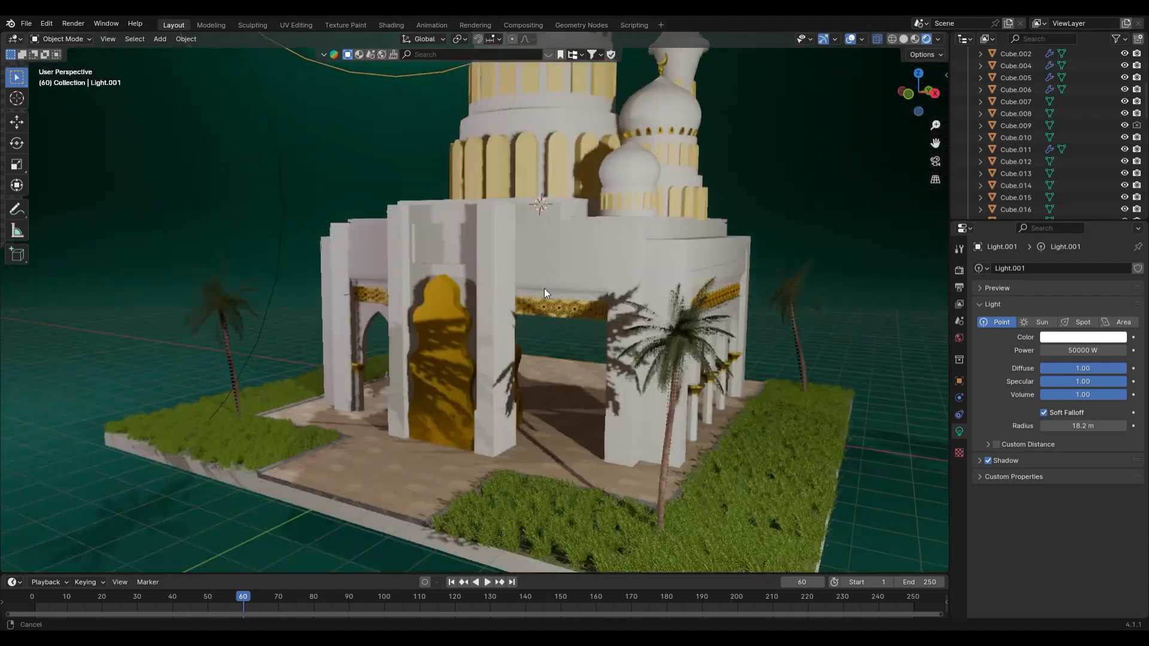
Select the mosque's ground base and turn off the viewport display of its grass particle system
scroll(647, 344, down, 6)
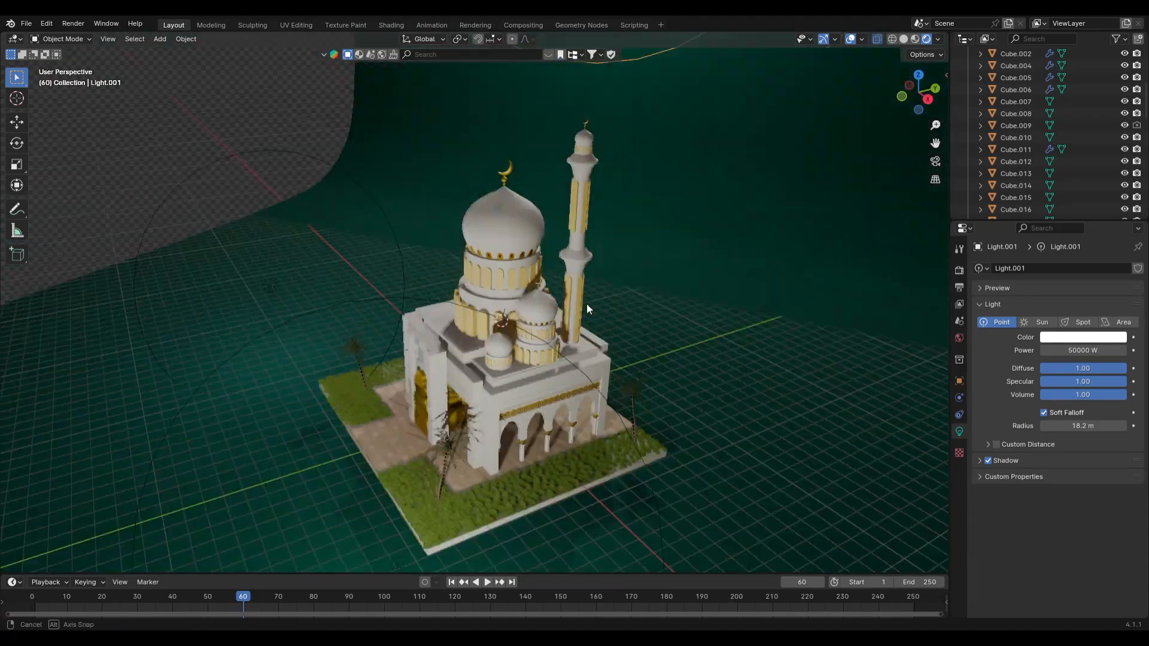
scroll(629, 305, up, 4)
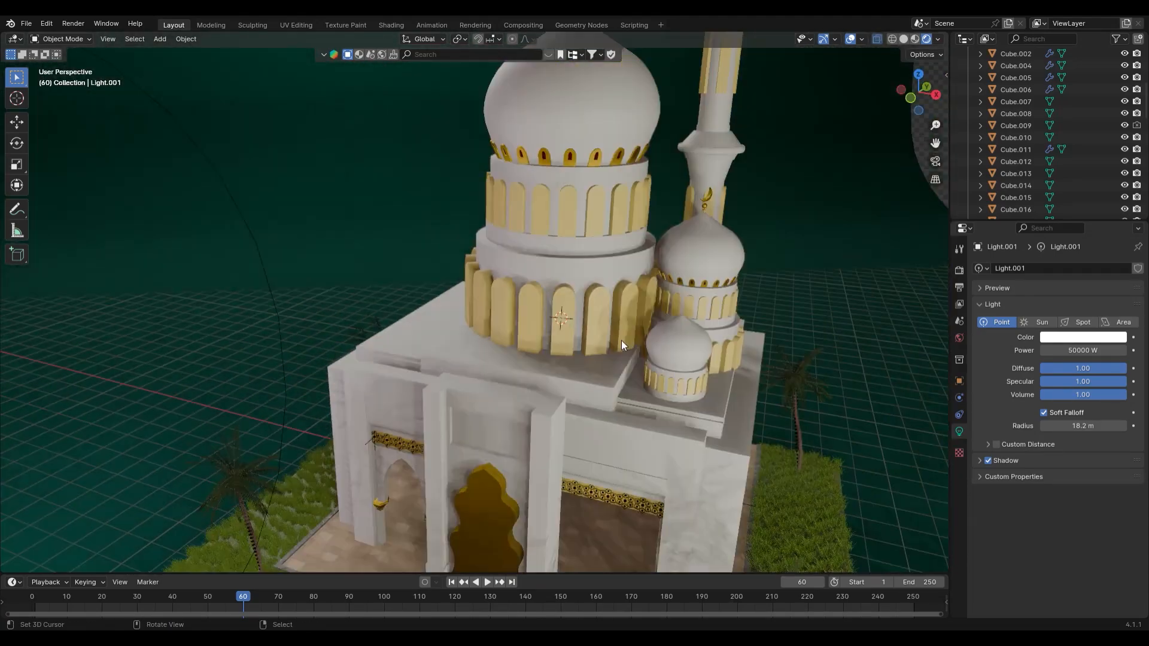
key(KP_1)
shift+middle_drag(760, 438, 440, 424)
scroll(421, 395, up, 2)
right_click(406, 303)
right_click(468, 411)
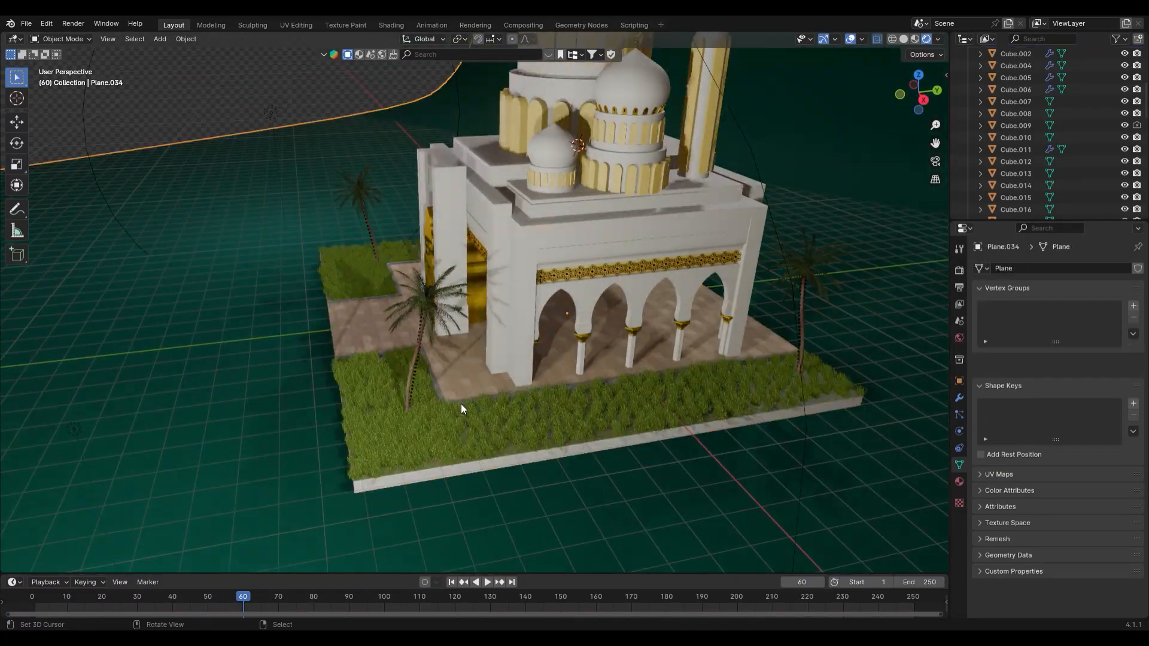
click(959, 398)
click(1083, 288)
scroll(415, 397, up, 1)
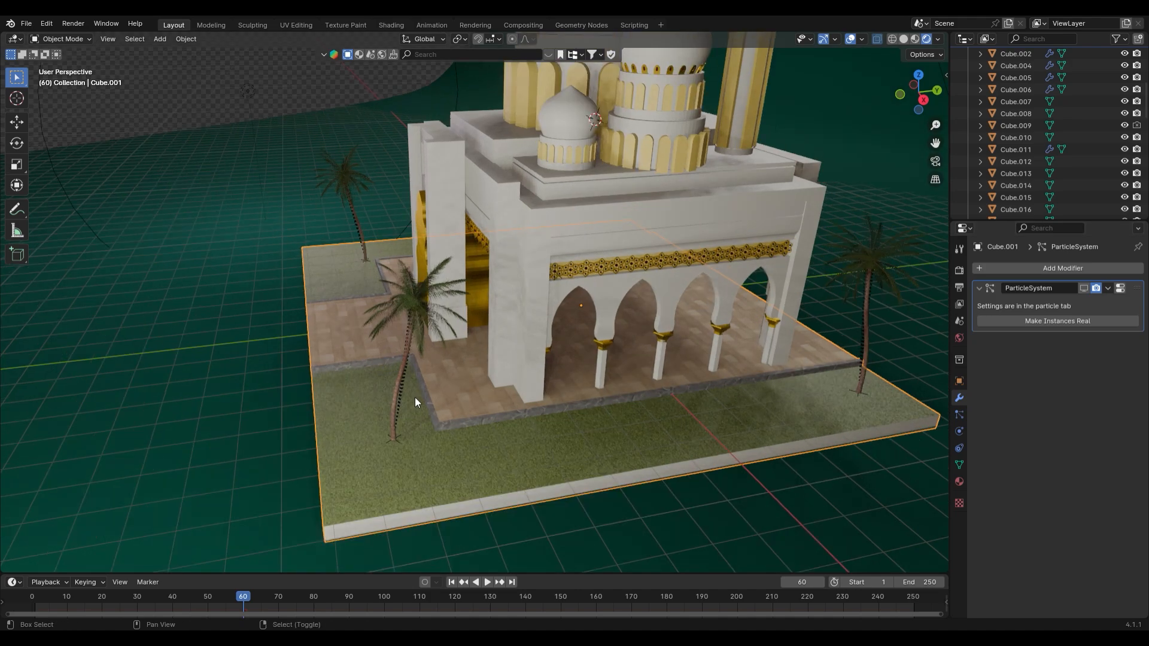
Snap the 3D cursor to the centre of the ground base and add a Bézier curve there
right_click(457, 394)
shift+middle_drag(414, 397, 480, 347)
right_click(458, 390)
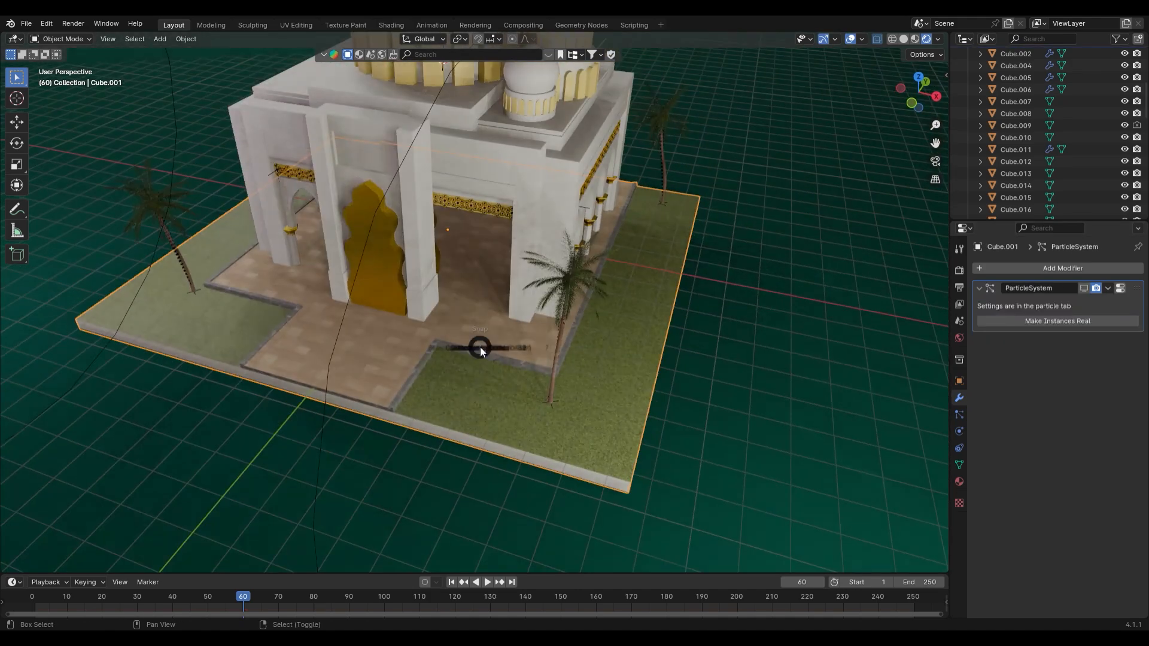
key(shift+s)
click(472, 415)
key(shift+a)
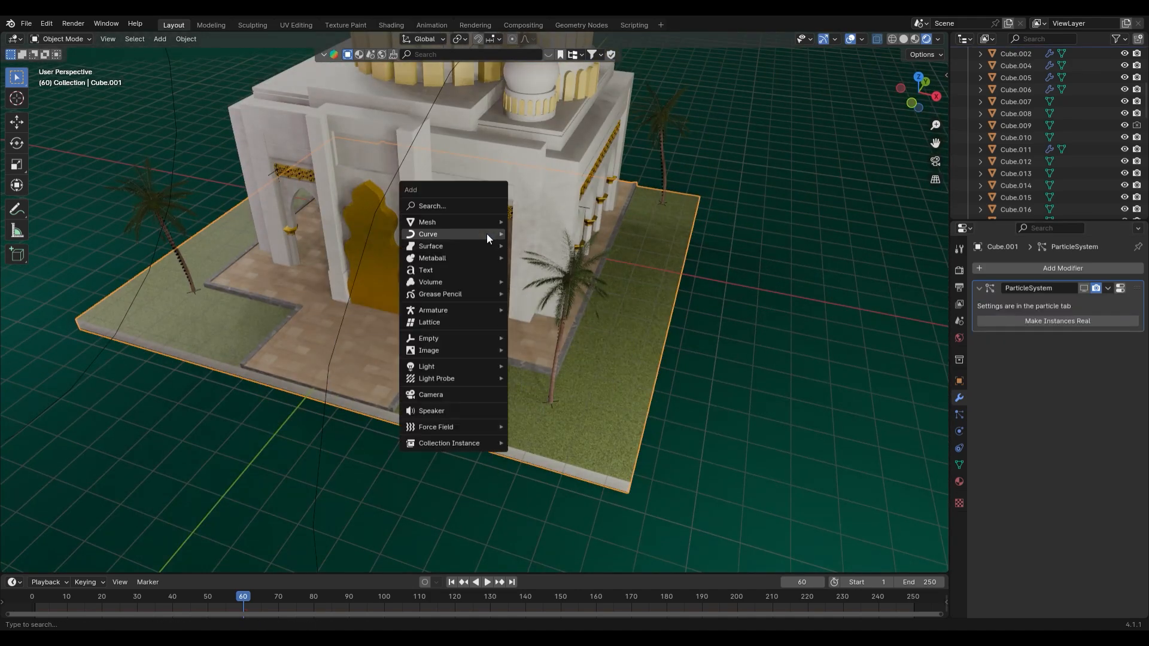
mouse_move(486, 233)
click(532, 231)
middle_drag(529, 233, 498, 249)
Rotate all the curve's points 90° in top view and scale them to 0 along X to straighten it along Y
key(Tab)
key(KP_1)
key(KP_7)
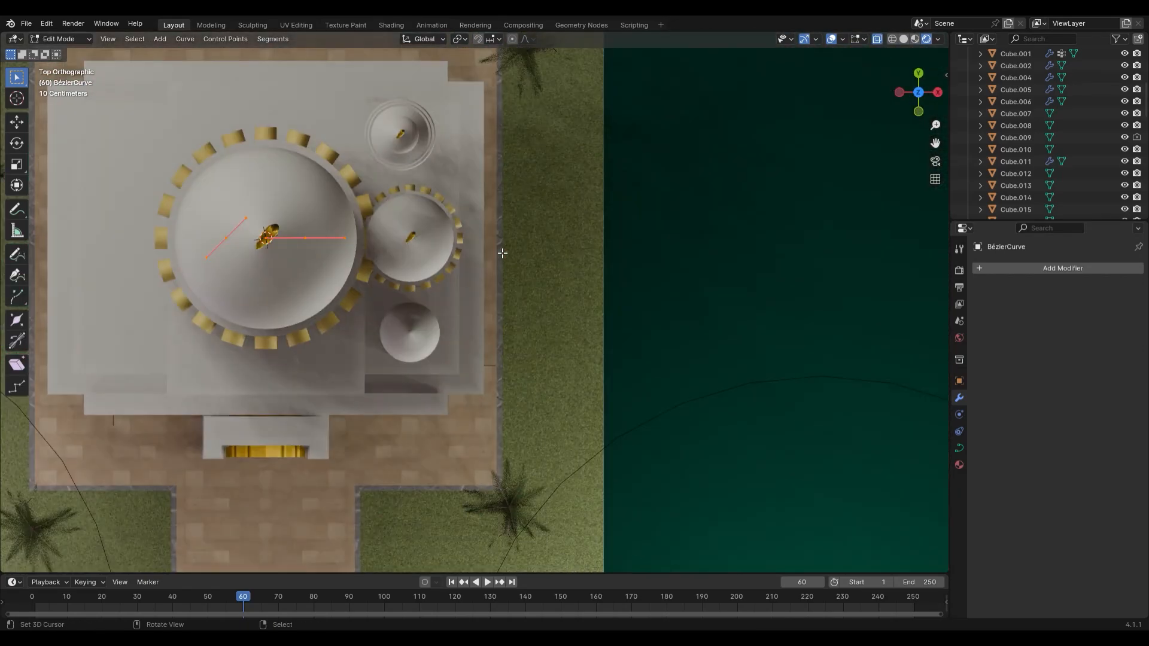
text(r90)
key(Return)
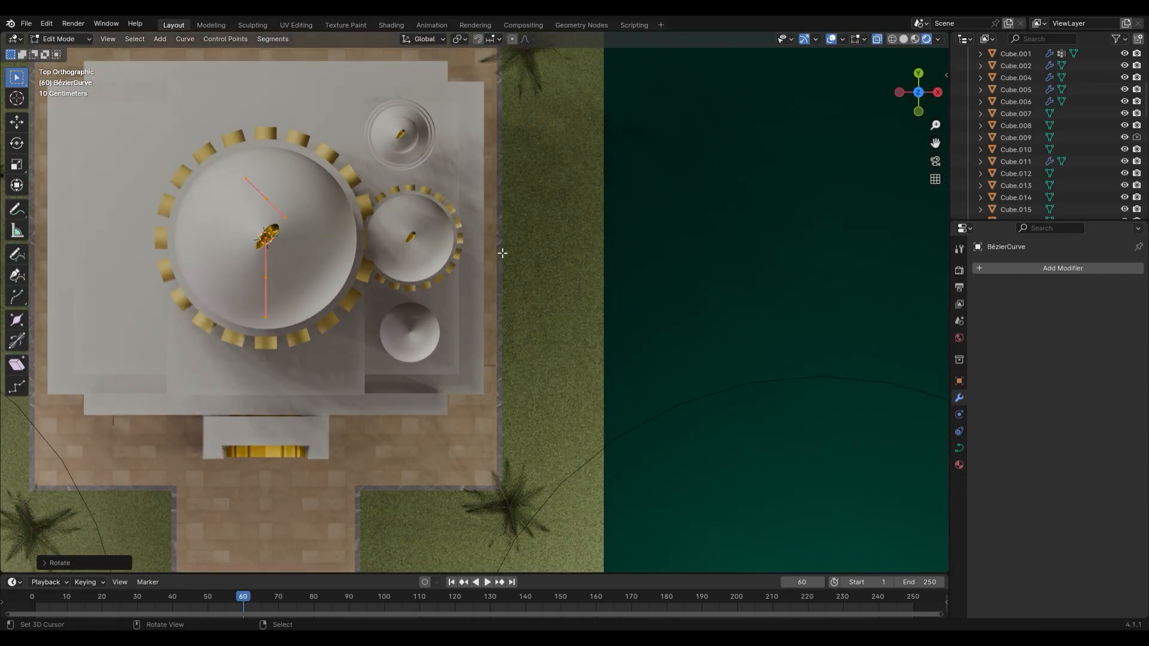
key(s)
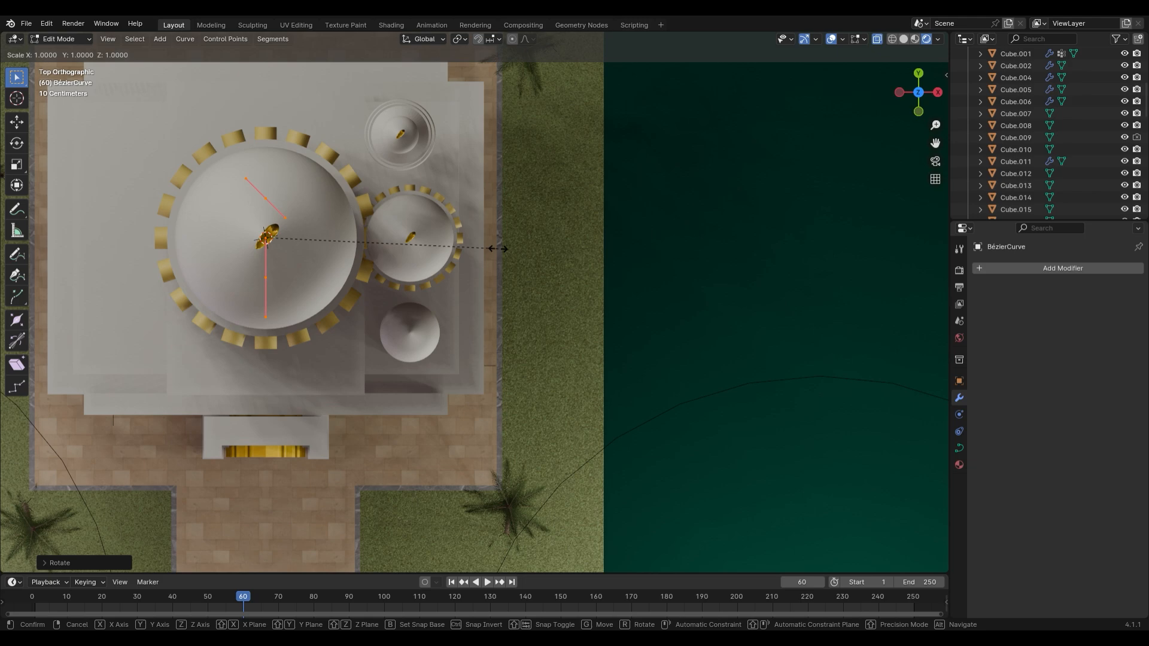
text(x0)
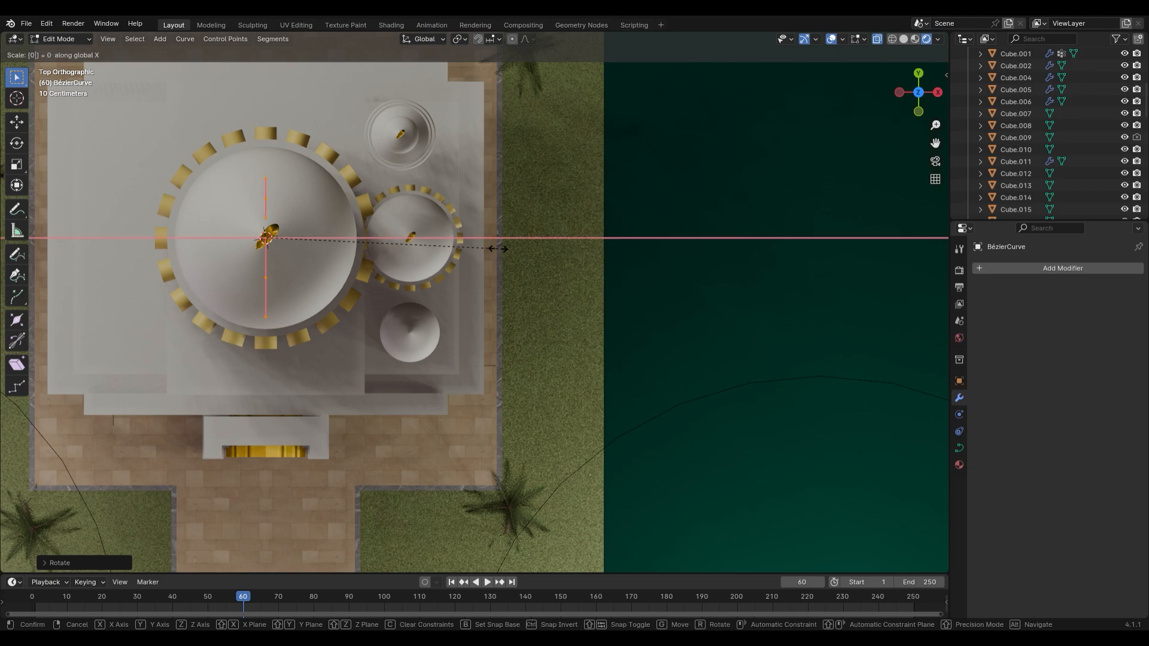
key(Return)
Move the curve's front end point forward along Y and extrude another point along Y beyond the base's front edge
middle_drag(440, 236, 200, 162)
click(501, 291)
shift+middle_drag(502, 291, 529, 272)
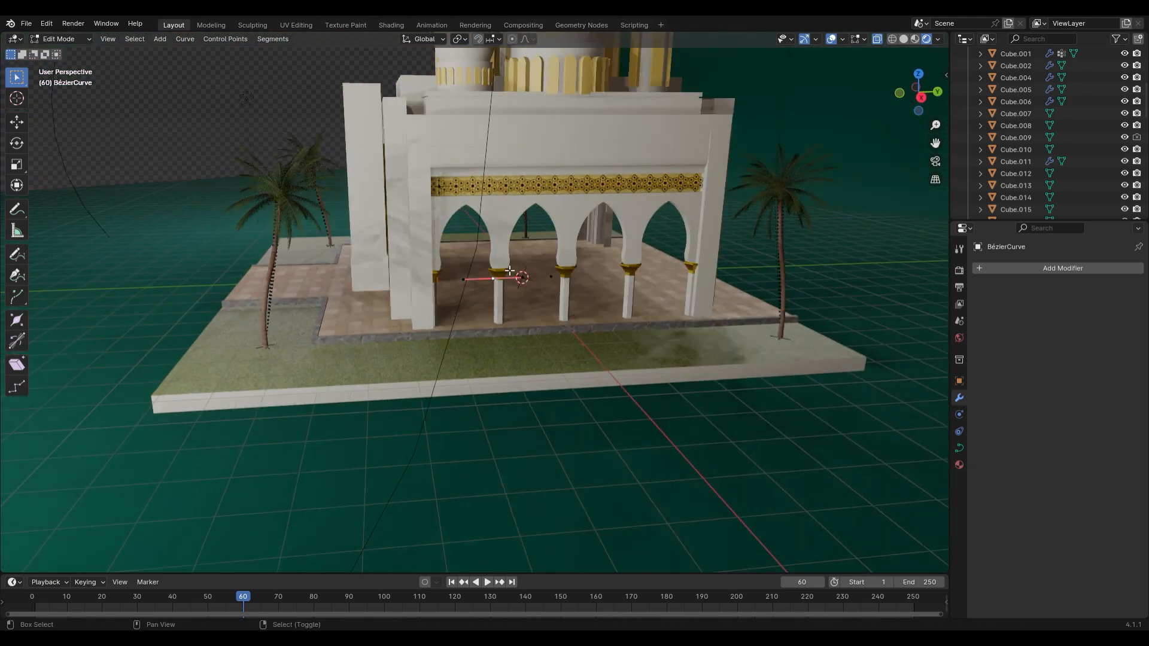
key(g)
key(y)
click(316, 283)
key(r)
right_click(139, 277)
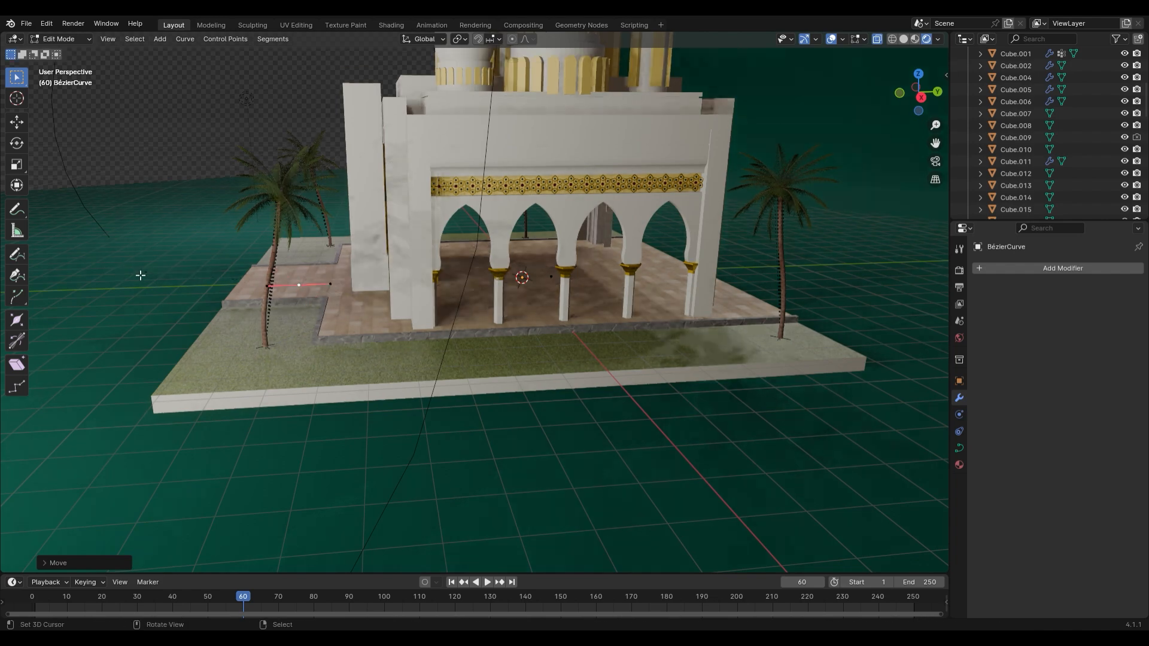
key(e)
key(y)
click(927, 275)
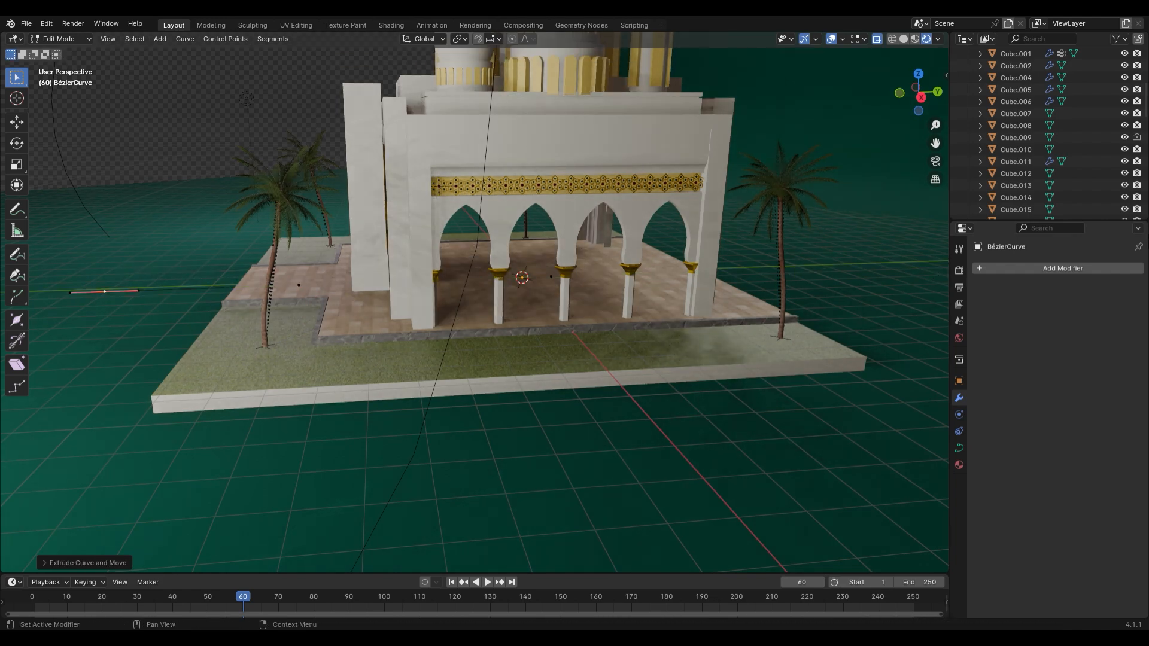
In side view, raise the extruded curve point along Z and rotate its handles toward vertical
shift+middle_drag(349, 295, 402, 340)
scroll(402, 341, down, 2)
scroll(402, 341, down, 2)
key(KP_3)
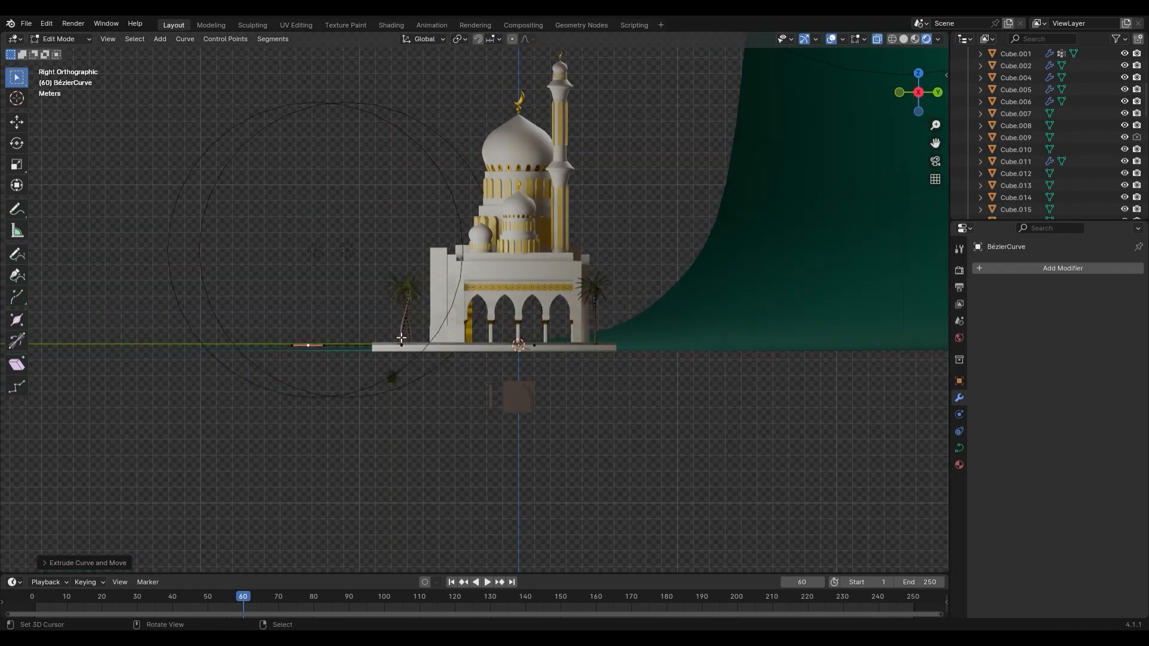
key(g)
key(z)
click(397, 283)
key(r)
click(501, 387)
Scale the raised point's handles and adjust their angle and position to shape the front of the loop
key(s)
click(698, 564)
key(r)
click(560, 367)
key(g)
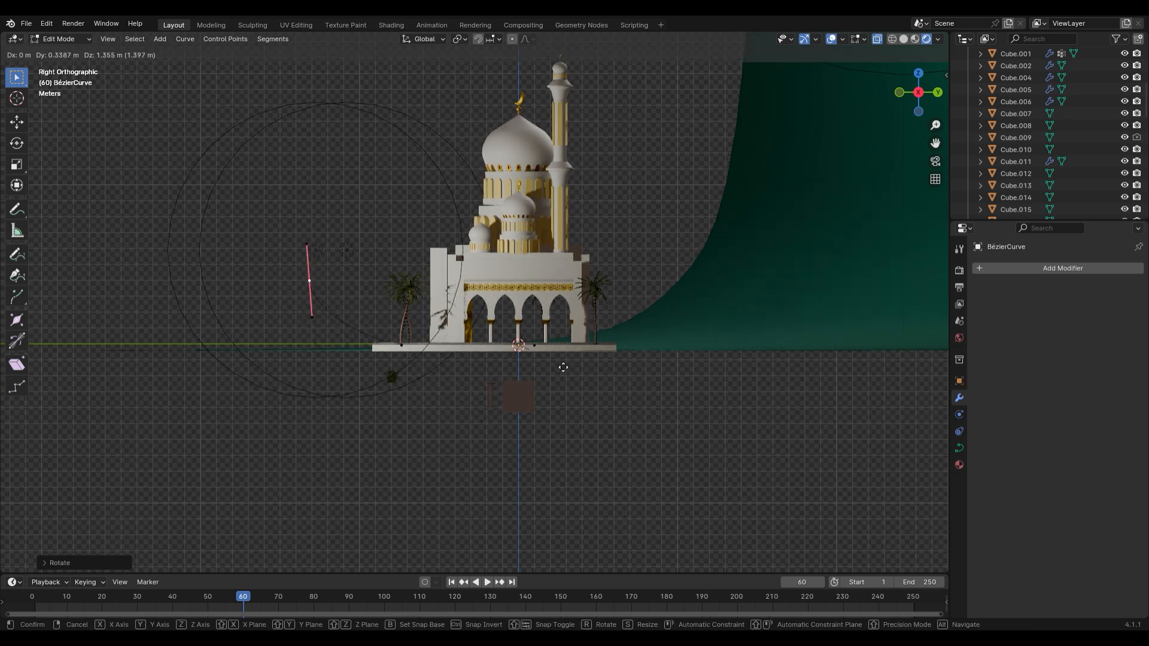
click(564, 366)
Extrude a top point for the loop, with its handles rotated to nearly horizontal and enlarged
key(e)
click(498, 174)
key(r)
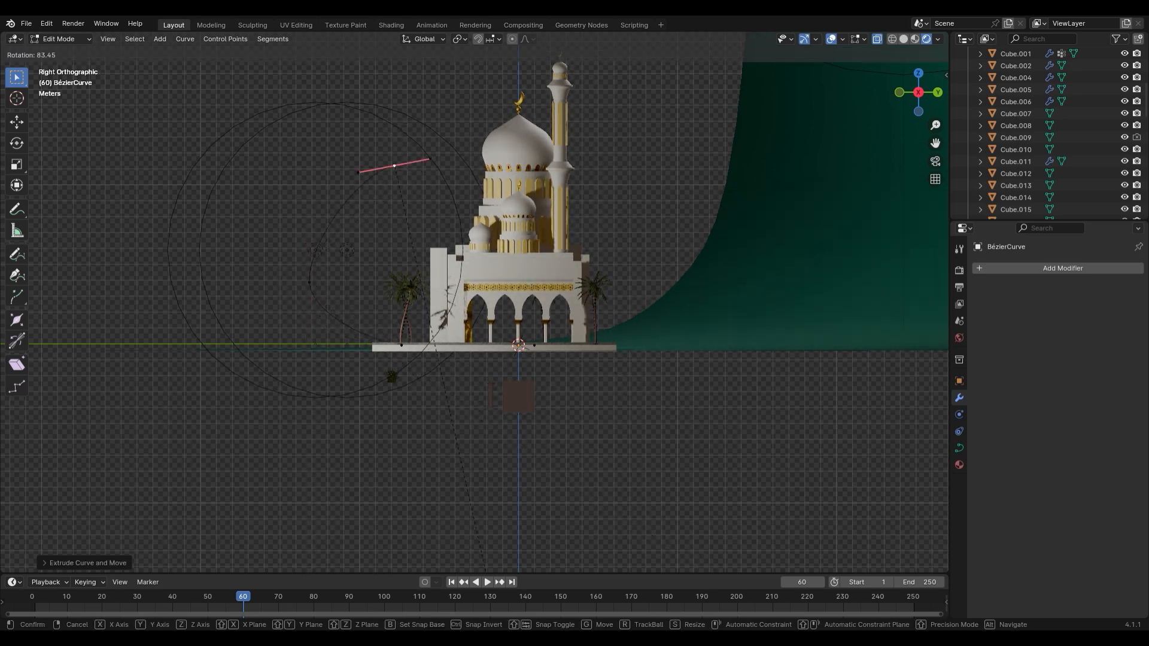
click(392, 485)
key(s)
click(745, 428)
key(g)
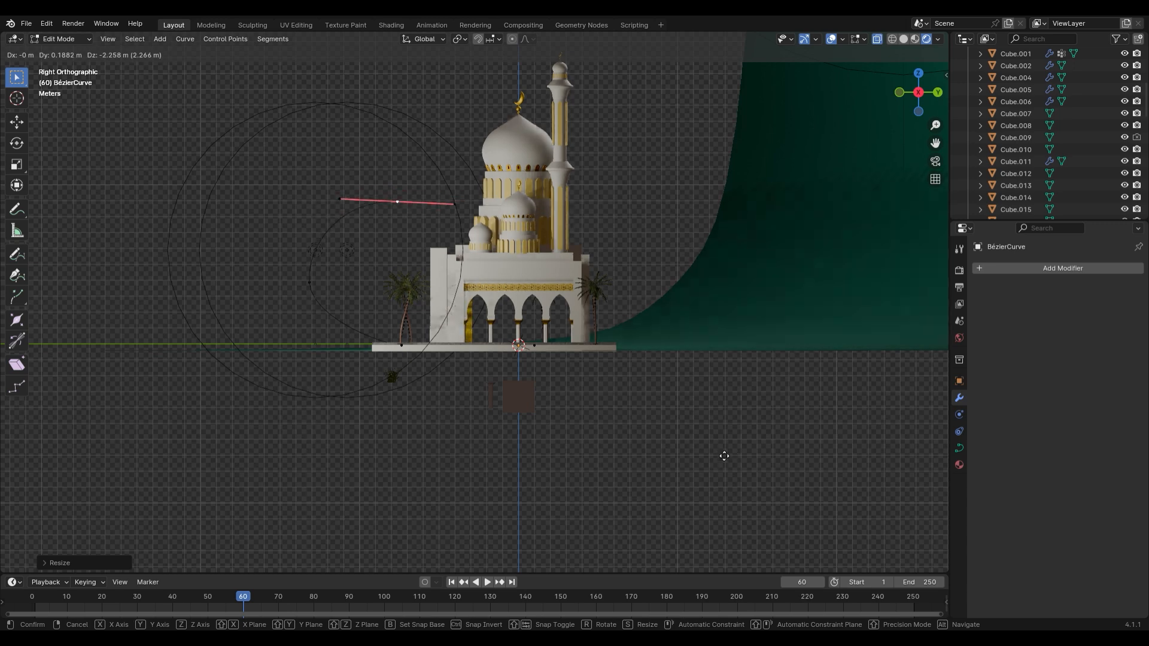
click(724, 456)
key(r)
click(562, 217)
Extrude the loop down to a point beside the mosque facade and set its handles to nearly vertical
key(e)
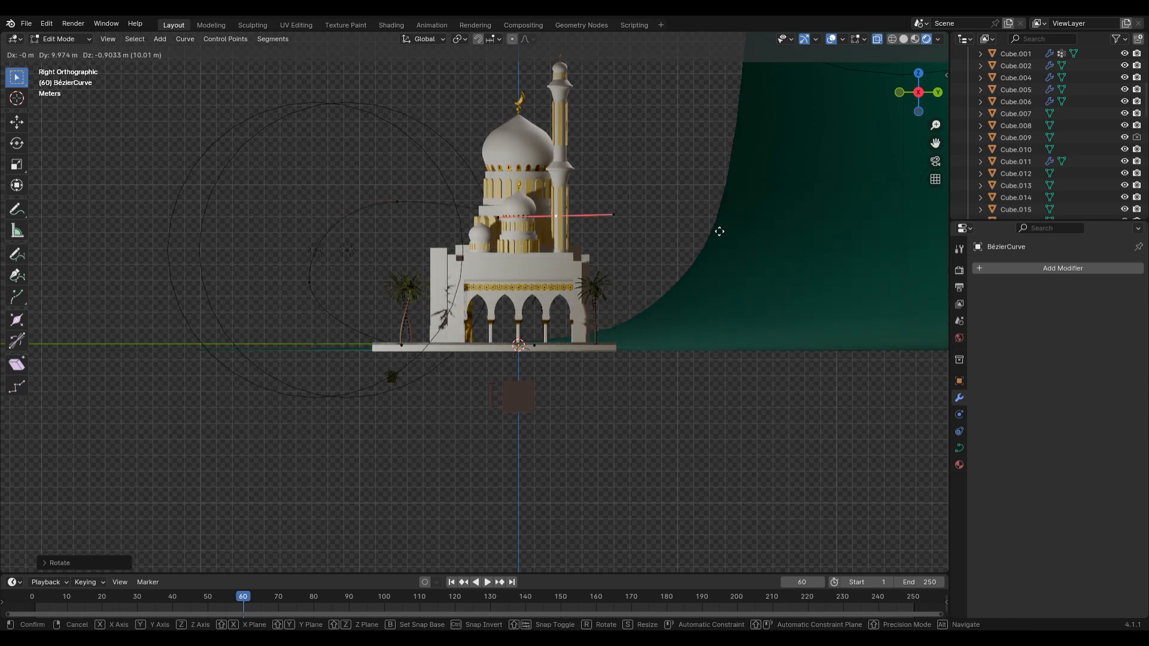
click(632, 277)
key(r)
click(516, 398)
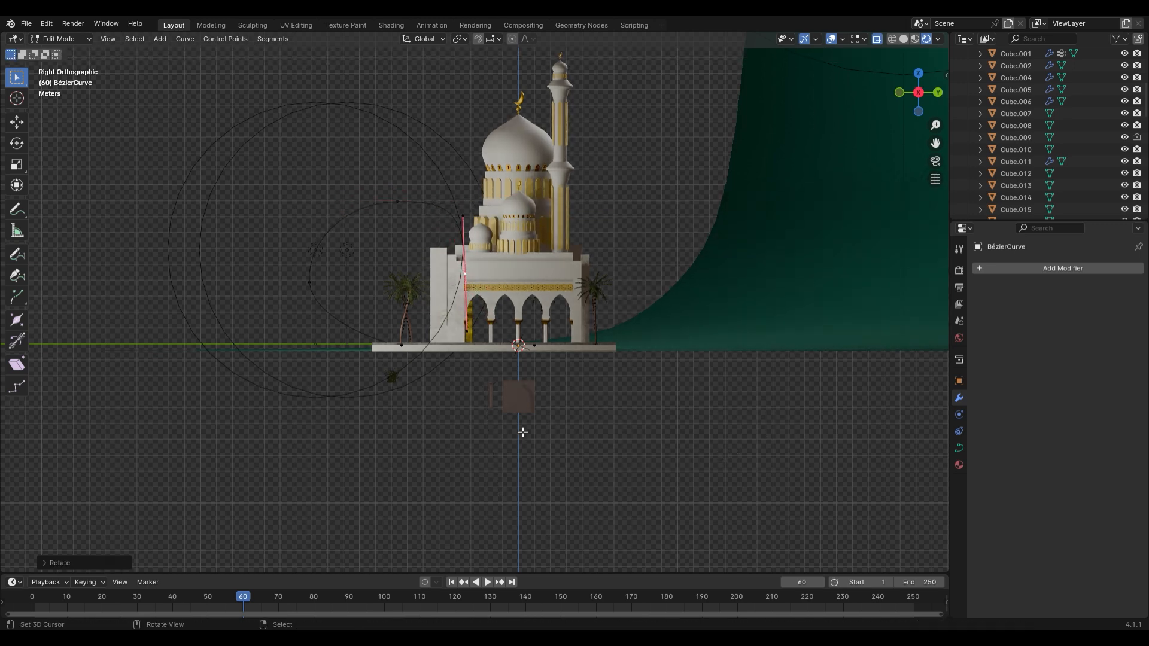
key(s)
click(502, 376)
Extrude the loop's bottom point just above the ground in front of the base, with nearly horizontal handles
key(e)
click(389, 380)
key(r)
click(341, 485)
scroll(341, 479, up, 3)
shift+middle_drag(303, 384, 521, 435)
key(g)
click(342, 452)
scroll(322, 440, down, 1)
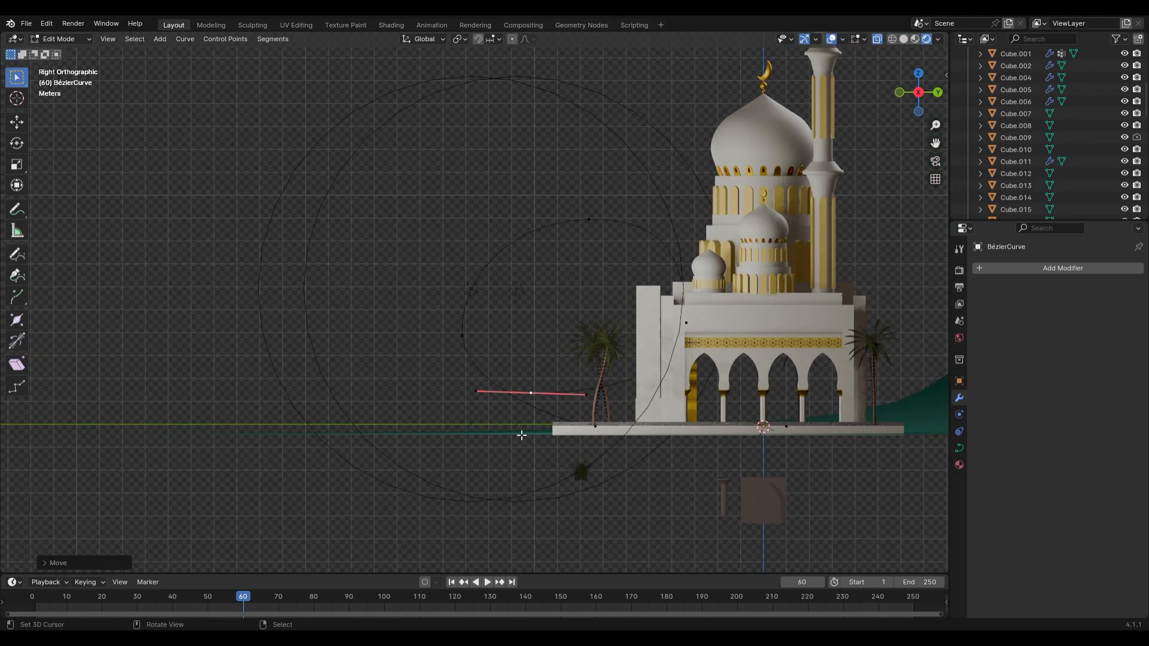
Extrude a final curve point from the loop's bottom and move it outward along Y, away from the mosque
key(g)
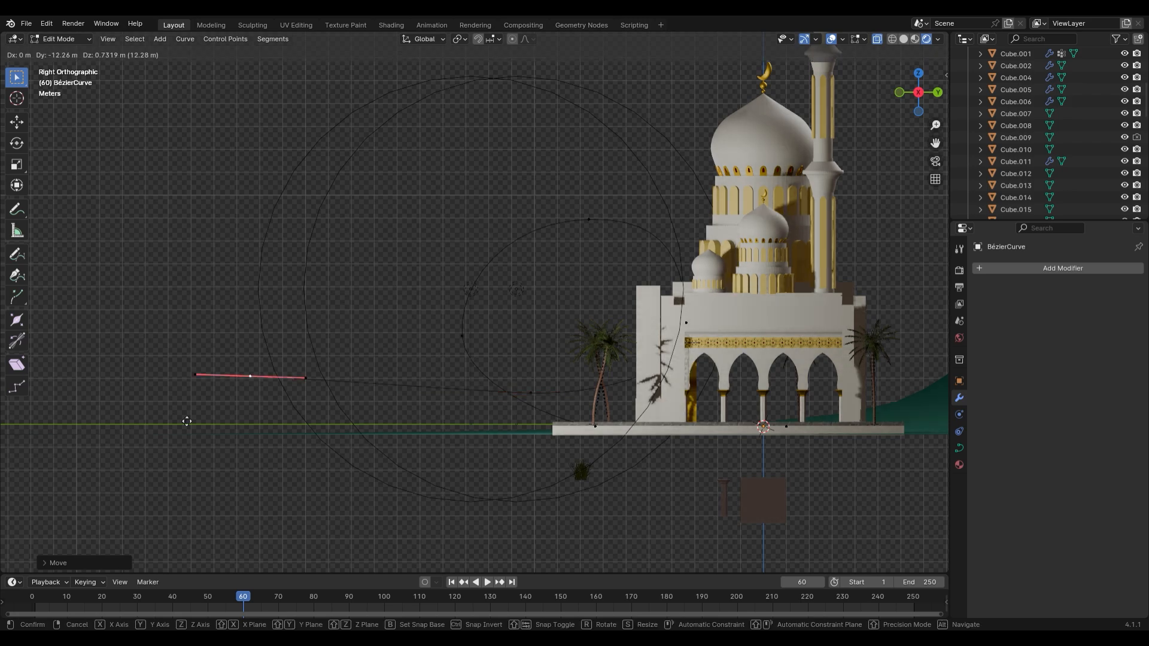
key(x)
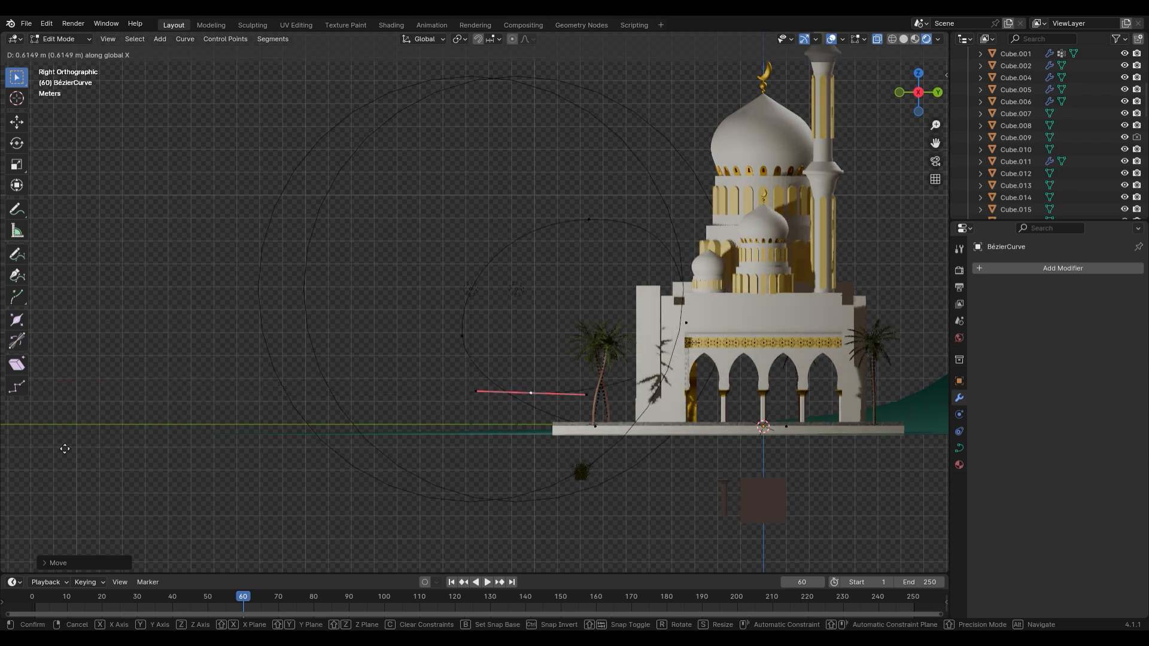
right_click(515, 472)
key(g)
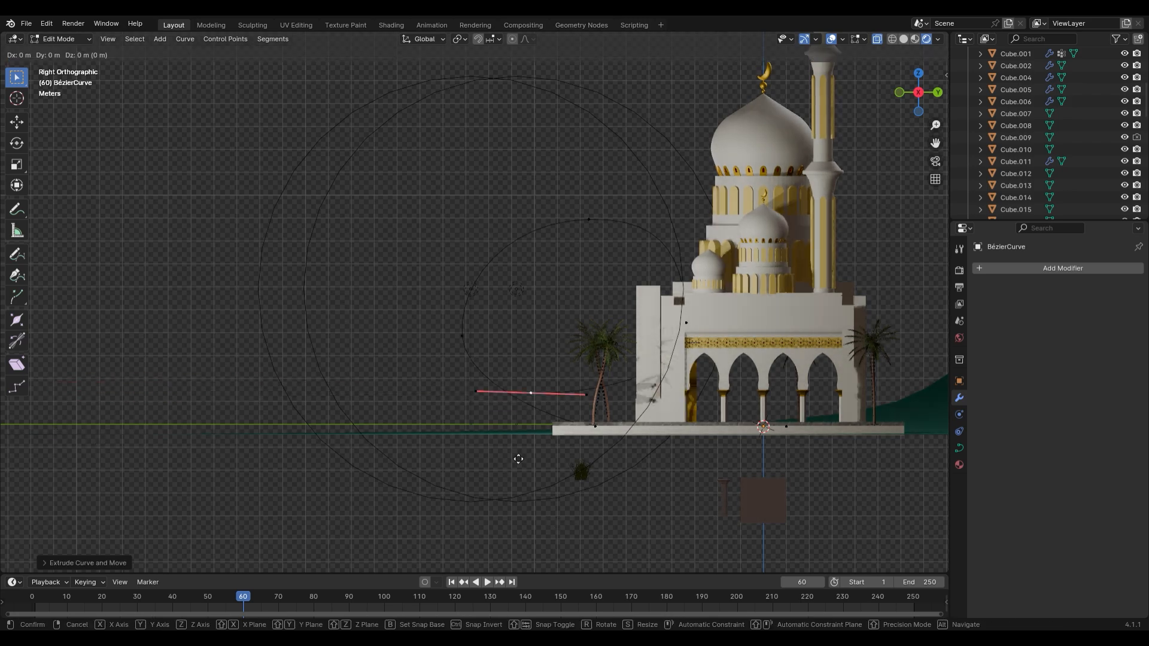
key(y)
click(227, 461)
middle_drag(331, 396, 394, 429)
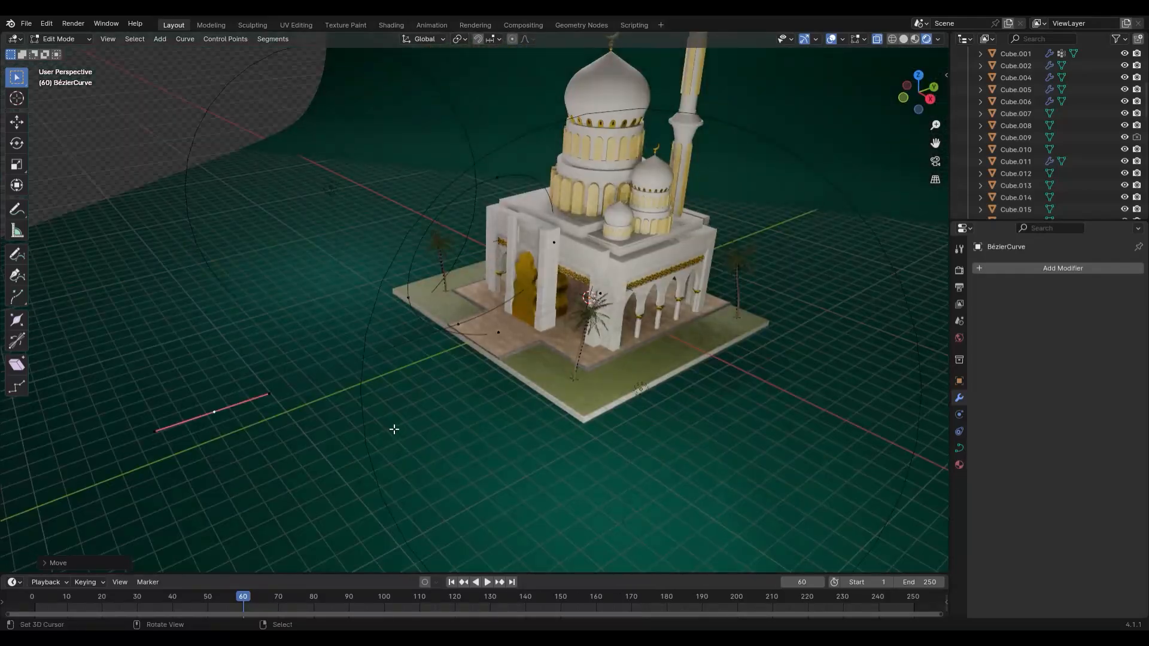
key(Tab)
Add loop cuts across the ground base mesh to give it more geometry for bending
middle_drag(488, 383, 485, 373)
click(458, 366)
key(Tab)
scroll(458, 366, up, 2)
middle_drag(533, 413, 470, 378)
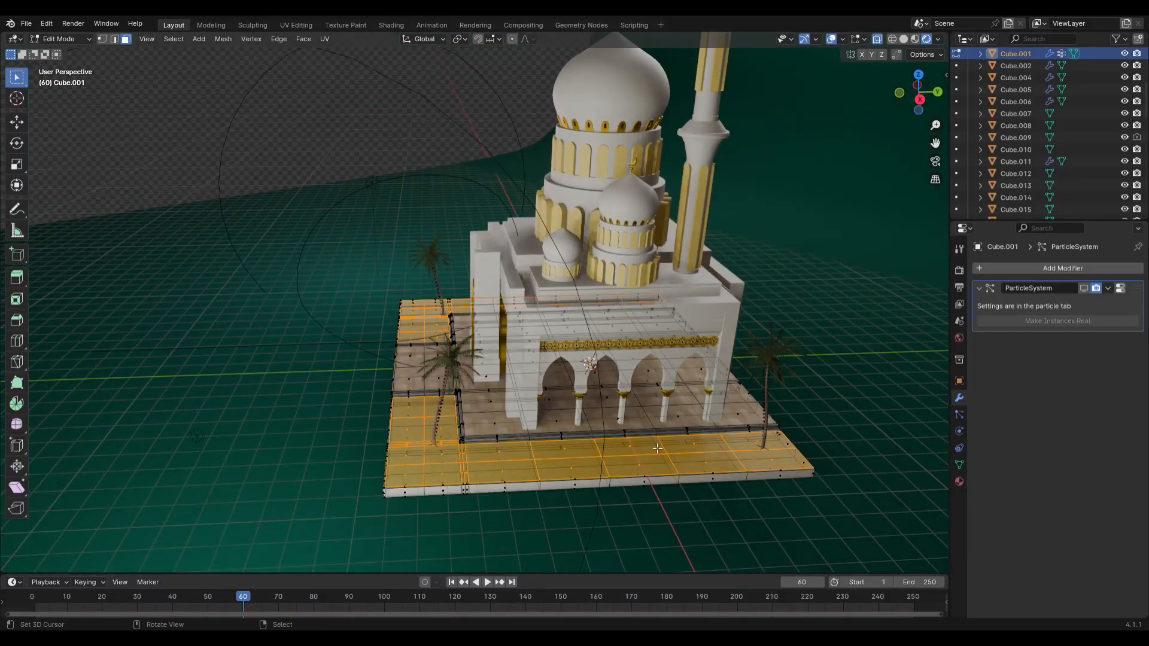
double_click(776, 451)
key(ctrl+r)
double_click(700, 449)
key(ctrl+r)
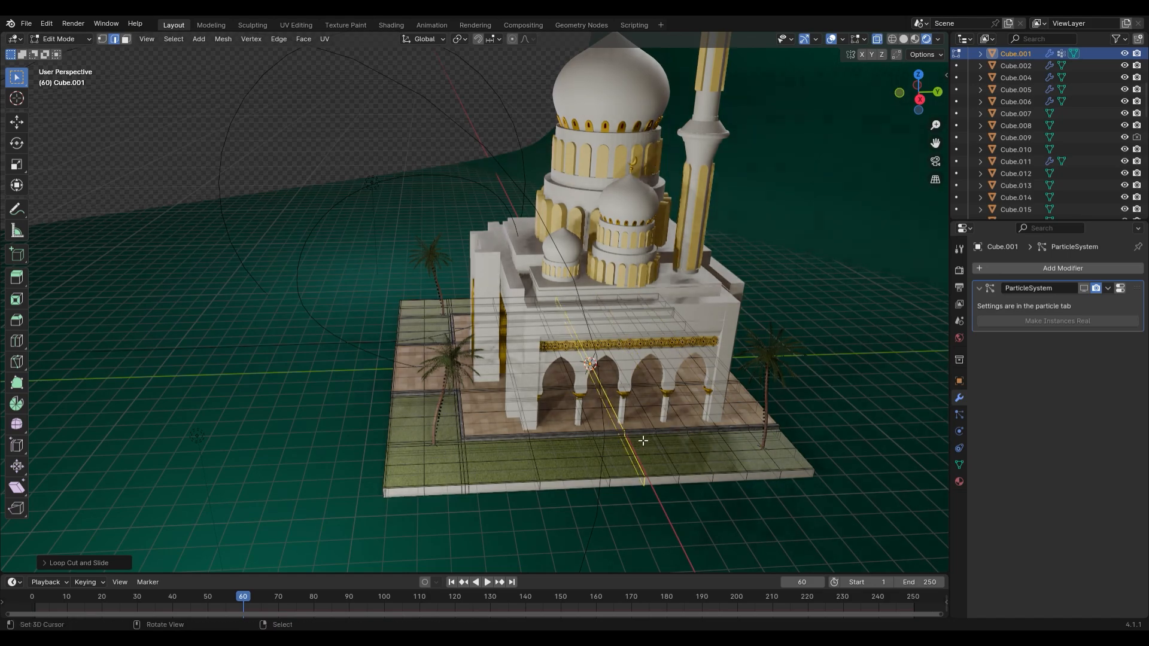
double_click(636, 441)
key(ctrl+r)
right_click(477, 442)
key(Tab)
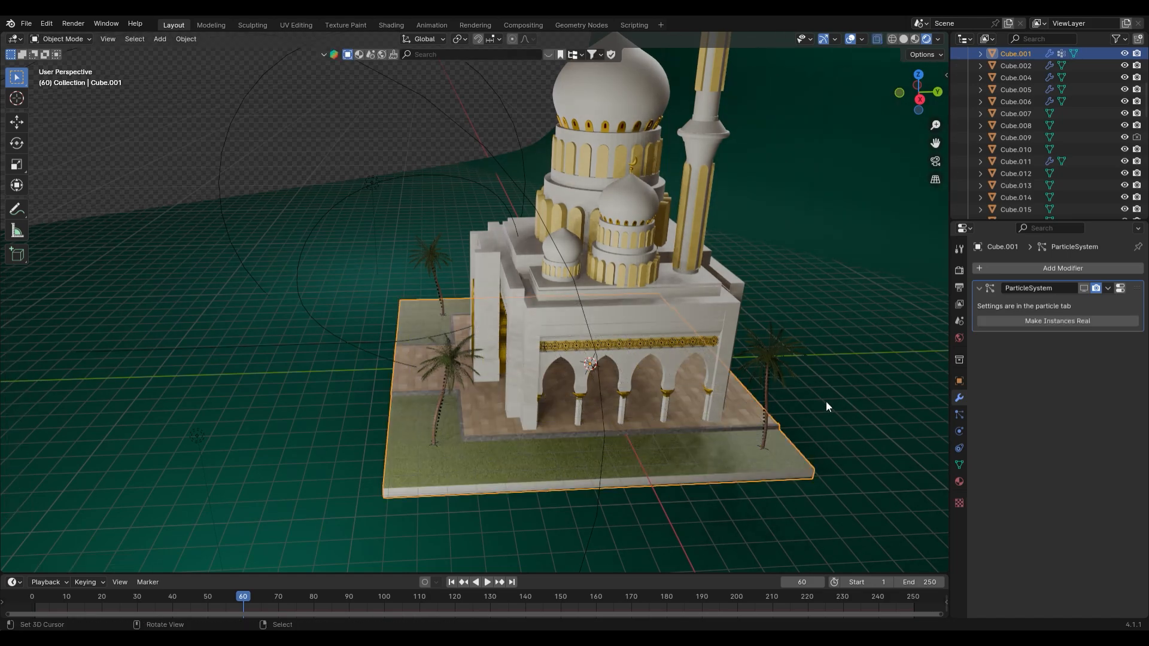
Add a Curve modifier to the ground base with the Bézier curve as its curve object
middle_drag(470, 454, 626, 384)
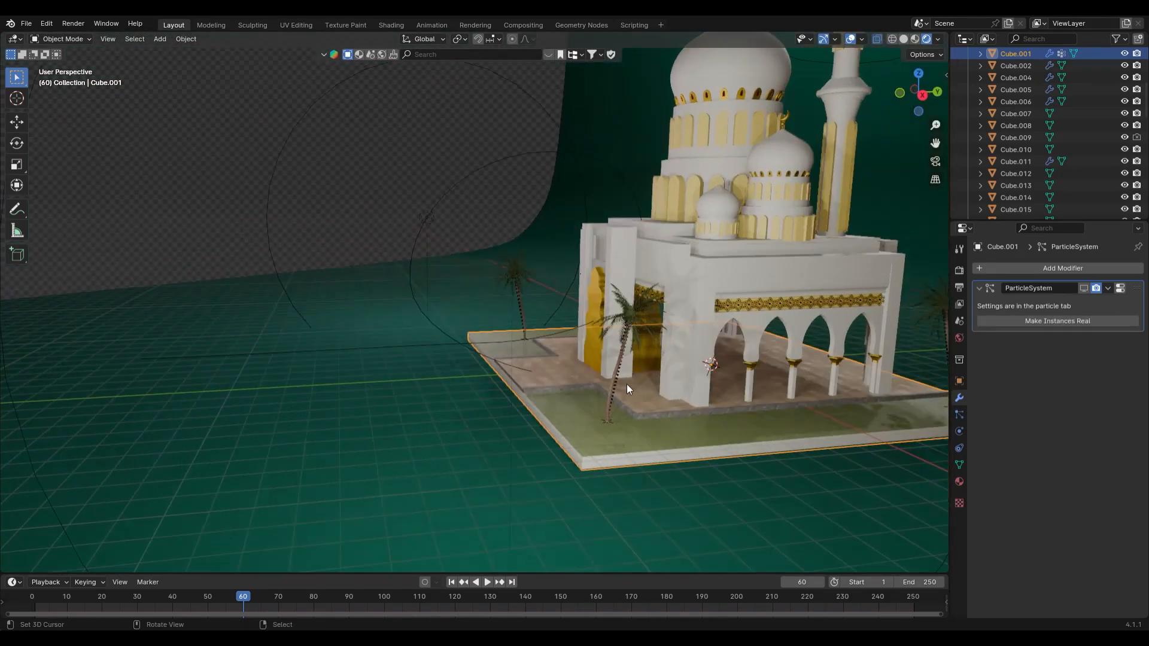
click(1049, 270)
mouse_move(1005, 265)
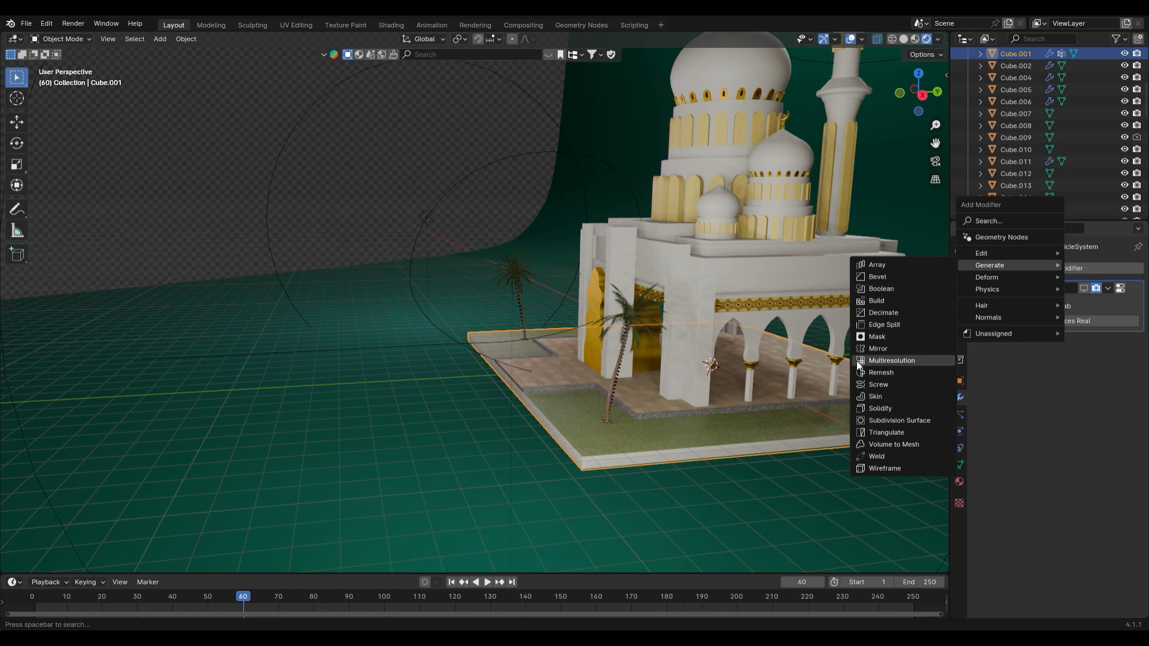
click(884, 296)
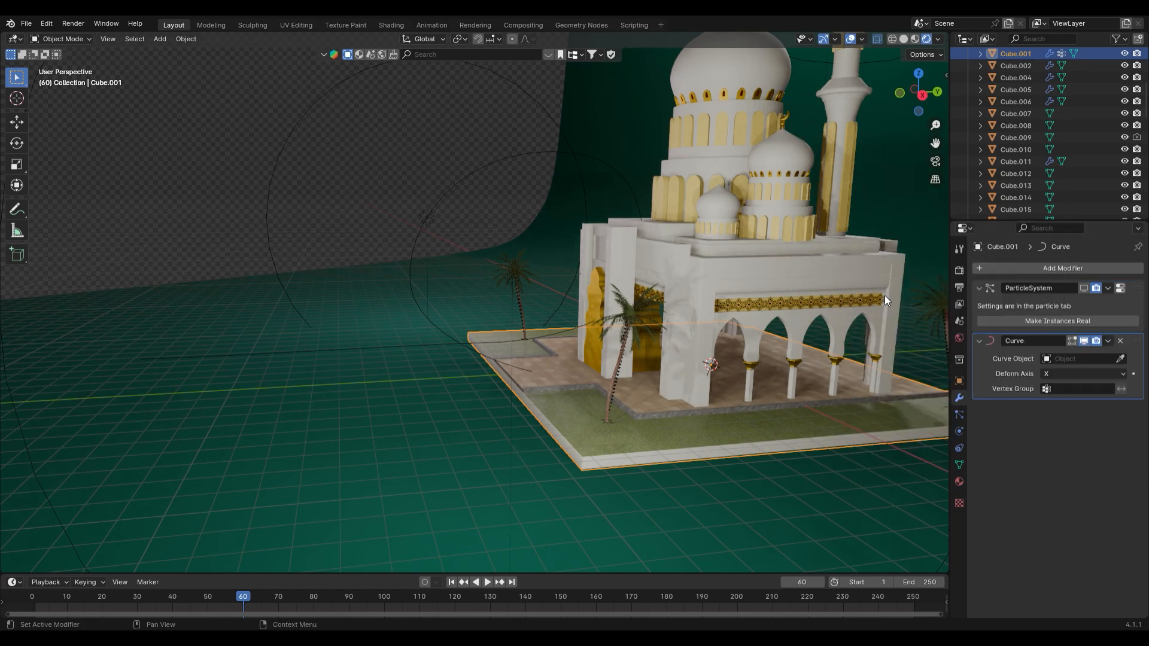
click(464, 342)
mouse_move(458, 340)
middle_down()
mouse_move(620, 384)
mouse_move(695, 389)
mouse_move(459, 349)
middle_up()
key(KP_7)
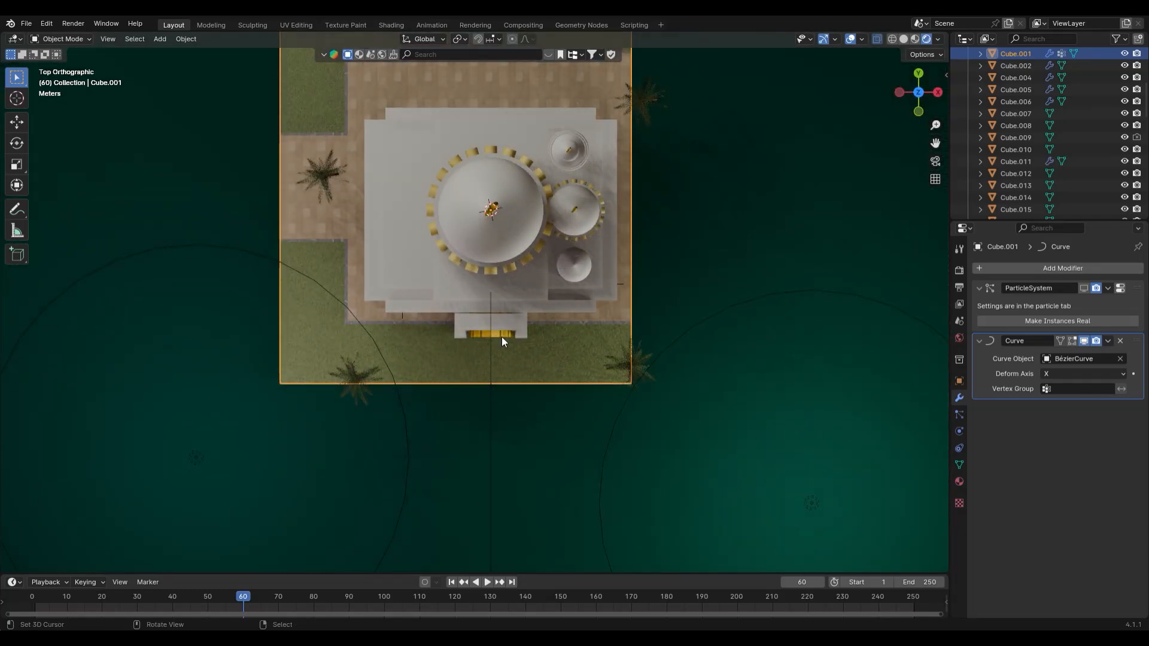
key(Tab)
key(Tab)
key(g)
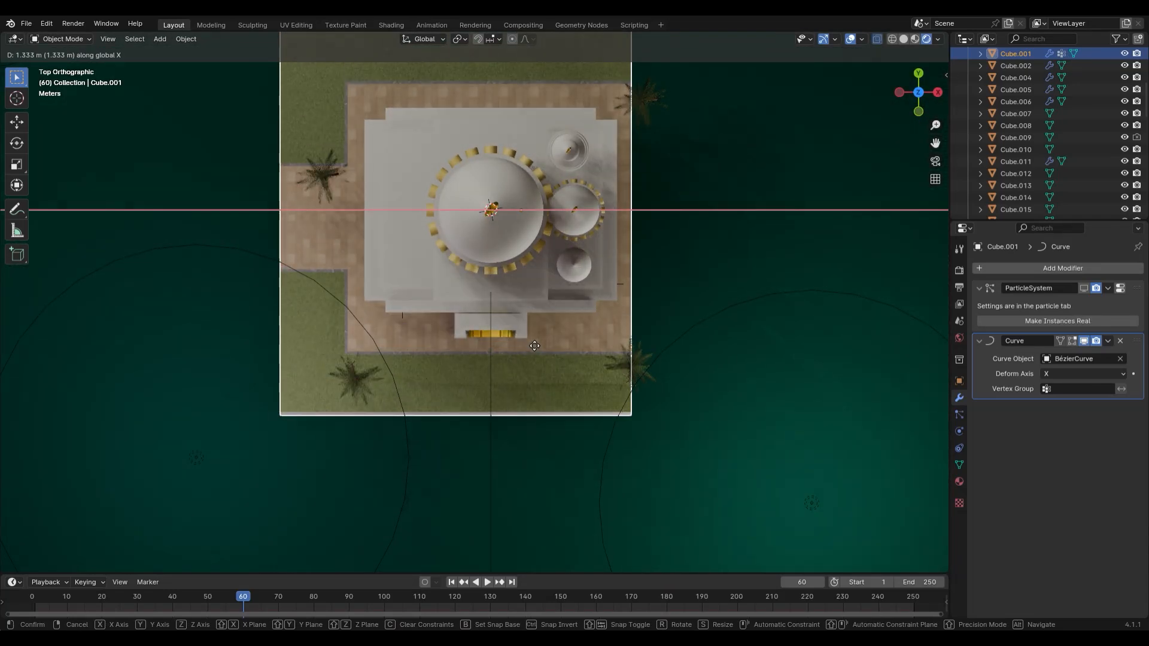
key(Escape)
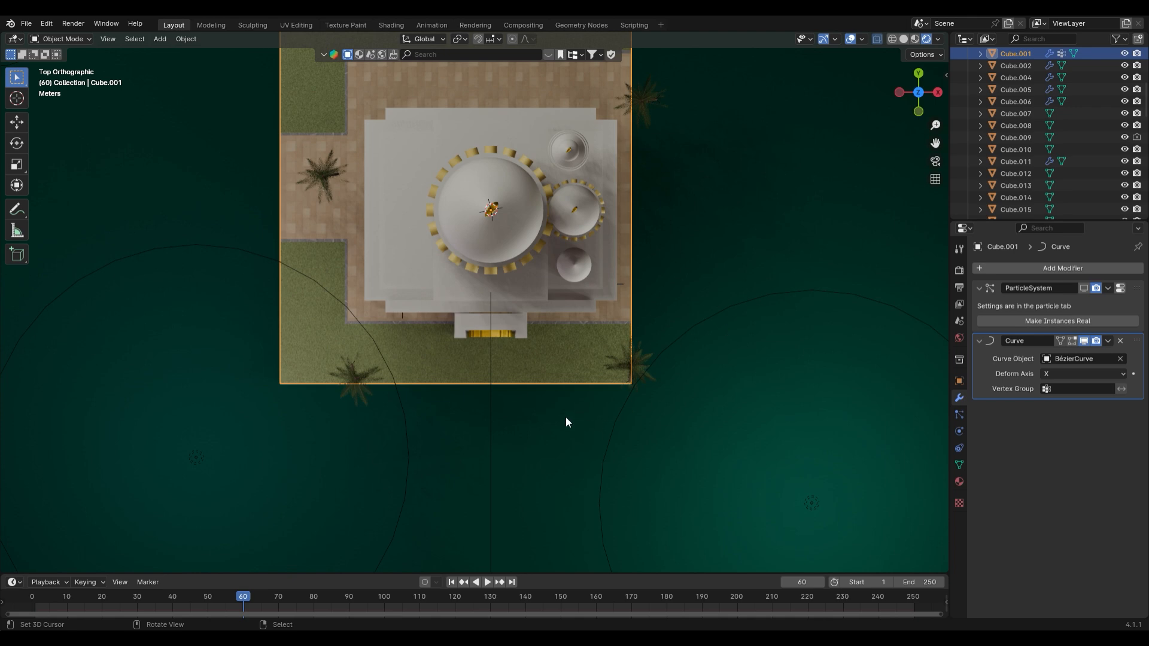
key(g)
key(y)
key(x)
key(Escape)
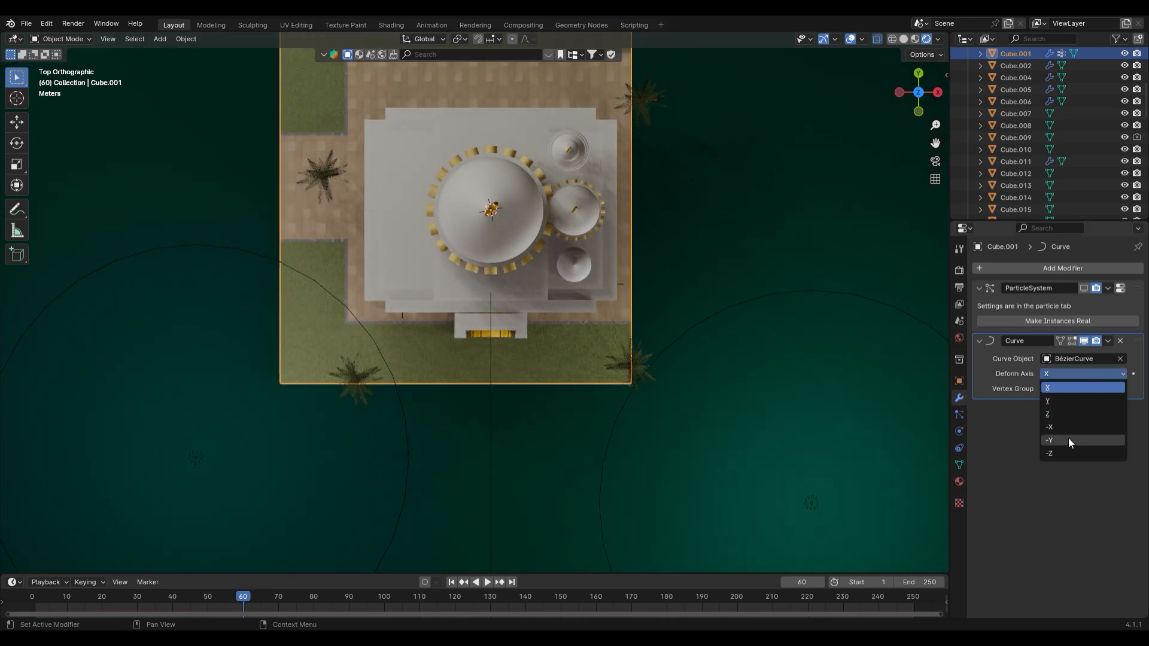
Set the deform axis of the ground base's Curve modifier to -X
click(1056, 426)
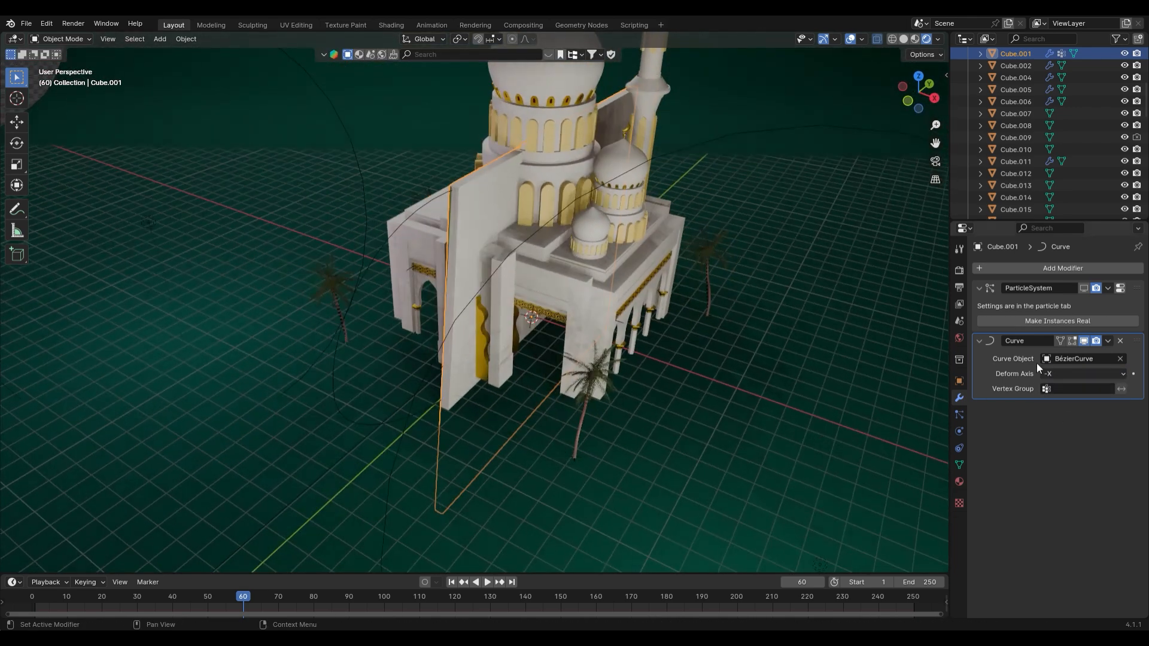
Try the different deform axes on the ground base's Curve modifier and settle on X
click(1053, 388)
click(1059, 374)
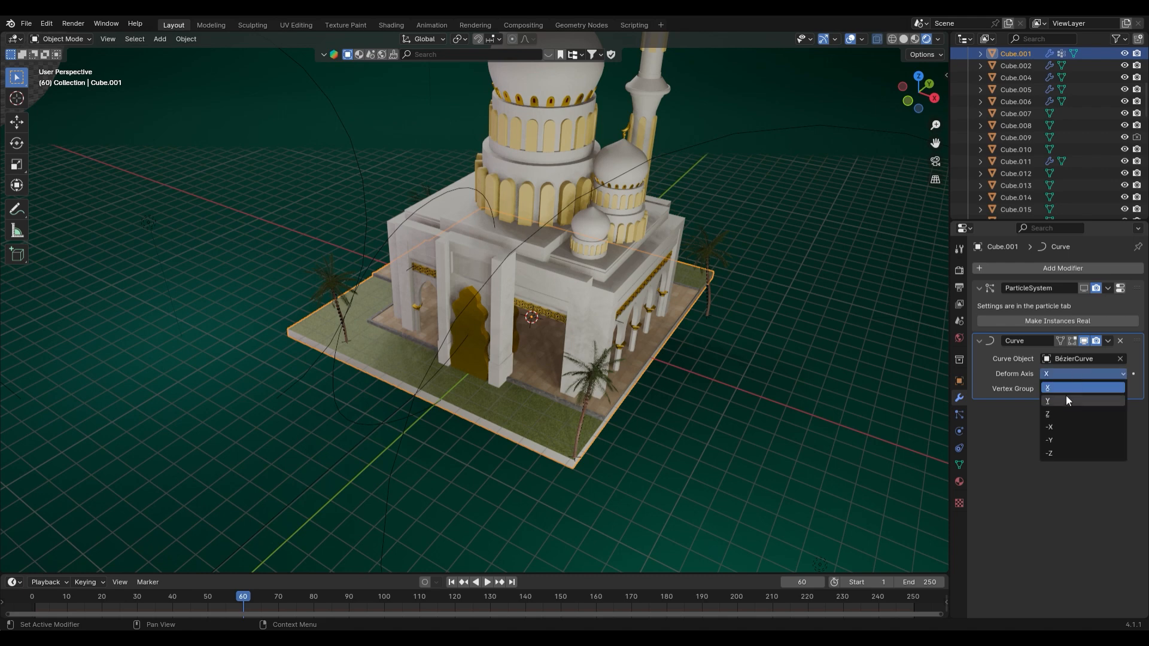
click(1065, 401)
click(1072, 371)
click(1056, 413)
click(1073, 374)
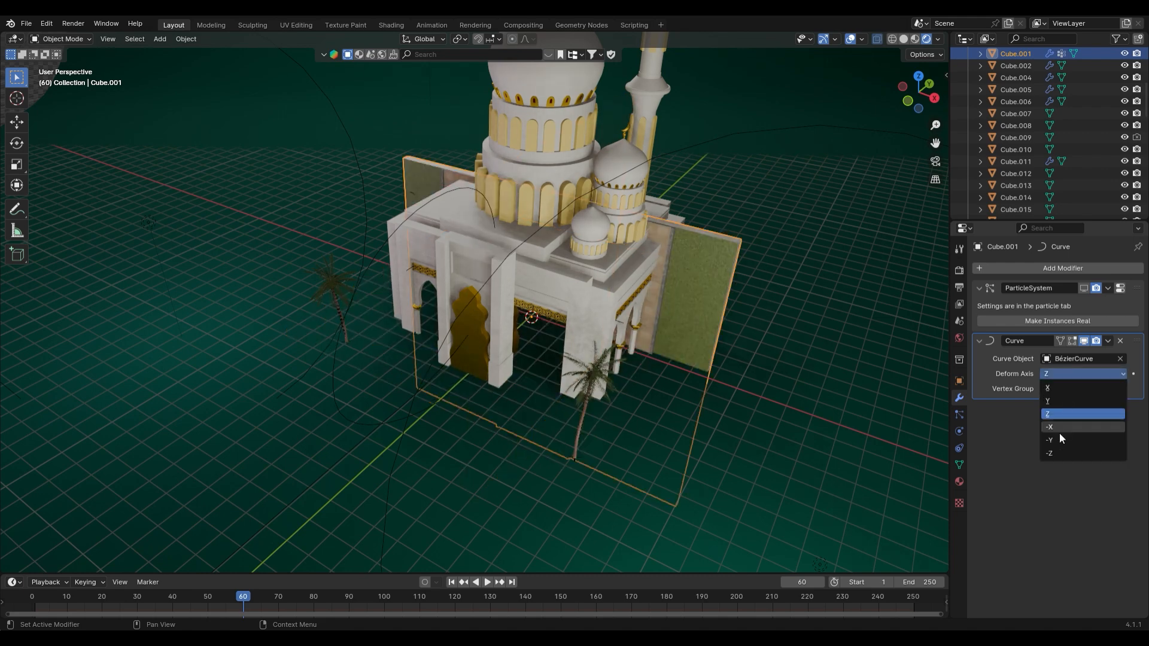
click(1055, 440)
click(1068, 372)
click(1058, 455)
click(1065, 373)
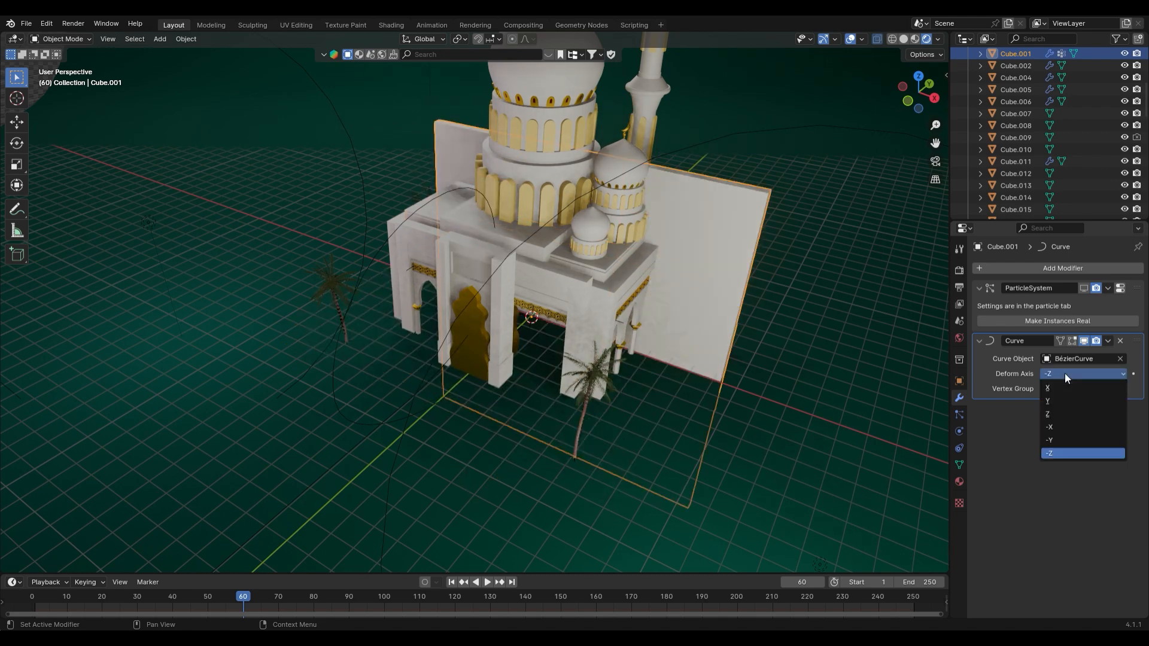
click(1056, 388)
Rotate the ground base about the global Z axis to 90°
key(r)
key(z)
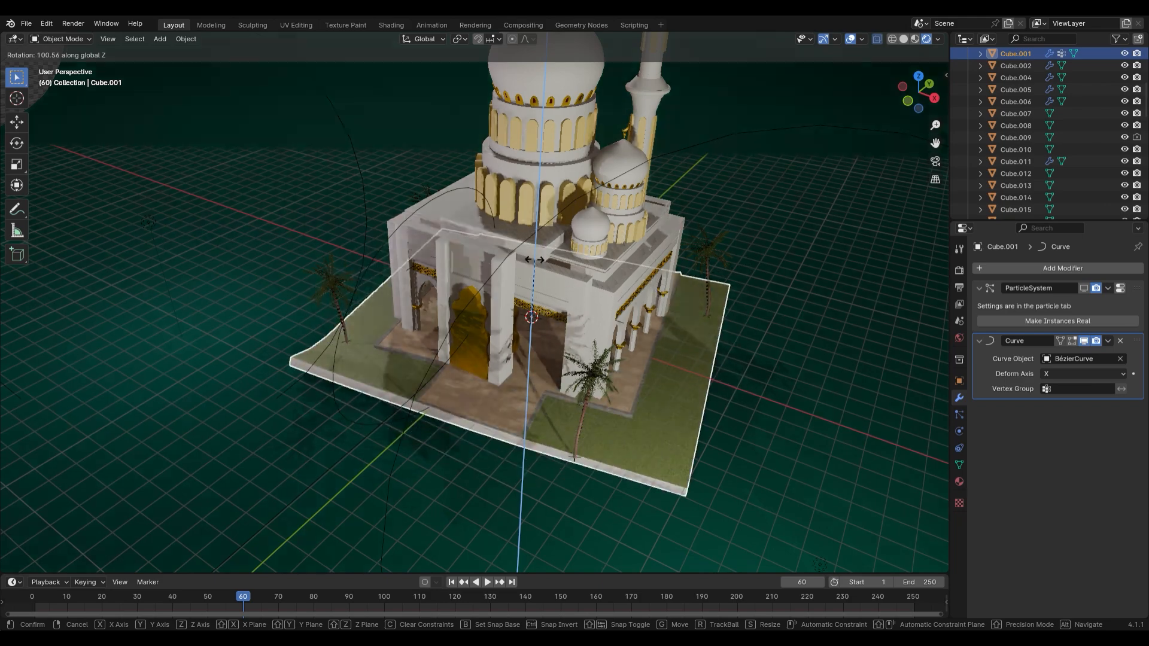
click(555, 259)
Move the loop control point of the Bézier curve outward and down, lower it further along Z, and return to Object Mode
middle_drag(556, 260, 440, 257)
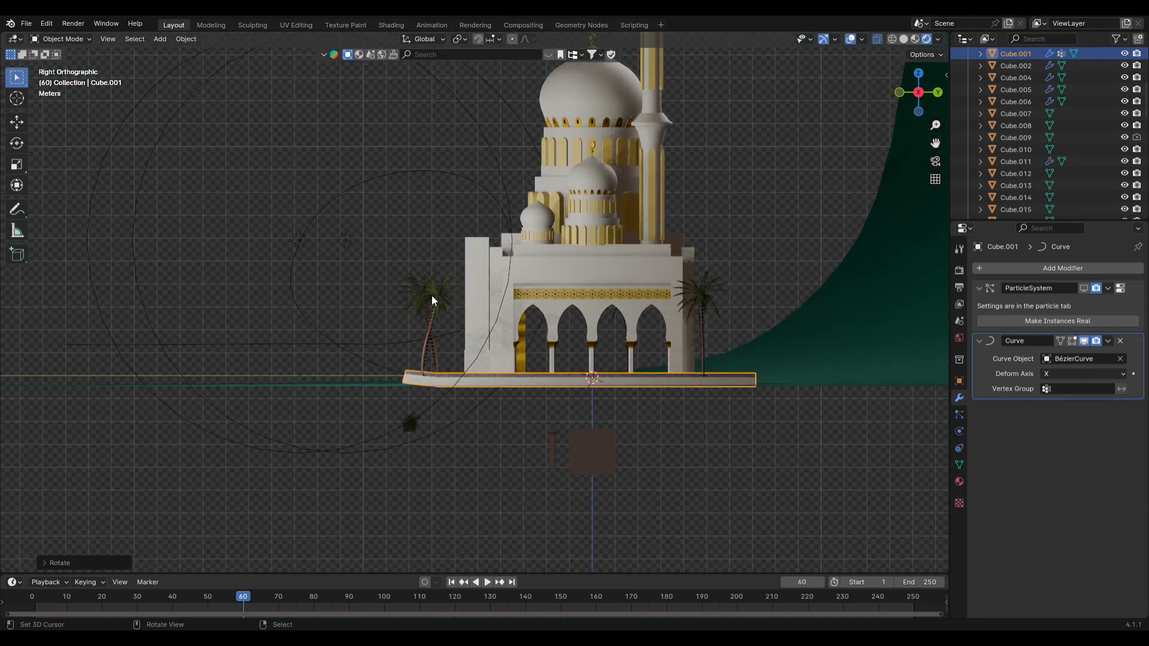
click(340, 351)
key(Tab)
right_click(291, 296)
key(g)
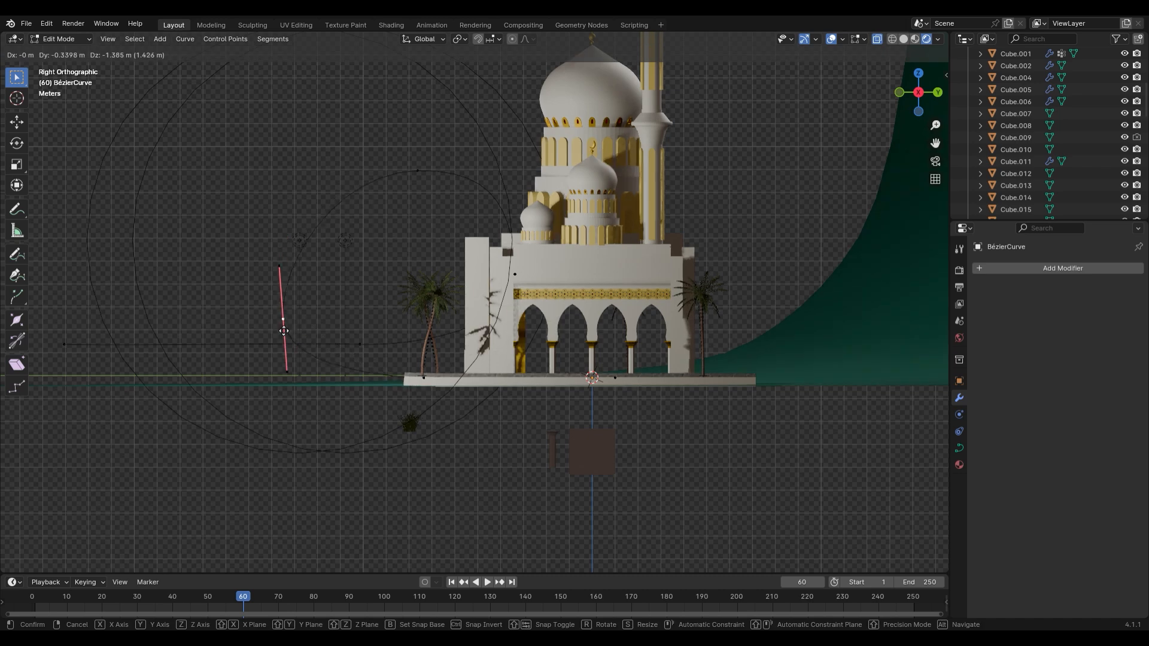
click(251, 341)
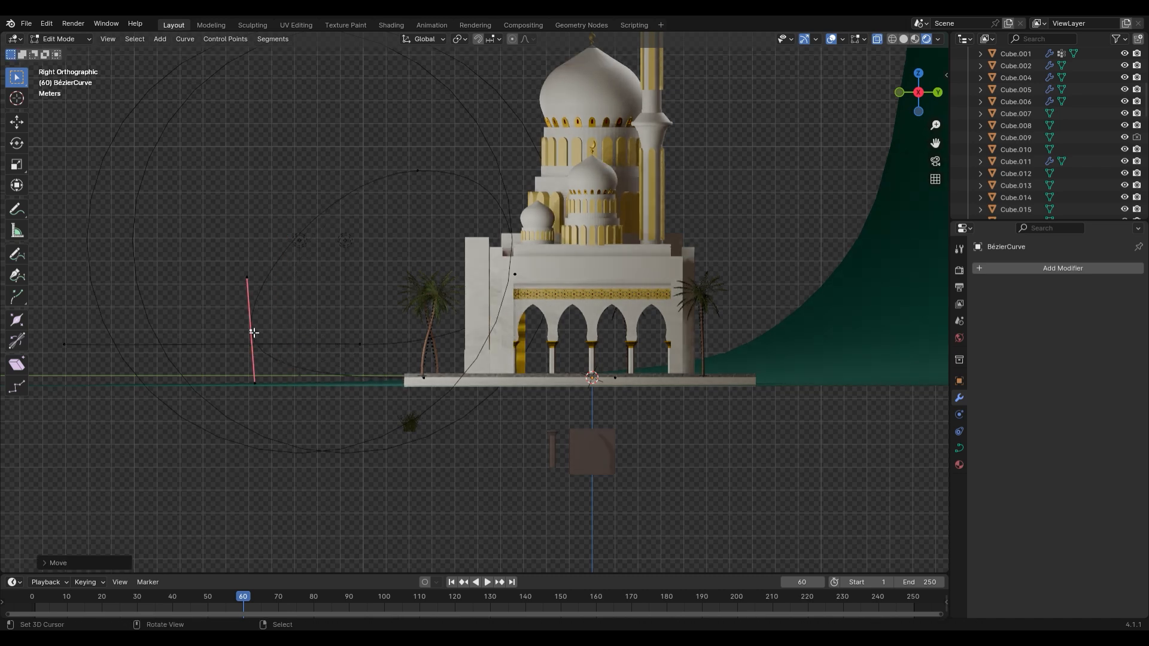
key(g)
key(z)
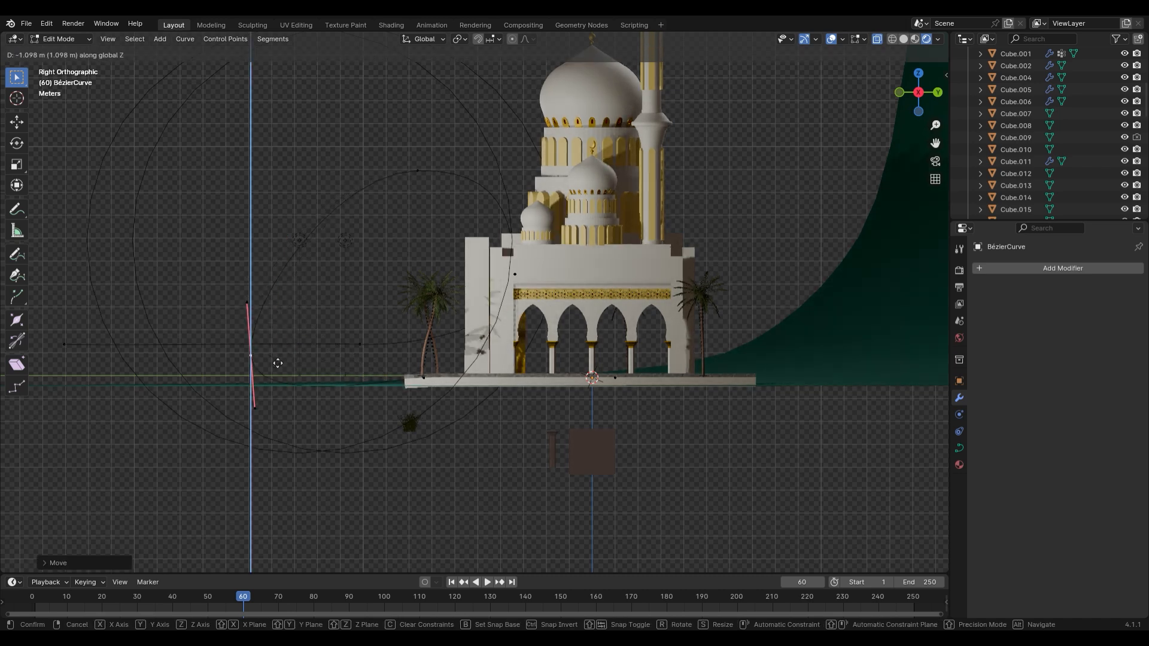
click(284, 353)
middle_drag(285, 353, 466, 414)
key(Tab)
Insert a keyframe at frame 30 for the ground base's location, rotation and scale
click(692, 428)
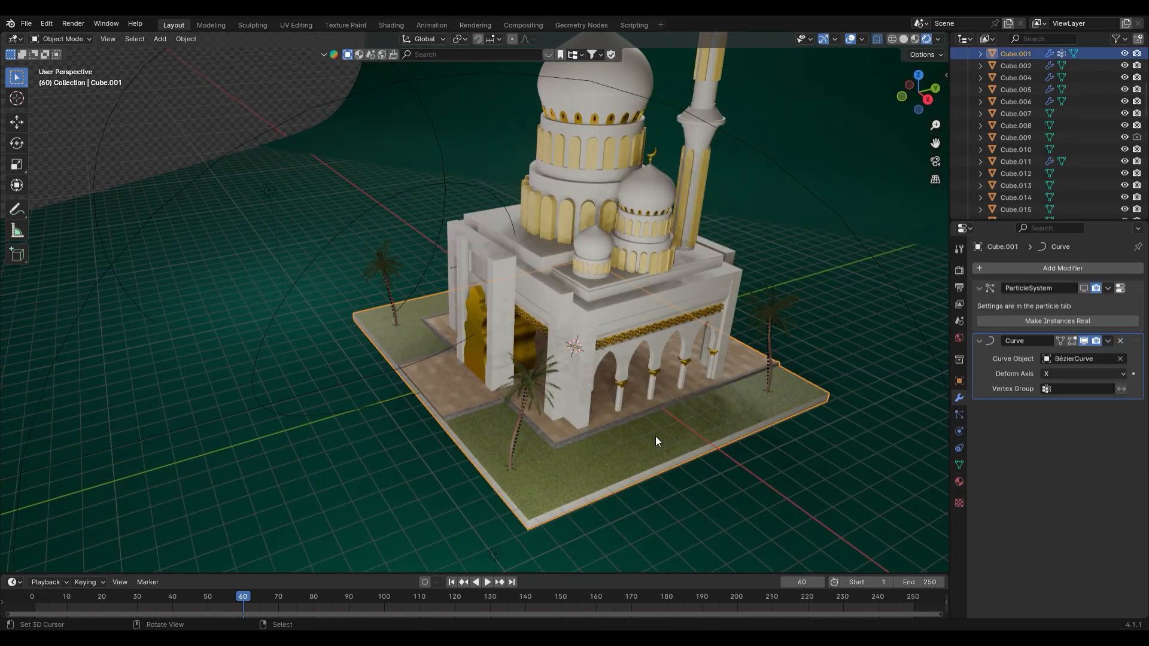
key(shift+ctrl+space)
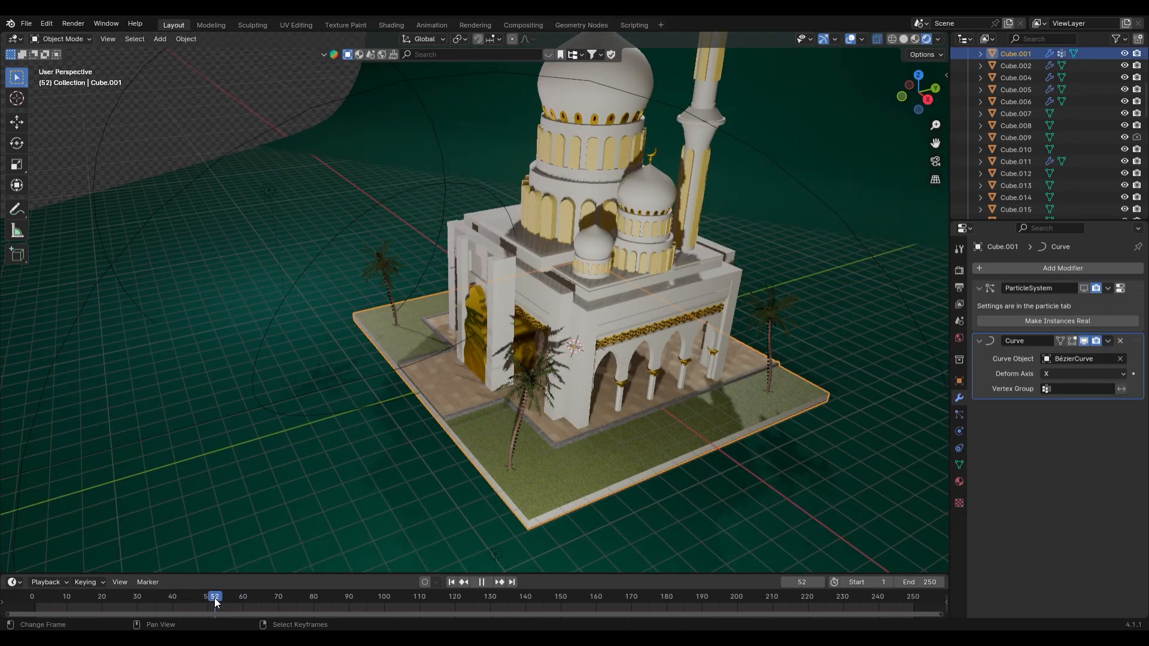
key(shift+ctrl+space)
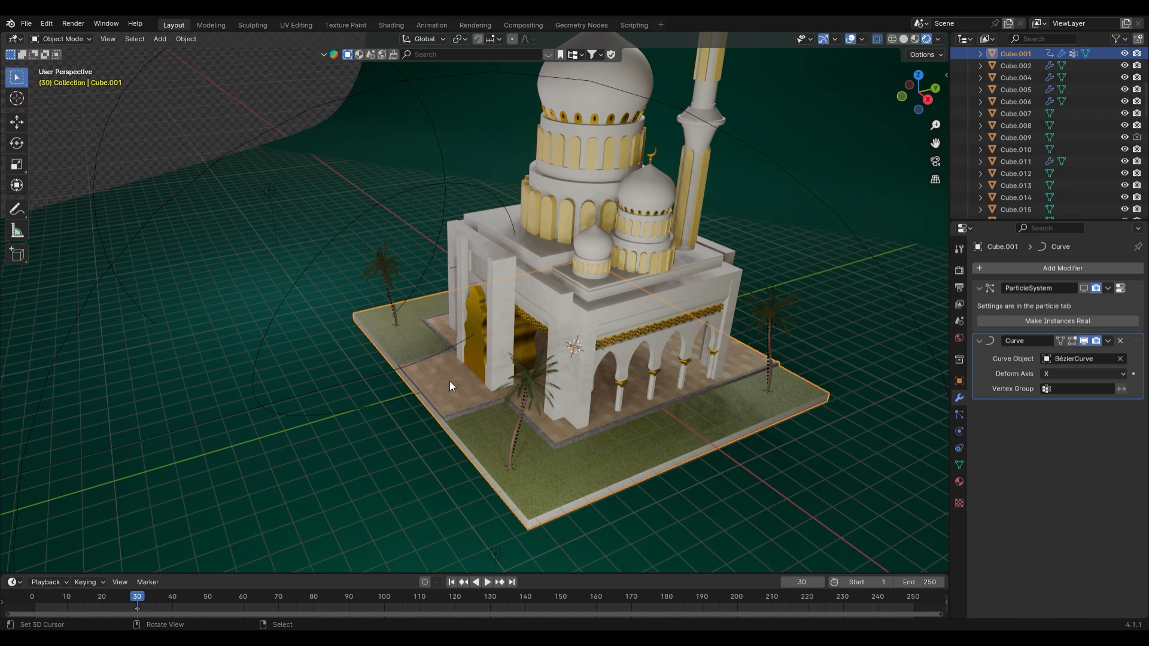
key(n)
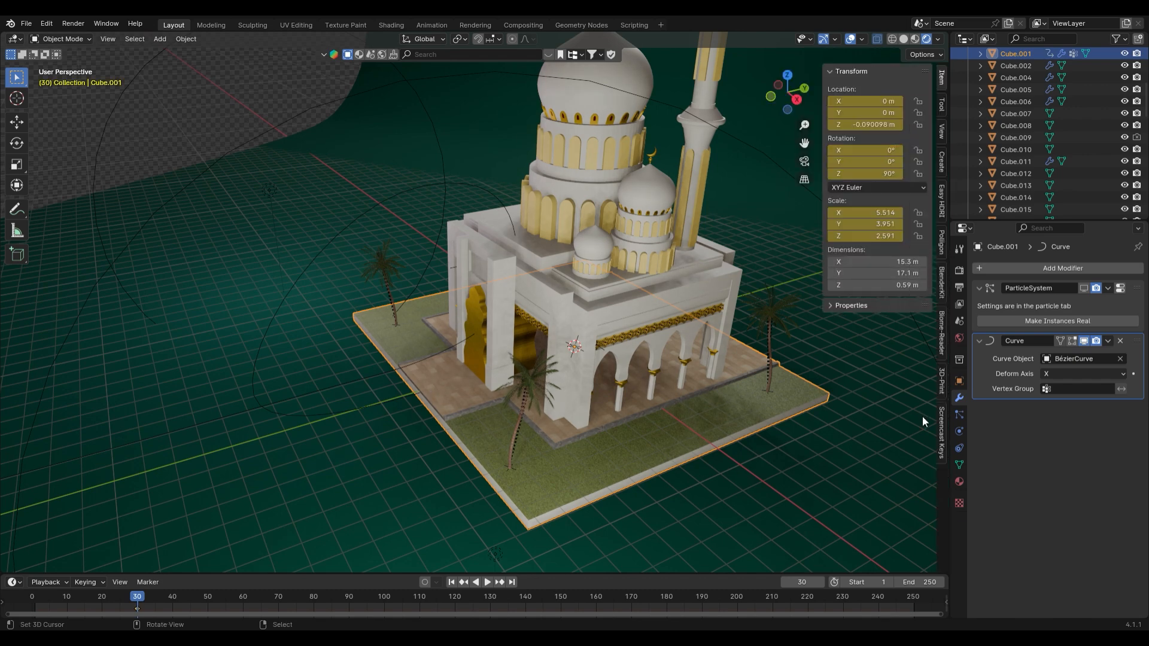
key(n)
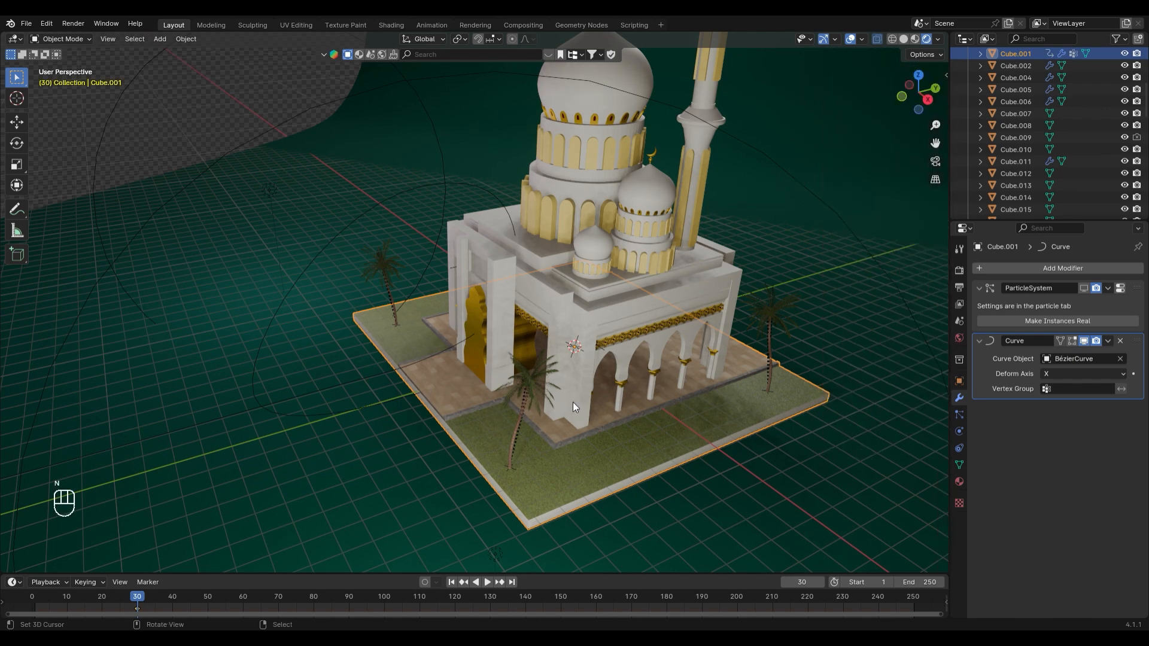
Go to frame 1, enlarge the timeline area and switch it to the Graph Editor
scroll(573, 402, down, 2)
drag(87, 599, 36, 601)
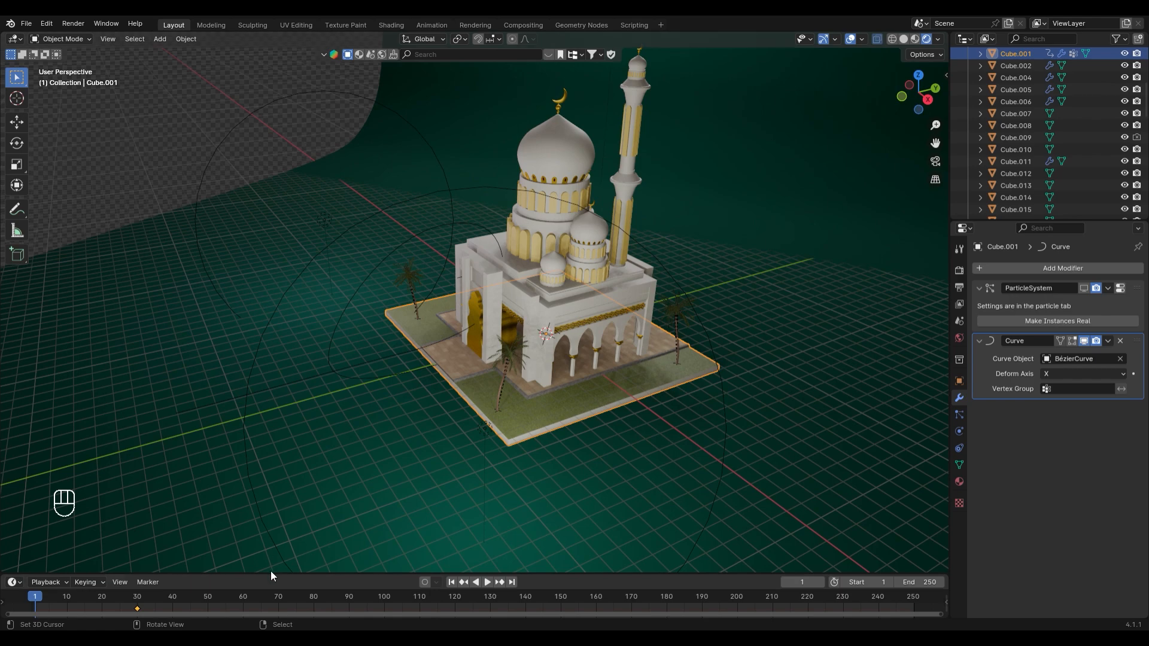
drag(271, 572, 271, 483)
click(50, 493)
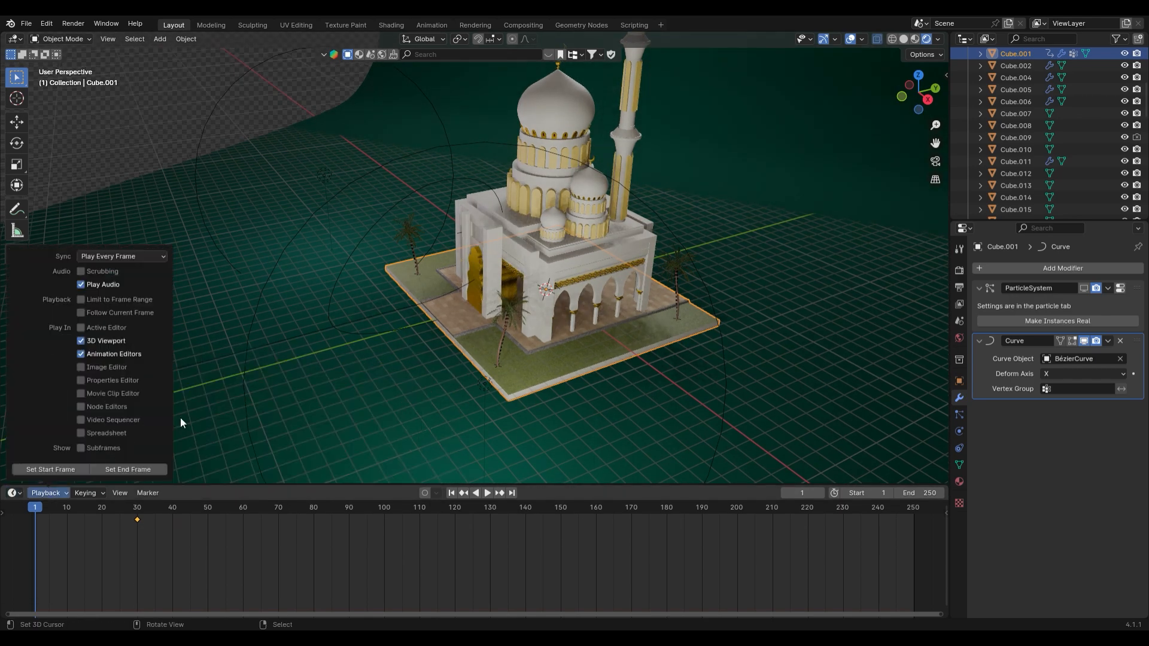
click(15, 493)
click(174, 400)
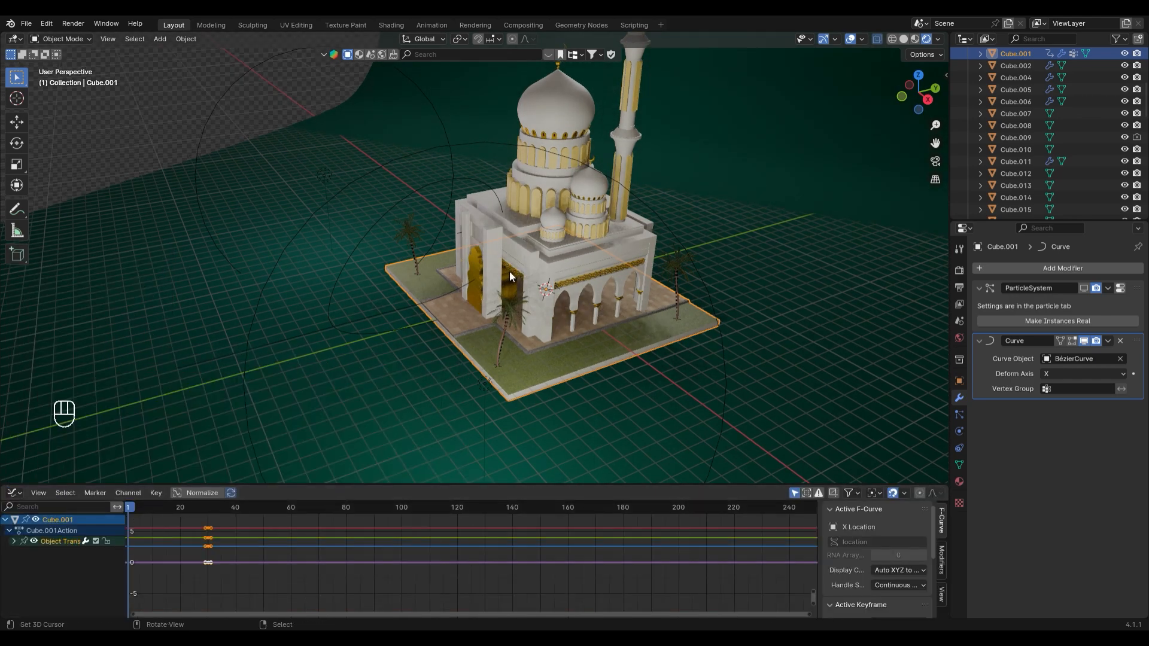
Slide the ground base along X to the far end of the curve, keyframe it at frame 1, and preview the animation
scroll(449, 344, down, 2)
key(g)
key(y)
key(x)
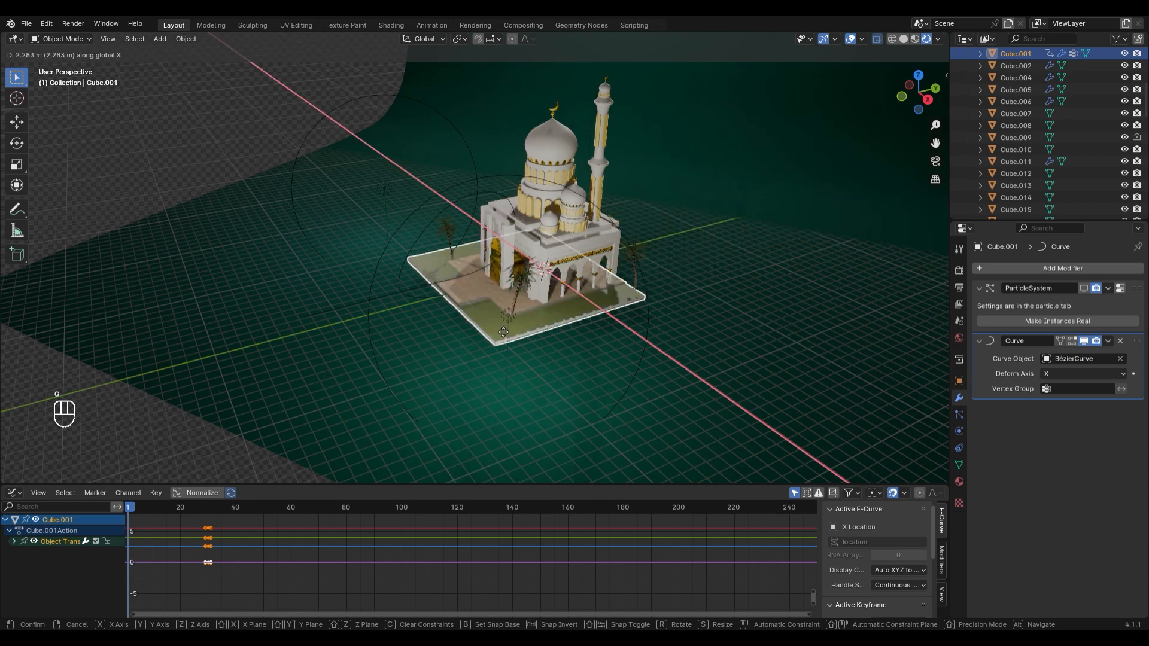
click(759, 254)
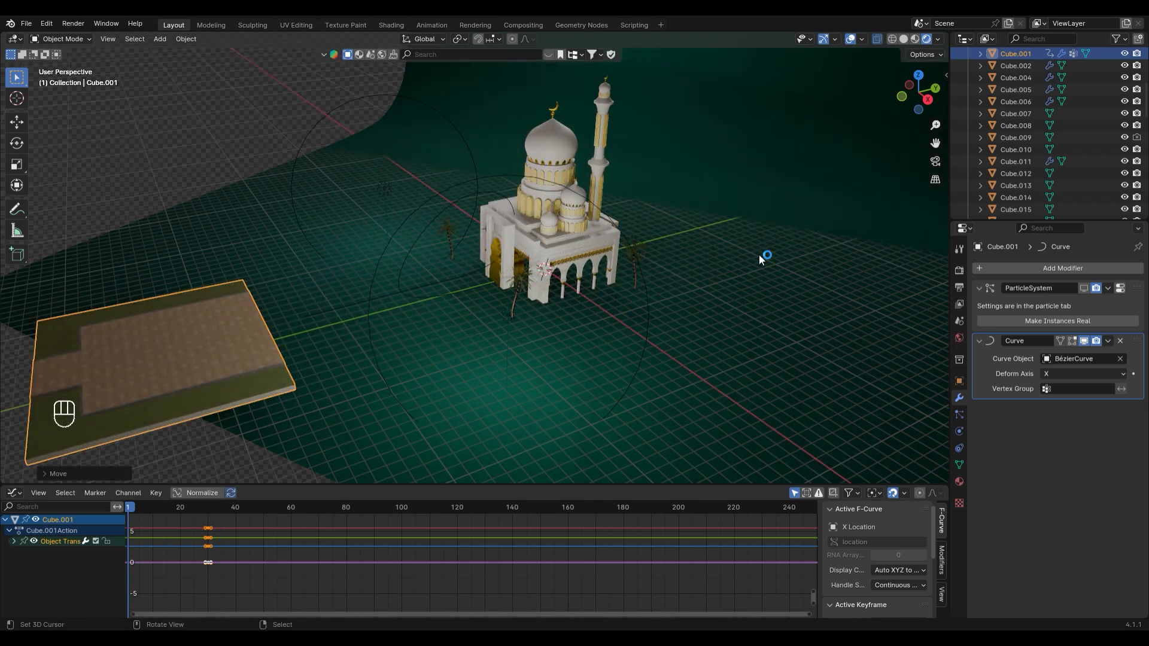
key(i)
key(space)
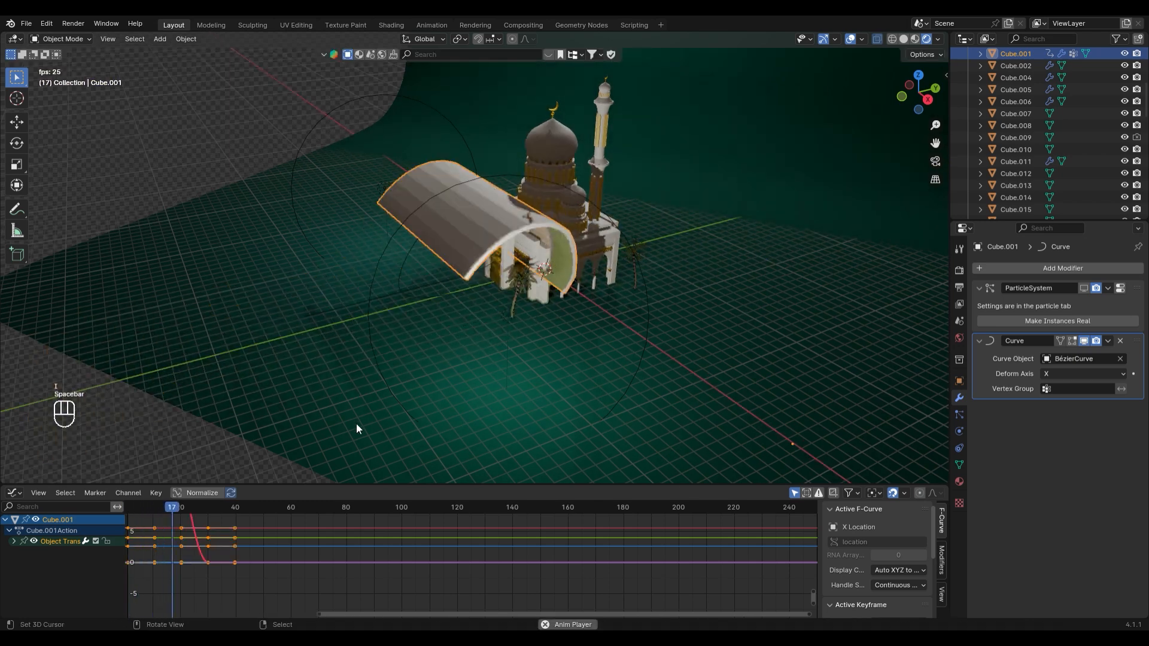
key(space)
Shift the ground base's ending keyframes along the time axis to about frame 43
ctrl+middle_drag(210, 561, 364, 585)
drag(267, 598, 272, 587)
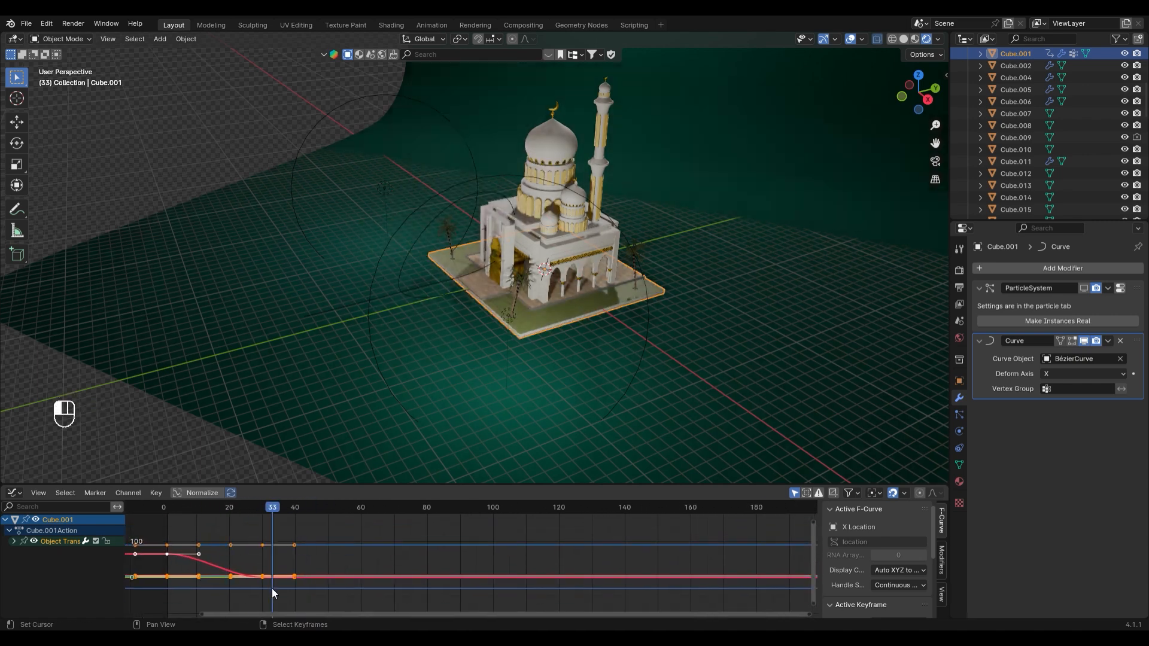
right_drag(232, 604, 328, 522)
key(g)
key(y)
key(x)
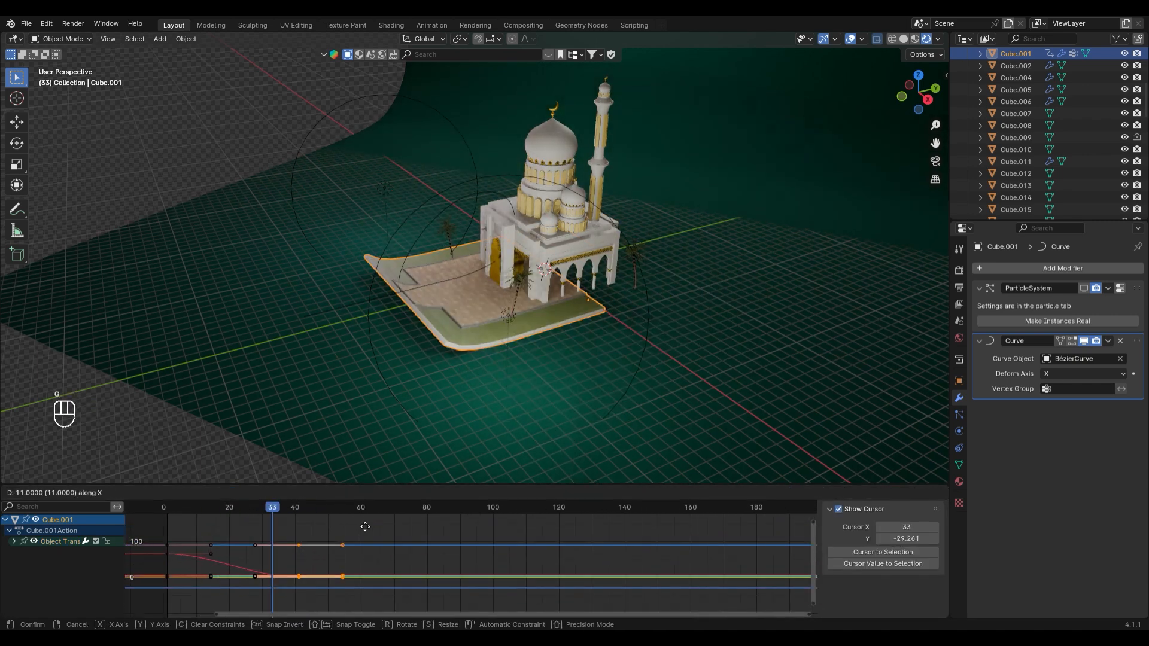
click(370, 526)
Pull the ground base's ending keyframes back to frame 40 and preview the motion
drag(271, 507, 203, 508)
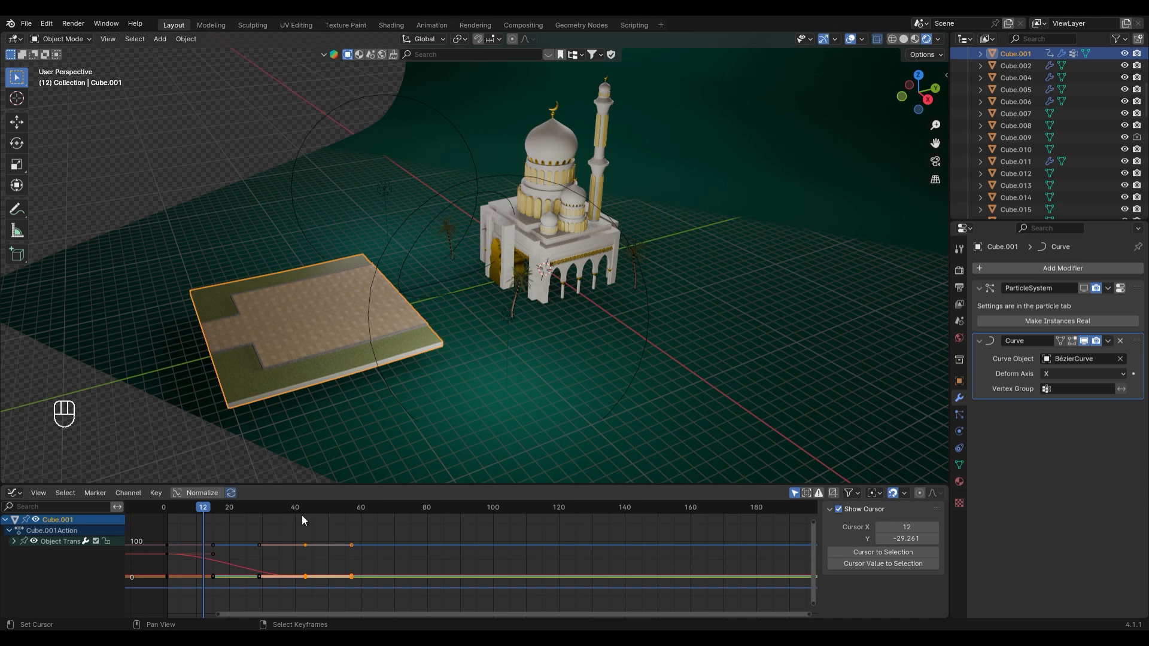
key(g)
key(y)
key(x)
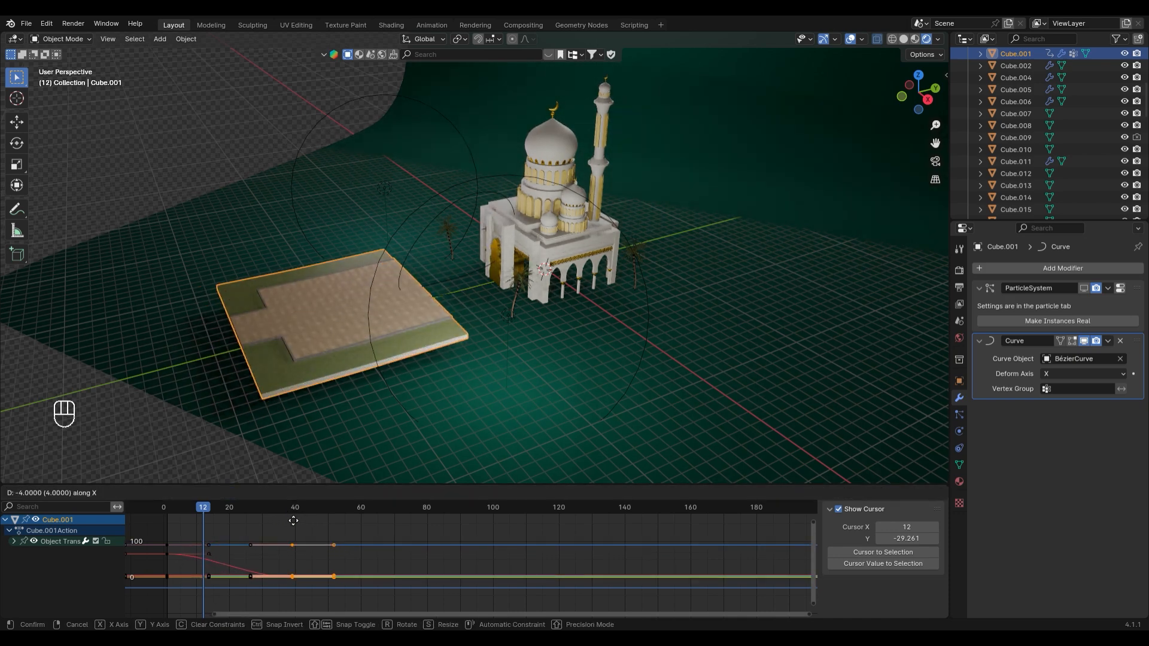
click(294, 521)
key(space)
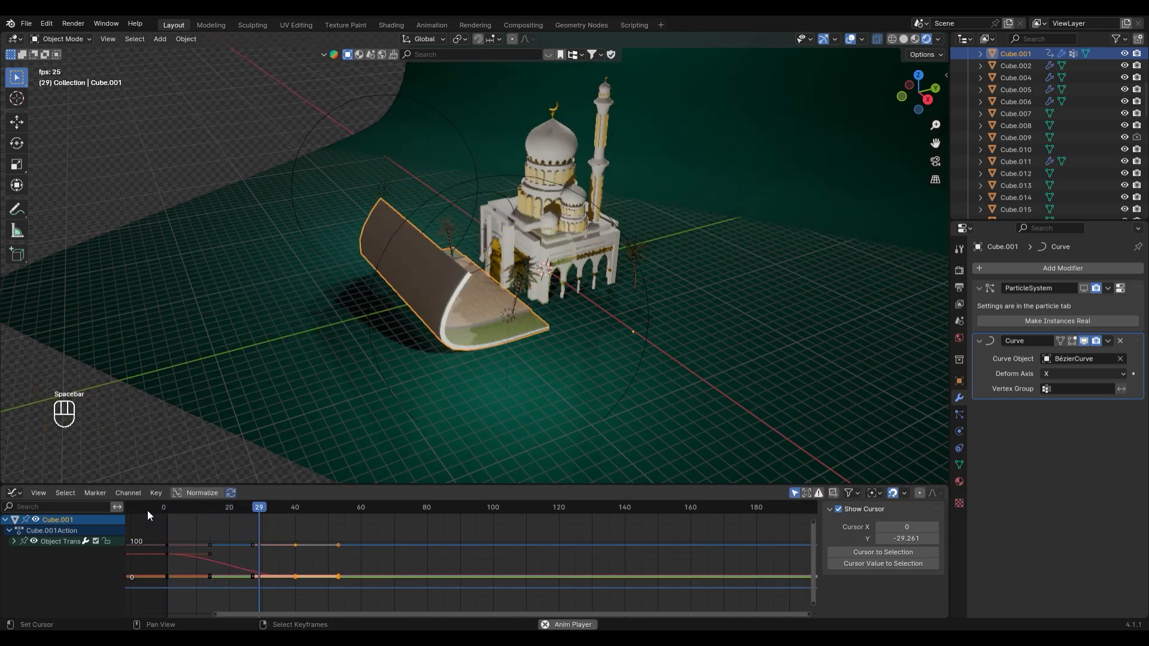
click(285, 580)
key(space)
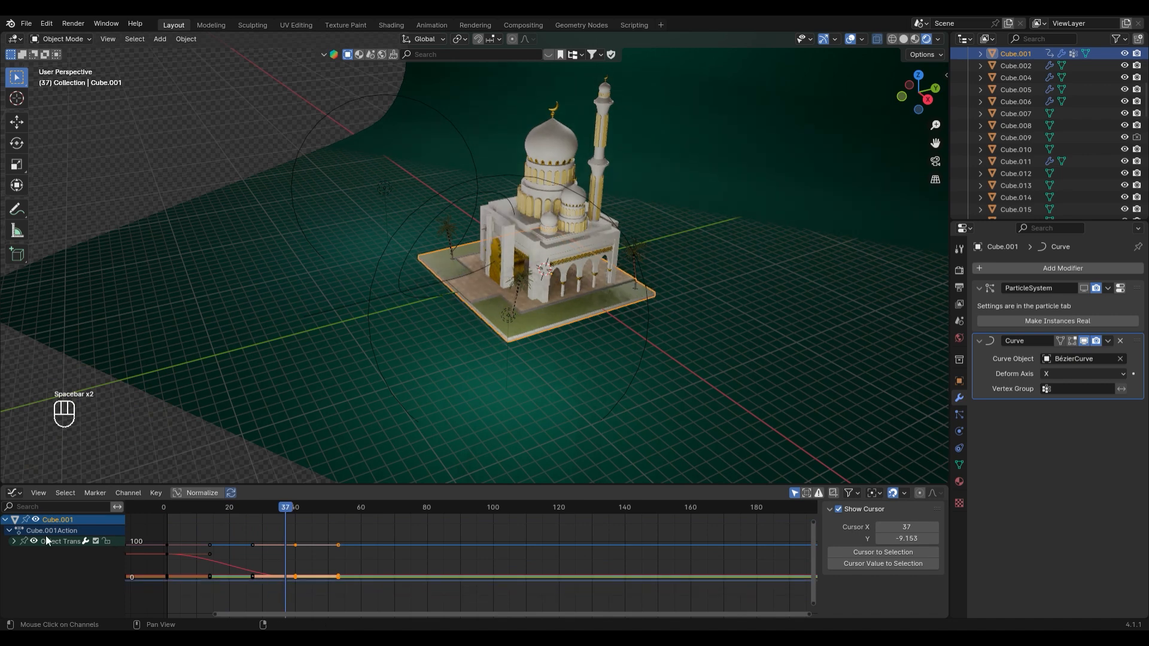
Isolate the ground base's X Location curve in the Graph Editor and select all of its keyframes
click(33, 541)
click(22, 551)
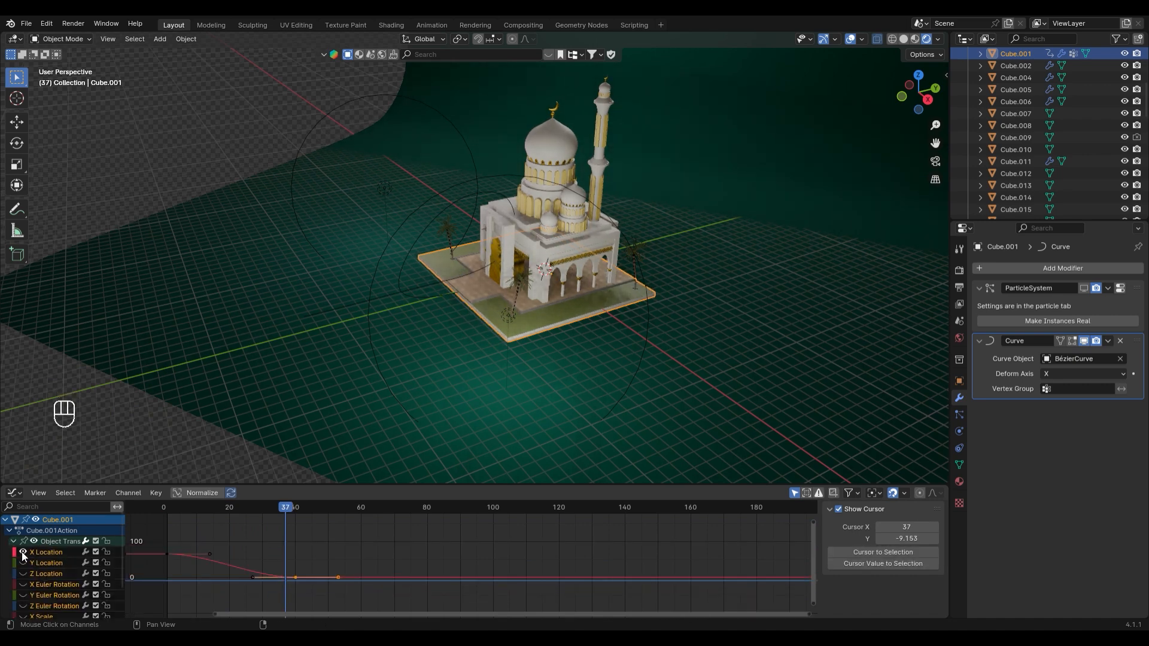
click(264, 584)
drag(349, 590, 160, 537)
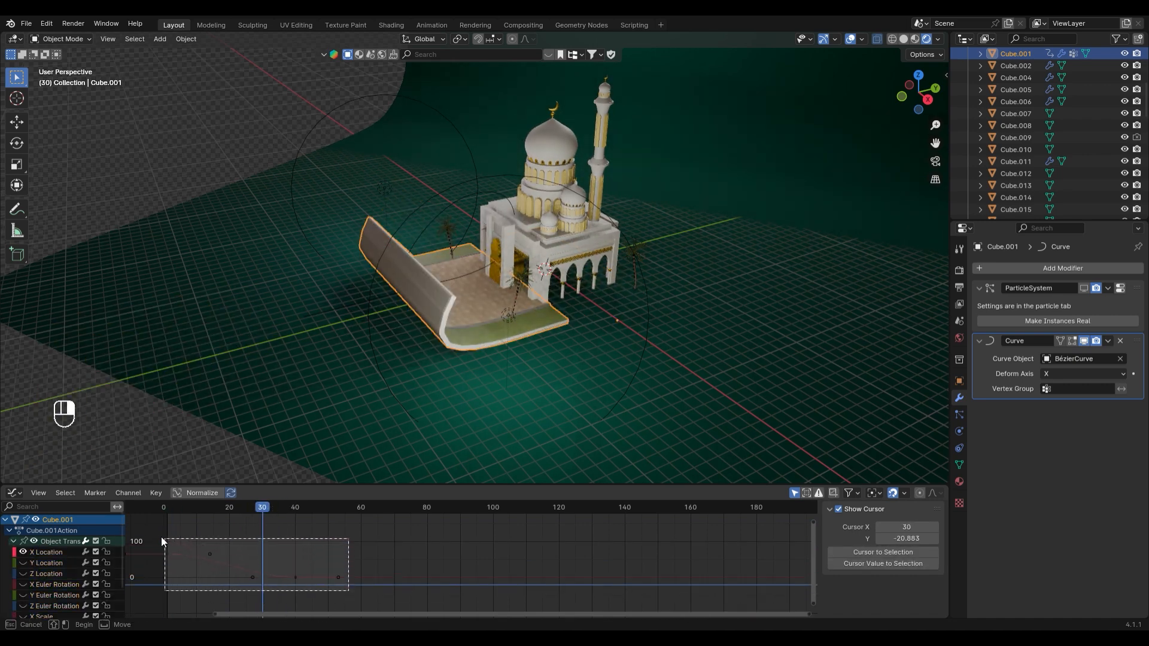
Try Circular interpolation on the X Location keyframes, preview it, and undo the change
right_click(268, 550)
mouse_move(266, 548)
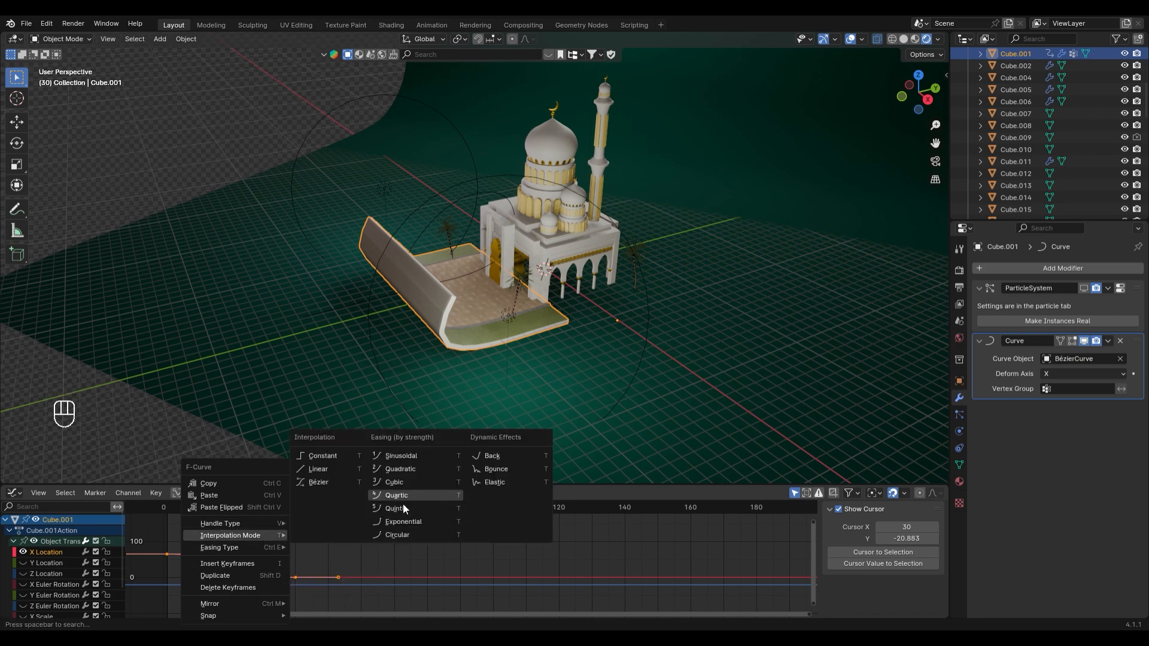
click(401, 535)
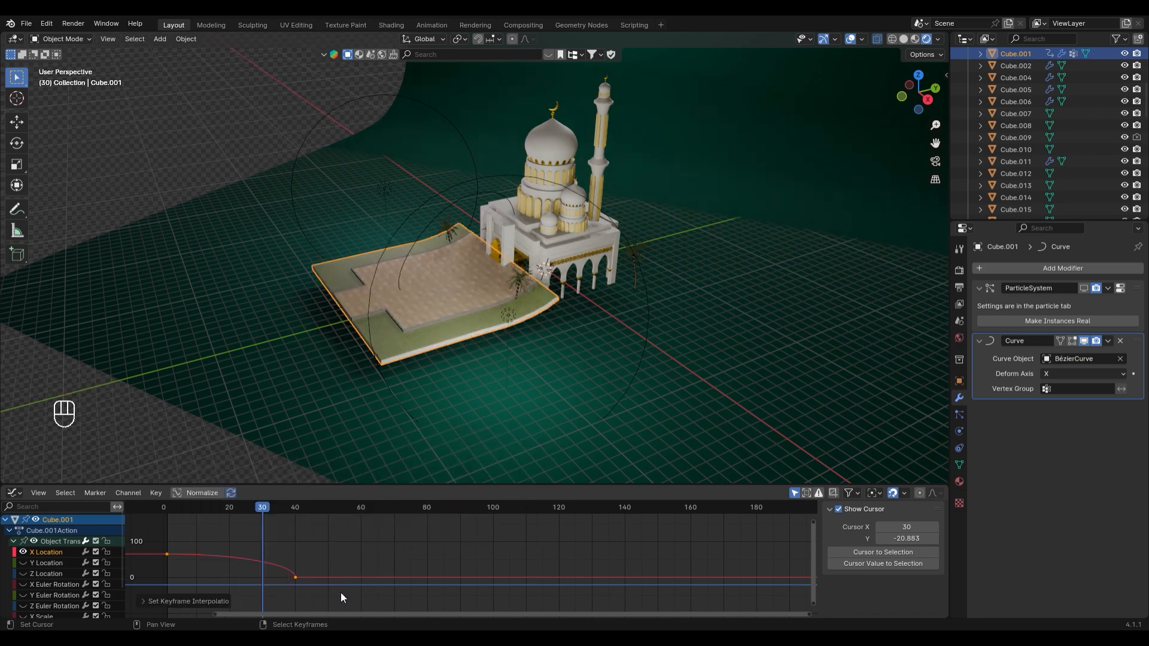
click(170, 509)
key(space)
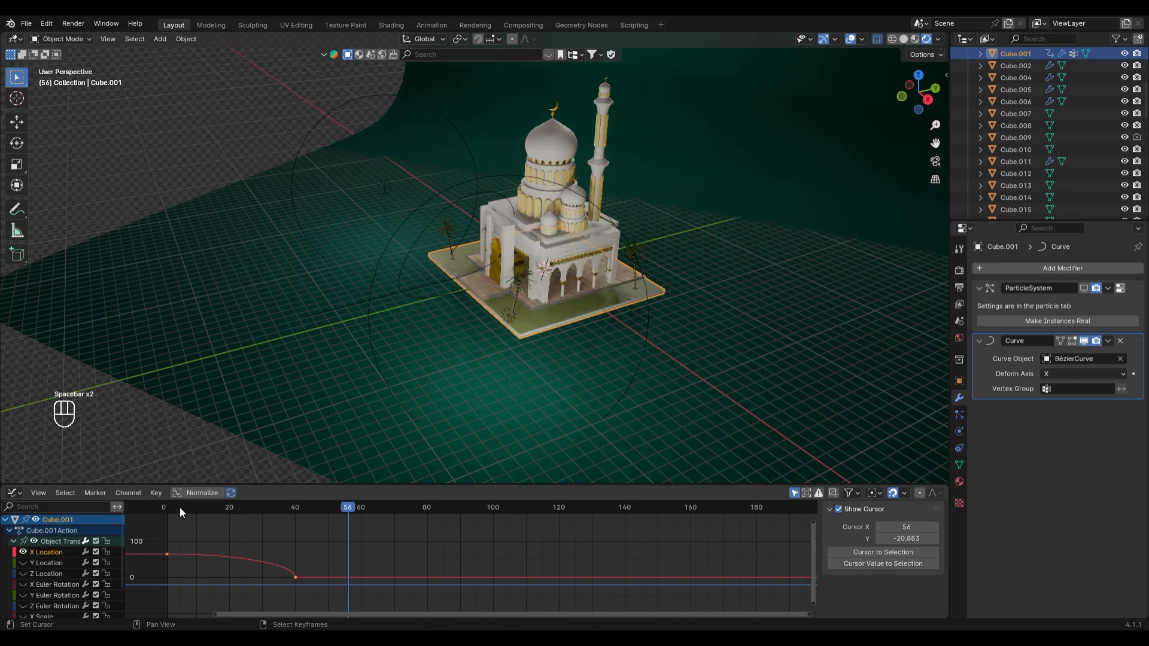
key(space)
key(ctrl+z)
key(ctrl+z)
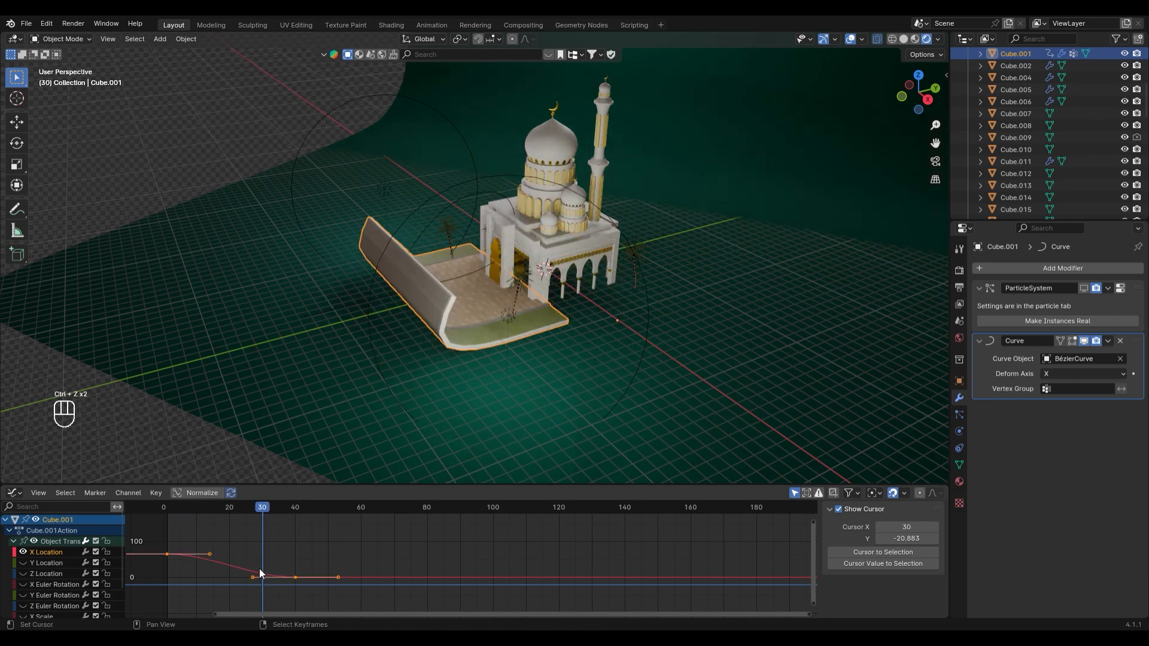
Set the easing type of the X Location keyframes to Ease Out and play the animation
key(Menu)
mouse_move(263, 547)
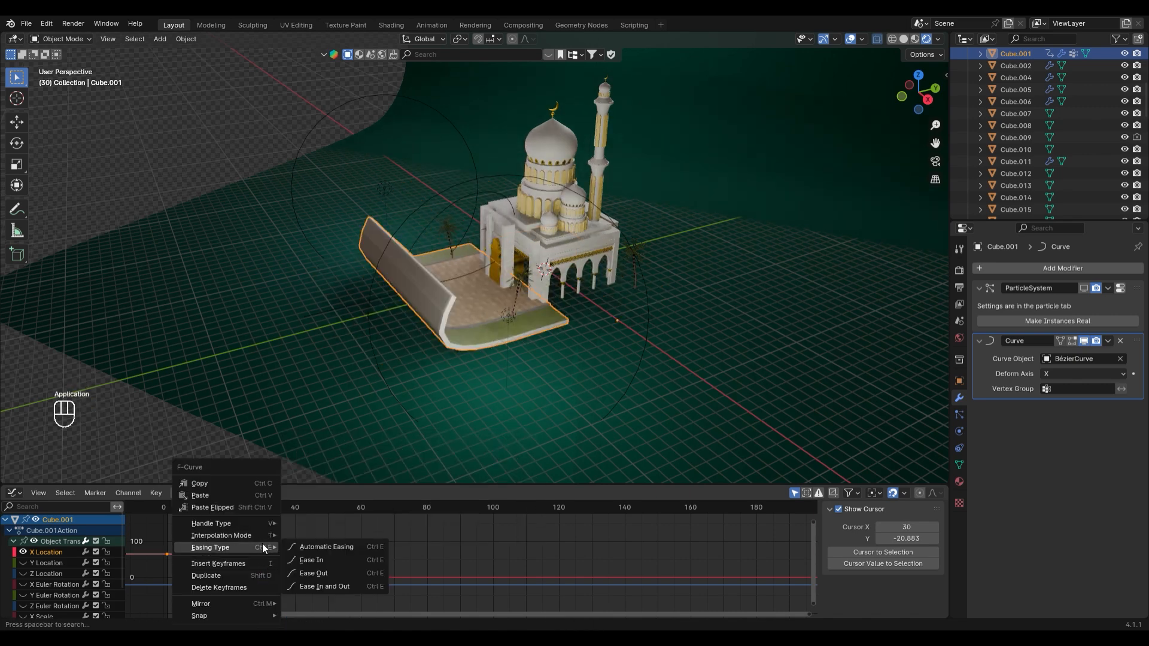
click(321, 574)
click(203, 507)
key(space)
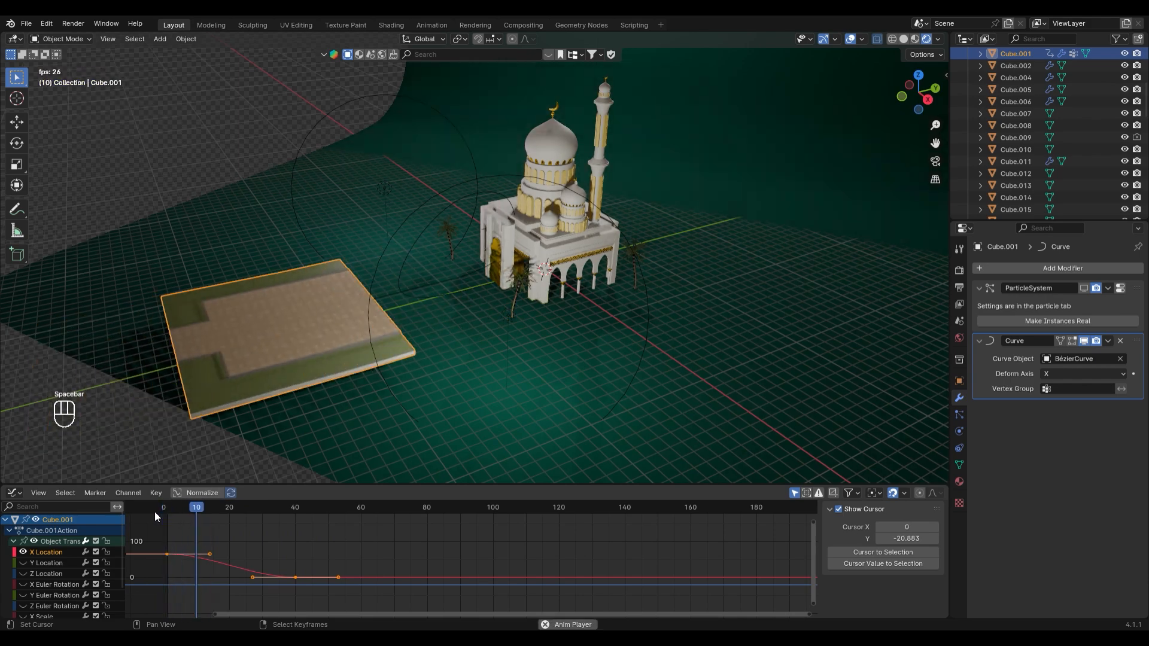
Set the current frame to 40 and select the mosque's arcade wall and arches to check how the parts are divided
drag(310, 512, 295, 550)
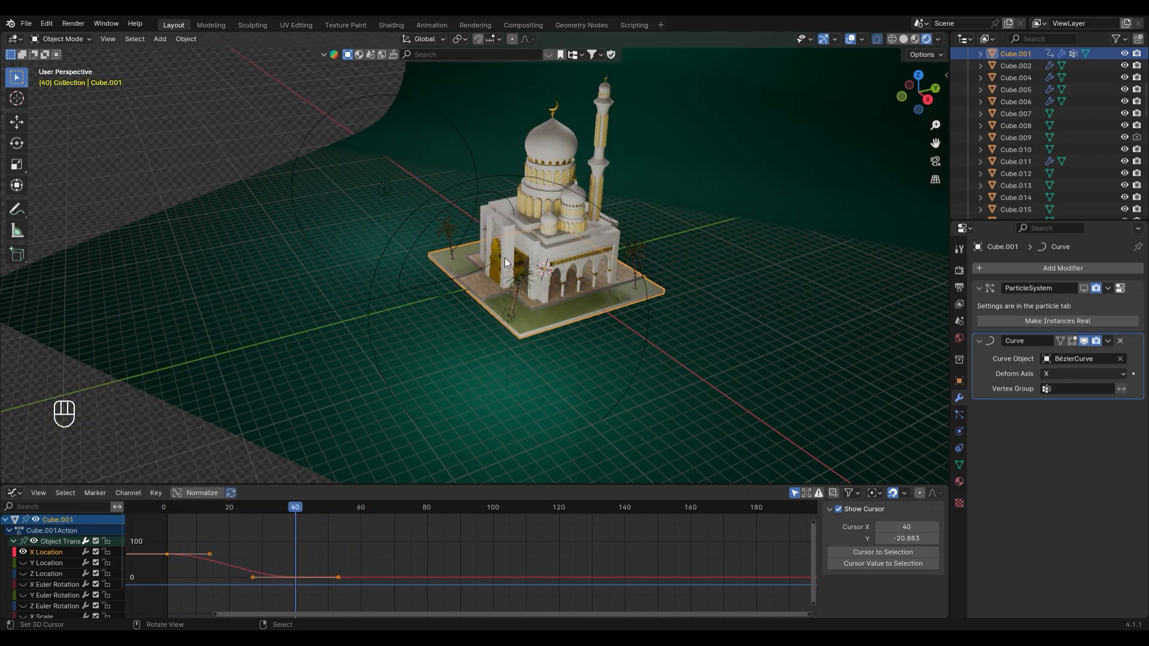
scroll(450, 228, up, 6)
scroll(422, 311, up, 3)
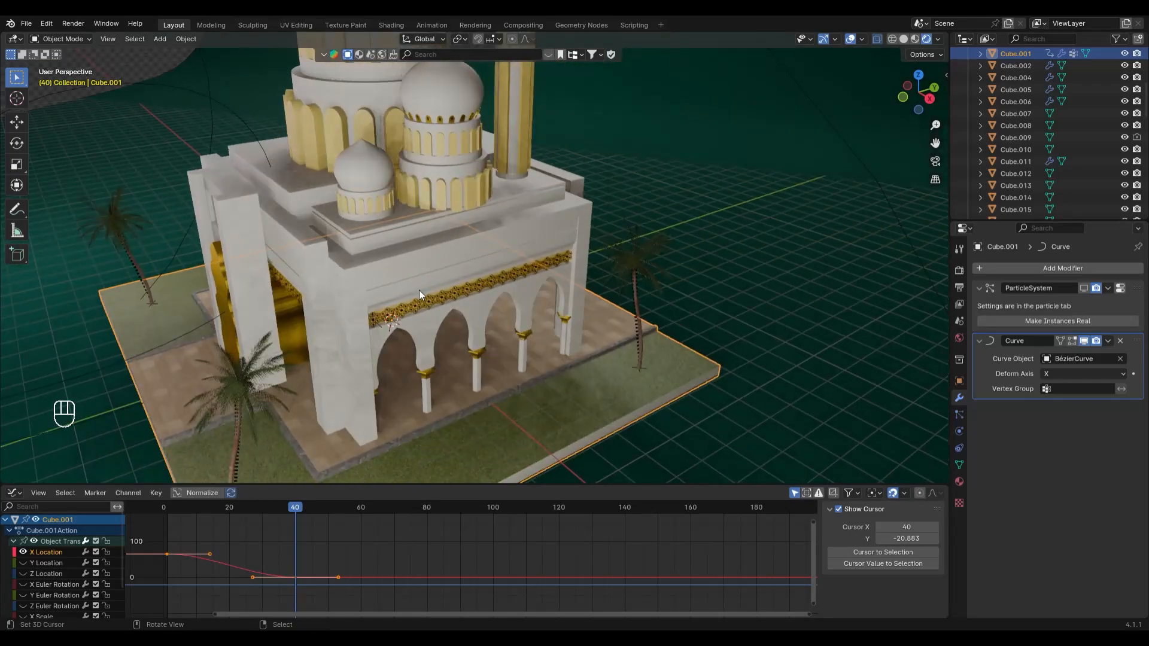
right_click(428, 281)
middle_drag(473, 284, 437, 256)
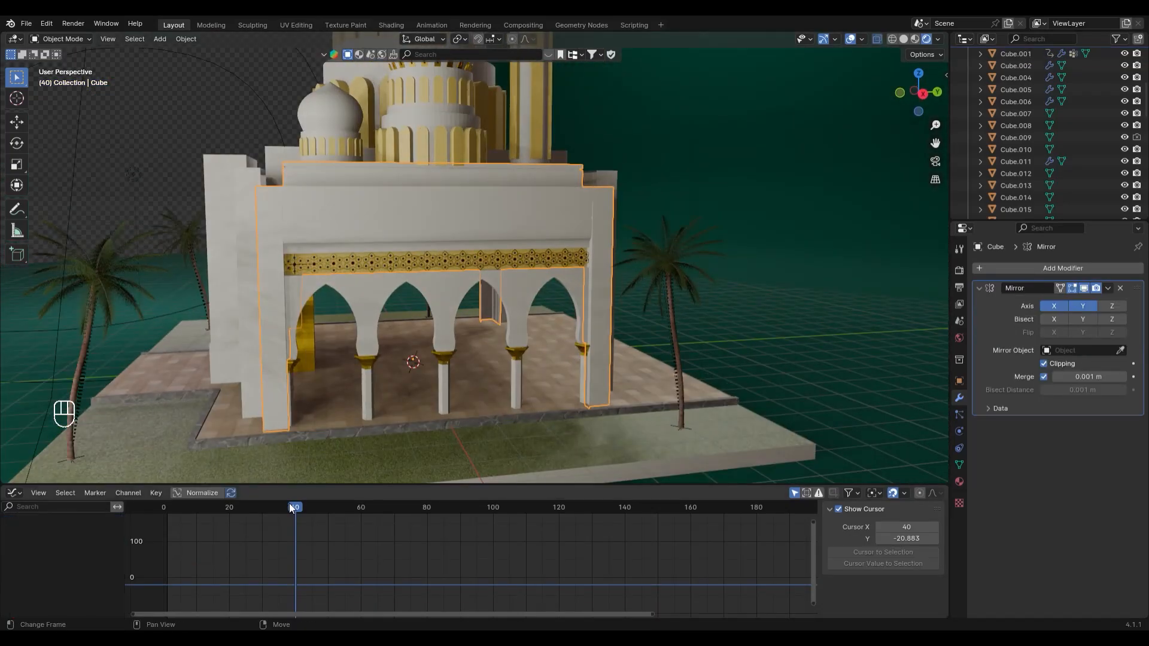
drag(289, 504, 296, 530)
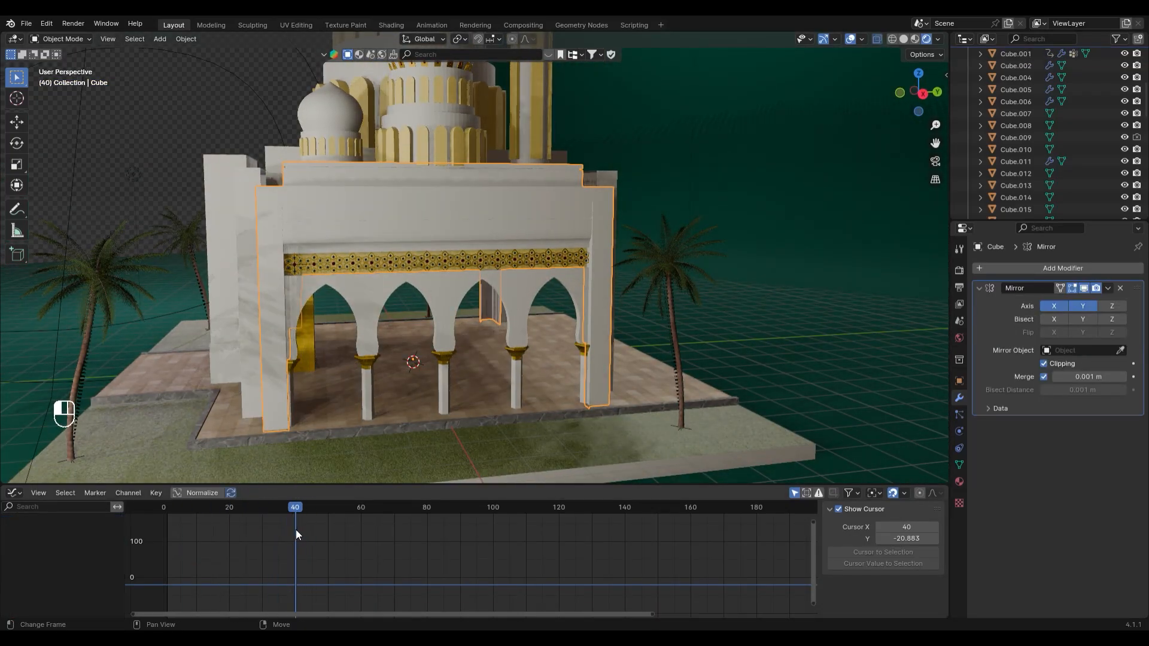
shift+middle_drag(371, 335, 393, 319)
right_click(364, 413)
scroll(392, 319, up, 1)
right_click(379, 367)
right_click(386, 354)
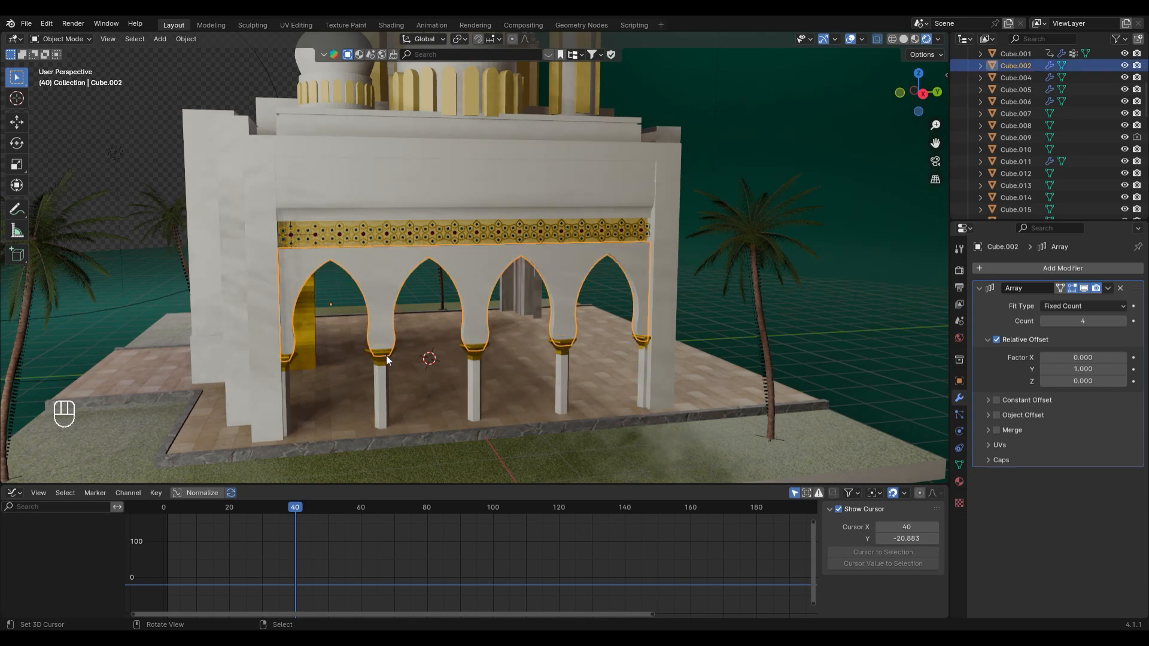
Add loop cuts along the pillar and across the upper part of the entrance-side wall
middle_drag(389, 323, 444, 278)
scroll(338, 373, down, 3)
right_click(360, 275)
key(Tab)
middle_drag(323, 321, 364, 329)
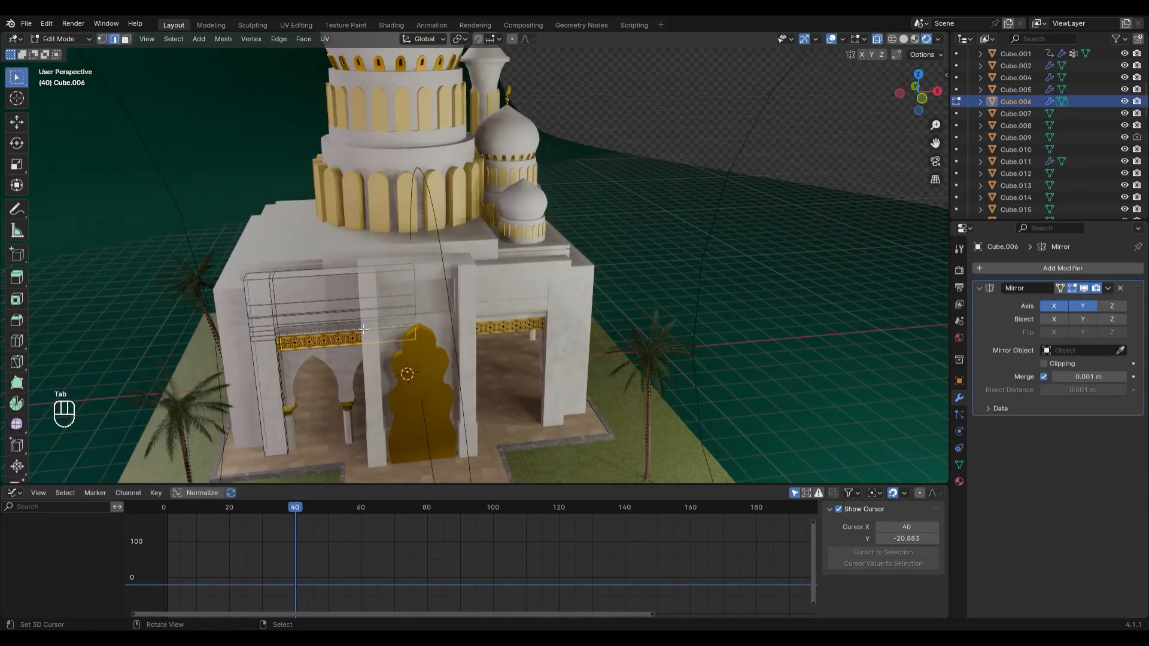
click(284, 403)
right_click(284, 403)
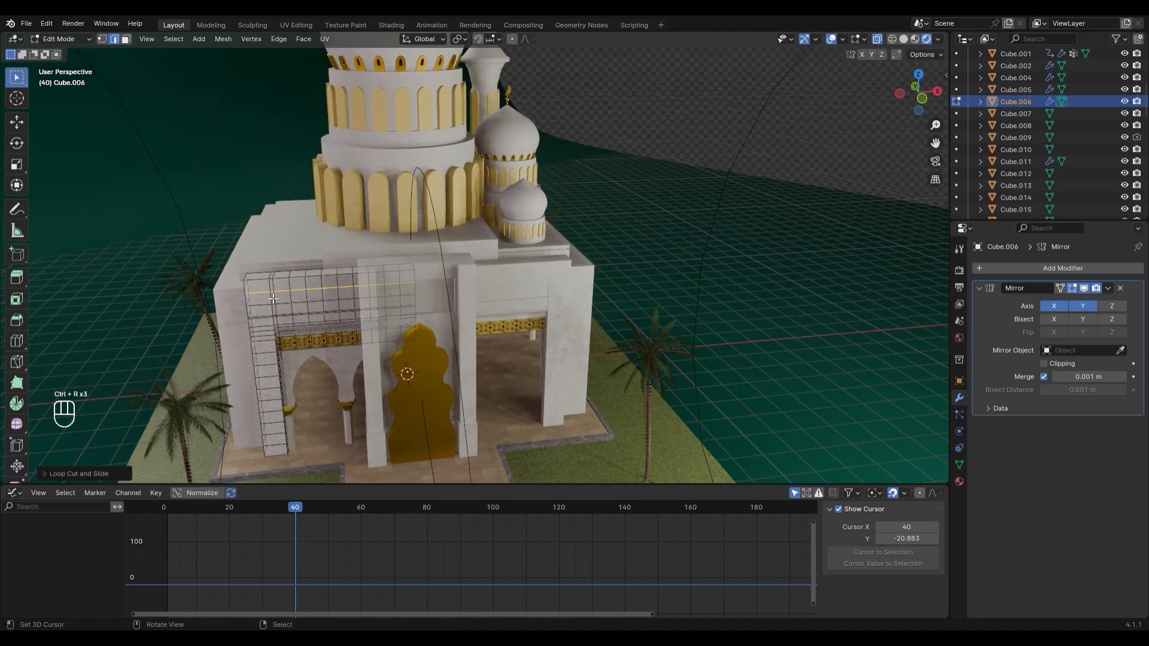
key(Tab)
Apply the Mirror modifier on the entrance-side wall
middle_drag(273, 295, 389, 311)
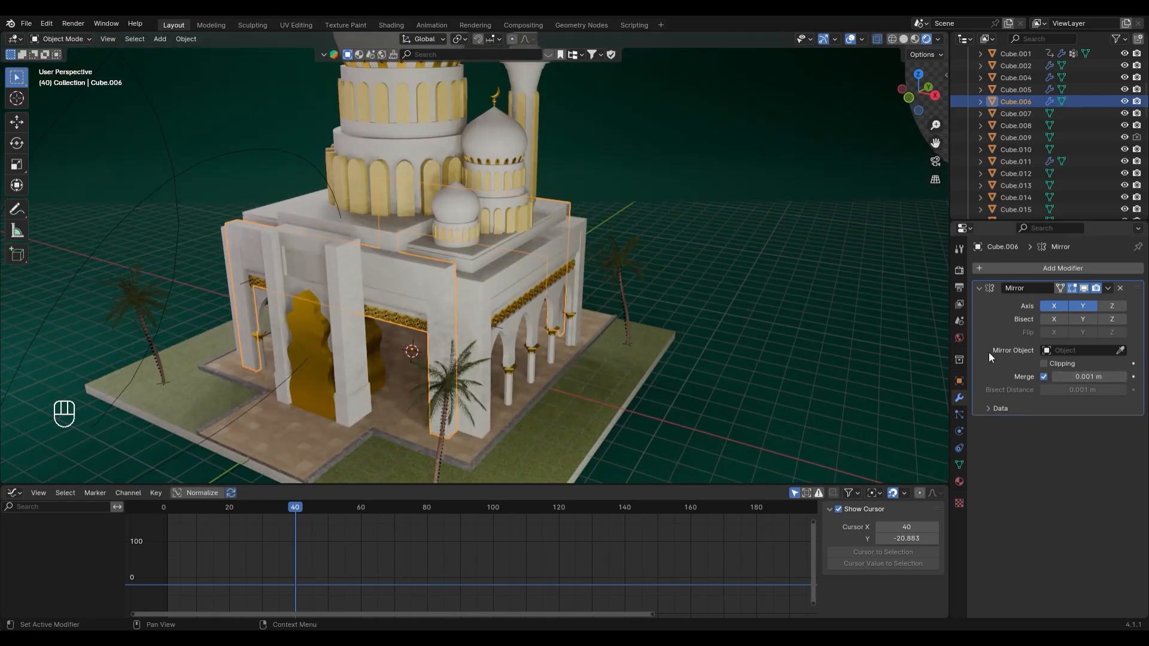
middle_drag(649, 317, 560, 318)
key(Tab)
key(Tab)
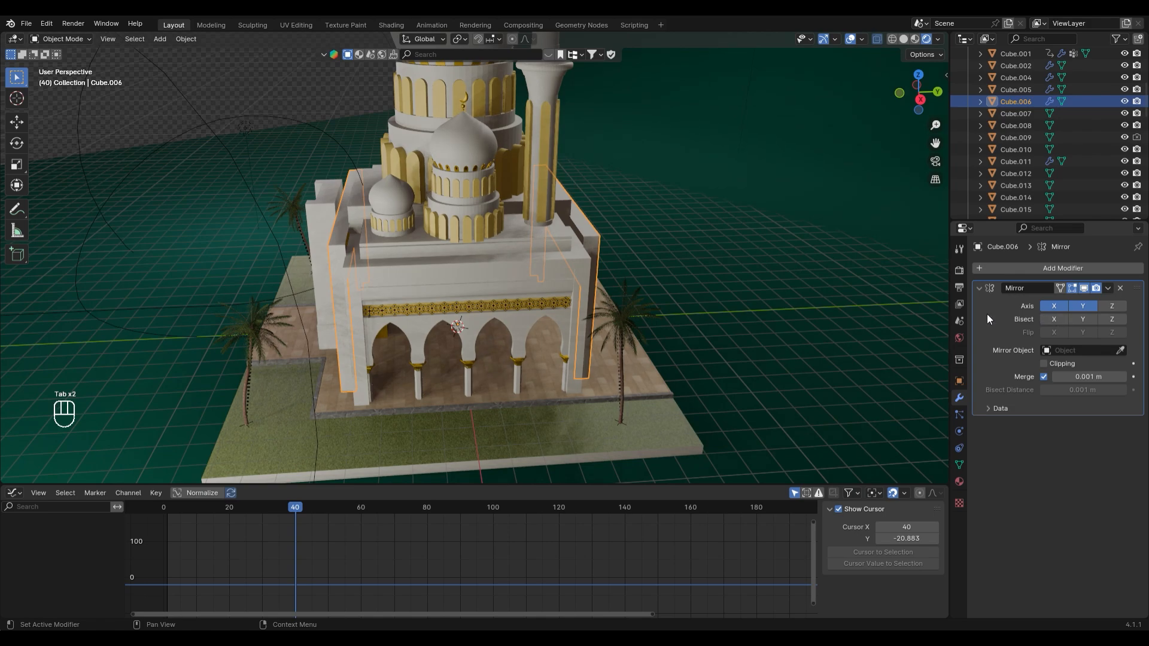
key(ctrl+a)
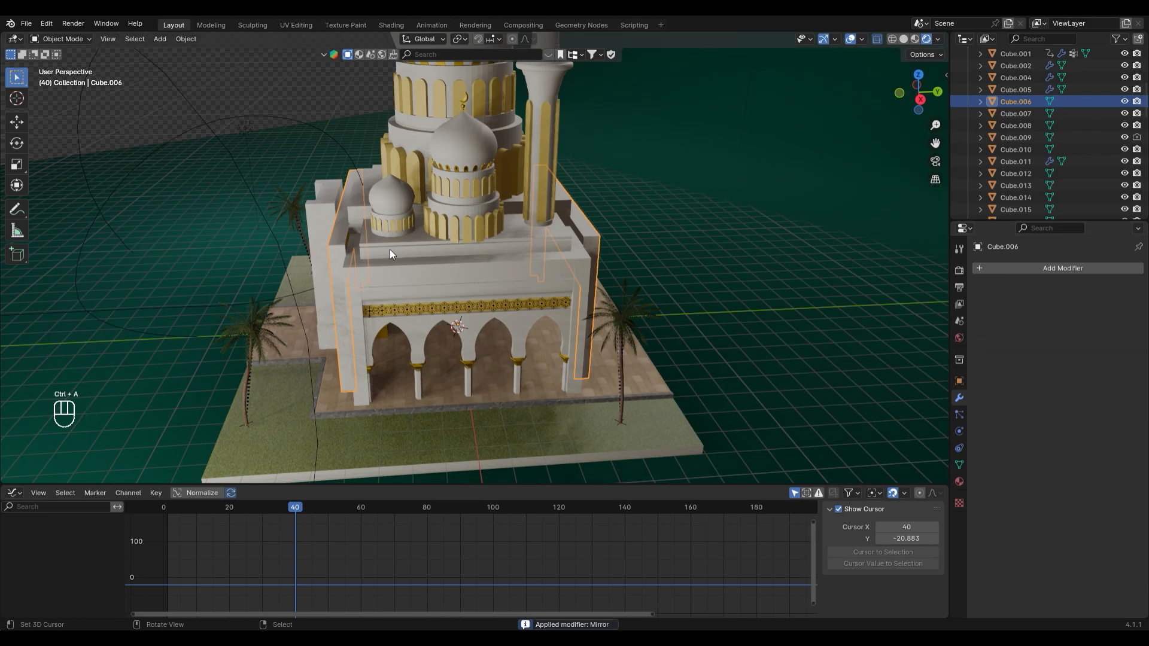
Separate the entrance-side half of the wall mesh into its own object and select it
key(Tab)
middle_drag(389, 249, 418, 256)
drag(276, 136, 413, 422)
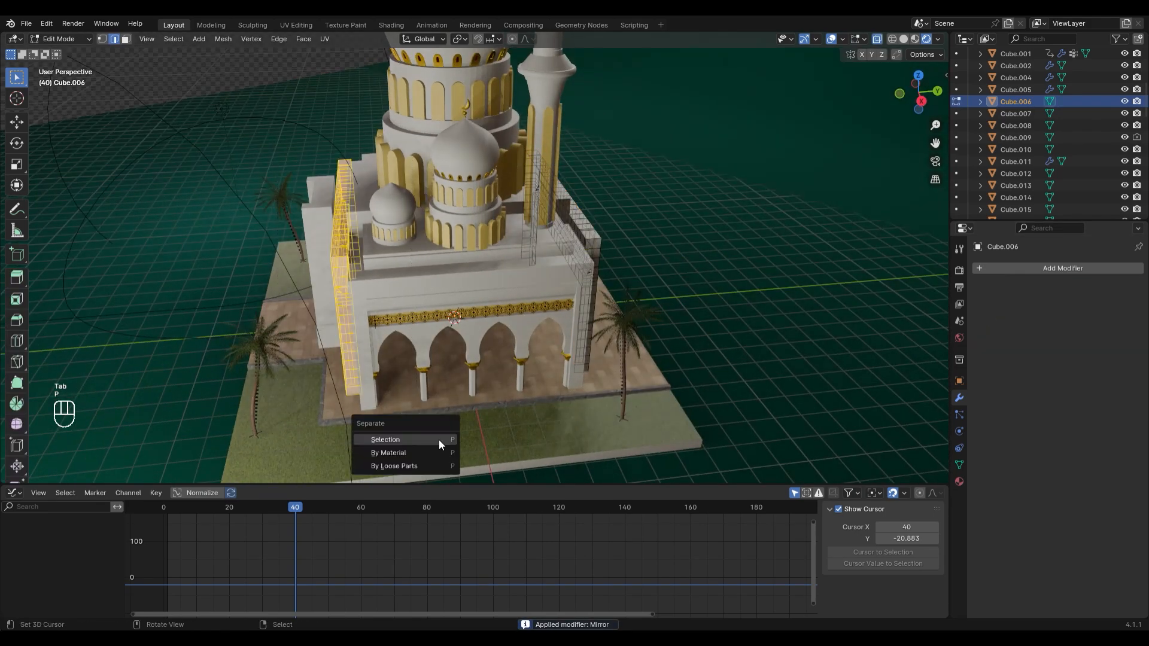
click(440, 439)
key(Tab)
click(344, 260)
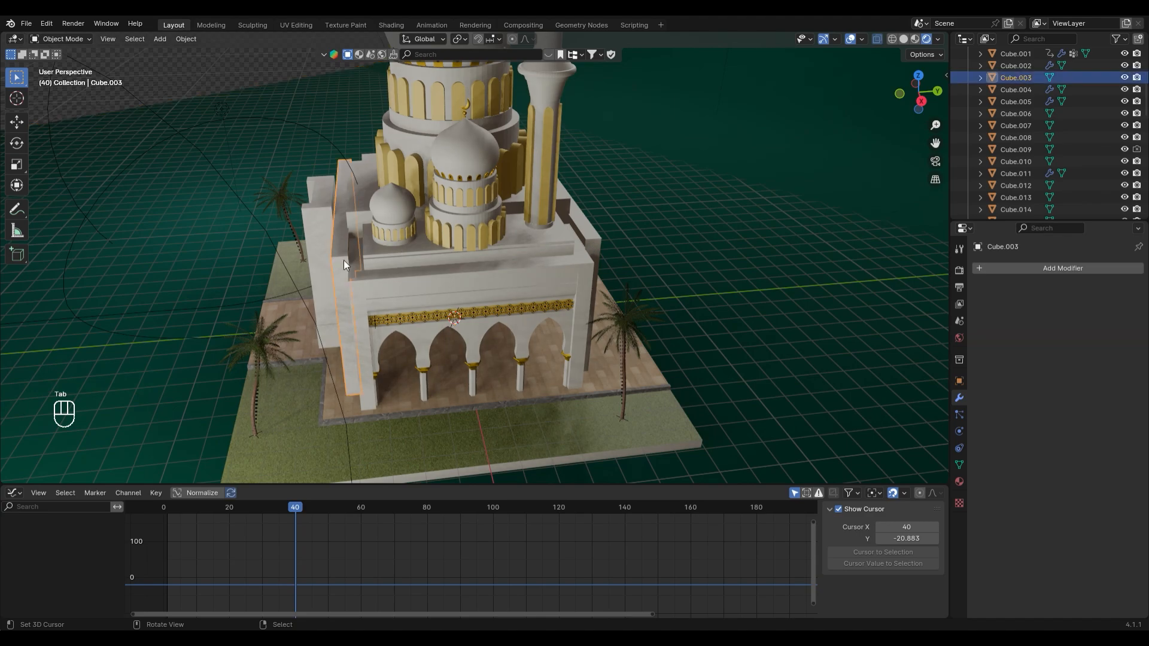
Try duplicating the ground base's Bézier path and rotating it 90 degrees, and delete the copy
middle_drag(374, 279, 387, 364)
click(384, 375)
key(shift+d)
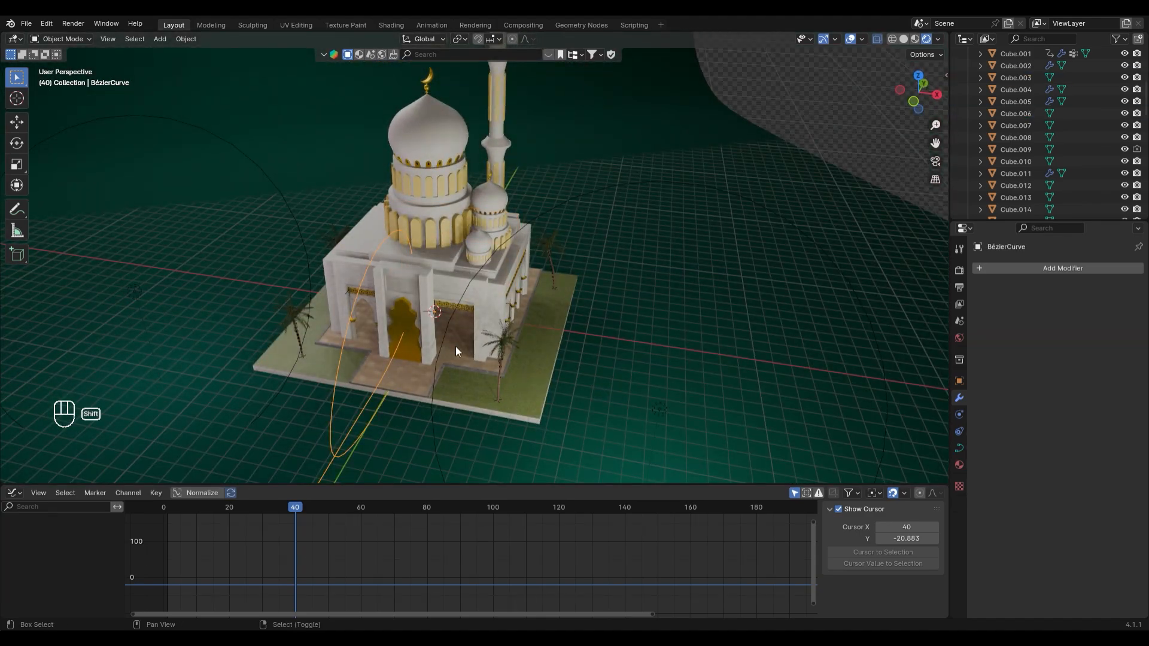
click(500, 349)
text(r9)
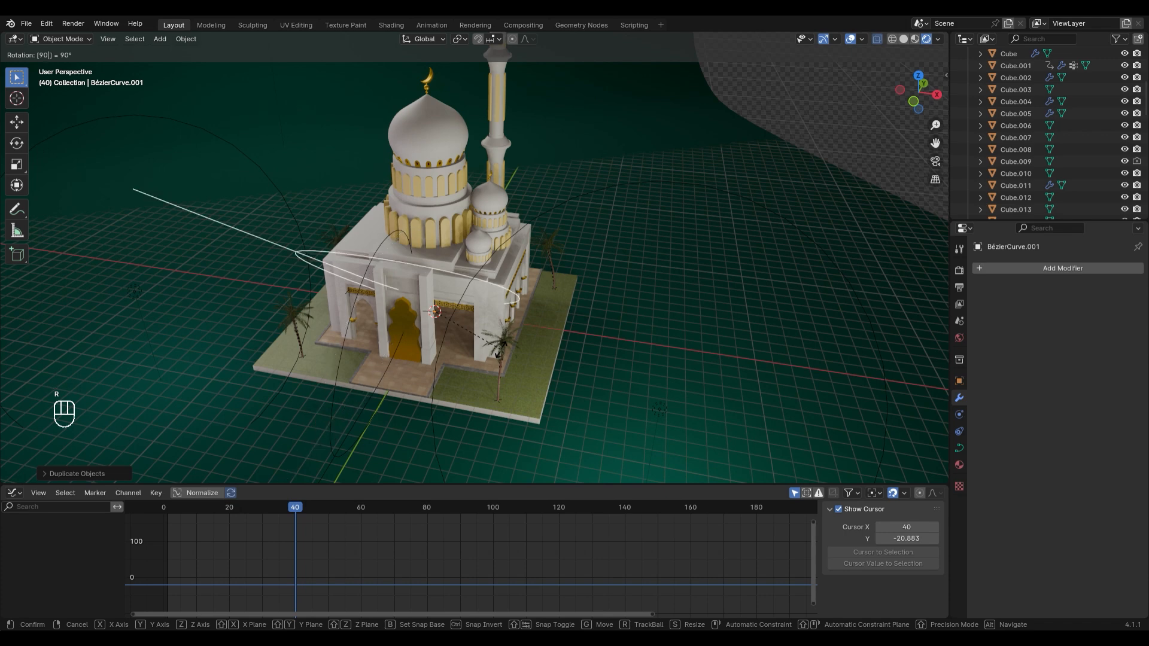
text(0)
key(Return)
key(Delete)
Snap the 3D cursor to the centre of the separated entrance-side wall's geometry
scroll(446, 300, up, 3)
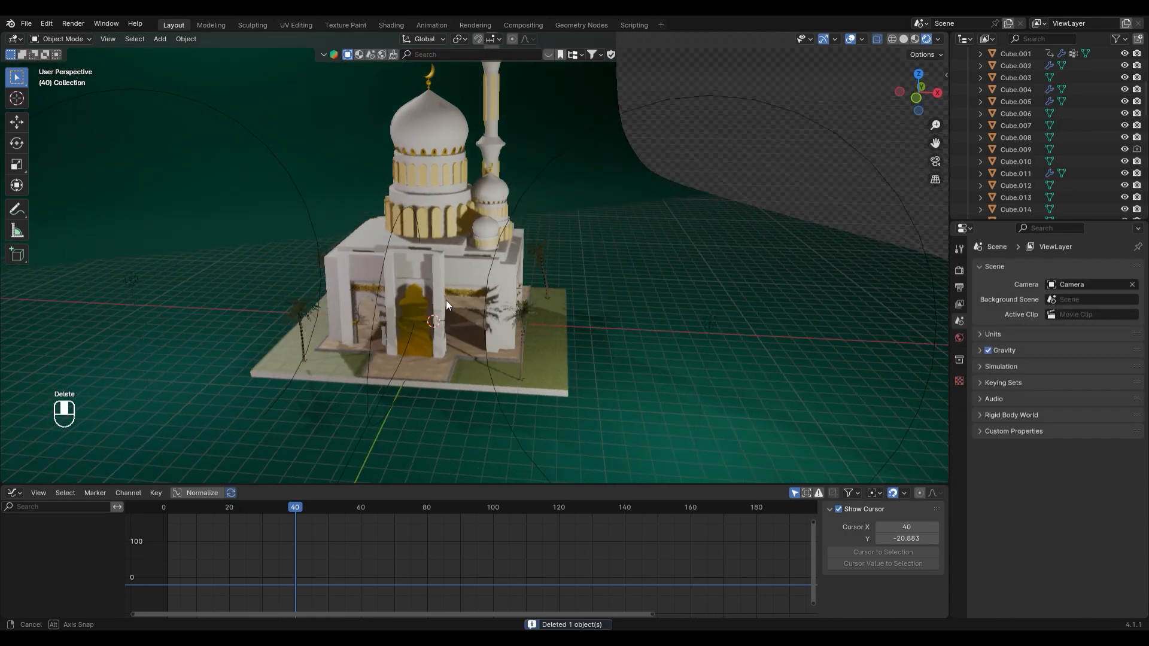
click(453, 270)
scroll(466, 278, up, 3)
key(Tab)
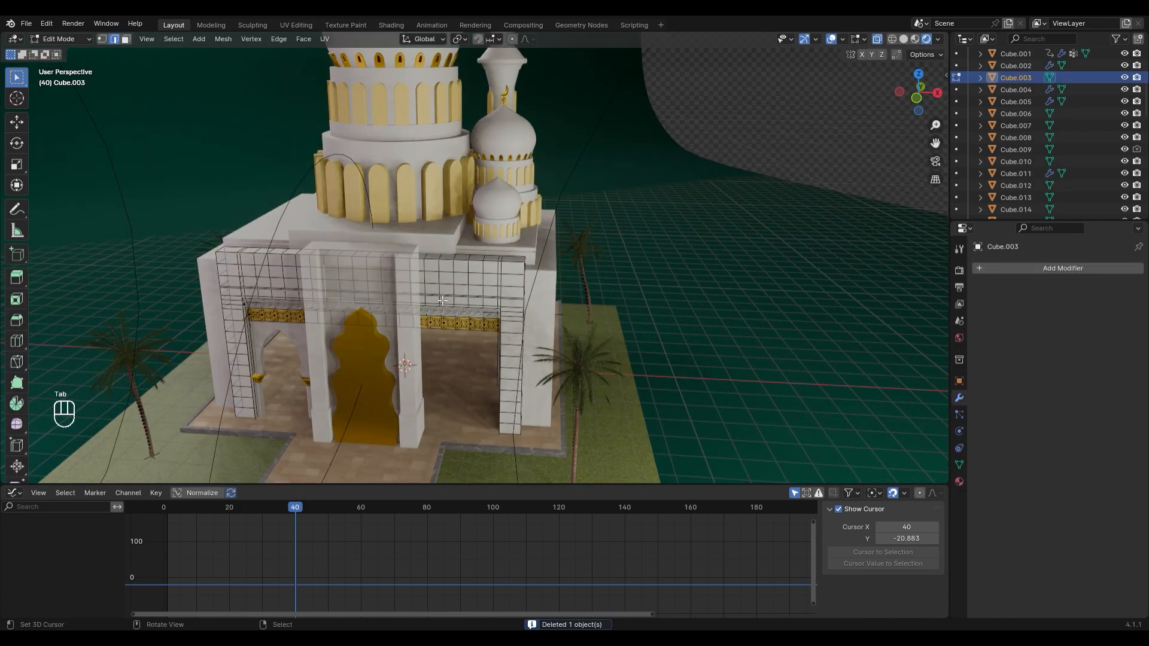
key(a)
key(shift+s)
click(421, 368)
key(Tab)
Add a Bézier curve at the 3D cursor and flatten its points by scaling them to 0 along Y
key(shift+a)
mouse_move(415, 331)
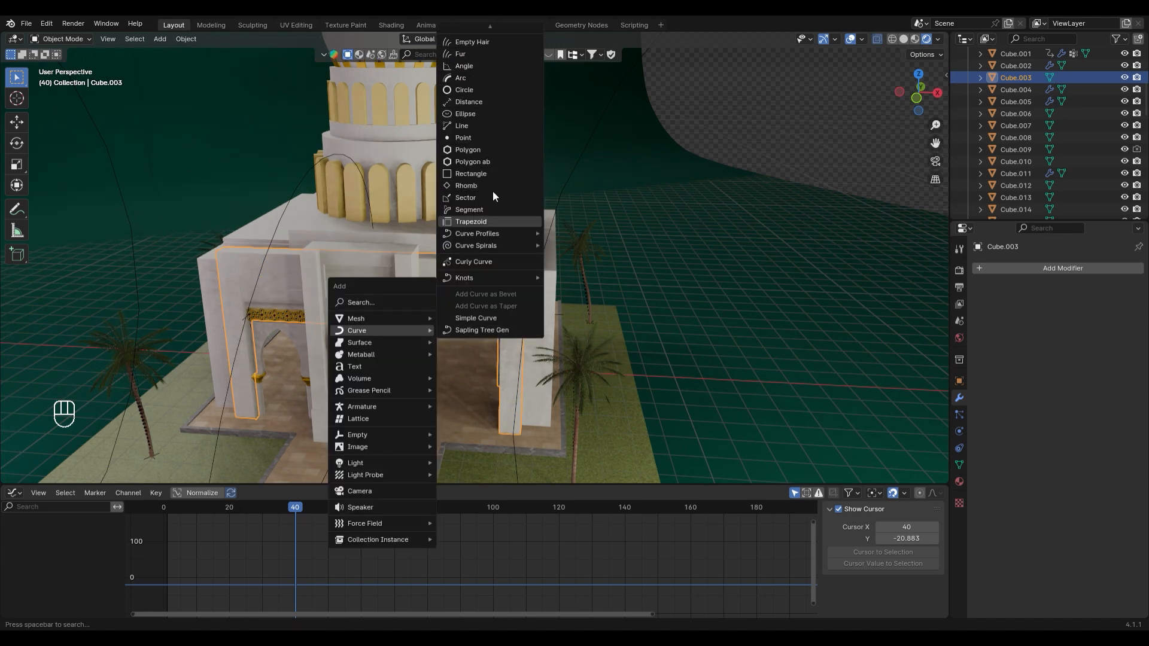
click(475, 35)
key(Tab)
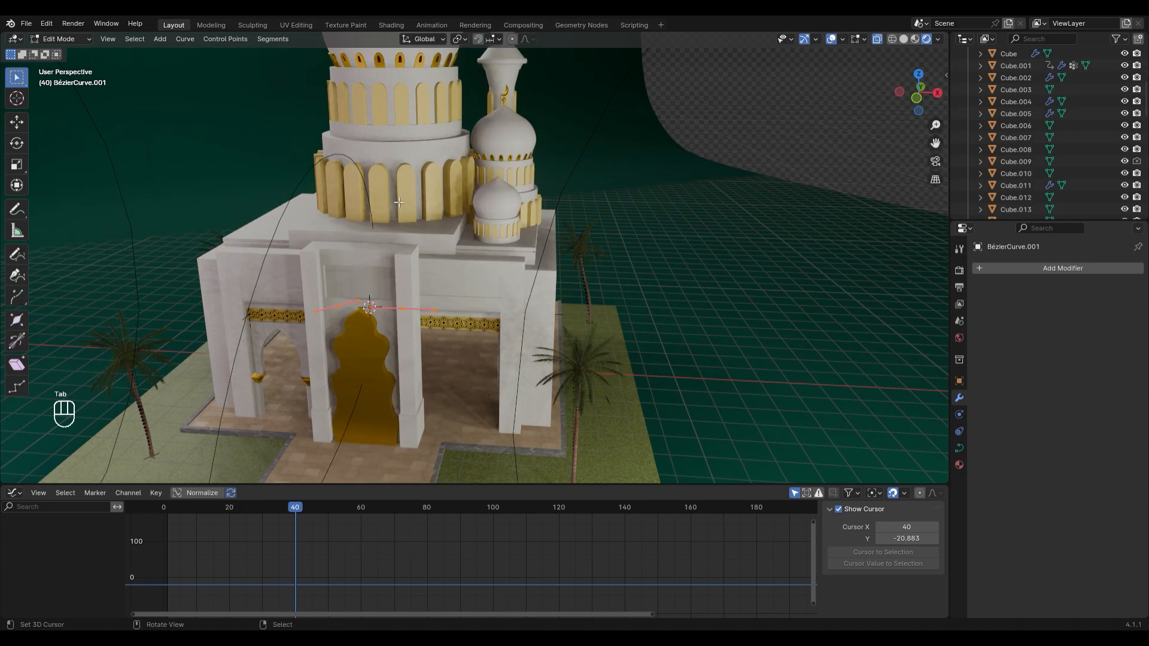
key(KP_7)
key(r)
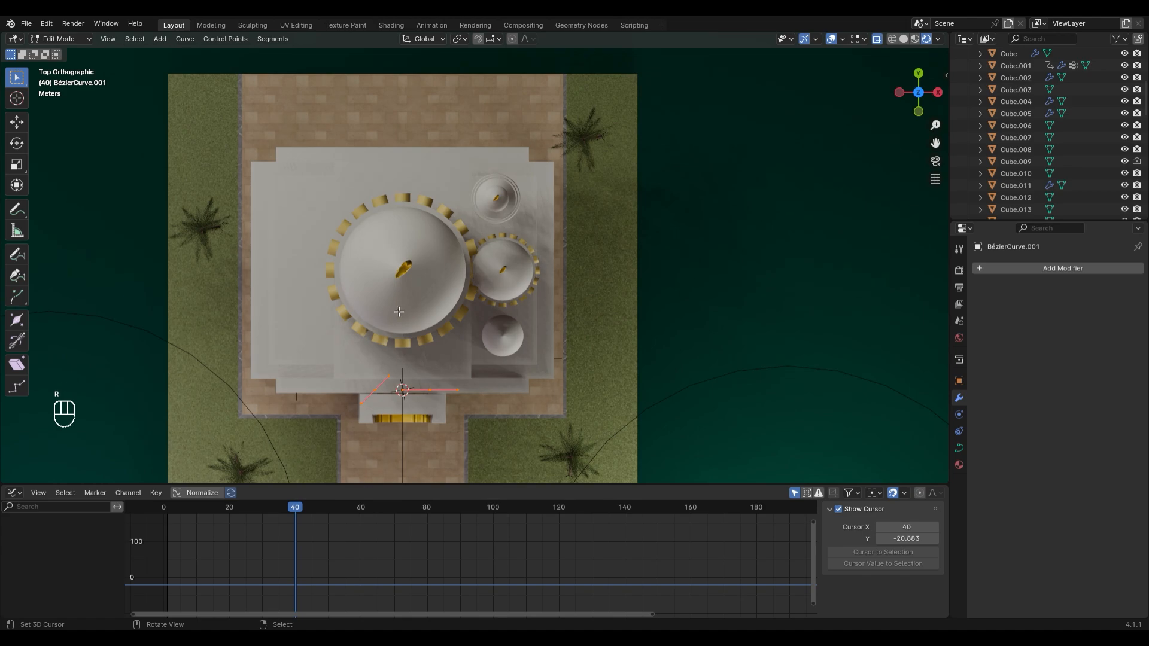
right_click(399, 312)
text(s)
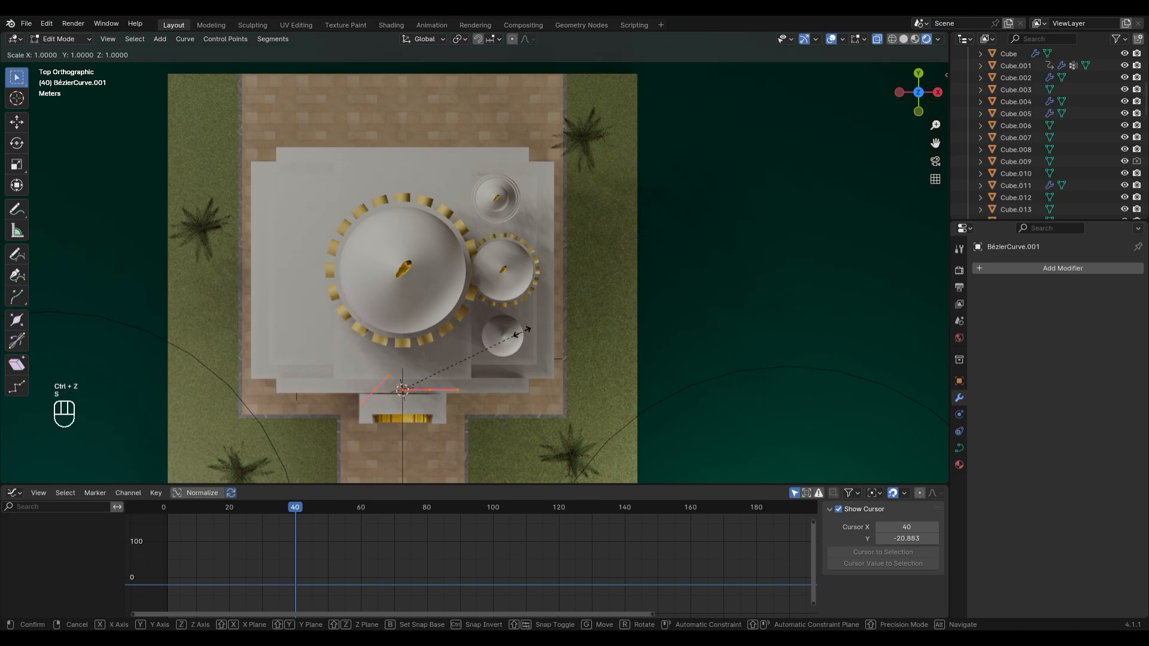
text(y0)
click(498, 329)
middle_drag(498, 329, 493, 230)
shift+middle_drag(445, 334, 469, 267)
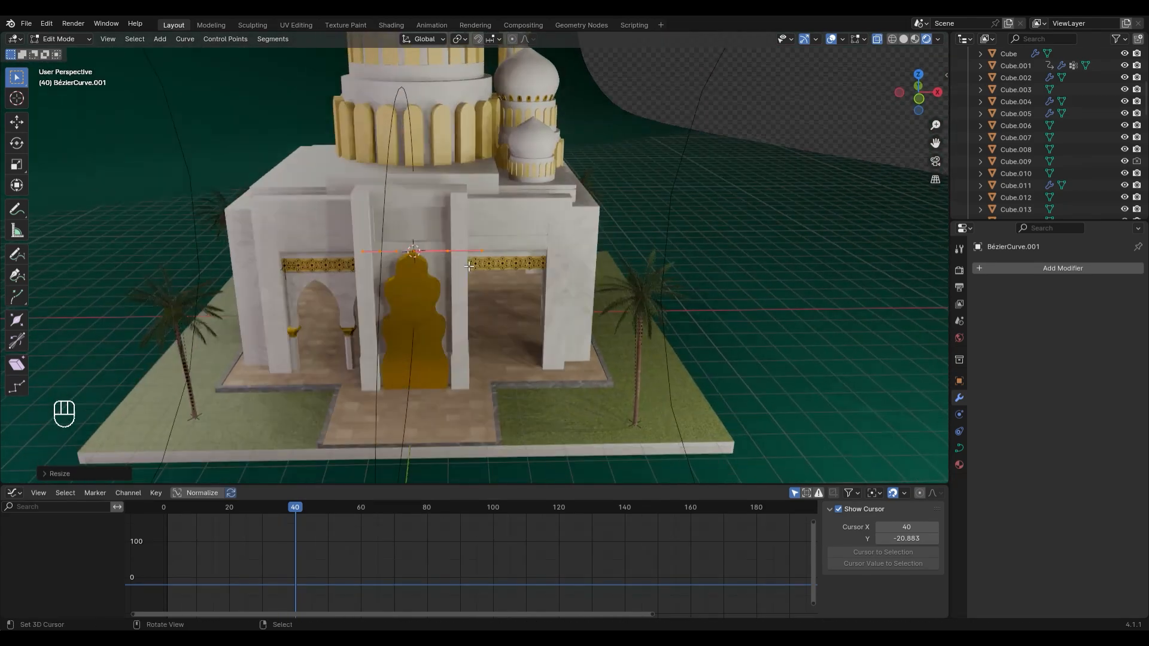
Move the new curve's right control point down close to ground level in front view
key(alt+a)
scroll(455, 254, down, 3)
scroll(419, 260, up, 4)
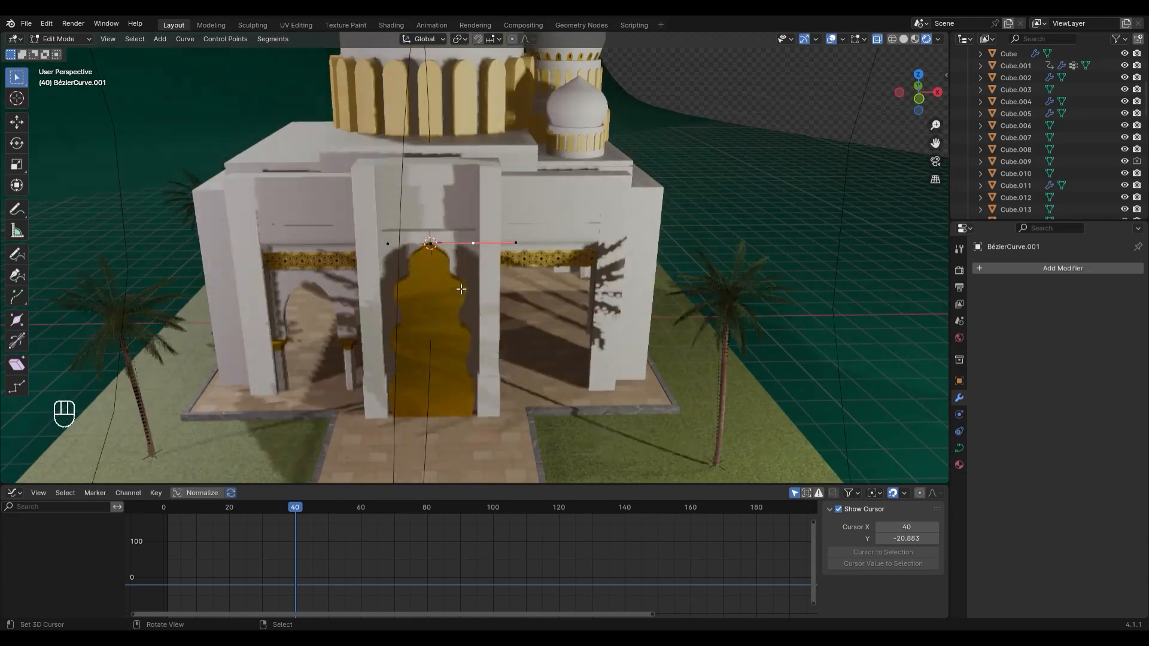
right_click(474, 255)
key(KP_3)
key(KP_1)
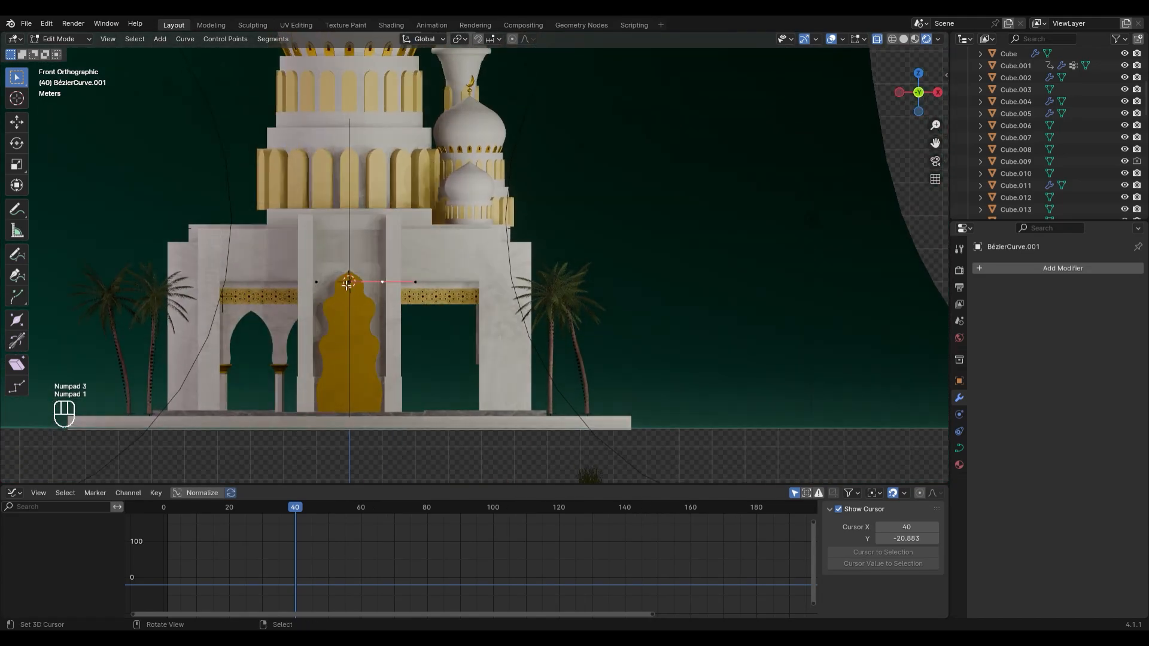
key(g)
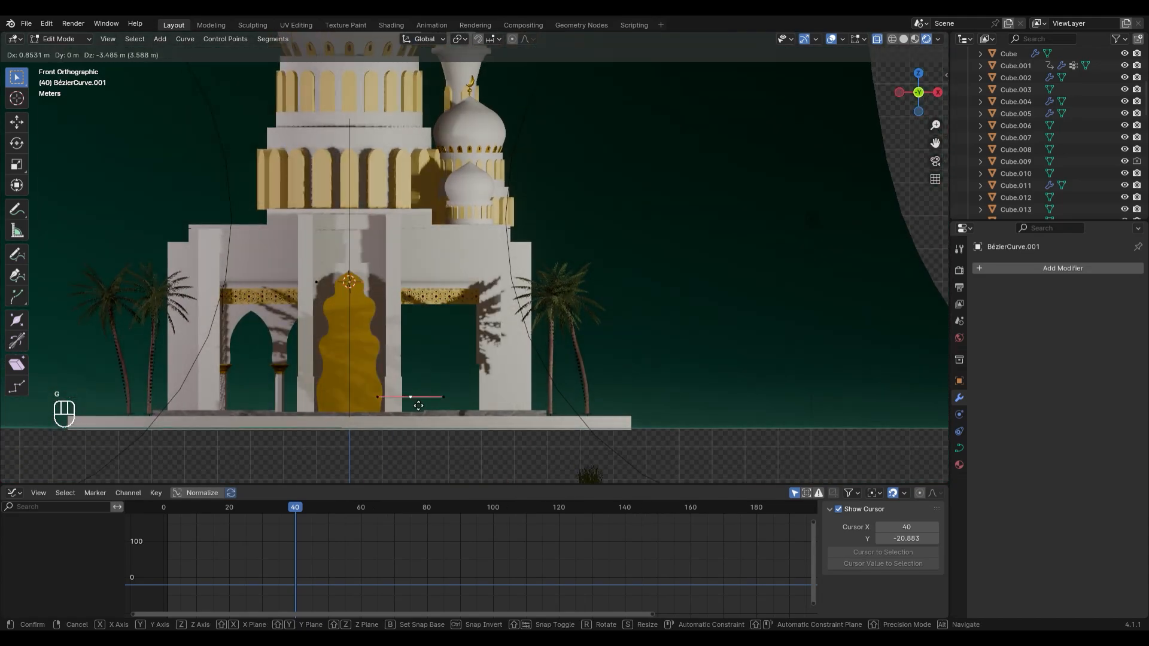
Rotate the curve's left control point nearly upright and lengthen its handles in wireframe shading
click(319, 283)
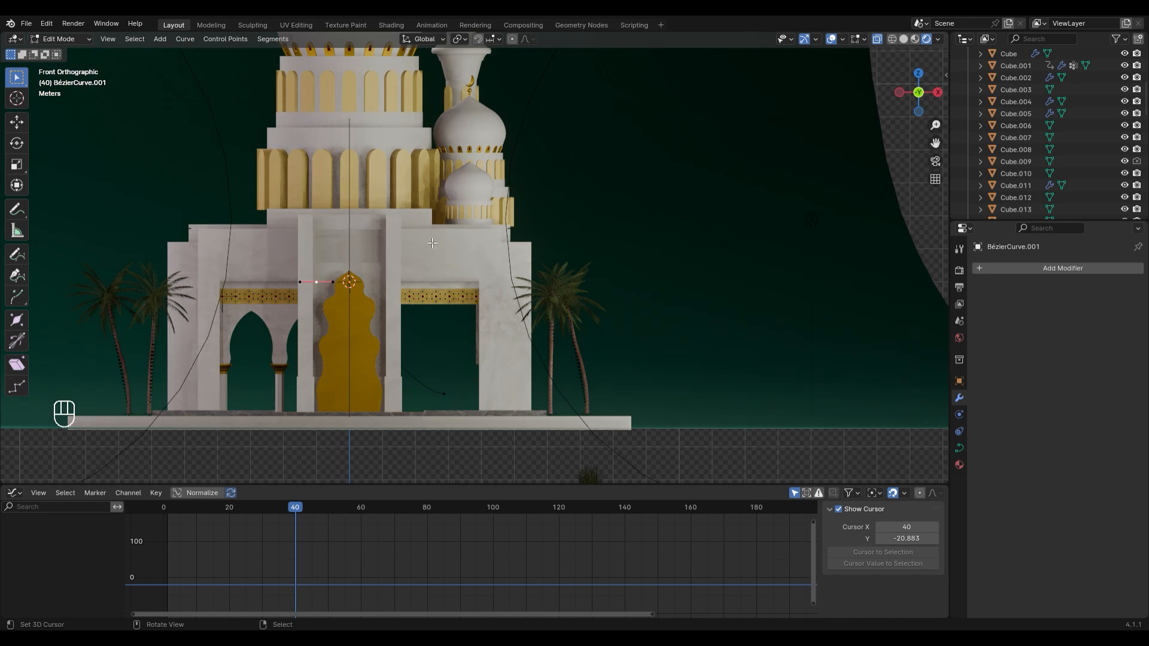
key(r)
click(423, 441)
key(a)
key(a)
key(z)
click(218, 186)
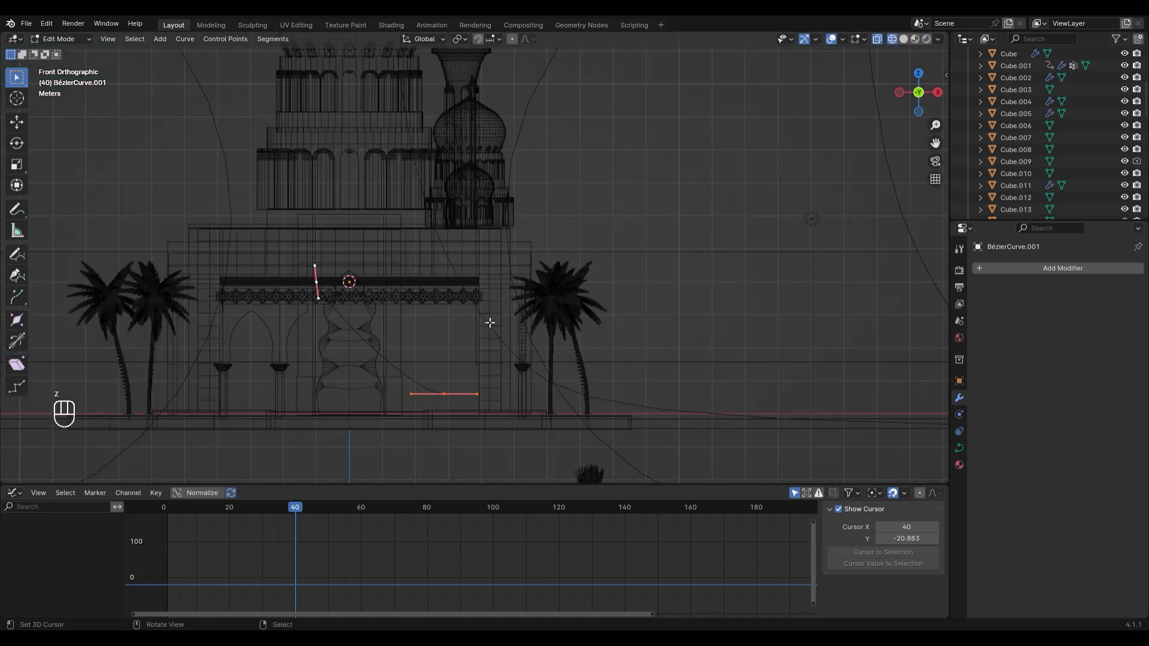
key(s)
key(s)
click(441, 317)
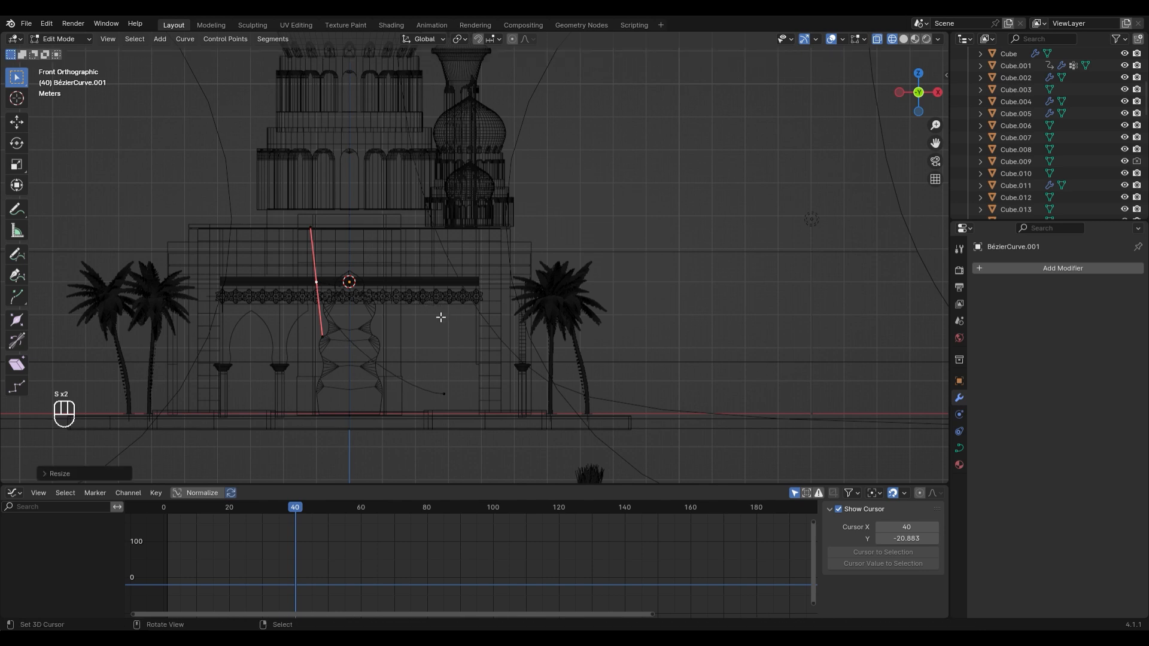
Extrude a new point from the curve's lower end, rotate it and place it beside the small domes
shift+middle_drag(499, 407, 377, 390)
key(e)
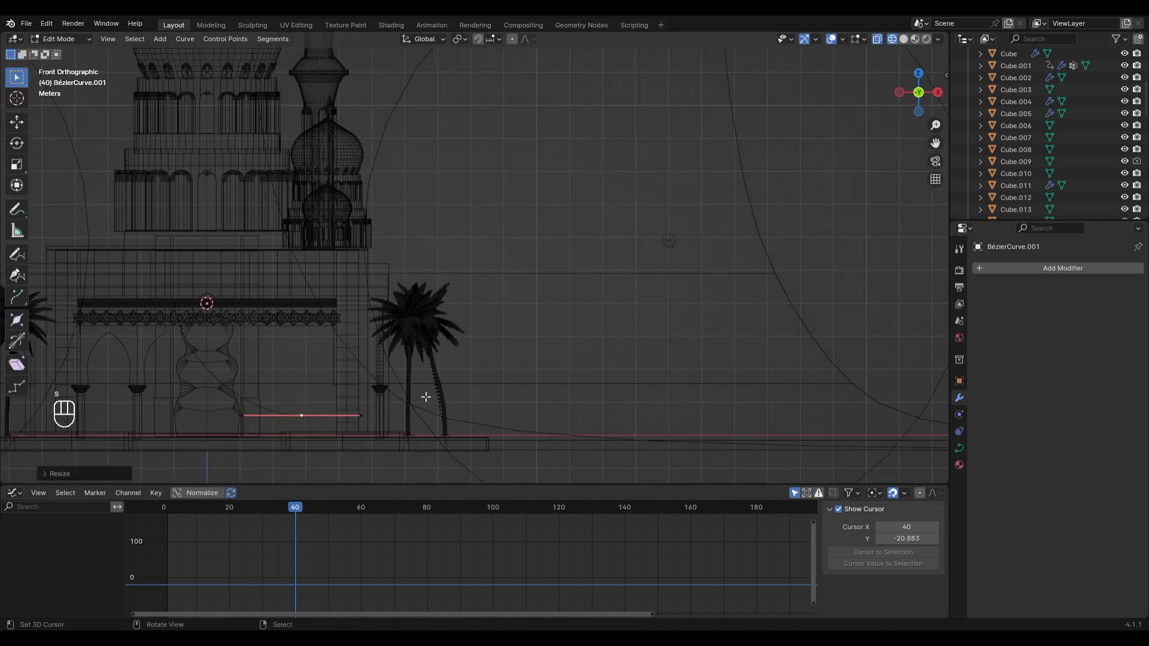
key(r)
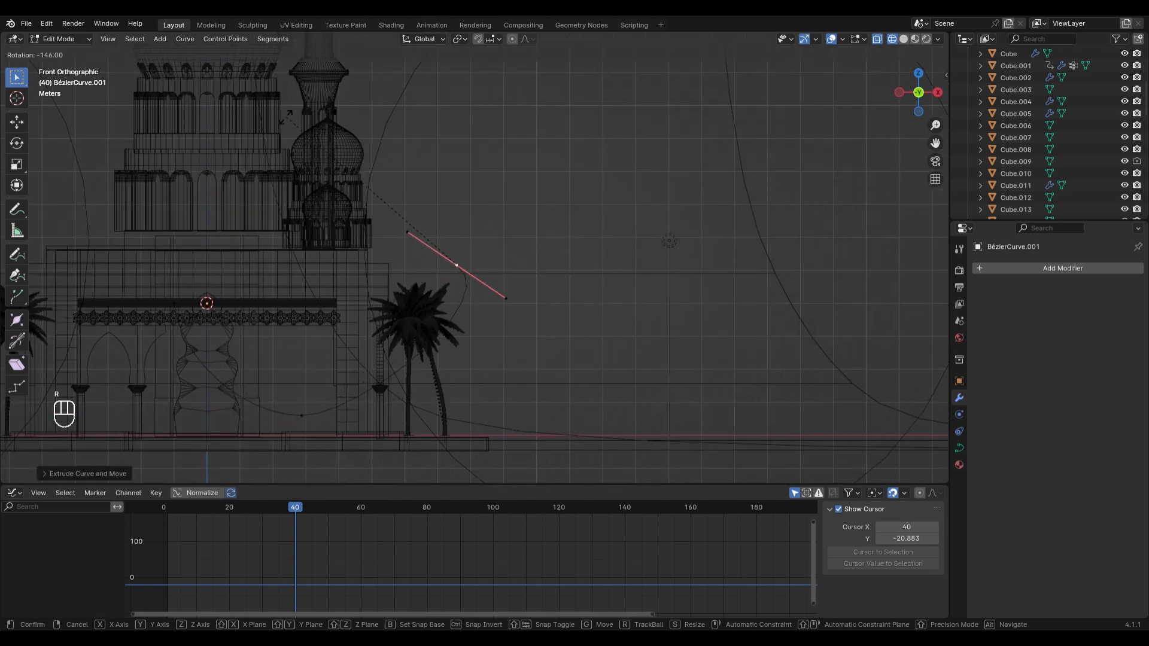
click(286, 117)
key(g)
click(264, 466)
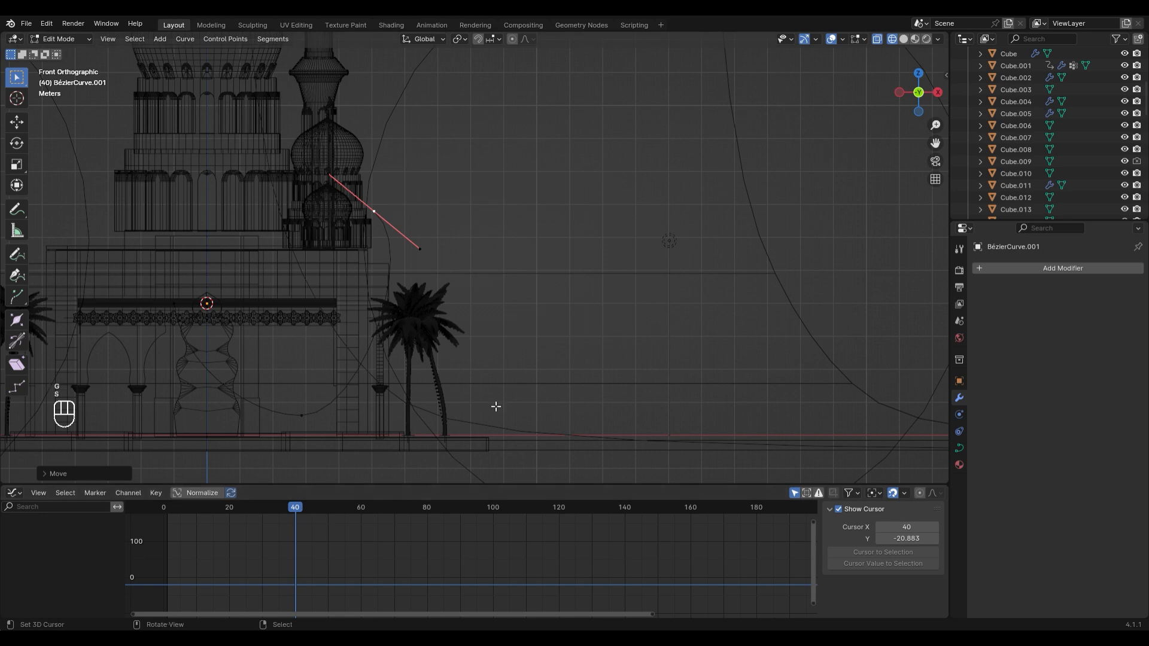
Extrude the next curve point over to the mosque's left side, rotate it nearly upright and lower it to shape a loop
key(e)
click(233, 209)
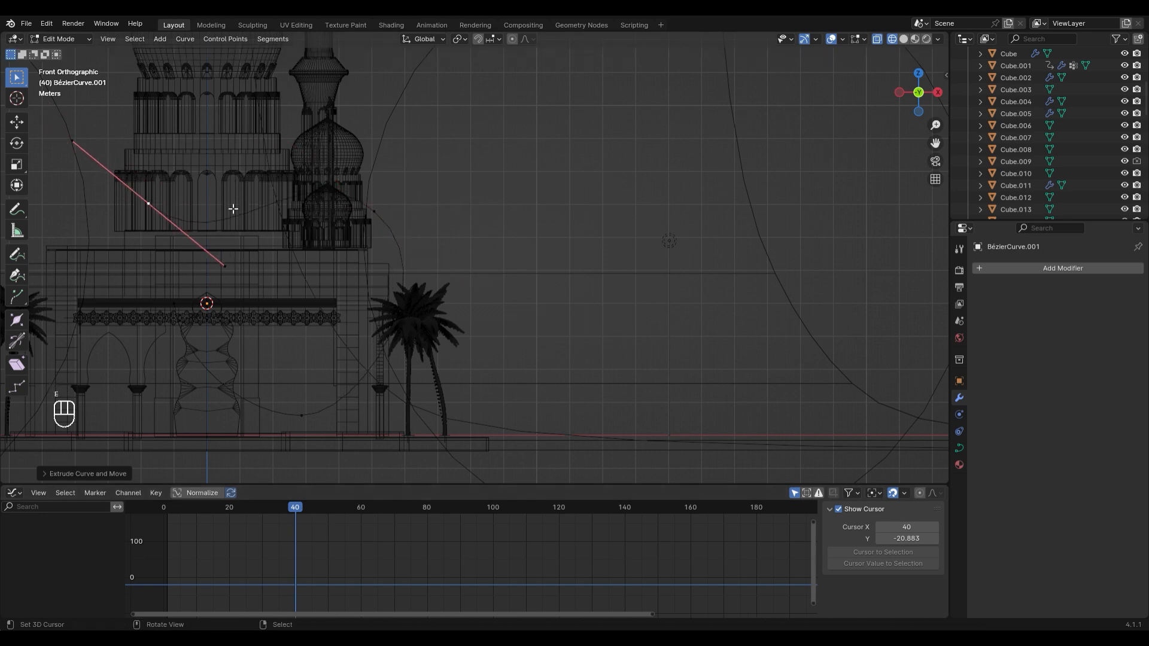
key(r)
click(163, 108)
shift+middle_drag(217, 159, 389, 166)
key(g)
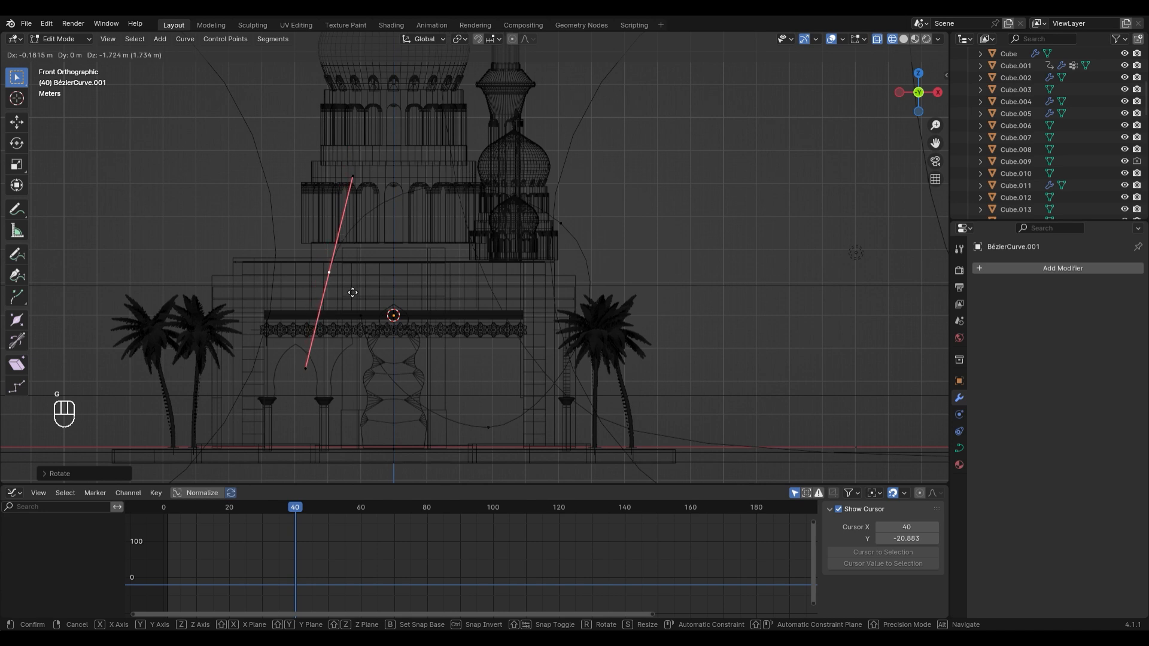
click(352, 293)
Extrude a new curve point to the right-hand palms at low height, rotate it, and turn the left loop point nearly upright
key(e)
key(r)
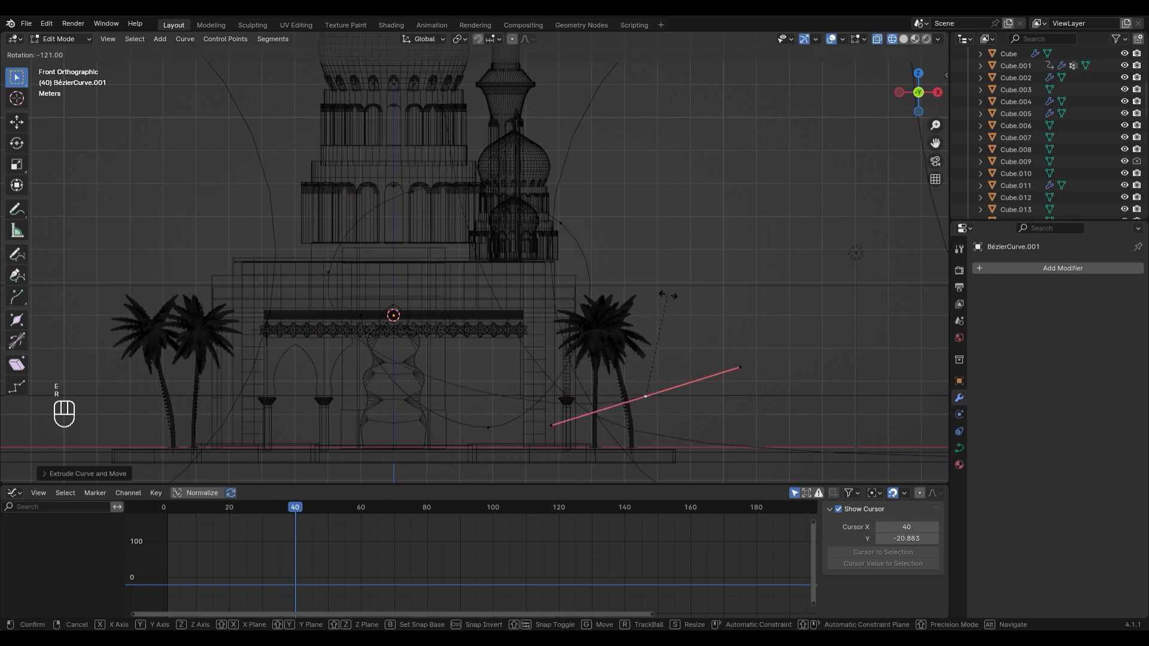
click(696, 308)
click(328, 275)
key(r)
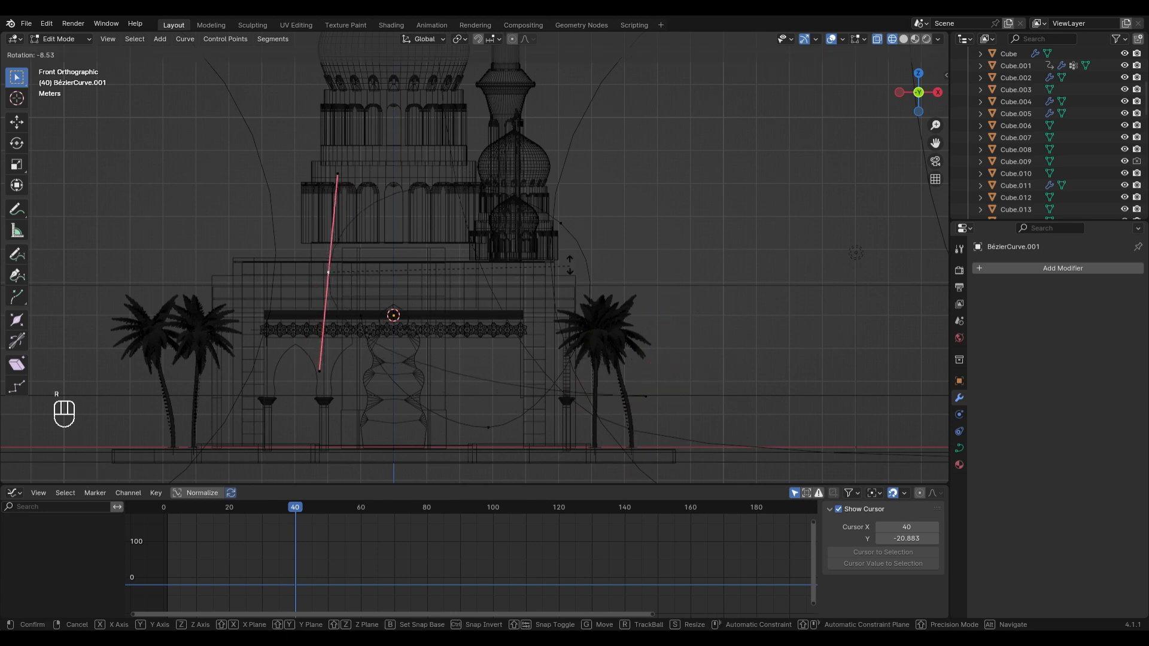
click(381, 363)
Extrude the curve's low end straight out along X, leave Edit Mode, restore material preview shading and save the file
key(e)
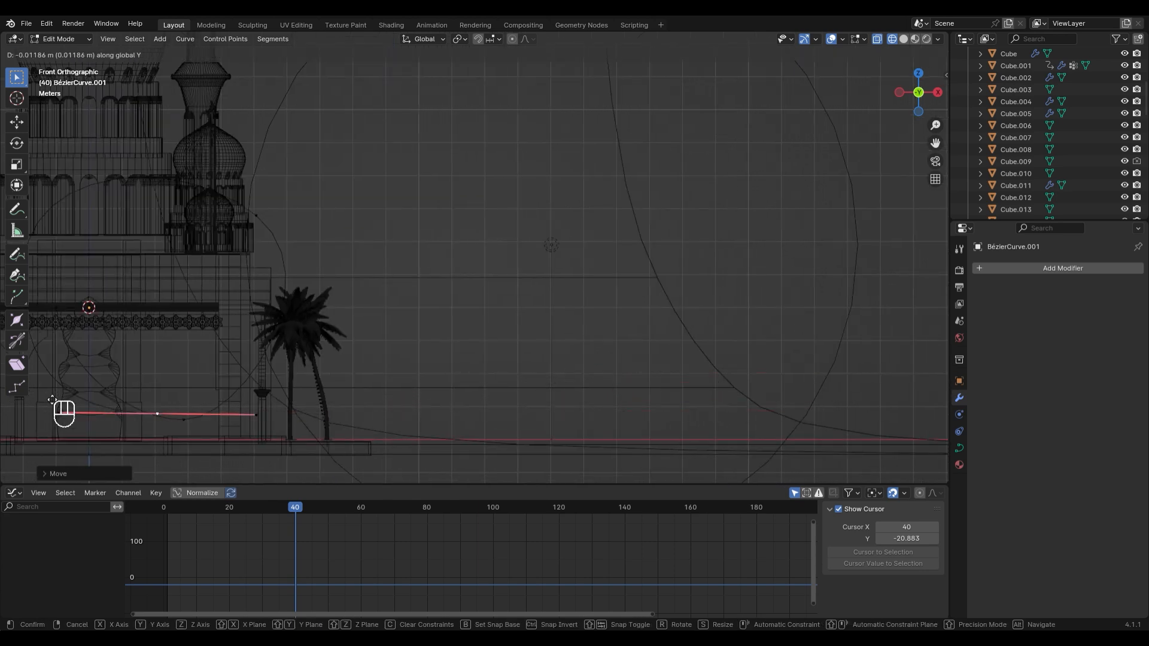
key(x)
click(124, 399)
key(Tab)
middle_drag(448, 306, 473, 303)
key(z)
click(454, 353)
mouse_move(453, 353)
ctrl+middle_down()
mouse_move(389, 207)
mouse_move(460, 250)
ctrl+middle_up()
key(ctrl+s)
Add a Curve modifier to the mosque's front wall piece with BézierCurve.001 as its curve object
middle_drag(423, 322, 475, 304)
click(421, 253)
click(1023, 267)
mouse_move(990, 241)
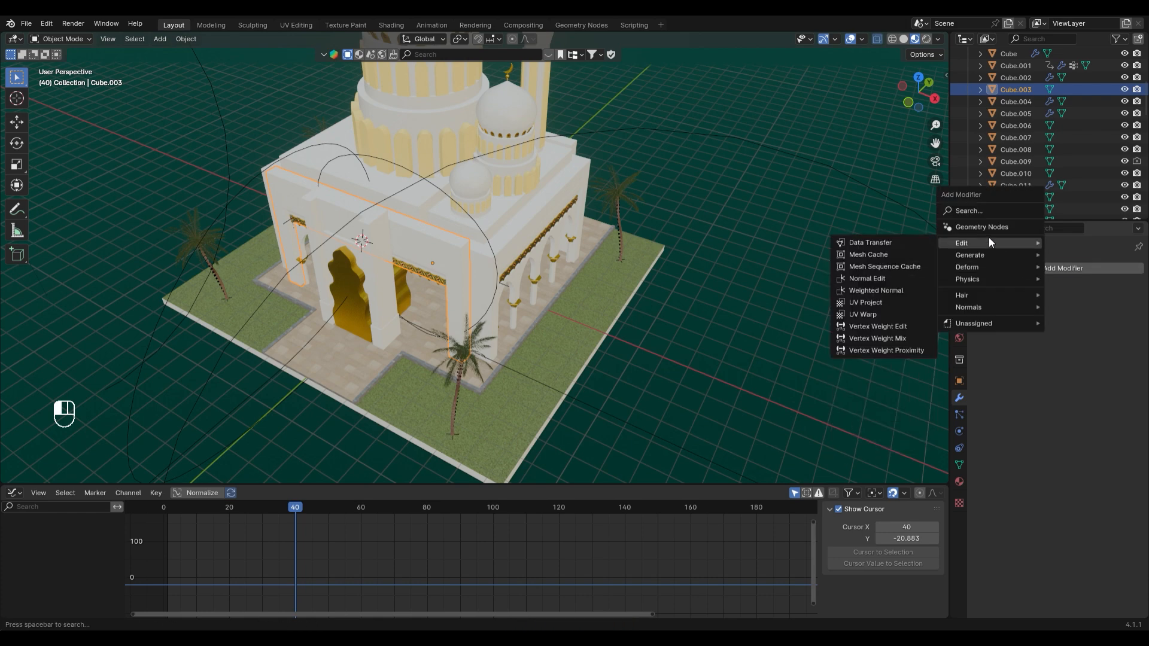
mouse_move(975, 267)
click(880, 291)
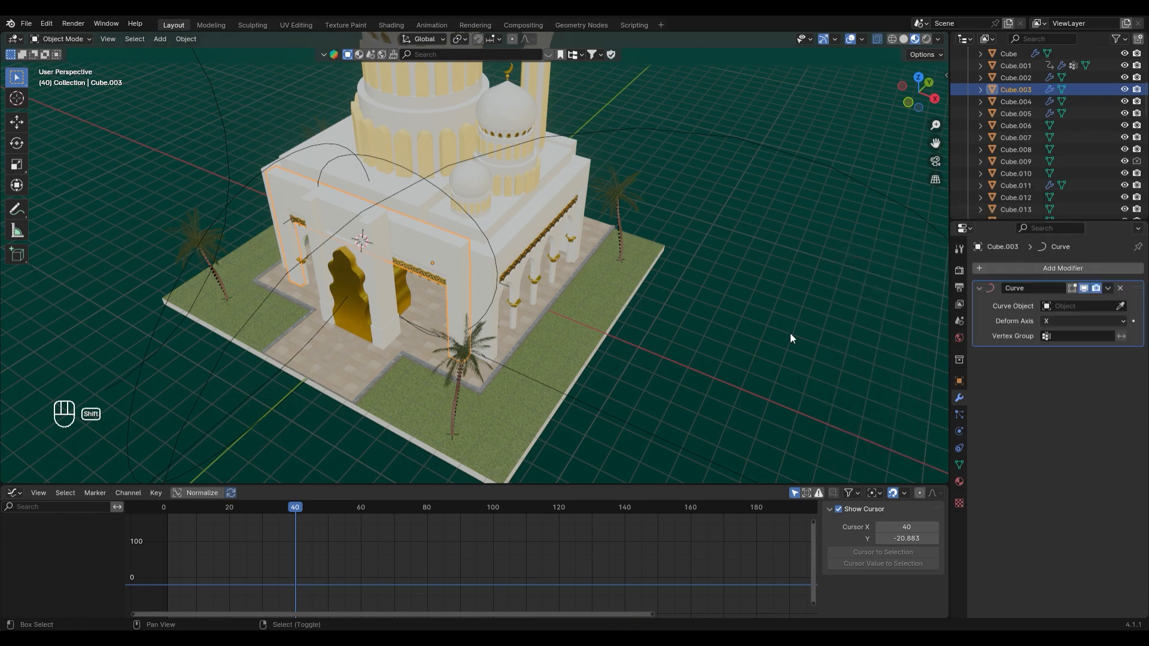
shift+middle_drag(790, 333, 701, 282)
click(604, 410)
shift+middle_drag(312, 260, 428, 285)
middle_drag(600, 264, 453, 207)
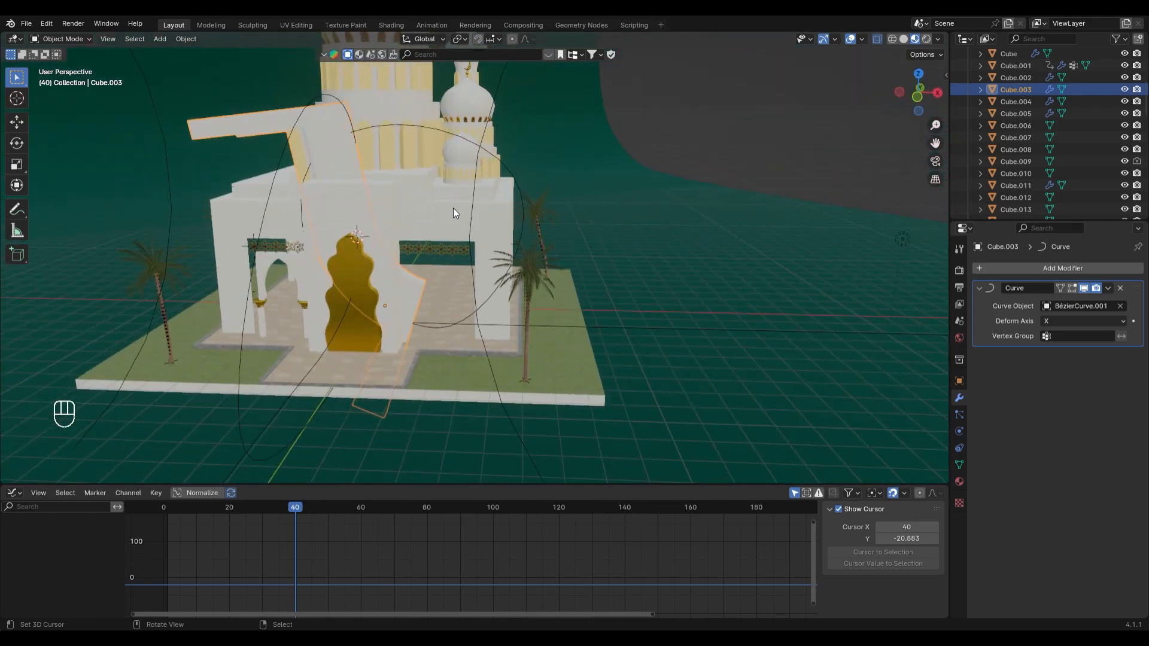
In front view, move the curve's right-hand loop points outward and rotate the point beside the door top until its handles are level
click(490, 153)
key(Tab)
key(KP_1)
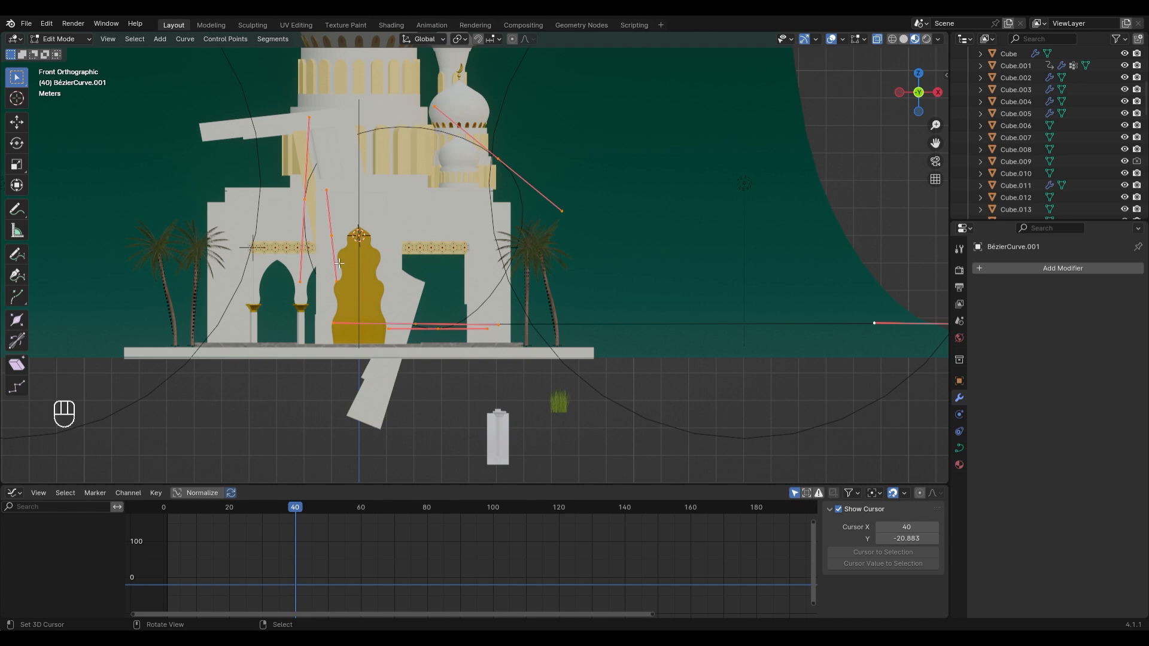
key(r)
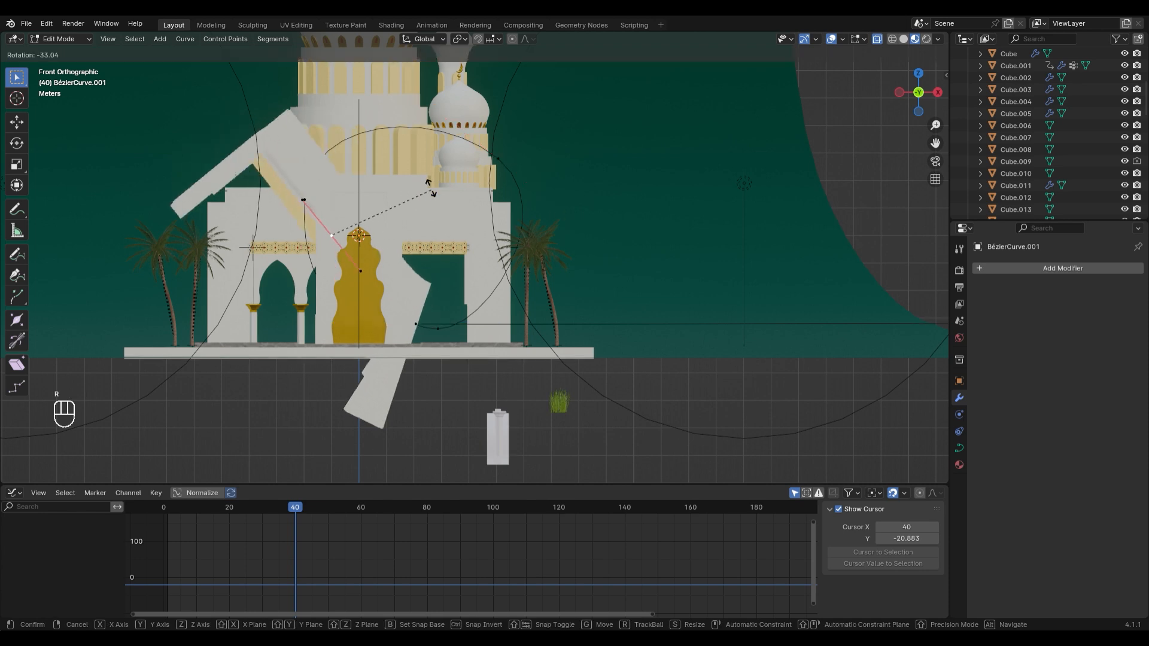
right_click(445, 333)
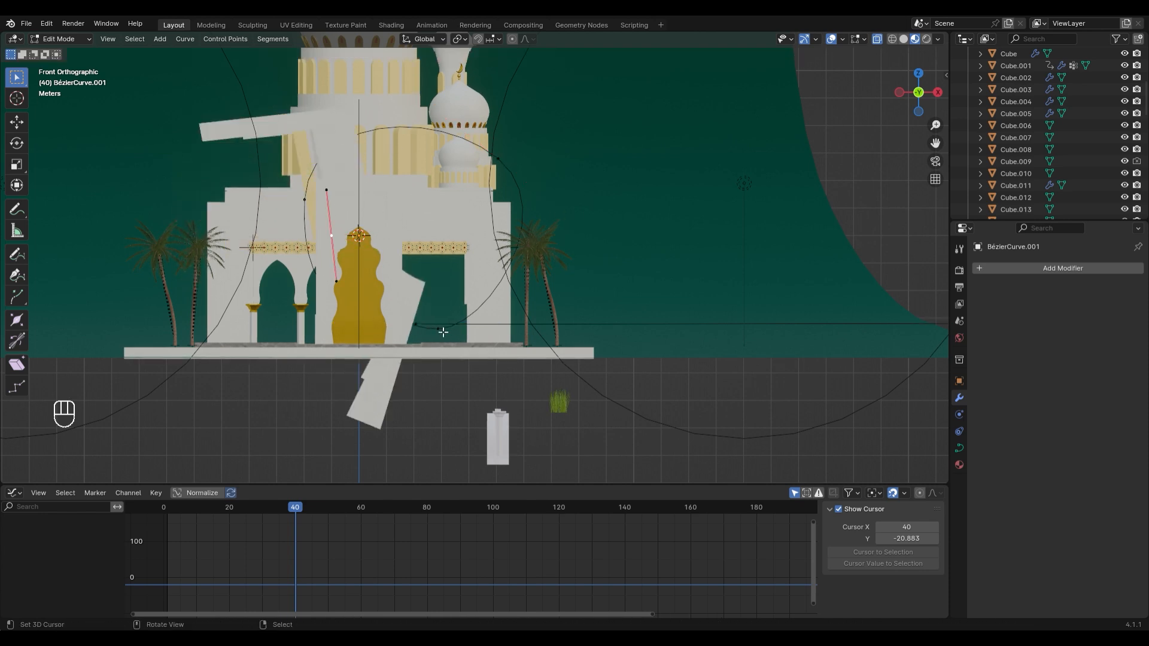
key(g)
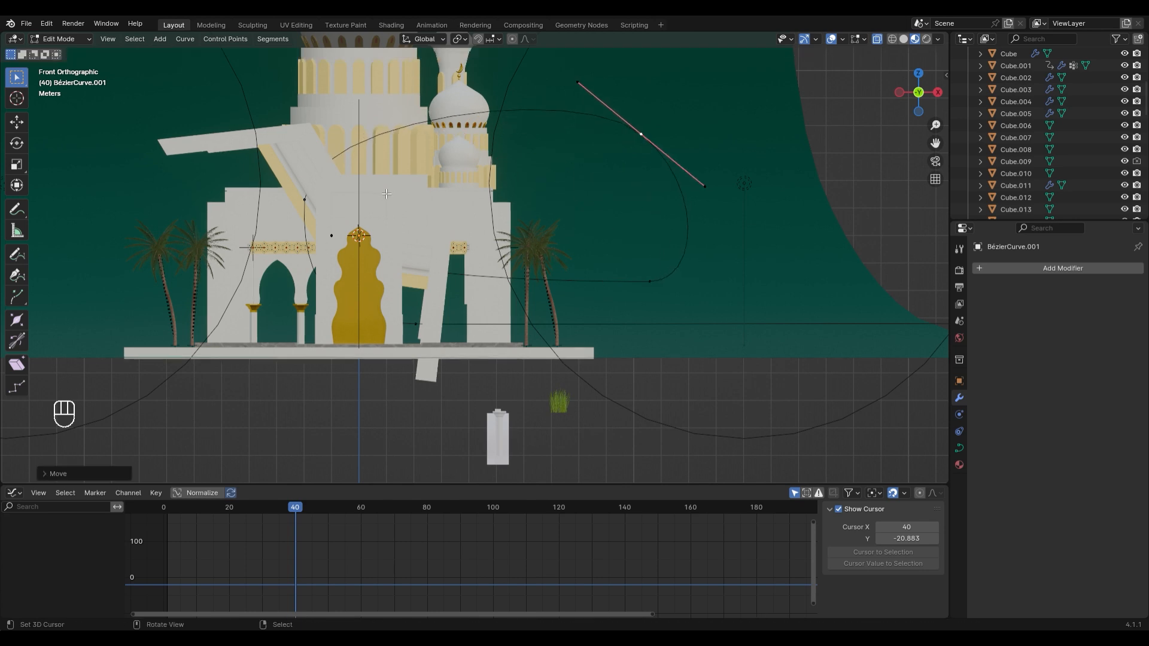
key(ctrl+z)
key(r)
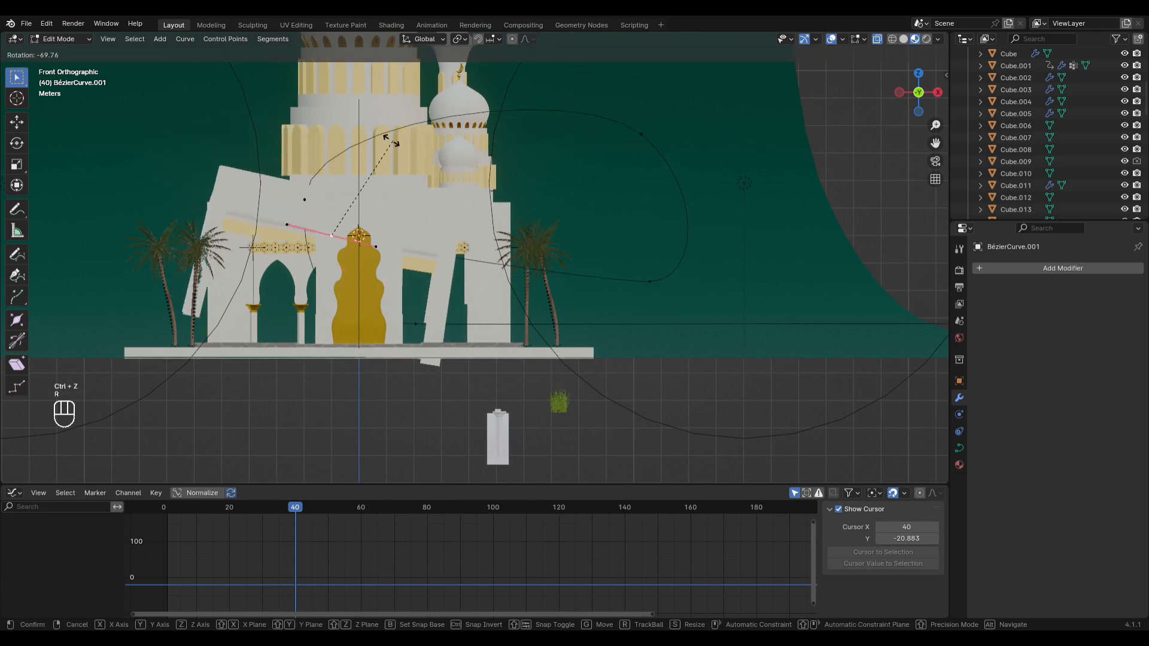
click(360, 148)
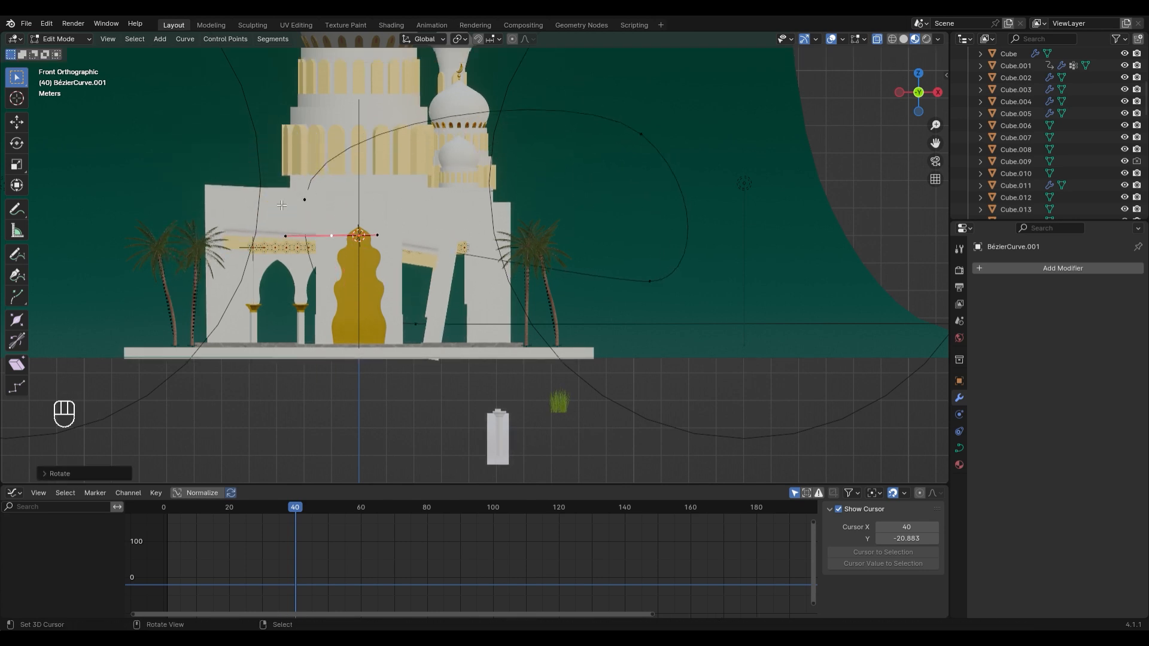
Scale the curve point beside the door top along the Y axis
drag(281, 207, 417, 246)
key(s)
key(y)
click(417, 245)
middle_drag(417, 245, 380, 311)
scroll(381, 311, up, 2)
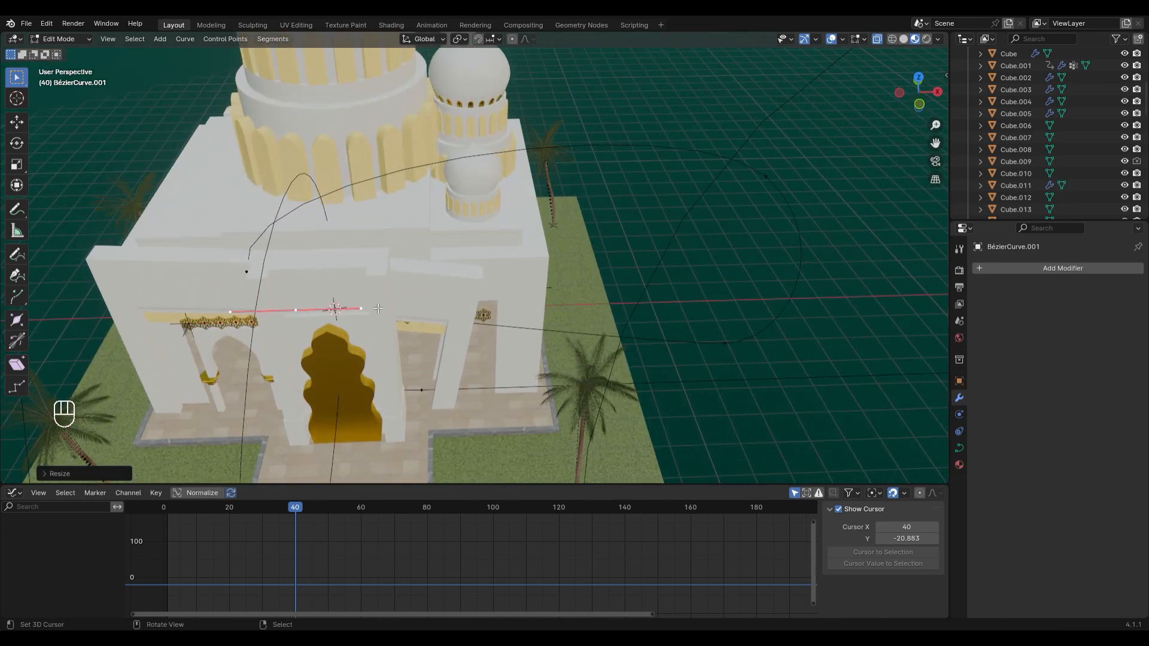
Snap the curve point beside the door top to the 3D cursor using Selection to Cursor (Keep Offset)
key(g)
middle_click(413, 313)
right_click(417, 315)
key(shift+s)
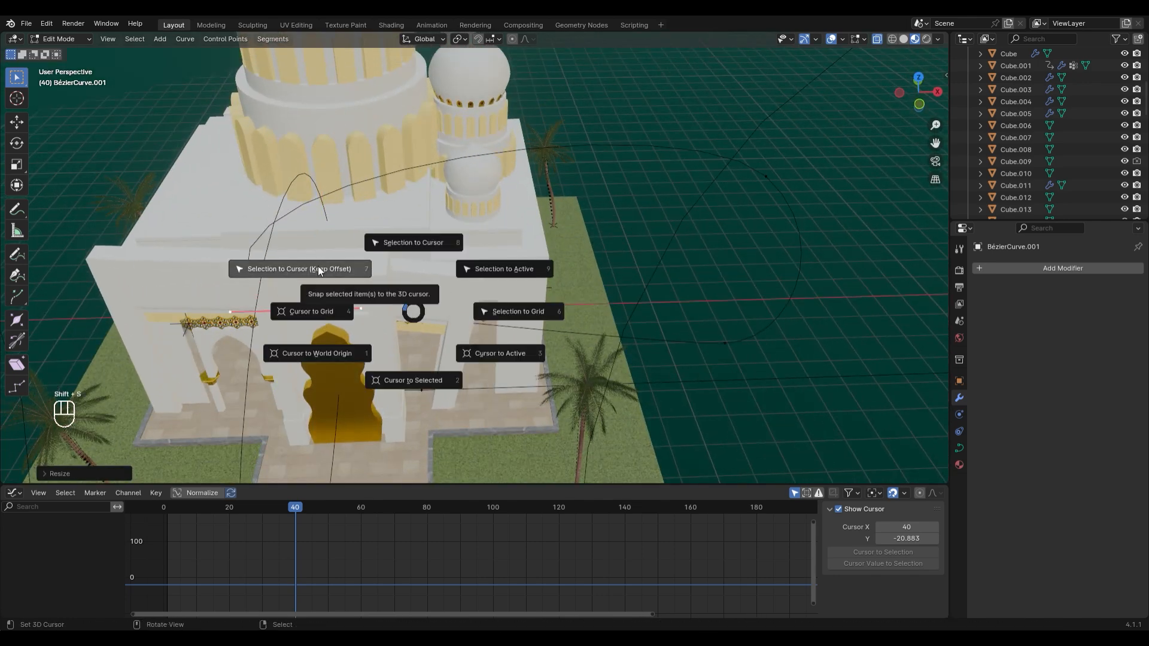
click(317, 266)
middle_drag(318, 268, 734, 384)
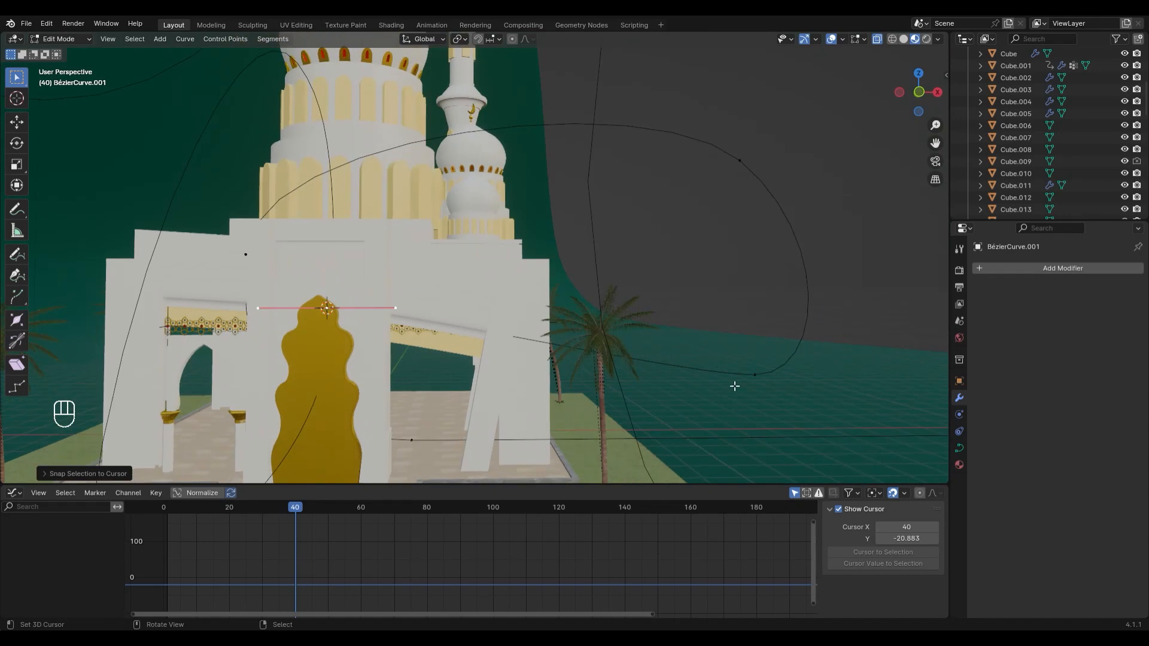
Align the loop's lower right point and the door-top point at one height in front view by scaling them to 0 along Z
click(752, 377)
key(g)
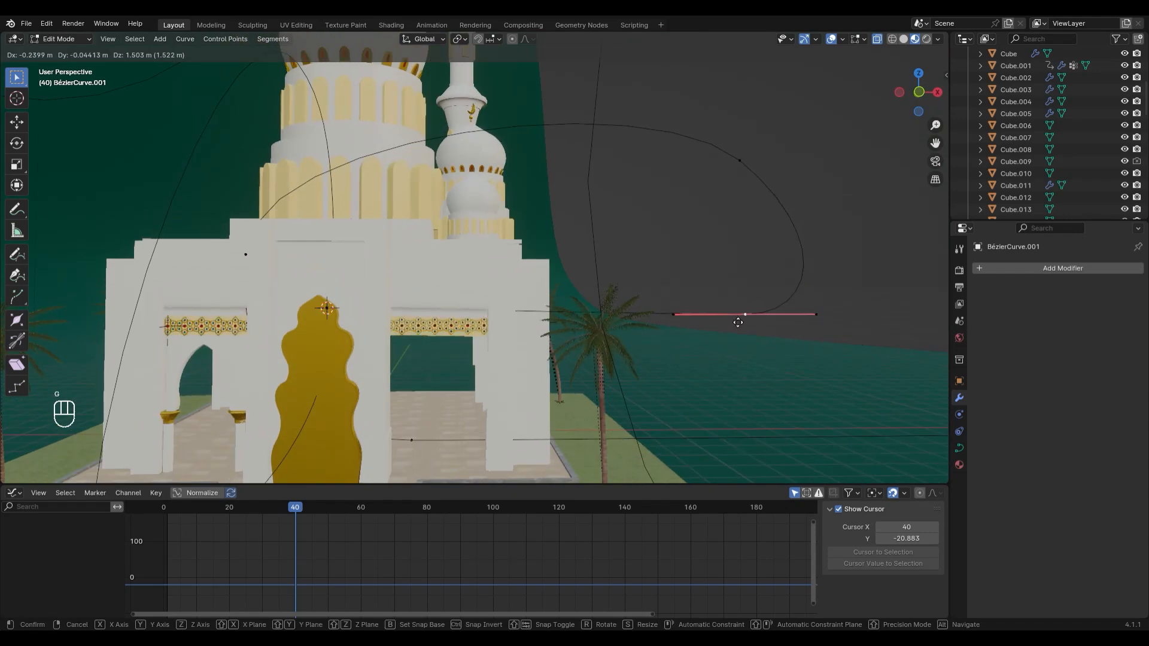
key(Escape)
key(KP_1)
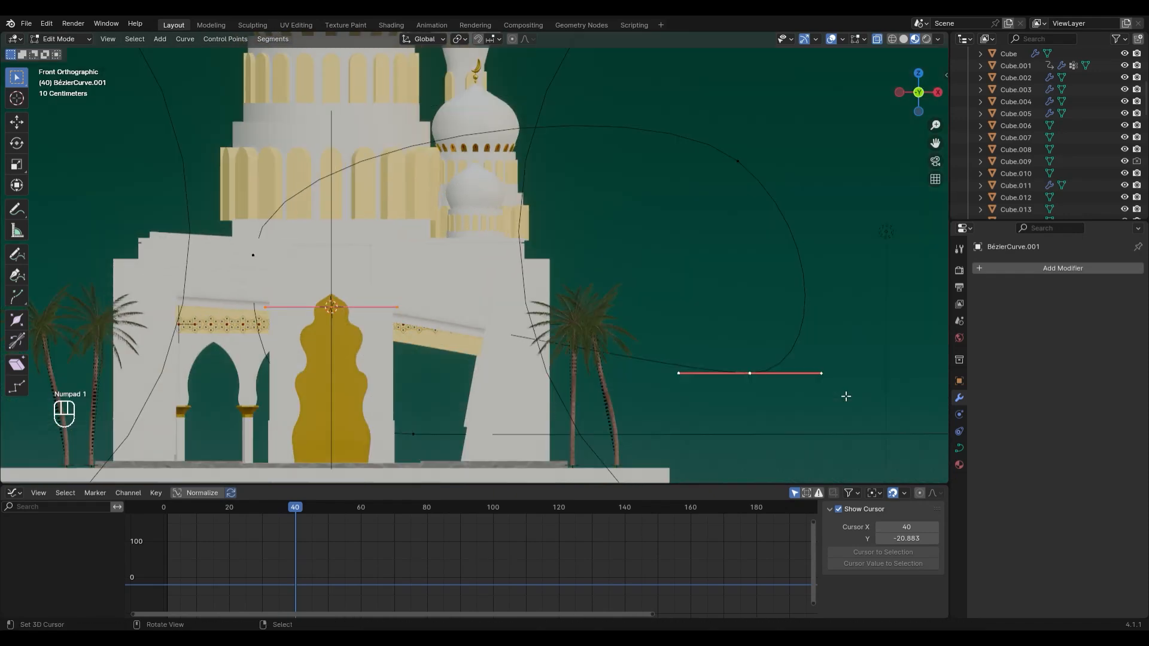
key(s)
key(x)
key(z)
key(0)
key(Return)
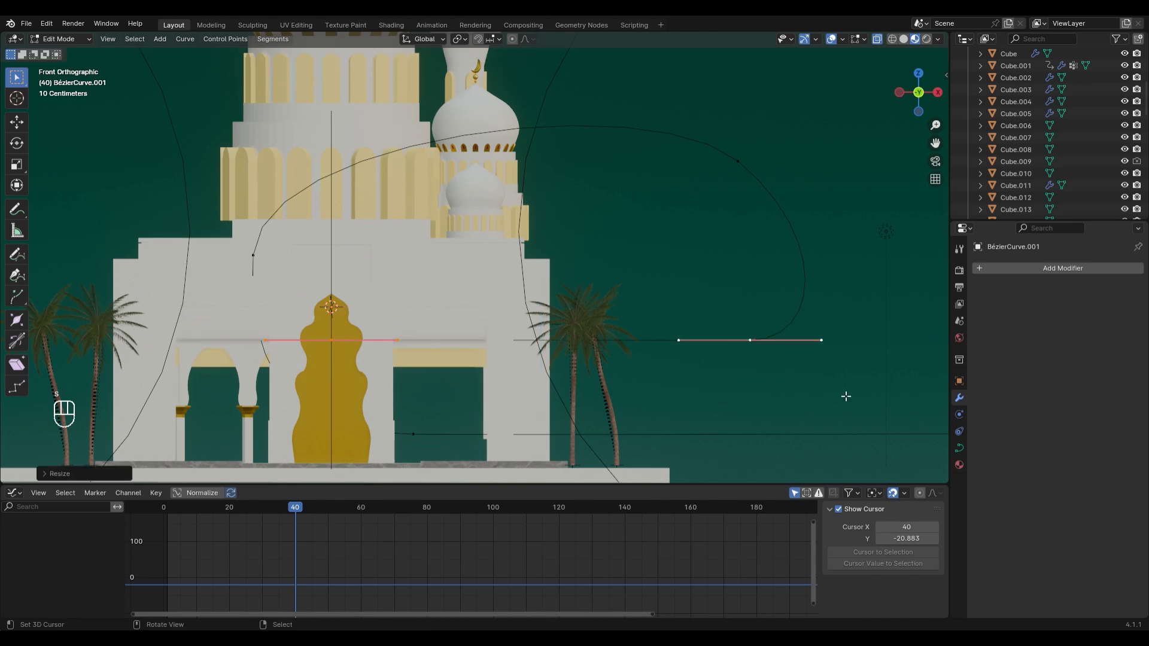
Raise the two aligned curve points about 0.82 m along Z
key(g)
key(z)
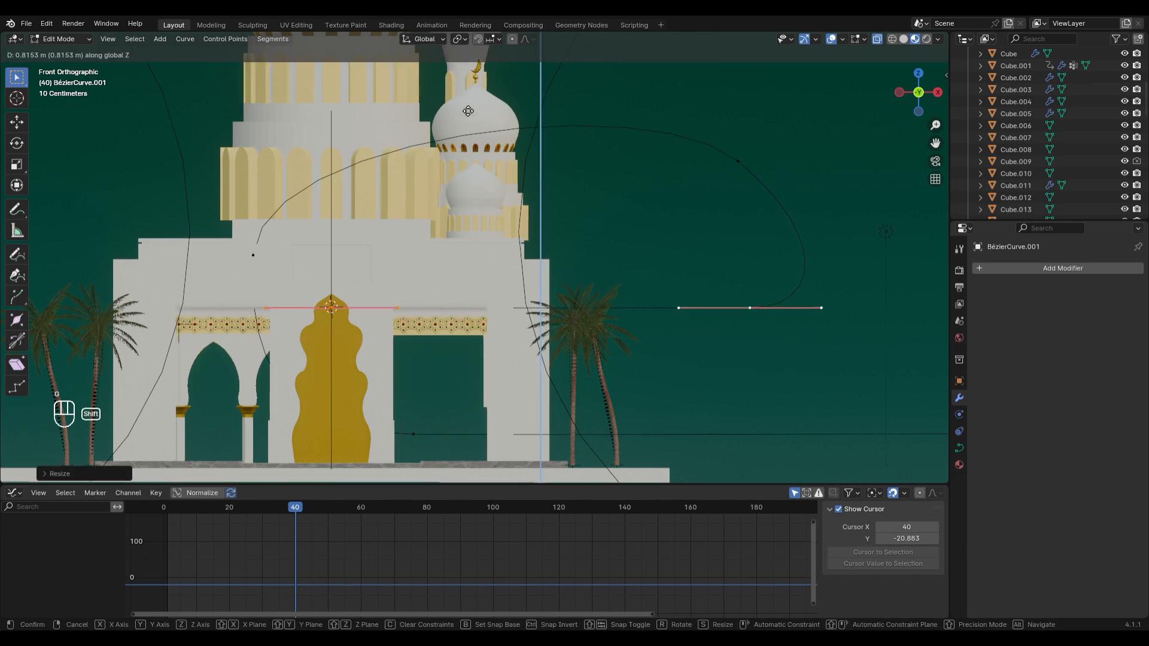
click(468, 106)
mouse_move(676, 200)
middle_down()
mouse_move(623, 231)
mouse_move(677, 208)
middle_up()
scroll(676, 208, down, 2)
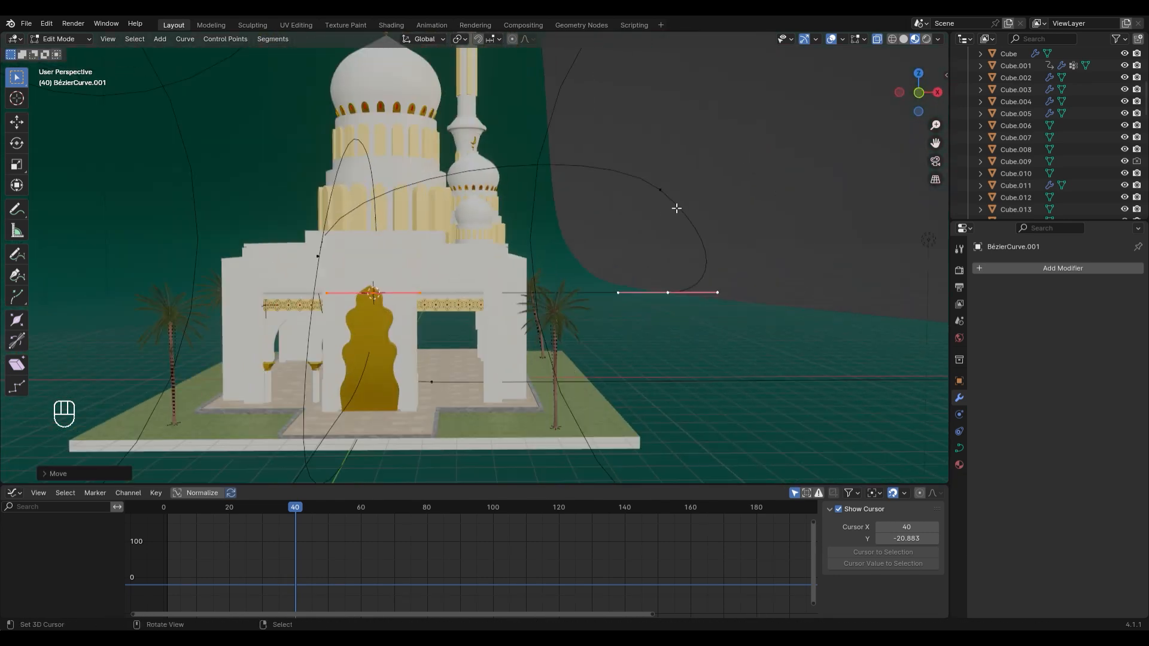
Move the loop's upper point in beside the minaret, adjust its rotation to smooth the arc, and leave Edit Mode
key(r)
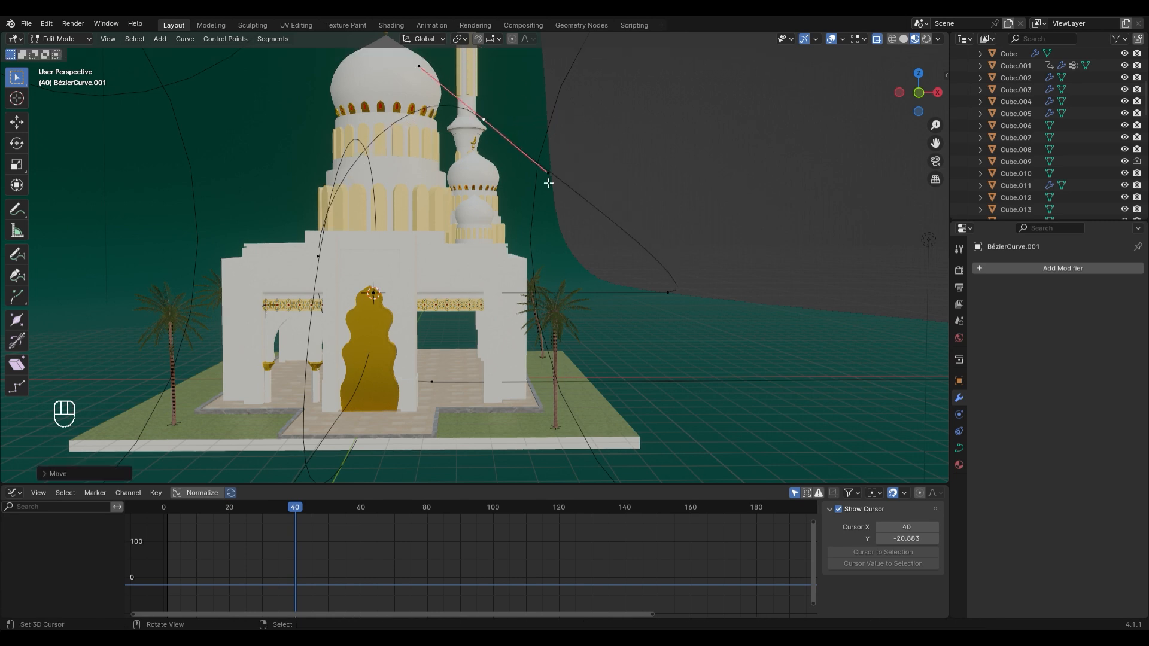
click(629, 76)
right_drag(675, 294, 769, 275)
key(ctrl+z)
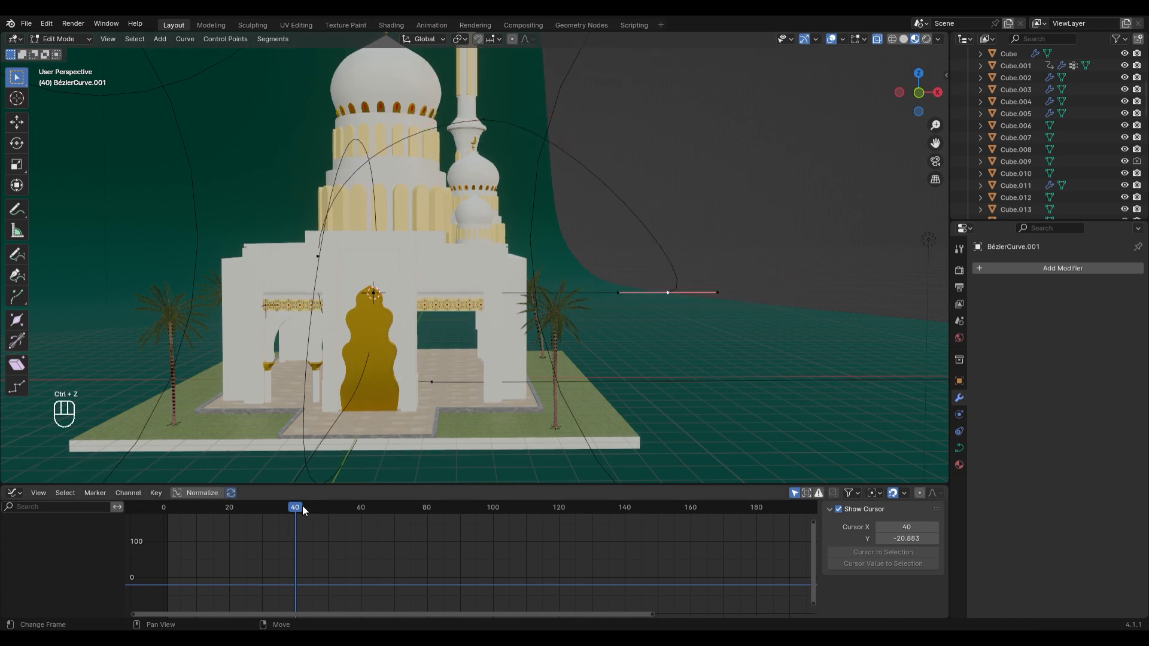
mouse_move(286, 510)
mouse_down()
mouse_move(274, 511)
mouse_move(296, 514)
mouse_up()
key(Tab)
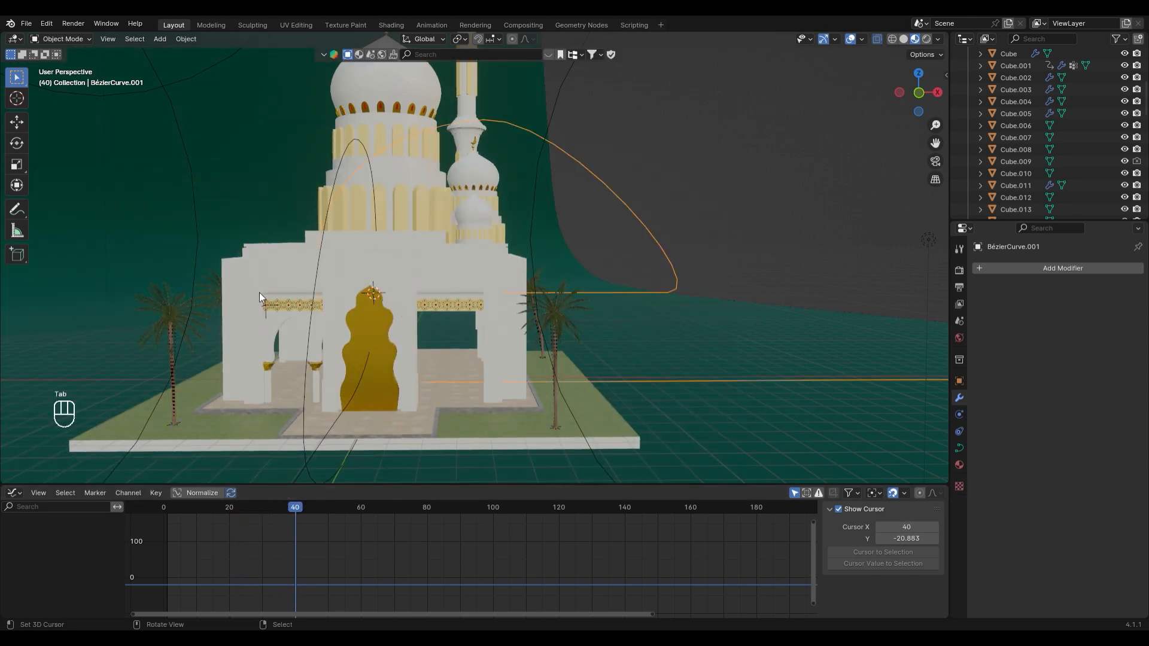
Insert a keyframe on the front wall piece at frame 60 and return to frame 40
click(478, 309)
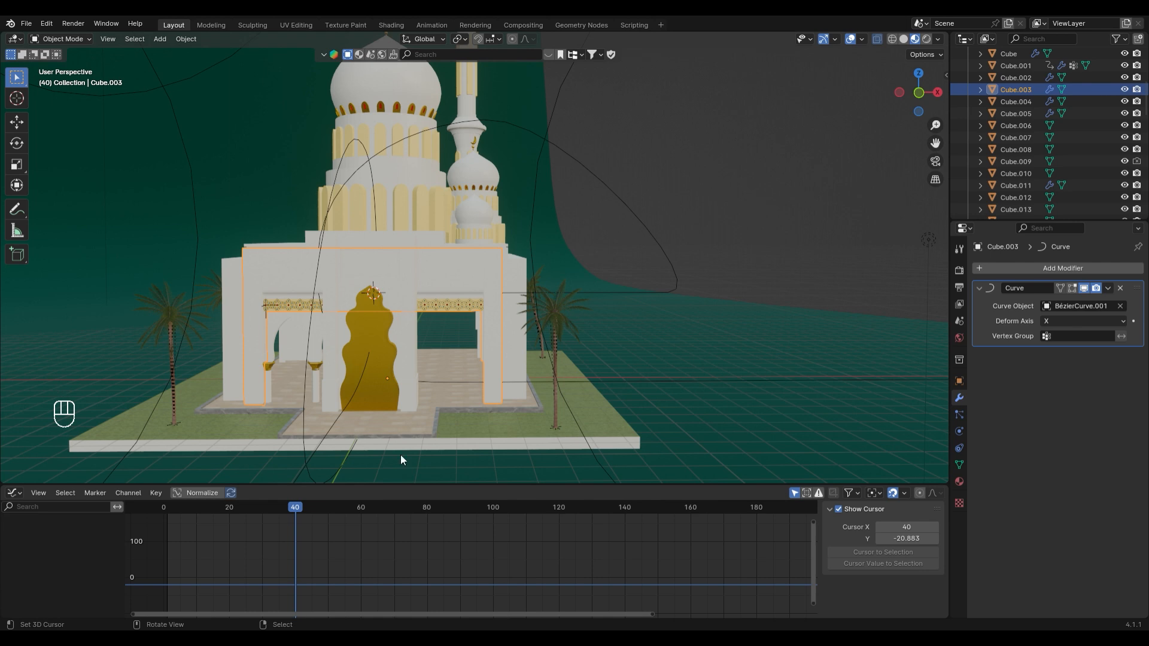
click(361, 510)
key(i)
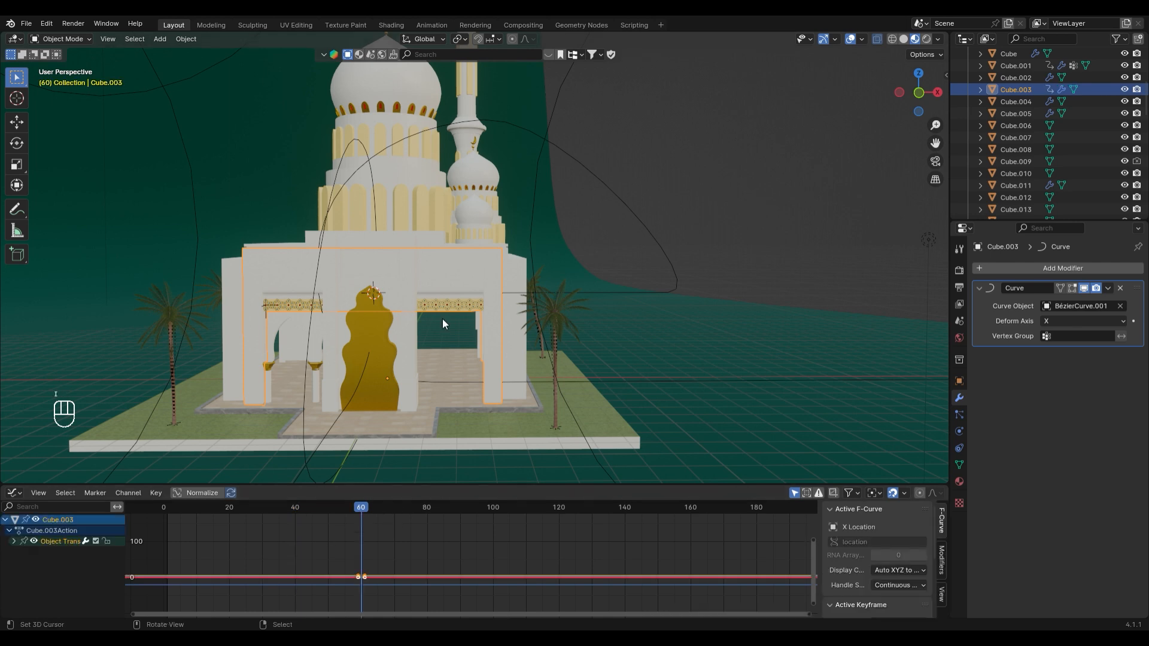
click(300, 504)
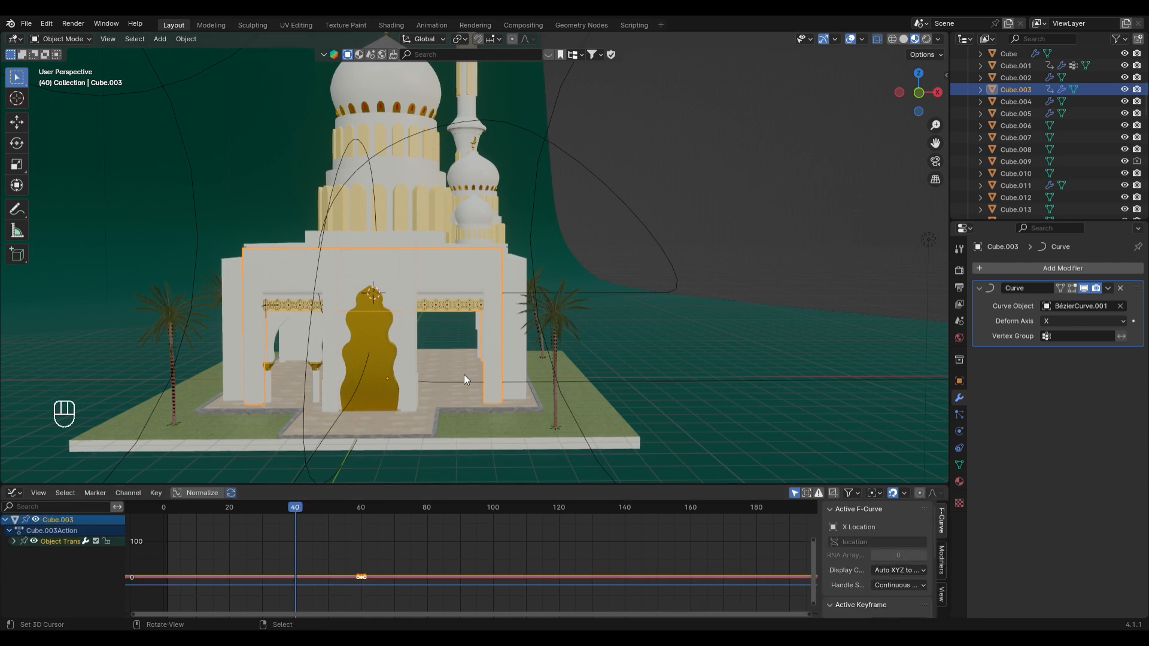
key(g)
right_click(594, 358)
middle_drag(594, 358, 630, 351)
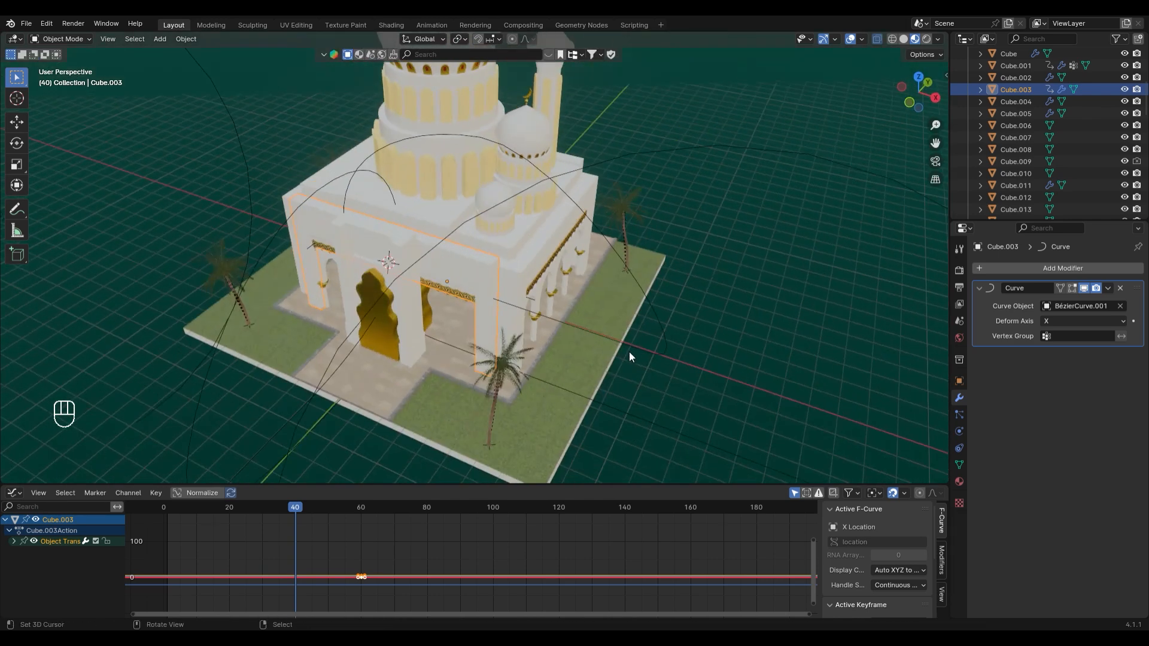
click(666, 352)
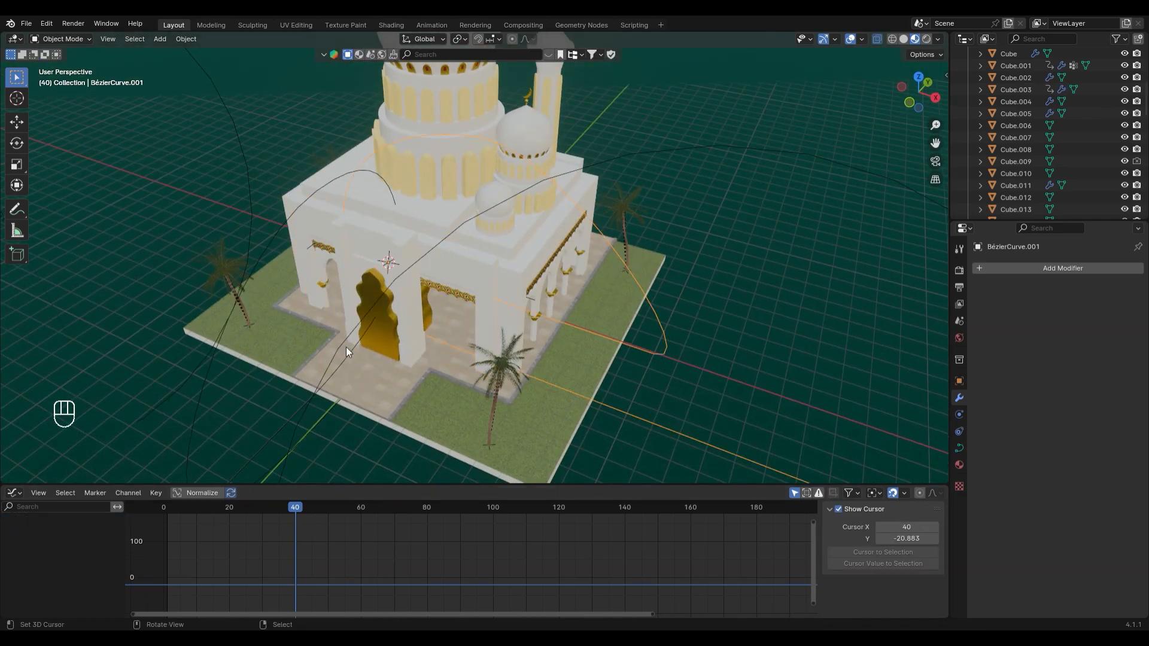
click(419, 278)
key(g)
key(g)
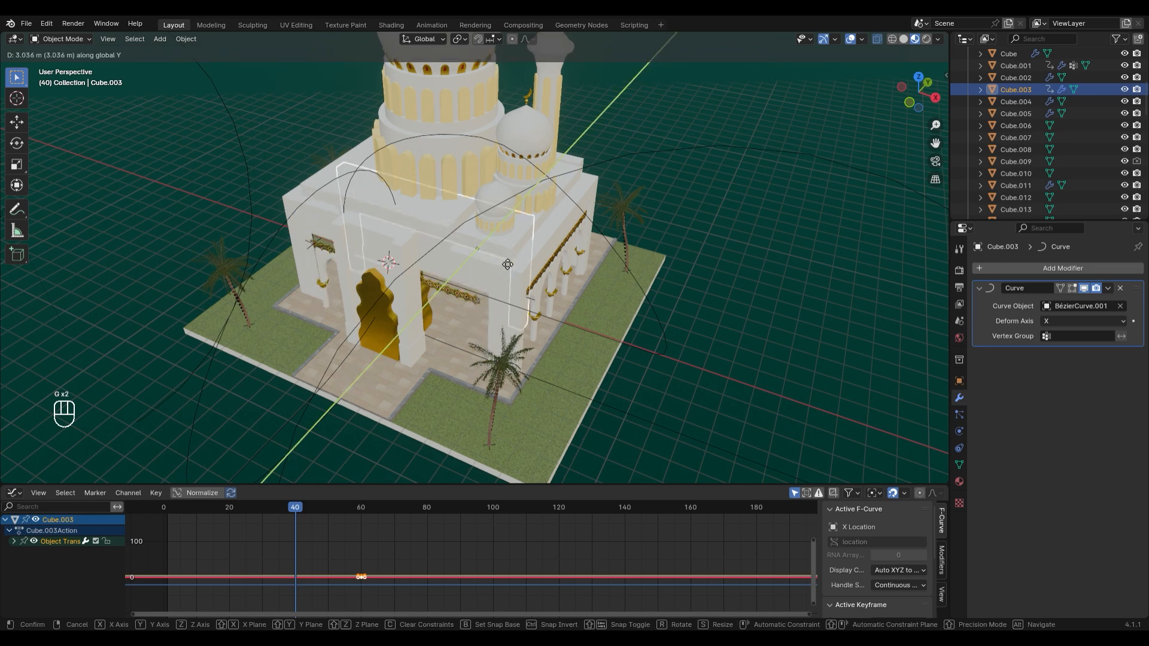
right_click(429, 361)
Move the front wall piece along X to the curve's far straight end and insert a keyframe at frame 40
key(g)
key(x)
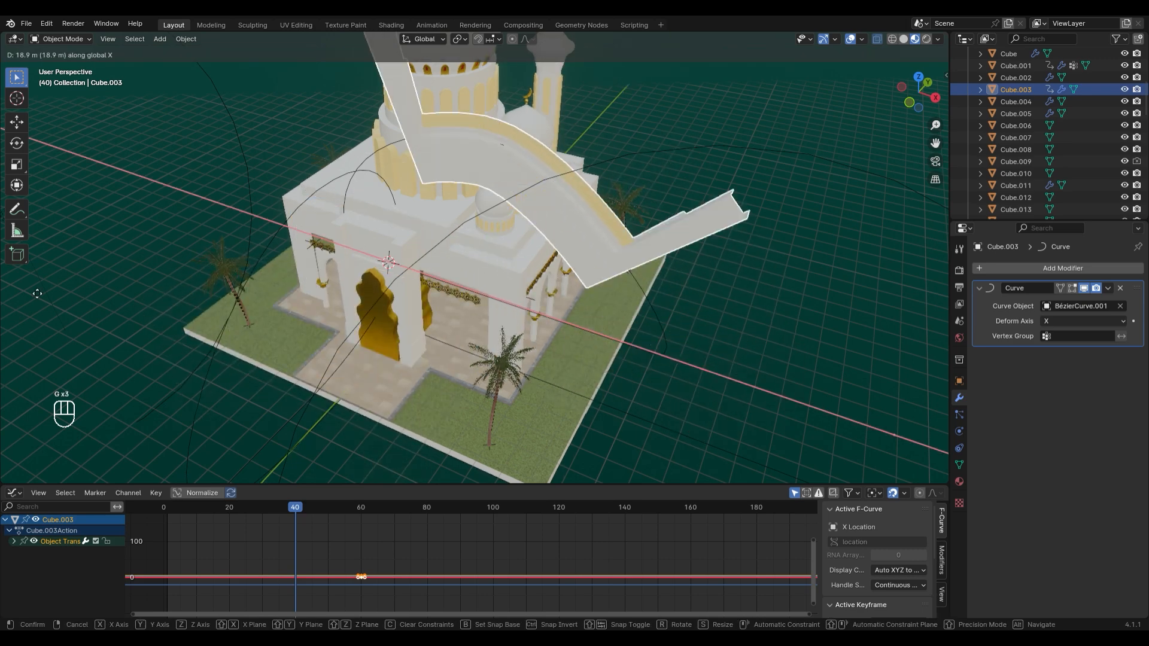
click(505, 328)
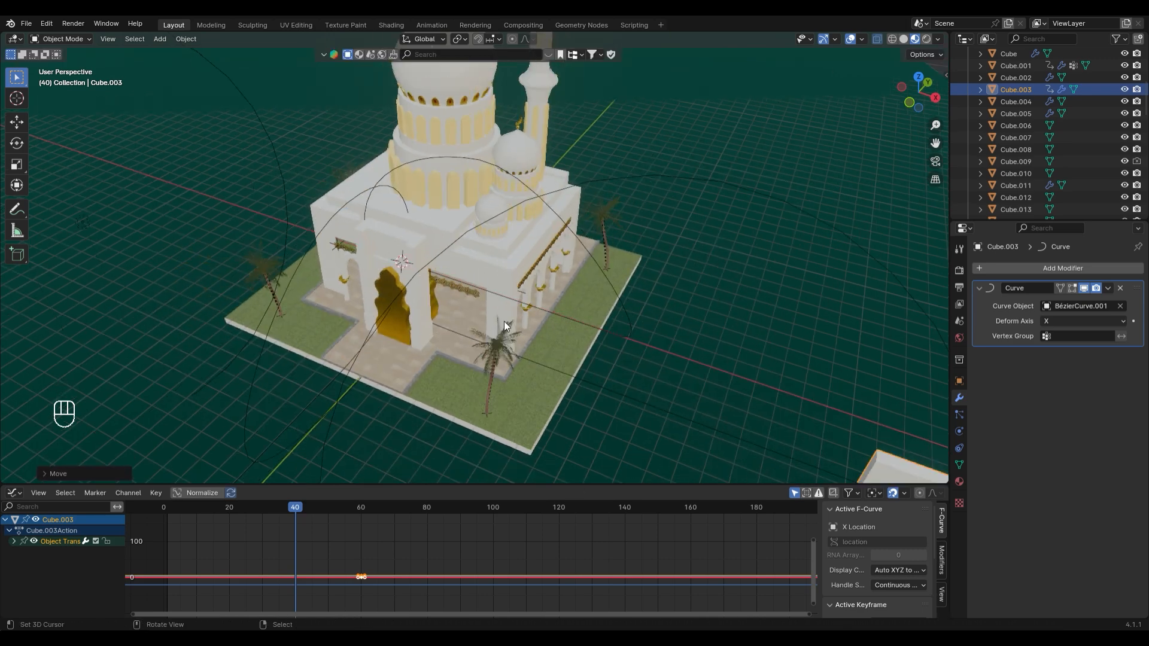
shift+middle_drag(505, 326, 423, 265)
key(i)
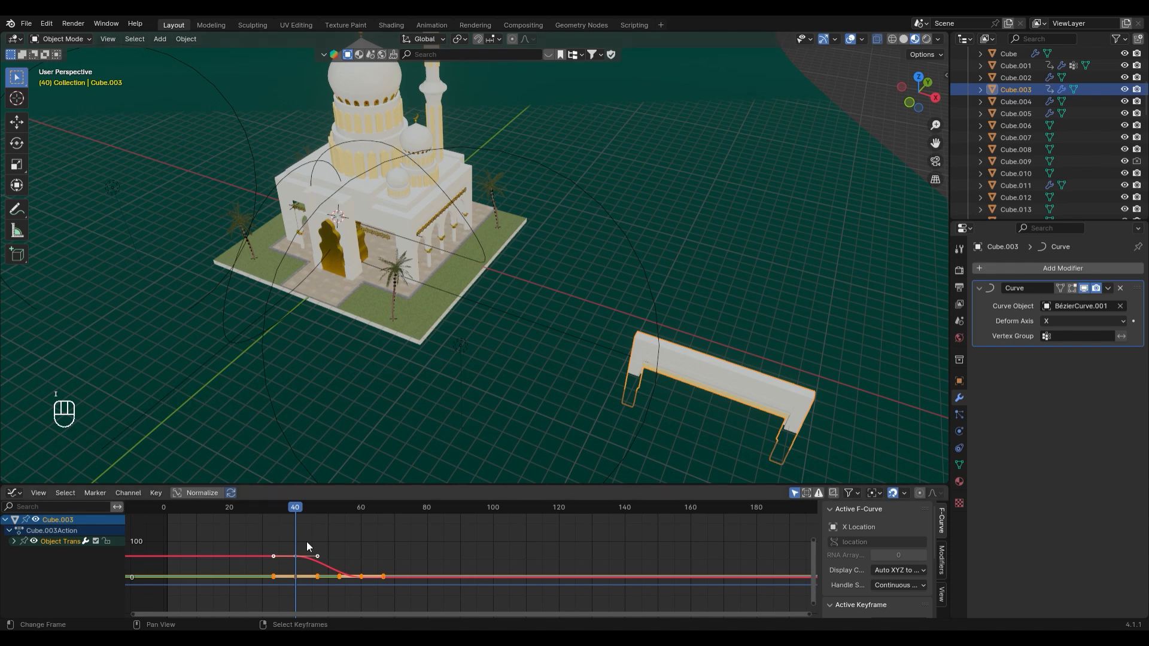
Show only the front wall's X Location channel in the graph editor and frame its keyframes
key(Home)
click(14, 541)
click(33, 543)
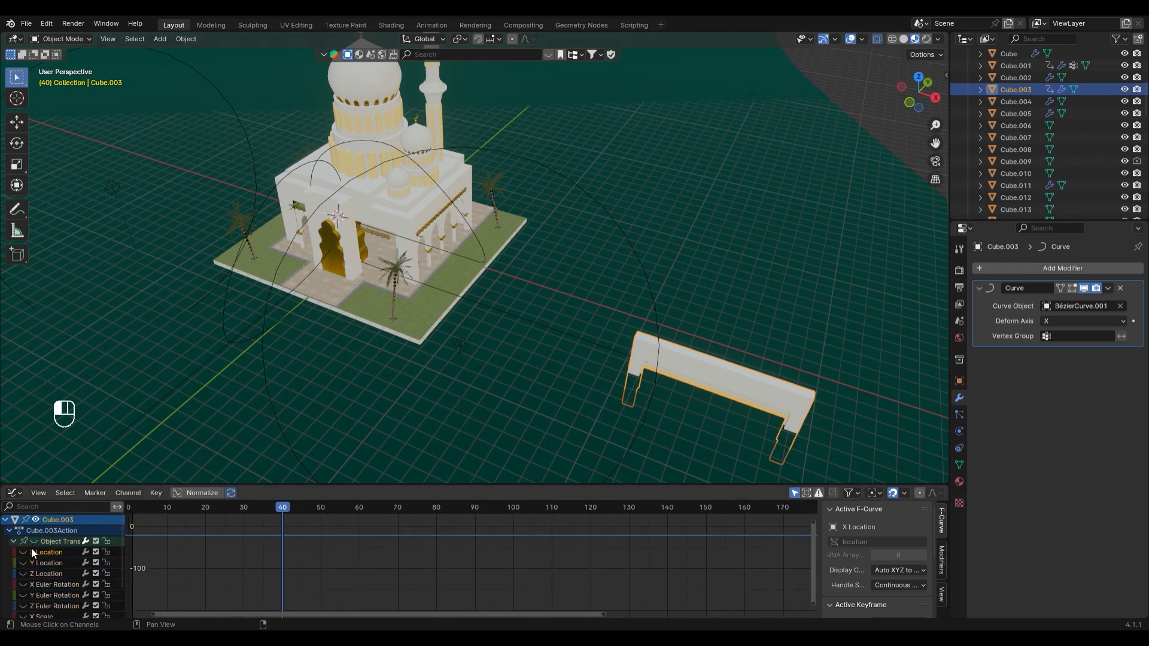
click(23, 551)
Set the front wall's X Location keyframes to Ease In easing and play the animation
drag(259, 536, 374, 597)
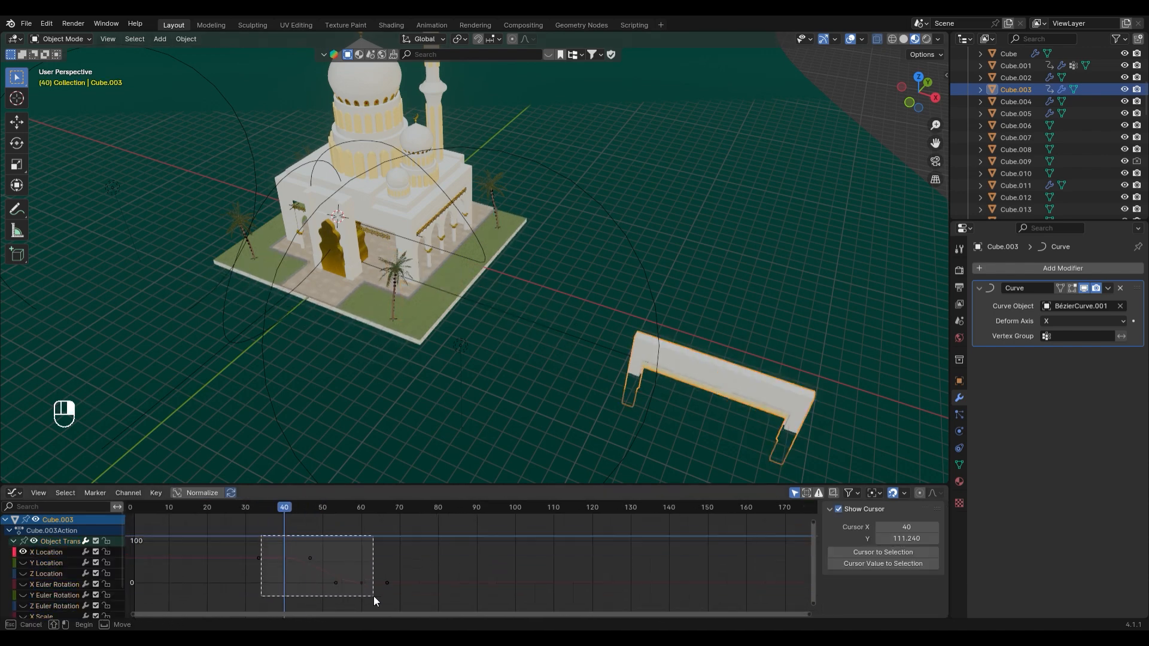
right_click(344, 577)
mouse_move(329, 543)
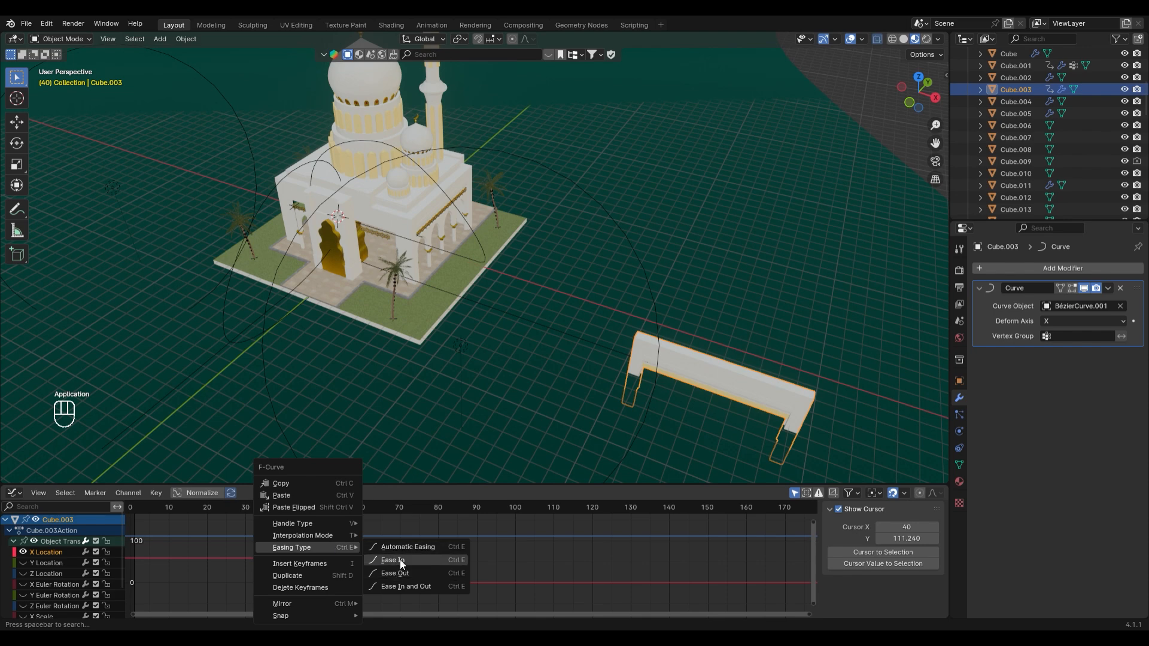
click(448, 560)
key(space)
key(space)
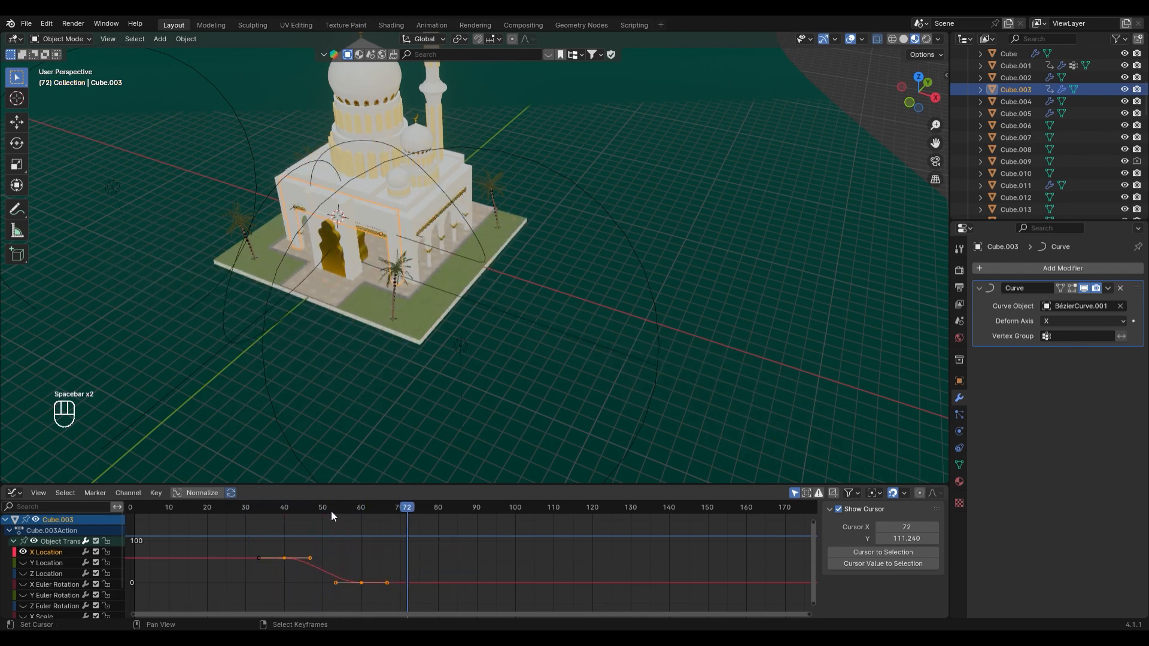
Move the front wall's final X Location keyframe to frame 80 and play back the slower motion
key(g)
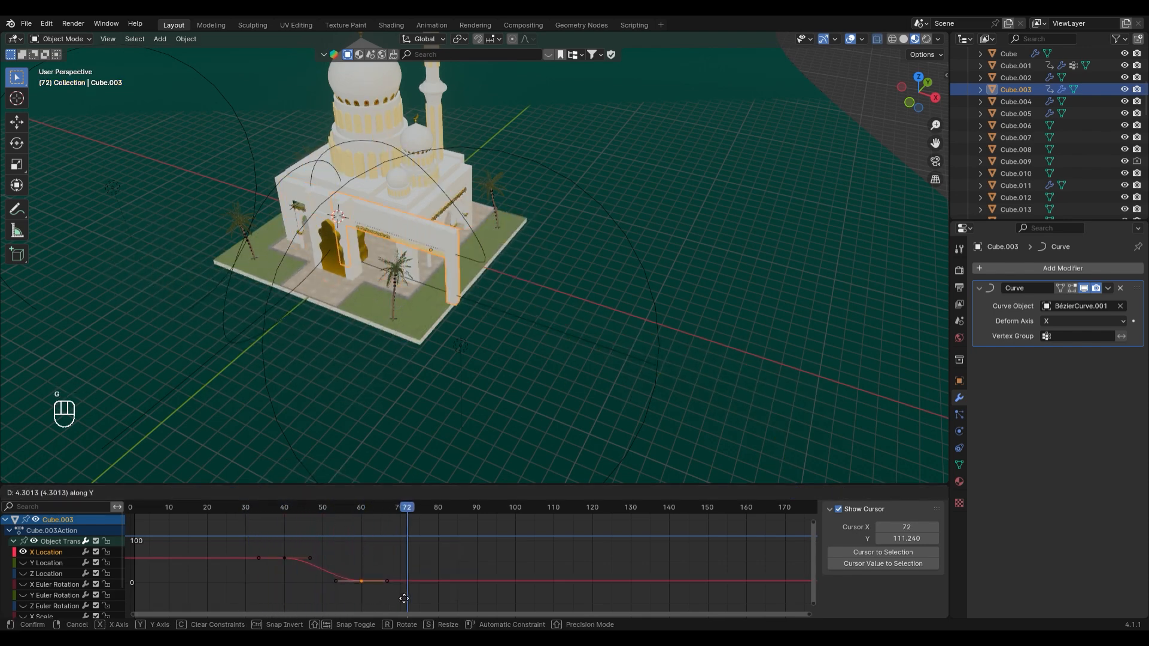
key(space)
key(space)
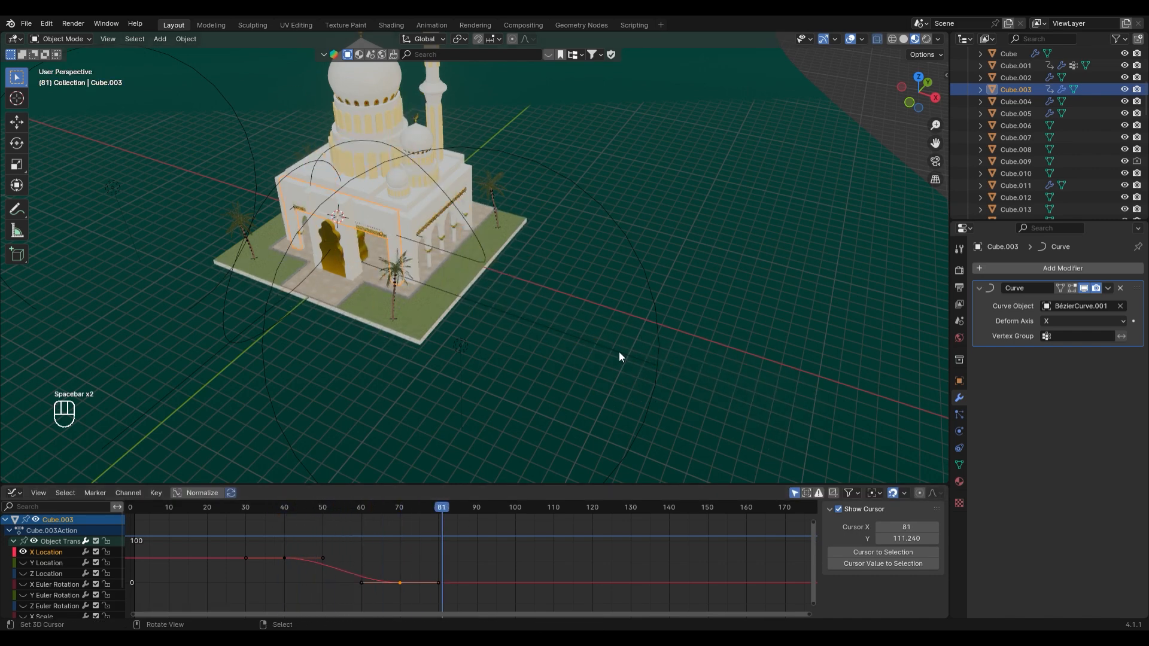
click(620, 354)
key(ctrl+z)
click(401, 580)
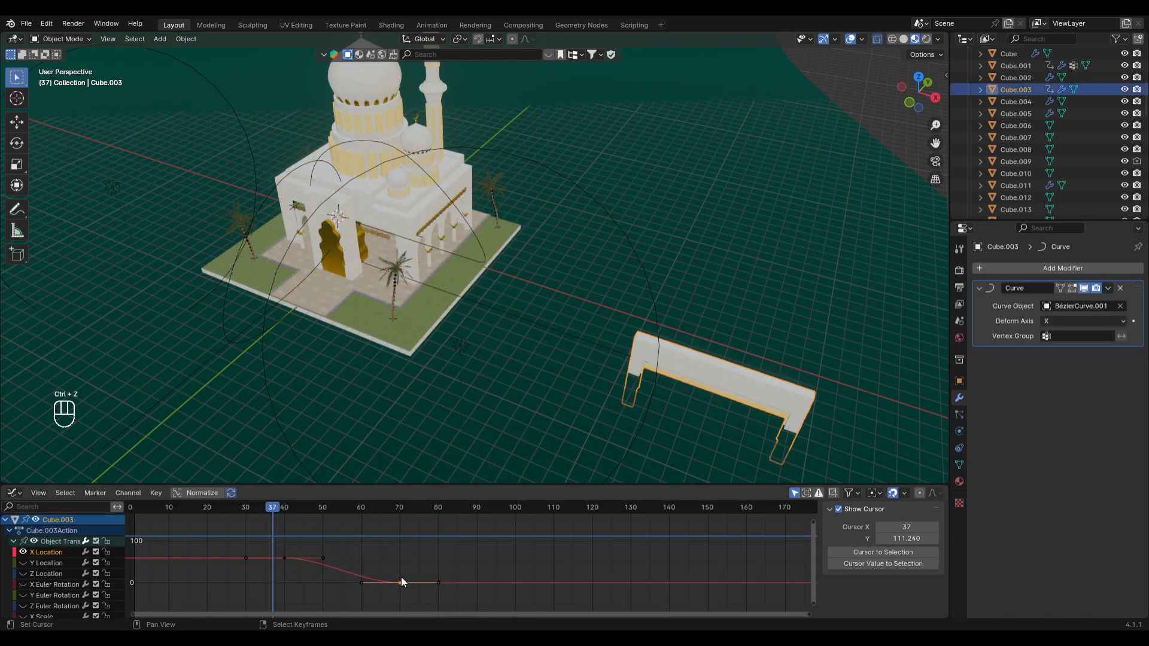
key(g)
click(445, 578)
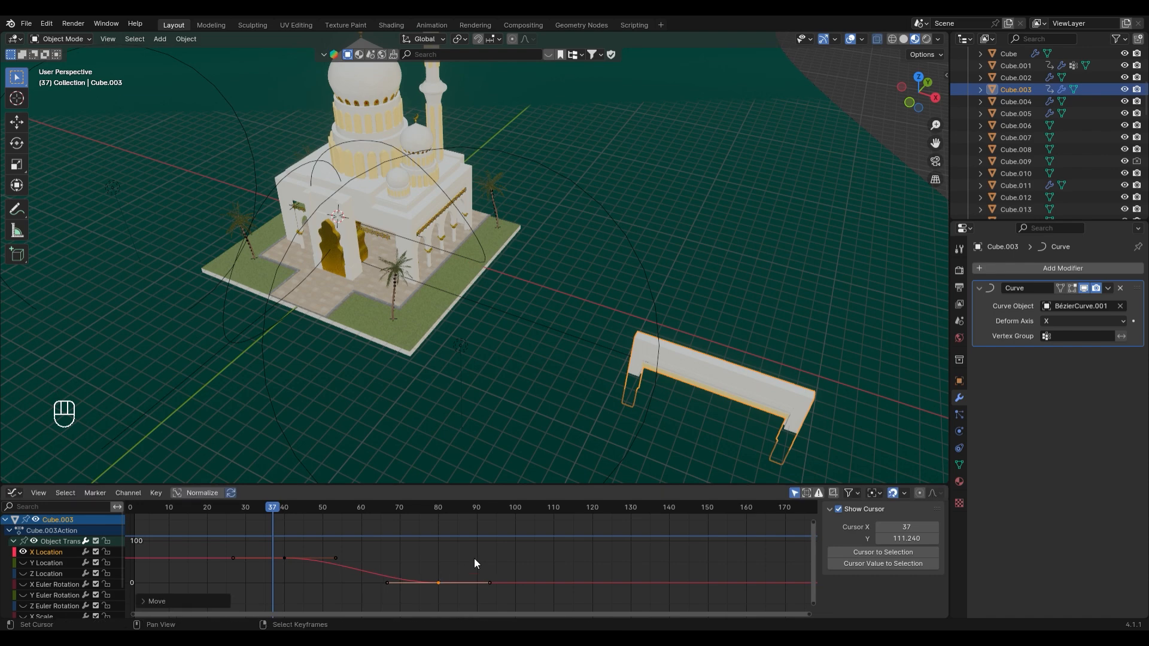
key(space)
key(space)
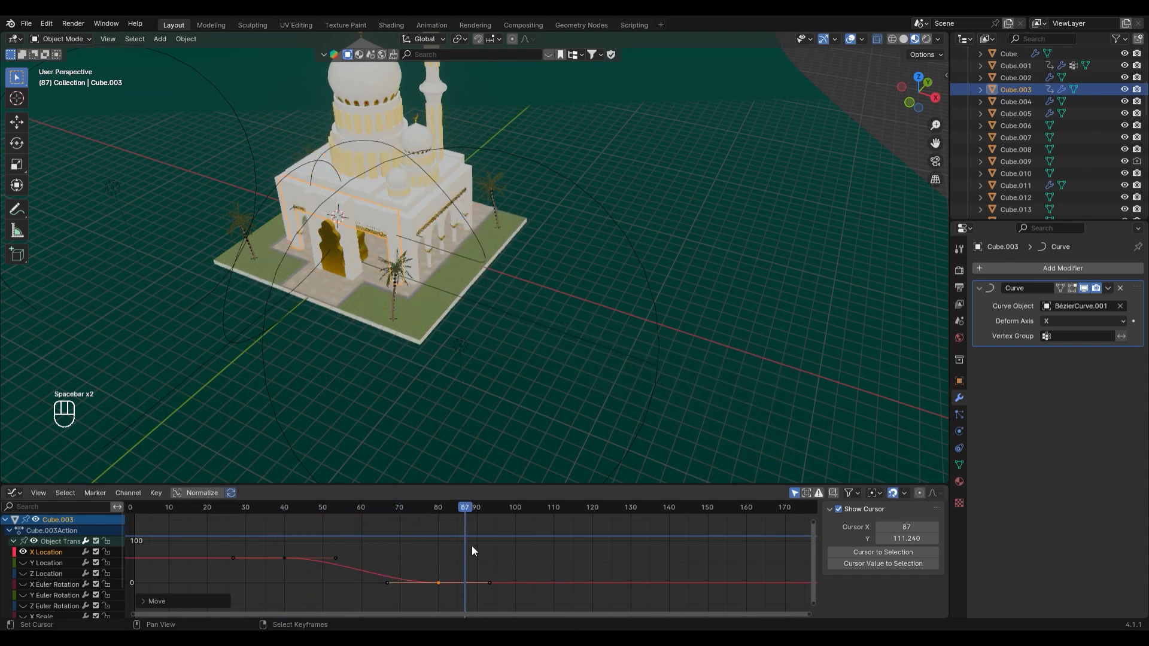
Shorten the handles of the front wall's X Location keyframe at frame 40 and play the animation
click(284, 558)
key(s)
click(286, 501)
key(space)
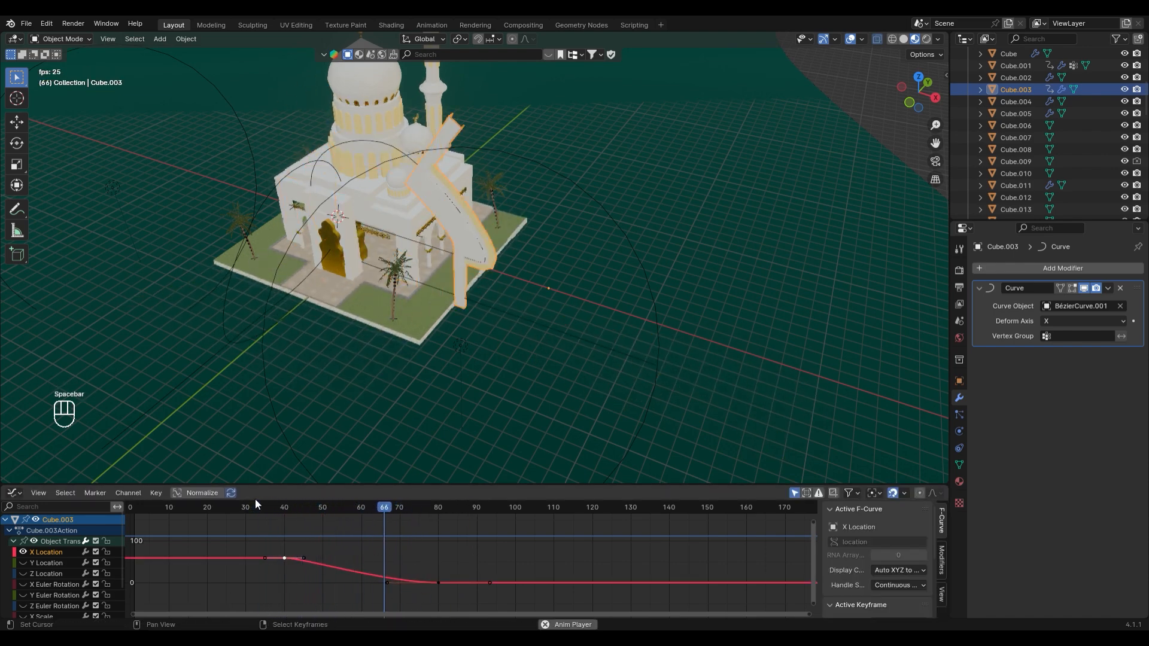
key(space)
Delete the original rear wall piece and duplicate the front wall together with its curve in place
middle_drag(497, 335, 419, 374)
click(624, 321)
key(Delete)
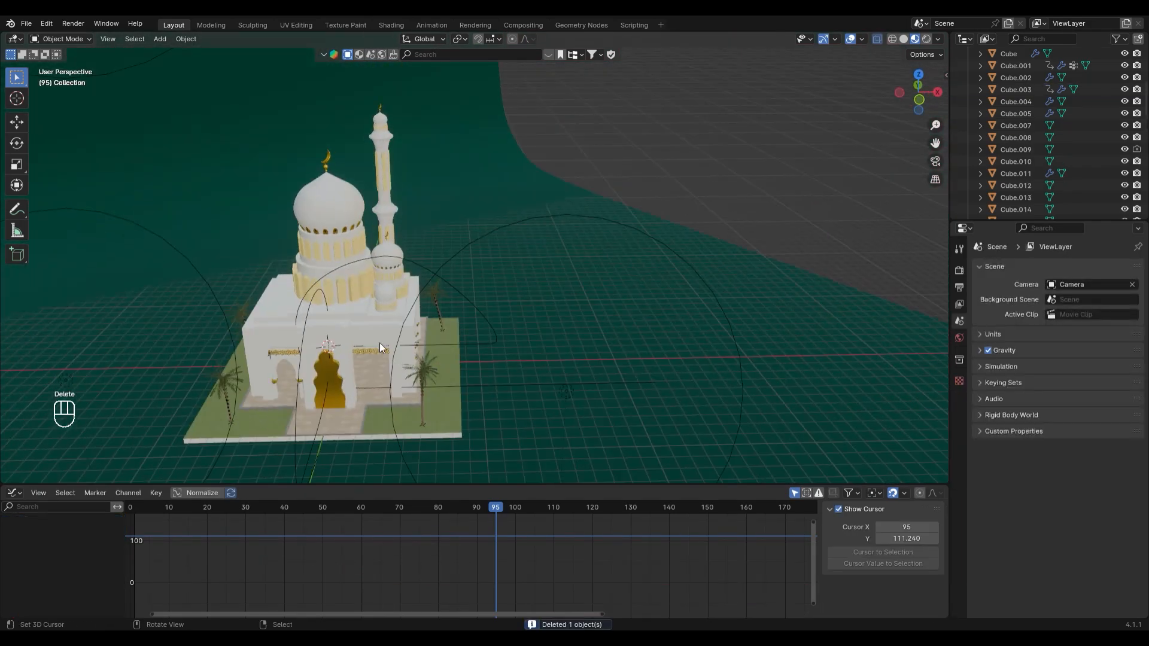
click(379, 343)
shift+click(522, 383)
middle_drag(592, 365, 532, 386)
key(shift+d)
right_click(602, 370)
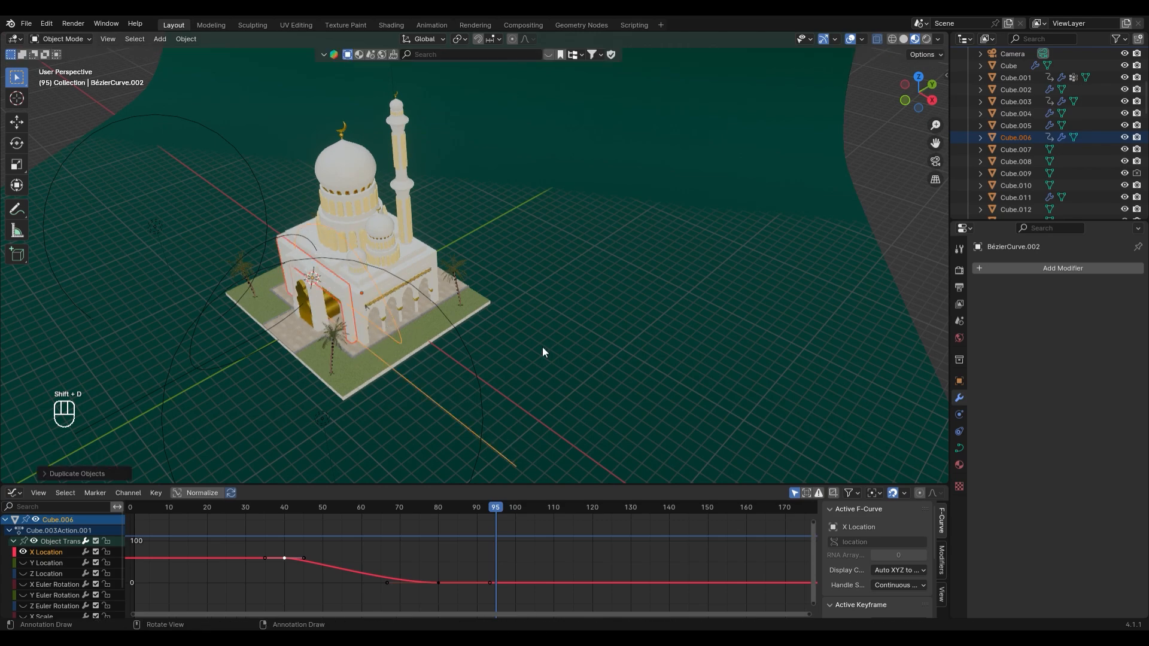
Rotate the duplicated wall and curve 180° in top view and move them to the mosque's rear edge
key(KP_7)
text(r180)
key(Return)
key(g)
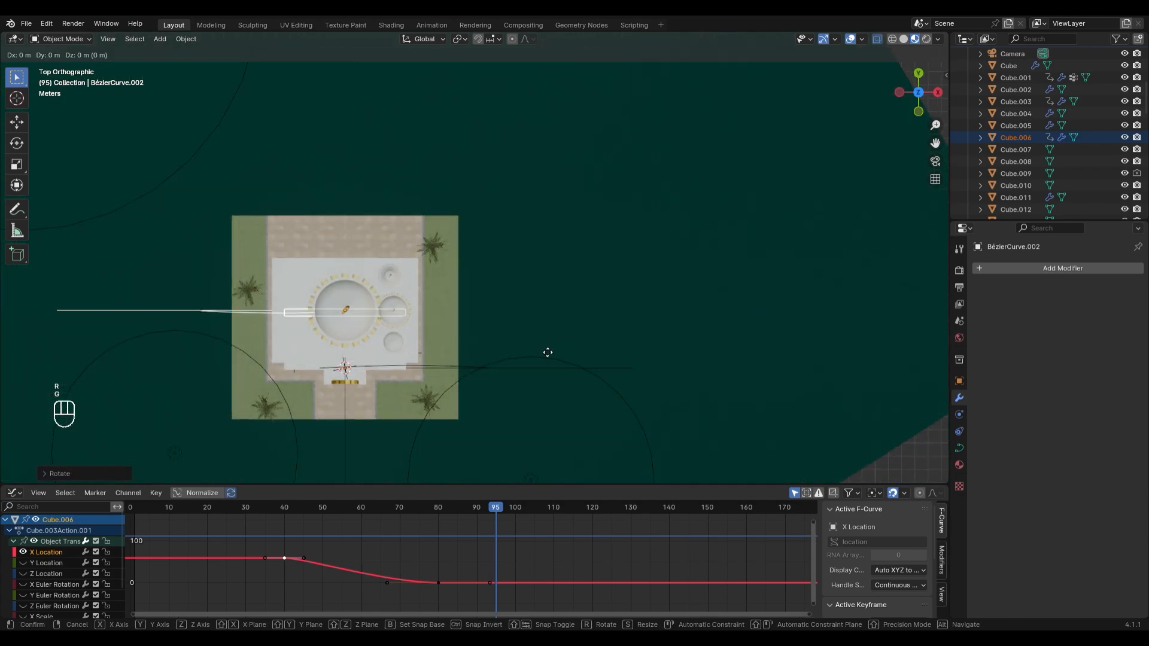
click(554, 295)
Nudge the duplicated wall and curve about 0.41 m along Y in wireframe and inspect the fit in shaded display
key(shift+z)
scroll(476, 297, up, 3)
scroll(470, 267, up, 3)
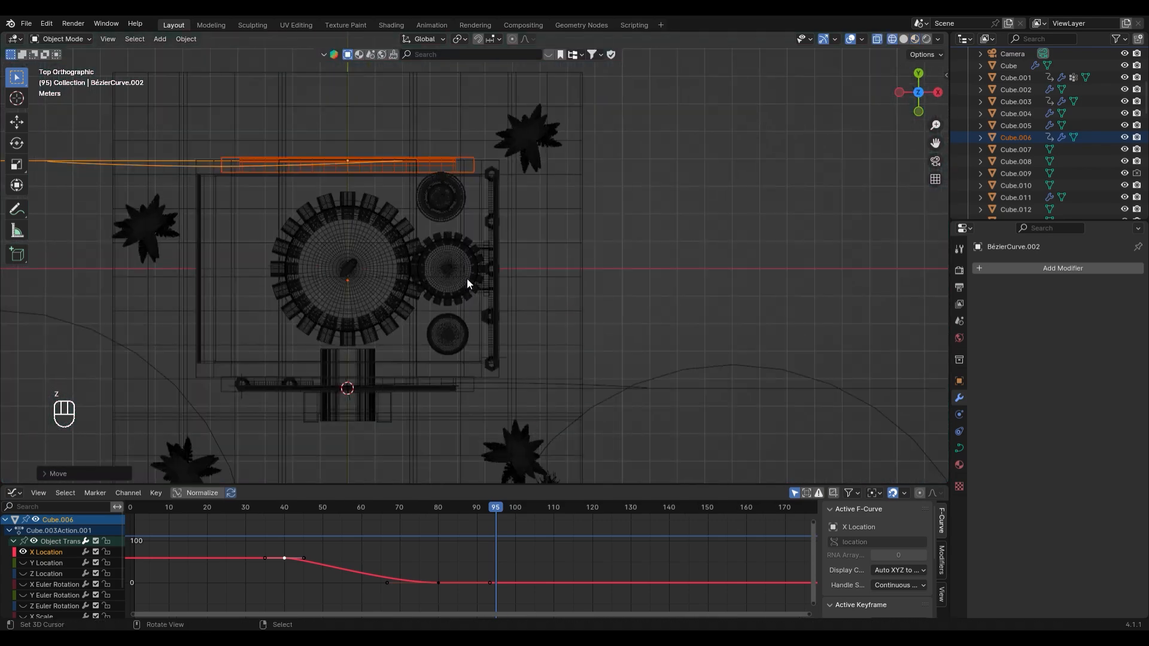
key(g)
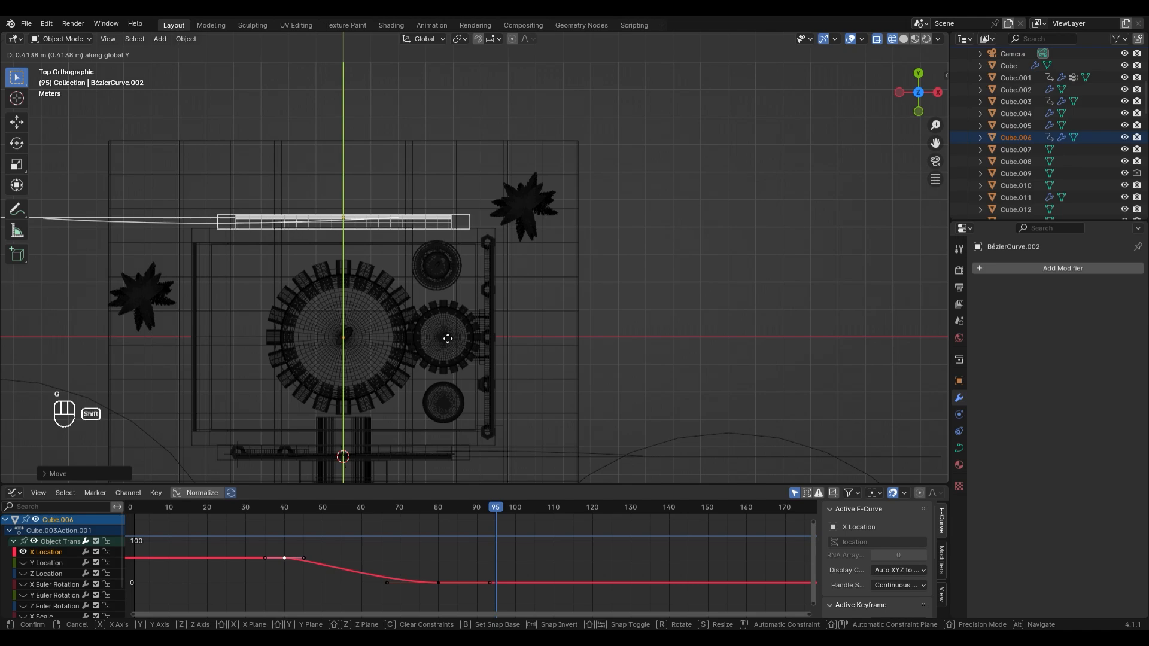
click(449, 339)
mouse_move(449, 338)
middle_down()
mouse_move(500, 277)
mouse_move(450, 218)
middle_up()
key(z)
click(447, 294)
scroll(512, 299, up, 2)
scroll(512, 299, down, 4)
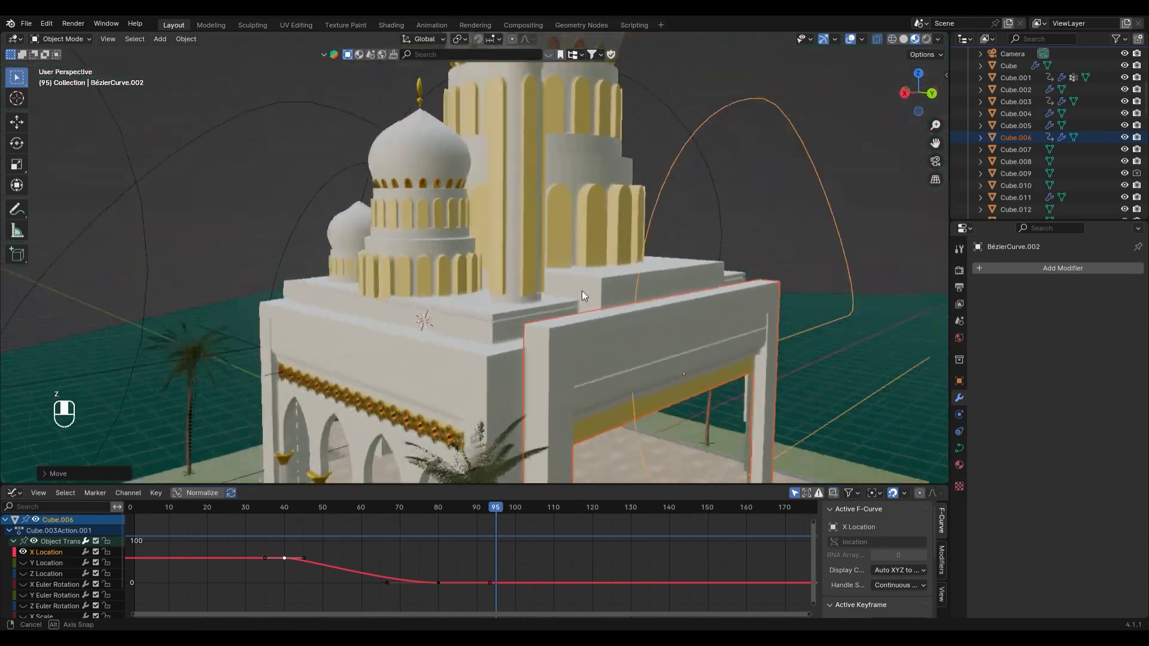
middle_drag(581, 291, 515, 269)
scroll(515, 269, down, 2)
Shift the duplicated wall's X Location keyframes forward by 20 frames, play the animation and scrub back
drag(260, 545, 468, 592)
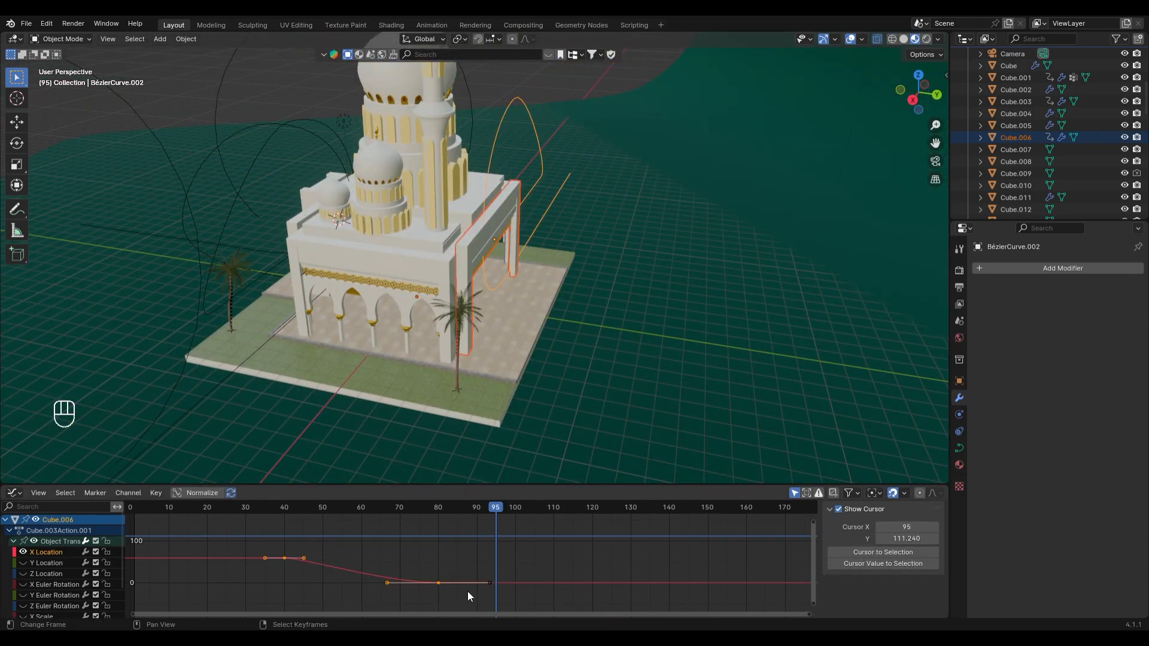
key(g)
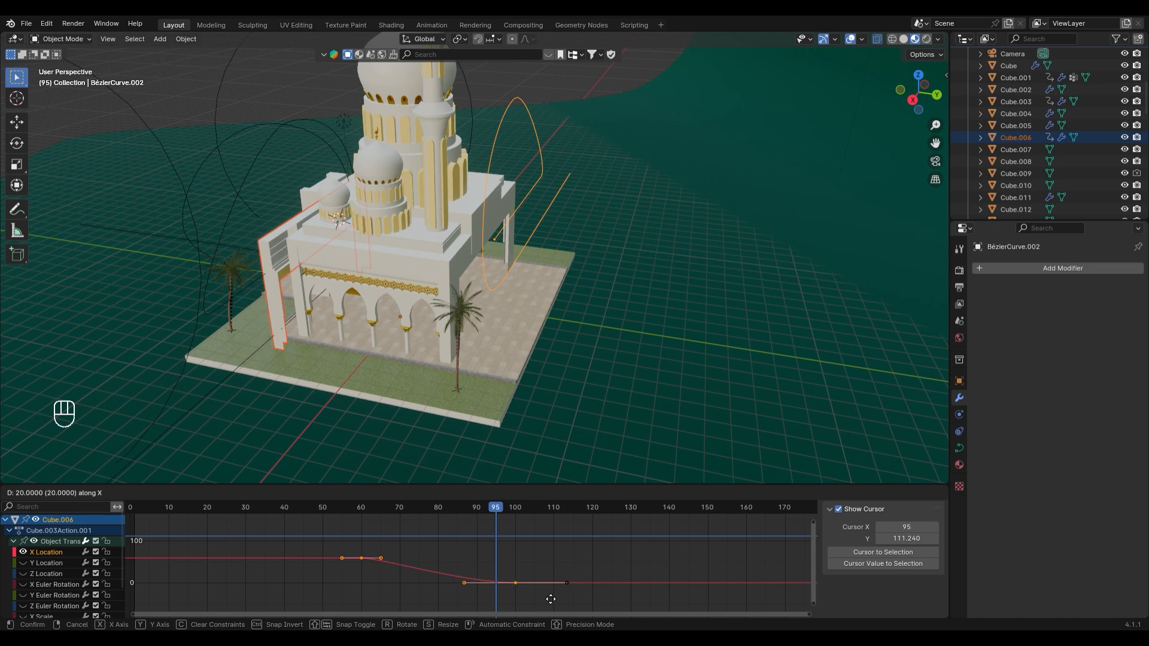
click(548, 599)
key(space)
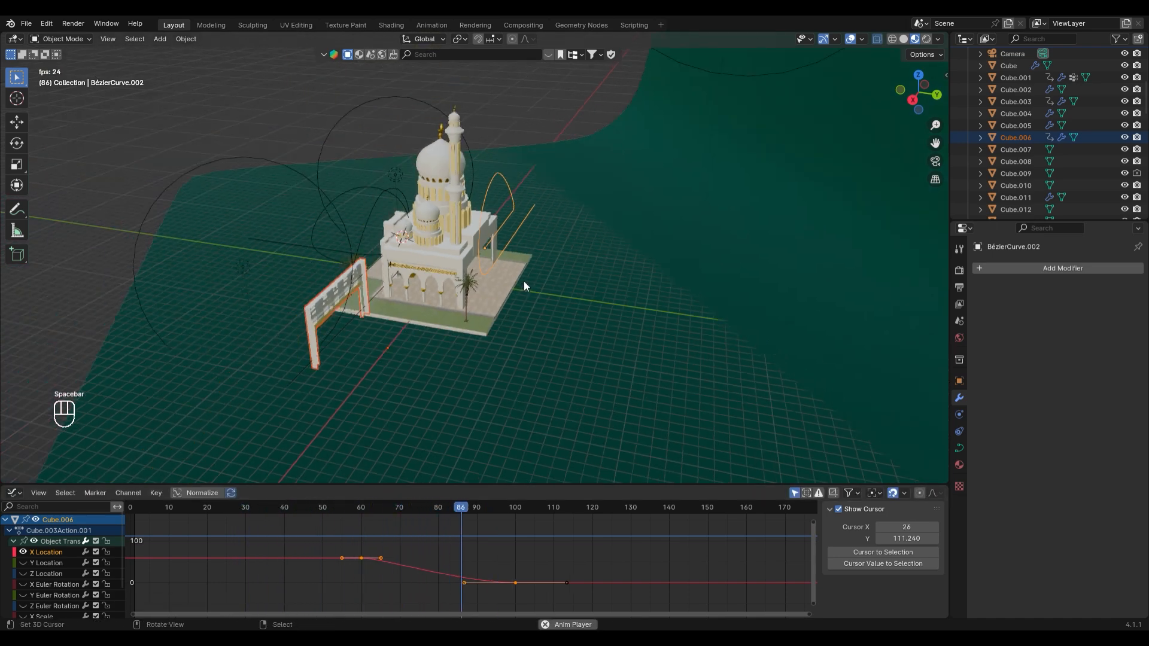
key(Escape)
click(283, 508)
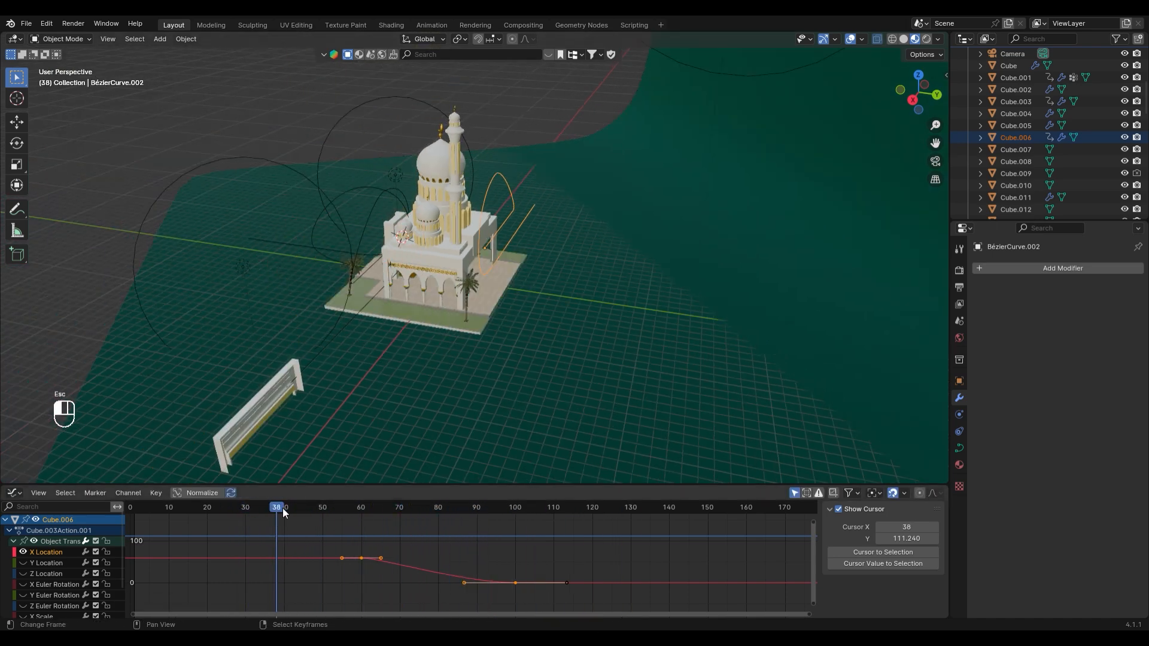
Undo the keyframe shift and the last nudge of the wall and curve along Y
key(ctrl+z)
key(ctrl+z)
key(ctrl+z)
key(ctrl+z)
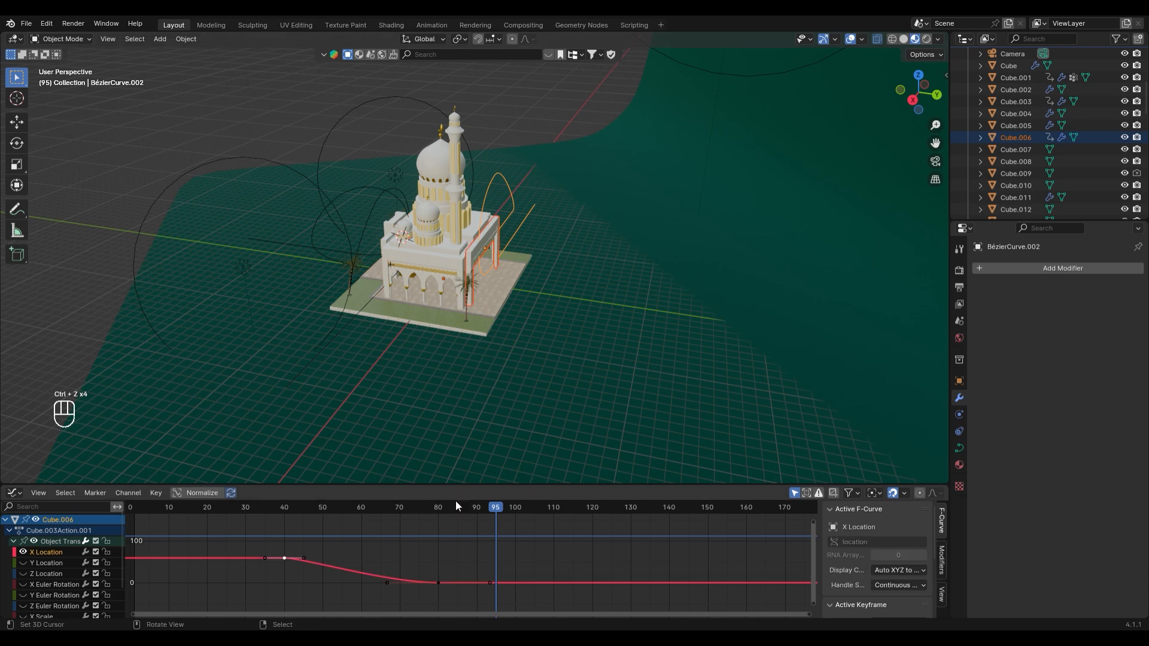
click(449, 509)
key(ctrl+z)
key(ctrl+z)
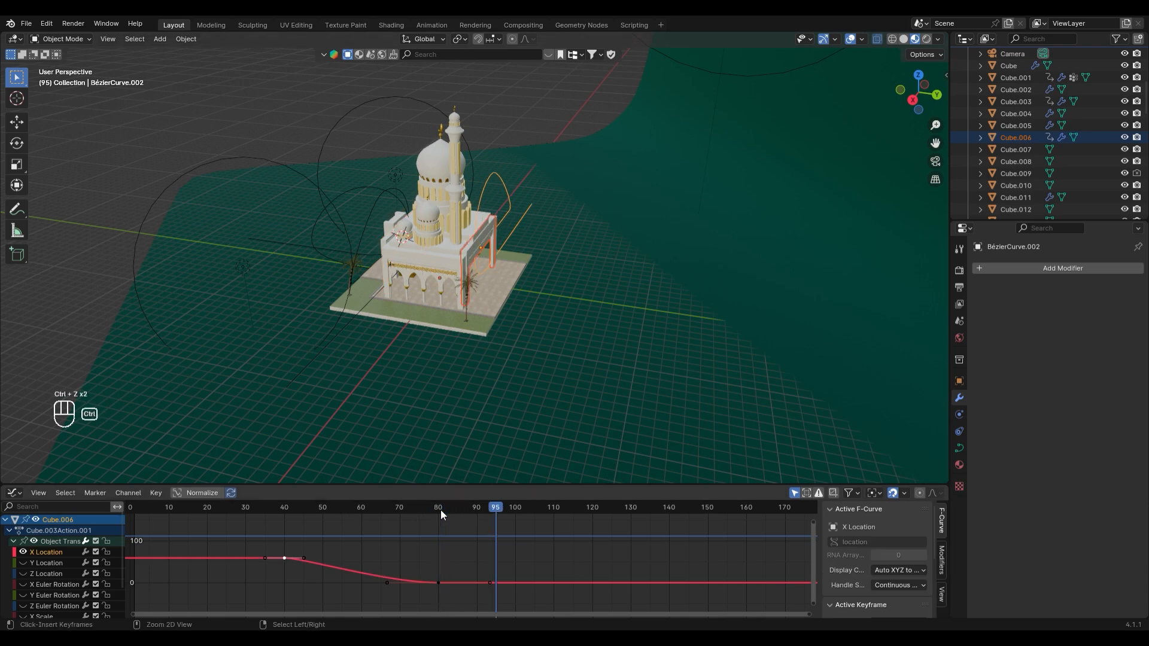
Insert a keyframe on both the rear wall and its curve at frame 95, and undo it
scroll(483, 565, up, 1)
shift+middle_drag(501, 582, 508, 579)
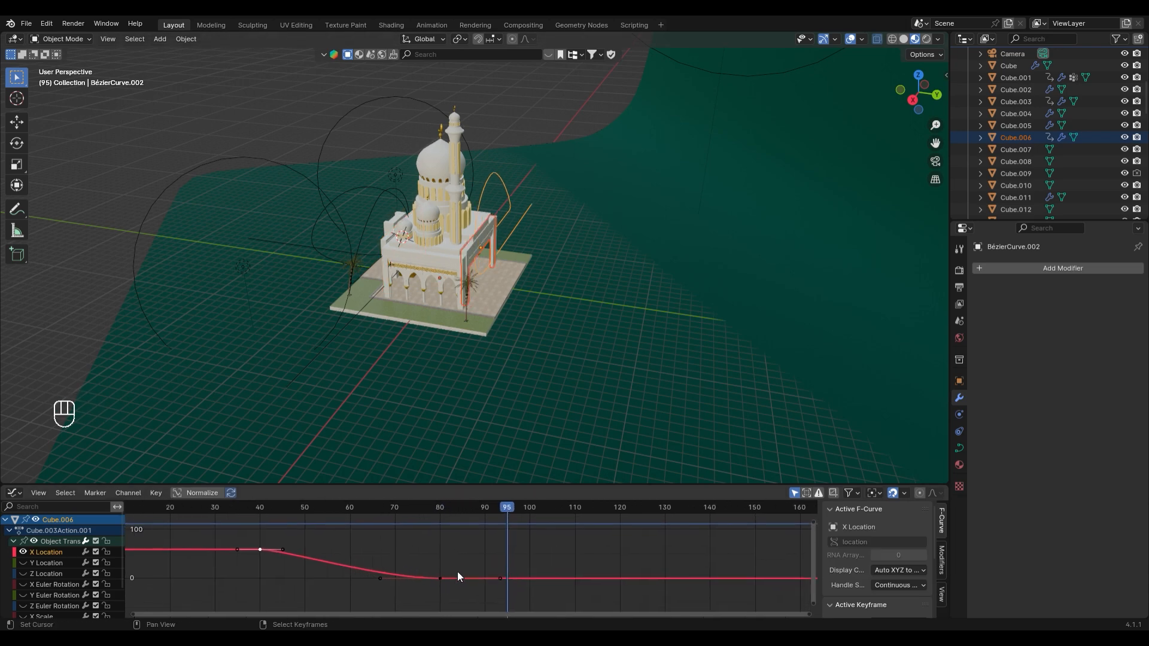
key(ctrl+z)
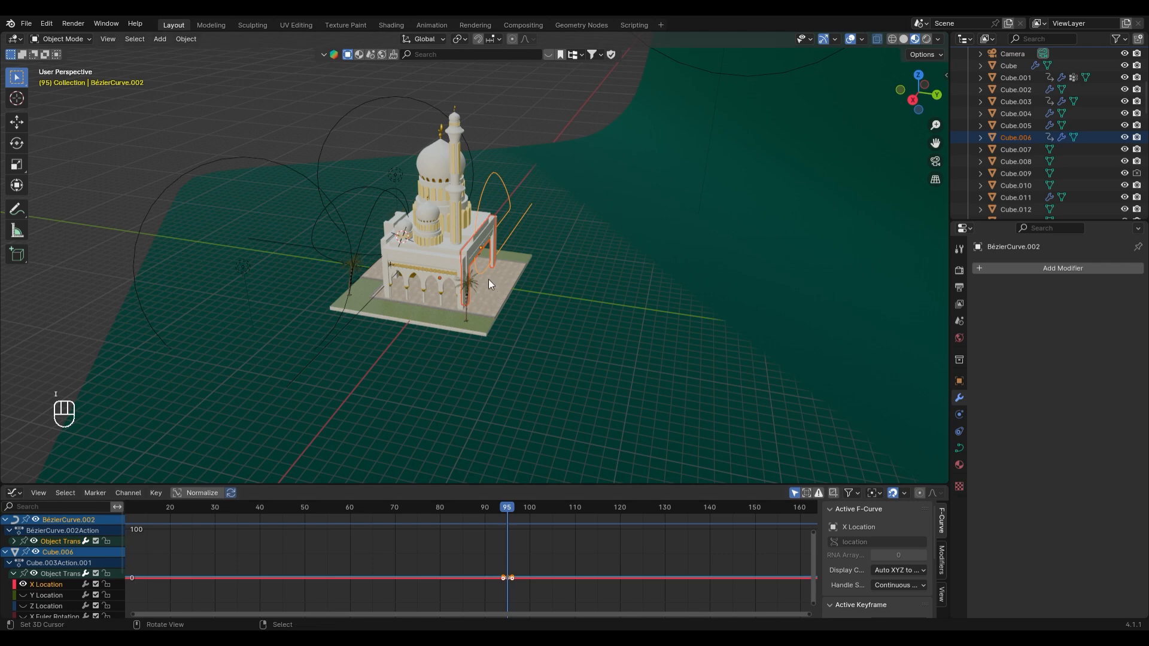
key(ctrl+z)
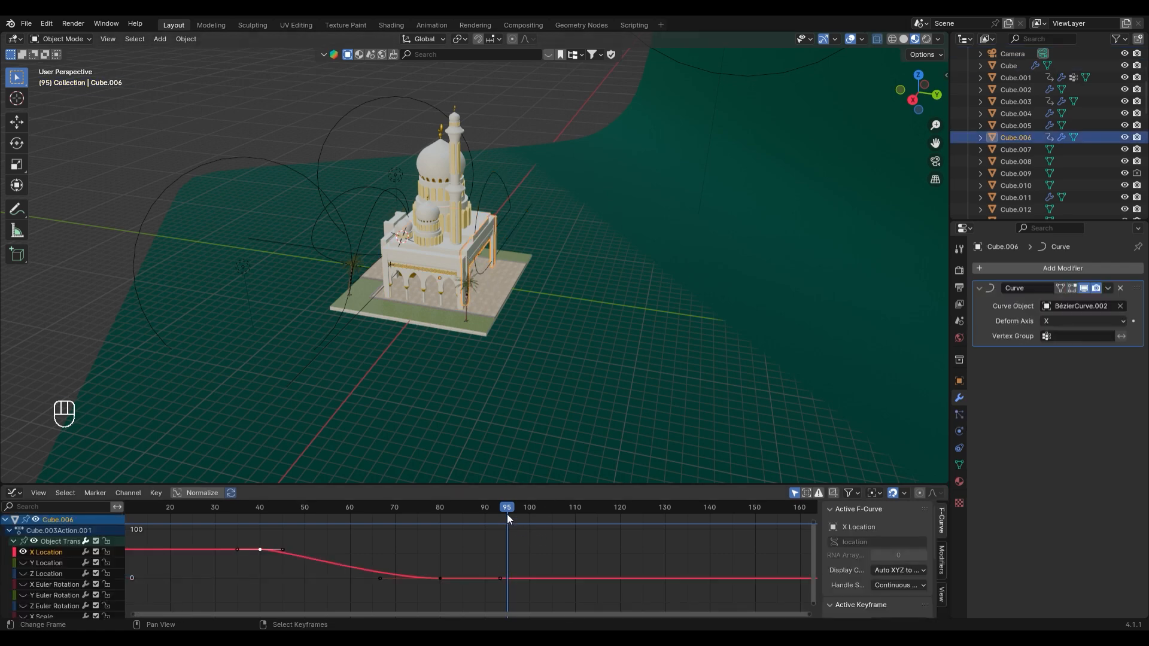
Replace the rear wall's X Location keyframes at frames 40 and 80 with a single new one moved to frame 90
drag(251, 526, 461, 595)
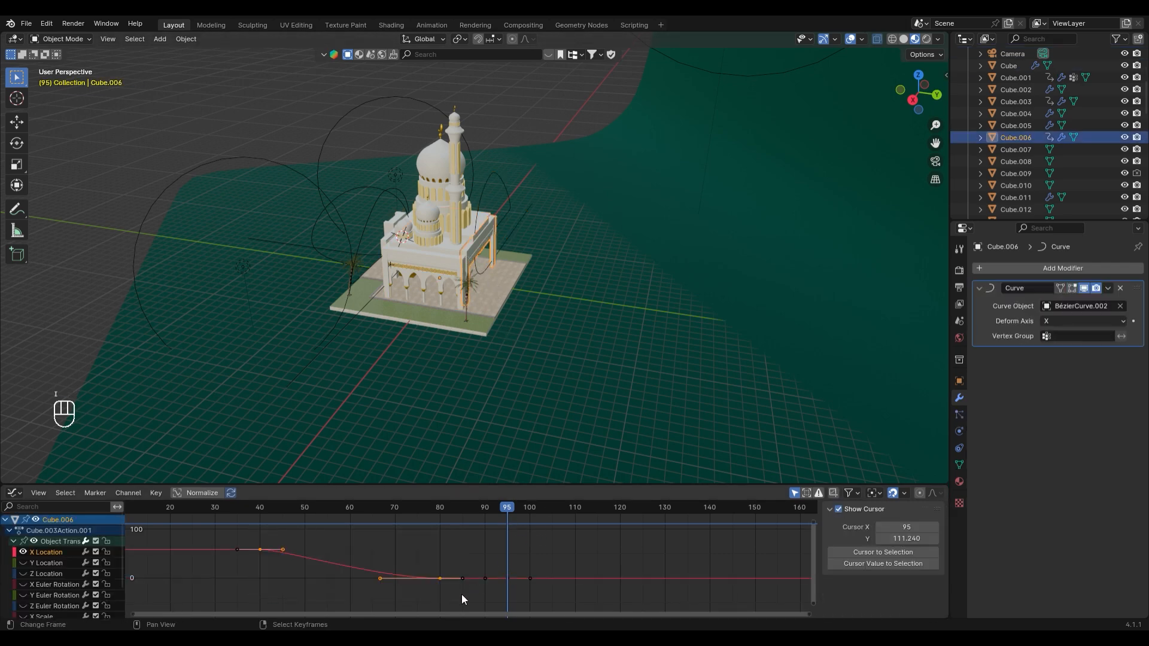
key(Delete)
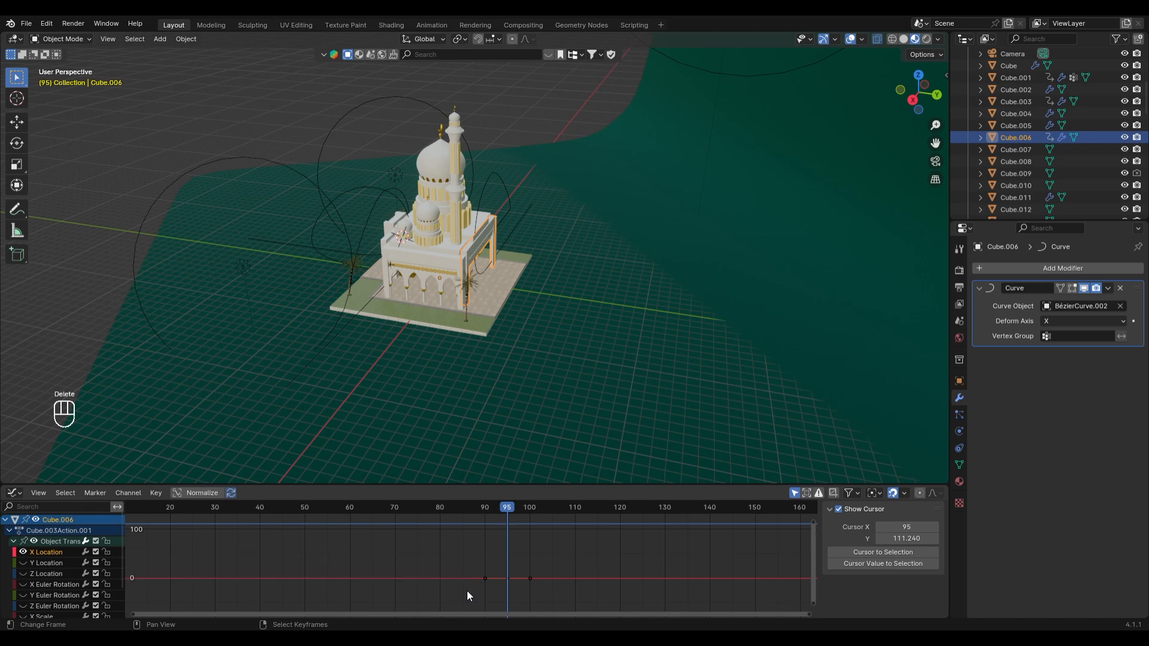
click(509, 579)
key(g)
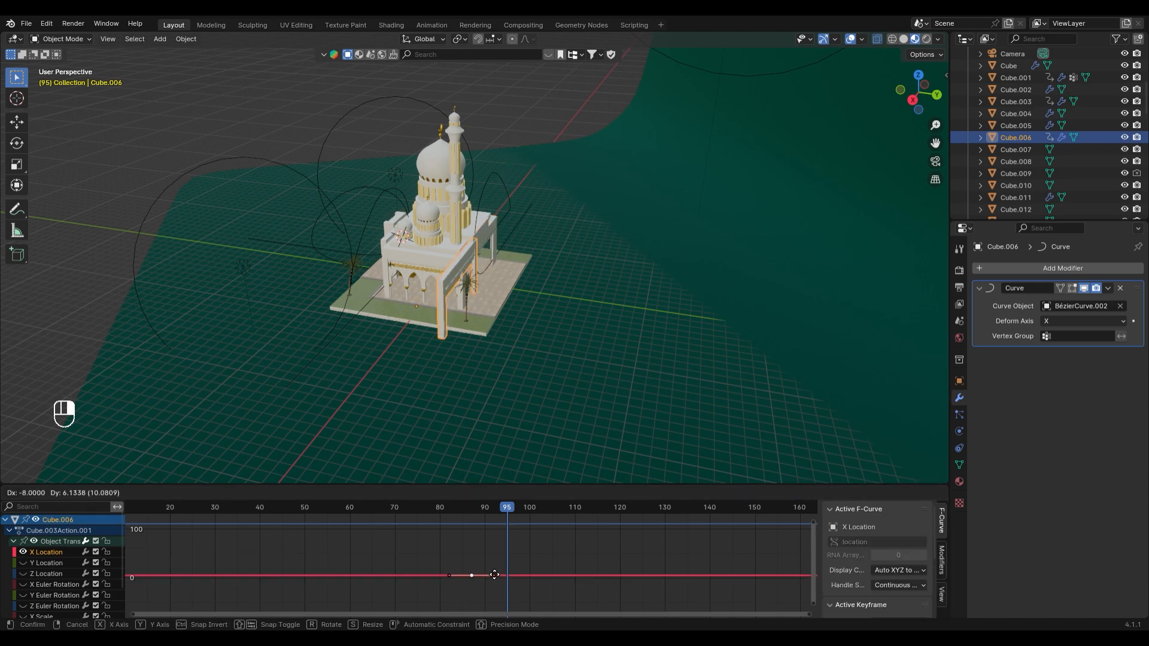
click(504, 576)
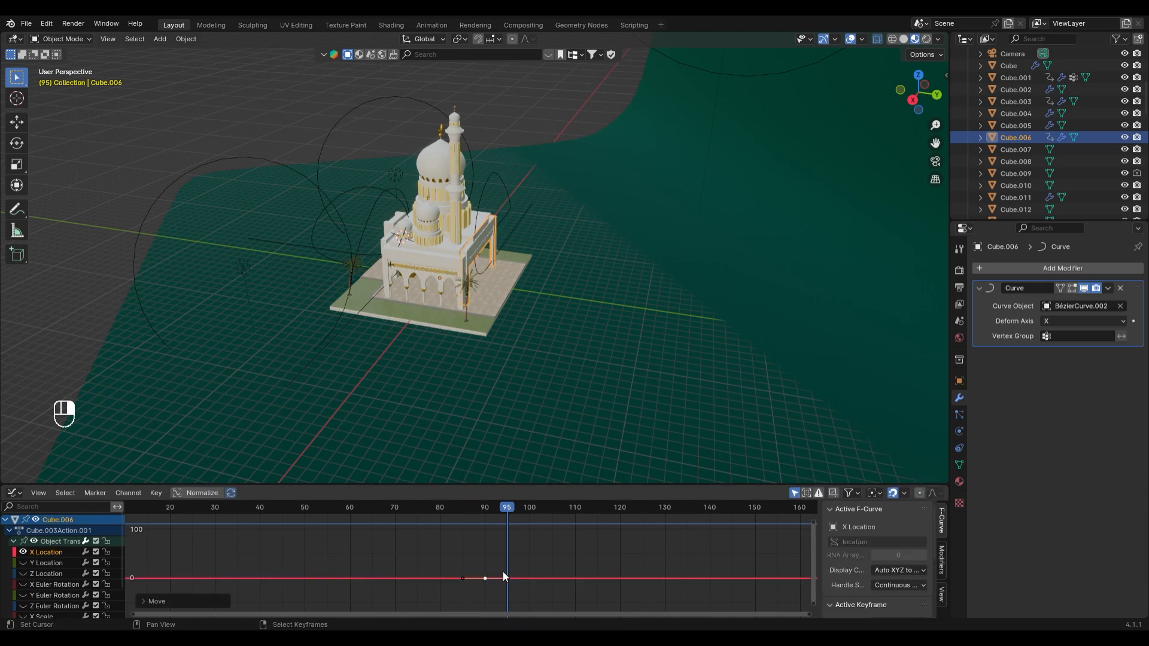
Duplicate the rear wall's X Location keyframe to frame 50 and scrub the timeline to check the motion
click(404, 235)
drag(422, 509, 304, 512)
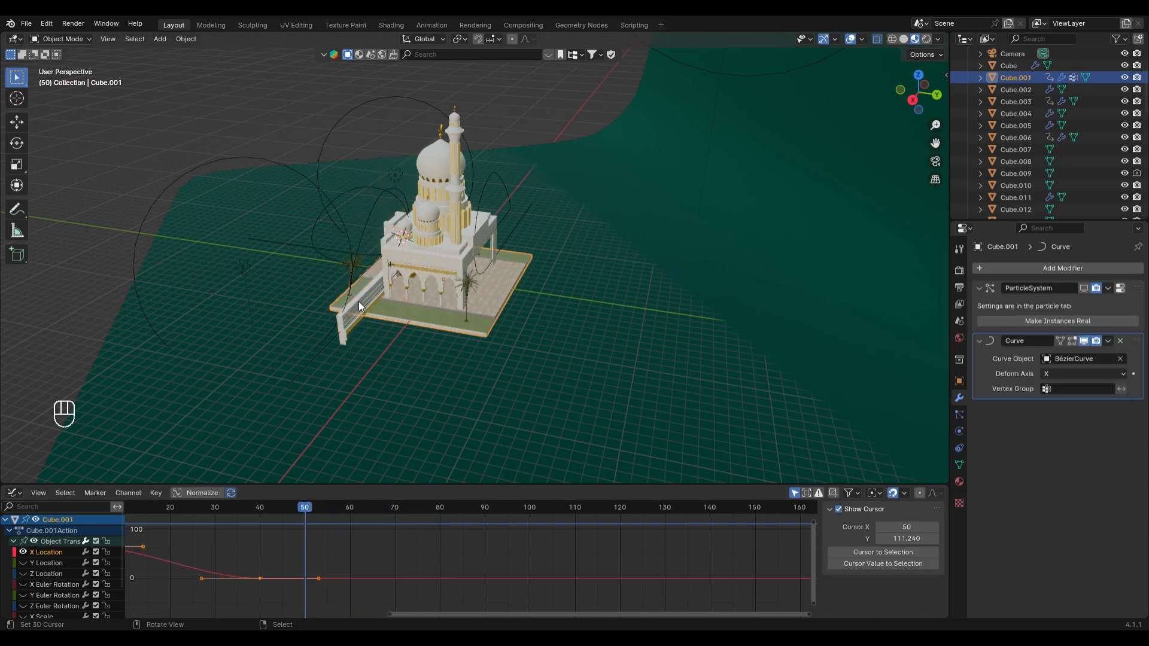
middle_drag(358, 302, 418, 272)
middle_drag(410, 263, 389, 290)
click(387, 294)
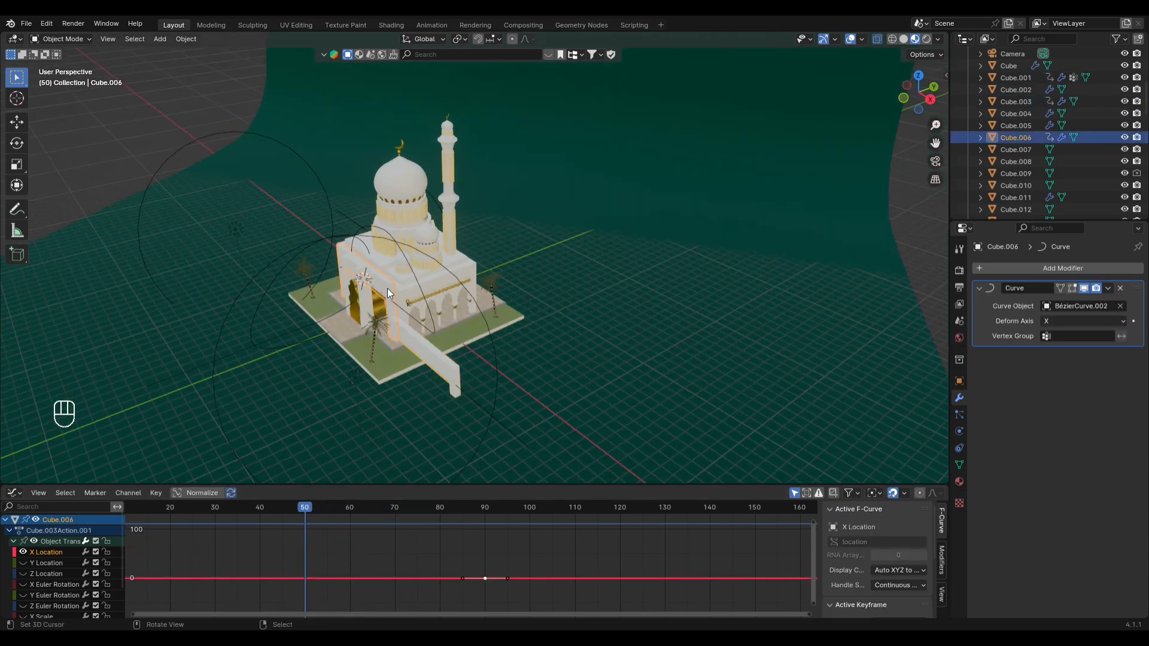
drag(441, 539, 541, 589)
key(shift+d)
click(368, 599)
middle_drag(510, 282, 424, 304)
drag(309, 510, 486, 511)
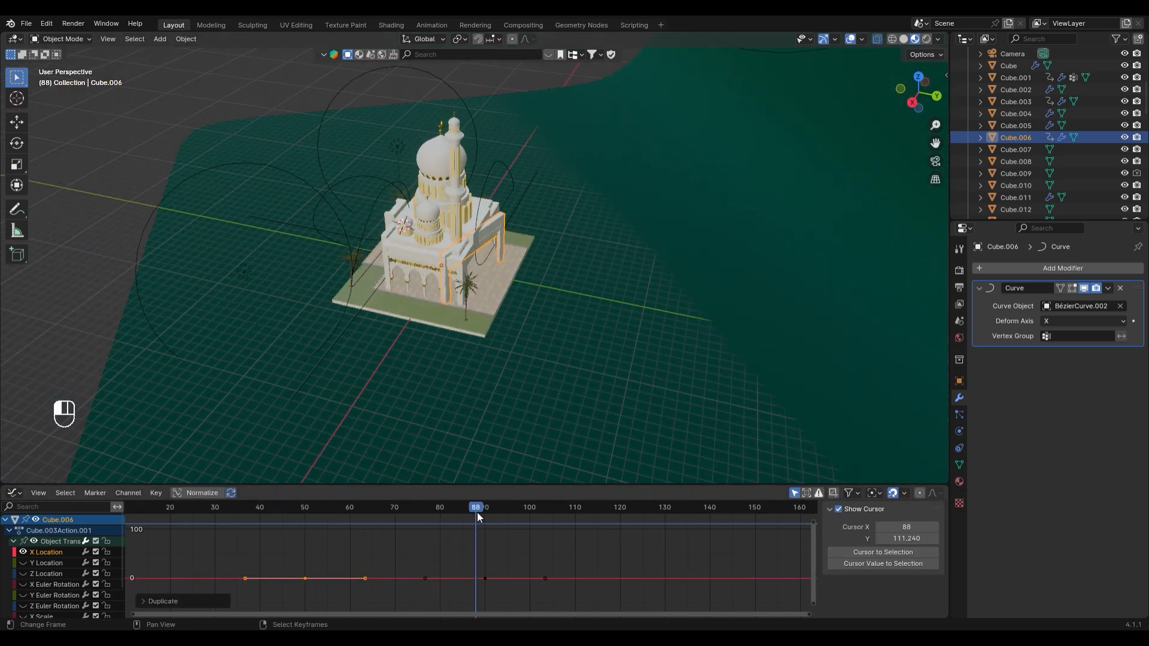
Undo the duplicated keyframe and redo the changes needed to restore the rear wall's keyframe at frame 90
key(ctrl+z)
key(ctrl+z)
key(ctrl+z)
key(ctrl+z)
key(ctrl+z)
key(ctrl+z)
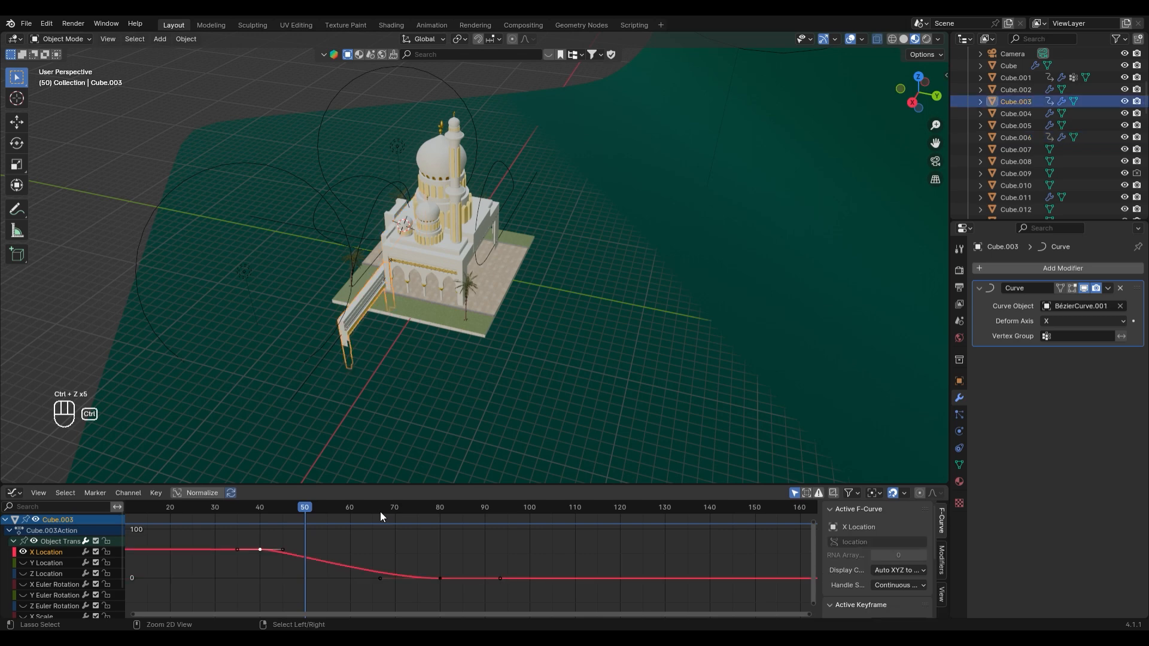
key(ctrl+shift+z)
key(ctrl+shift+z)
key(ctrl+shift+z)
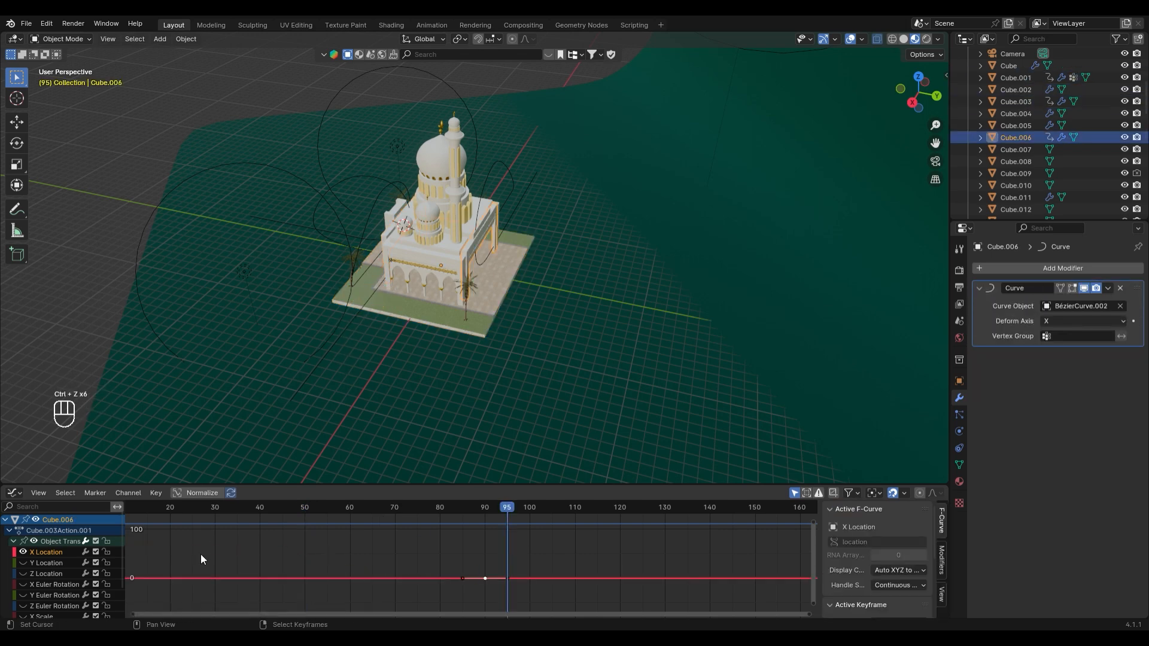
Show all of the rear wall's transform channels, delete the keyframes before frame 95 and select the remaining ones
click(34, 541)
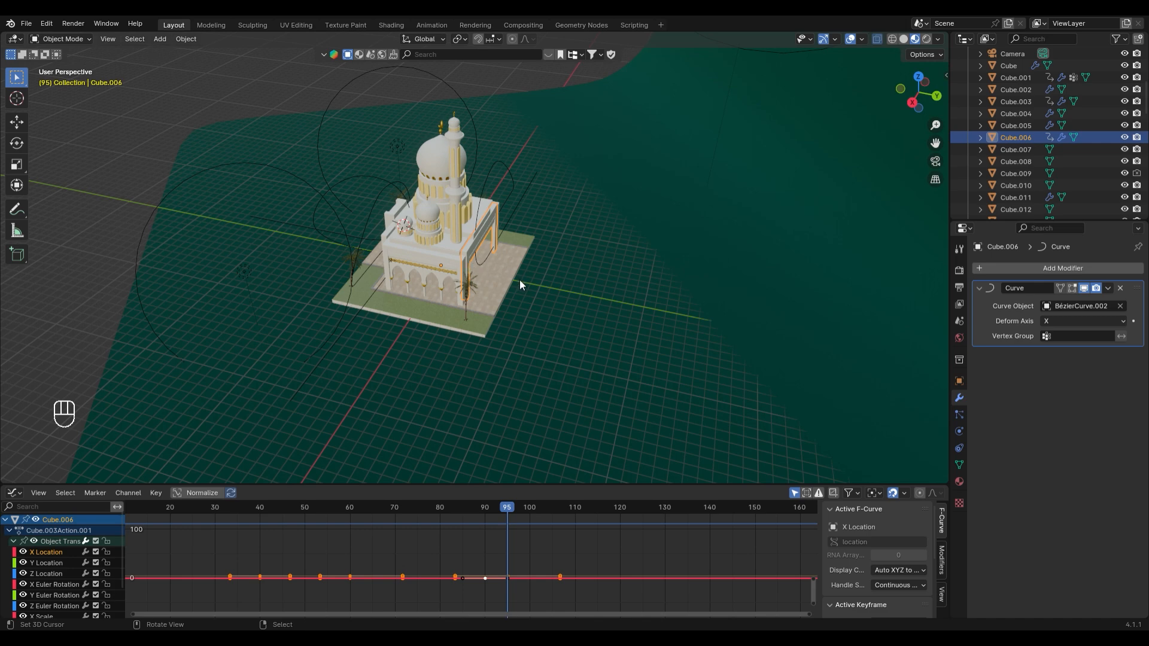
drag(217, 532, 502, 598)
key(Delete)
key(a)
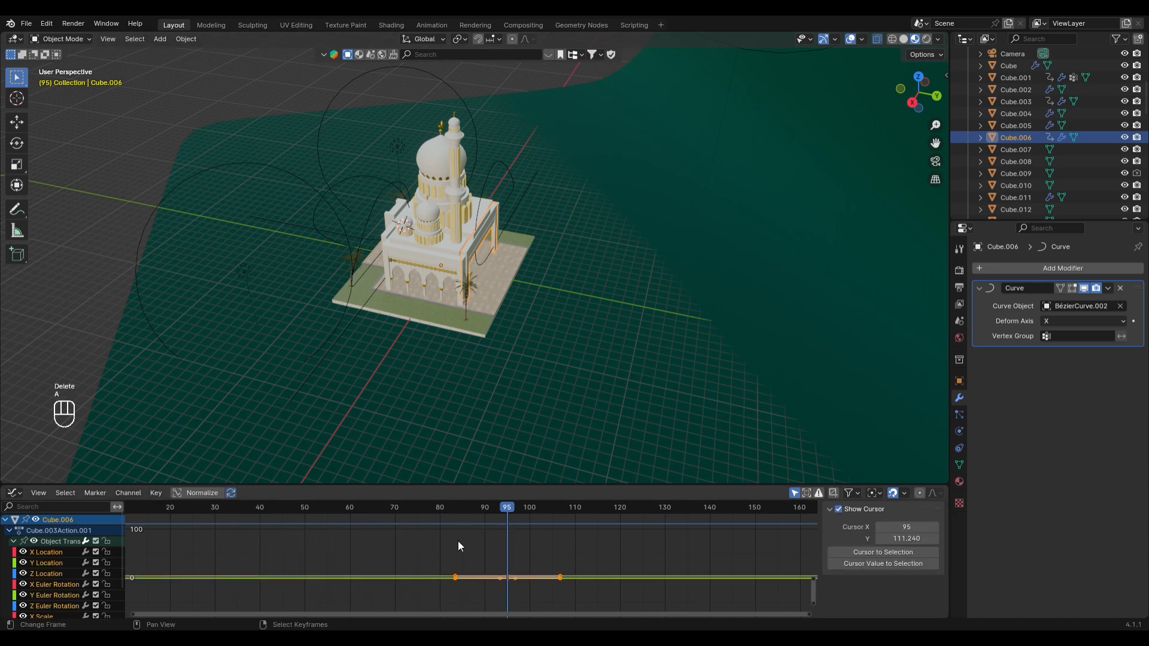
Replace the rear wall's remaining keyframes with its assembled position at frame 95 and a position moved far along X at frame 50
key(Delete)
key(i)
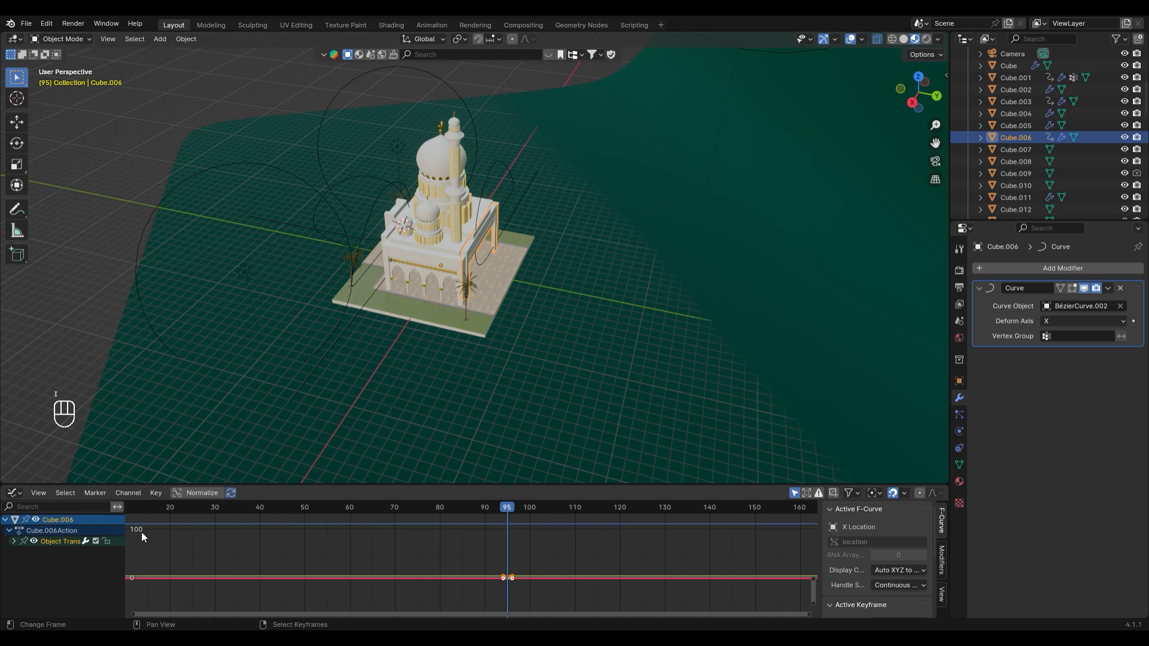
drag(397, 518, 316, 529)
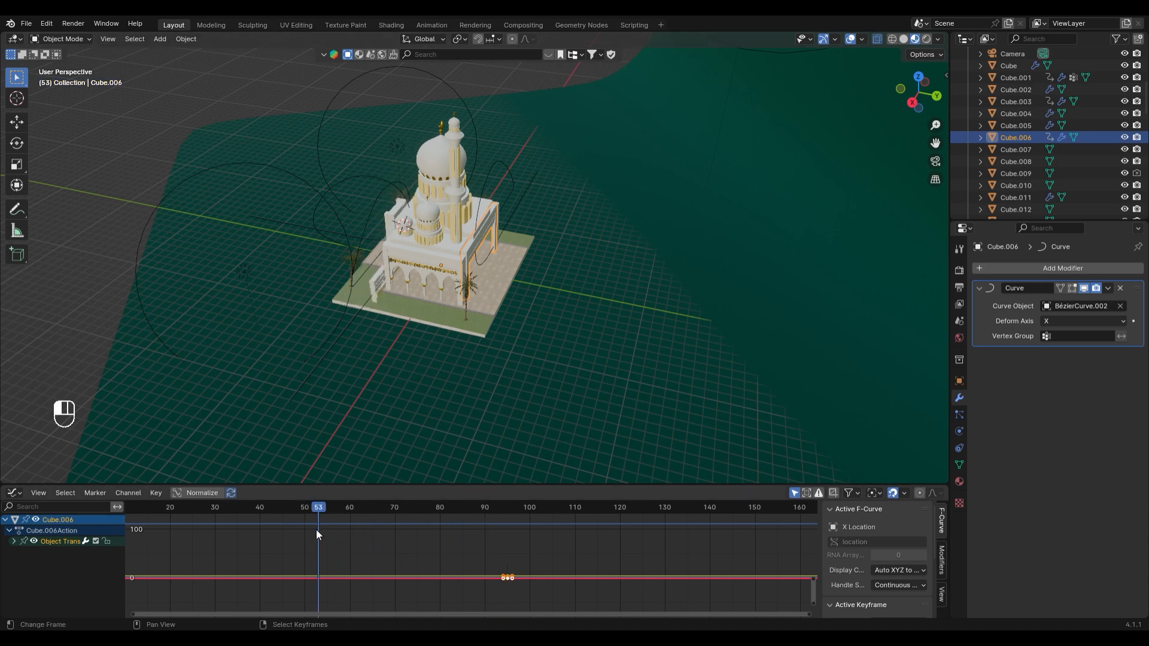
key(g)
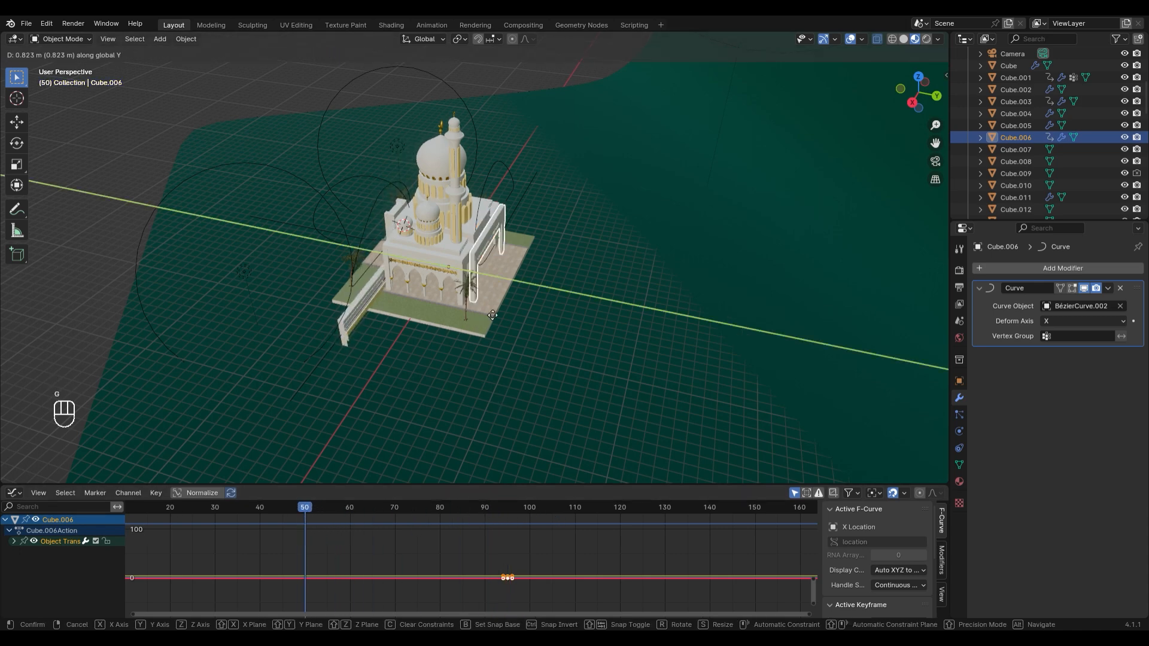
key(x)
click(646, 149)
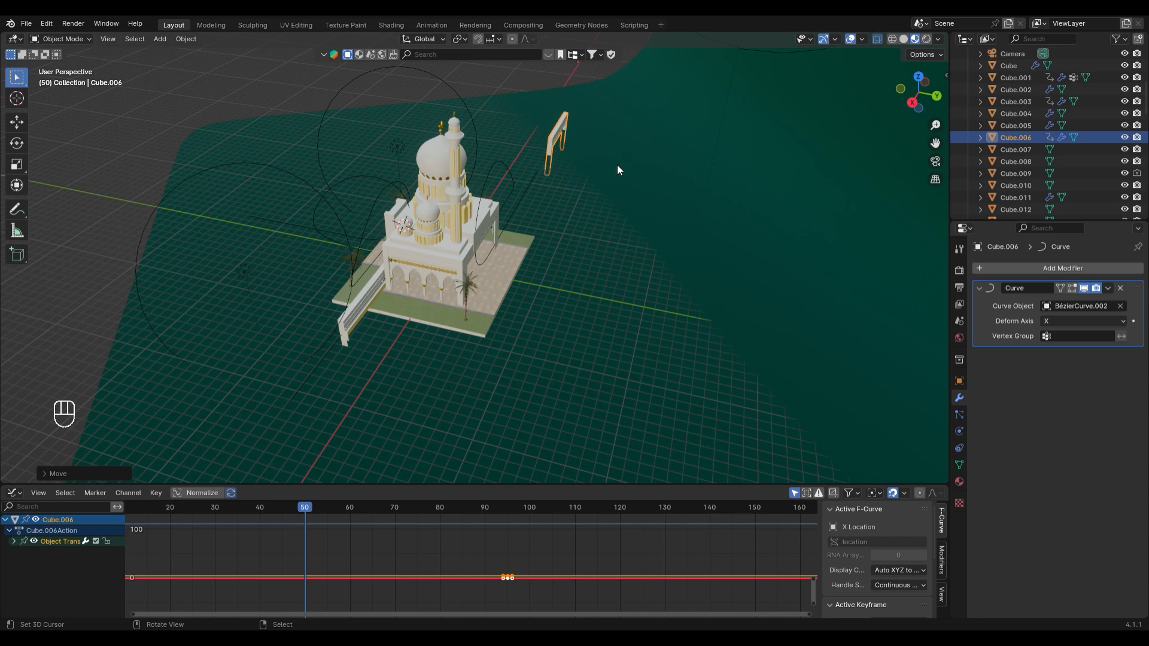
key(i)
Scrub through the rear wall's motion and isolate its X Location curve
drag(293, 505, 519, 500)
middle_drag(384, 569, 388, 535)
scroll(388, 535, up, 1)
click(472, 578)
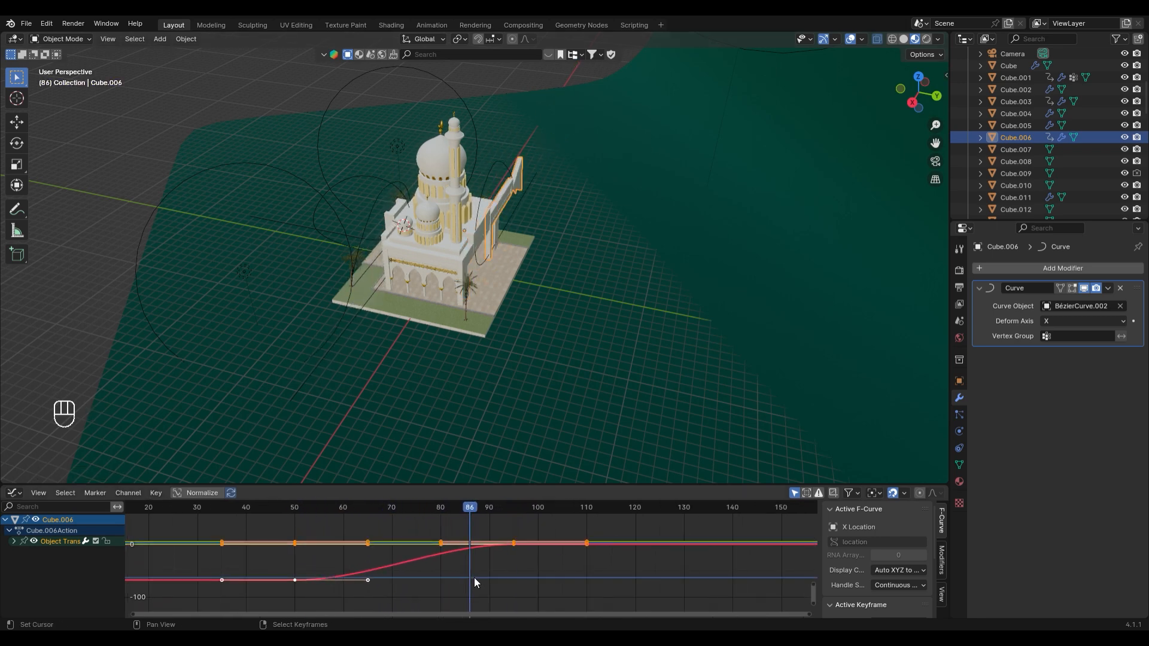
click(14, 541)
click(45, 552)
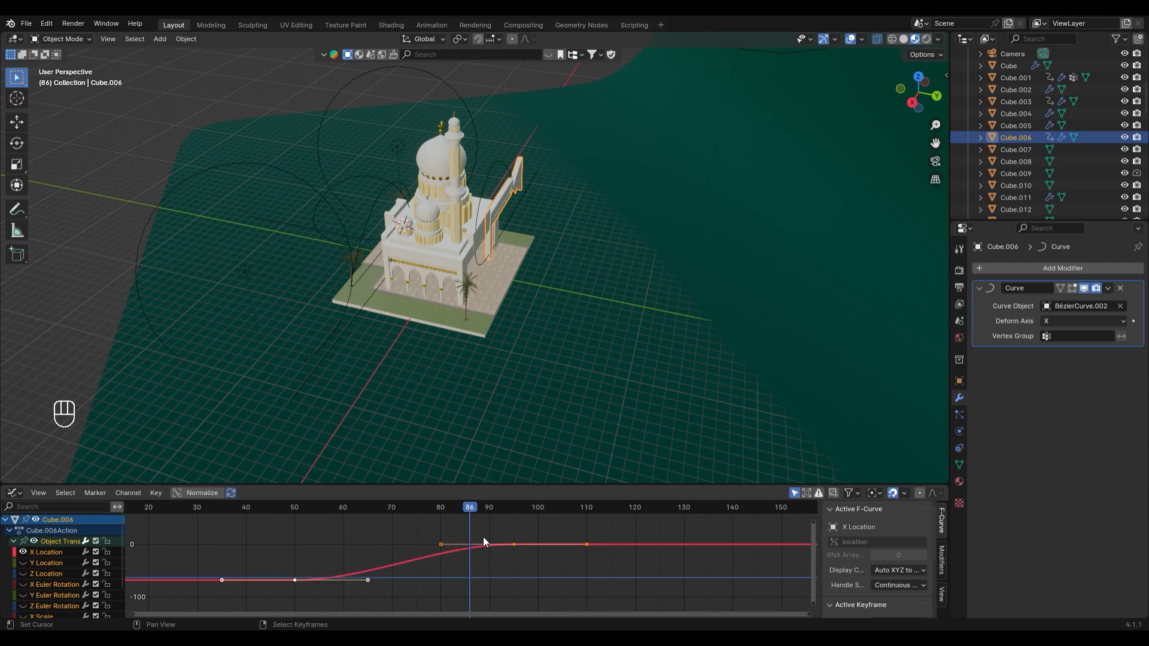
Shorten the handles of the rear wall's X Location keyframe at frame 50 and play back the motion
click(514, 545)
scroll(506, 201, up, 4)
shift+middle_drag(506, 201, 475, 271)
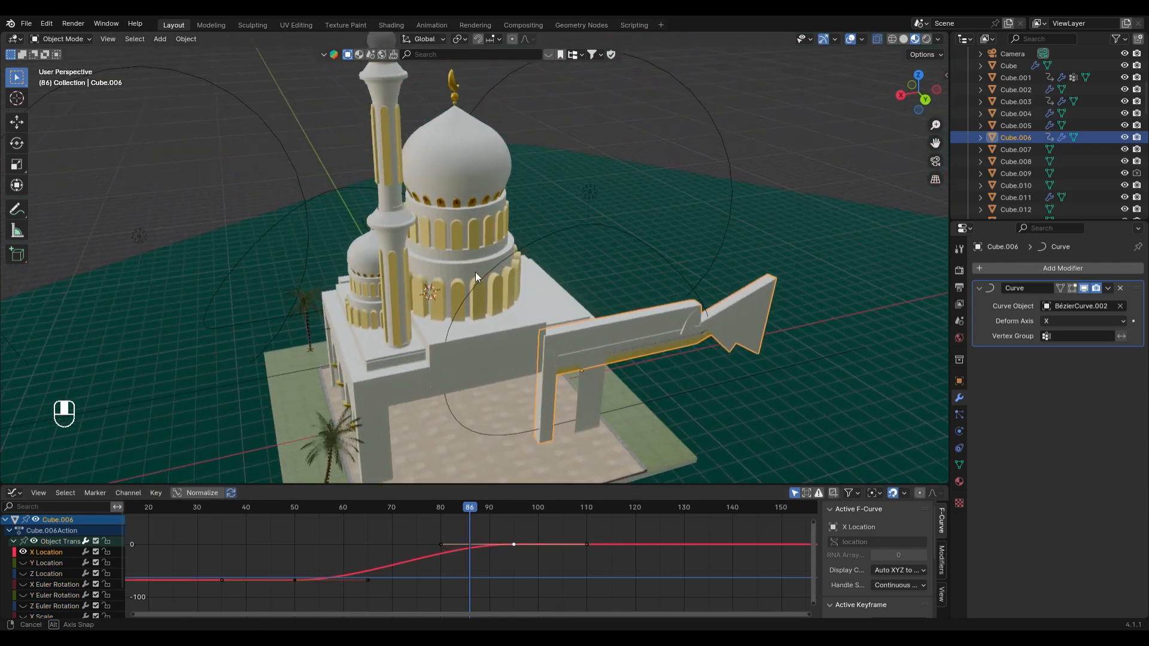
shift+middle_drag(595, 281, 590, 307)
drag(482, 506, 513, 538)
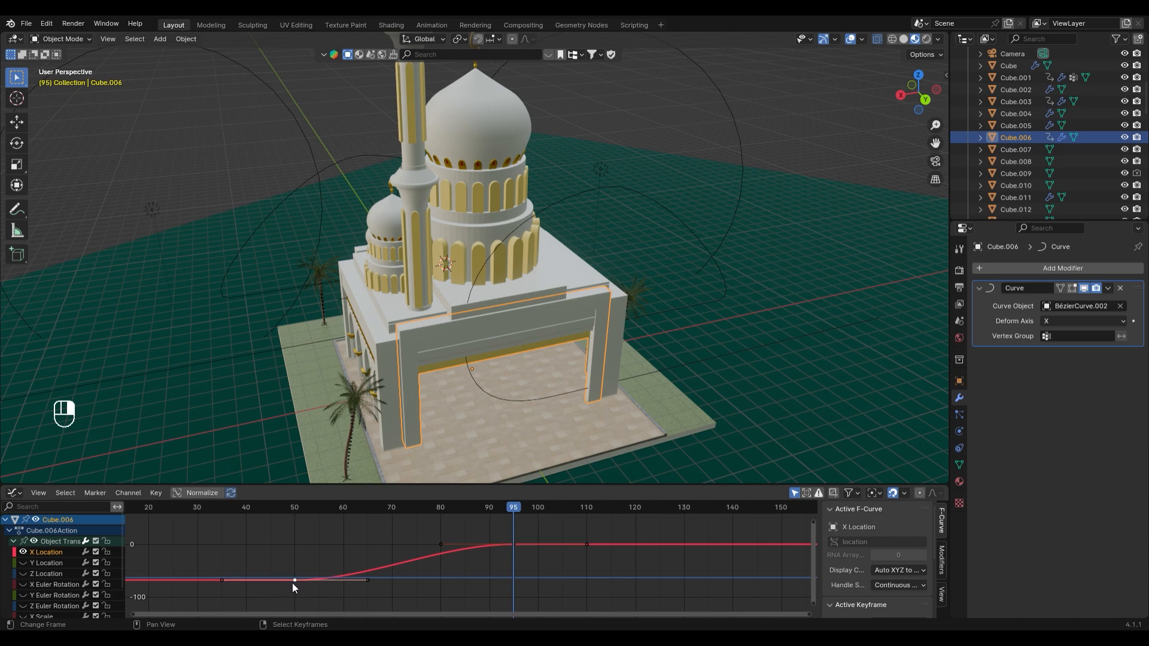
key(s)
click(278, 505)
key(space)
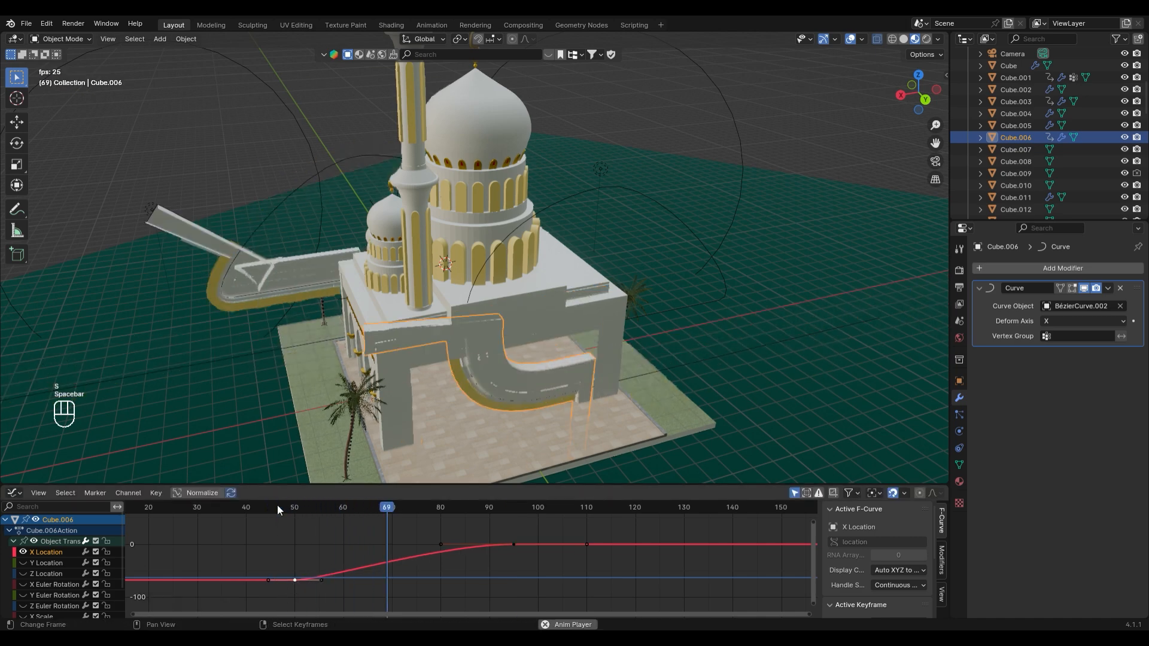
key(space)
Move the rear wall's final X Location keyframe to frame 90 and play back the result
drag(281, 508, 435, 532)
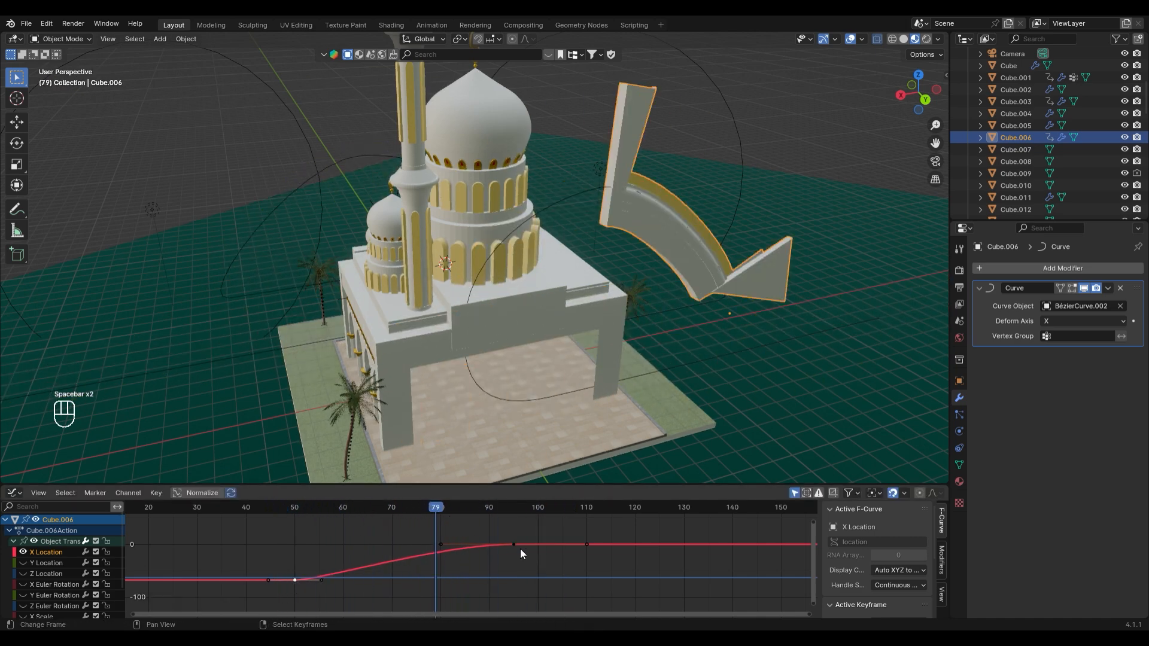
click(520, 548)
key(g)
click(464, 537)
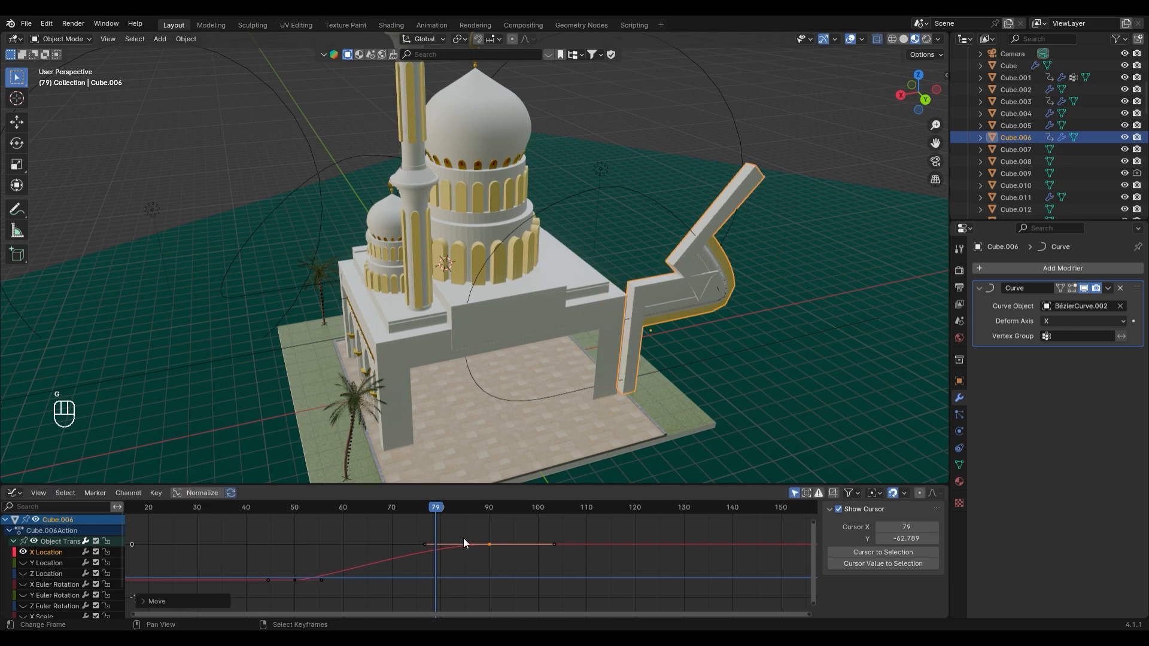
key(space)
key(space)
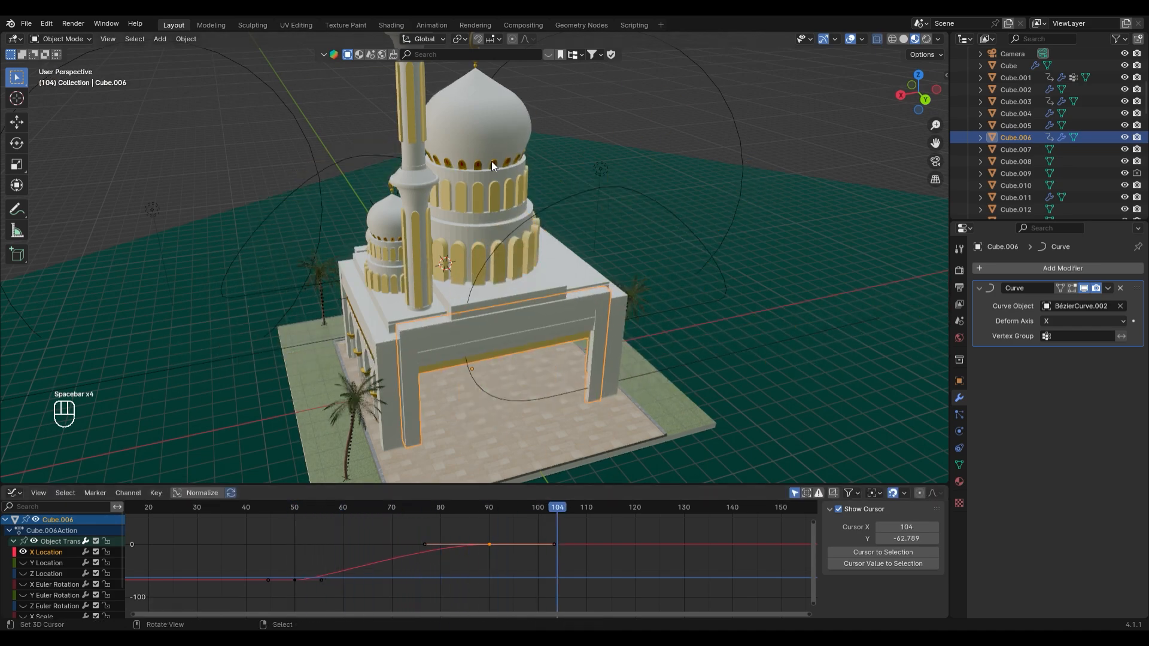
Play the assembly animation through the camera view from about frame 18
key(KP_0)
key(space)
key(space)
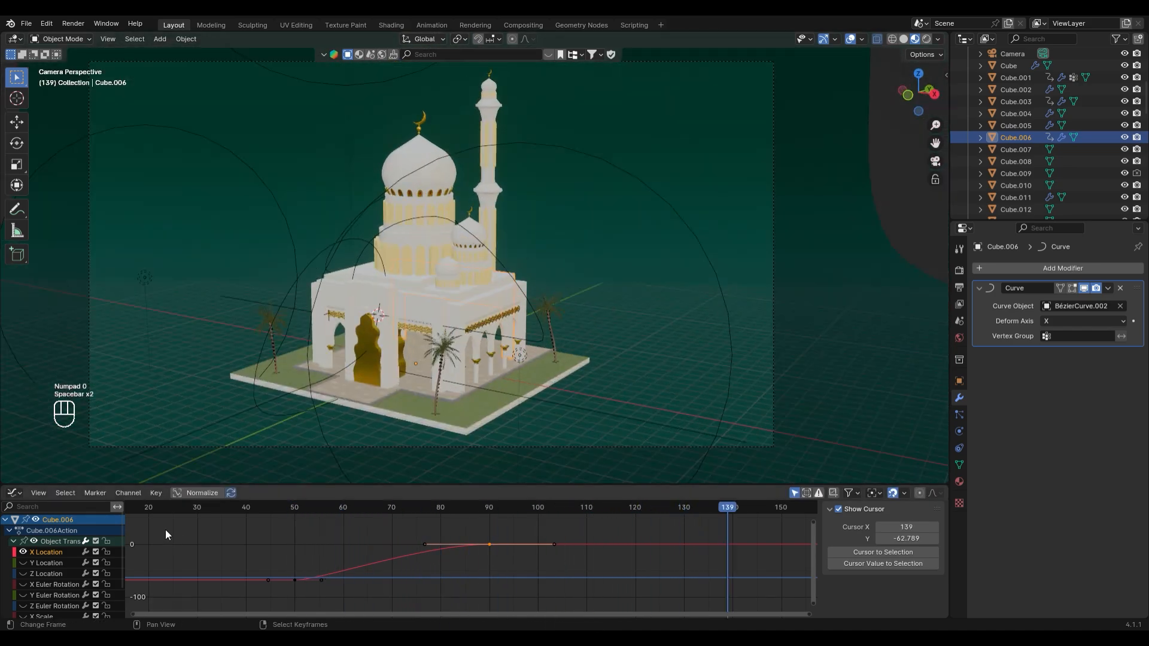
key(space)
click(138, 508)
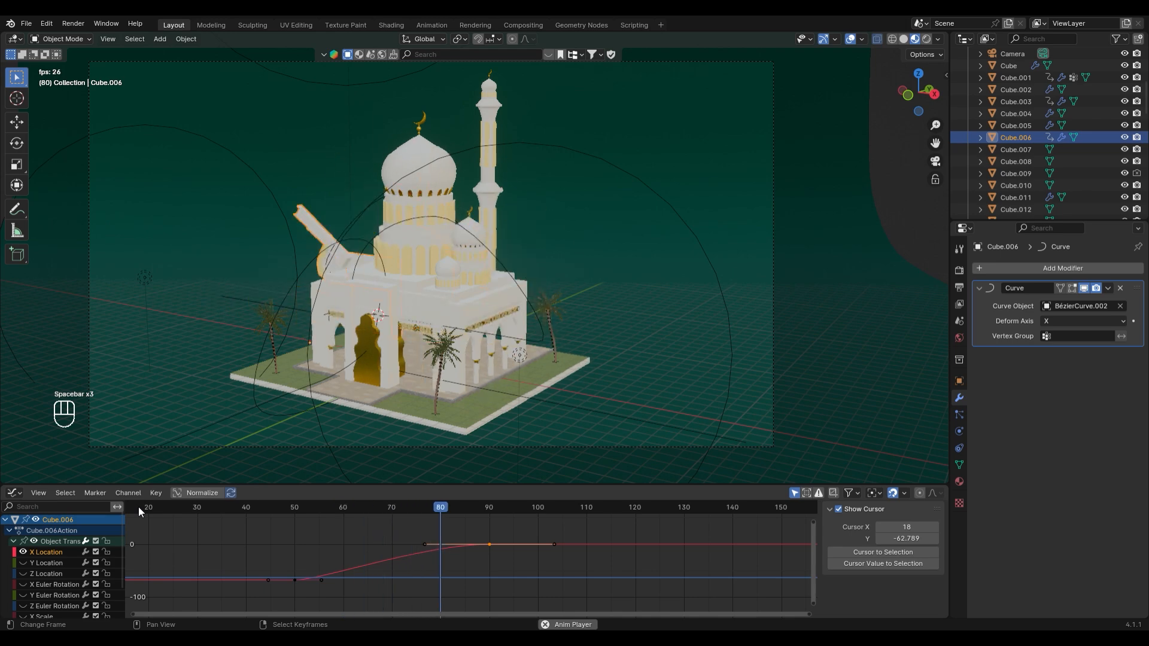
key(Escape)
Select the front wall and examine its Kuning material's surface, Blend Mode and Shadow Mode settings
click(775, 445)
click(956, 482)
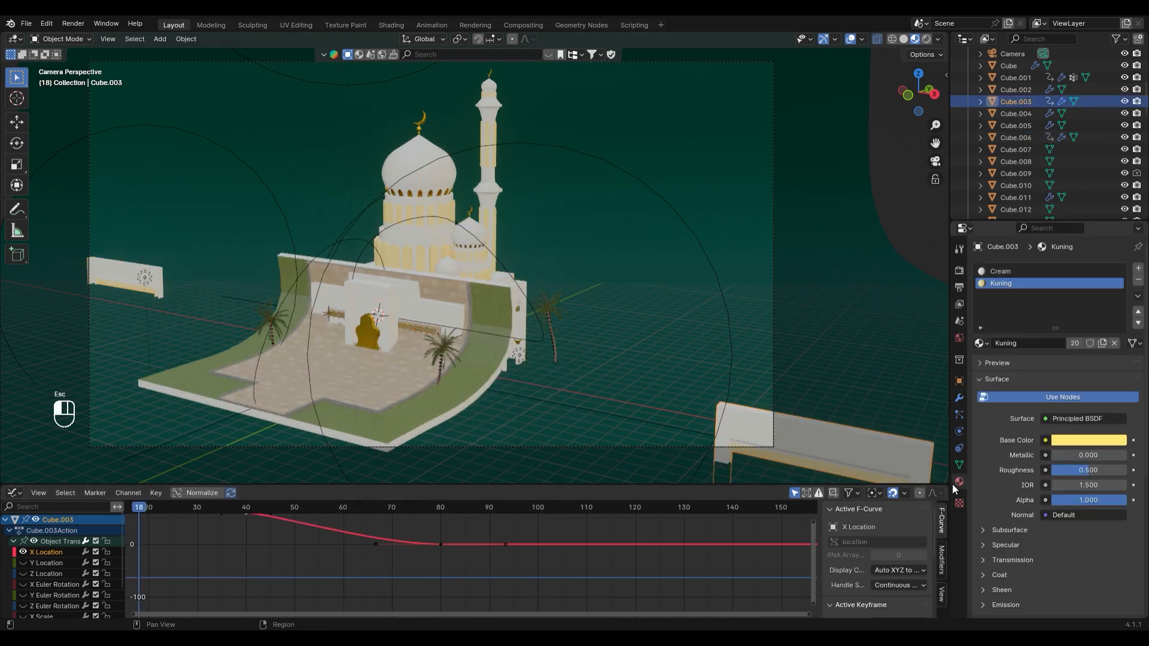
scroll(1003, 502, down, 7)
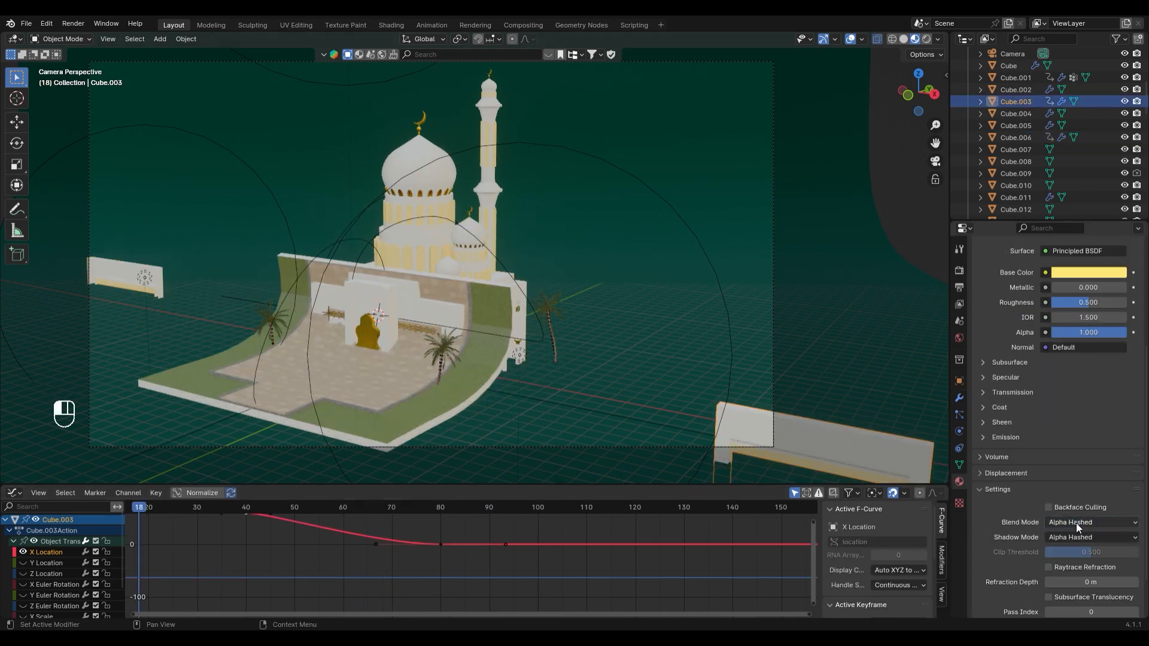
scroll(1076, 523, up, 5)
drag(1094, 452, 1127, 452)
scroll(994, 495, down, 6)
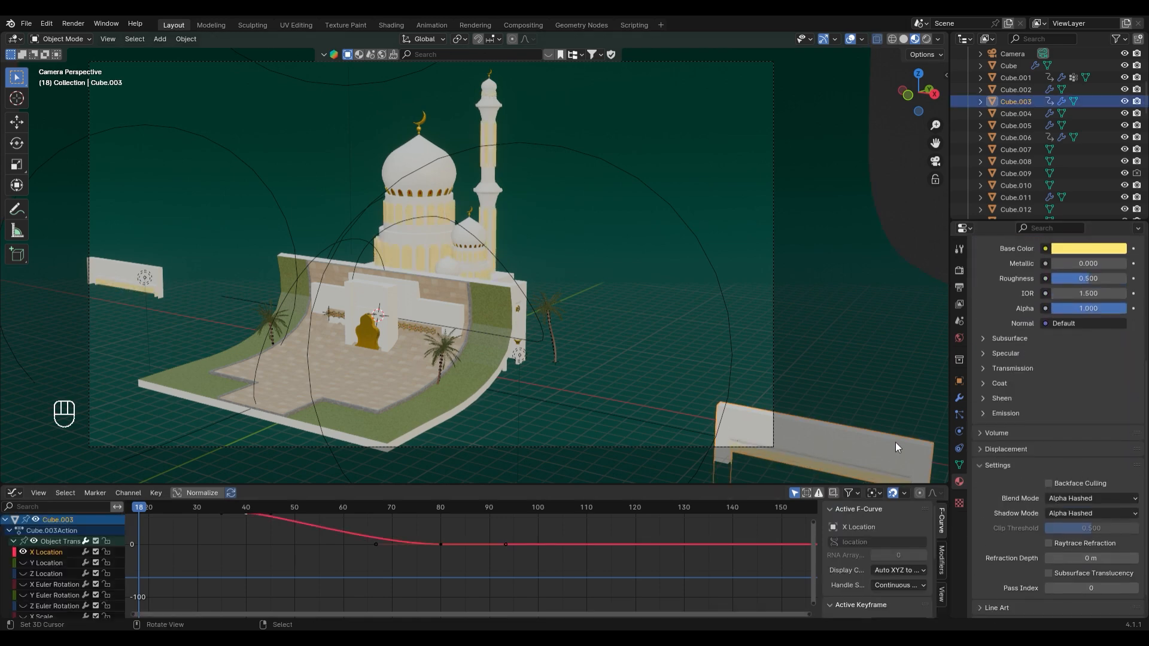
scroll(307, 558, down, 2)
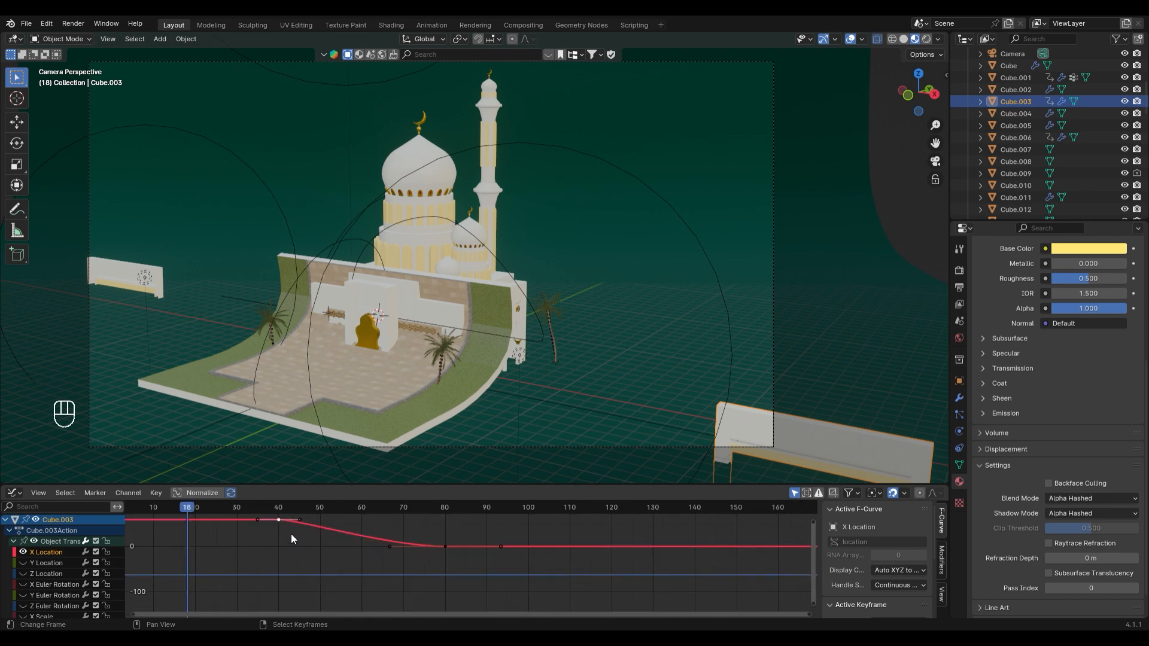
Keyframe the front wall's transforms at frame 60 and return to frame 40
click(285, 509)
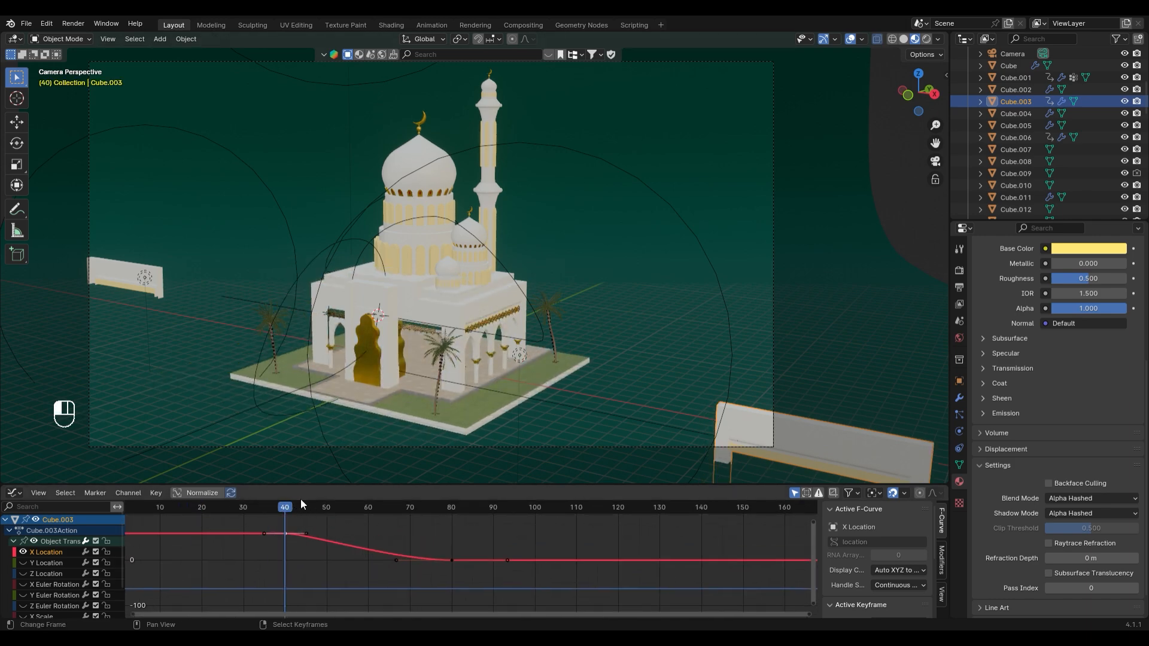
drag(301, 504, 369, 508)
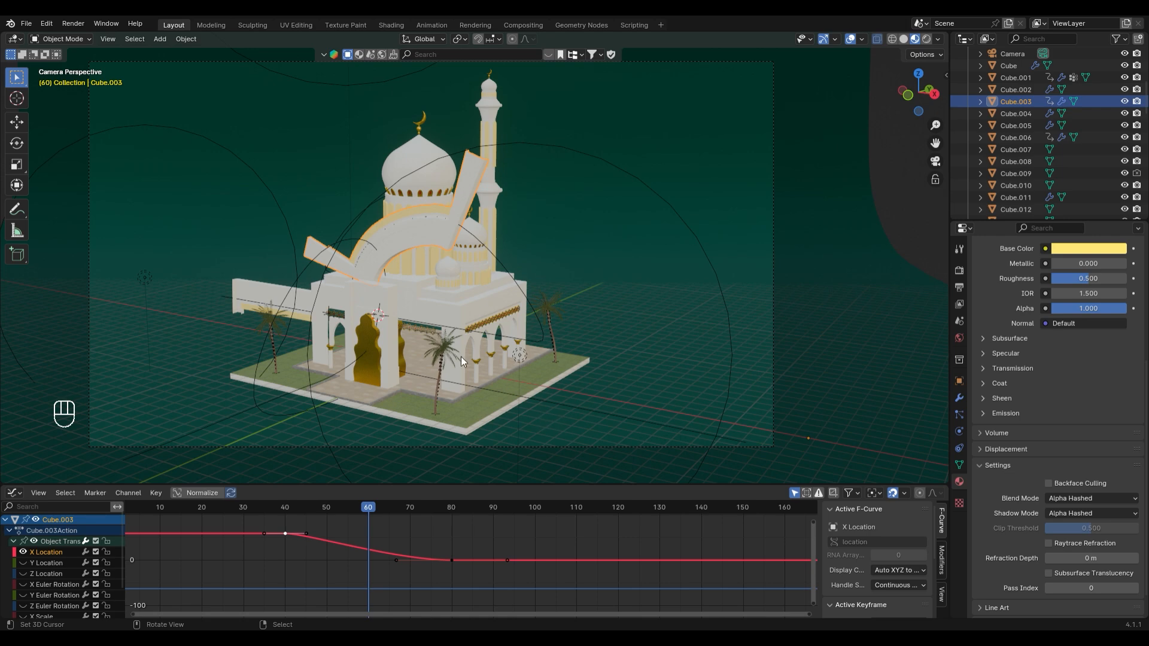
click(285, 508)
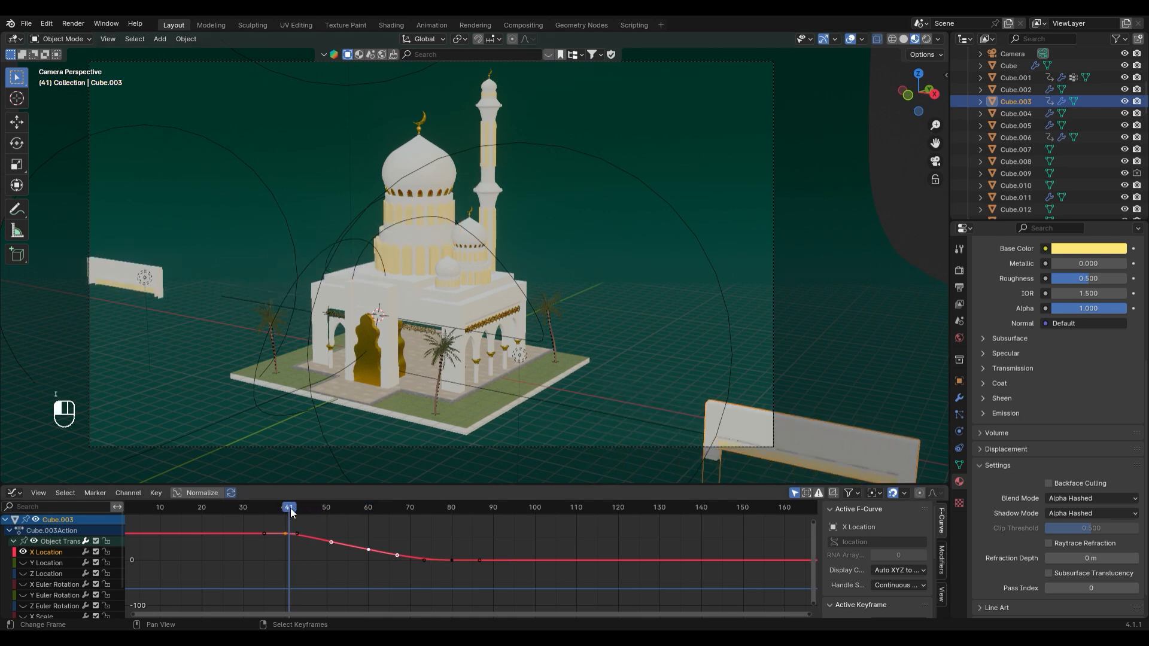
Try resizing the front wall at frame 40, preview the playback, and undo the resize
scroll(874, 447, down, 5)
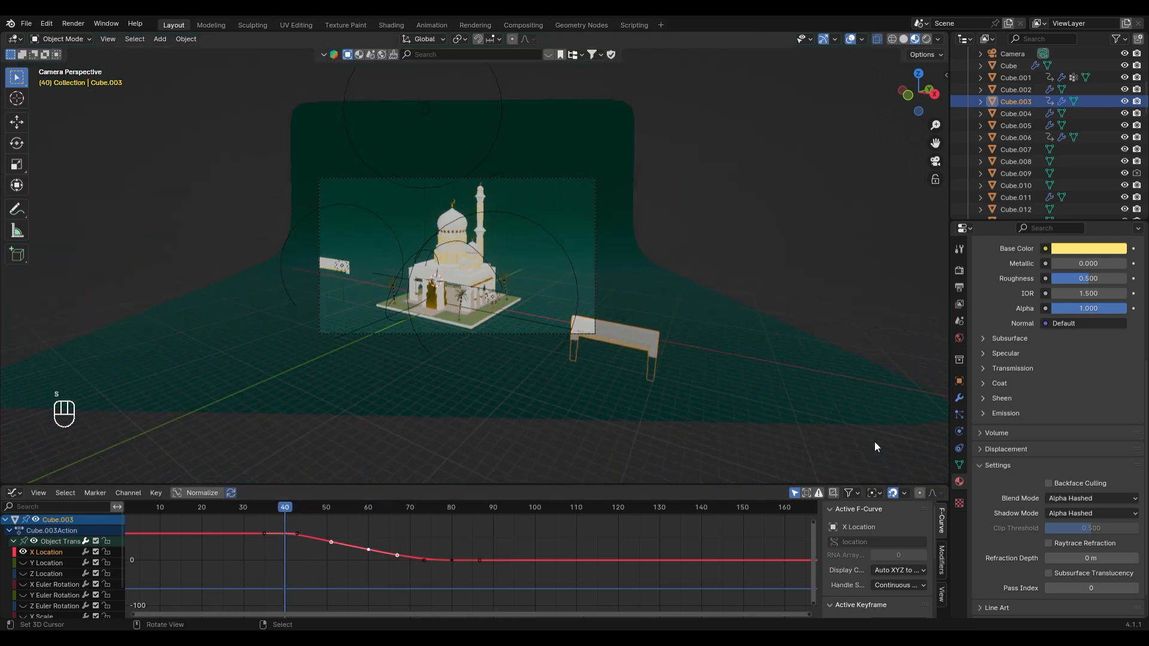
key(s)
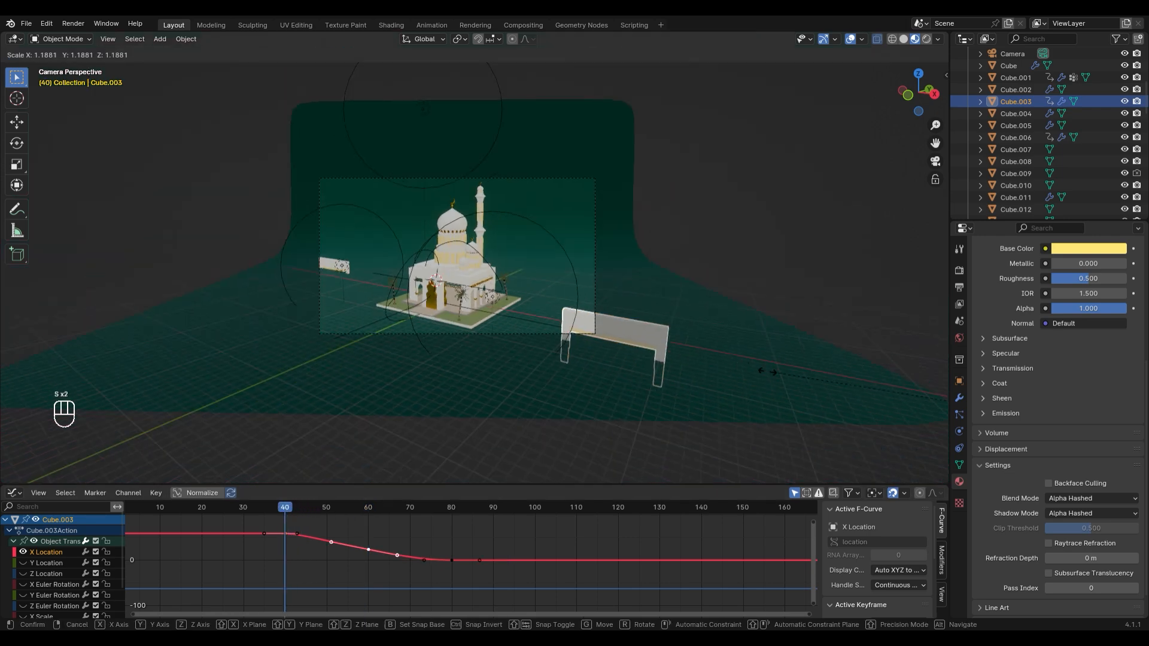
click(42, 401)
scroll(261, 511, up, 4)
key(space)
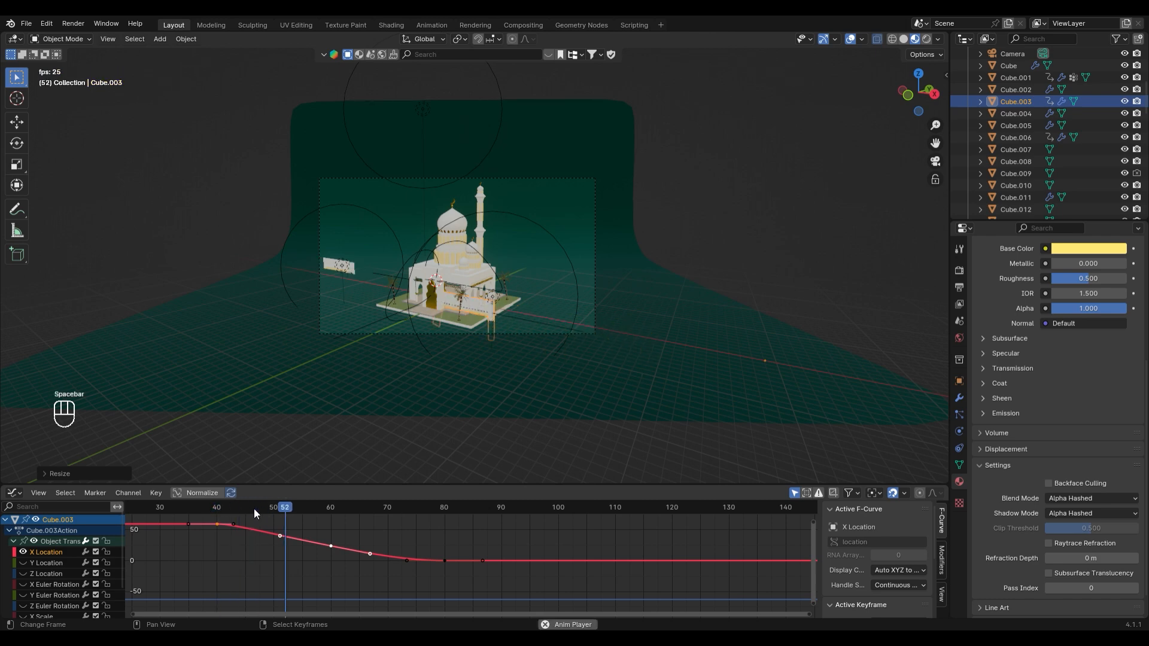
key(space)
drag(211, 515, 185, 515)
key(ctrl+z)
key(ctrl+z)
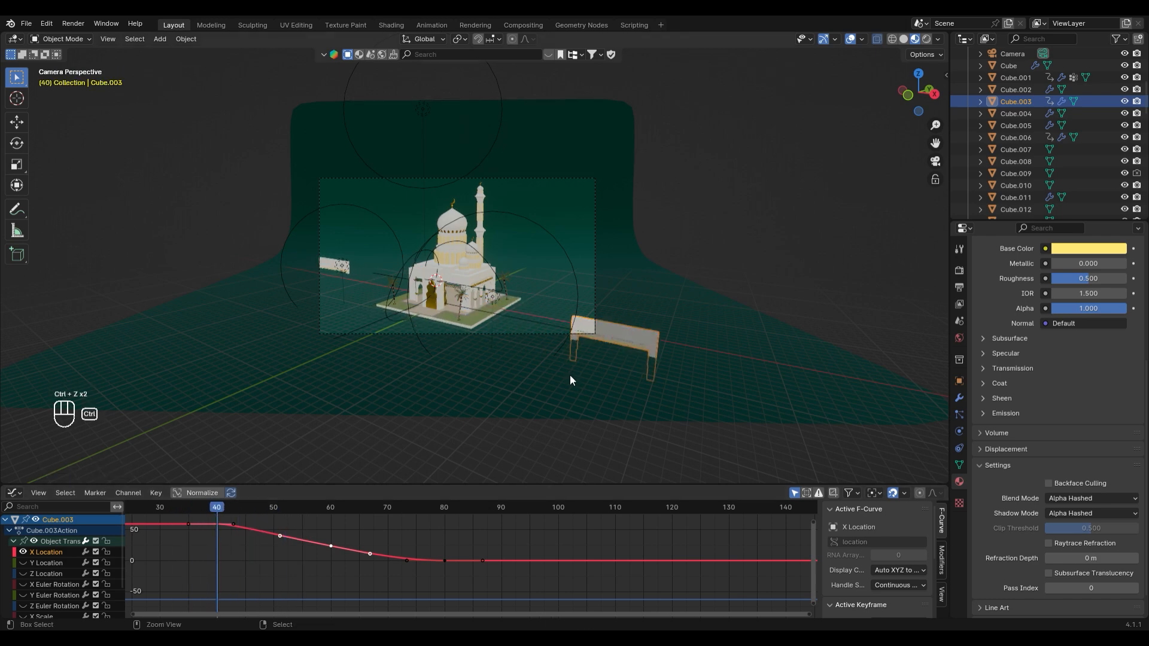
key(s)
right_click(938, 362)
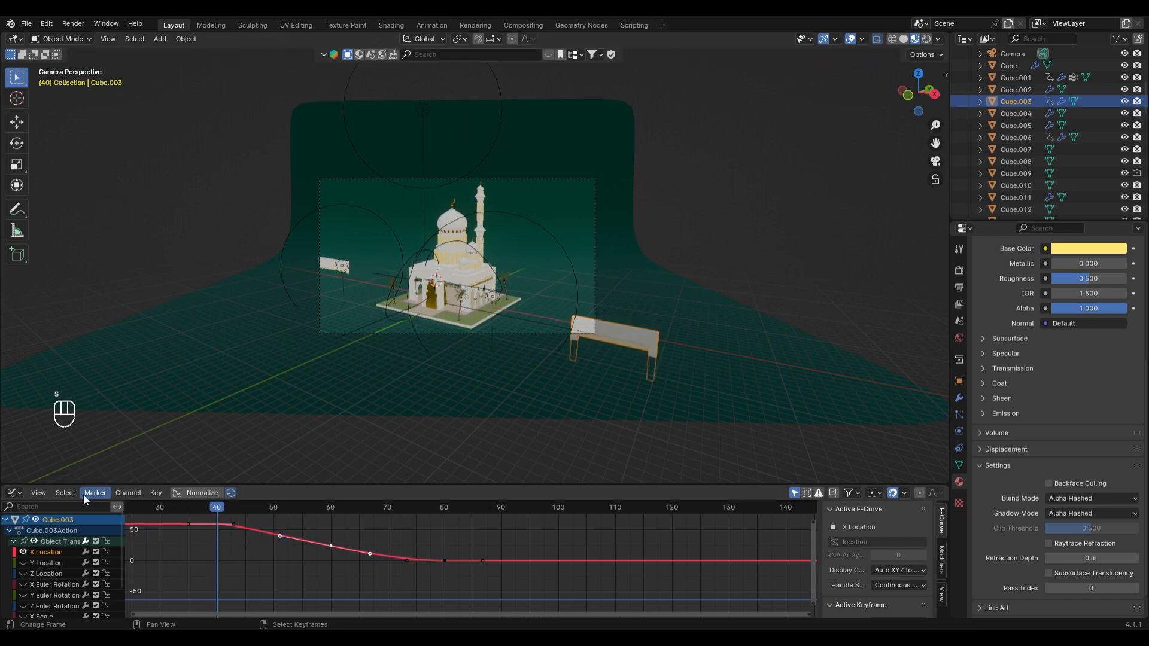
Enable Auto Keying in the Timeline and return to the Graph Editor
click(14, 492)
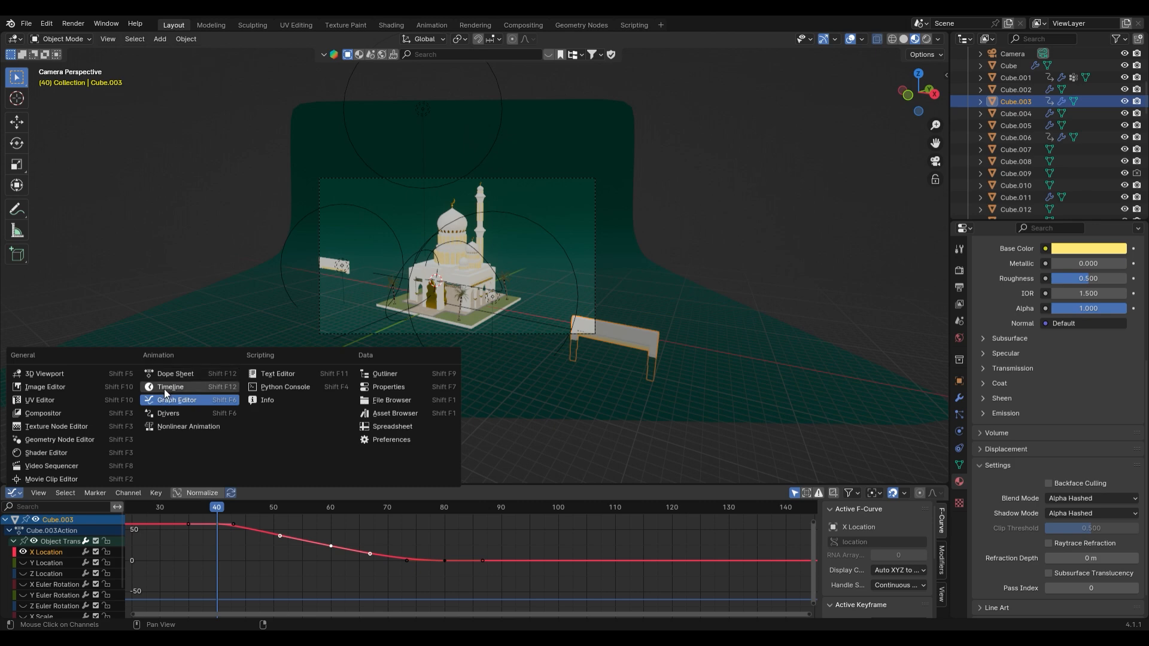
click(165, 387)
click(14, 492)
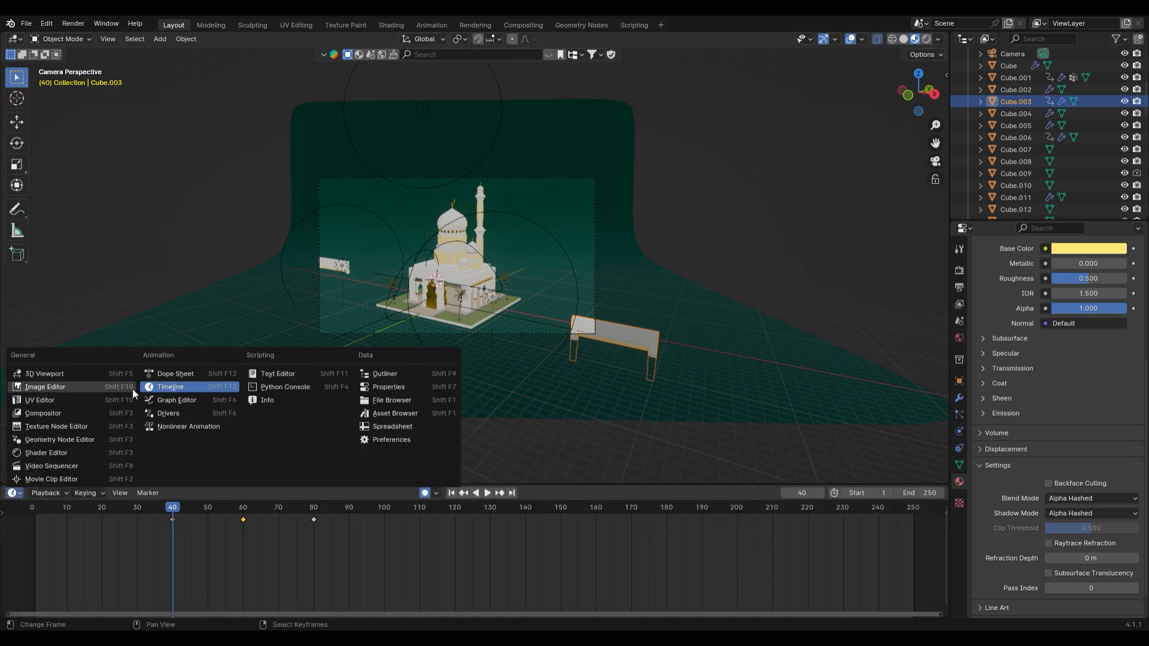
click(167, 401)
Scale the front wall down at frame 40 with Auto Keying and play back the motion
key(s)
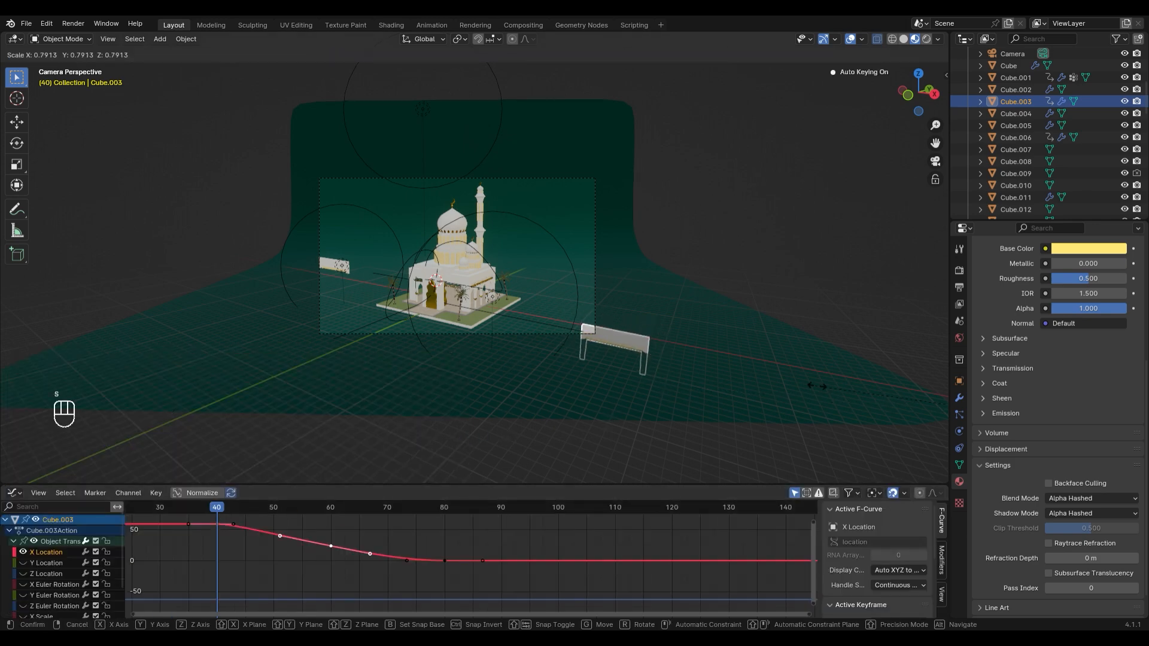
click(210, 504)
key(space)
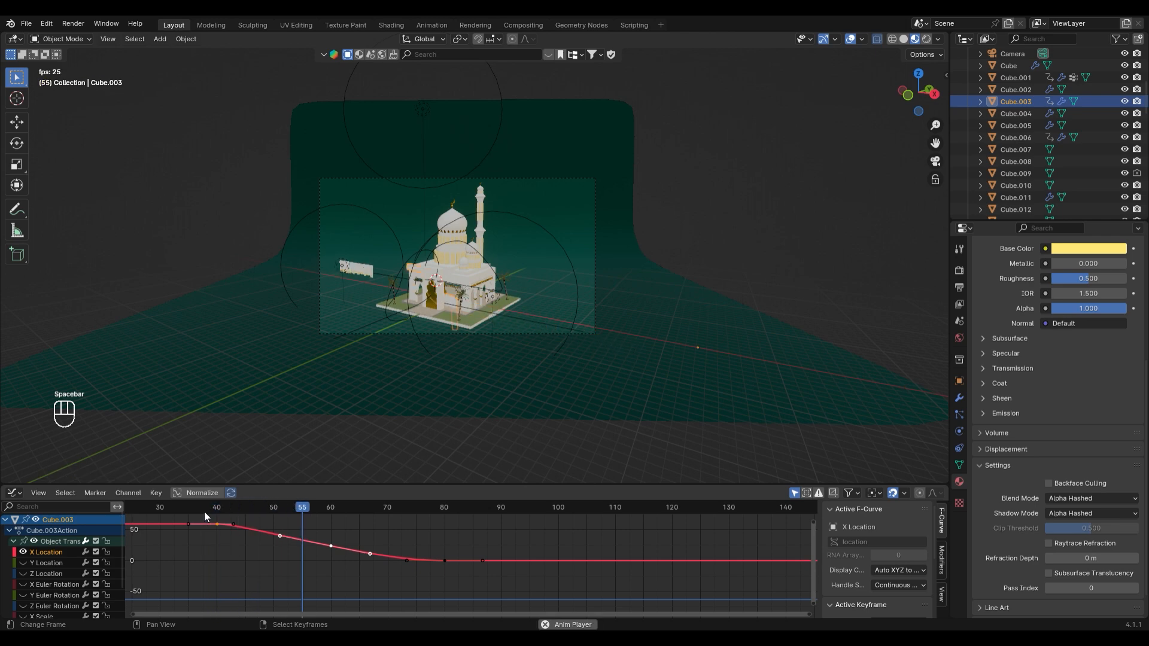
key(space)
scroll(368, 328, up, 4)
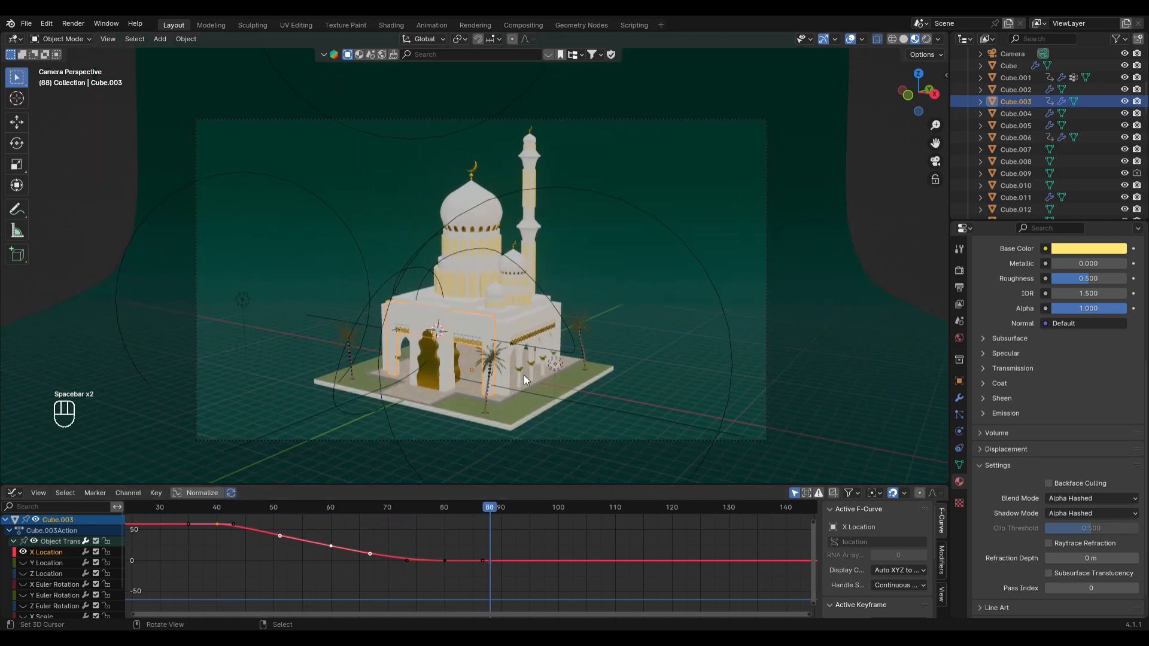
Scale the rear wall down to less than half its size at frame 50 and check the playback
drag(419, 509, 279, 512)
click(217, 296)
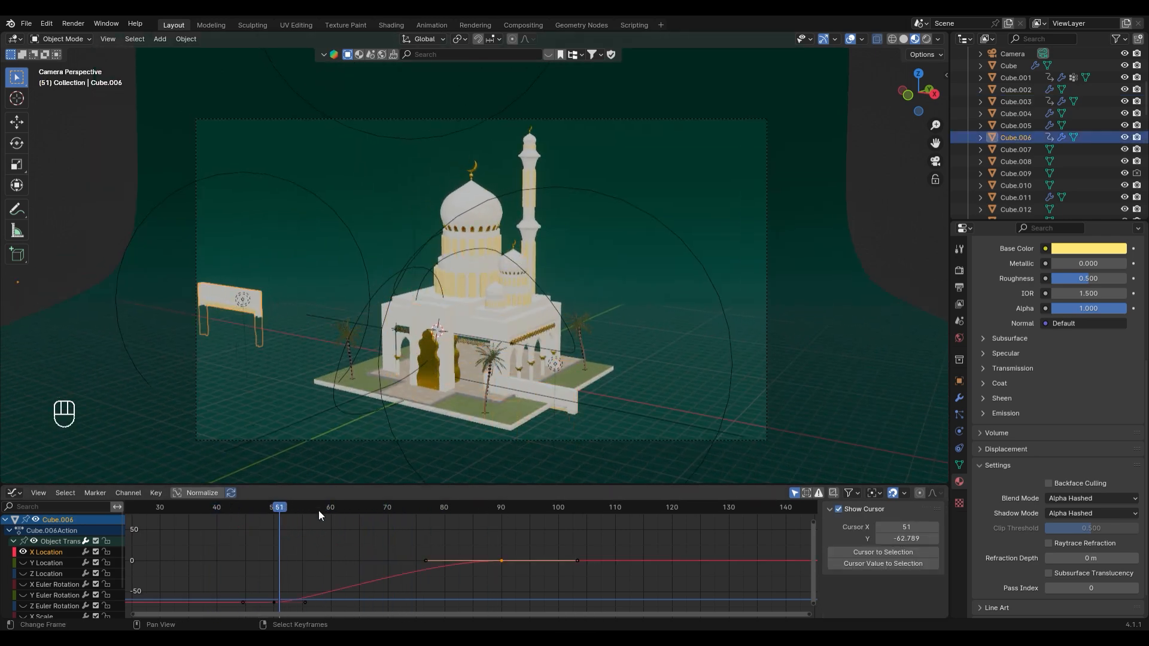
click(274, 508)
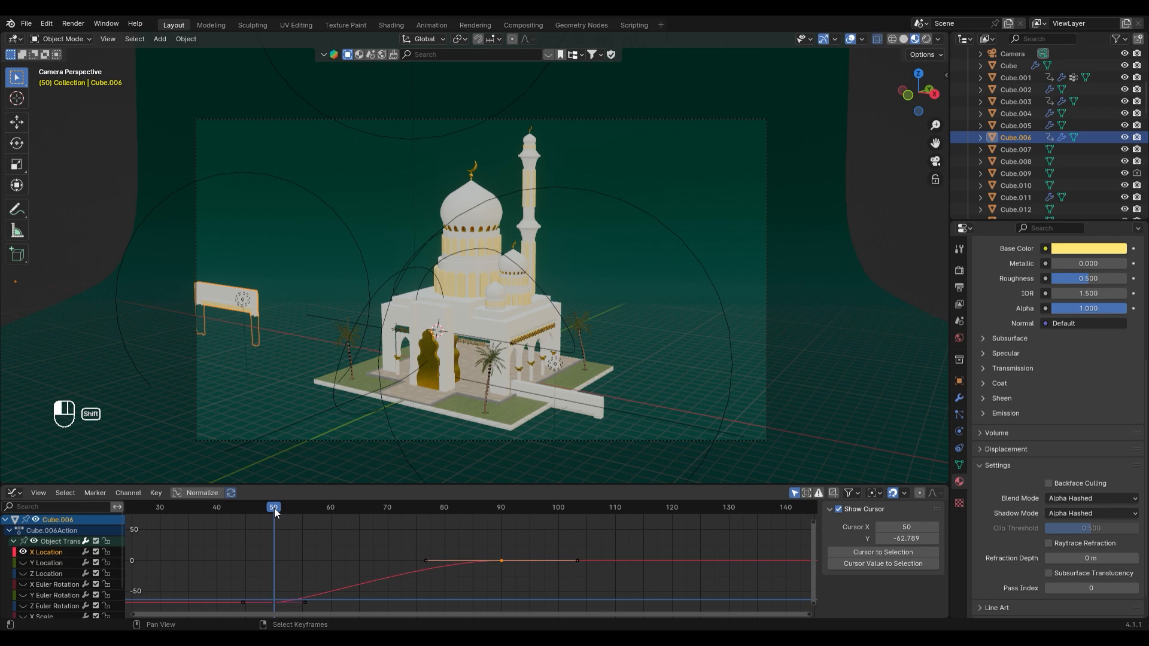
key(s)
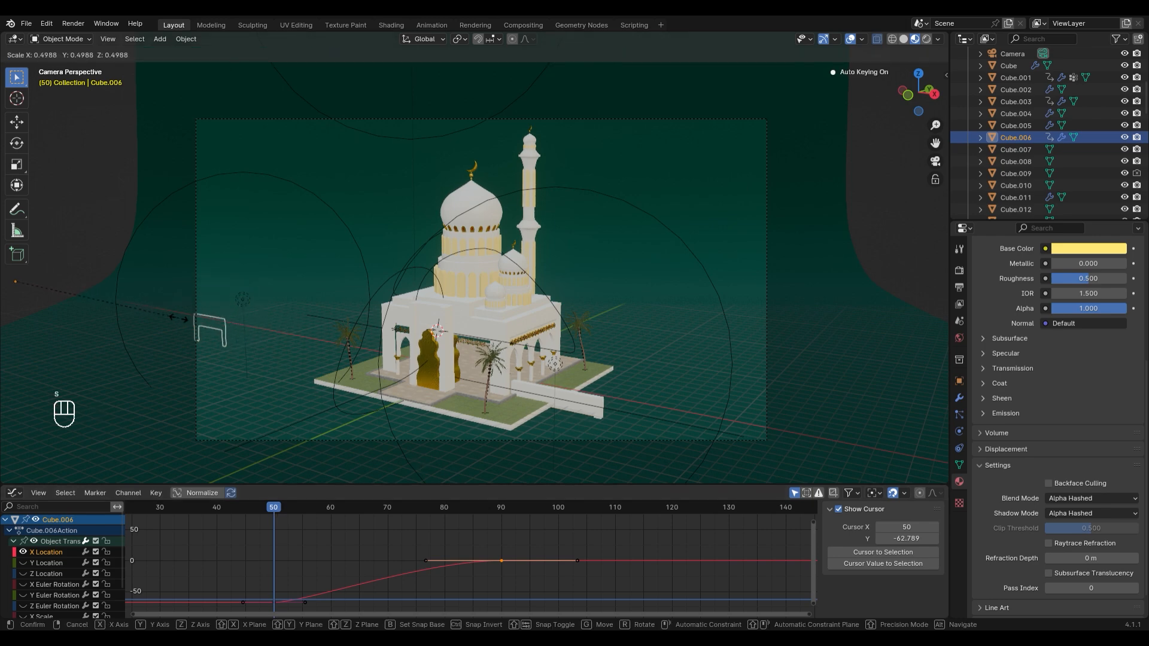
key(space)
key(space)
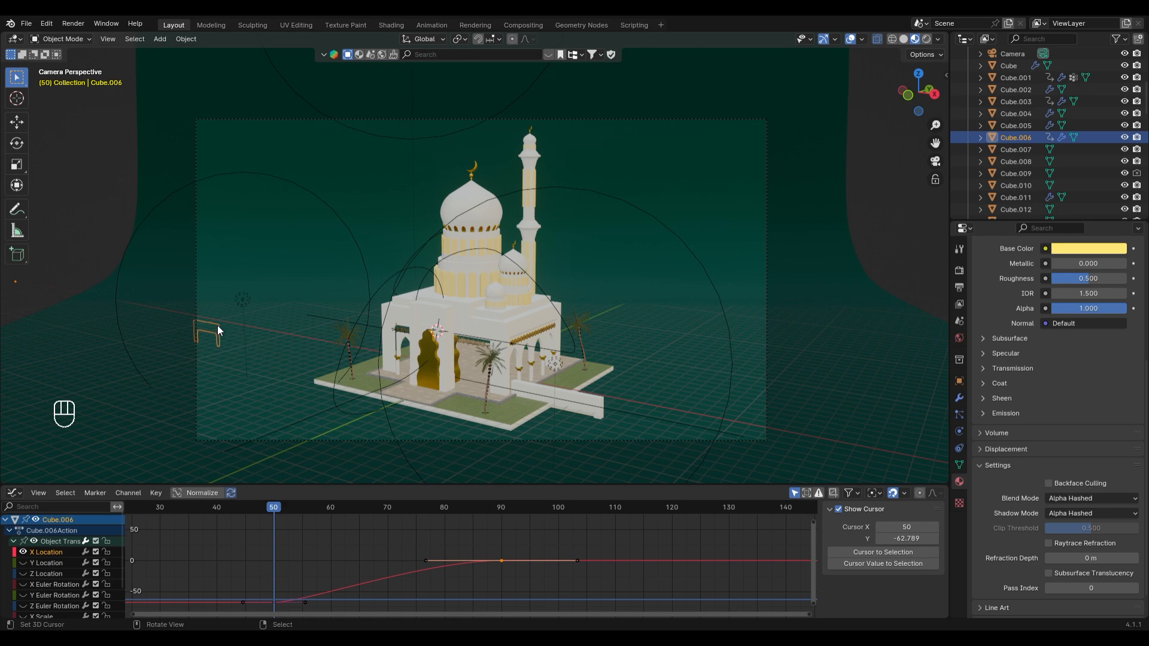
Raise the rear wall along Z at frame 50, scale it down to almost nothing, and check the playback
key(g)
key(z)
click(226, 281)
key(s)
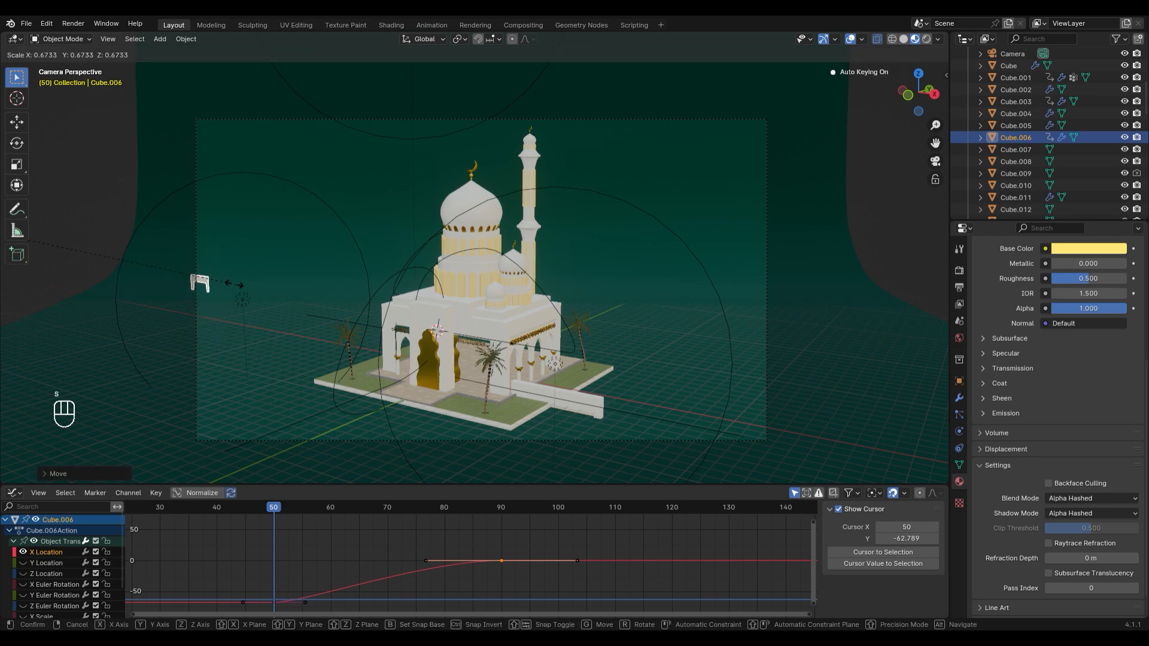
click(37, 284)
key(space)
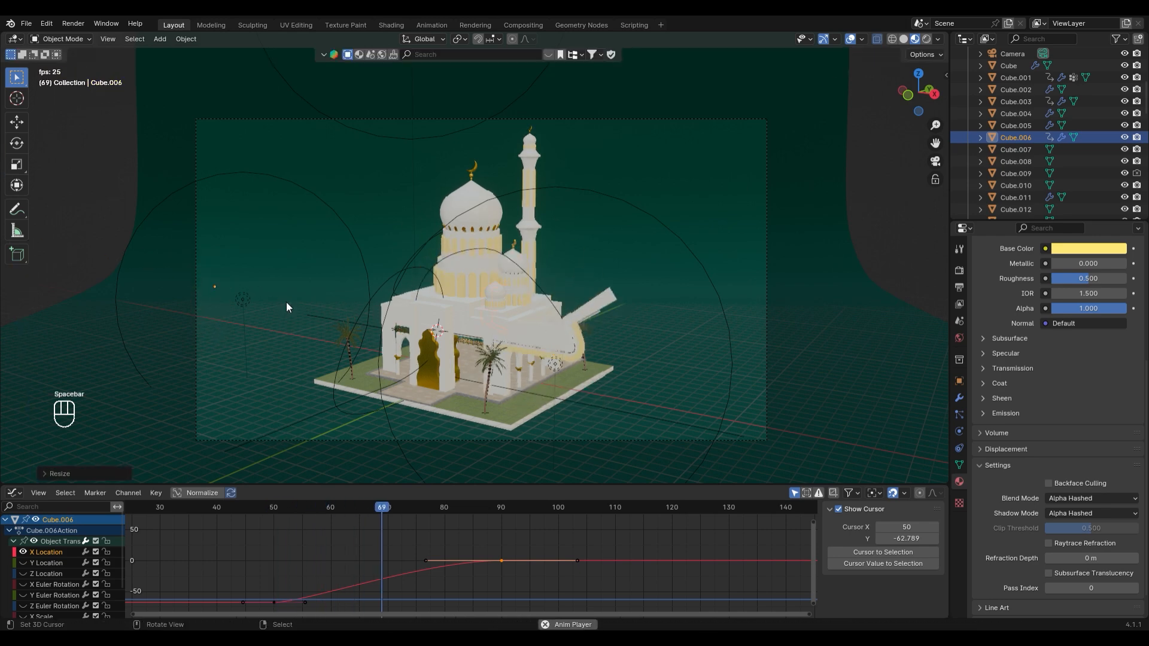
key(space)
Save the project file
scroll(549, 317, up, 4)
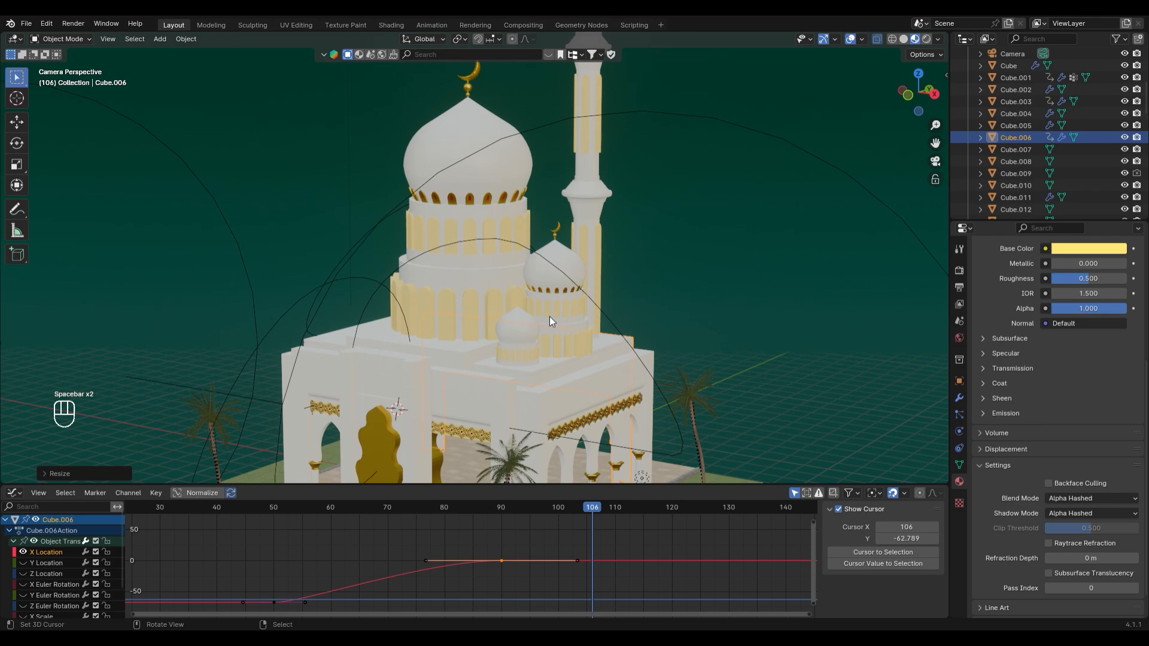
scroll(549, 317, down, 3)
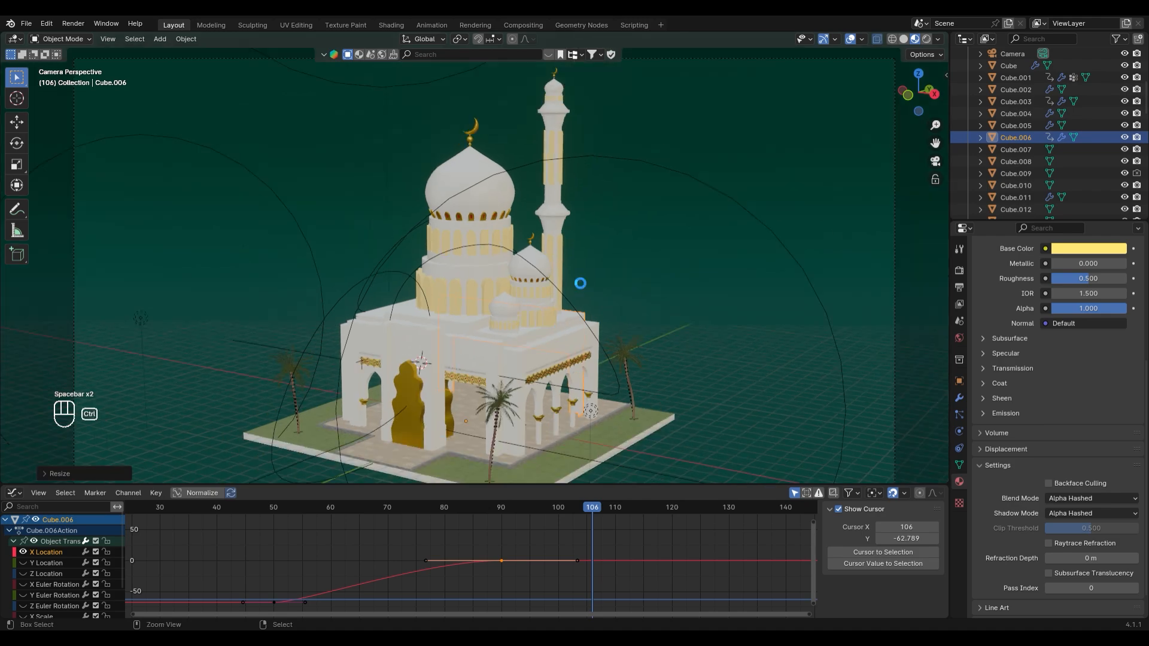
key(ctrl+s)
Select the arcaded side wall and snap the 3D cursor to it
scroll(560, 355, up, 4)
middle_drag(565, 336, 533, 289)
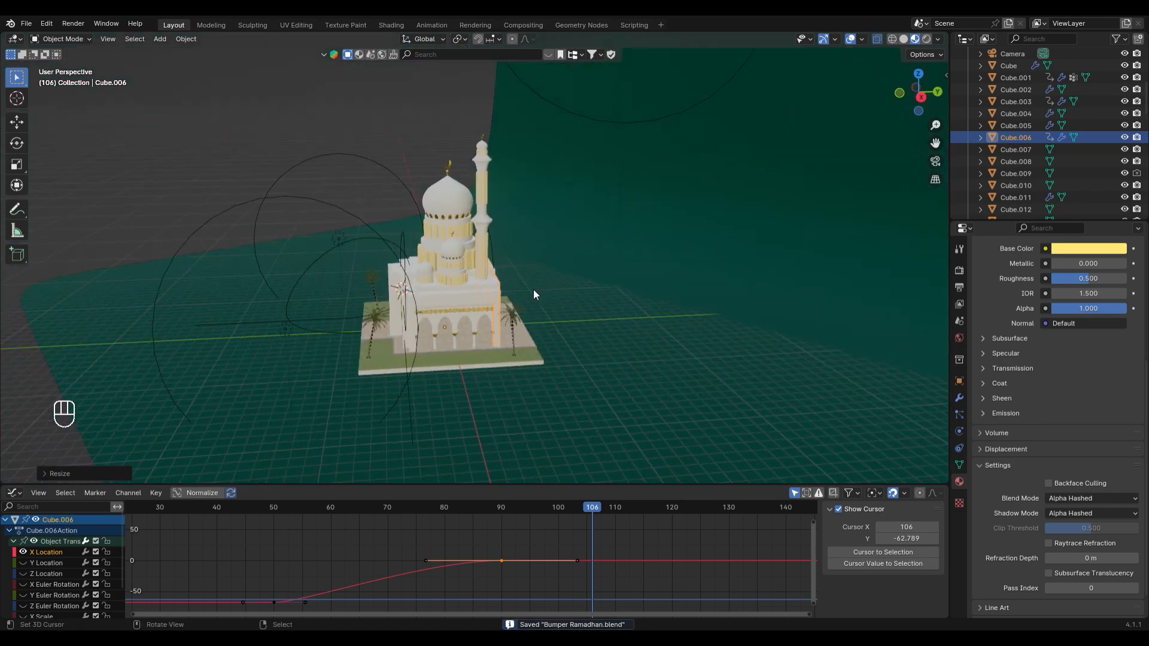
scroll(486, 256, up, 8)
shift+middle_drag(409, 327, 421, 358)
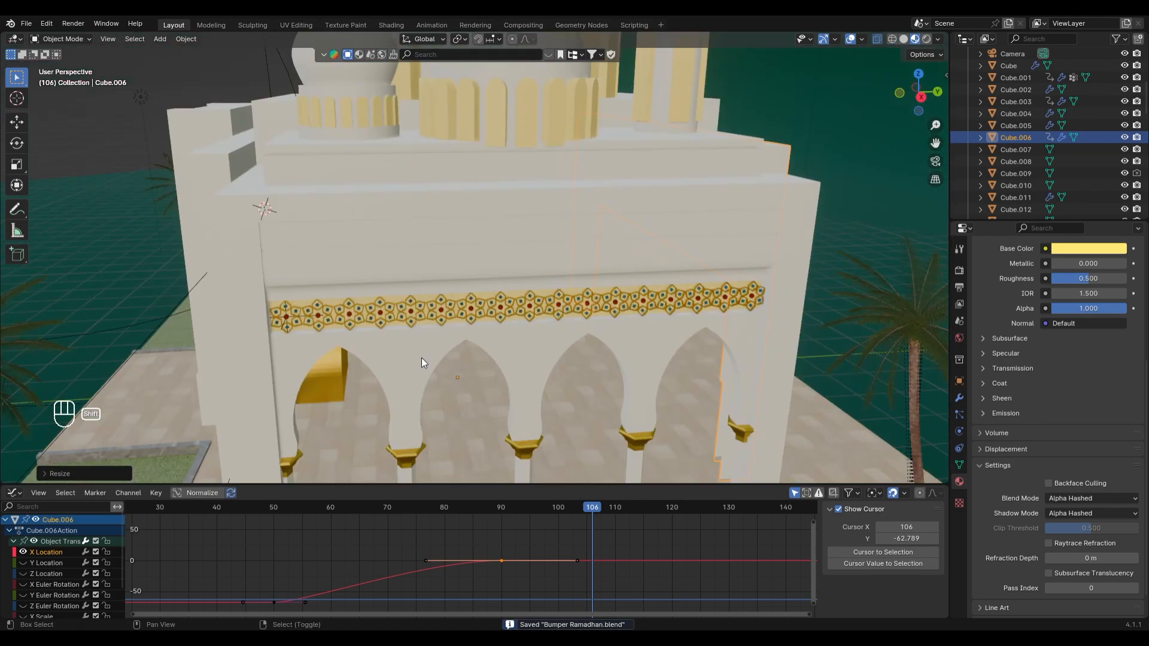
shift+middle_drag(371, 305, 443, 179)
click(408, 223)
scroll(408, 222, up, 4)
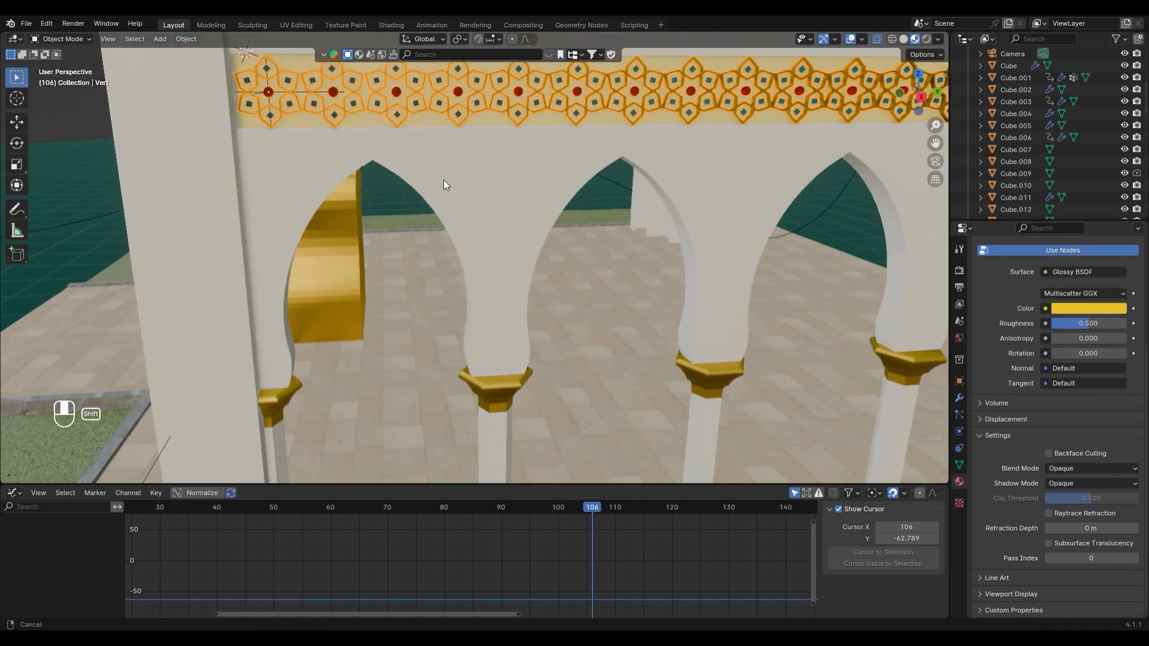
click(443, 179)
scroll(501, 291, down, 4)
shift+middle_drag(500, 291, 484, 314)
middle_drag(484, 314, 472, 362)
key(shift+a)
mouse_move(471, 362)
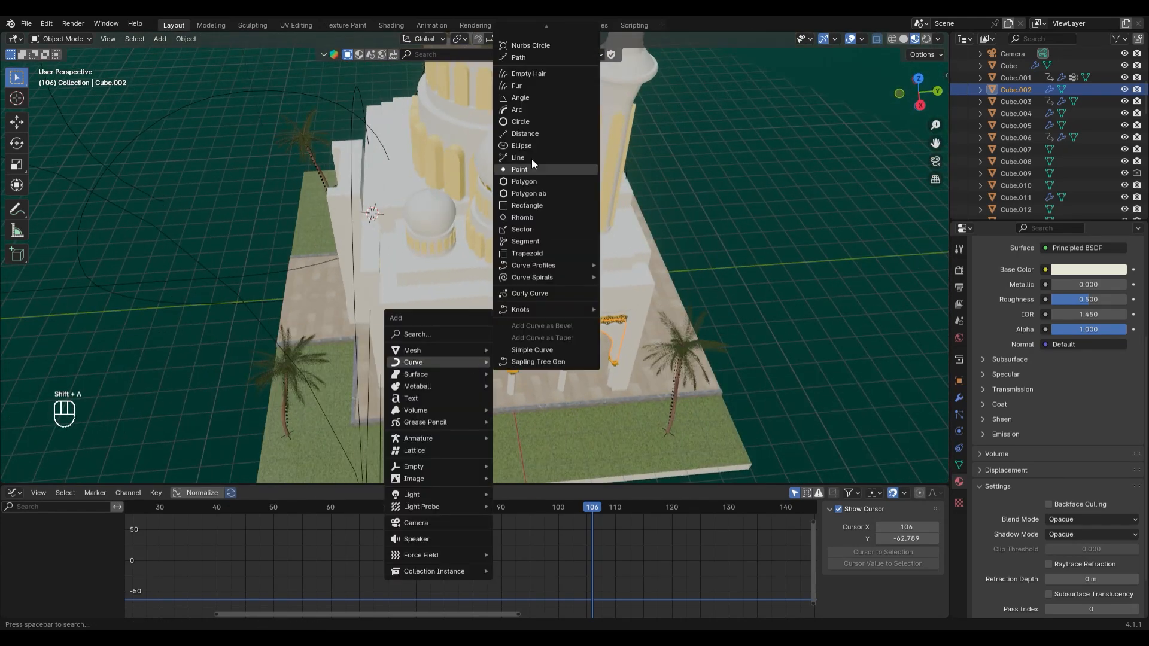
key(shift+s)
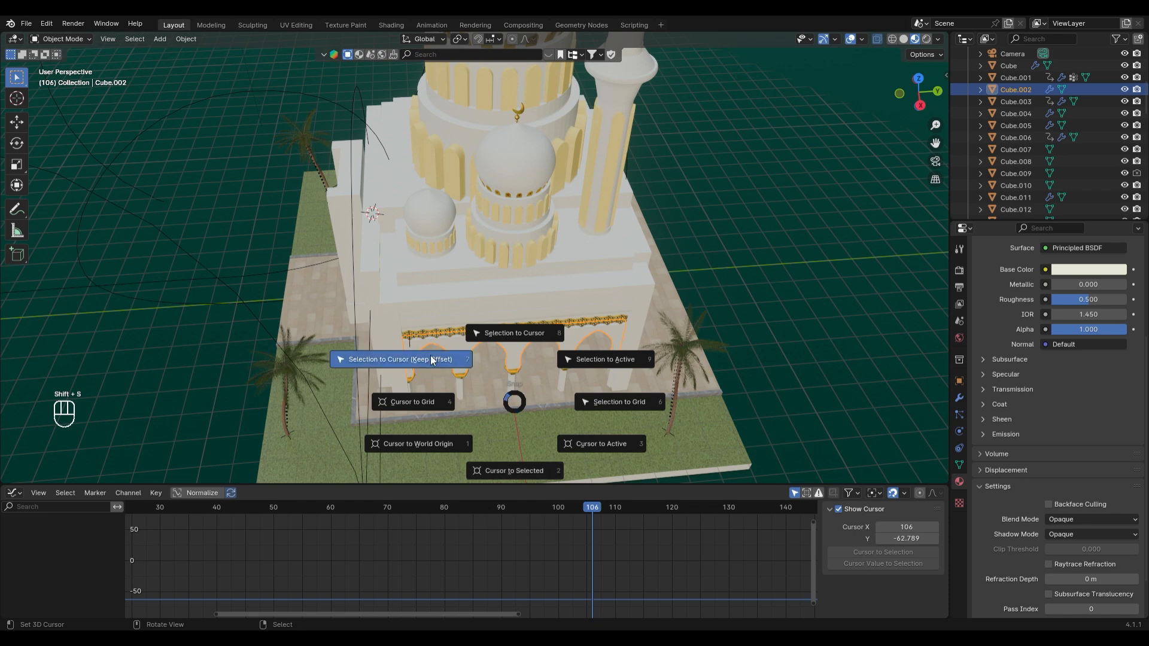
click(498, 470)
Add a Bézier curve at the 3D cursor
key(shift+a)
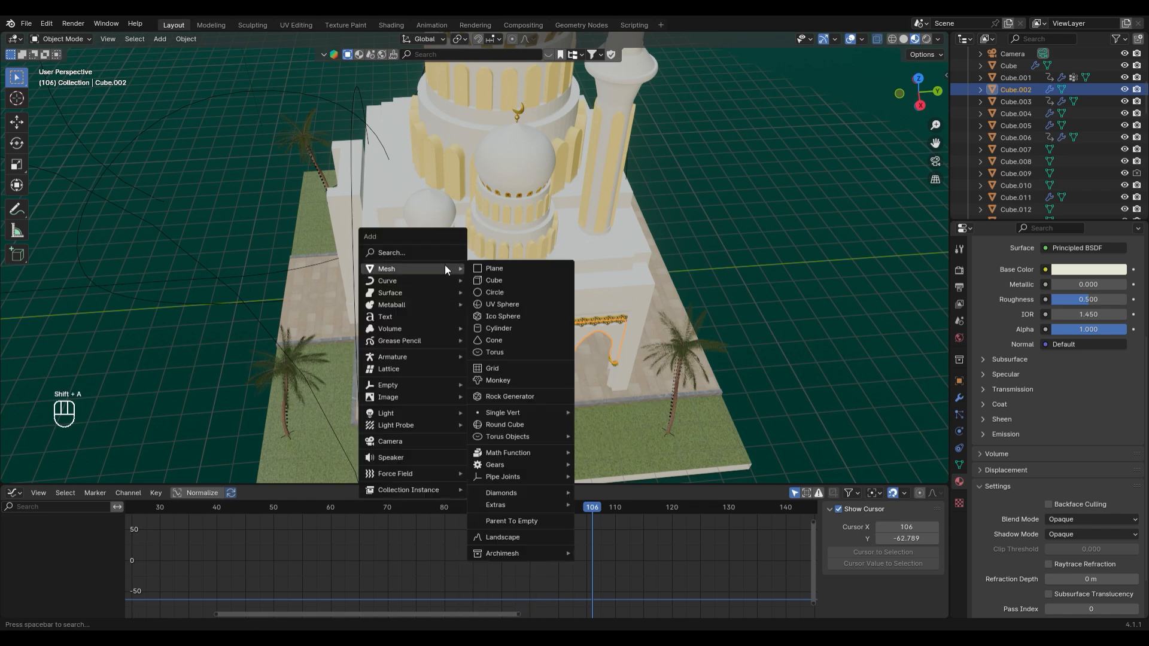
mouse_move(415, 271)
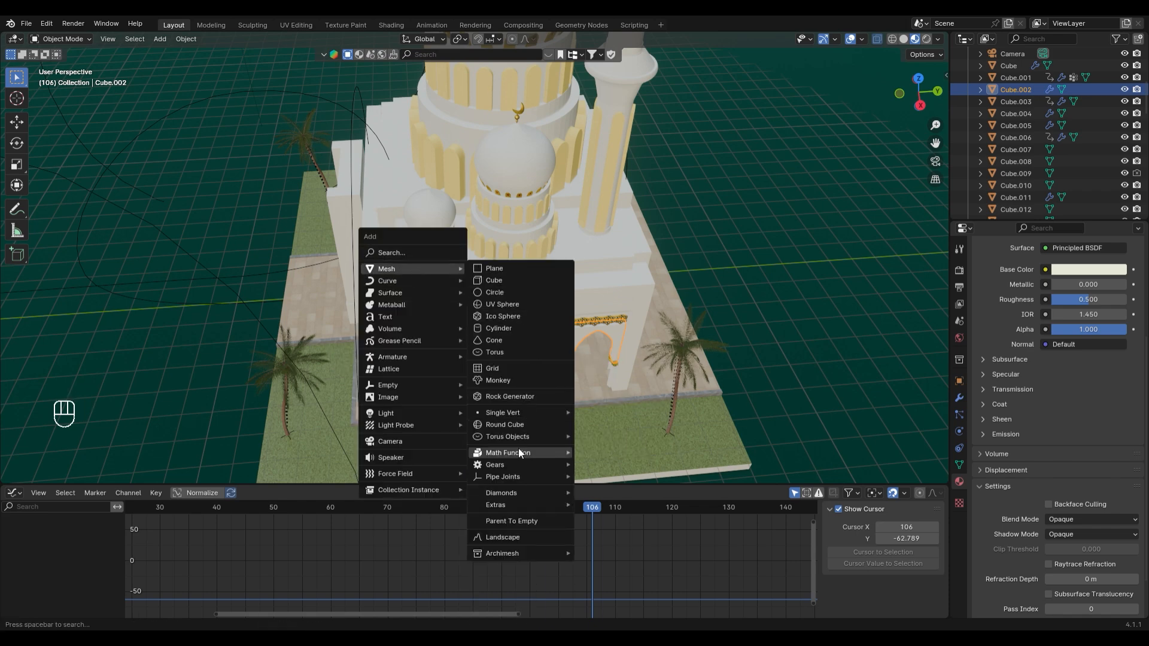
click(519, 279)
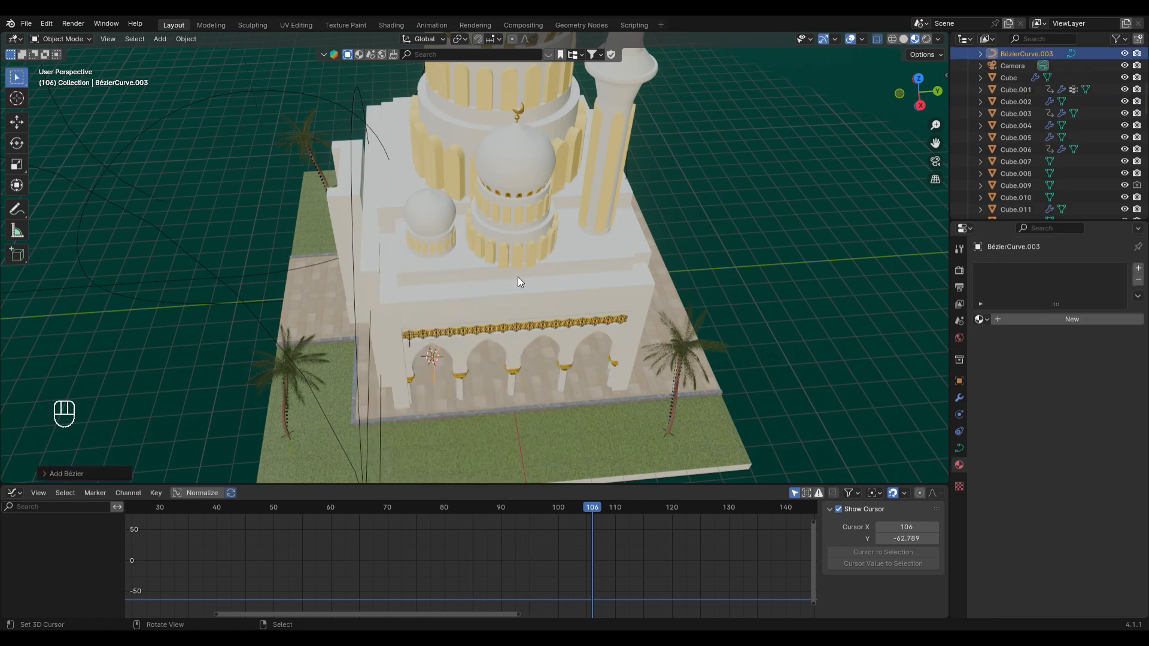
Flatten the new curve into a straight line along X in Edit Mode, working from the top view
key(KP_7)
key(Tab)
key(s)
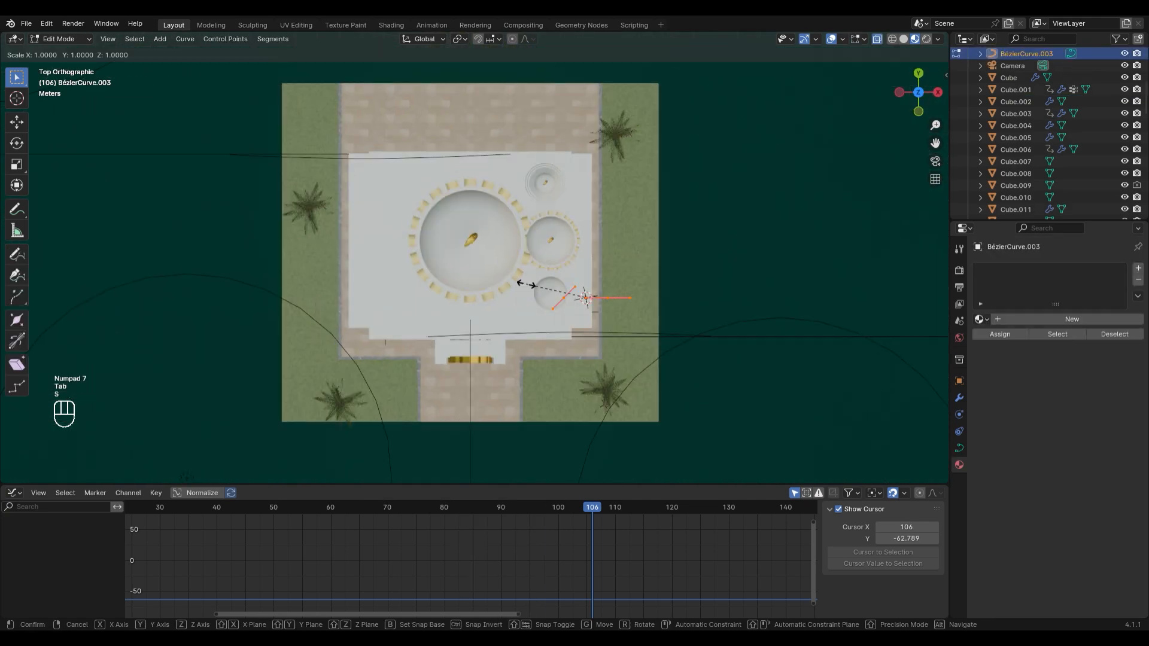
click(530, 289)
key(ctrl+z)
key(Tab)
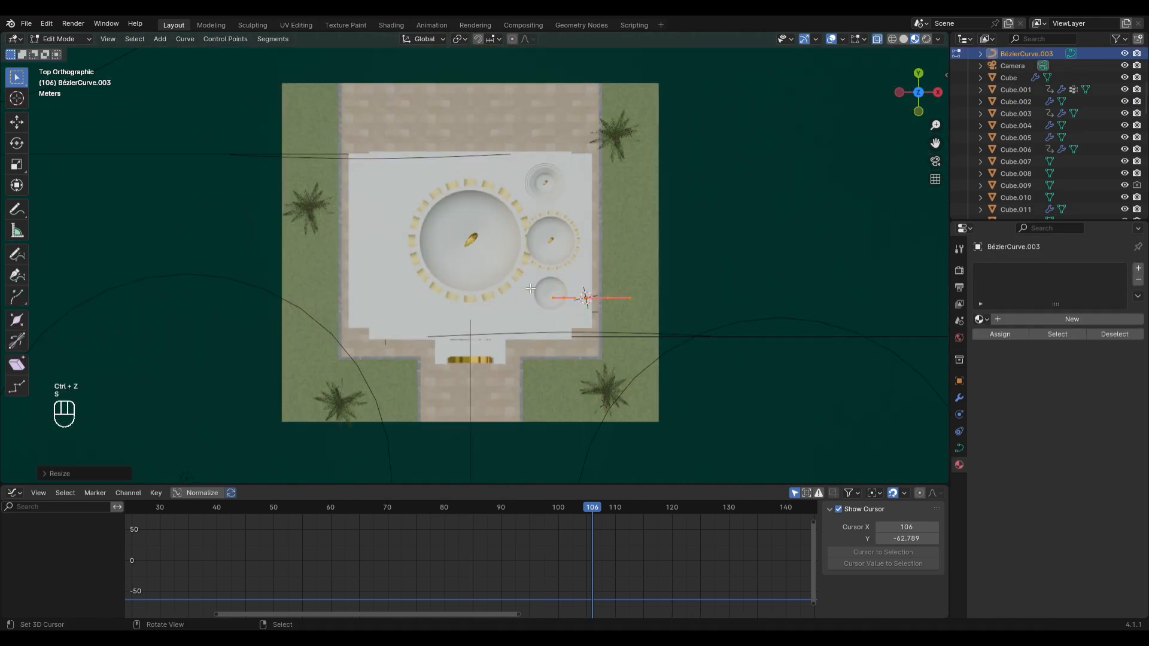
Rotate the curve so it runs parallel to the arcaded side wall, and enter its Edit Mode
mouse_move(530, 289)
middle_down()
mouse_move(527, 263)
mouse_move(530, 283)
middle_up()
key(r)
click(530, 283)
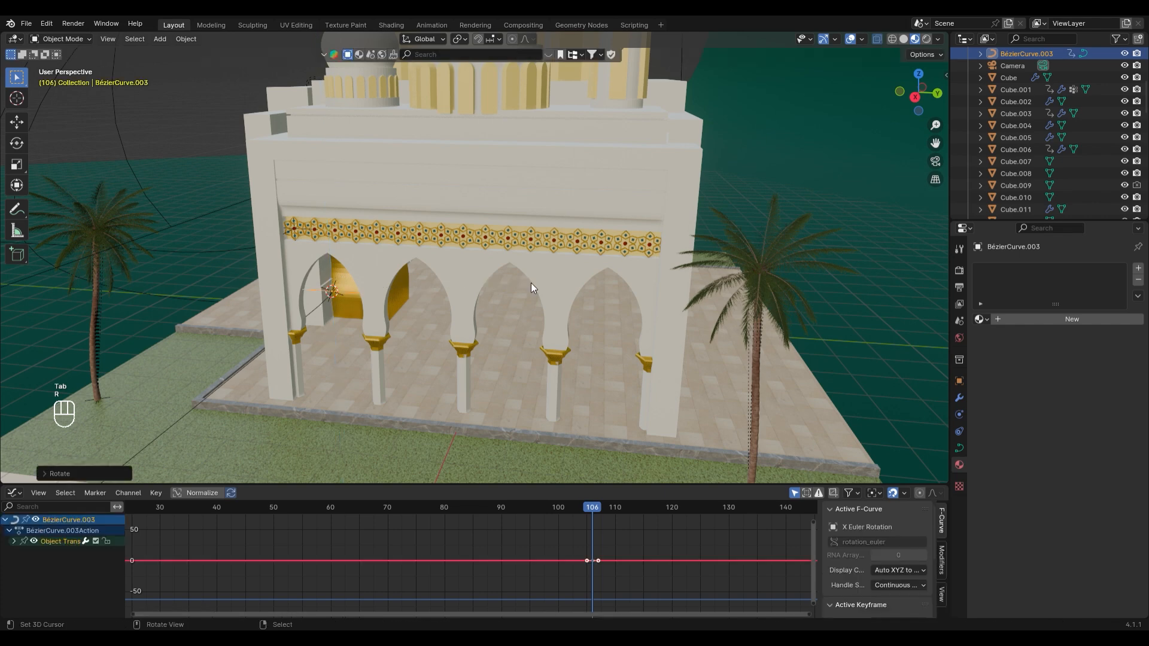
key(Tab)
scroll(331, 331, up, 2)
key(shift+s)
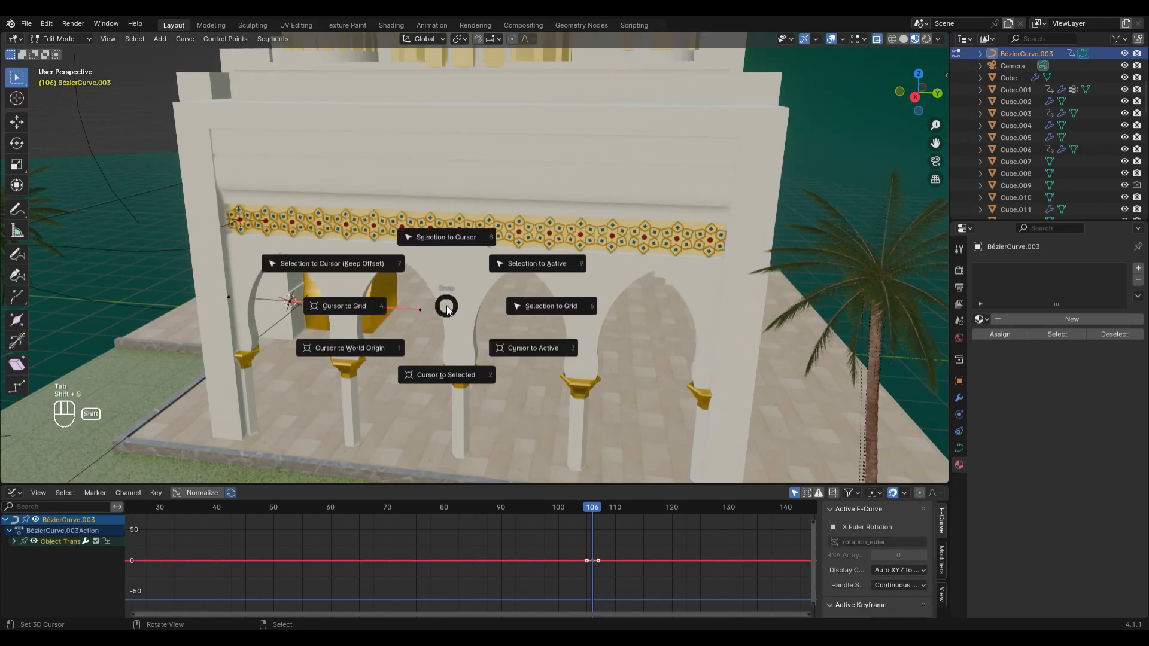
click(358, 255)
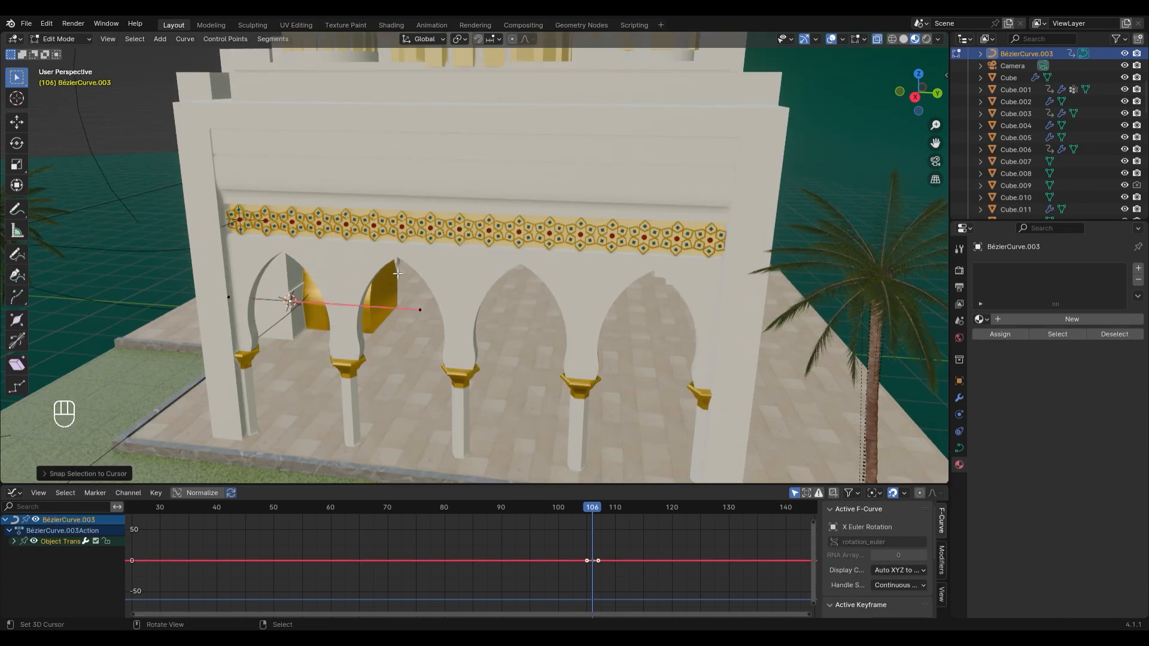
middle_drag(358, 255, 374, 252)
key(ctrl+z)
Move the curve's front end point outward past the front wall and snap its other end point to the 3D cursor
drag(355, 262, 392, 285)
middle_drag(412, 314, 457, 251)
drag(468, 321, 473, 323)
key(g)
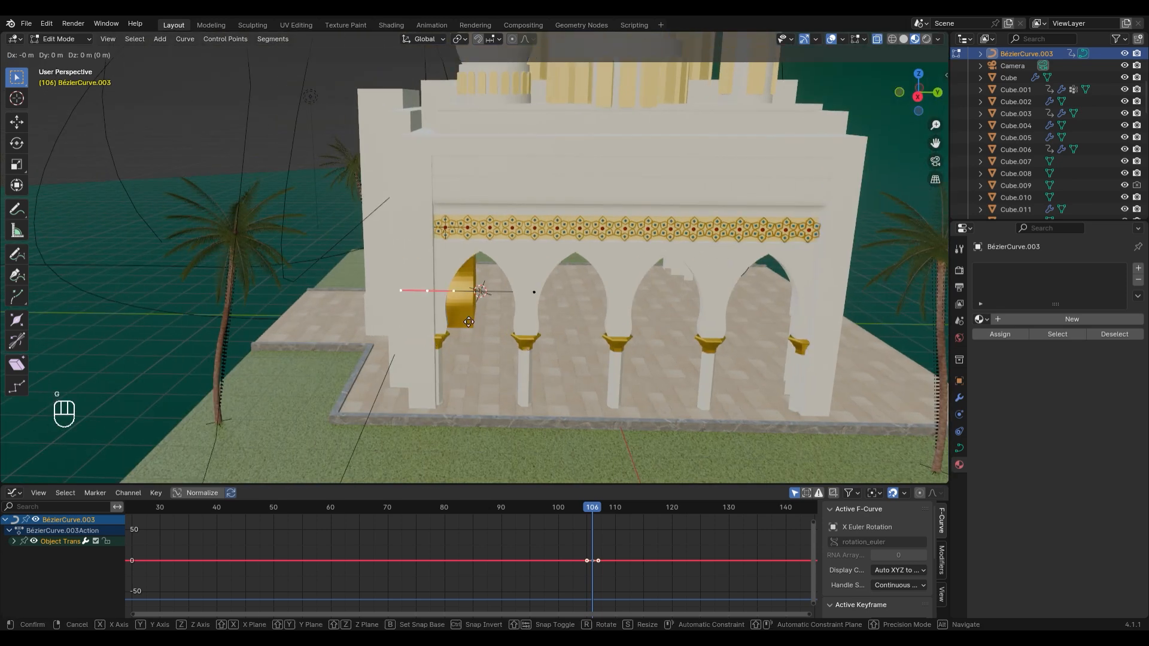
click(323, 322)
drag(503, 263, 589, 329)
key(shift+s)
click(524, 299)
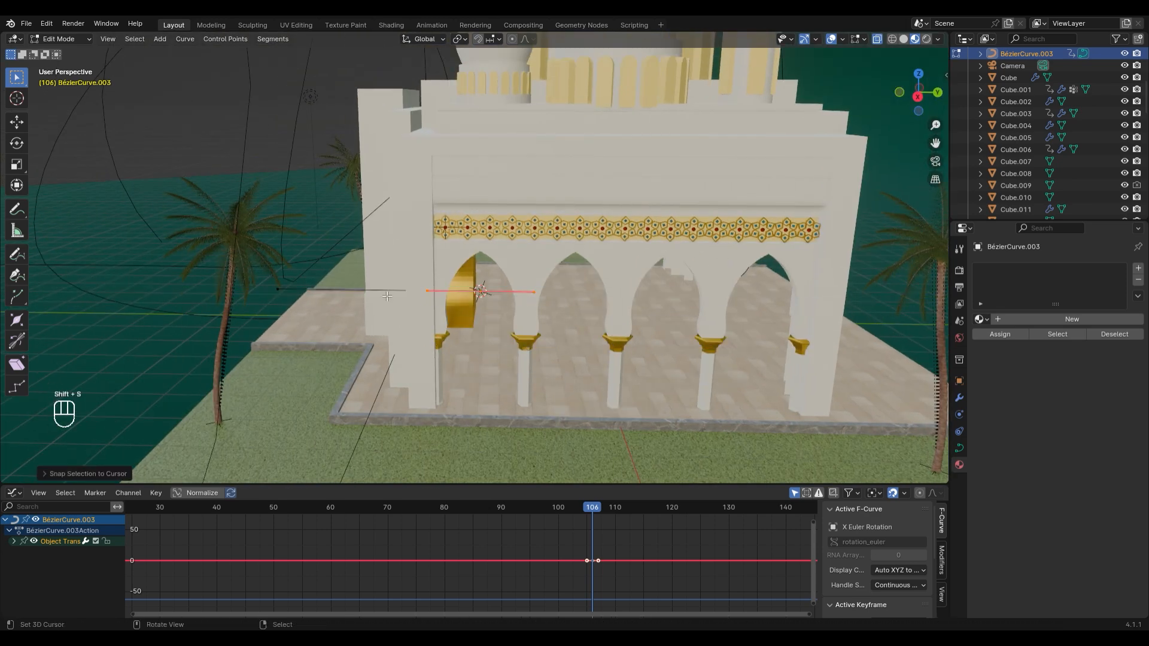
Extrude the curve's outer end point farther out in front of the mosque and rotate its handles
middle_drag(289, 292, 359, 297)
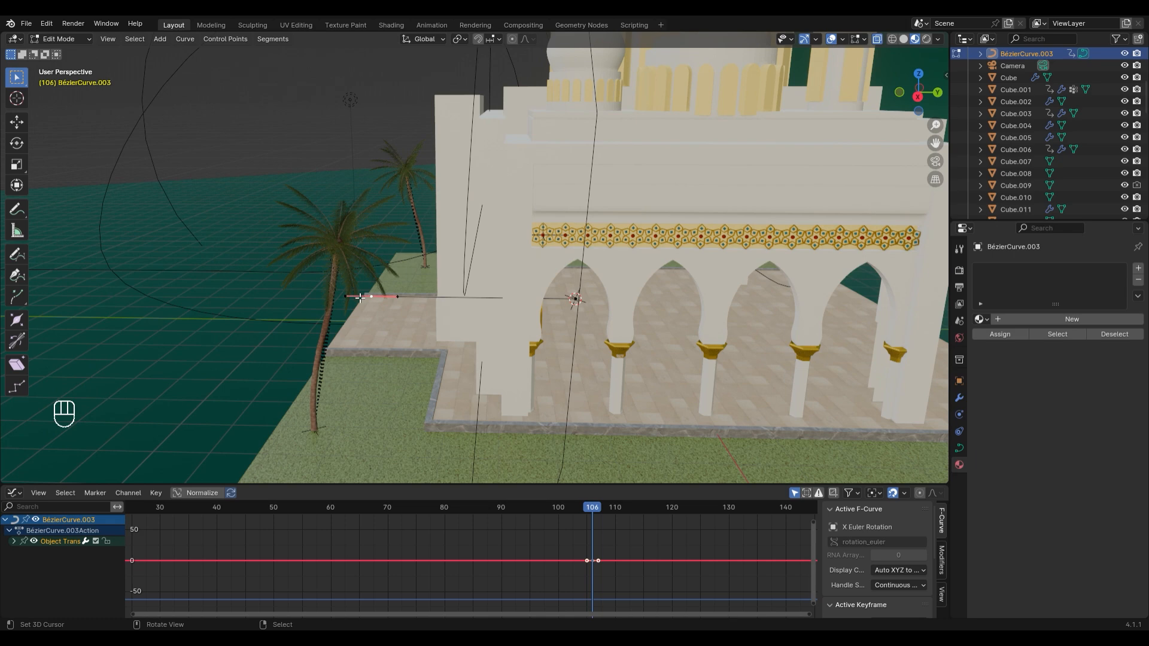
scroll(359, 298, down, 4)
key(e)
key(x)
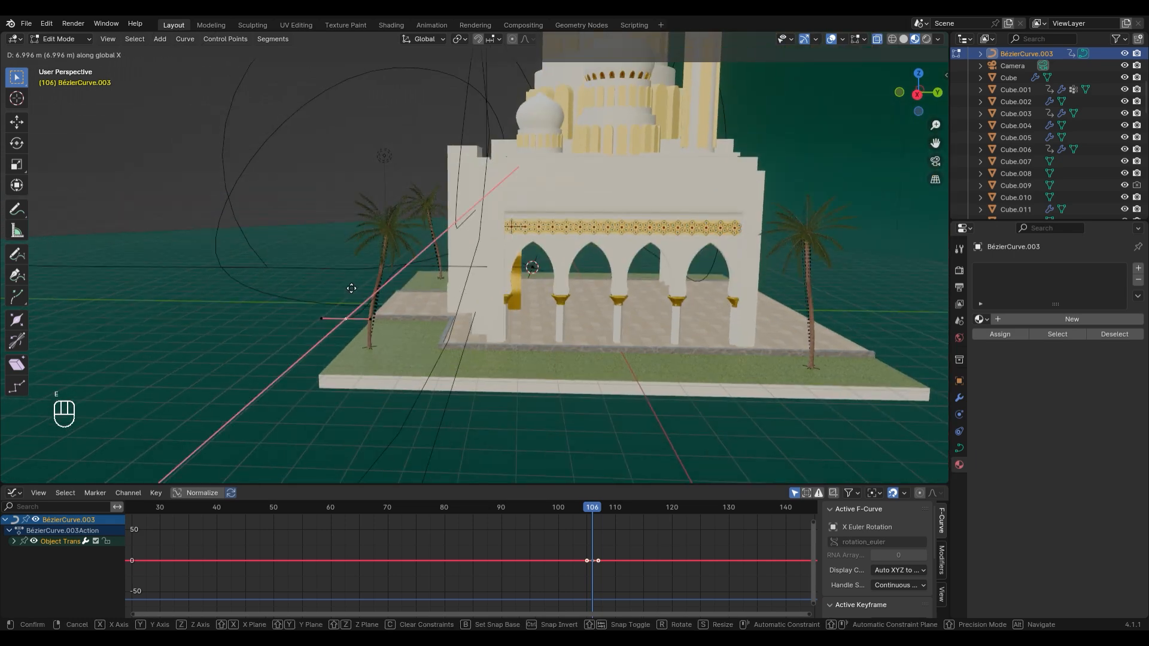
click(378, 258)
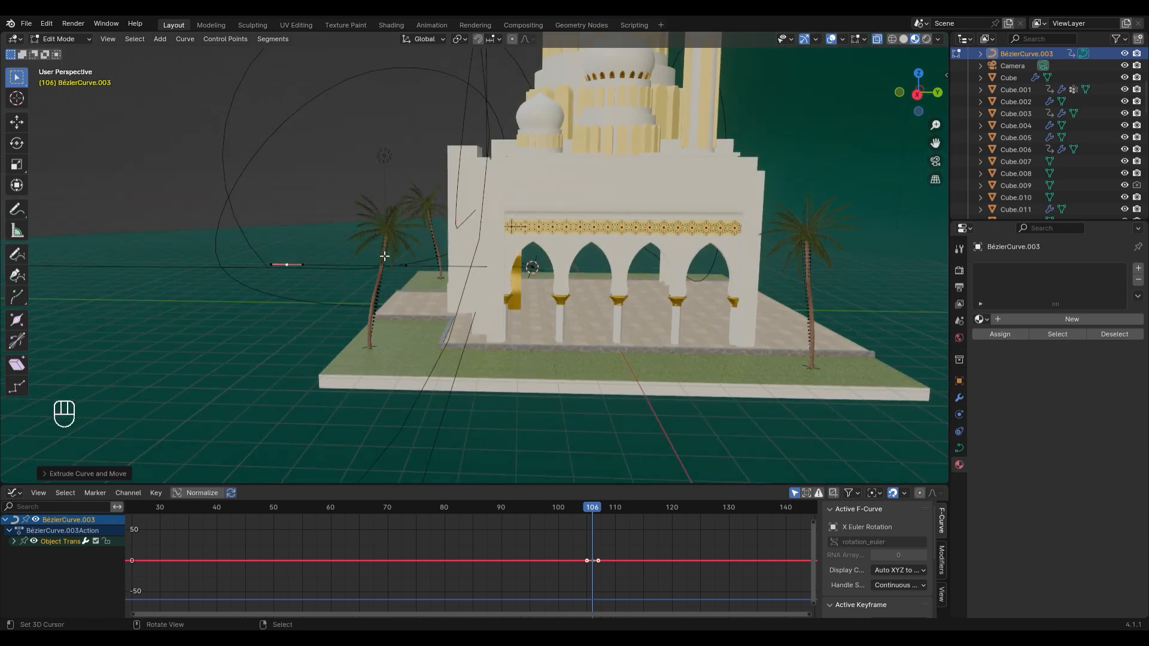
key(r)
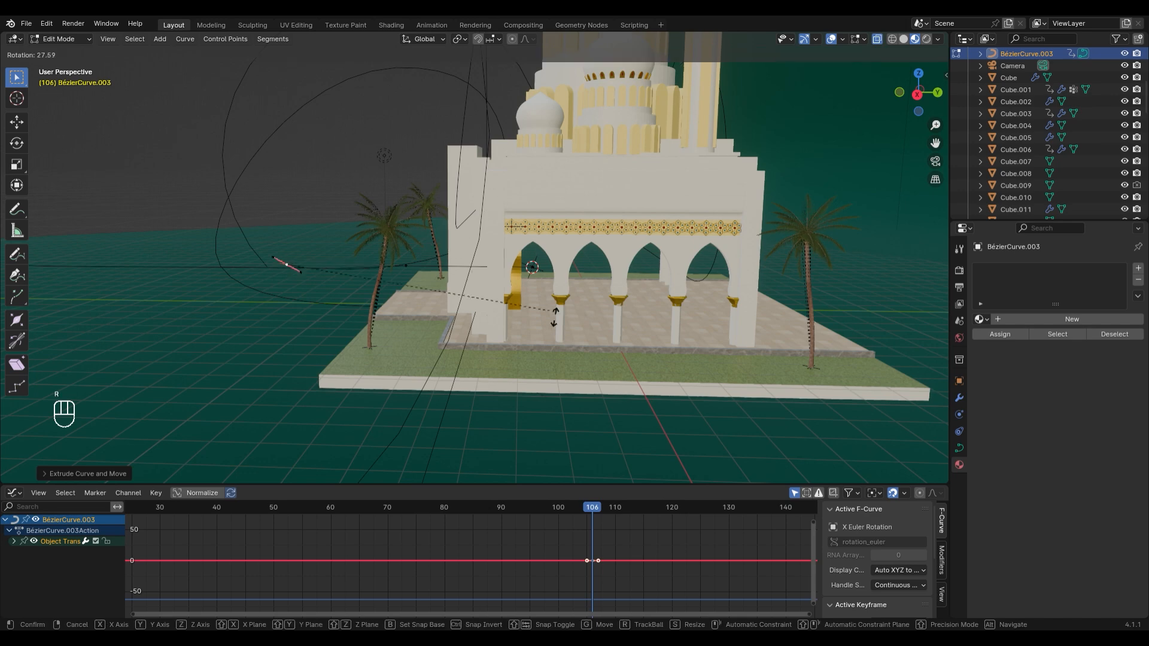
click(441, 456)
Raise the new end point about 2.4 m in the right side view
key(KP_3)
key(g)
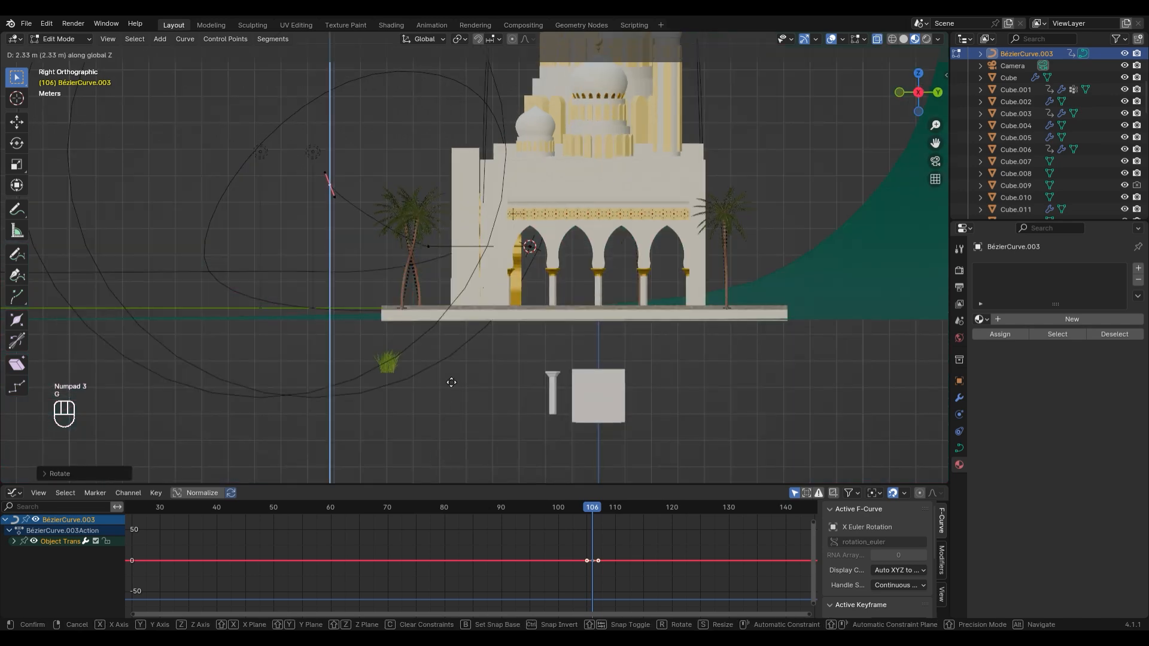
key(s)
key(g)
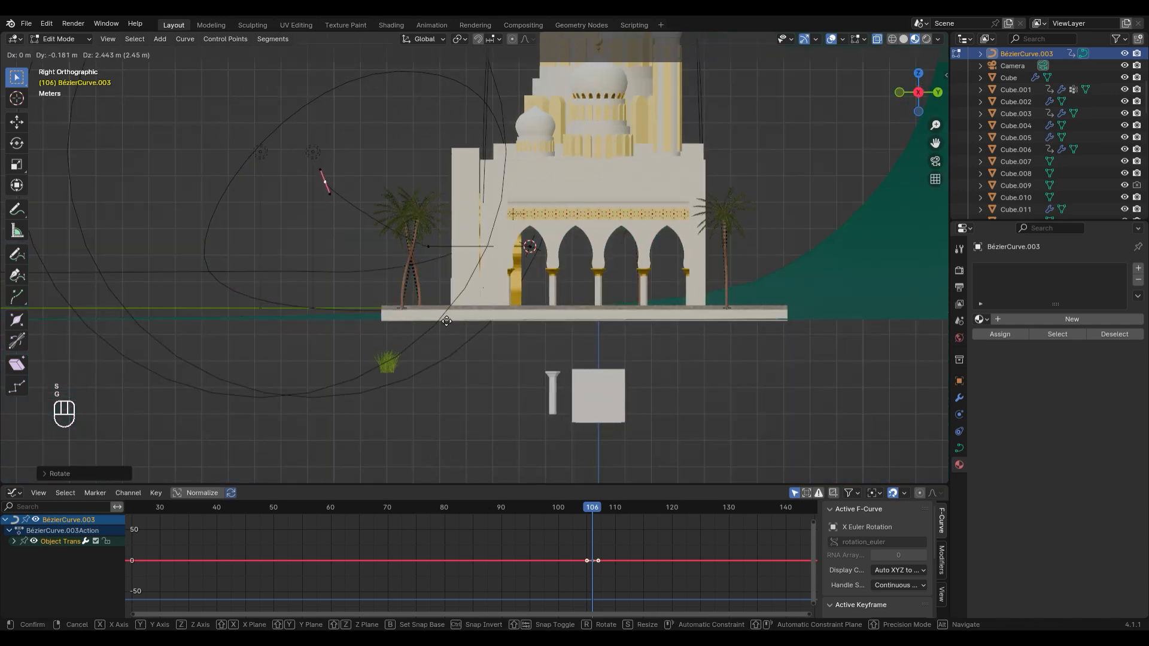
click(446, 322)
Delete the curve's keyframes in the Graph Editor, and lengthen and rotate the selected end point's handles
click(621, 571)
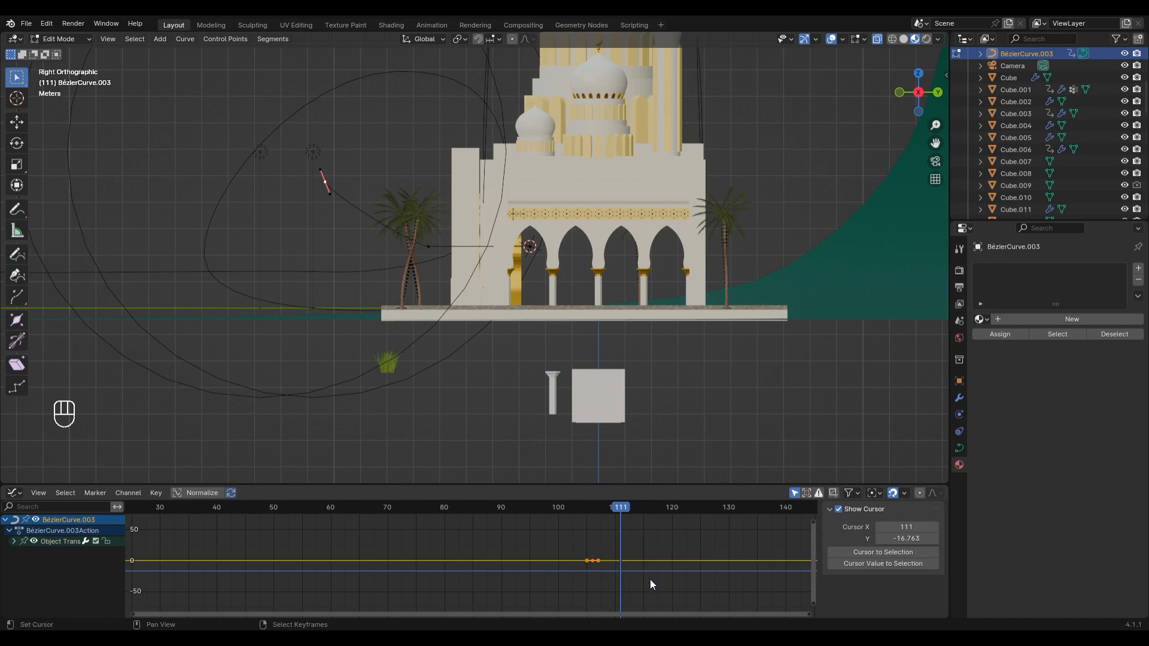
key(Delete)
key(s)
click(442, 205)
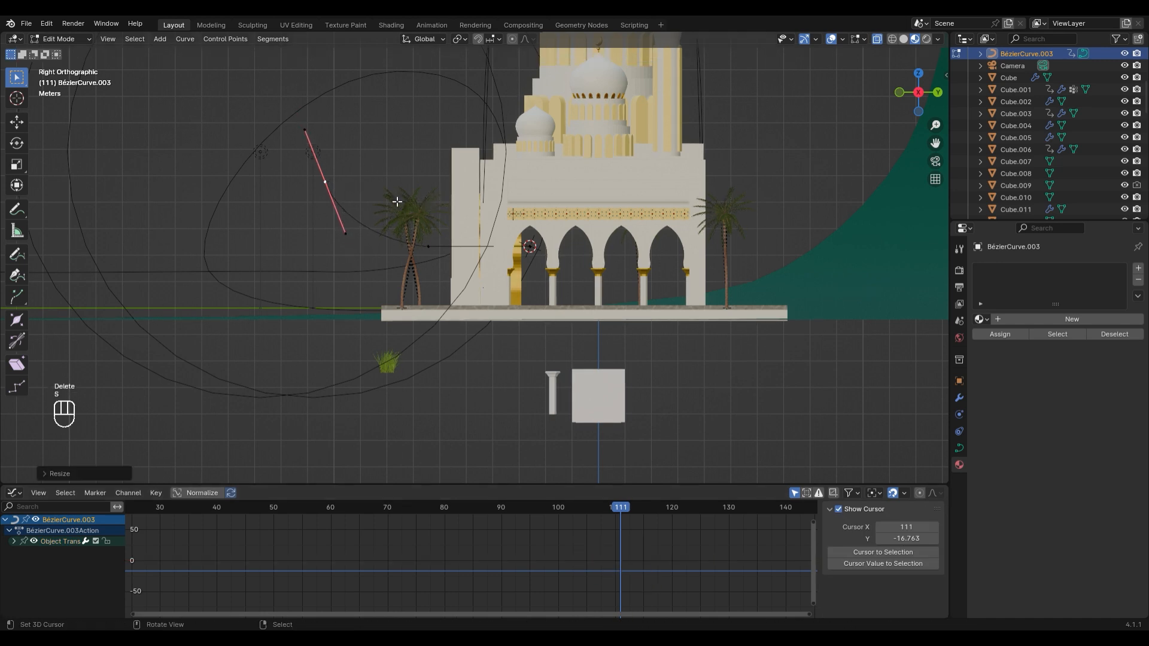
key(r)
click(472, 211)
Extrude a curve point up above the front wall and rotate its handles to nearly level
key(e)
click(605, 134)
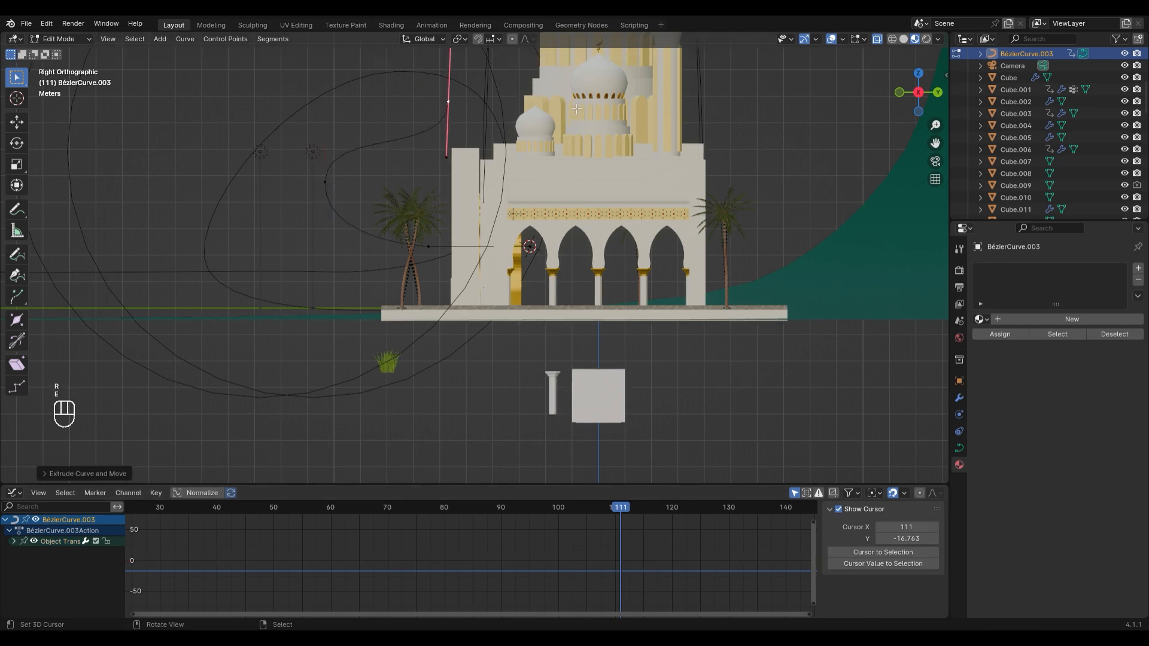
key(r)
click(317, 475)
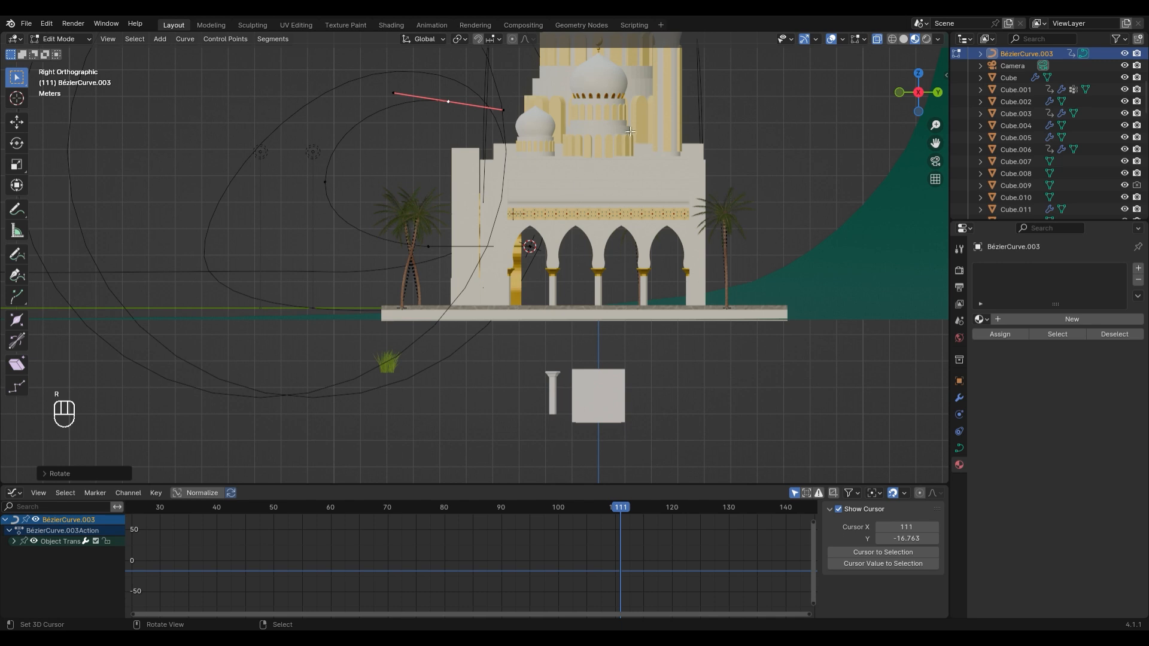
Extrude one point down onto the front wall and another back out beyond the palms, rotating and lengthening the last point's handles
shift+middle_drag(672, 176, 593, 214)
key(e)
click(595, 325)
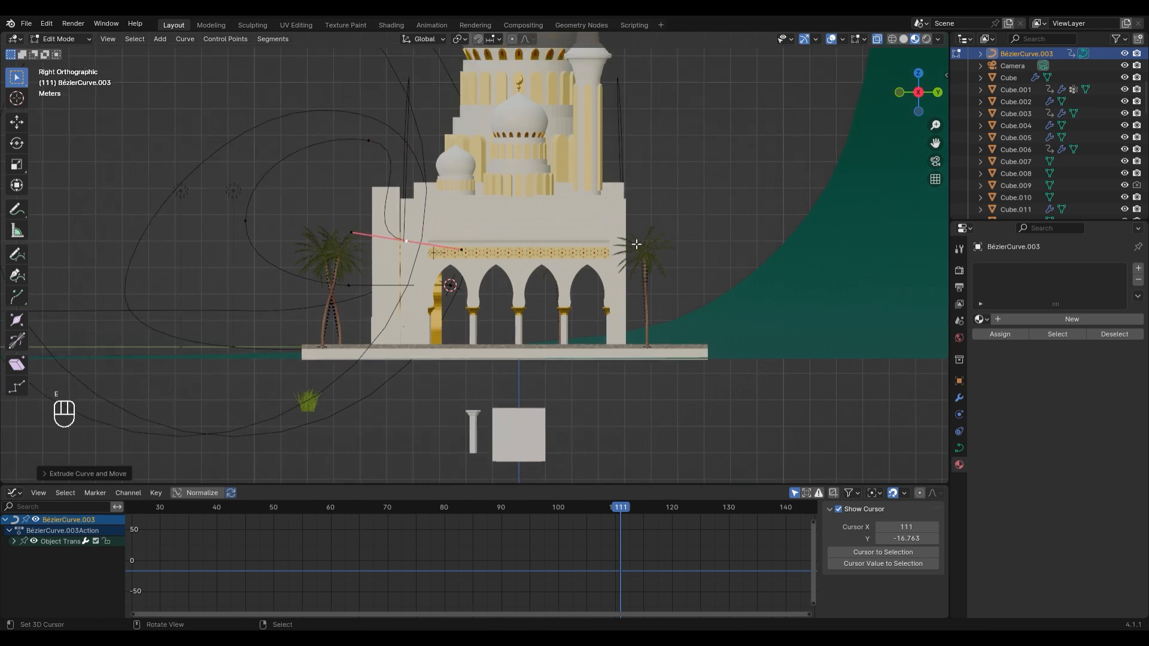
key(r)
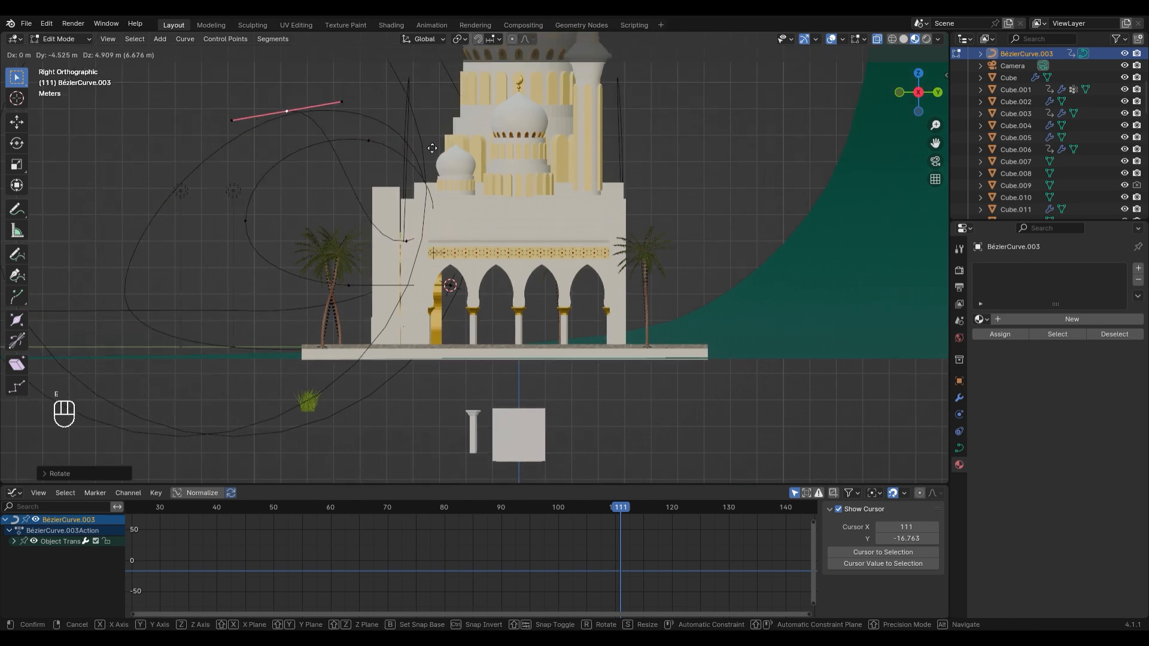
click(159, 375)
key(s)
click(187, 451)
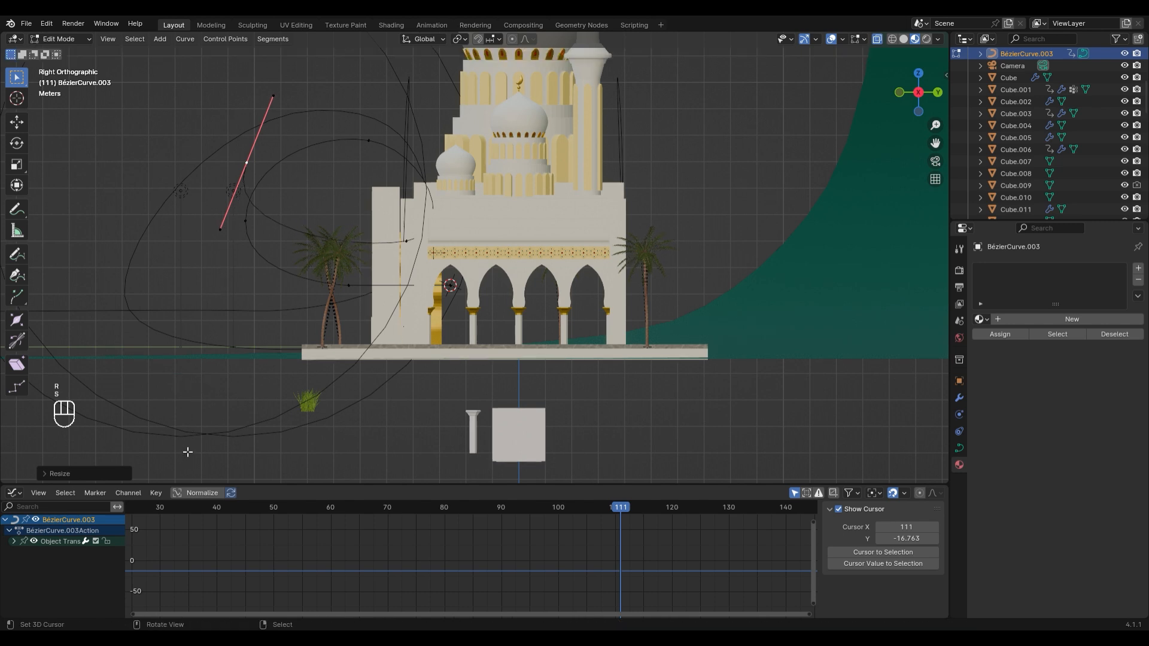
Extrude a point high above the front wall, rotate its handles level, and lower it to dome height
key(e)
click(361, 259)
key(r)
click(260, 339)
key(g)
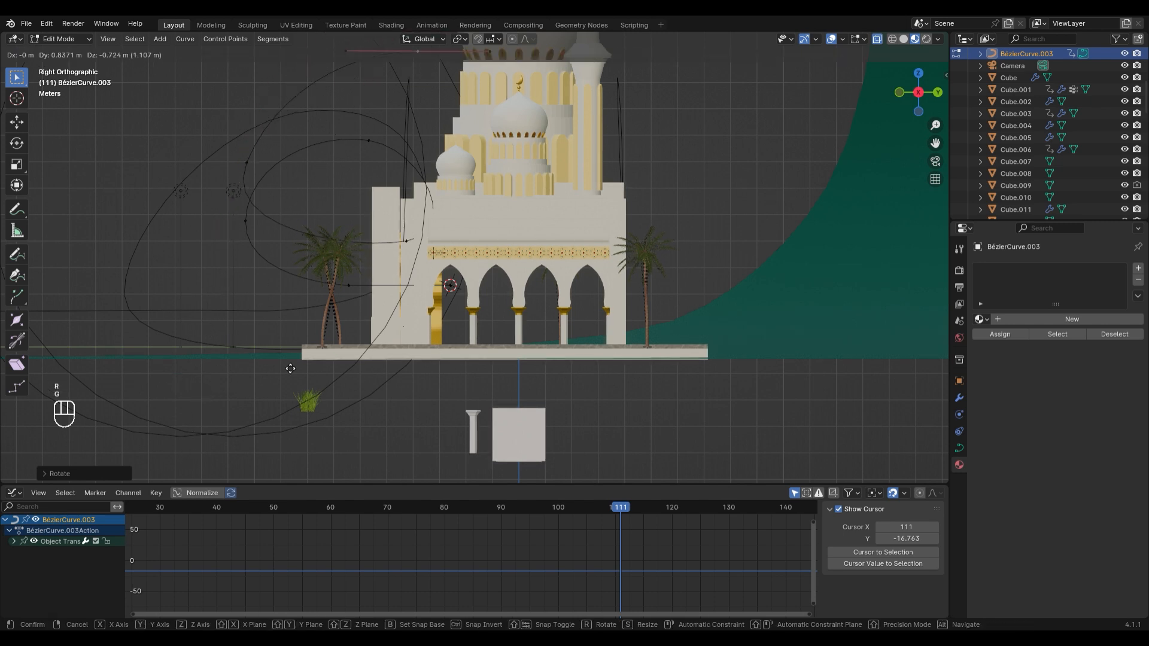
click(283, 432)
Extrude the curve's end point along Y, over the mosque and far beyond its rear side
shift+middle_drag(407, 396, 302, 422)
key(e)
key(x)
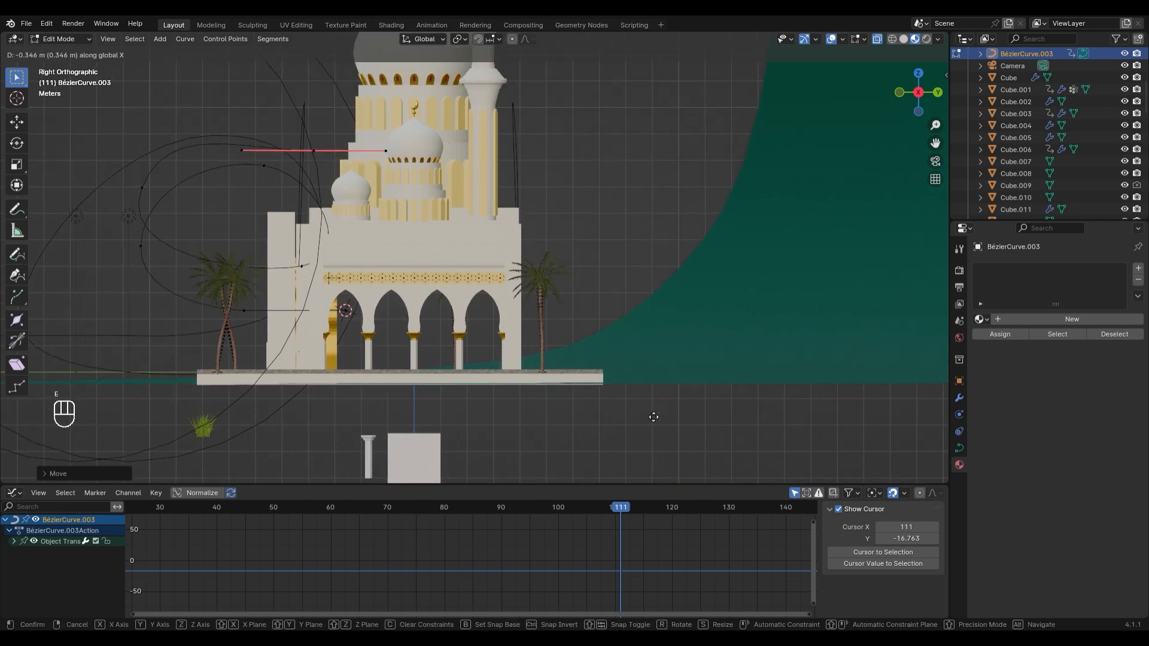
key(y)
click(826, 362)
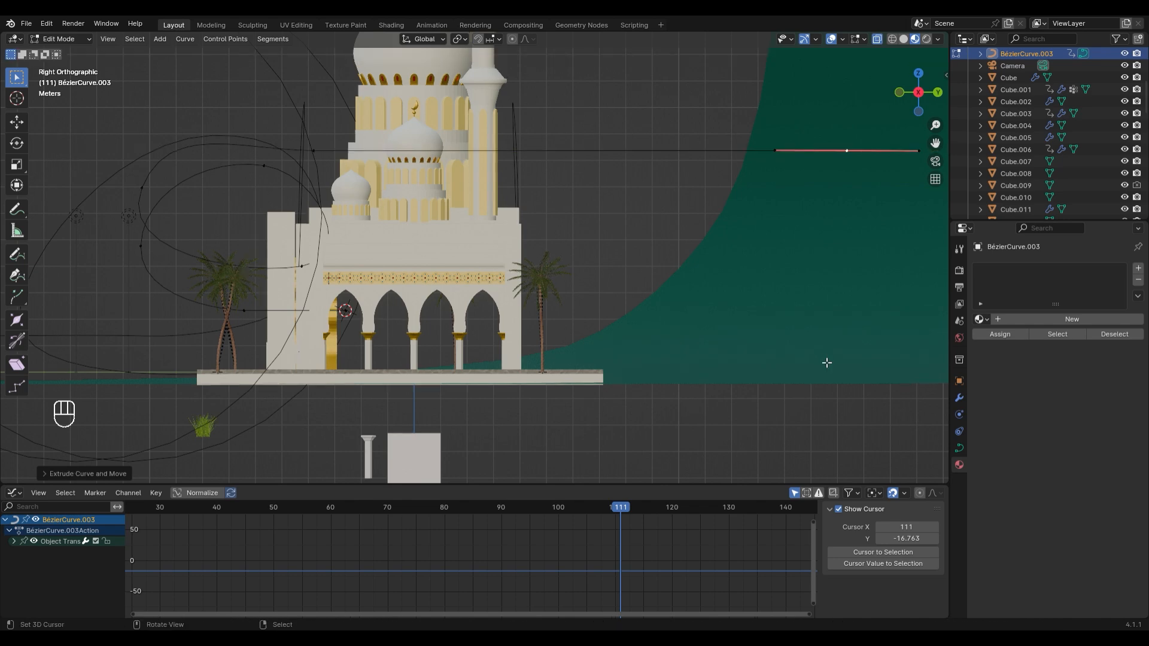
Leave editing of the new Bézier curve and select the arches of the arcaded side wall
key(Tab)
middle_drag(825, 361, 333, 243)
key(Tab)
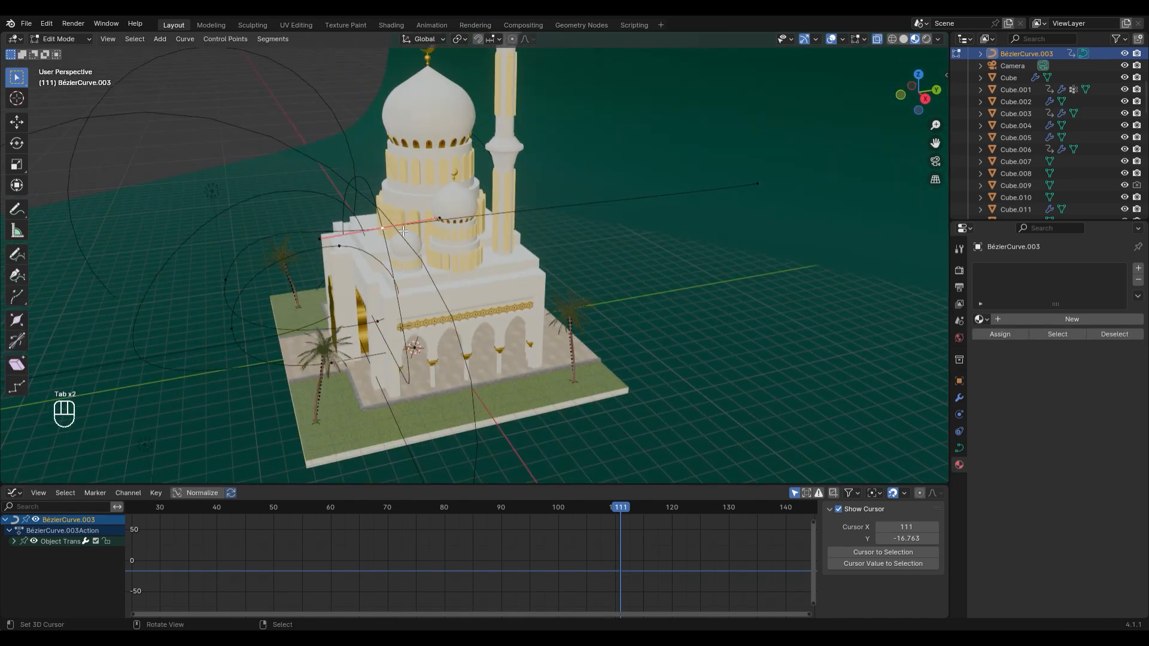
key(KP_3)
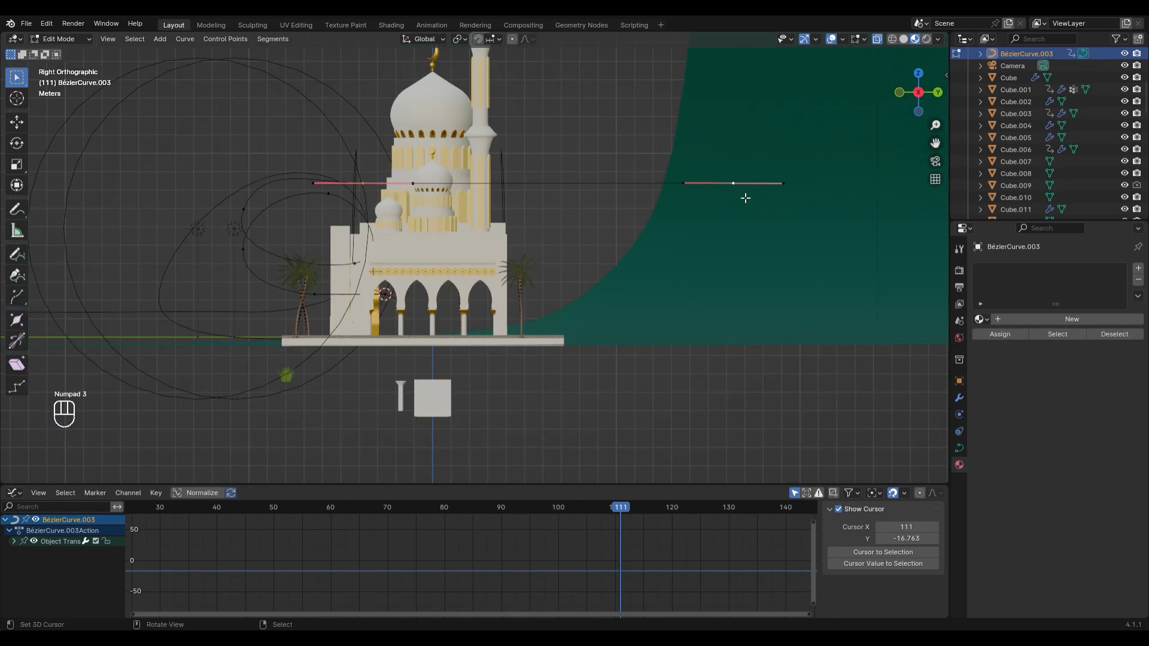
key(Tab)
scroll(403, 261, up, 2)
click(371, 304)
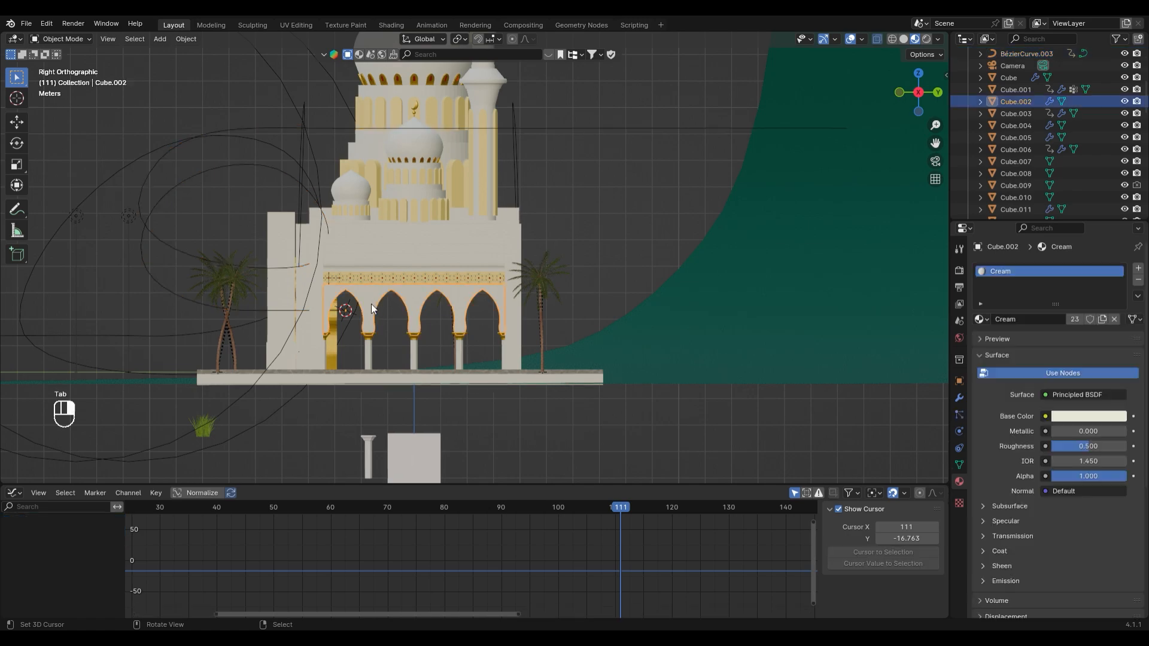
Try a loop cut on the arch mesh in Edit Mode, inspect its edges up close, and return to Object Mode
scroll(371, 304, up, 2)
key(Tab)
scroll(387, 317, up, 8)
shift+middle_drag(179, 388, 339, 250)
key(Tab)
scroll(386, 289, down, 5)
scroll(393, 272, up, 5)
key(Tab)
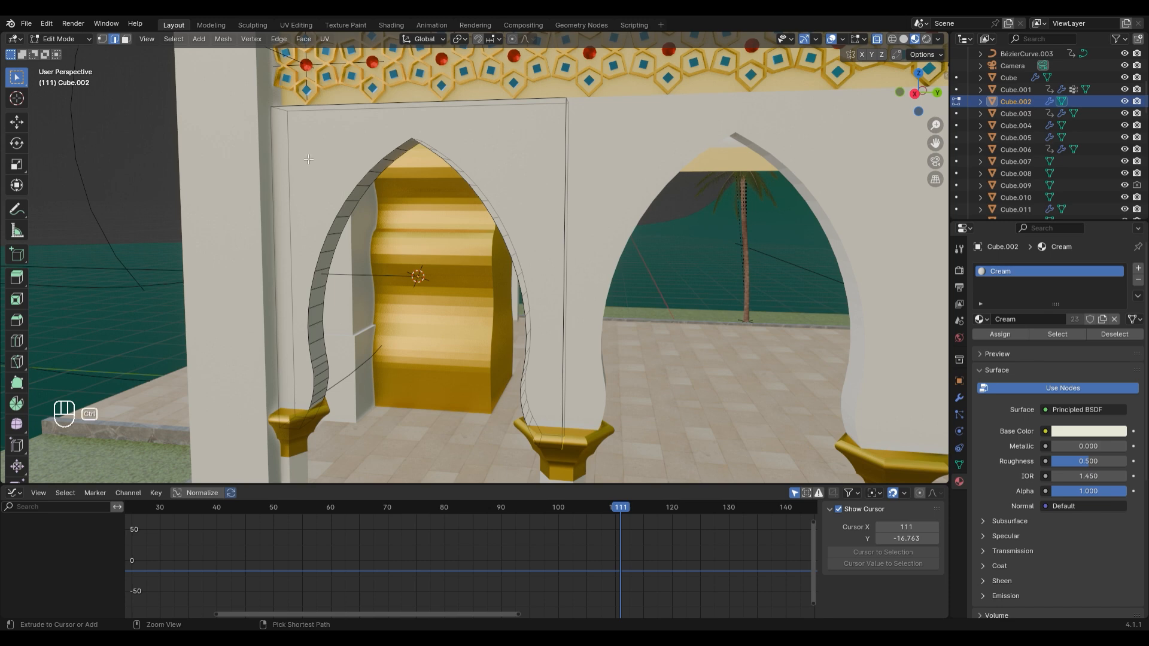
key(ctrl+r)
middle_drag(321, 315, 357, 449)
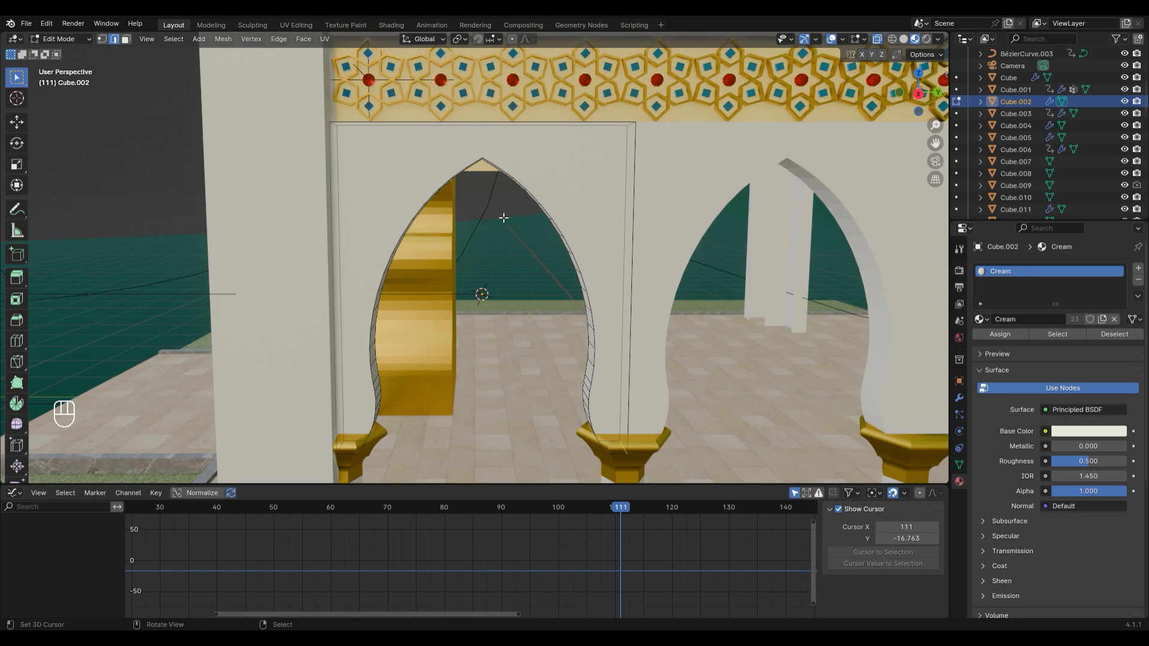
middle_drag(504, 218, 497, 246)
scroll(383, 263, up, 1)
middle_drag(383, 266, 338, 263)
scroll(383, 230, down, 3)
scroll(339, 264, up, 3)
shift+middle_drag(491, 164, 497, 306)
scroll(497, 307, down, 6)
key(Tab)
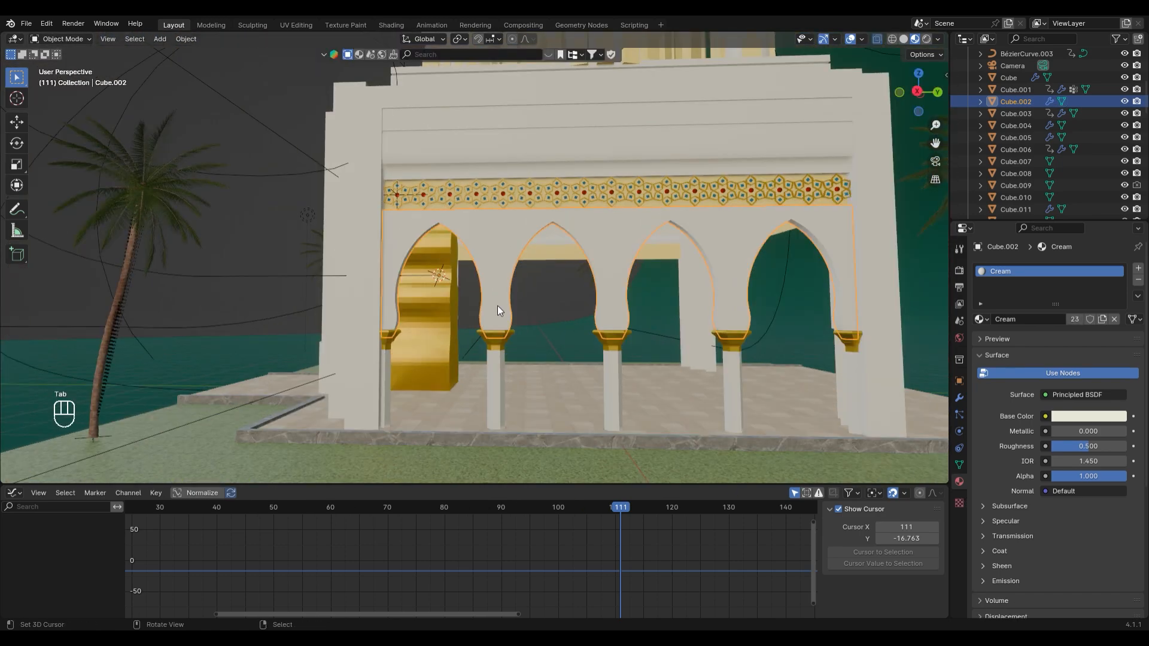
Hide the guide curves BézierCurve and BézierCurve.002 around the mosque
scroll(435, 279, down, 5)
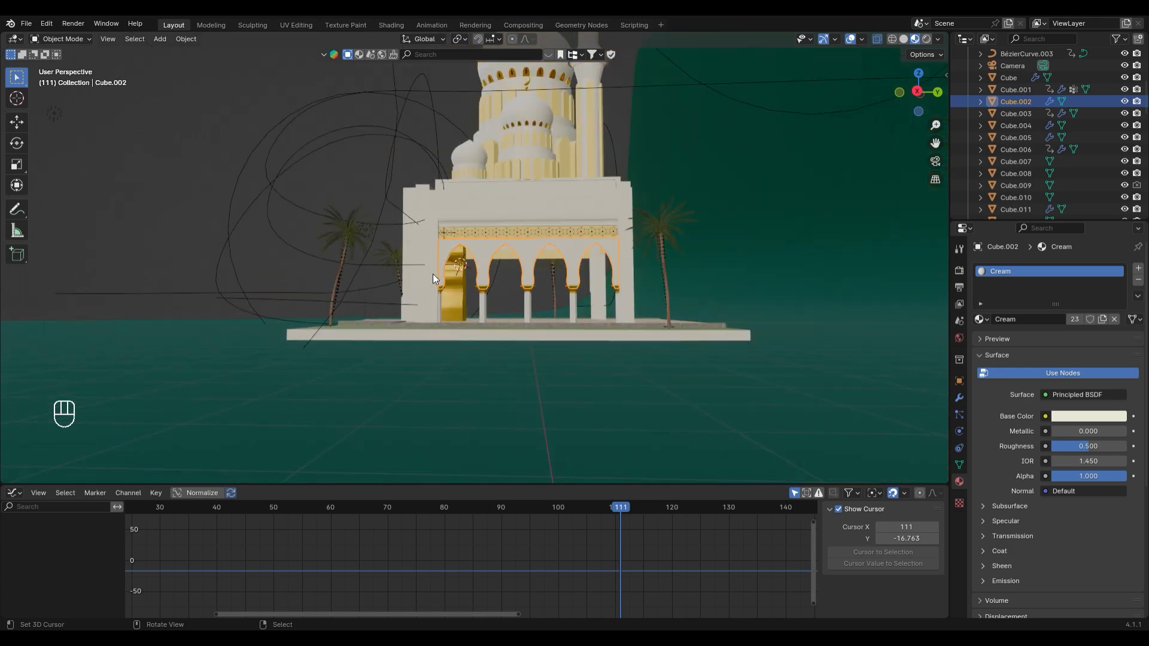
scroll(413, 291, down, 5)
middle_drag(383, 251, 455, 299)
scroll(285, 326, up, 3)
right_click(282, 318)
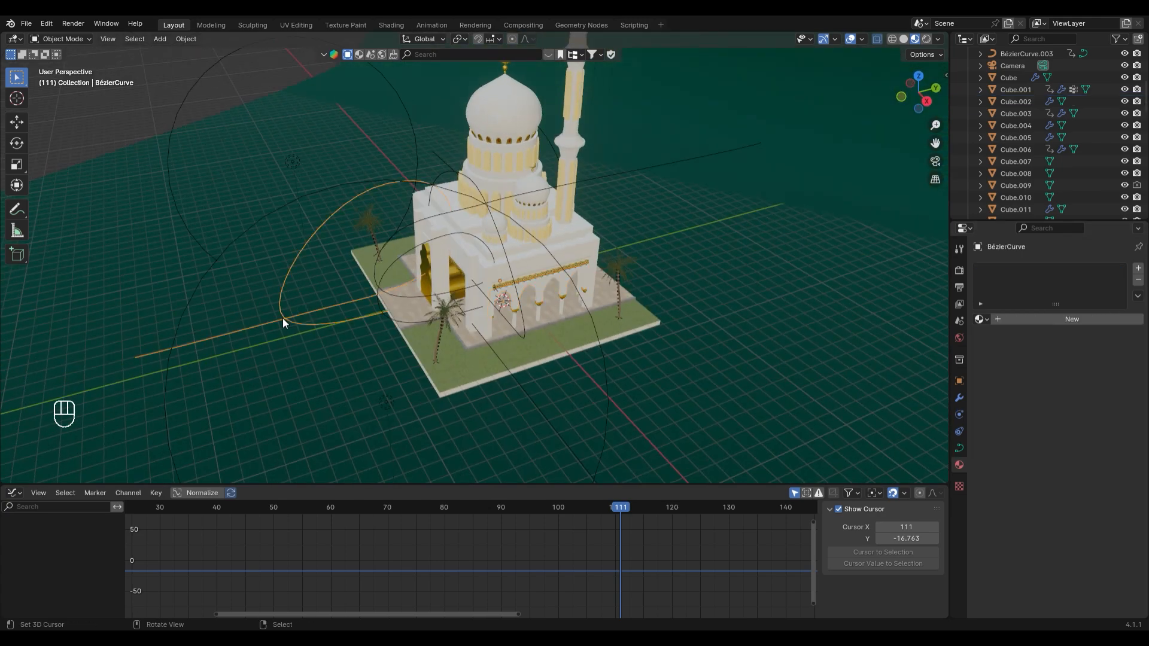
key(h)
key(h)
middle_drag(299, 315, 531, 219)
right_click(577, 174)
key(h)
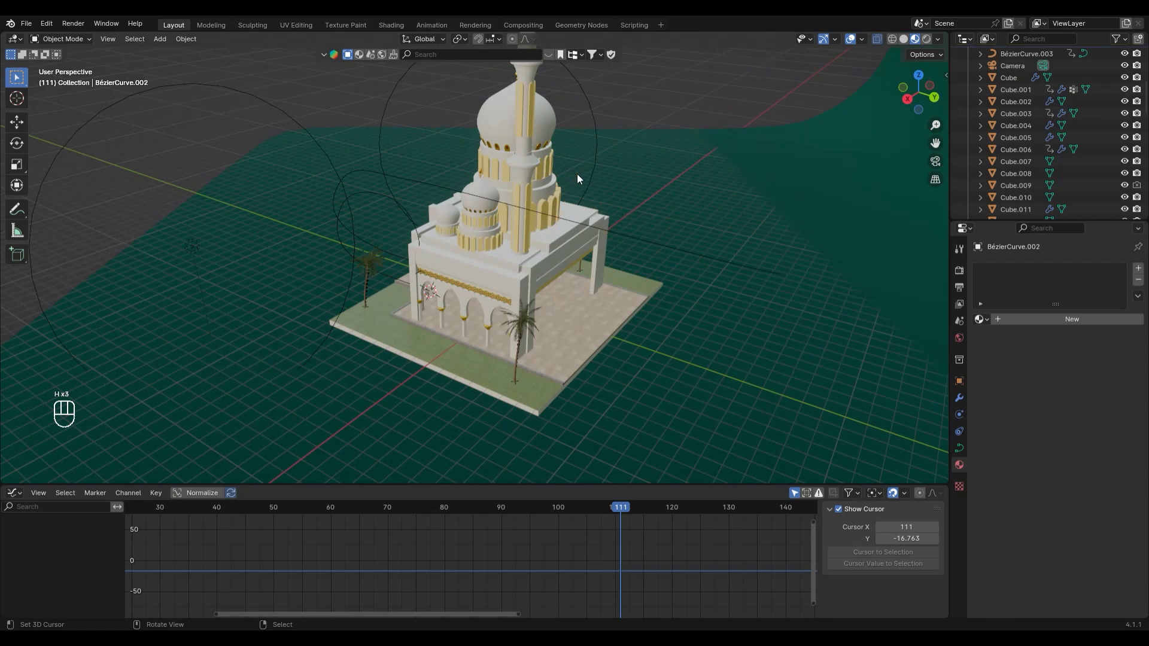
Add a Curve modifier to the side arcade's arches with BézierCurve.003 as its curve object
middle_drag(359, 233, 422, 241)
scroll(423, 242, up, 3)
scroll(422, 241, down, 2)
scroll(479, 278, up, 2)
middle_drag(455, 287, 323, 245)
right_click(395, 264)
right_click(440, 272)
right_click(411, 272)
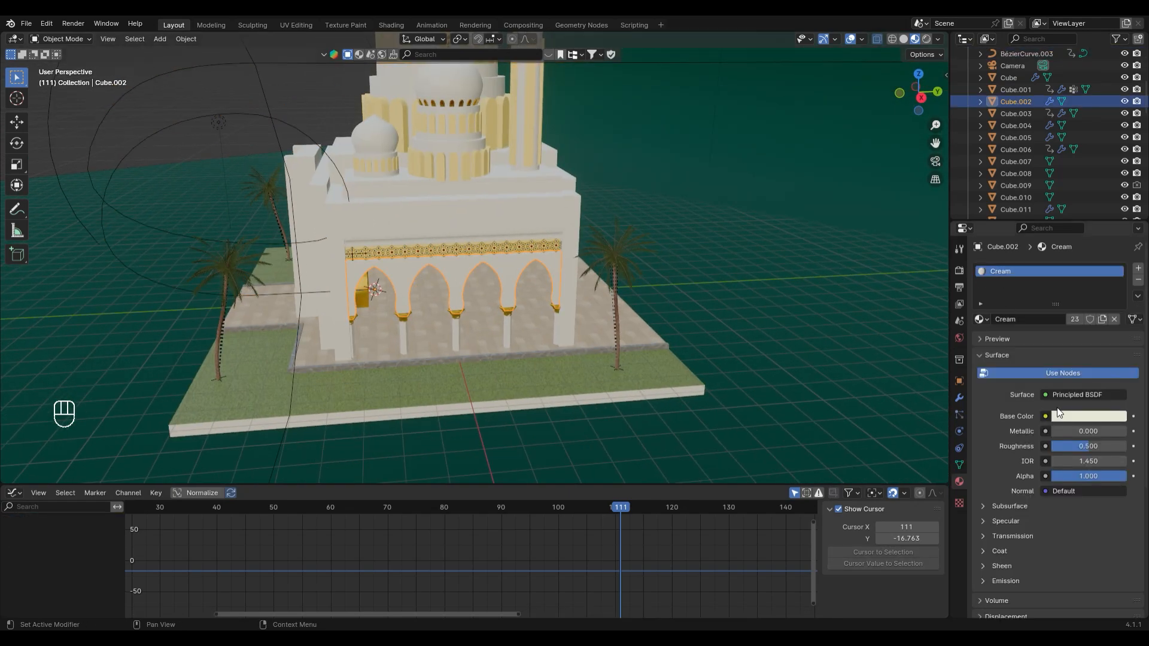
click(960, 398)
click(1055, 268)
mouse_move(1008, 256)
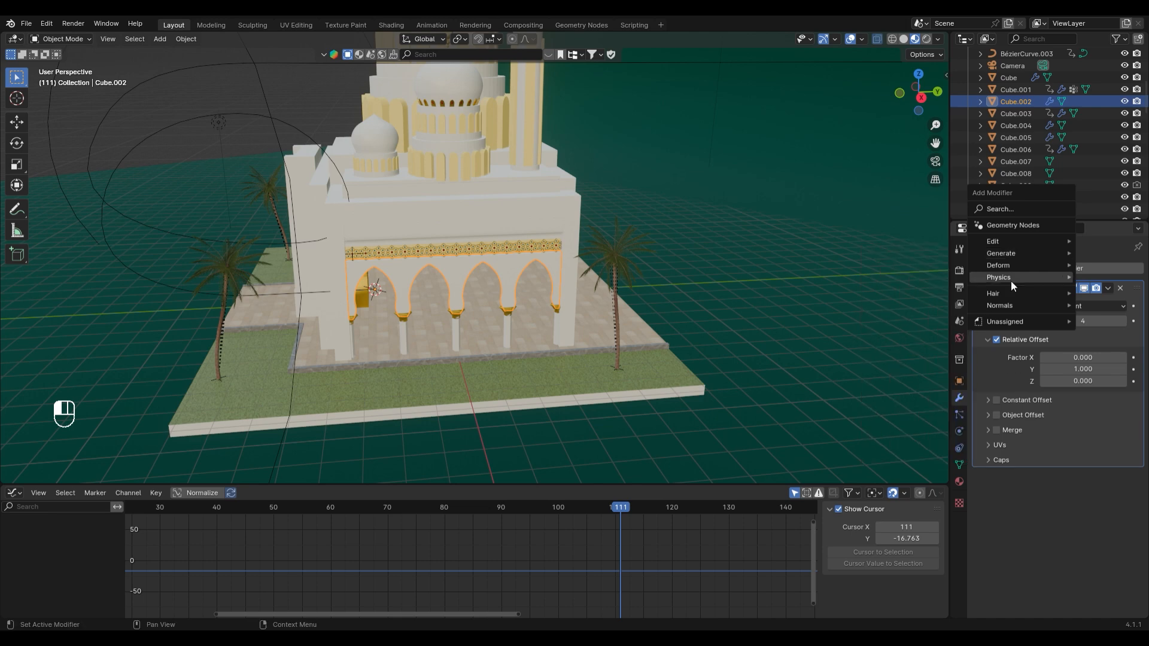
click(894, 288)
click(1121, 495)
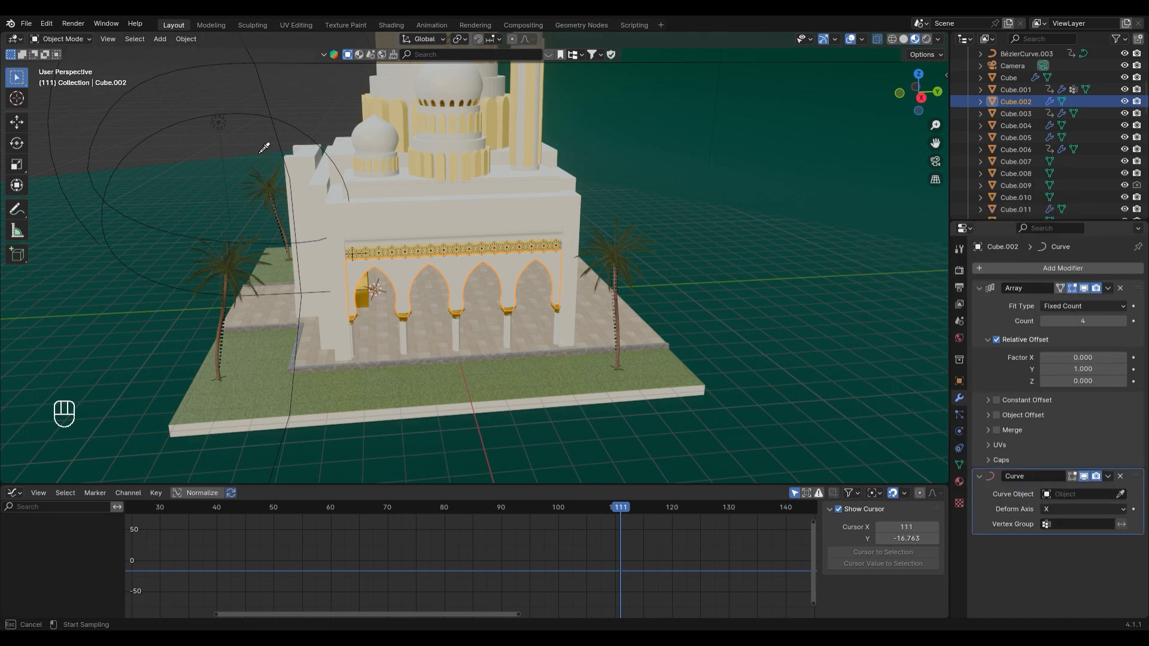
click(257, 116)
Try sliding the arches along the curve by moving them on the global Y axis
scroll(942, 391, down, 1)
shift+middle_drag(942, 391, 911, 448)
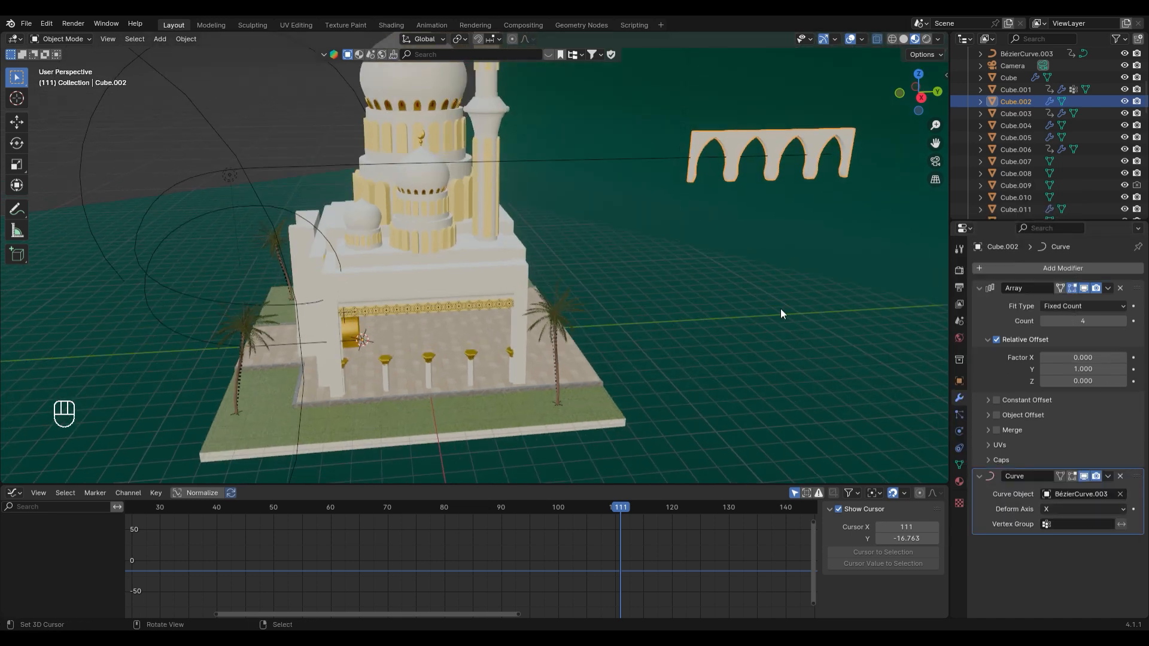
key(g)
key(y)
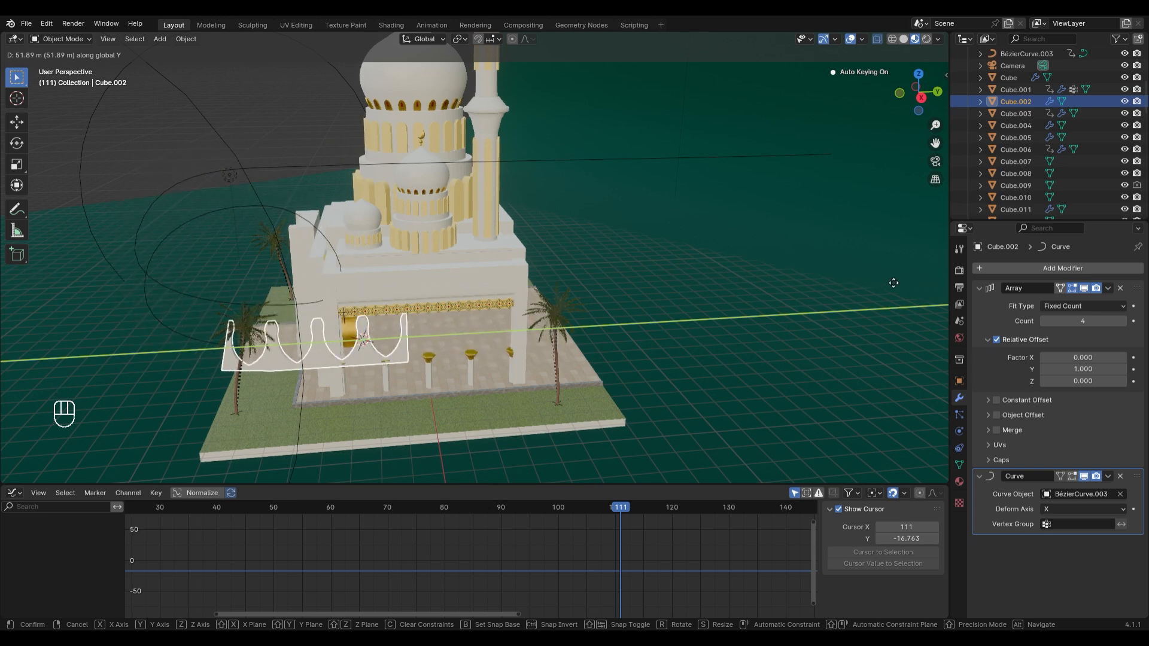
click(543, 316)
Try the -X deform axis on the arches' Curve modifier and undo it
click(1084, 509)
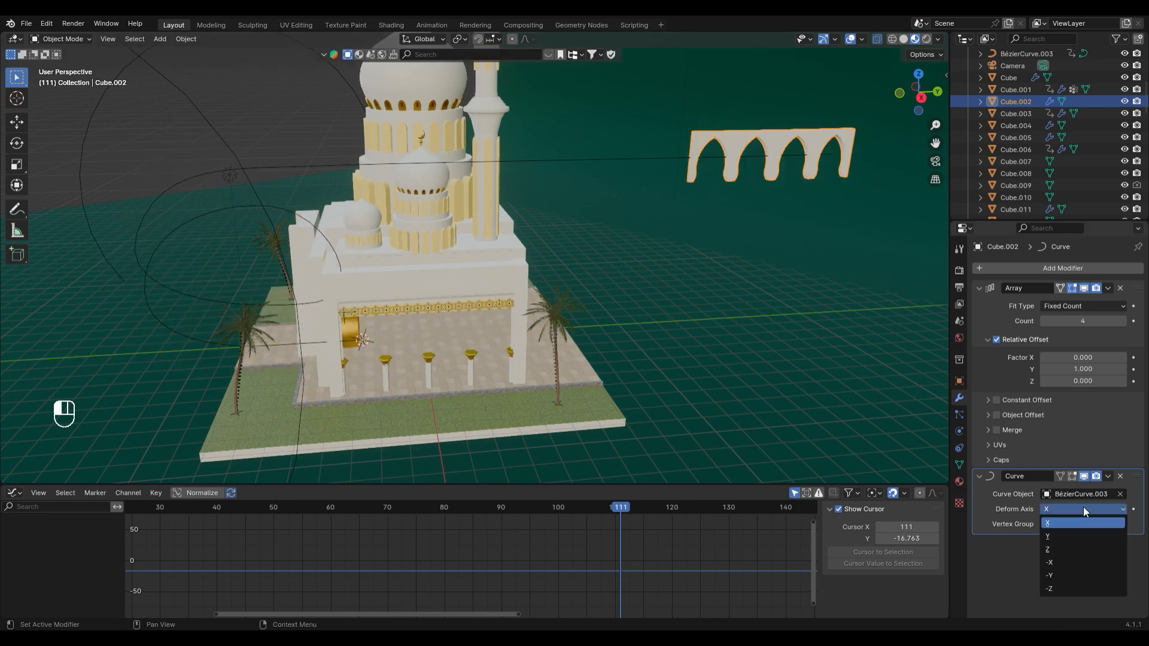
click(1058, 562)
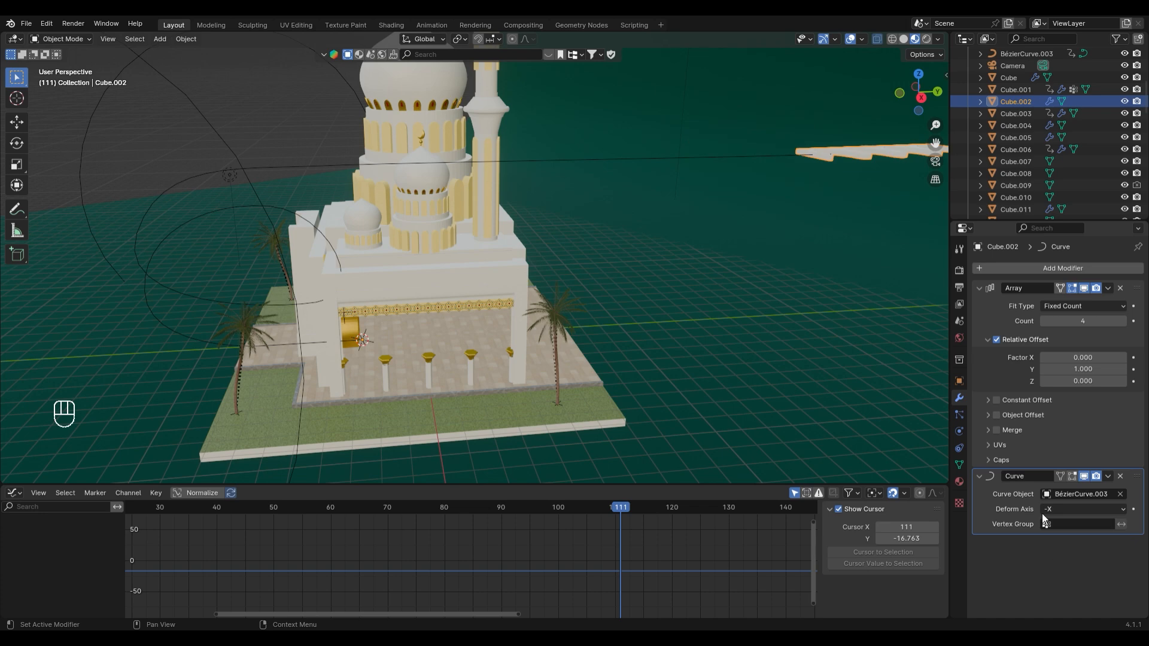
key(ctrl+z)
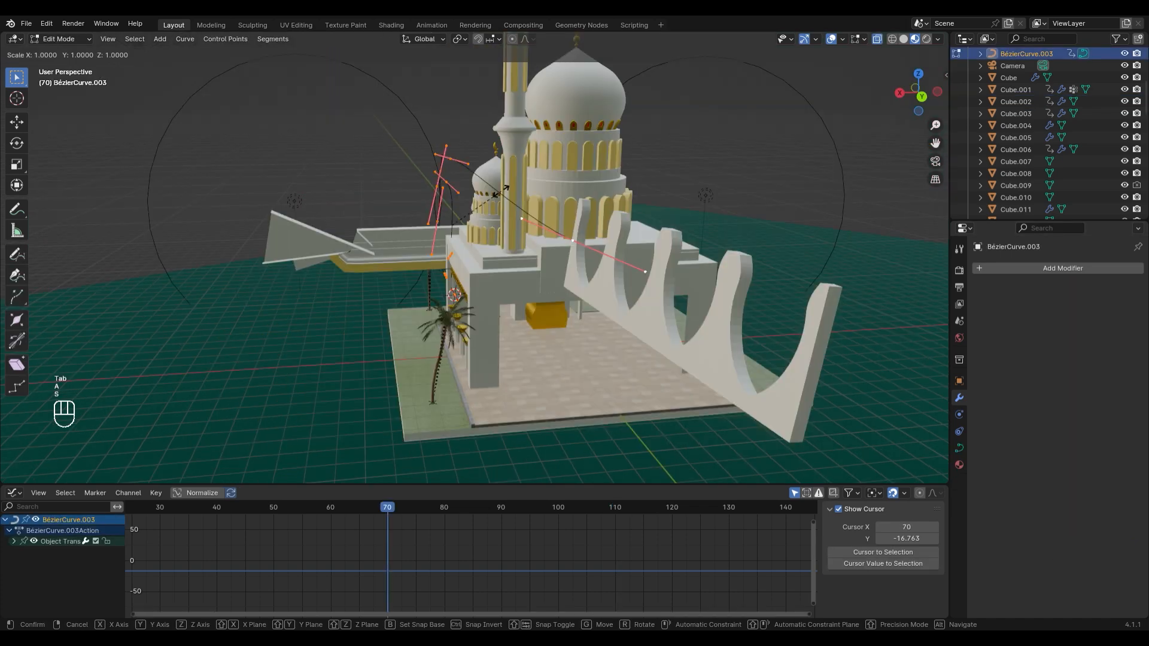
Try flattening all points of BézierCurve.003 by scaling them to 0 along Y, and undo it
key(s)
key(y)
key(0)
key(Return)
key(ctrl+z)
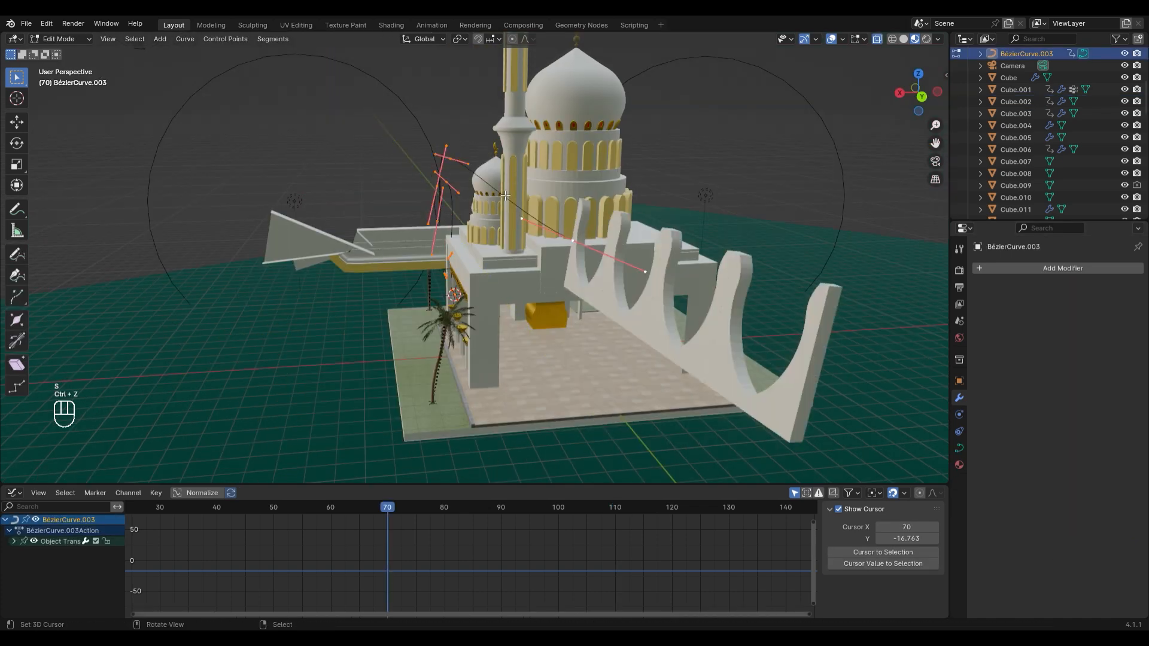
Scale all points of BézierCurve.003 to 0 along X and leave Edit Mode
key(s)
key(x)
key(0)
key(Return)
key(Tab)
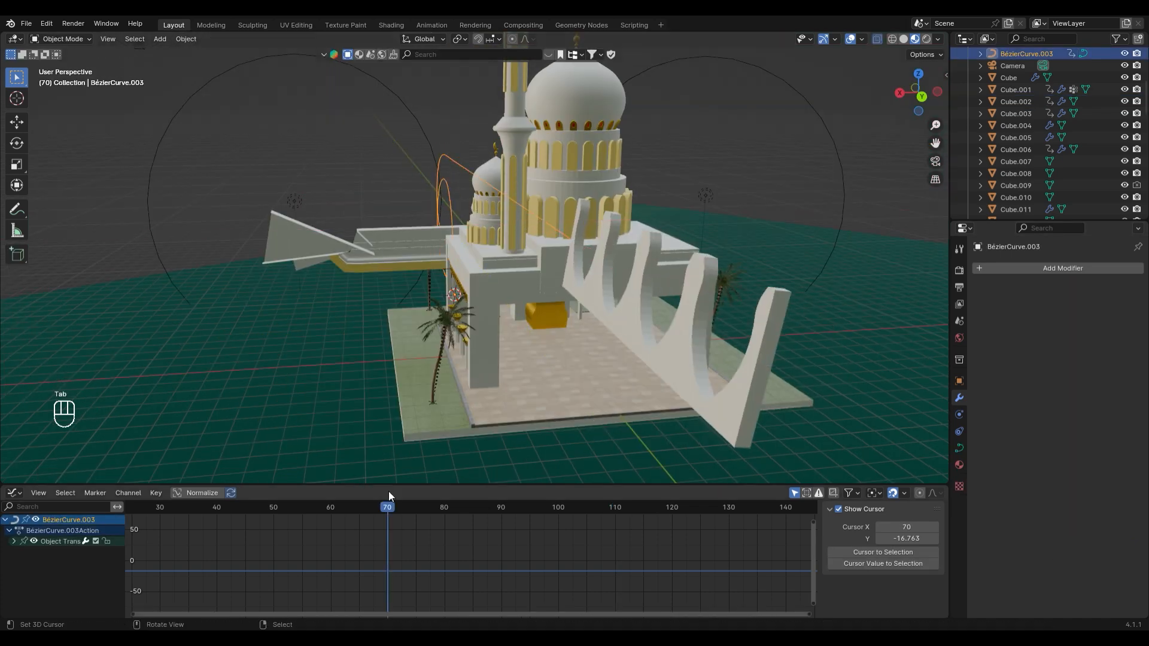
Check the arches at frame 100, and undo the recent changes back to their single keyframe at frame 111
click(628, 324)
drag(387, 508, 559, 517)
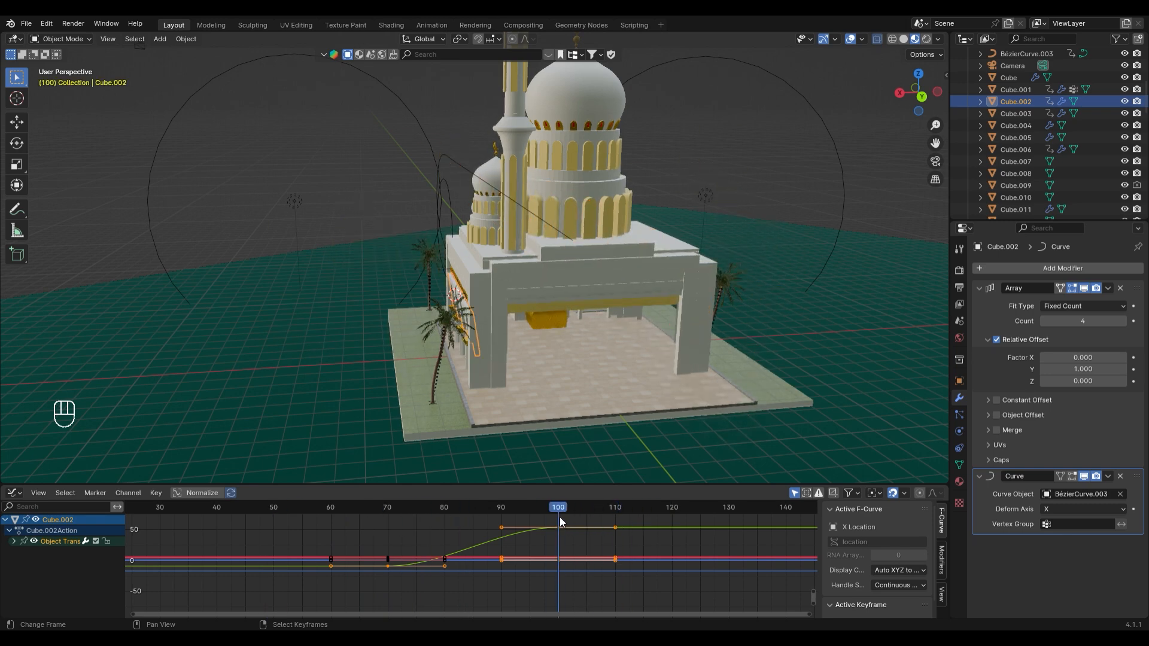
key(ctrl+z)
key(ctrl+z)
key(ctrl+z)
key(ctrl+z)
key(ctrl+z)
key(ctrl+z)
key(ctrl+z)
key(ctrl+z)
key(ctrl+z)
key(ctrl+z)
key(ctrl+z)
key(ctrl+z)
key(ctrl+z)
key(ctrl+z)
key(ctrl+z)
key(ctrl+z)
key(ctrl+z)
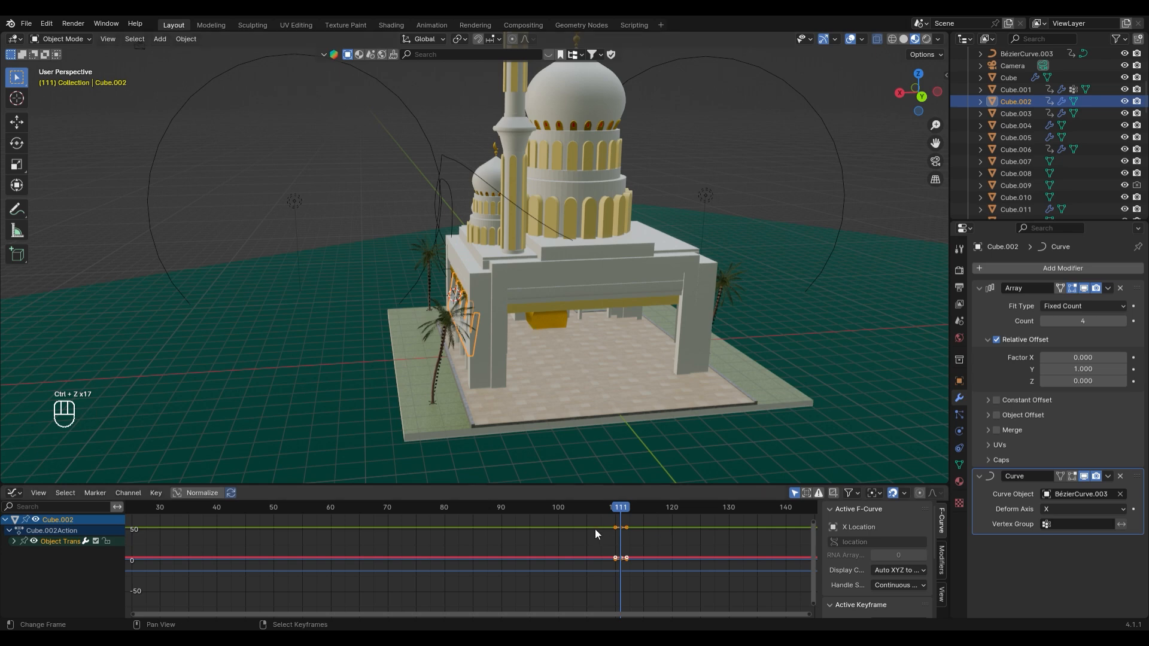
Move the arches' keyframes to frame 90 and go to frame 70
key(g)
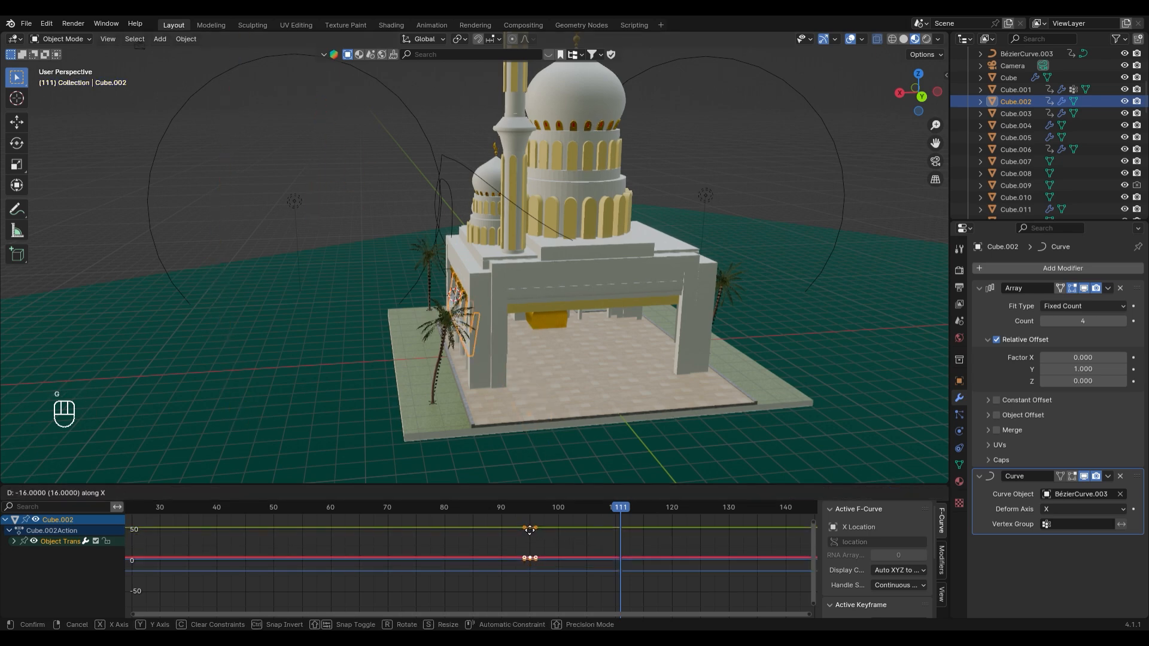
click(504, 527)
click(386, 507)
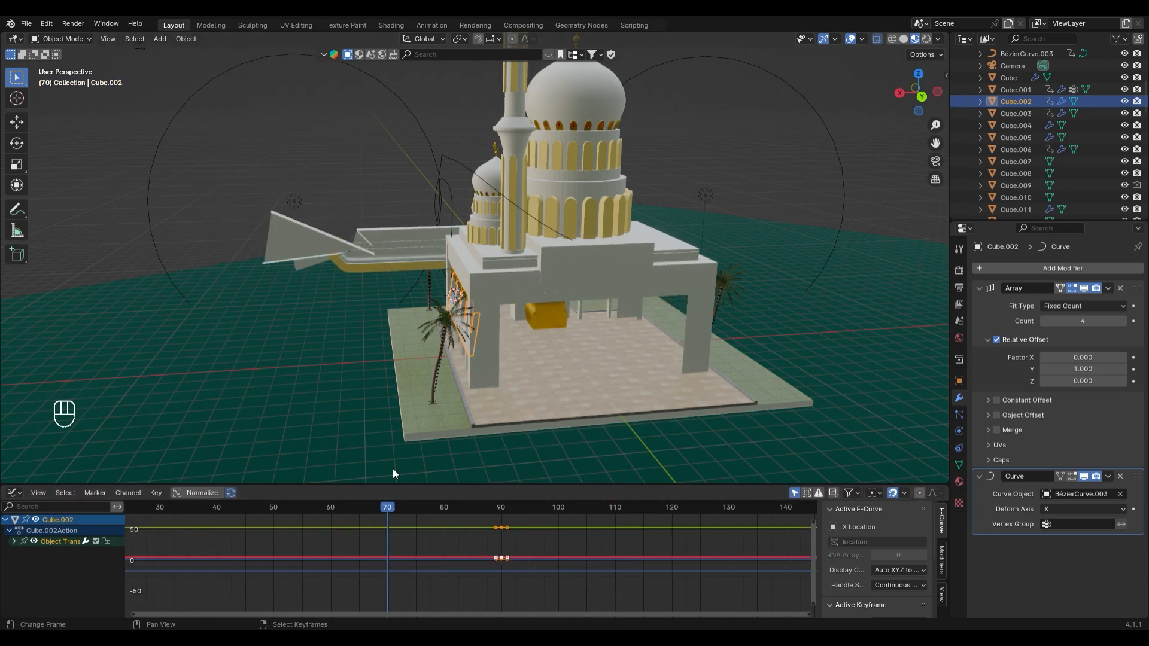
Select all points of BézierCurve.003, scale them flat along X, and return to Object Mode
click(453, 199)
key(Tab)
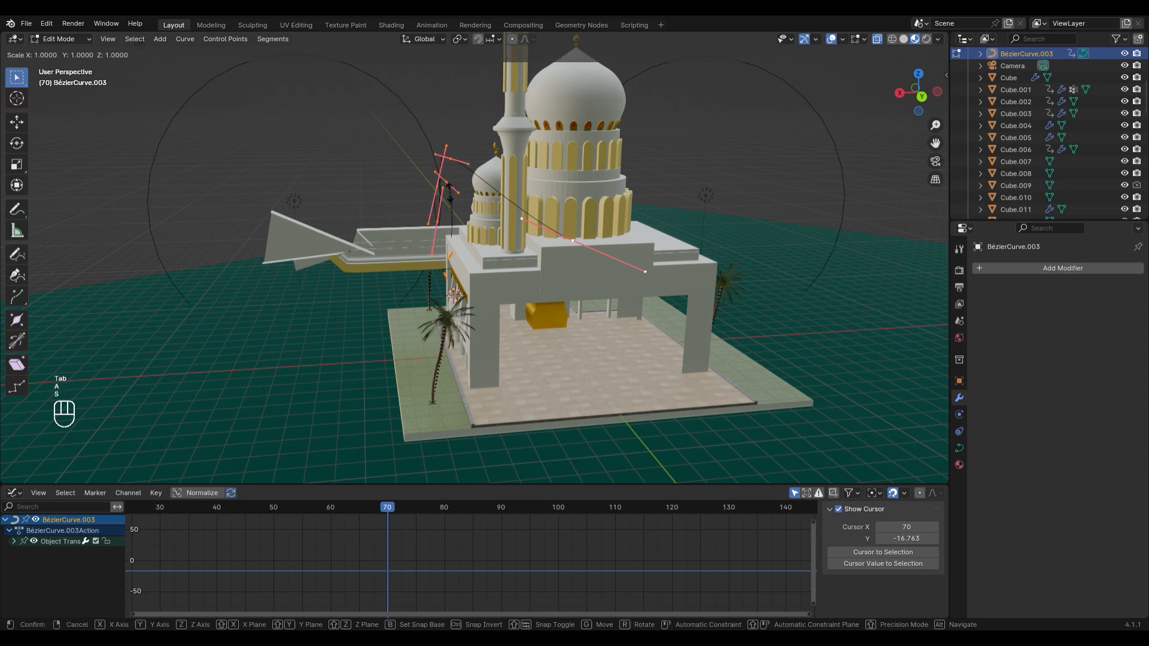
key(a)
key(s)
key(Tab)
middle_drag(452, 305, 527, 321)
scroll(527, 321, up, 2)
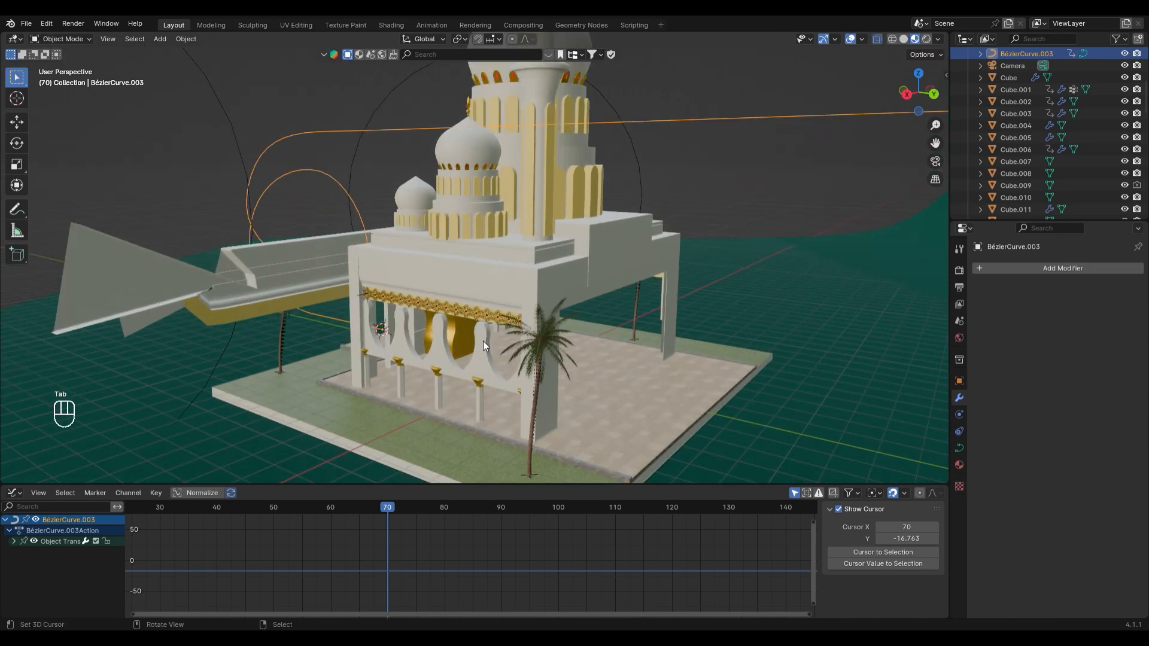
At frame 90, rotate the arches about global Y so that they stand upright under the ornamental band
right_click(483, 341)
key(Tab)
key(Tab)
click(501, 510)
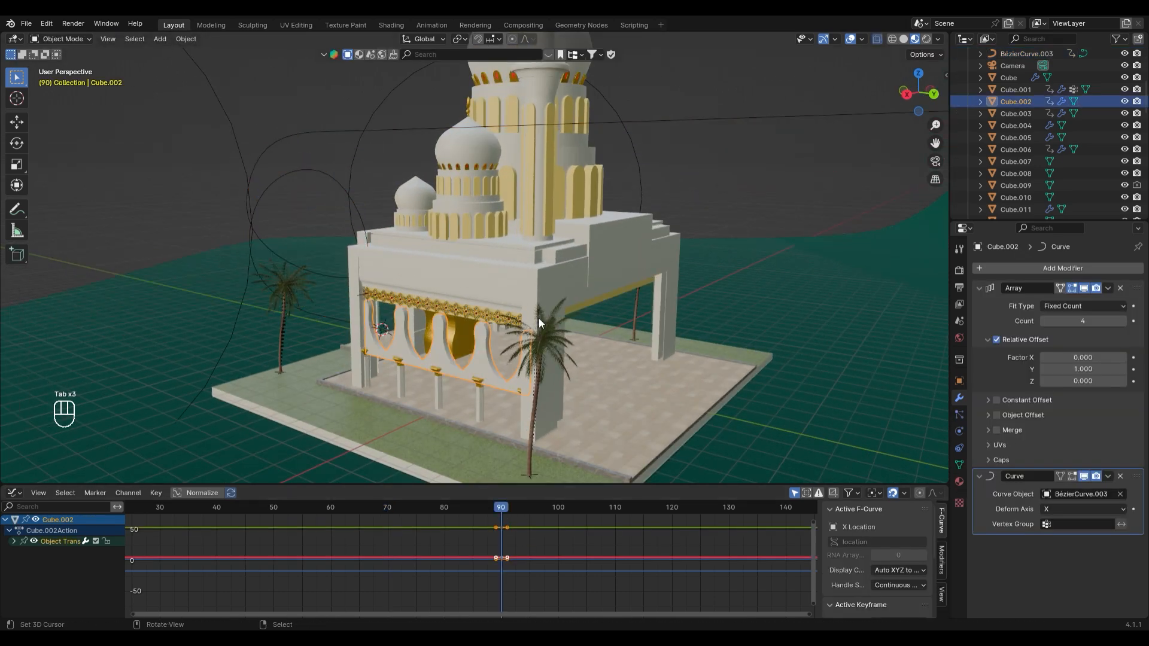
text(r90y)
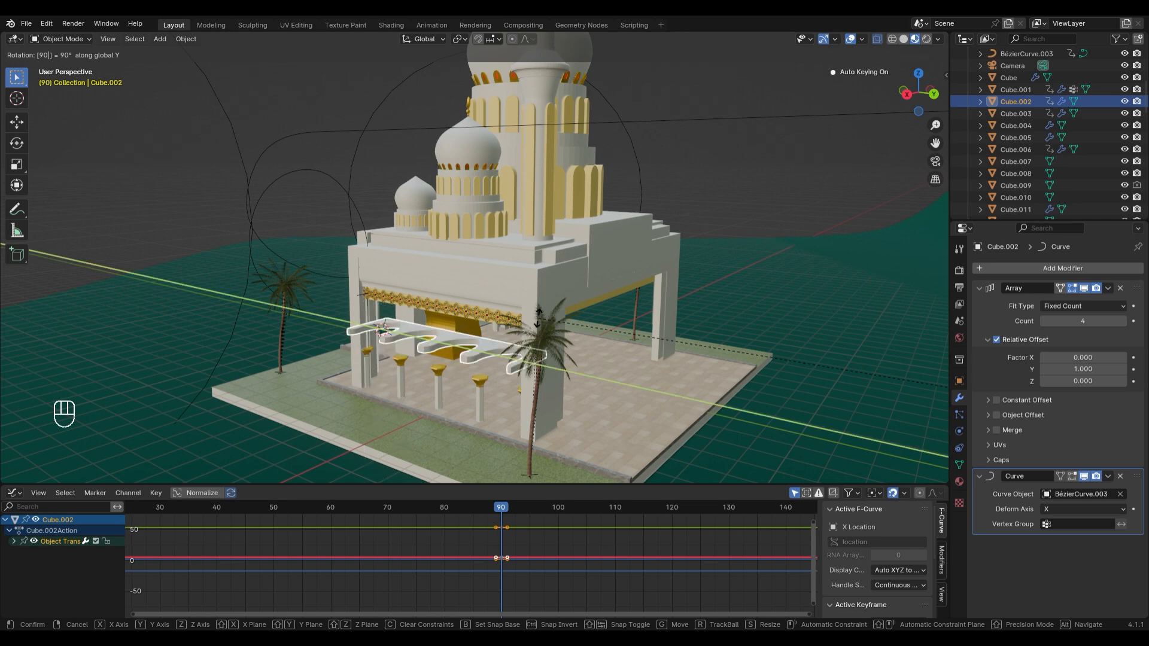
key(BackSpace)
key(BackSpace)
key(Return)
scroll(539, 319, down, 2)
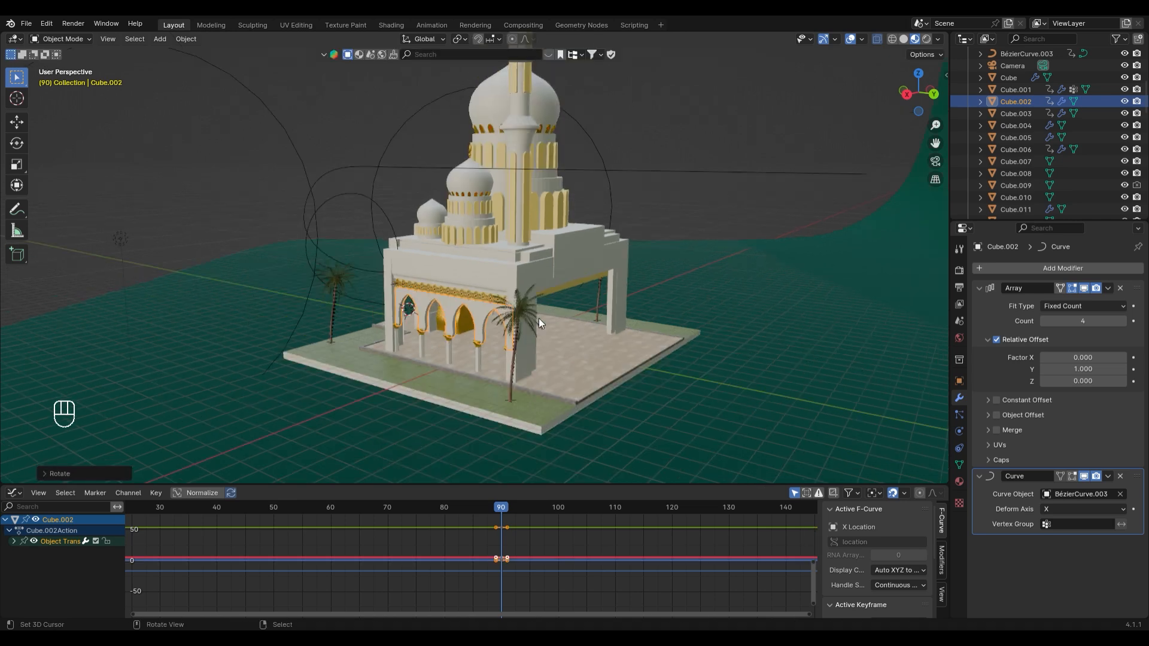
Slide the arches along global Y at frame 90 to line up with the column capitals
scroll(558, 334, up, 4)
mouse_move(539, 318)
middle_down()
mouse_move(558, 334)
mouse_move(541, 300)
middle_up()
scroll(541, 301, up, 1)
key(g)
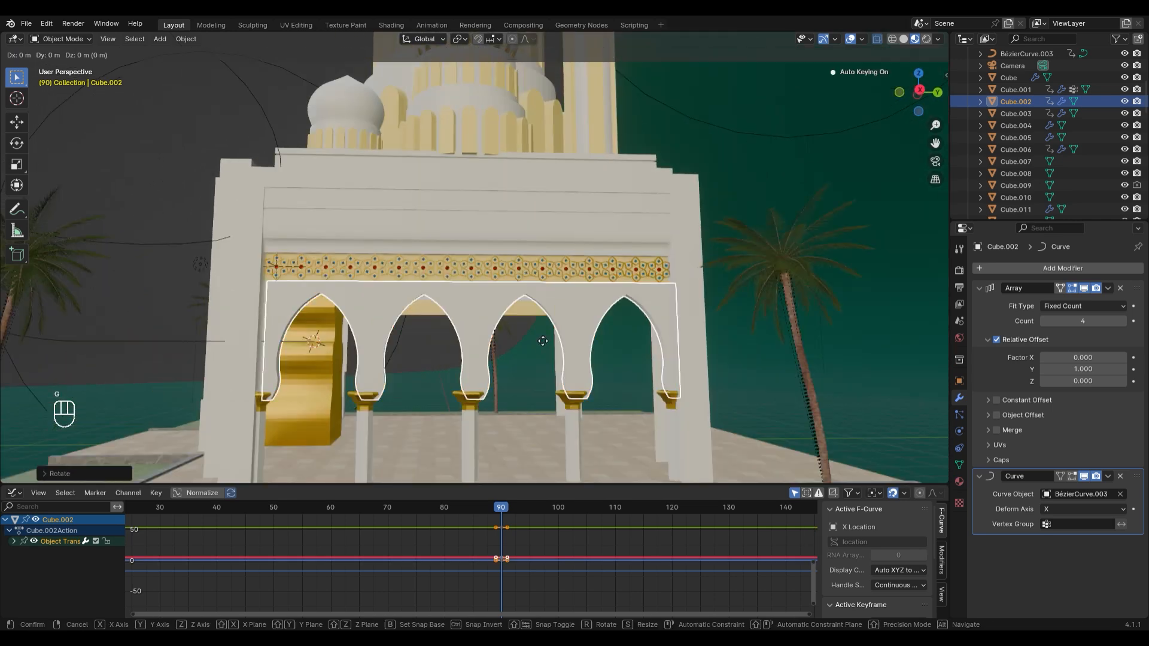
middle_click(543, 339)
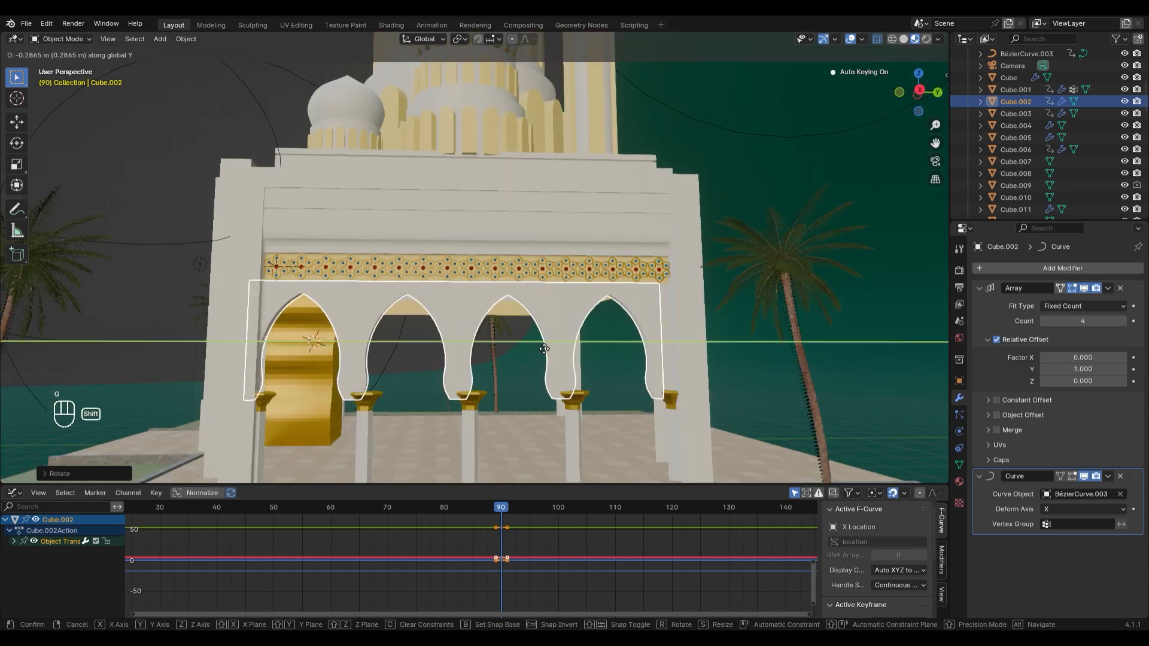
click(603, 370)
key(a)
key(a)
middle_drag(598, 372, 571, 386)
scroll(577, 368, down, 3)
right_click(509, 317)
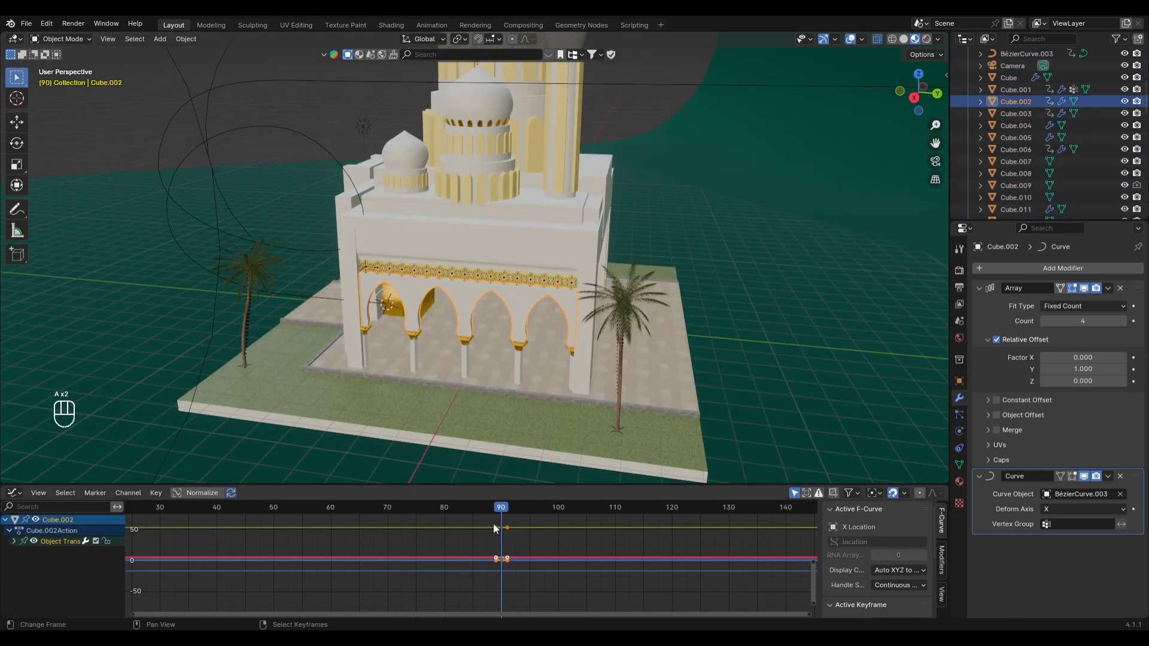
At frame 65, slide the arches back along global Y, away from the wall toward the curve's far end, and play the animation
drag(494, 528, 358, 504)
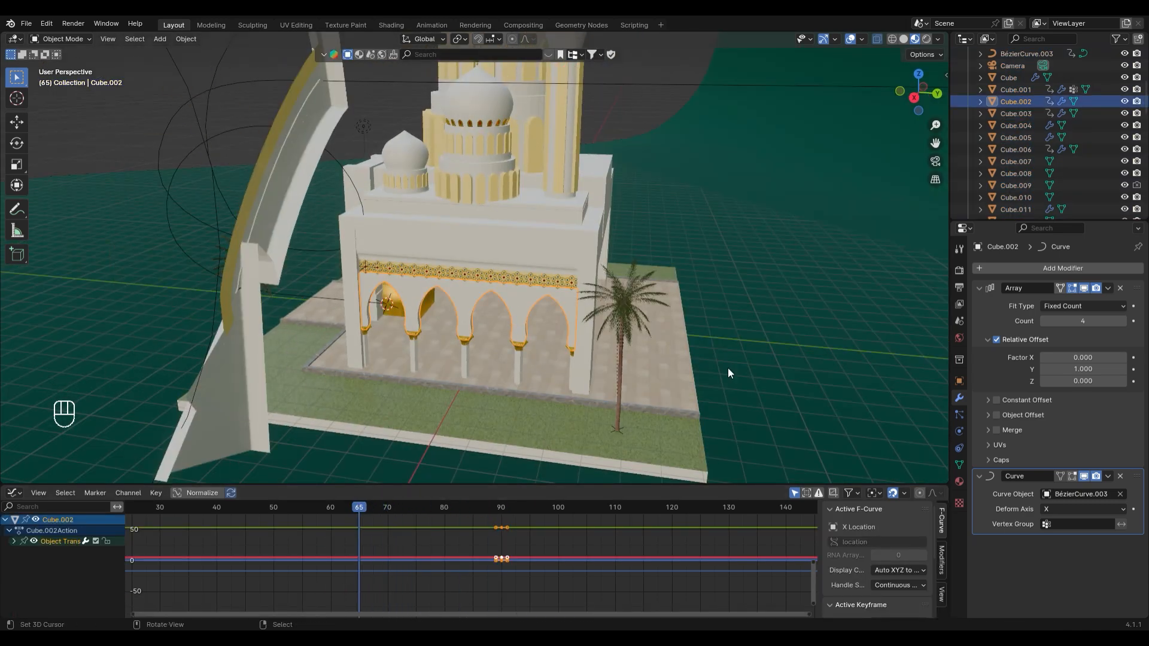
middle_drag(727, 373, 567, 318)
key(g)
key(y)
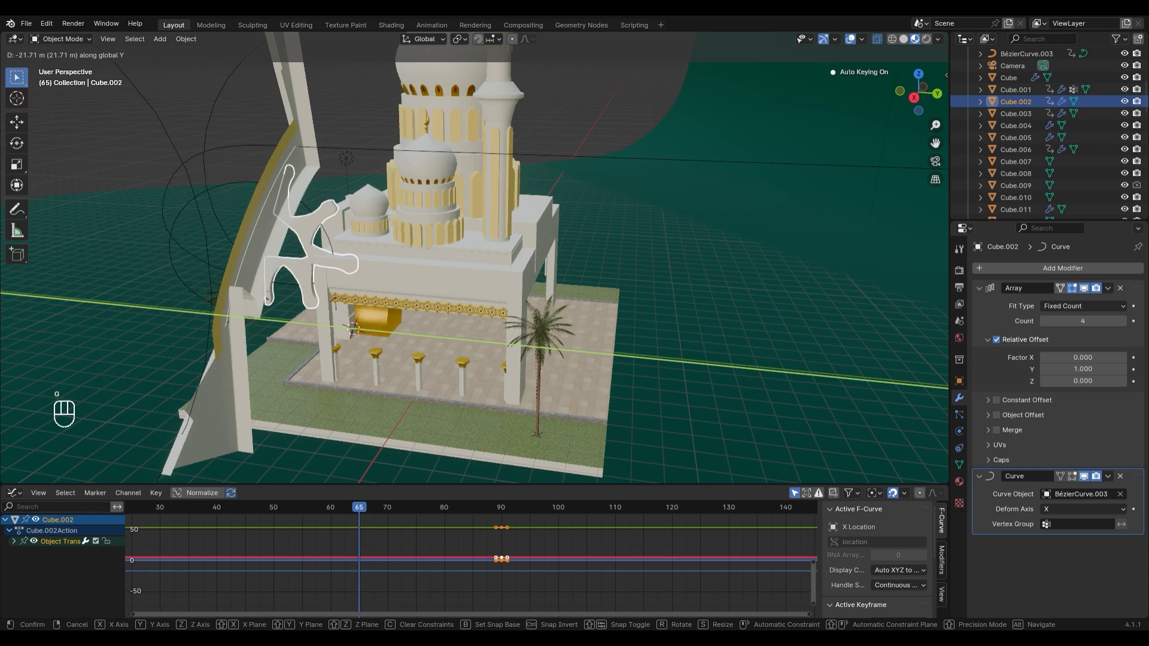
click(544, 161)
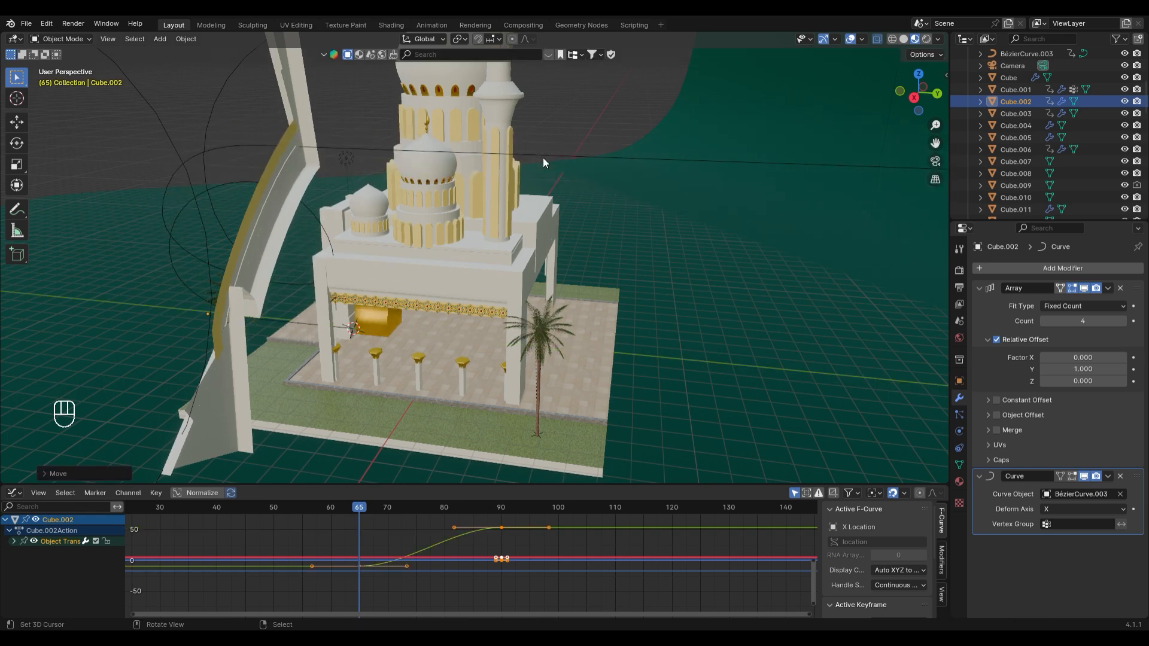
key(space)
key(space)
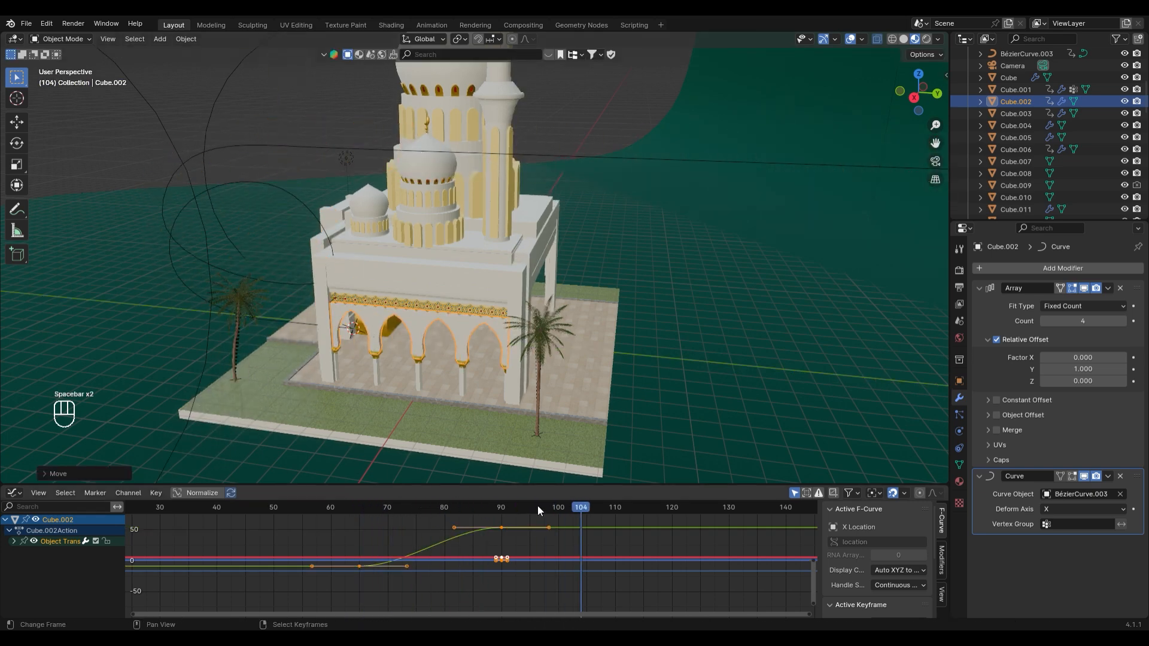
Move the arches' end keyframes from frame 90 to frame 110 and play back the animation
drag(490, 522, 527, 573)
key(g)
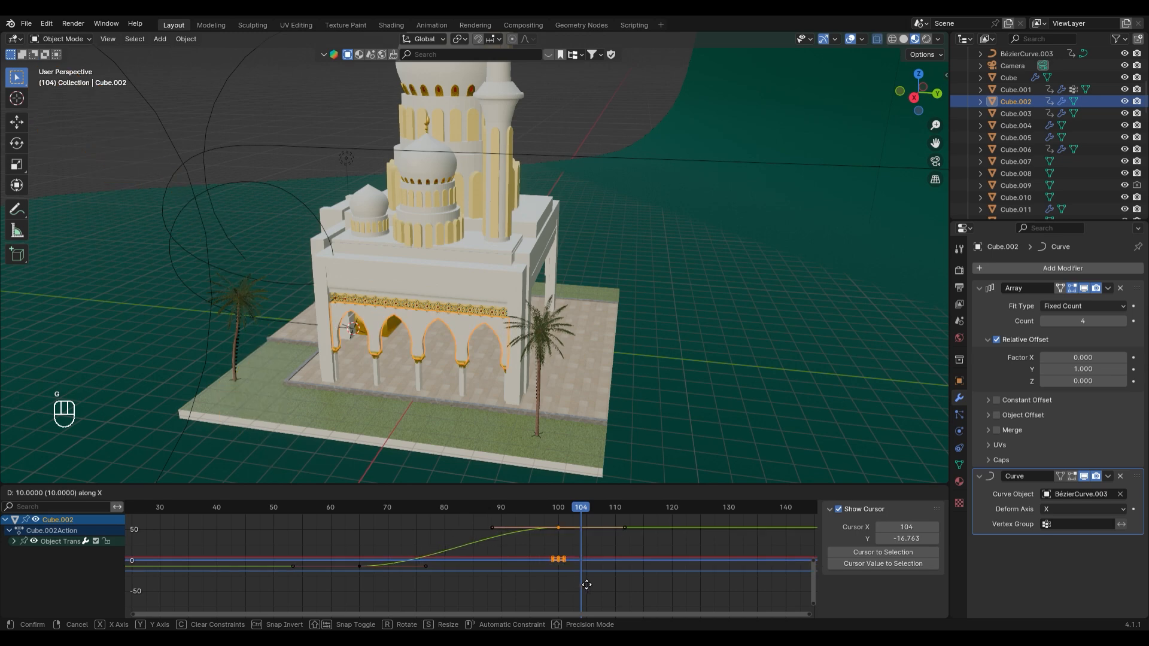
click(532, 522)
key(space)
key(space)
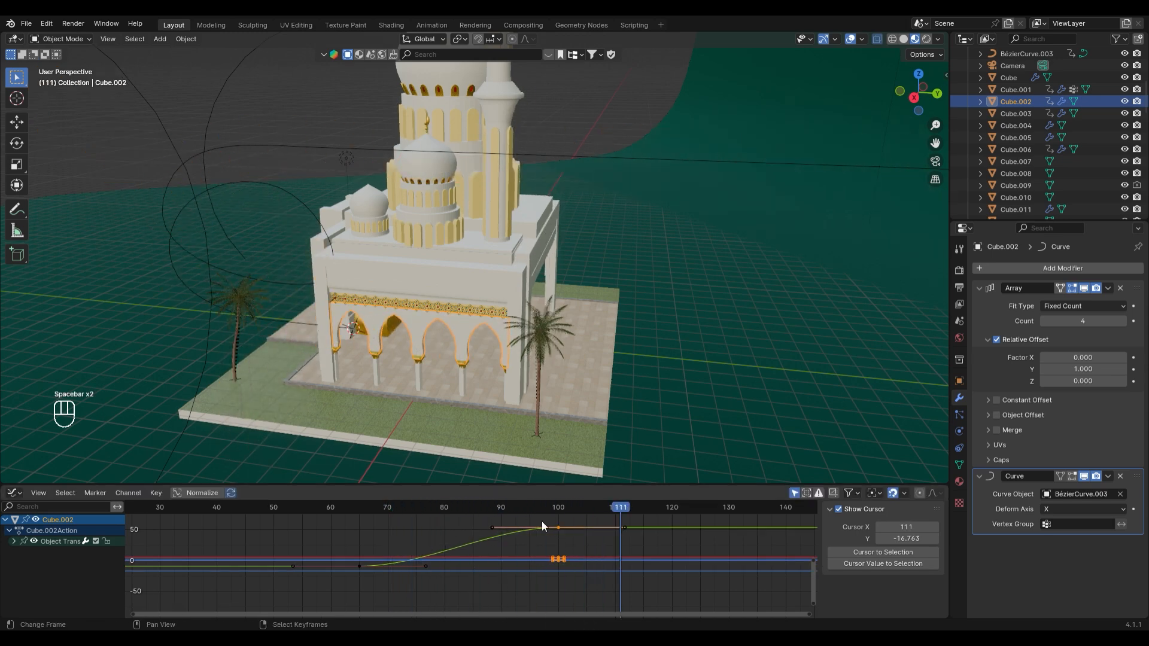
key(g)
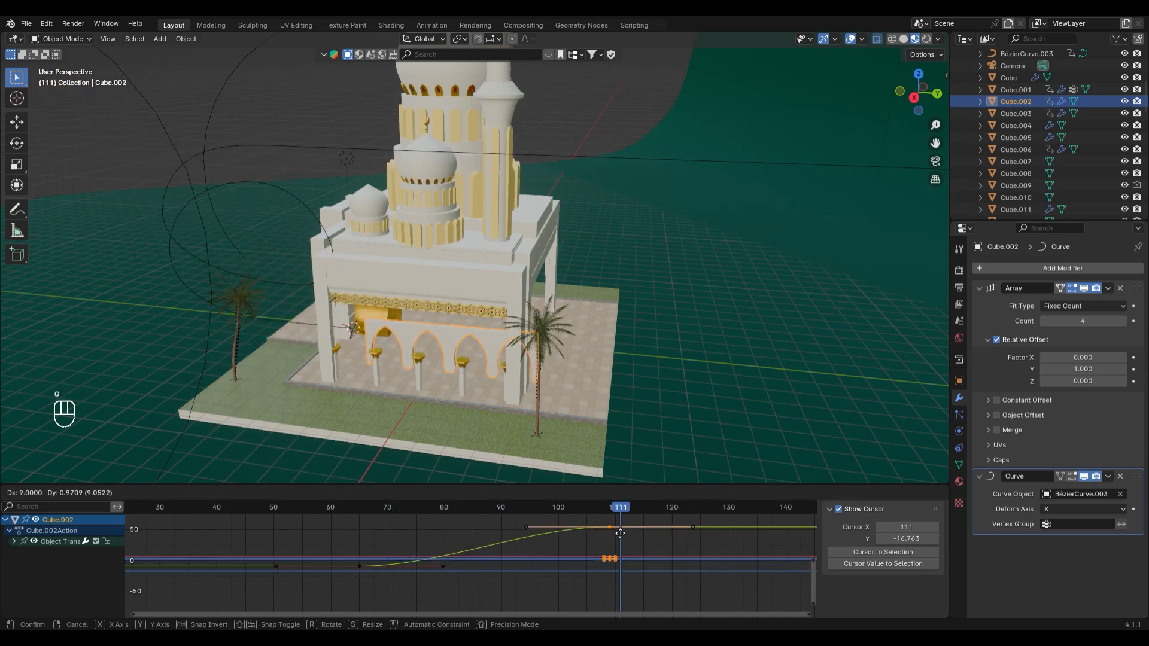
click(624, 534)
key(space)
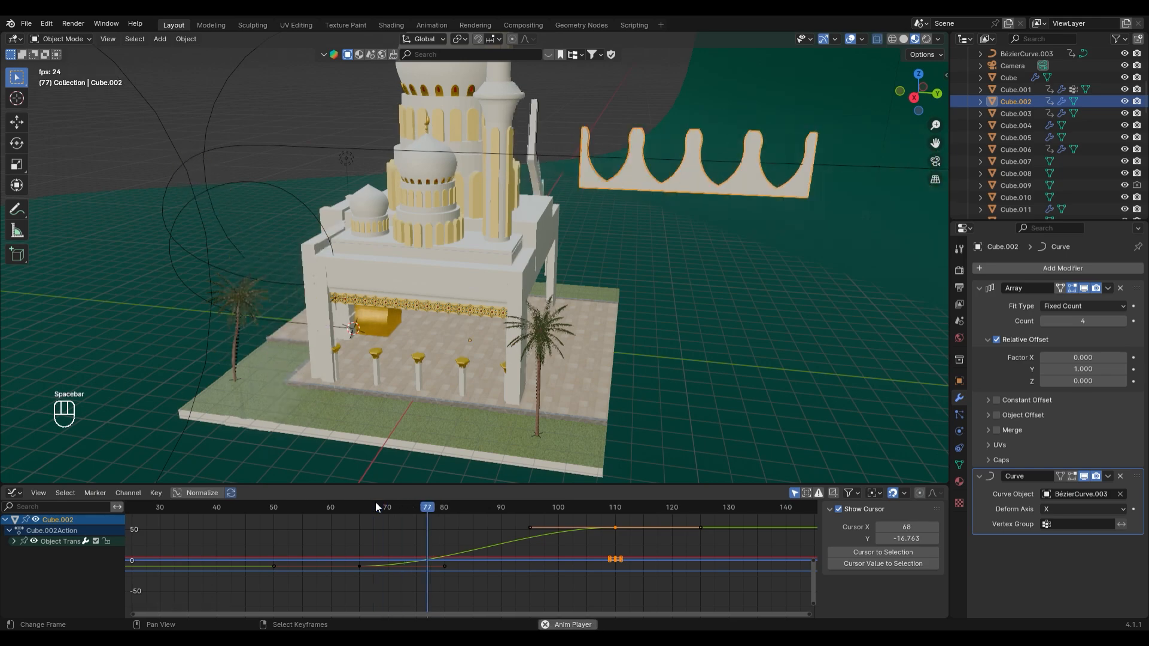
key(space)
At frame 110, separate the gold capitals from the arcade columns into their own object, and return to Object Mode
scroll(428, 376, up, 5)
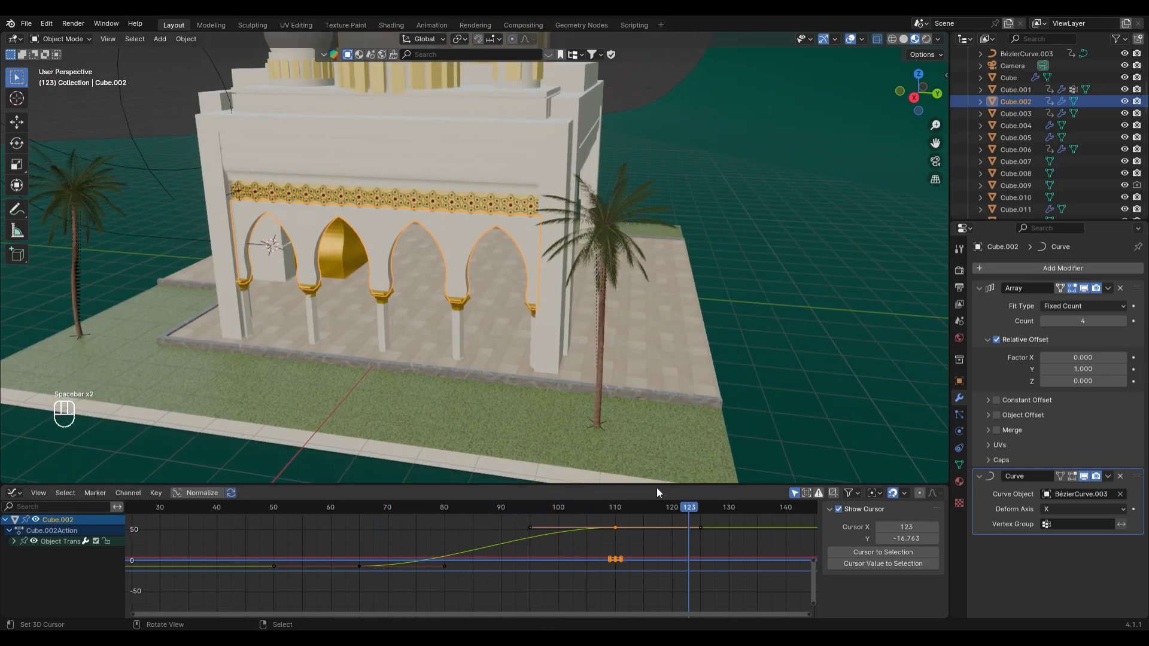
drag(576, 507, 617, 513)
scroll(365, 336, up, 1)
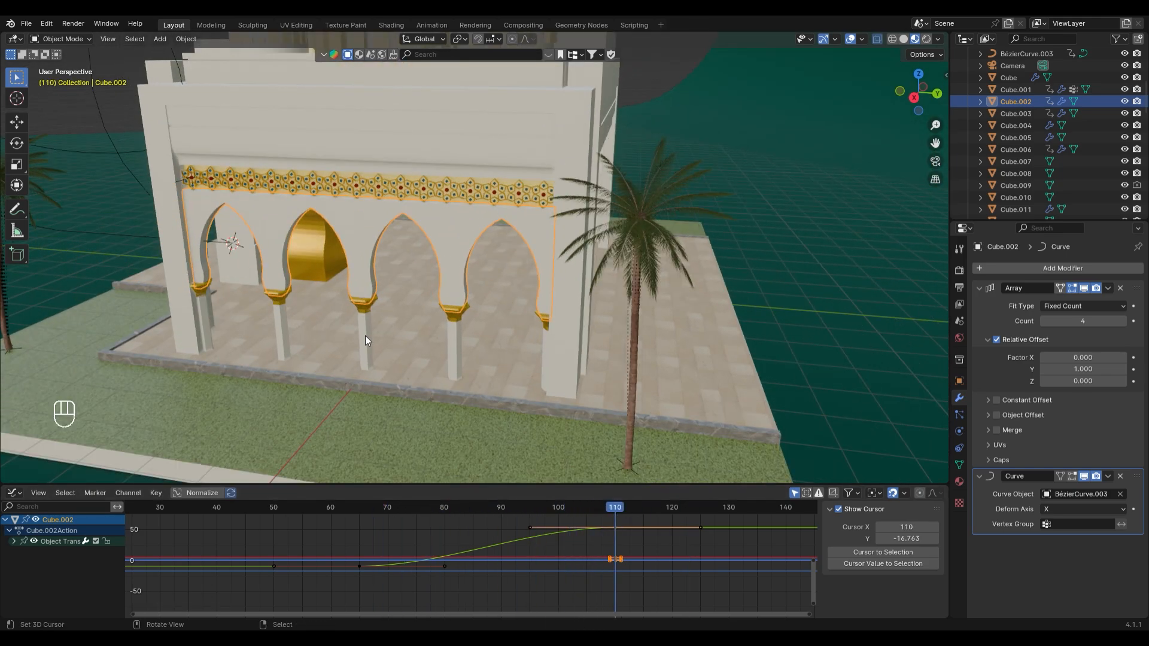
middle_drag(366, 336, 389, 314)
shift+middle_drag(389, 314, 389, 273)
scroll(377, 287, up, 3)
click(179, 331)
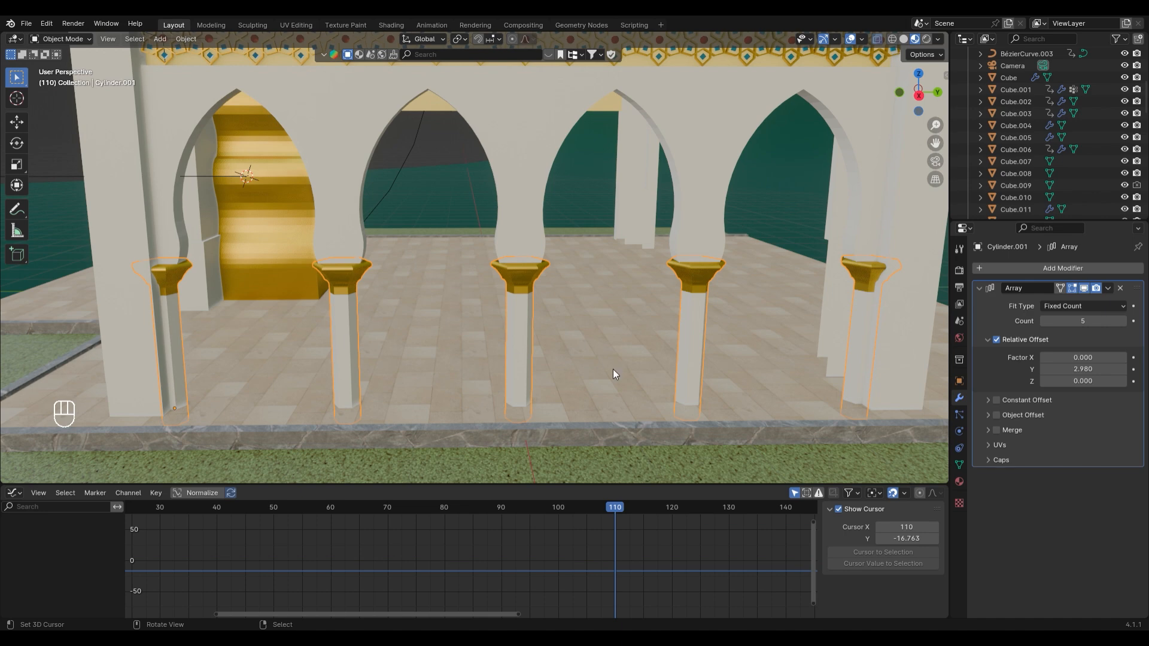
right_click(160, 279)
right_click(179, 282)
right_click(167, 278)
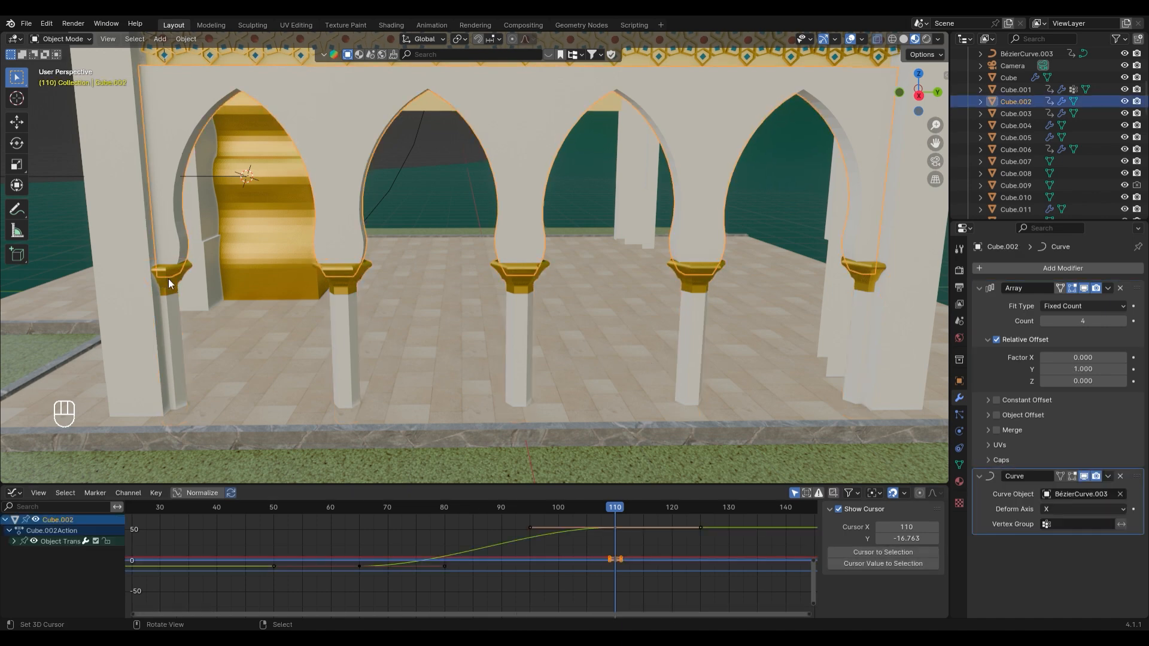
right_click(168, 278)
right_click(176, 282)
key(Tab)
key(p)
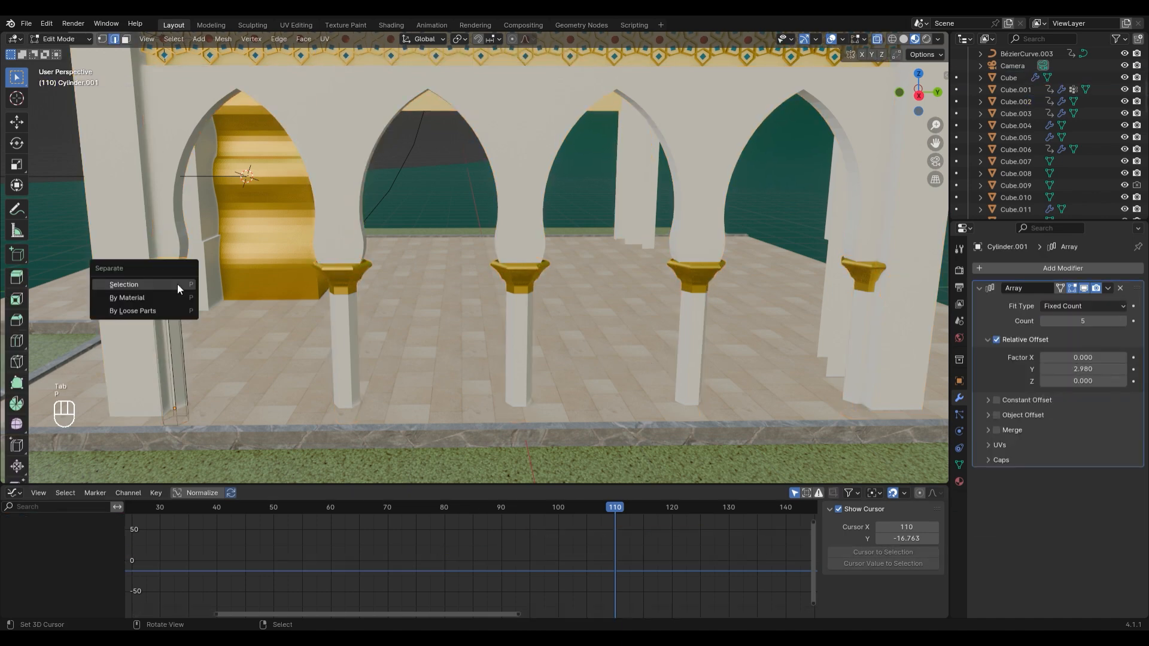
click(177, 284)
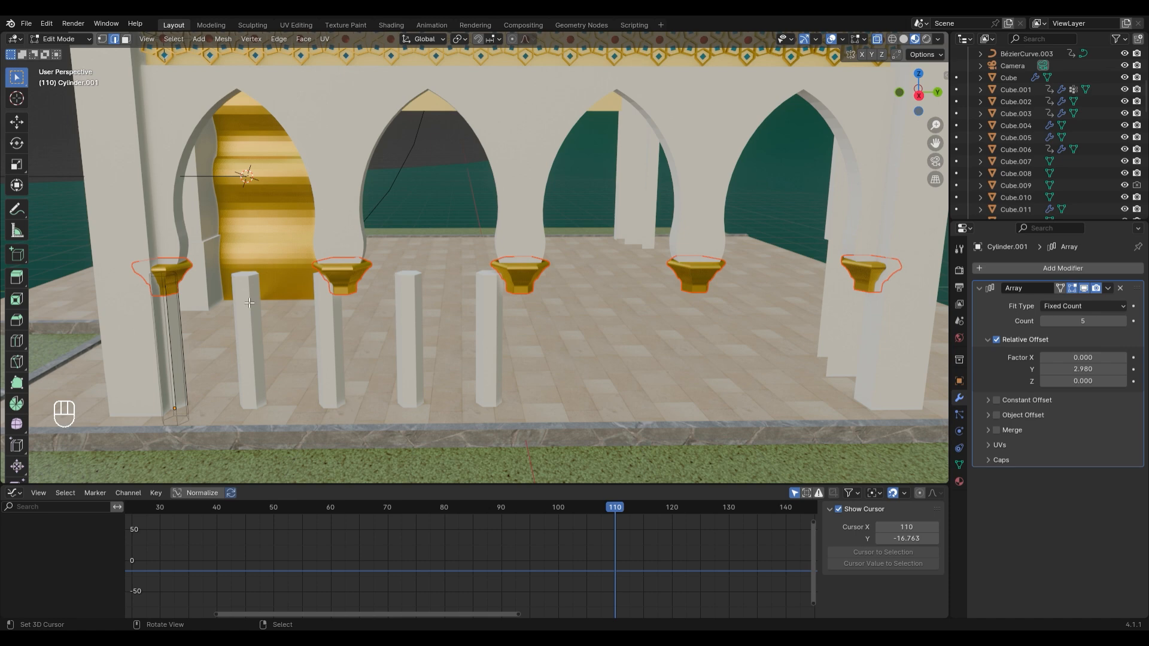
key(Tab)
Set the separated columns' Array relative offset along Y to 6.525 so that they line up under the capitals
right_click(251, 314)
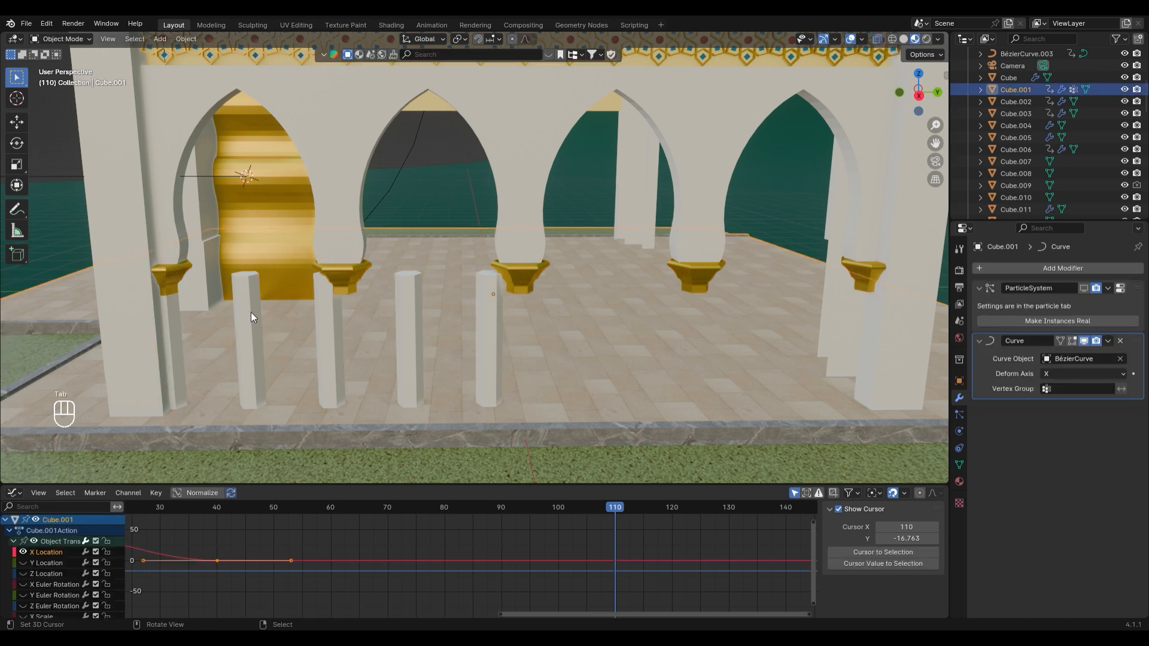
right_click(251, 314)
shift+drag(1083, 357, 1131, 369)
click(1107, 369)
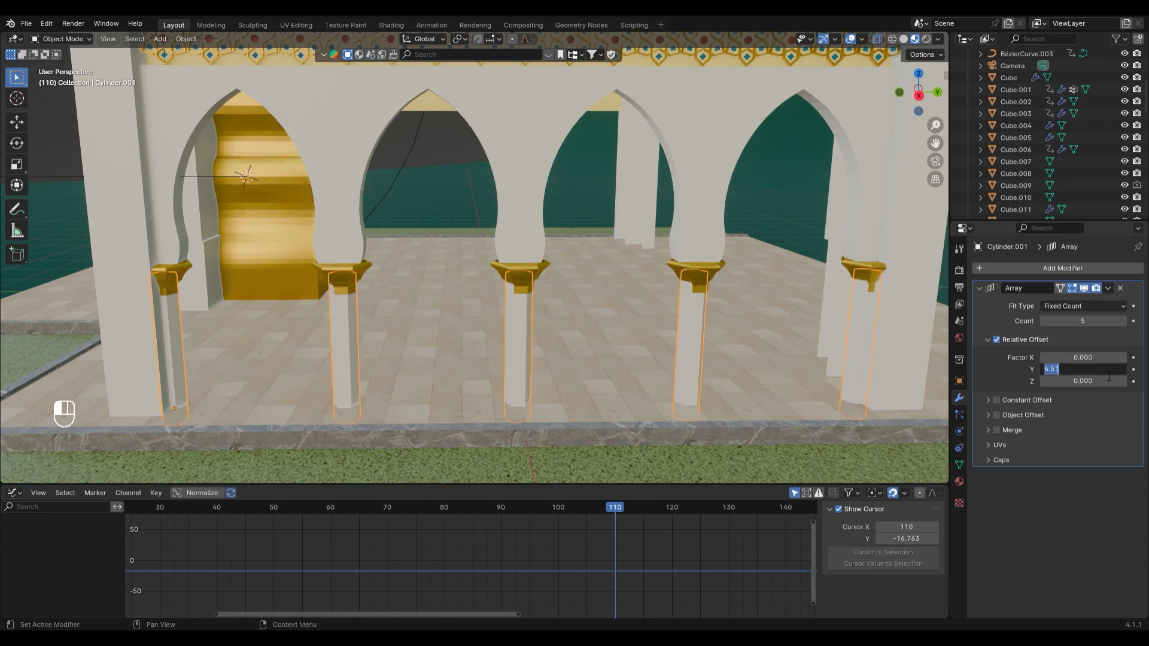
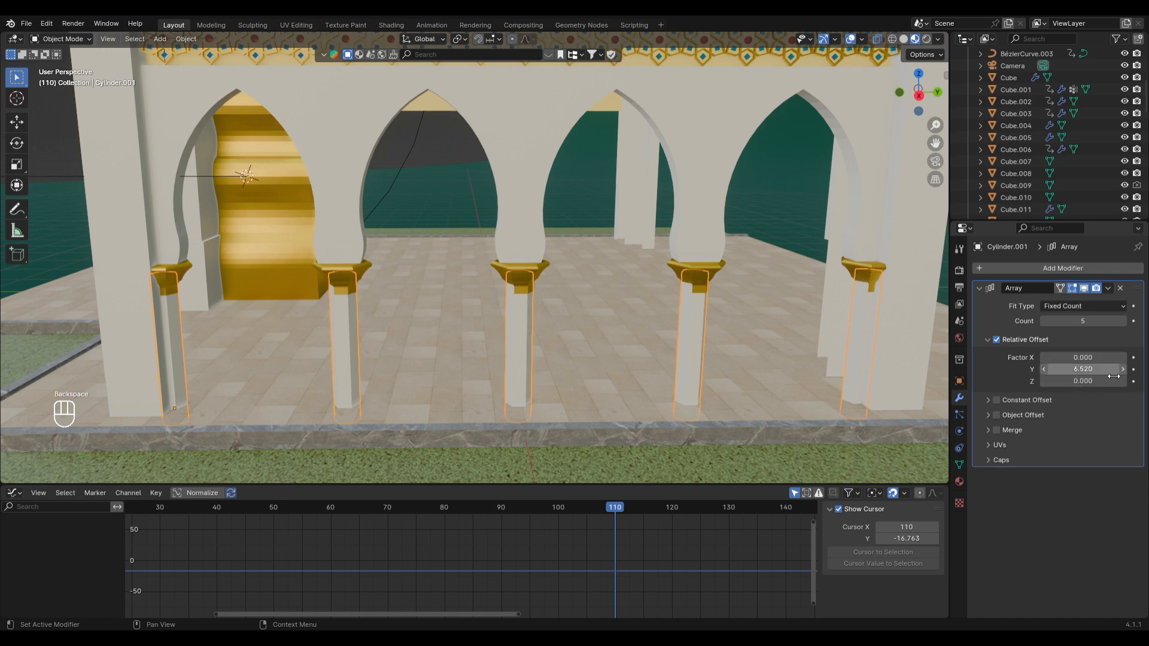
text(4)
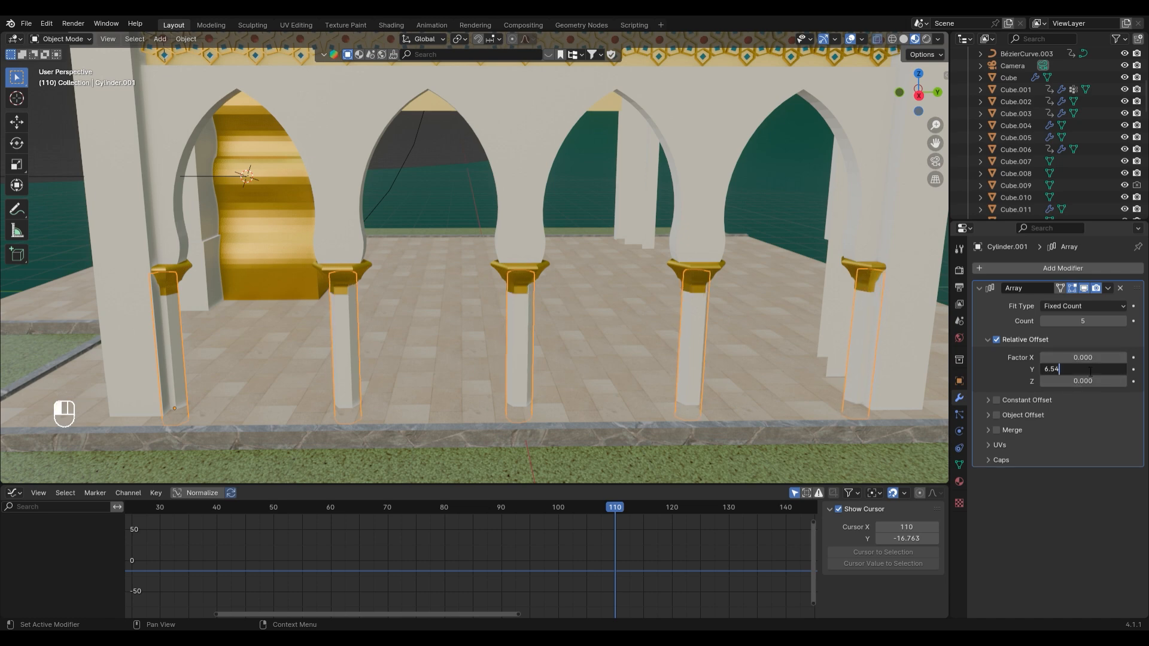
text(3)
key(Return)
click(1100, 373)
key(Return)
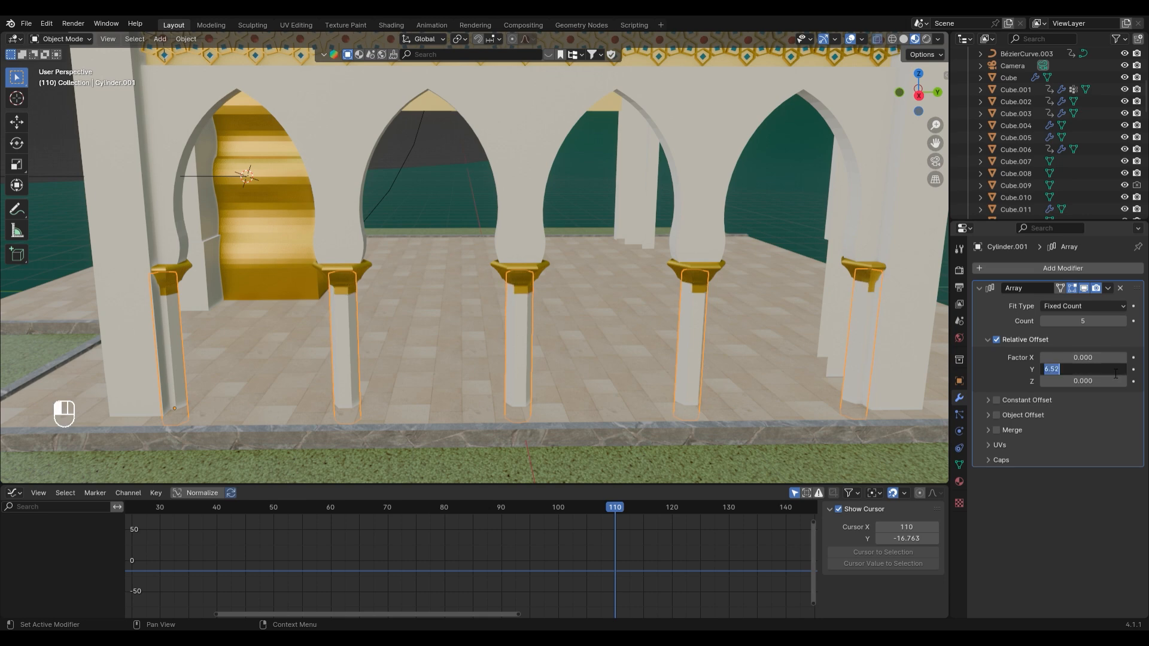
key(Return)
text(5)
key(Return)
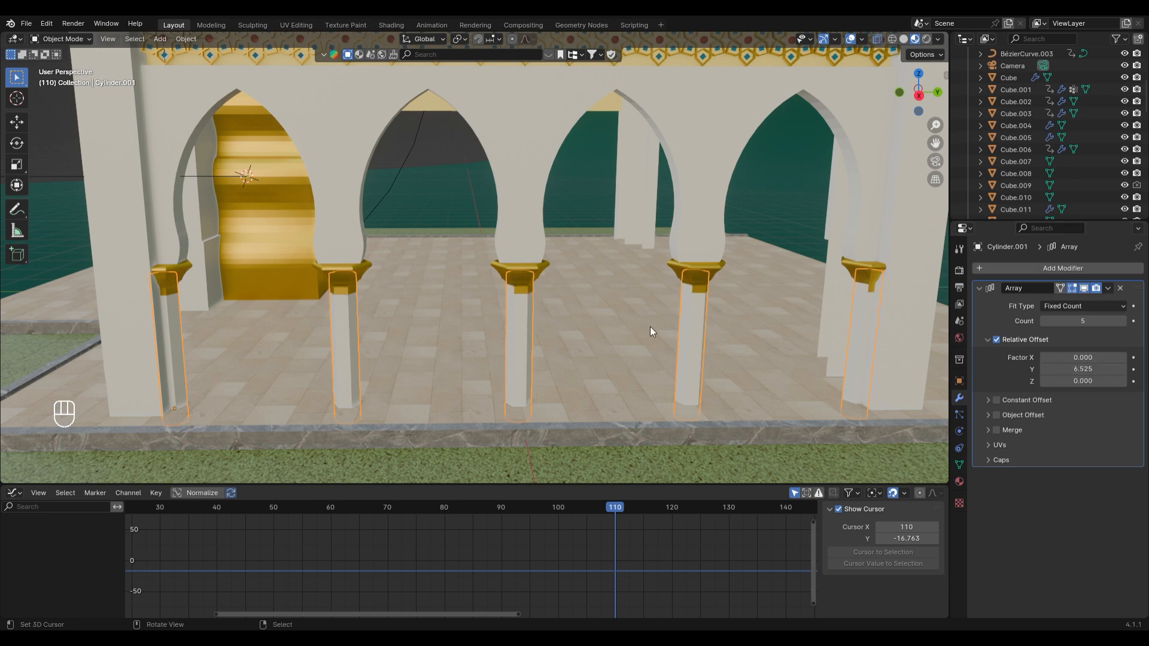
Open the separated capitals' mesh in Edit Mode, select the first capital's lower collar, and switch to the right orthographic view
click(871, 272)
click(1029, 268)
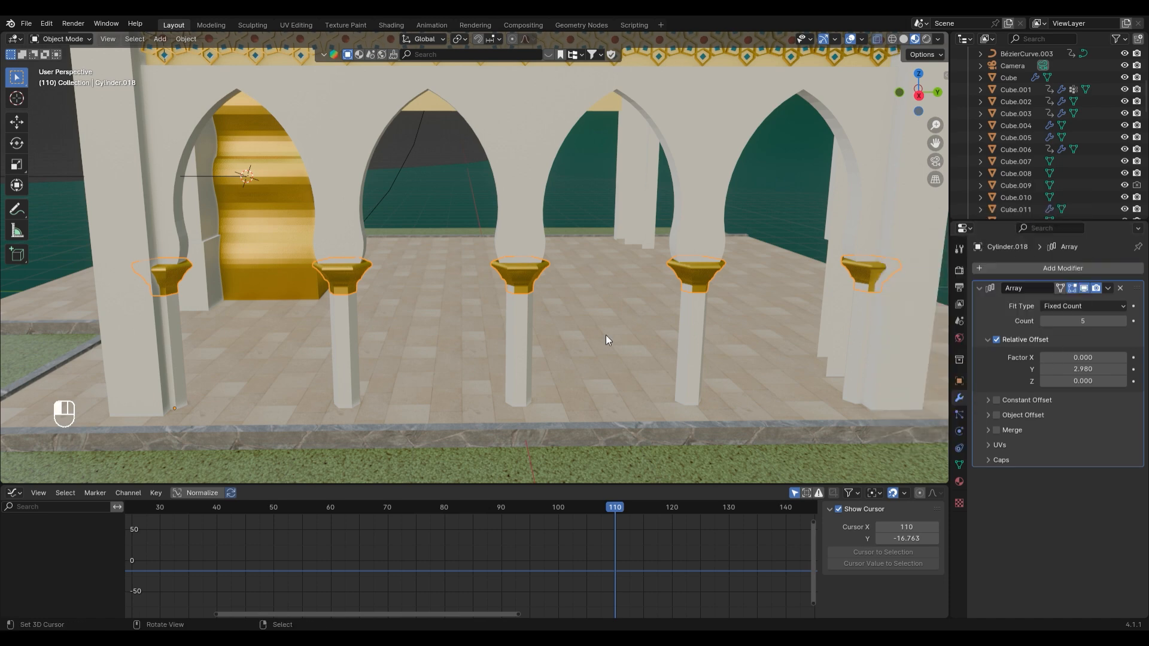
scroll(478, 267, up, 3)
scroll(138, 282, up, 2)
shift+middle_drag(139, 281, 532, 233)
right_click(534, 193)
key(Tab)
scroll(551, 199, up, 3)
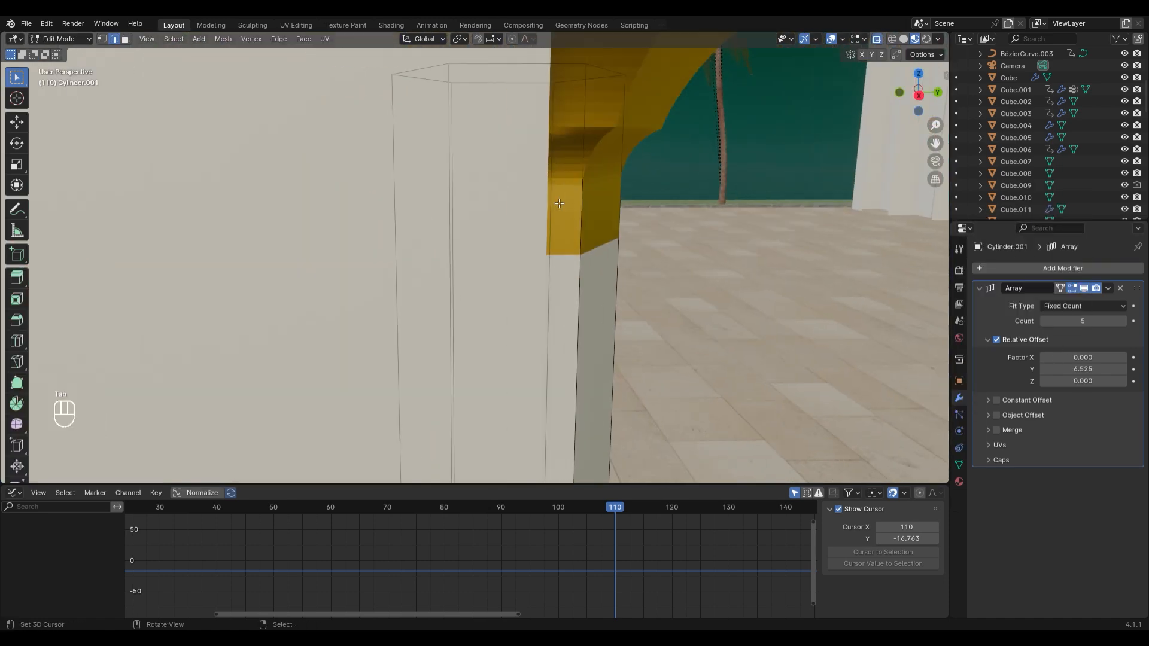
key(Tab)
right_click(605, 146)
key(Tab)
drag(325, 323, 702, 186)
key(KP_1)
key(KP_3)
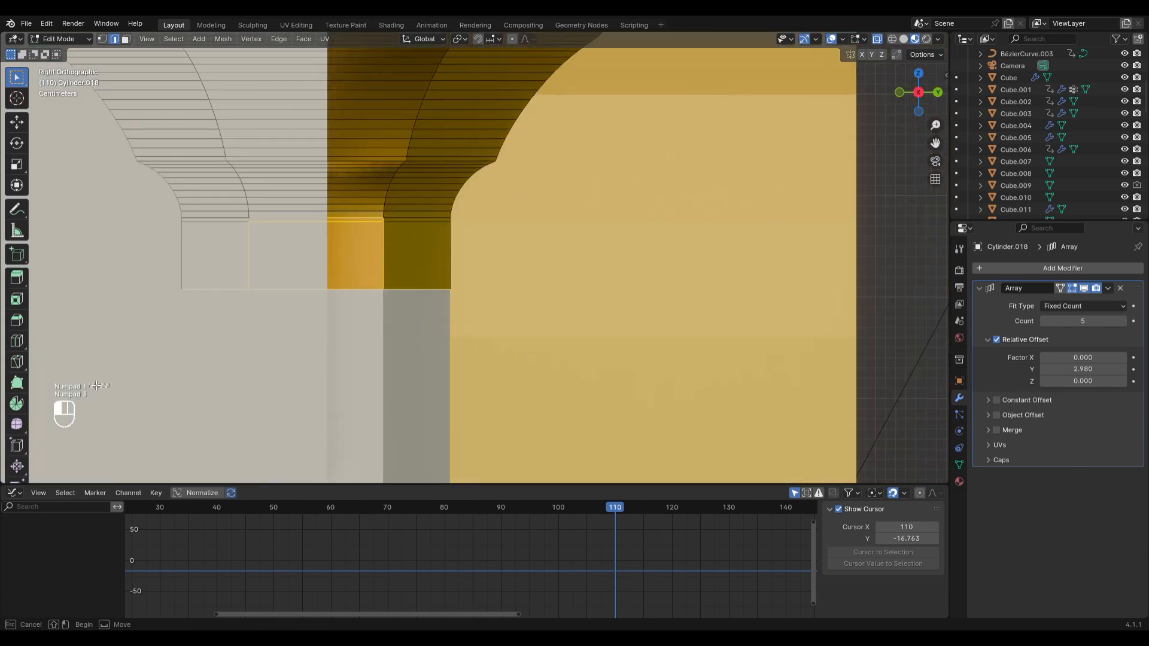
Try extruding the capital's whole lower collar and scaling it outward around the column
drag(603, 219, 592, 221)
key(e)
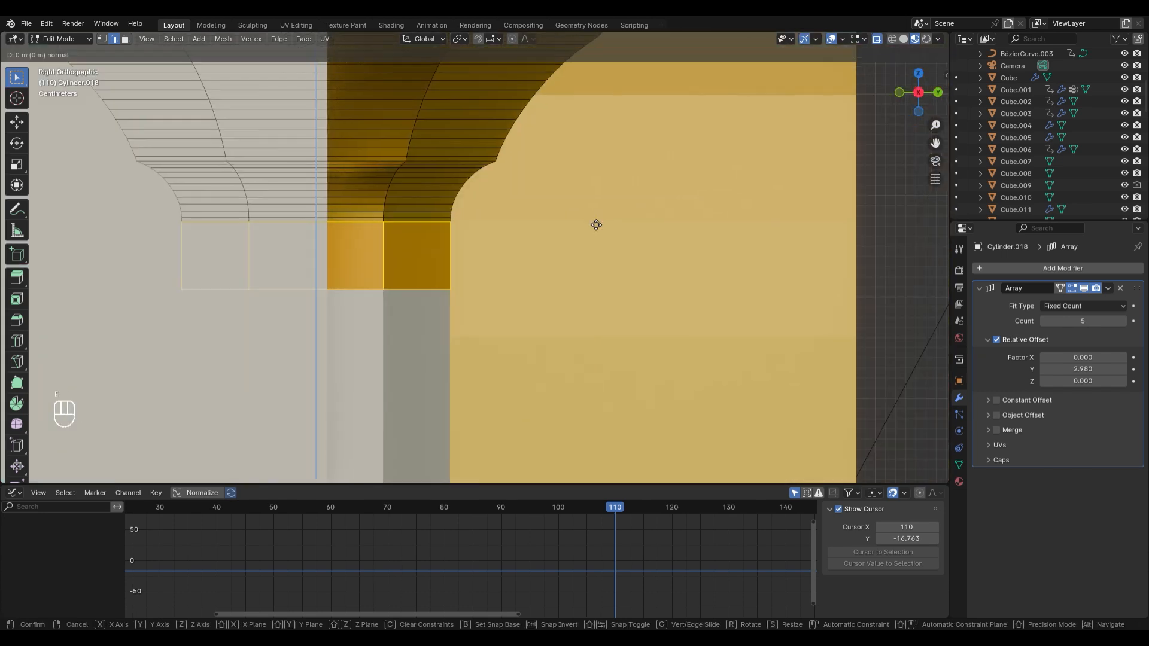
key(s)
click(610, 220)
key(Tab)
scroll(611, 219, down, 12)
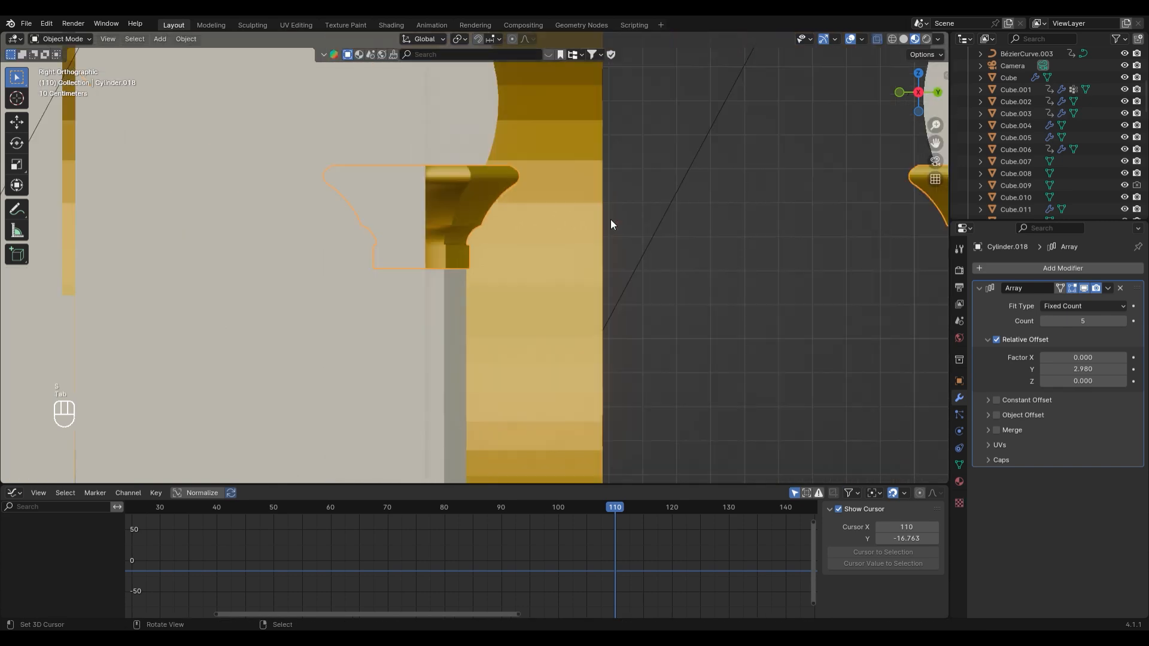
Undo the collar's extrusion and scaling, and return to the right orthographic view of the capital's mesh
shift+middle_drag(838, 251, 619, 270)
scroll(619, 271, up, 3)
shift+middle_drag(730, 271, 359, 272)
key(Tab)
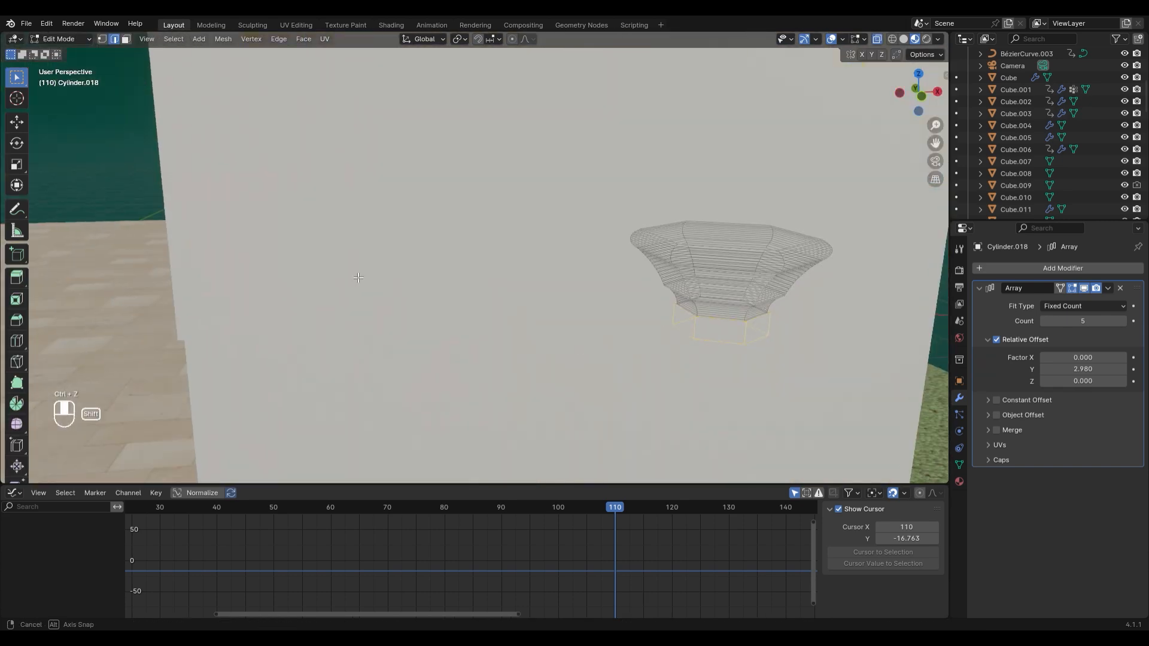
key(KP_3)
key(ctrl+z)
Select the capital's collar together with its curved neck, scale it up slightly beyond the column's width, and return to Object Mode
scroll(281, 244, up, 4)
shift+middle_drag(281, 244, 443, 255)
scroll(443, 256, up, 2)
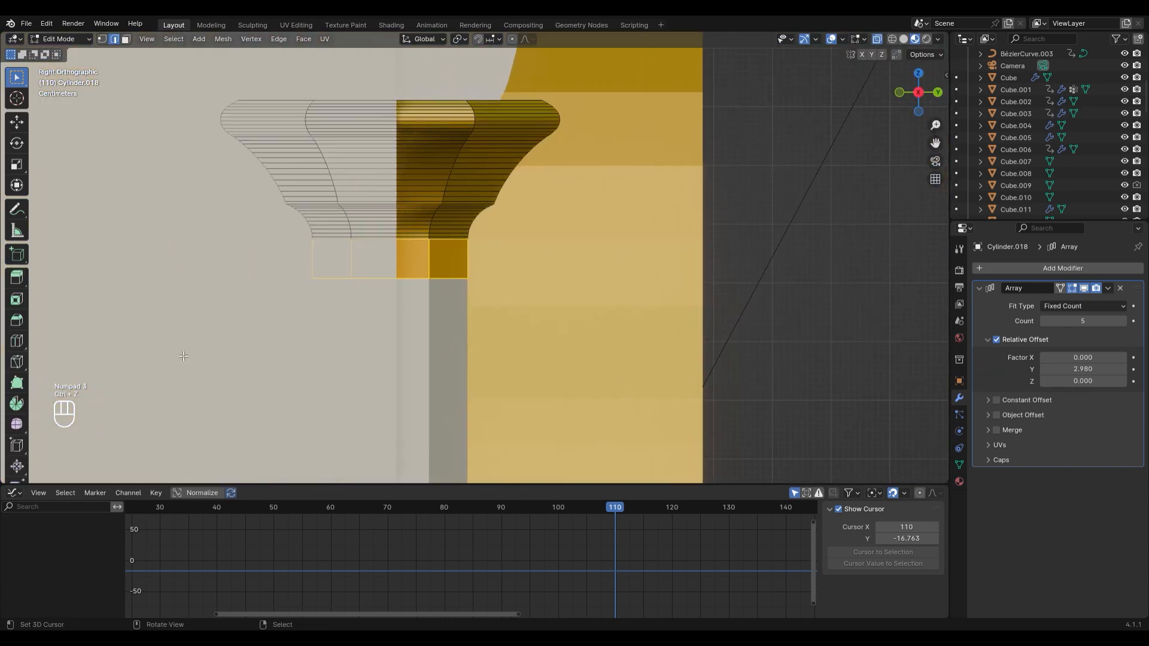
drag(139, 359, 590, 210)
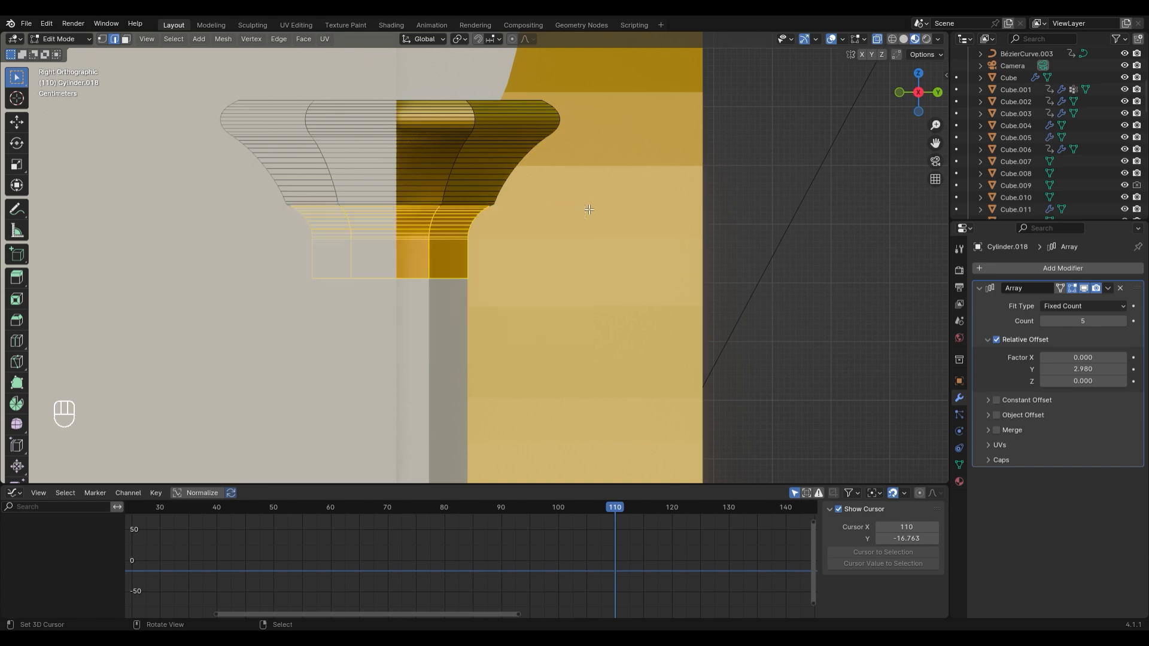
scroll(591, 210, up, 4)
key(s)
click(595, 240)
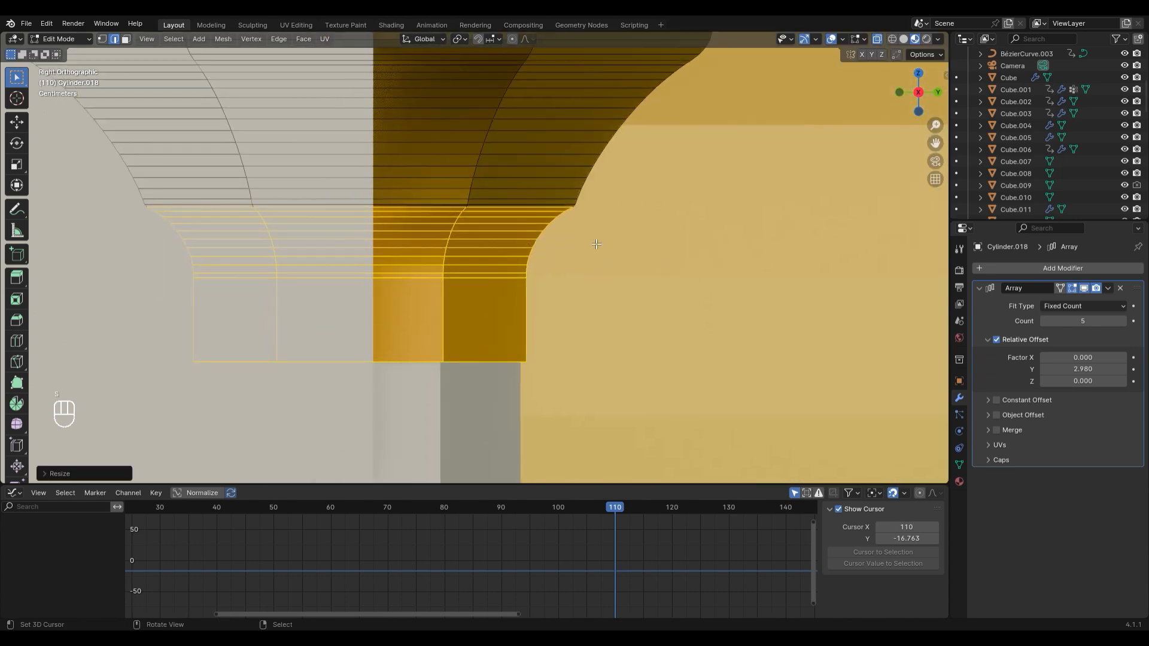
scroll(810, 243, down, 8)
middle_drag(811, 242, 595, 220)
key(Tab)
Keyframe the columns' Array relative offset along Y at 0 on frame 105 and 6.525 on frame 125
scroll(595, 220, up, 1)
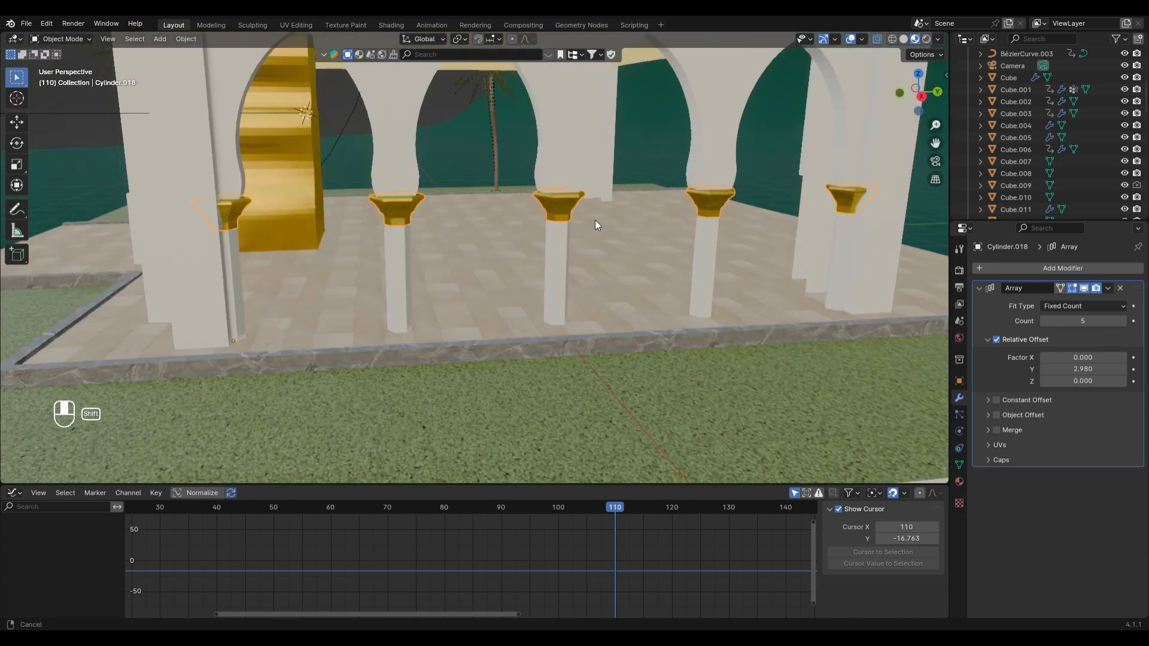
right_click(709, 279)
drag(440, 526, 587, 521)
click(578, 224)
click(234, 259)
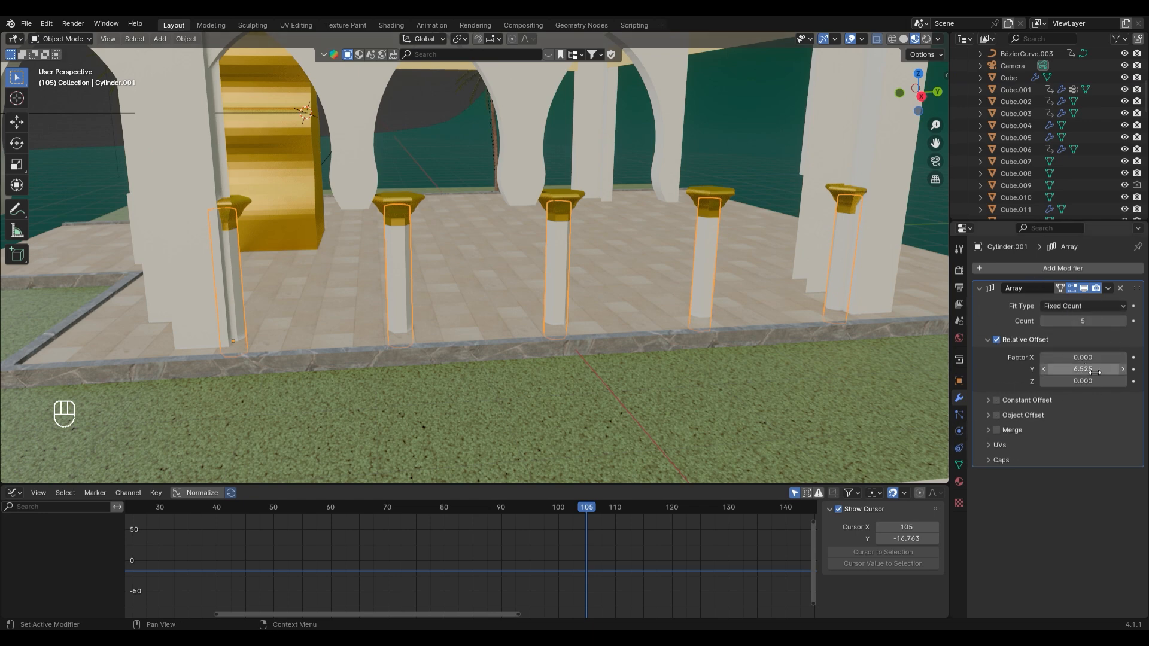
key(i)
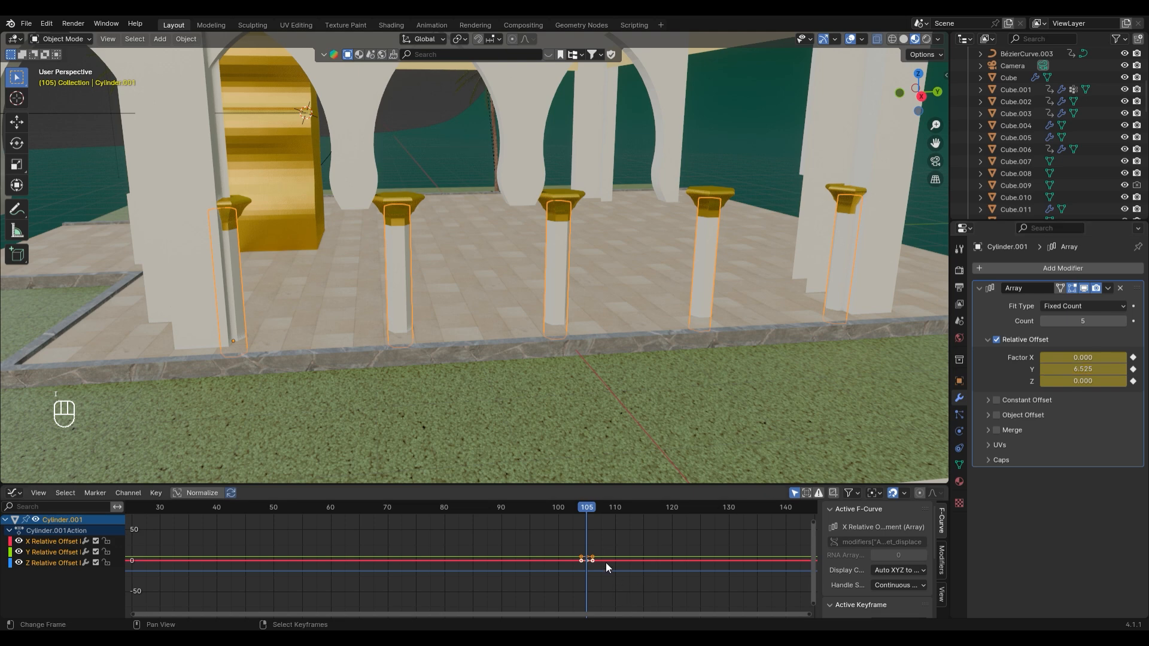
key(g)
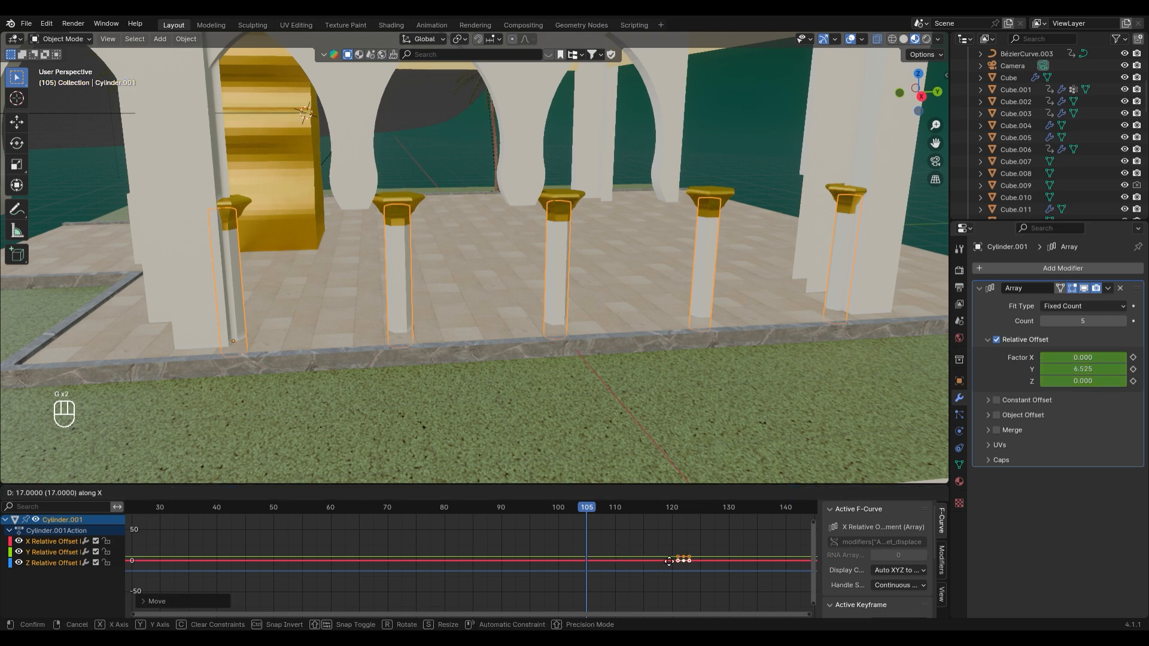
click(688, 562)
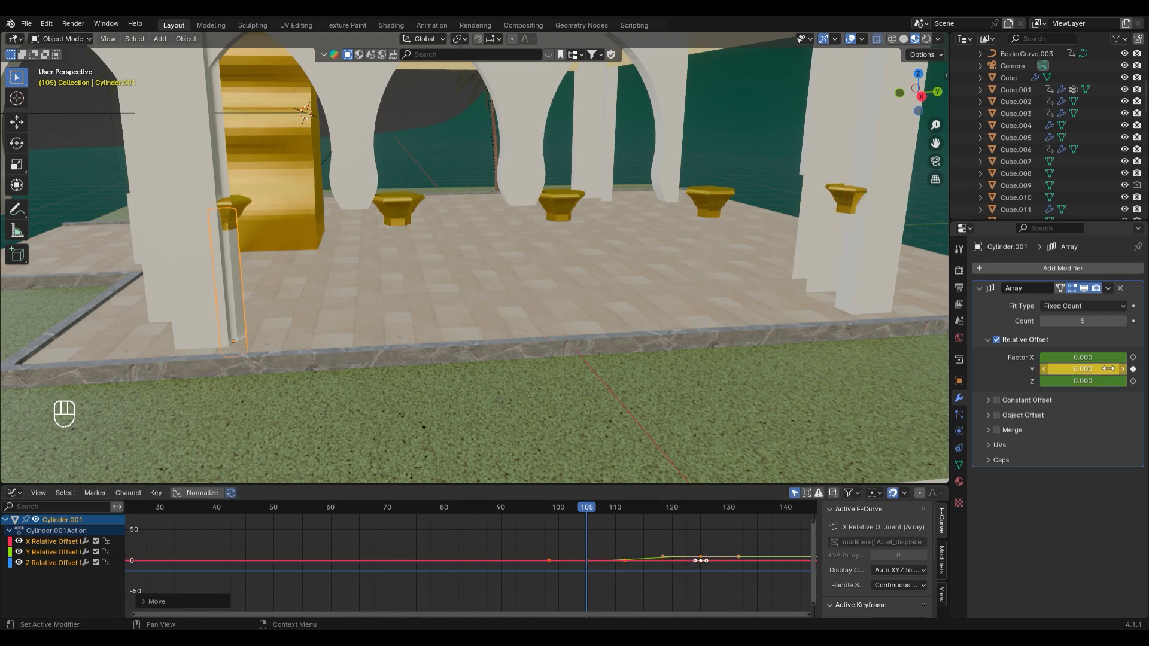
key(Escape)
Try keyframing the columns' rotation at frame 125
drag(610, 506, 699, 523)
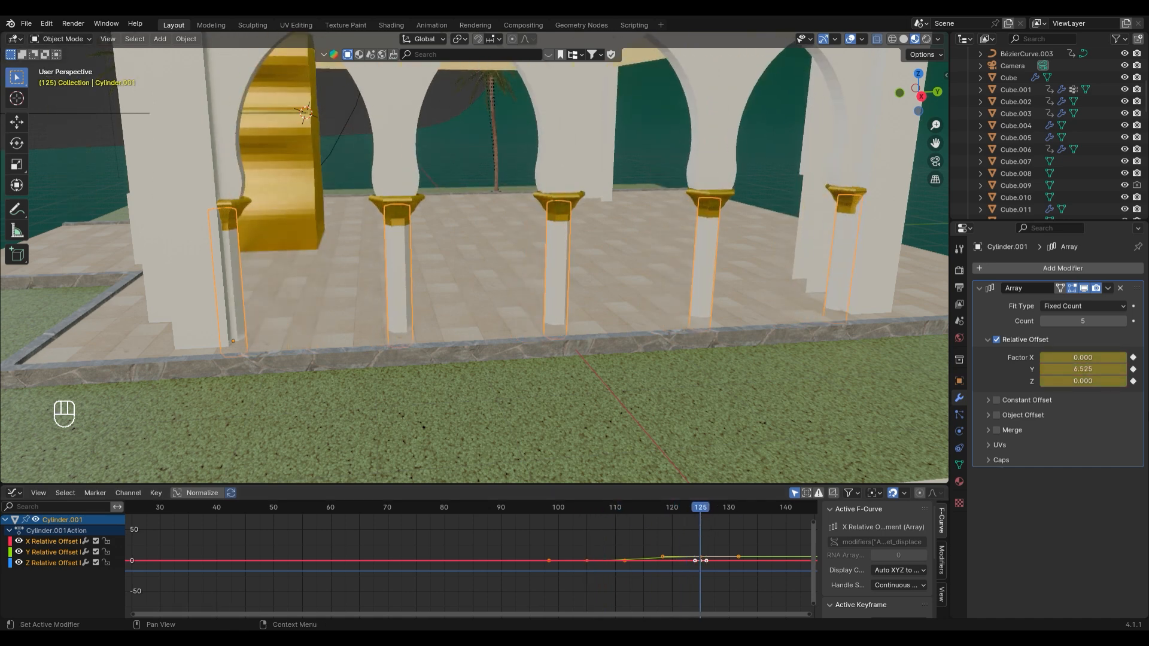
click(959, 381)
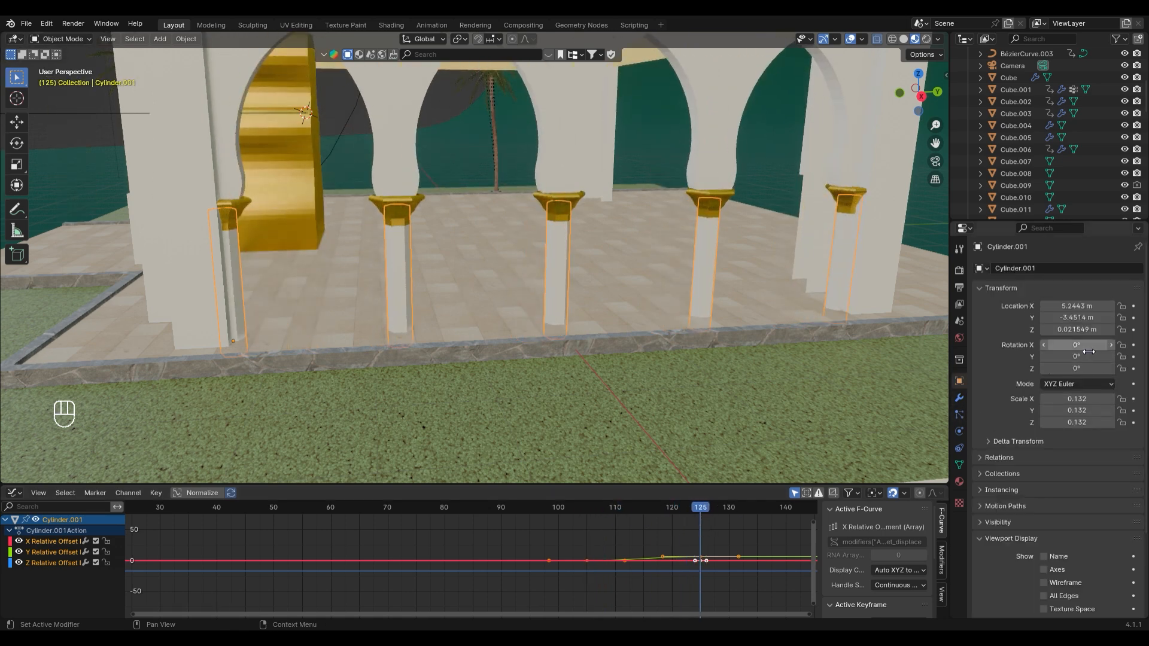
key(i)
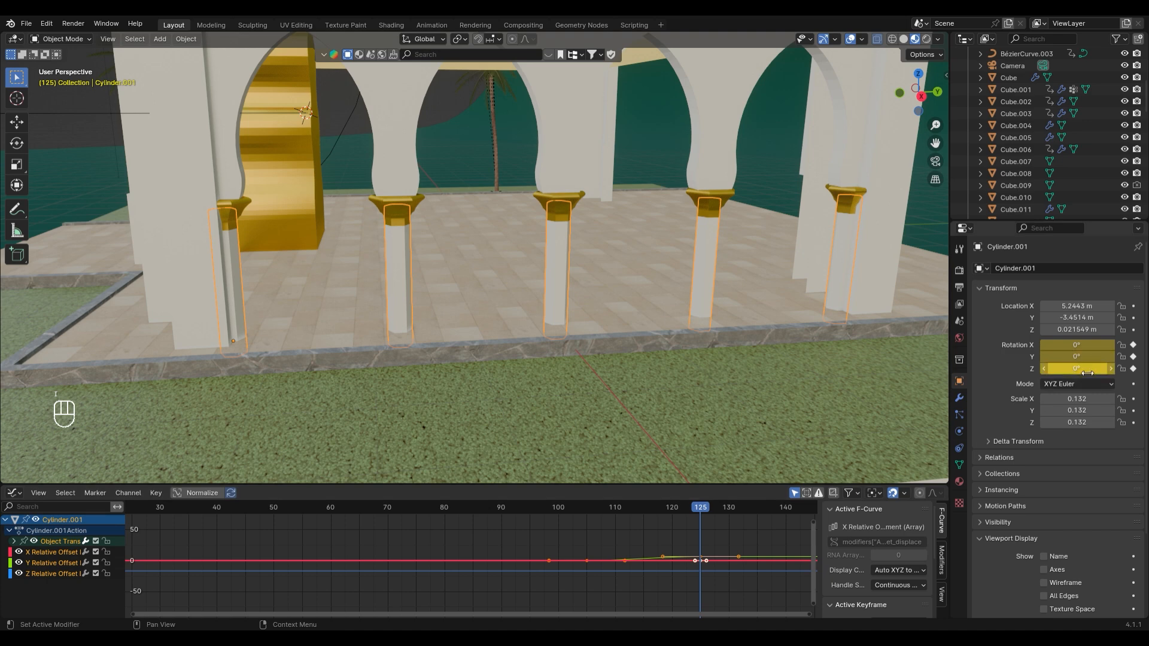
mouse_move(1077, 357)
mouse_down()
mouse_move(1113, 356)
mouse_move(1078, 357)
mouse_move(1113, 344)
mouse_move(1077, 345)
mouse_up()
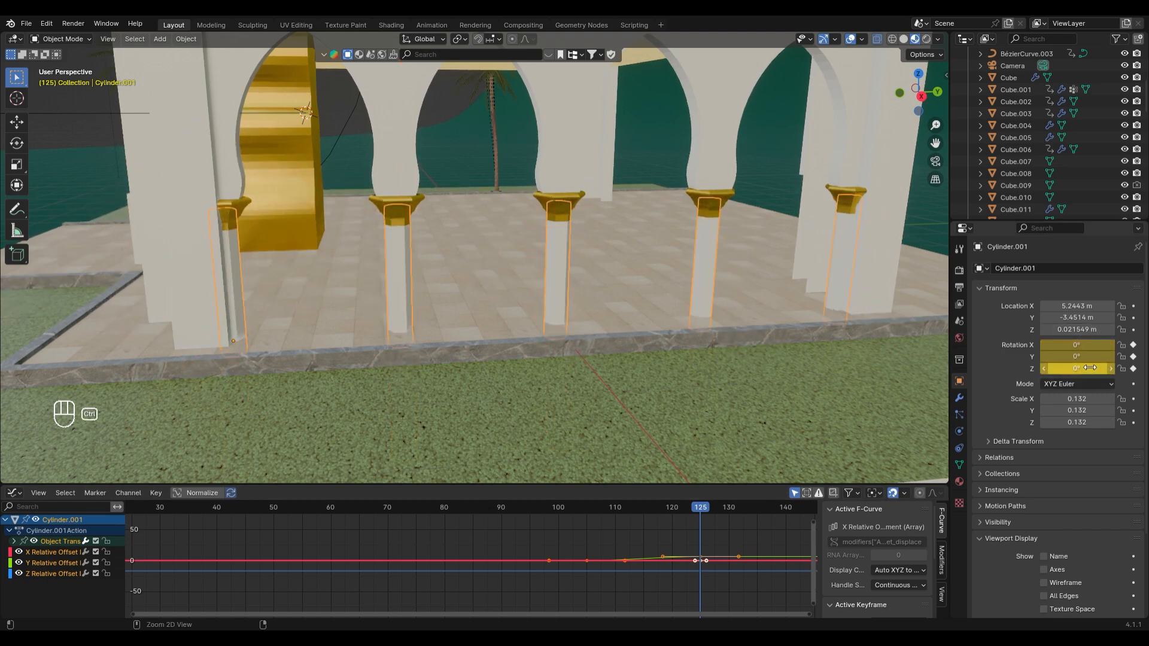
key(ctrl+z)
Isolate the columns' Y Relative Offset curve in the graph and open the columns' object data properties
ctrl+middle_drag(734, 542, 552, 628)
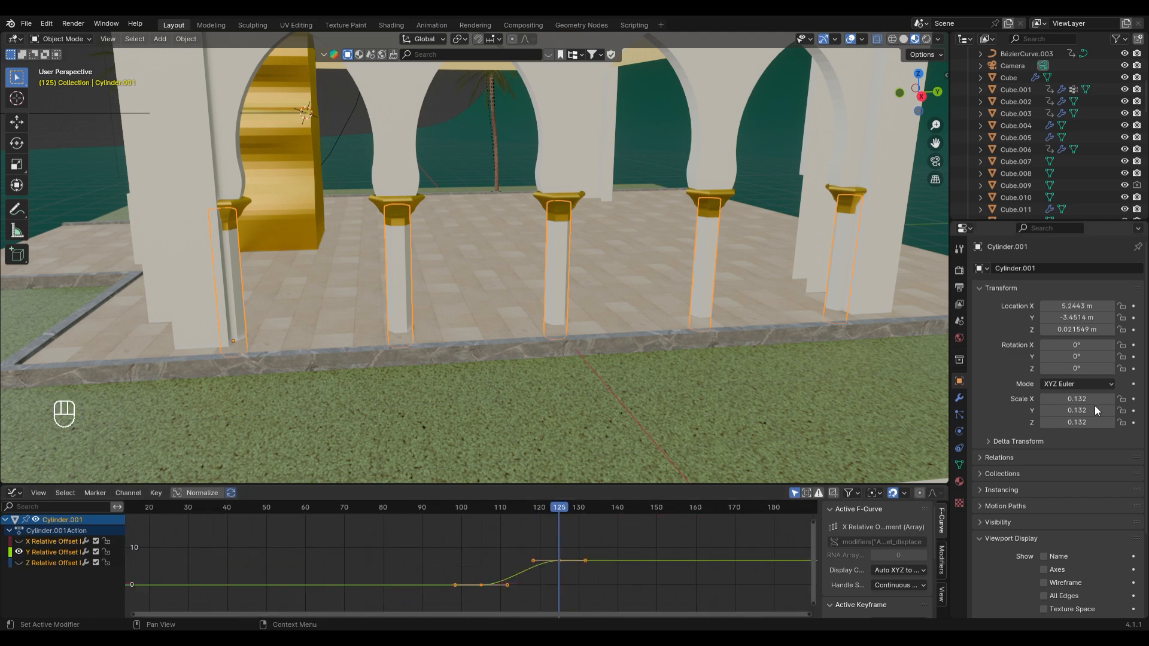
click(958, 482)
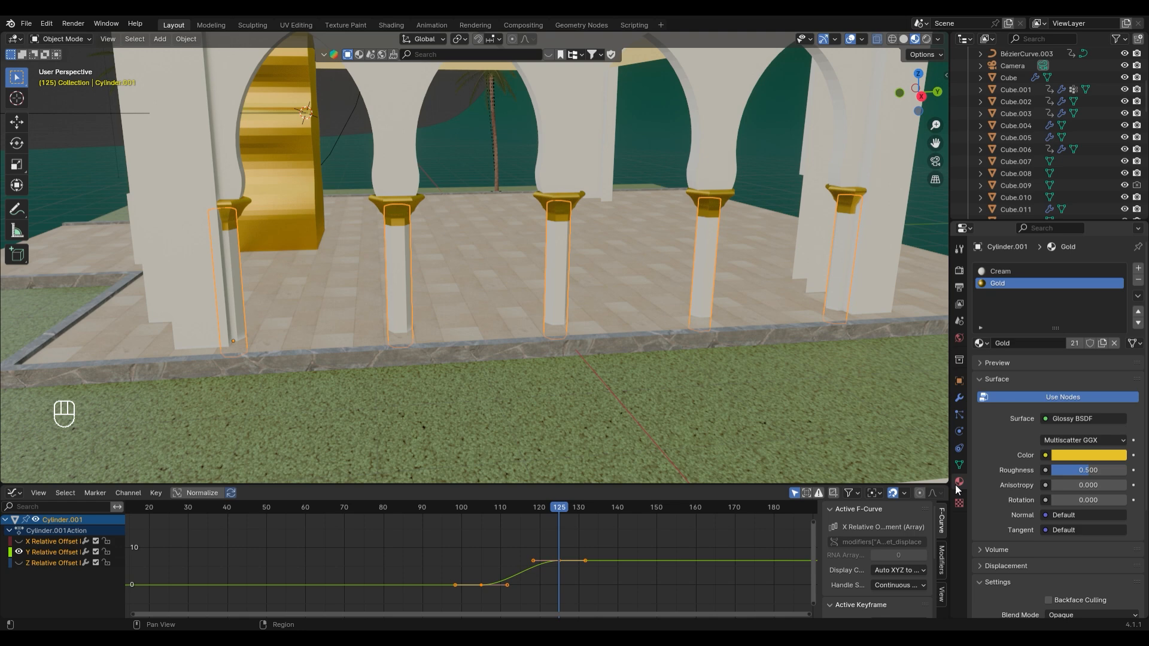
click(959, 398)
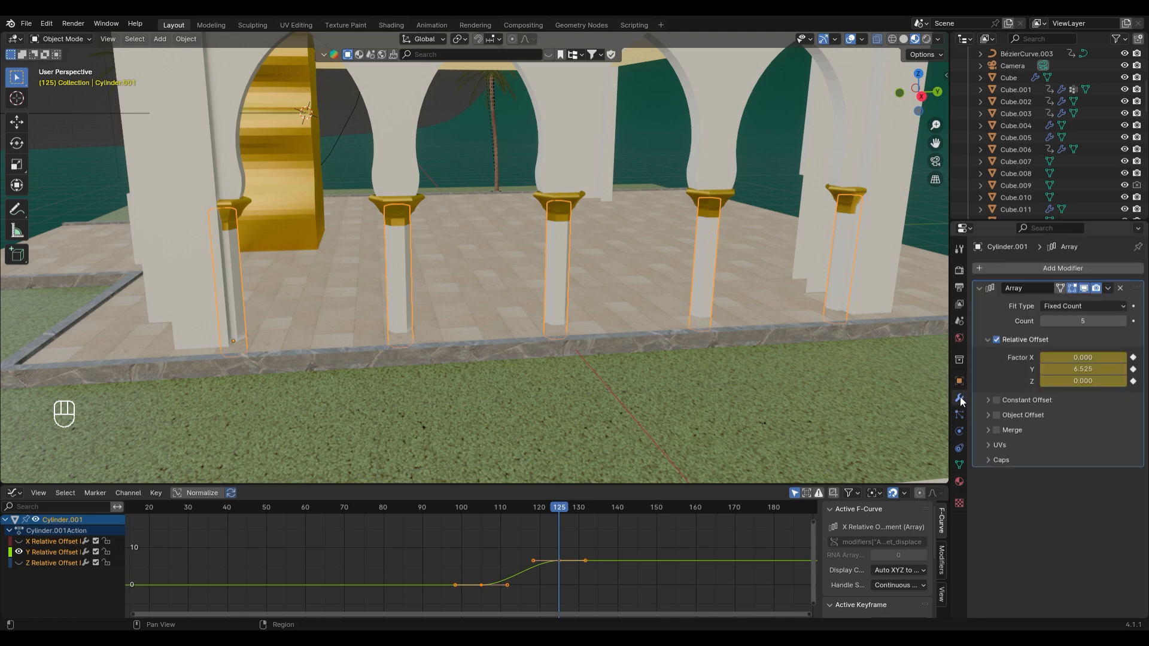
click(959, 465)
key(Tab)
key(Tab)
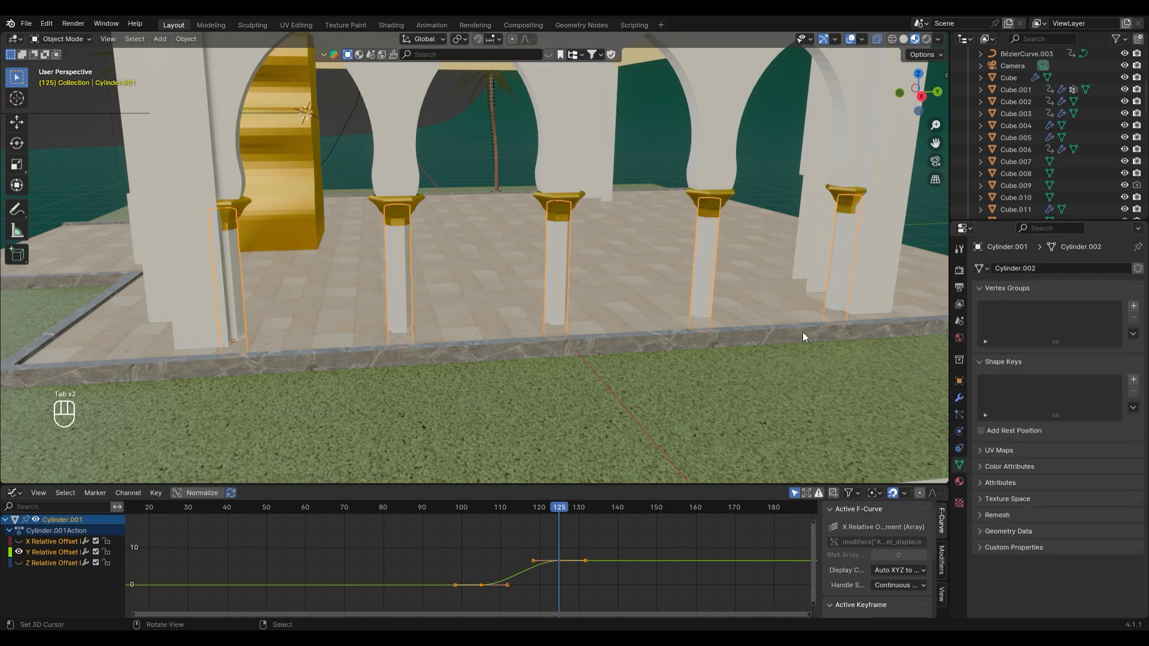
Try adding a shape key to the columns and rotating their mesh around the Z axis
click(1133, 381)
key(Tab)
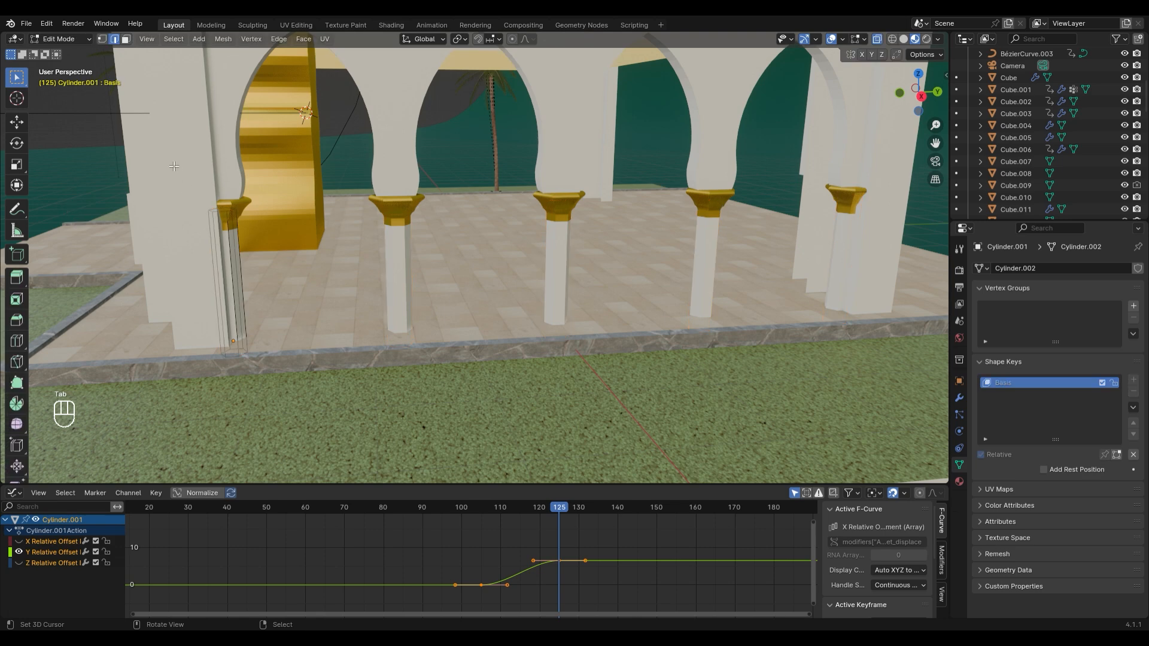
key(r)
key(z)
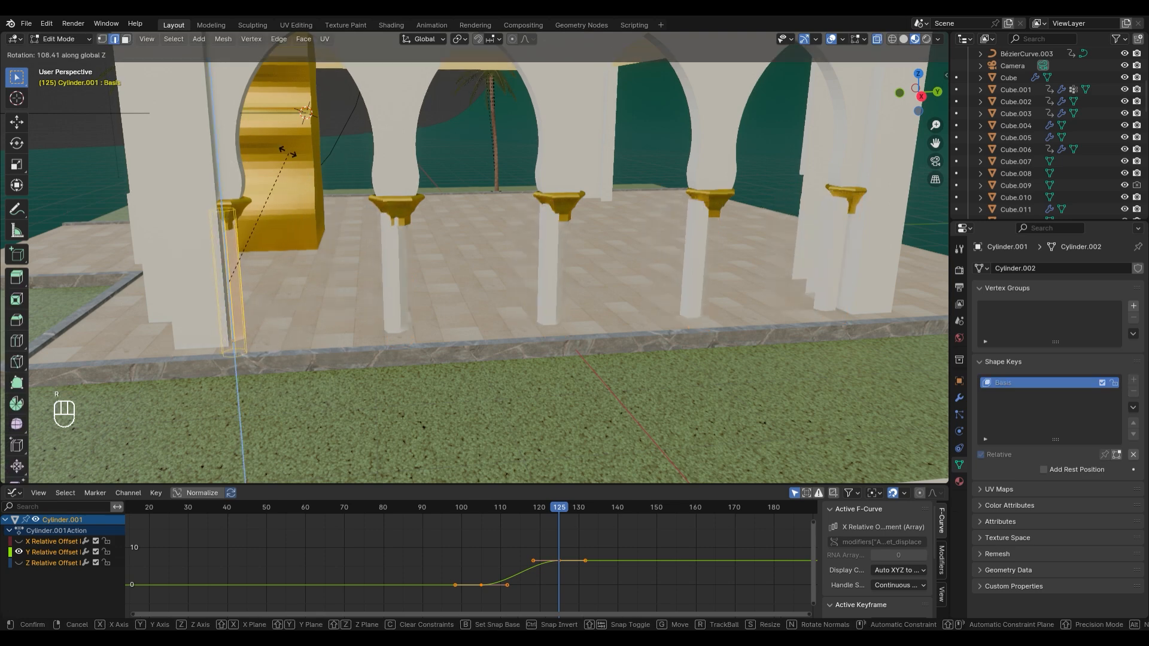
key(ctrl+z)
key(ctrl+z)
key(ctrl+z)
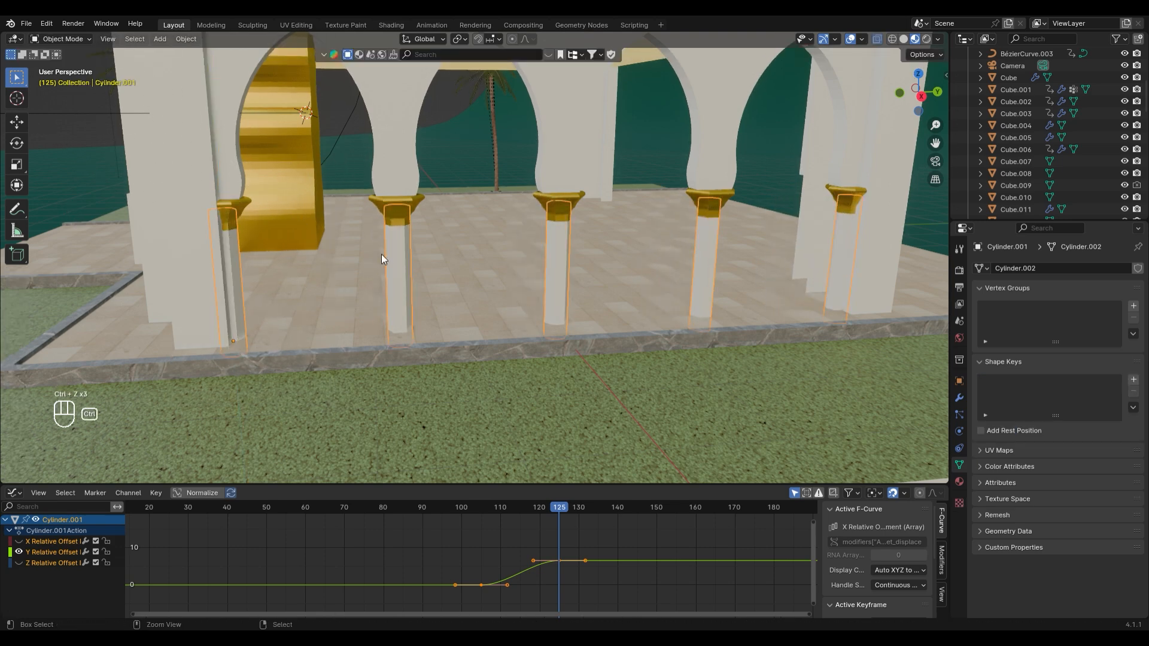
Scale down the handles of the columns' Y Relative Offset keyframe at frame 105 to almost nothing and play back the animation
drag(559, 529, 587, 530)
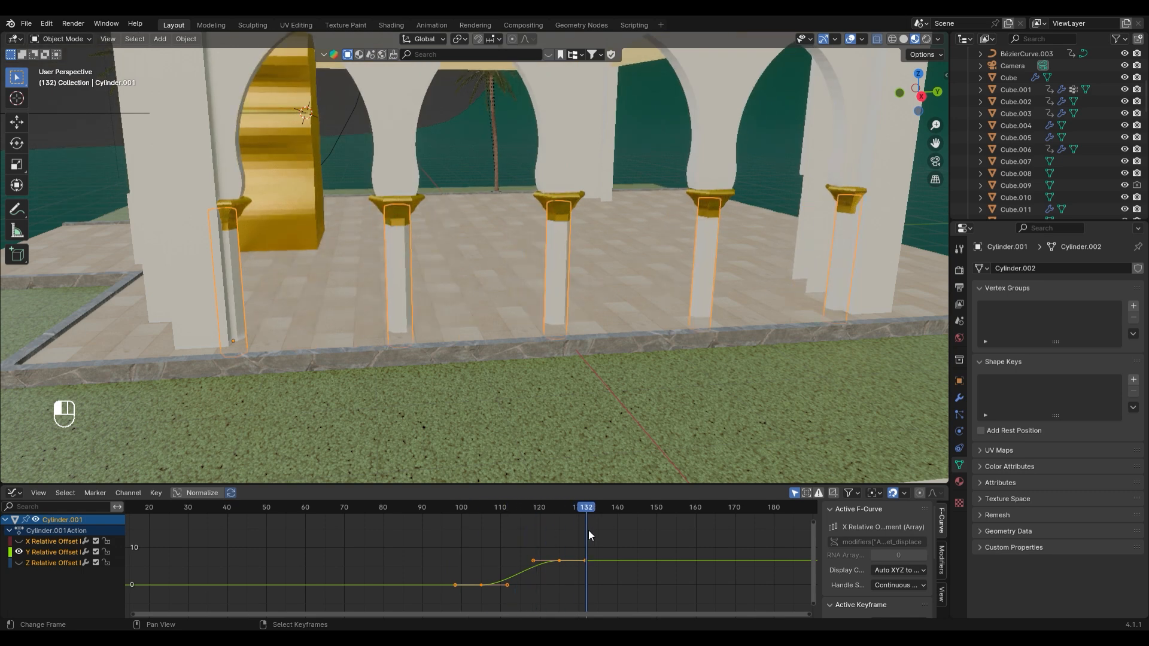
right_click(479, 584)
key(s)
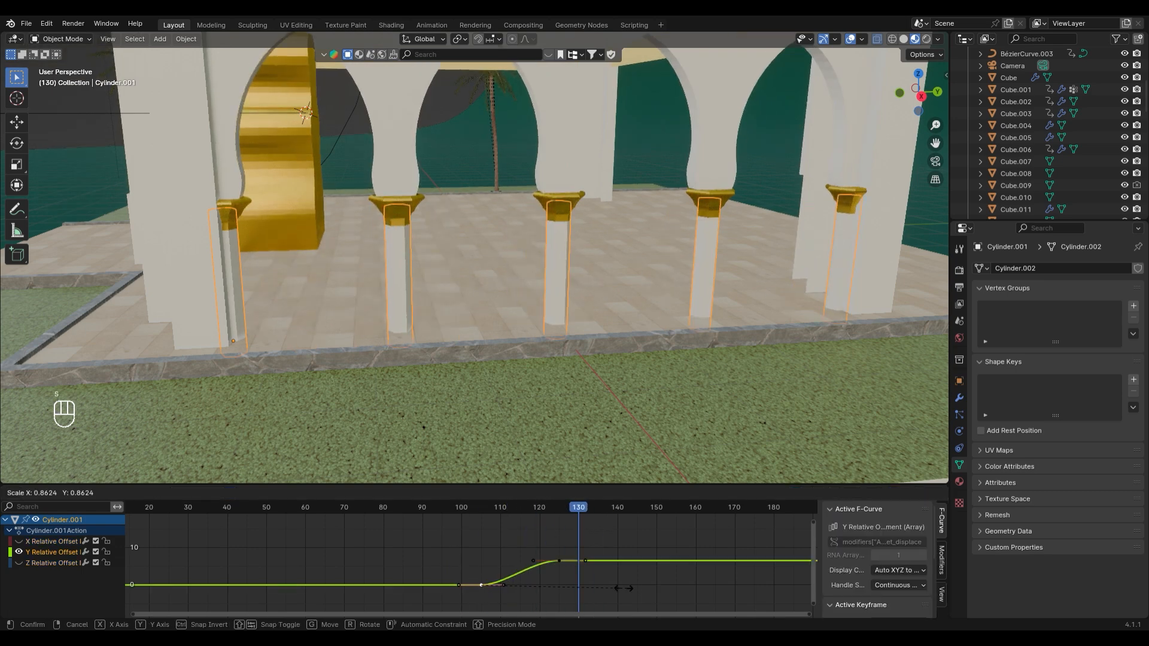
click(499, 569)
key(space)
key(space)
key(space)
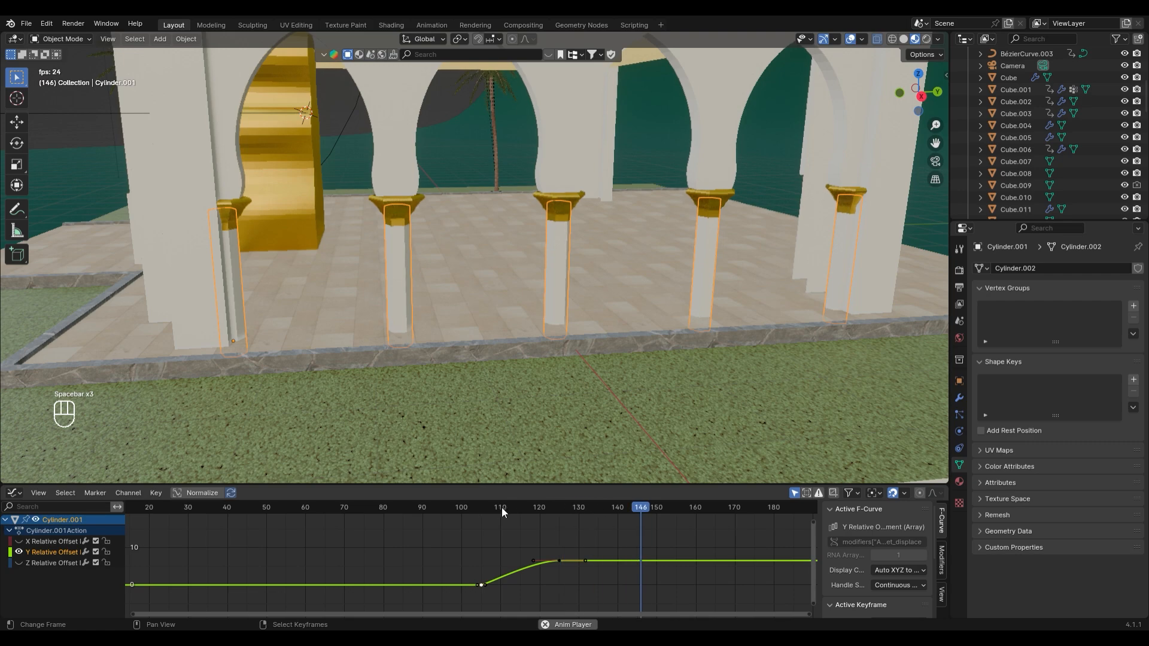
key(space)
Go to frame 130, select the gold column capitals and display their Array modifier settings
drag(509, 508, 577, 508)
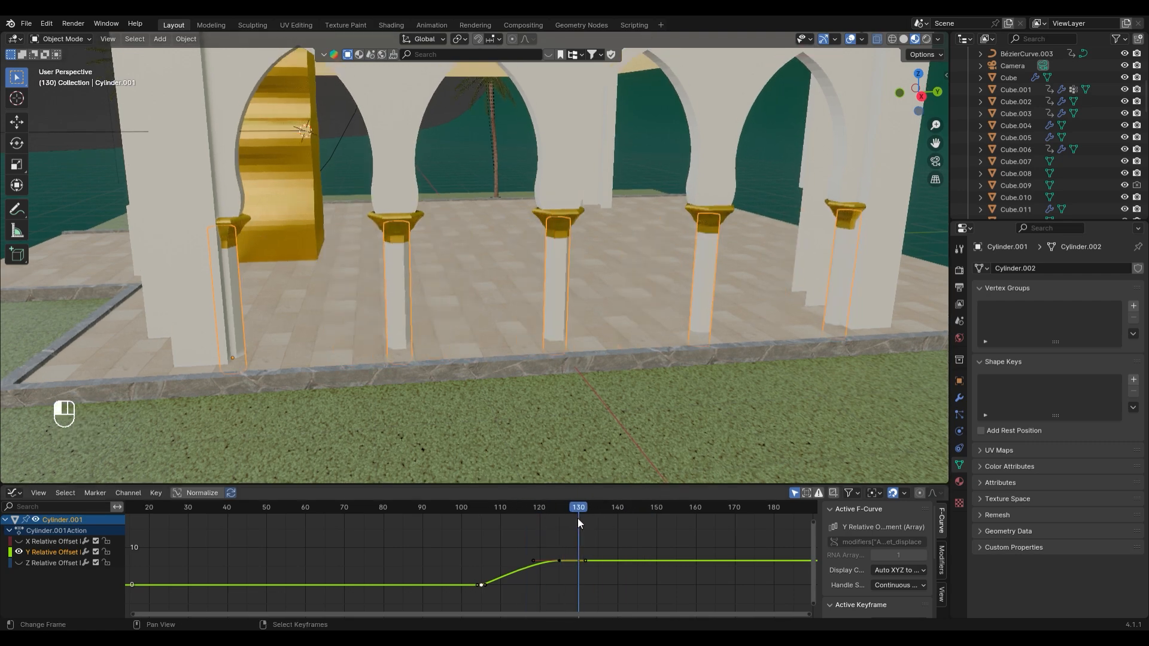
click(231, 221)
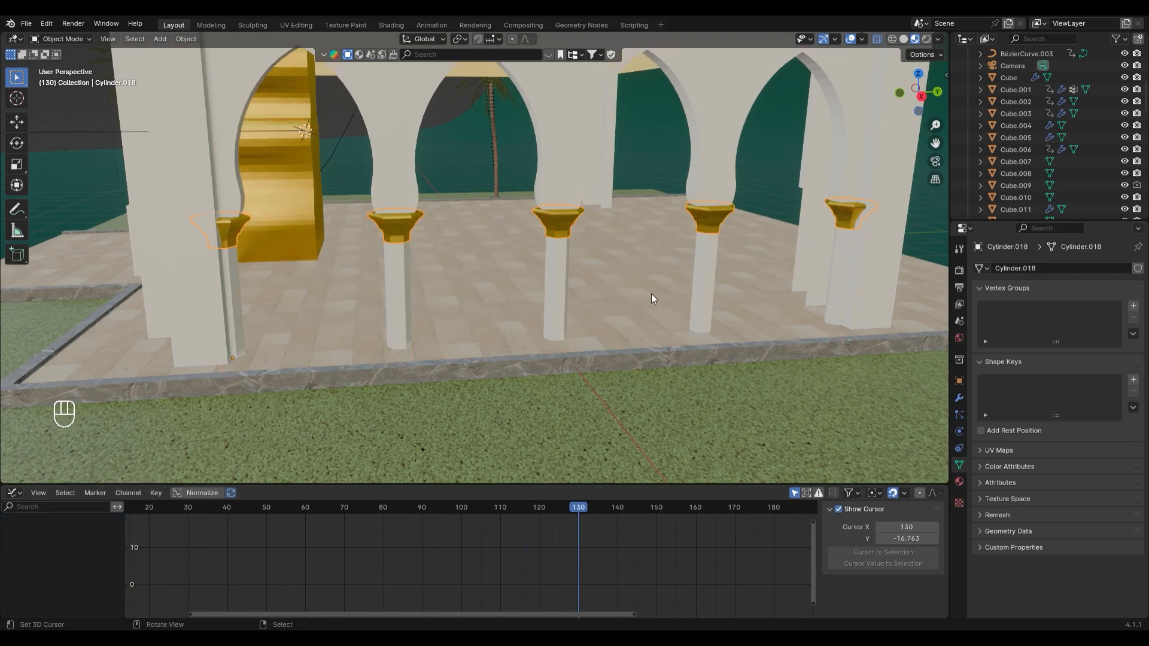
scroll(824, 328, down, 5)
scroll(591, 330, up, 6)
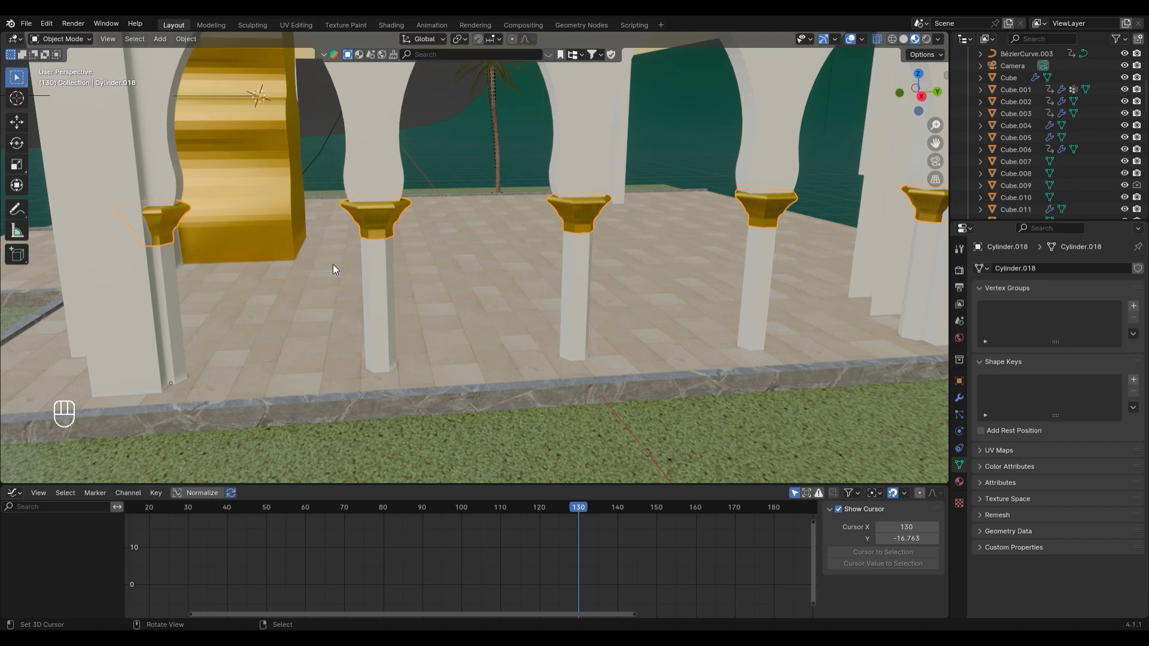
ctrl+scroll(323, 251, up, 4)
click(959, 398)
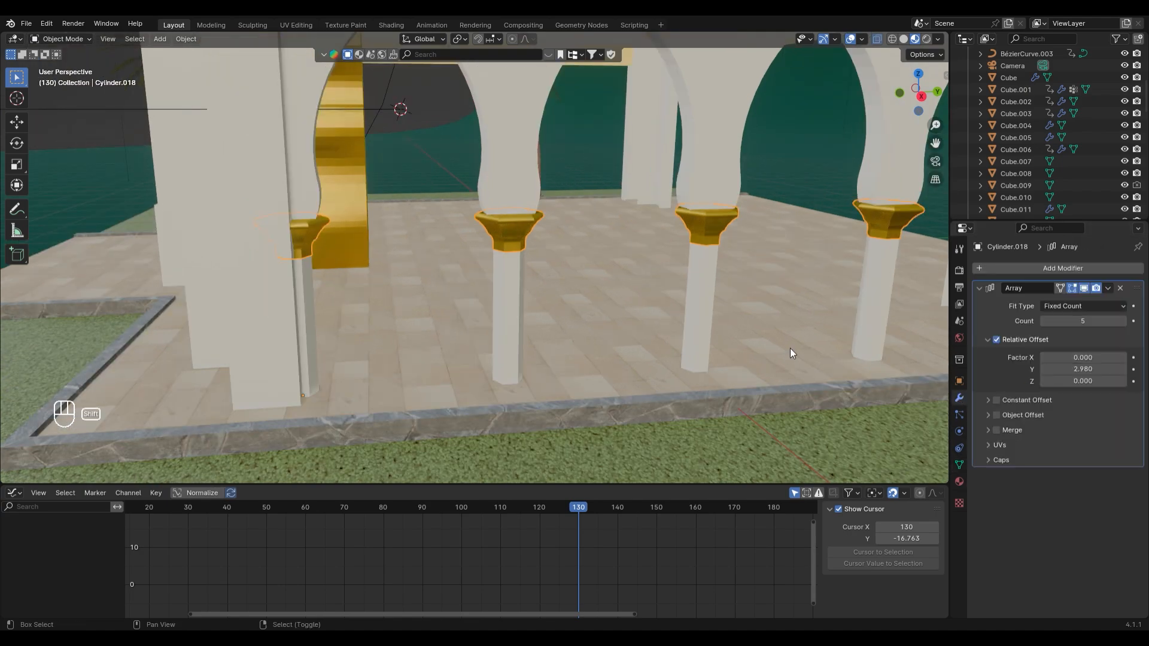
scroll(710, 378, down, 5)
scroll(358, 273, up, 7)
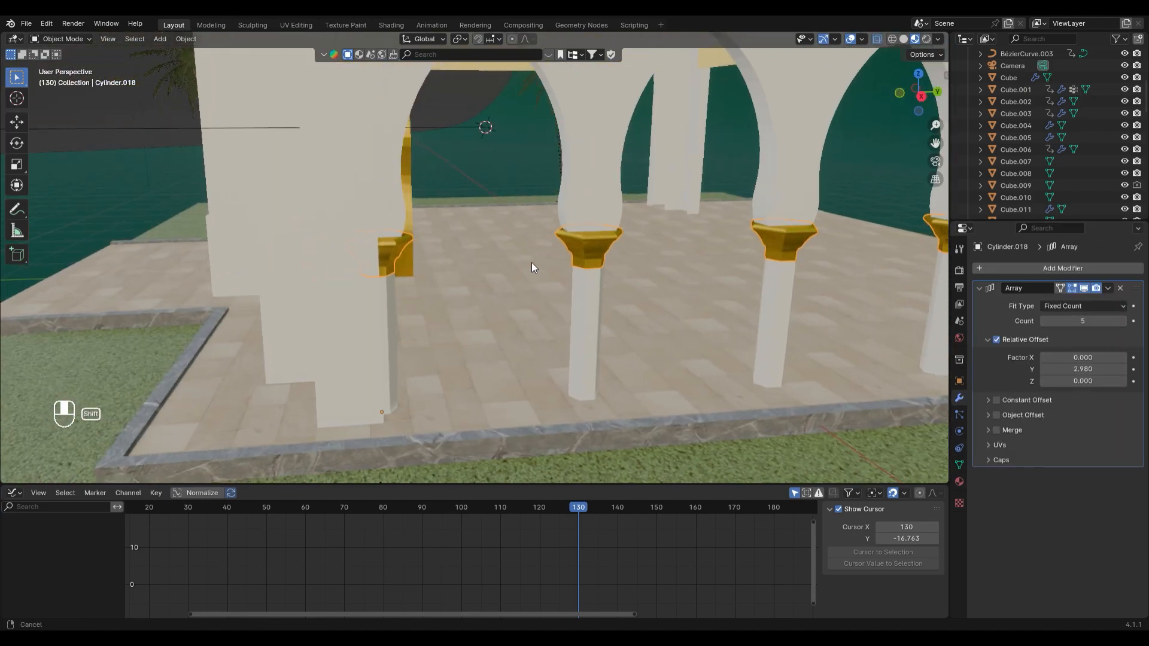
shift+middle_drag(531, 262, 413, 251)
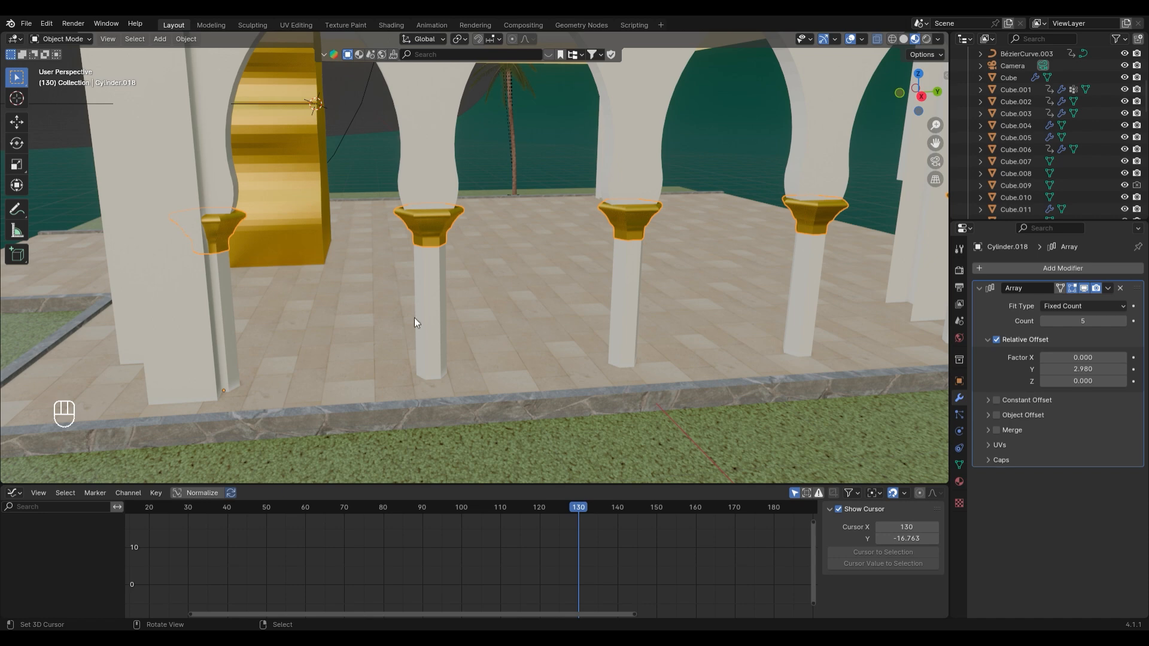
key(g)
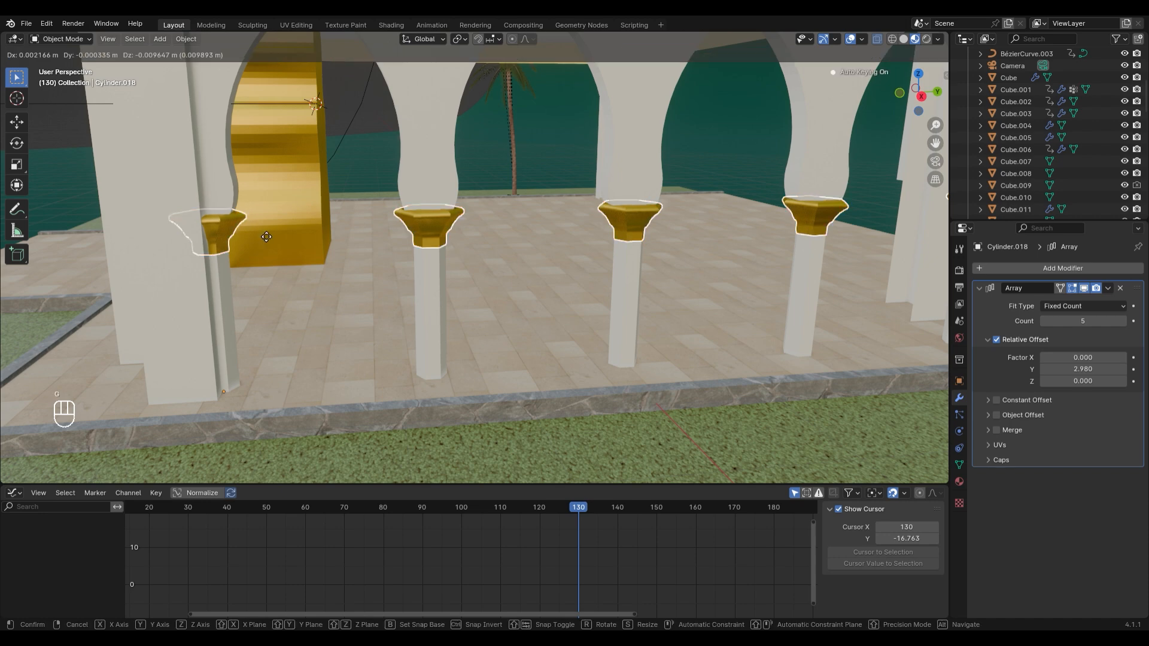
key(z)
key(Escape)
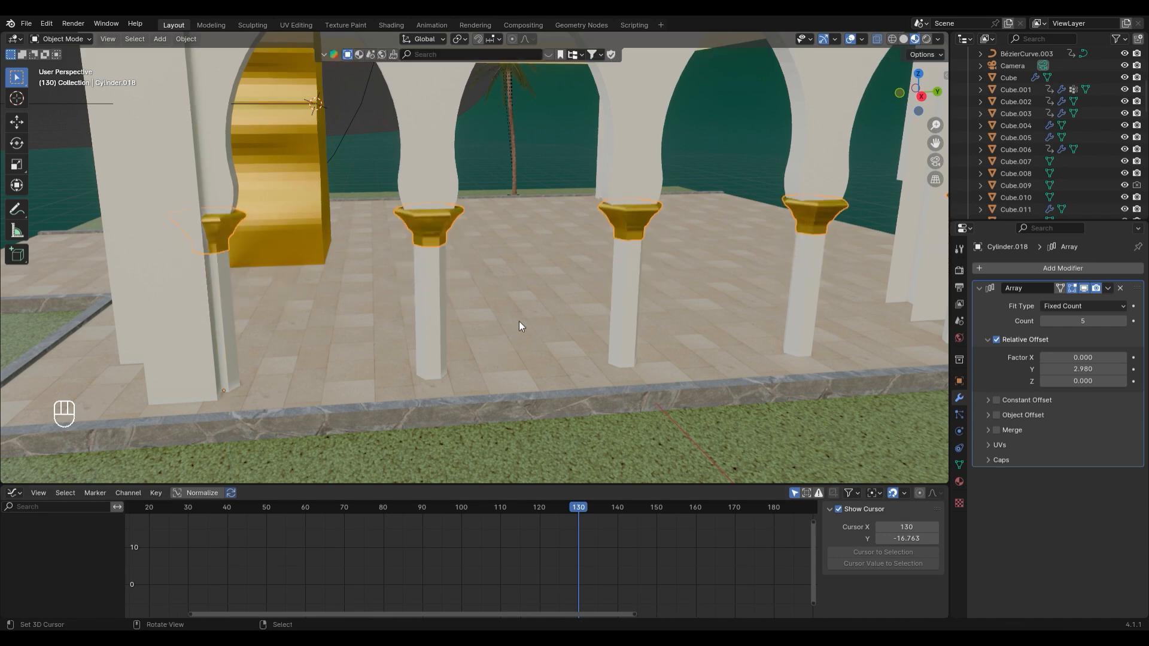
Keyframe the capitals at frame 130, then lower them about 1 m along Z at frame 110 and scrub through the motion
key(i)
drag(572, 520, 501, 510)
key(g)
key(z)
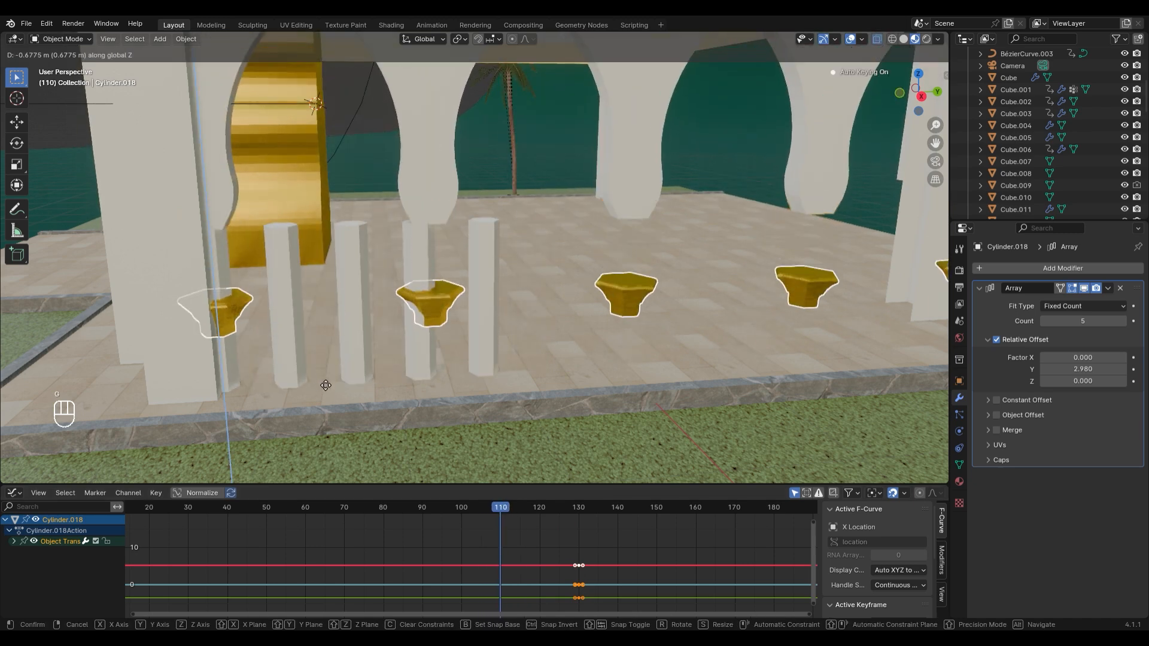
click(334, 413)
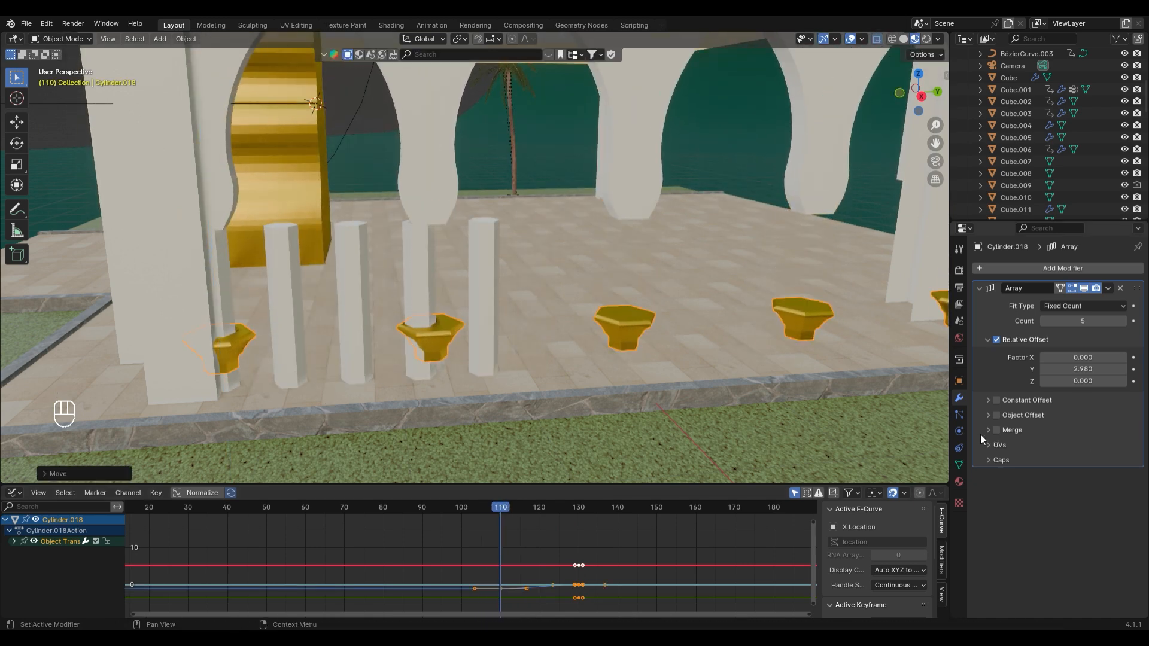
drag(530, 514, 577, 520)
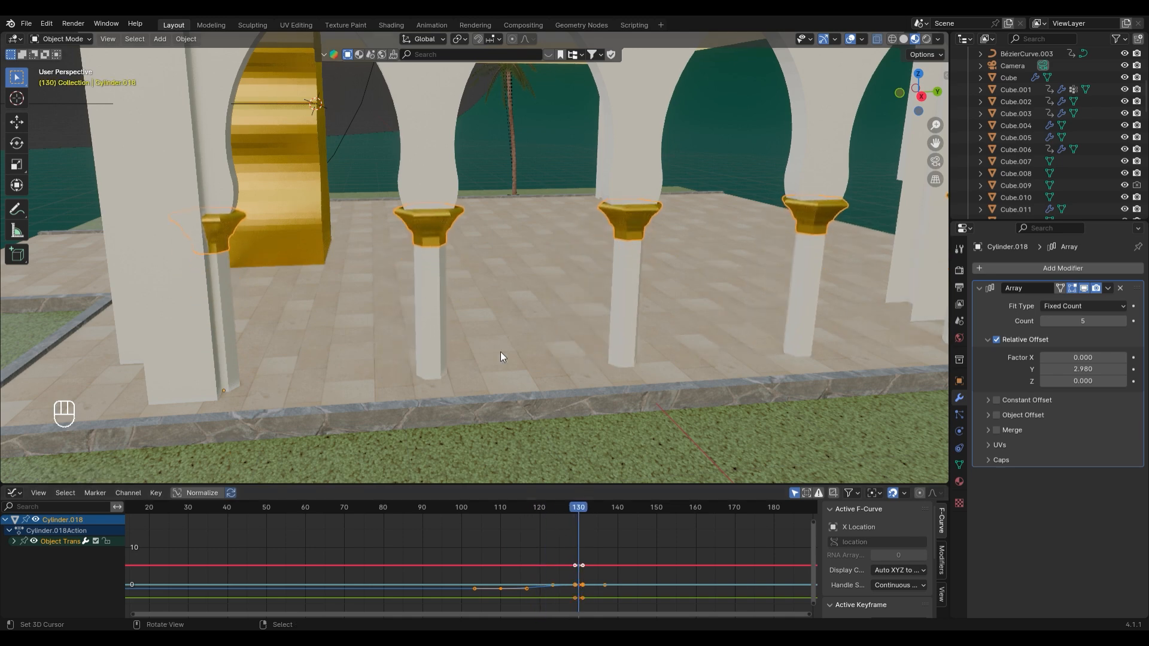
drag(540, 517, 580, 518)
Try scaling the capital's entire mesh in Edit Mode
click(960, 482)
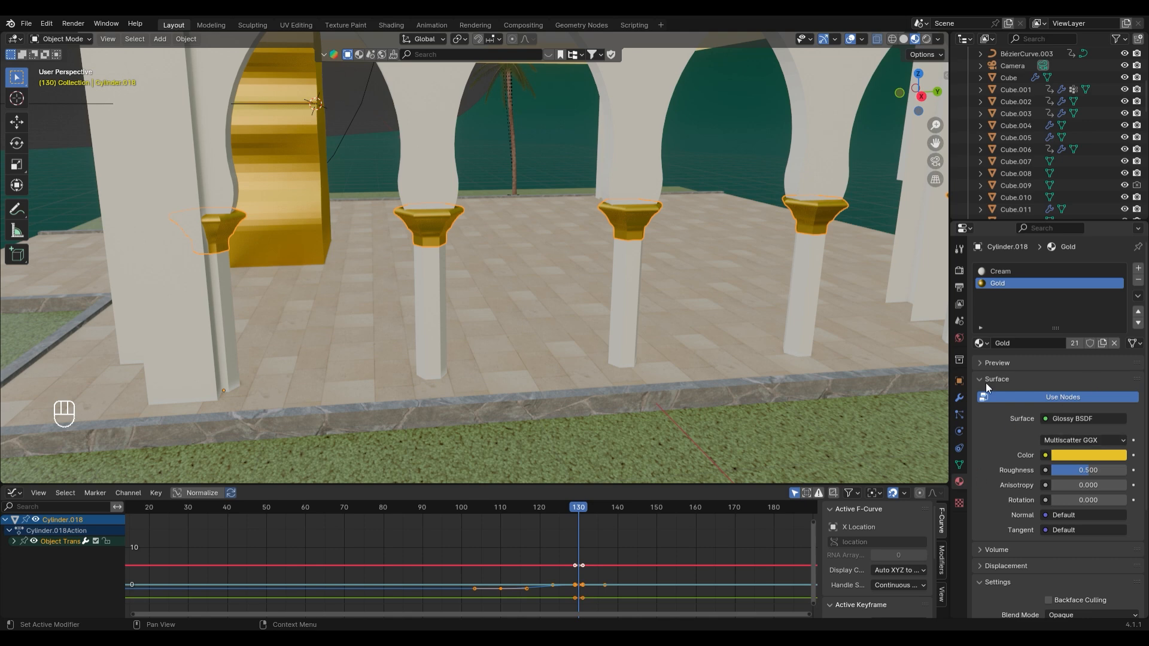
click(960, 465)
key(Tab)
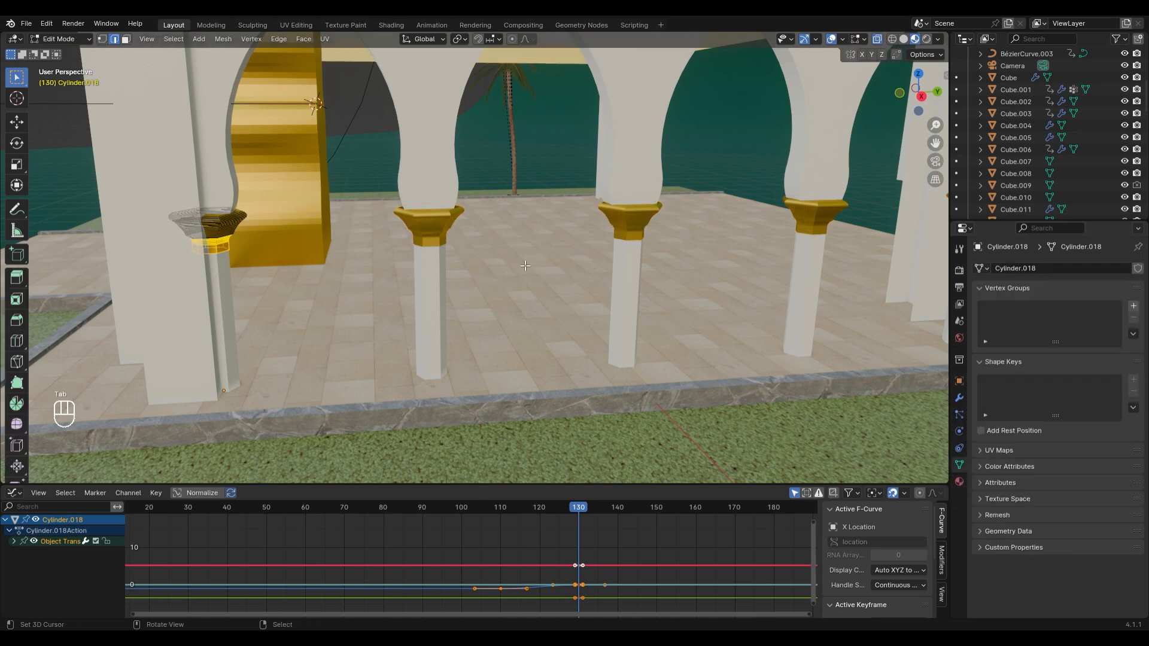
key(a)
key(s)
right_click(202, 263)
key(Tab)
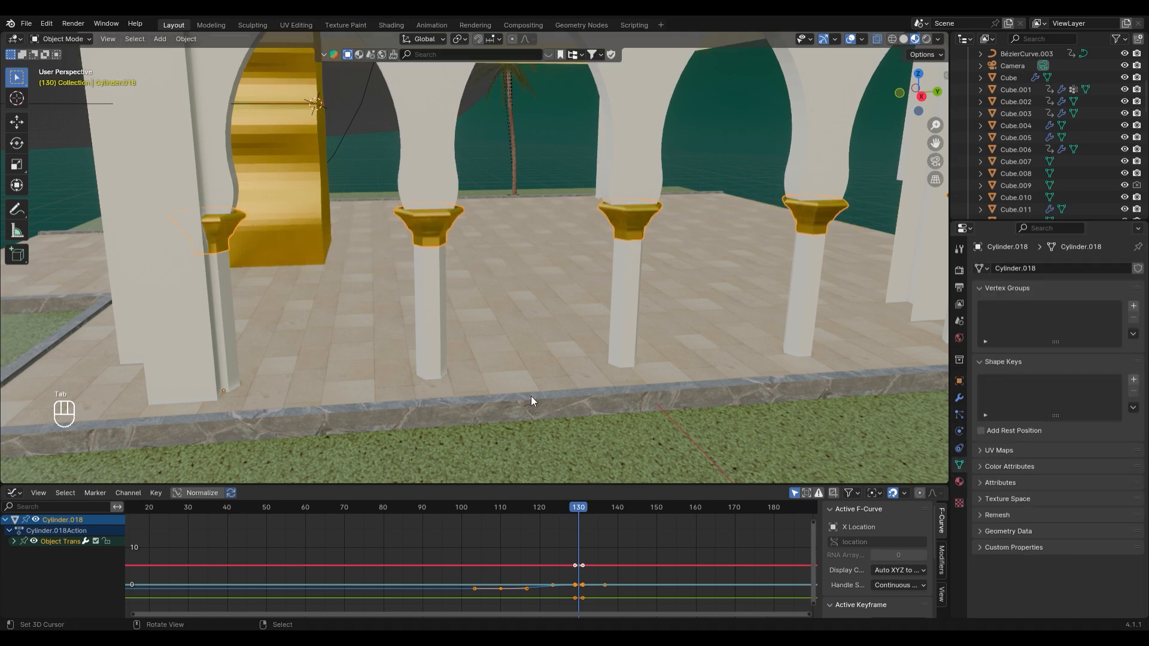
key(ctrl+z)
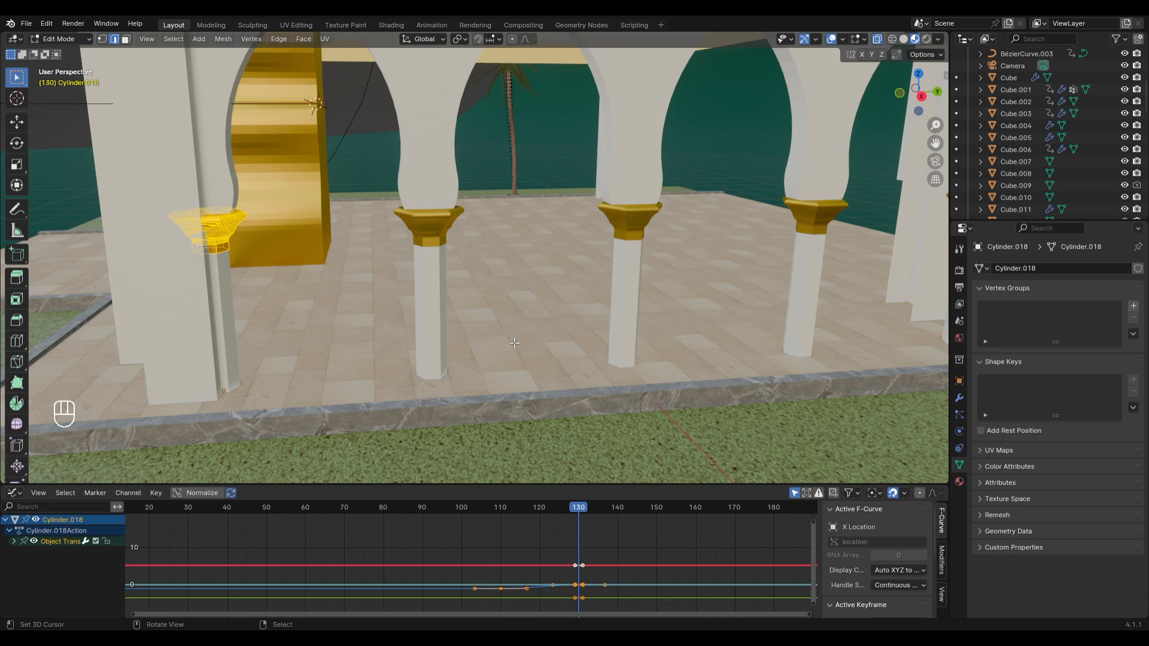
click(959, 398)
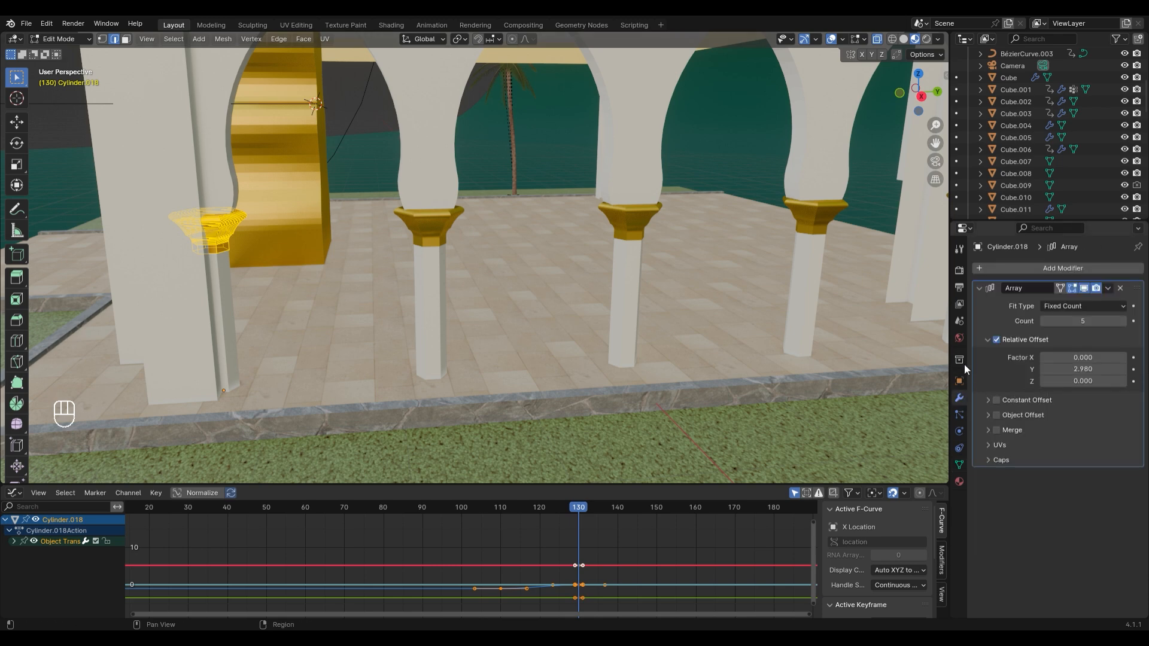
Play the animation from frame 130 to review the rising capitals
drag(534, 549, 578, 532)
key(space)
key(space)
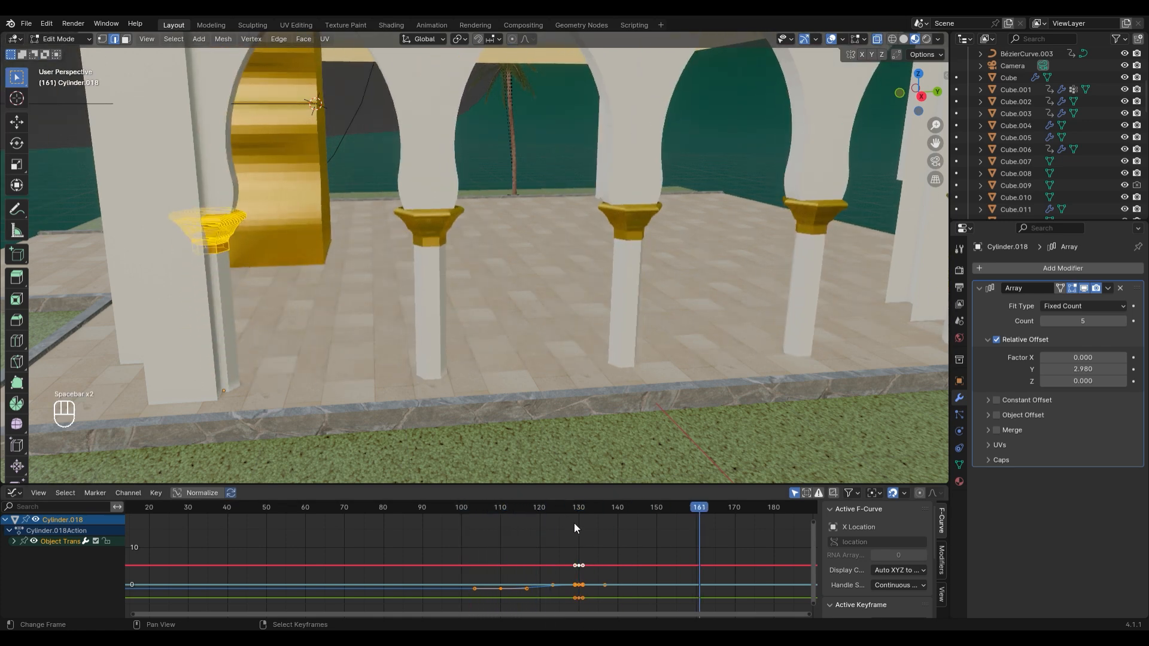
Show only the capitals' Z Location curve in the Graph Editor, framed around its keyframes at frames 110 and 130
ctrl+middle_drag(574, 525, 521, 603)
scroll(557, 566, up, 4)
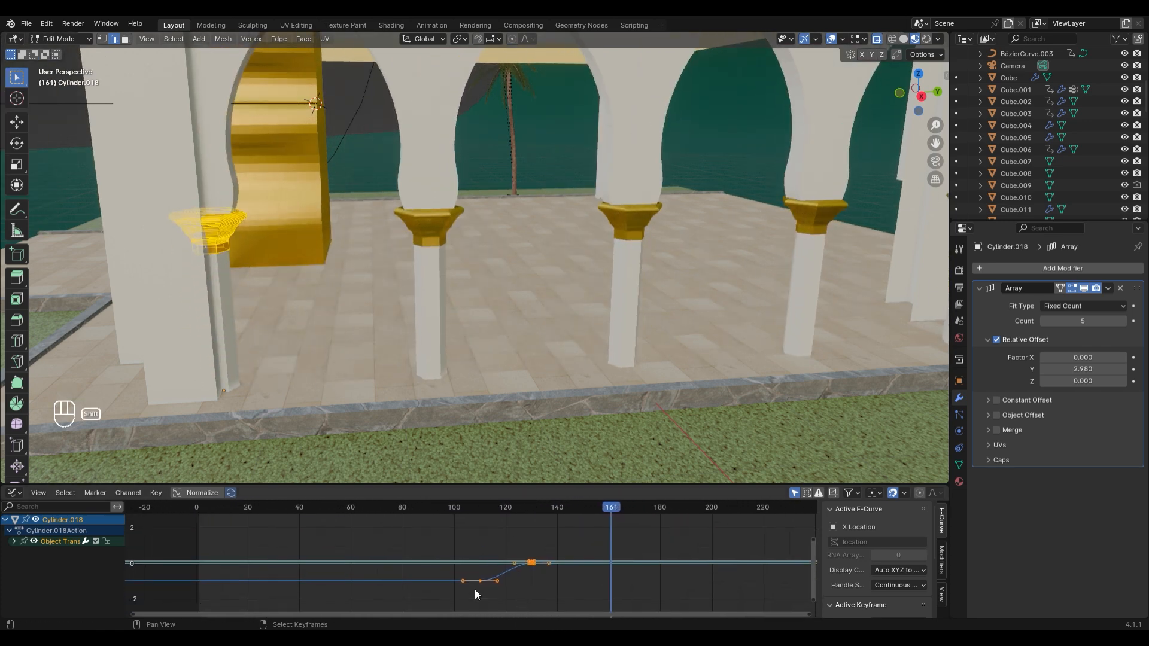
click(13, 541)
scroll(52, 588, down, 2)
scroll(35, 540, up, 2)
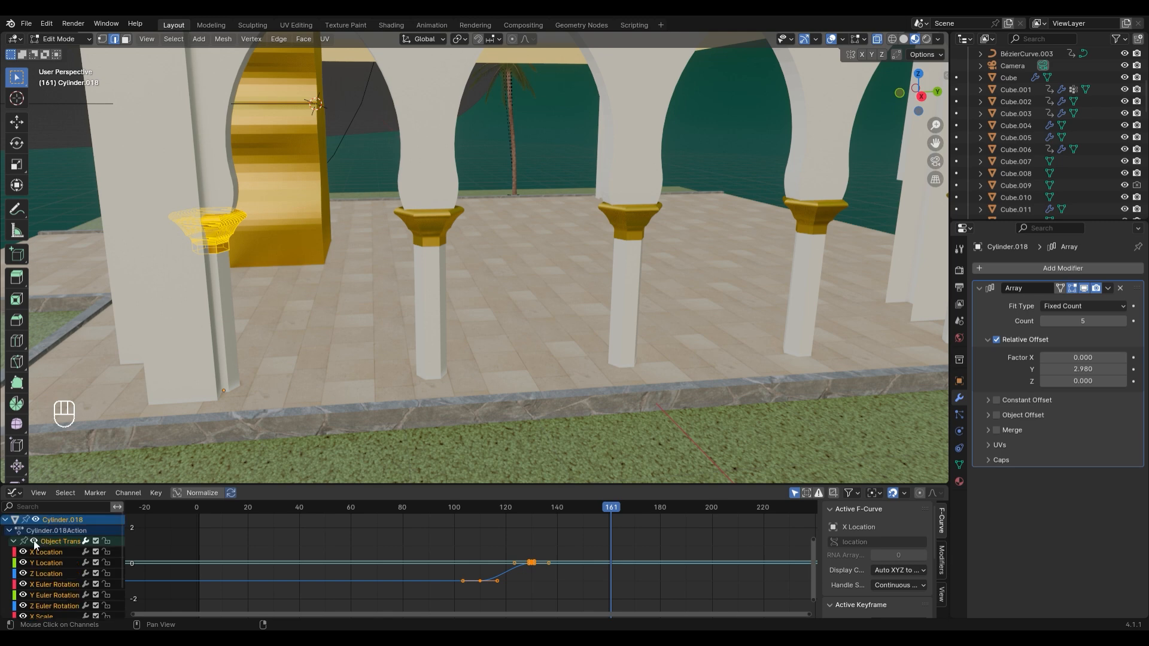
click(24, 542)
scroll(35, 568, down, 2)
click(24, 602)
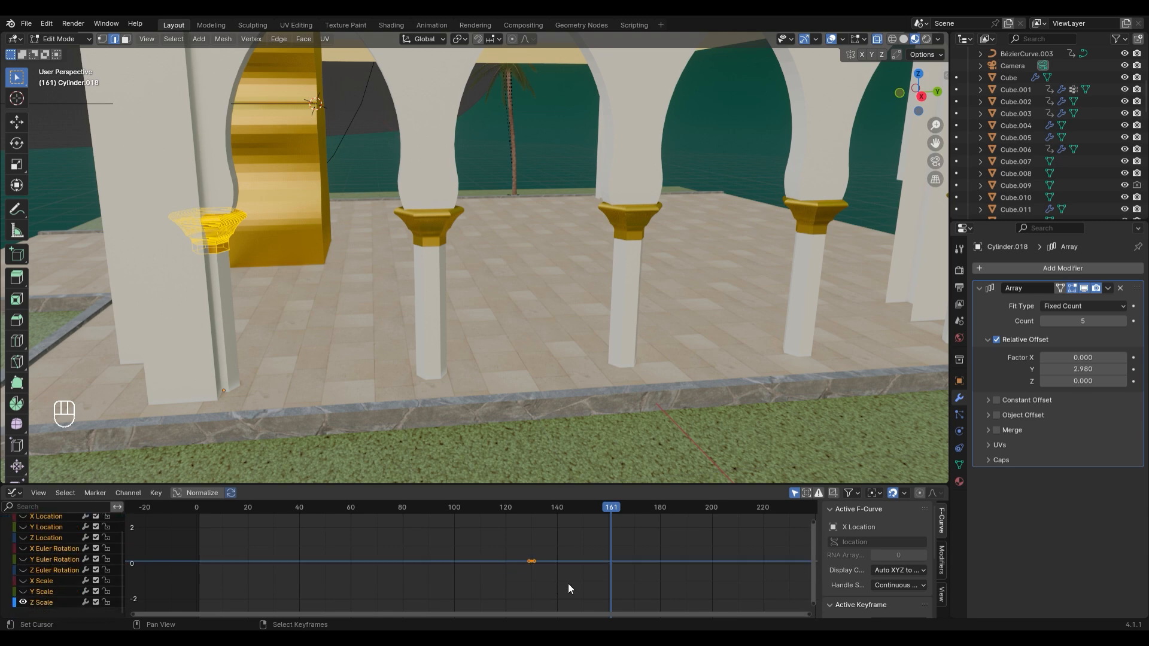
scroll(30, 555, up, 2)
click(22, 562)
key(Home)
scroll(539, 590, up, 3)
middle_drag(576, 572, 603, 535)
shift+middle_drag(603, 419, 631, 421)
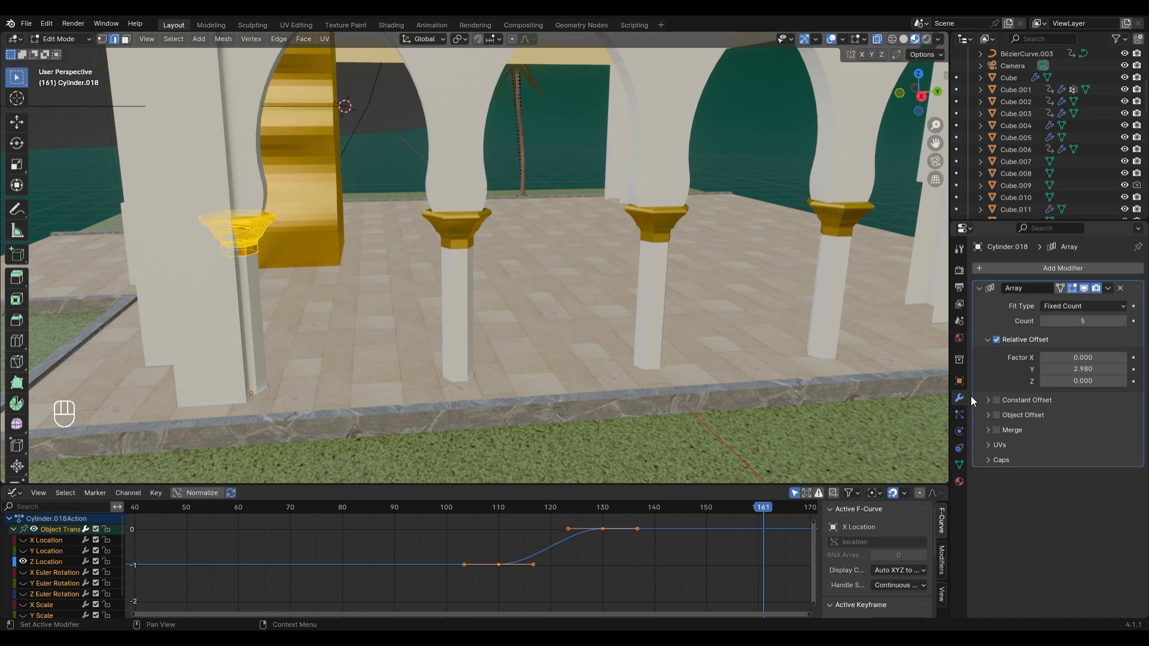
Apply the Array modifier on the capitals in Object Mode and return to editing the resulting mesh
click(959, 479)
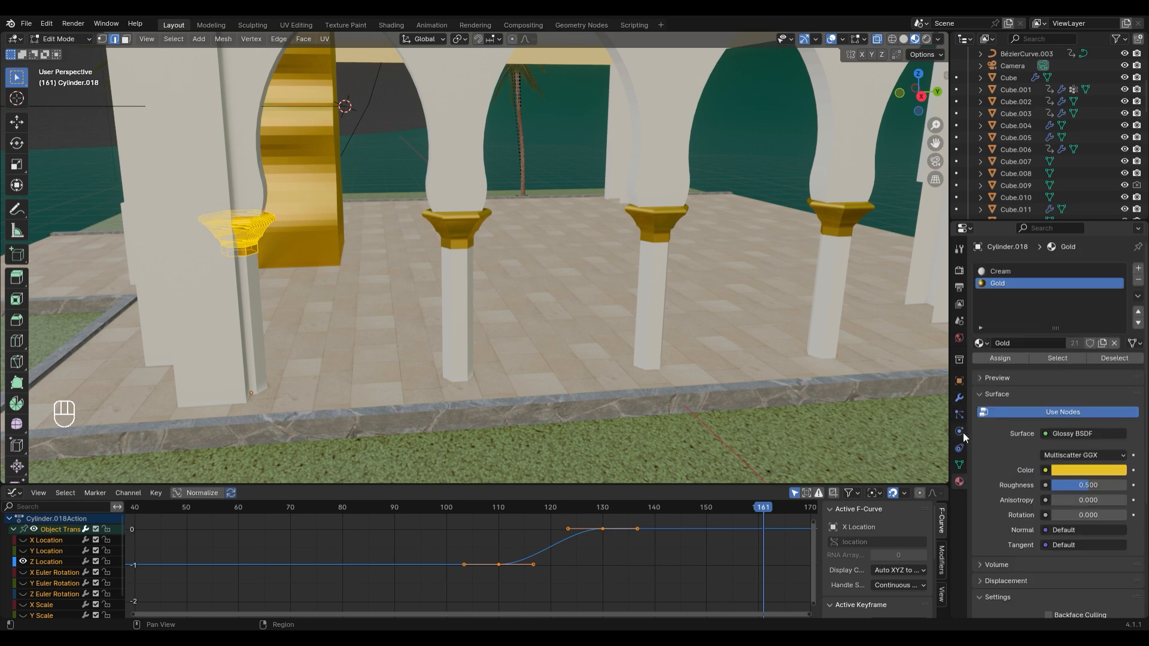
click(960, 400)
key(Tab)
key(ctrl+a)
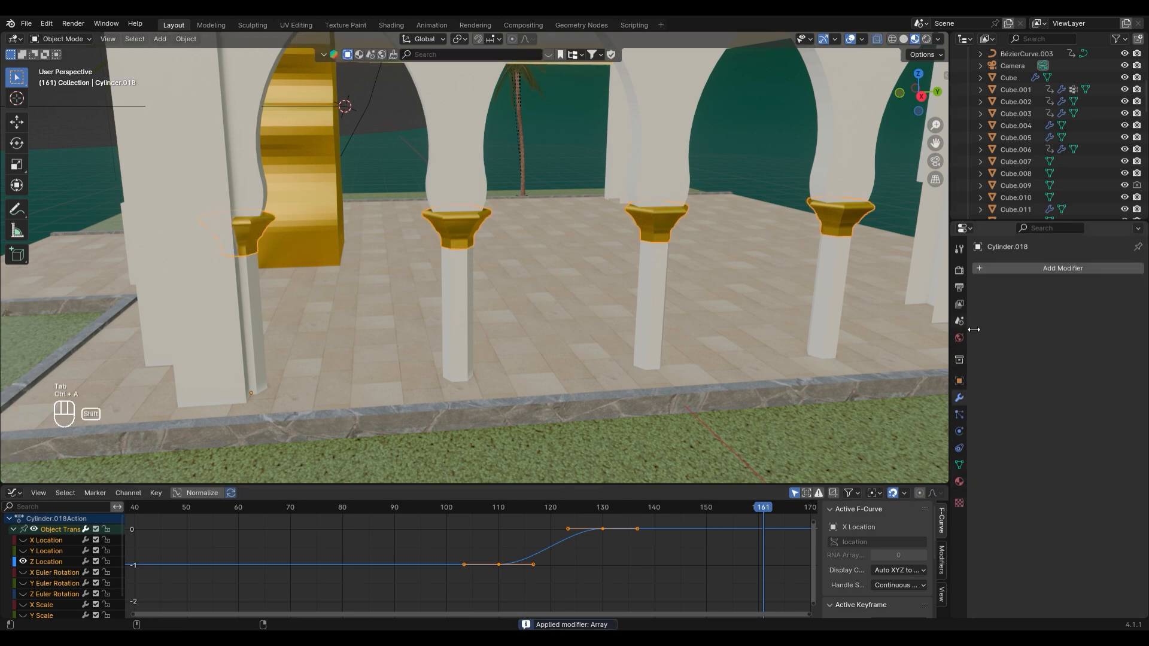
key(Tab)
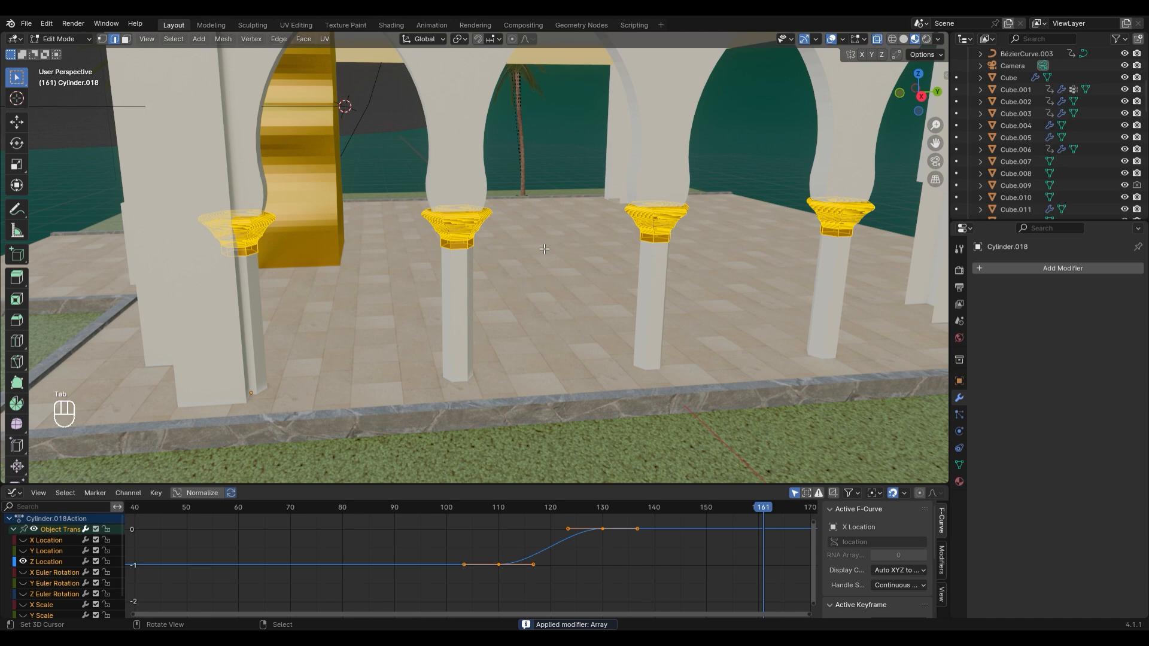
Add a Basis shape key to the capitals' mesh
click(959, 465)
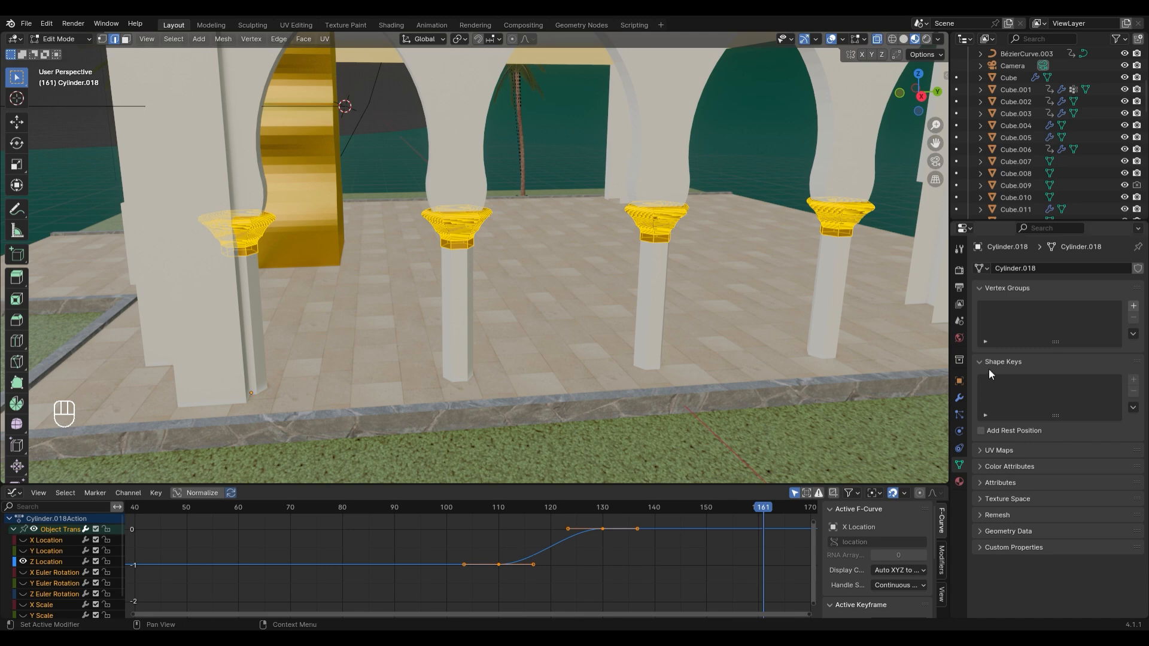
key(Tab)
key(Tab)
key(Tab)
click(1133, 379)
key(Tab)
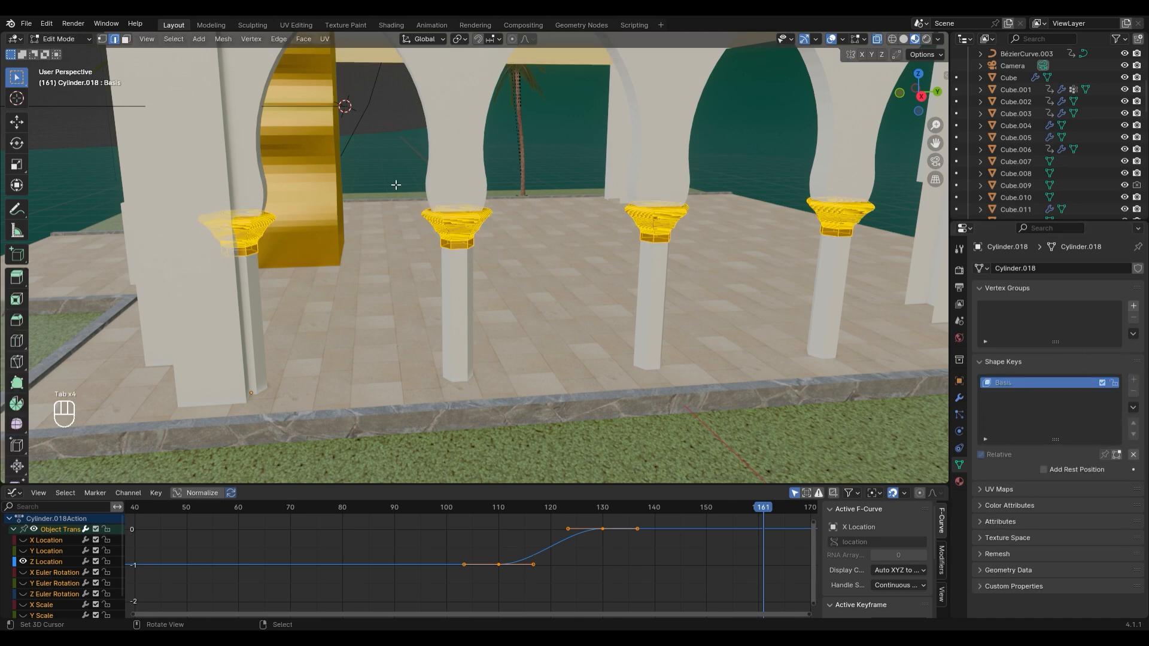
Add shape key Key 1 and scale the capital at the far right end of the arcade down to almost nothing in it
shift+middle_drag(397, 185, 392, 211)
key(Tab)
key(Tab)
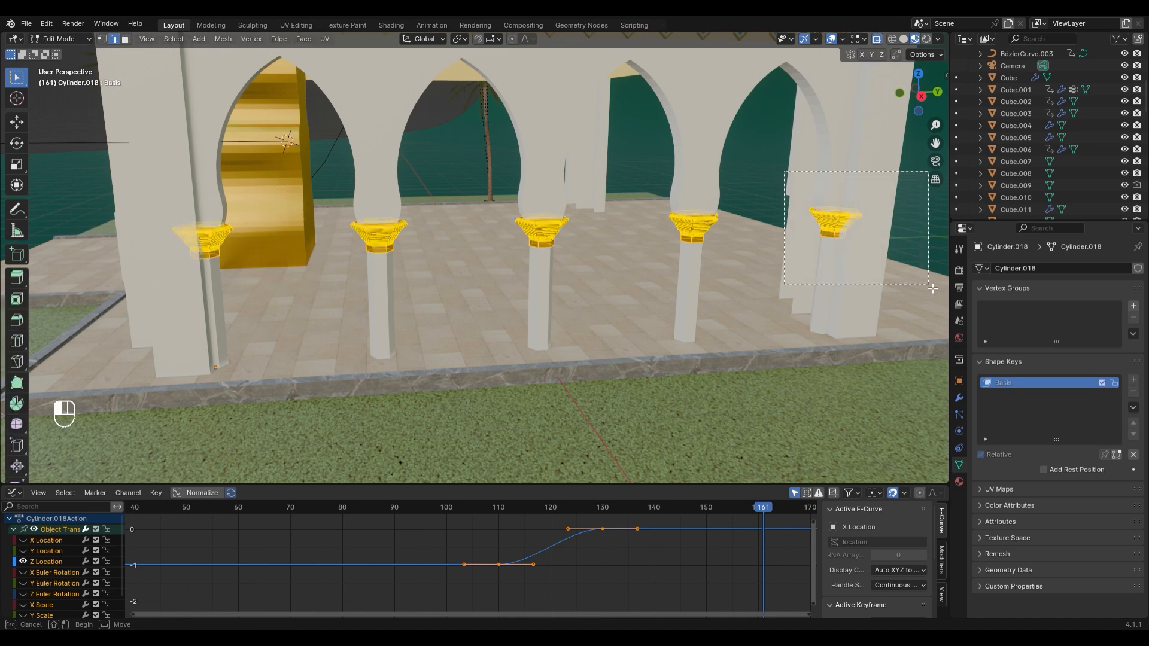
key(Tab)
click(1134, 380)
key(Tab)
key(s)
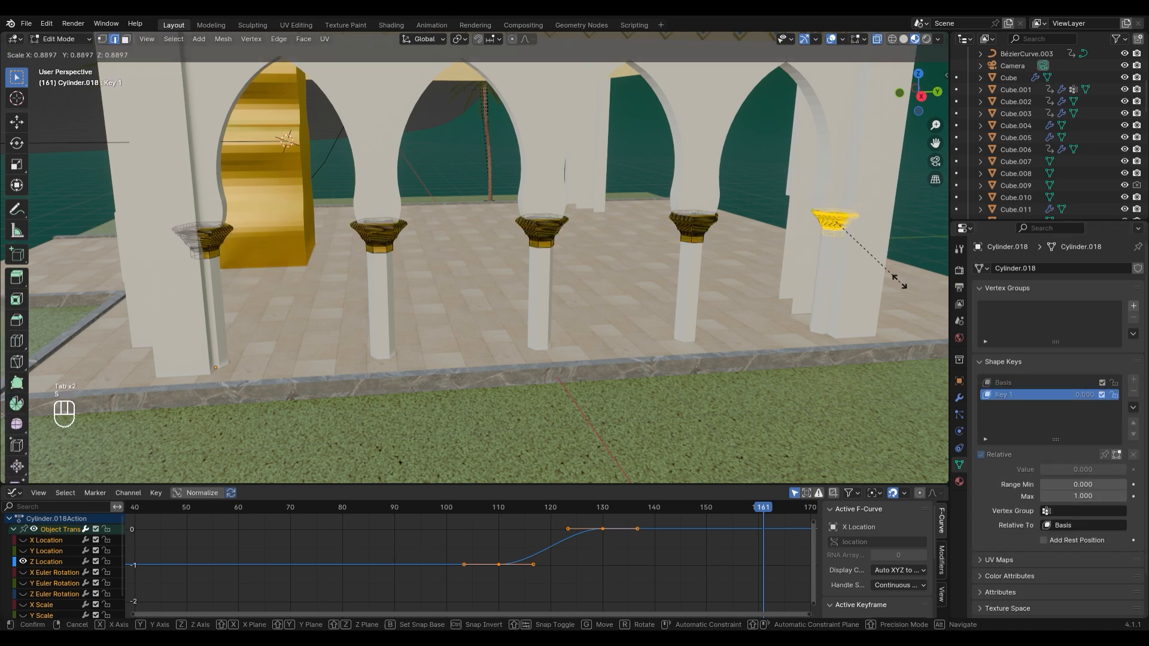
click(837, 225)
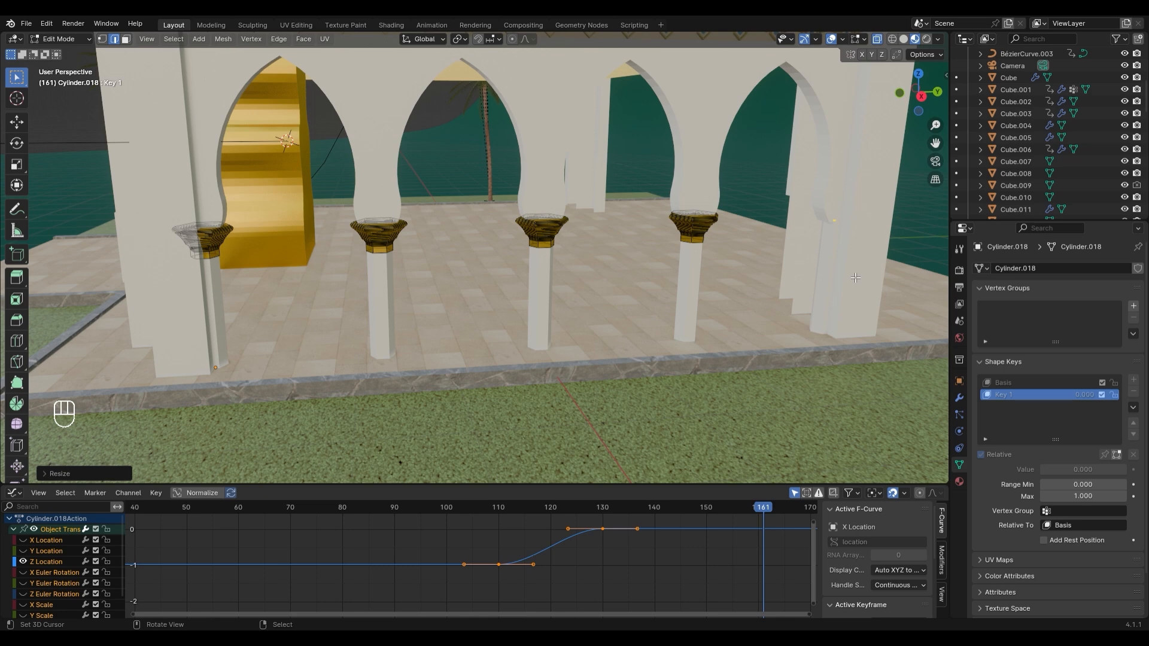
Undo the last scaling and shrink the far right capital in Key 1 down to nothing again
key(ctrl+z)
key(s)
click(837, 225)
key(Tab)
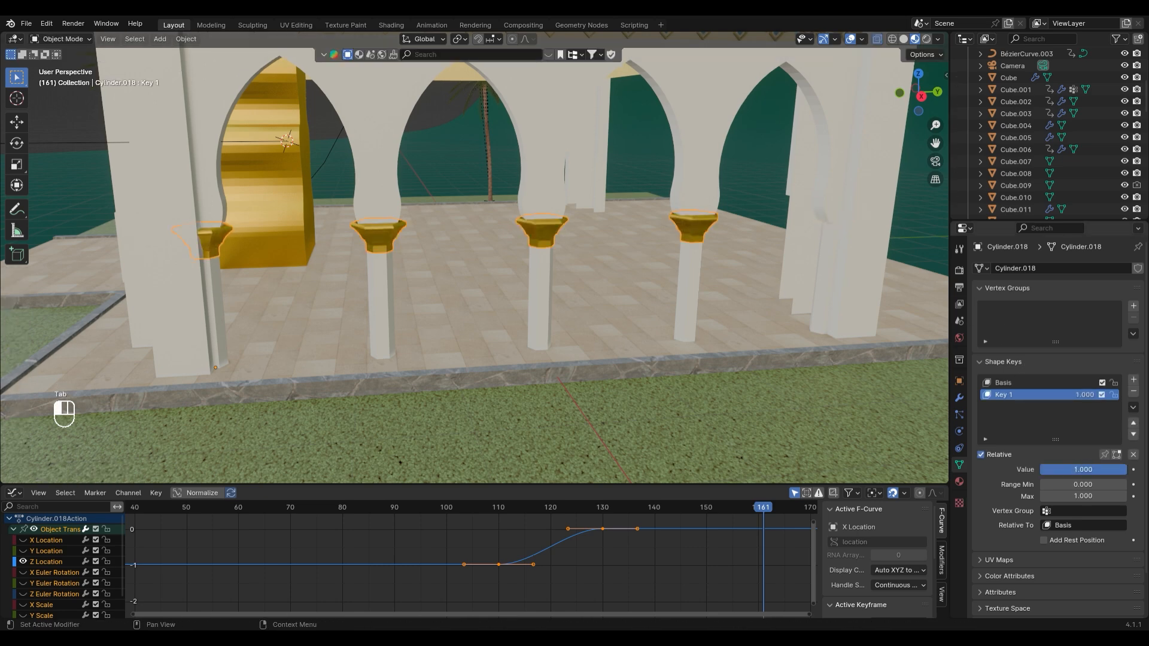
key(Tab)
key(Tab)
Add shape key Key 2 and scale the second capital from the arcade's right end down to nothing in it
click(1133, 379)
key(Tab)
drag(648, 183, 742, 275)
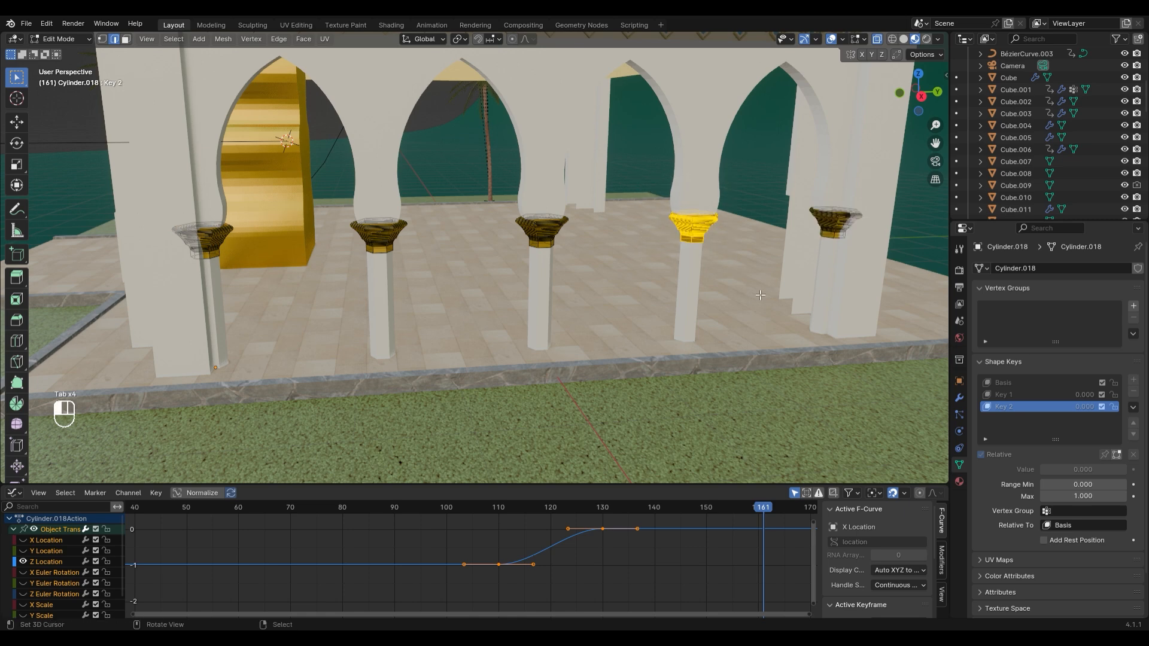
key(s)
click(757, 292)
key(Tab)
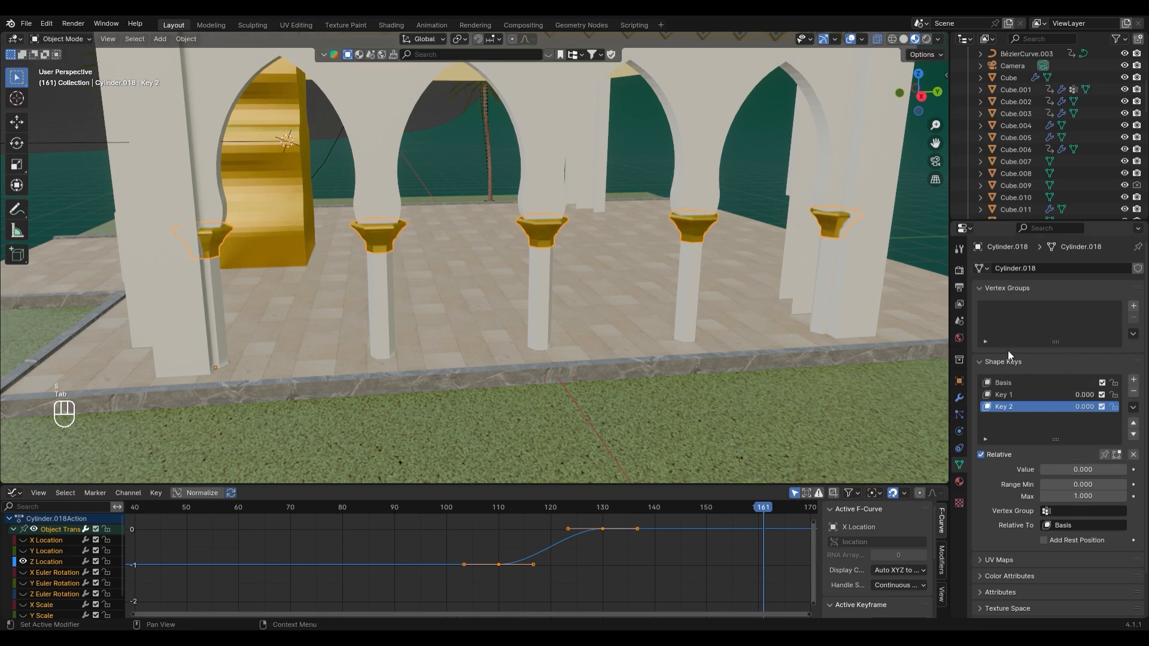
Add shape key Key 3 and scale the middle capital of the arcade down to nothing in it
click(1133, 379)
key(Tab)
drag(509, 186, 583, 272)
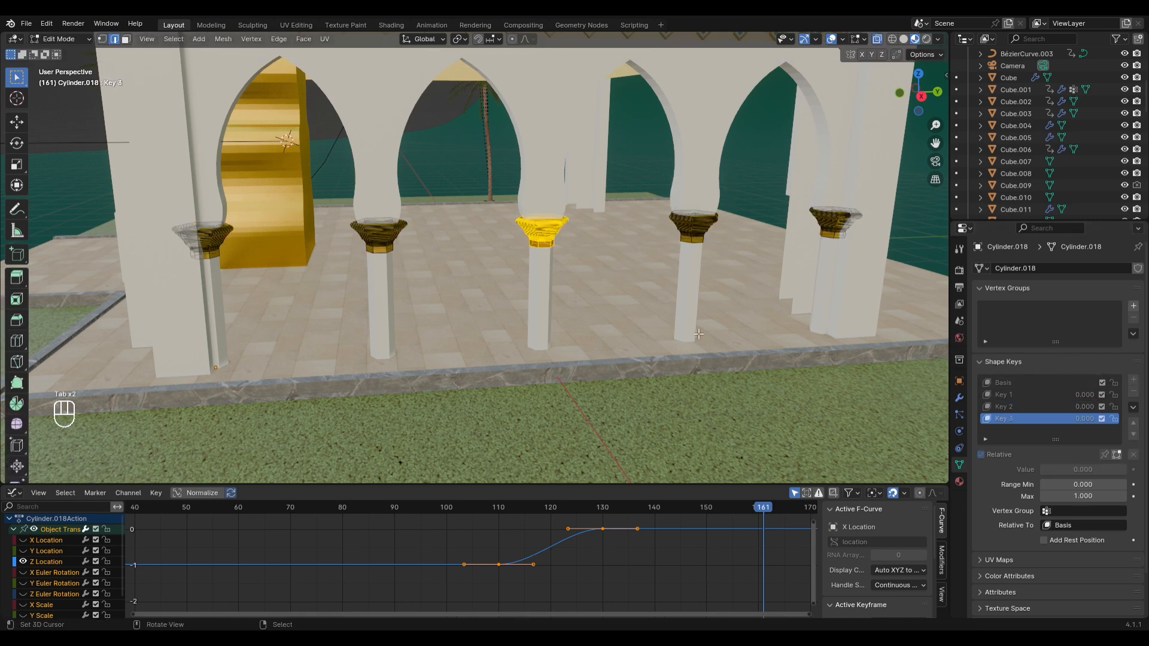
key(s)
click(543, 235)
key(Tab)
right_click(371, 232)
right_click(371, 234)
key(Tab)
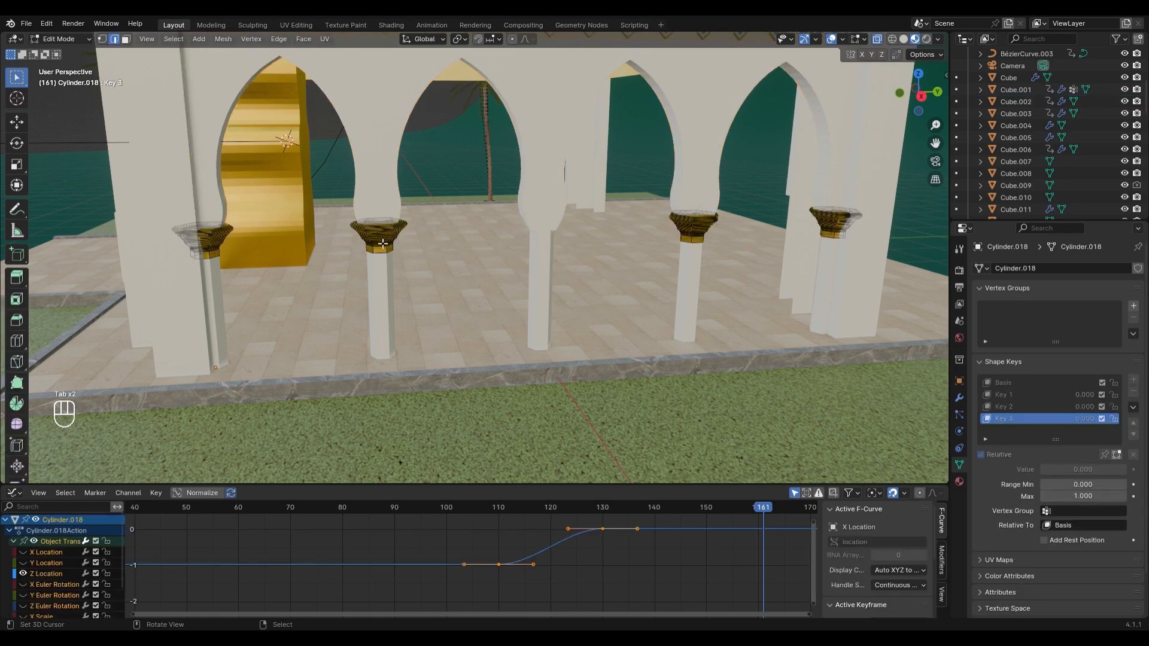
key(Tab)
Add shape key Key 4 and scale the second capital from the arcade's left end down to nothing in it
click(1133, 379)
key(Tab)
drag(322, 189, 472, 293)
key(s)
click(485, 312)
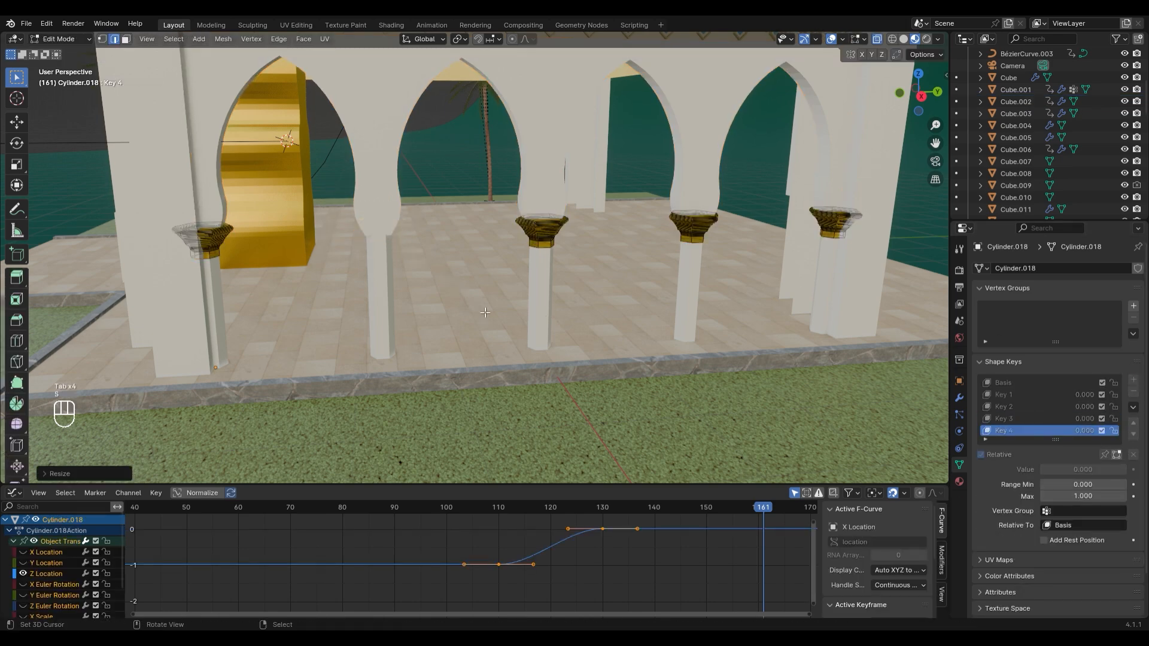
key(Tab)
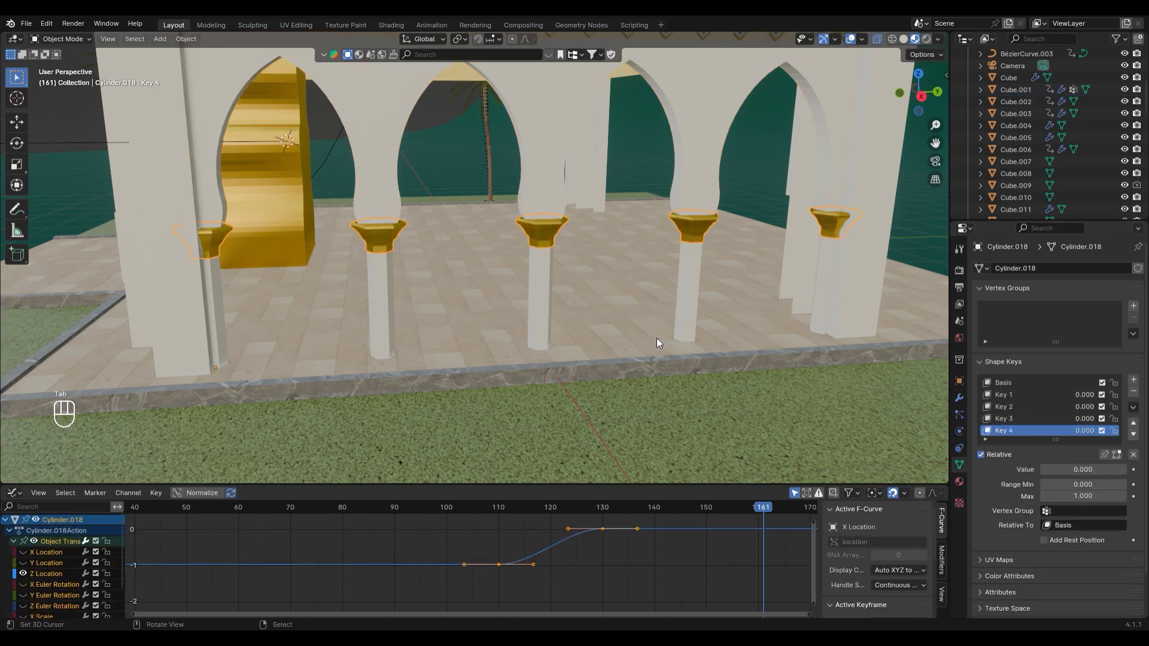
Add shape key Key 5 and scale the capital at the arcade's far left end down to nothing in it
click(1133, 379)
key(Tab)
drag(121, 171, 289, 319)
key(s)
click(207, 239)
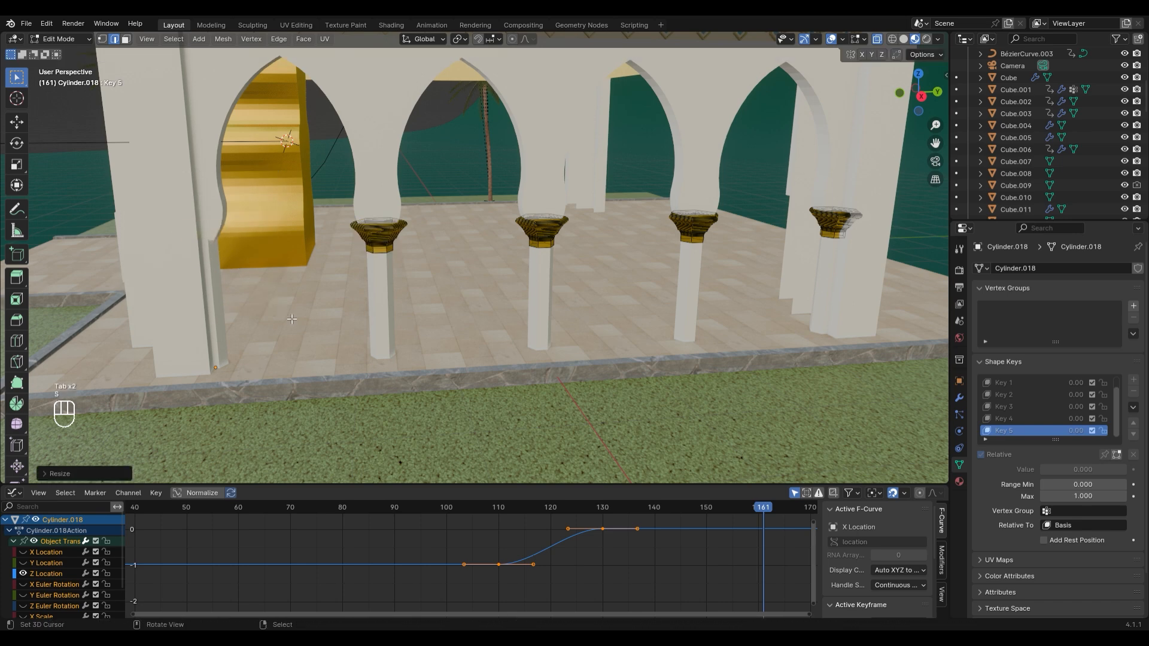
key(Tab)
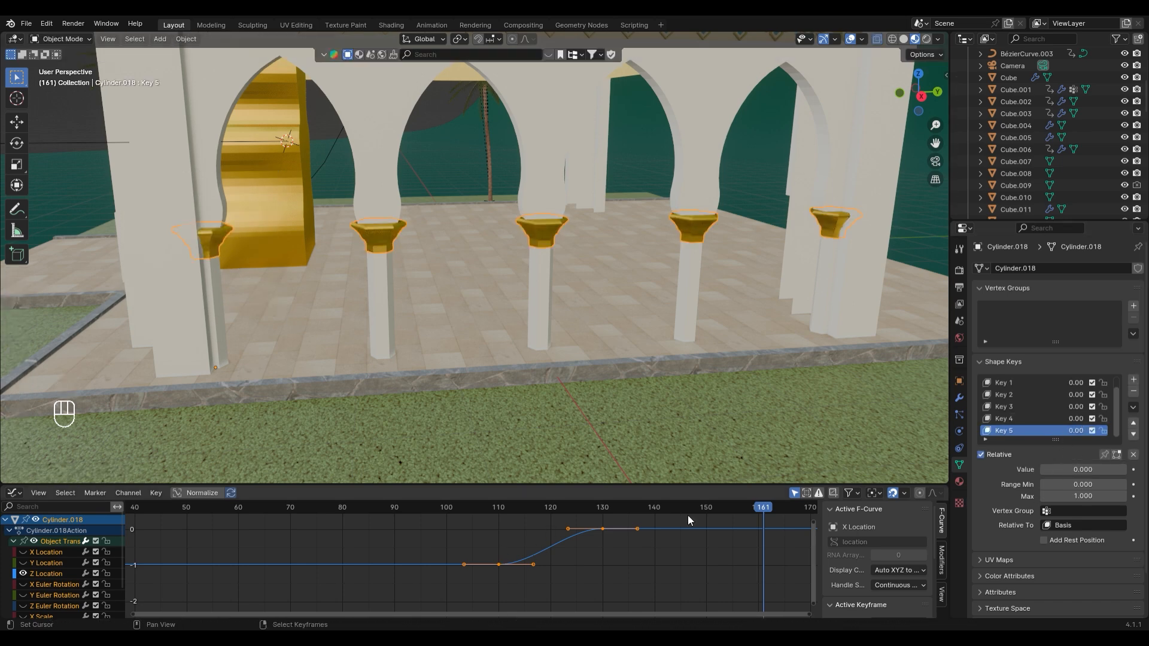
Go to frame 127 and set the values of shape keys Key 5, Key 4, Key 3 and Key 2 to 1
drag(688, 512, 587, 530)
click(1017, 419)
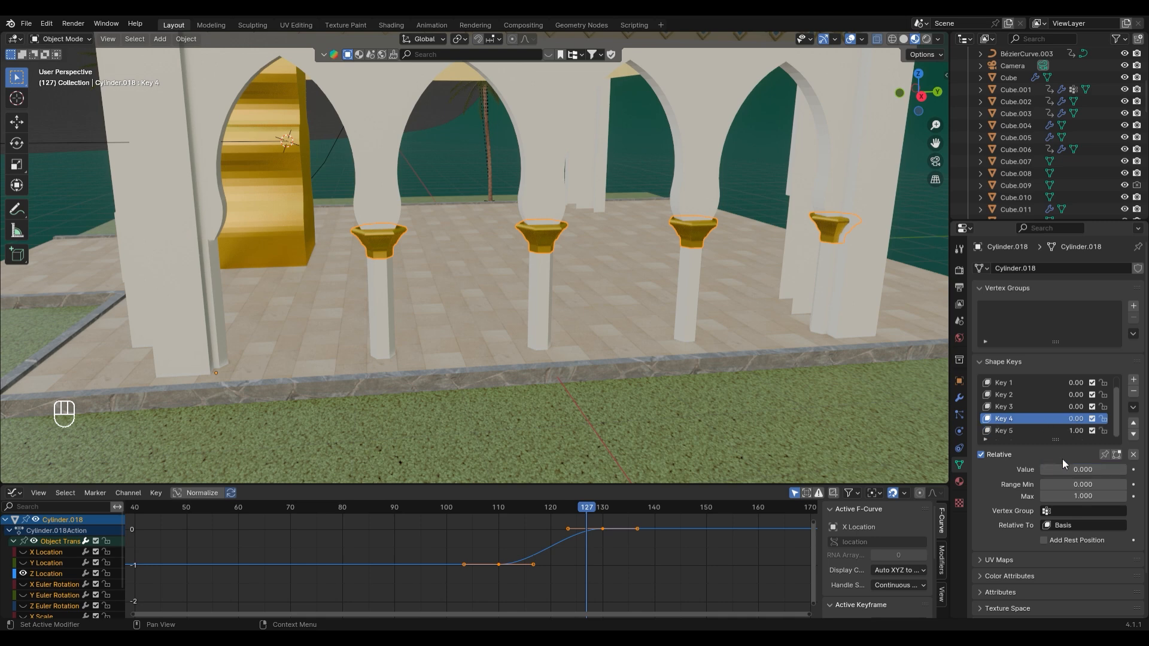
drag(1063, 468, 1119, 469)
click(1017, 407)
text(1)
key(Return)
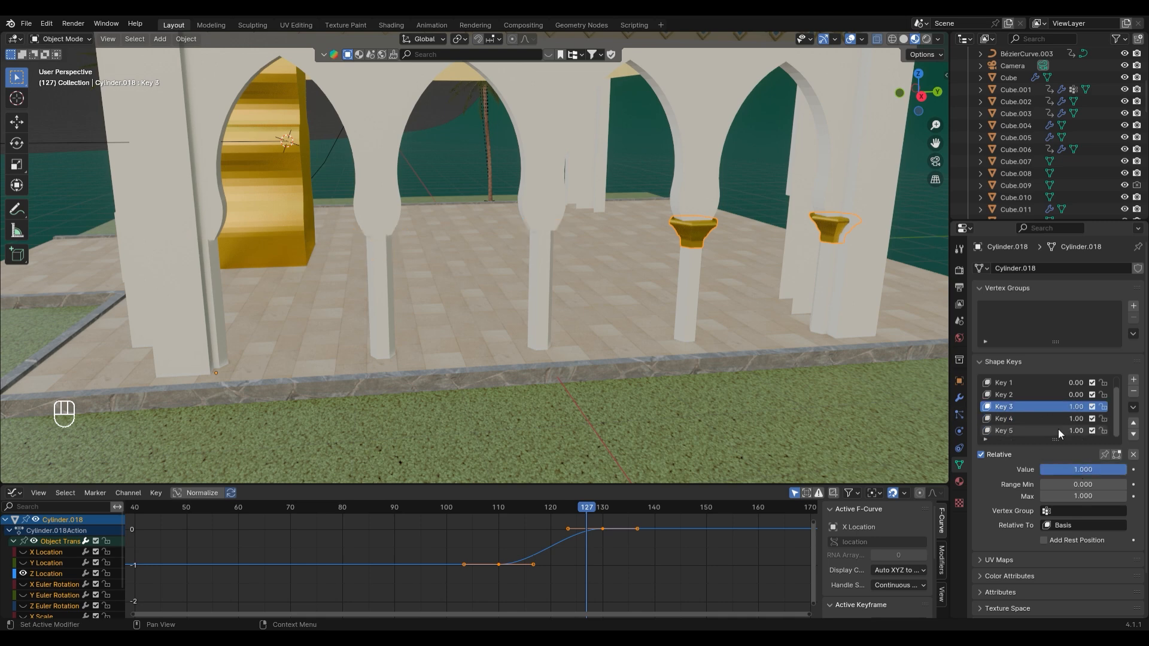
click(1060, 394)
text(1)
key(Return)
Set the value of shape key Key 1 to 1
click(1018, 382)
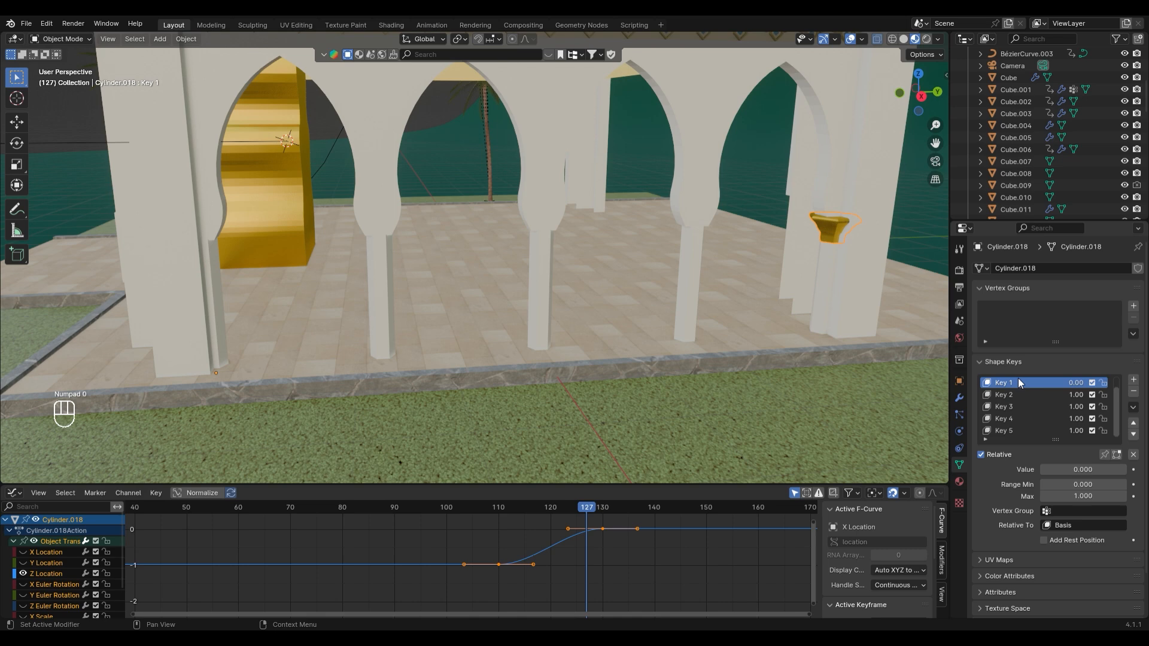
scroll(1053, 413, up, 1)
click(1022, 382)
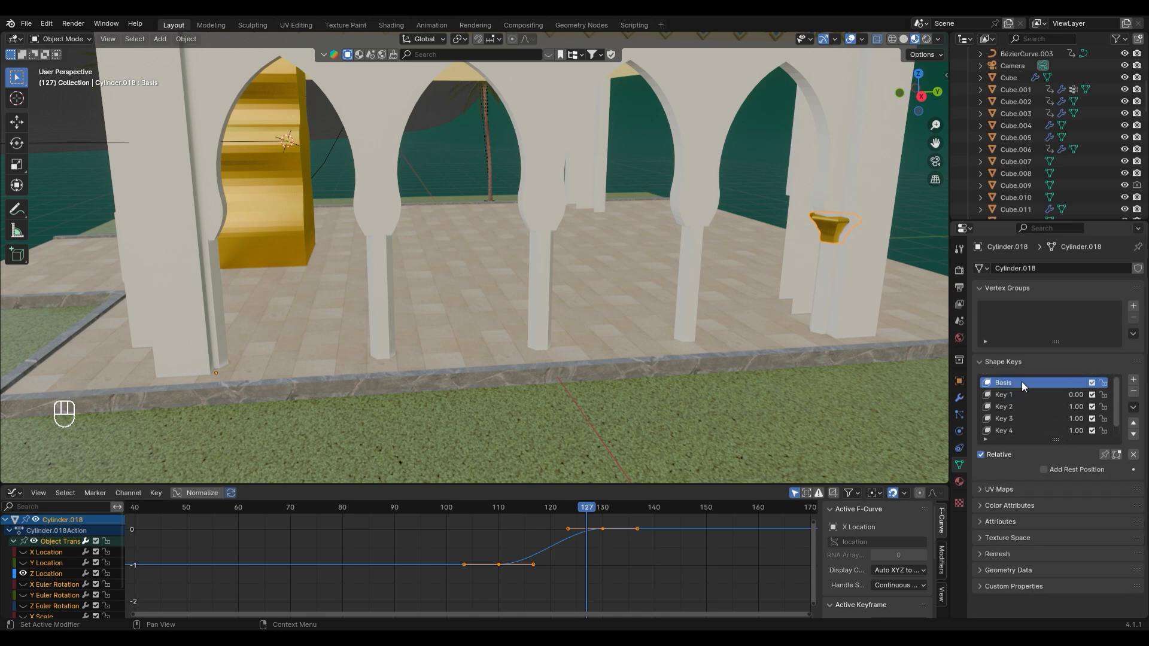
click(1017, 394)
click(1083, 470)
text(1)
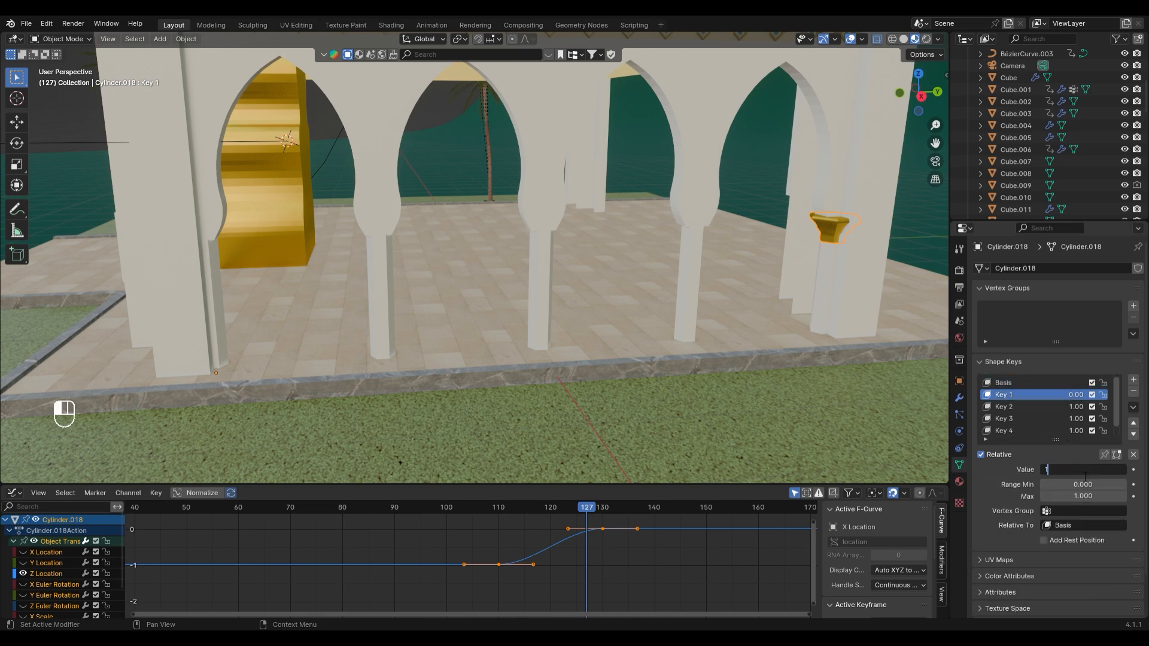
key(Return)
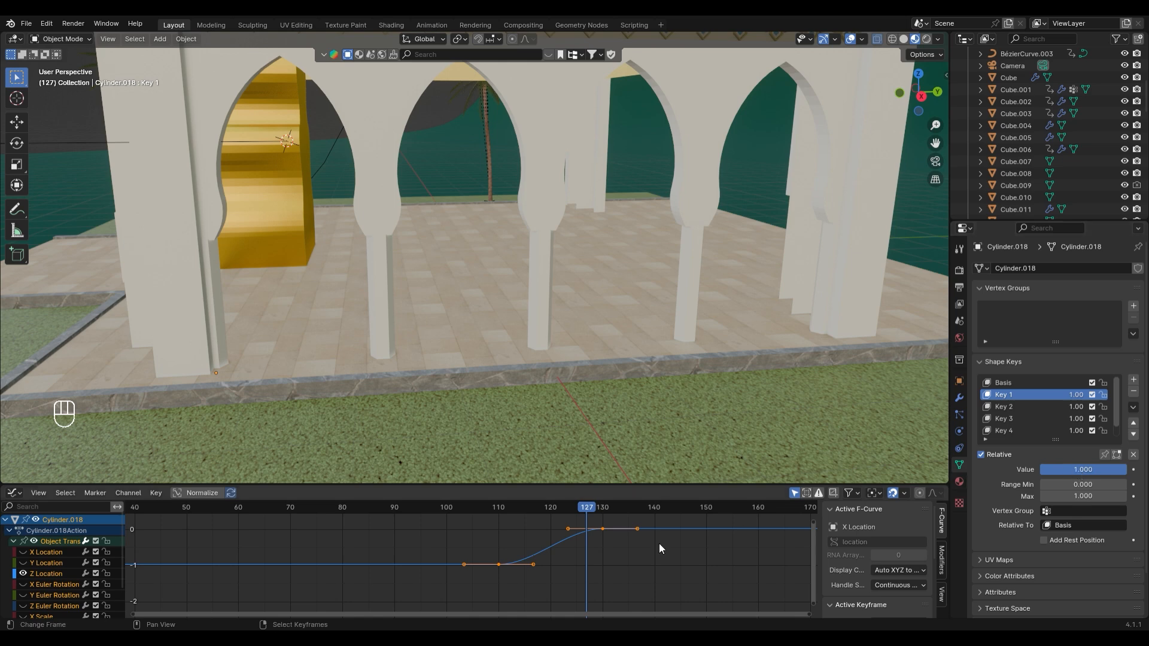
Examine the capitals at frame 114 in Edit Mode, comparing shape key Key 1 with Basis
drag(562, 513, 519, 518)
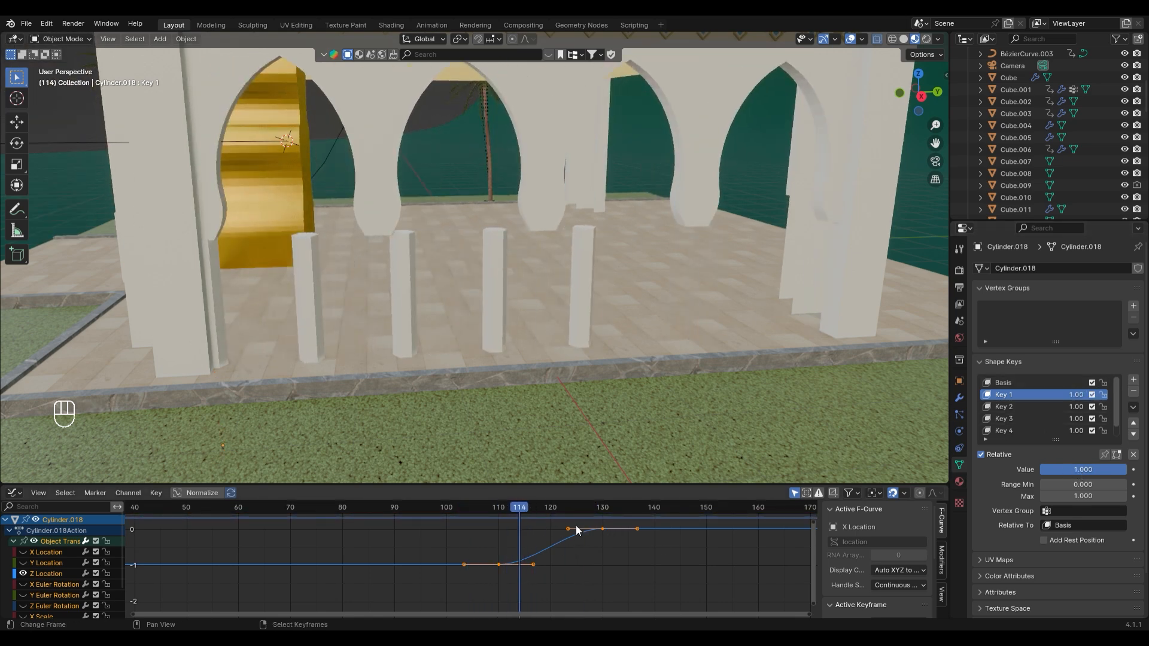
drag(488, 578, 674, 519)
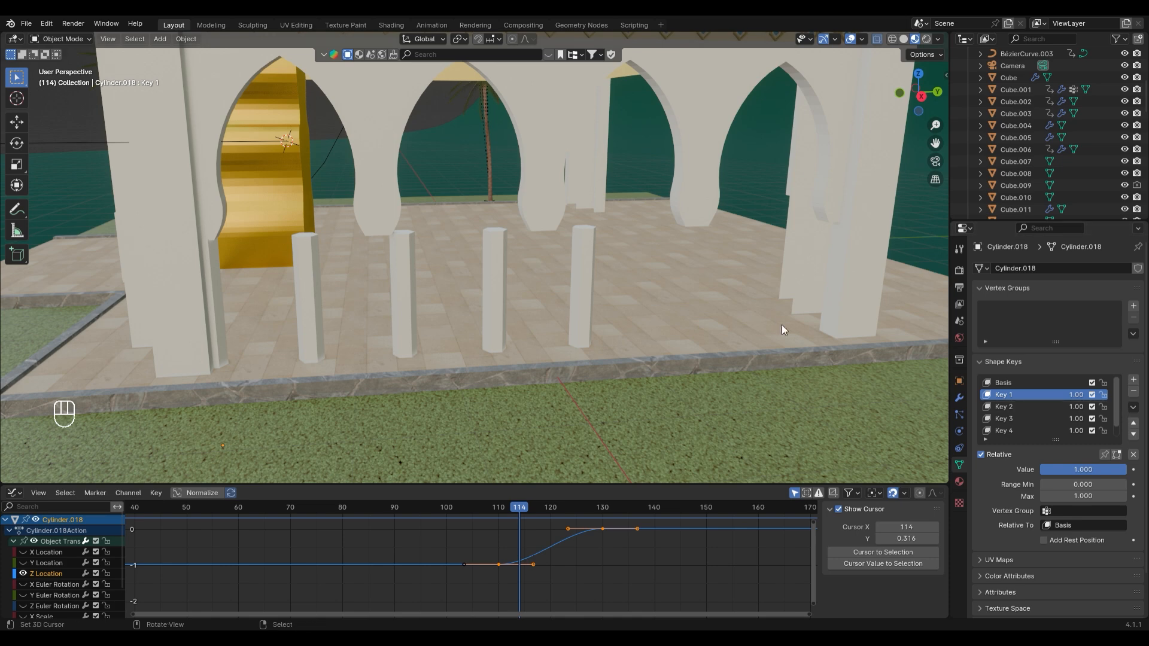
key(Tab)
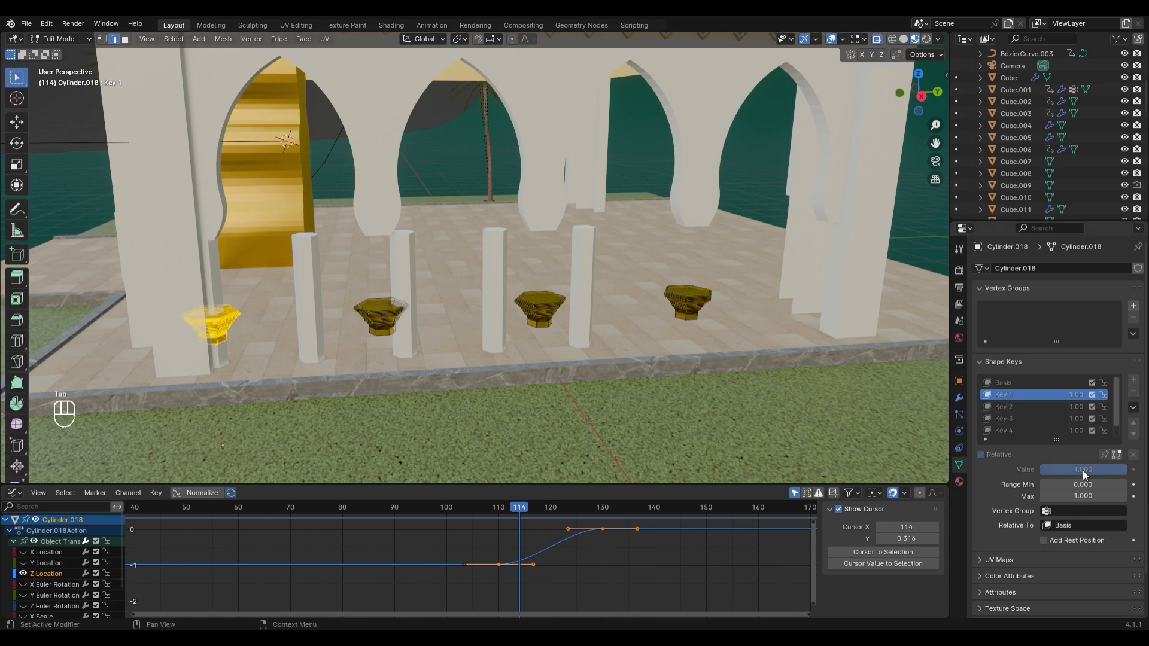
scroll(631, 344, up, 2)
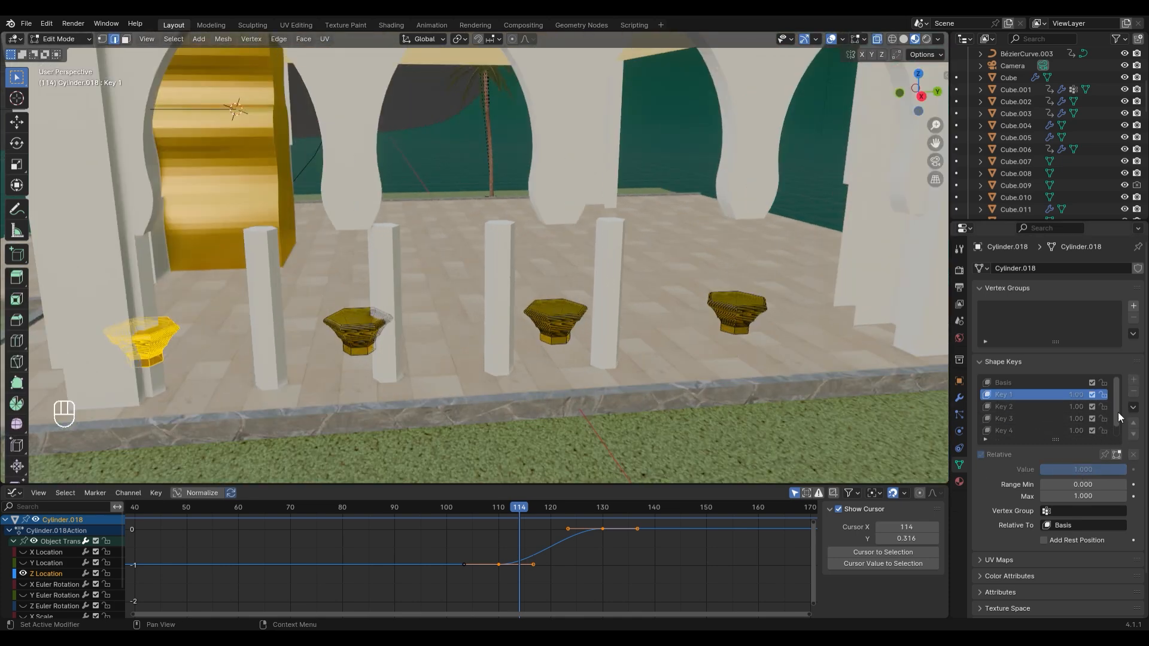
drag(1118, 411, 1116, 437)
scroll(1071, 413, up, 1)
click(1034, 383)
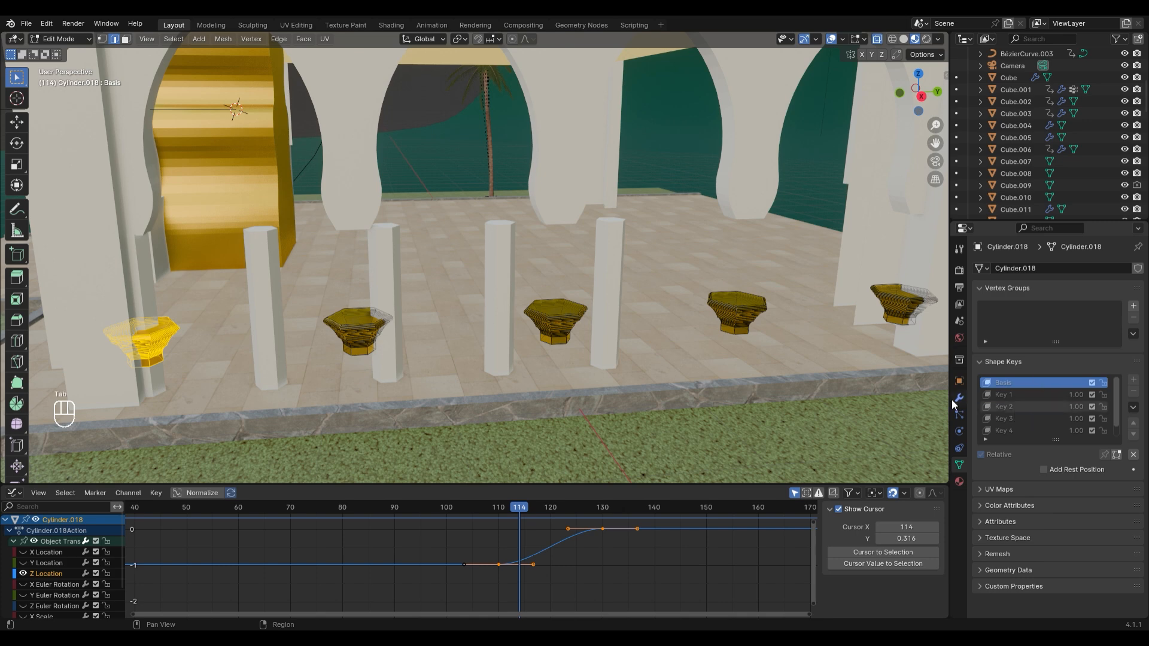
key(Tab)
key(Tab)
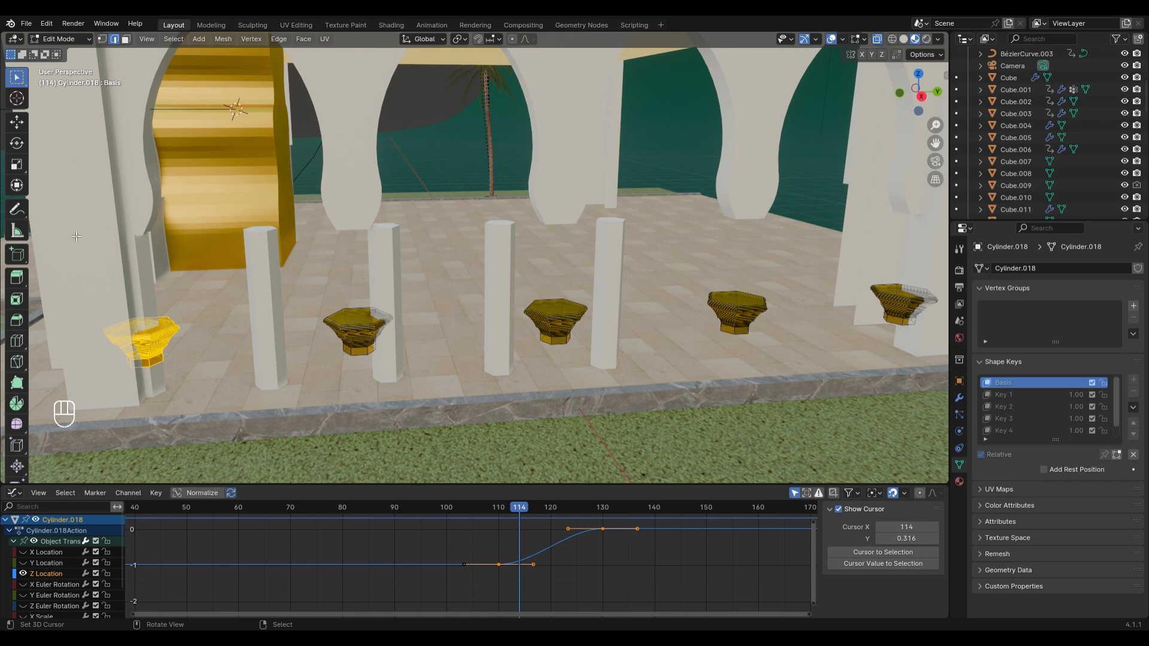
key(Tab)
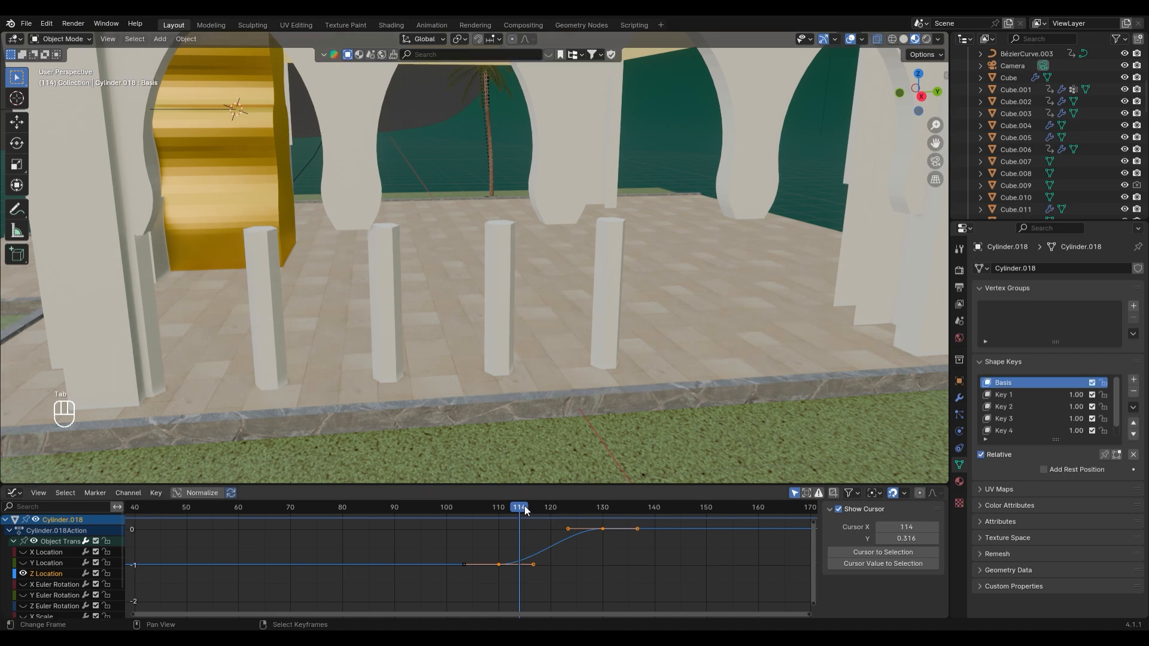
Keyframe Key 1's value at 1 on frame 117 and at 0 on frame 120
mouse_move(525, 508)
mouse_down()
mouse_move(591, 515)
mouse_move(535, 509)
mouse_up()
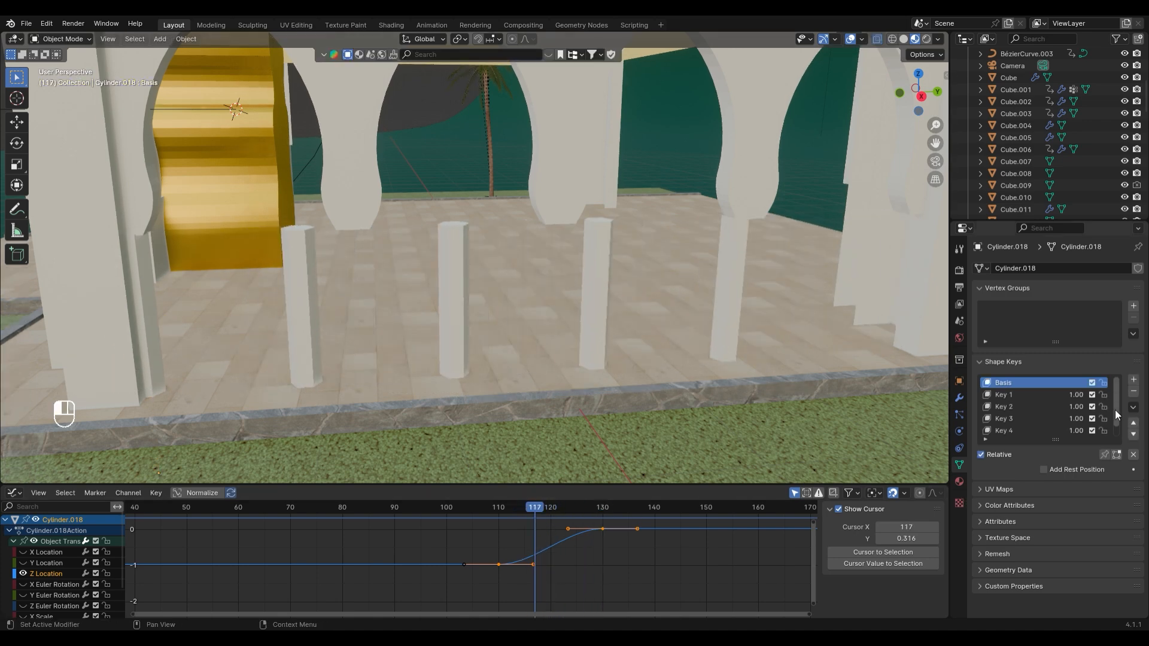
click(1041, 394)
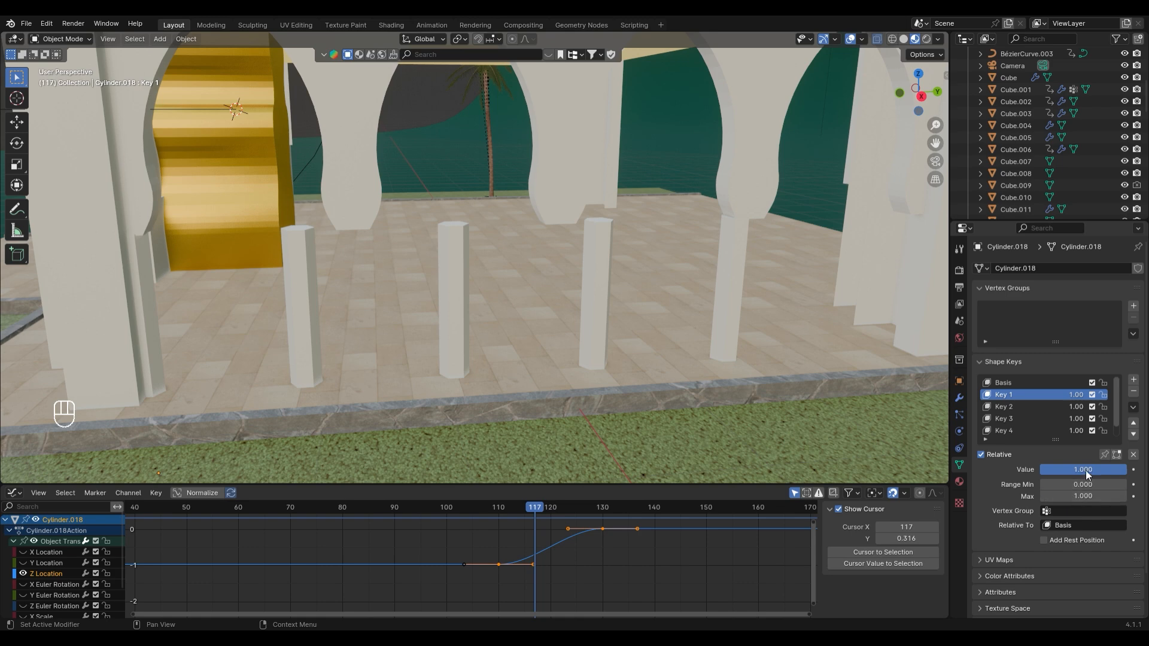
key(i)
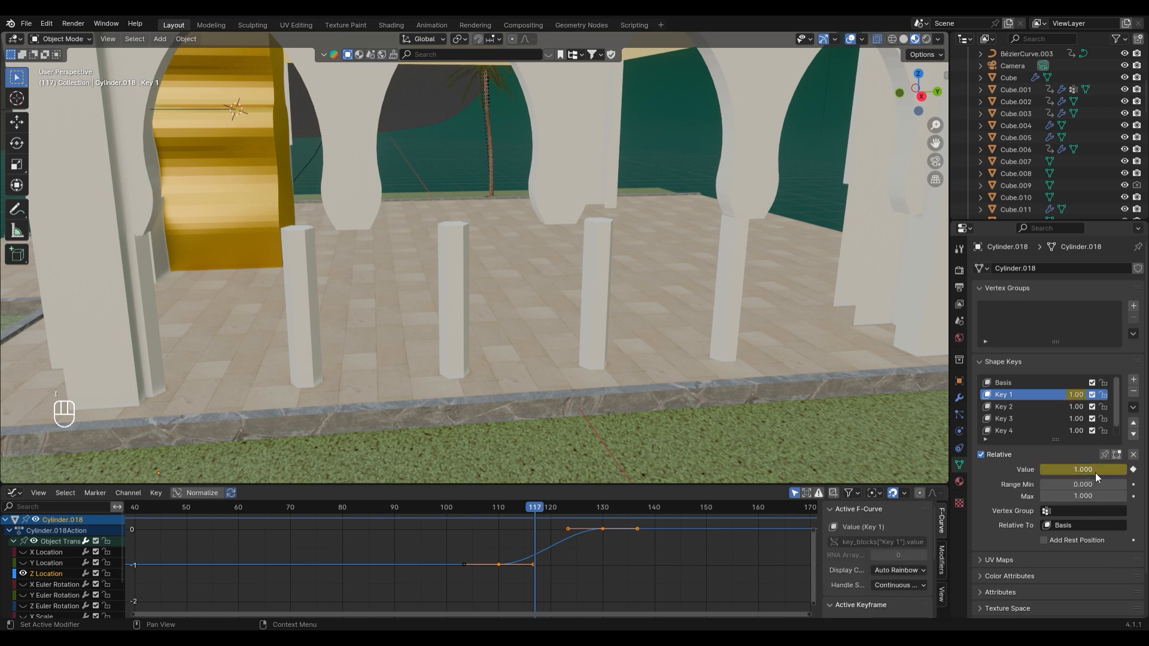
drag(537, 508, 553, 509)
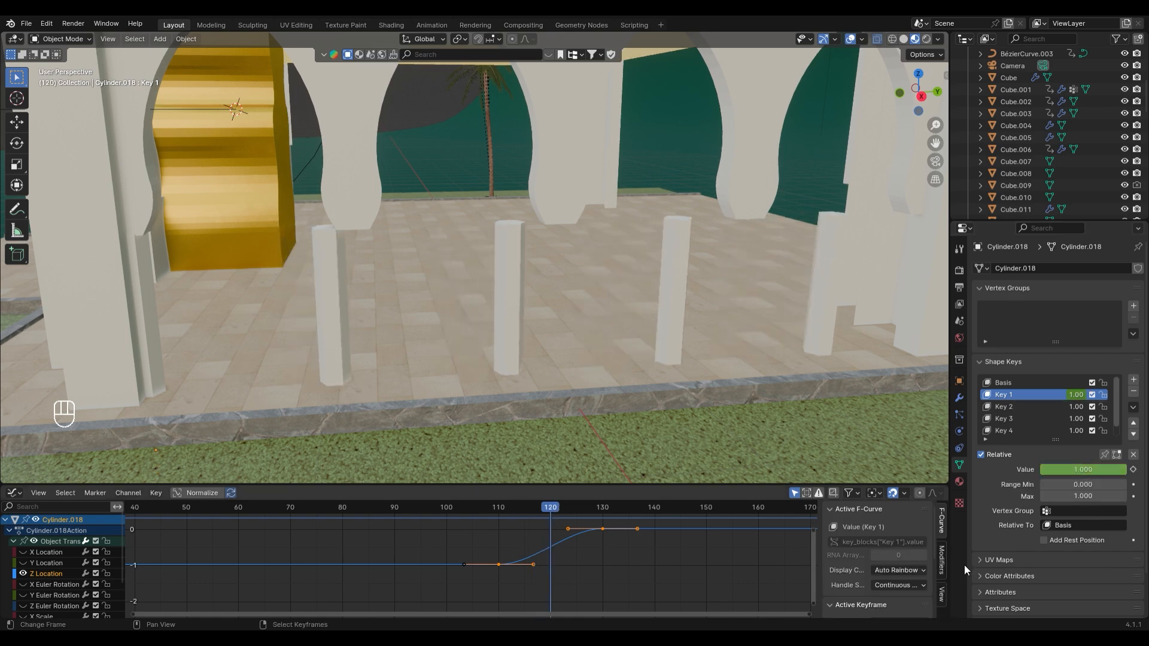
click(1091, 469)
text(0)
key(Return)
Keyframe Key 2's value at 1 on frame 123 and at 0 on frame 125
scroll(576, 560, up, 4)
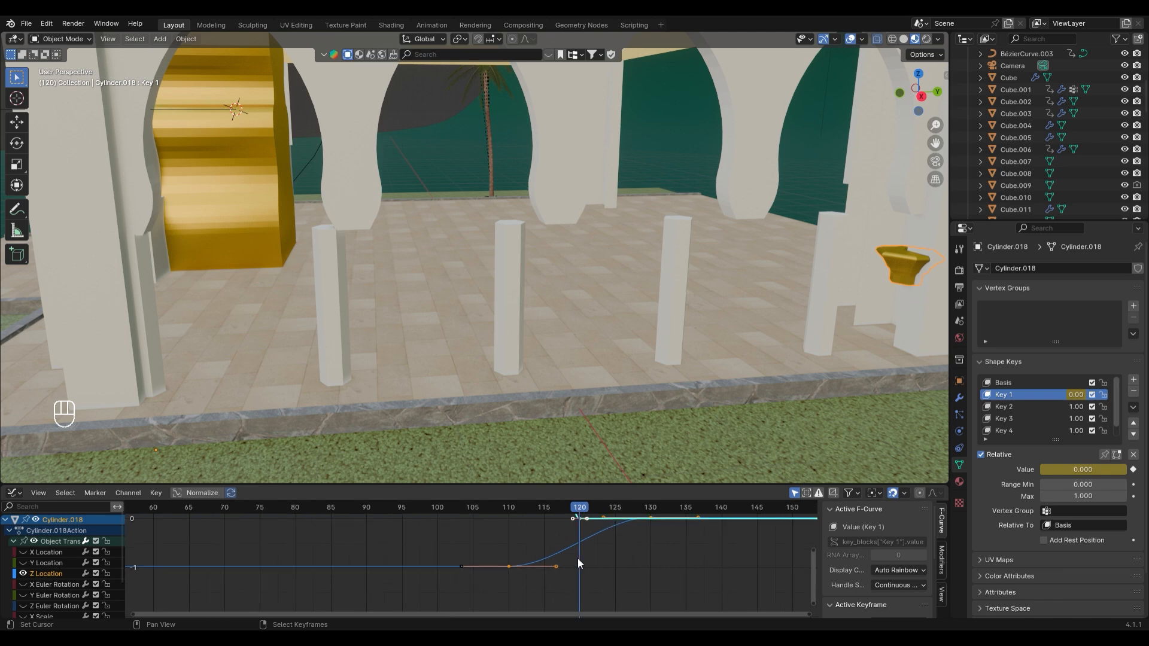
scroll(579, 565, down, 3)
shift+middle_drag(606, 511, 603, 573)
drag(558, 509, 573, 509)
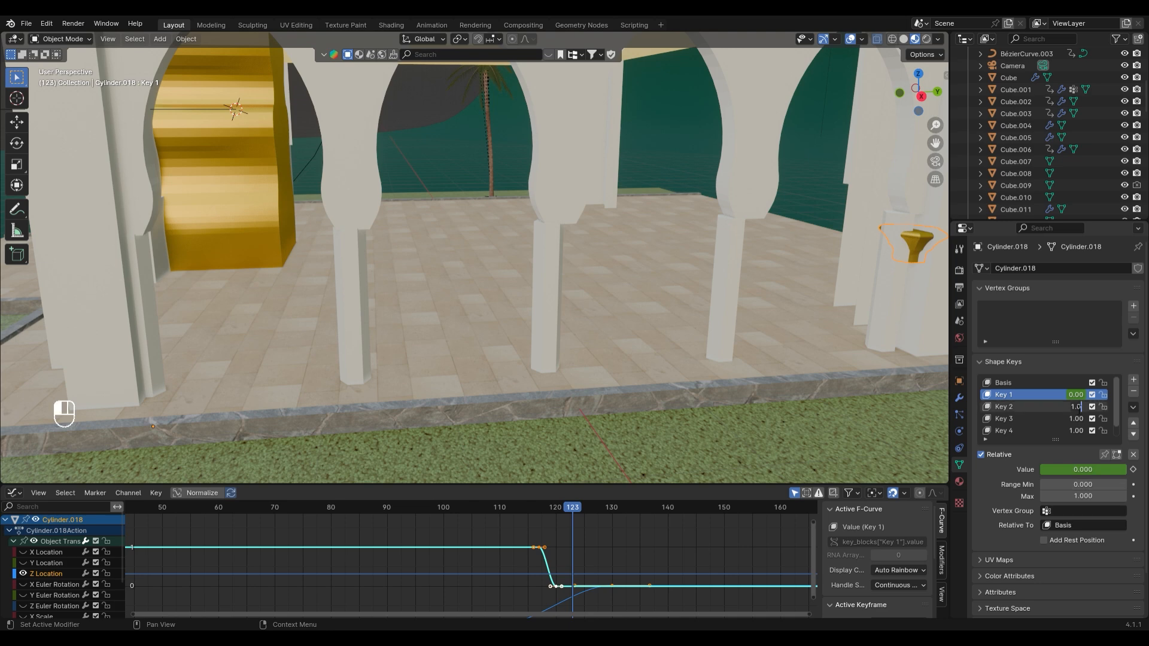
click(1057, 409)
click(1085, 470)
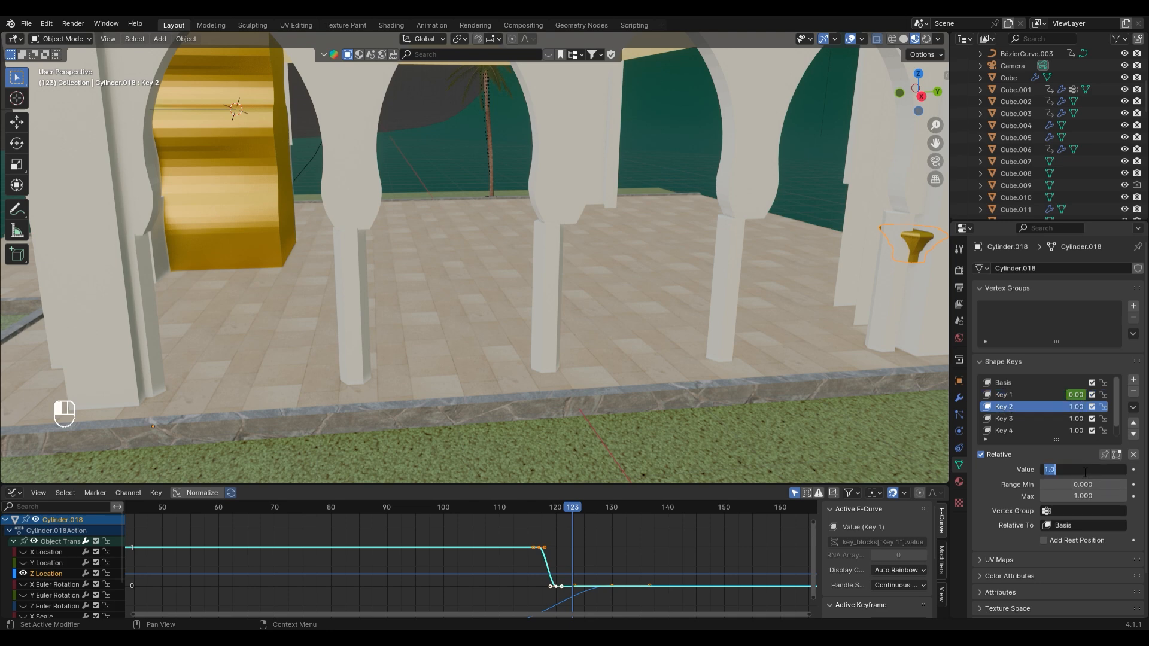
click(996, 482)
key(i)
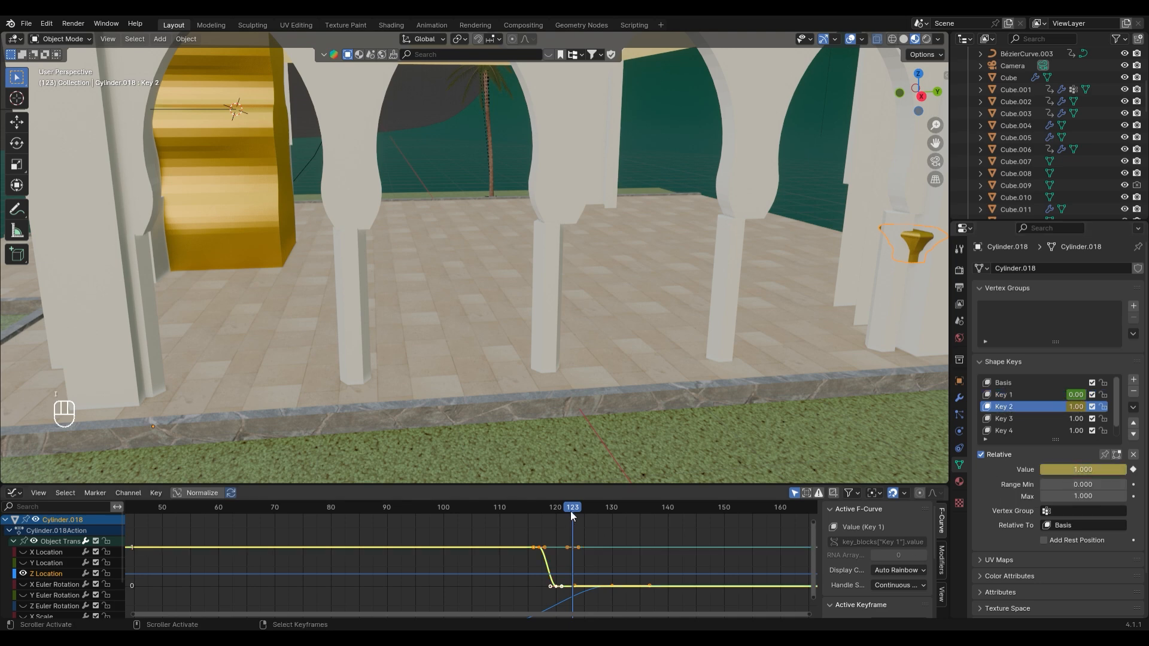
drag(574, 512, 584, 514)
click(1093, 470)
text(0)
key(Return)
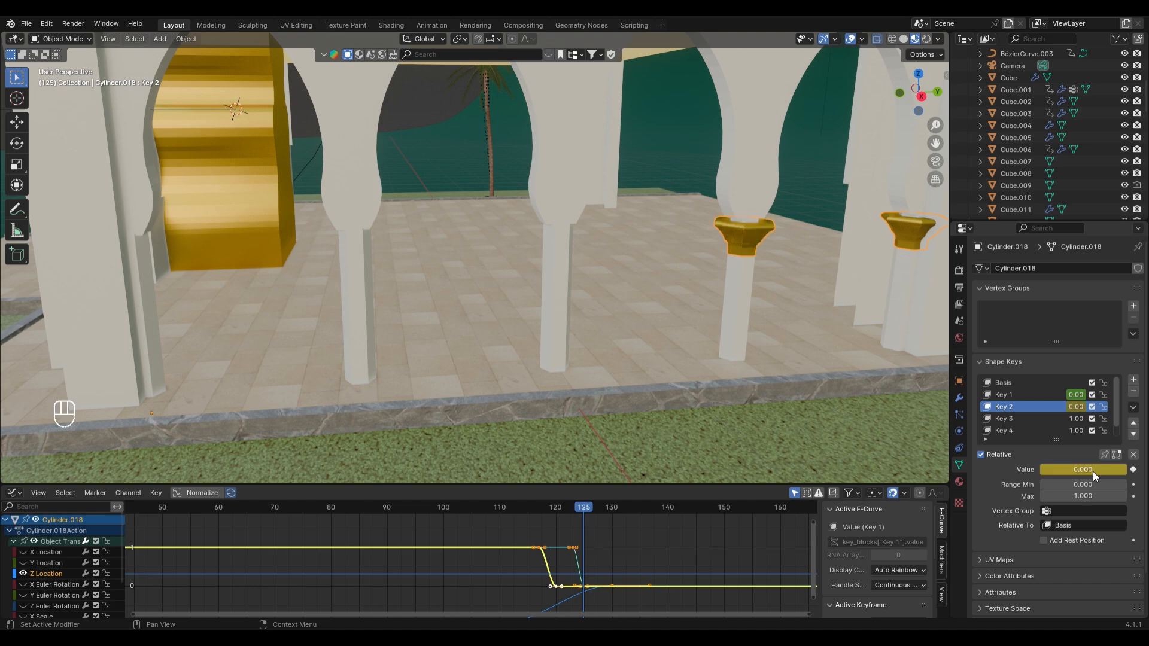
Move the last keyframe of the capitals' Z Location curve to frame 140
middle_drag(616, 583, 601, 550)
click(609, 564)
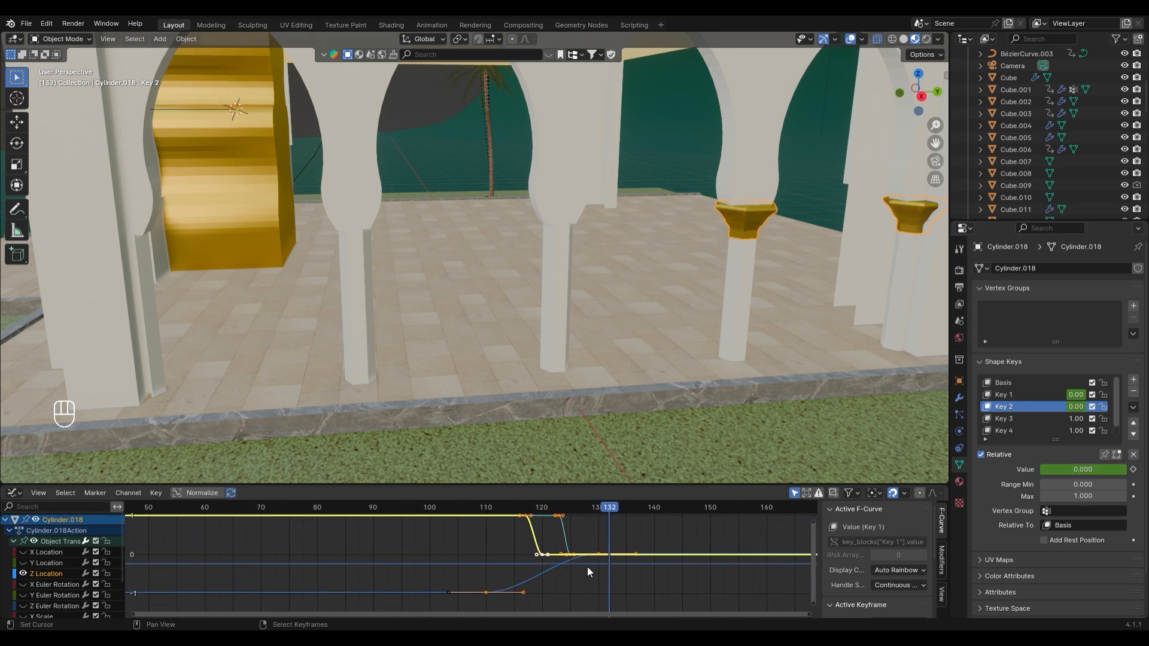
right_click(599, 554)
key(g)
click(676, 542)
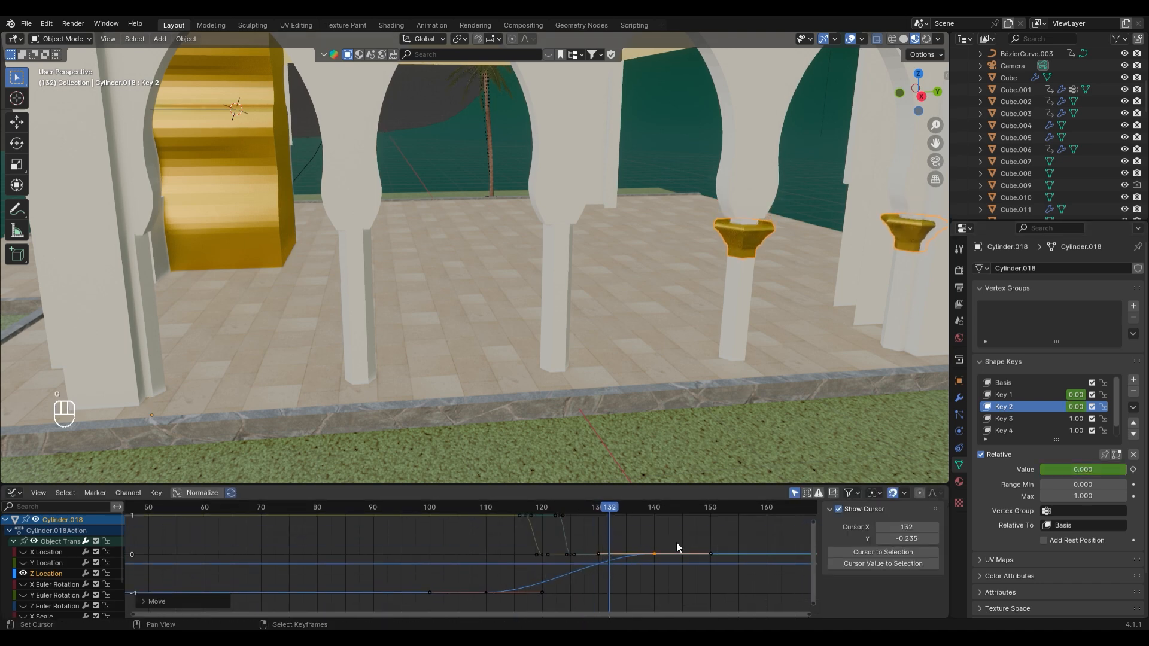
Keyframe Key 3's value at 1 on frame 128 and at 0 on frame 130
middle_drag(676, 542, 683, 572)
drag(615, 507, 594, 514)
click(1029, 419)
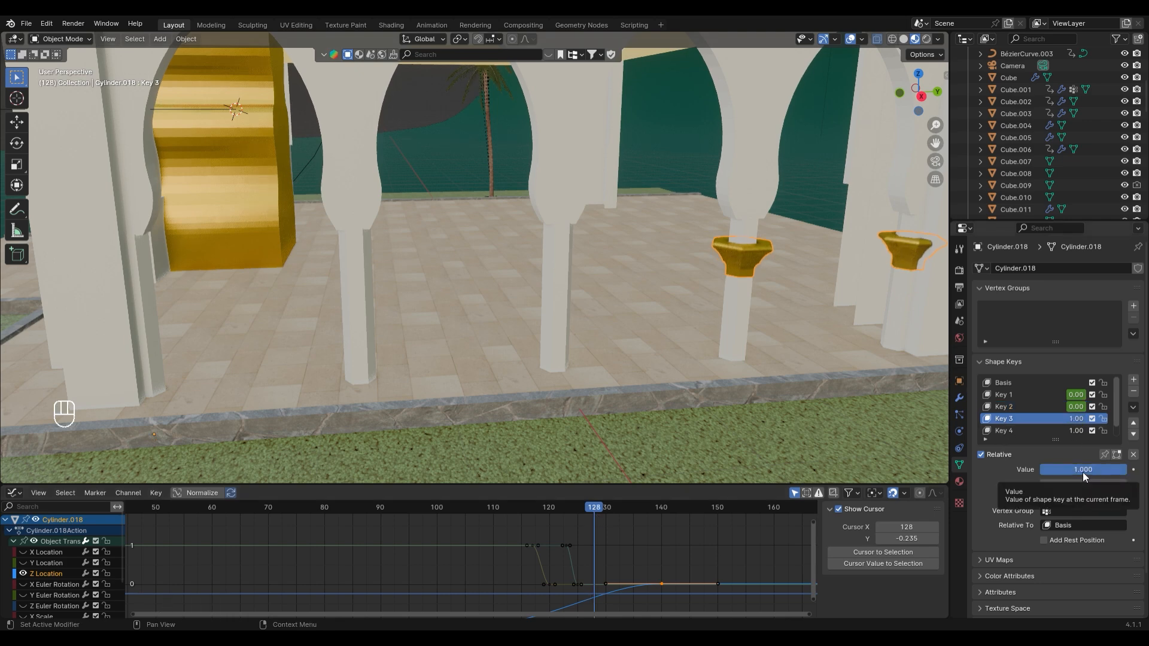
key(i)
click(606, 510)
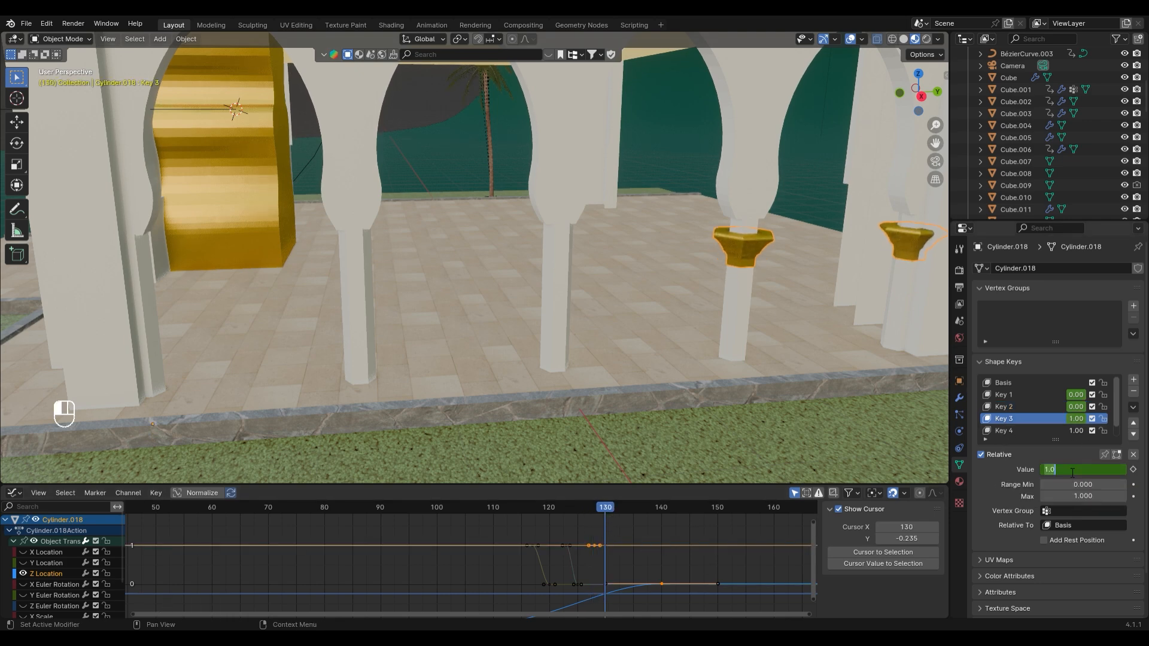
text(0)
key(Return)
key(i)
Keyframe Key 4's value at 1 on frame 133 and at 0 on frame 135
click(622, 508)
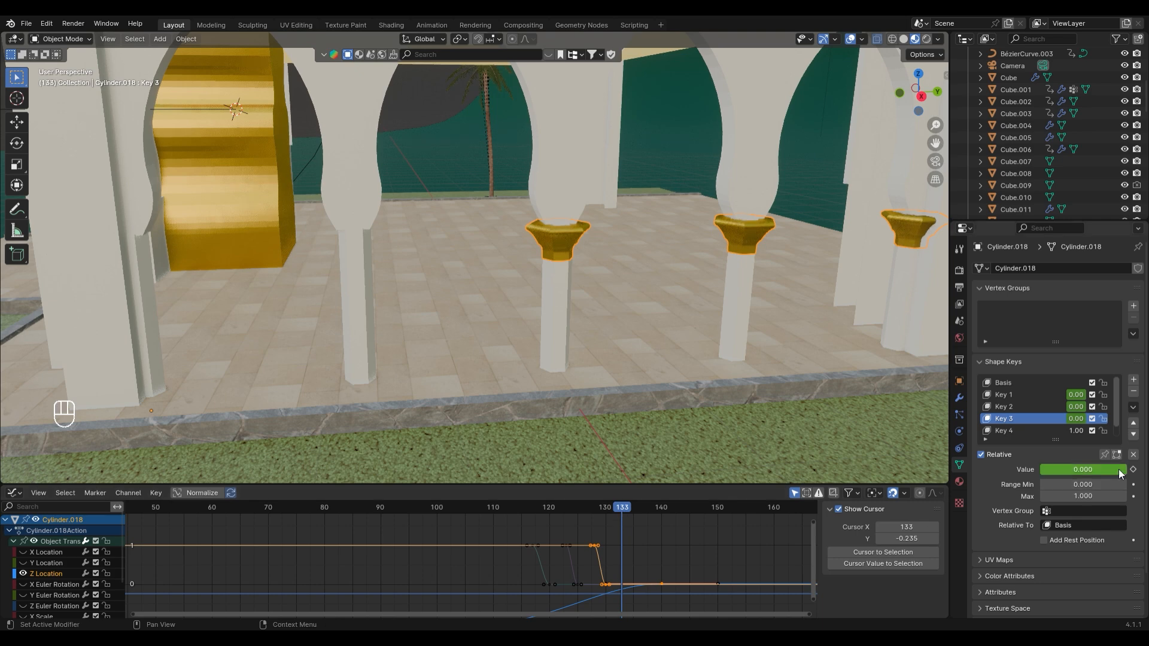
click(1012, 430)
key(i)
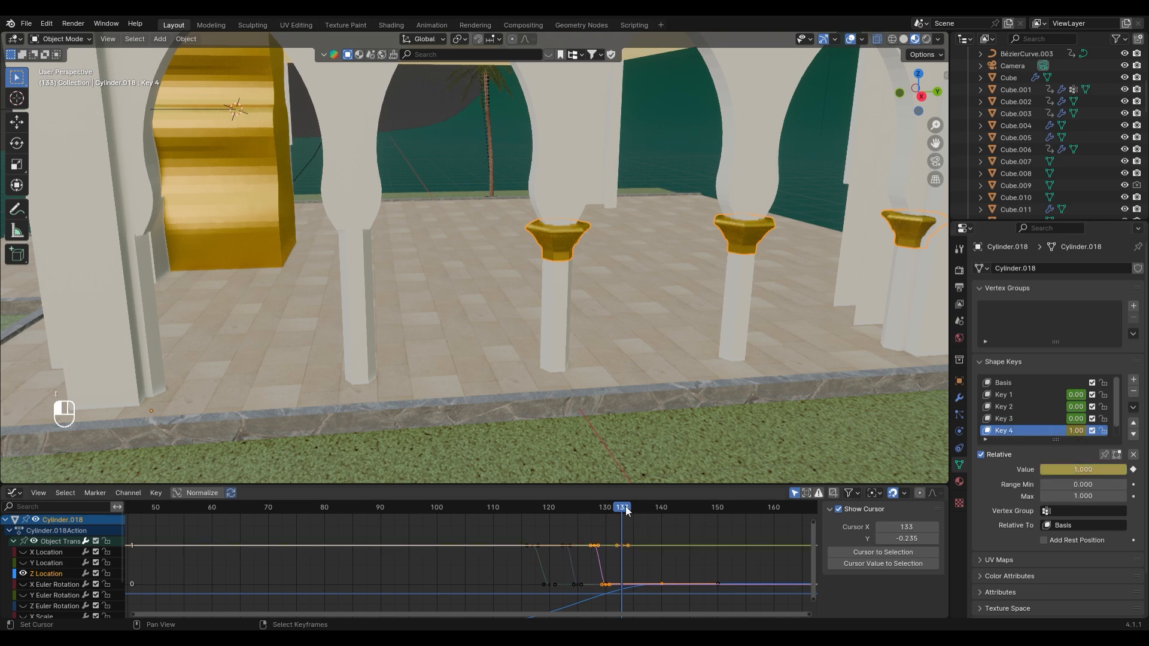
drag(626, 512, 636, 510)
click(1070, 469)
text(0)
key(Return)
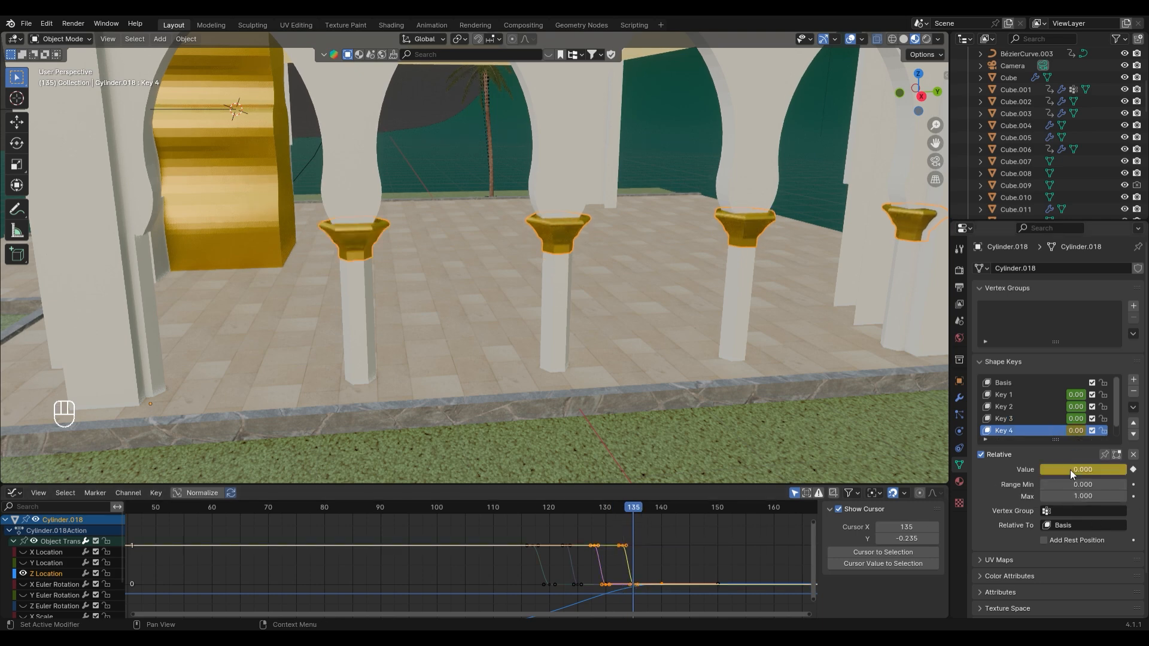
Keyframe Key 5's value at 1 on frame 138 and at 0 on frame 140, and play back the capitals' animation from frame 114
drag(644, 507, 651, 509)
click(1018, 429)
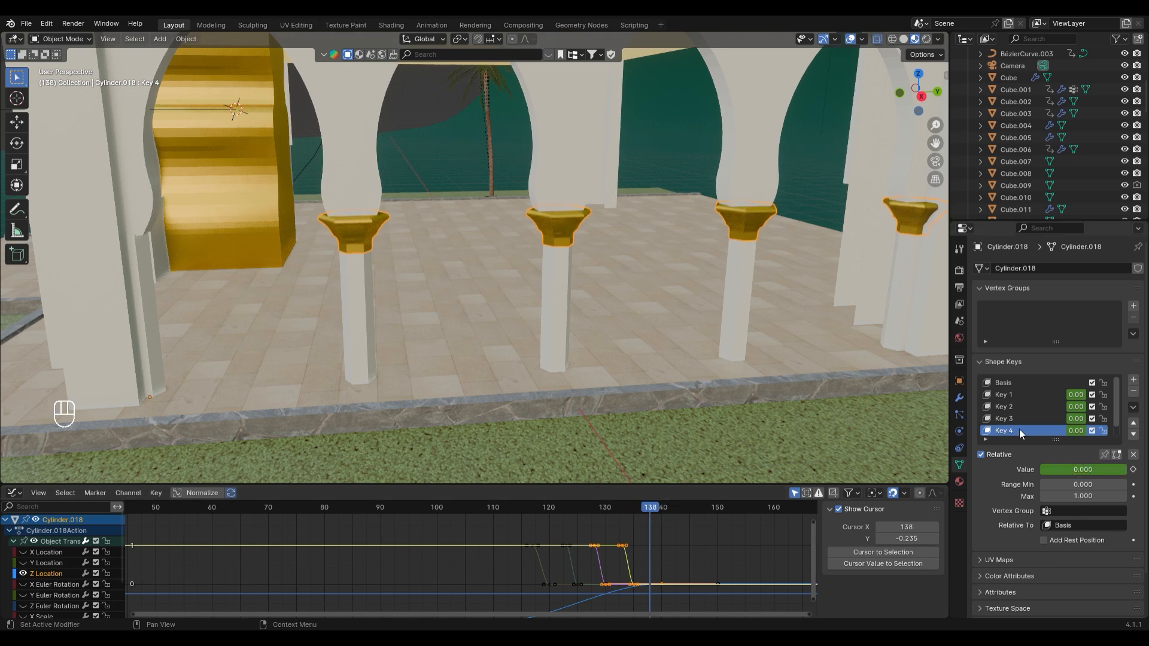
scroll(1018, 429, down, 1)
click(1021, 430)
key(i)
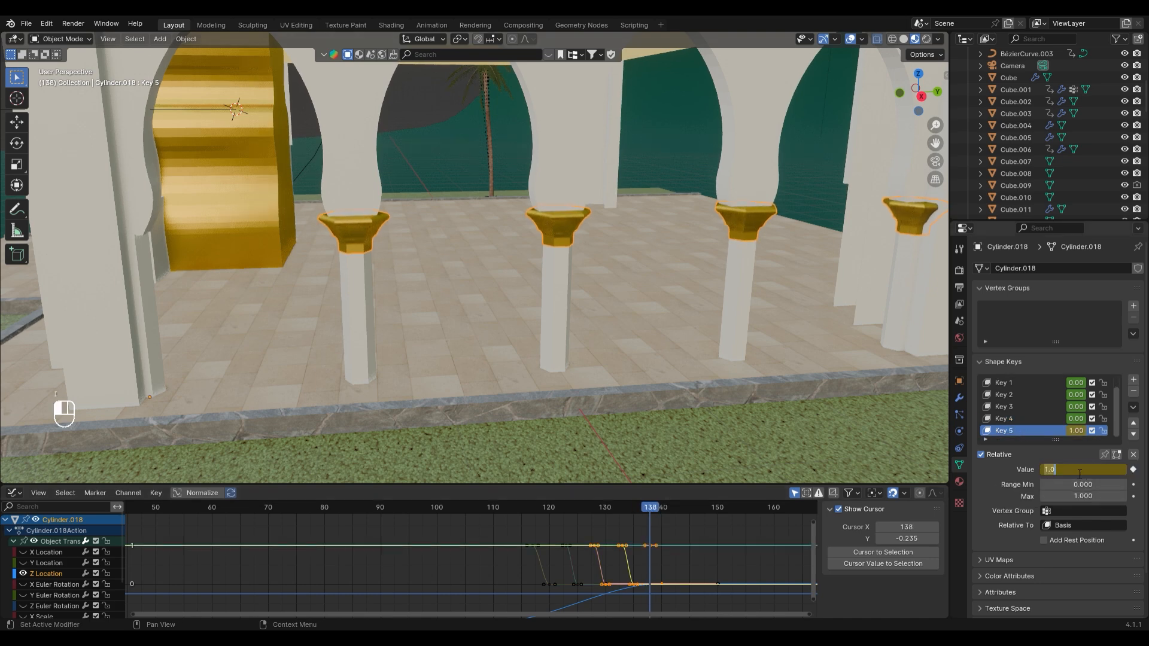
key(Return)
drag(661, 510, 661, 510)
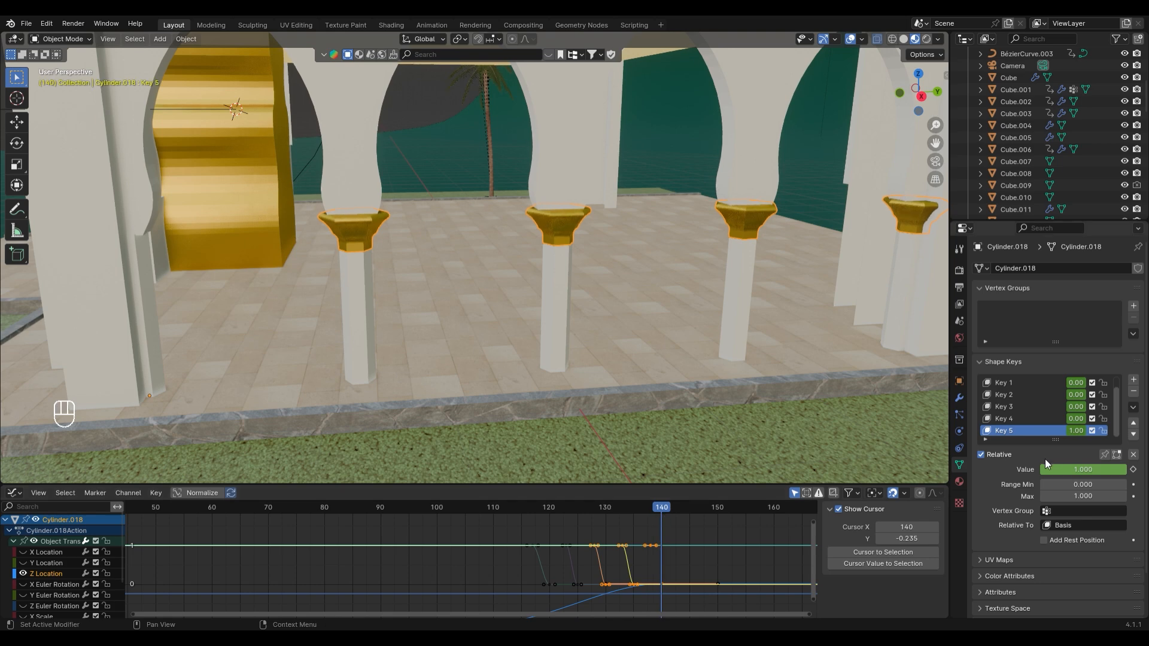
key(Return)
key(space)
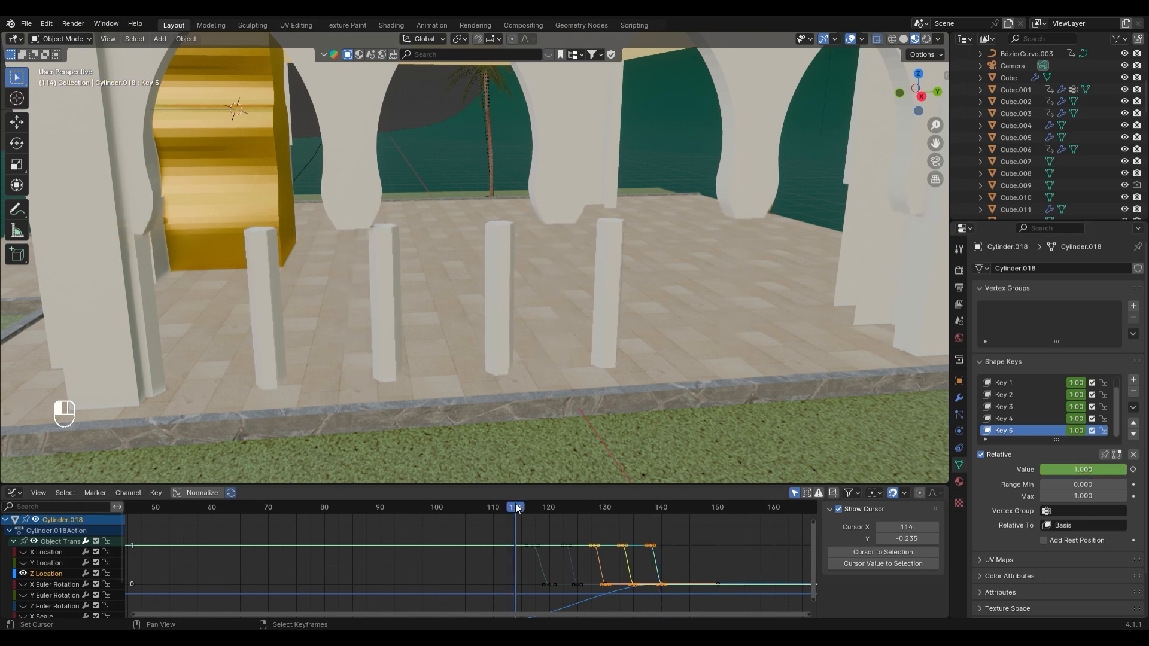
key(space)
key(space)
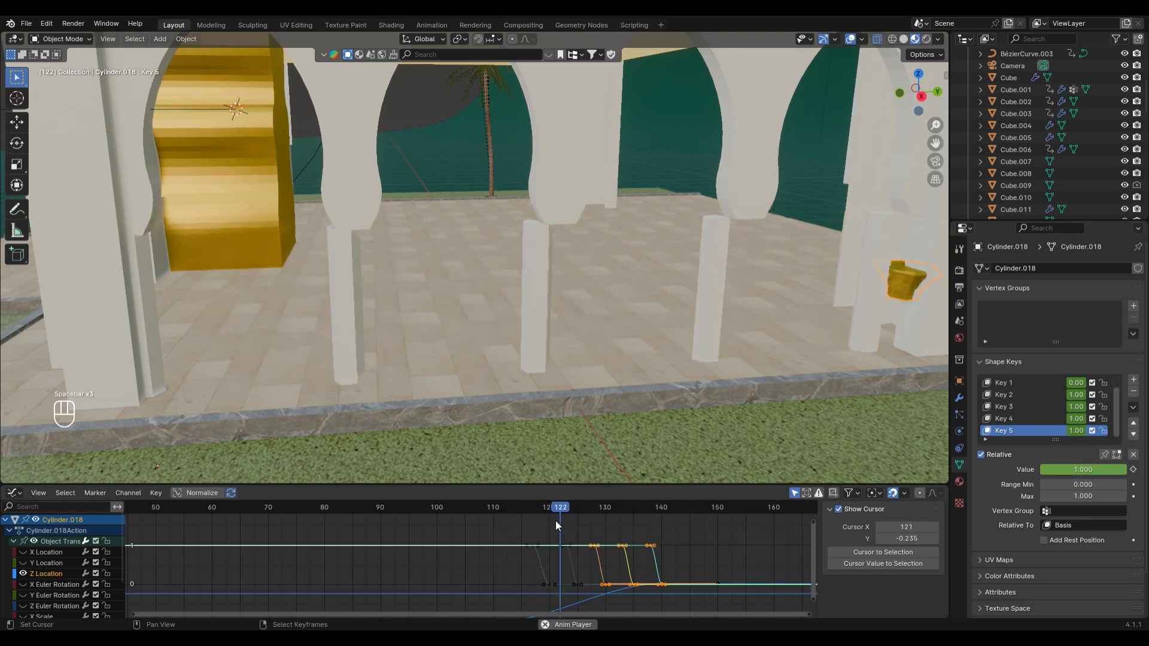
key(space)
Move the last keyframe of the capitals' Z Location curve 3 frames later to frame 143 and play back the result
drag(701, 515, 662, 520)
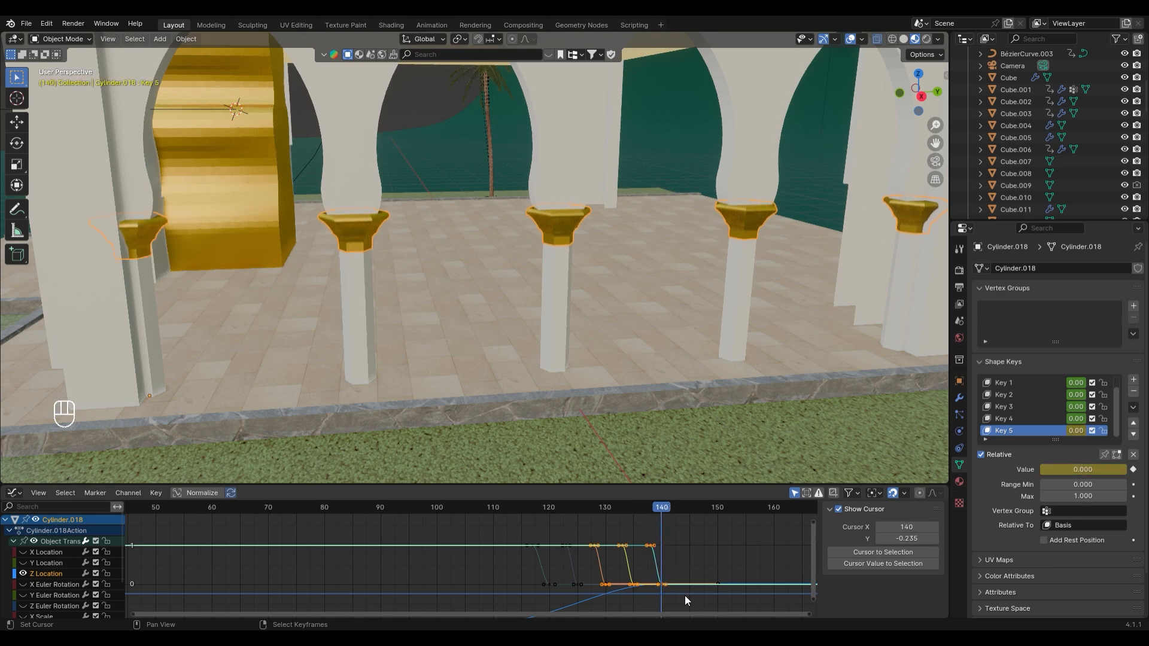
middle_drag(685, 596, 557, 573)
click(47, 573)
scroll(669, 549, up, 4)
key(a)
key(a)
scroll(558, 573, up, 14)
shift+middle_drag(785, 557, 604, 549)
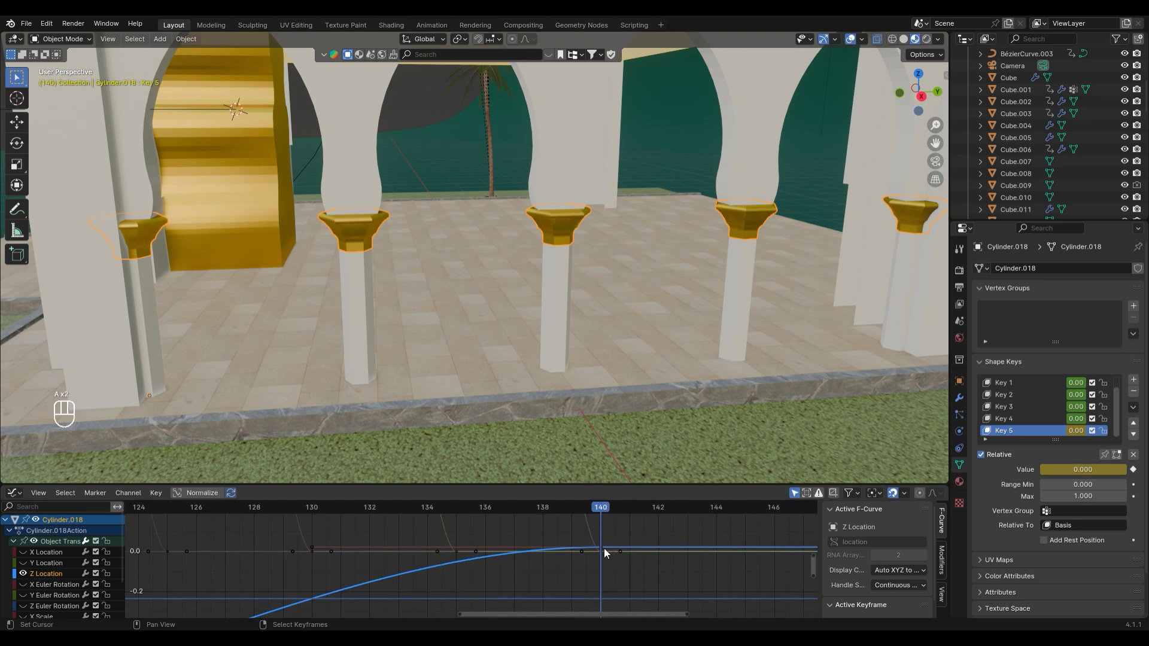
click(607, 542)
scroll(612, 547, down, 1)
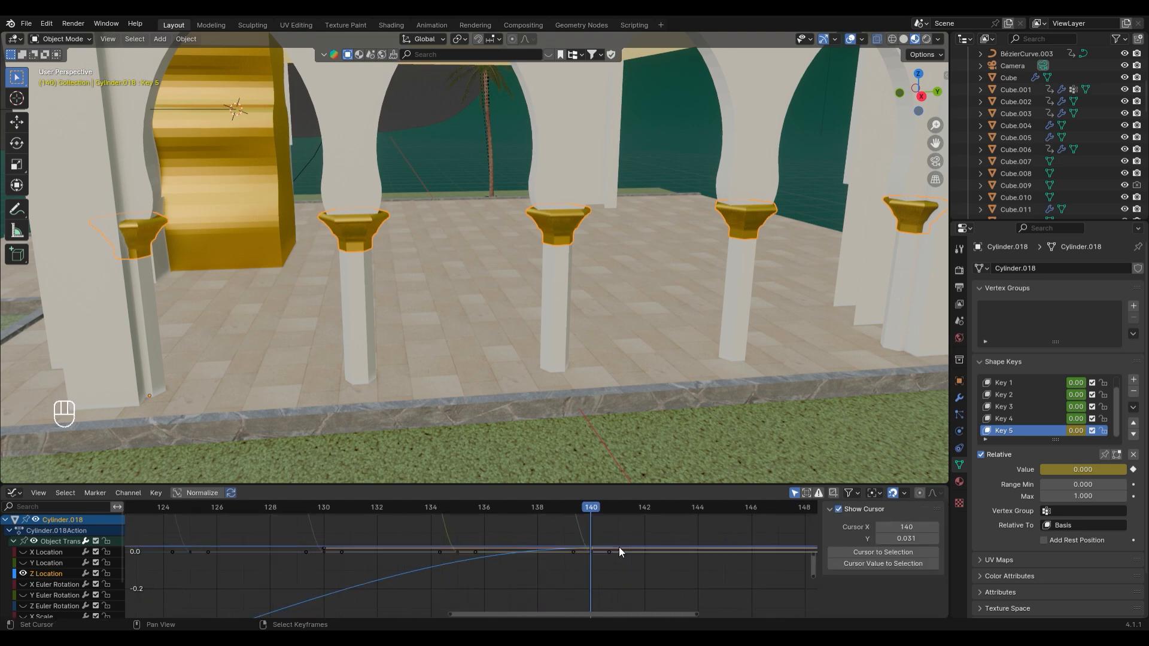
click(619, 547)
scroll(620, 548, down, 1)
key(g)
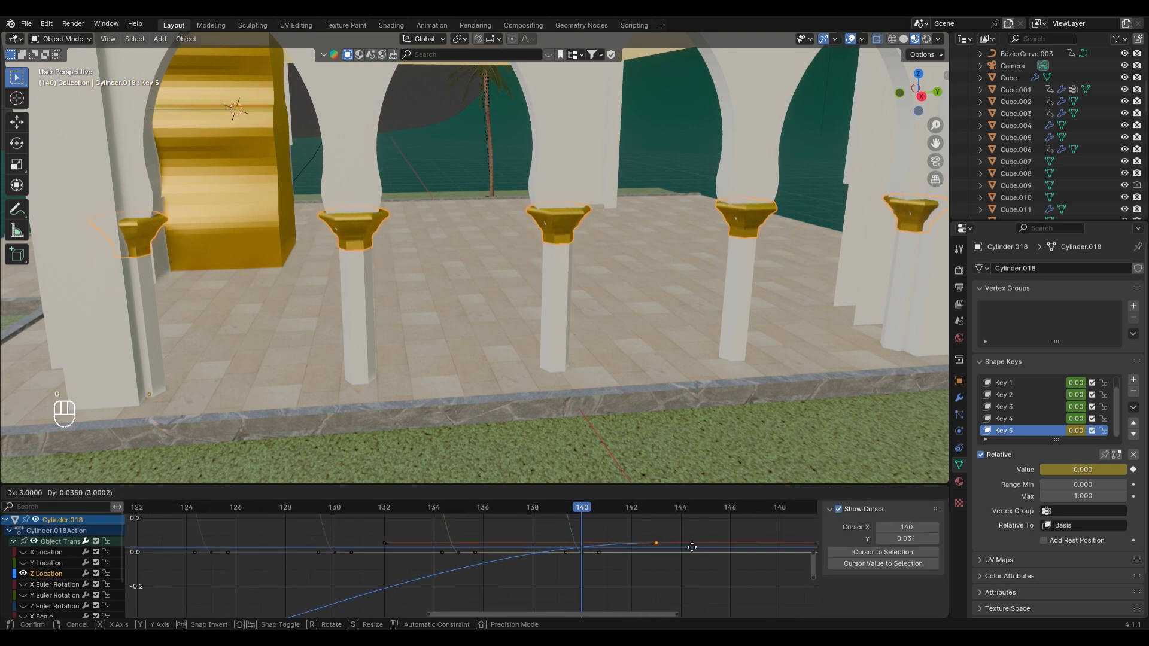
key(x)
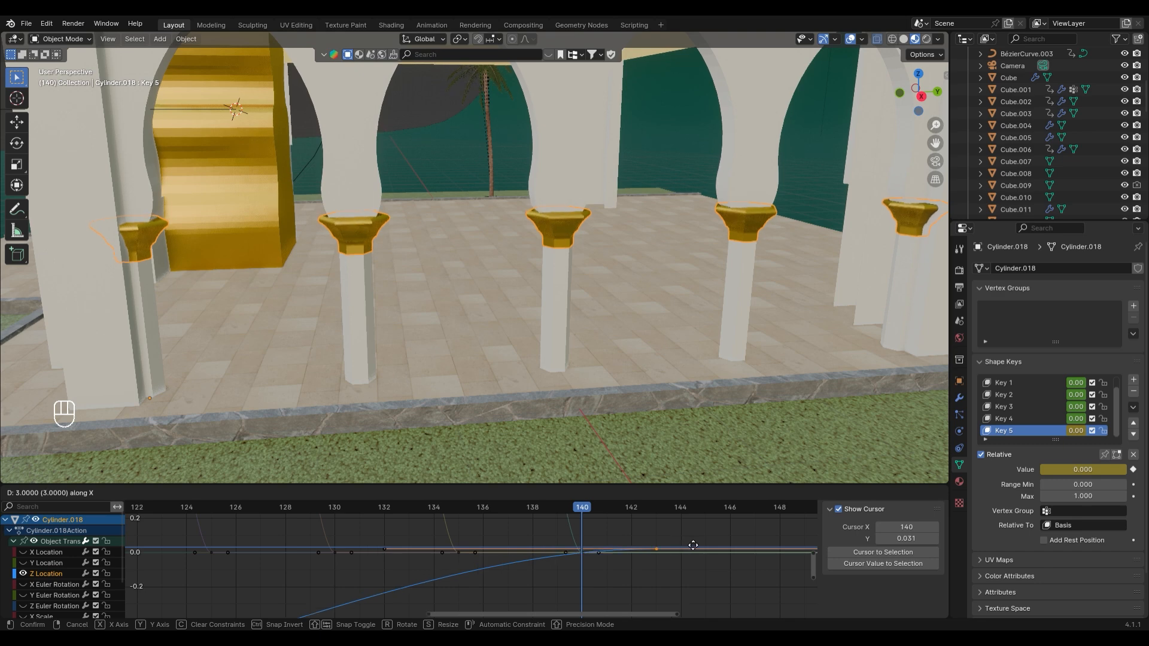
click(693, 546)
key(space)
key(space)
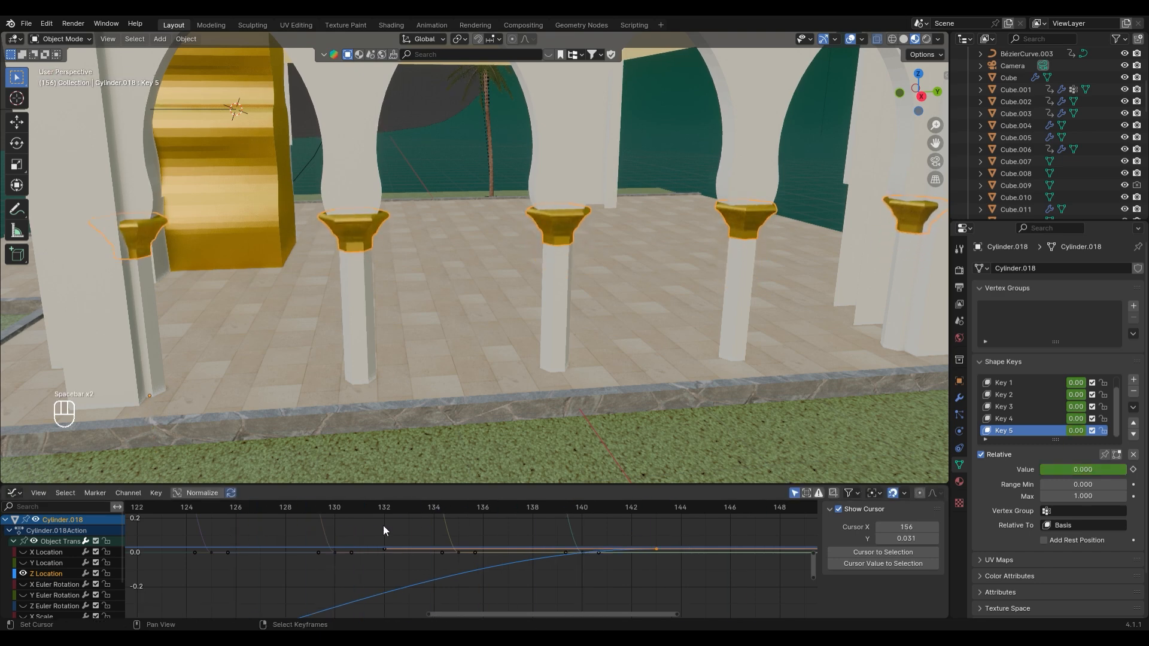
Try moving Key 5's frame 140 keyframe to frame 141, play it back, and undo the move
scroll(540, 569, down, 12)
middle_drag(536, 554, 544, 598)
right_click(525, 601)
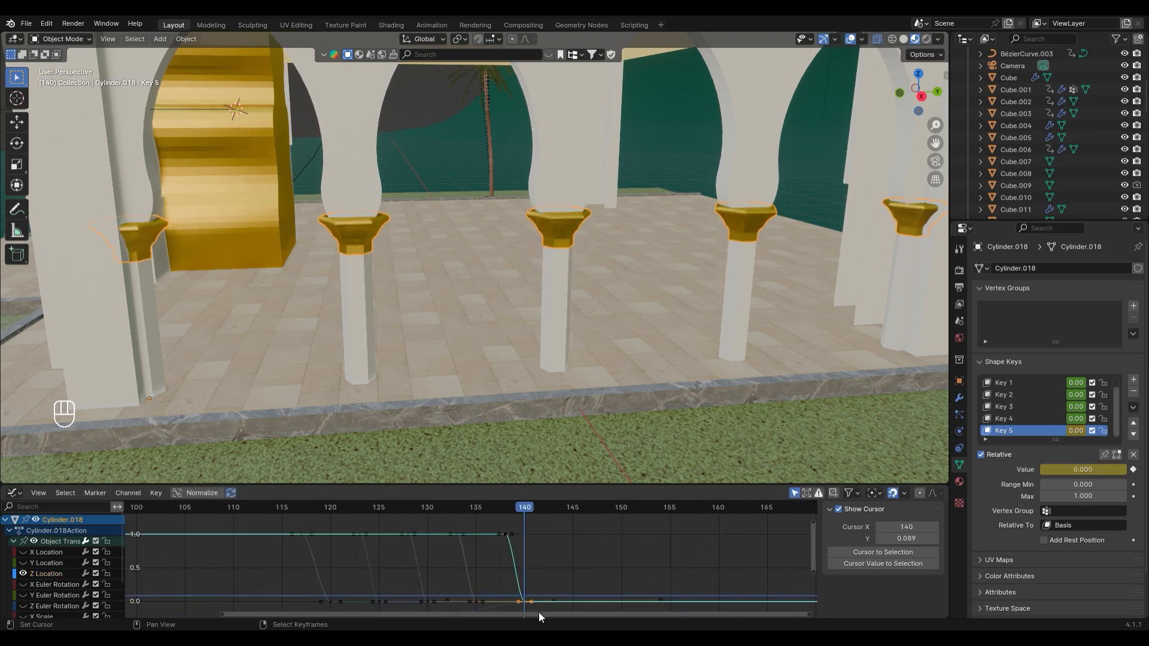
middle_drag(538, 605, 547, 585)
key(g)
click(556, 583)
key(space)
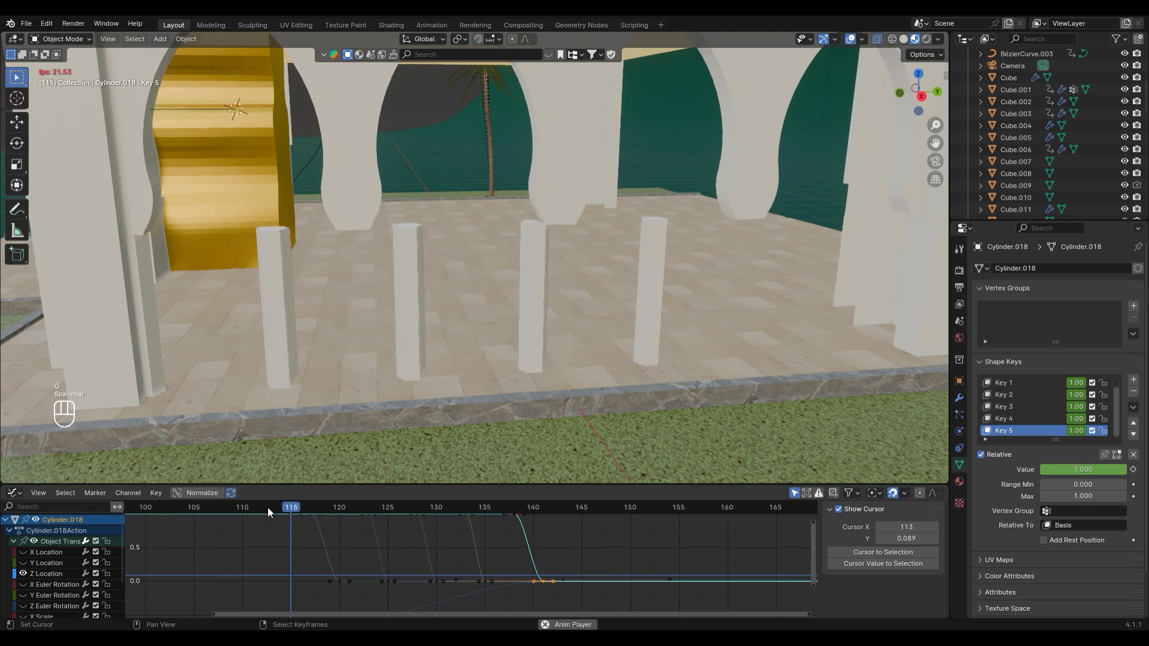
key(space)
click(428, 511)
drag(429, 513, 538, 515)
key(ctrl+z)
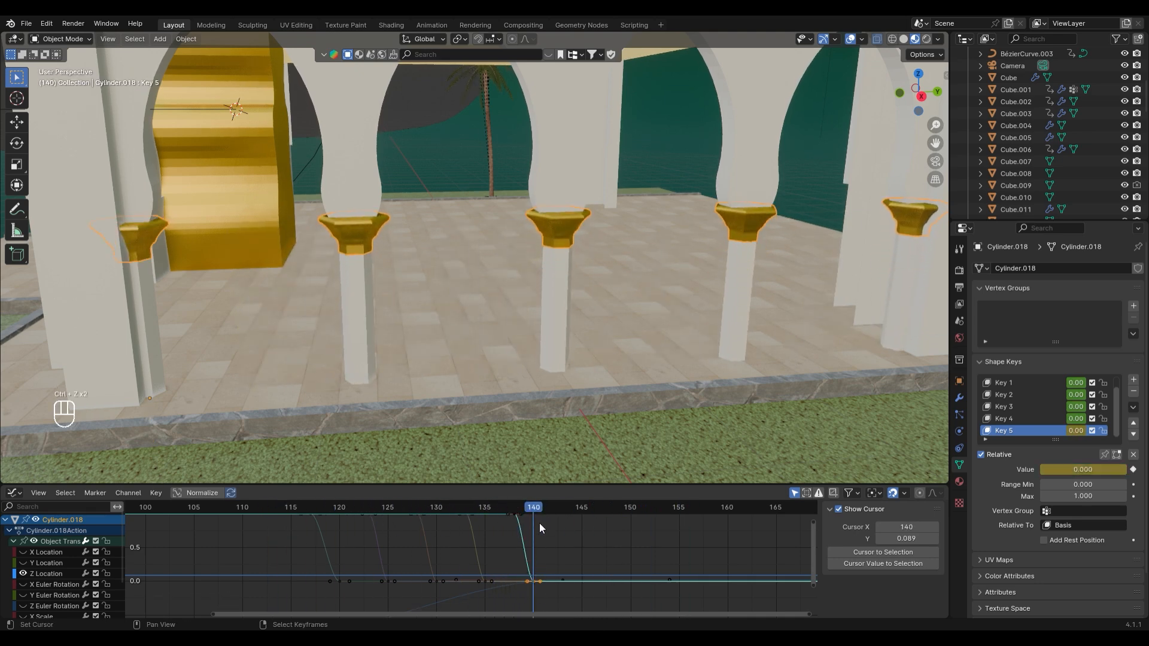
key(ctrl+z)
Move Key 5's value 1 keyframe one frame earlier to frame 137 and play back the last capital's appearance
mouse_move(552, 588)
mouse_down()
mouse_move(558, 602)
mouse_move(557, 592)
mouse_up()
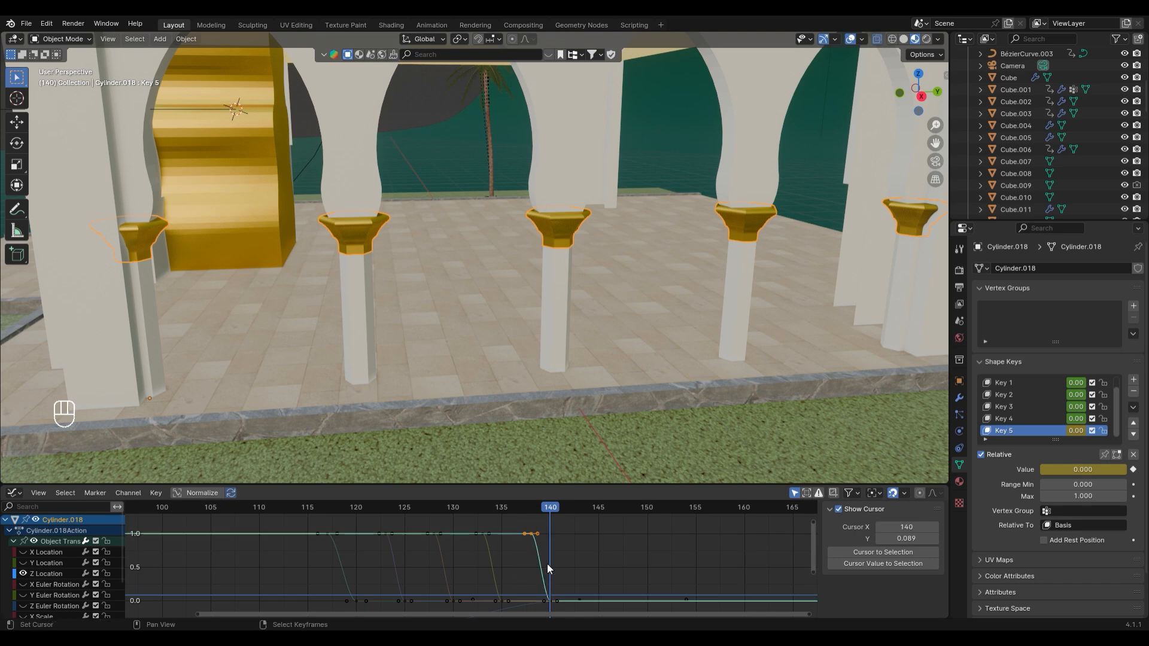
key(g)
click(539, 568)
click(469, 509)
key(space)
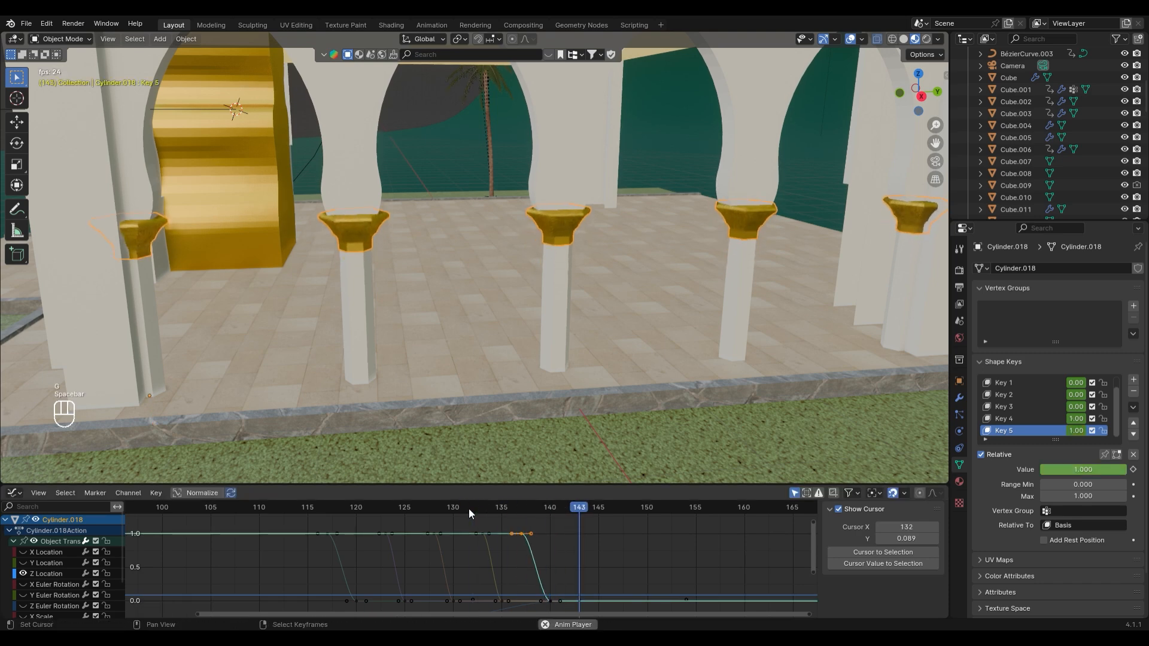
key(space)
click(372, 511)
key(space)
key(space)
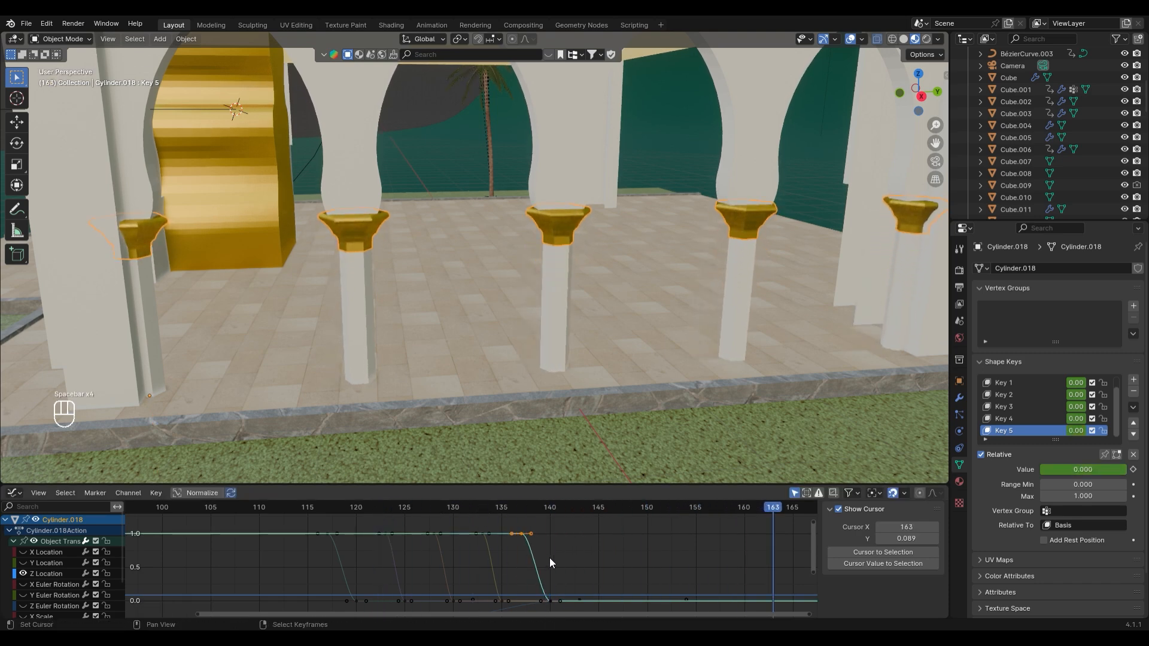
Play back the building's assembly animation from an overview of the whole mosque to check the timing of the arcade
scroll(548, 566, down, 20)
scroll(519, 231, down, 6)
scroll(519, 231, up, 2)
click(342, 507)
key(space)
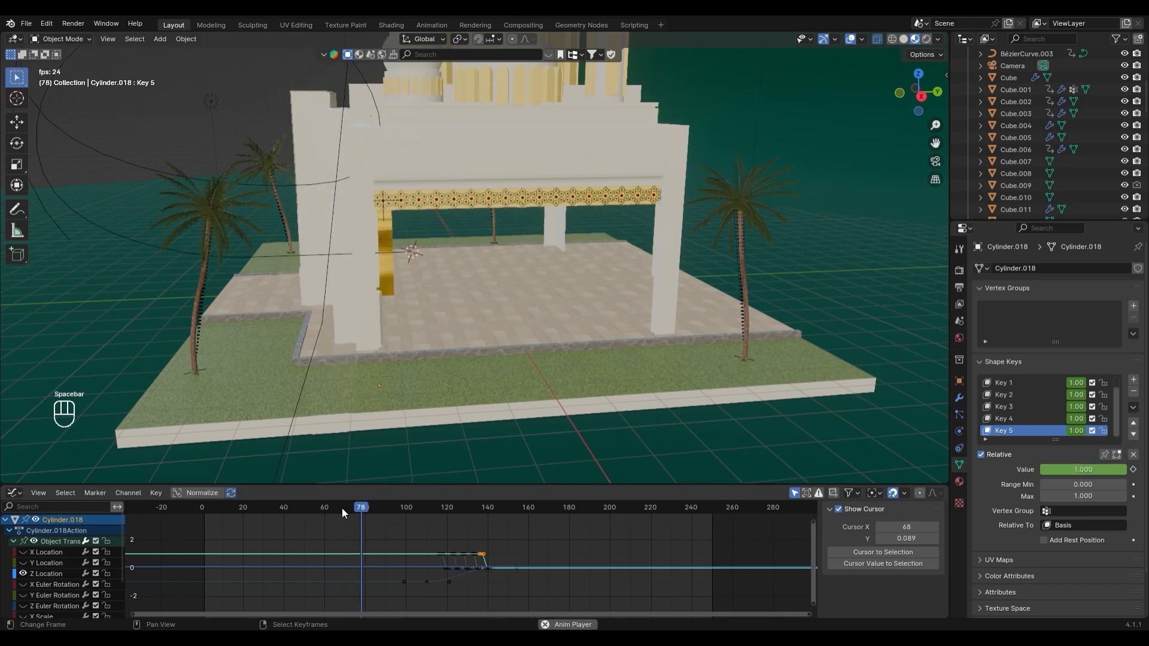
key(space)
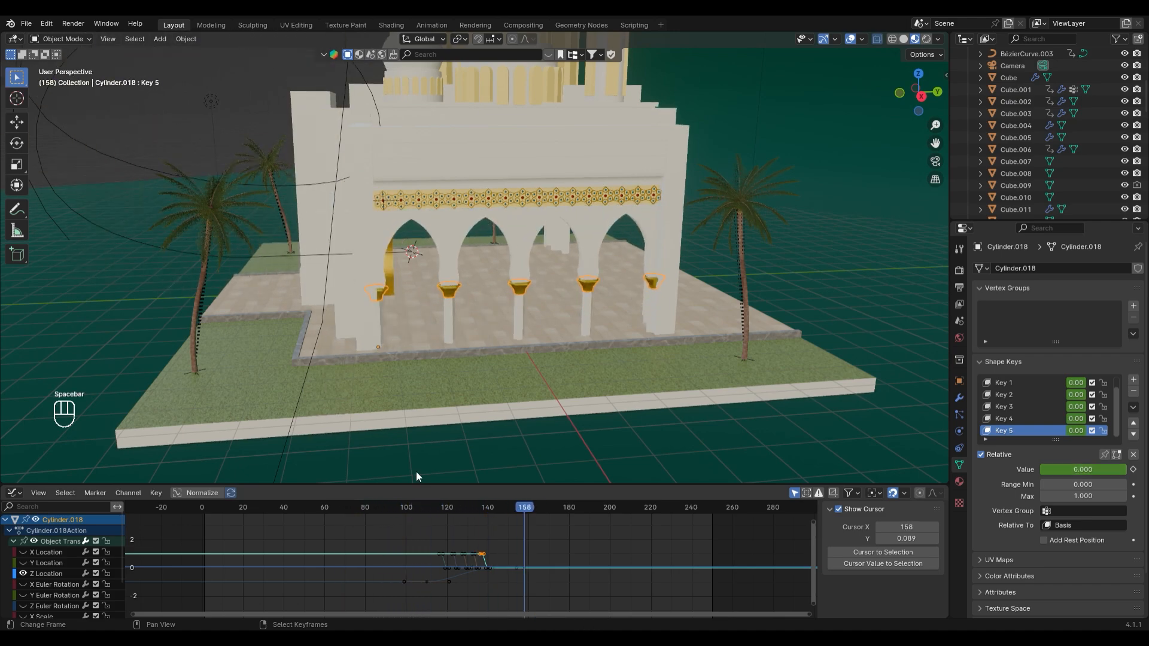
key(a)
key(a)
middle_drag(415, 472, 548, 332)
scroll(547, 333, down, 4)
key(space)
drag(291, 506, 138, 511)
key(space)
key(space)
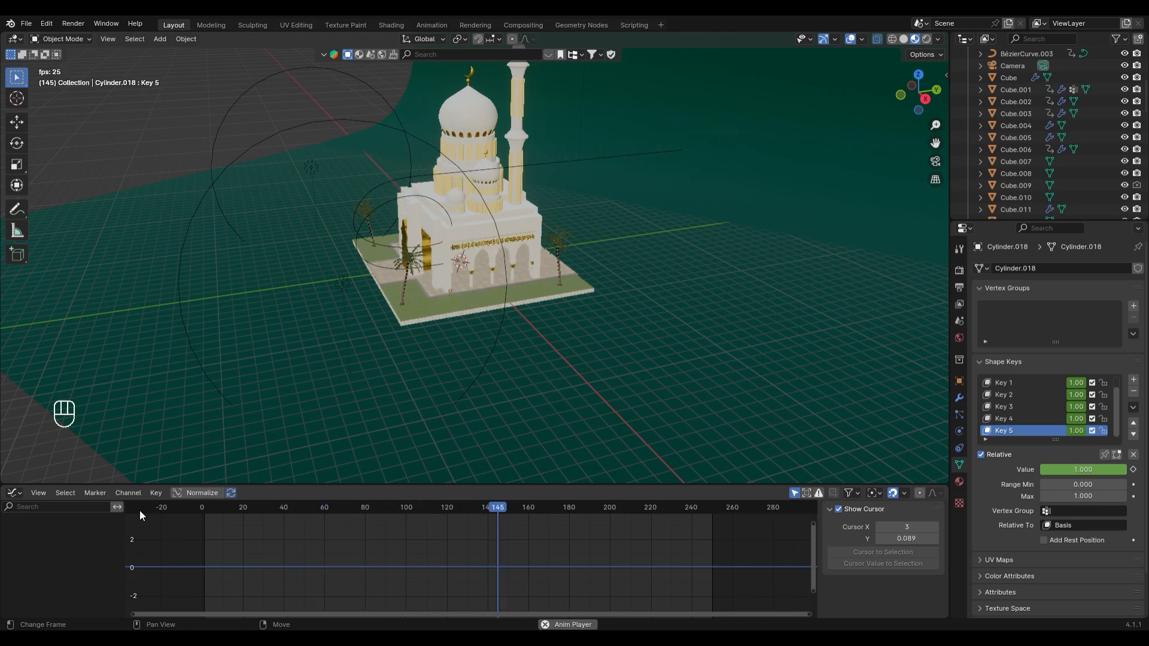
key(space)
Switch to the camera view, select the incoming wall piece Cube.003 at frame 50, and frame its X Location curve
key(KP_0)
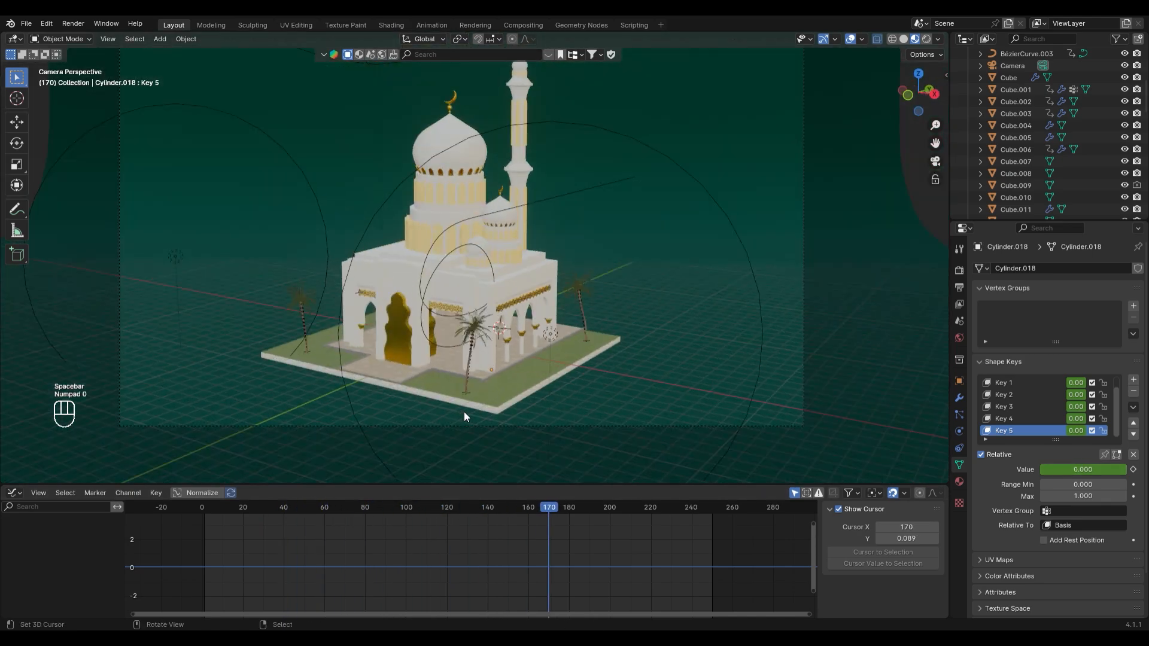
drag(419, 511, 304, 526)
click(586, 378)
scroll(588, 380, down, 2)
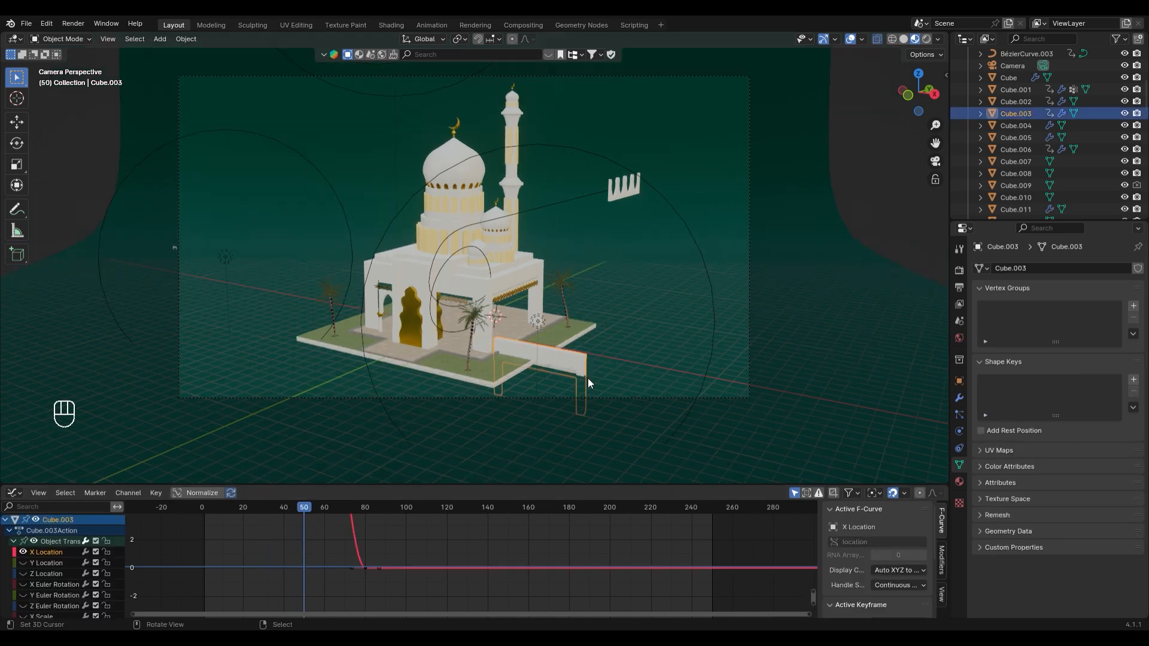
shift+middle_drag(587, 381, 515, 365)
scroll(344, 562, down, 2)
shift+middle_drag(344, 562, 383, 527)
key(Home)
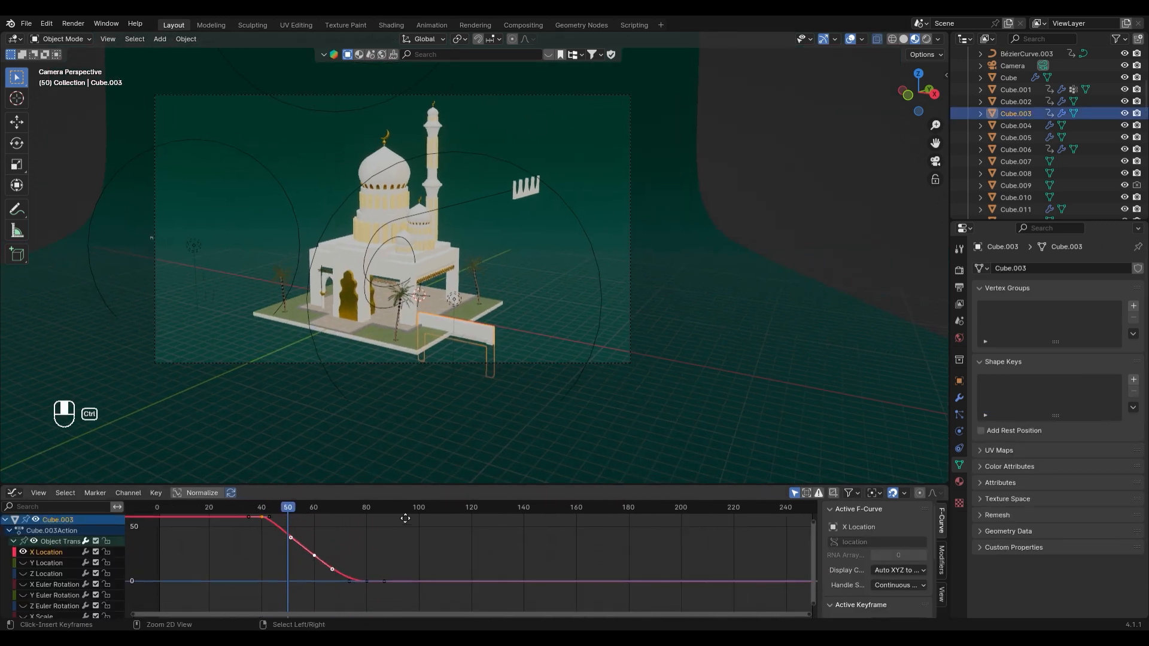
Try raising the wall piece Cube.003 along Z at frame 40, play back its flight, and undo the move
click(250, 513)
key(g)
key(z)
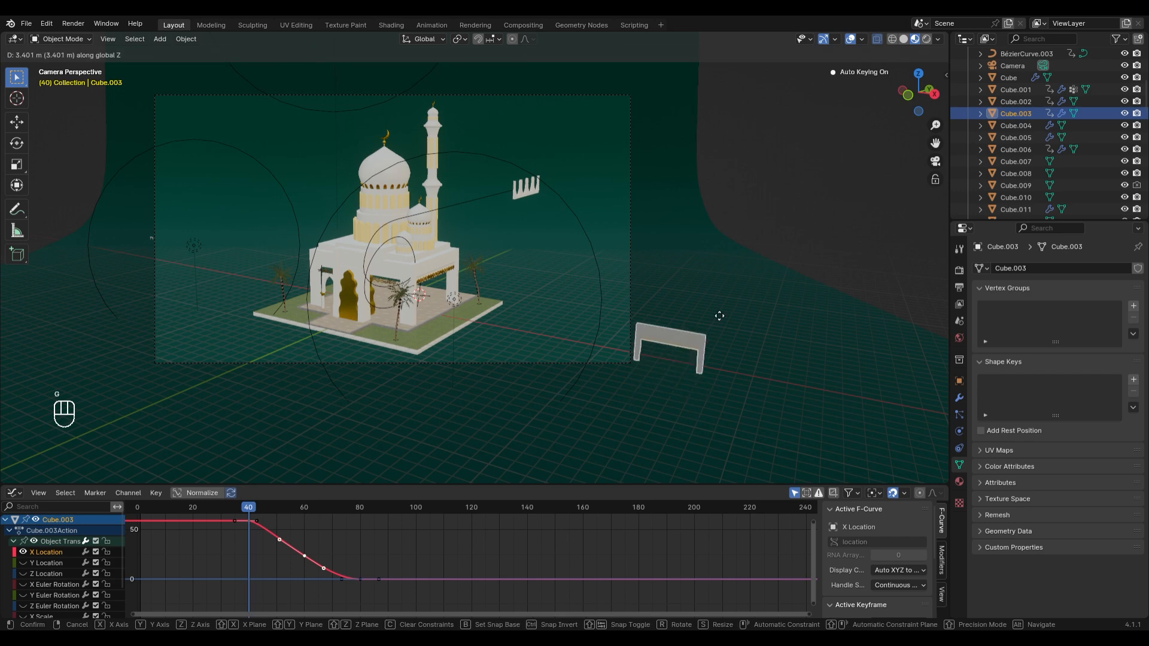
click(726, 228)
key(space)
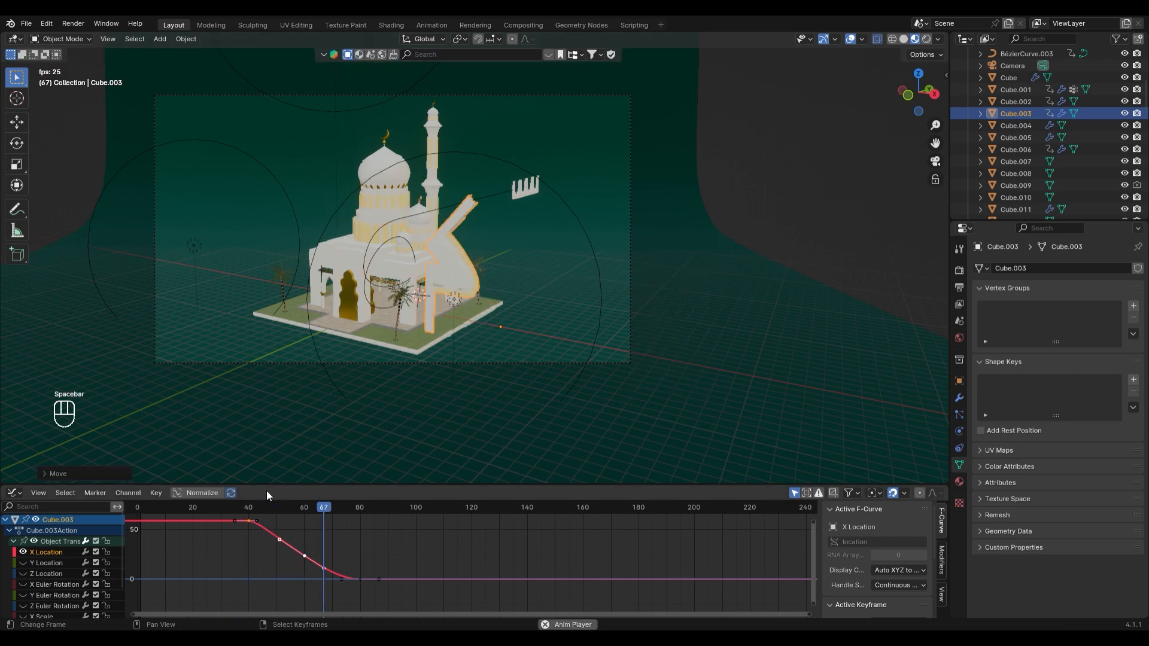
key(ctrl+z)
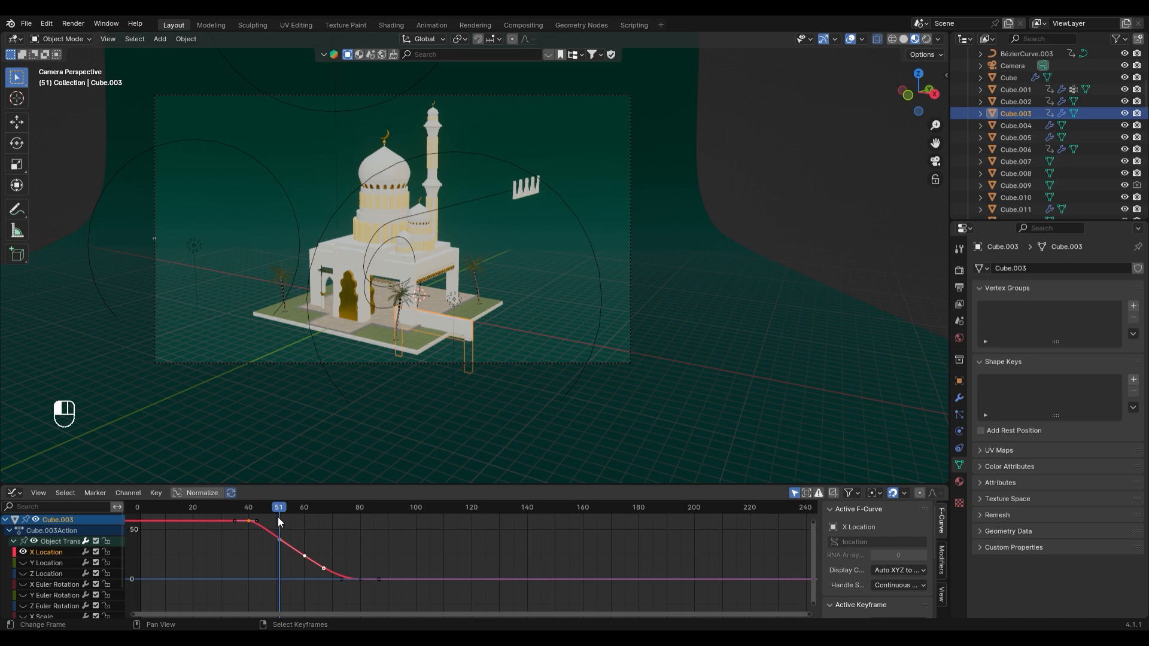
Raise the wall piece Cube.003 about 3.165 m along Z at frame 40 with auto keying, and play back its flight
drag(278, 517, 250, 518)
key(g)
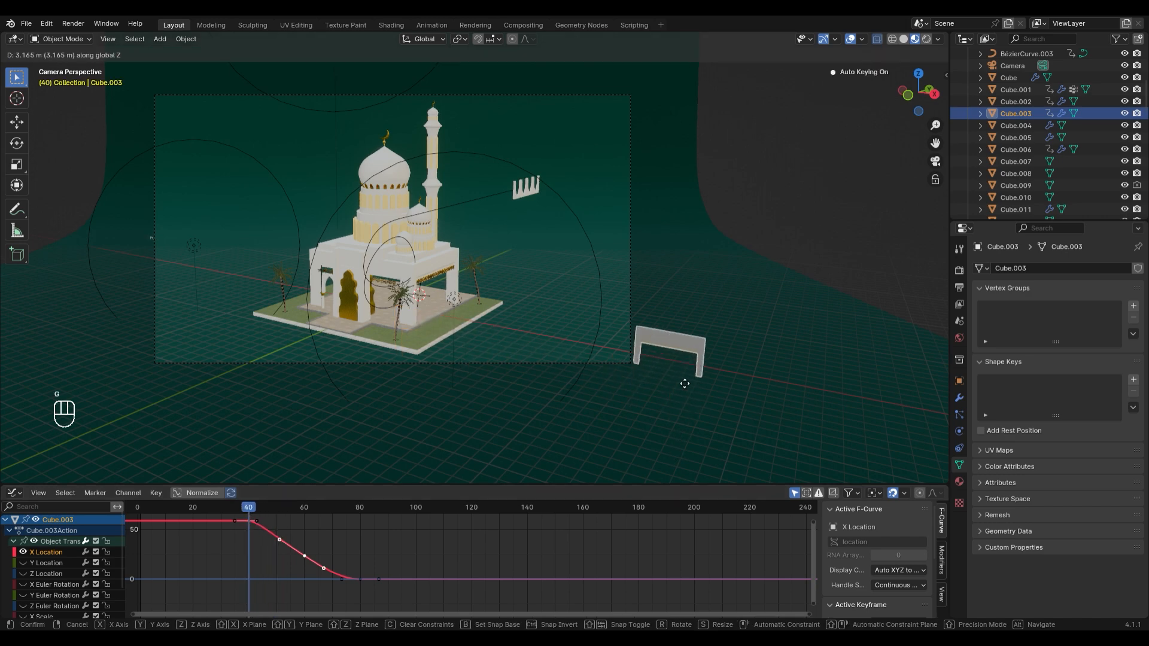
click(684, 385)
click(282, 514)
key(space)
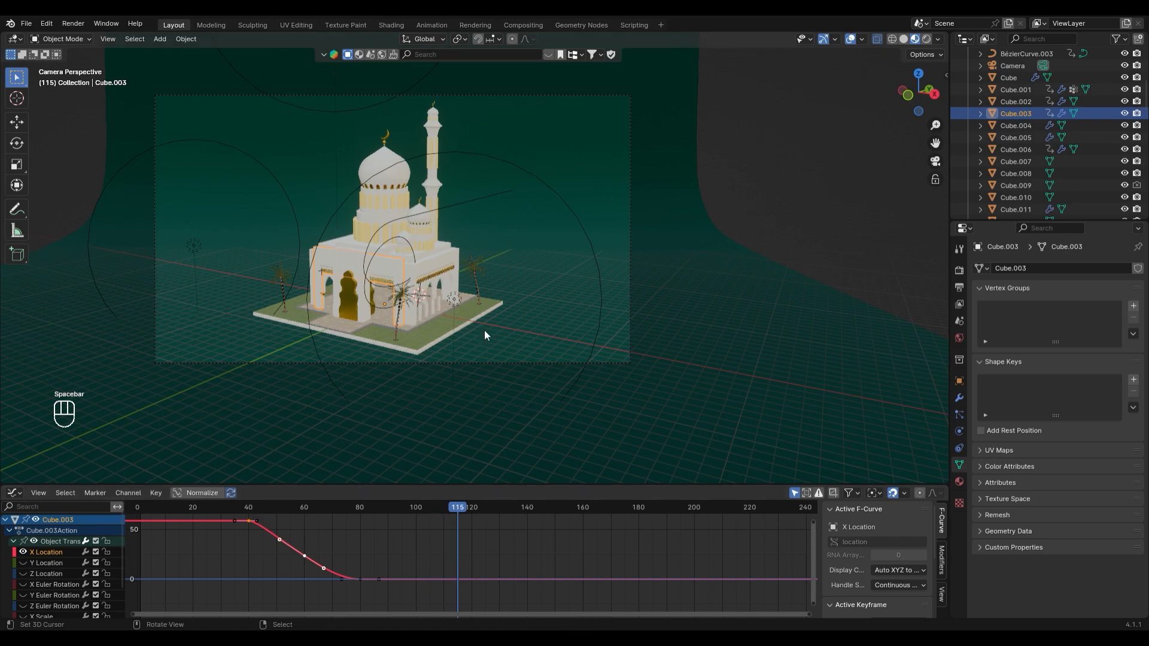
key(space)
key(space)
Select the building's main body Cube, view the front arcade up close, and scrub the animation to frame 120
middle_drag(485, 328, 527, 257)
ctrl+middle_drag(526, 258, 524, 172)
right_click(598, 246)
middle_drag(599, 245, 419, 311)
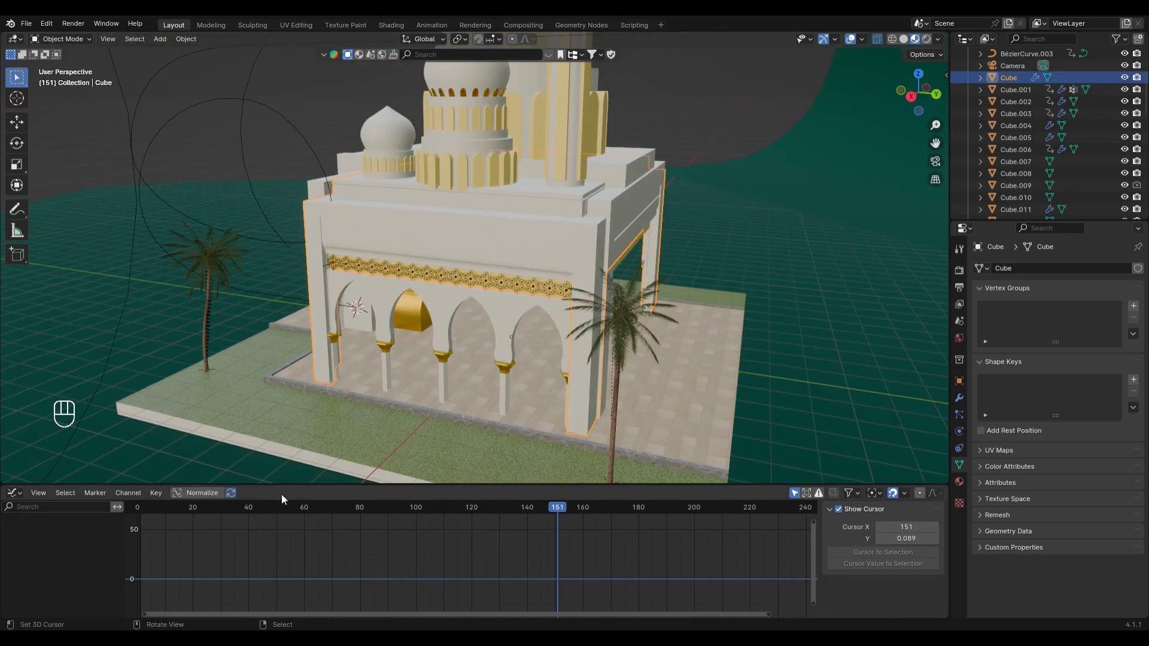
drag(137, 514, 476, 526)
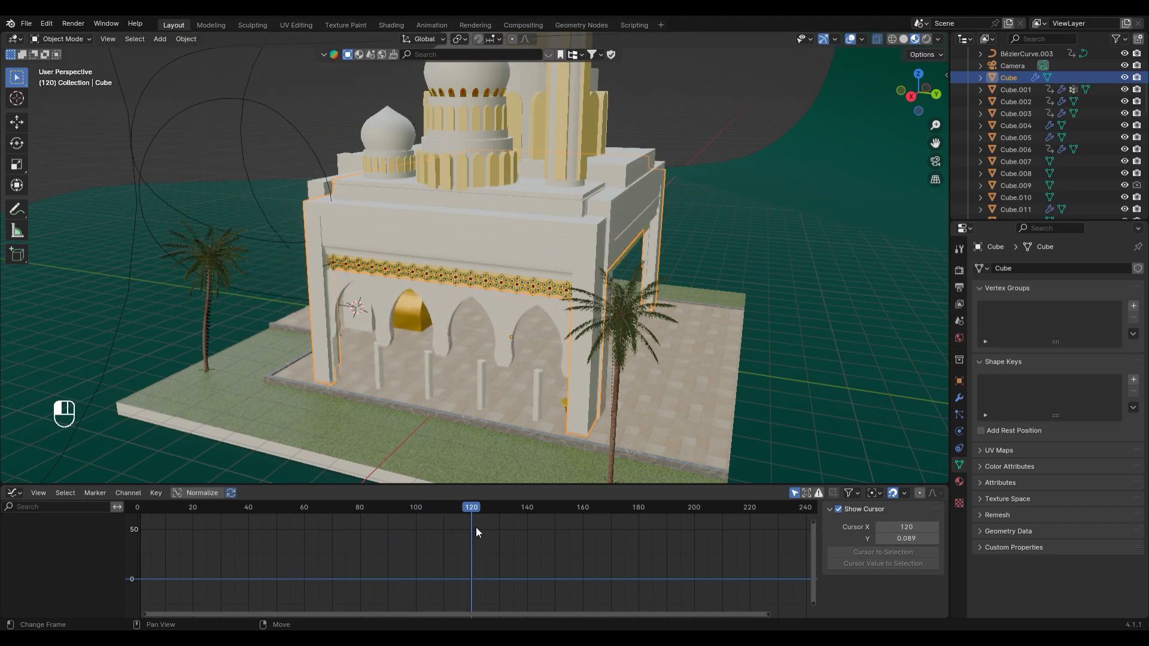
Select the flight path BézierCurve.003 beside the mosque and duplicate it in place
right_click(553, 276)
middle_drag(553, 275, 523, 236)
scroll(523, 236, down, 5)
right_click(344, 253)
middle_drag(345, 252, 387, 236)
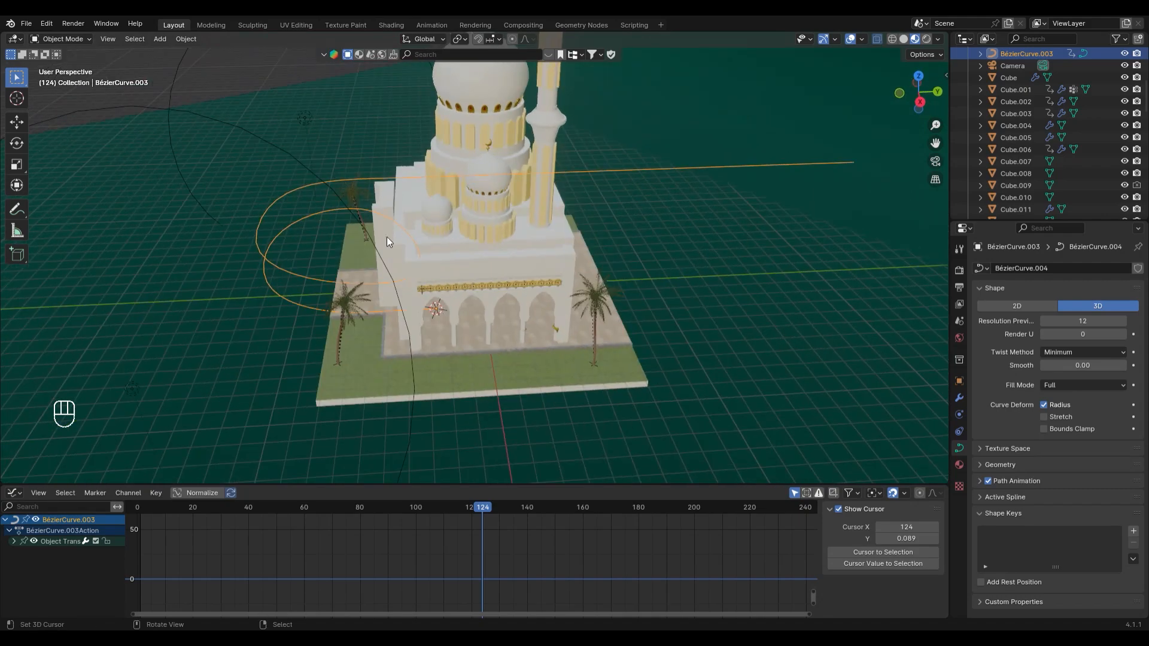
key(shift+d)
right_click(510, 294)
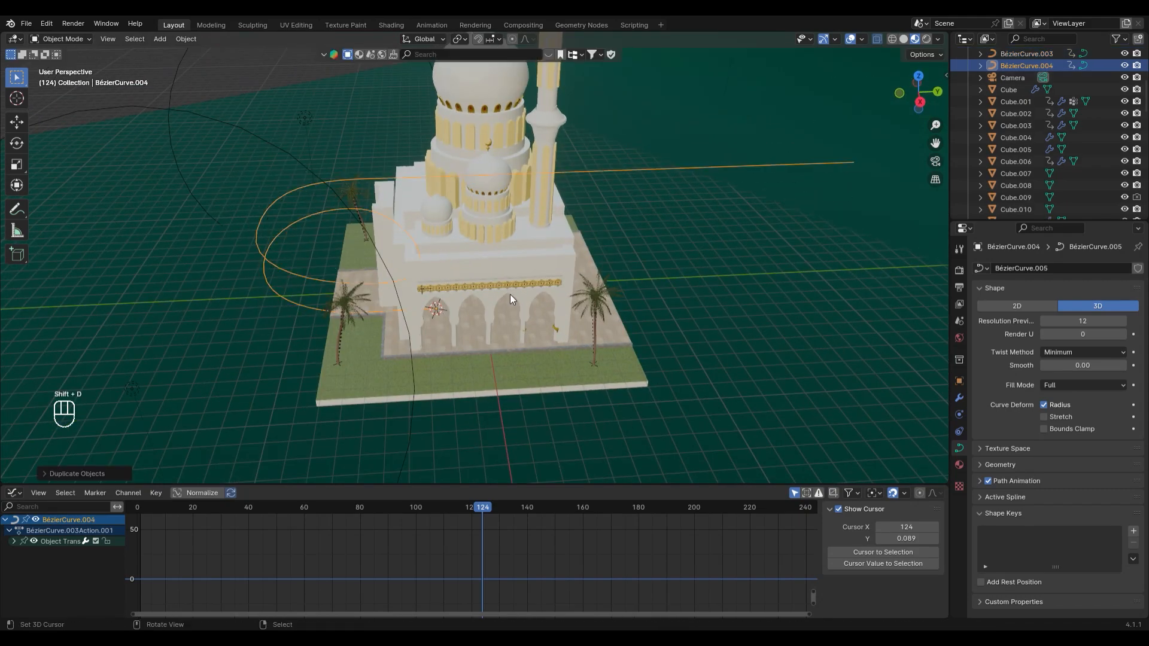
Apply the modifier on the building's main body Cube and inspect its mesh in Edit Mode
right_click(483, 269)
scroll(490, 261, up, 3)
middle_drag(516, 298, 1004, 406)
scroll(526, 268, down, 3)
key(Tab)
key(Tab)
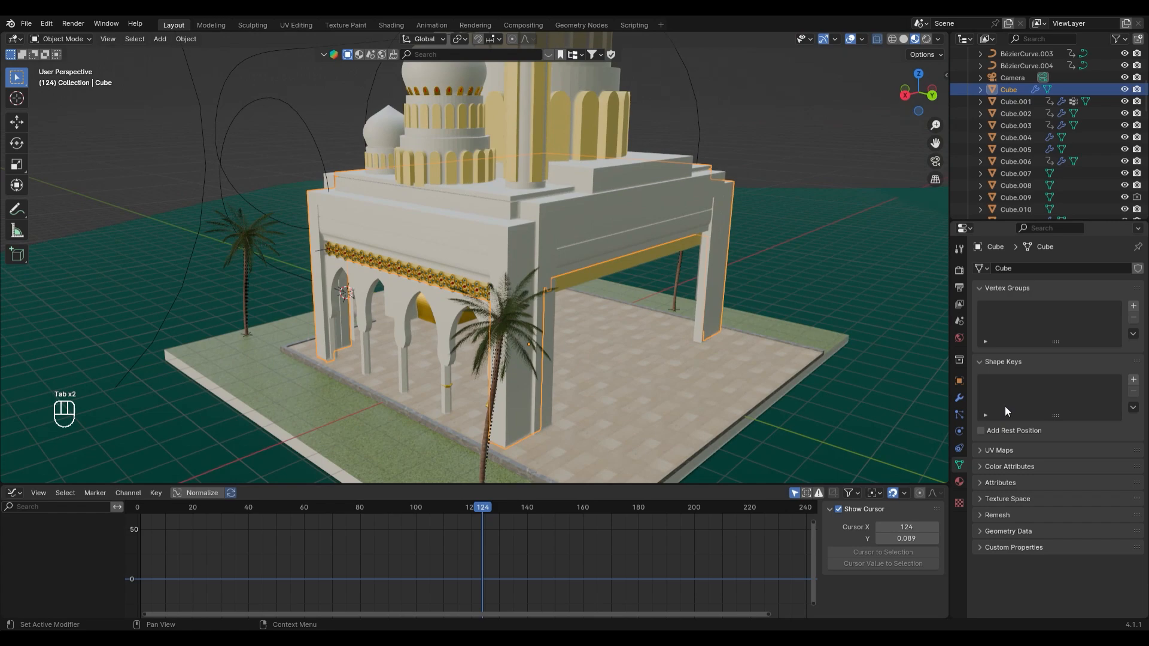
click(959, 398)
key(ctrl+a)
key(Tab)
middle_drag(490, 300, 422, 211)
key(Tab)
key(Tab)
key(l)
key(Tab)
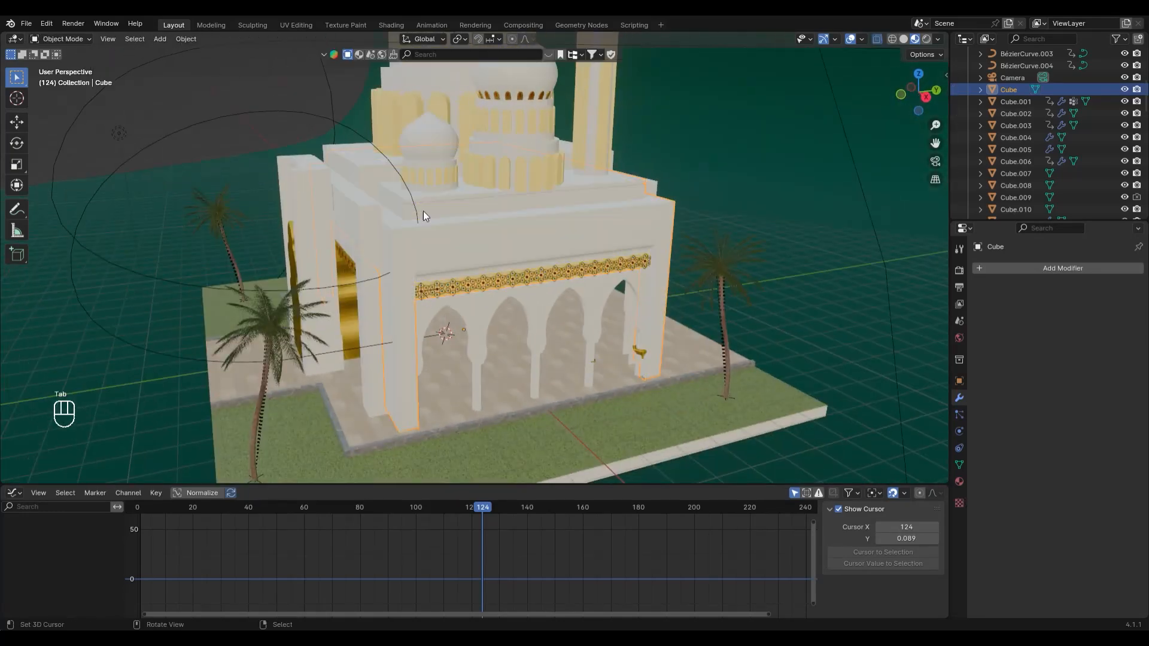
Select the duplicated curve BézierCurve.004 and delete it
right_click(246, 111)
key(g)
right_click(350, 167)
scroll(465, 212, down, 4)
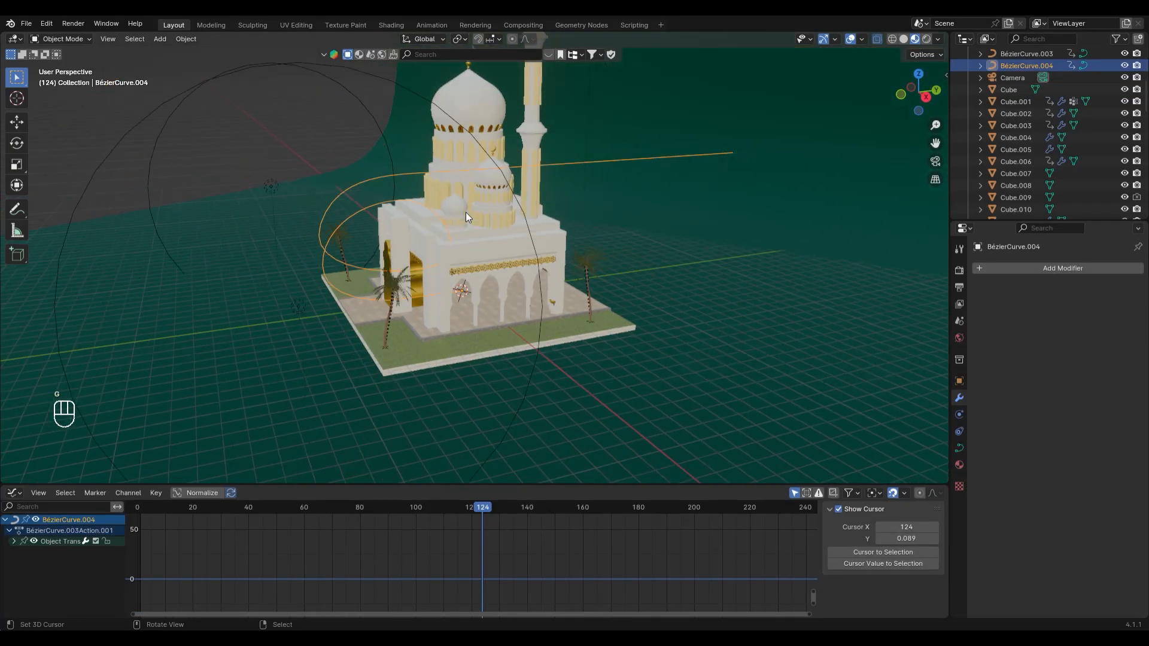
key(Delete)
In camera view, select the arcade piece Cube.002 and keyframe its scale at frame 110
drag(378, 508, 131, 543)
key(space)
key(KP_0)
scroll(518, 89, up, 2)
click(580, 282)
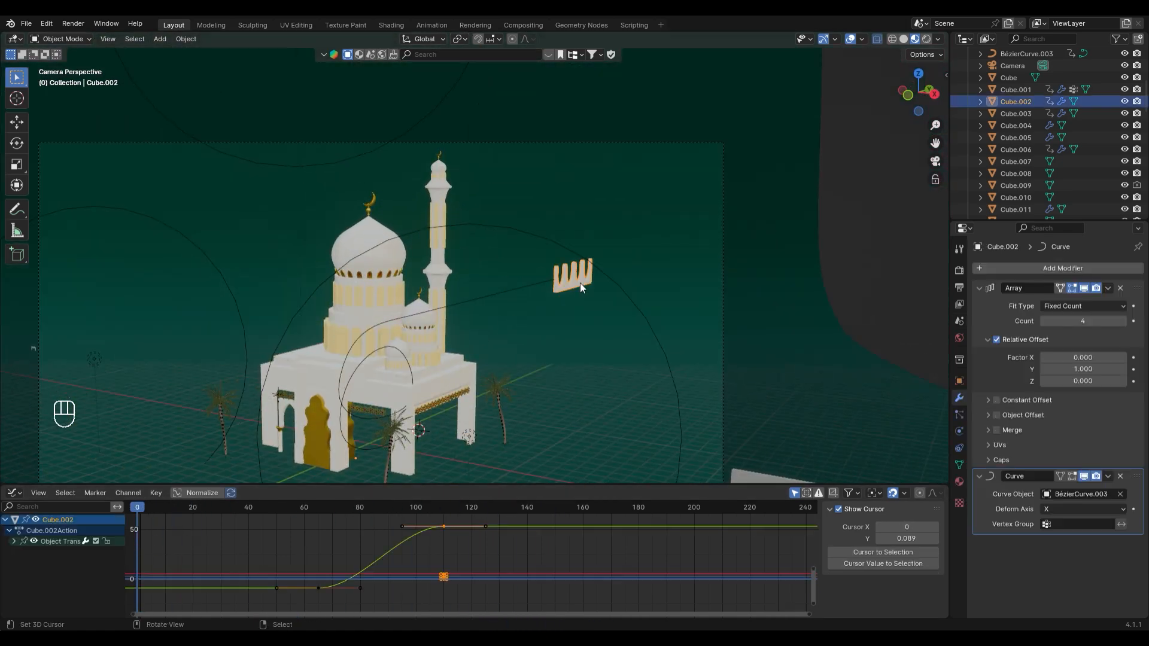
drag(335, 508, 444, 513)
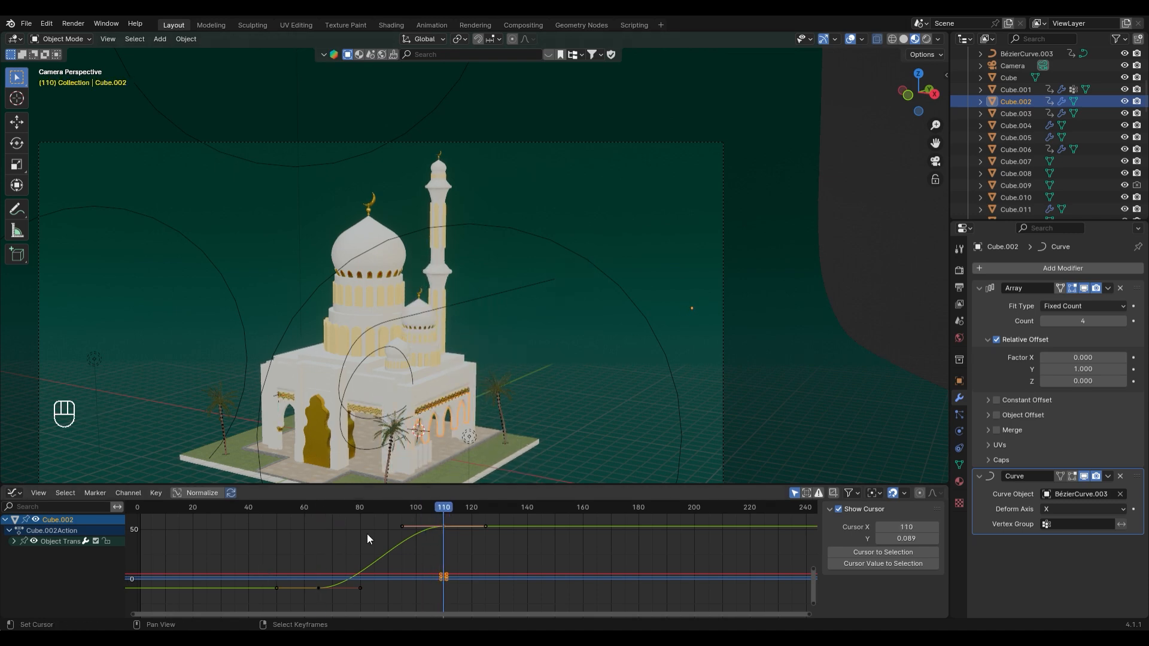
click(960, 381)
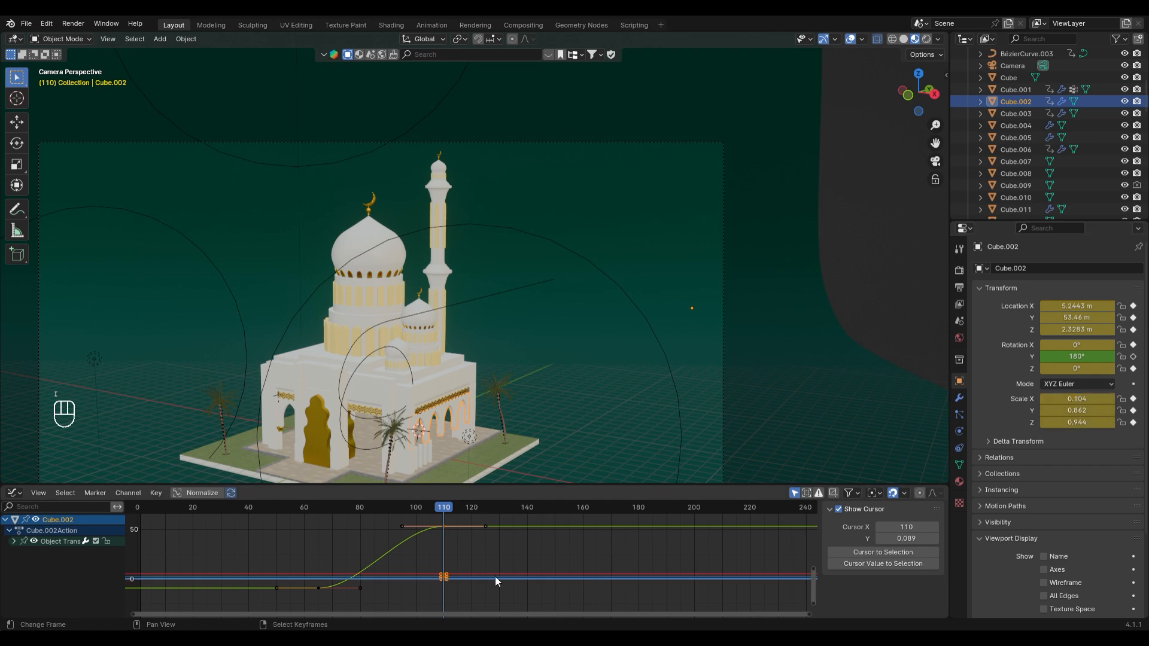
Scale the arcade piece Cube.002 down to zero at frame 65 with auto keying and play back its growth
drag(383, 512, 317, 512)
key(s)
key(space)
key(space)
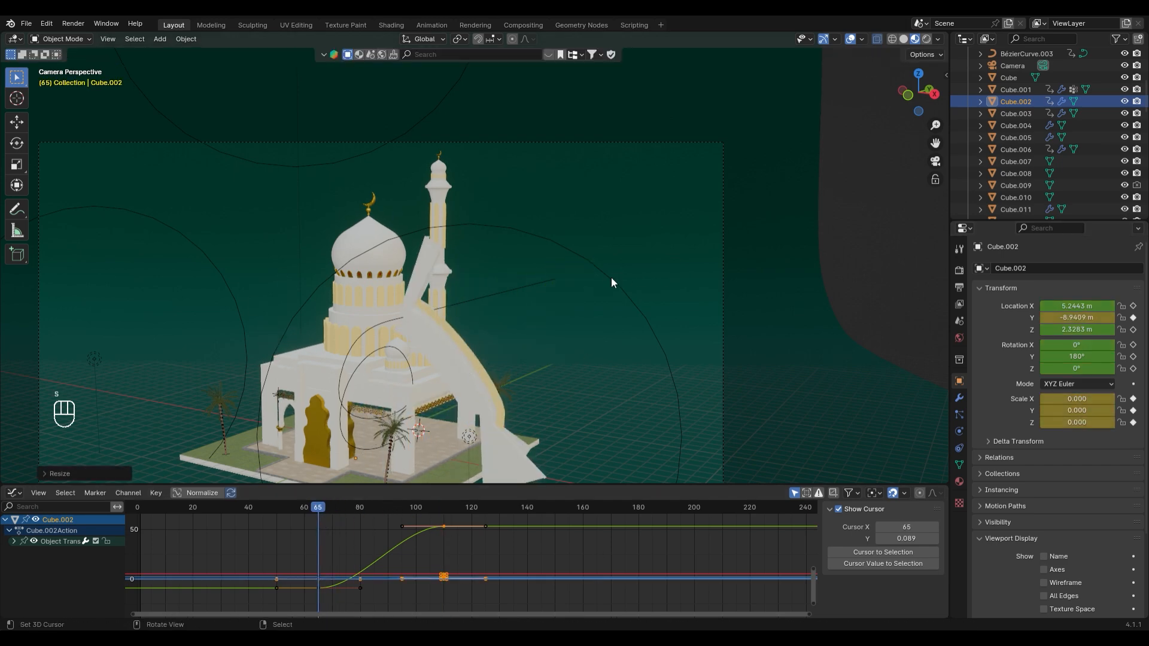
key(ctrl+z)
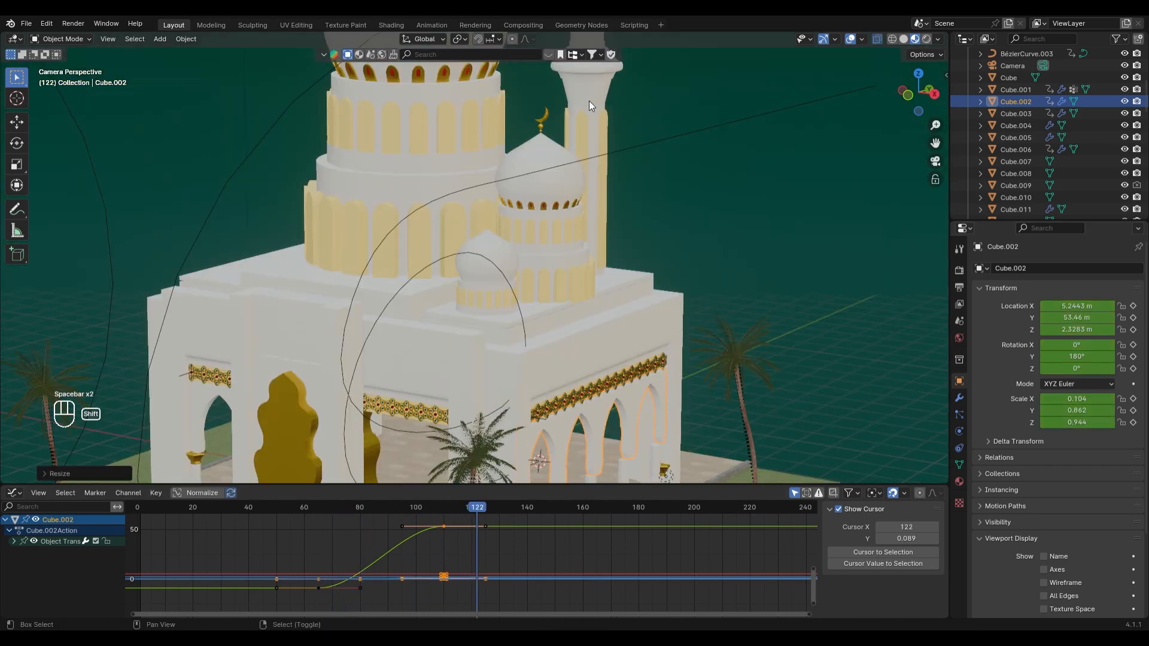
key(ctrl+shift+z)
key(space)
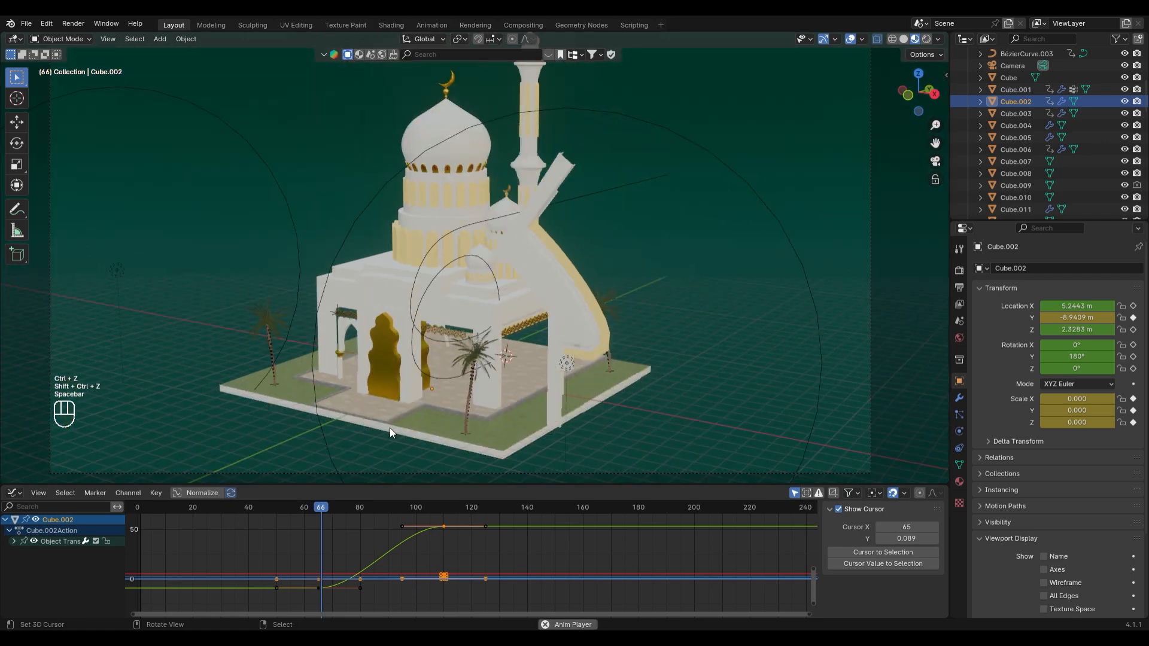
key(space)
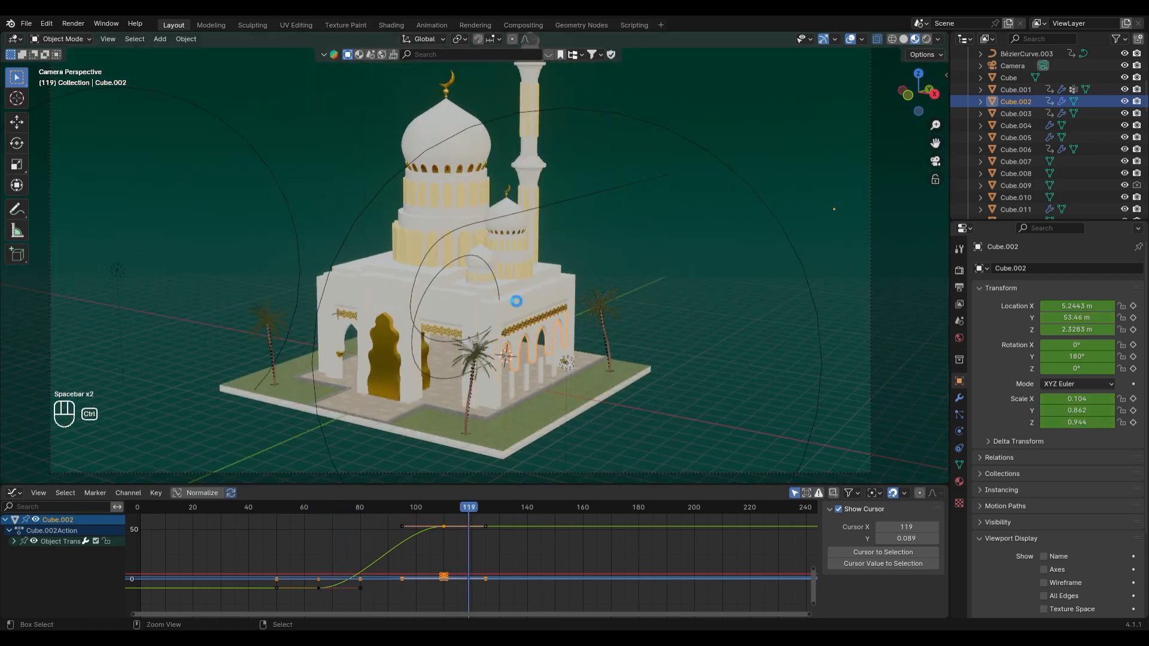
Save the file and select the building's main body Cube above the front arcade
scroll(536, 316, up, 4)
shift+middle_drag(602, 387, 530, 192)
middle_drag(529, 192, 462, 211)
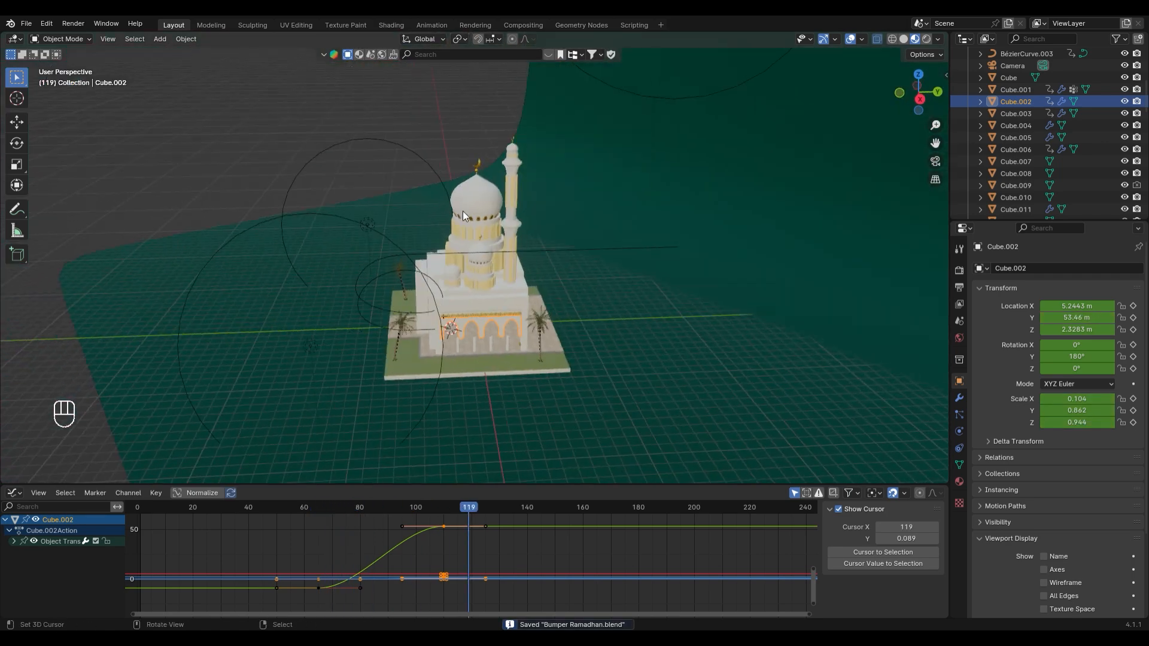
scroll(509, 270, up, 4)
shift+middle_drag(554, 339, 519, 237)
right_click(504, 296)
middle_drag(504, 296, 521, 256)
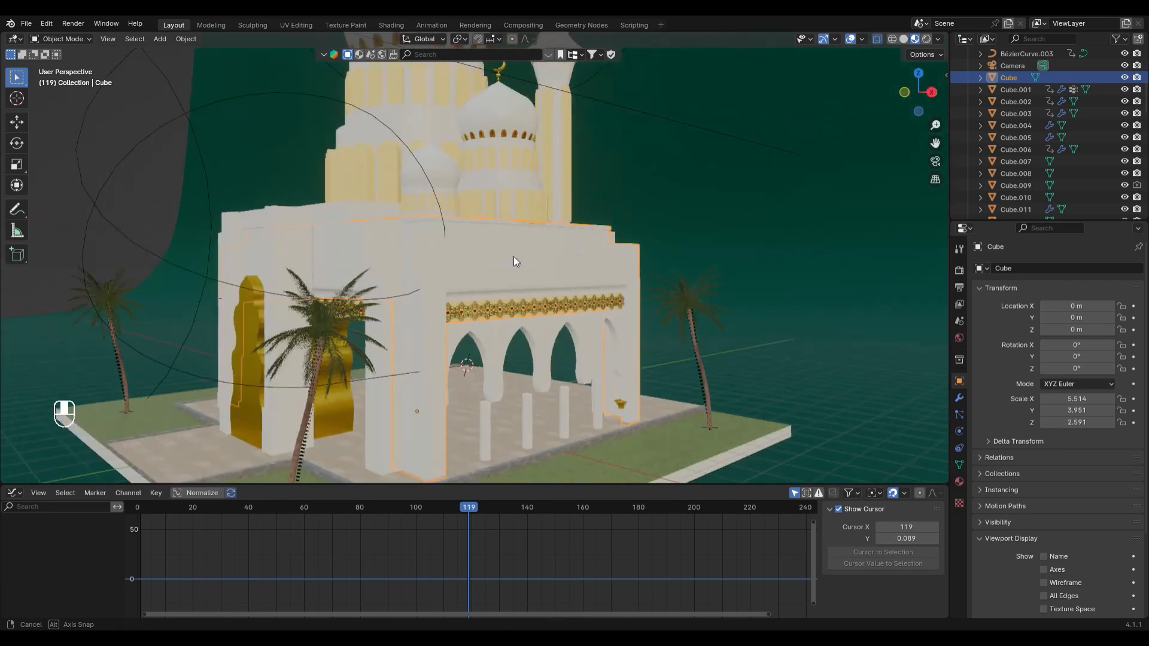
Keyframe the main body Cube's location, rotation and scale at frame 33
key(shift+Left)
drag(816, 521, 230, 509)
scroll(413, 347, down, 2)
right_click(414, 347)
right_click(475, 325)
middle_drag(413, 347, 533, 352)
right_click(494, 344)
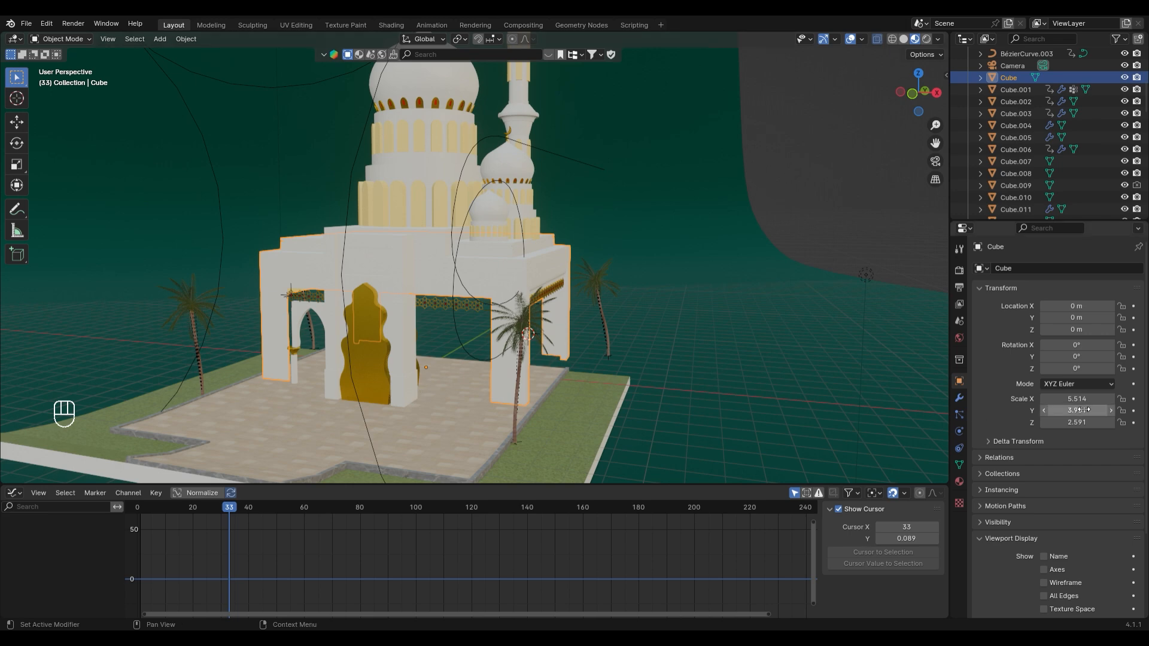
key(i)
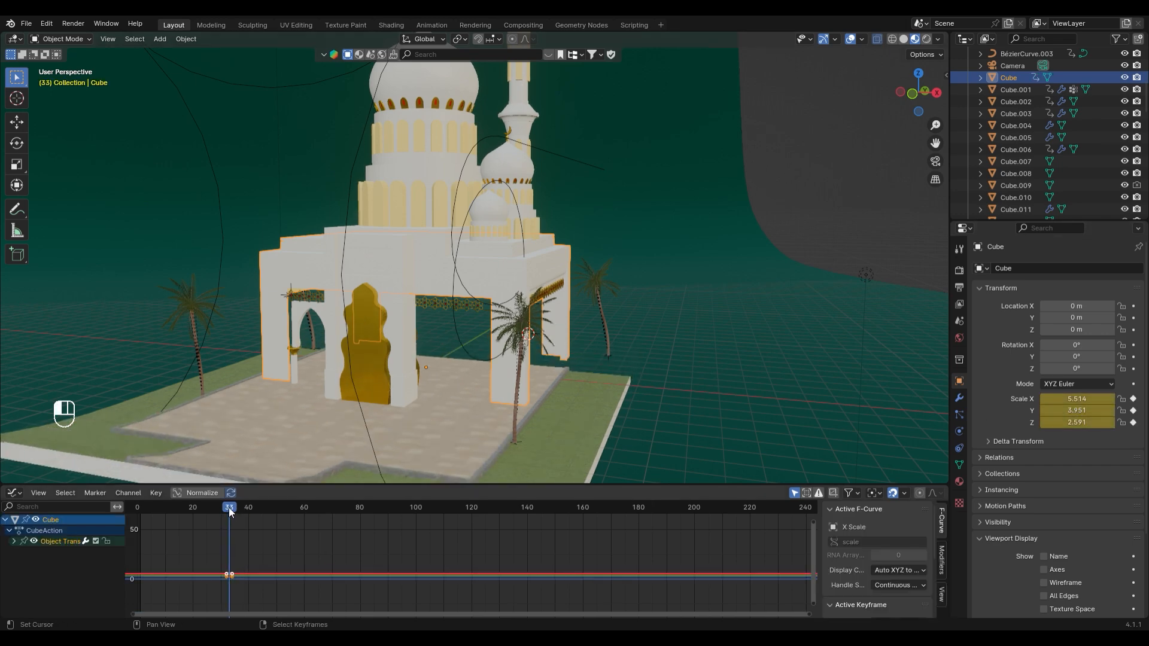
key(i)
key(i)
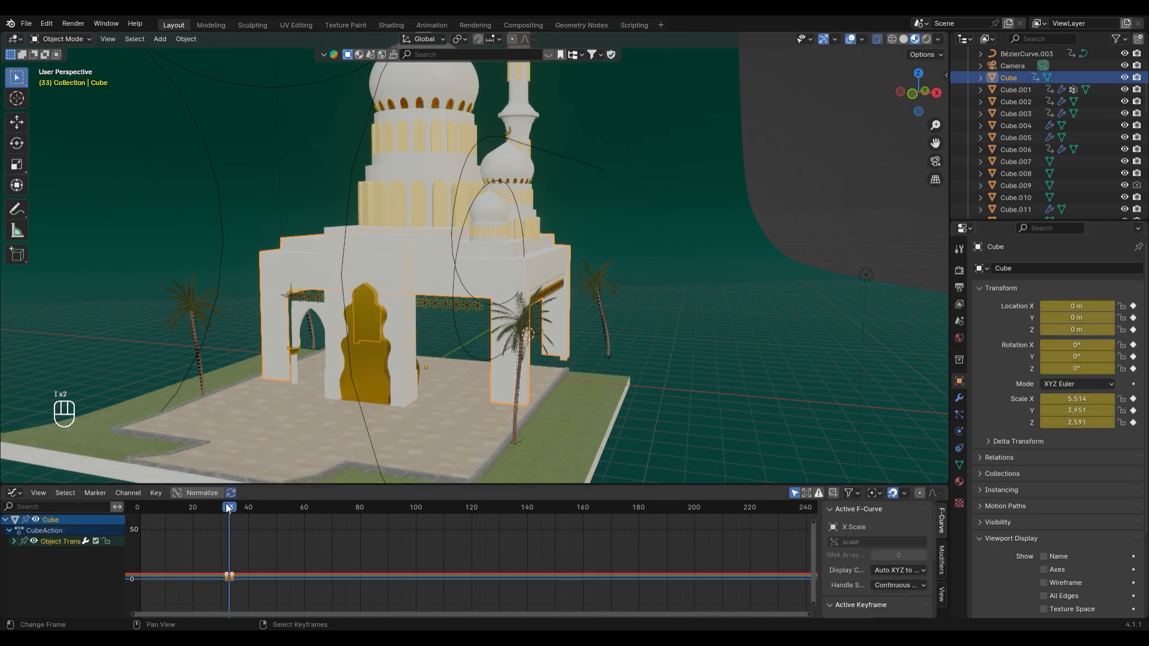
Shift the main body Cube's transform keyframes to frame 60 in the Graph Editor
mouse_move(228, 508)
mouse_down()
mouse_move(293, 509)
mouse_move(224, 510)
mouse_up()
key(g)
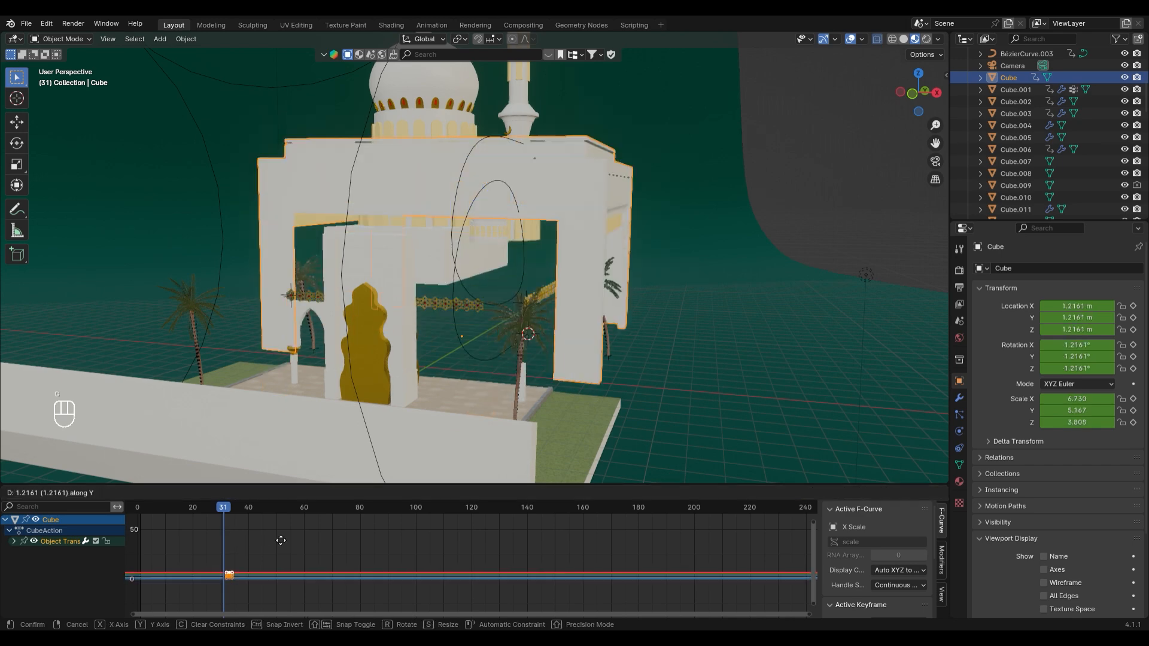
key(x)
click(319, 541)
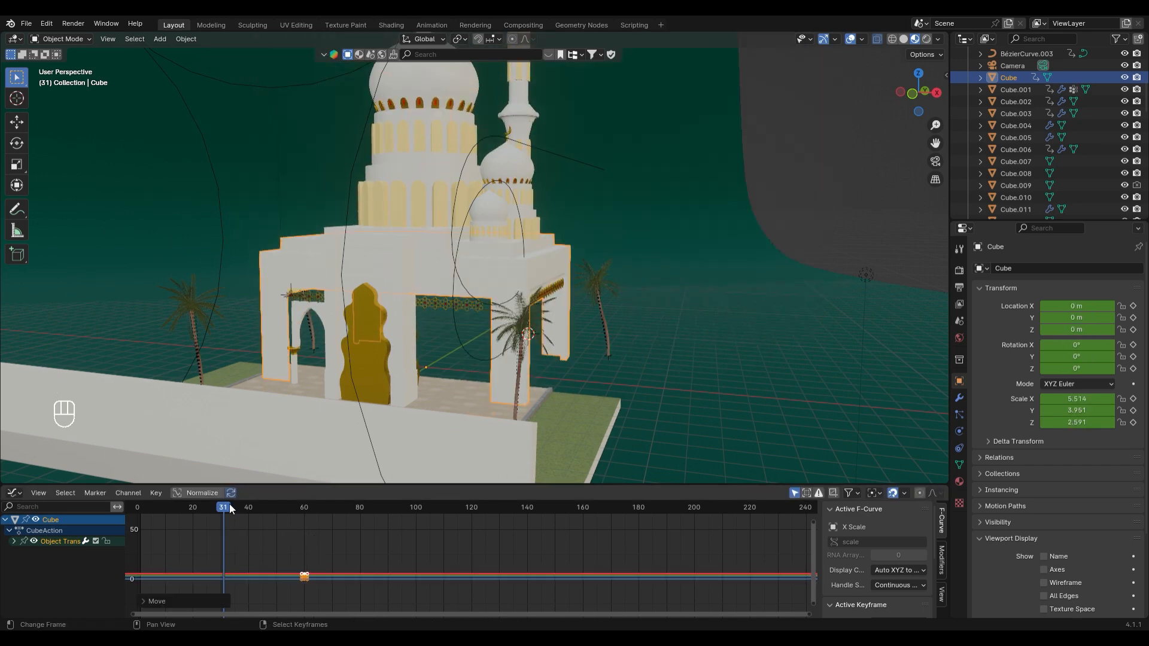
At frame 30, lower the main body Cube about 6.17 m along Z and scale it to zero with auto keying
drag(229, 505, 221, 509)
middle_drag(673, 308, 583, 311)
key(g)
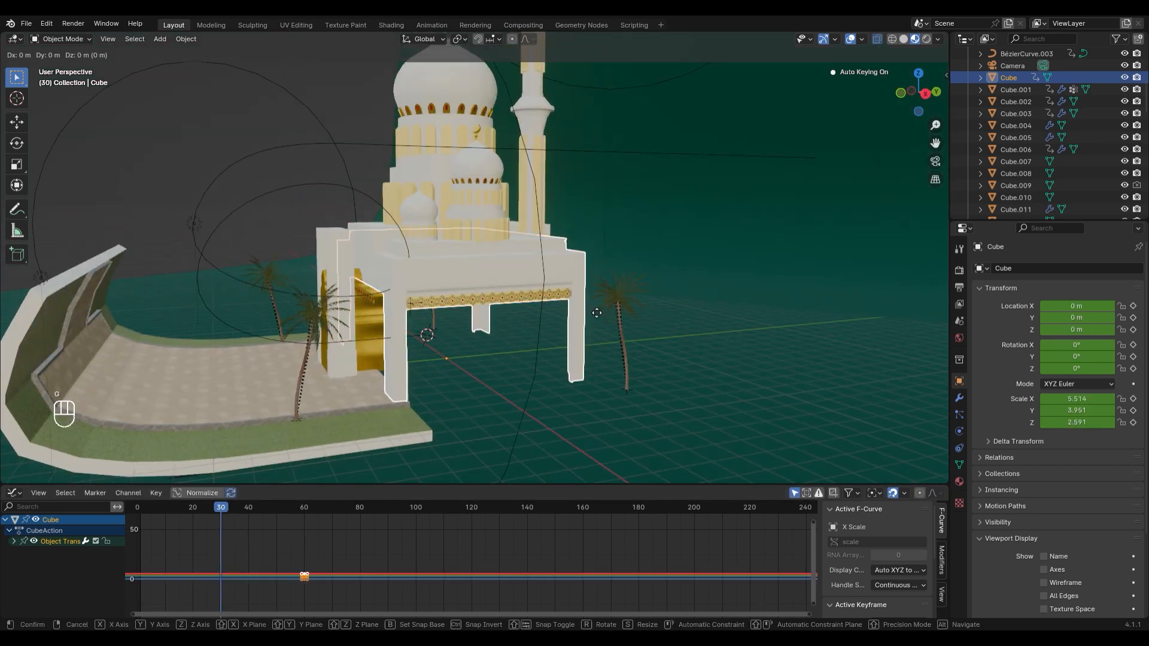
key(z)
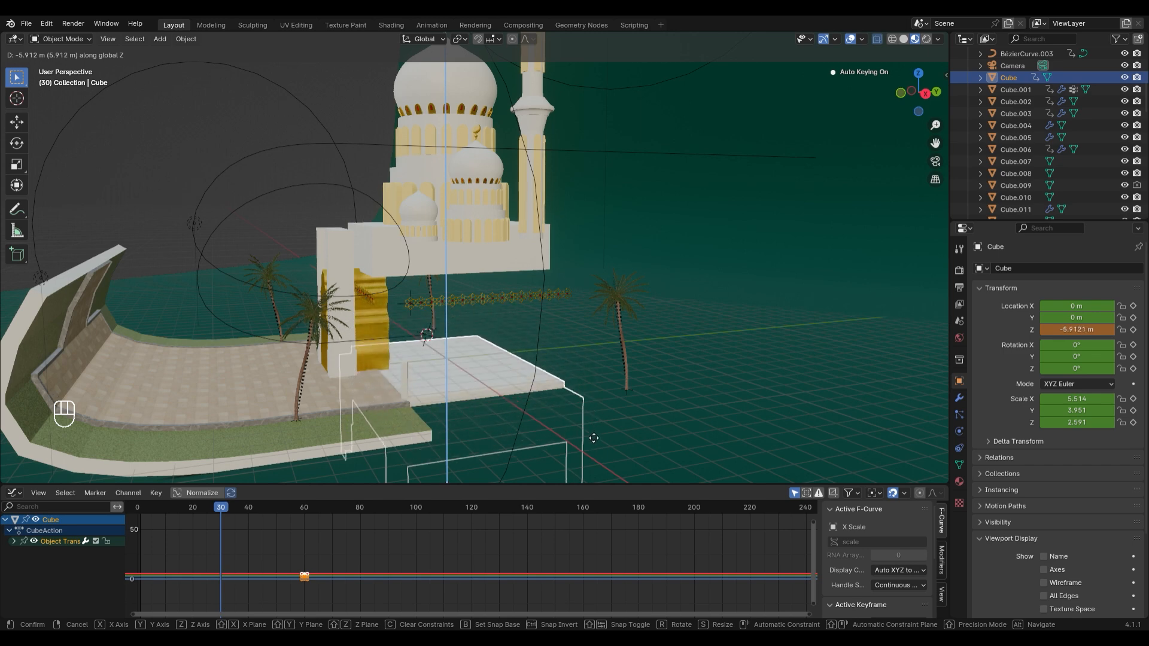
click(587, 437)
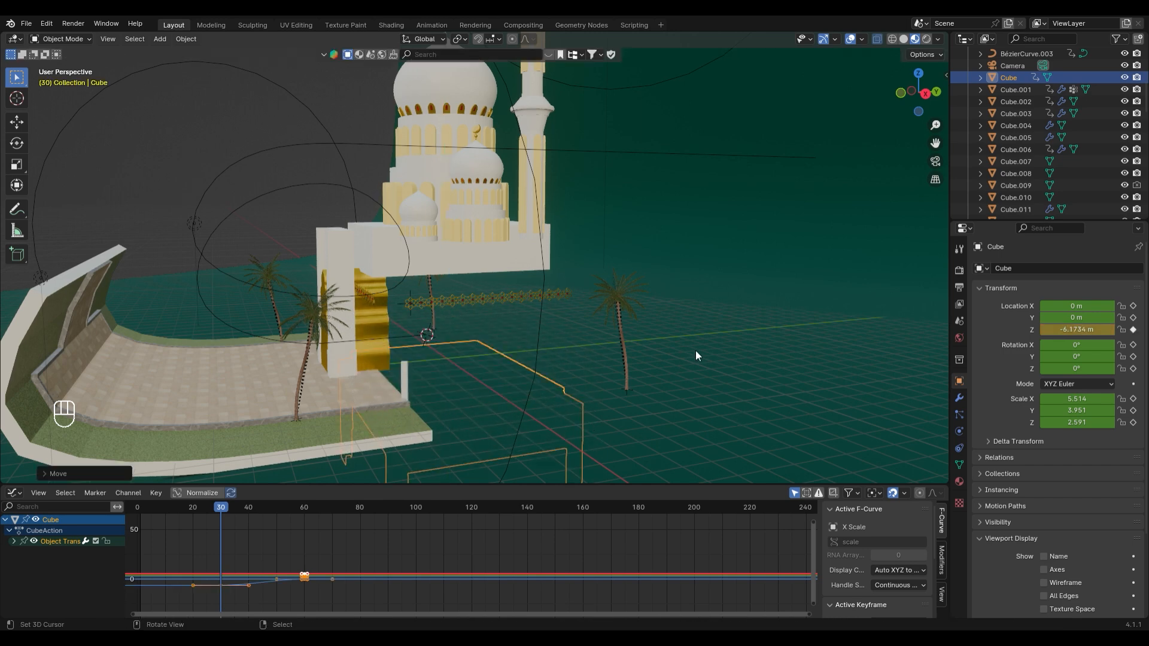
key(s)
click(766, 312)
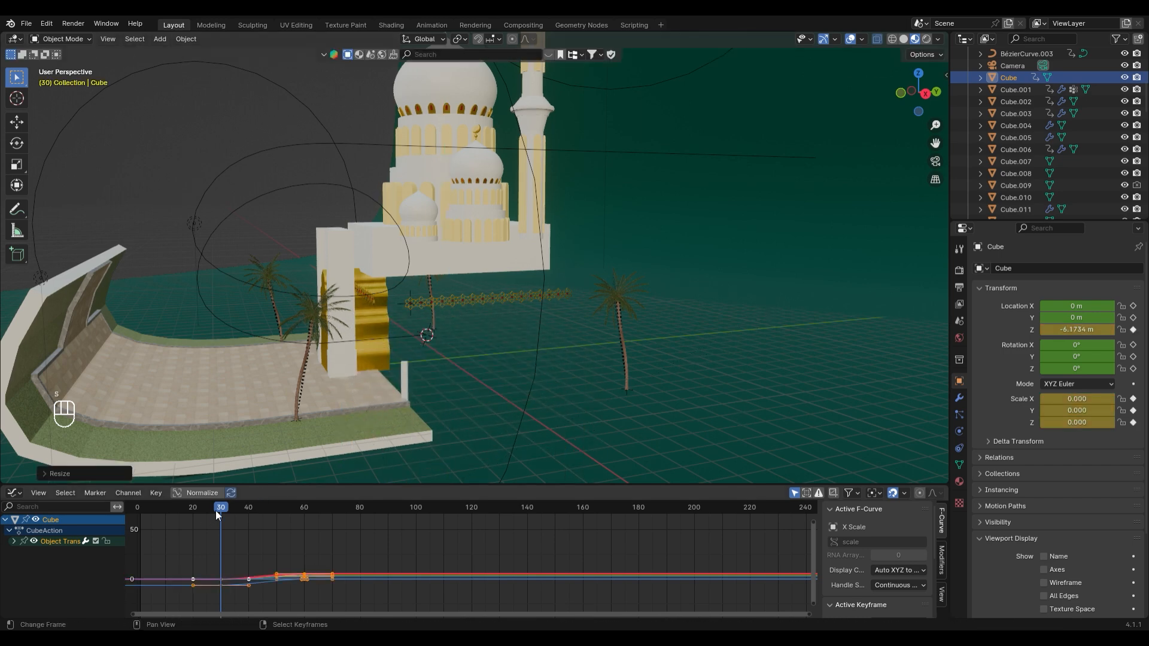
From the right view, raise the shrunken Cube to about -0.658 m in Z at frame 30 and play back its growth
drag(217, 514, 244, 512)
key(KP_1)
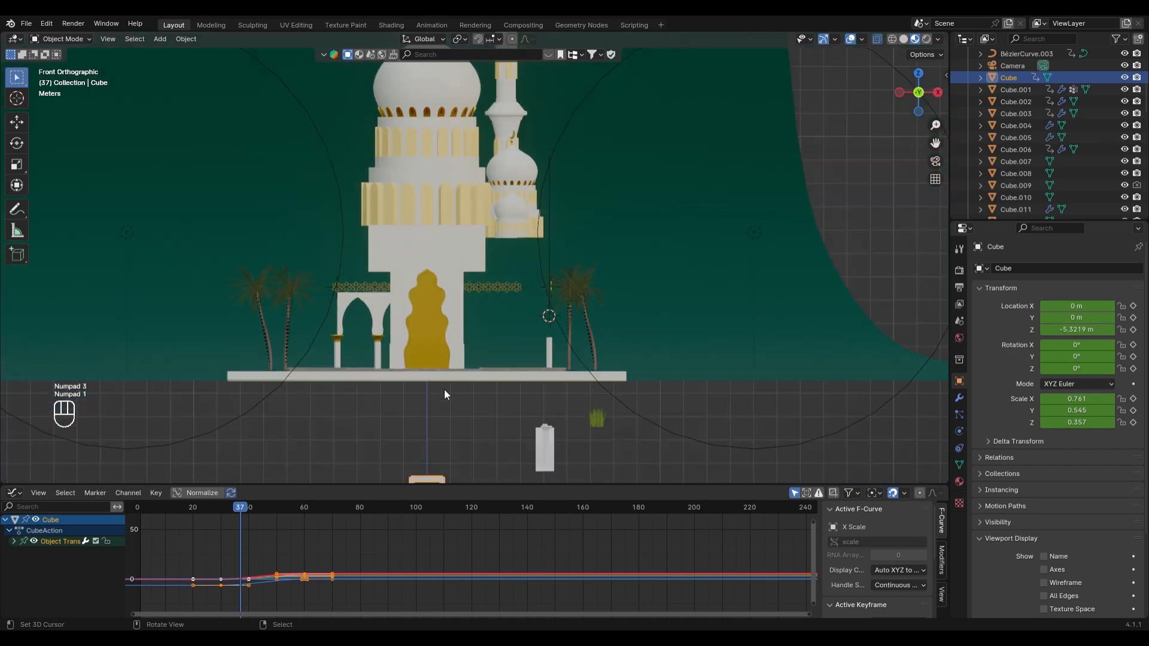
key(KP_3)
key(g)
drag(239, 509, 222, 509)
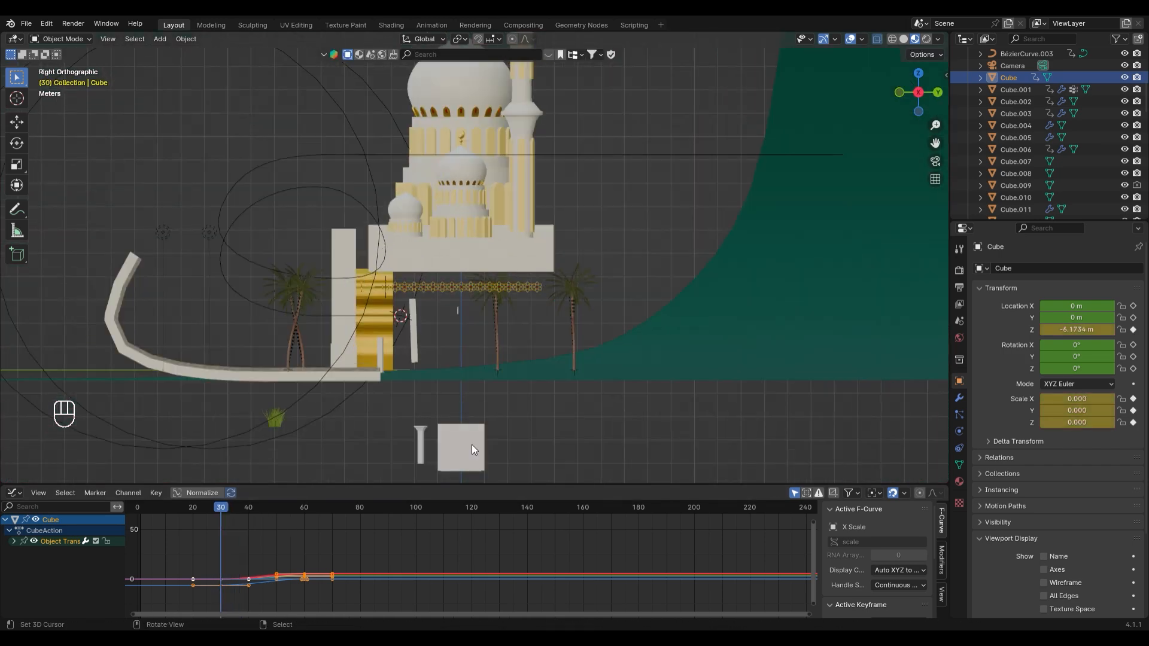
key(g)
click(480, 319)
middle_drag(480, 318, 523, 365)
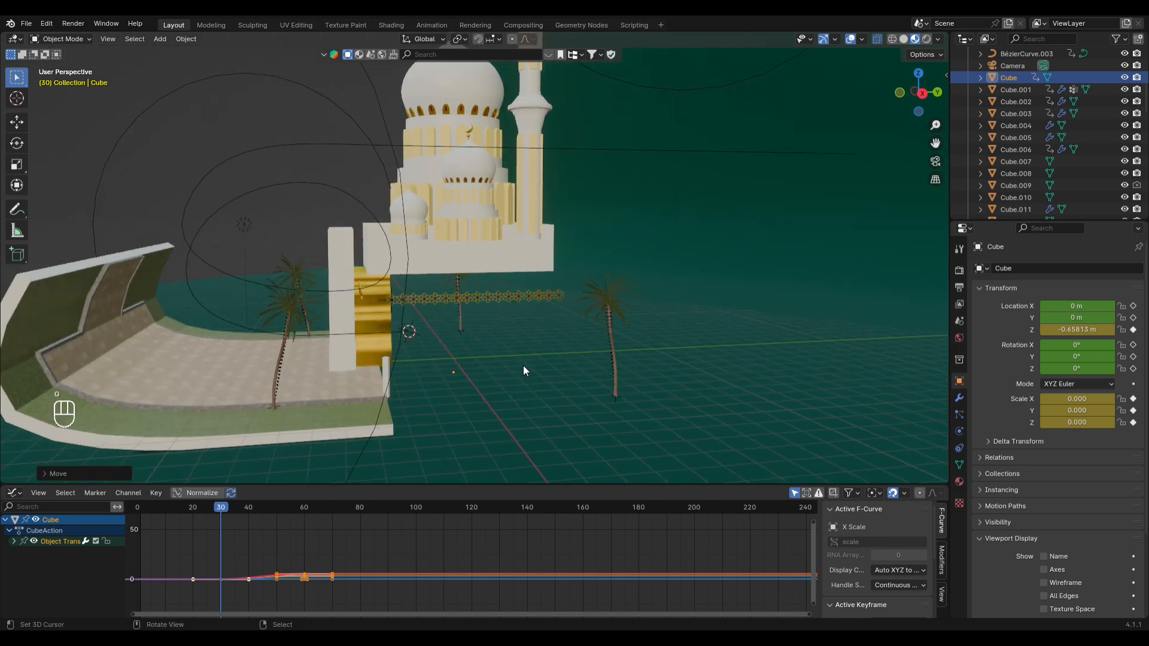
key(space)
key(space)
Set the main body Cube's Z rotation to 1260° at frame 60 and play the animation from frame 20
click(304, 511)
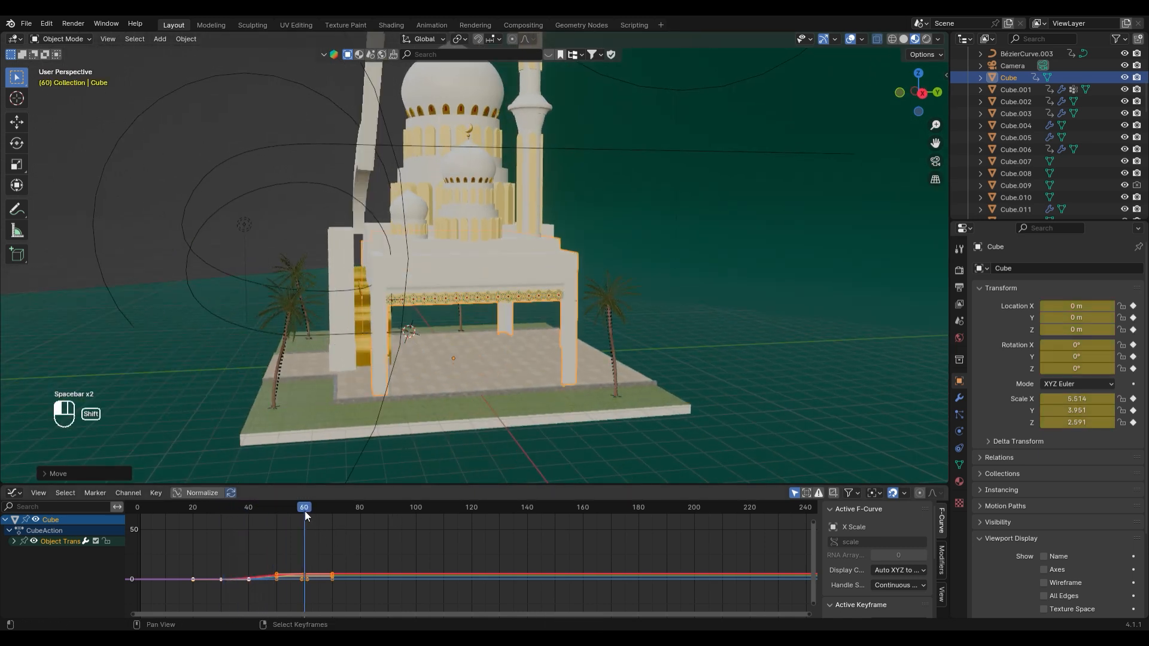
mouse_move(1081, 372)
mouse_down()
mouse_move(1092, 371)
mouse_move(1081, 372)
mouse_up()
key(Return)
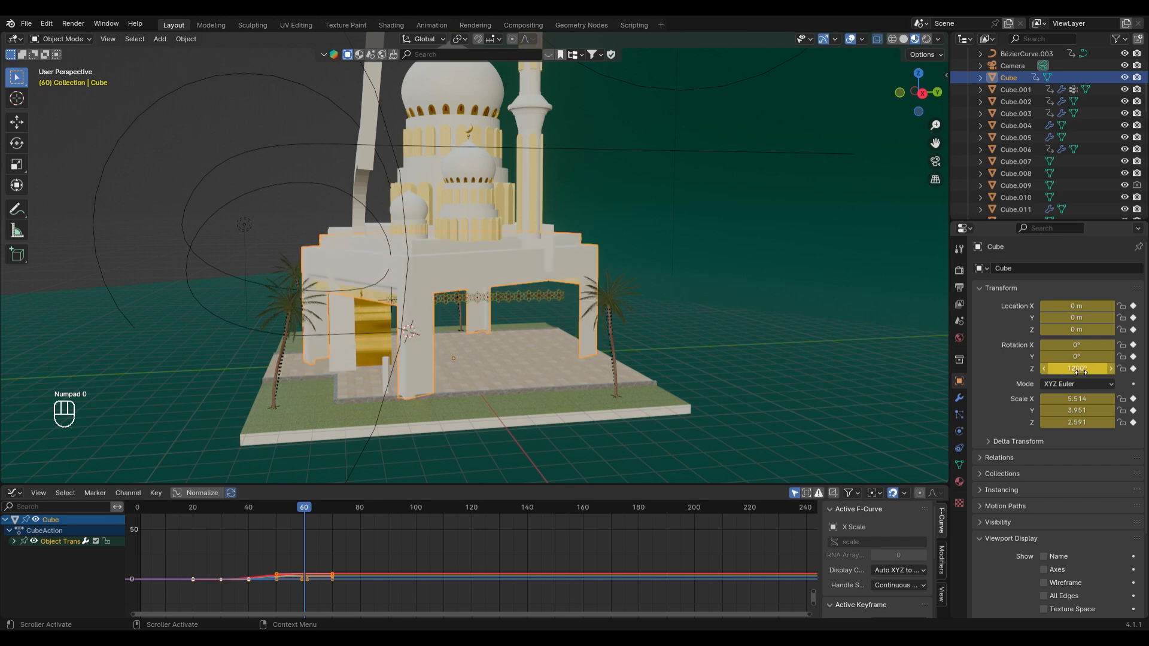
drag(1091, 372, 1128, 371)
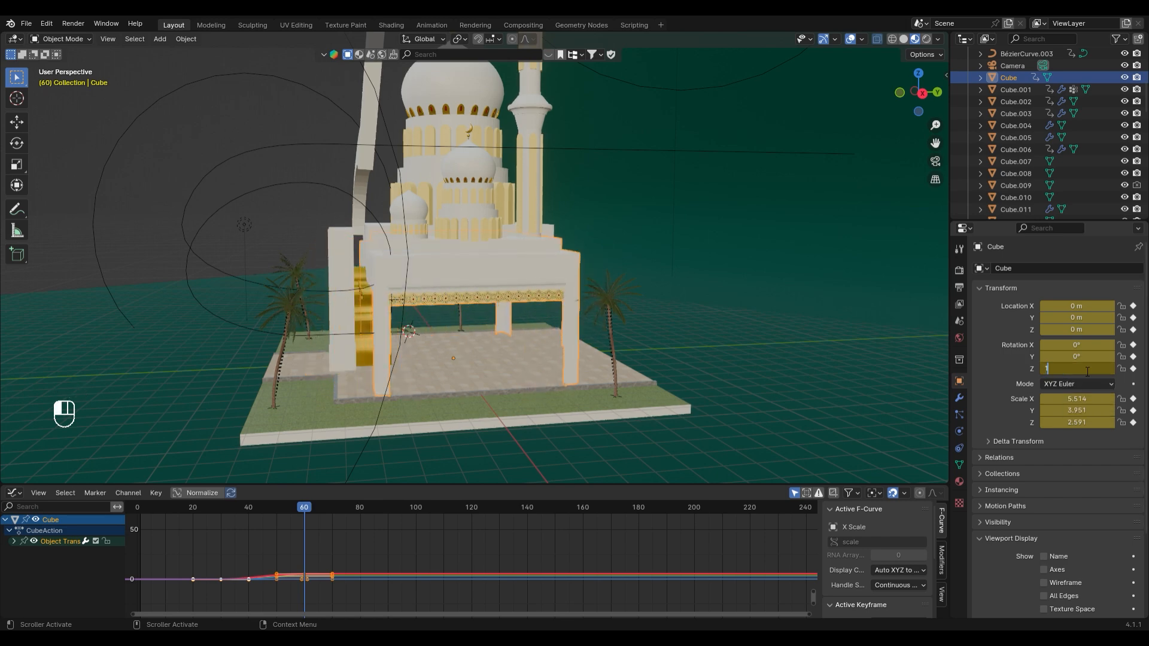
scroll(577, 266, up, 10)
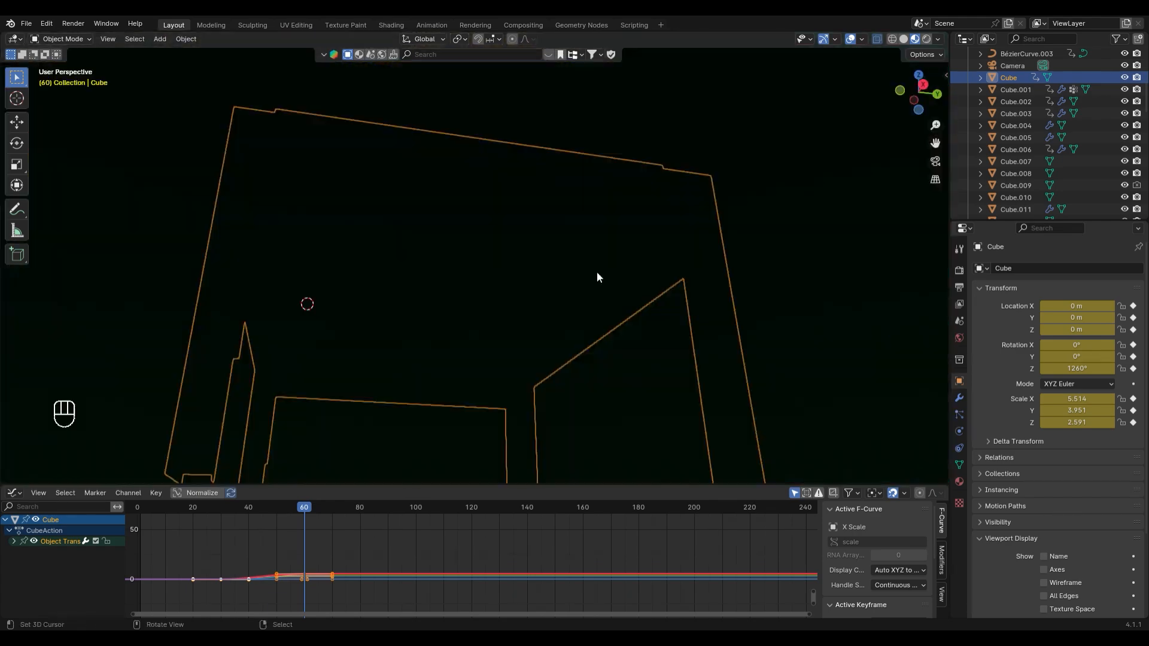
middle_drag(597, 272, 468, 193)
key(KP_7)
click(192, 511)
key(space)
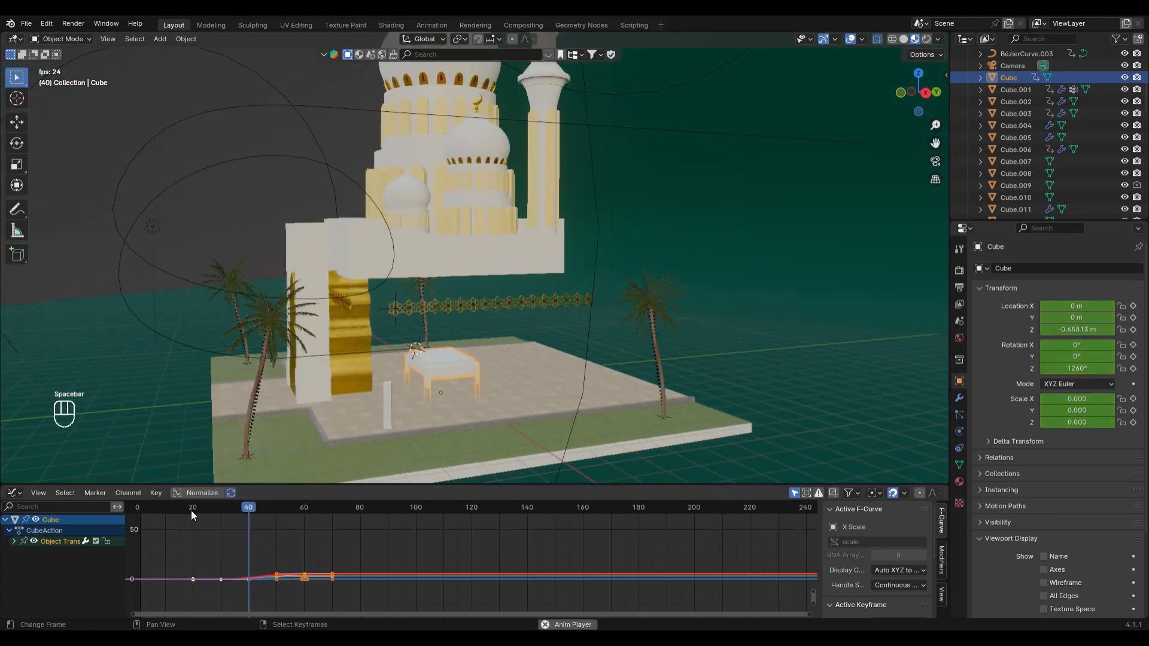
key(space)
Set the main body Cube's Z rotation to 0° at frame 30 and, after a playback, to 1440° at frame 72
drag(466, 507, 221, 522)
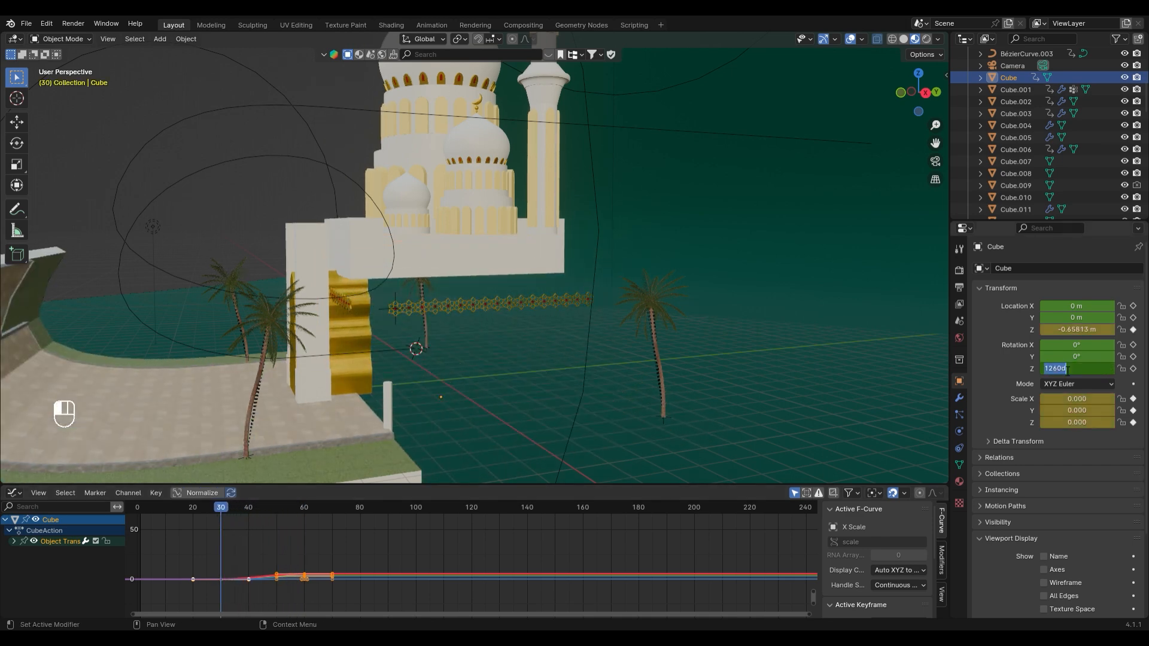
key(space)
key(space)
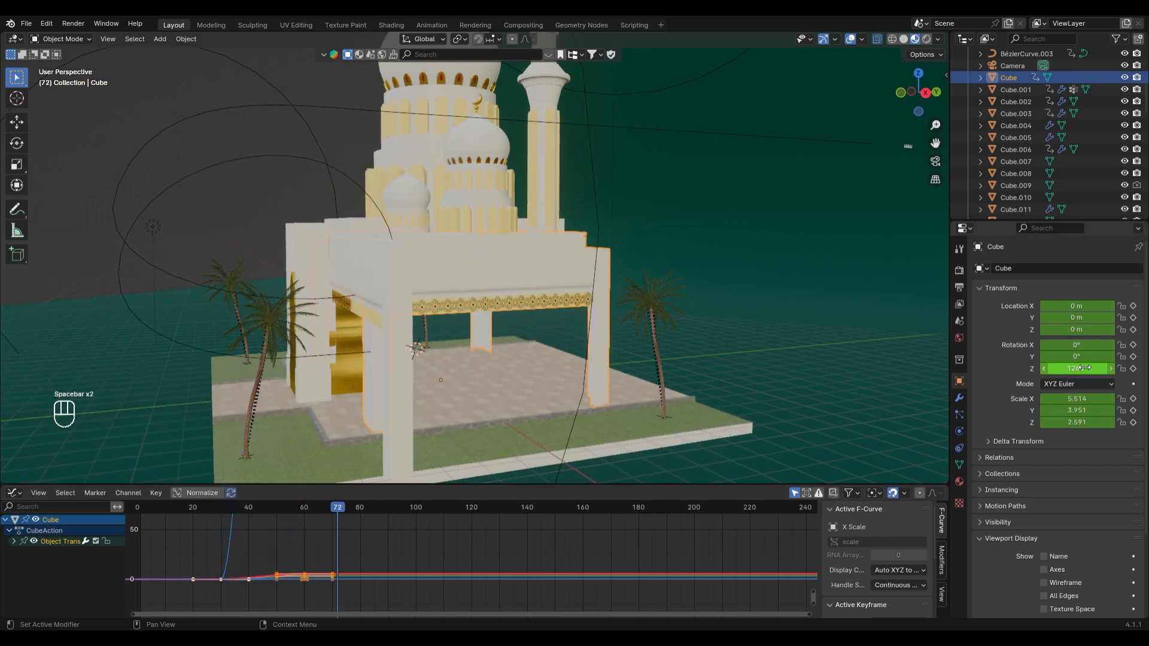
drag(1076, 368, 1036, 369)
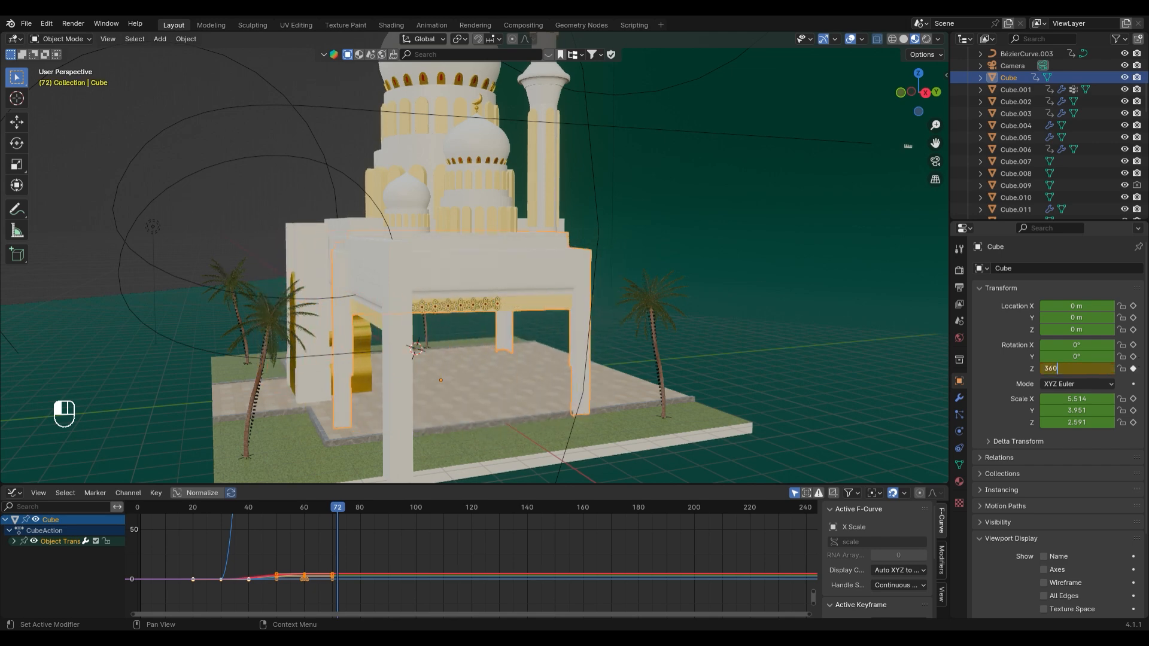
key(Return)
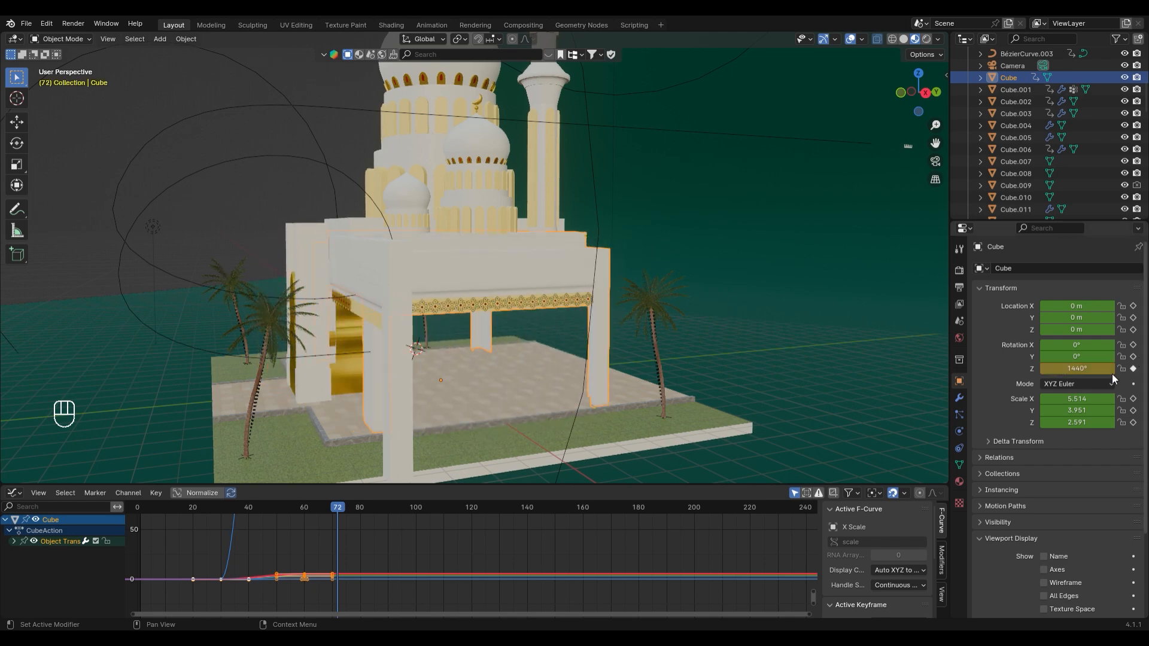
Play the animation and try setting the main body Cube's Z rotation to 360*2 at frame 59
key(space)
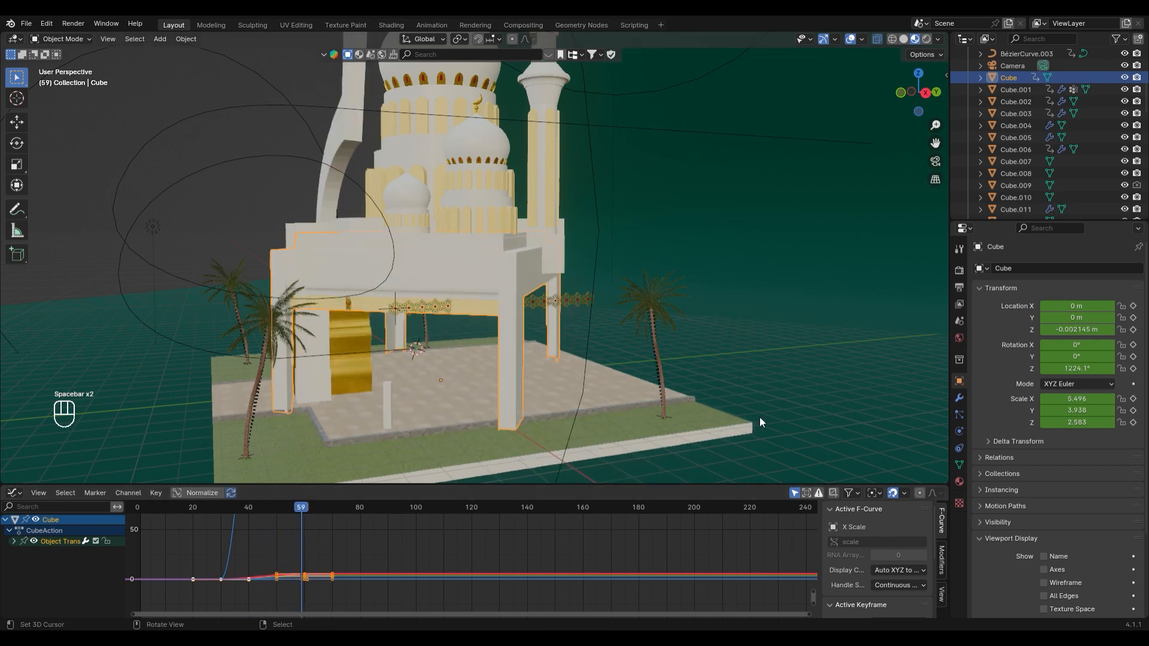
key(space)
click(1077, 369)
text(360*)
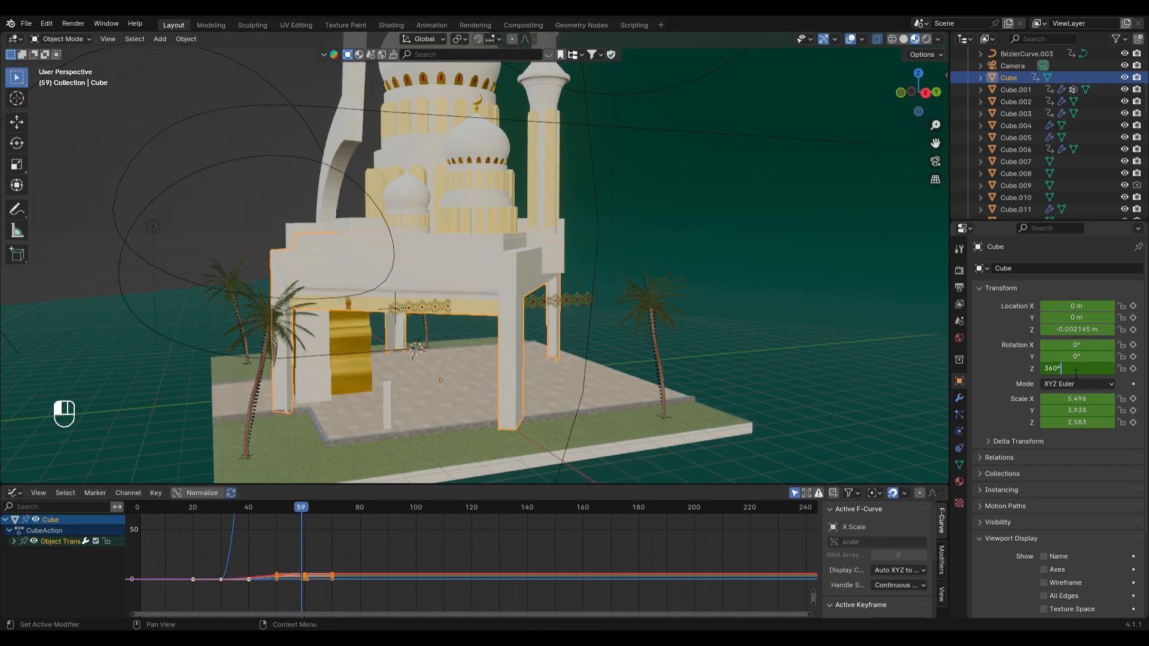
text(2)
key(Return)
key(ctrl+z)
Undo the Cube's Z rotation key at frame 72 and return to frame 60 with the rotation curve in view
scroll(350, 554, up, 3)
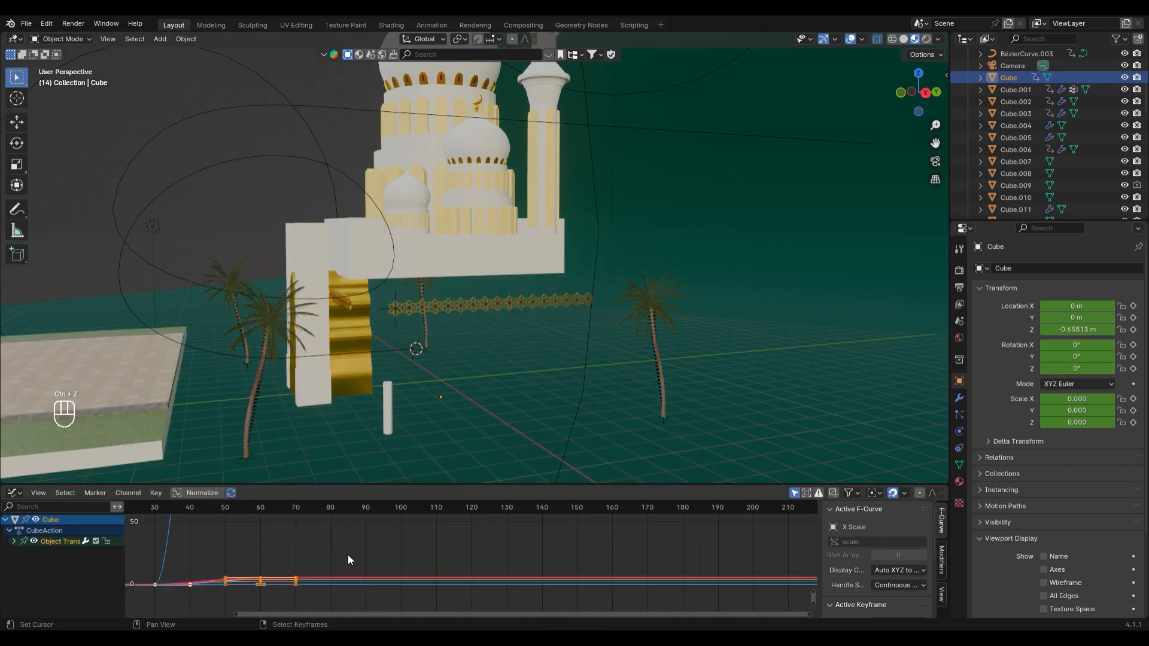
scroll(359, 532, down, 7)
scroll(368, 532, down, 2)
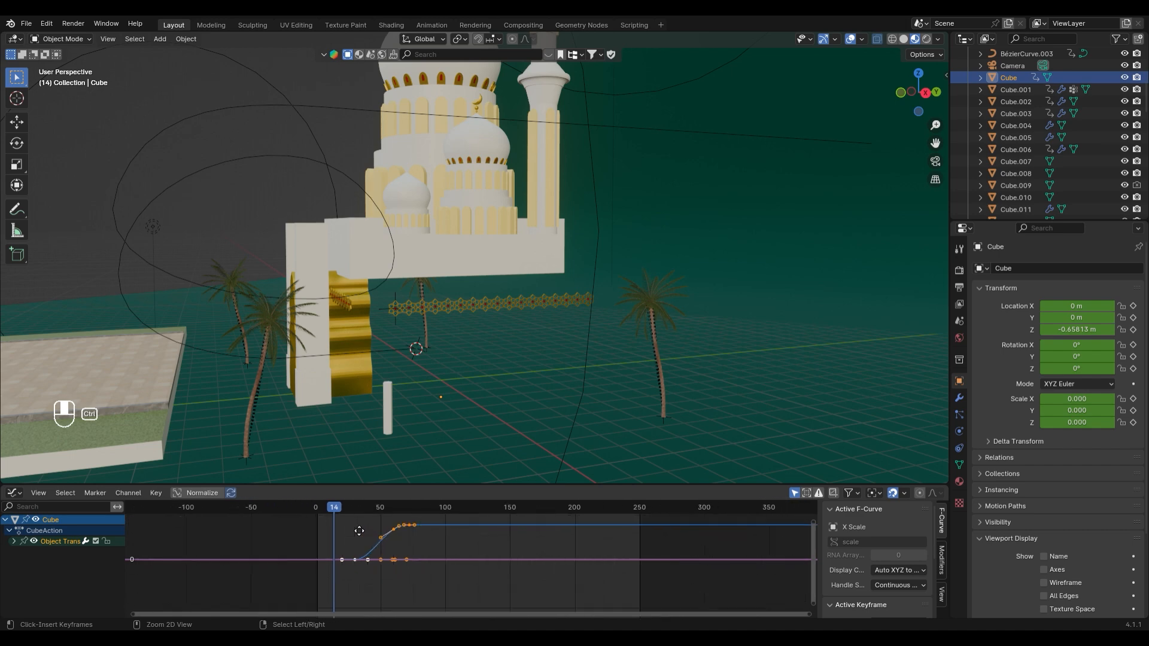
key(ctrl+z)
key(ctrl+z)
ctrl+drag(386, 506, 393, 509)
scroll(410, 543, up, 5)
ctrl+scroll(411, 542, up, 8)
ctrl+middle_drag(573, 537, 532, 574)
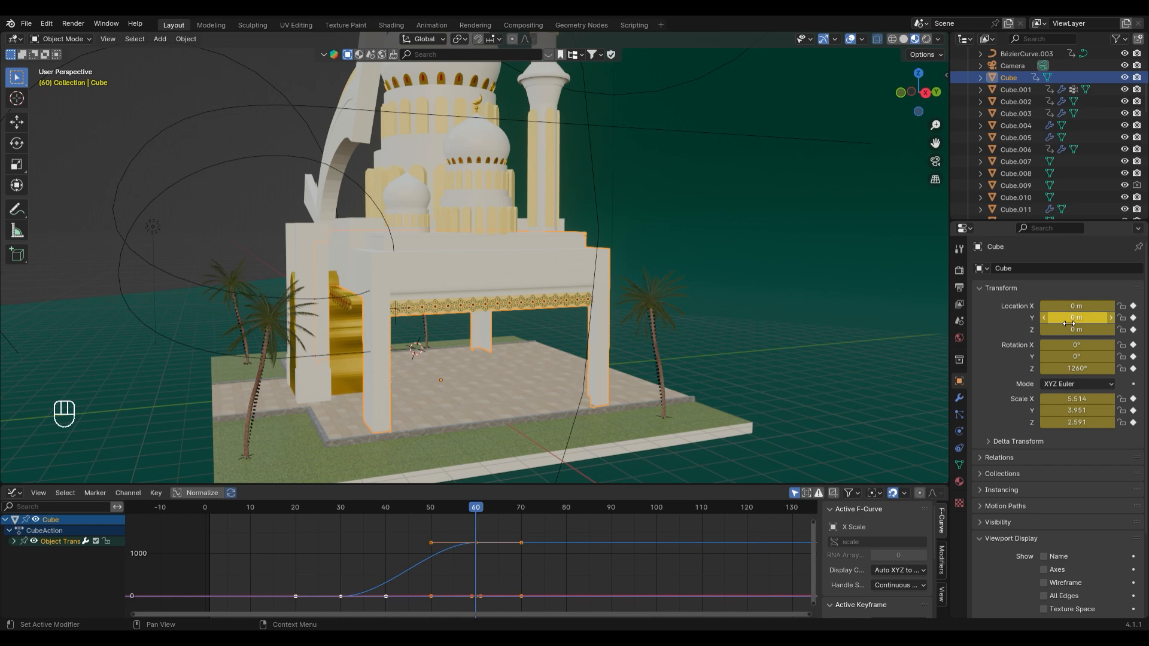
Set the main body Cube's Z rotation to 360° at frame 60 and play back the spin
click(1084, 371)
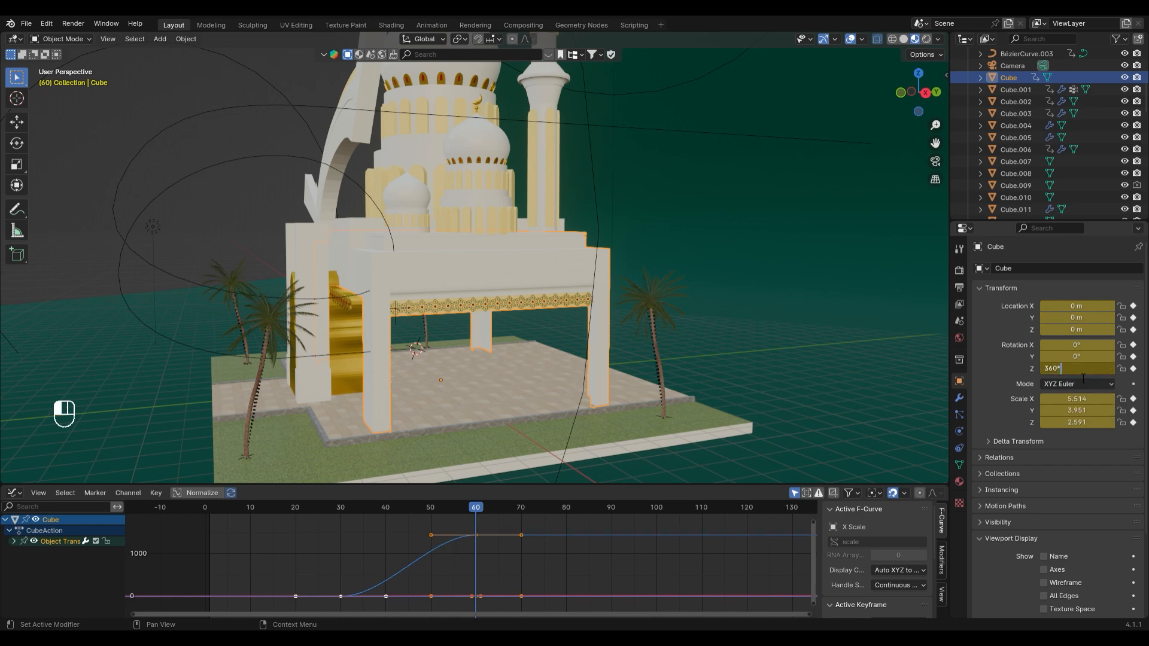
key(space)
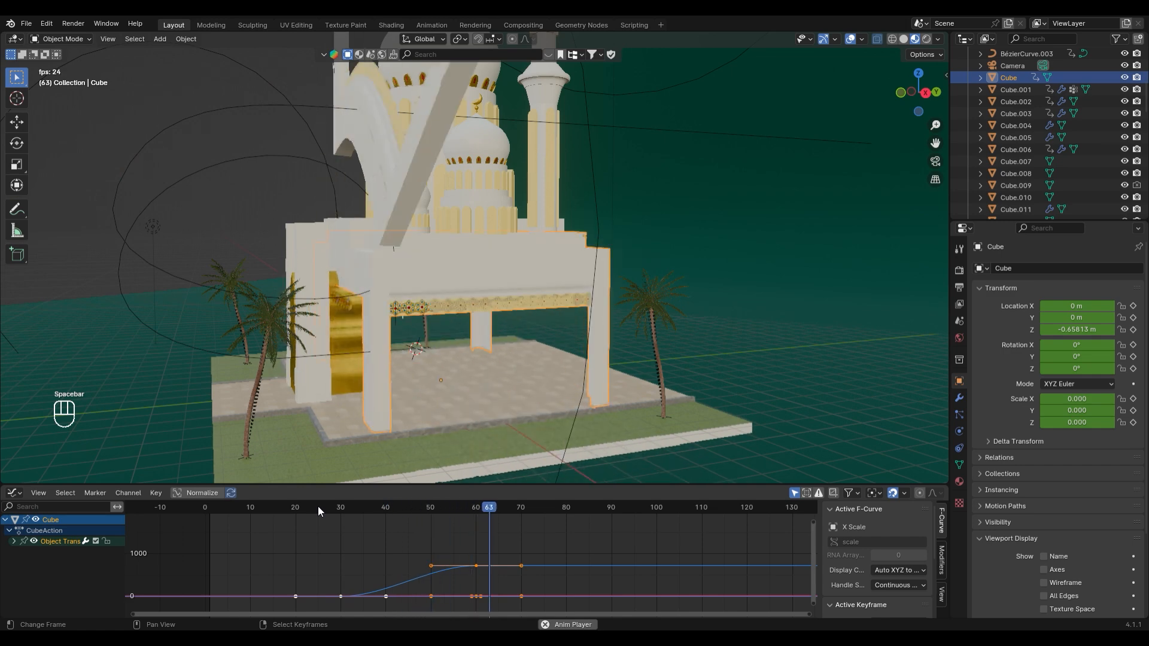
key(space)
click(475, 507)
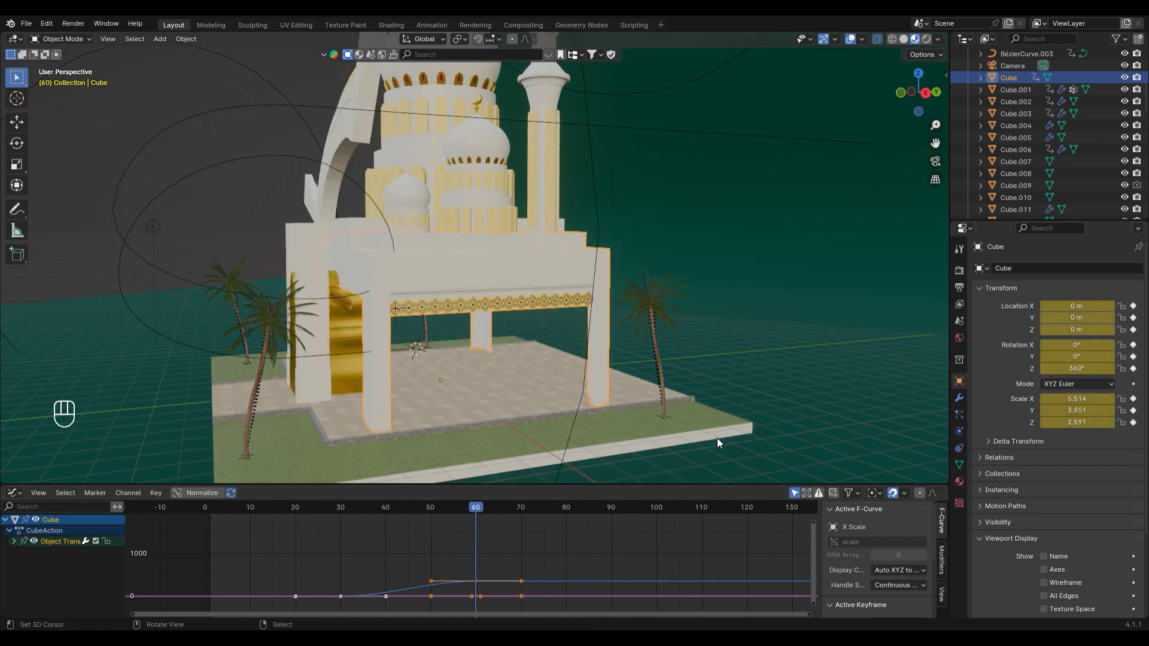
click(336, 508)
key(space)
key(space)
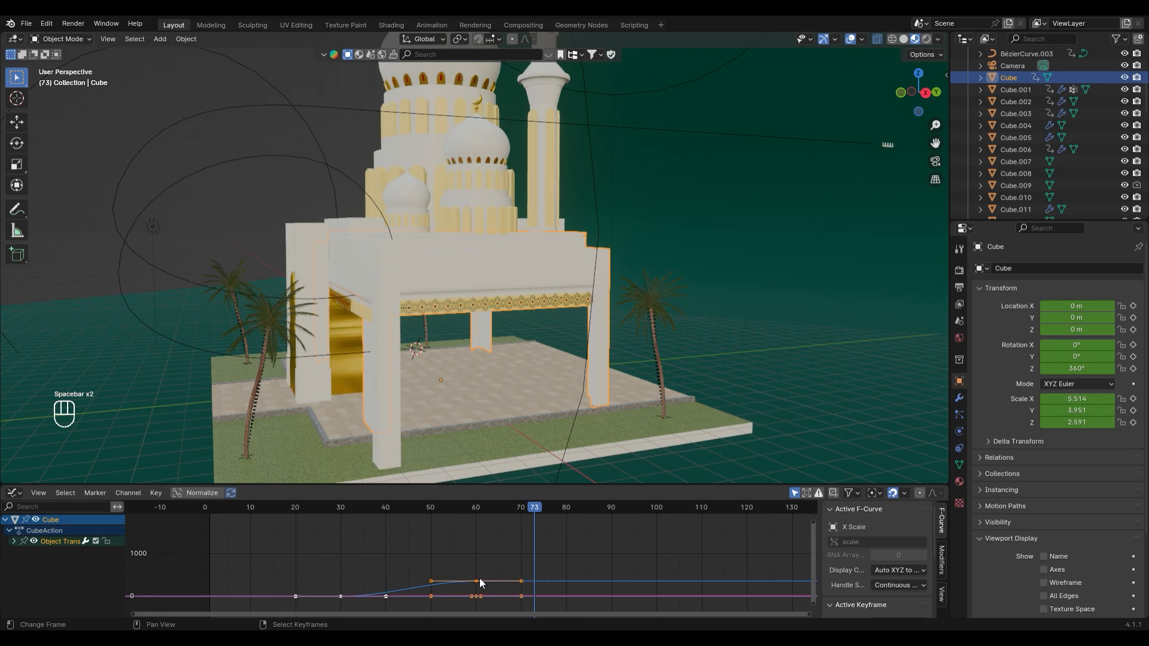
Expand the Cube's transform channels and show only its Z Euler Rotation curve in the graph editor
click(341, 596)
click(14, 542)
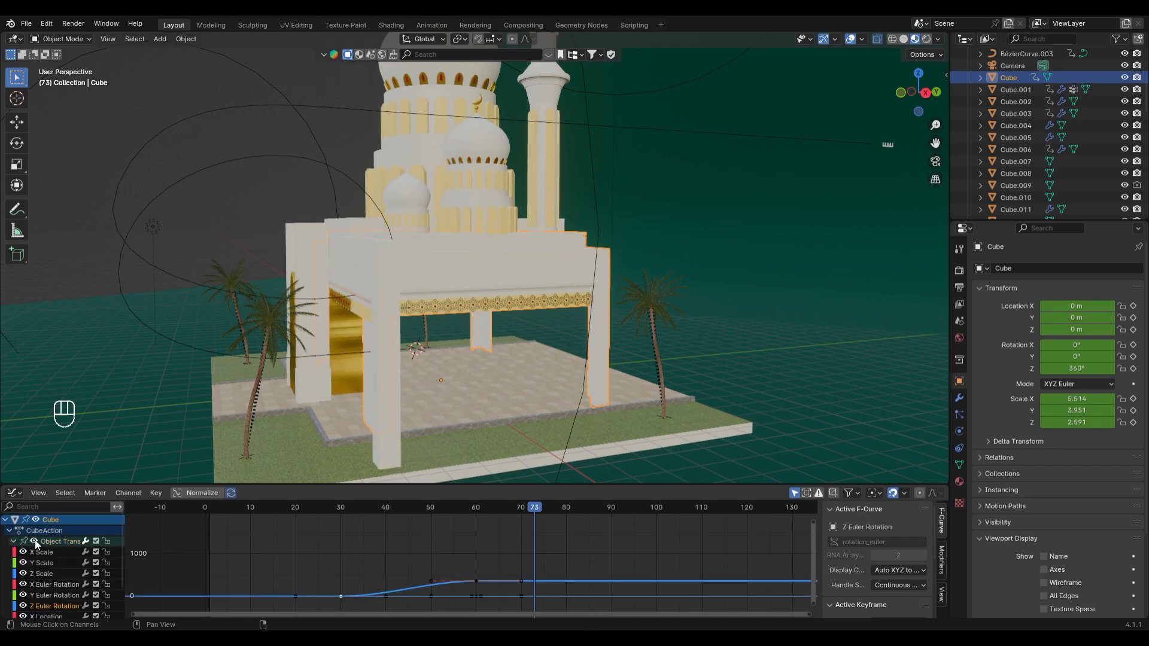
click(34, 541)
scroll(45, 552, down, 2)
scroll(33, 584, up, 1)
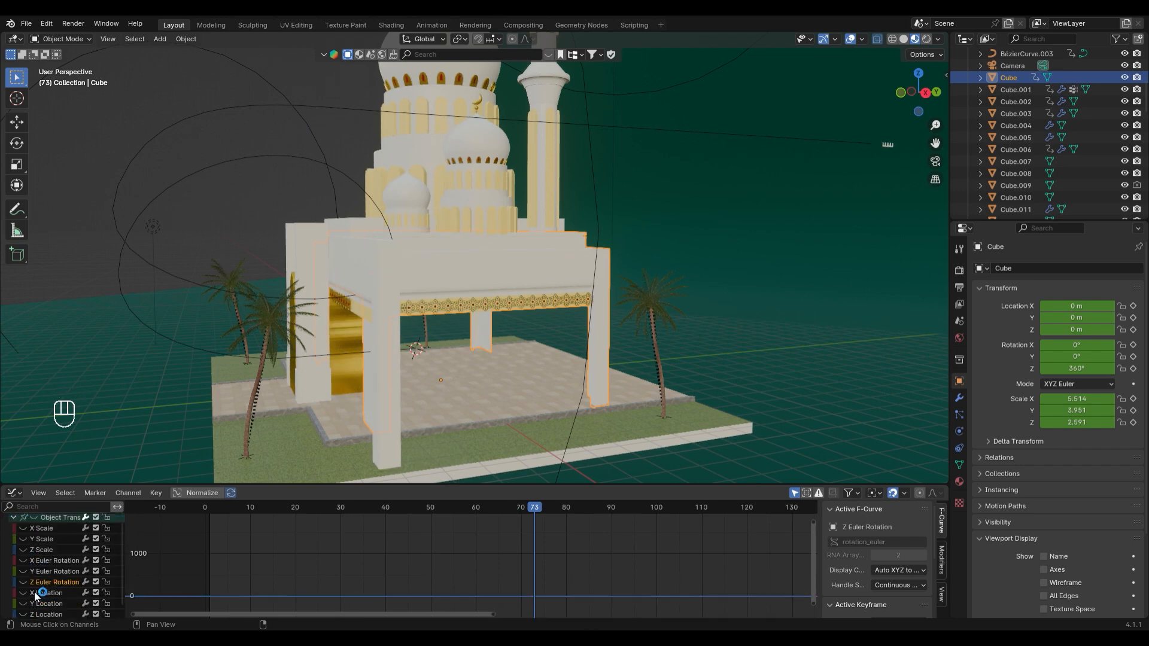
click(23, 582)
Lengthen the handles of the Z rotation keyframe at frame 60 by scaling them, and play back the smoother spin
ctrl+drag(482, 511, 476, 511)
key(space)
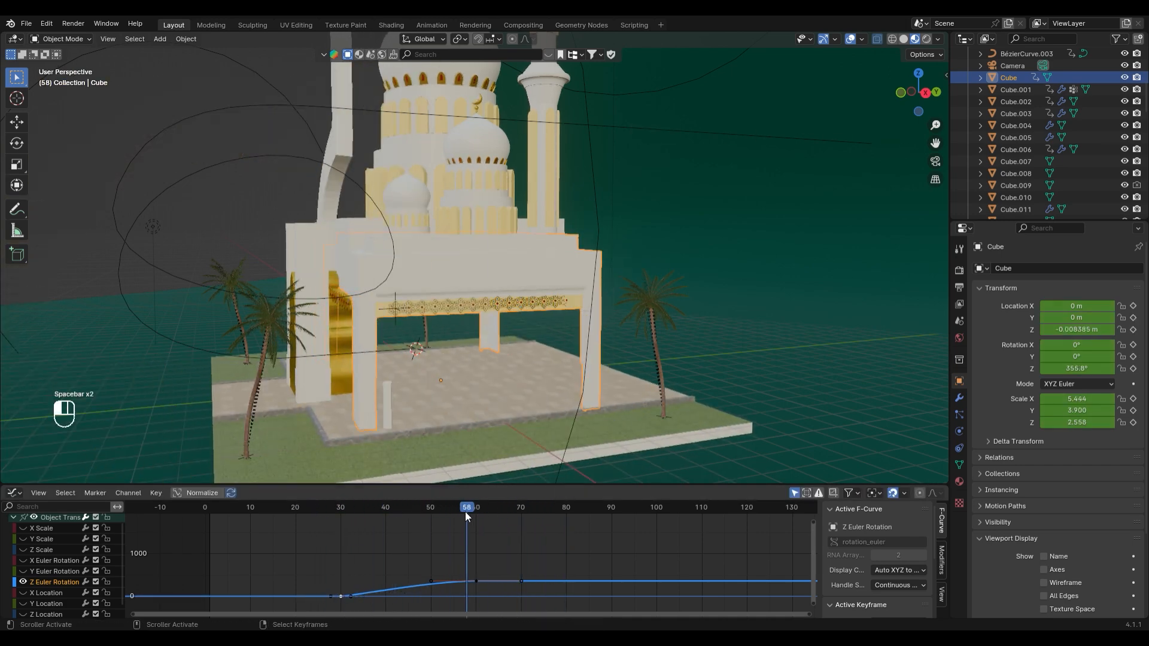
key(space)
key(s)
click(489, 541)
drag(399, 508, 331, 508)
key(space)
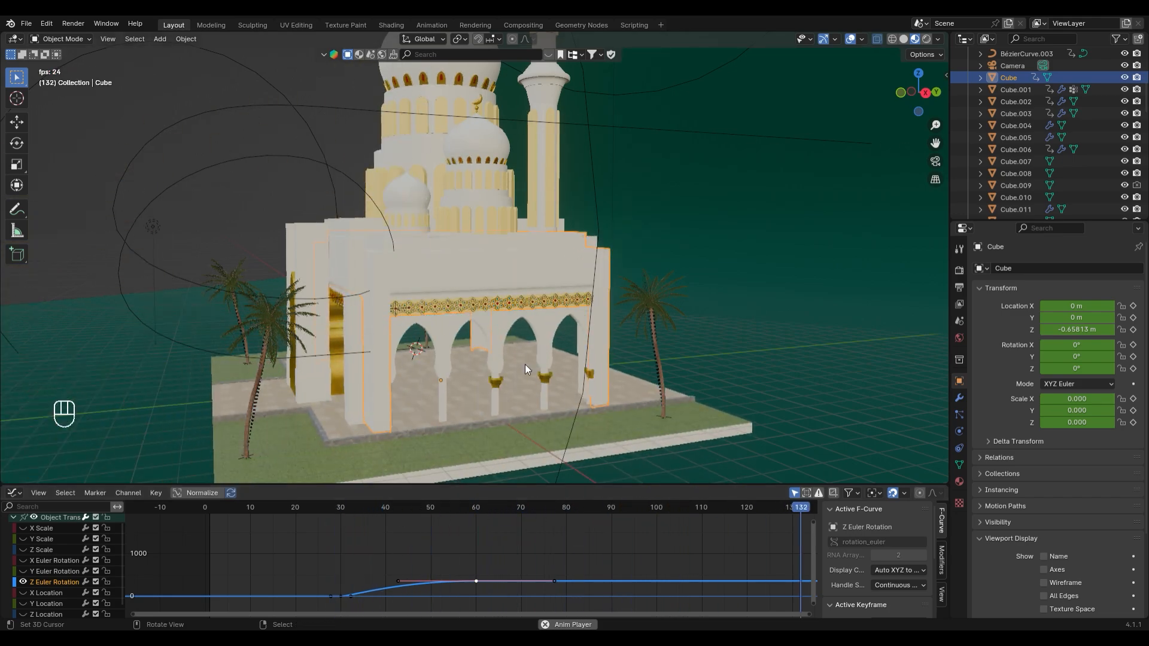
Select the block beneath the main dome, Cube.008, and key its location and scale at frame 80
middle_drag(525, 364, 415, 481)
right_click(393, 279)
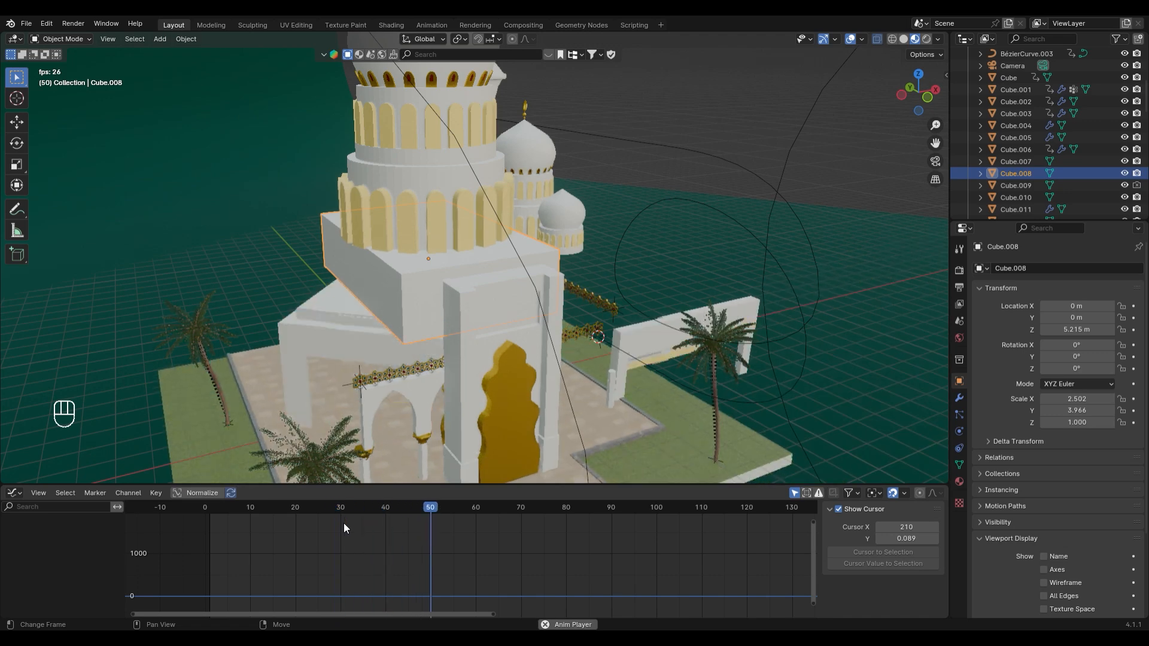
key(space)
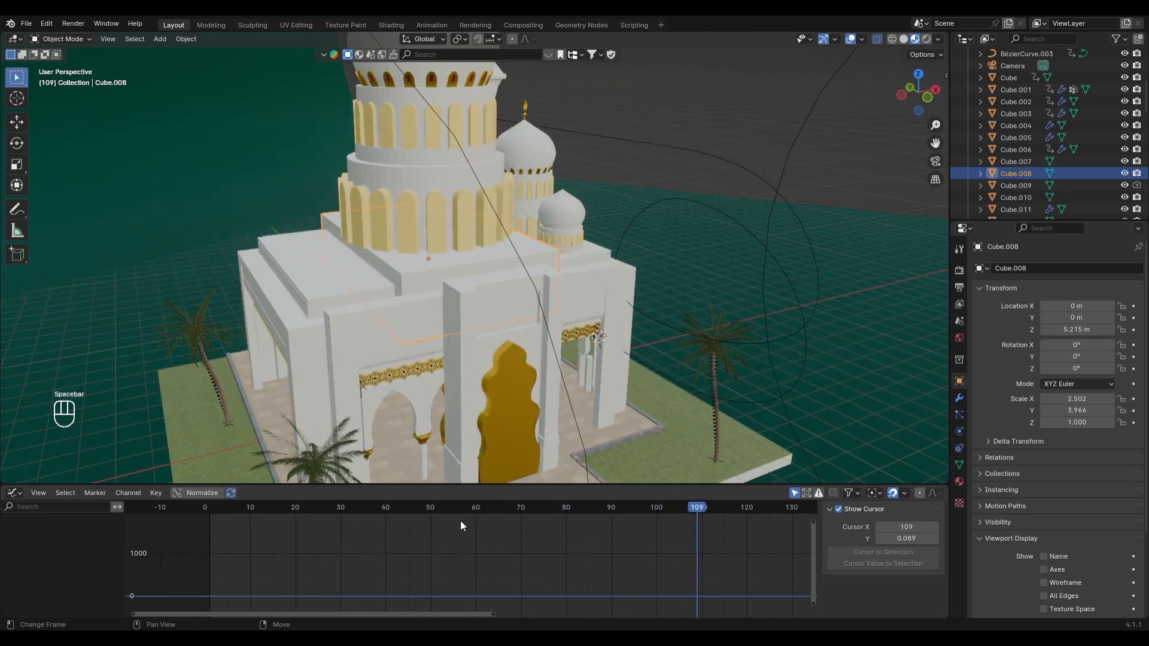
drag(461, 521, 566, 513)
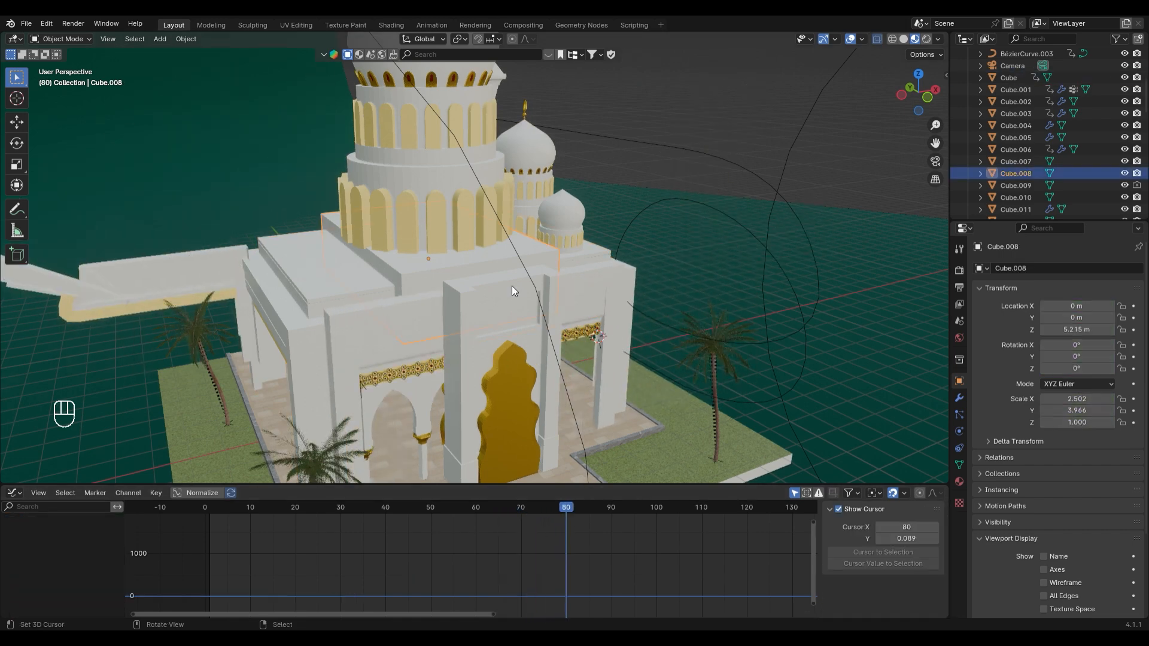
key(i)
key(i)
key(i)
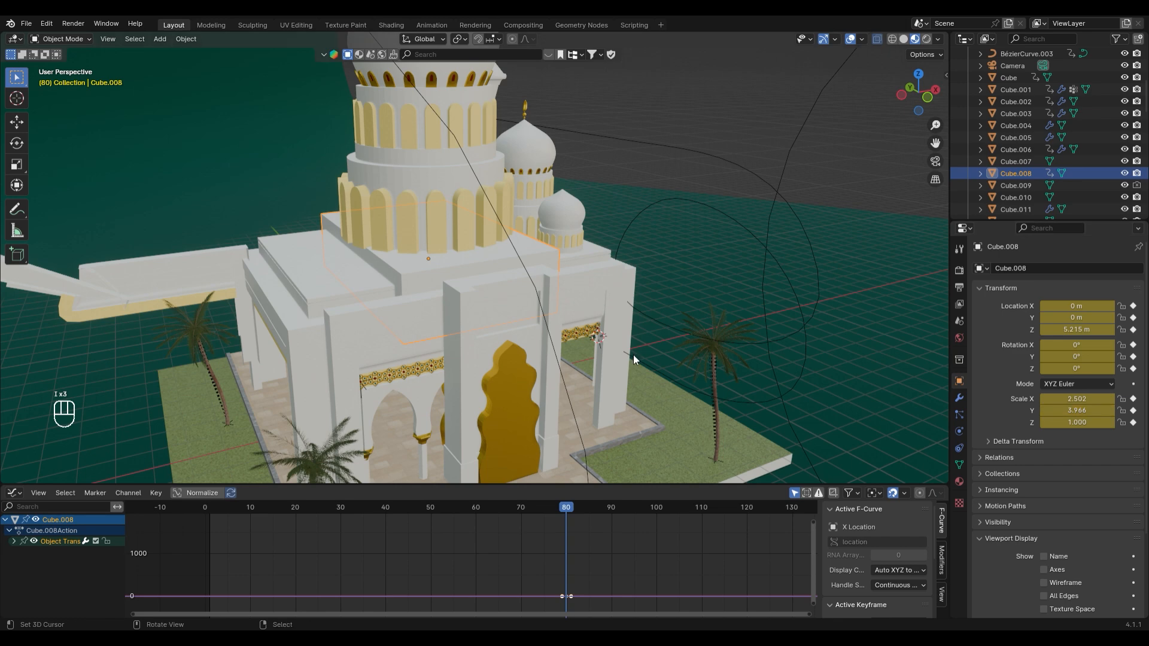
key(ctrl+z)
key(ctrl+z)
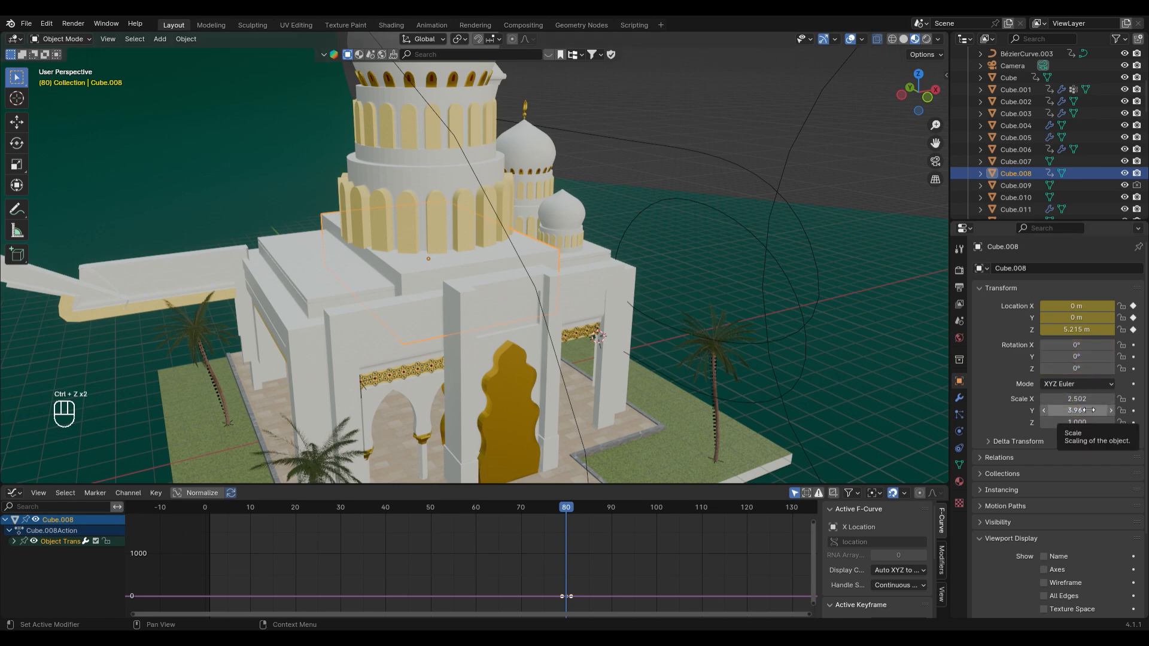
key(i)
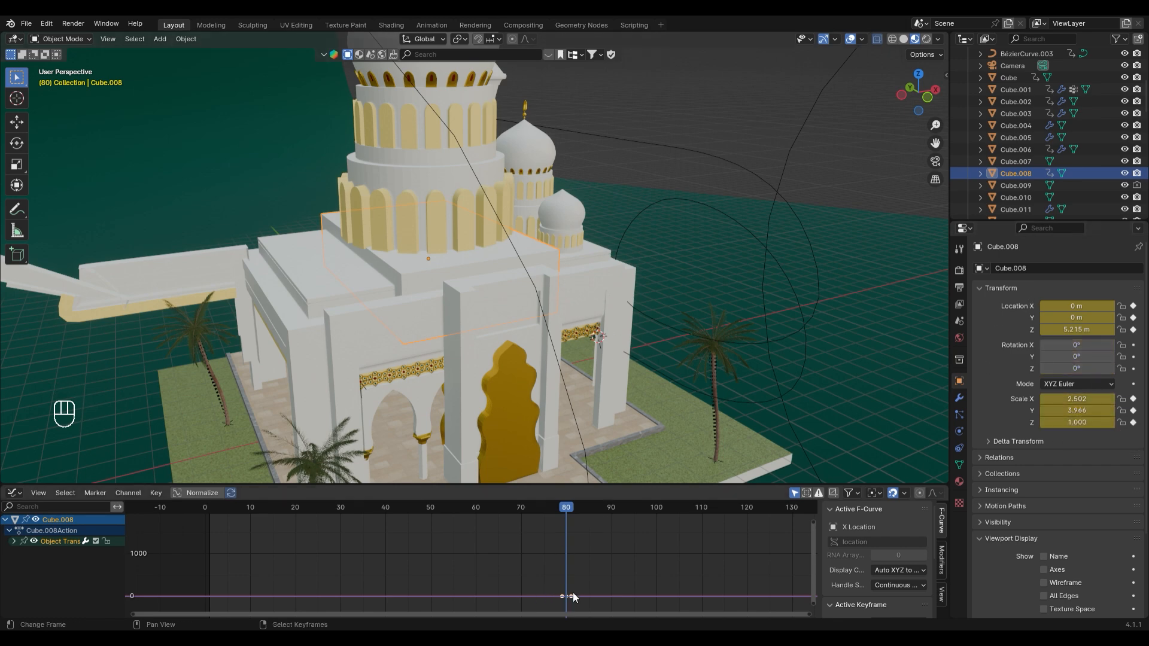
Shift Cube.008's keyframes 20 frames later to frame 100 and scale the block to zero along Z at frame 80
key(g)
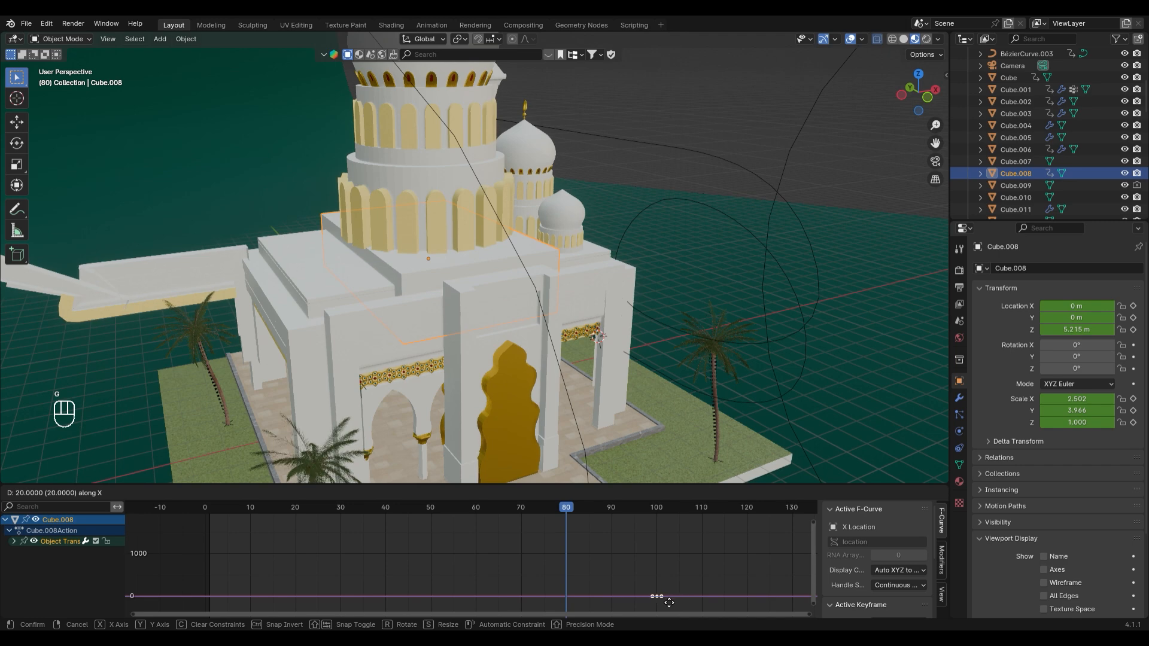
click(669, 603)
key(s)
key(z)
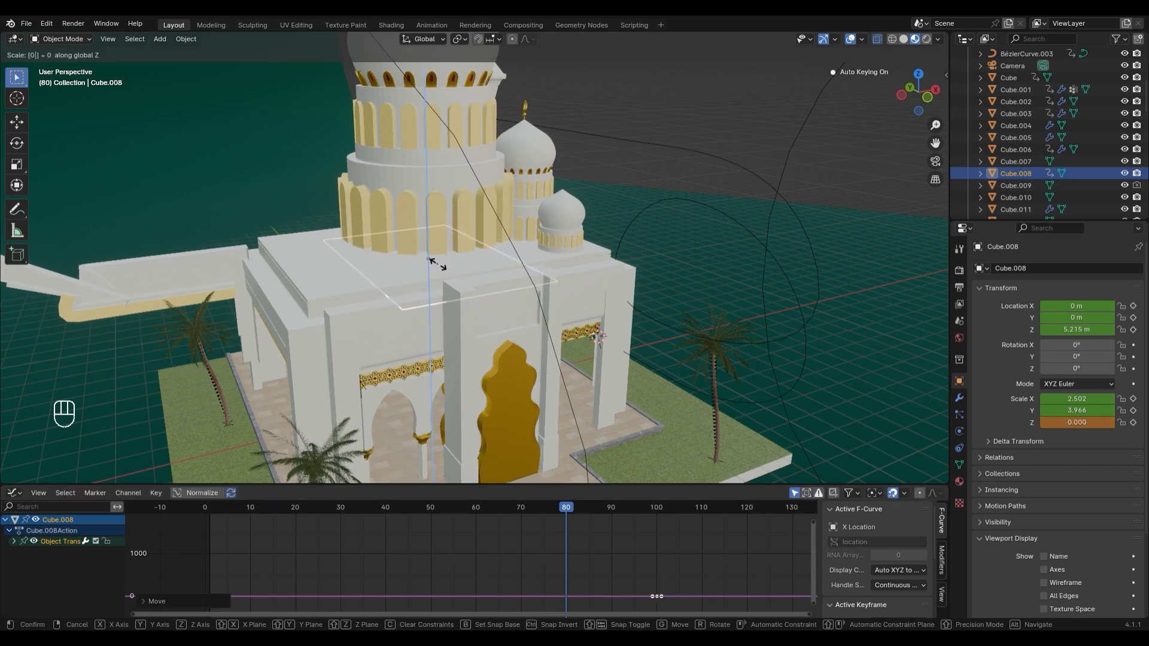
click(462, 278)
At frame 70, scale Cube.008 to zero along X with auto keying
click(530, 511)
drag(530, 510, 521, 511)
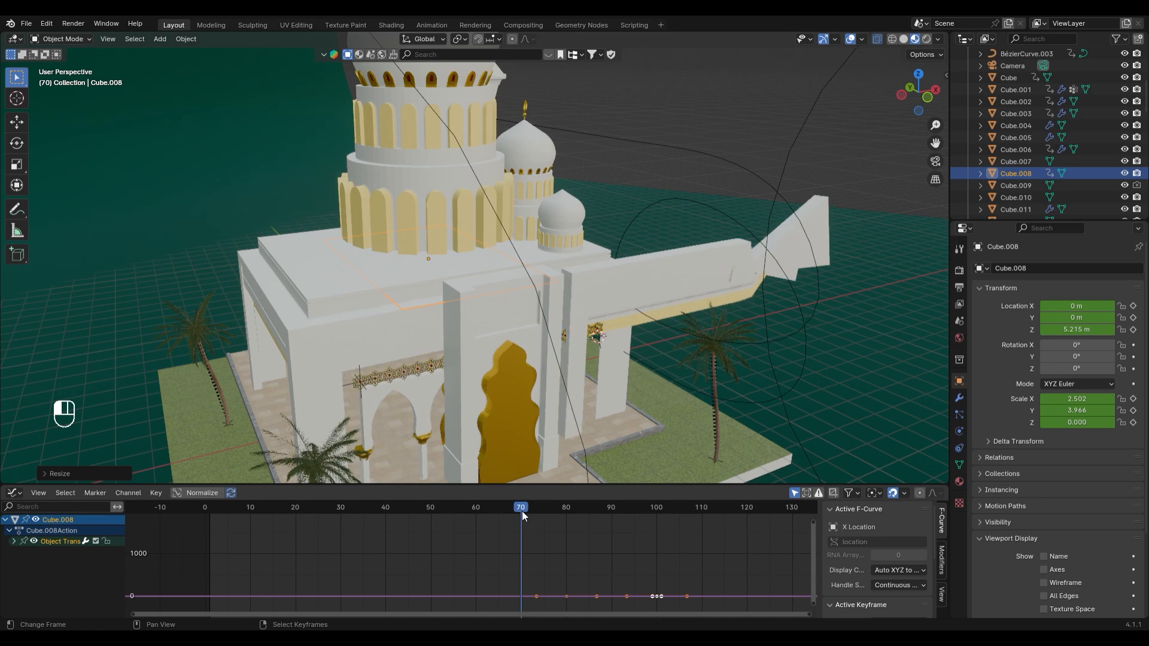
key(s)
key(x)
key(0)
key(Return)
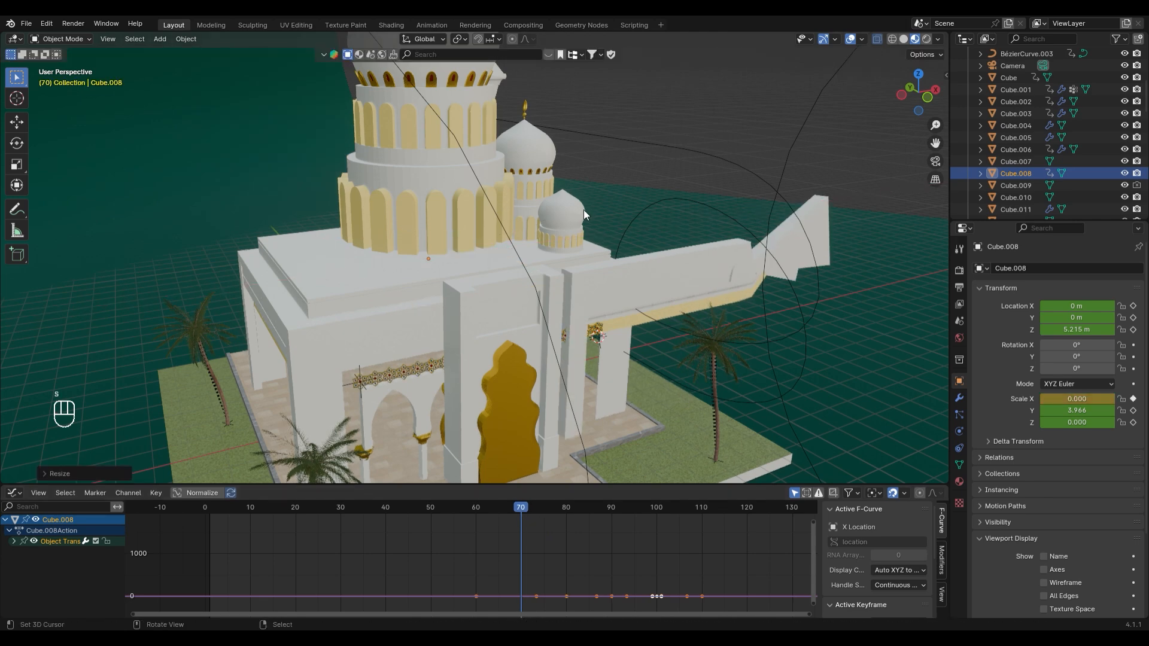
drag(516, 527, 520, 597)
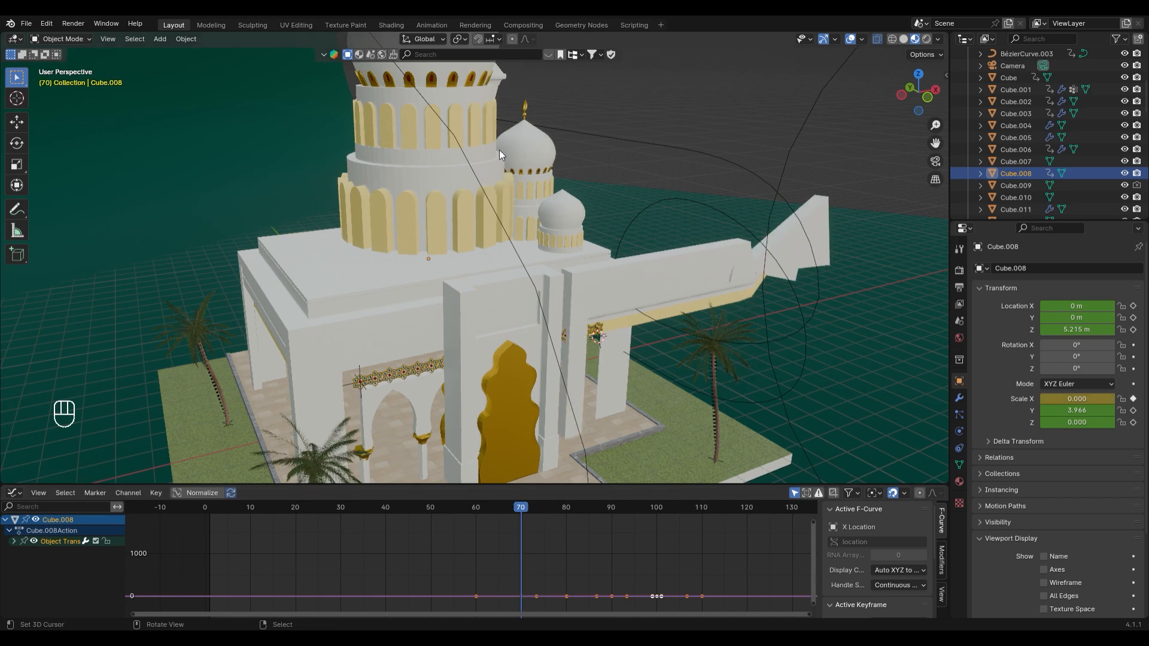
Raise Cube.008 along Z to about 7.8 m at frame 70 and play back the animation
key(g)
key(z)
click(447, 194)
shift+middle_drag(471, 182, 478, 199)
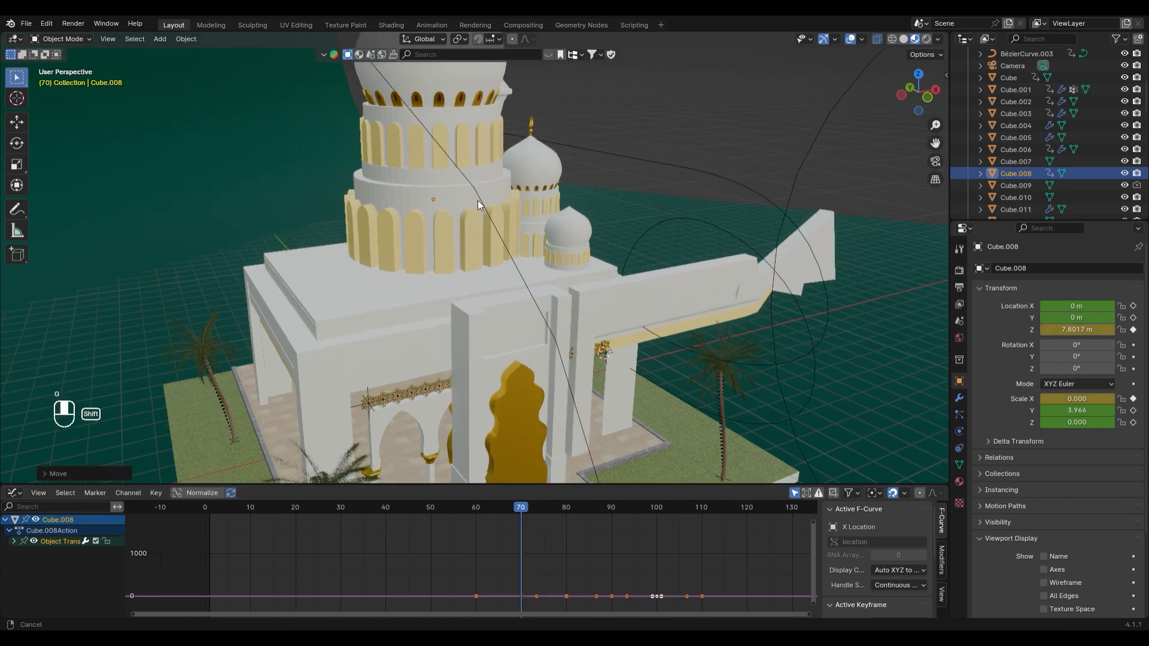
key(space)
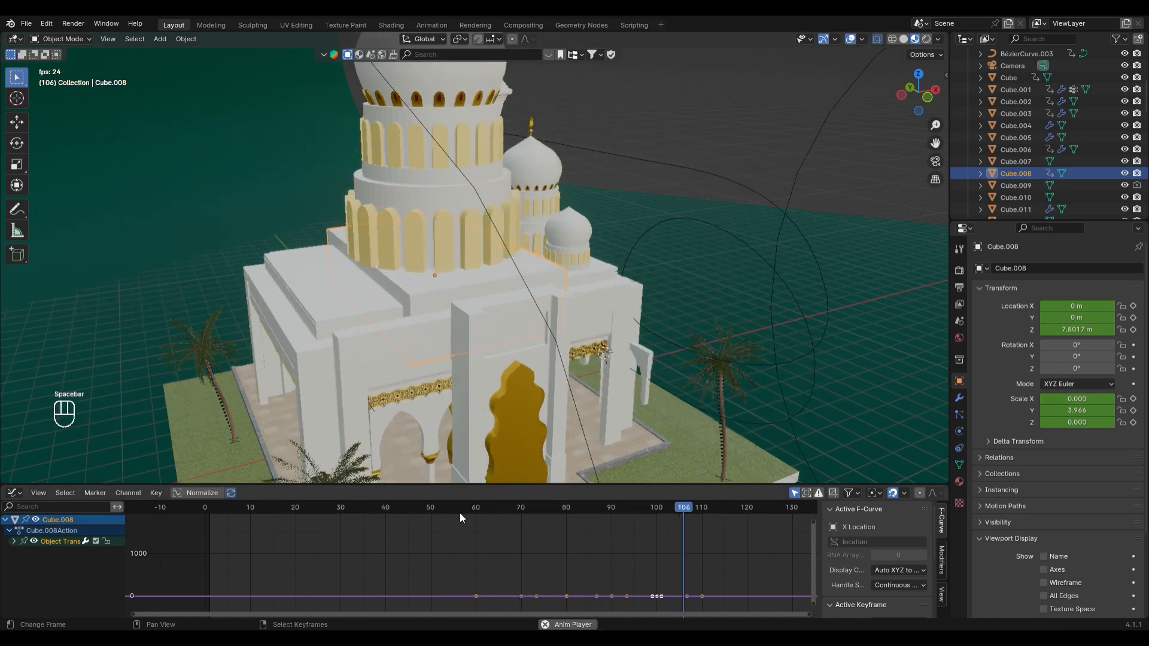
key(space)
Set Cube.008's Z location to 7.8017 m at frame 90 and play the animation
drag(522, 508, 613, 515)
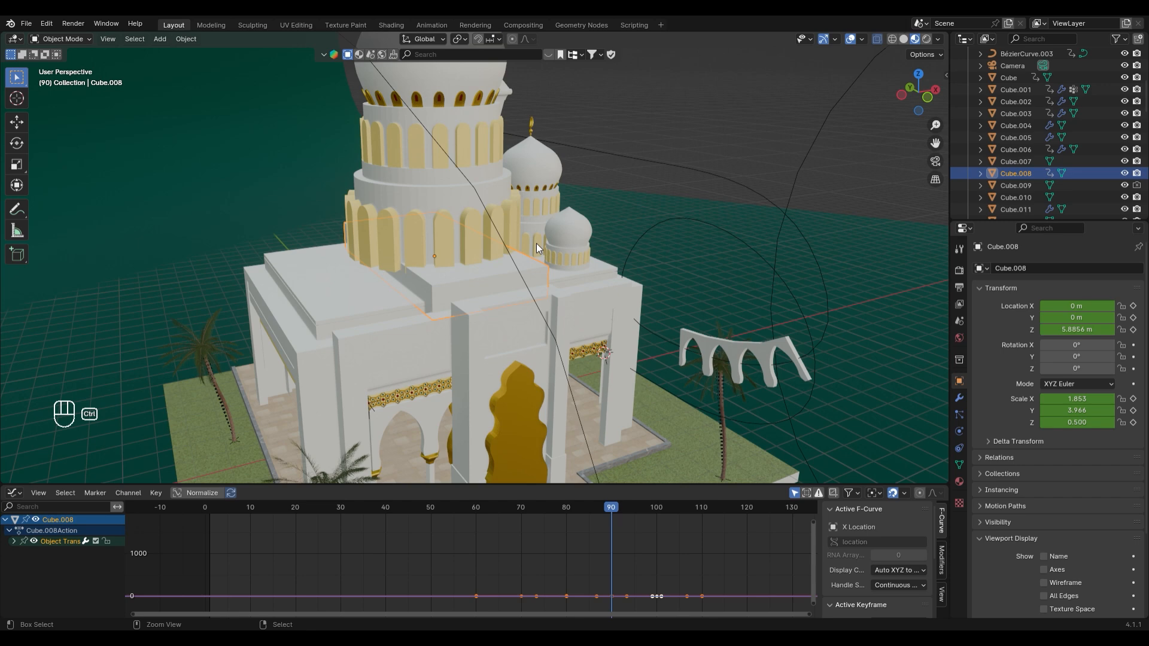
key(ctrl+v)
key(ctrl+z)
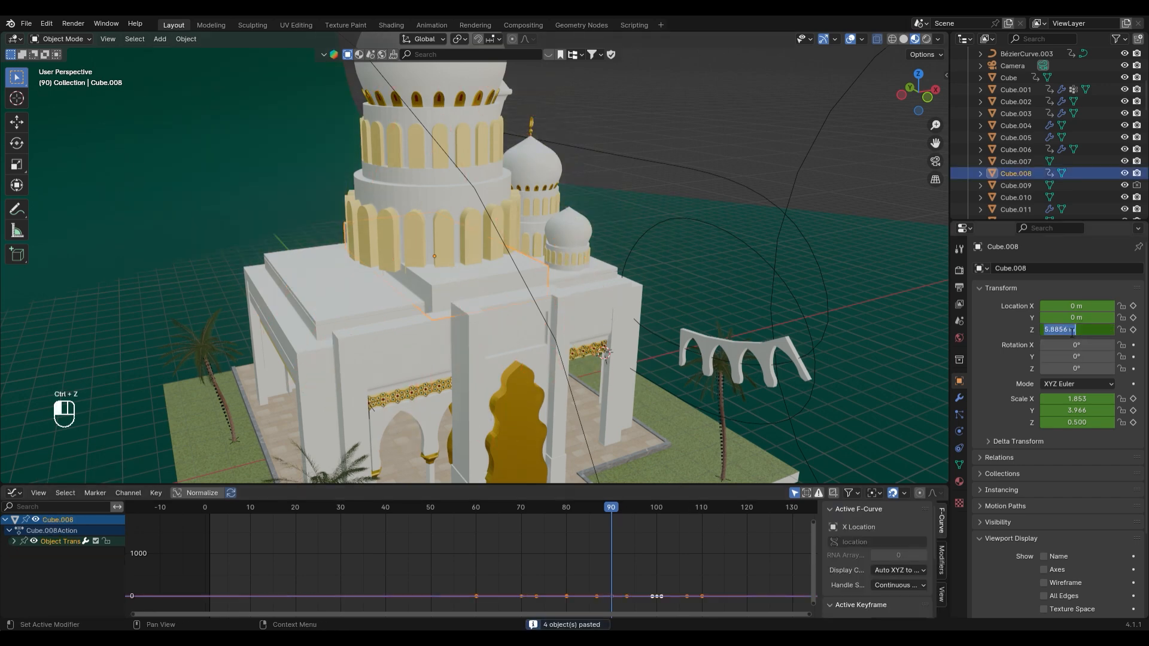
double_click(1079, 330)
key(Return)
click(462, 515)
key(space)
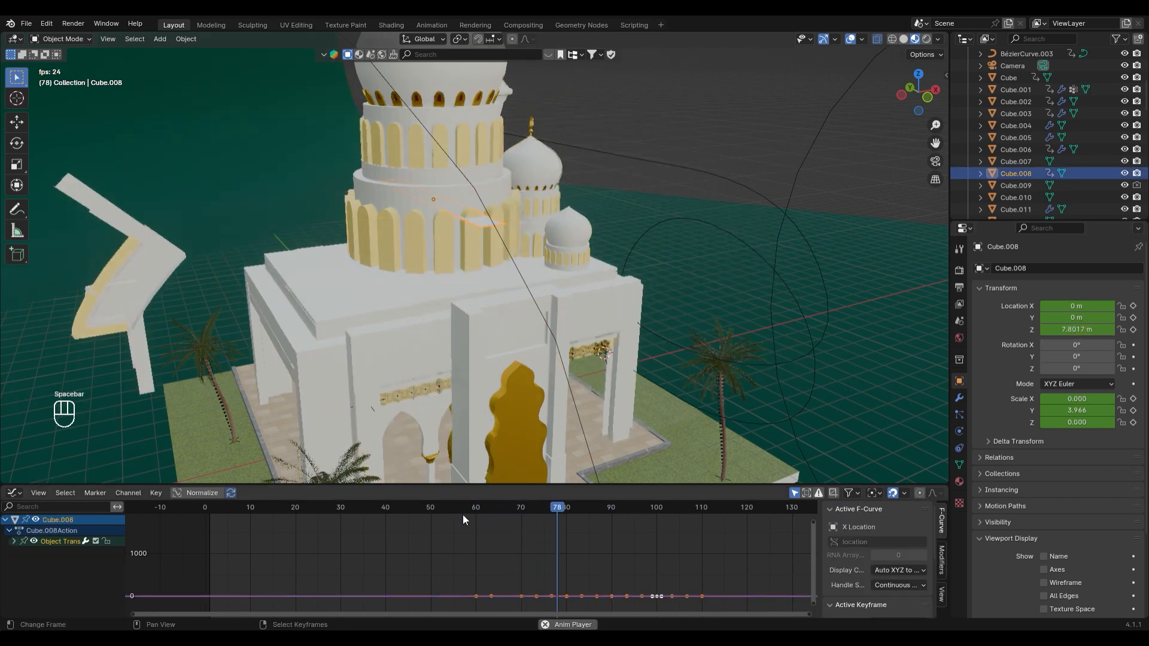
key(space)
Set Cube.008's Z location to 7.8017 m at frame 95 and play back its drop
mouse_move(611, 505)
mouse_down()
mouse_move(559, 522)
mouse_move(611, 523)
mouse_up()
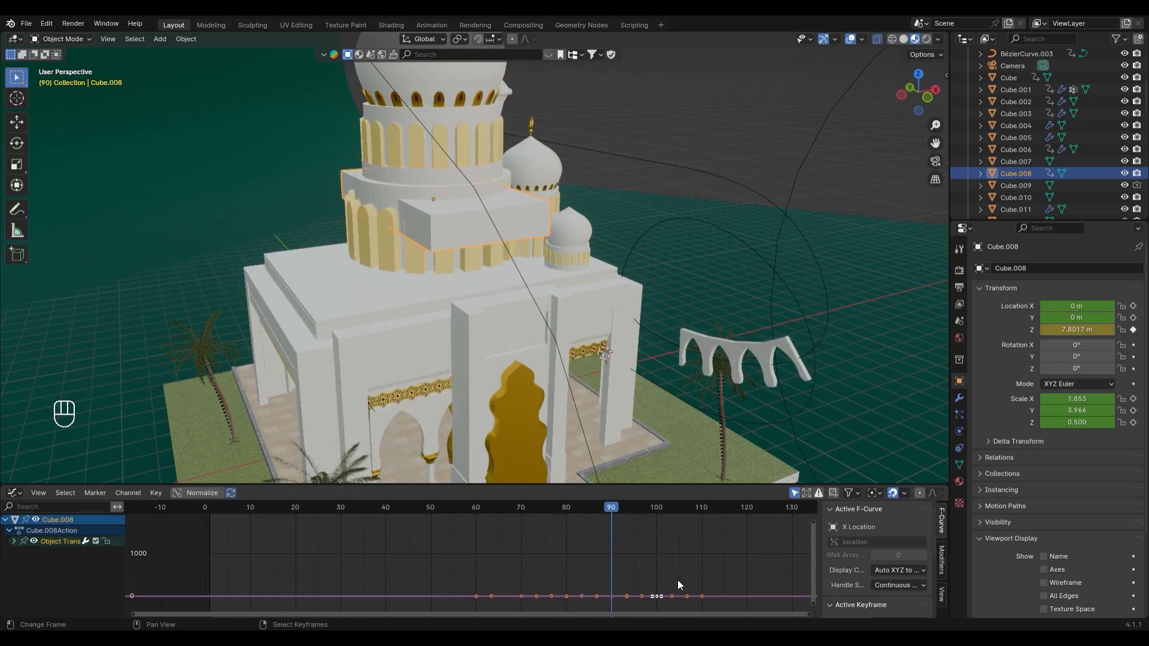
click(635, 510)
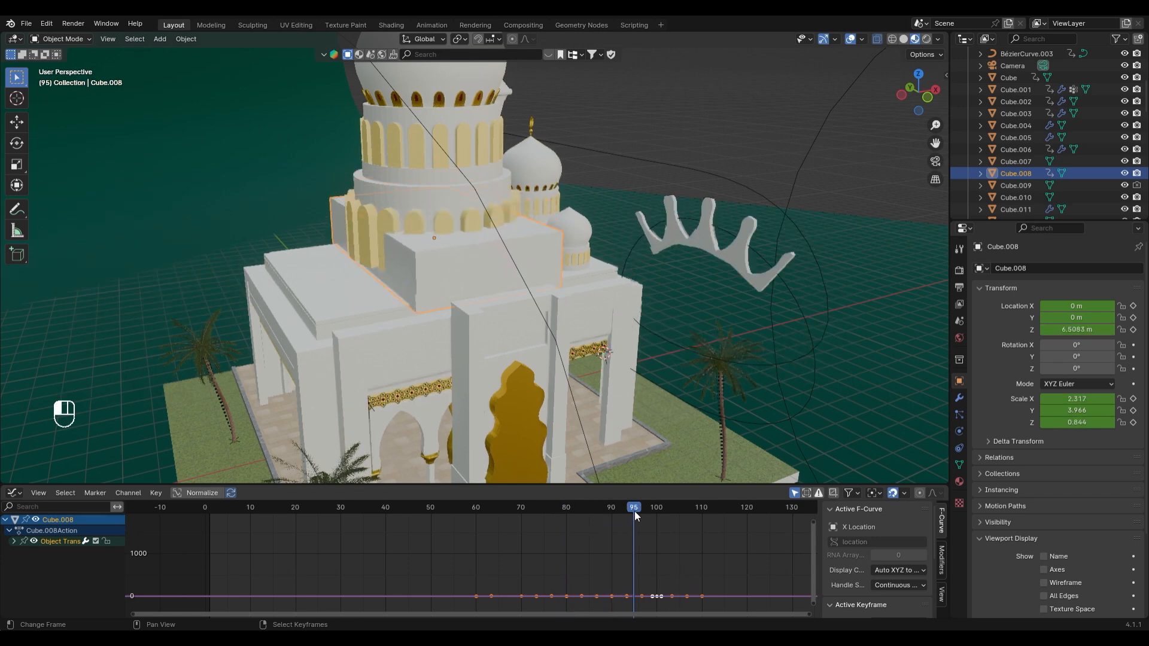
double_click(1077, 329)
text(6)
key(Return)
click(555, 510)
key(space)
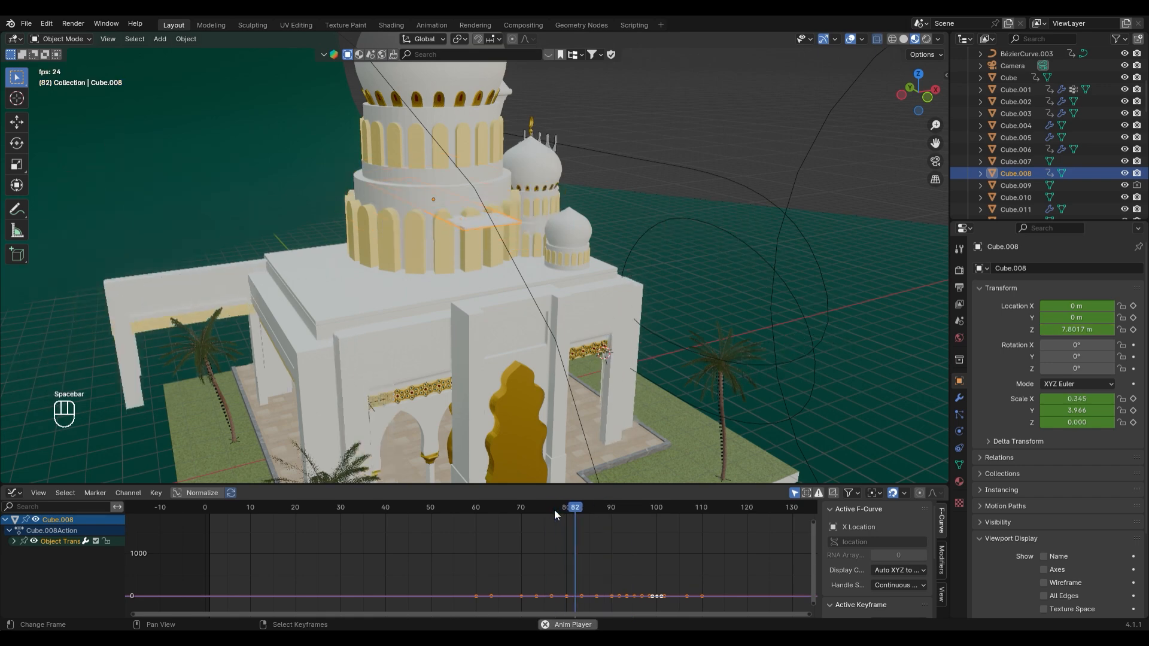
key(space)
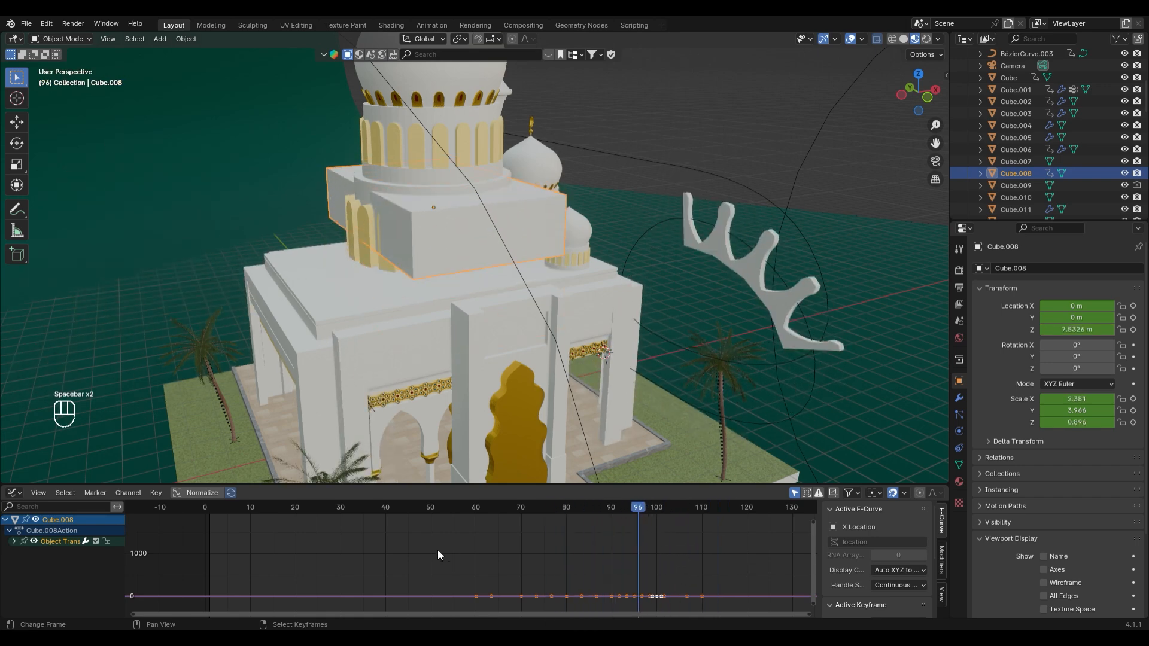
Isolate Cube.008's X Scale curve, frame its keyframes and move the timeline to frame 100
click(13, 541)
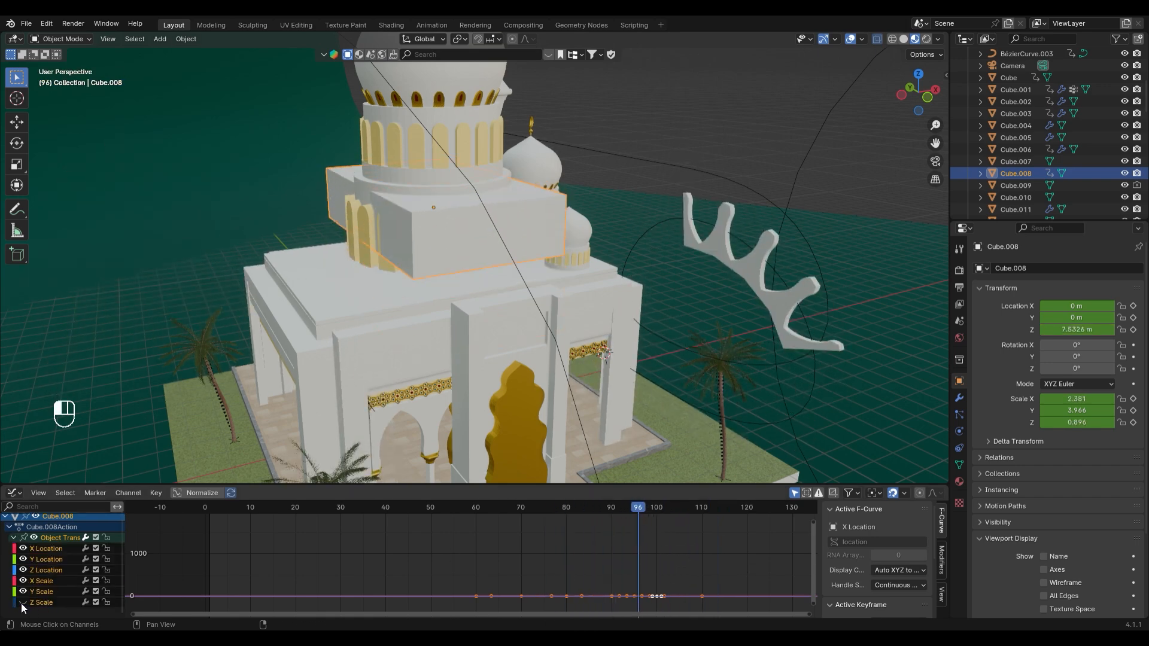
click(34, 538)
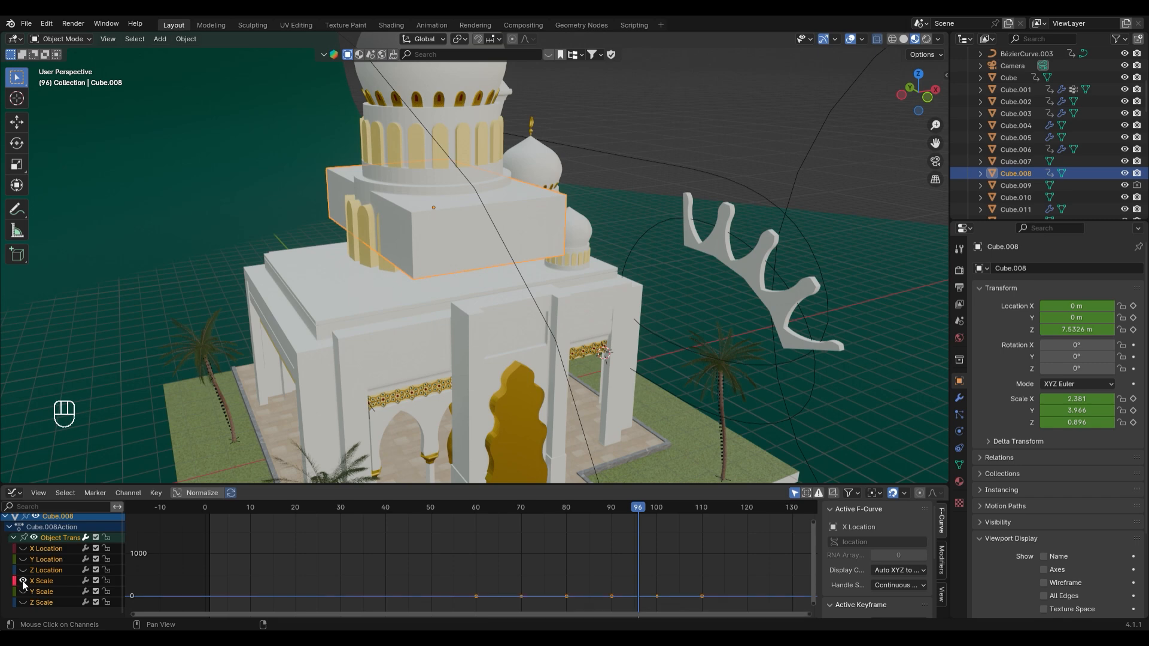
click(22, 591)
shift+middle_drag(677, 587, 573, 555)
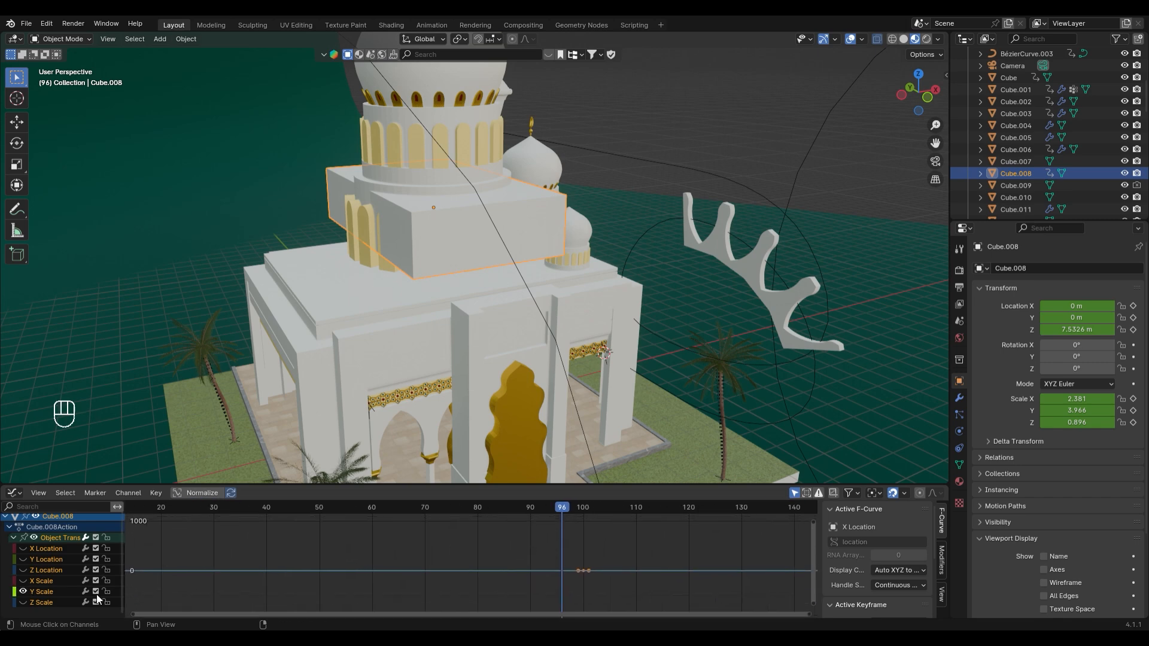
click(23, 591)
drag(610, 505, 583, 545)
click(23, 581)
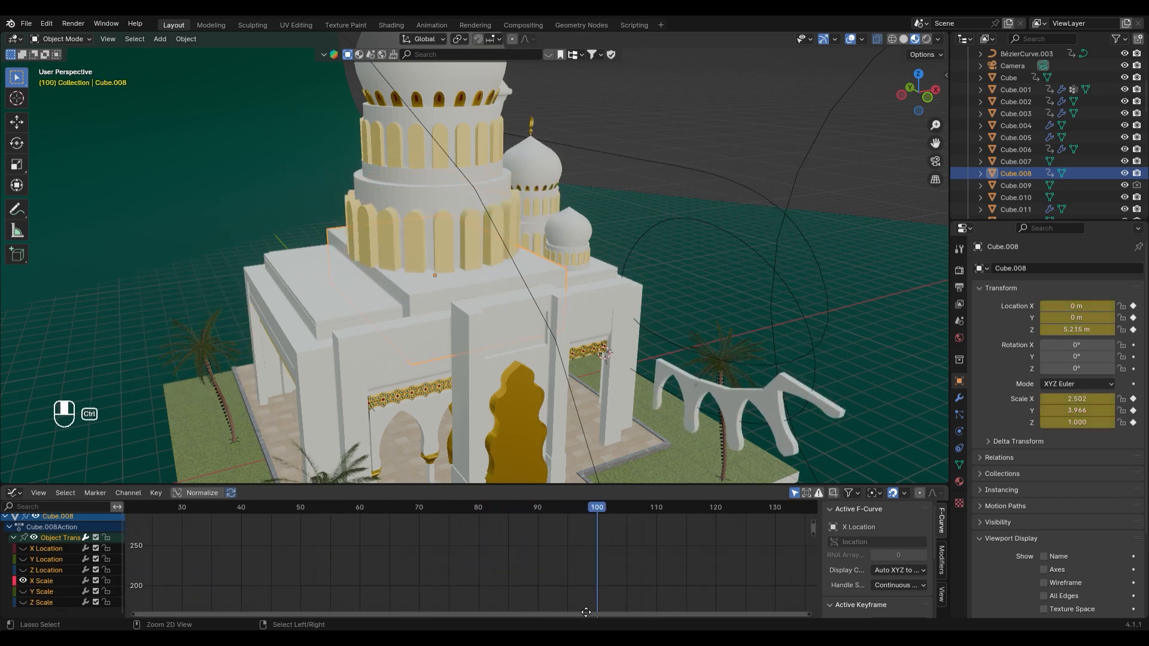
key(KP_Decimal)
scroll(566, 565, down, 3)
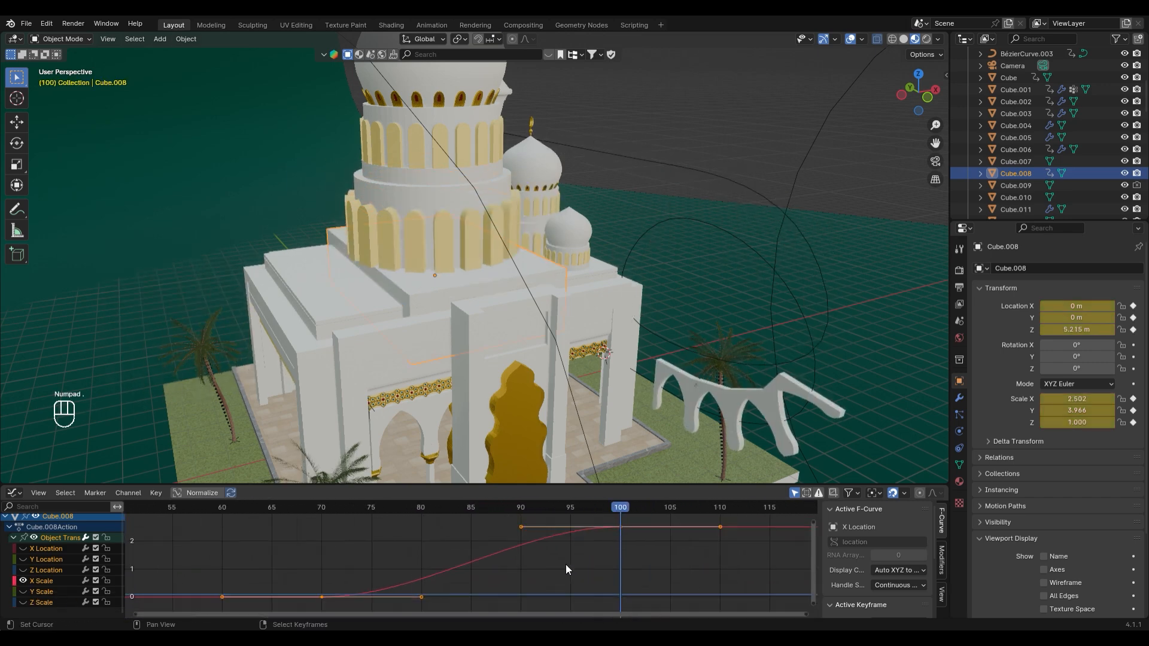
click(405, 516)
drag(405, 516, 572, 519)
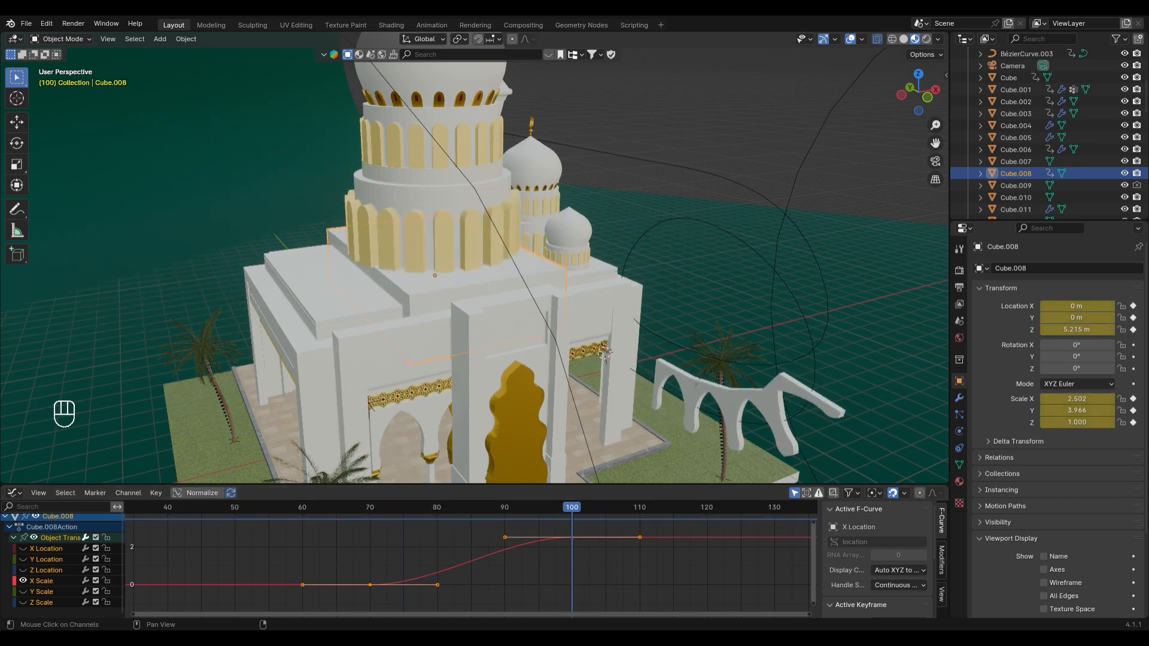
Show Cube.008's Z Scale curve alongside X Scale and move both curves' final keyframes to frame 120
click(22, 592)
click(23, 593)
click(23, 603)
drag(563, 525, 591, 576)
key(g)
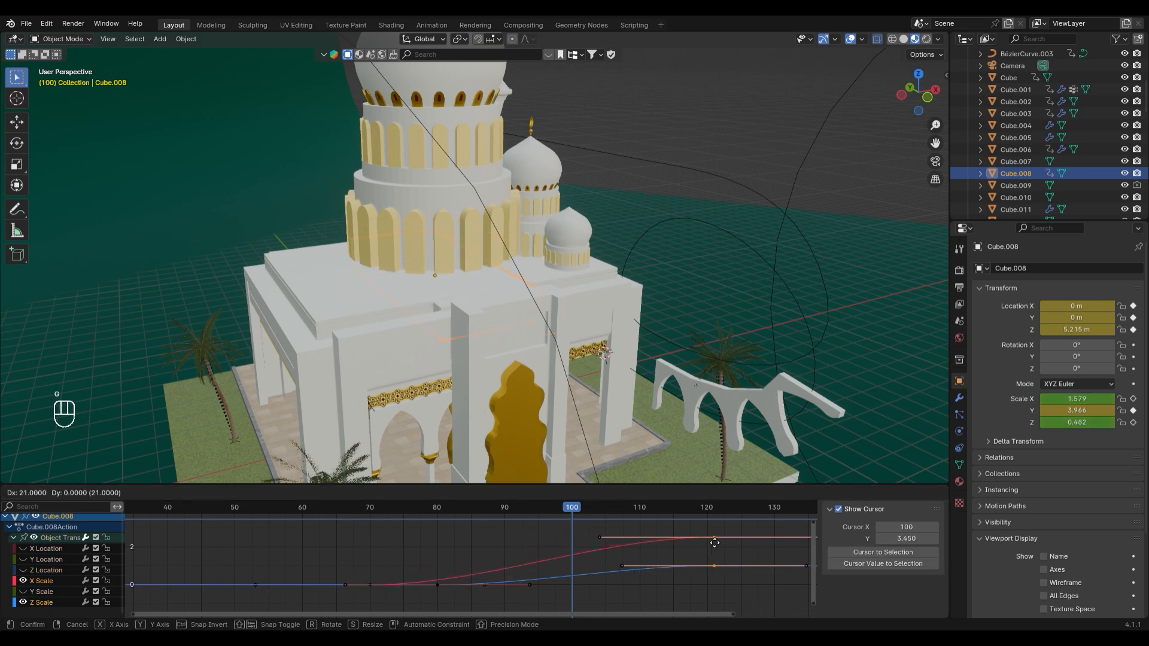
click(706, 538)
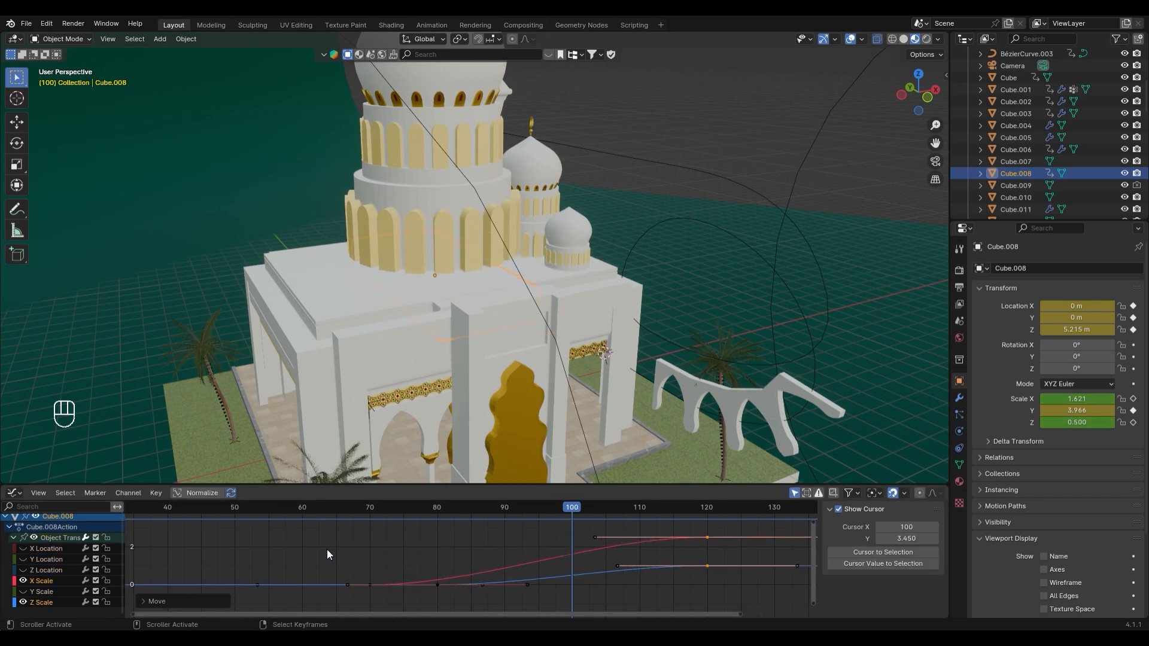
Try Bounce interpolation on Cube.008's X and Z Scale keyframes, play it back and undo the interpolation change
drag(326, 532, 780, 593)
right_click(703, 574)
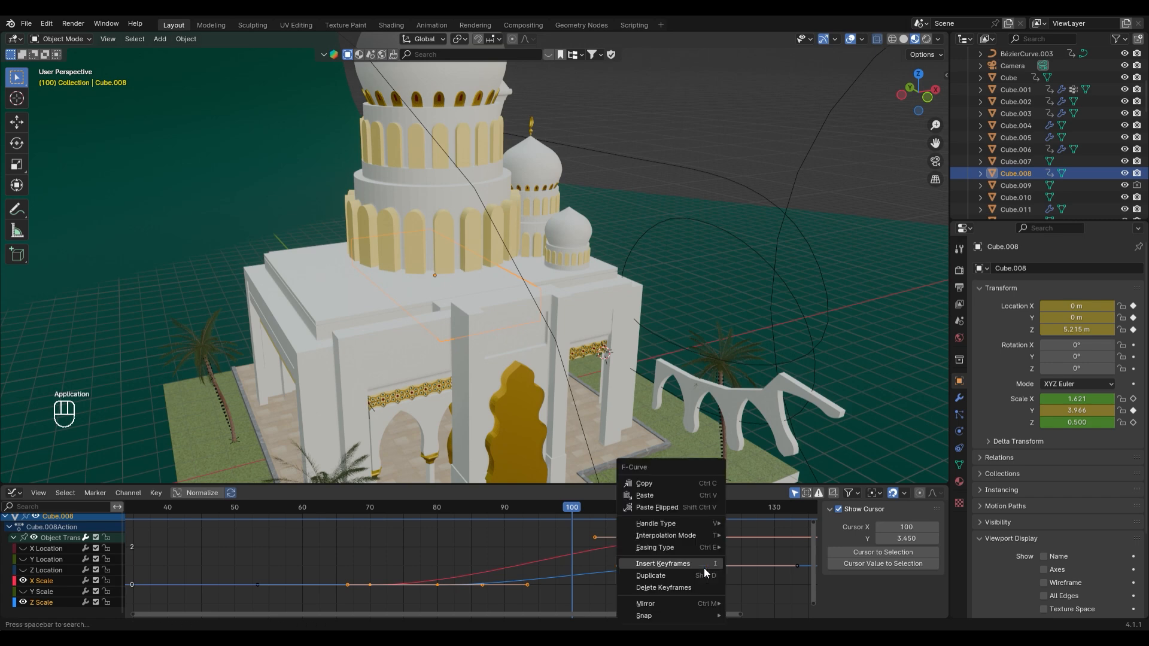
mouse_move(709, 537)
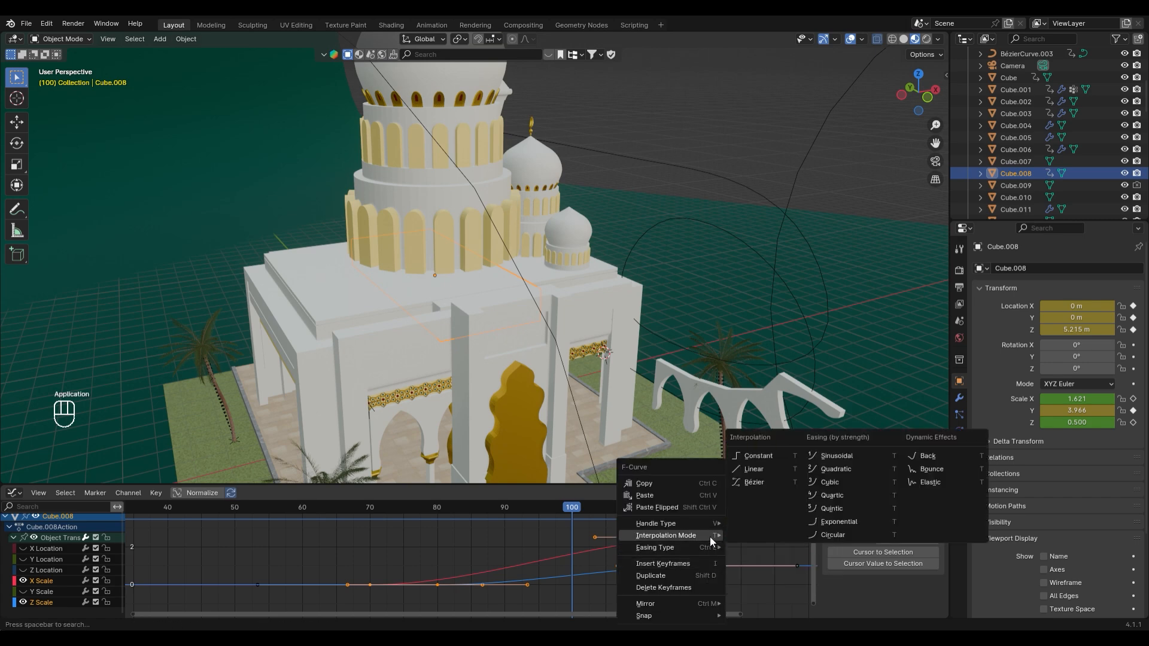
click(930, 482)
key(space)
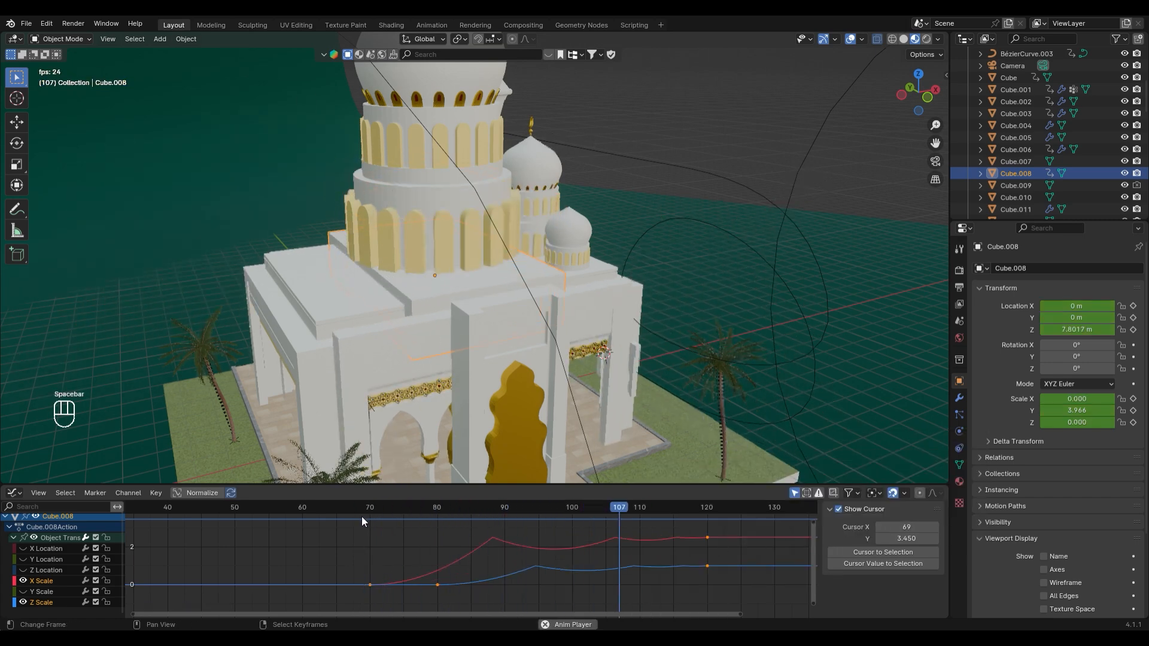
key(space)
key(ctrl+z)
key(ctrl+z)
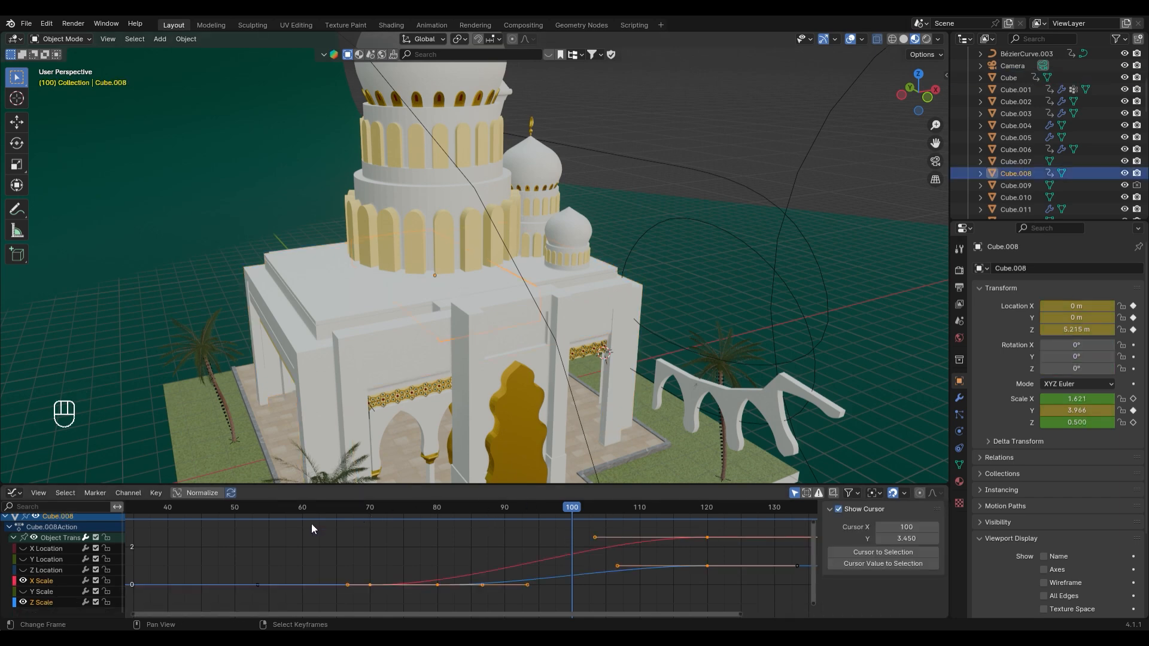
Return the final X and Z Scale keyframes of Cube.008 to frame 100 and play back the unfolding
key(g)
right_click(638, 533)
drag(661, 532, 728, 580)
key(g)
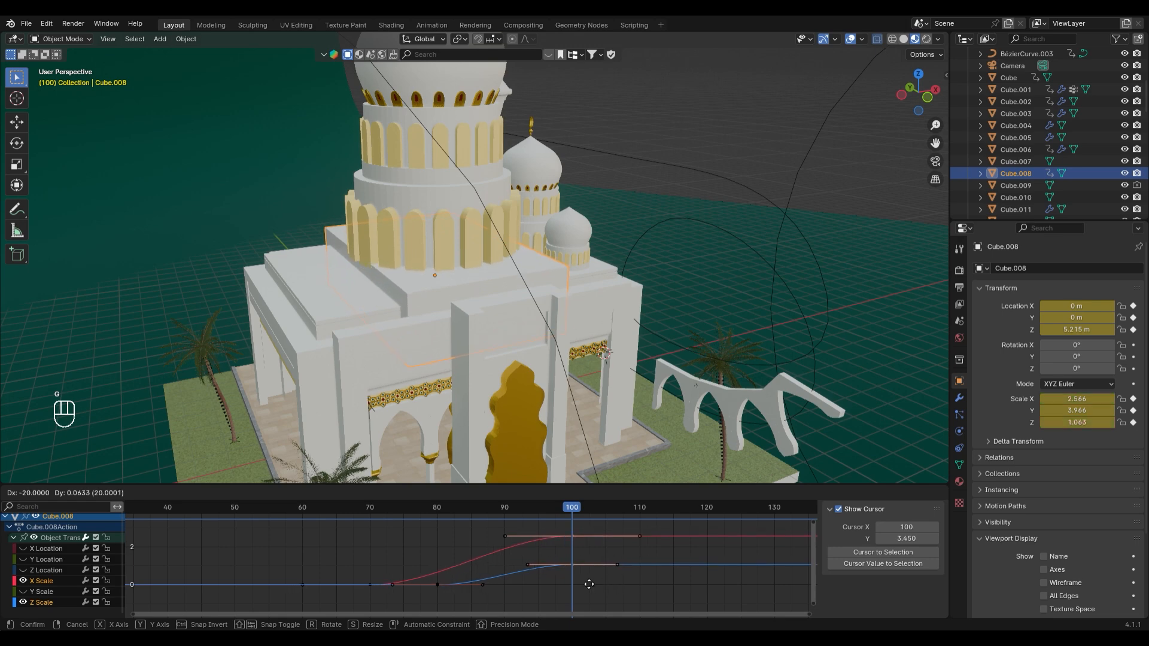
click(587, 585)
key(space)
key(space)
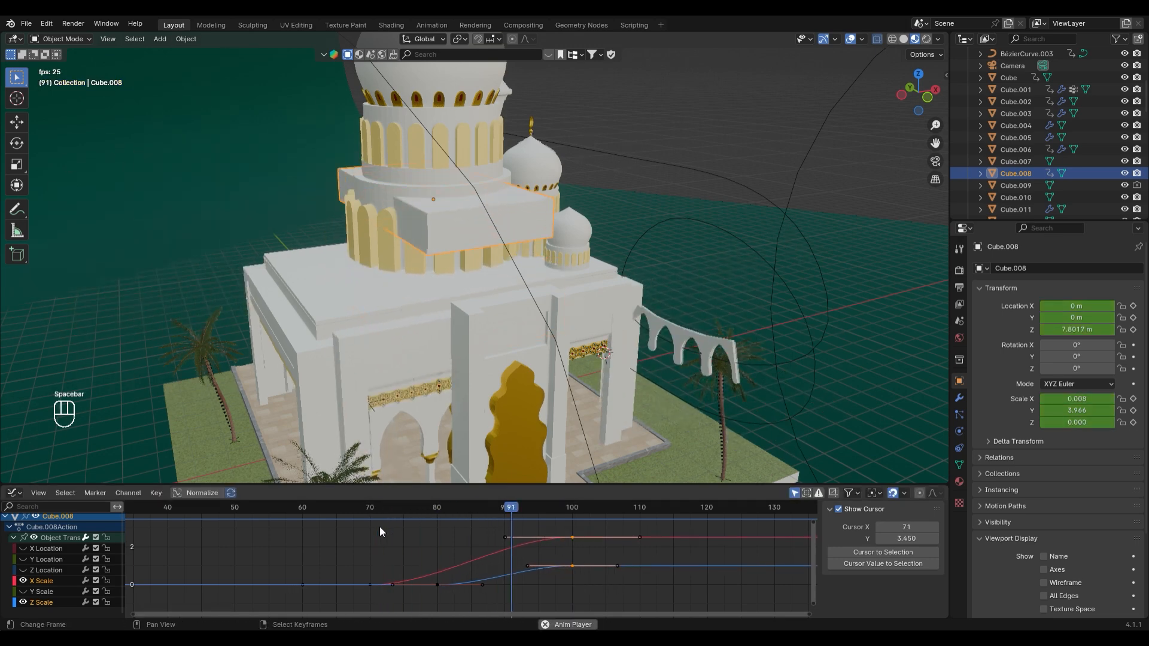
Isolate Cube.008's Z Location curve and move its final keyframe along the time axis to frame 110
click(34, 537)
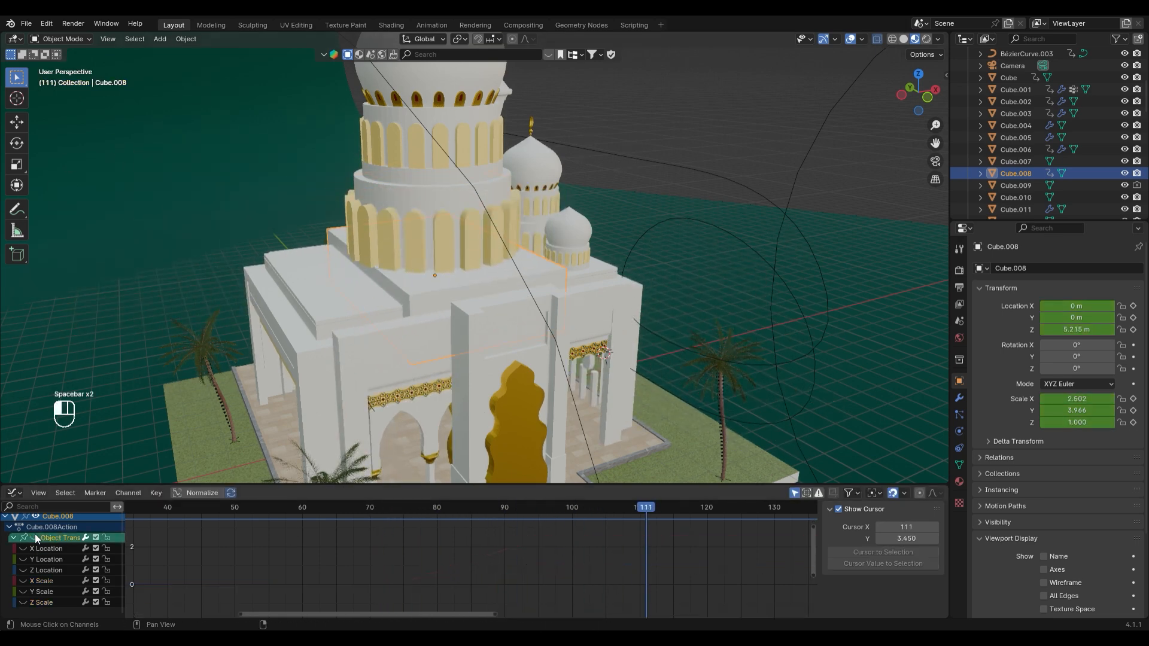
click(19, 568)
click(23, 569)
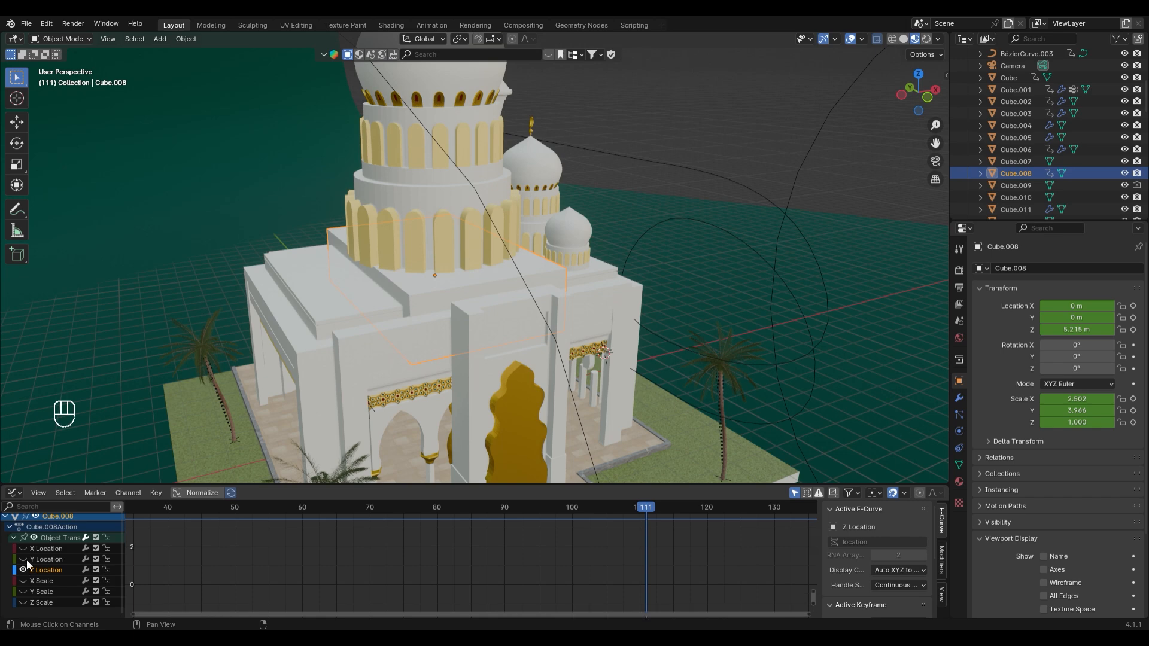
key(KP_Decimal)
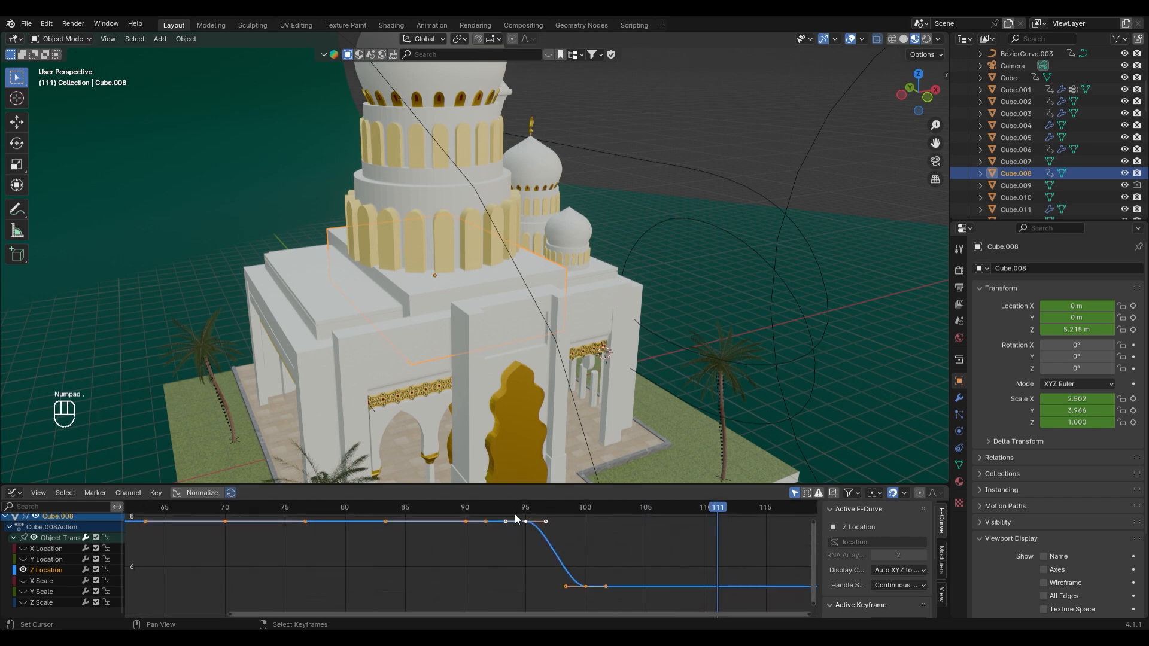
drag(572, 561, 630, 596)
key(g)
key(x)
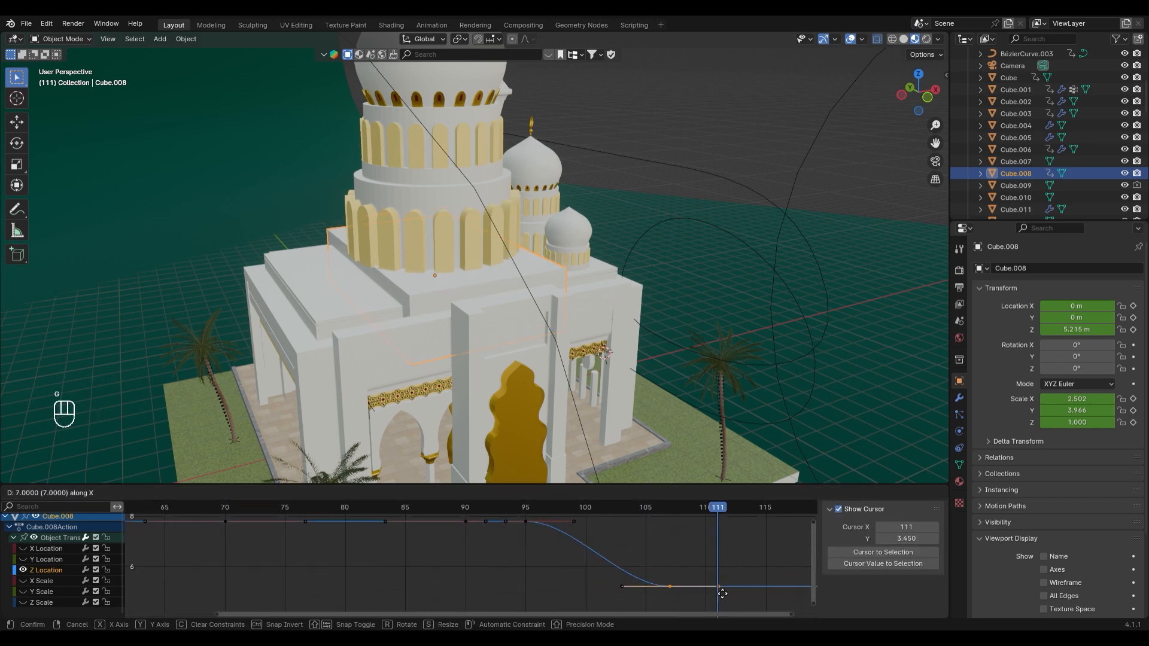
click(755, 594)
Set the Z Location keyframes from frame 95 to 110 to Bounce interpolation and play back the block's drop
drag(529, 519, 738, 597)
right_click(698, 582)
click(922, 473)
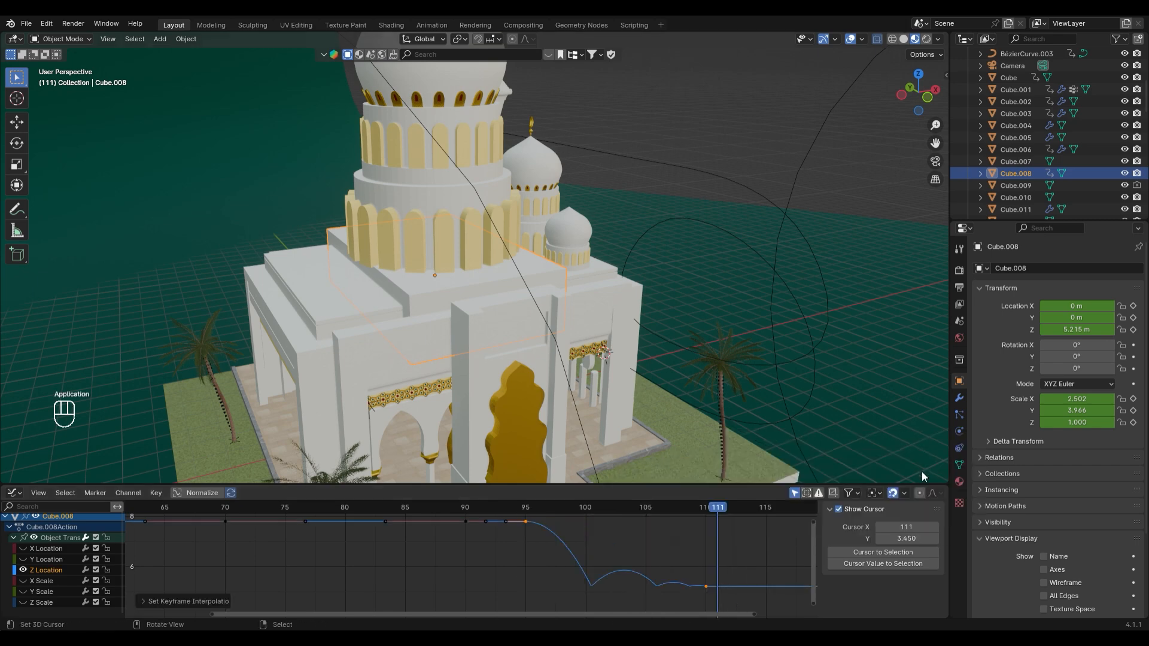
click(469, 508)
key(space)
key(space)
Play back the whole mosque assembly from frame 0 to check the upper block's bouncing landing
scroll(483, 325, down, 5)
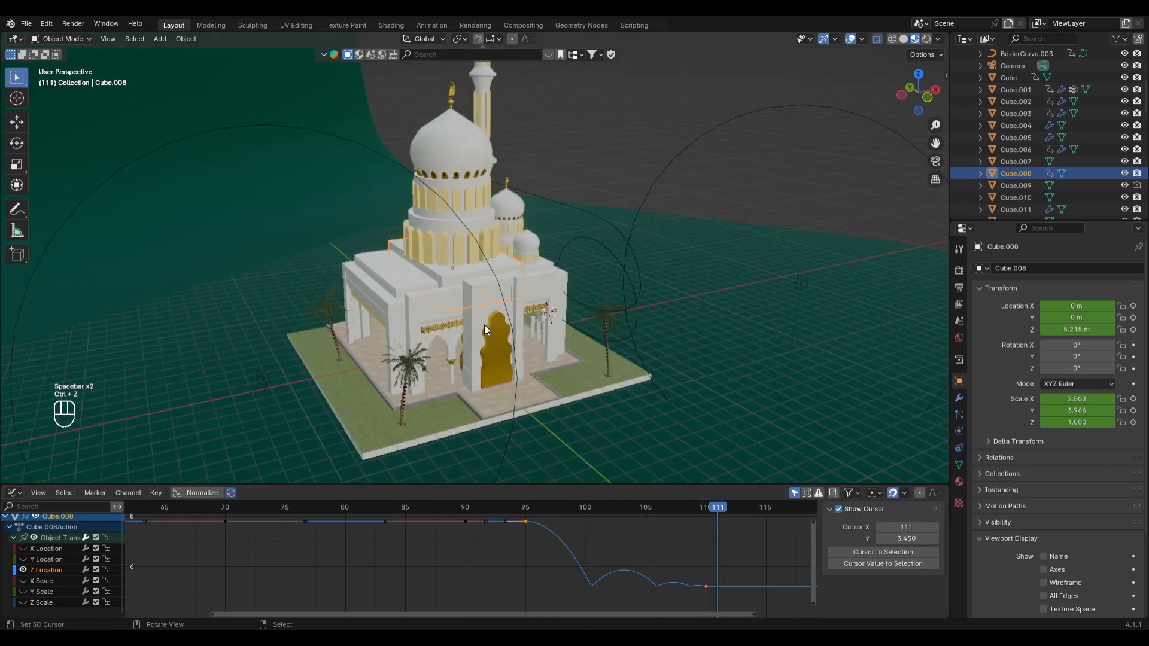
key(ctrl+z)
scroll(649, 511, down, 4)
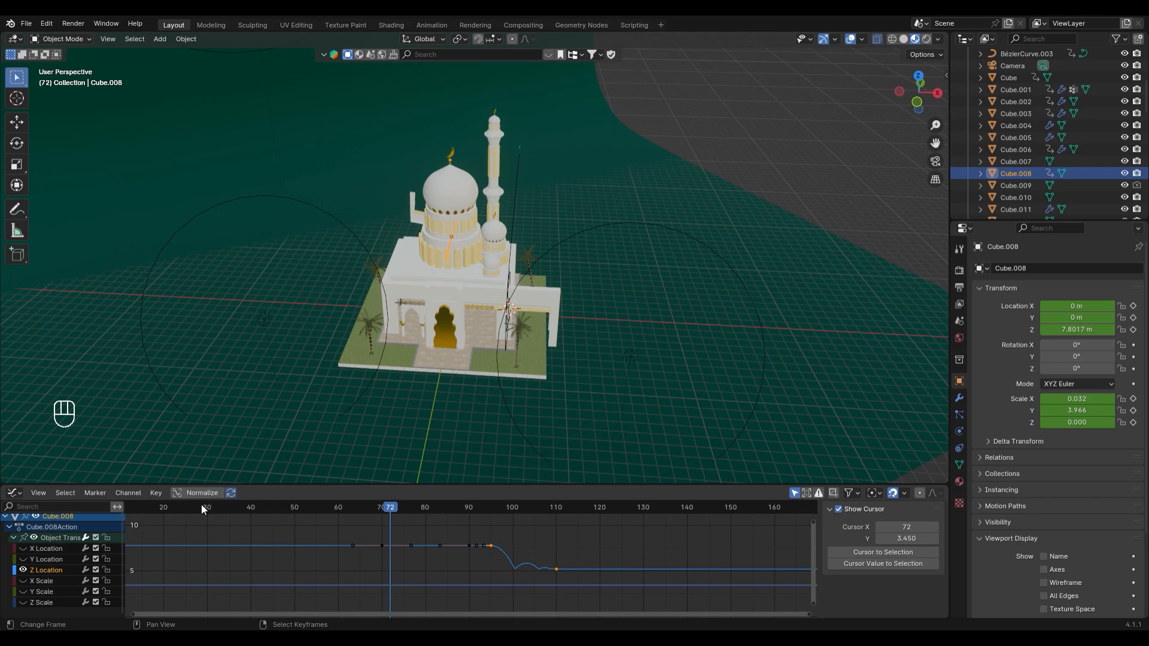
key(space)
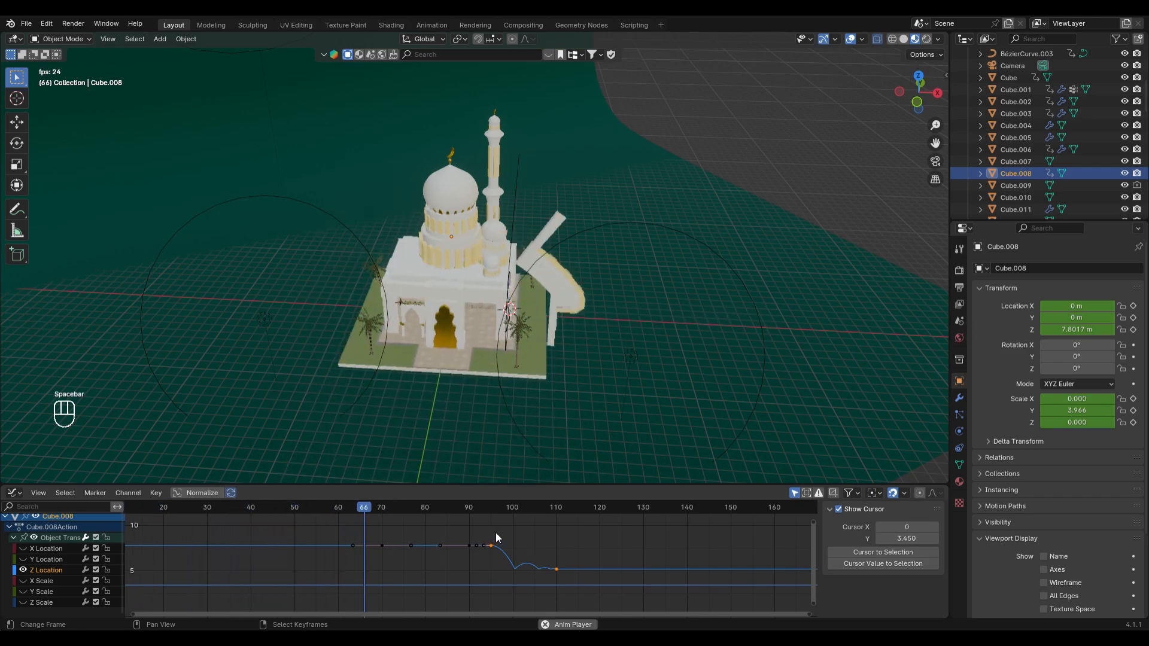
key(space)
scroll(491, 313, up, 8)
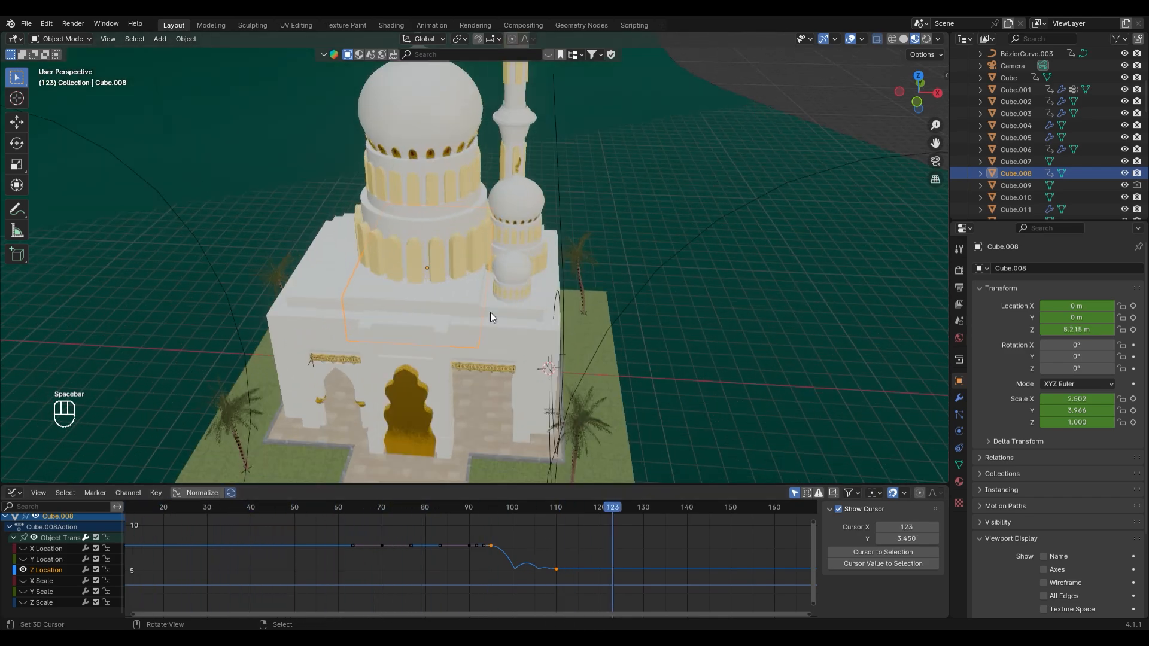
Move the timeline to frame 152 and examine the mosque's front entrance facade up close
shift+middle_drag(508, 321, 578, 222)
click(382, 307)
middle_drag(382, 307, 426, 286)
scroll(413, 272, up, 2)
scroll(413, 271, down, 5)
scroll(426, 286, down, 2)
right_click(446, 215)
drag(422, 516, 738, 569)
scroll(356, 241, up, 6)
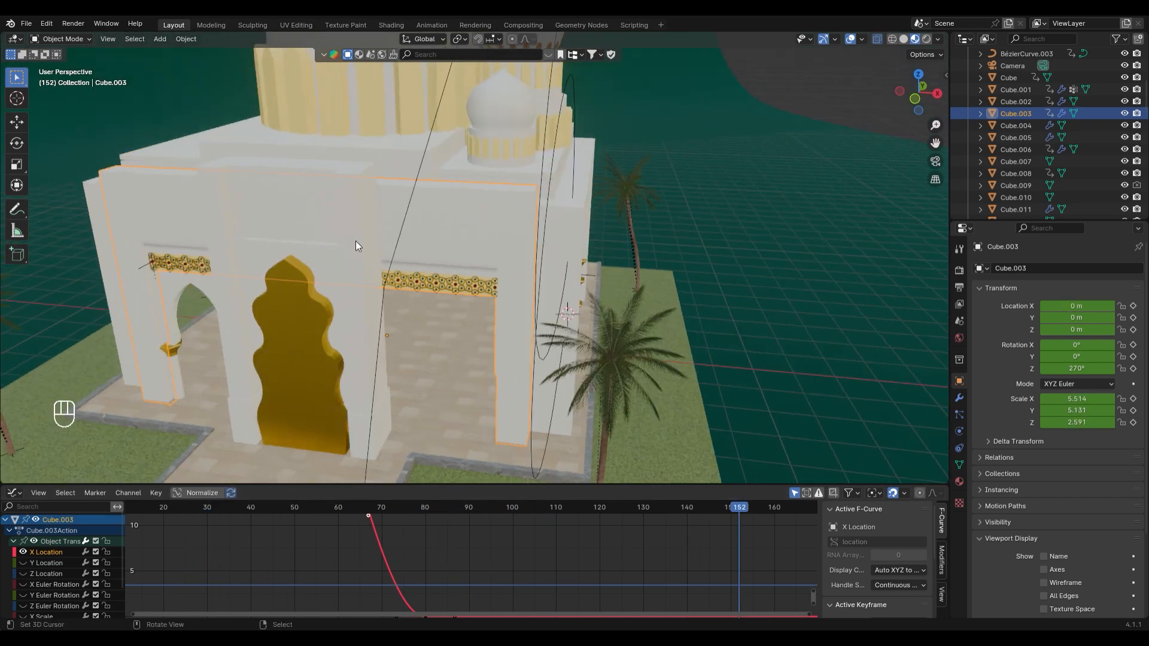
Replace Cube.019's second material slot with Kuning and use it for the recessed panel face above the door
right_click(353, 214)
click(959, 480)
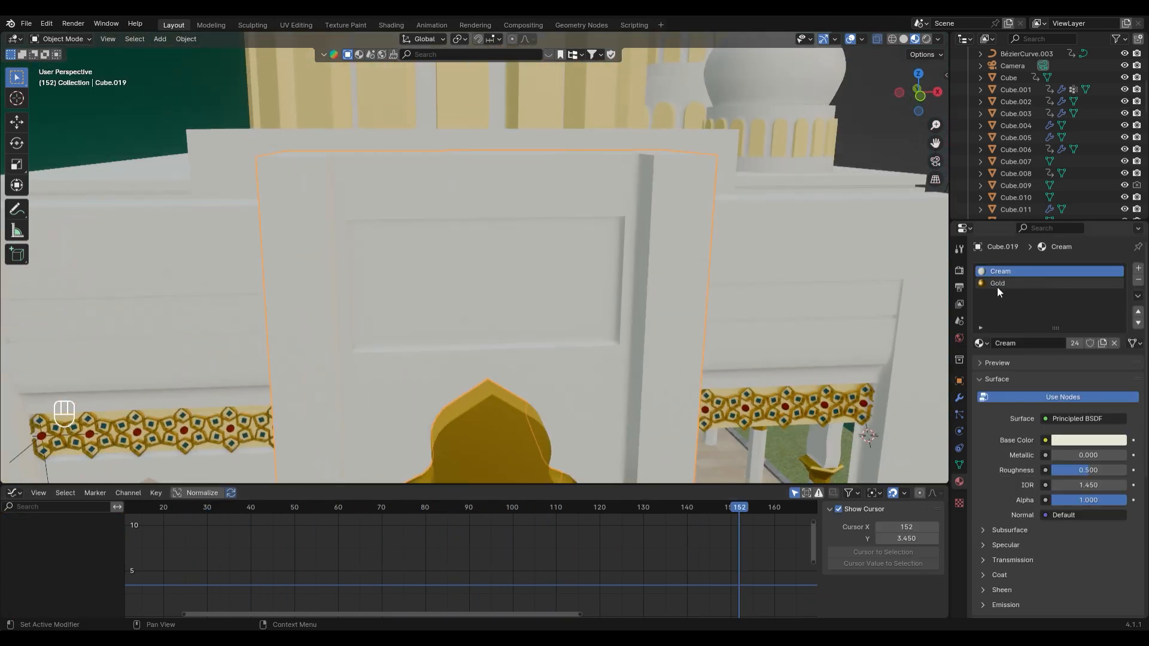
middle_drag(576, 318, 554, 319)
key(Tab)
key(3)
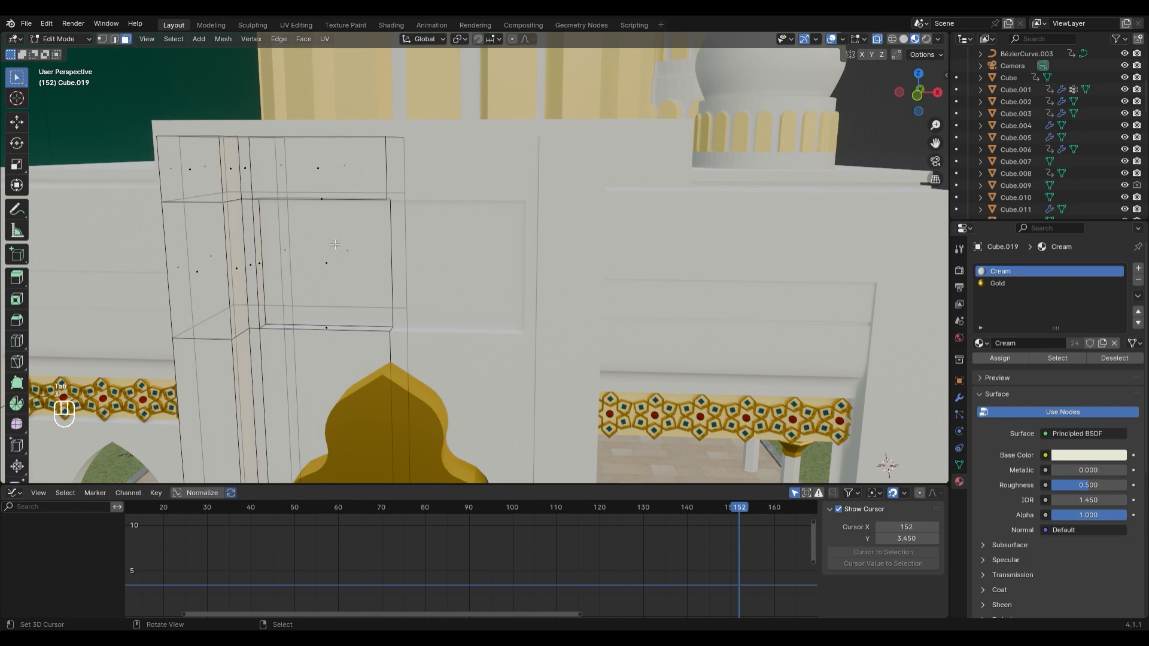
click(367, 270)
middle_drag(367, 270, 419, 263)
click(1004, 285)
scroll(904, 358, down, 6)
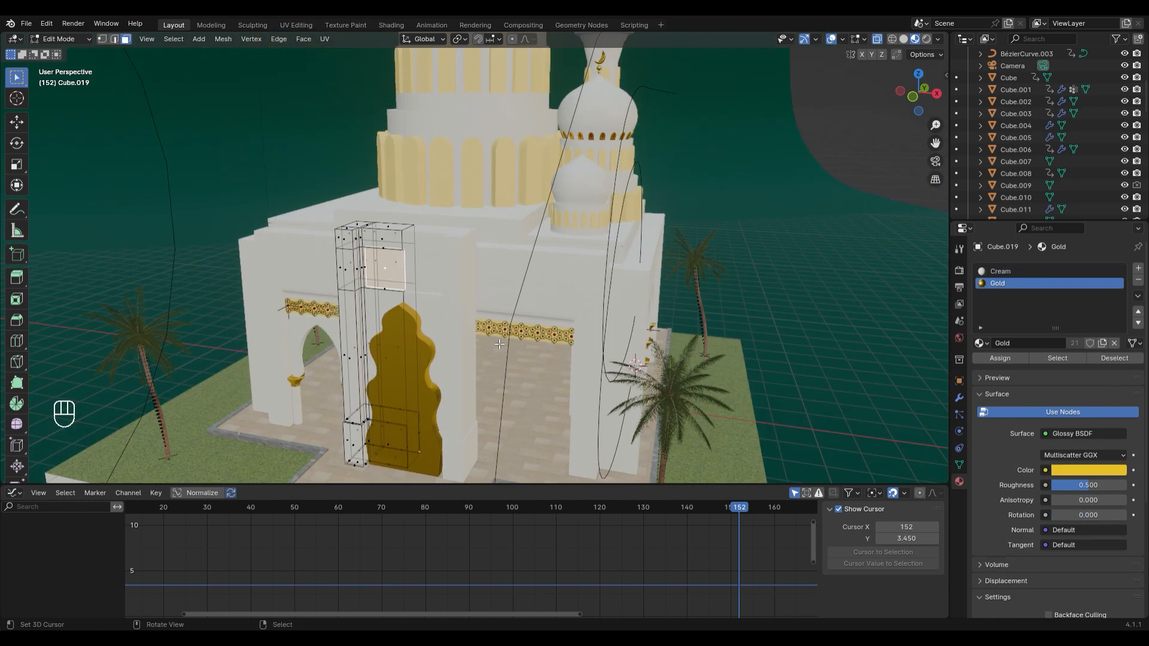
scroll(903, 358, up, 4)
click(979, 344)
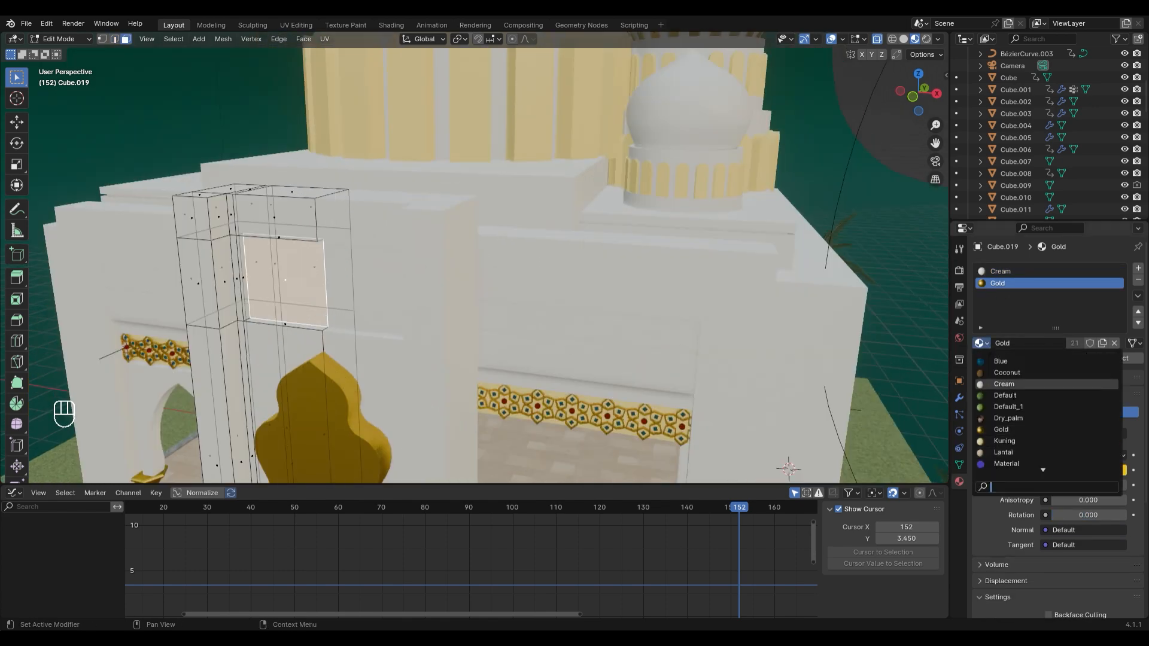
click(1005, 440)
shift+middle_drag(426, 436, 688, 251)
key(Tab)
Add a Gold material slot to Cube.019 and assign it to the thin ledge face loop around the frame's base
scroll(493, 331, up, 6)
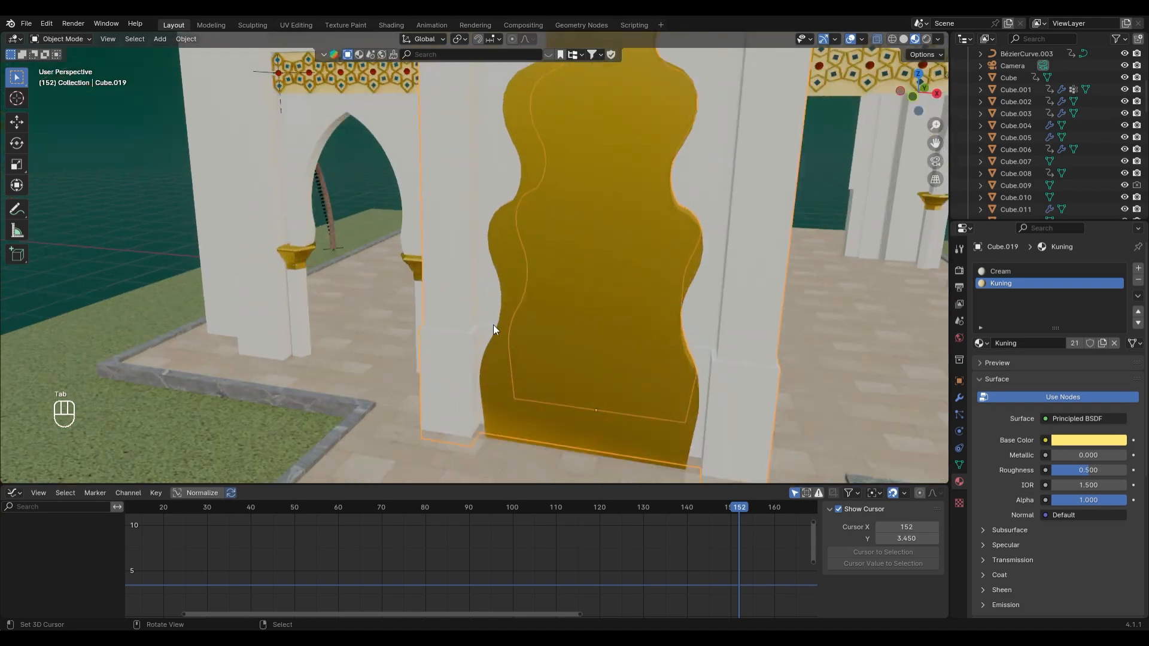
key(Tab)
key(a)
key(a)
shift+middle_drag(507, 358, 506, 351)
alt+click(507, 352)
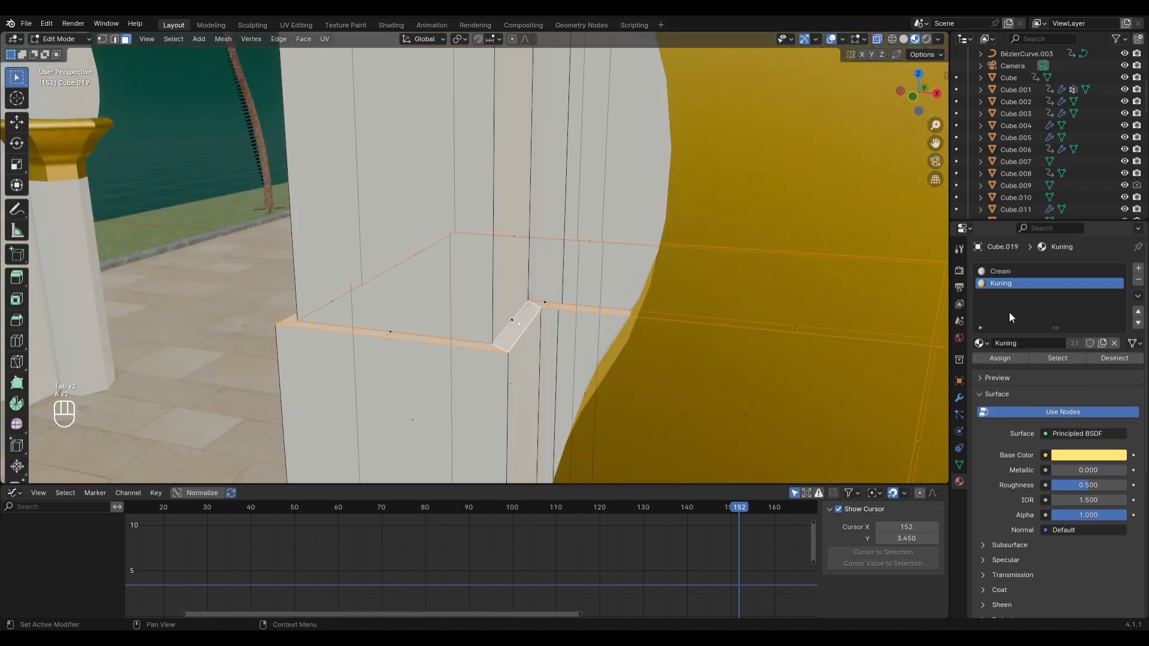
click(1138, 268)
click(978, 344)
click(999, 430)
click(1011, 357)
key(Tab)
Review the recolored entrance frame from a distance and save the file
scroll(573, 278, down, 14)
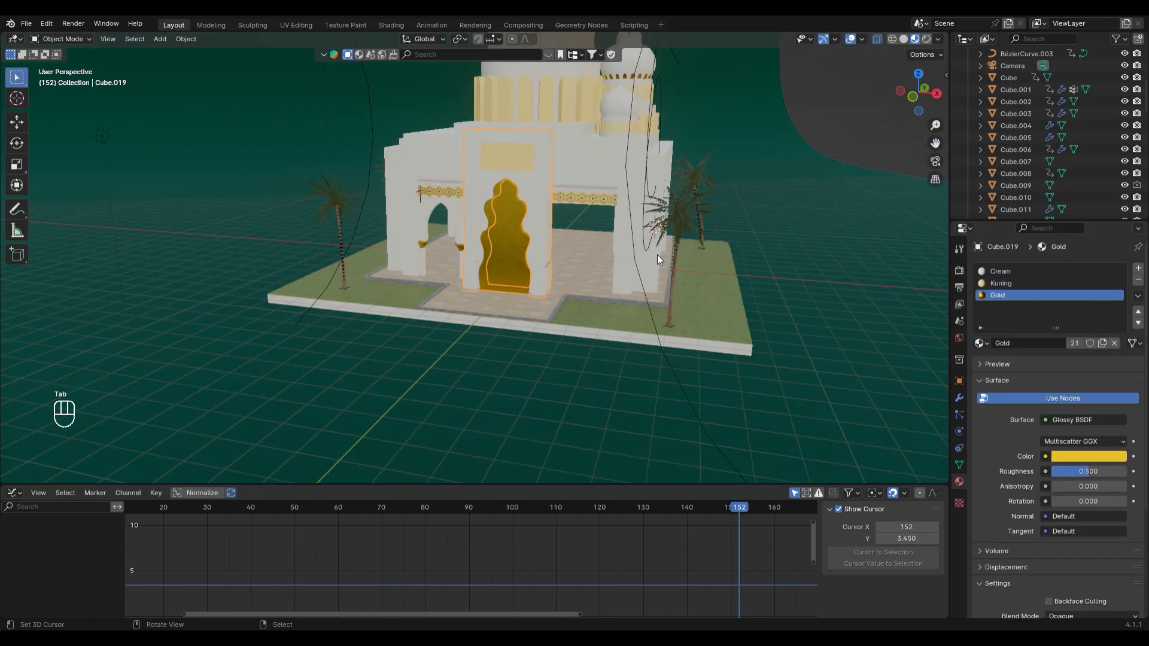
scroll(595, 376, up, 4)
shift+middle_drag(573, 278, 673, 333)
scroll(561, 329, down, 3)
key(ctrl+s)
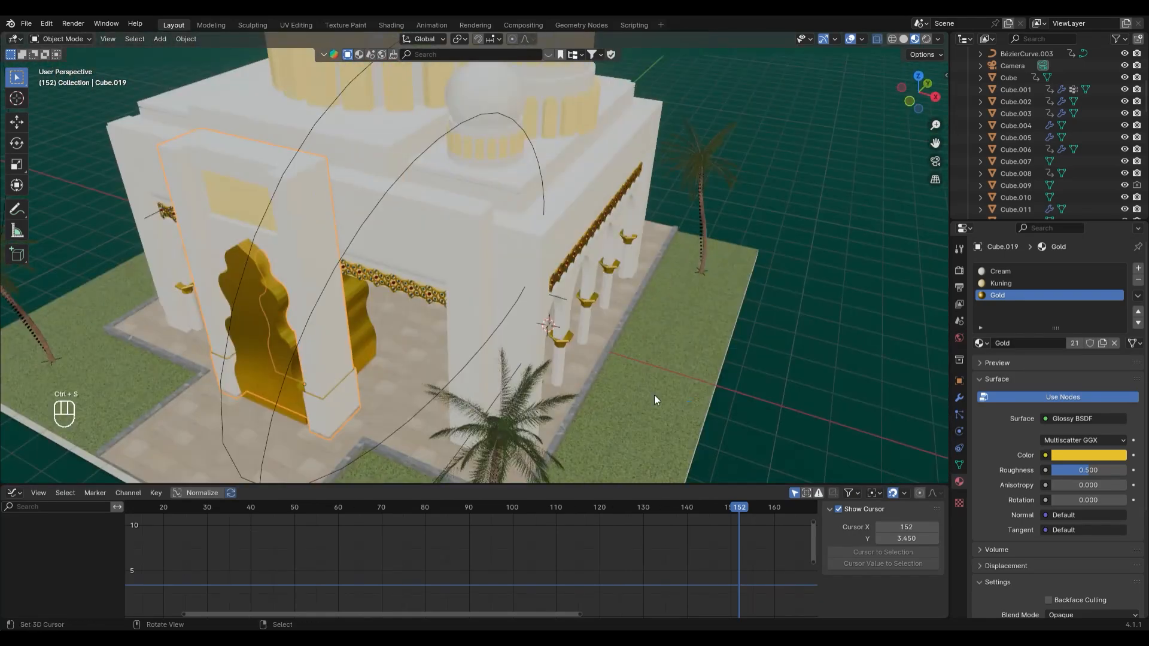
Select the gold star-pattern ornament strip above the side arcade and apply its Array modifier
middle_drag(655, 395, 504, 264)
scroll(497, 268, up, 6)
right_click(482, 287)
scroll(483, 308, up, 5)
middle_drag(600, 242, 812, 286)
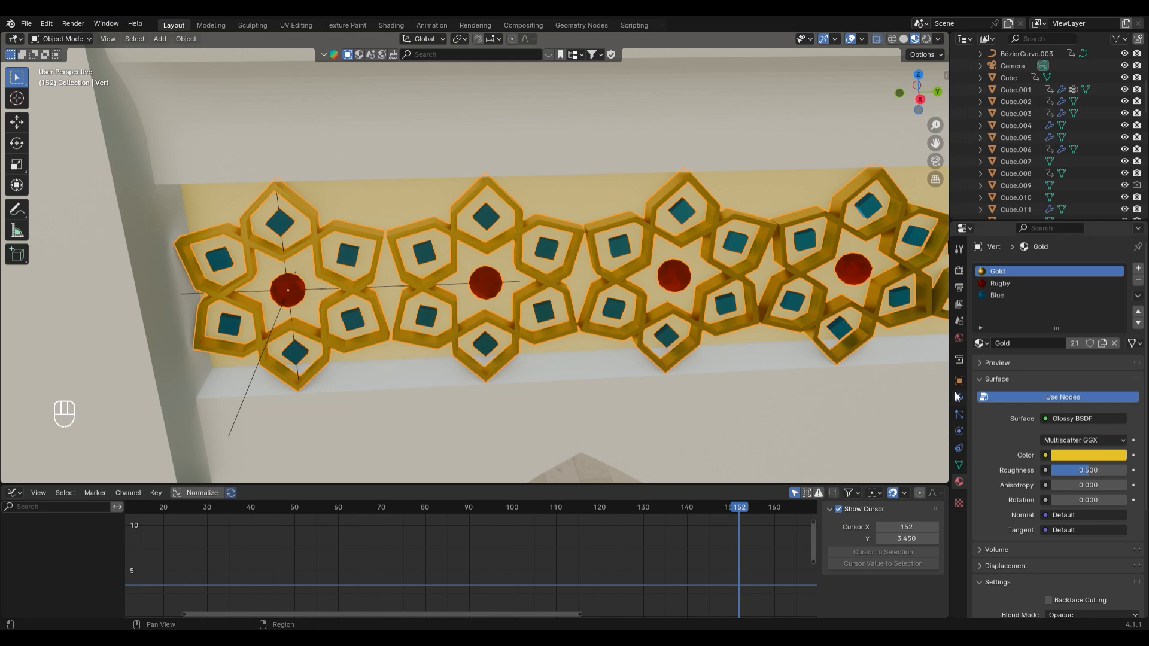
click(960, 398)
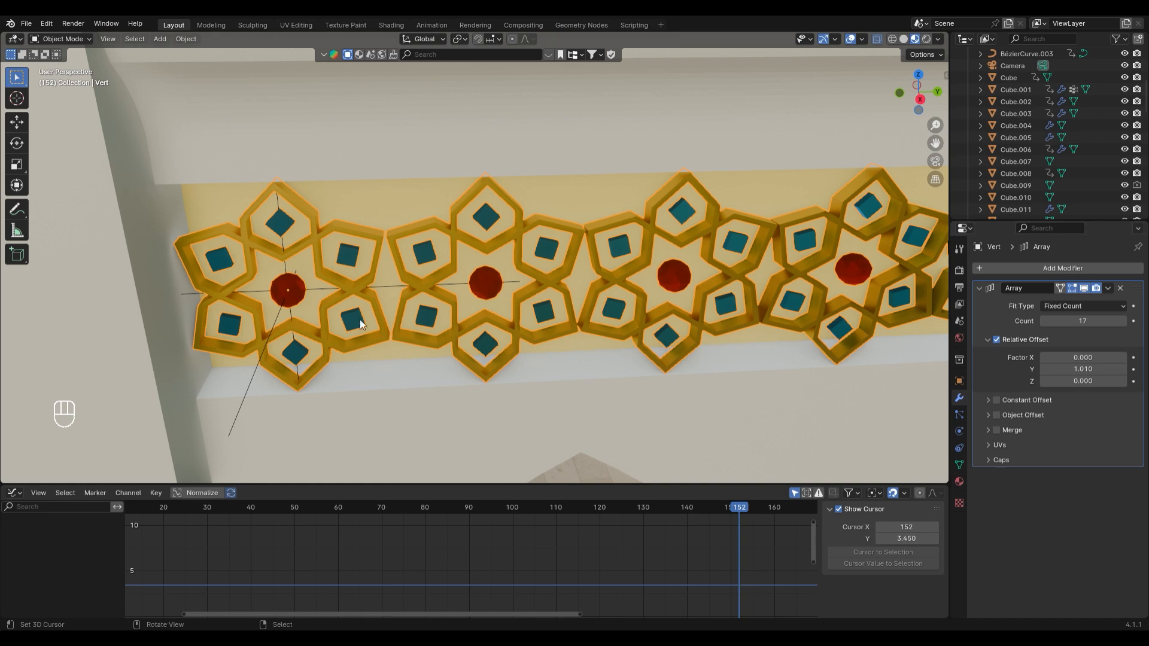
right_click(362, 292)
right_click(364, 285)
key(ctrl+a)
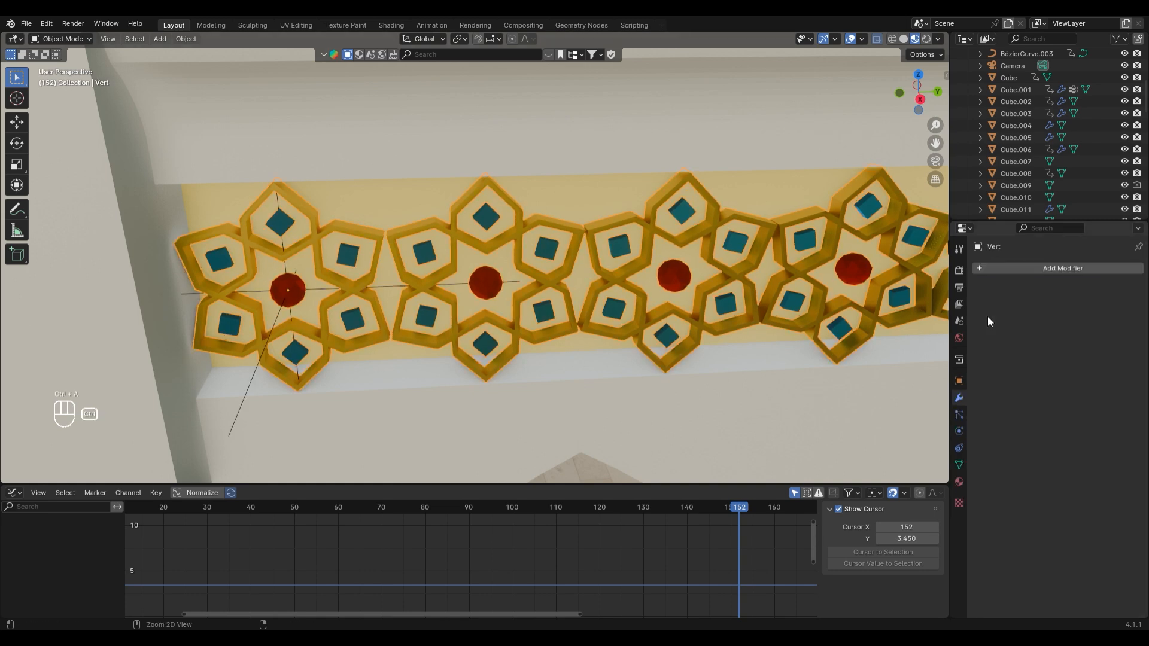
Separate the first star rosette of the side ornament strip, with its gems and red centre, into its own object
key(Tab)
key(a)
key(a)
key(l)
key(l)
key(l)
key(l)
key(l)
key(l)
key(l)
key(l)
key(l)
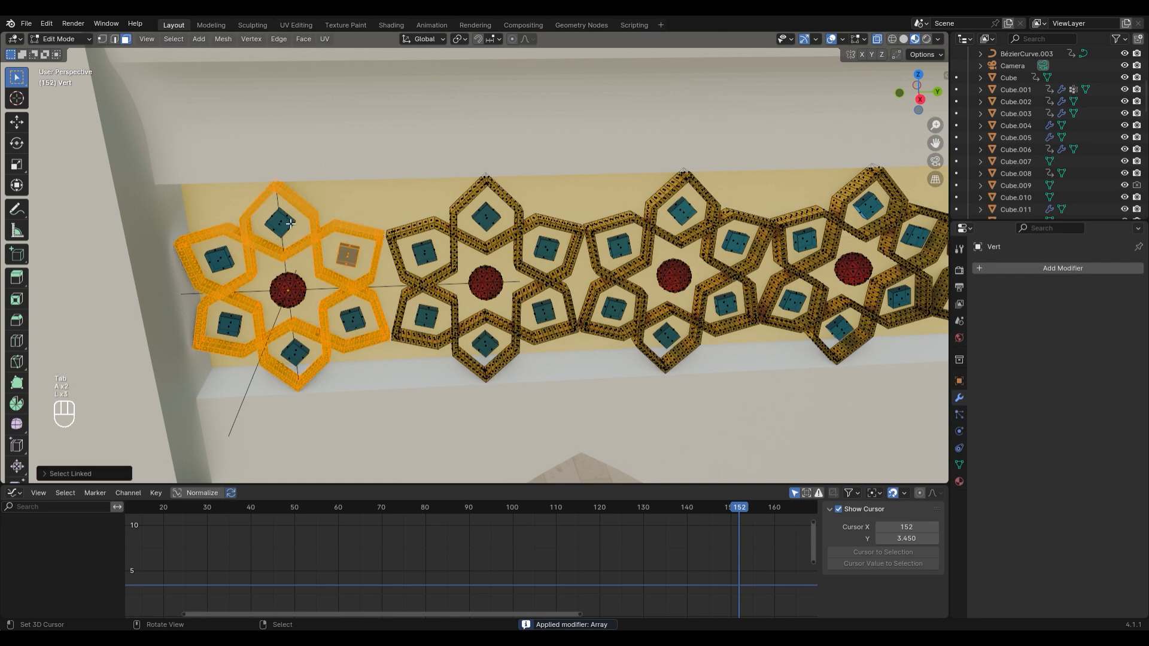
key(l)
key(l)
key(p)
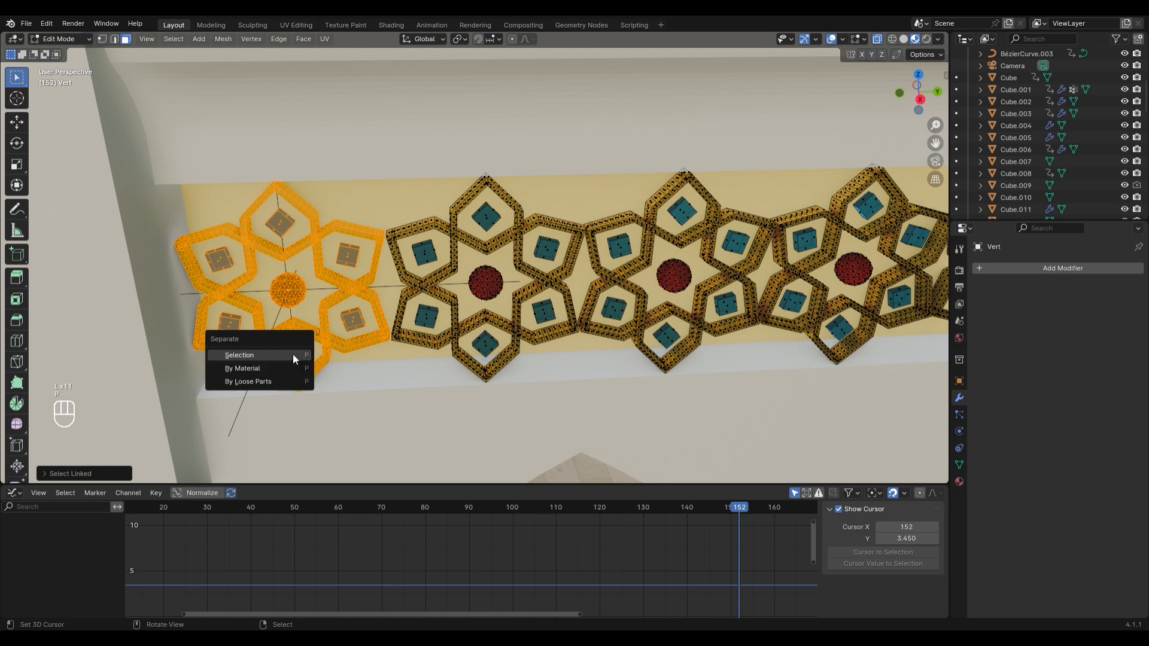
click(292, 358)
key(Tab)
Parent the separated rosette to the Empty at its centre using the Object option
middle_drag(308, 295, 295, 331)
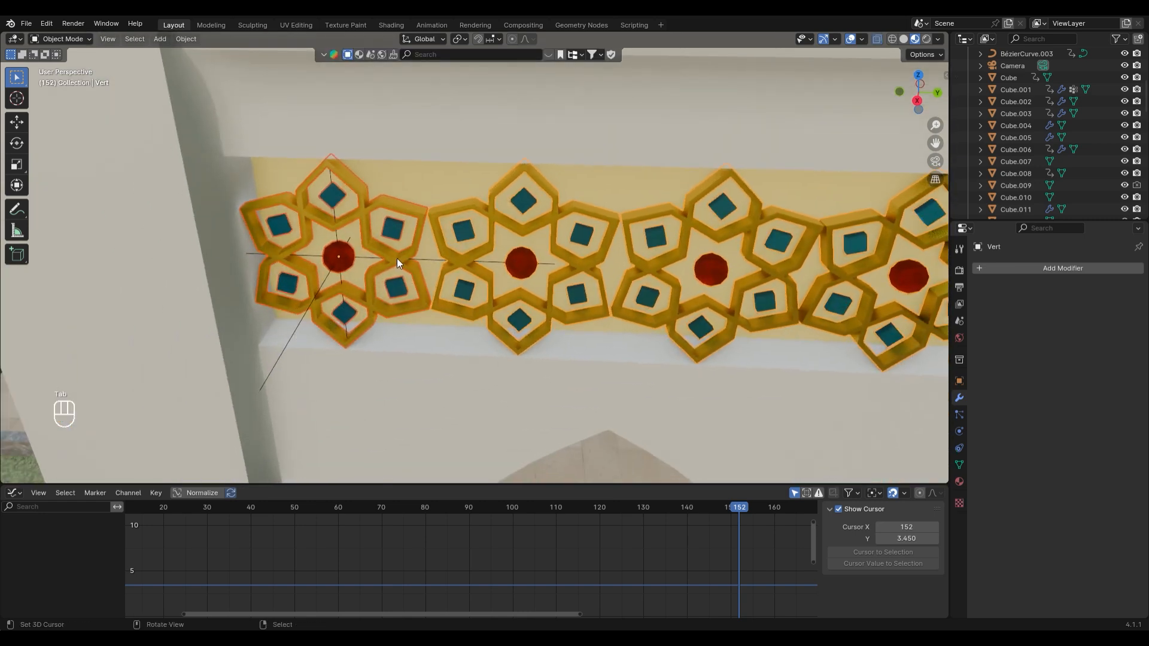
right_click(397, 258)
scroll(405, 262, down, 3)
scroll(406, 275, up, 1)
scroll(406, 275, down, 1)
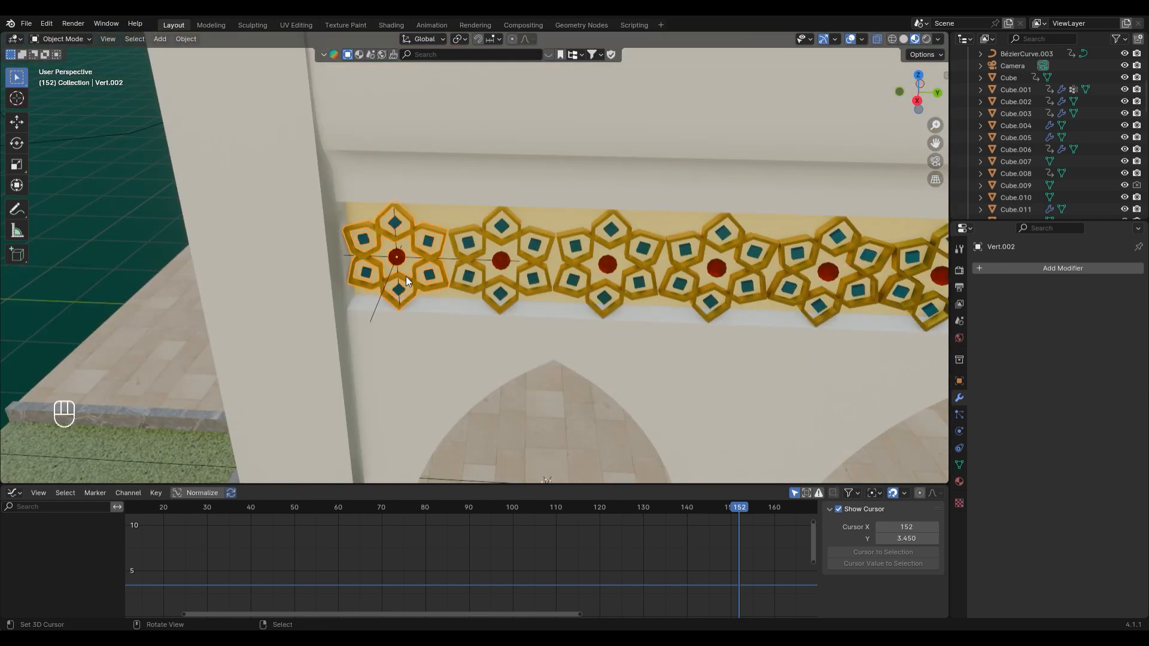
ctrl+middle_drag(406, 275, 335, 264)
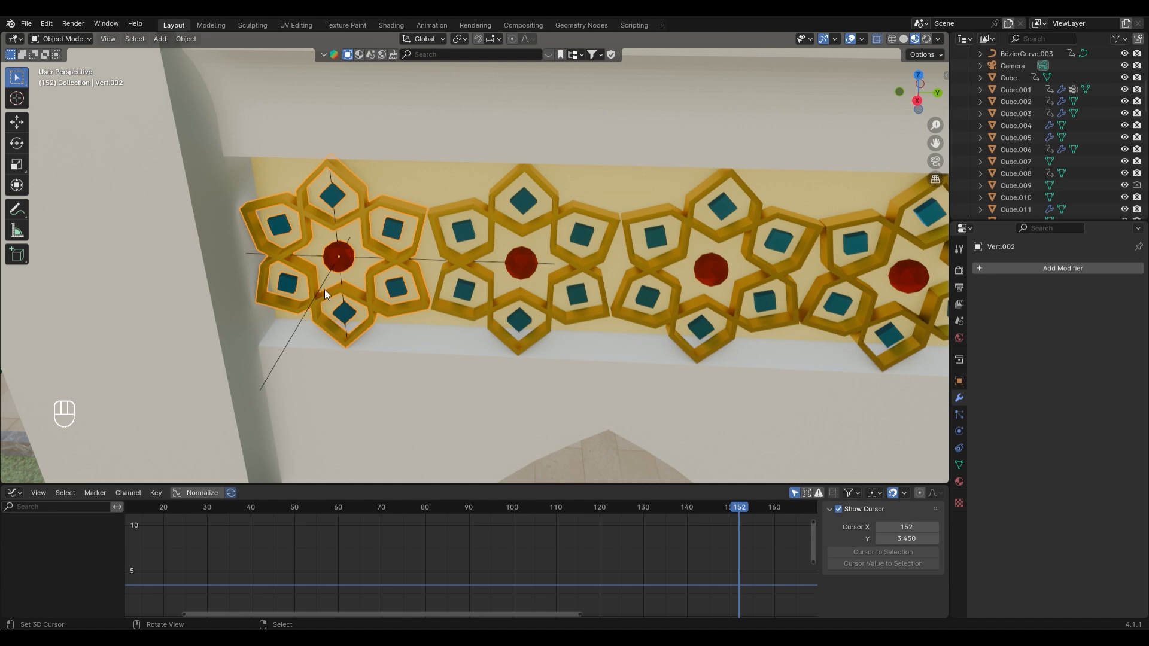
shift+click(321, 286)
key(ctrl+p)
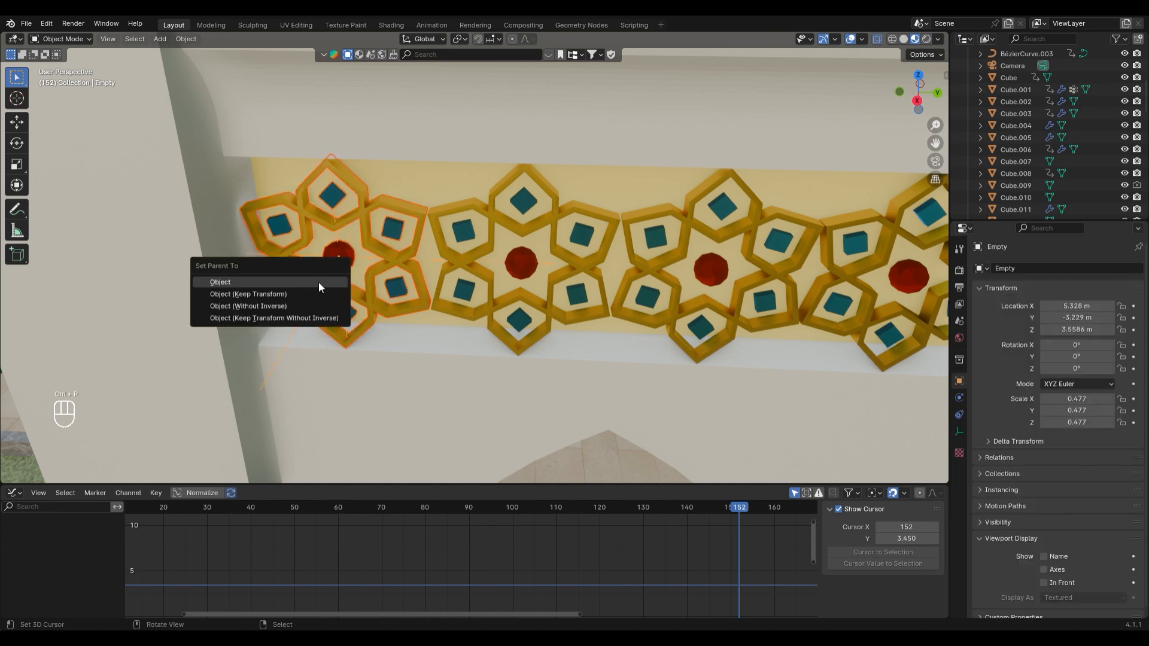
click(318, 282)
Try moving the Empty together with the rosette parented to it
scroll(383, 295, down, 10)
scroll(443, 290, up, 7)
key(ctrl+z)
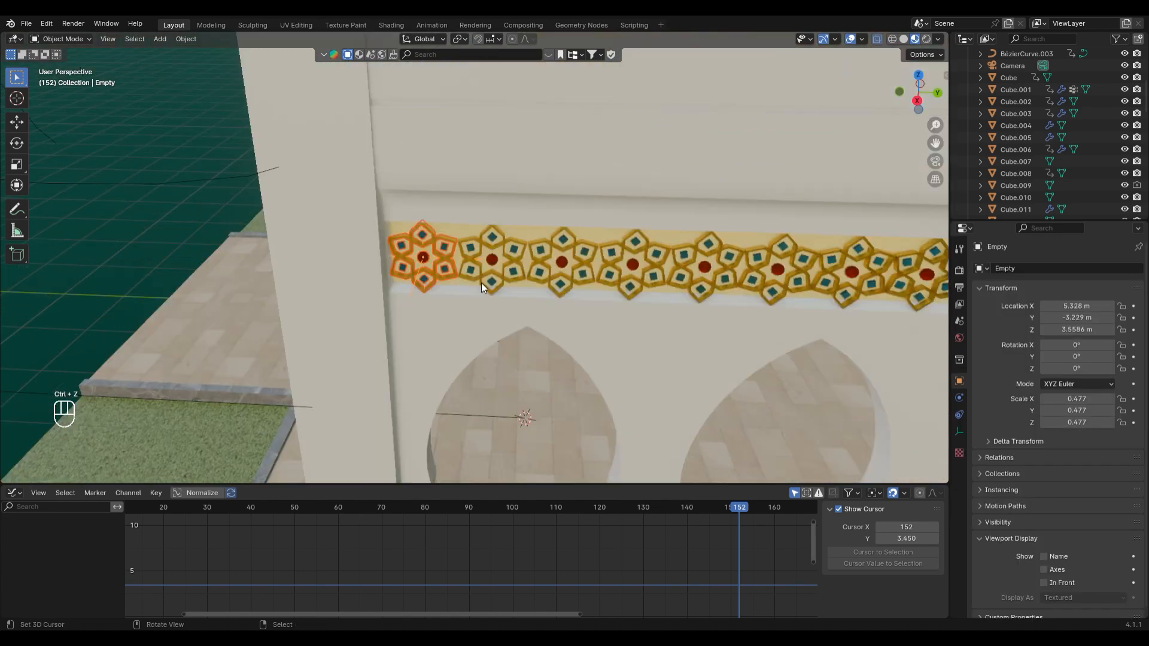
scroll(481, 283, up, 3)
key(g)
click(499, 265)
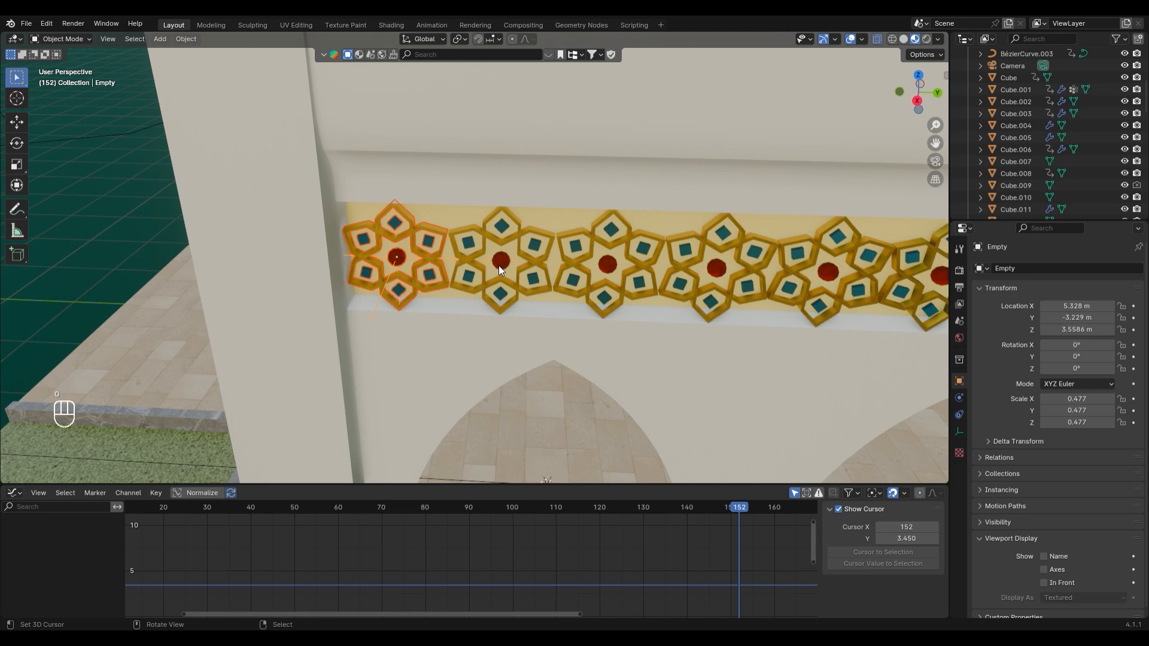
Clear the parent of the remaining ornament strip so it is independent of the Empty
scroll(518, 262, down, 4)
scroll(449, 282, up, 4)
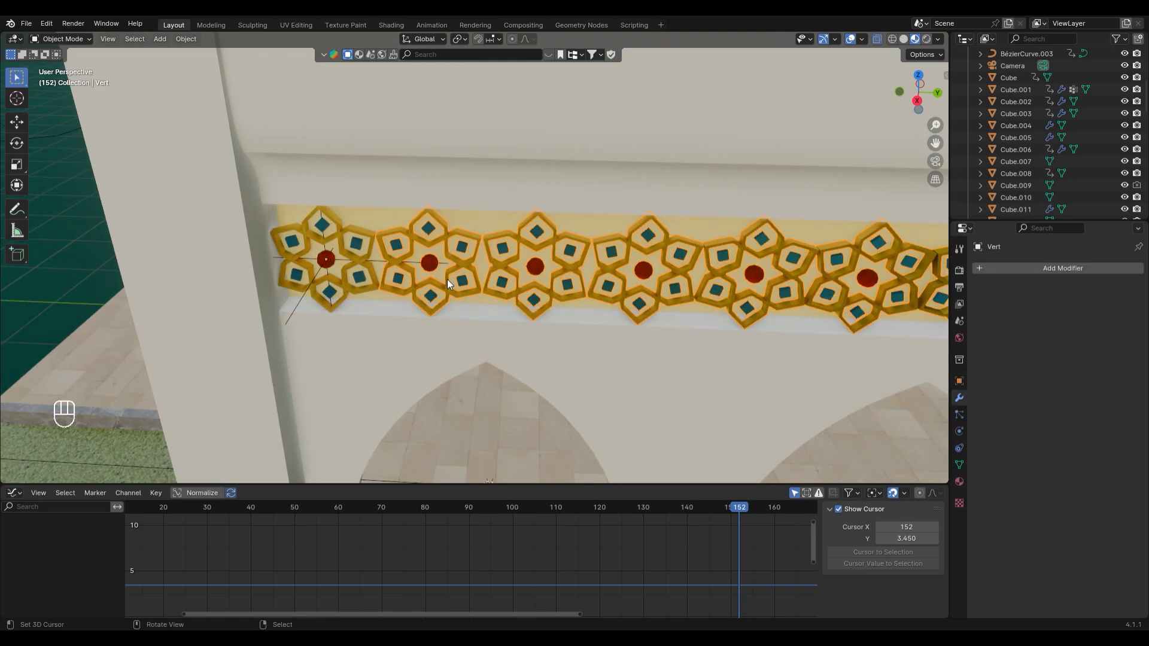
click(186, 38)
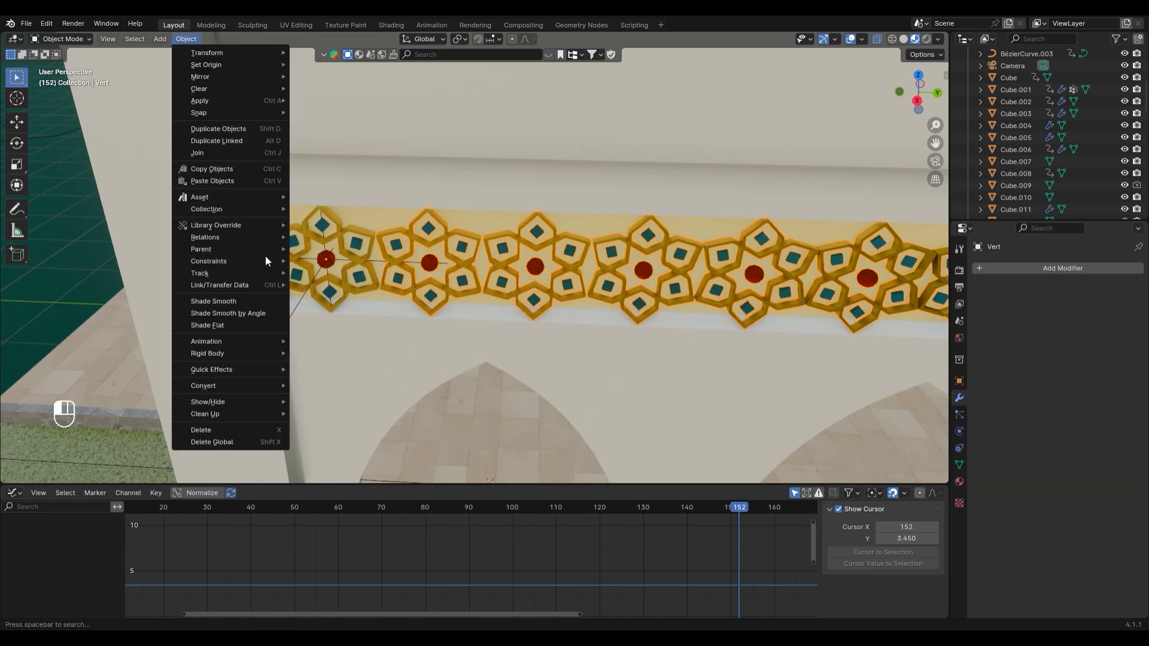
mouse_move(264, 251)
click(347, 450)
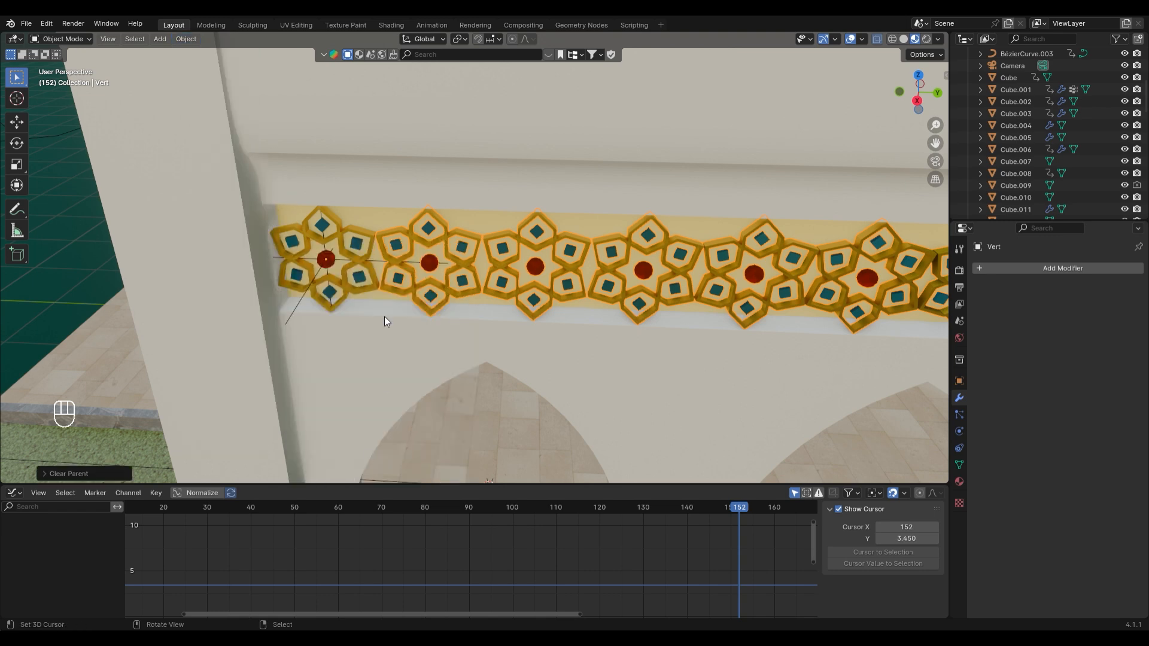
Test-move the Empty along the Y and X axes to check that only the separated rosette follows
click(311, 286)
key(g)
right_click(459, 303)
scroll(336, 253, up, 4)
scroll(536, 231, down, 3)
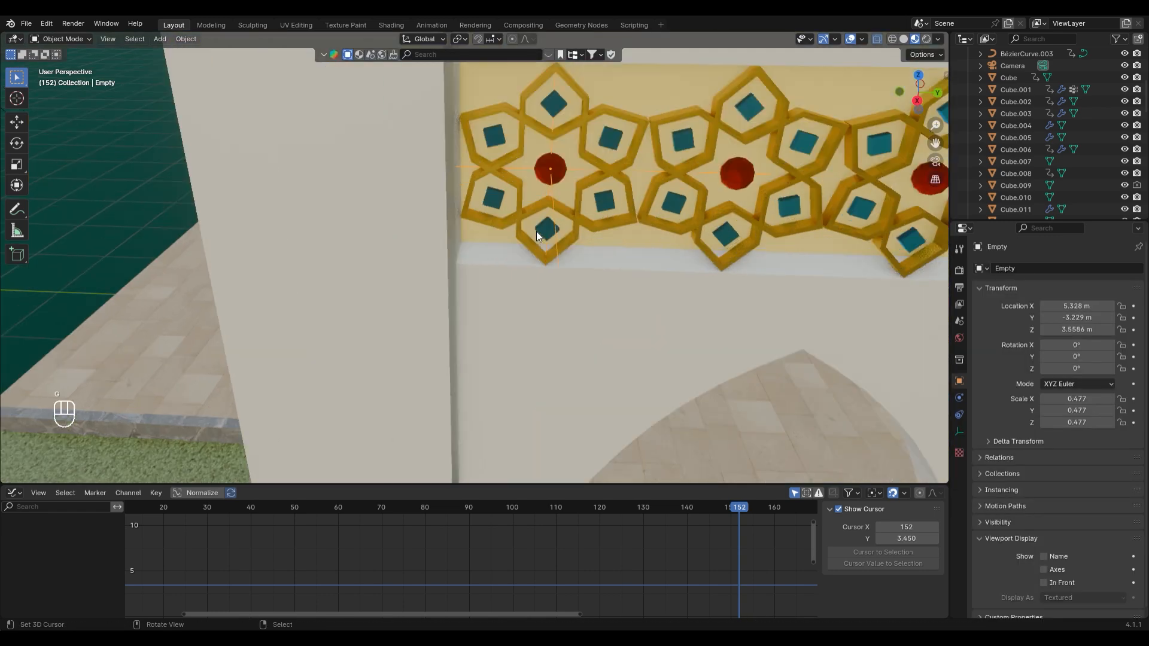
shift+middle_drag(536, 231, 501, 252)
scroll(461, 265, down, 5)
key(g)
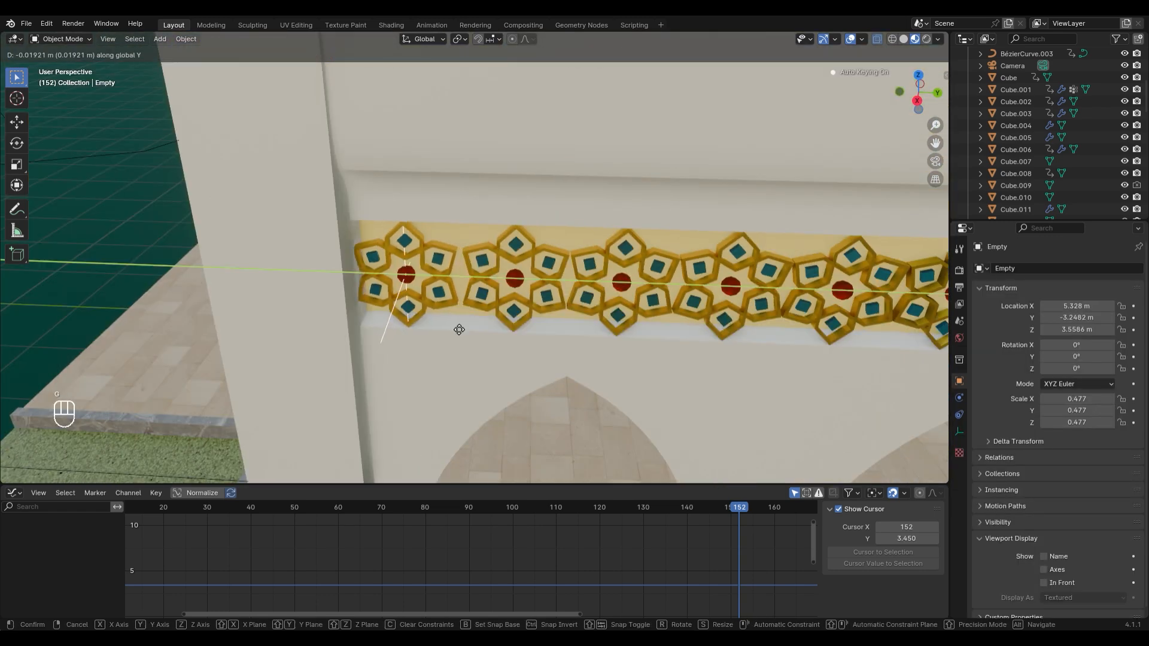
key(x)
click(449, 428)
shift+middle_drag(477, 467, 487, 407)
key(ctrl+z)
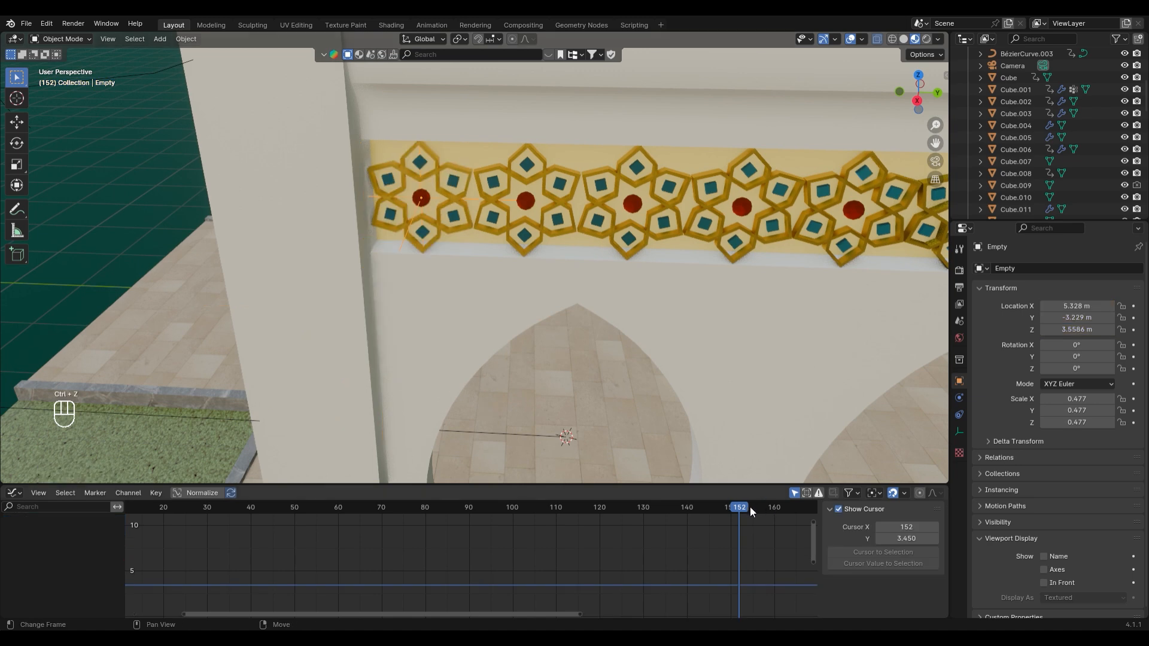
Insert location, rotation and scale keyframes for the Empty at frame 180 with the rosette in its final place
drag(740, 508, 486, 526)
drag(630, 527, 775, 536)
scroll(774, 536, down, 5)
drag(564, 521, 602, 516)
scroll(507, 318, down, 12)
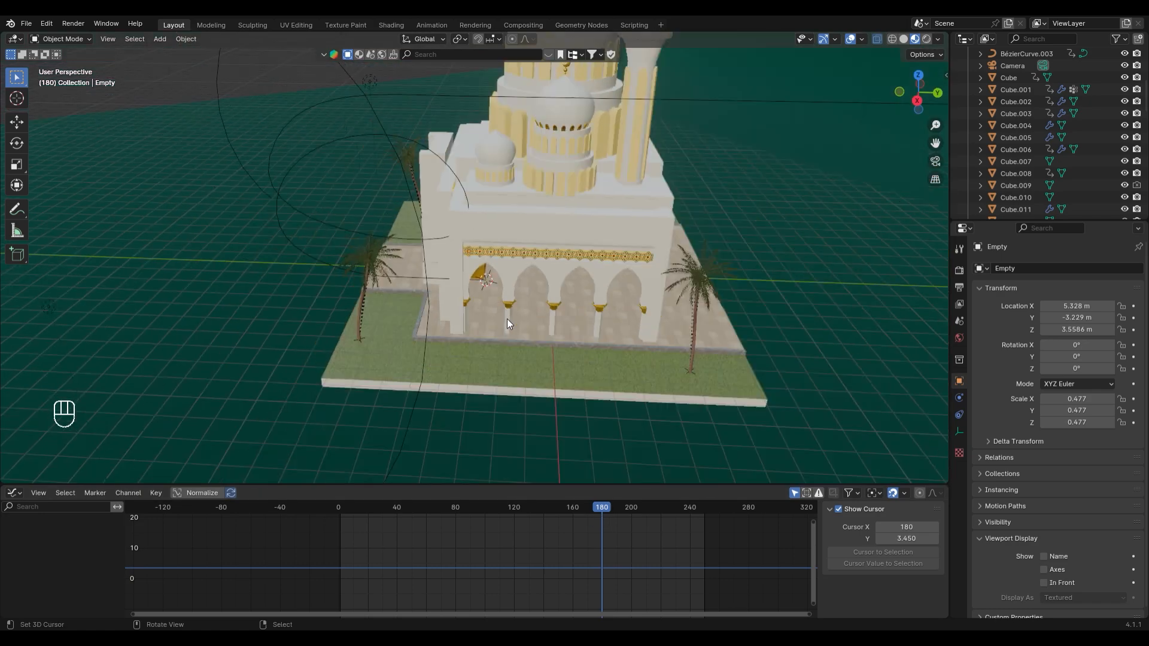
scroll(507, 318, up, 15)
shift+middle_drag(485, 245, 485, 287)
scroll(484, 287, down, 6)
key(g)
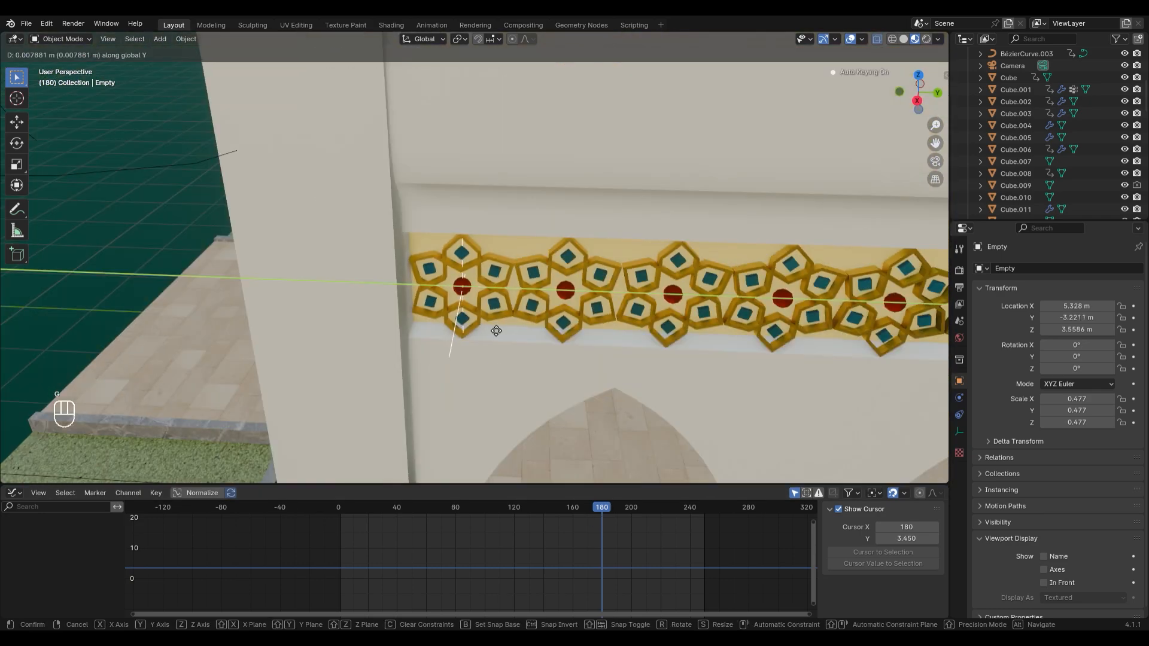
right_click(557, 365)
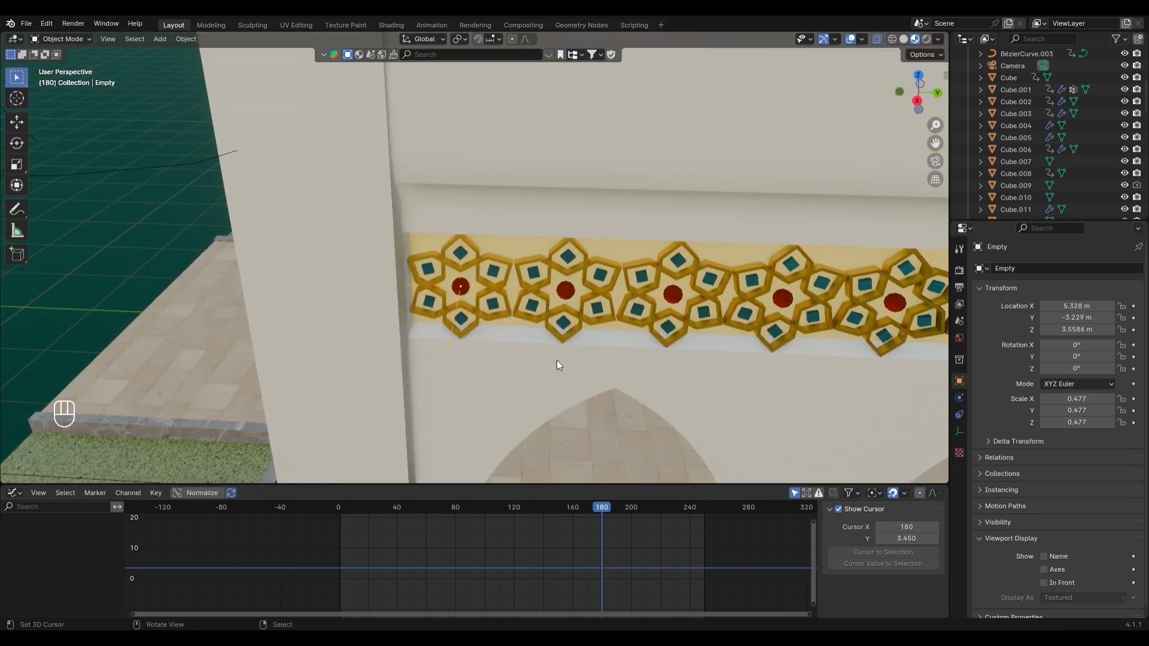
key(i)
At frame 160, move the Empty outward along X to about 6.22 m, away from the wall
drag(605, 509, 572, 508)
key(g)
key(z)
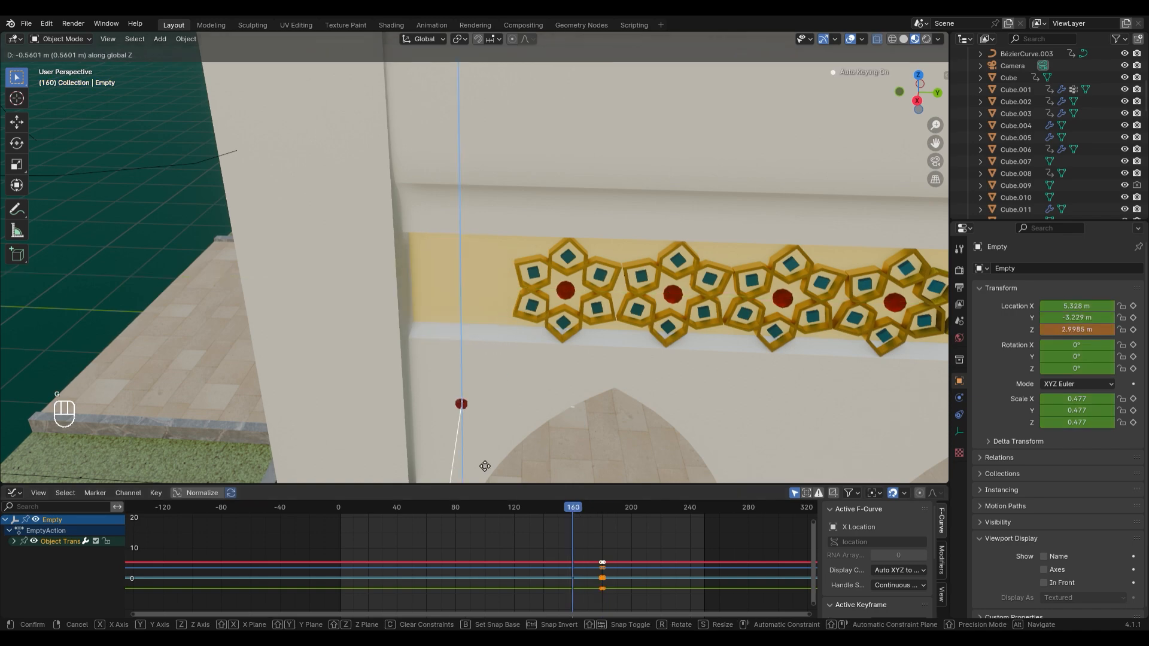
key(y)
key(x)
click(479, 443)
At frame 155, move the Empty farther out along X to about 6.37 m
middle_drag(479, 359, 335, 200)
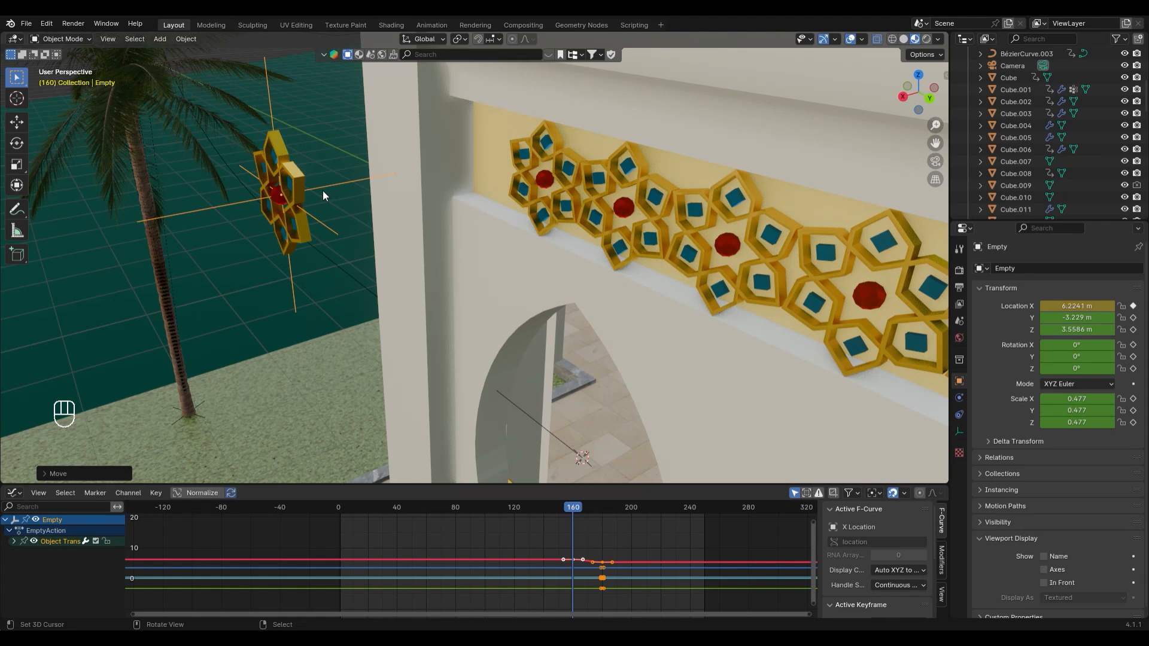
scroll(599, 583, up, 3)
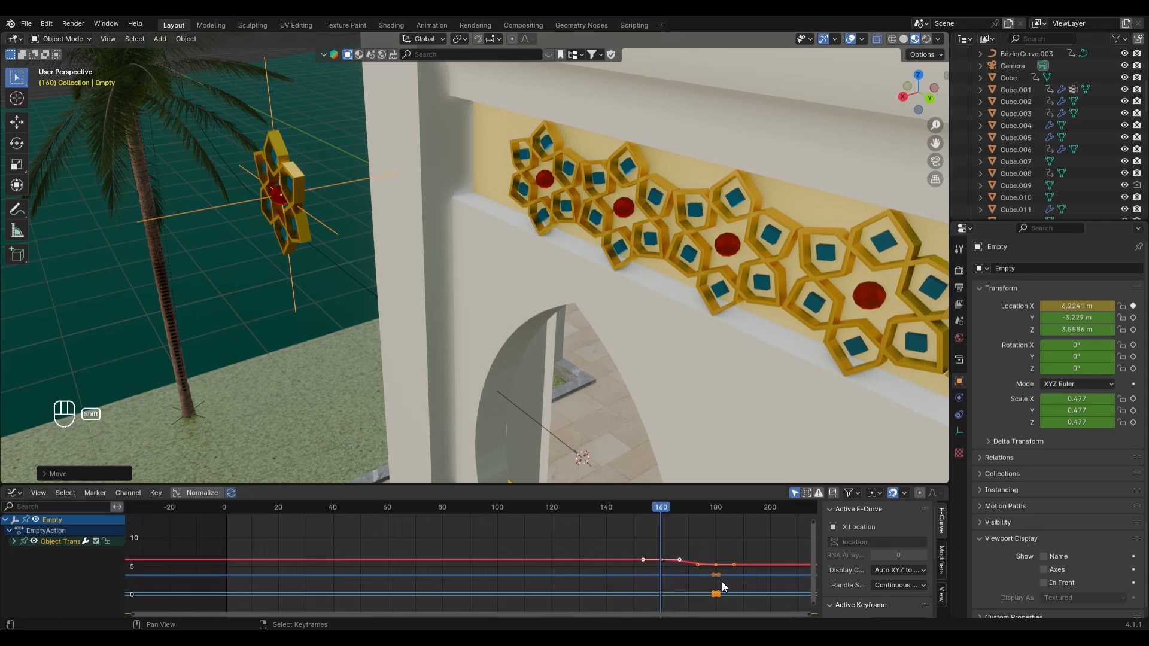
shift+middle_drag(342, 257, 309, 281)
click(570, 507)
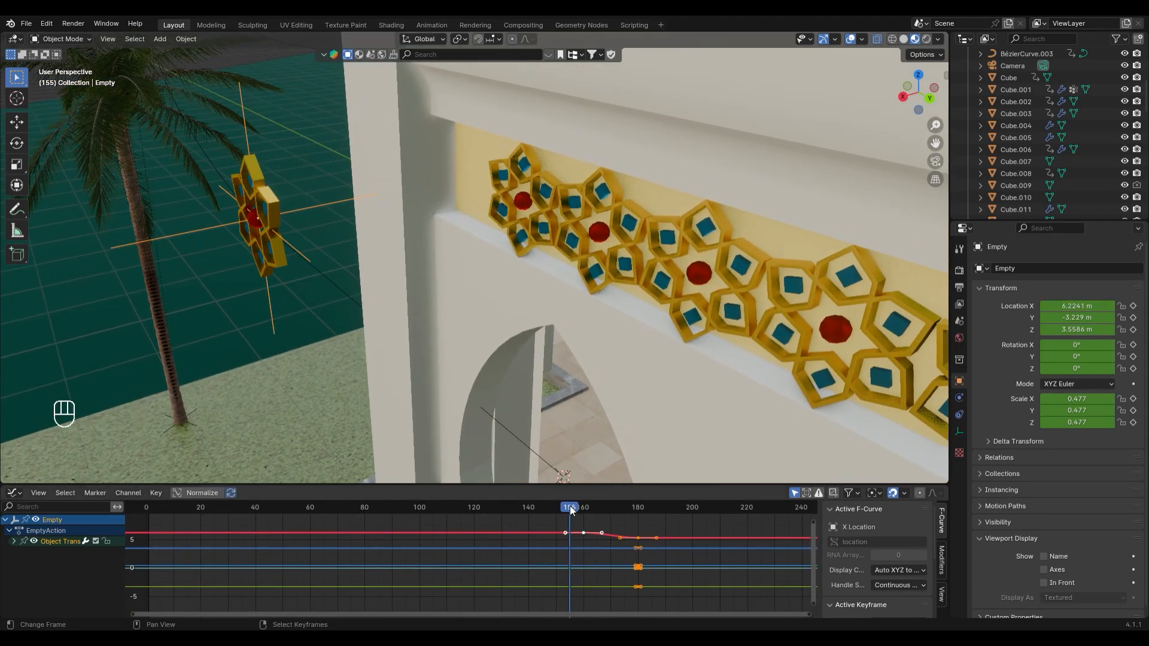
key(g)
key(x)
click(292, 301)
Try raising the Empty along Z at frame 155
key(g)
key(z)
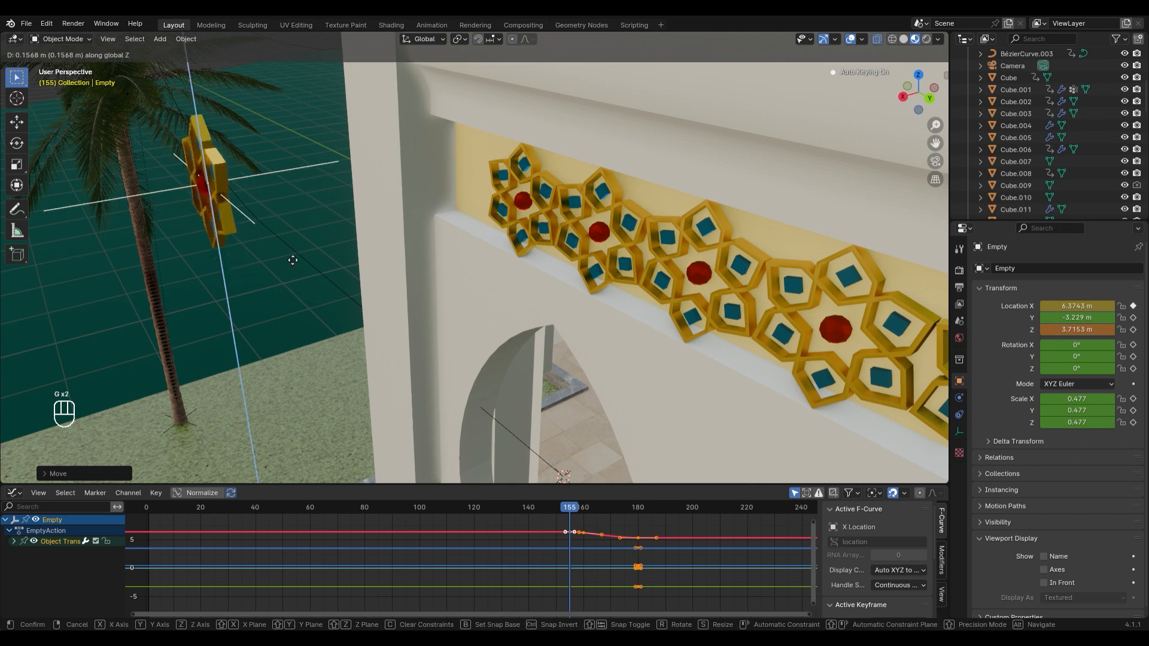
click(290, 231)
mouse_move(572, 507)
mouse_down()
mouse_move(651, 531)
mouse_move(529, 529)
mouse_move(570, 510)
mouse_up()
key(ctrl+z)
key(ctrl+z)
Raise the Empty to a Z location of about 3.82 m for the frame 155 keyframe
scroll(590, 534, up, 5)
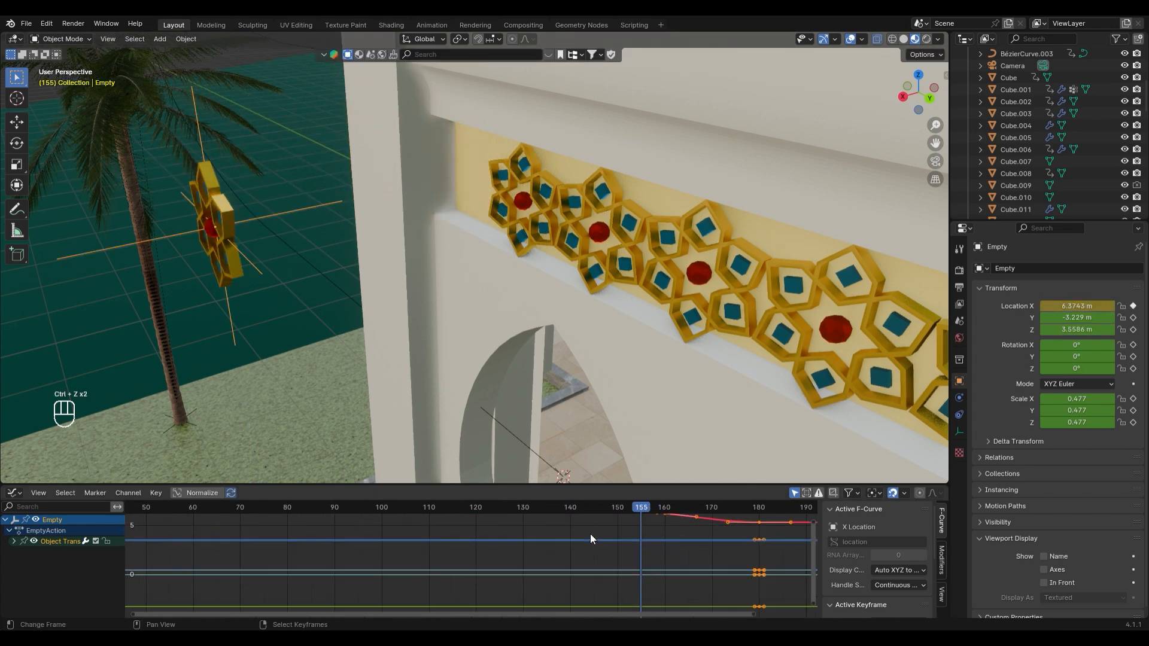
shift+middle_drag(590, 534, 587, 578)
scroll(571, 558, up, 2)
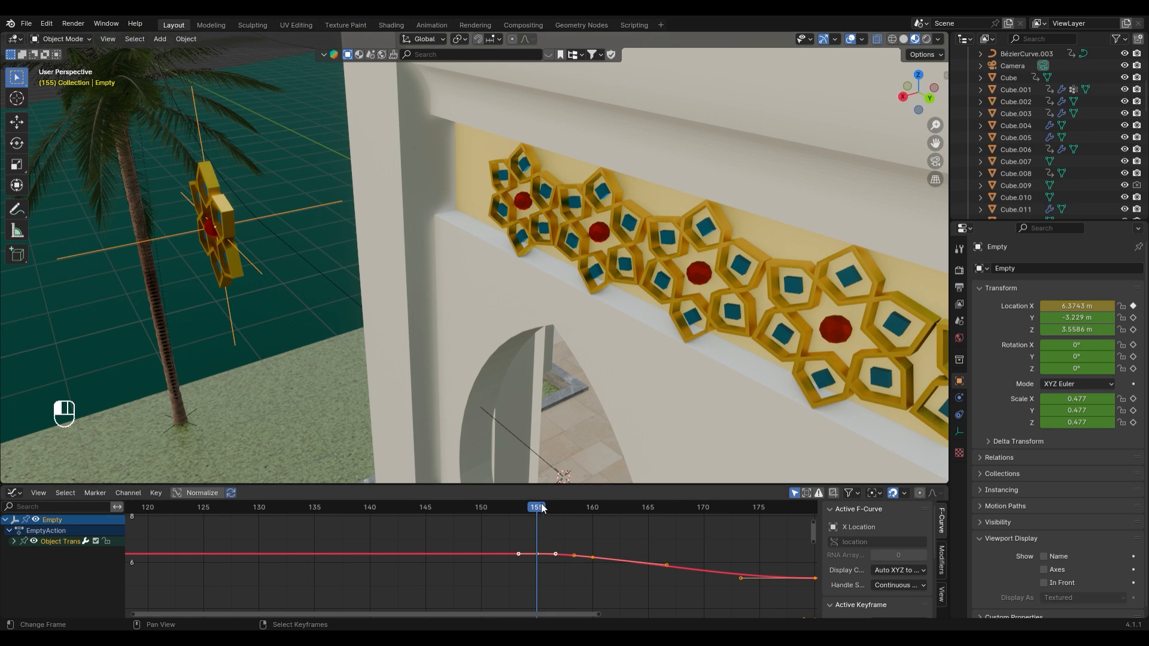
drag(570, 515, 576, 543)
click(574, 555)
click(580, 510)
key(g)
click(281, 266)
right_drag(574, 556, 591, 558)
key(ctrl+z)
right_click(592, 556)
At frame 160, lower the Empty along Z to about 3.52 m
drag(565, 508, 595, 516)
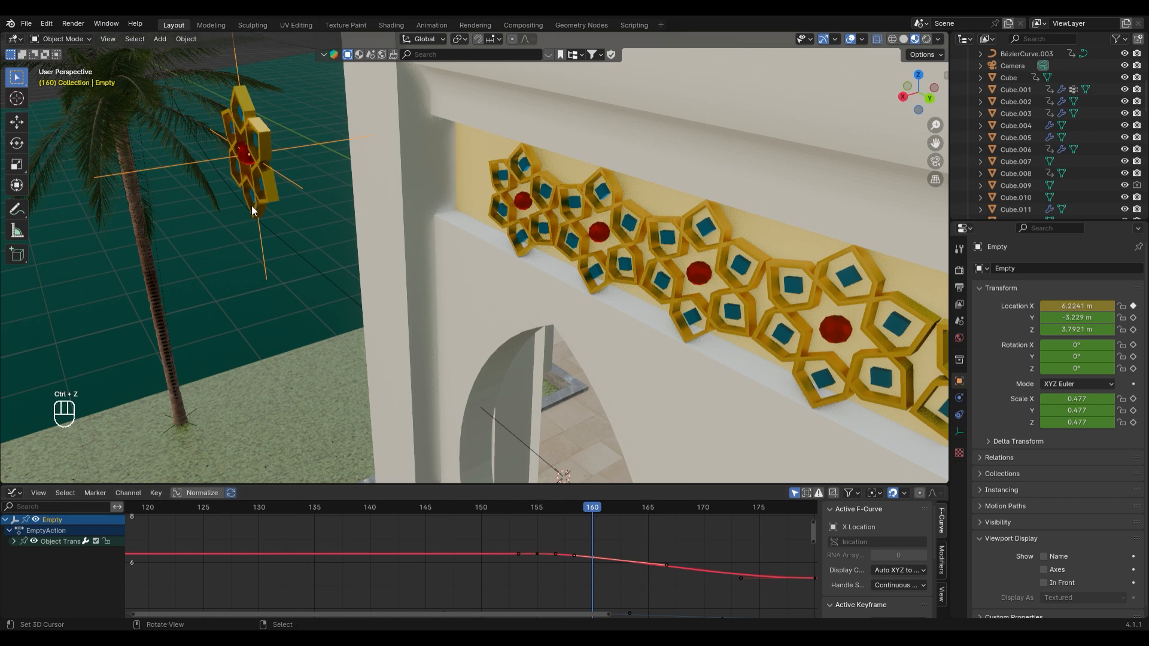
key(g)
key(z)
click(602, 491)
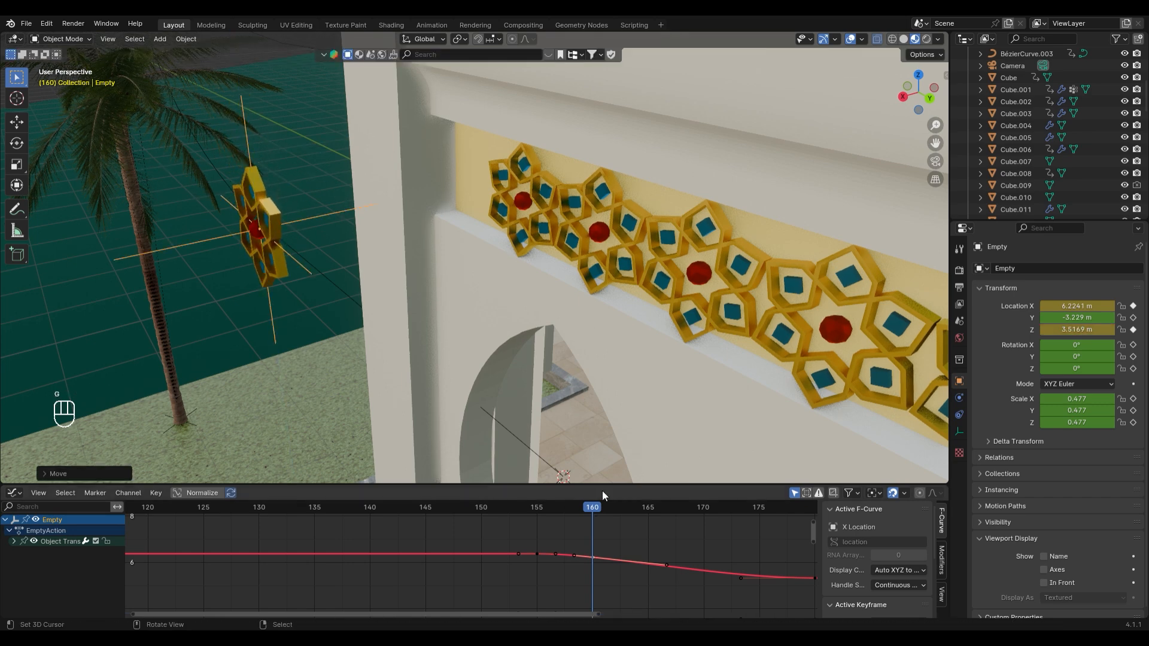
Keyframe the Empty's rotation at frame 160 and set its X rotation to 360° at frame 180
mouse_move(591, 507)
mouse_down()
mouse_move(471, 510)
mouse_move(648, 533)
mouse_move(815, 516)
mouse_move(544, 506)
mouse_move(672, 531)
mouse_move(592, 515)
mouse_up()
key(i)
shift+middle_drag(699, 560, 582, 549)
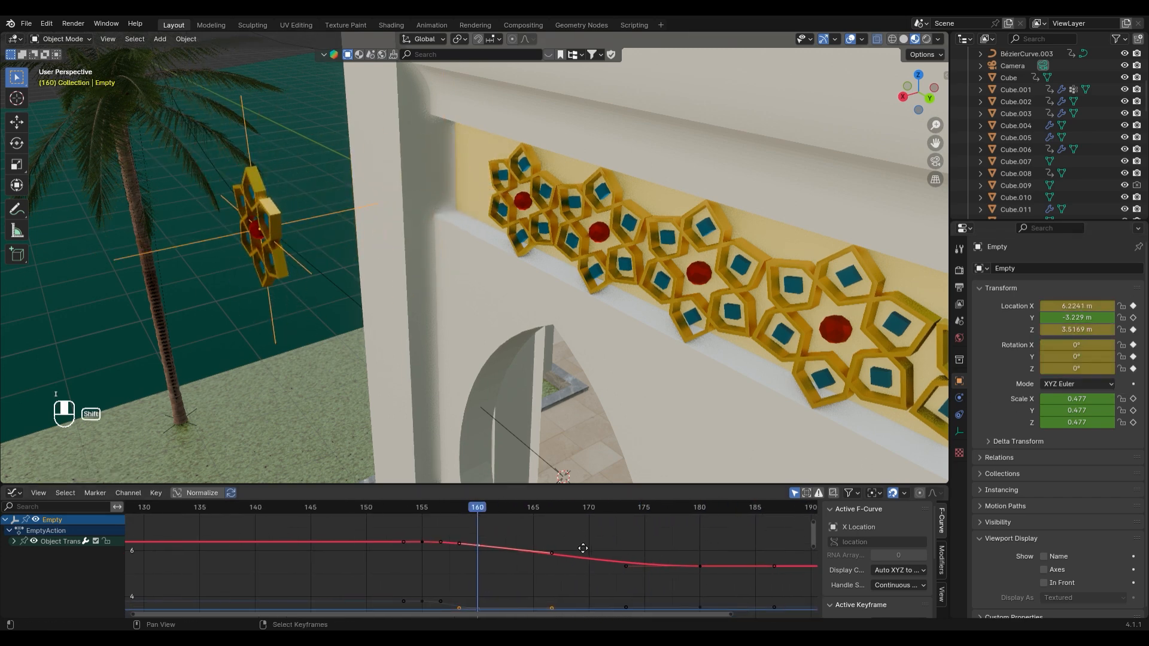
shift+drag(688, 511, 701, 512)
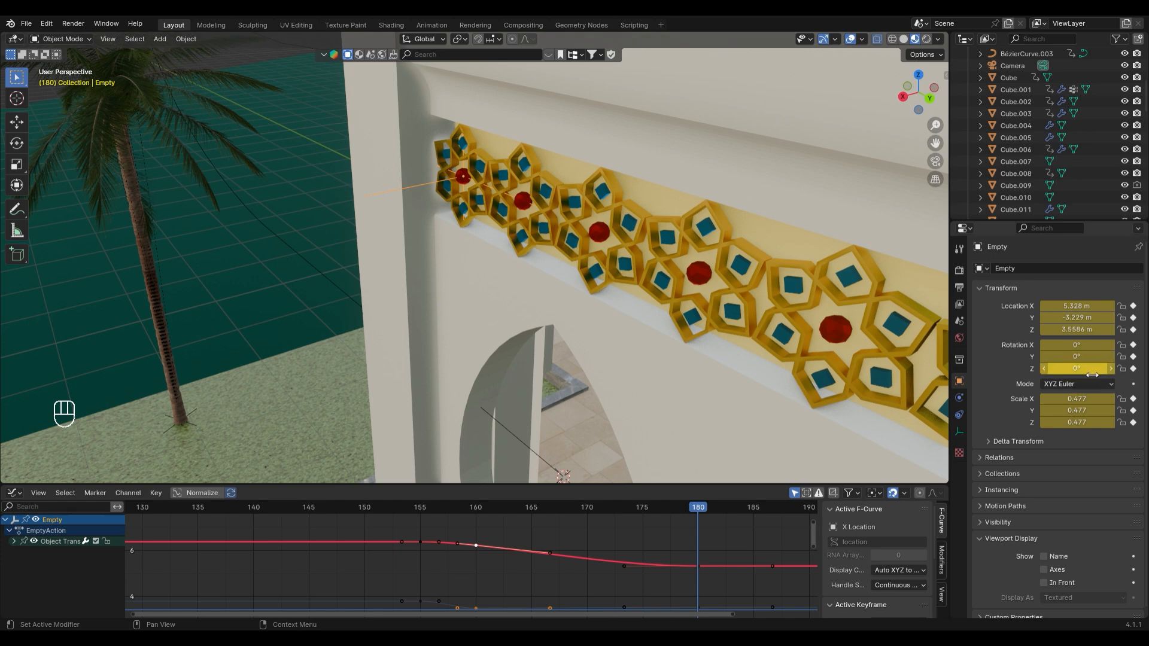
click(1075, 347)
text(360)
key(Return)
Play back the rosette's spinning flight into the strip and scrub through it up to frame 180
key(space)
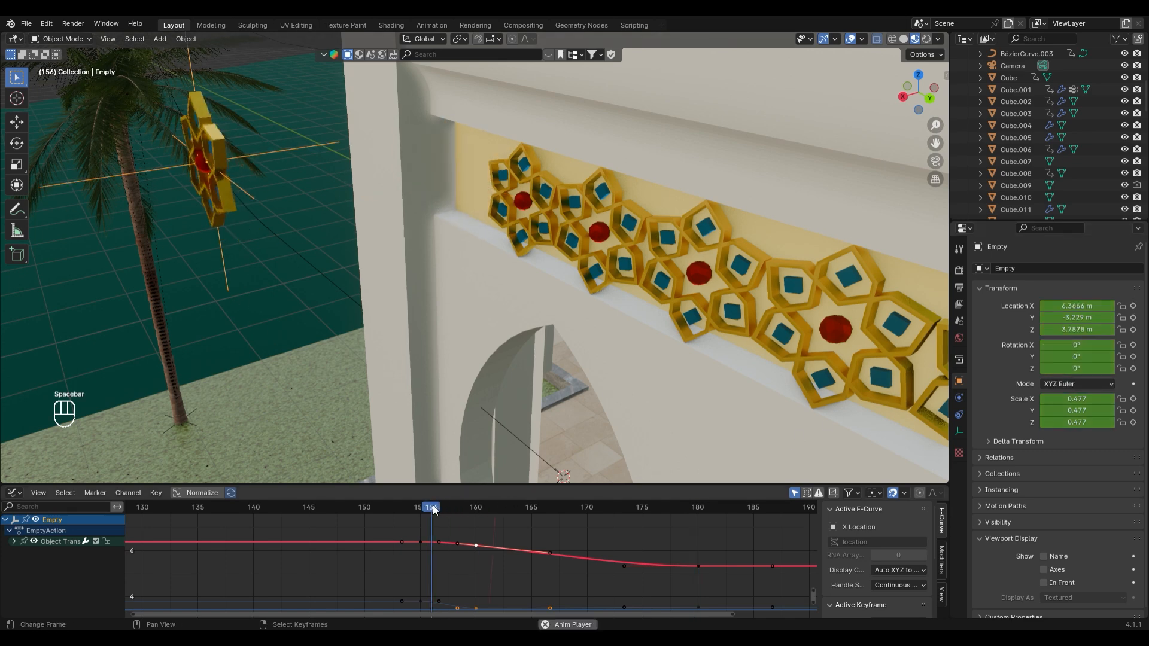
key(space)
key(space)
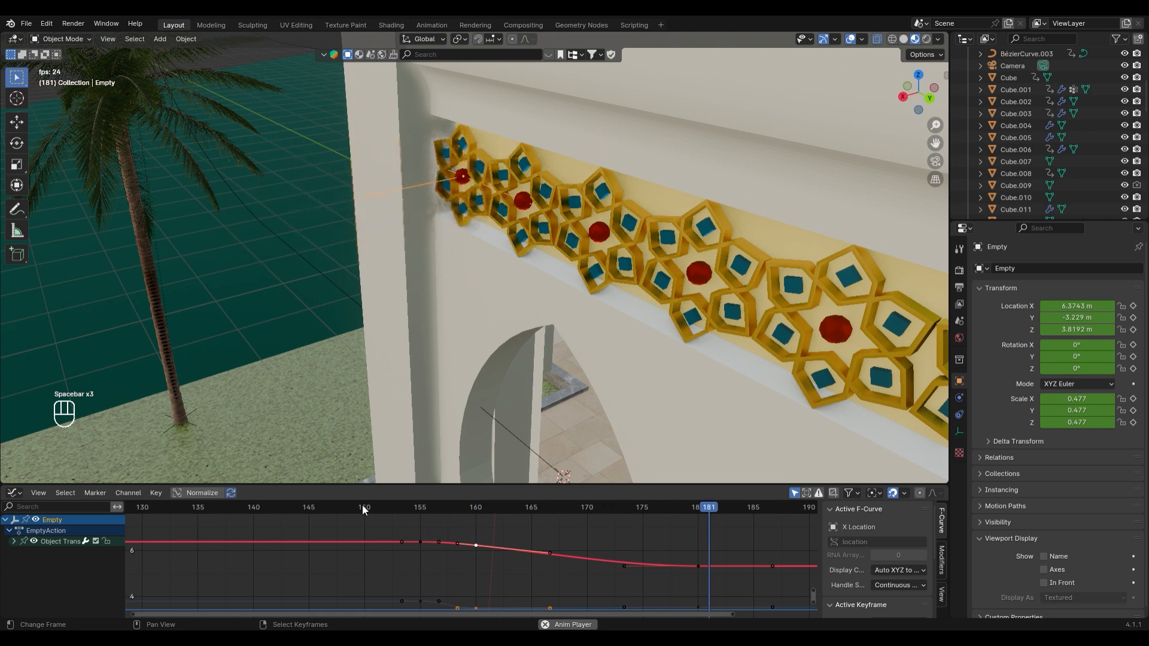
key(space)
drag(362, 505, 697, 529)
Isolate the Empty's X Location curve and scale down the handles of its frame 160 keyframe
click(13, 542)
click(34, 541)
click(23, 552)
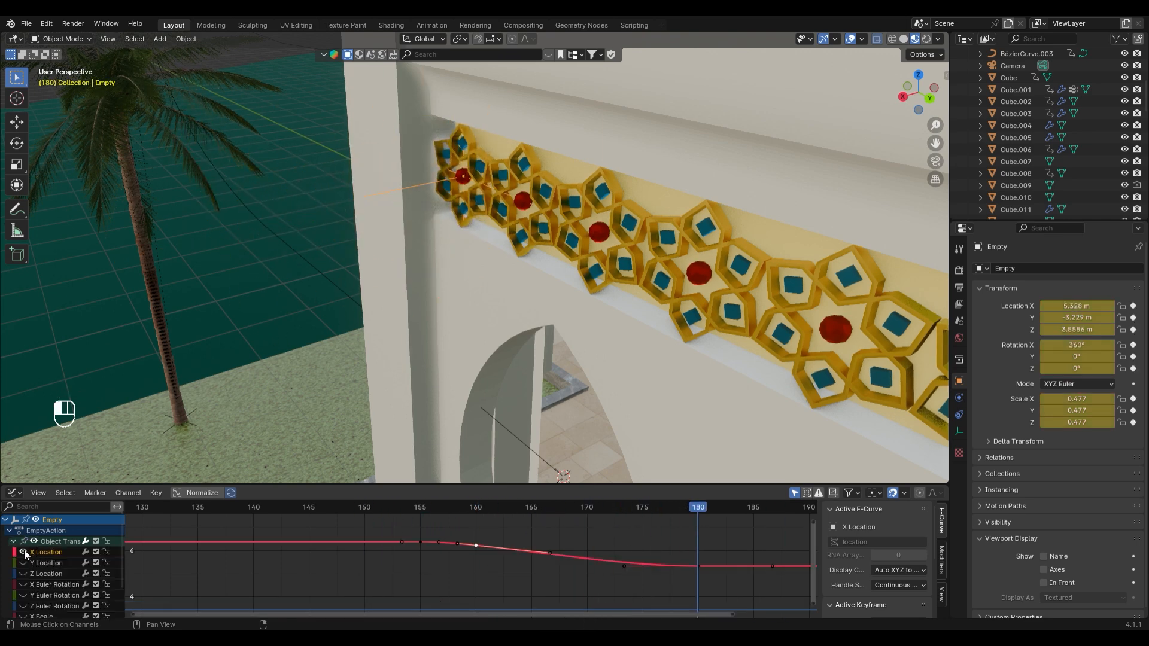
drag(470, 532, 741, 580)
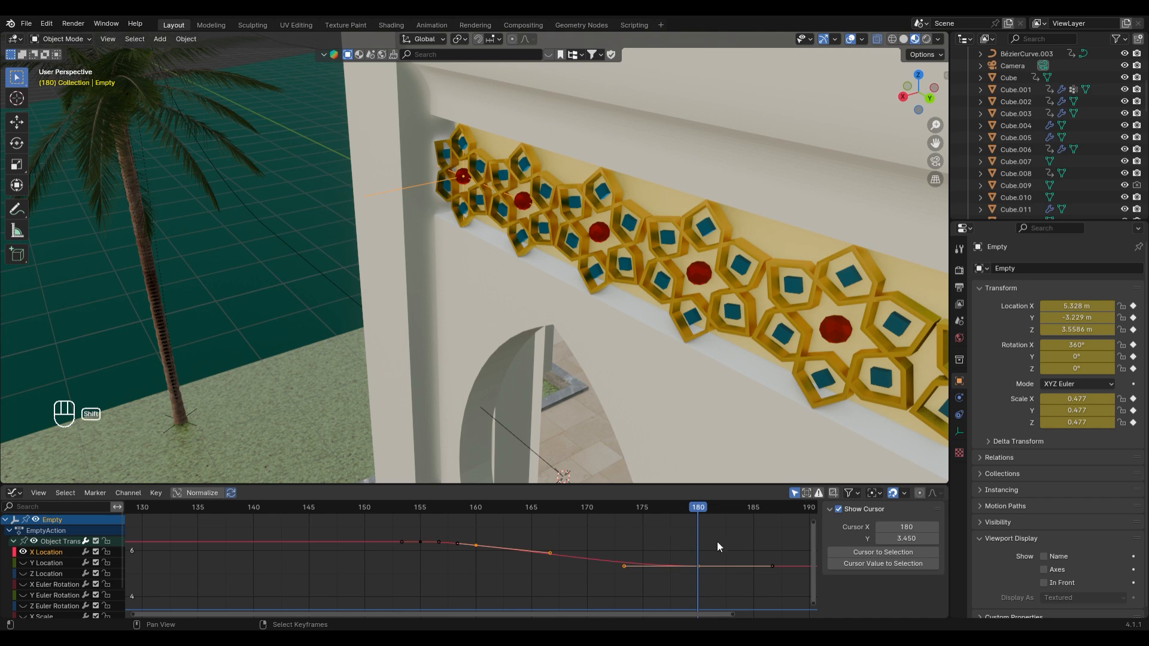
shift+middle_drag(717, 541, 616, 548)
click(358, 542)
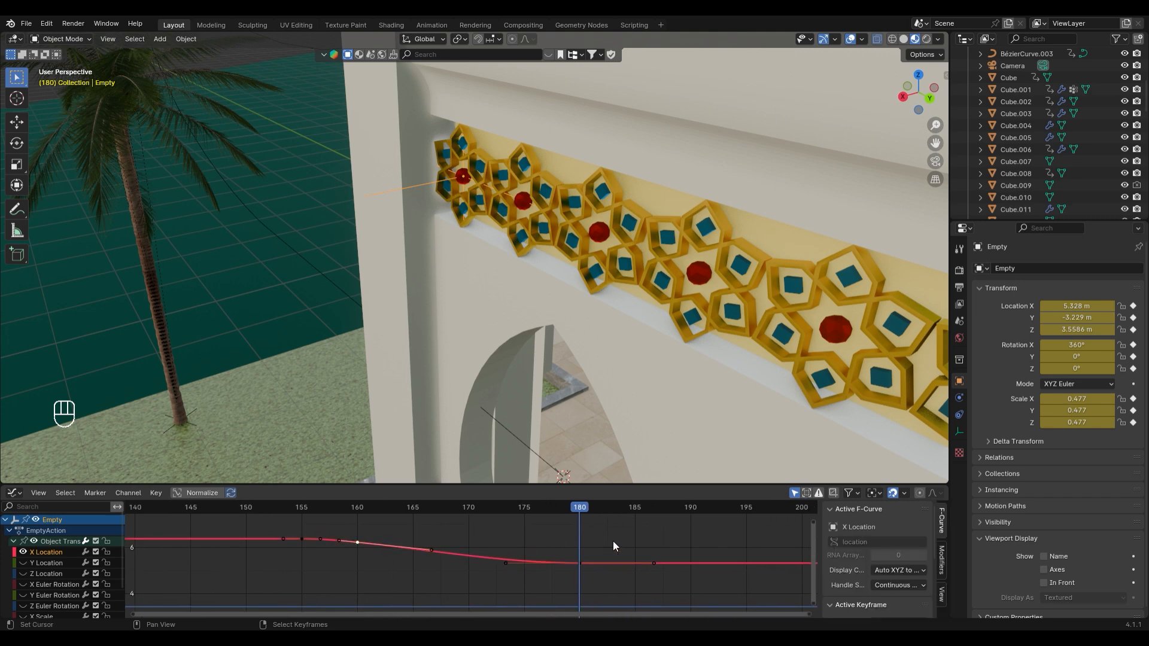
key(s)
Play back the rosette's landing and keyframe the Empty's location at frame 170
key(space)
key(space)
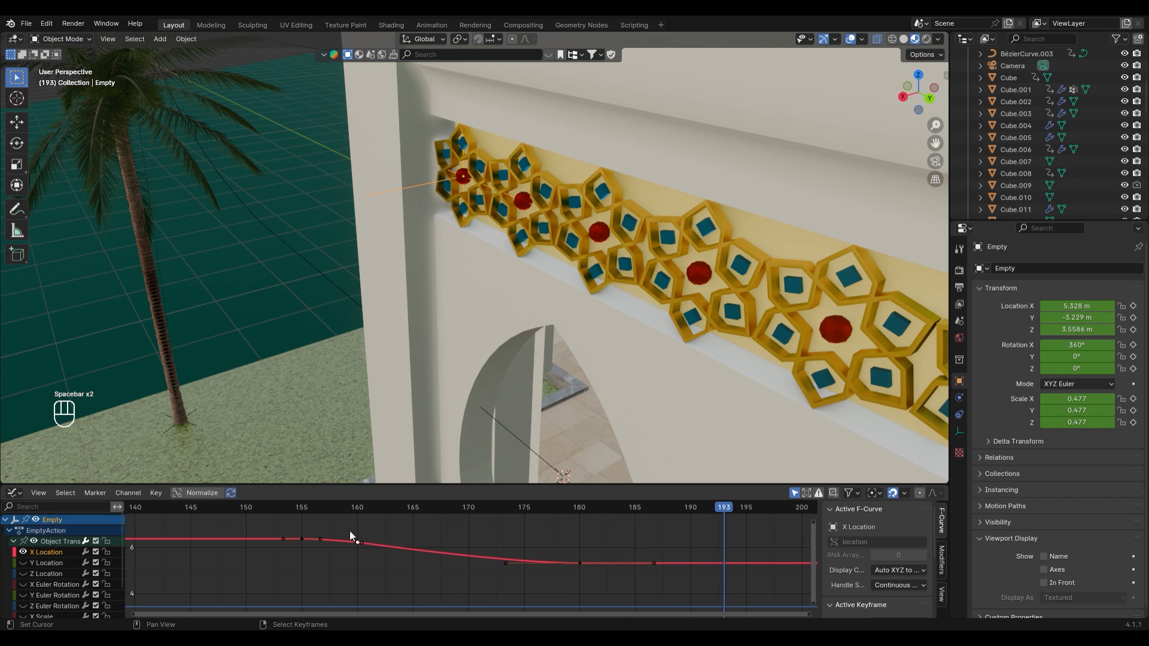
drag(349, 530, 648, 583)
click(469, 506)
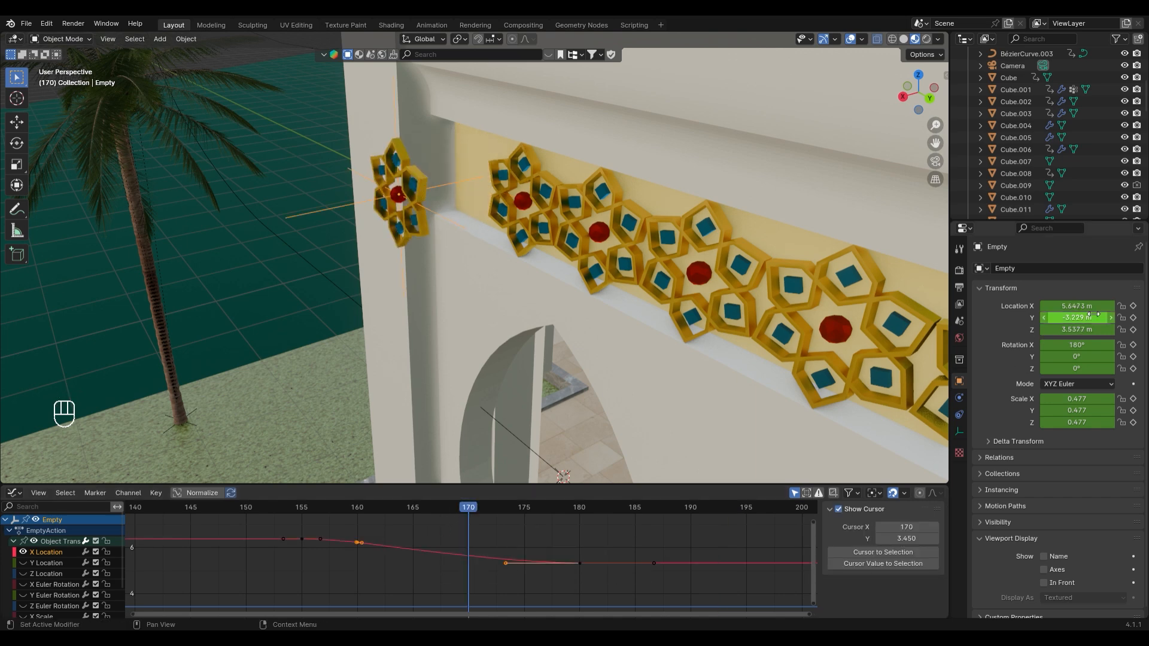
key(i)
Set the Empty's X Location keyframes at frames 170 and 180 to Bounce interpolation
drag(441, 532, 627, 563)
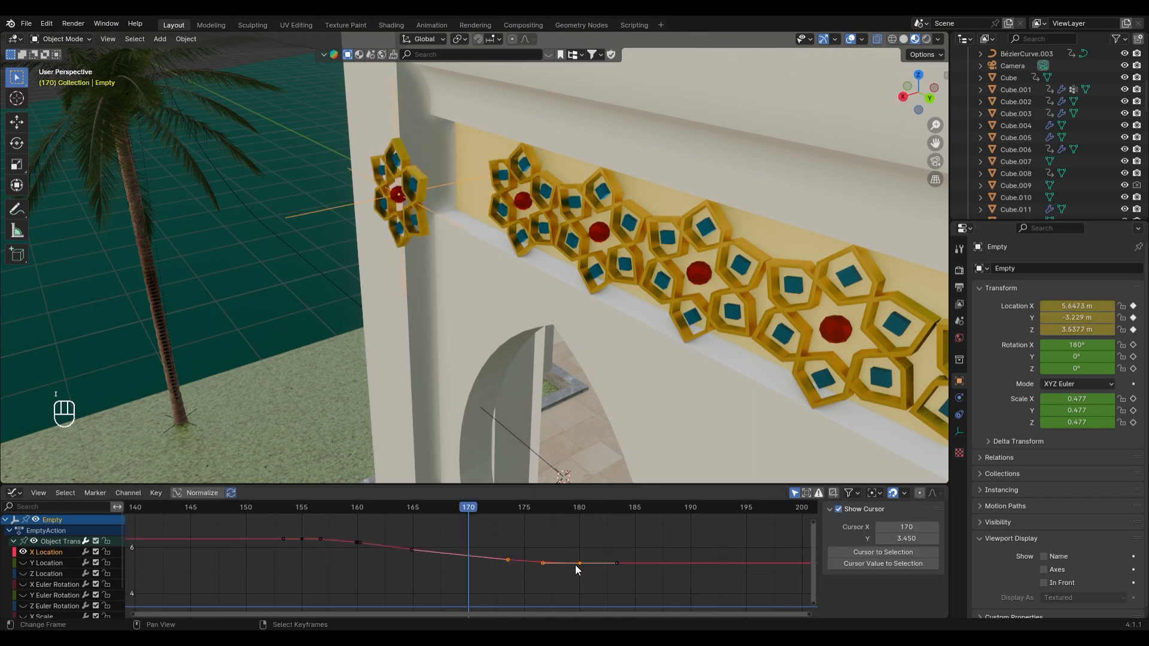
shift+click(612, 564)
right_click(583, 548)
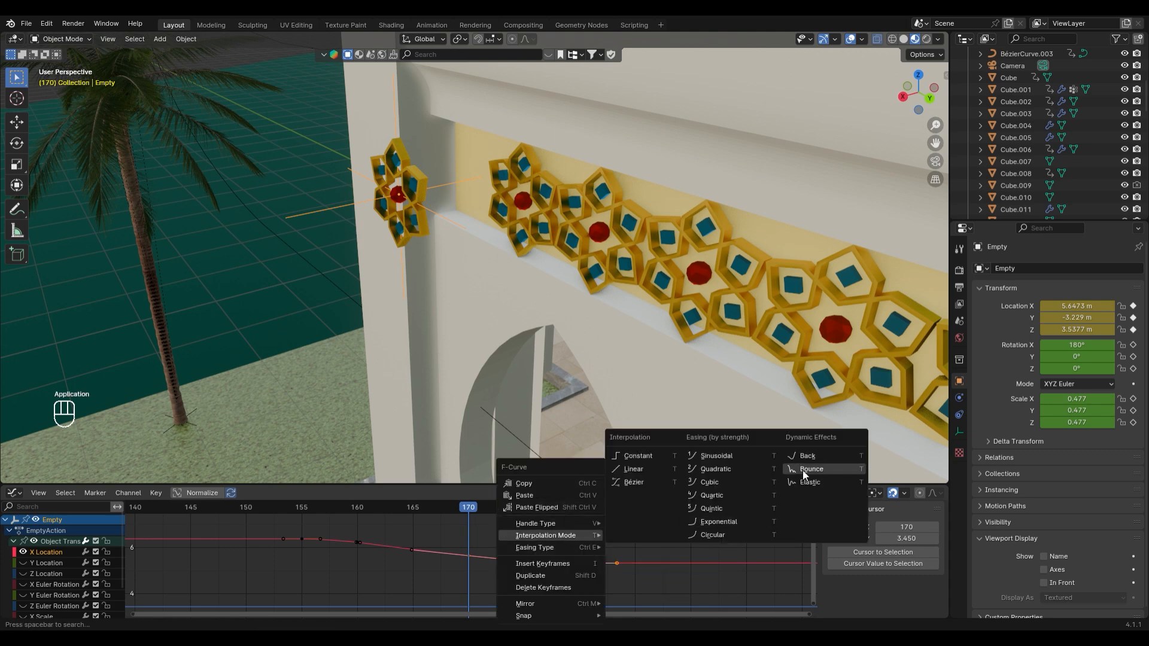
click(802, 470)
Play back the rosette's bouncing flight, including from frame 153, and undo the Bounce interpolation
key(space)
key(space)
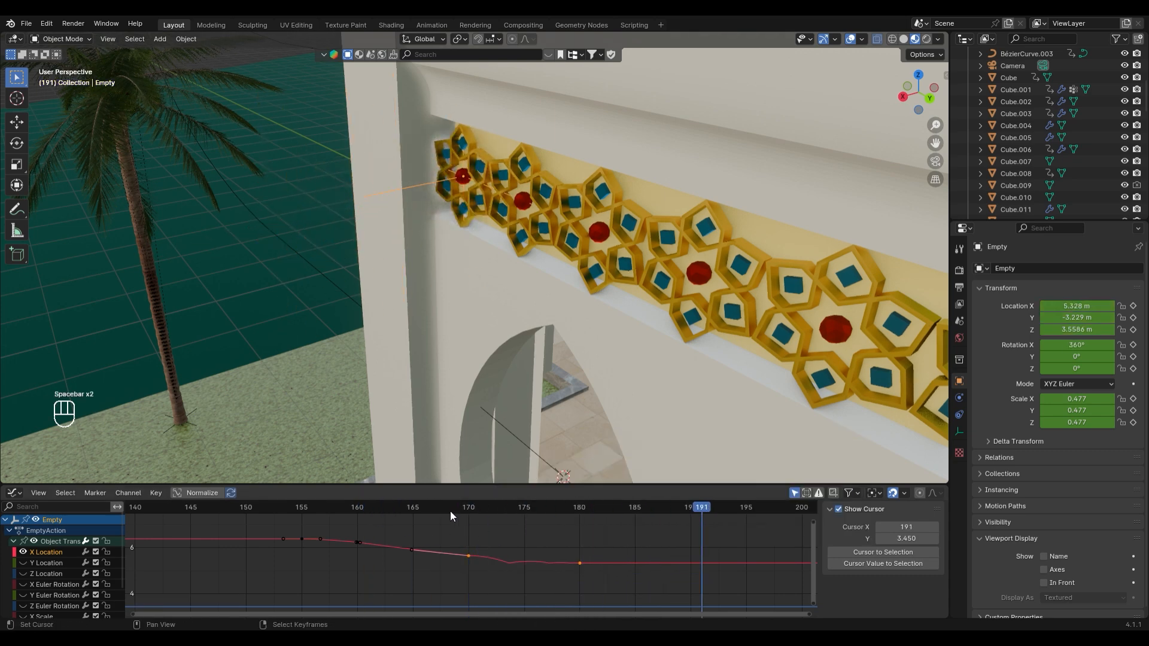
click(381, 508)
key(space)
key(space)
click(285, 507)
key(space)
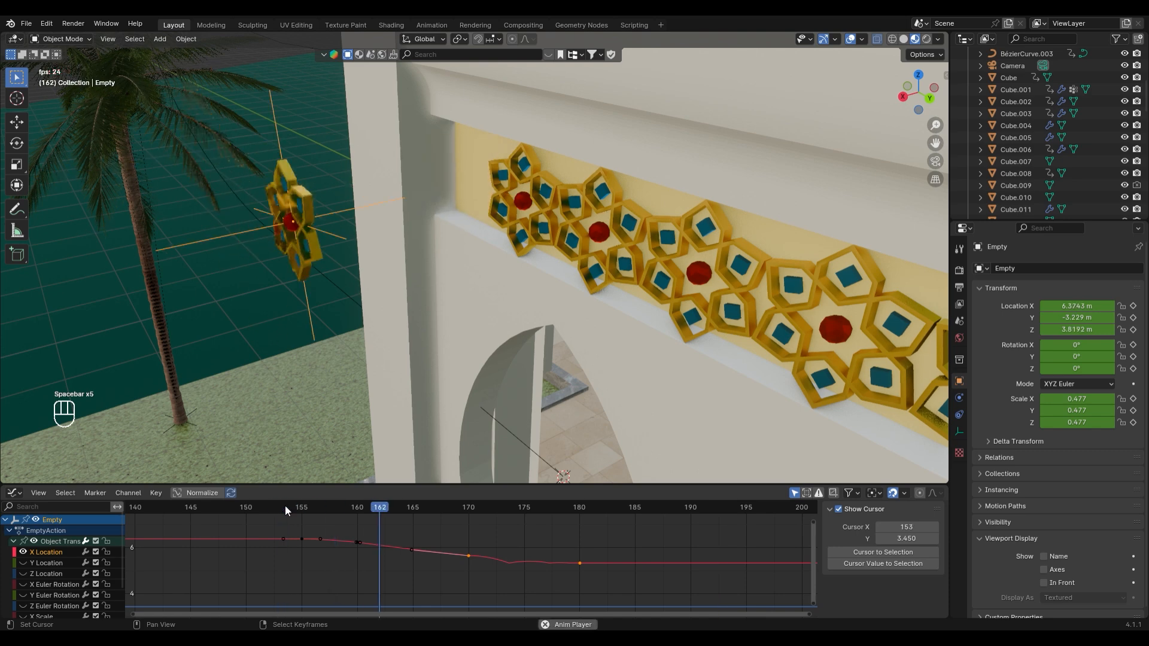
key(ctrl+z)
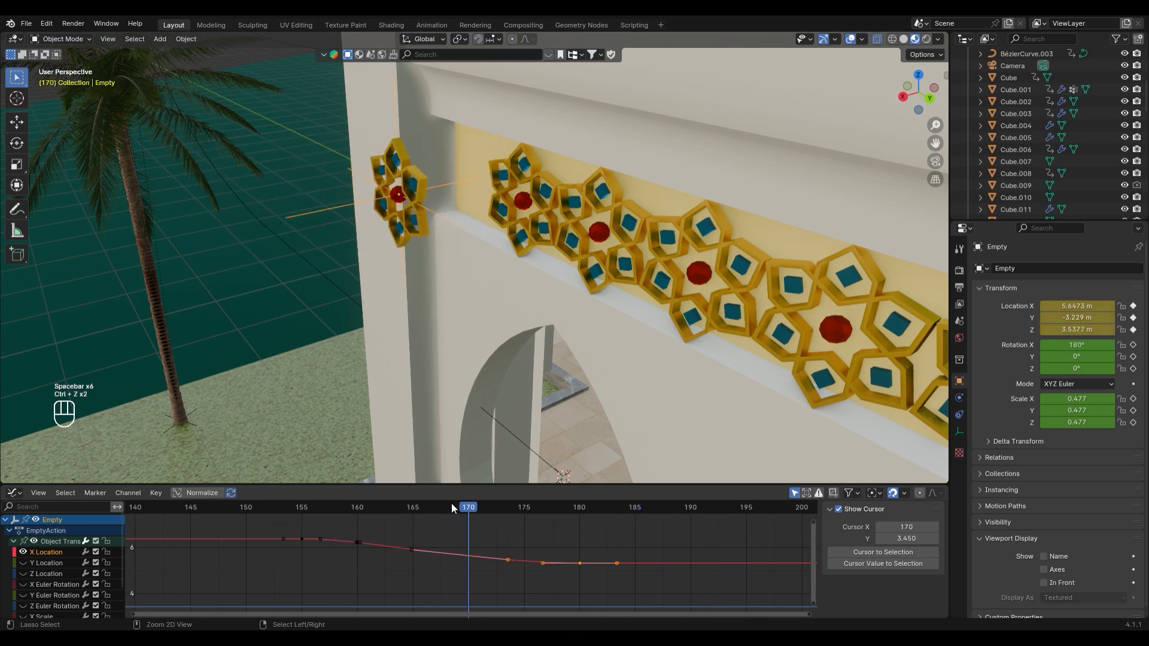
key(ctrl+z)
Keyframe only the Empty's location at frame 185
key(space)
key(space)
click(636, 507)
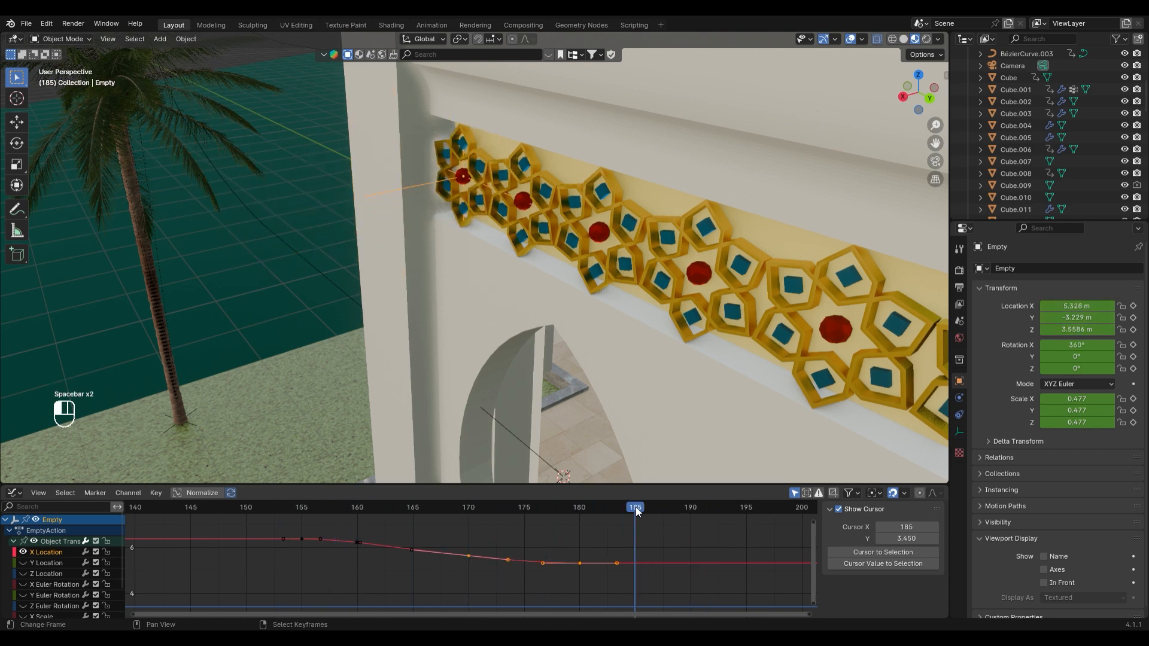
key(i)
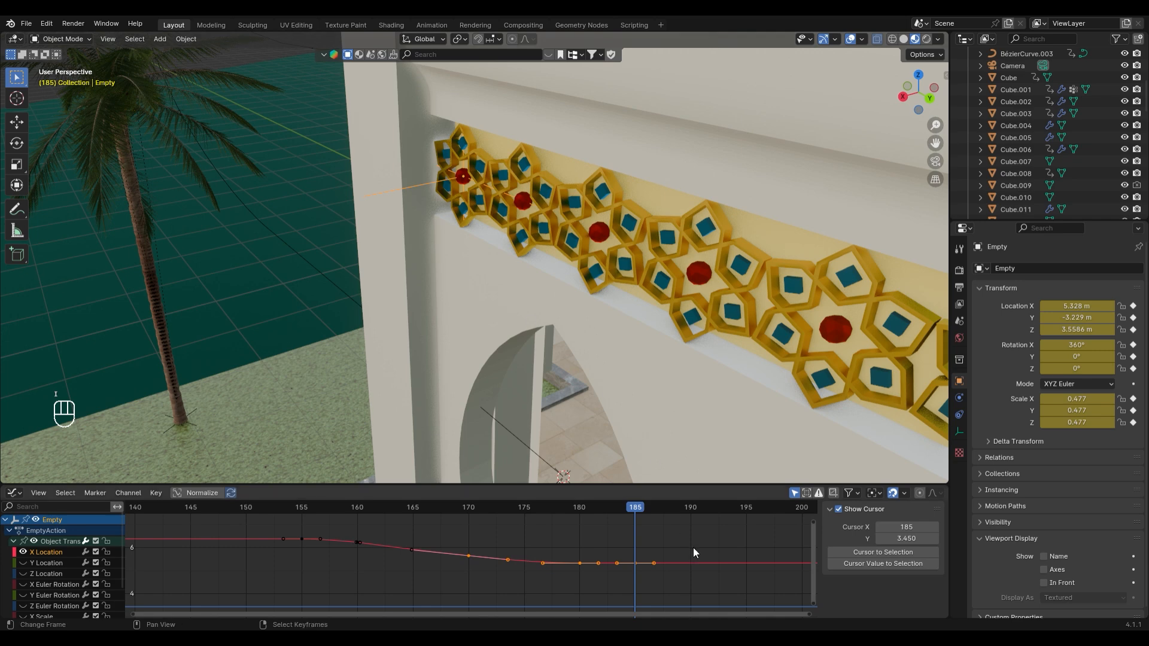
key(ctrl+z)
key(i)
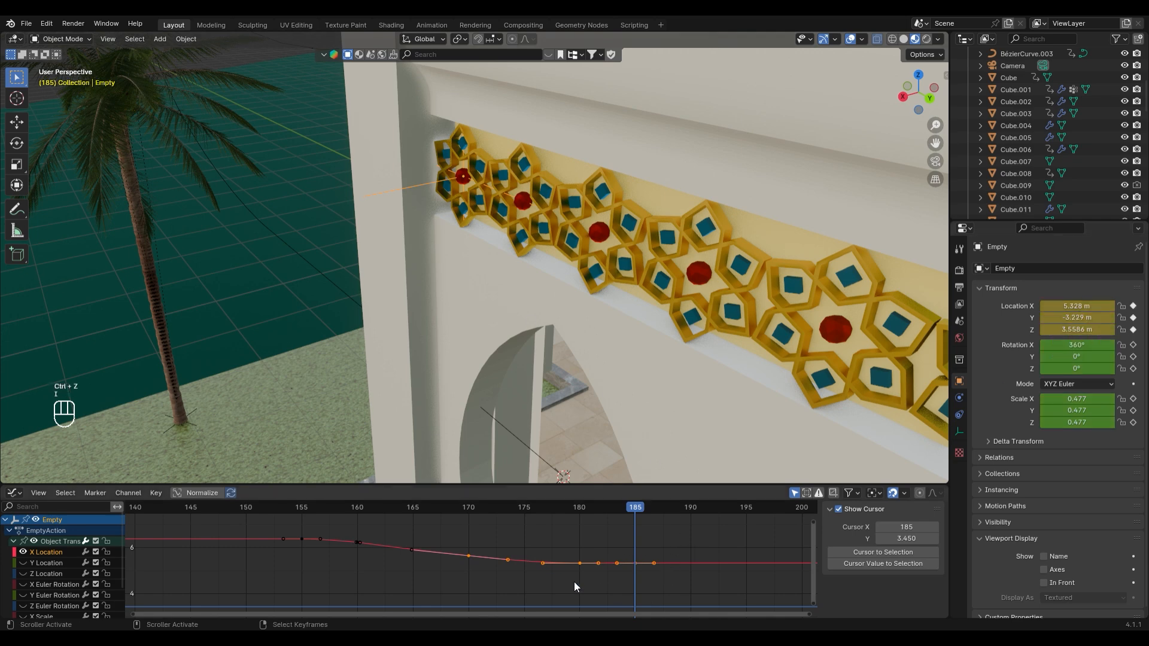
Apply Bounce interpolation to the selected X Location keyframes leading up to frame 185 and play back the result
right_click(619, 544)
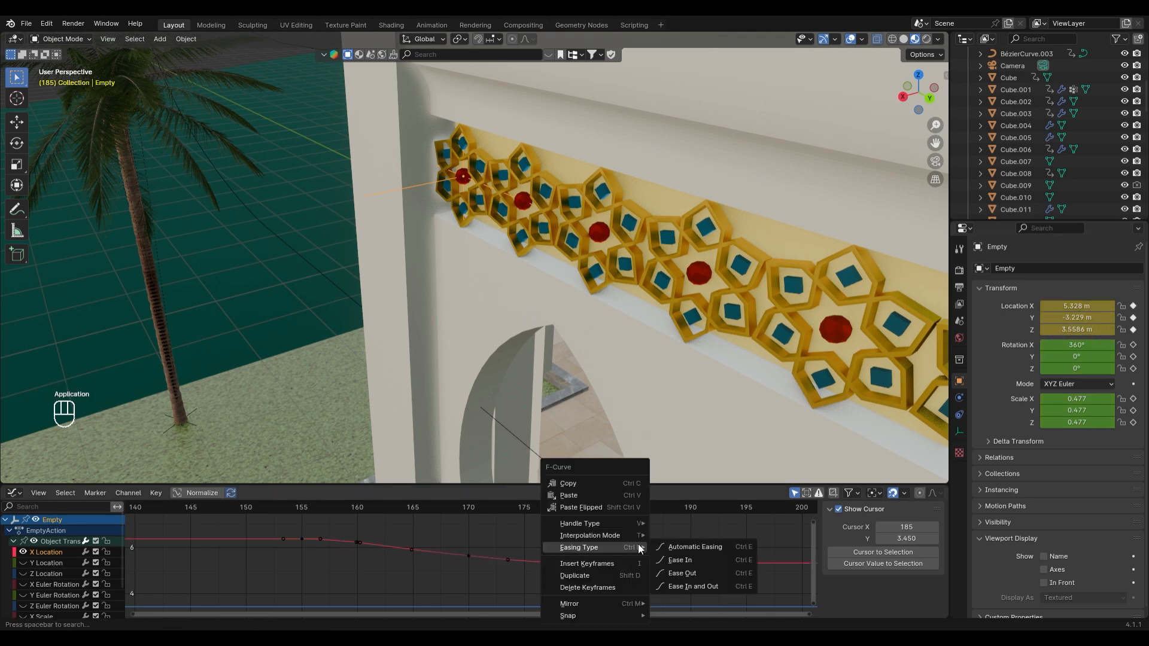
mouse_move(635, 536)
click(854, 469)
scroll(612, 522, up, 2)
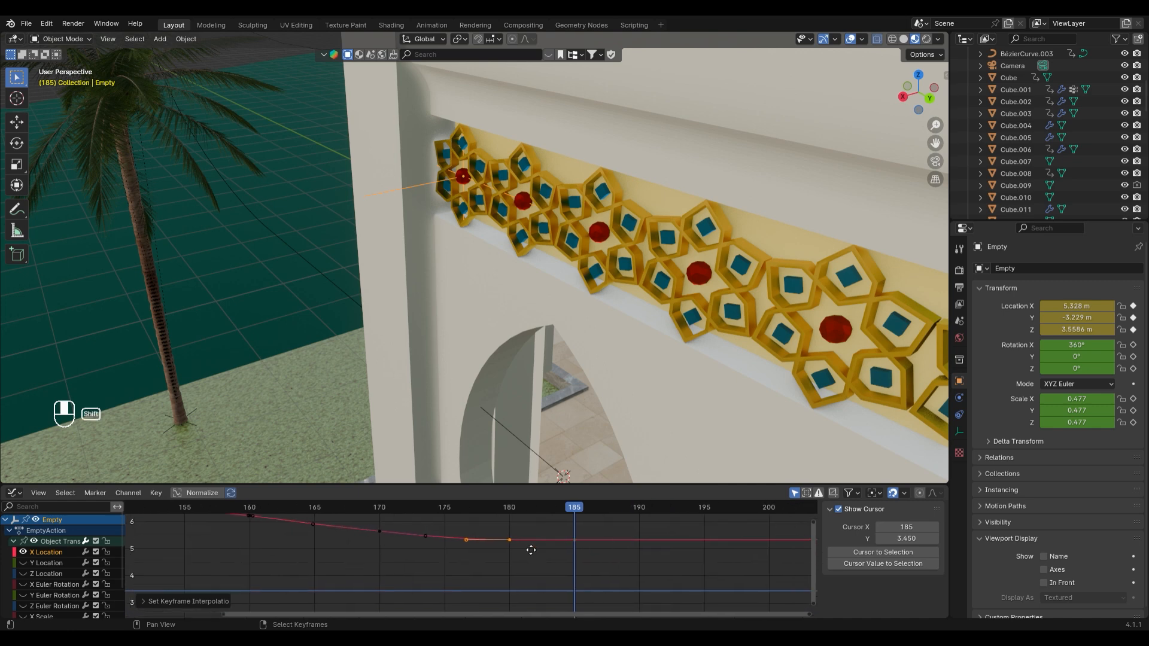
scroll(553, 545, down, 1)
middle_drag(553, 545, 557, 581)
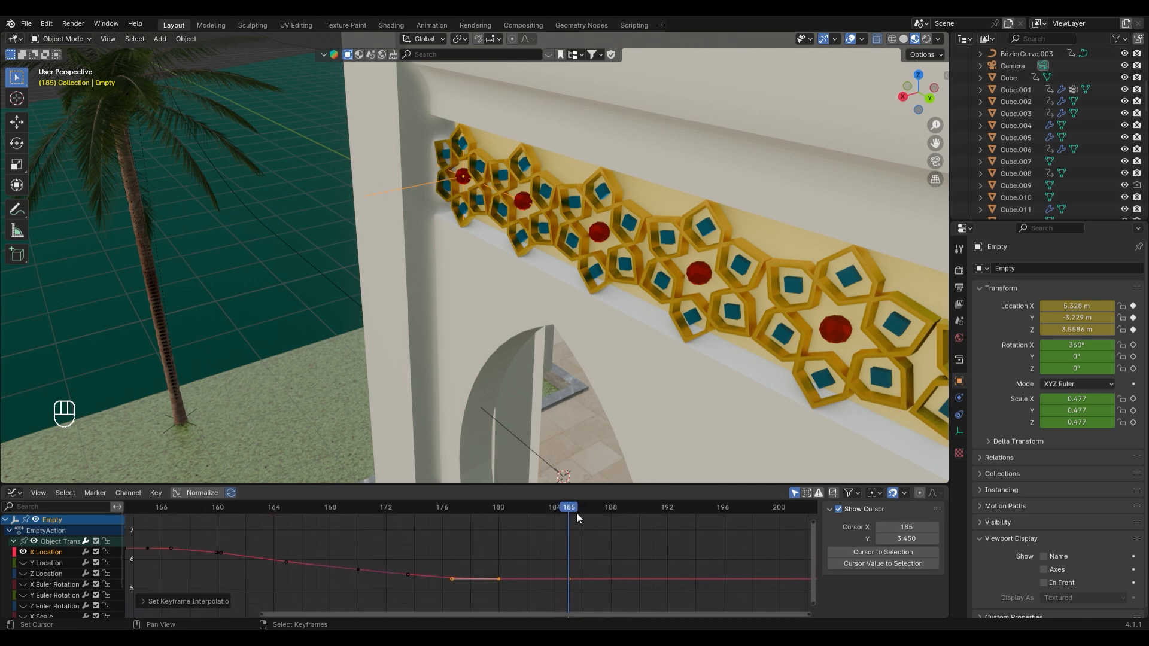
key(space)
key(space)
Undo the Bounce interpolation and the location keyframe at frame 185
key(ctrl+z)
key(ctrl+z)
key(ctrl+z)
key(ctrl+z)
key(ctrl+z)
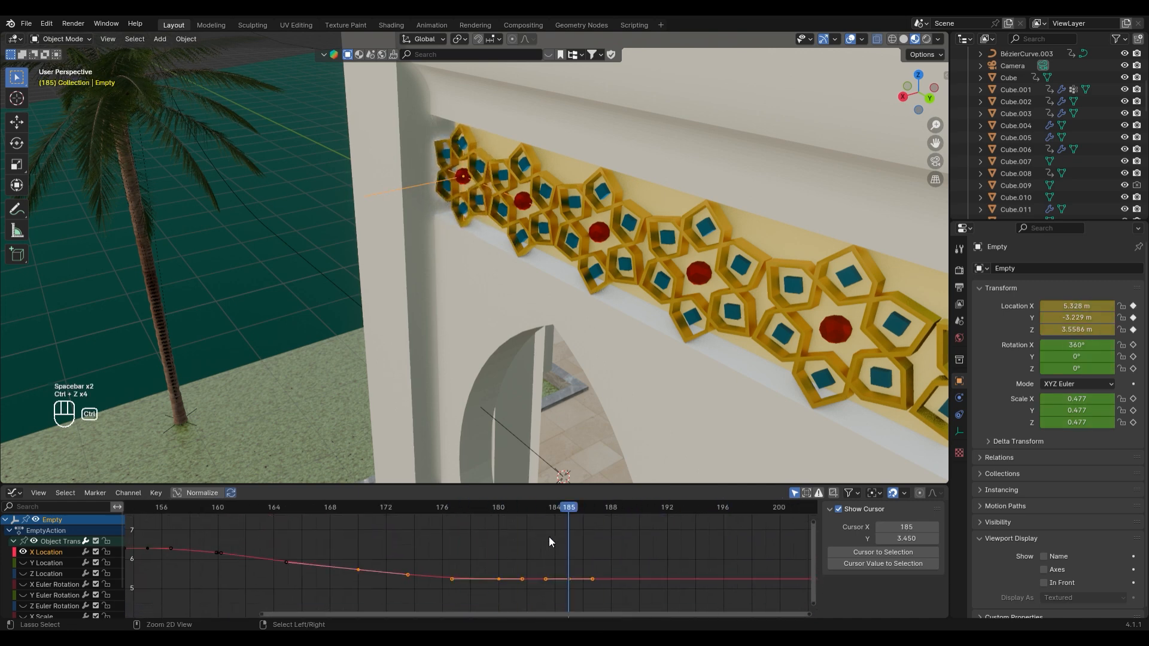
At frame 185, move the Empty along X to about 5.41 m to create a small rebound
key(g)
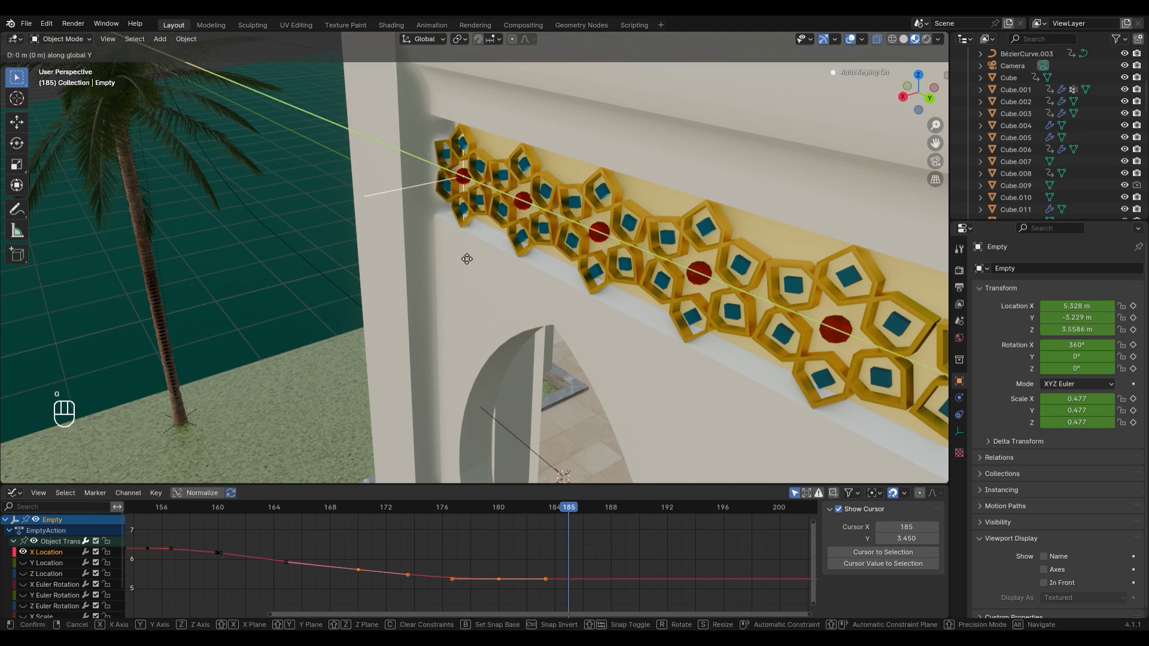
key(x)
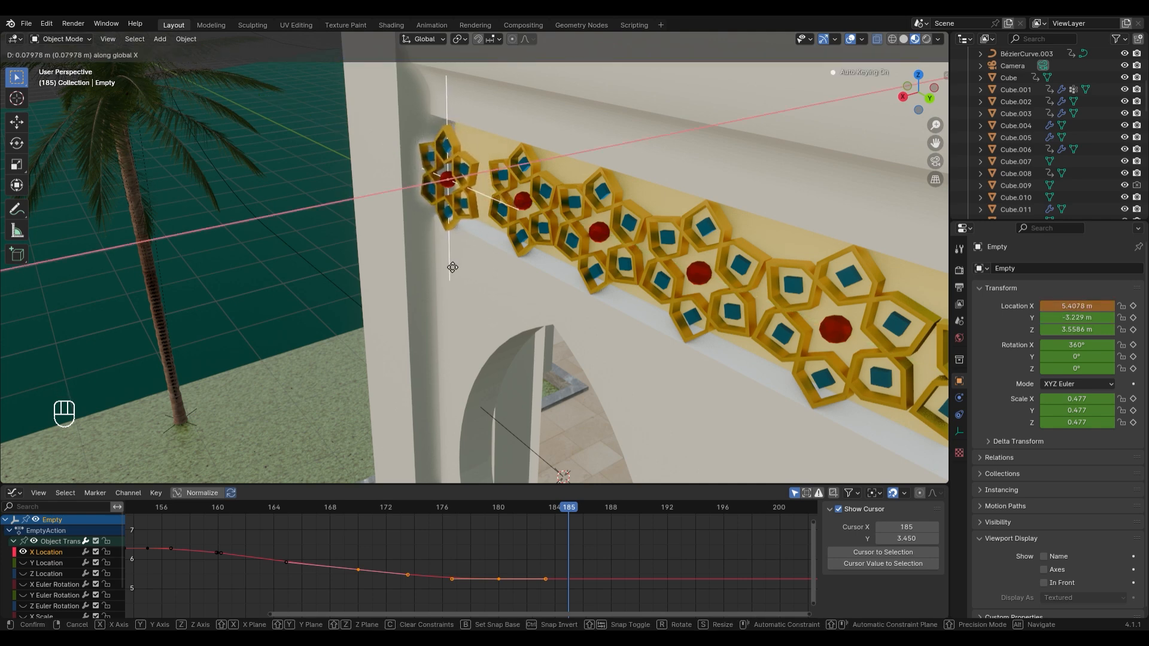
click(453, 267)
click(526, 507)
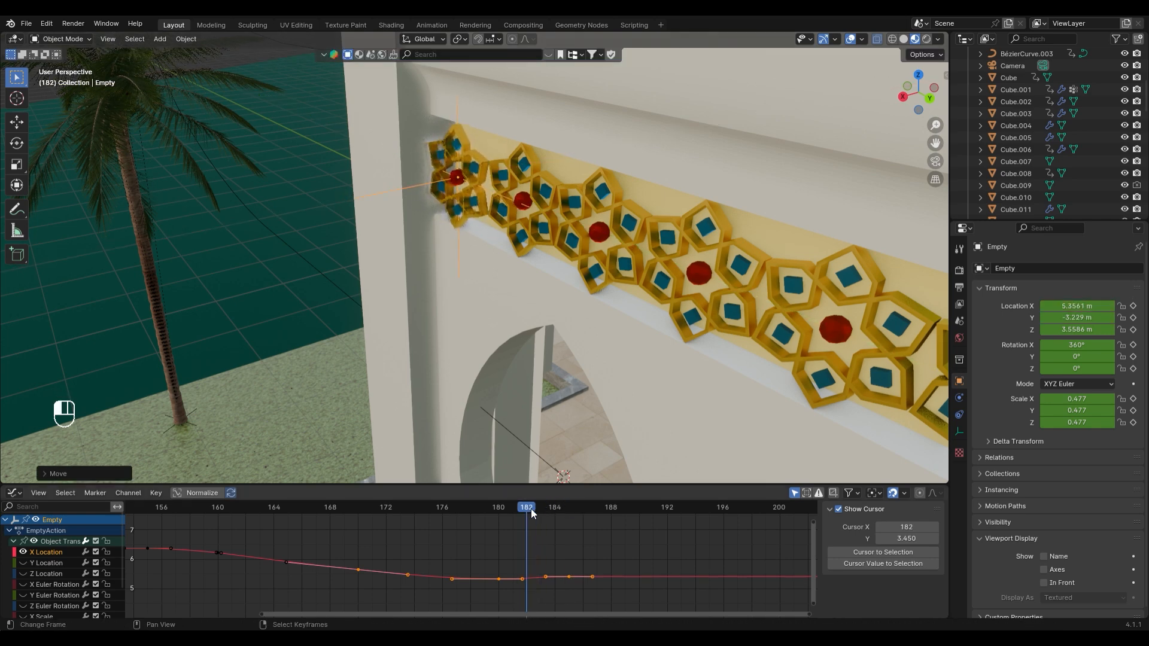
key(ctrl+z)
Shift the rebound's X Location keyframe to frame 182 and duplicate the frame 180 keyframe to frame 184
click(576, 576)
key(g)
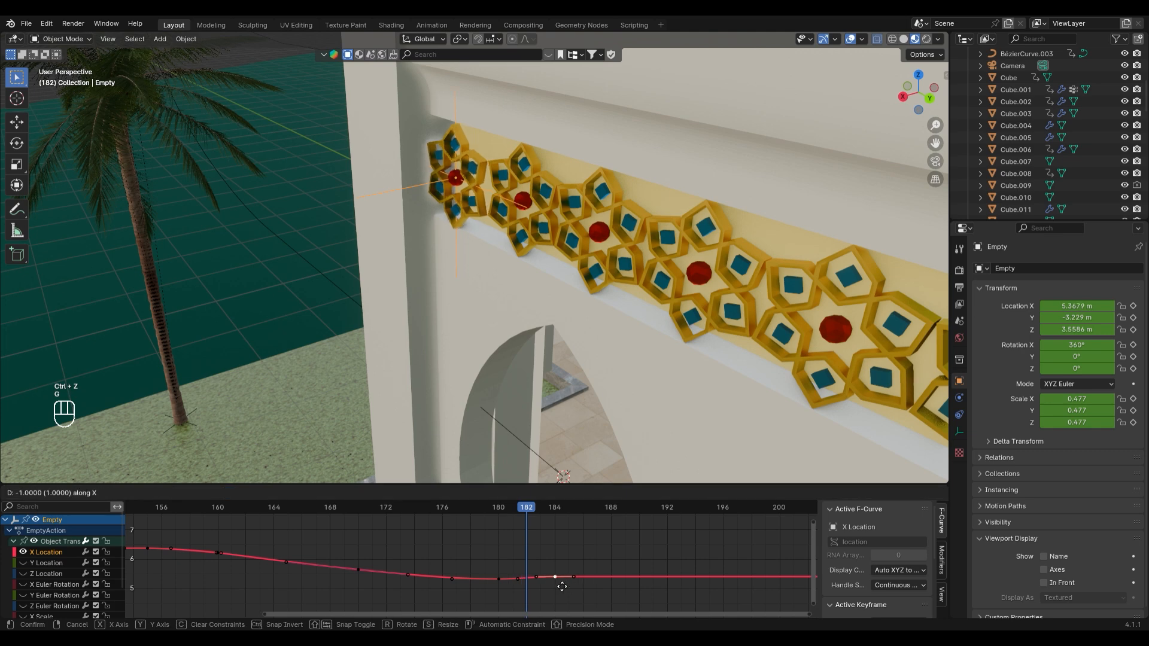
click(501, 577)
key(shift+d)
middle_click(562, 583)
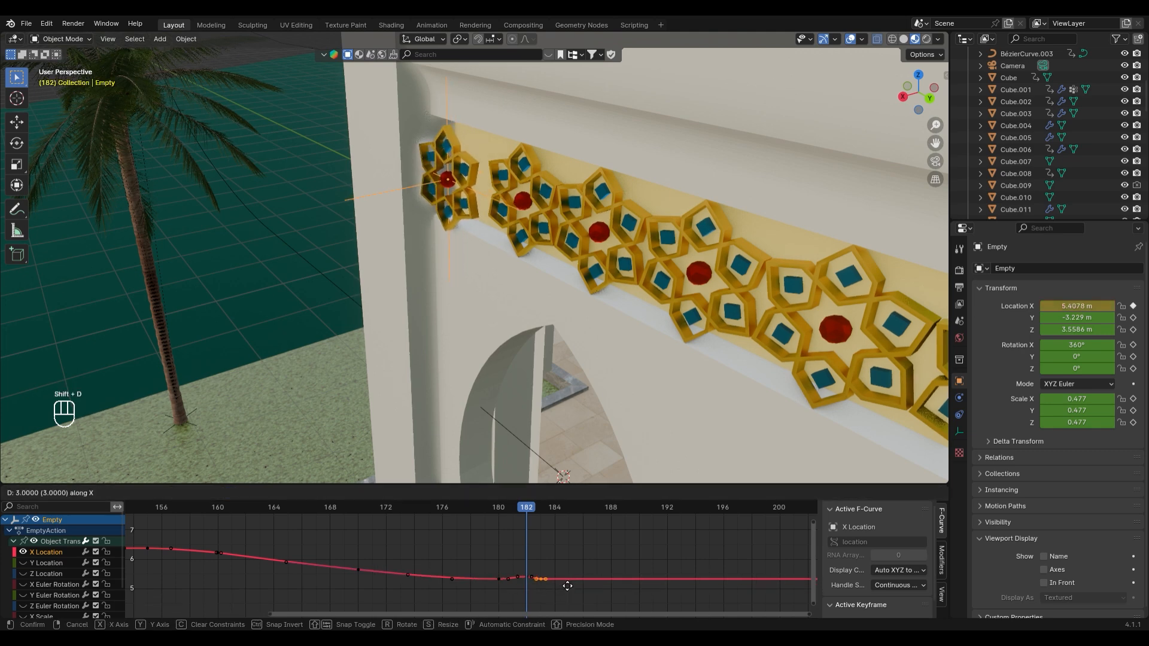
click(569, 580)
Play back the rosette's landing with the rebound, including from frame 156
click(473, 509)
key(space)
key(space)
click(156, 507)
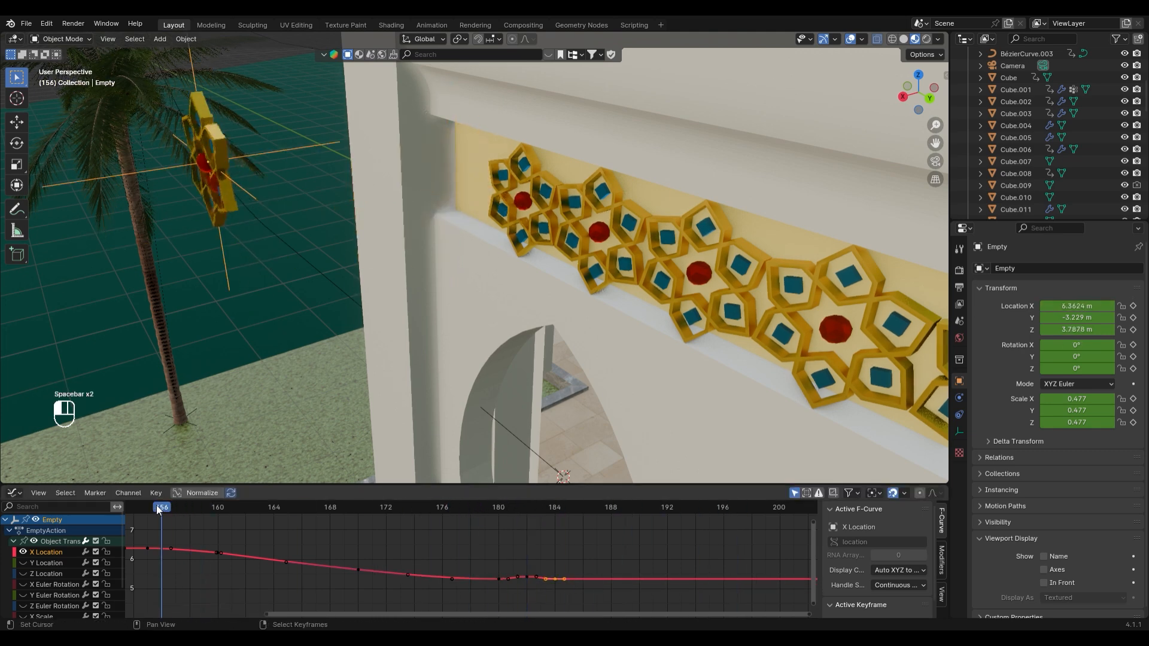
key(space)
key(space)
Slightly lower the value of the X Location rebound keyframe at frame 182
click(526, 576)
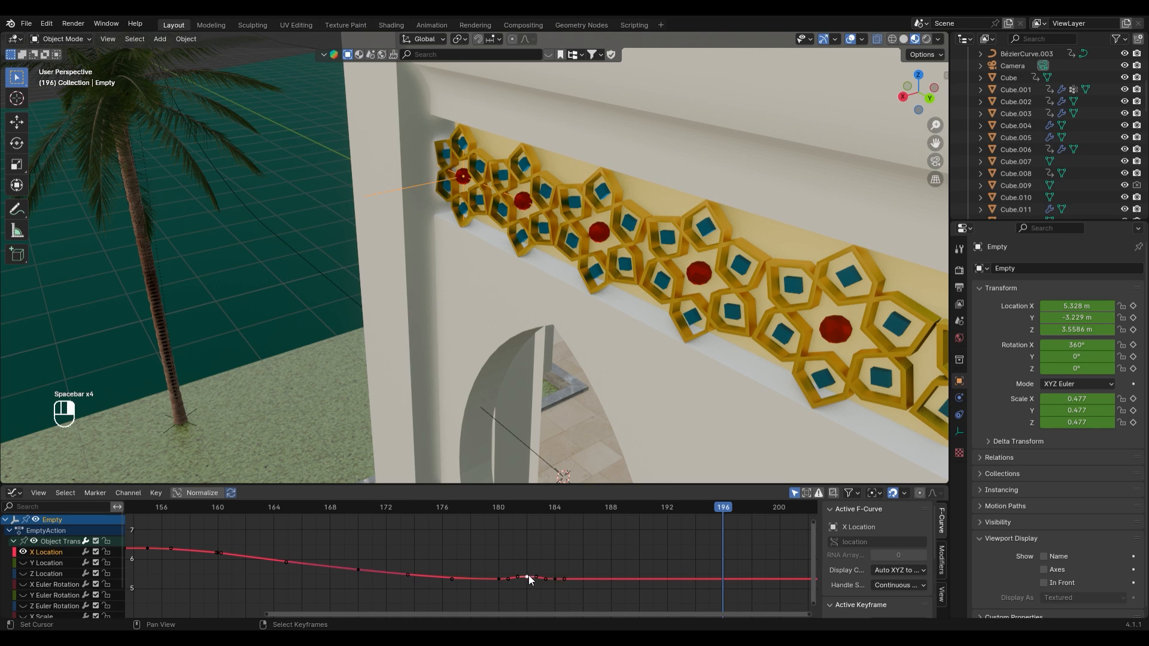
key(g)
key(shift)
key(Escape)
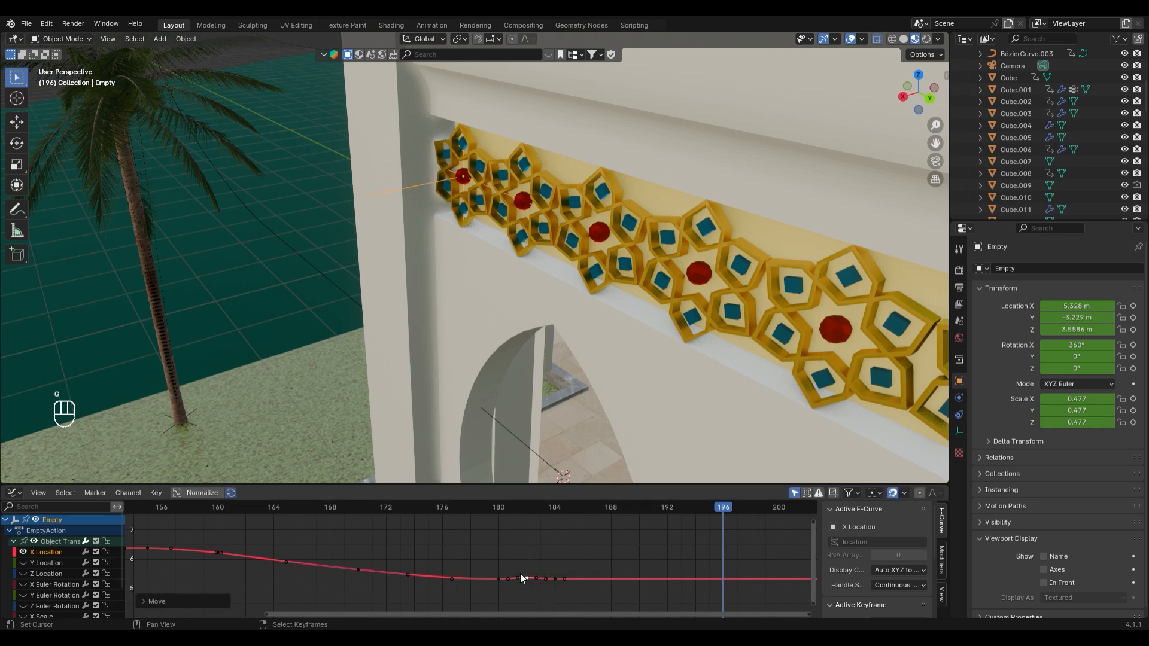
Select the X Location keyframes from frame 180 to 184 and try to scale them along time from frame 180
drag(481, 541, 592, 594)
click(499, 507)
key(s)
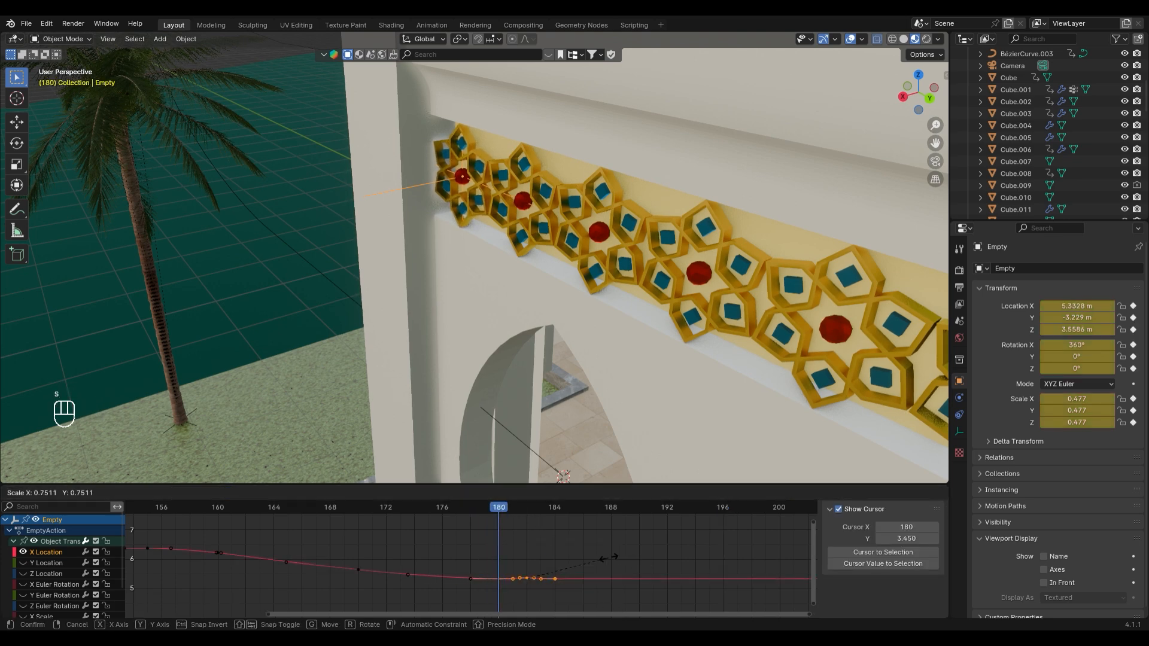
key(x)
click(618, 557)
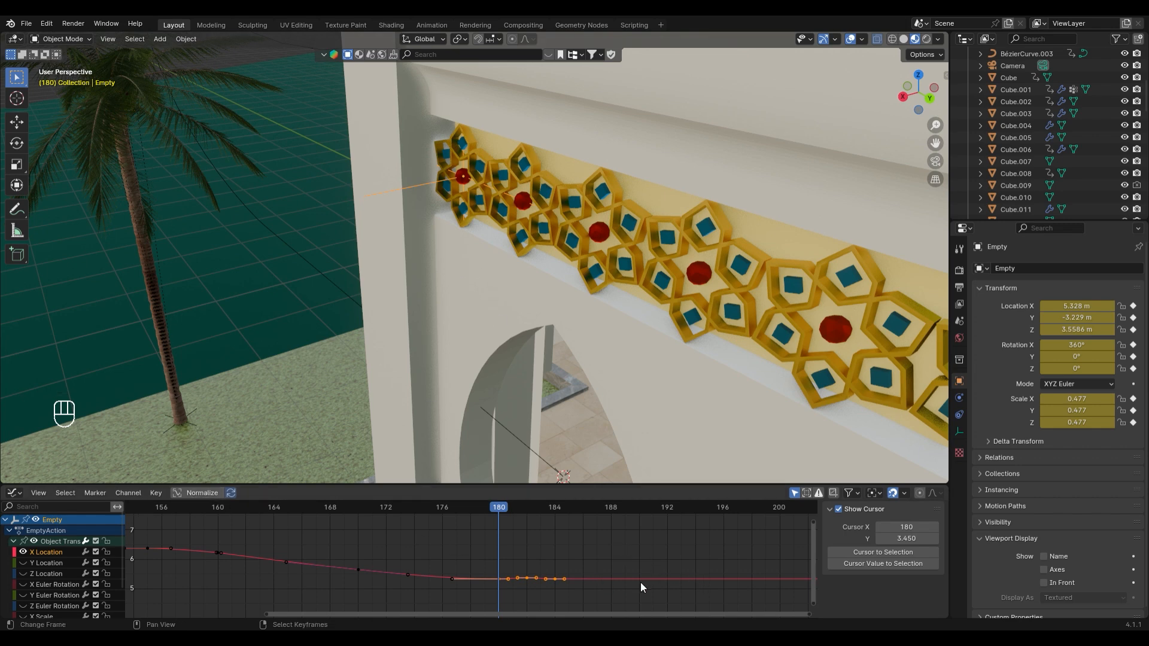
Try scaling the bounce keyframes with the 2D Cursor pivot and with the Individual Centers pivot
click(872, 493)
click(899, 536)
key(s)
right_click(641, 554)
click(869, 493)
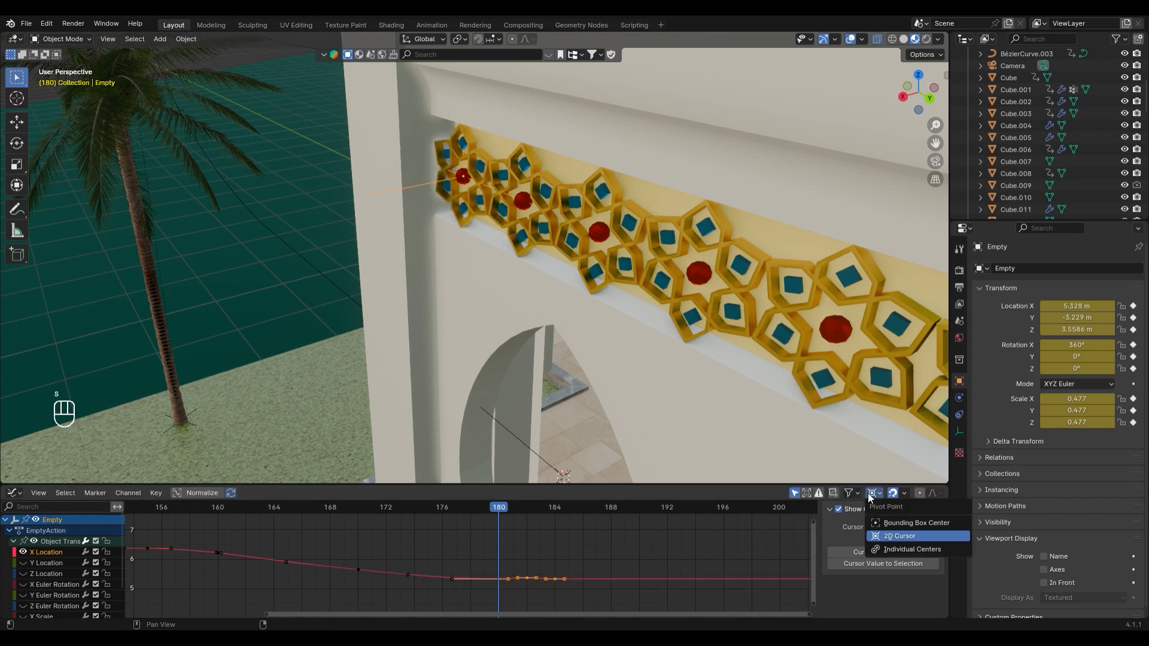
click(883, 547)
key(s)
right_click(617, 548)
Try scaling the bounce keyframes around the Bounding Box Center and again around the 2D Cursor
click(871, 493)
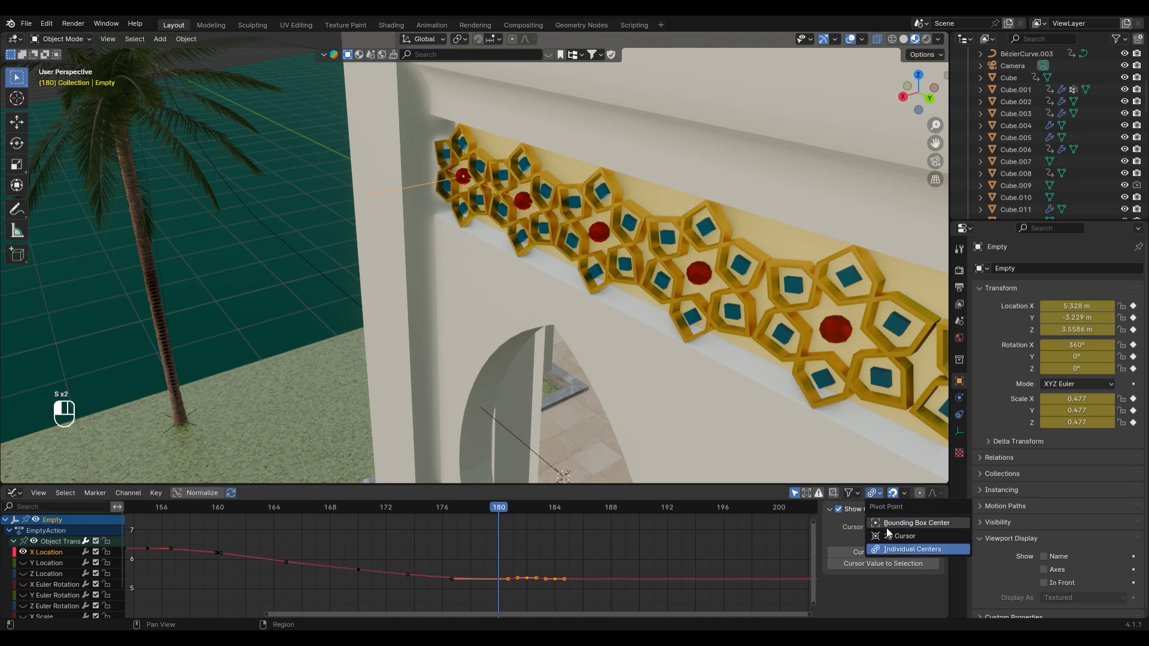
click(886, 525)
key(s)
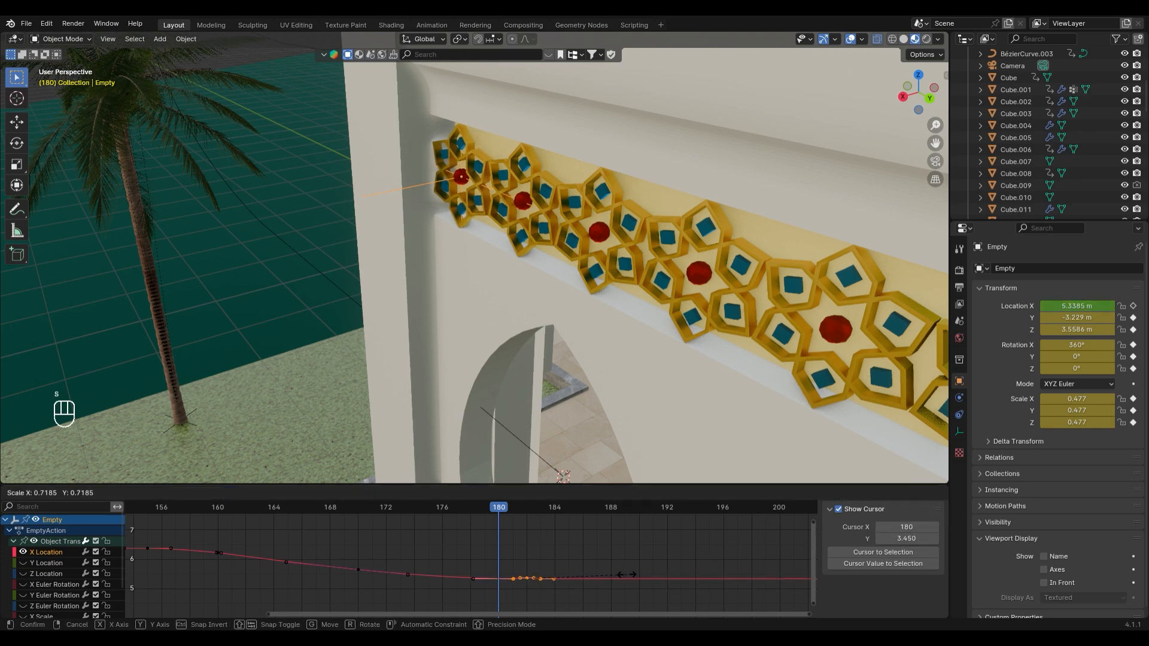
right_click(658, 562)
click(878, 493)
key(s)
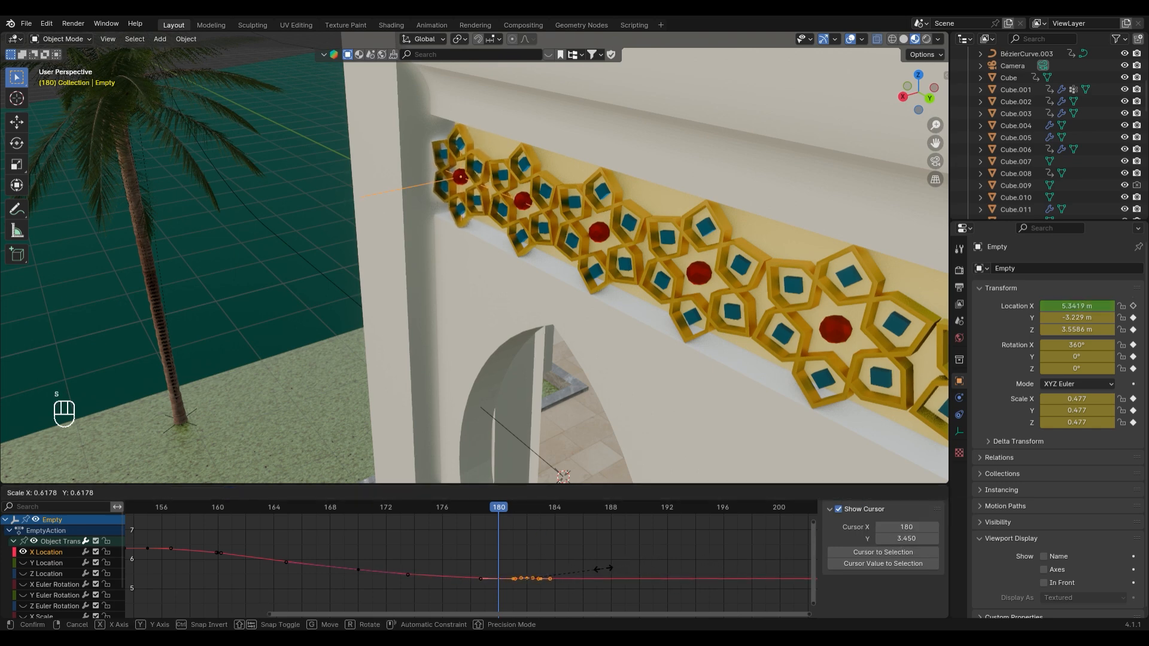
click(649, 569)
click(875, 493)
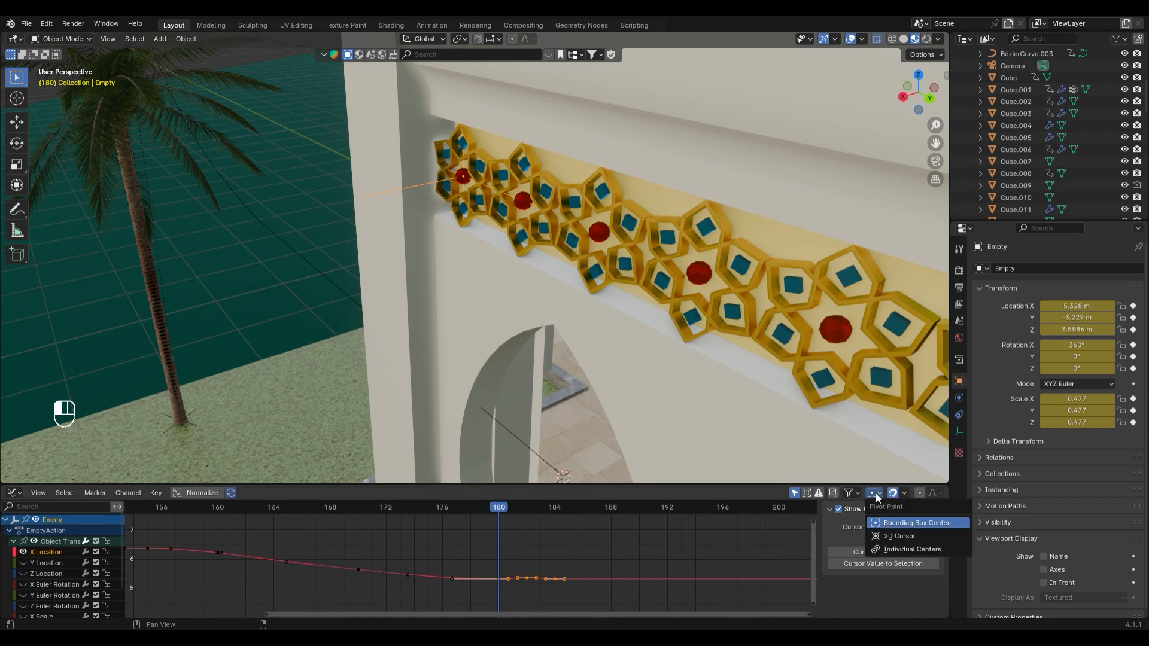
click(900, 536)
key(s)
right_click(723, 527)
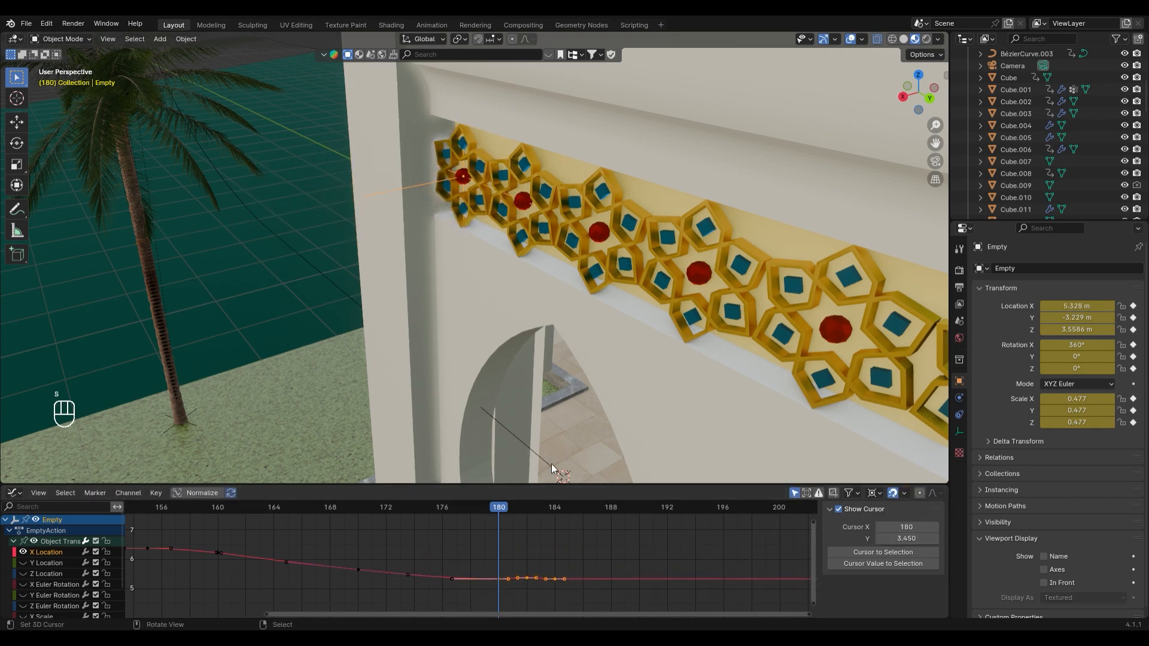
Tighten the bounce by moving the rebound keyframe to frame 181 and the closing keyframe to frame 182
scroll(535, 581, up, 3)
middle_drag(522, 566, 502, 536)
drag(496, 534, 569, 570)
key(g)
key(x)
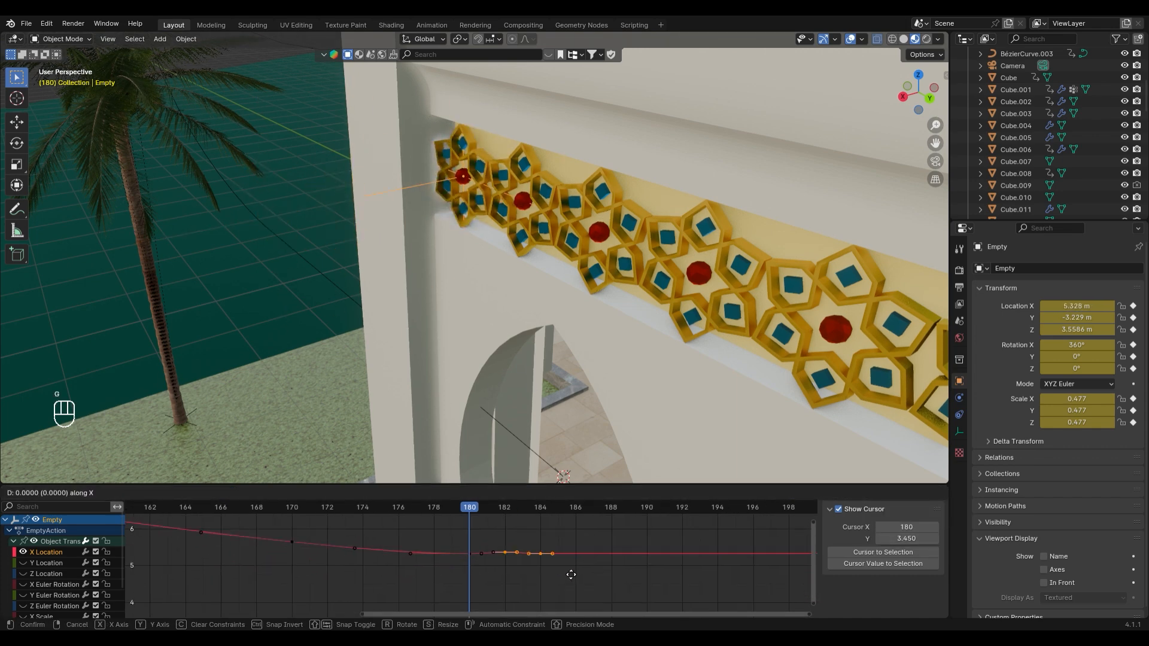
click(549, 571)
drag(510, 533, 542, 576)
key(g)
key(x)
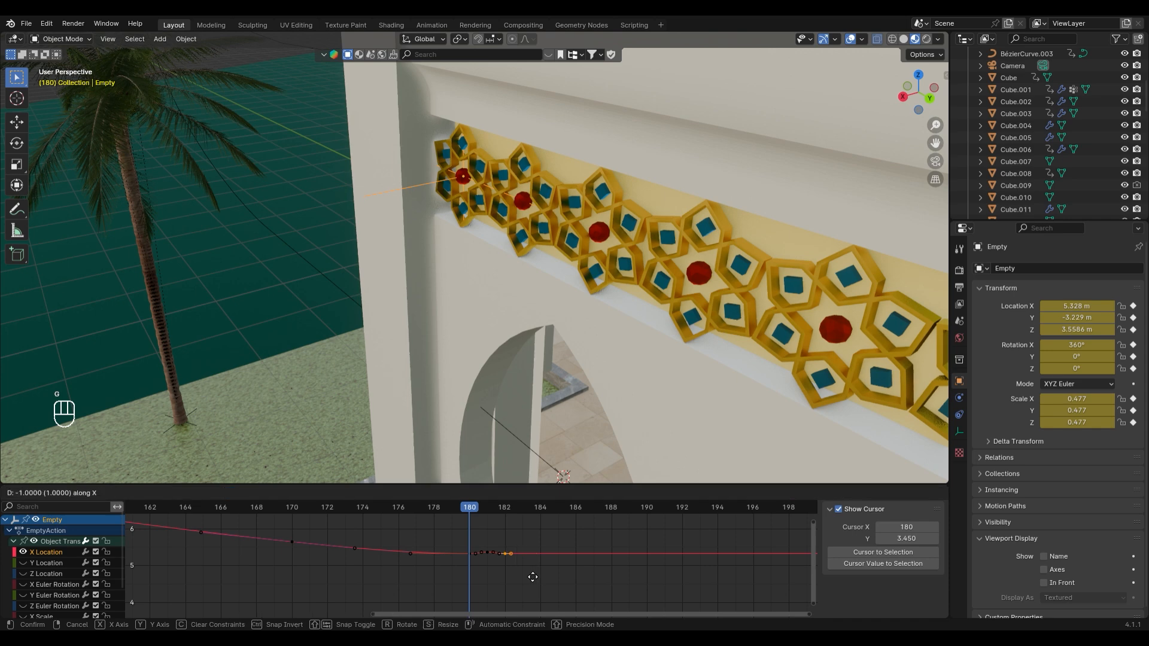
click(533, 577)
Play back the rosette's landing with the shortened bounce from about frame 162
drag(465, 508, 145, 502)
key(space)
key(space)
key(space)
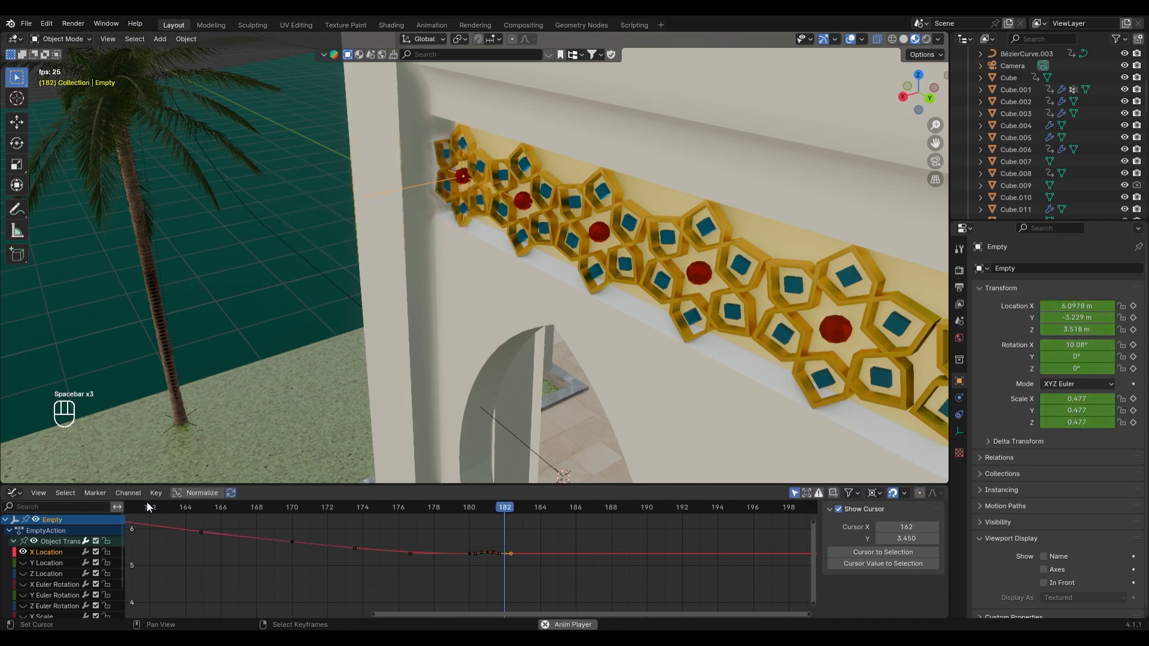
key(space)
Undo the last keyframe shifts, delete the bounce keyframes after frame 180 from the X Location curve, and play back the landing
key(ctrl+z)
key(ctrl+z)
drag(553, 522, 484, 566)
key(Delete)
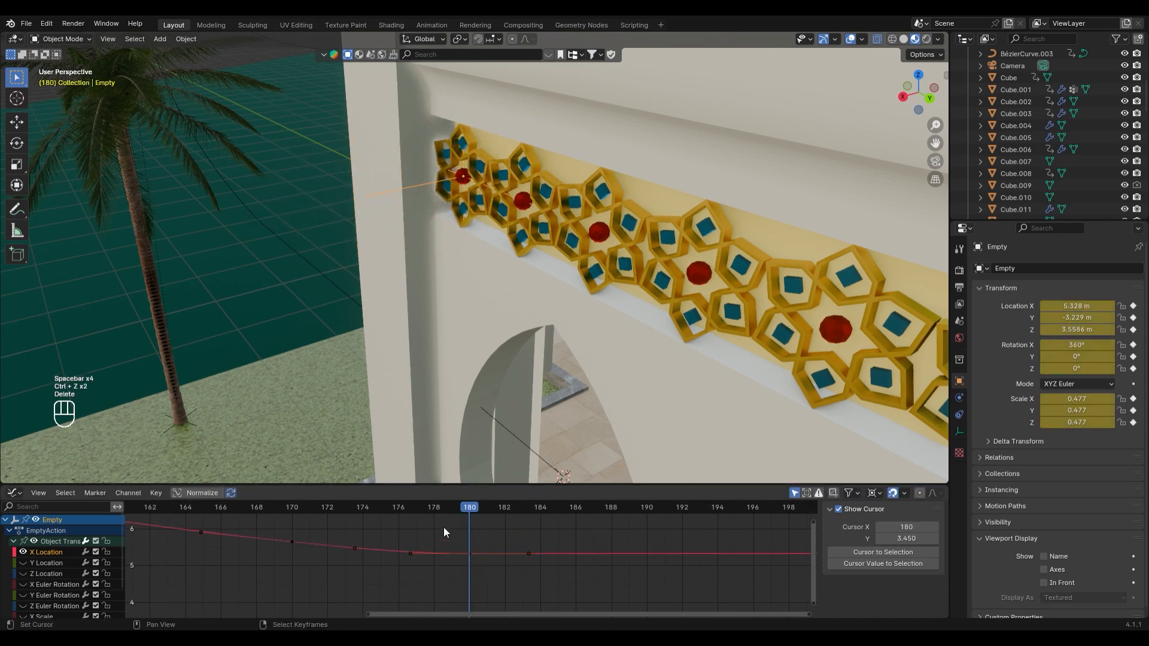
key(space)
key(space)
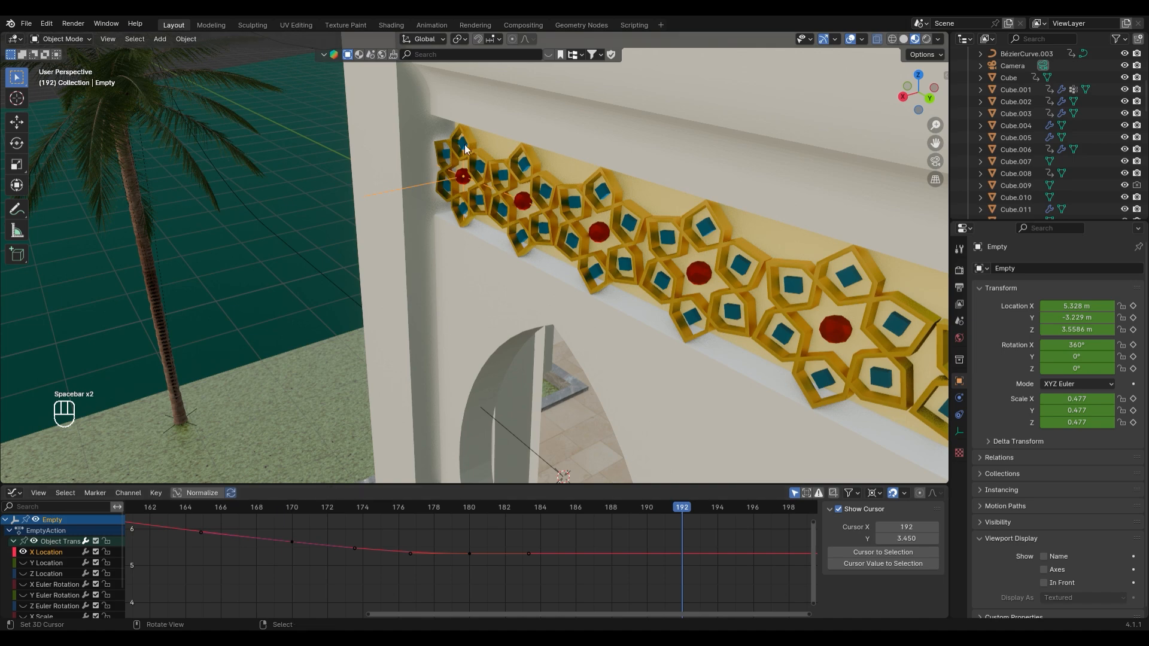
Examine the rosette's landed position from the front, and check its starting pose at frame 155
middle_drag(442, 206, 480, 218)
shift+middle_drag(742, 305, 527, 266)
shift+middle_drag(527, 267, 323, 306)
scroll(196, 318, up, 2)
scroll(330, 545, down, 8)
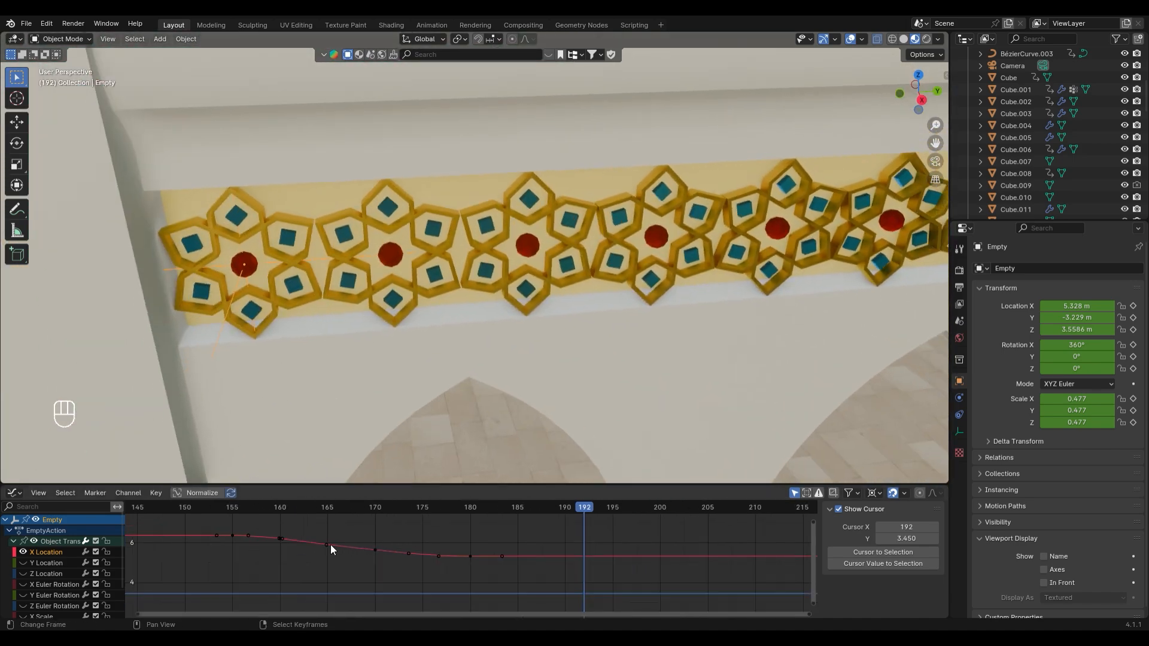
middle_drag(331, 545, 426, 561)
click(329, 507)
scroll(295, 317, down, 6)
shift+middle_drag(450, 264, 362, 281)
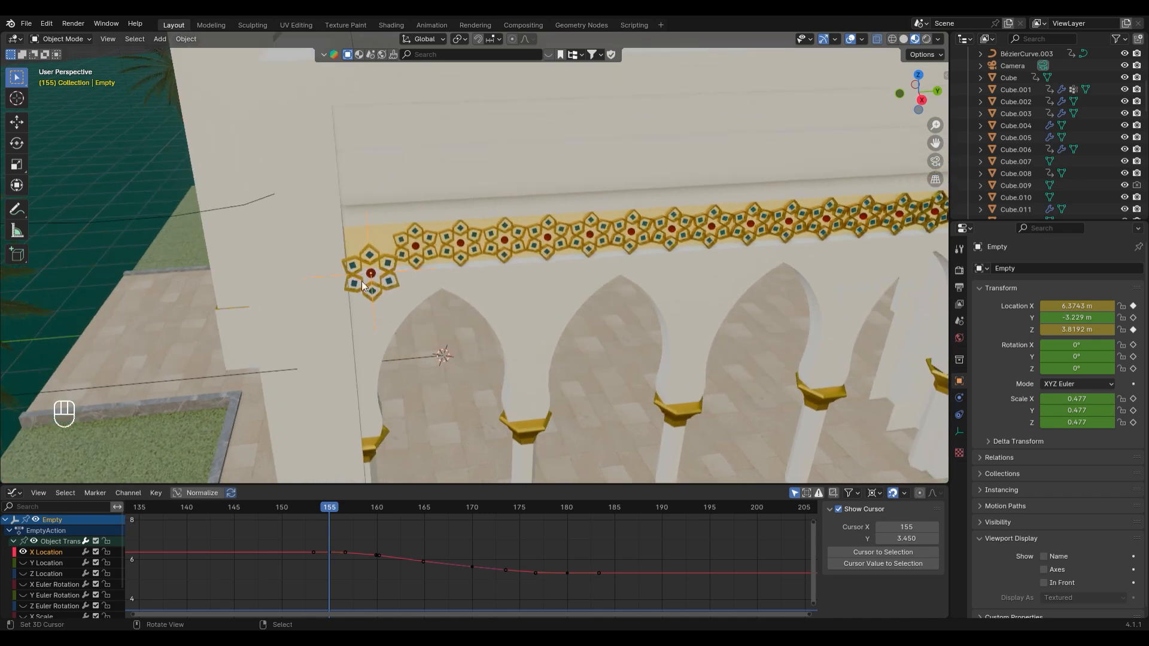
right_click(383, 270)
scroll(387, 271, up, 4)
right_click(276, 296)
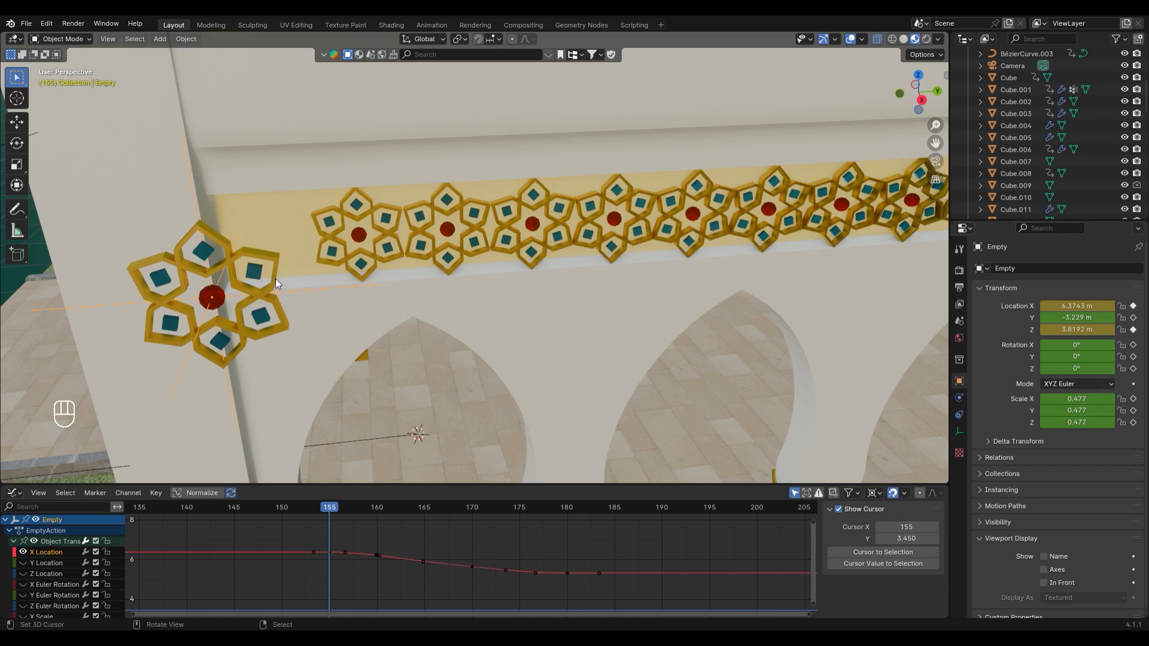
Keyframe the rosette's empty at frame 160, and scale it to 0 at frame 155 so the rosette grows in
click(329, 552)
click(339, 507)
drag(339, 507, 376, 511)
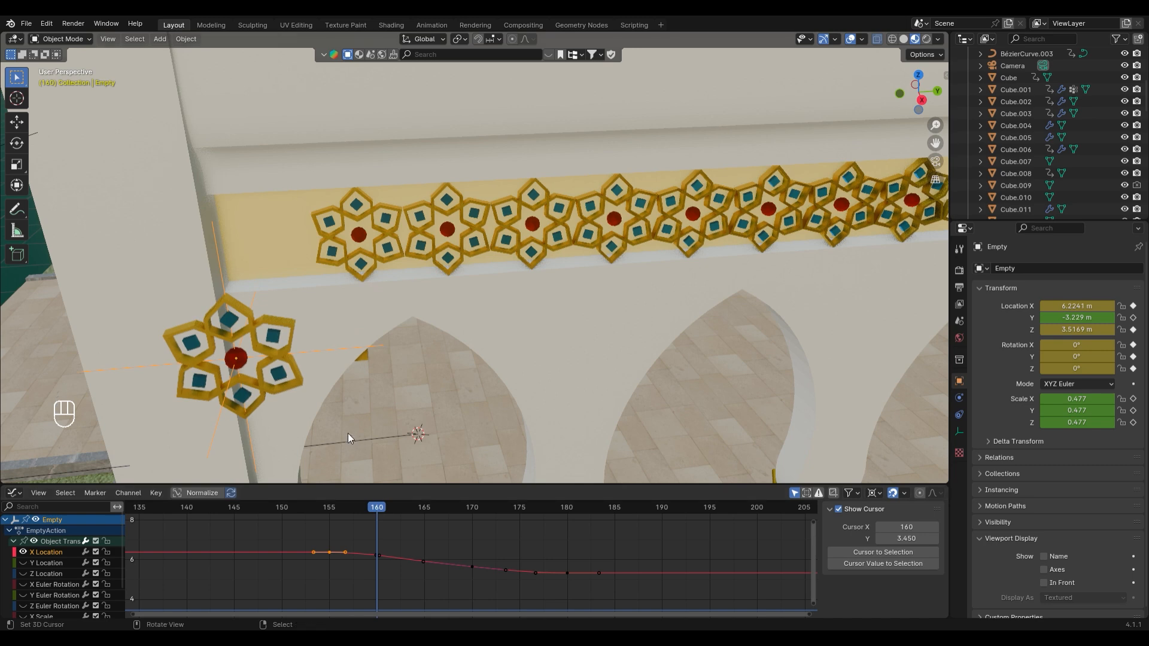
key(ctrl+z)
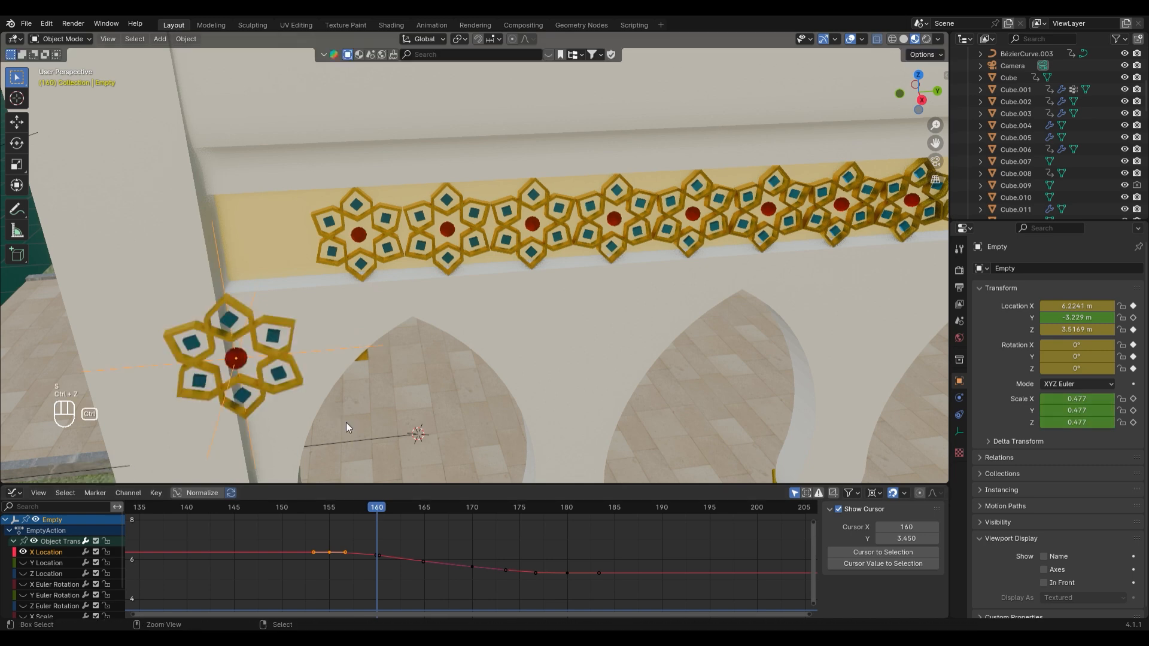
key(i)
click(329, 513)
key(s)
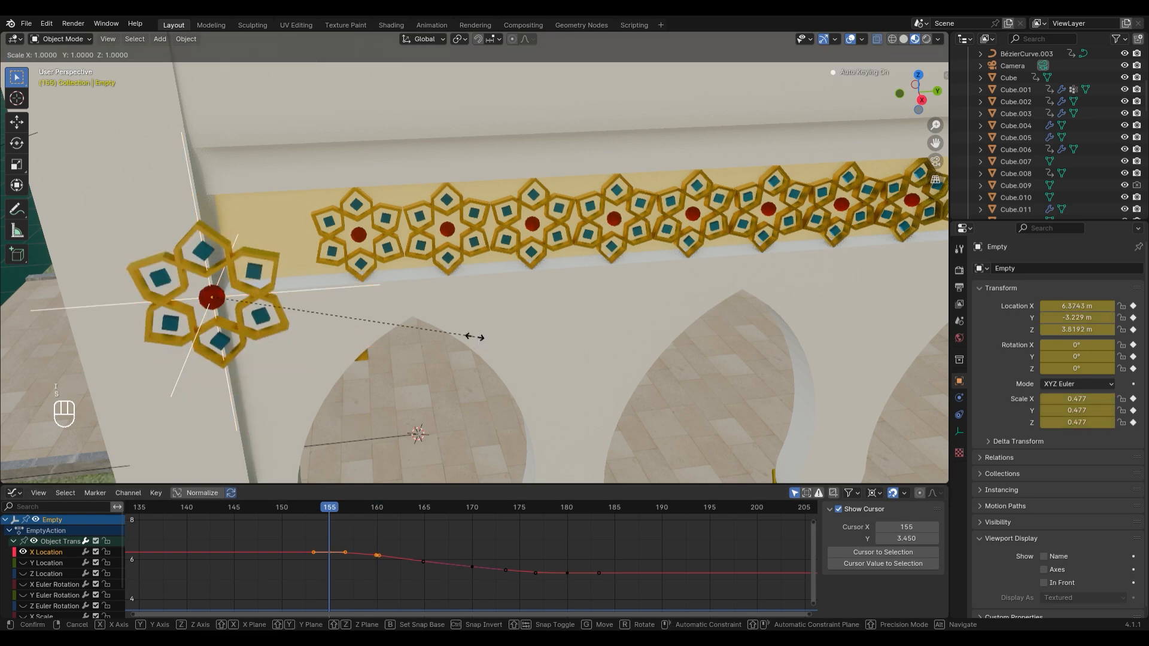
key(0)
key(Return)
Play back the rosette growing and flying into its strip, and set the current frame to 180
key(space)
key(space)
mouse_move(314, 515)
mouse_down()
mouse_move(325, 507)
mouse_move(304, 522)
mouse_move(407, 519)
mouse_move(317, 521)
mouse_up()
key(space)
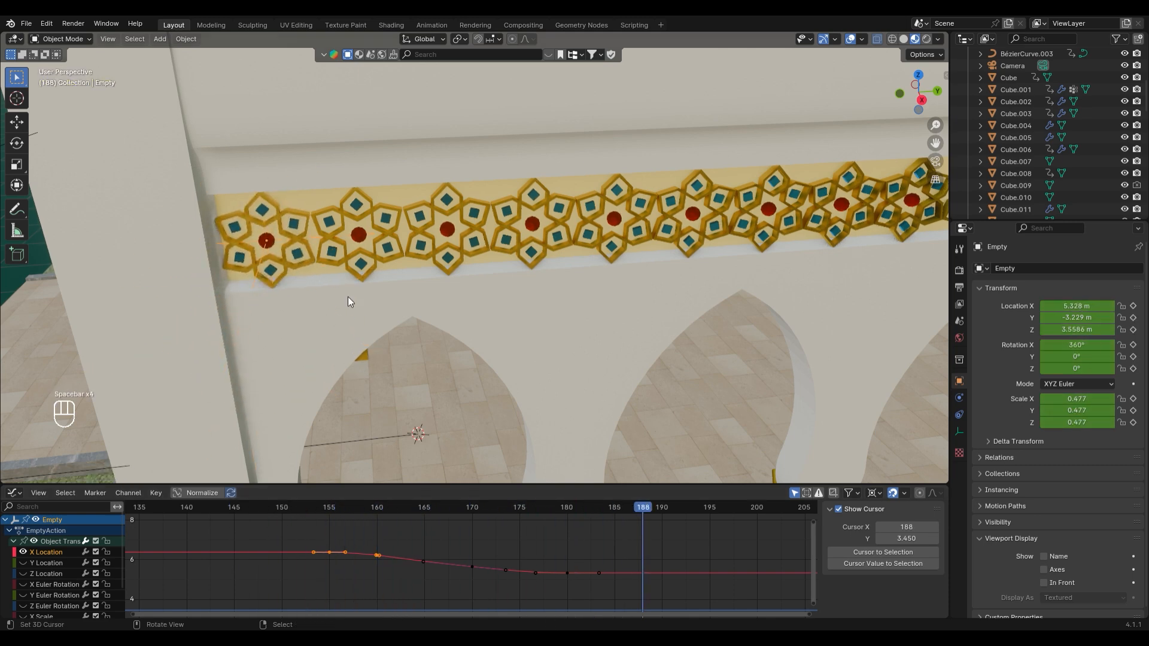
key(space)
drag(310, 510, 573, 537)
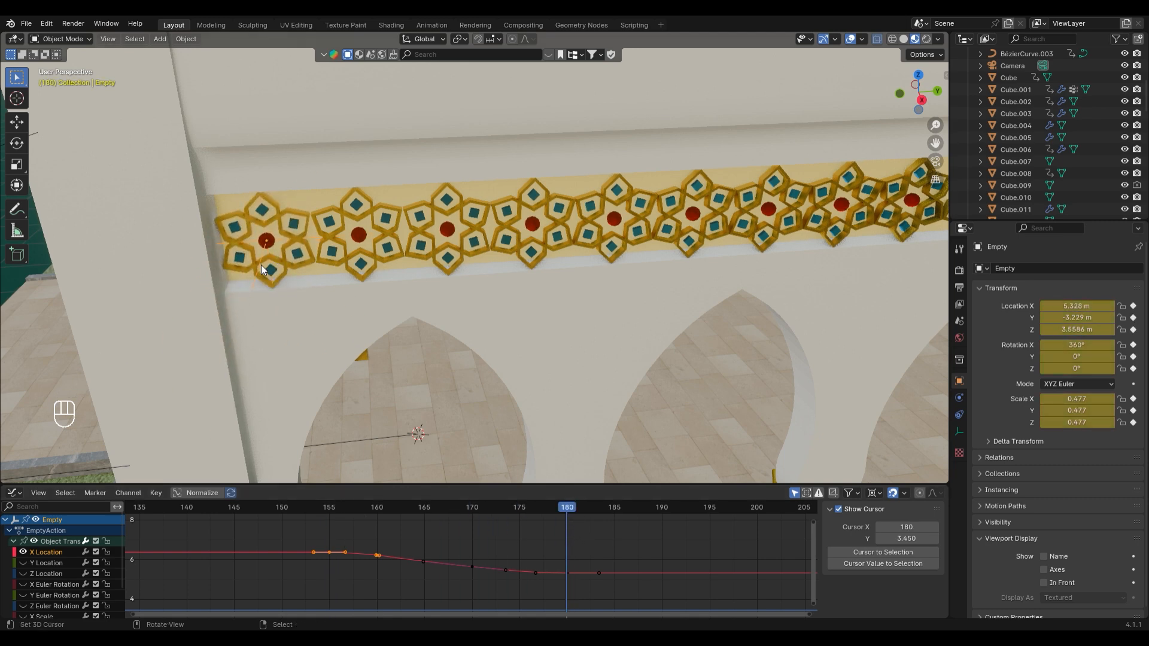
key(shift+a)
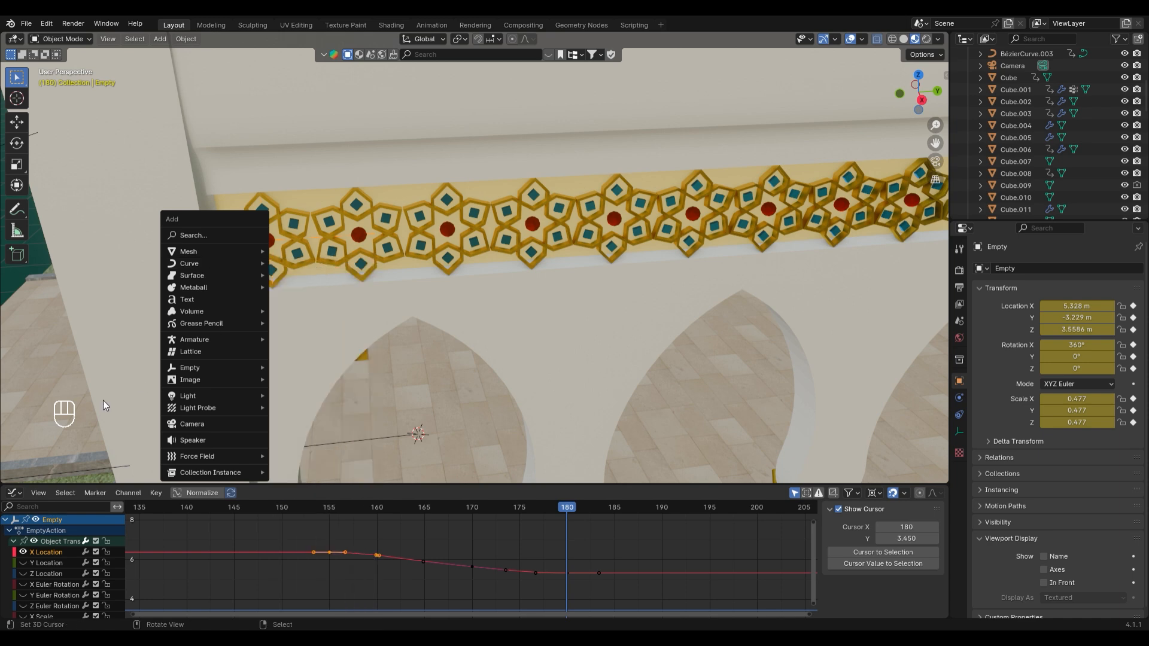
key(Escape)
scroll(354, 253, up, 3)
scroll(390, 250, down, 5)
scroll(390, 251, up, 3)
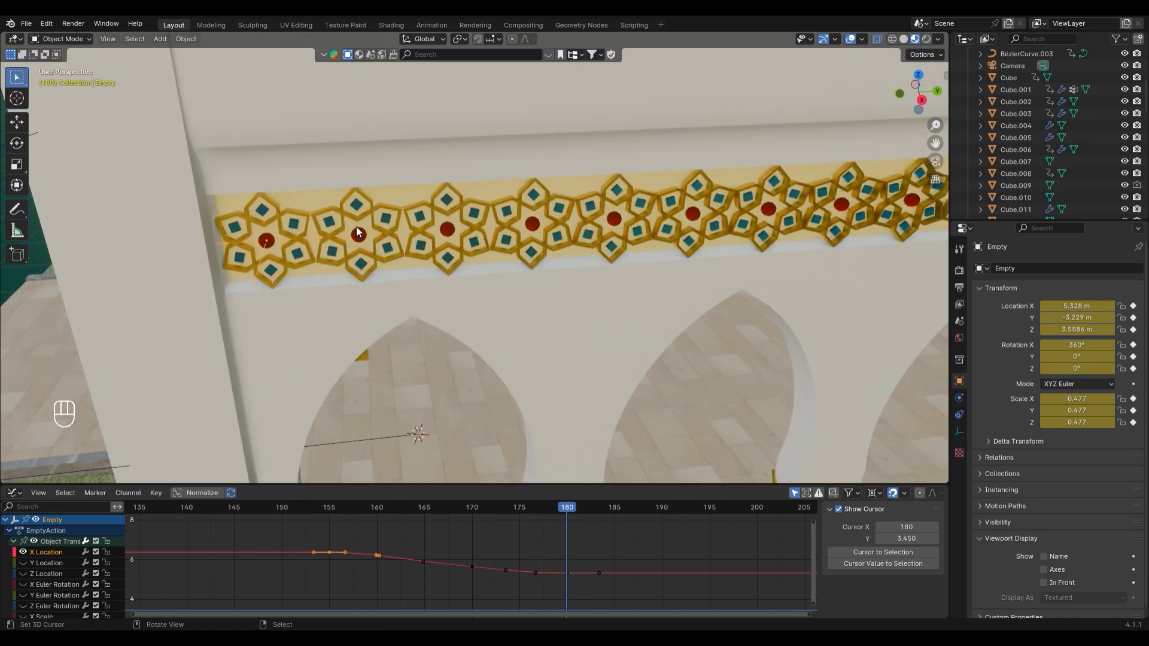
In right orthographic view, duplicate the animated rosette with its empty along Y onto the strip's second rosette, at about Y -2.82 m
right_click(357, 226)
key(KP_3)
scroll(374, 275, up, 5)
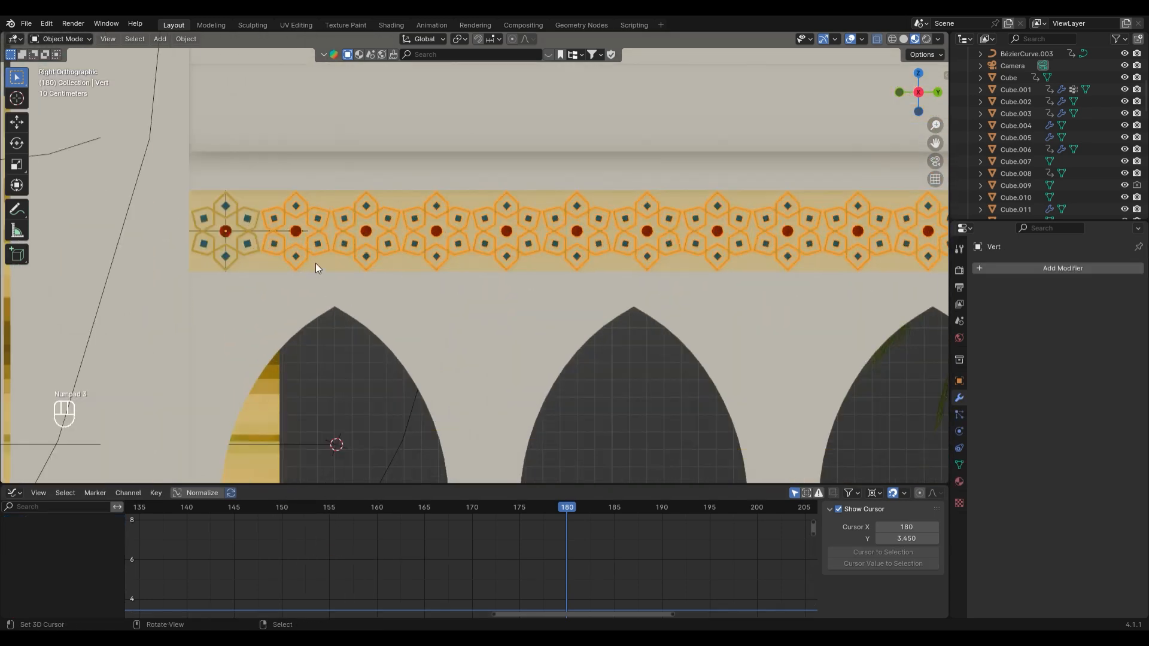
right_click(195, 289)
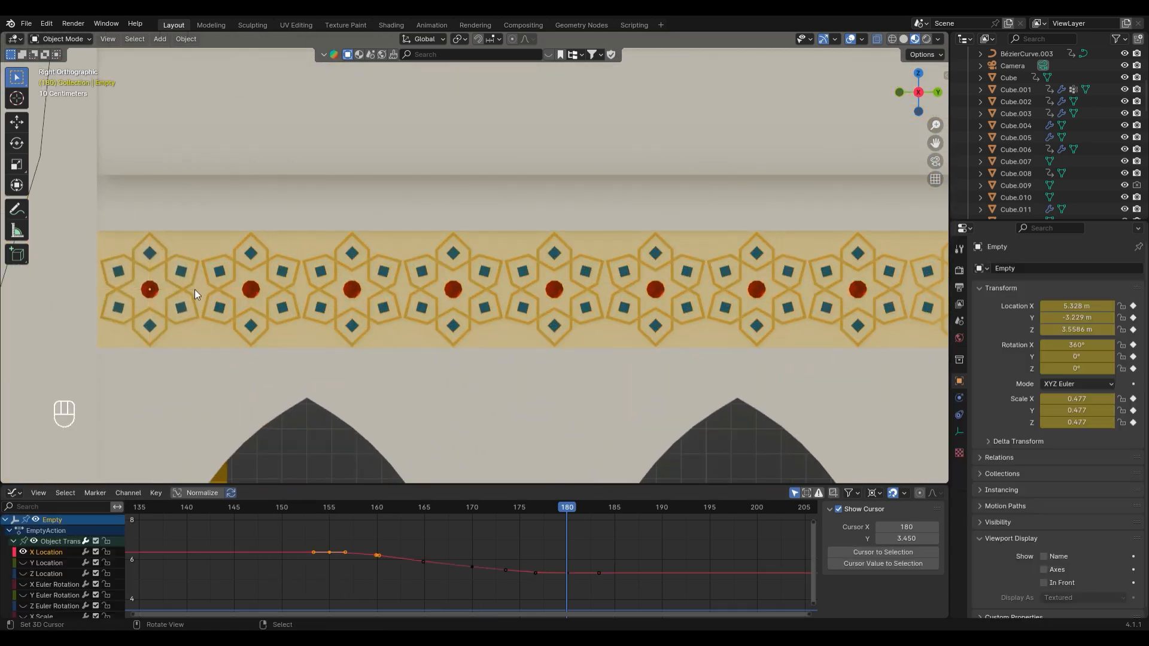
shift+right_click(152, 279)
right_click(251, 290)
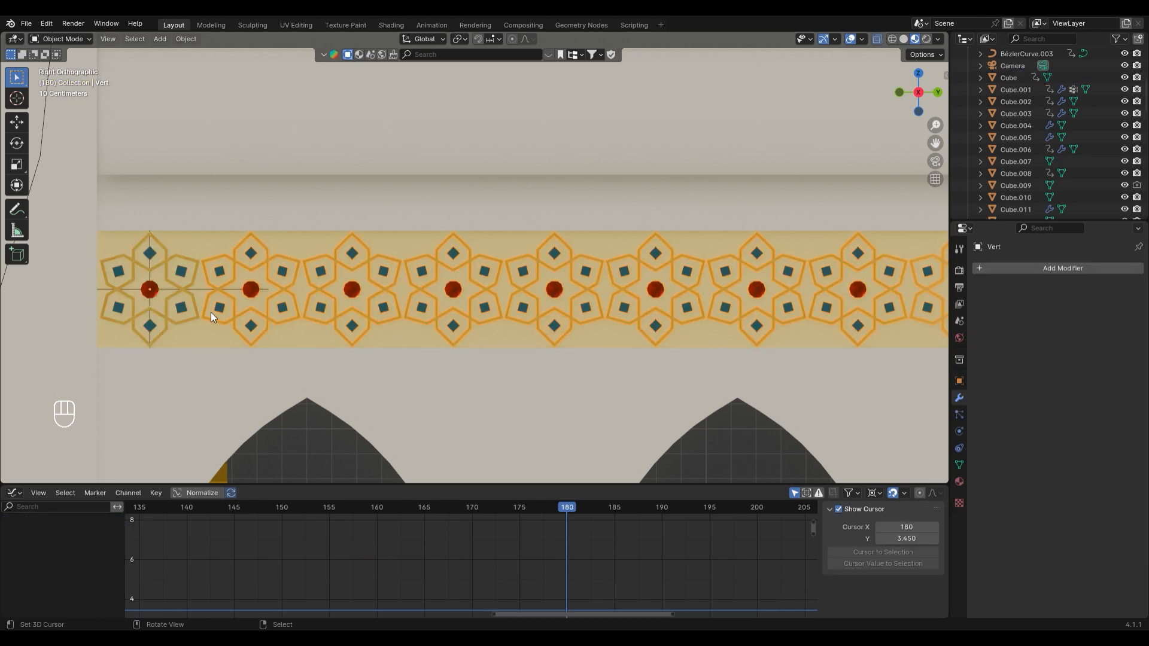
shift+right_click(160, 293)
shift+right_click(206, 288)
key(shift+d)
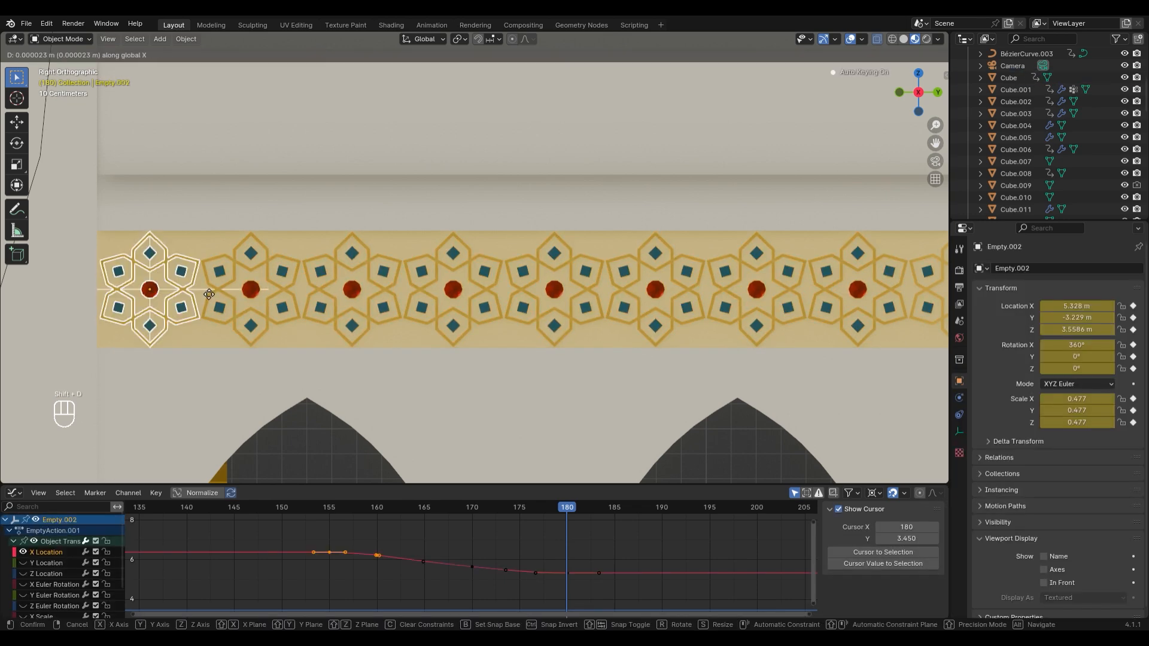
click(284, 284)
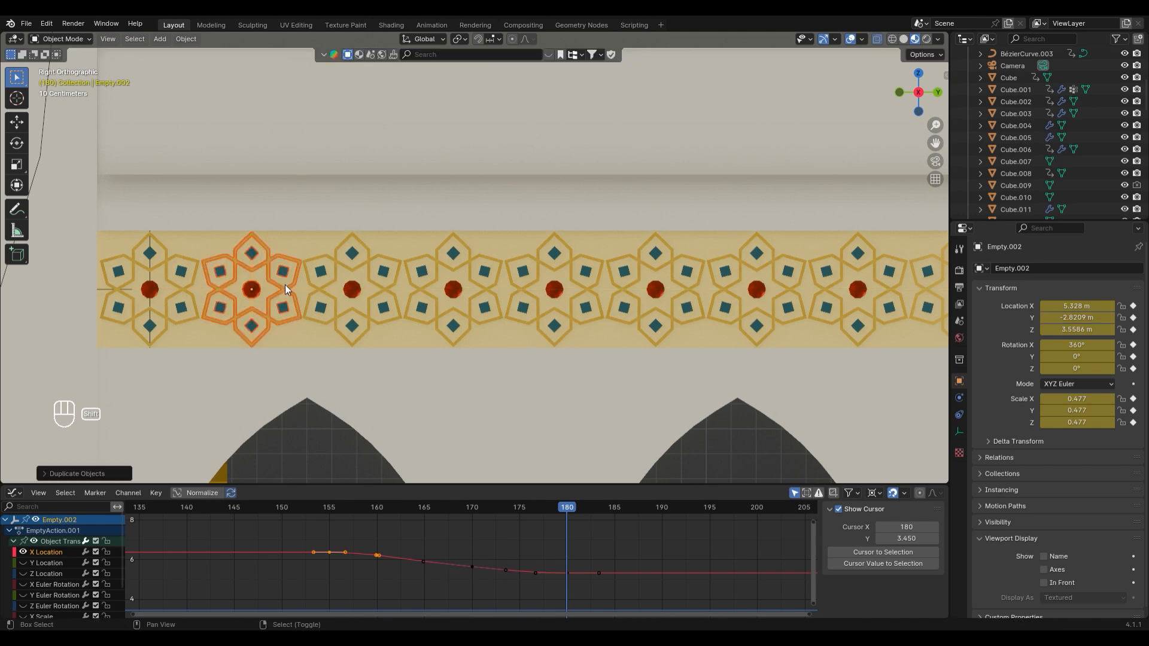
Duplicate the rosette and its empty onto the next three strip positions, at about Y -2.41, -2.01 and -1.60 m
key(shift+d)
click(390, 284)
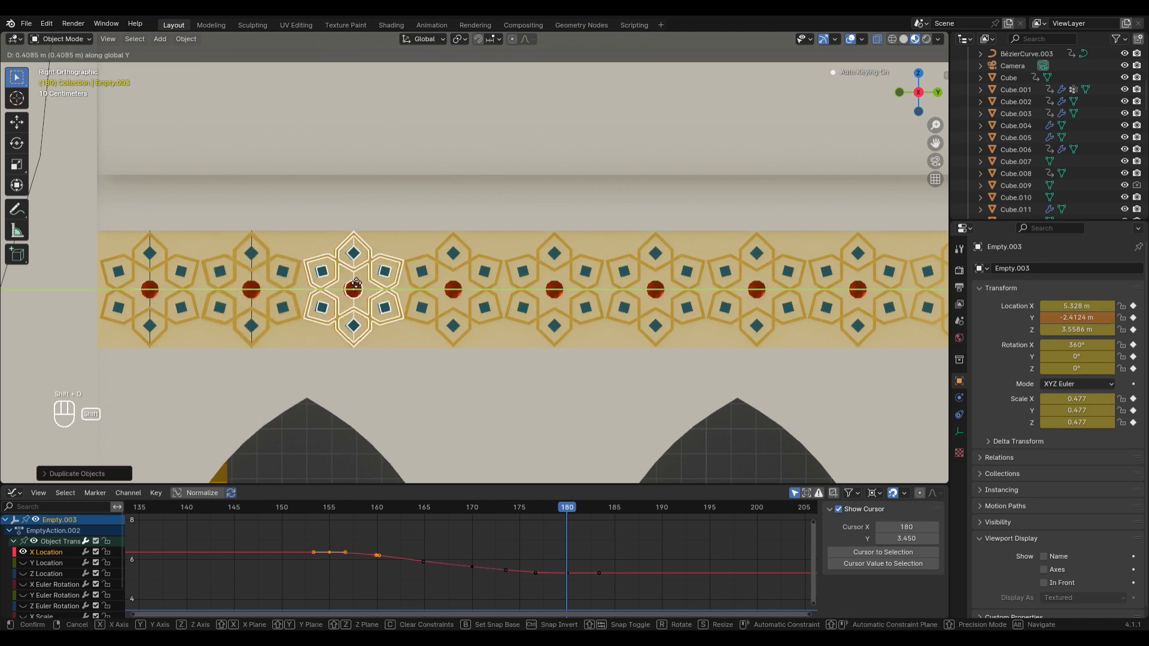
shift+middle_drag(472, 320, 346, 323)
key(shift+d)
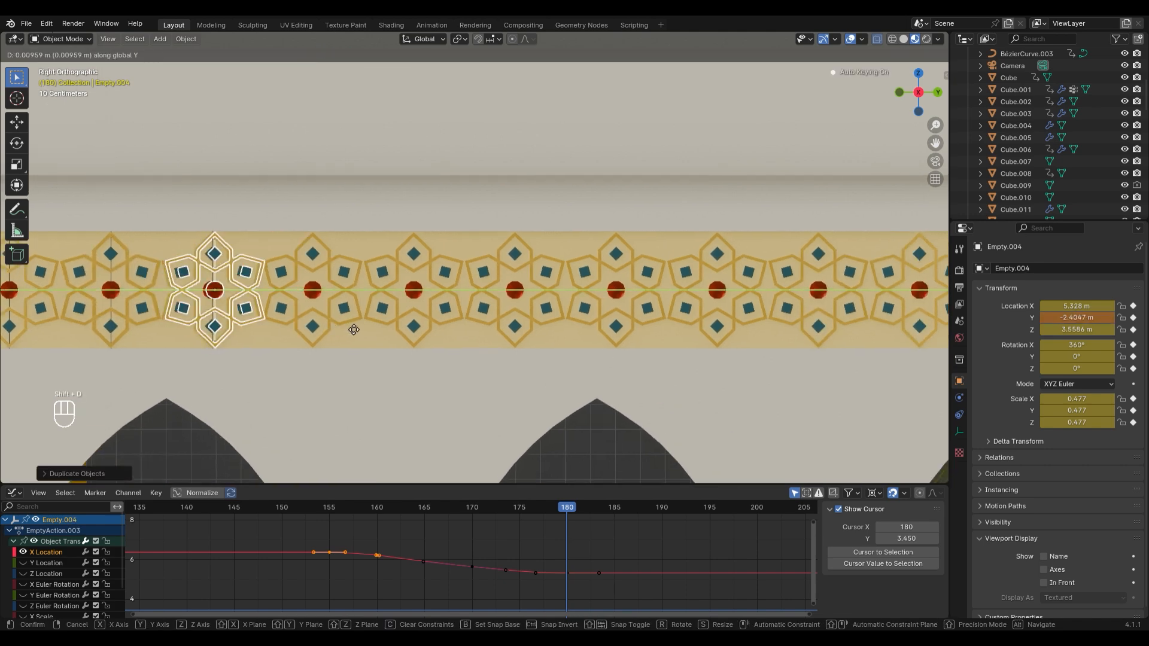
click(439, 325)
key(shift+d)
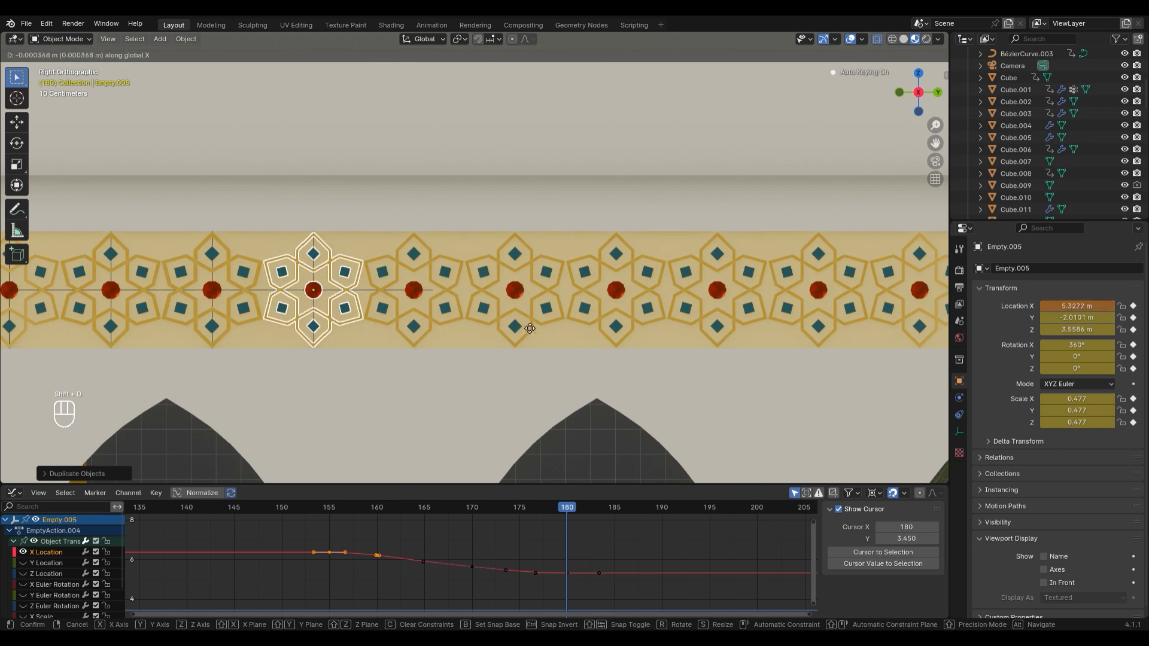
click(542, 326)
Continue duplicating the rosette and its empty along Y onto four more positions, at about -1.20, -0.80, -0.40 and 0.01 m
shift+middle_drag(526, 325, 468, 324)
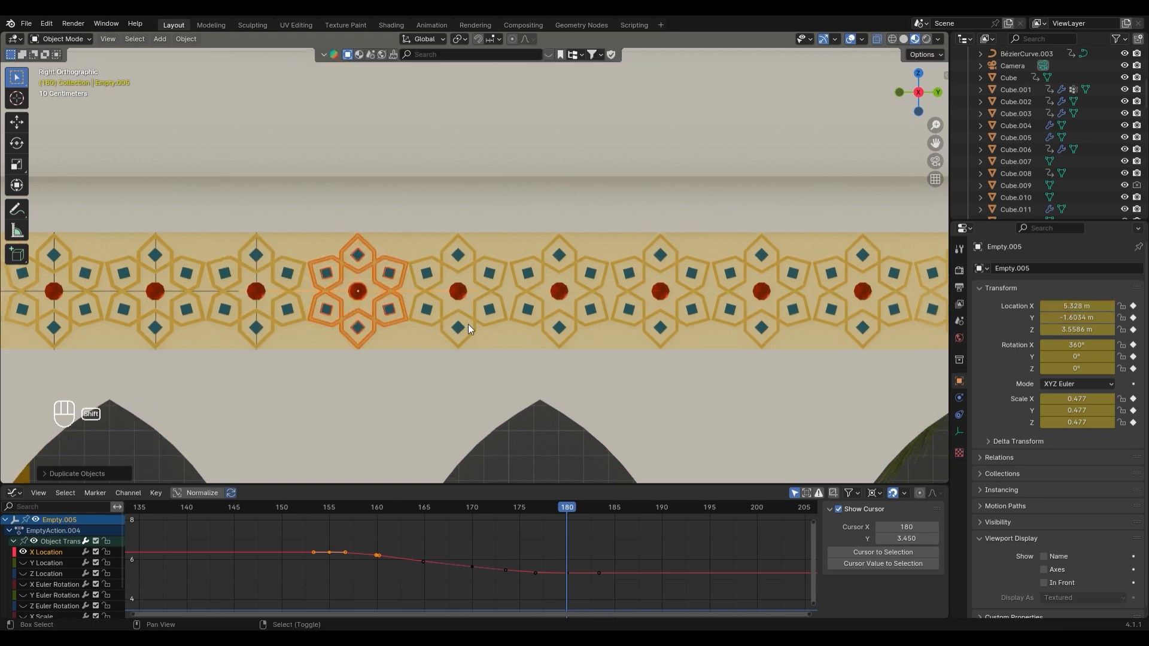
key(shift+d)
click(574, 327)
shift+middle_drag(574, 326, 421, 328)
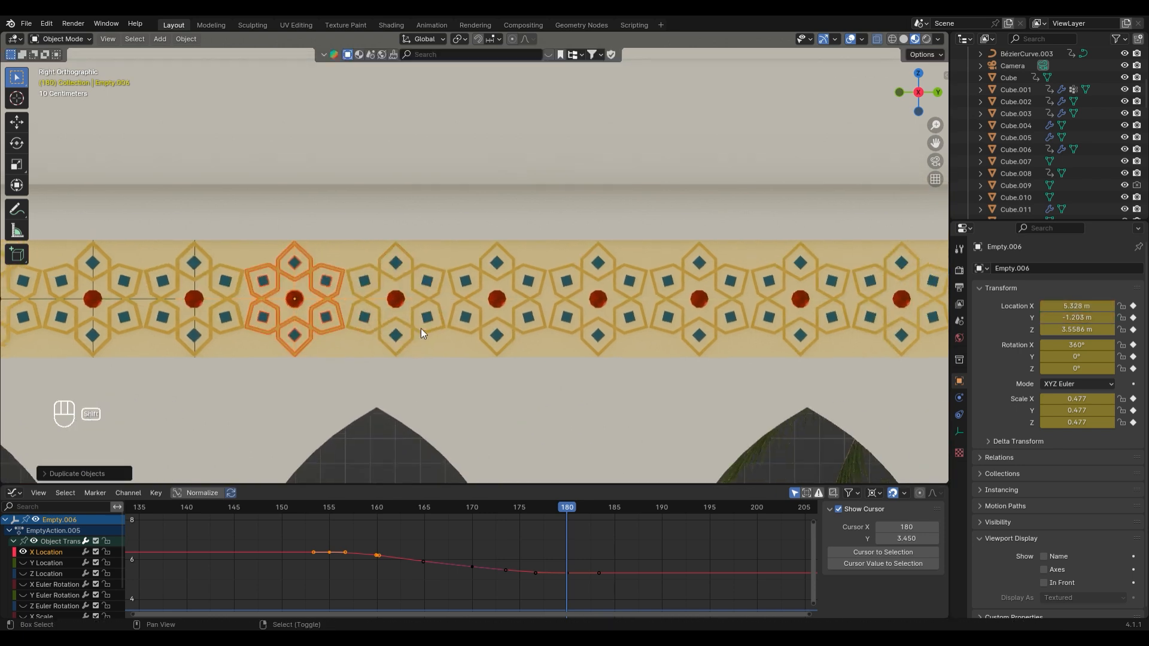
key(shift+d)
click(527, 349)
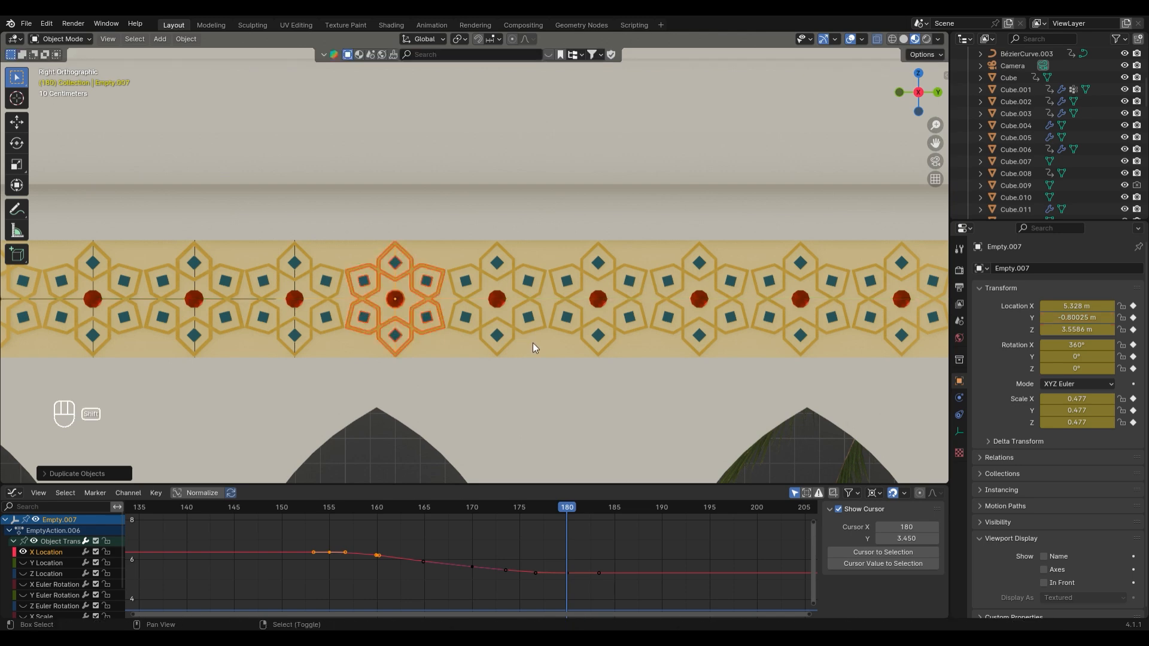
shift+middle_drag(532, 343, 431, 351)
key(shift+d)
click(527, 346)
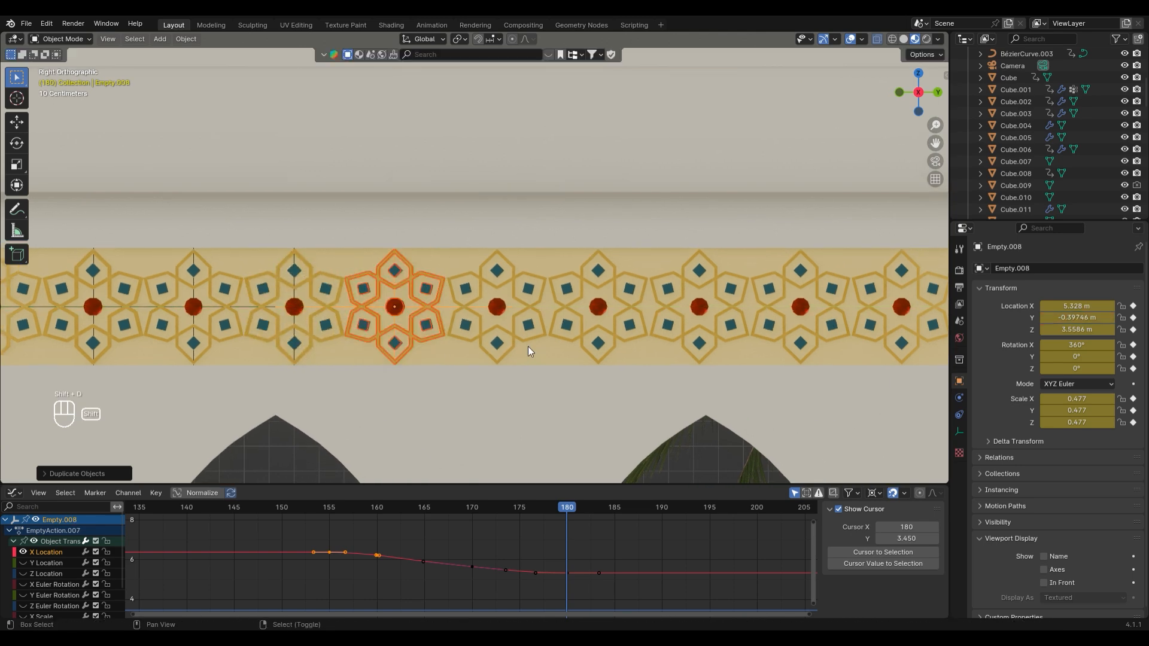
key(shift+d)
click(636, 353)
shift+middle_drag(637, 353, 466, 354)
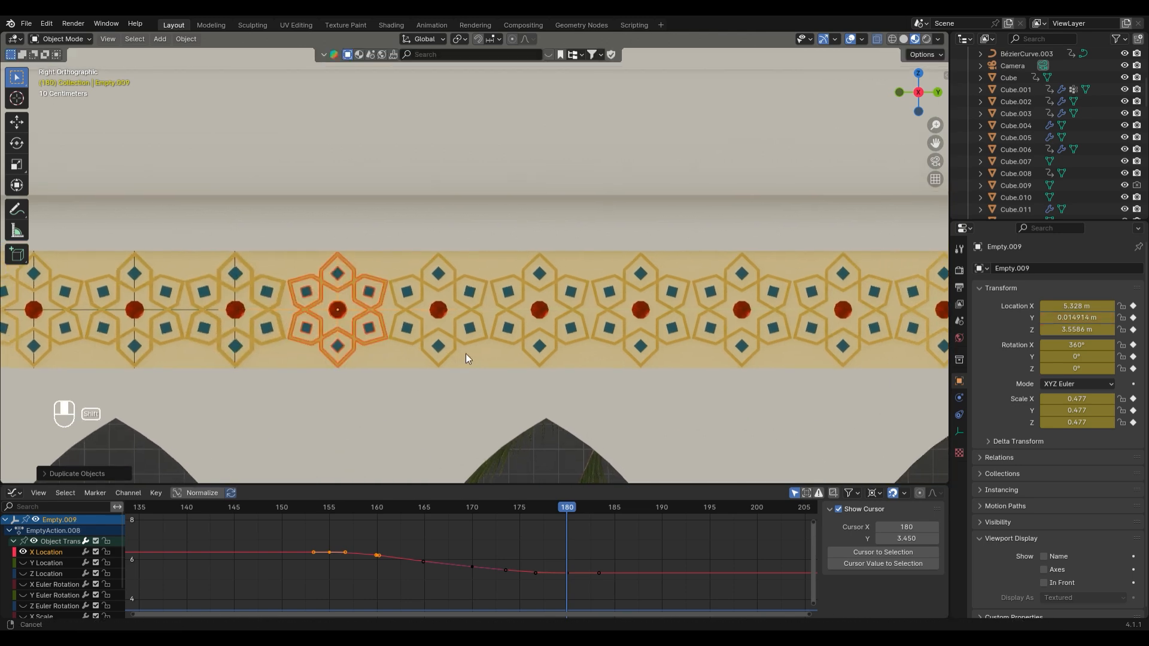
Duplicate the rosette and its empty along Y three more times, aligning each copy with the next rosette past the strip's middle
key(shift+d)
click(572, 347)
shift+middle_drag(571, 347, 439, 350)
key(shift+d)
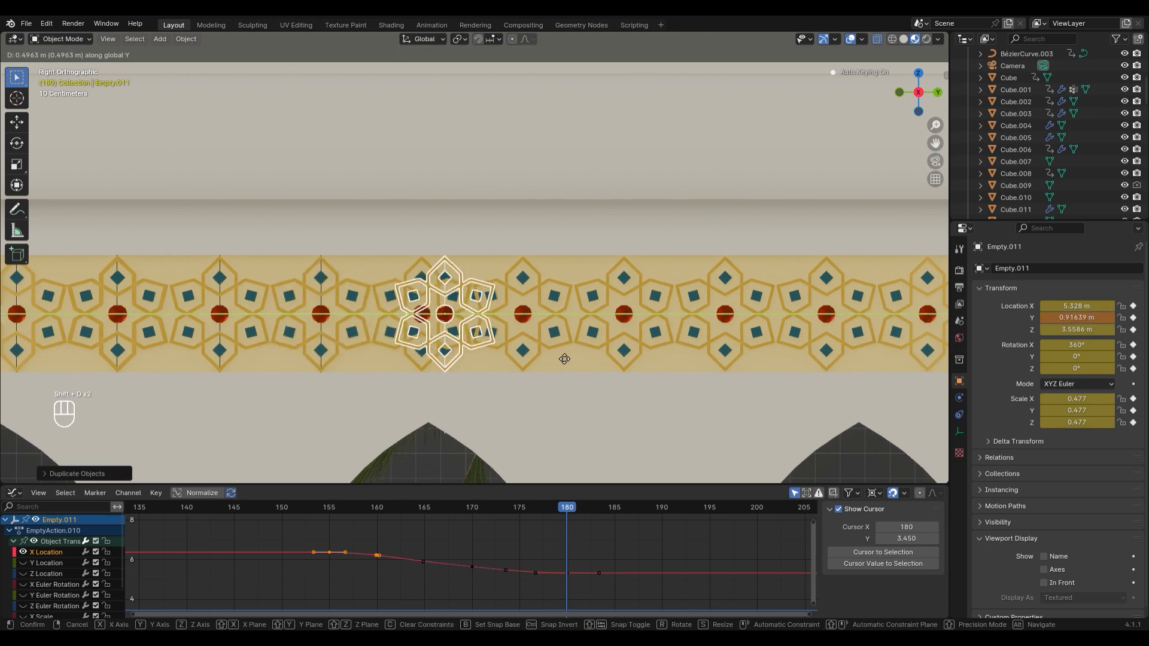
click(550, 358)
key(shift+d)
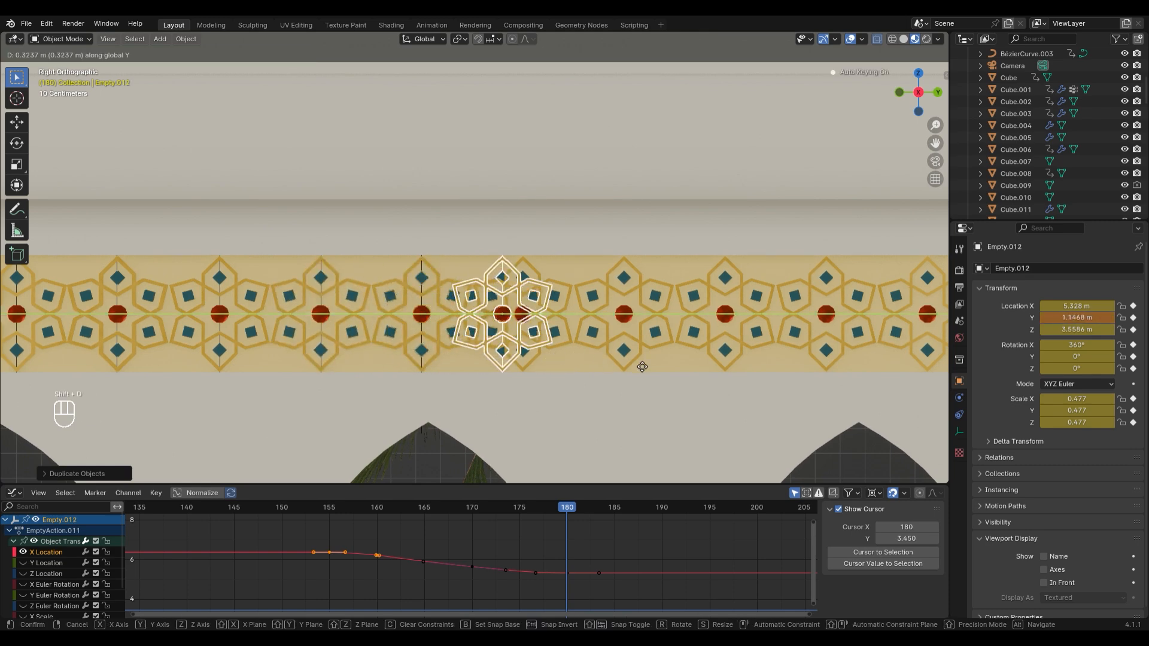
click(654, 366)
Duplicate the rosette and its empty onto the five remaining strip positions, placing the last one at about Y 3.25 m
shift+middle_drag(654, 367, 453, 379)
key(shift+d)
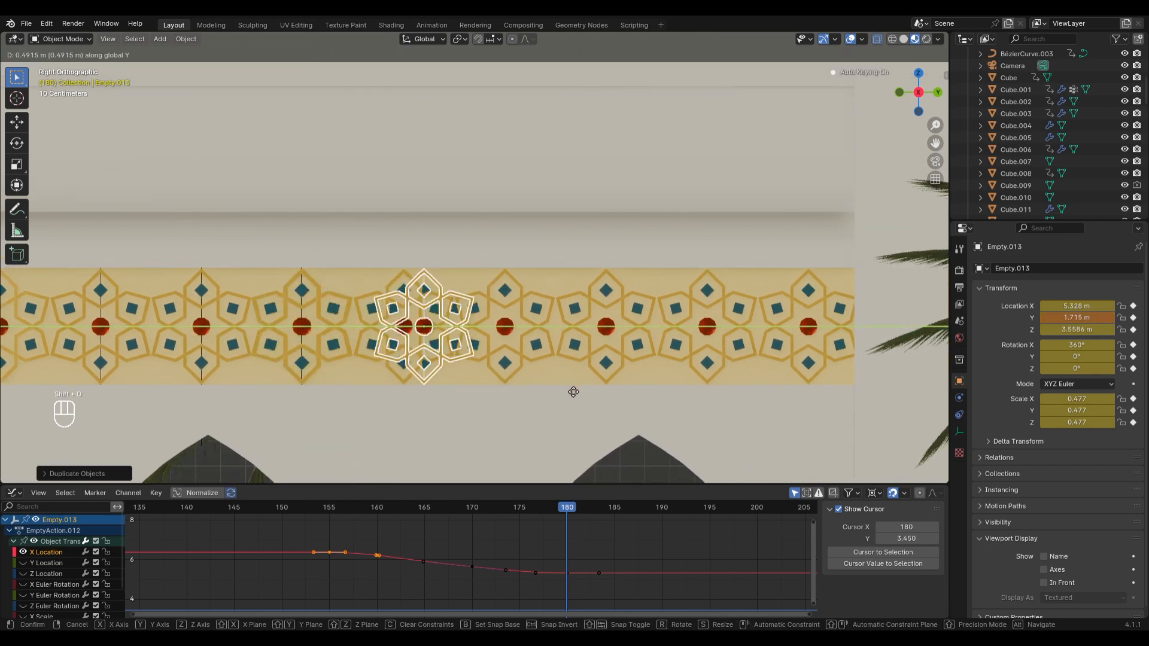
click(550, 385)
key(shift+d)
click(656, 389)
shift+middle_drag(656, 389, 424, 385)
key(shift+d)
click(524, 384)
key(shift+d)
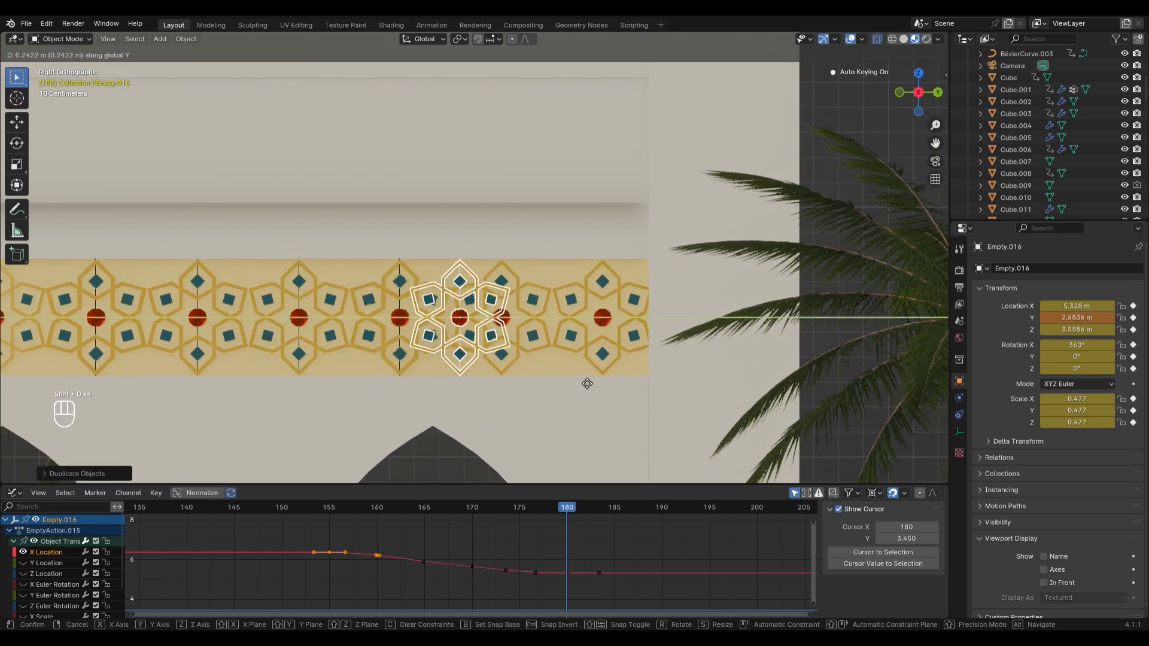
click(619, 386)
key(shift+d)
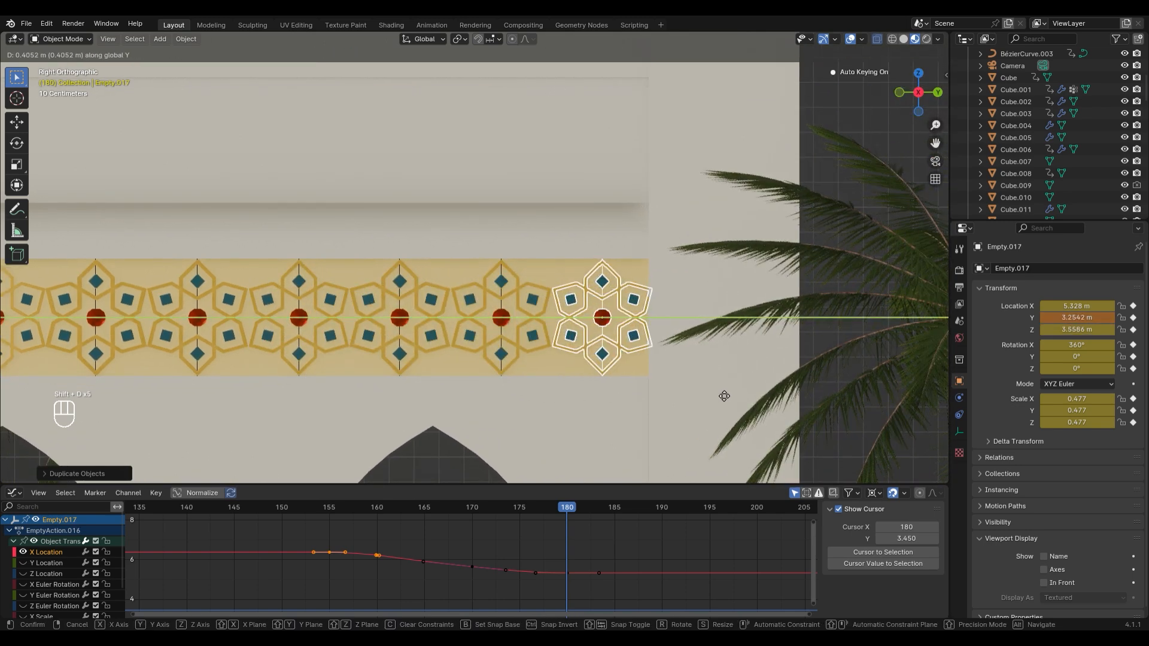
click(723, 395)
Delete the original static rosette strip lying beneath the animated copies
scroll(723, 383, down, 5)
shift+middle_drag(670, 305, 922, 282)
middle_drag(538, 246, 514, 284)
shift+middle_drag(335, 270, 465, 290)
scroll(257, 305, up, 4)
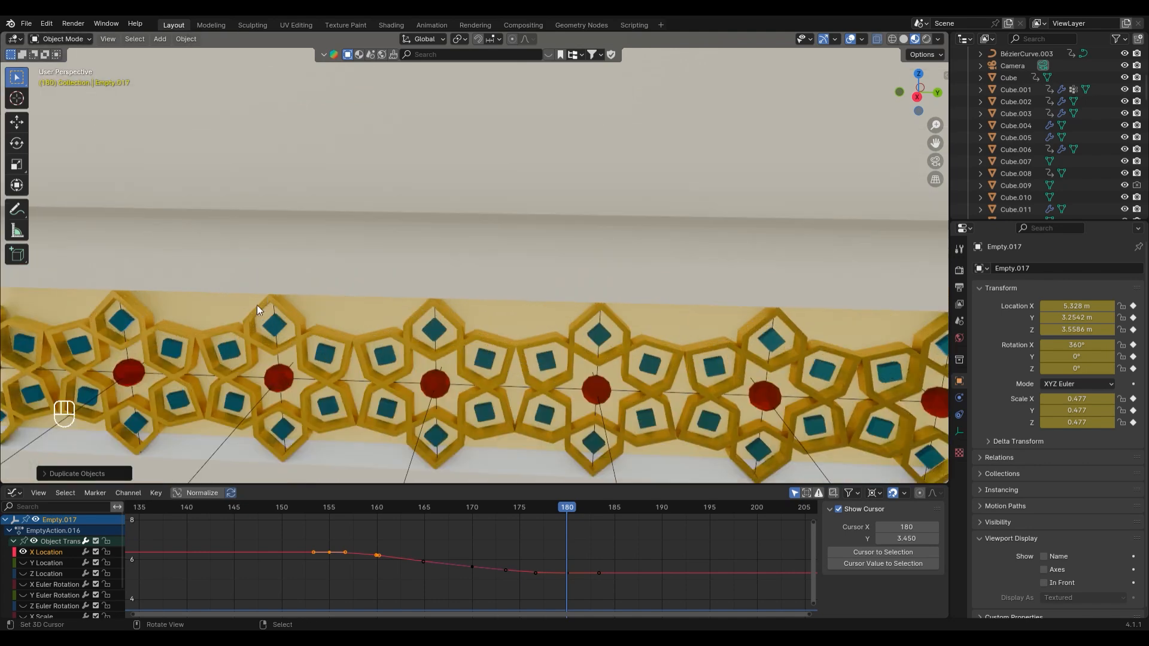
click(167, 331)
key(Delete)
scroll(207, 340, down, 5)
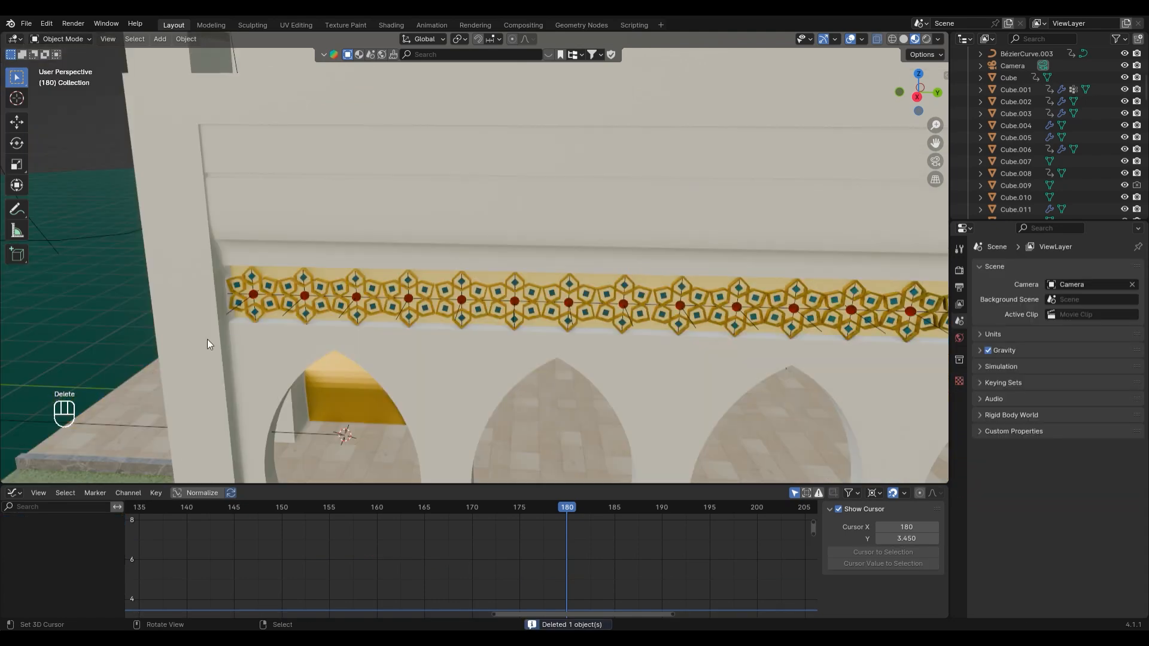
Select the second rosette's empty, switch the animation editor to the Dope Sheet, and scrub through its landing to frame 183
click(293, 308)
scroll(473, 530, down, 6)
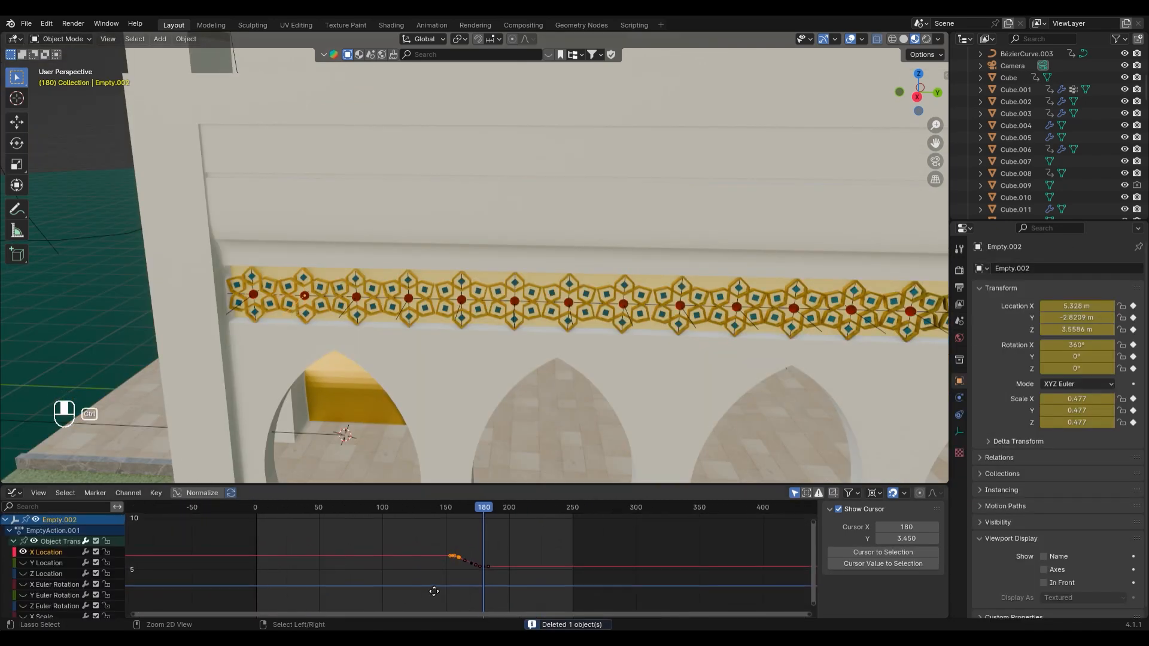
click(444, 512)
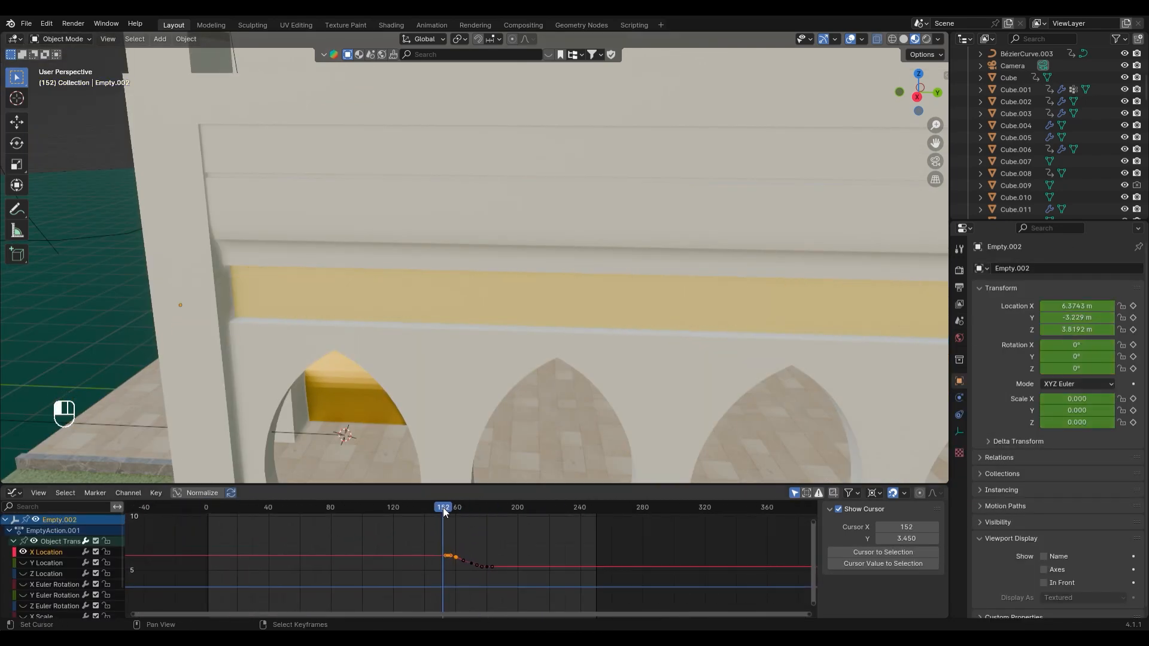
click(13, 496)
click(192, 372)
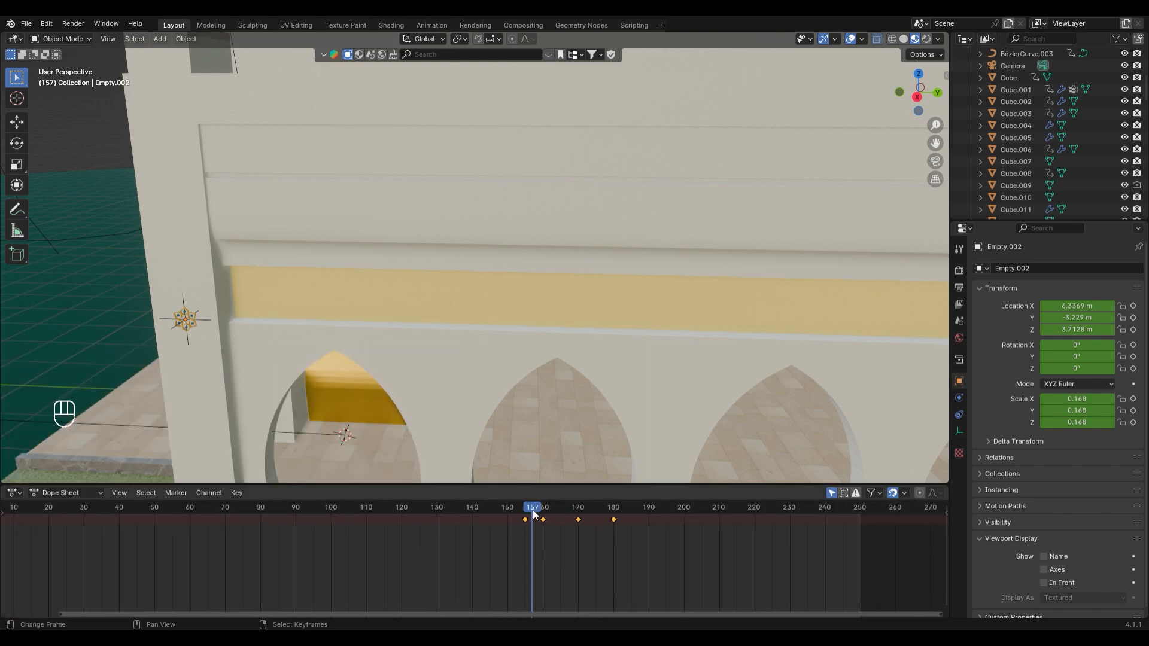
drag(535, 514, 622, 518)
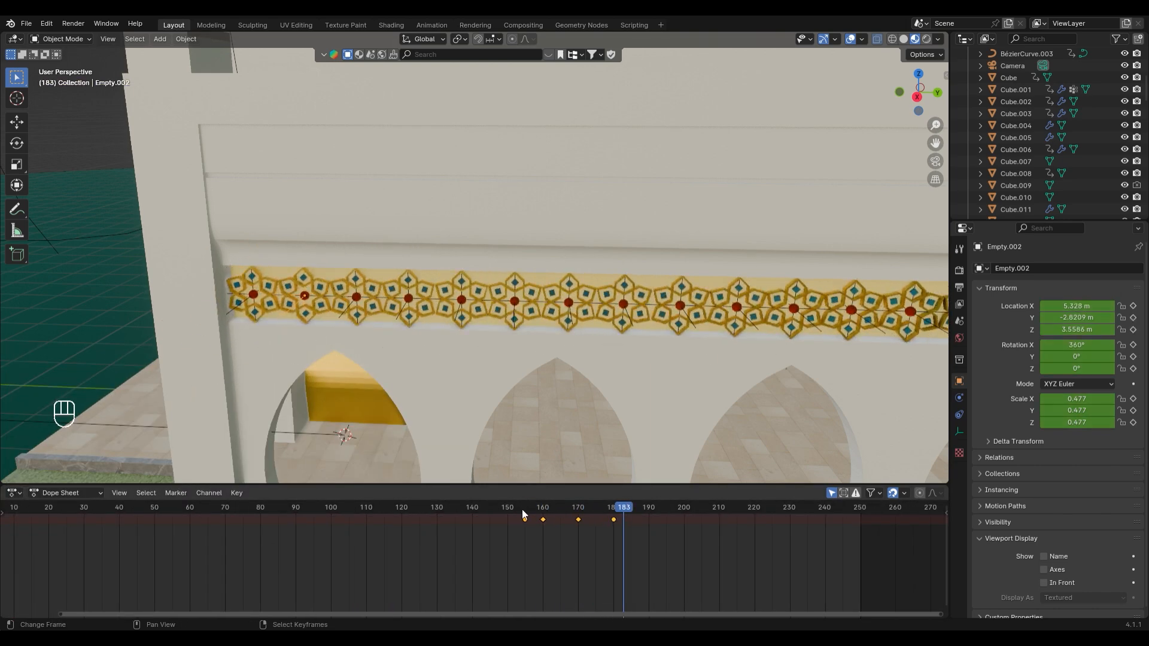
Shift all of the second rosette's keyframes 3 frames later so they start at frame 158, and go to that frame
key(g)
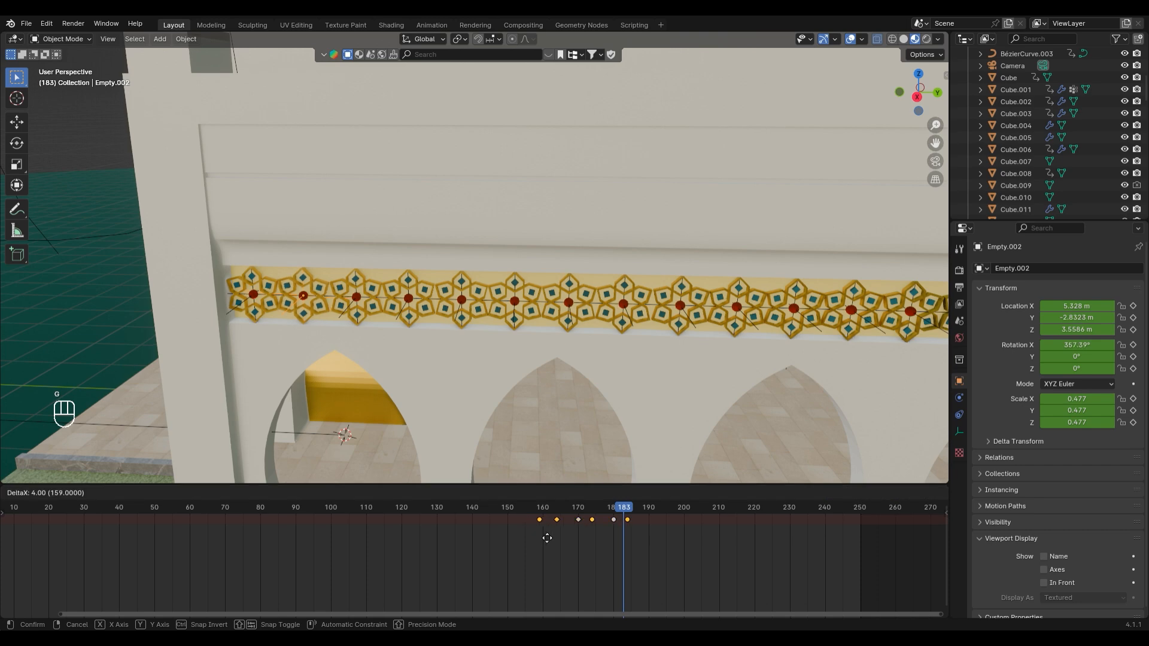
right_click(544, 536)
key(a)
key(g)
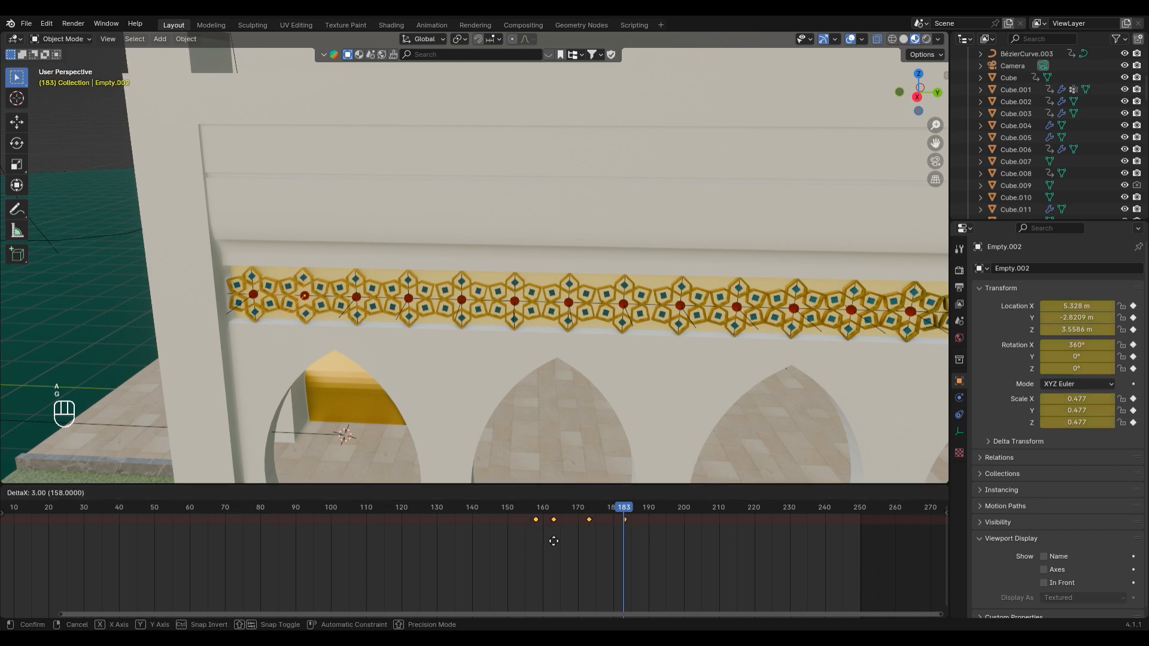
click(553, 541)
click(534, 509)
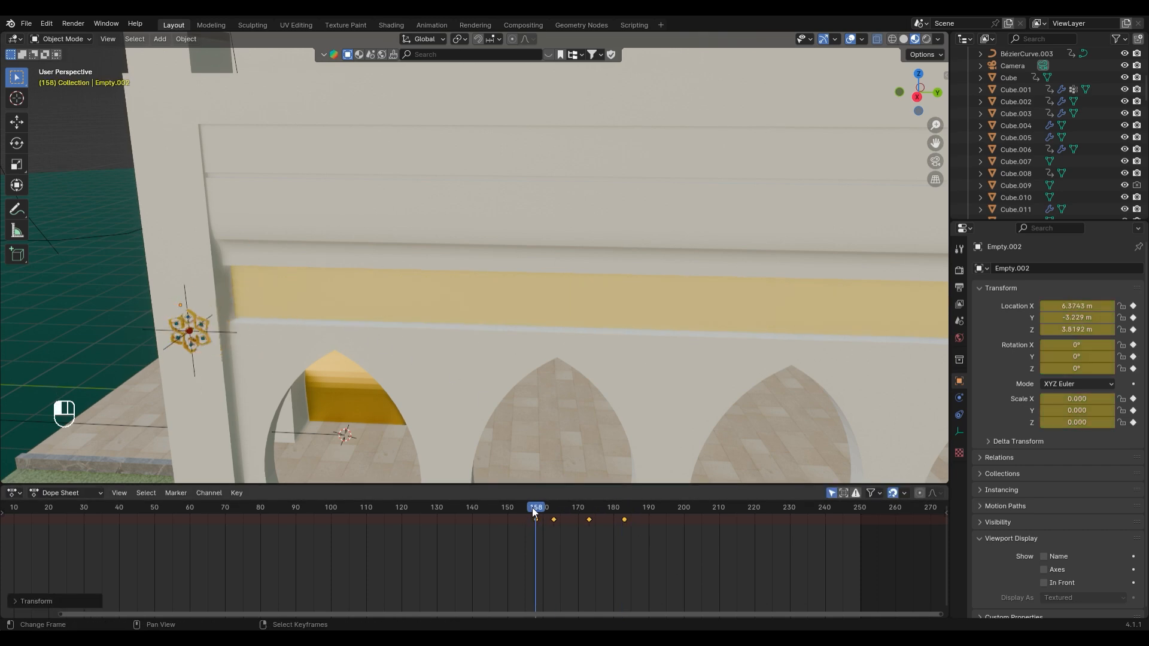
Shift the third flower's keyframes forward by six frames, starting at frame 161, and go to frame 186
drag(538, 512, 628, 526)
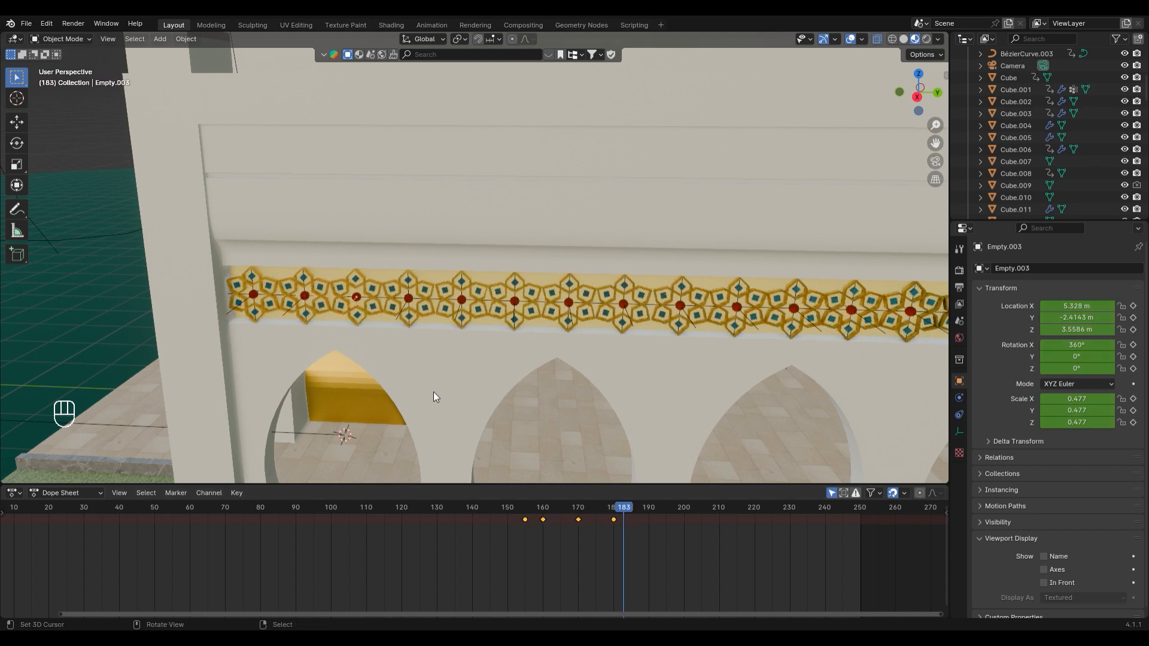
key(g)
right_click(482, 410)
key(g)
right_click(618, 550)
key(a)
key(g)
click(634, 542)
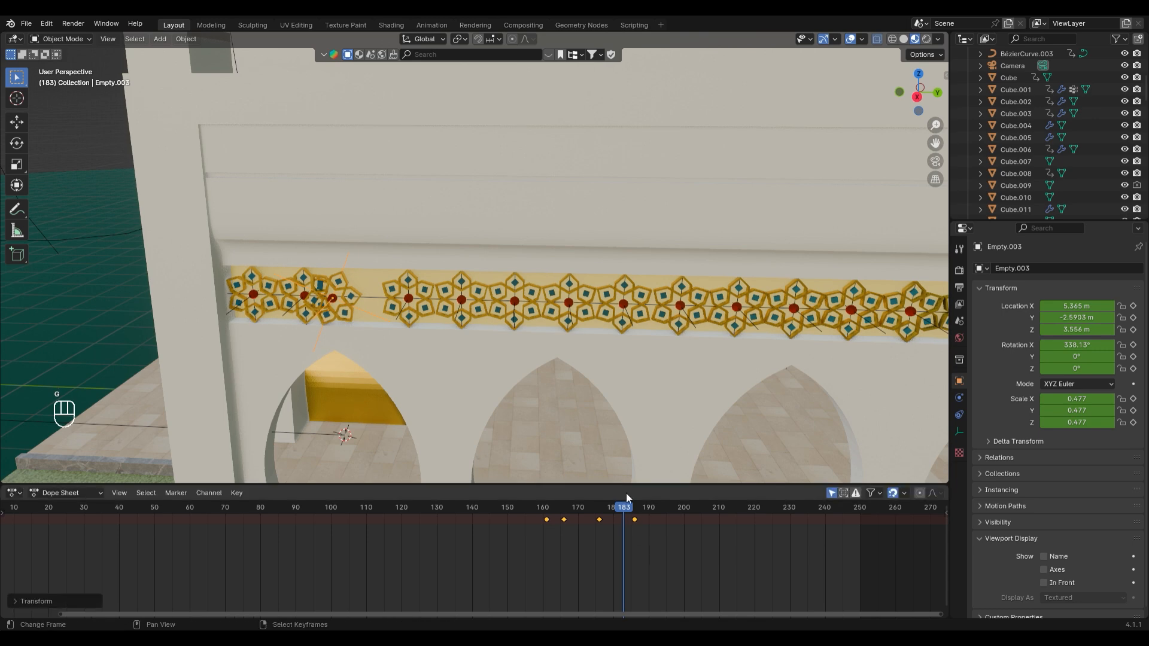
click(630, 508)
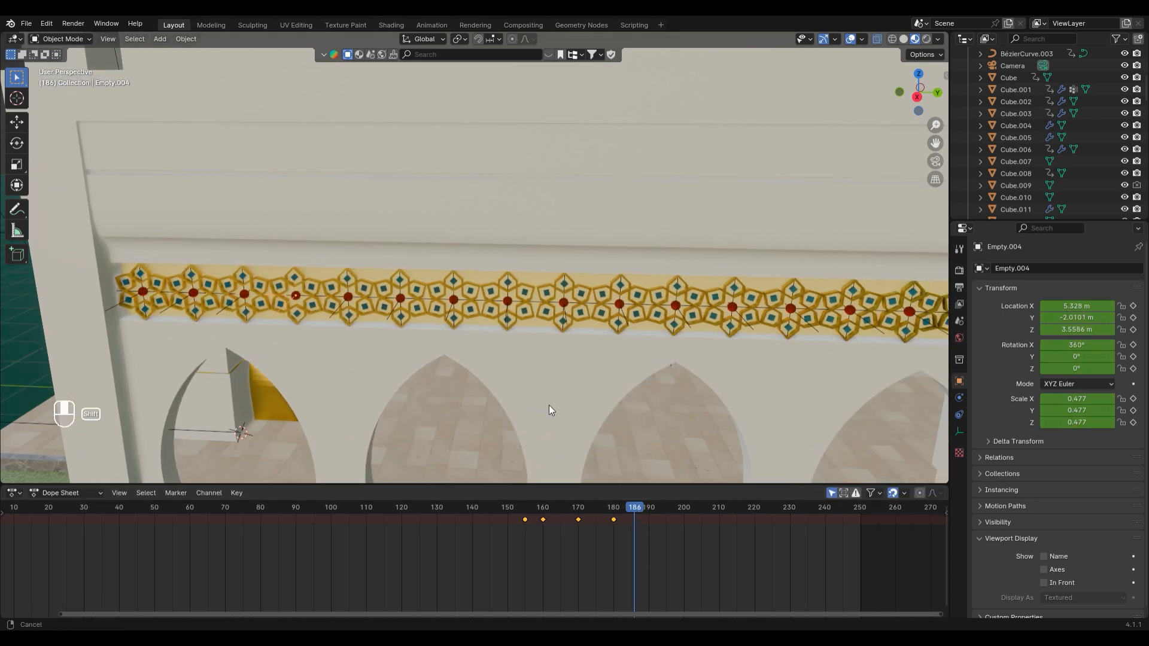
Delete the duplicated flowers, keeping the first one at the band's end, and snap the 3D cursor to its empty
key(Delete)
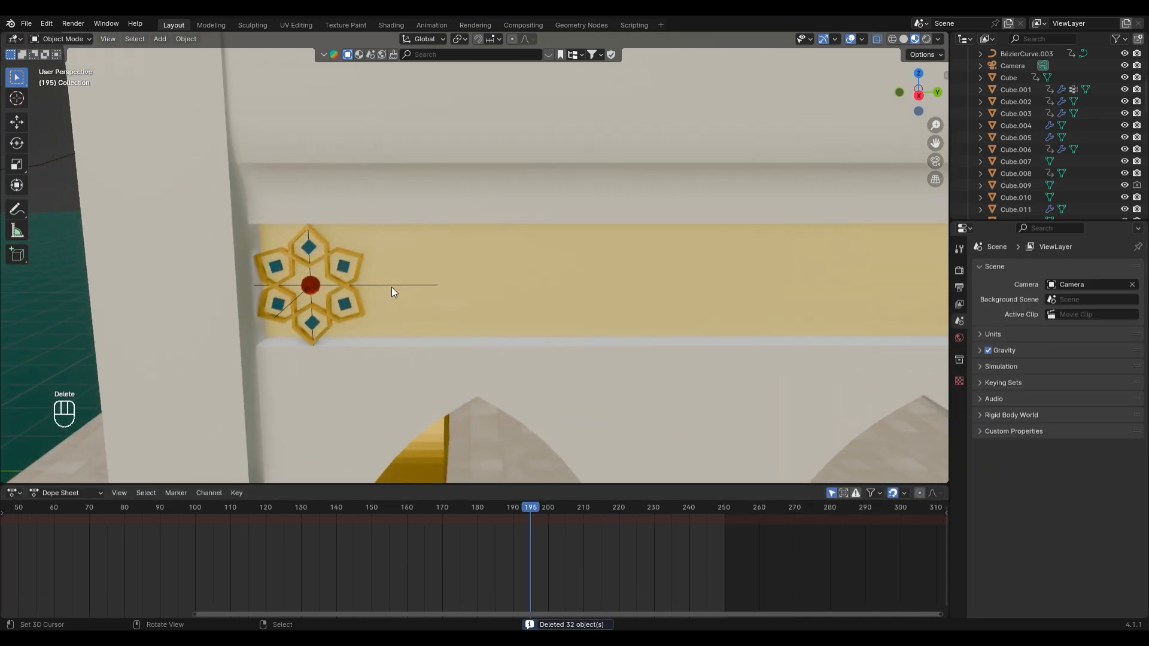
right_click(392, 287)
middle_drag(345, 350, 239, 303)
key(shift+s)
click(240, 367)
Add an empty at the 3D cursor and move it out in front of the wall to about 6.23 m in X
key(shift+a)
mouse_move(239, 293)
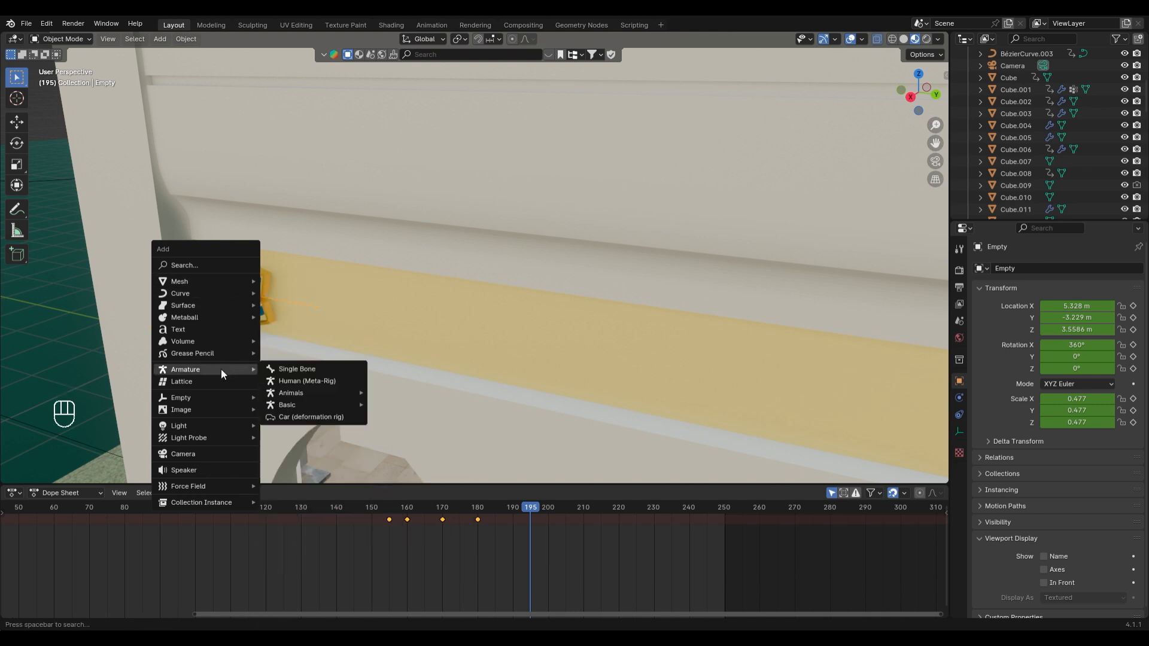
mouse_move(181, 397)
click(299, 399)
mouse_move(249, 305)
middle_down()
mouse_move(226, 317)
mouse_move(240, 314)
middle_up()
key(g)
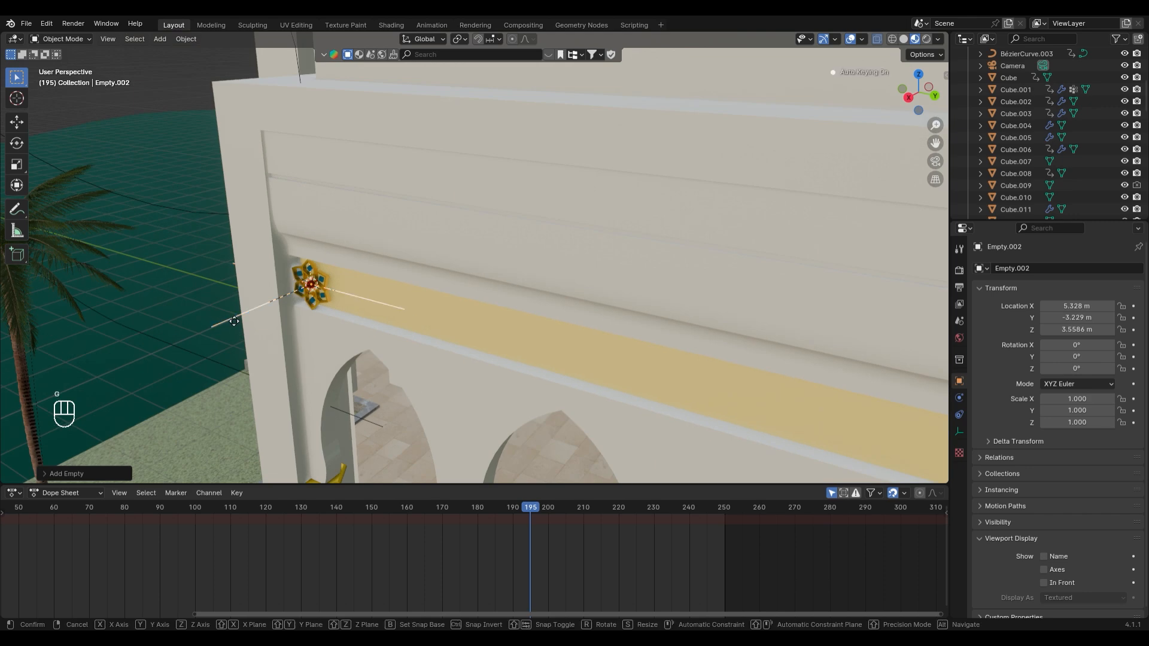
click(335, 301)
Scale the new empty in front of the wall down to about 0.356
shift+click(338, 299)
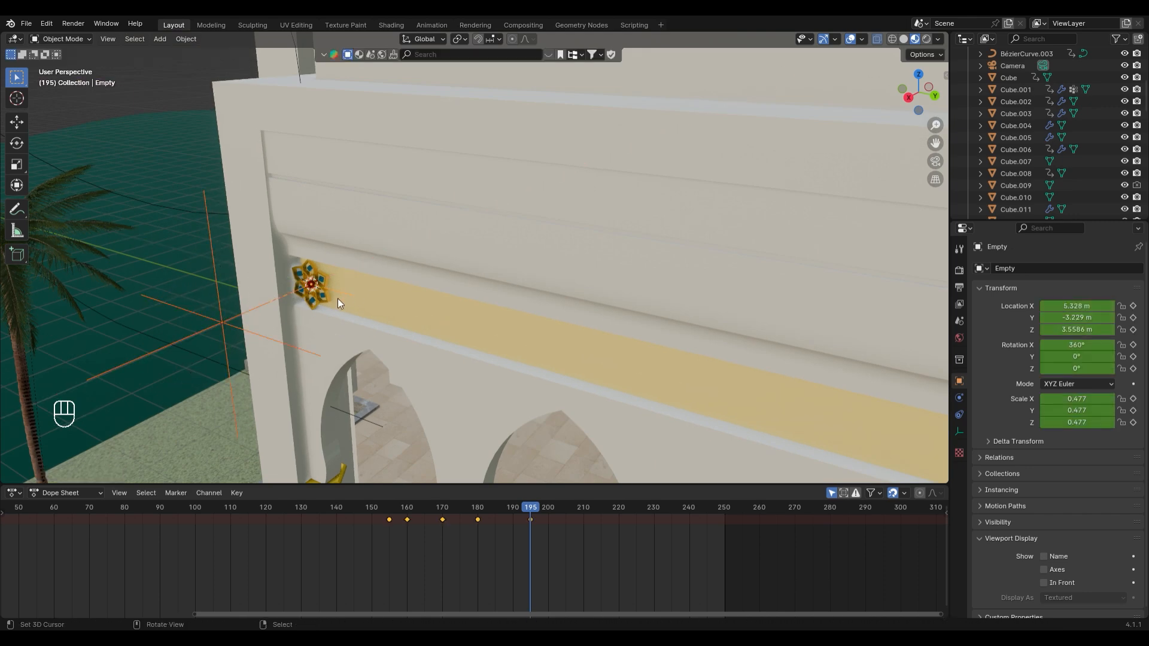
shift+right_click(266, 339)
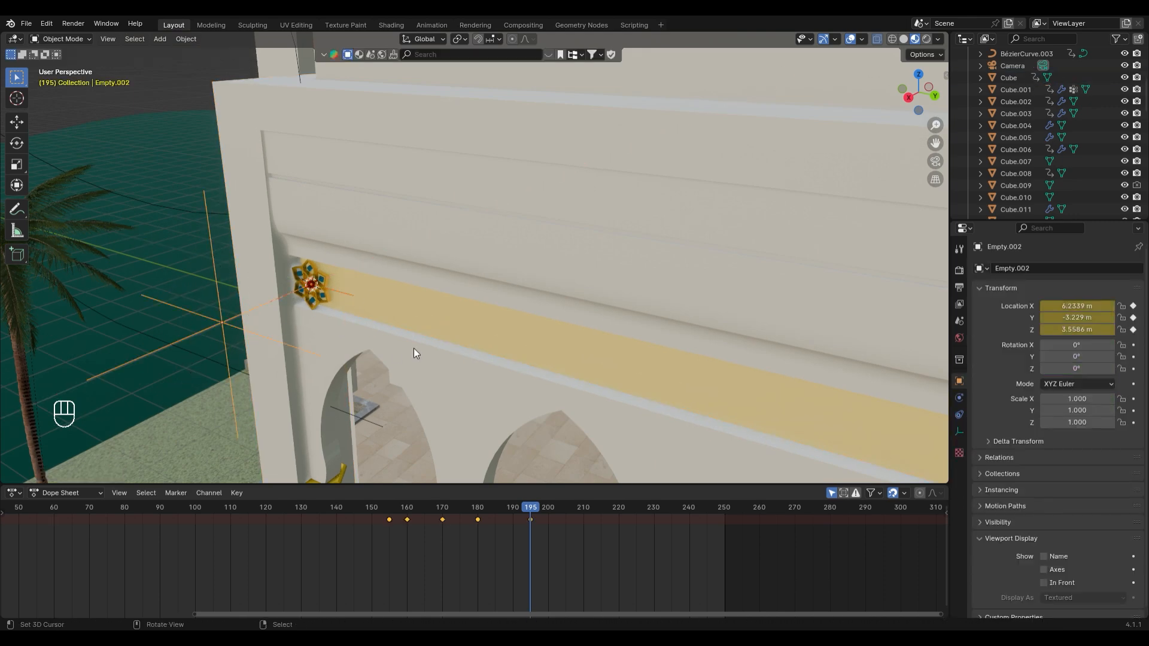
right_click(453, 370)
right_click(264, 336)
key(s)
click(238, 328)
Parent the flower's empty to the new empty in front of the wall
shift+right_click(337, 292)
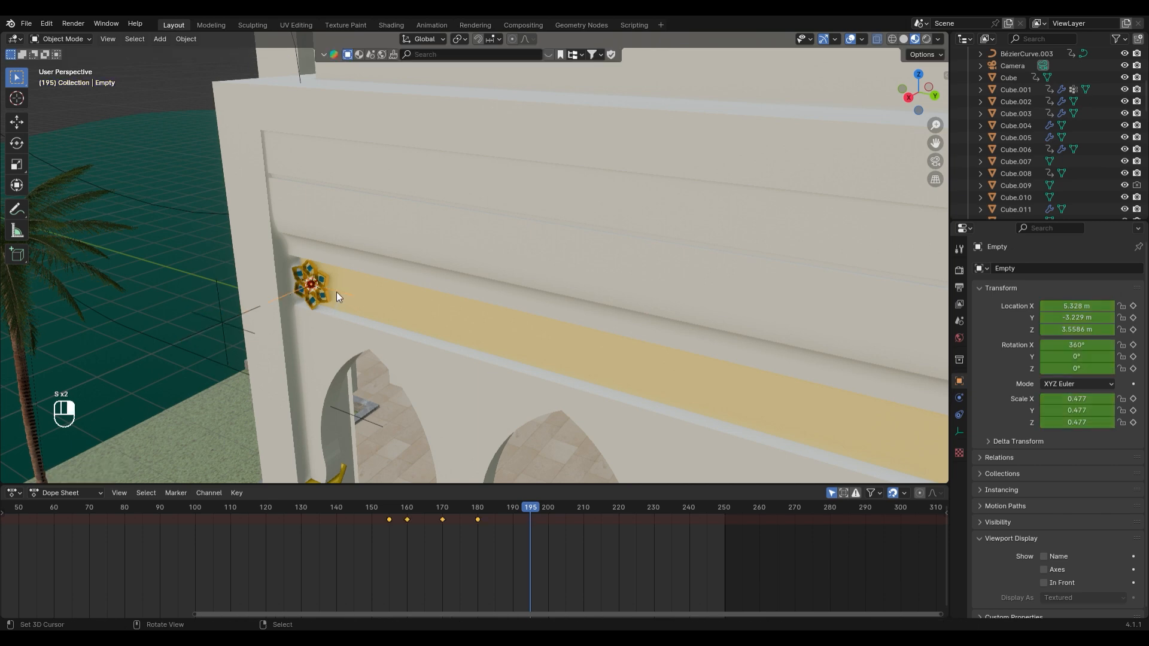
shift+right_click(239, 328)
key(ctrl+p)
click(239, 327)
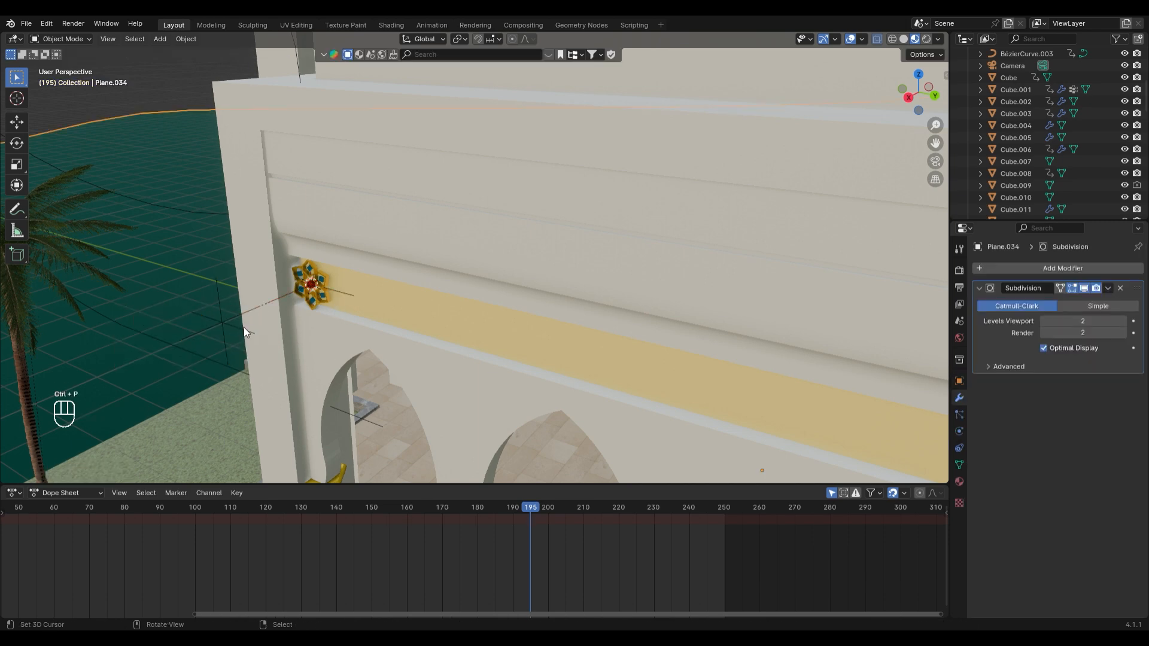
Duplicate the flower with its parent empty in the right orthographic view, about 0.41 m along global Y
middle_drag(235, 324, 268, 333)
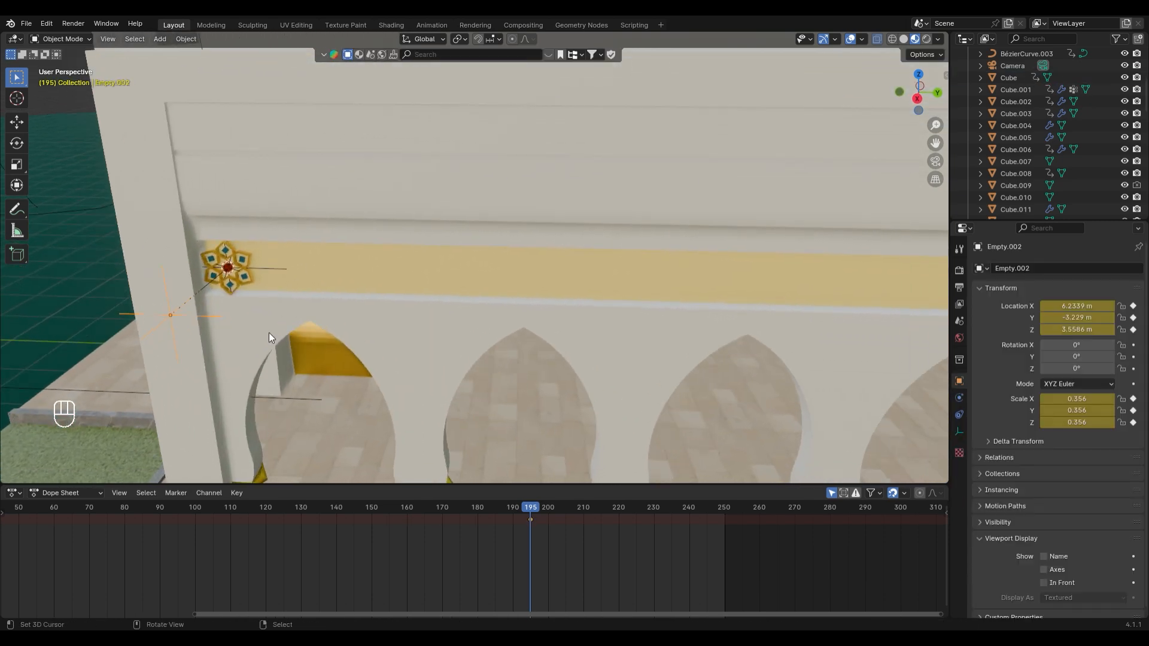
click(231, 269)
key(KP_3)
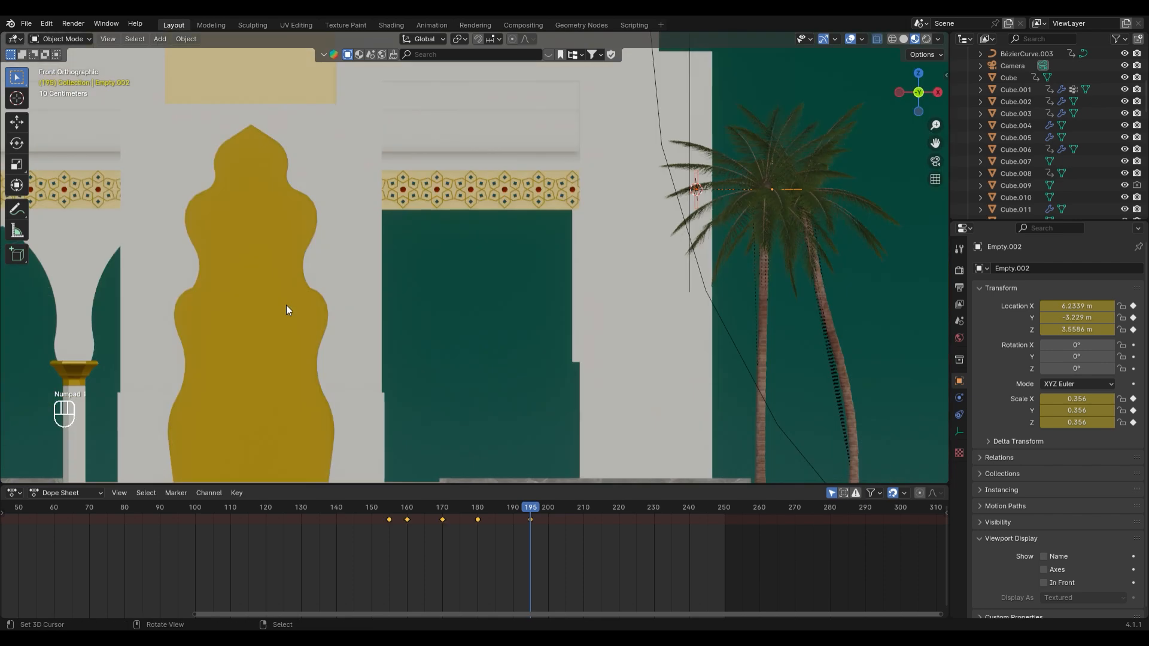
scroll(324, 289, up, 4)
key(shift+d)
key(y)
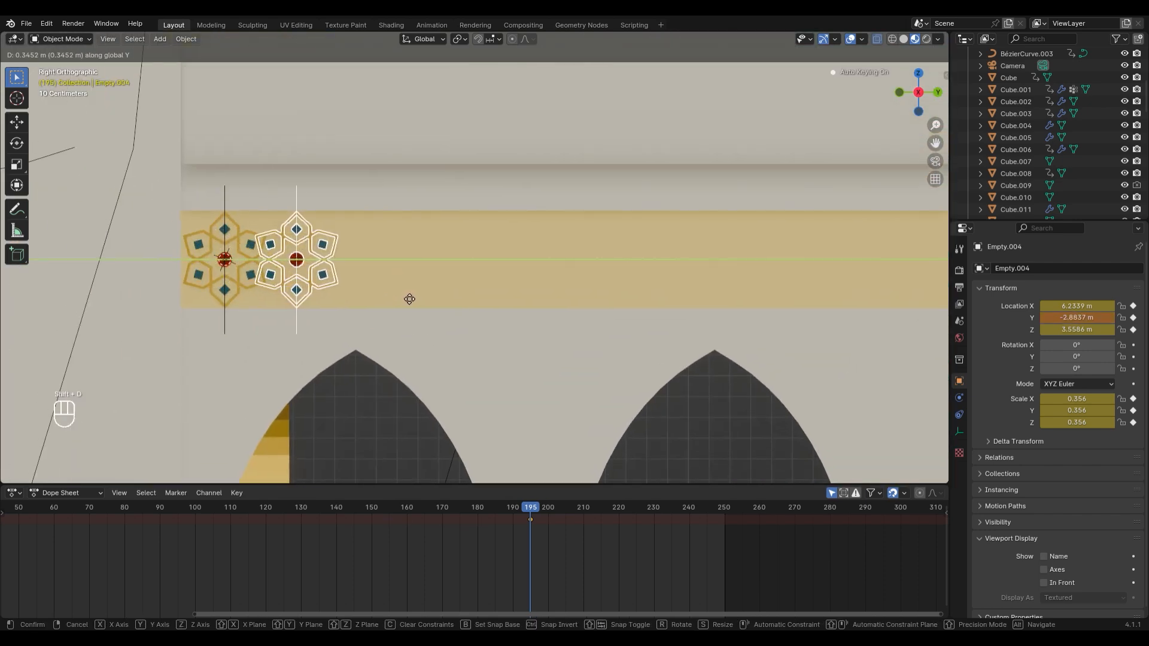
click(422, 301)
Scrub the timeline to frame 156 and back to frame 195 to check the animation of both flowers
shift+middle_drag(402, 281, 328, 371)
scroll(325, 303, down, 1)
scroll(324, 302, up, 1)
mouse_move(390, 507)
mouse_down()
mouse_move(408, 511)
mouse_move(390, 510)
mouse_up()
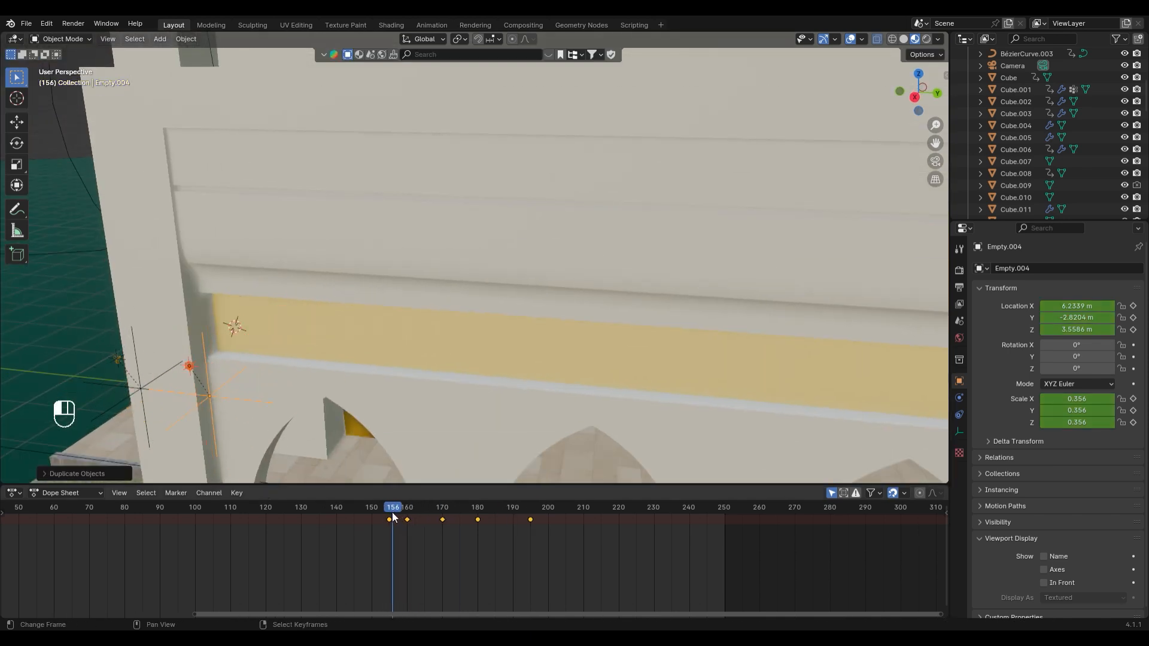
click(519, 509)
middle_drag(287, 218, 310, 192)
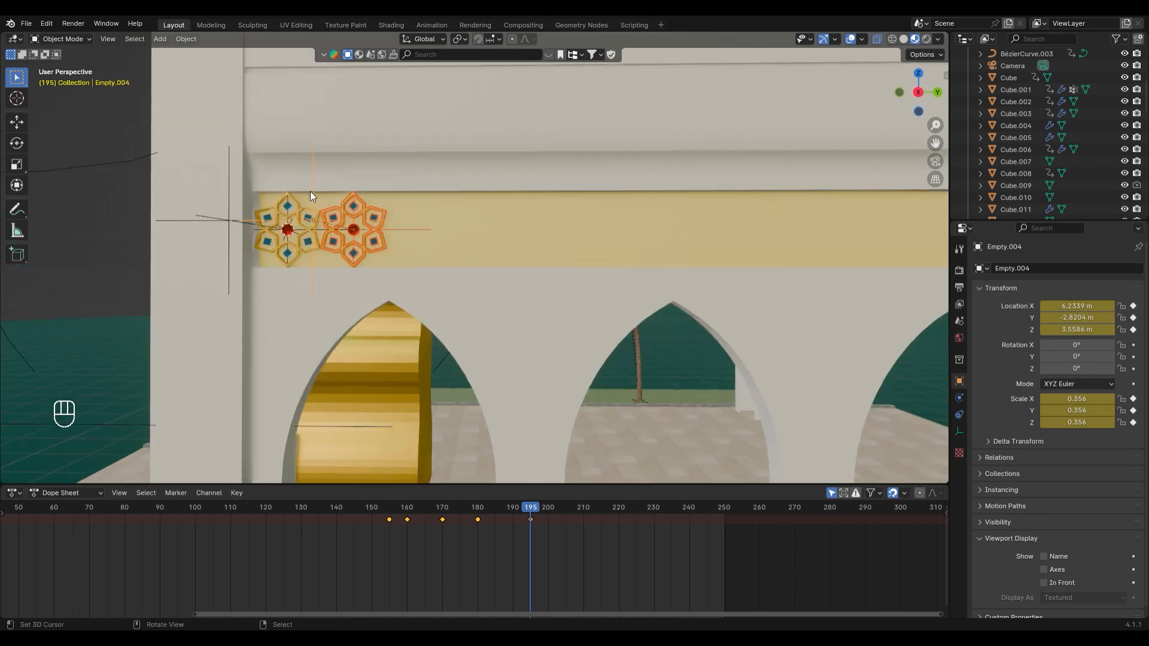
Circle-select both flowers with their empties in the right orthographic view
key(KP_3)
key(c)
click(362, 241)
right_click(367, 241)
shift+middle_drag(432, 236, 374, 250)
key(shift+f)
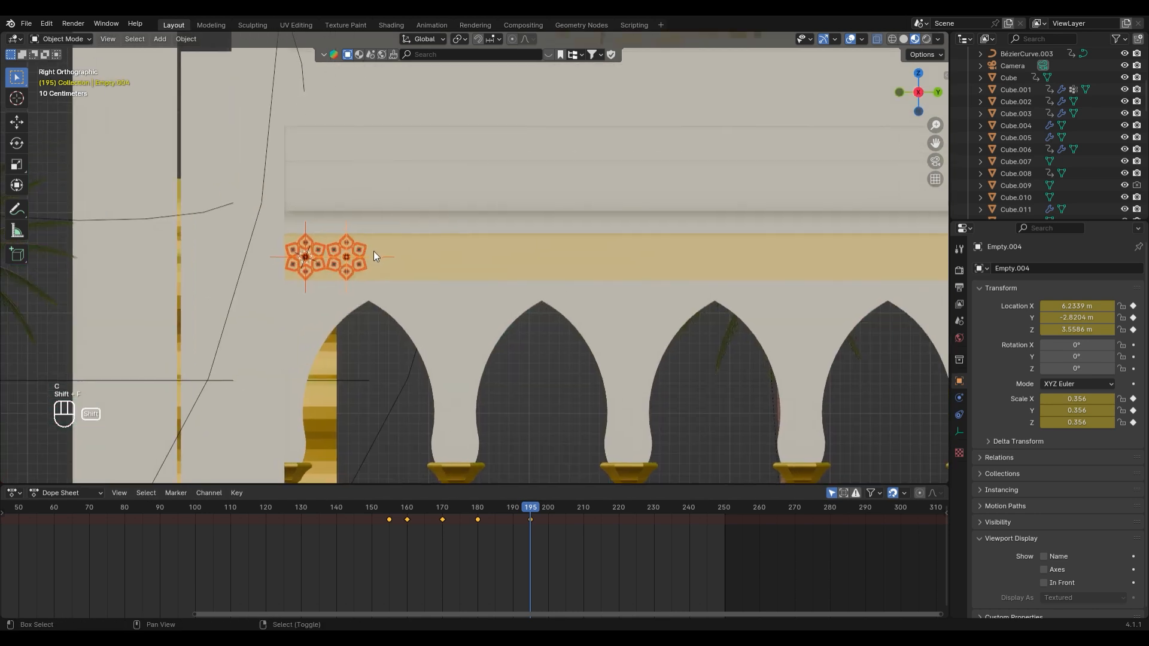
key(y)
key(x)
key(g)
key(x)
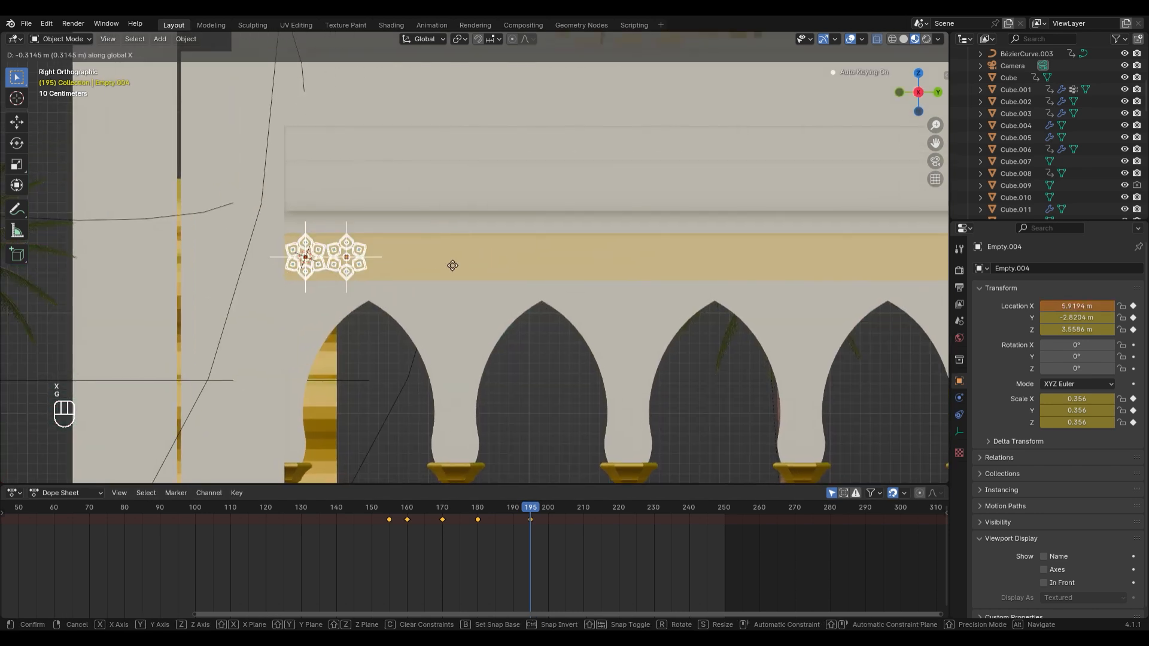
key(Escape)
Duplicate the selected pair of flowers about 0.82 m along global Y on the gold band
scroll(385, 282, up, 3)
key(shift+d)
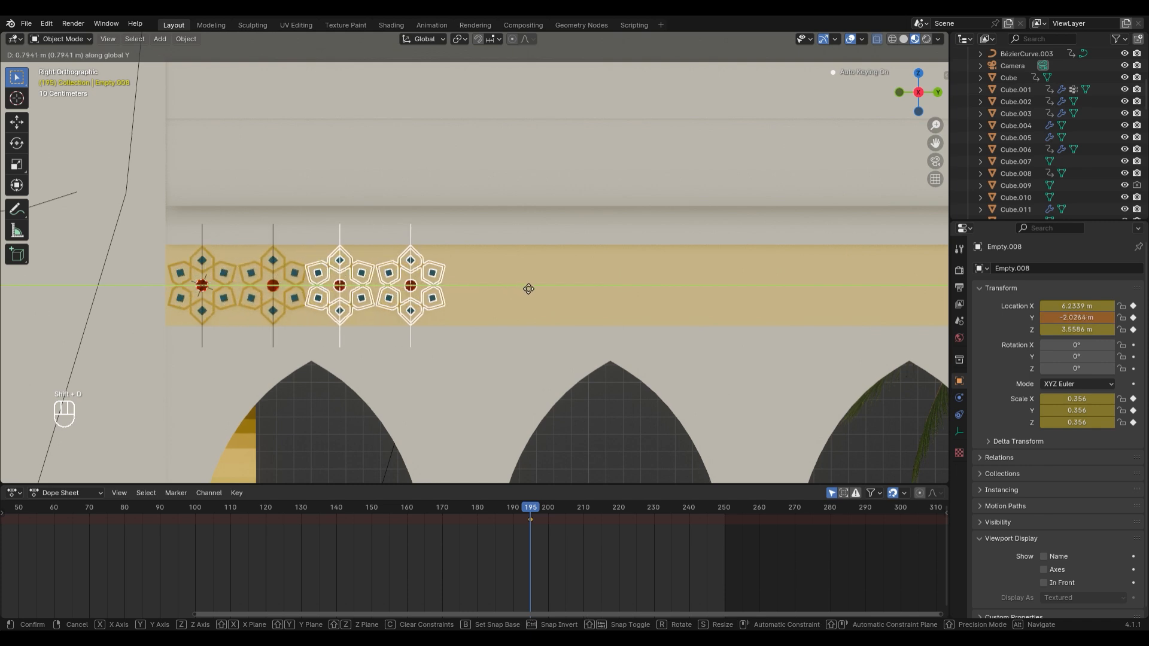
shift+click(441, 297)
Add the first two flowers to the selection and duplicate all four about 1.63 m along global Y
key(c)
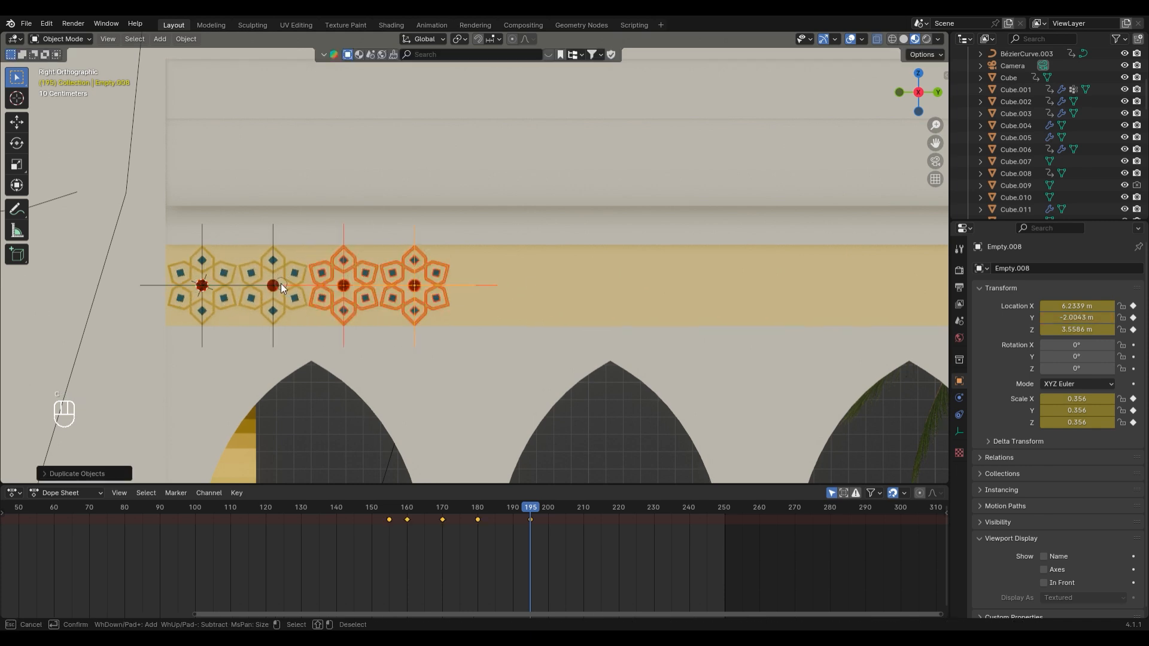
click(273, 286)
click(202, 286)
right_click(205, 293)
shift+middle_drag(302, 319, 269, 316)
key(shift+d)
key(y)
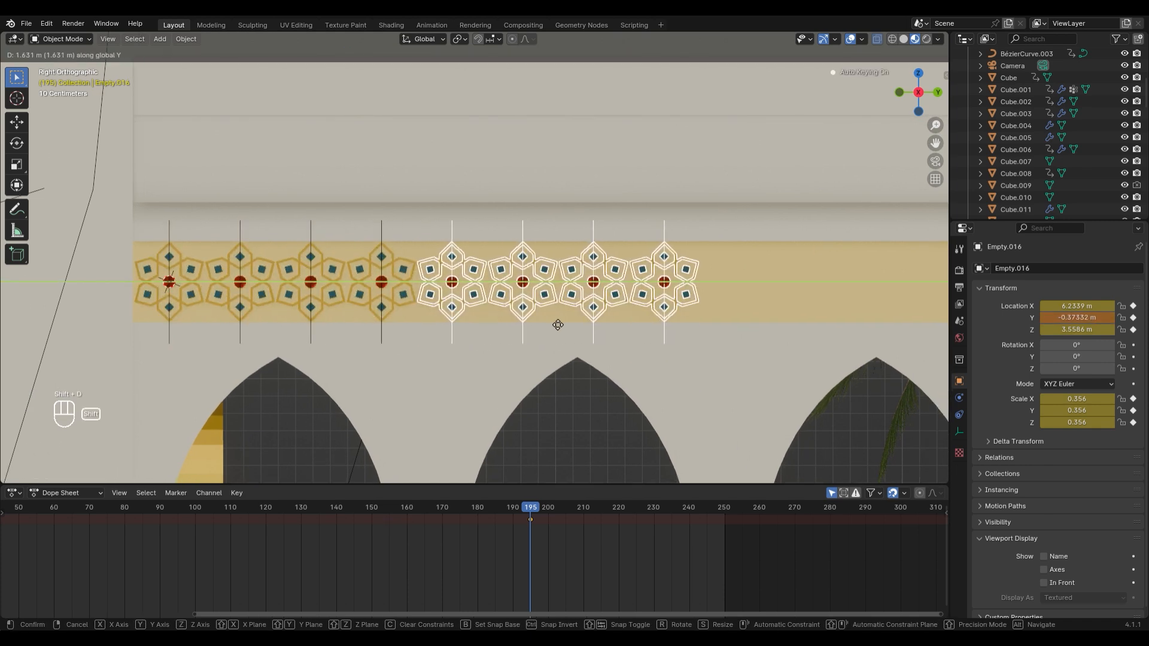
click(561, 325)
Extend the selection to all eight flowers and duplicate them about 3.26 m along global Y
shift+middle_drag(567, 327, 484, 320)
key(c)
click(297, 276)
click(83, 276)
drag(83, 275, 228, 277)
right_click(240, 282)
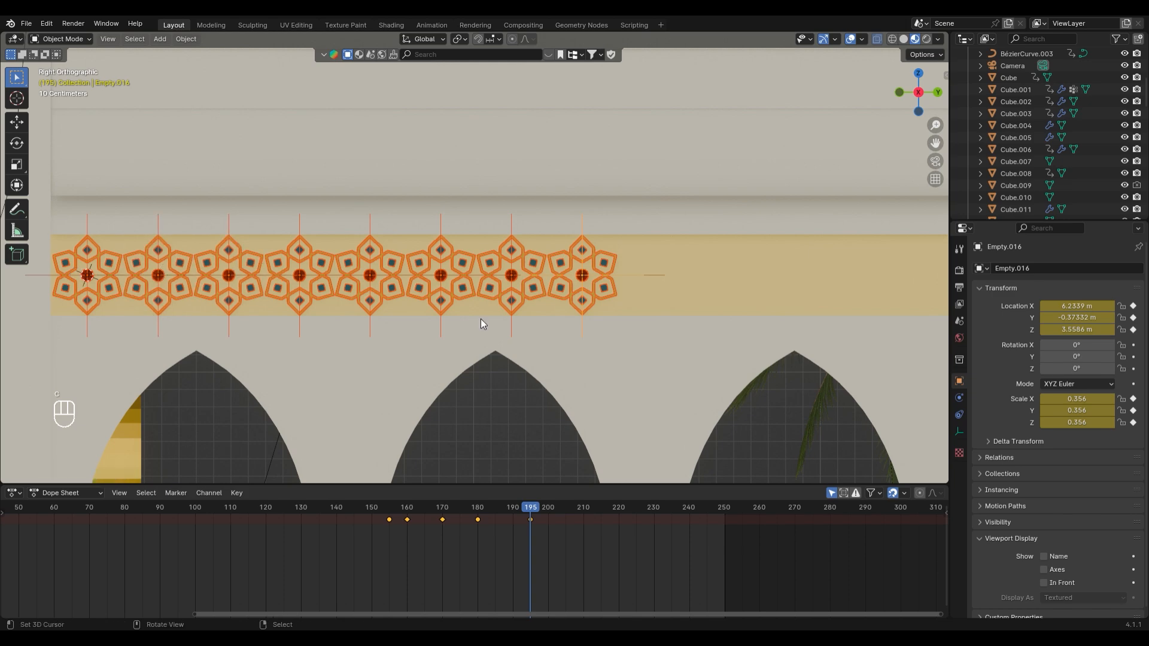
shift+middle_drag(630, 333, 441, 335)
scroll(441, 336, down, 2)
key(shift+d)
key(y)
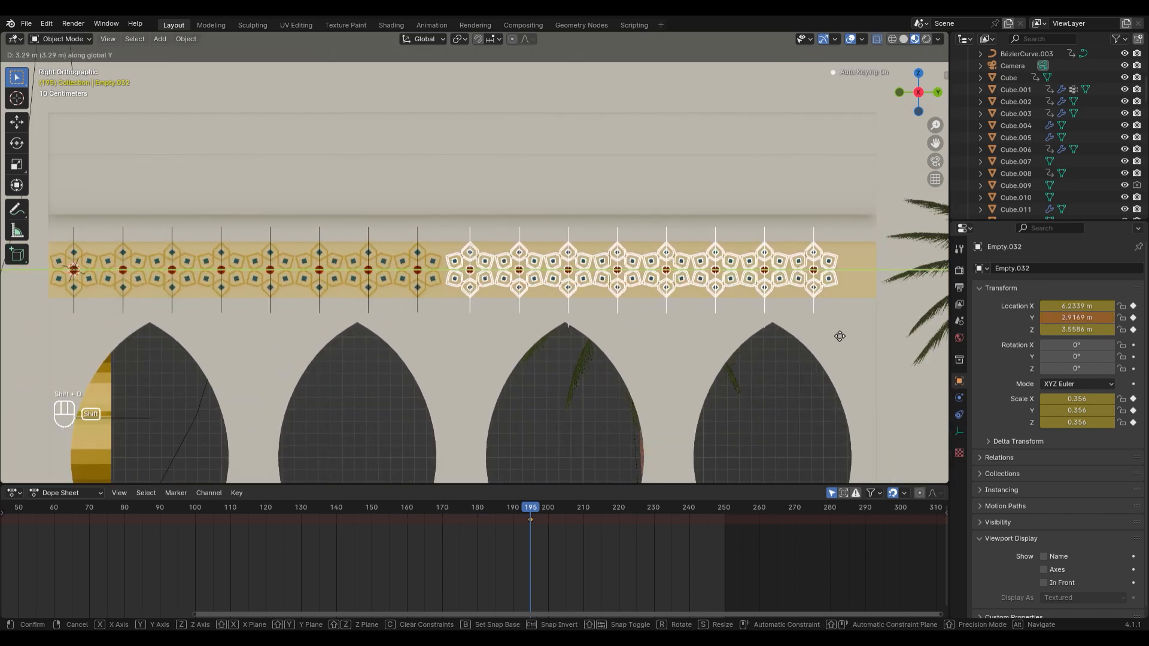
click(839, 334)
scroll(562, 286, up, 4)
scroll(558, 282, down, 5)
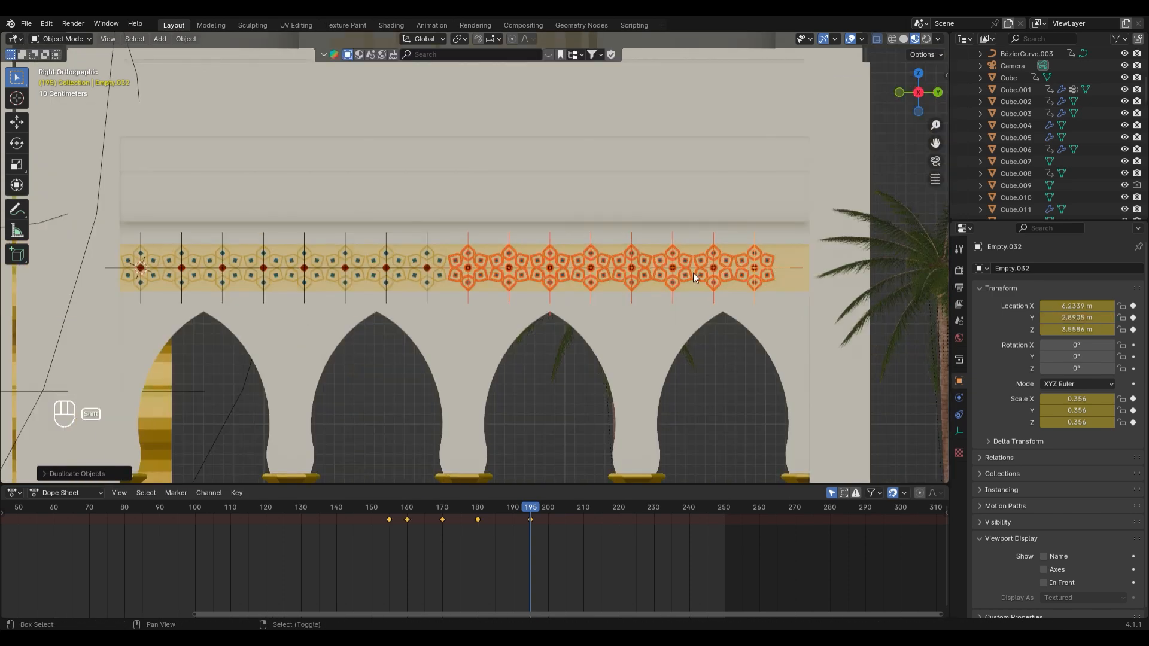
Duplicate only the last flower about 0.41 m along global Y to fill the far end of the band
shift+middle_drag(693, 272, 478, 280)
scroll(479, 280, up, 3)
shift+middle_drag(565, 290, 512, 296)
key(a)
key(a)
key(c)
click(516, 296)
right_click(511, 296)
key(shift+d)
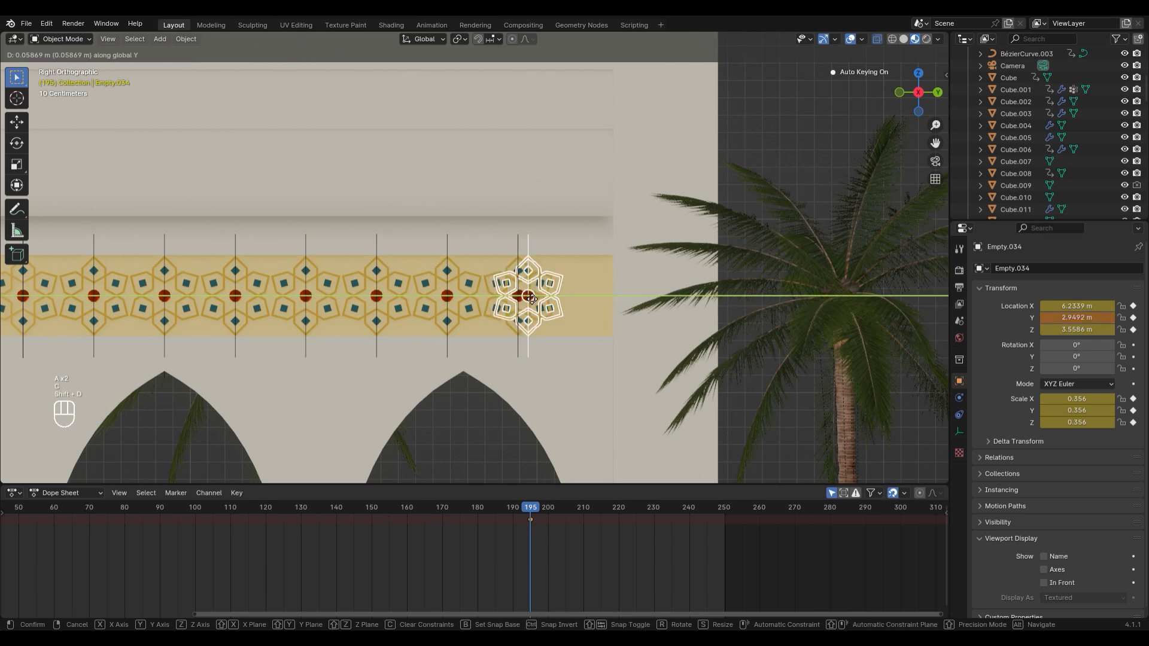
key(y)
click(600, 298)
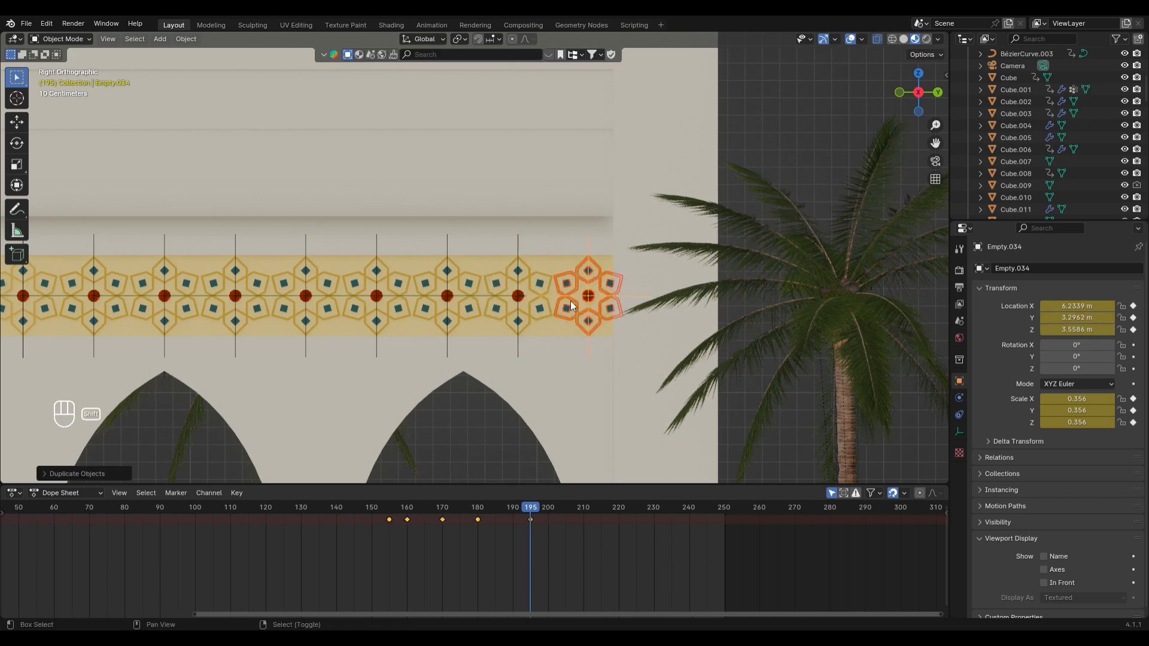
Deselect everything and scrub the timeline to frame 164 to check the whole flower row in motion
scroll(563, 301, down, 5)
key(Tab)
key(a)
key(a)
middle_drag(554, 301, 515, 413)
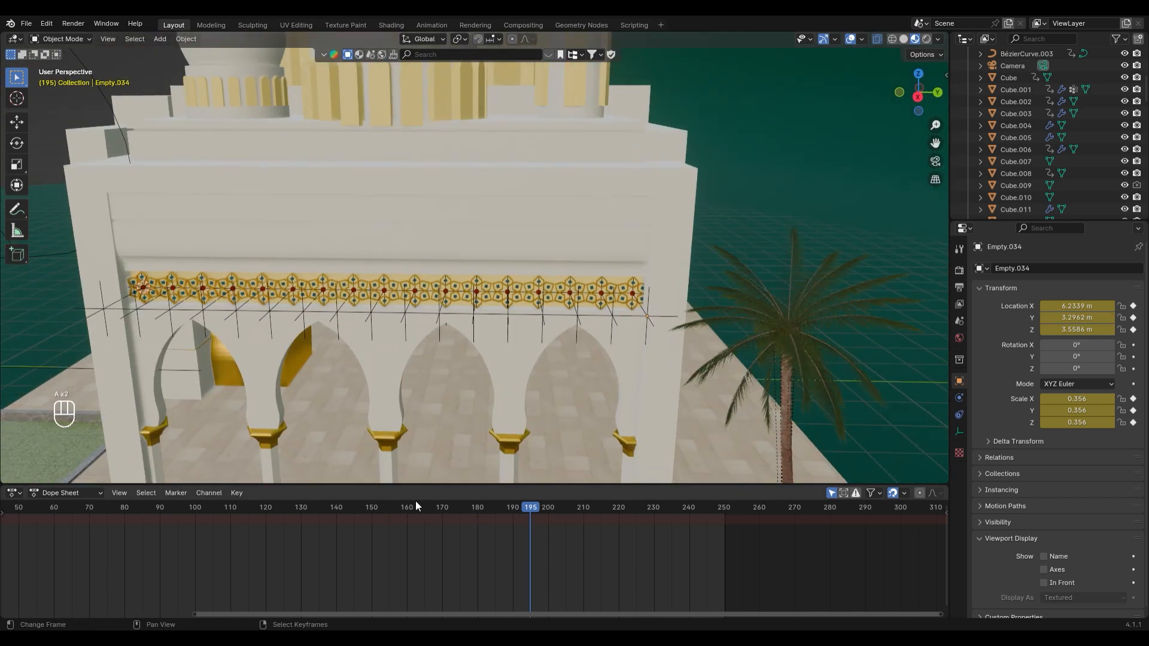
drag(416, 501, 422, 532)
middle_drag(116, 319, 107, 323)
Go to frame 180 and shift the second flower's keyframes forward by three frames, starting at frame 158
right_click(98, 317)
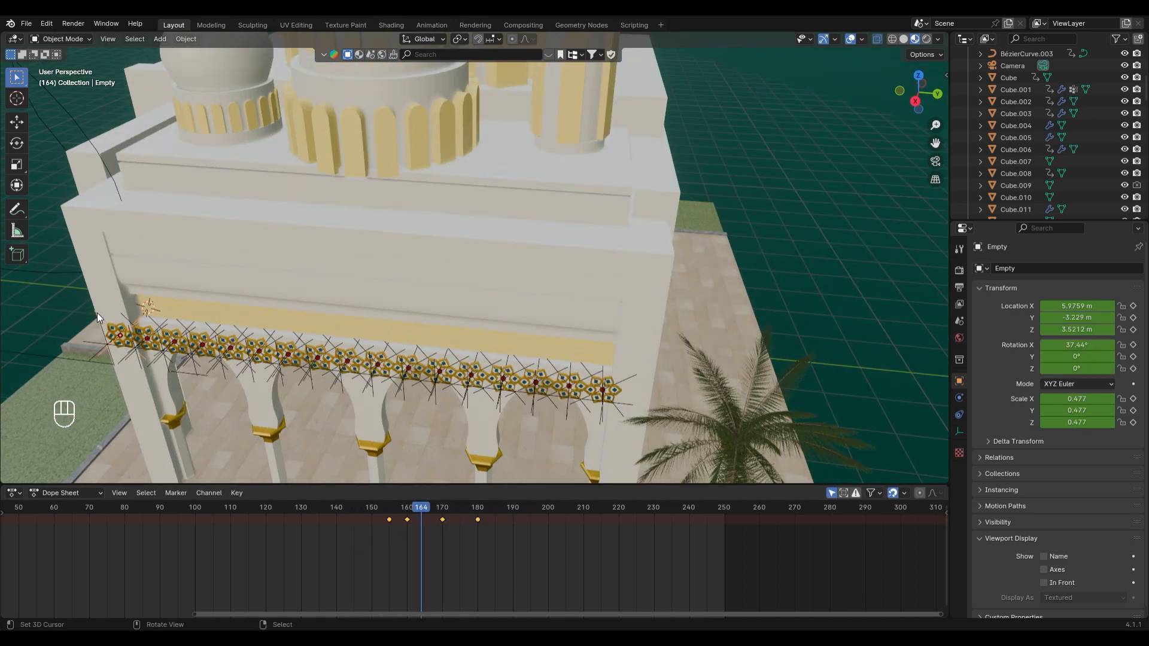
click(479, 509)
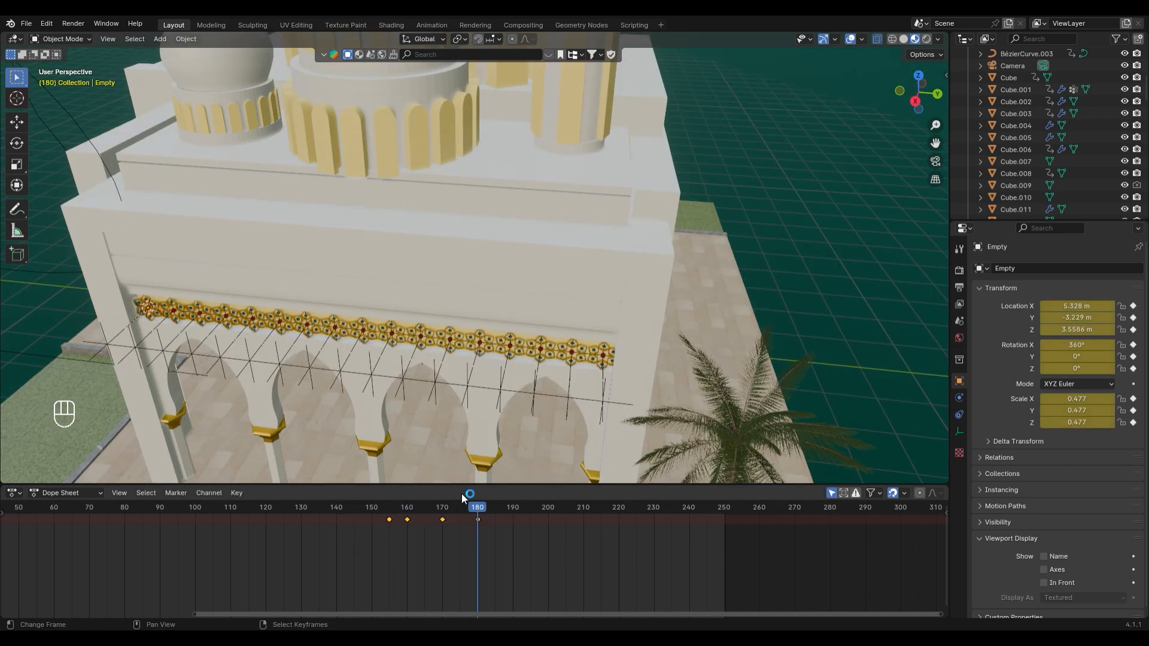
key(g)
right_click(506, 516)
key(a)
key(g)
click(520, 528)
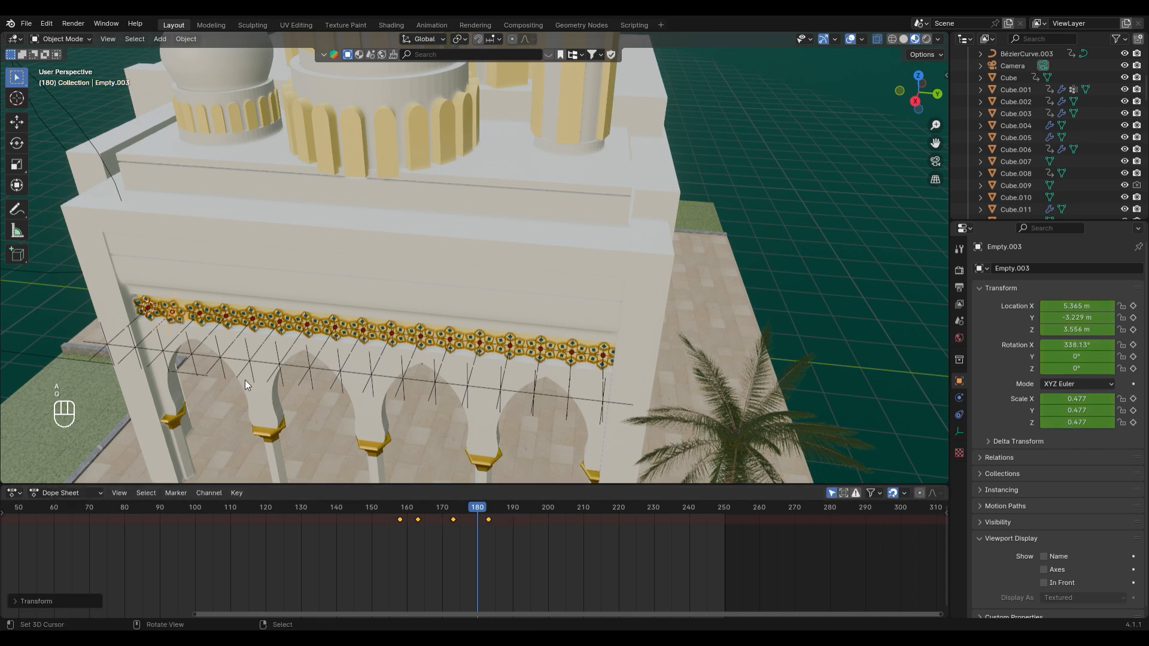
Go to frame 183 and shift the third flower's keyframes forward by six frames, starting at frame 161
click(211, 330)
click(160, 328)
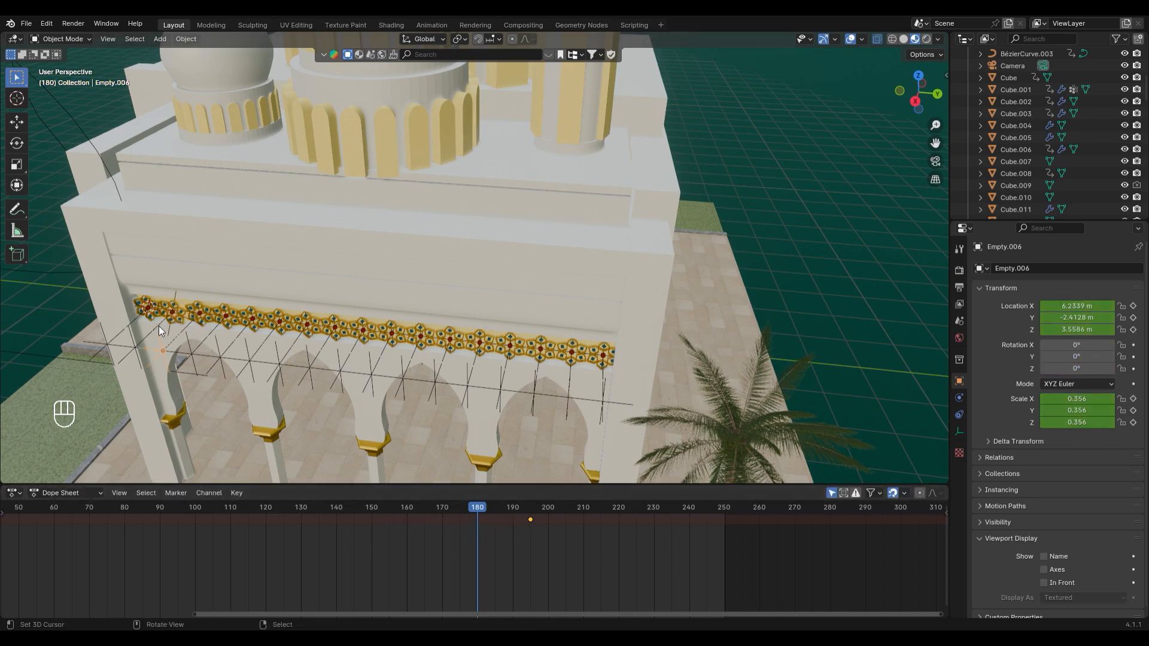
click(162, 325)
click(481, 507)
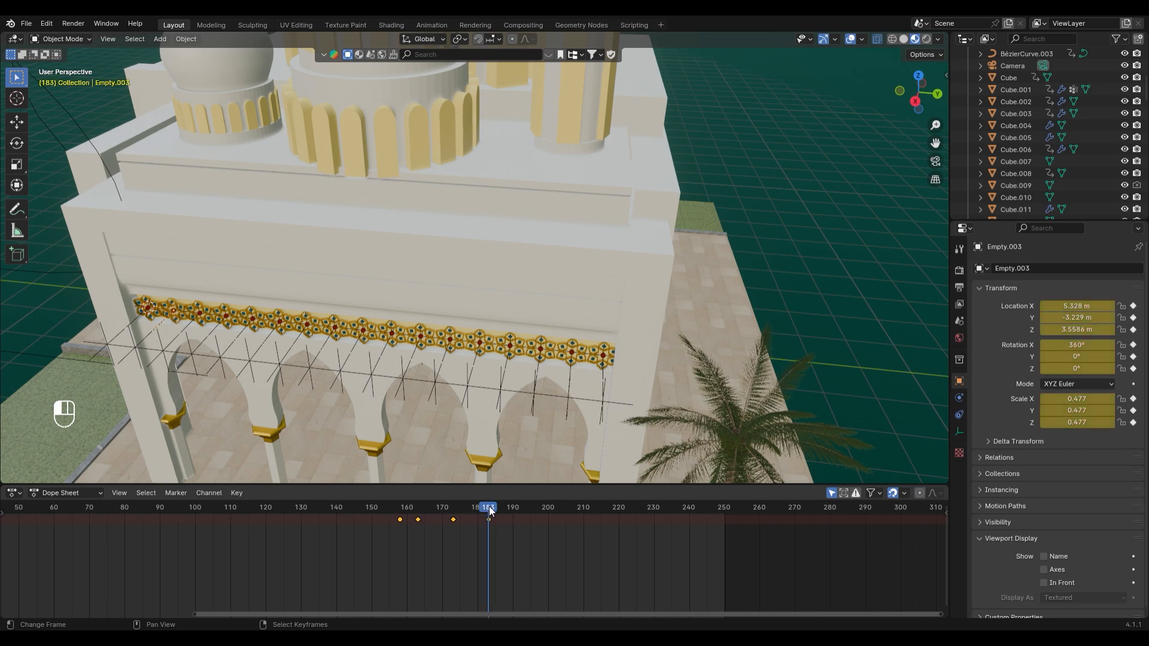
click(188, 328)
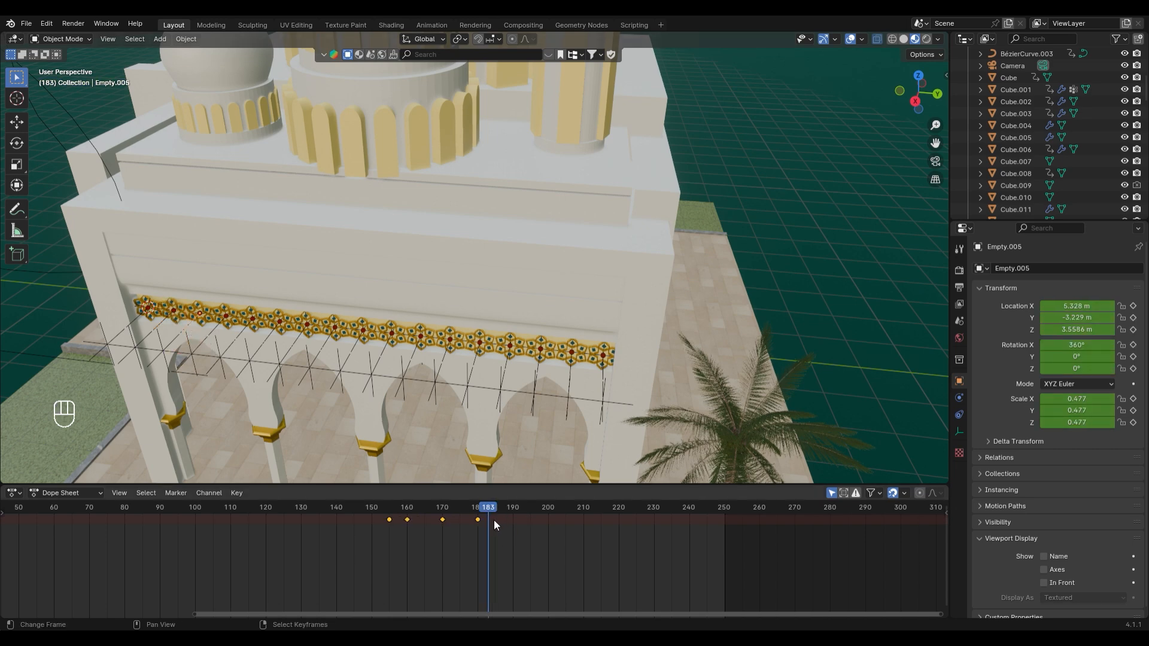
key(a)
key(g)
click(521, 530)
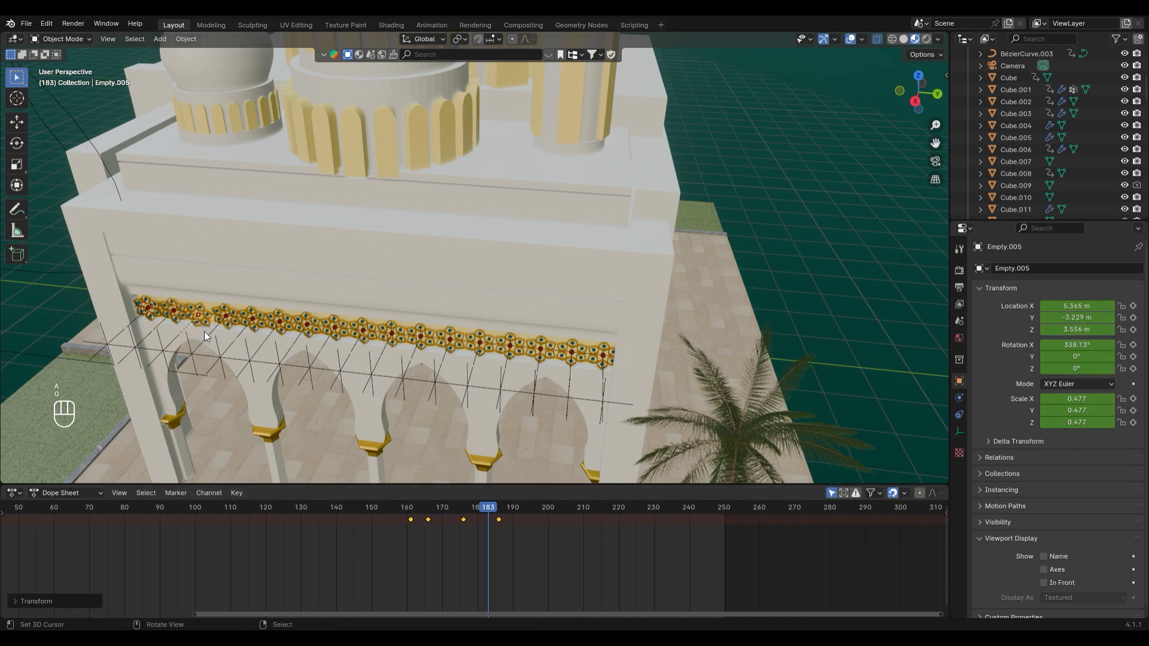
Go to frame 186 and shift the fourth flower's keyframes forward by nine frames, starting at frame 164
click(498, 508)
scroll(214, 360, up, 2)
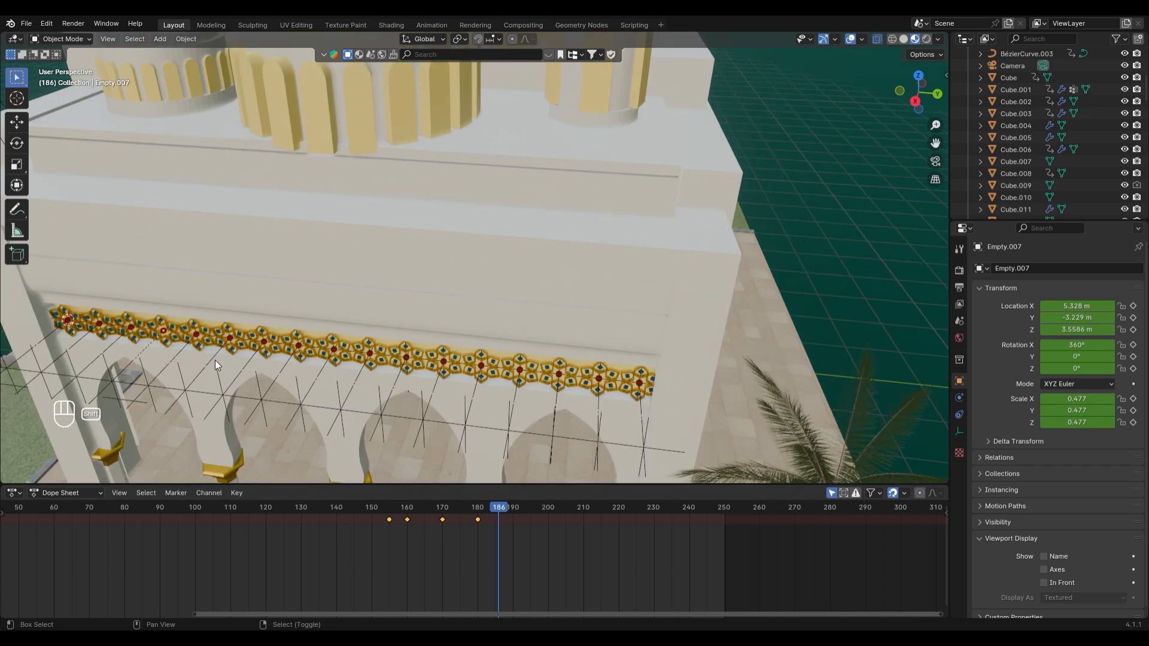
shift+middle_drag(214, 361, 295, 317)
key(g)
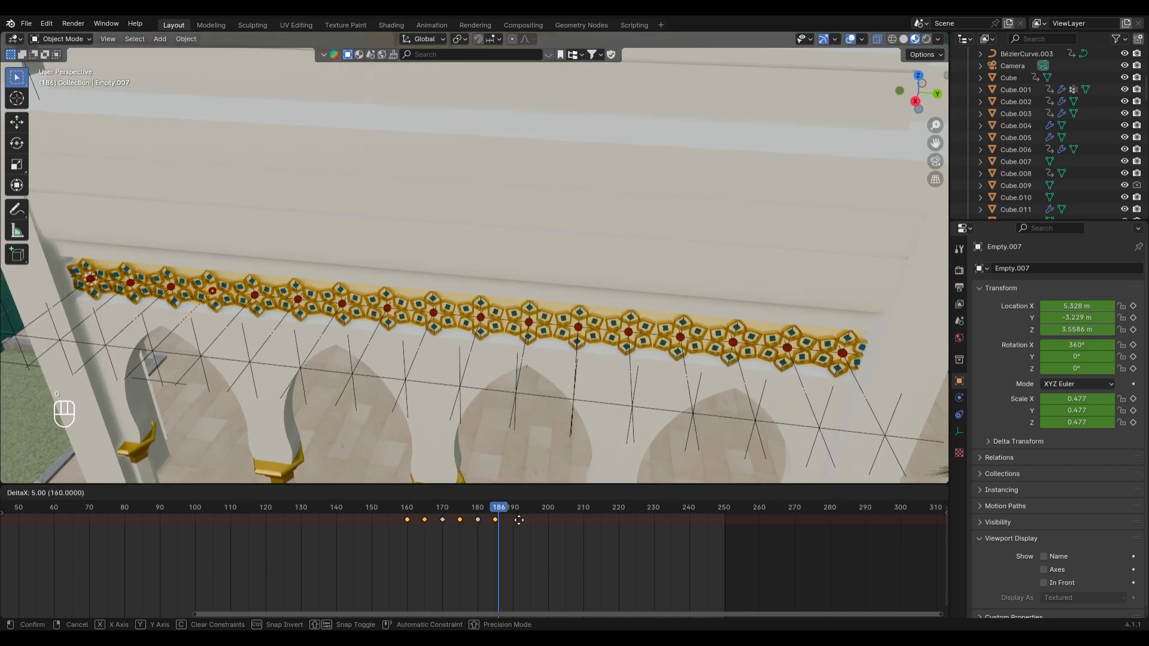
click(524, 545)
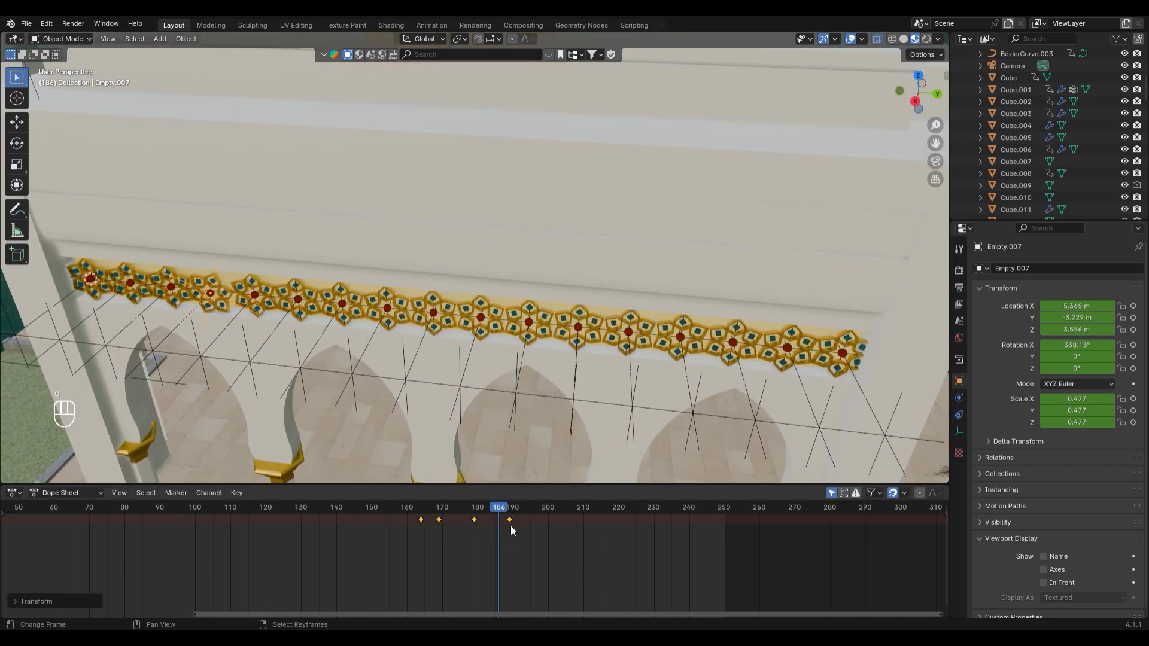
Go to frame 189 and shift the fifth flower's keyframes forward by 12 frames, starting at frame 167
click(509, 509)
click(237, 311)
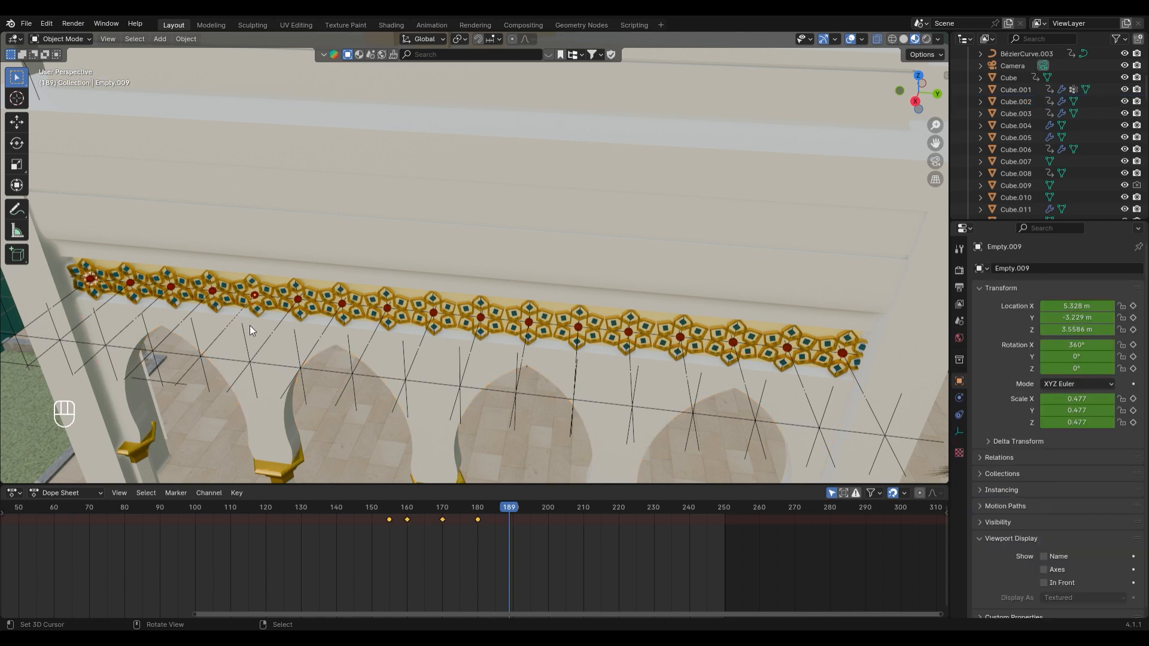
key(g)
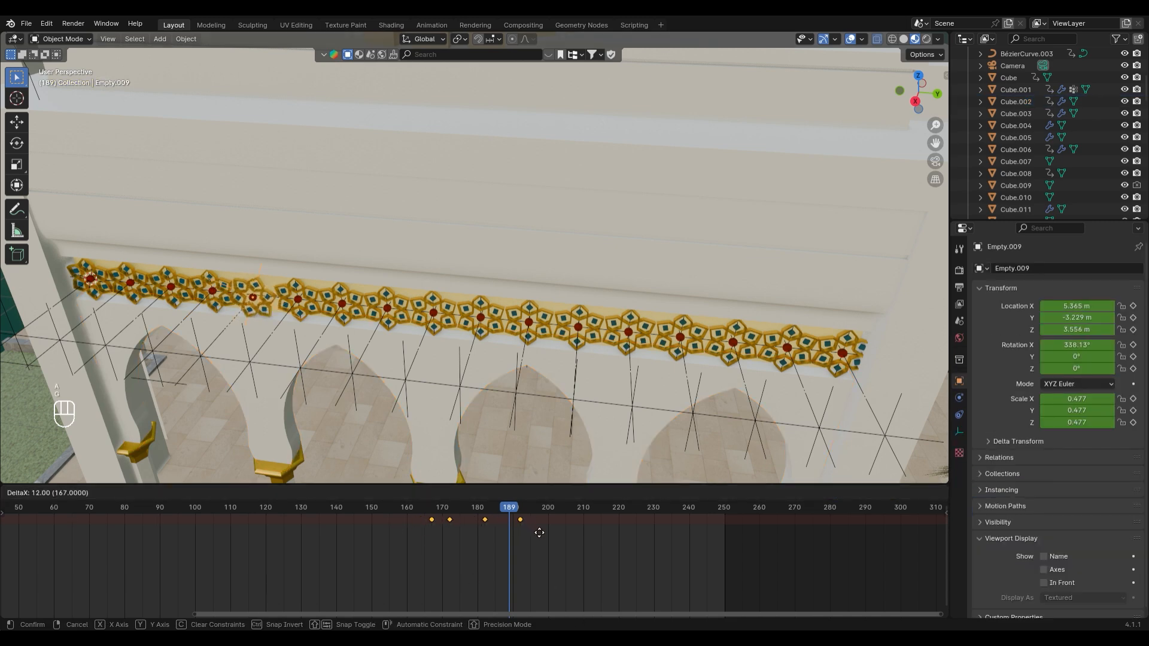
click(535, 526)
Go to frame 192 and shift the sixth flower's keyframes forward by 15 frames, starting at frame 170
click(292, 333)
click(235, 314)
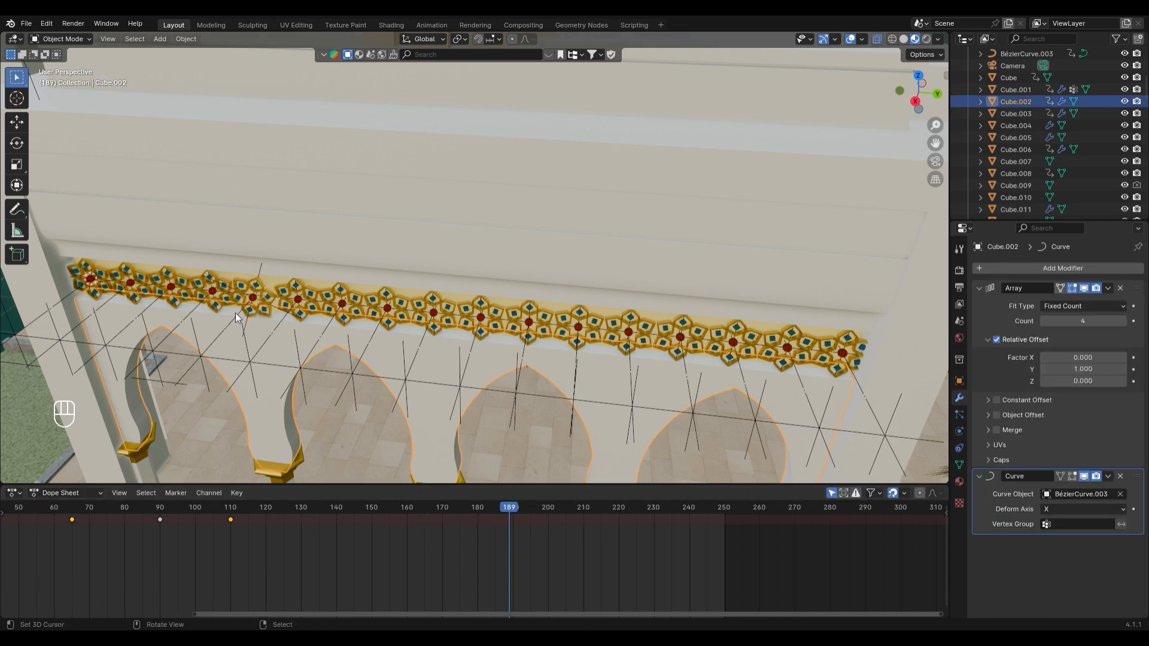
click(518, 508)
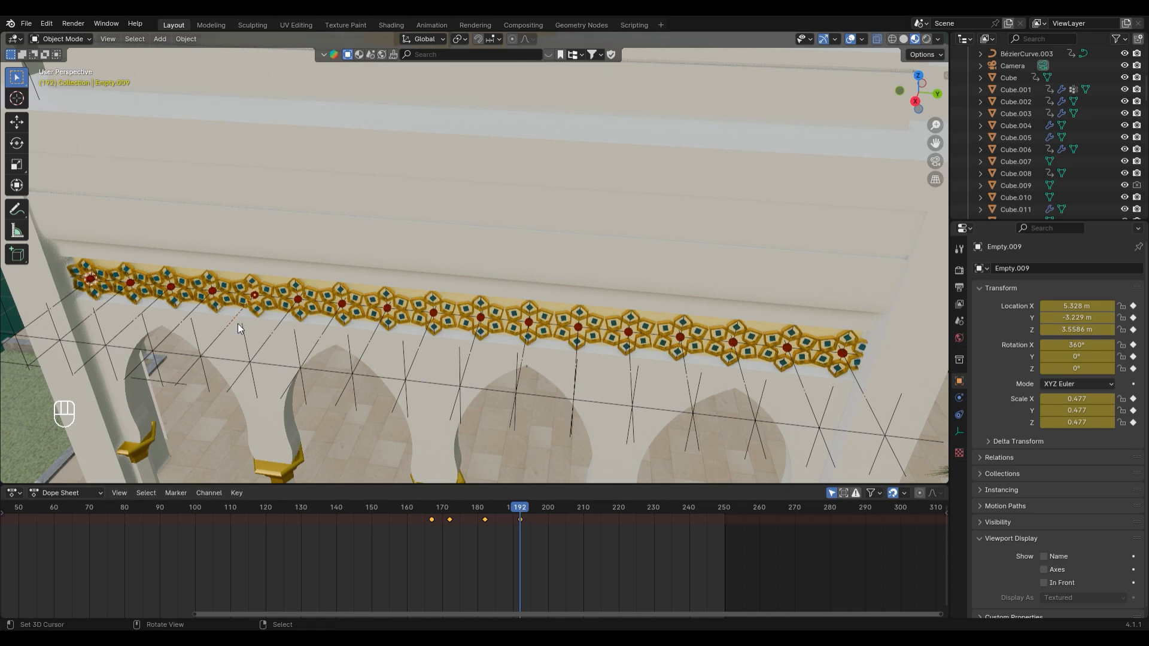
key(g)
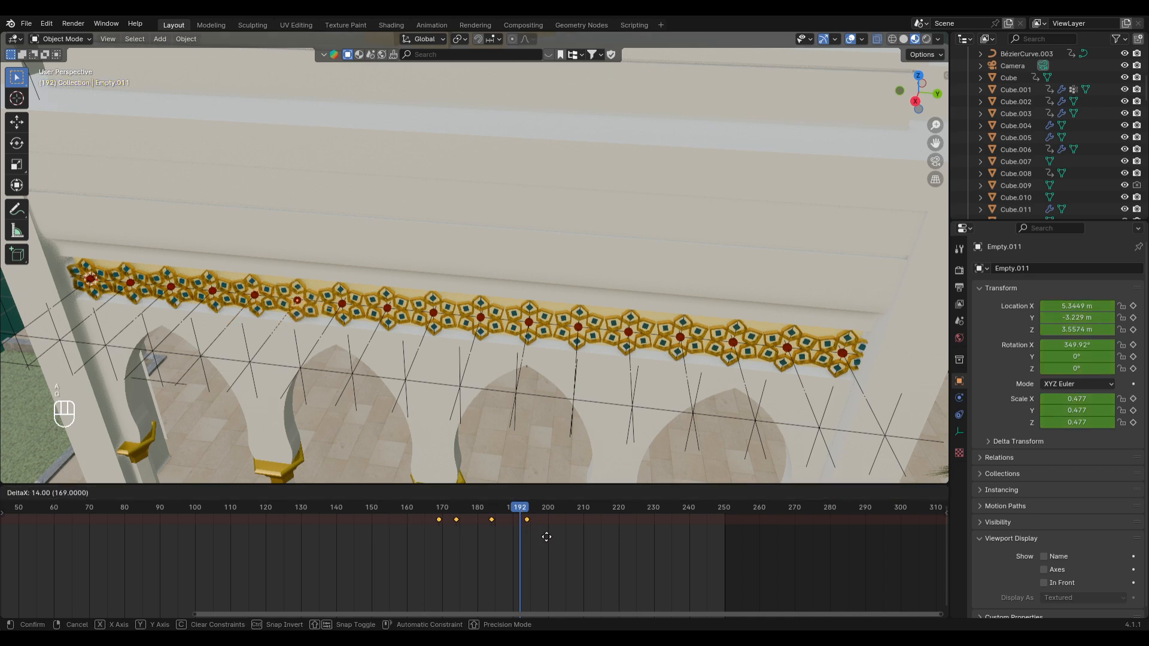
click(547, 537)
Go to frame 195 and shift the seventh flower's keyframes forward by 18 frames, starting at frame 173
click(327, 334)
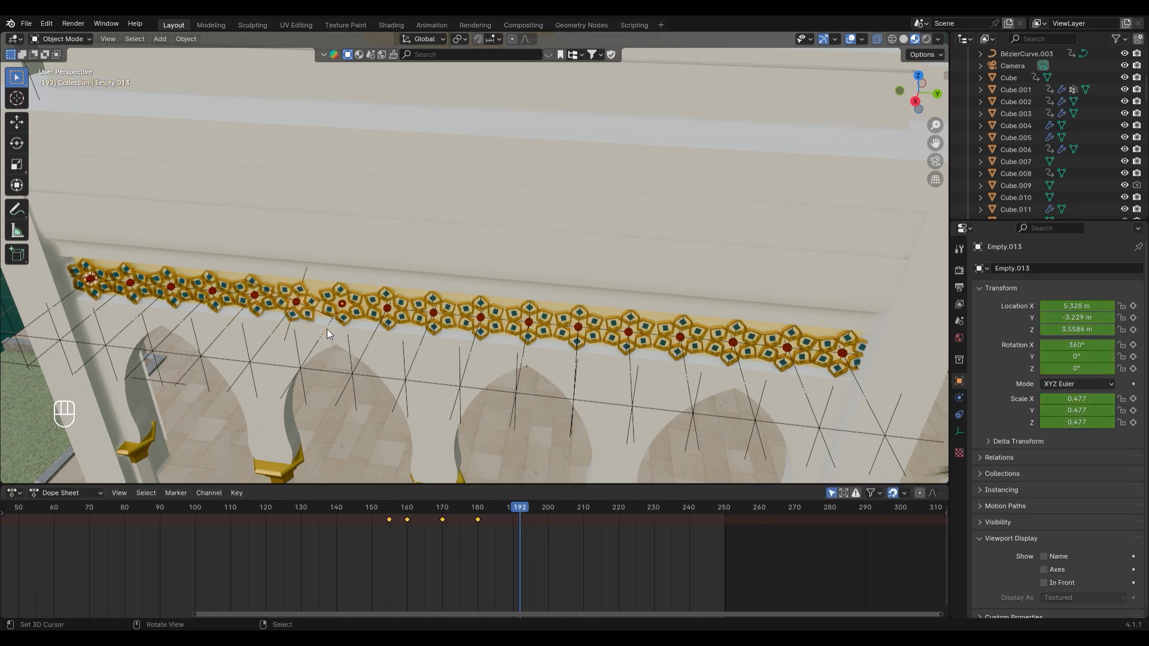
click(286, 316)
click(531, 509)
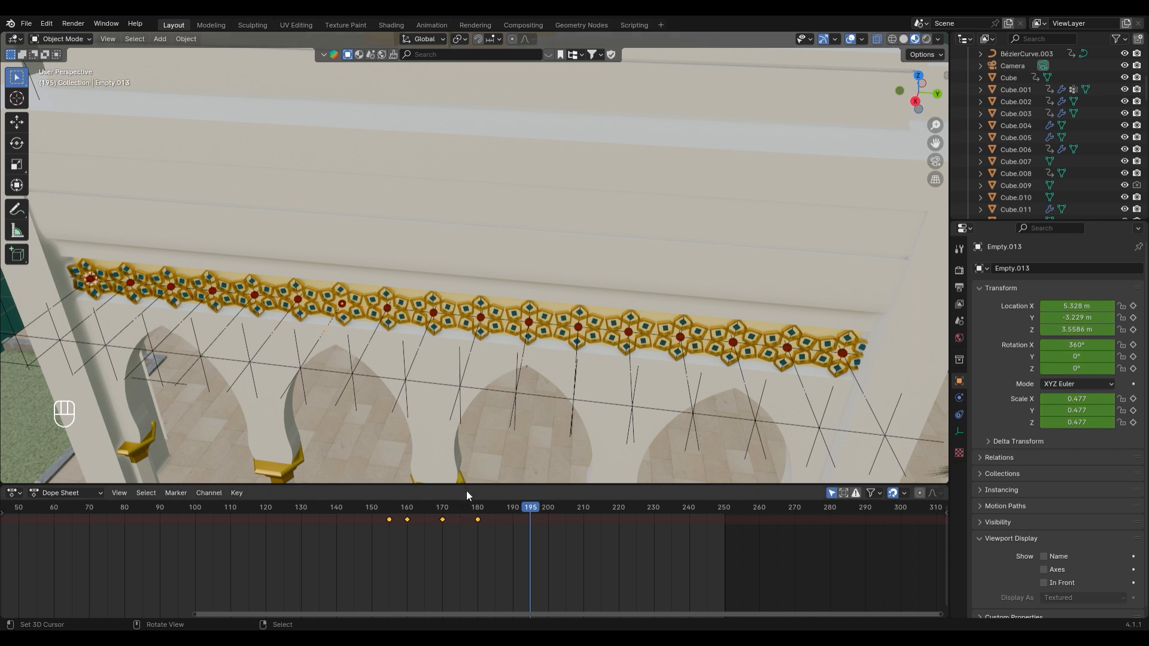
key(g)
click(529, 527)
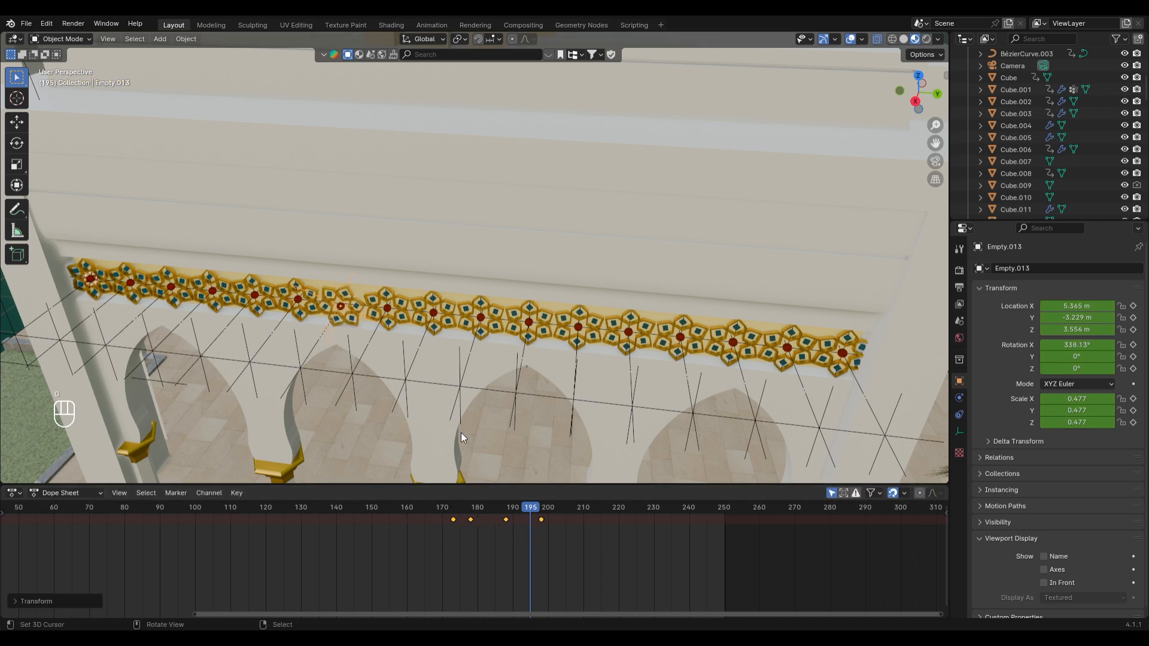
Go to frame 198 and shift the eighth flower's keyframes forward by 21 frames, starting at frame 176
click(541, 508)
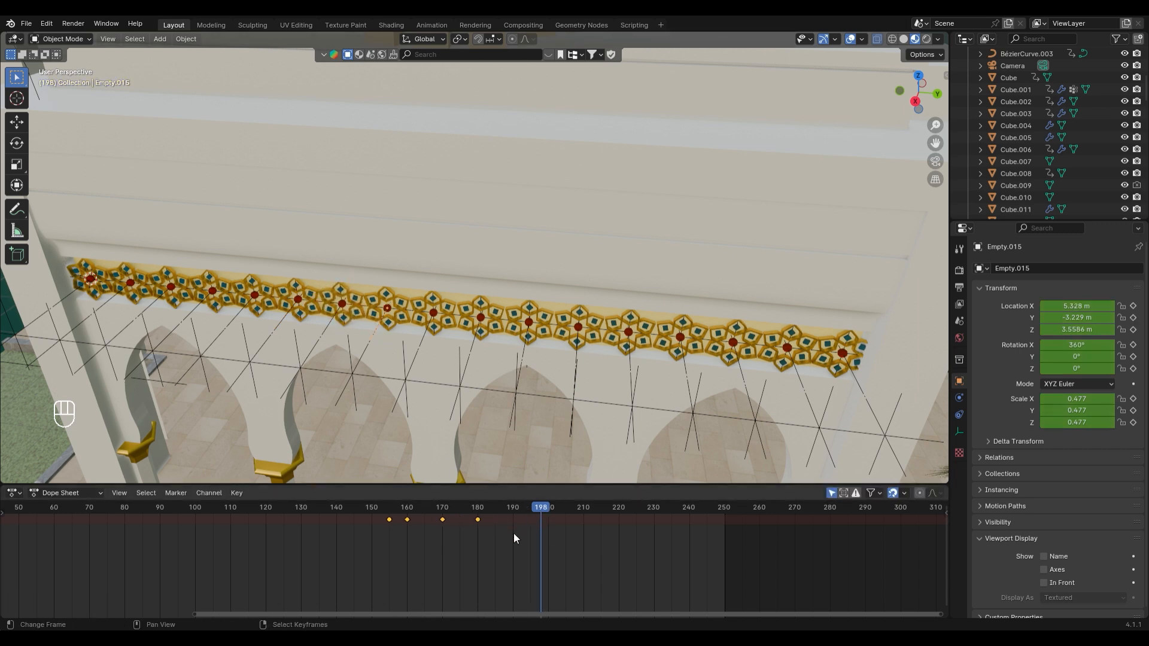
key(a)
key(g)
click(590, 561)
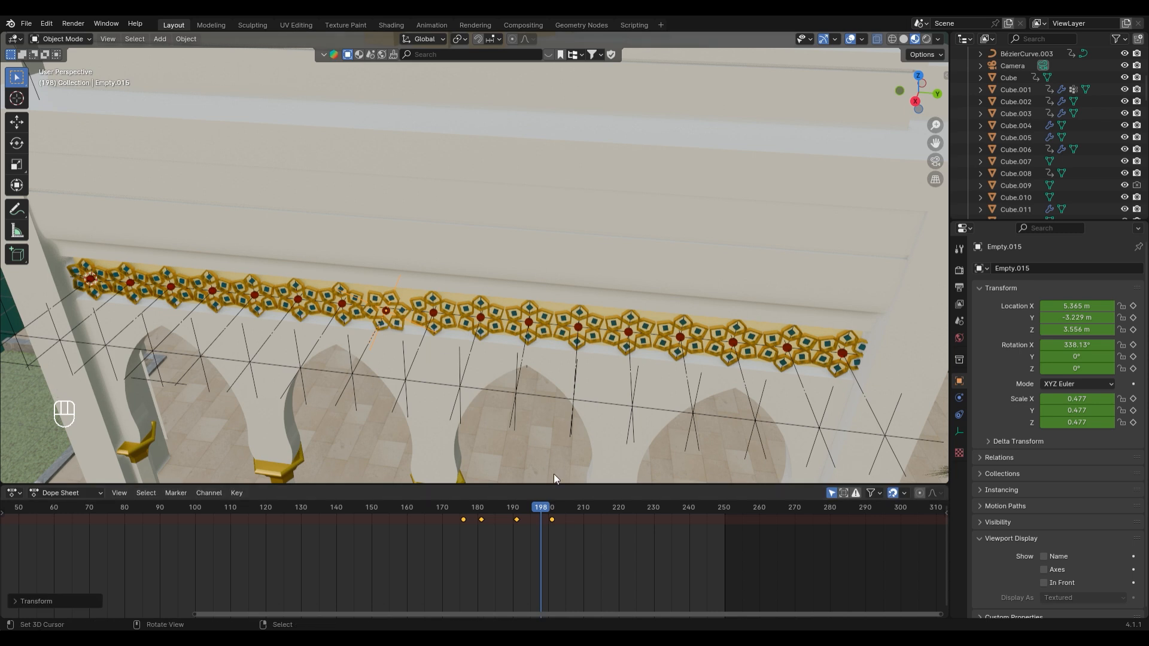
Go to frame 201 and shift the ninth flower's keyframes forward by 24 frames, starting at frame 179
click(551, 508)
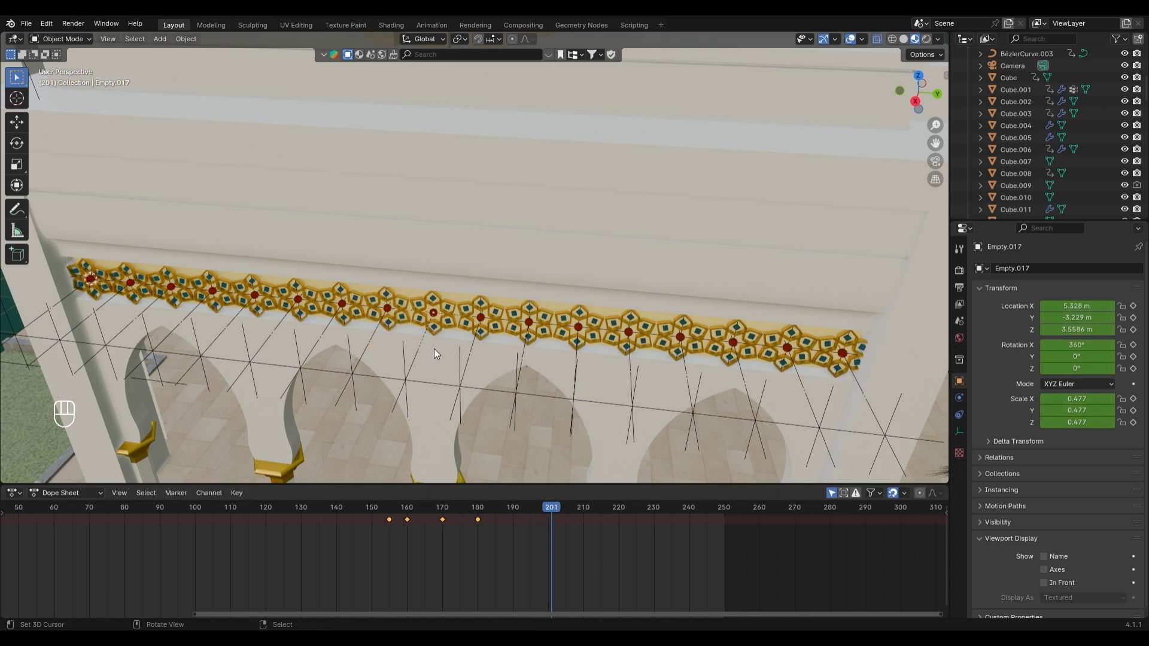
key(g)
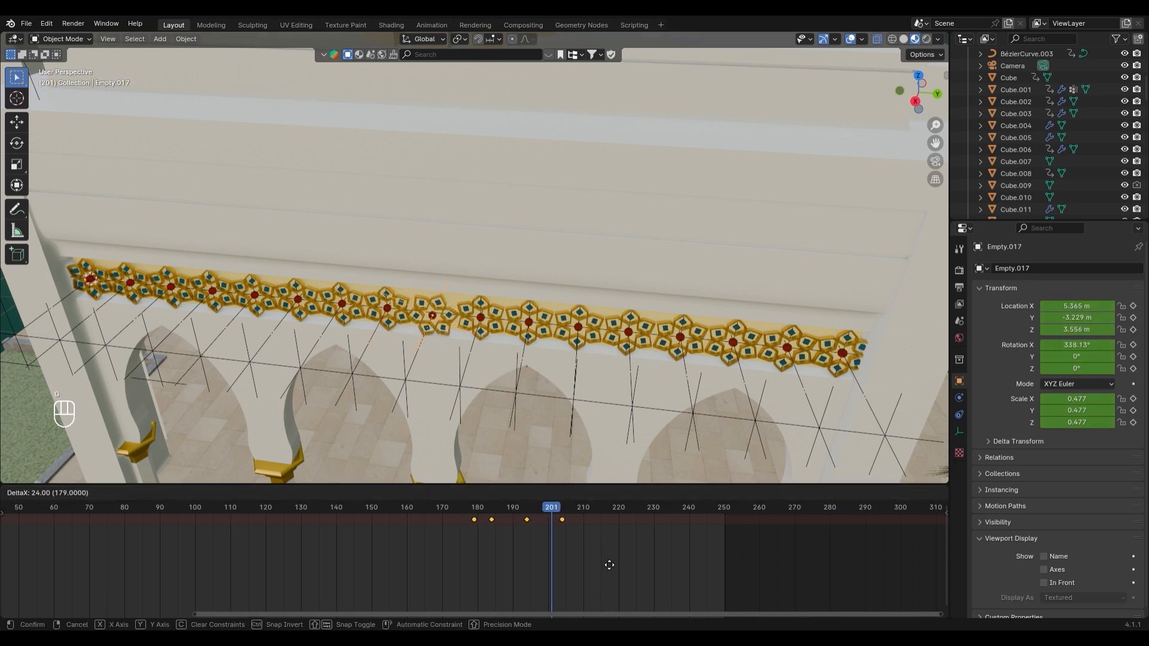
click(609, 565)
Go to frame 204 and shift the tenth flower's keyframes forward by 27 frames, starting at frame 182
drag(551, 508, 562, 509)
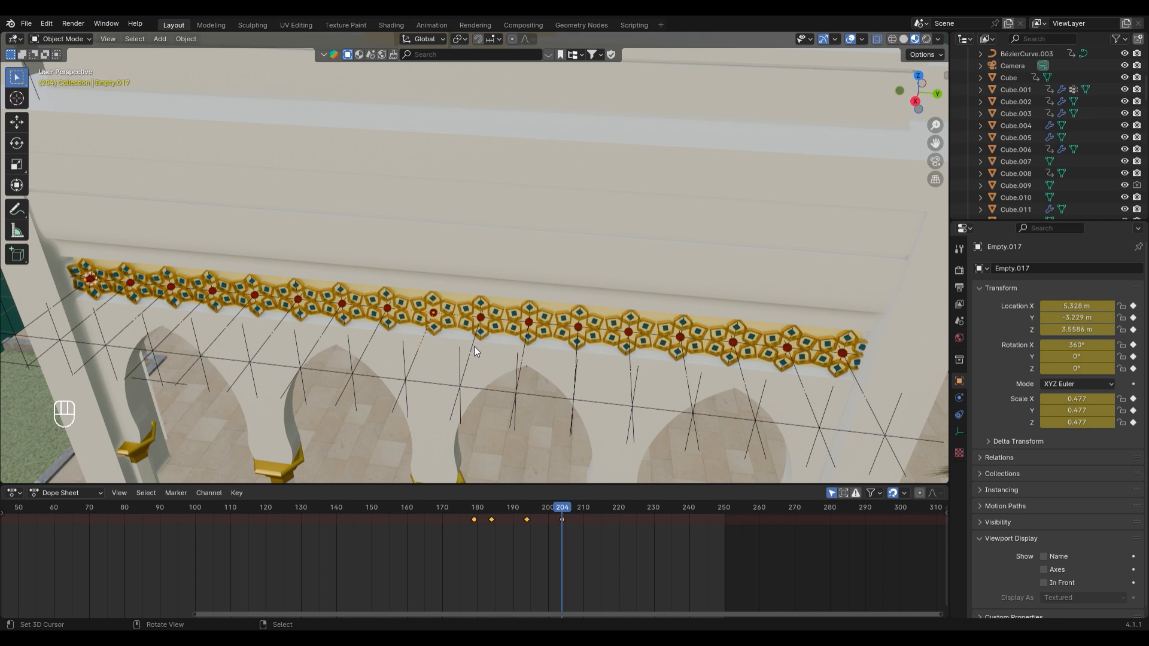
key(a)
key(g)
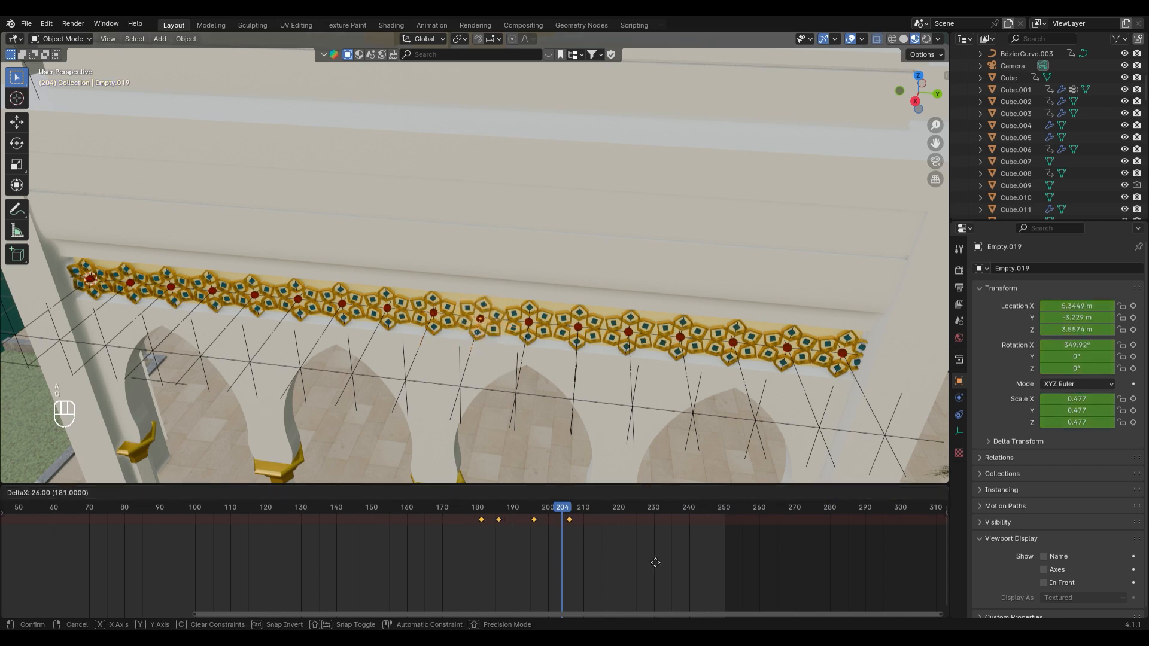
click(651, 558)
Go to frame 207 and shift the eleventh flower's keyframes forward by 30 frames, starting at frame 185
drag(568, 510, 573, 514)
right_click(523, 351)
shift+middle_drag(727, 444, 634, 449)
key(g)
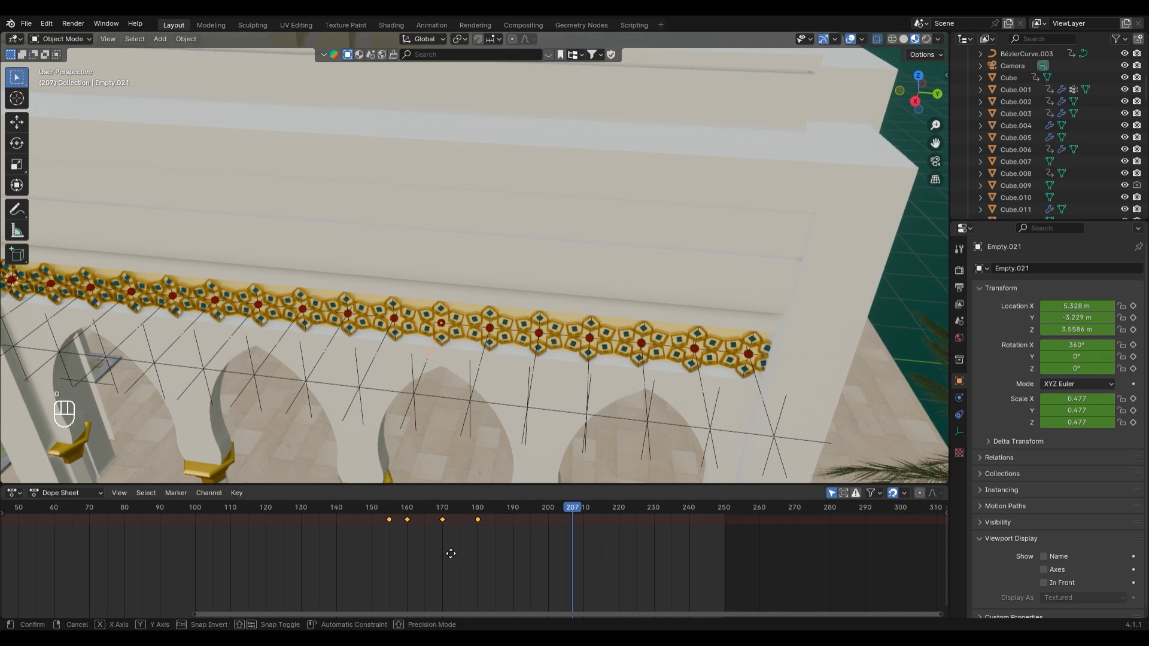
right_click(496, 553)
key(a)
key(g)
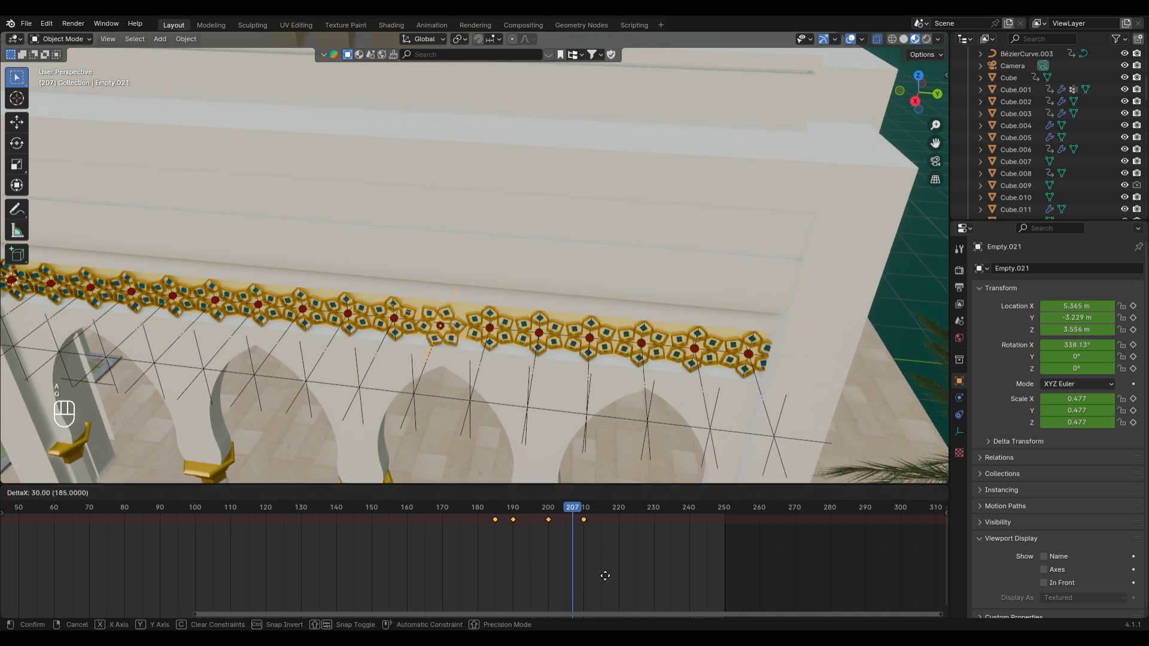
click(605, 575)
From frame 210, shift the twelfth flower's keyframes forward by 33 frames, starting at frame 188, and go to frame 213
drag(574, 504, 584, 508)
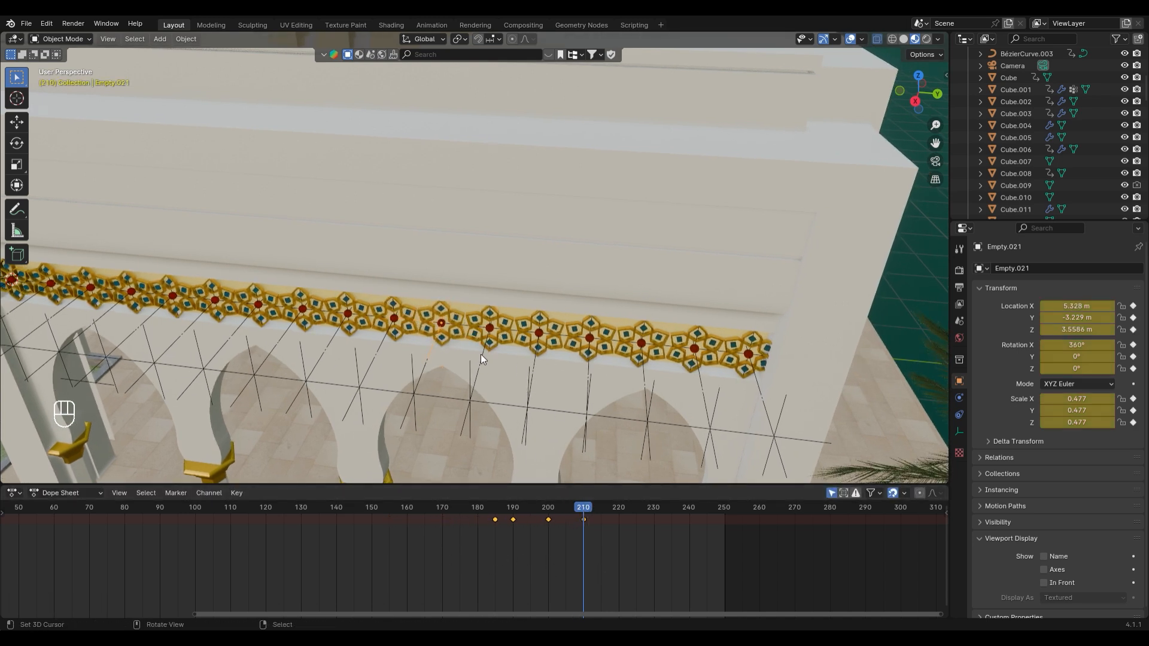
key(g)
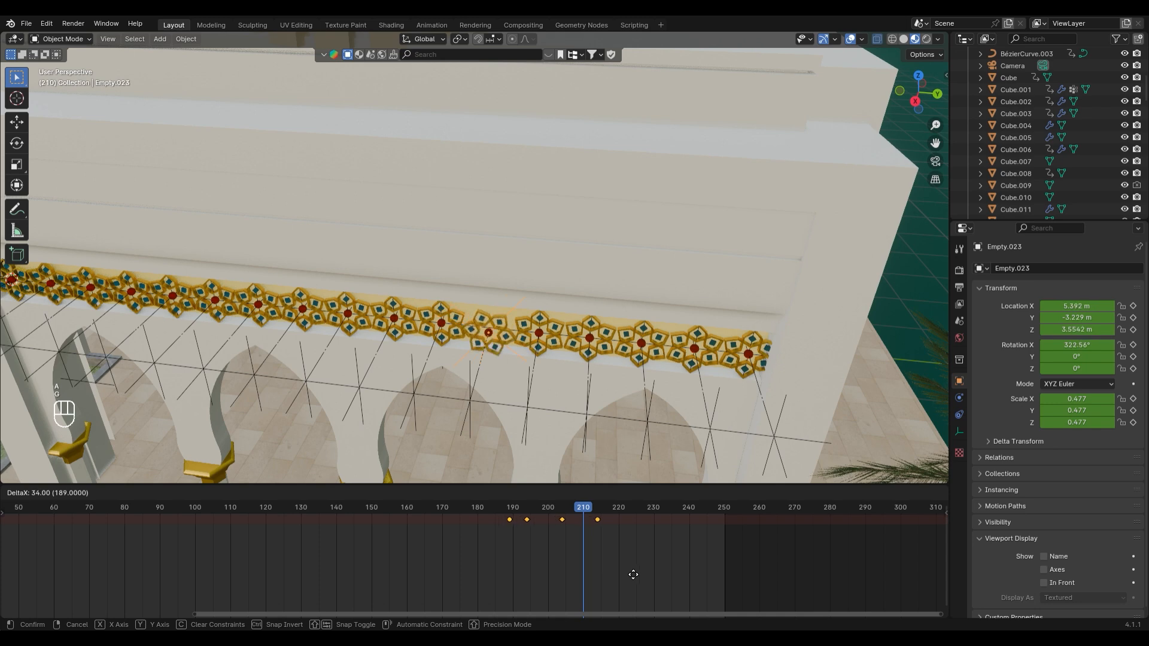
click(603, 532)
drag(585, 508, 595, 512)
key(g)
click(591, 512)
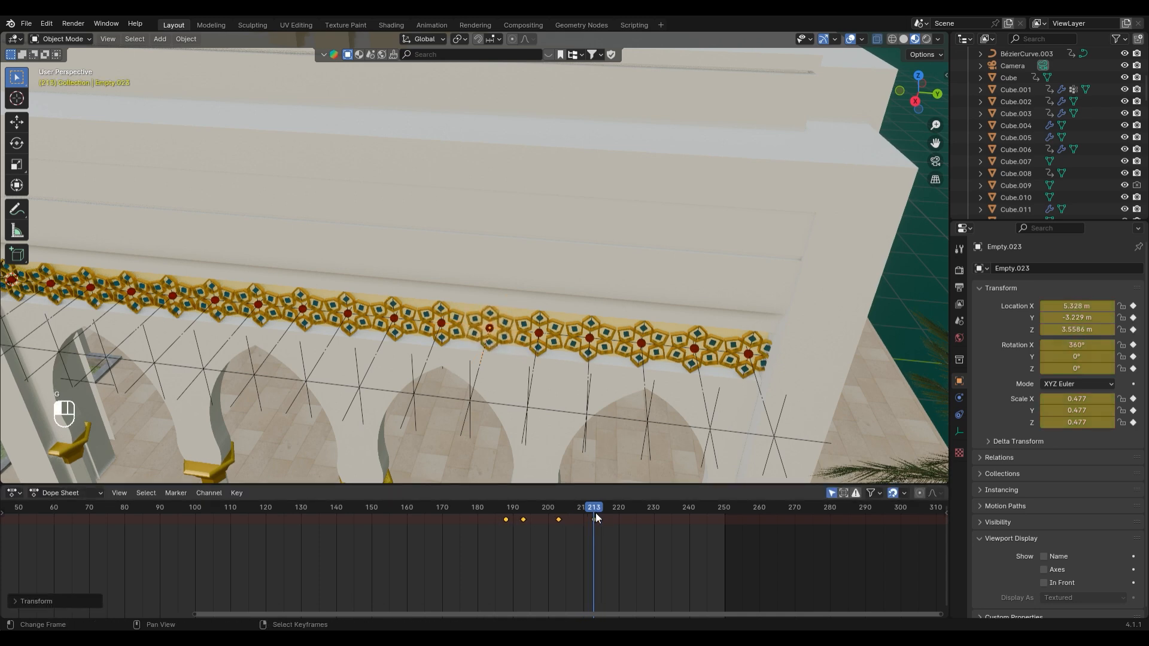
At frame 213, shift the thirteenth flower's keyframes forward by 36 frames, starting at frame 191
right_click(534, 362)
key(a)
right_click(534, 365)
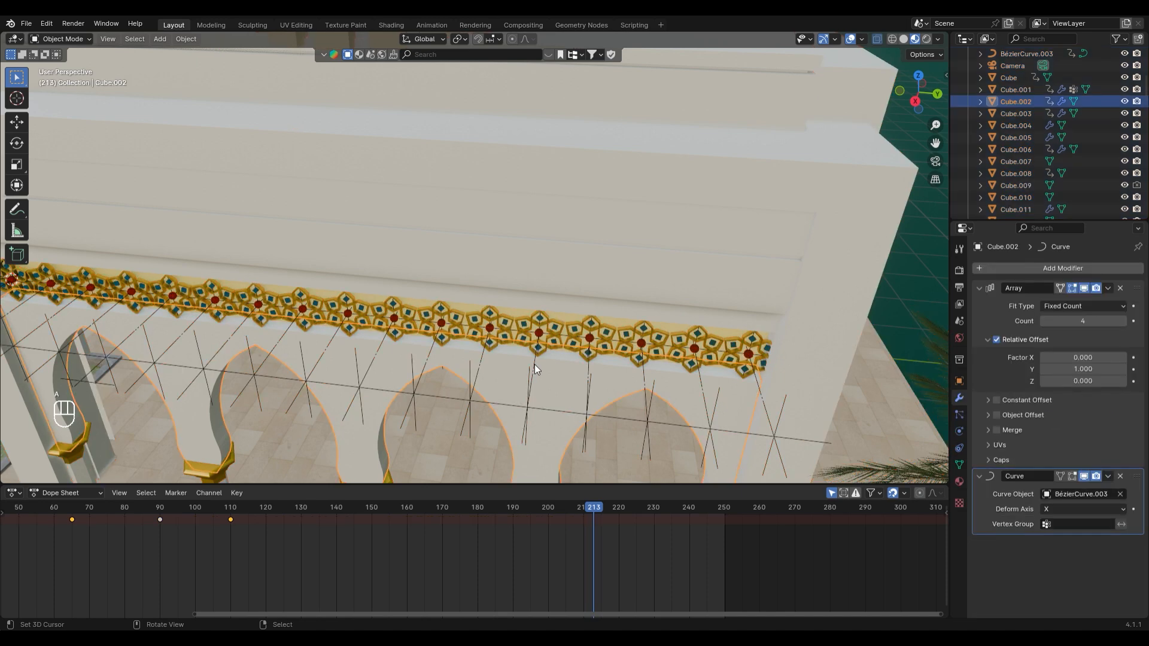
middle_drag(582, 381, 486, 397)
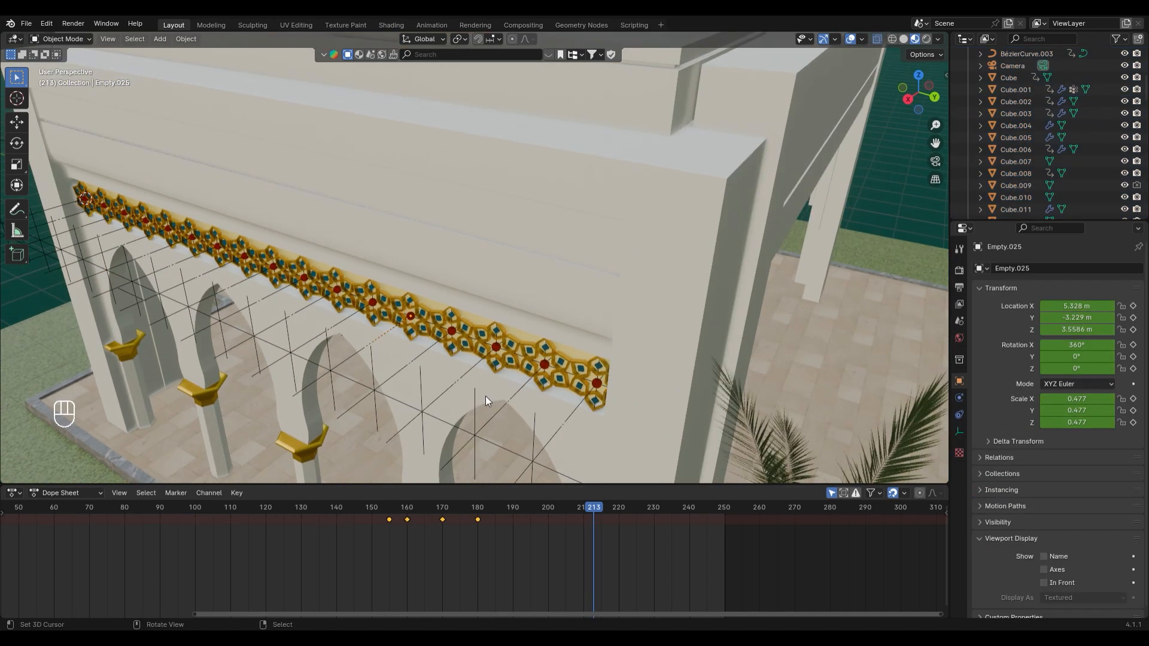
key(a)
key(g)
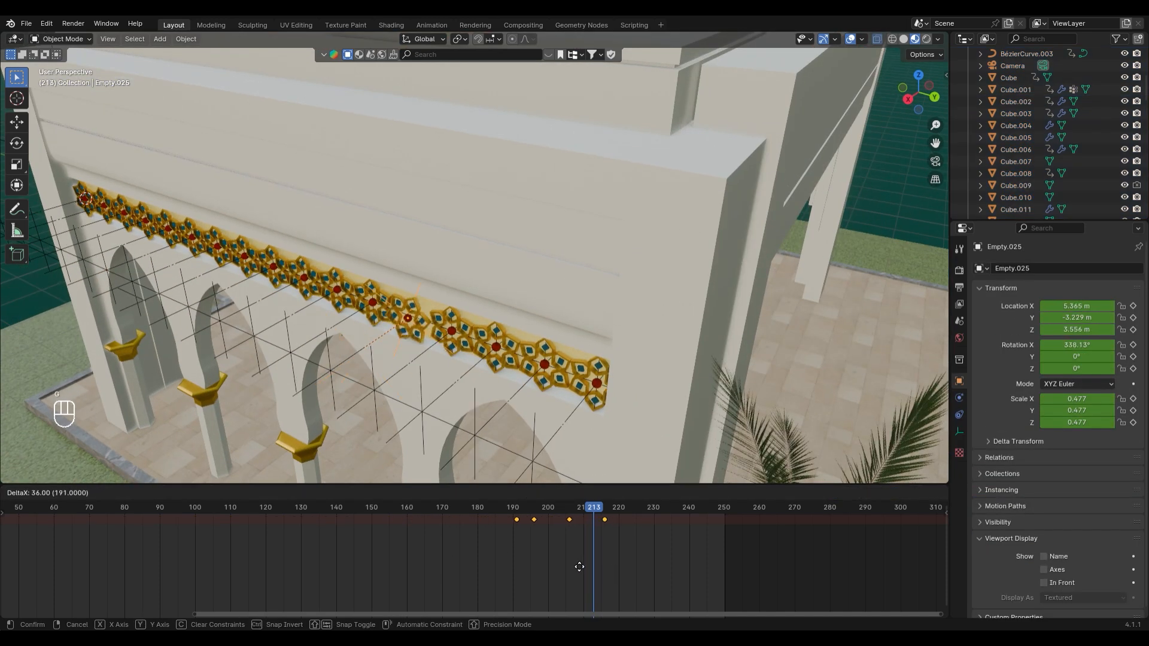
click(580, 568)
Go to frame 216 and shift the fourteenth flower's keyframes forward by 39 frames, starting at frame 194
click(605, 509)
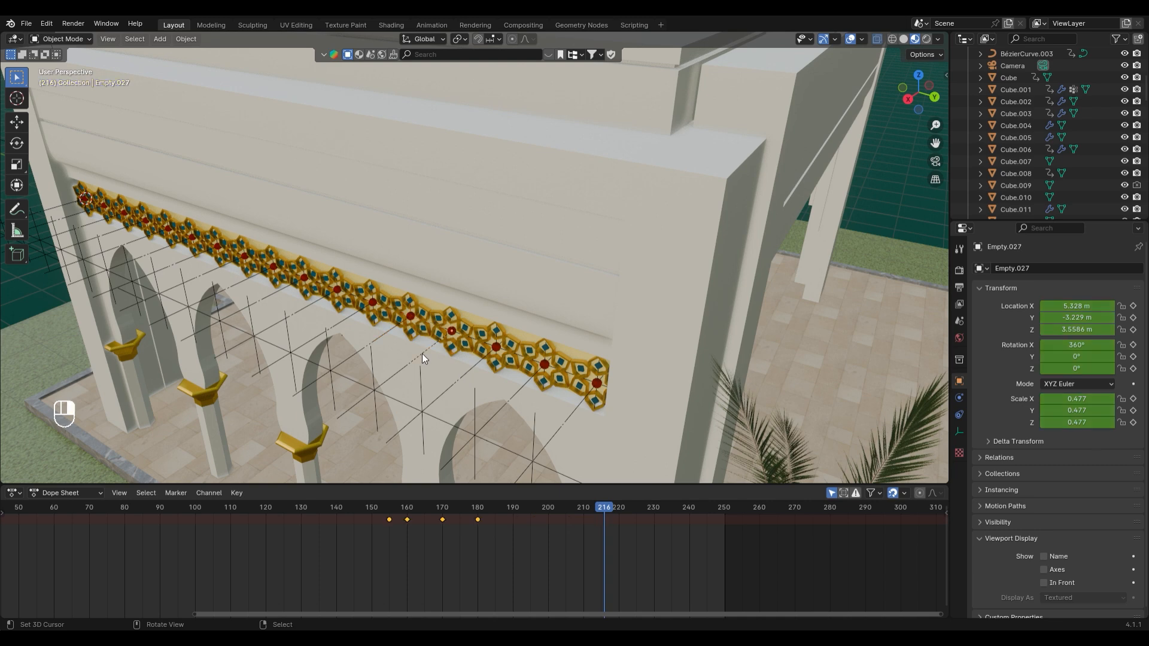
key(a)
key(g)
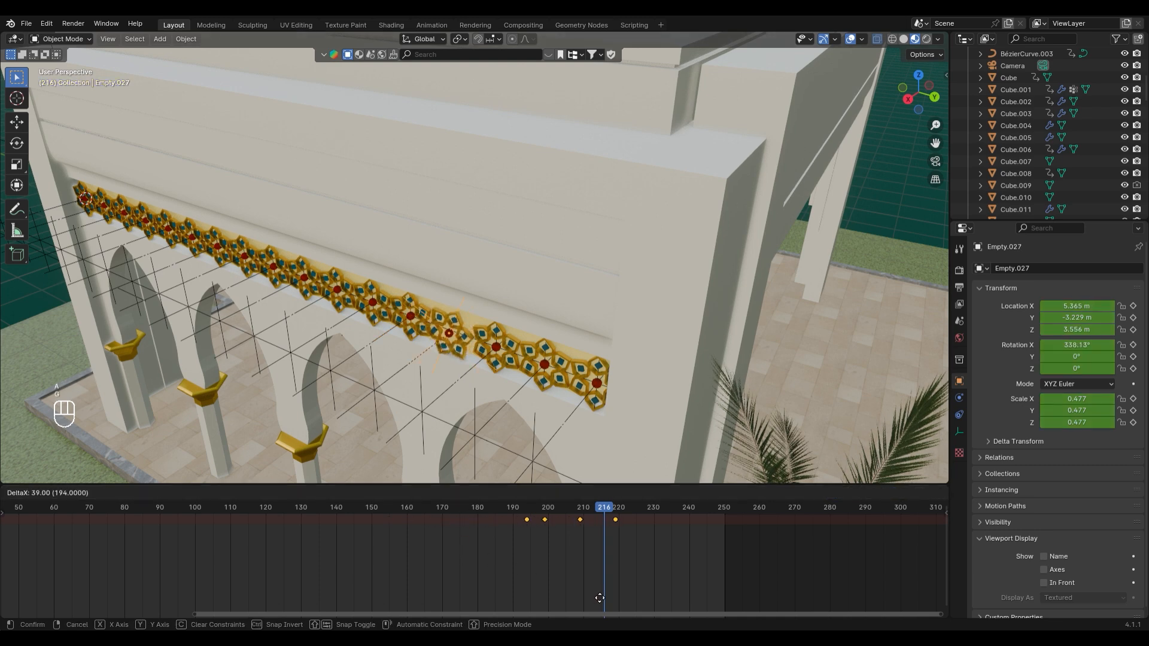
click(600, 598)
Go to frame 219 and shift the fifteenth flower's keyframes forward by 42 frames, starting at frame 197
drag(600, 514, 616, 511)
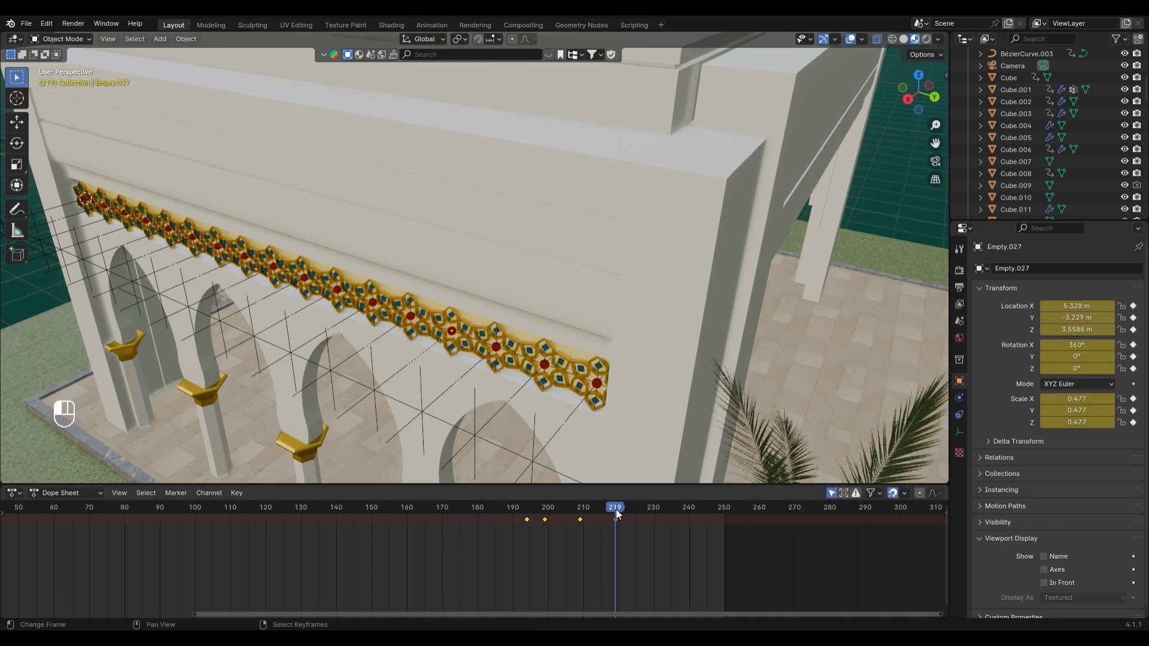
click(472, 372)
key(a)
key(g)
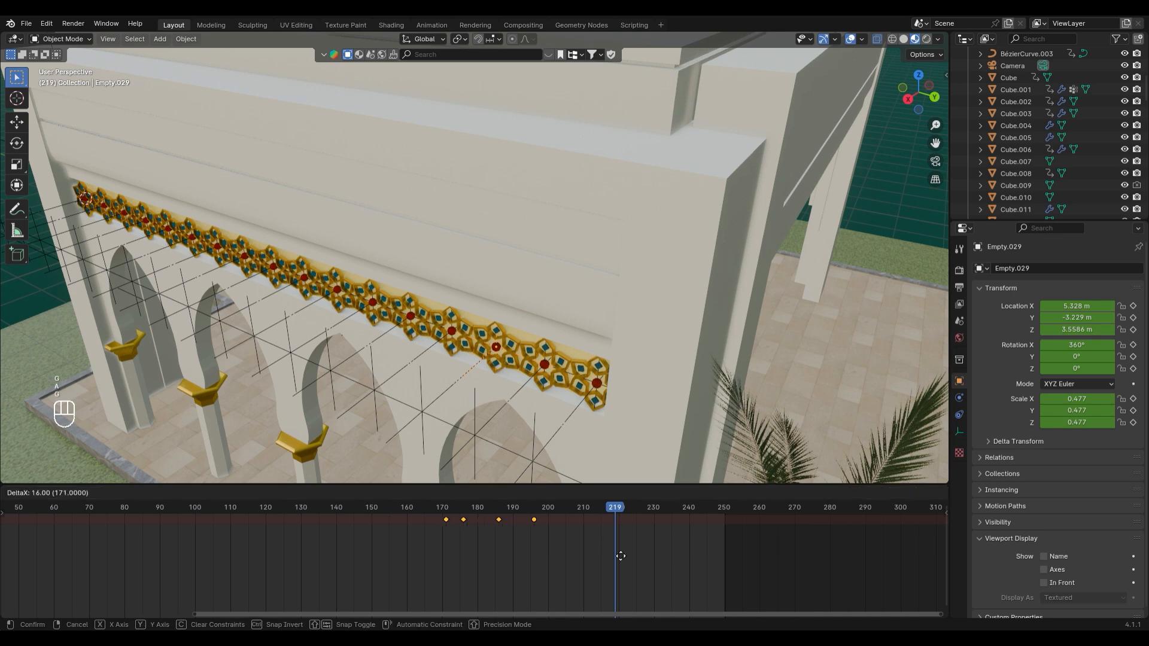
click(704, 571)
key(g)
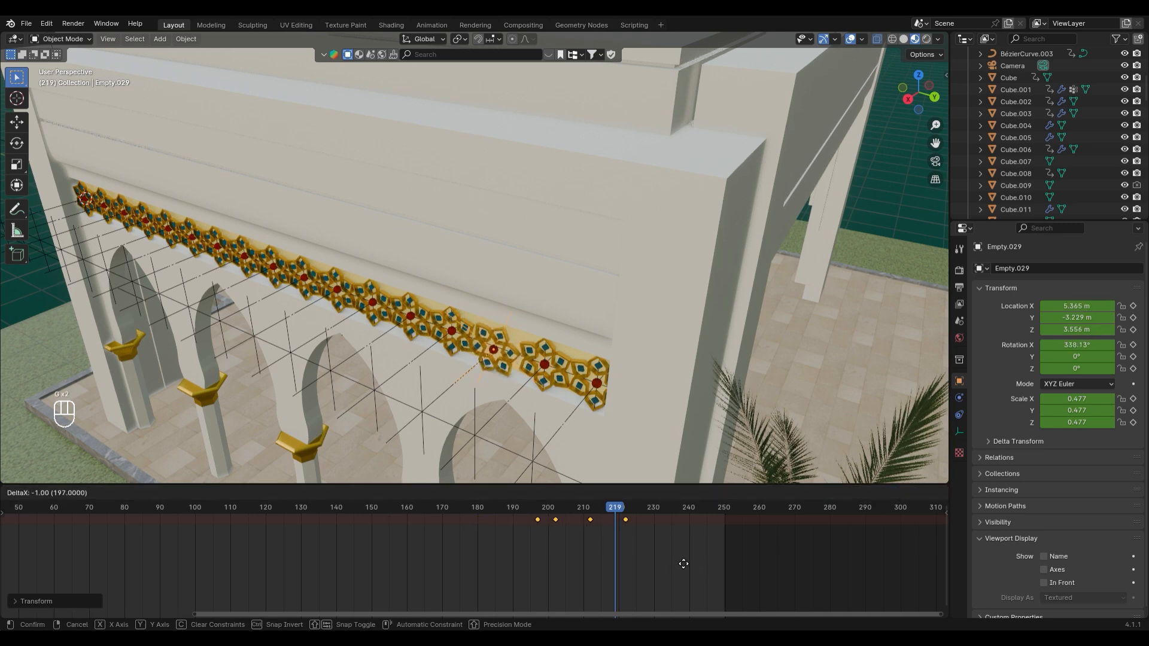
click(682, 564)
Go to frame 222 and shift the second-to-last flower's keyframes forward by 45 frames, starting at frame 200
drag(621, 511, 626, 513)
click(522, 390)
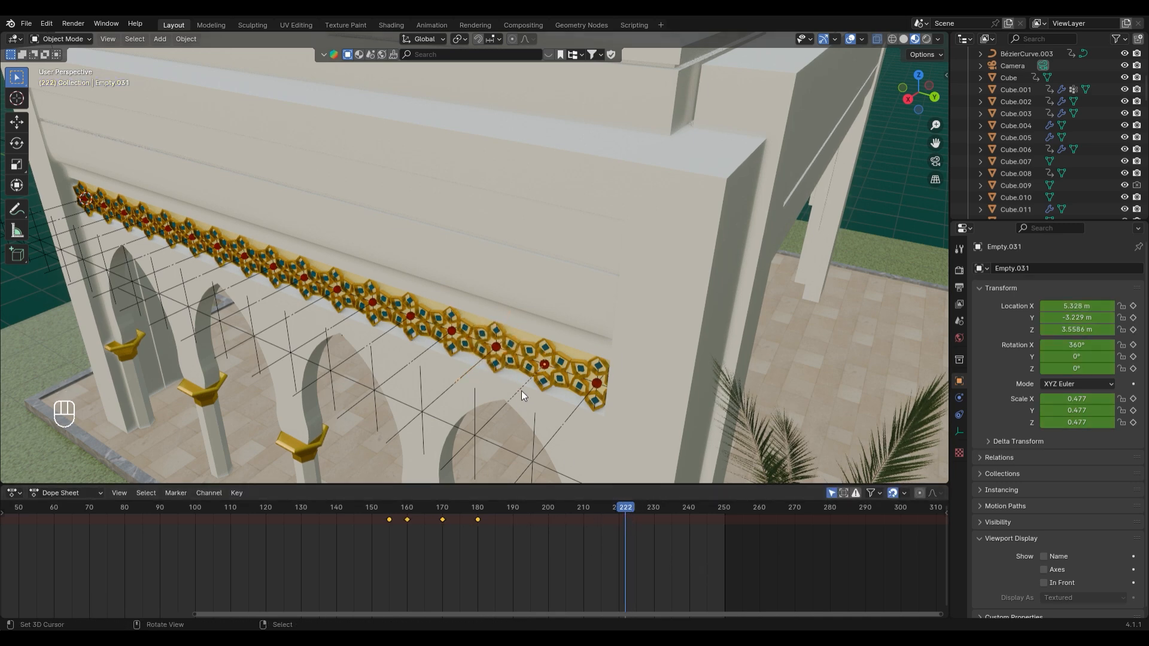
key(a)
key(g)
click(748, 569)
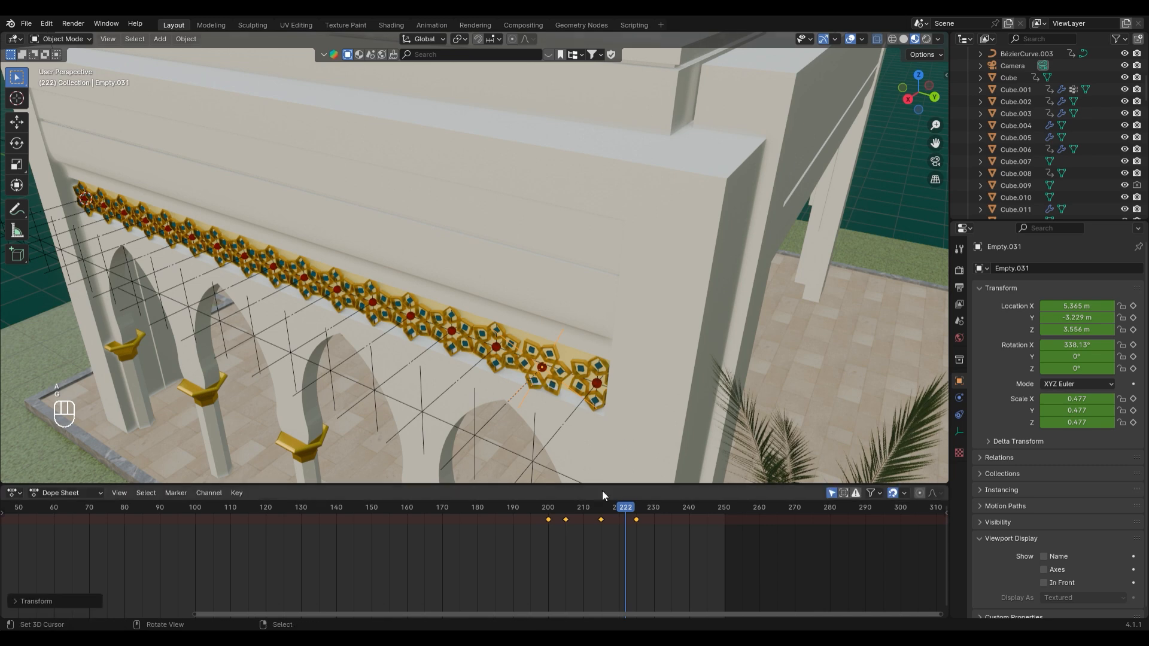
Go to frame 225 and shift the last flower's keyframes forward by 48 frames, starting at frame 203
click(636, 510)
click(573, 405)
key(a)
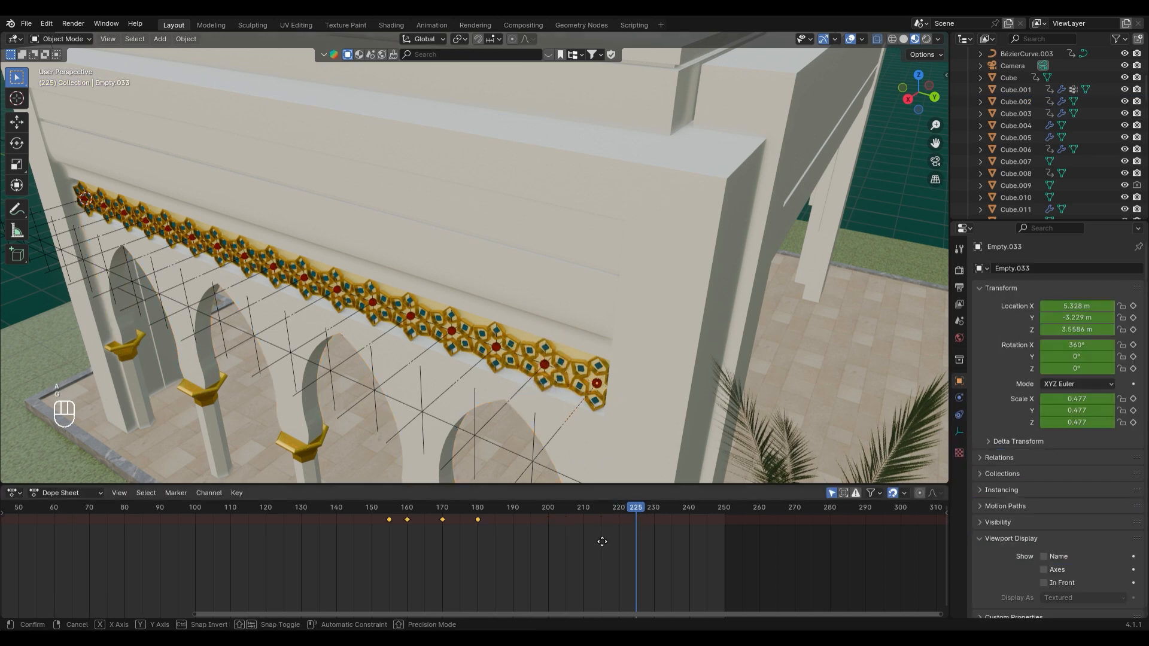
key(g)
click(770, 560)
Play the animation from about frame 113 to check the staggered fly-in of the flowers on the whole facade
scroll(498, 473, down, 8)
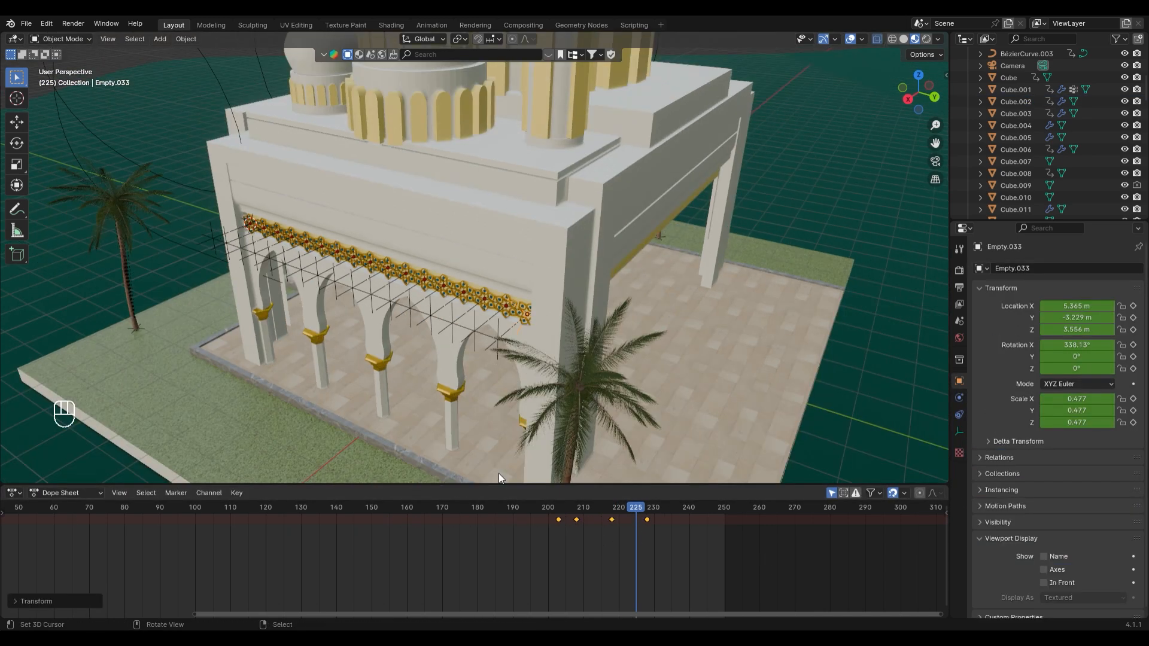
click(240, 508)
key(space)
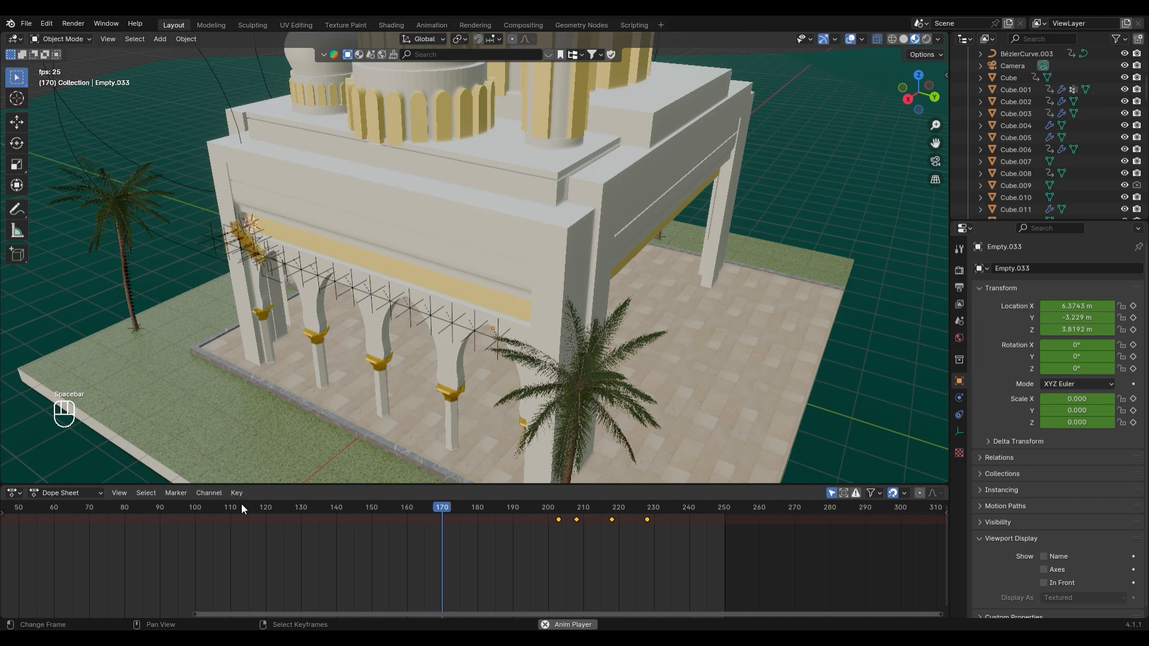
Select all the flowers on the side facade band and compress their keyframes from frame 155 so that the last ones sit at frame 200
key(space)
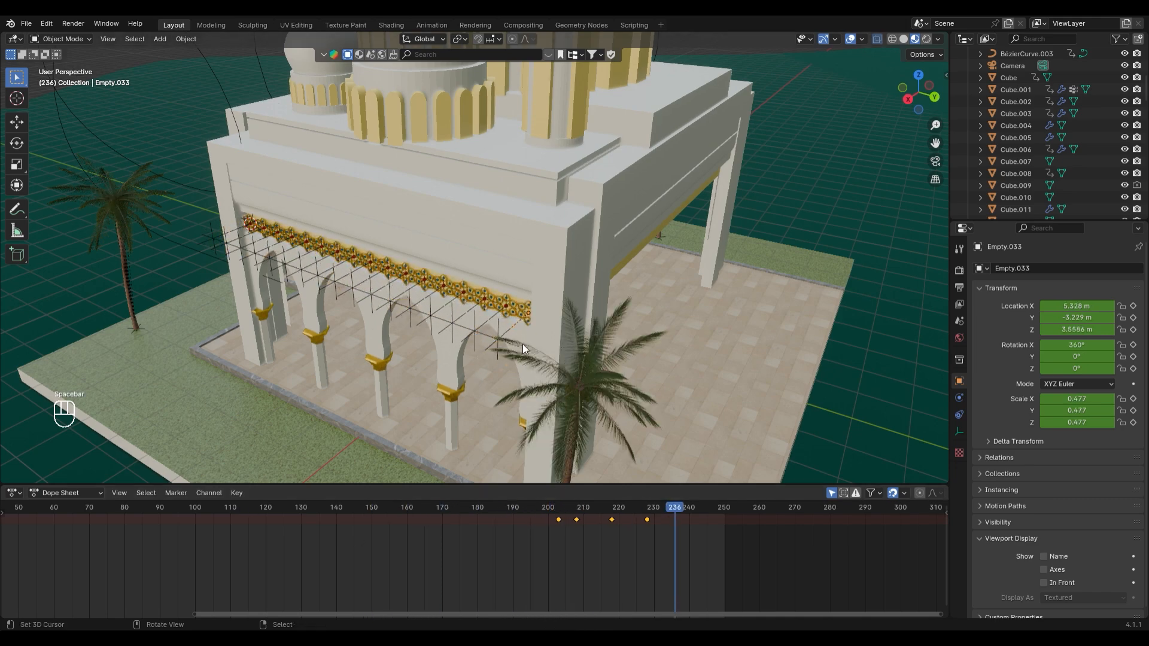
scroll(604, 386, up, 4)
middle_drag(522, 344, 620, 289)
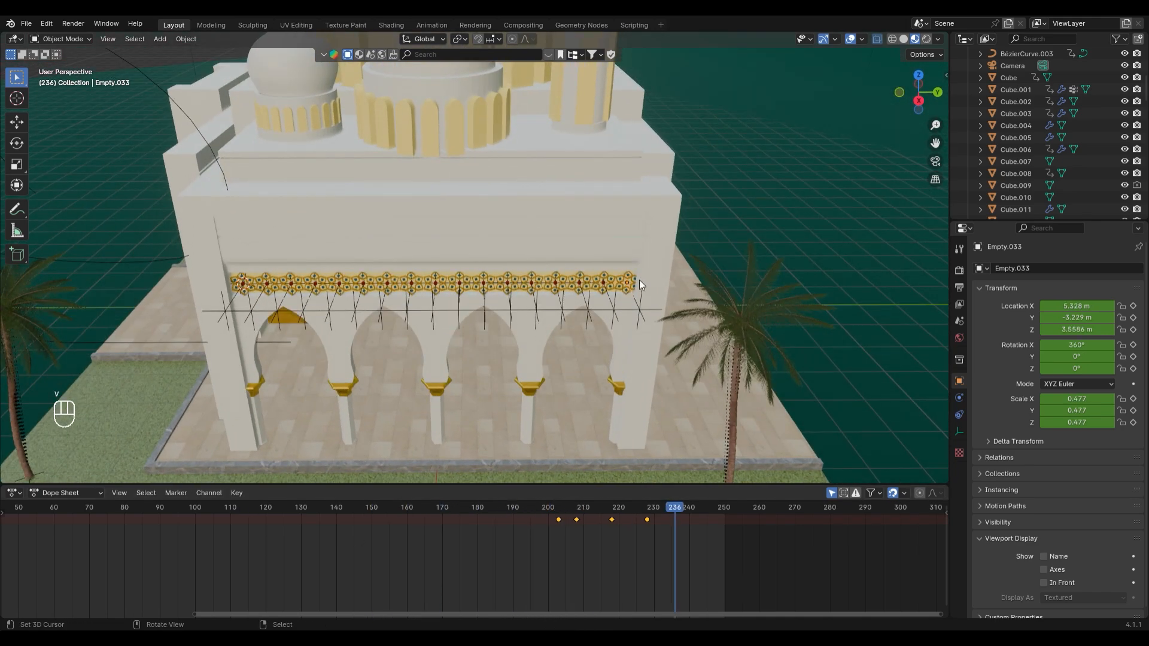
key(c)
drag(631, 291, 376, 283)
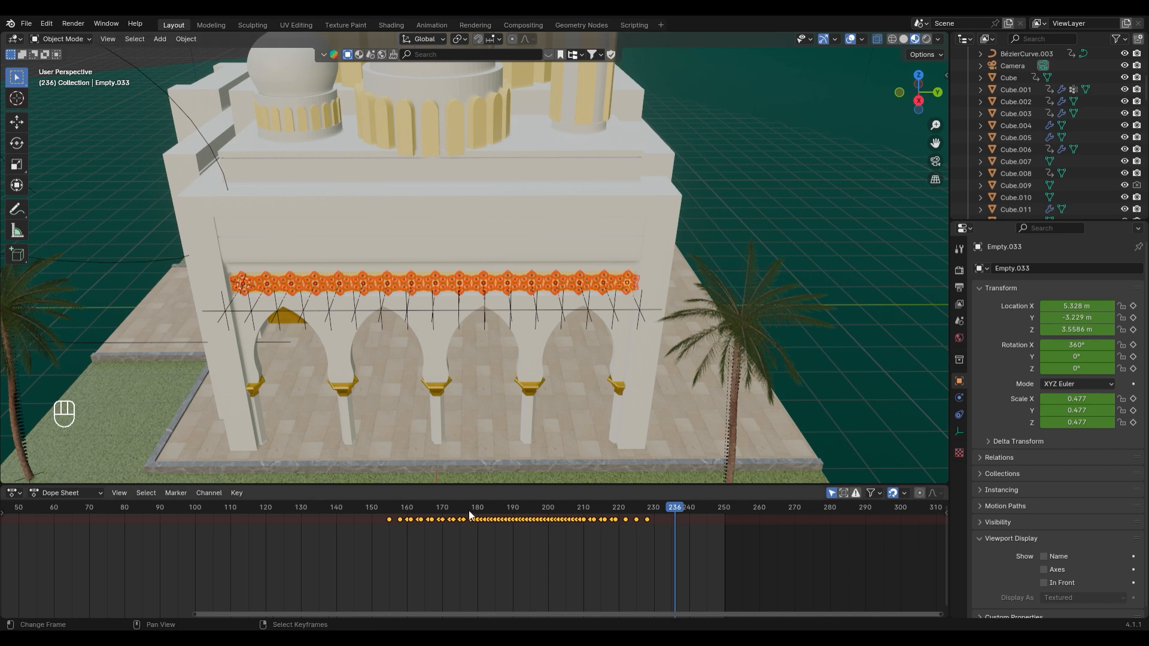
click(389, 511)
key(s)
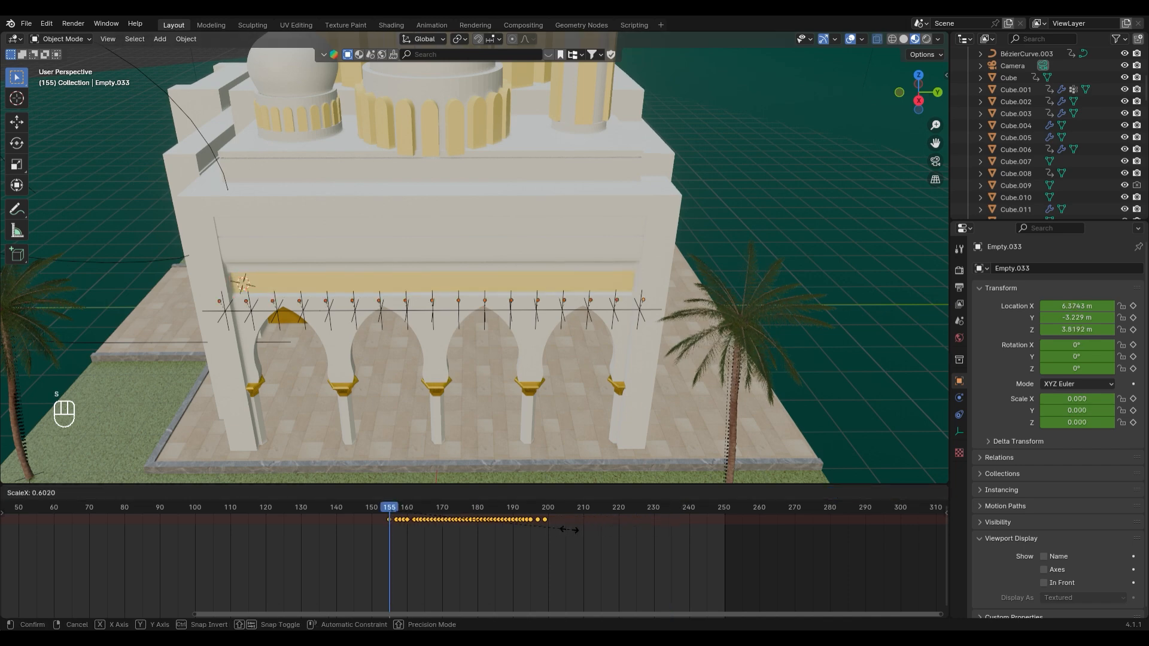
click(573, 530)
Play the animation to check the faster fly-in of the flowers, and view the palace from the front side
key(space)
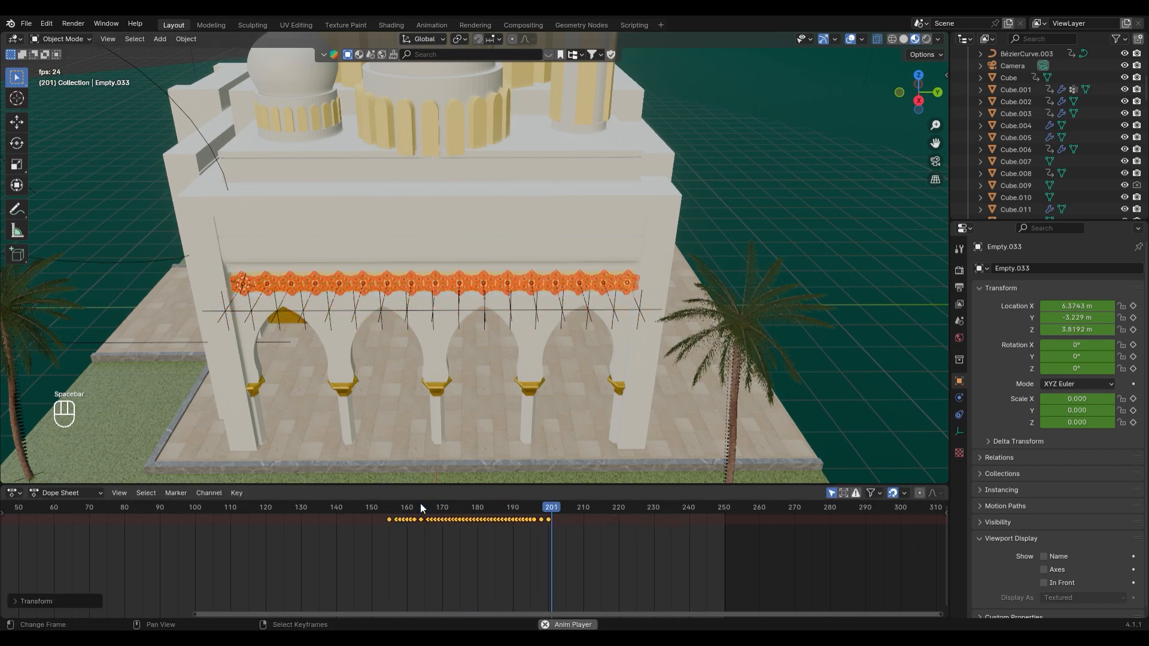
key(space)
scroll(478, 282, down, 2)
mouse_move(479, 281)
middle_down()
mouse_move(551, 268)
mouse_move(498, 283)
middle_up()
drag(329, 508, 386, 523)
middle_drag(386, 359, 485, 336)
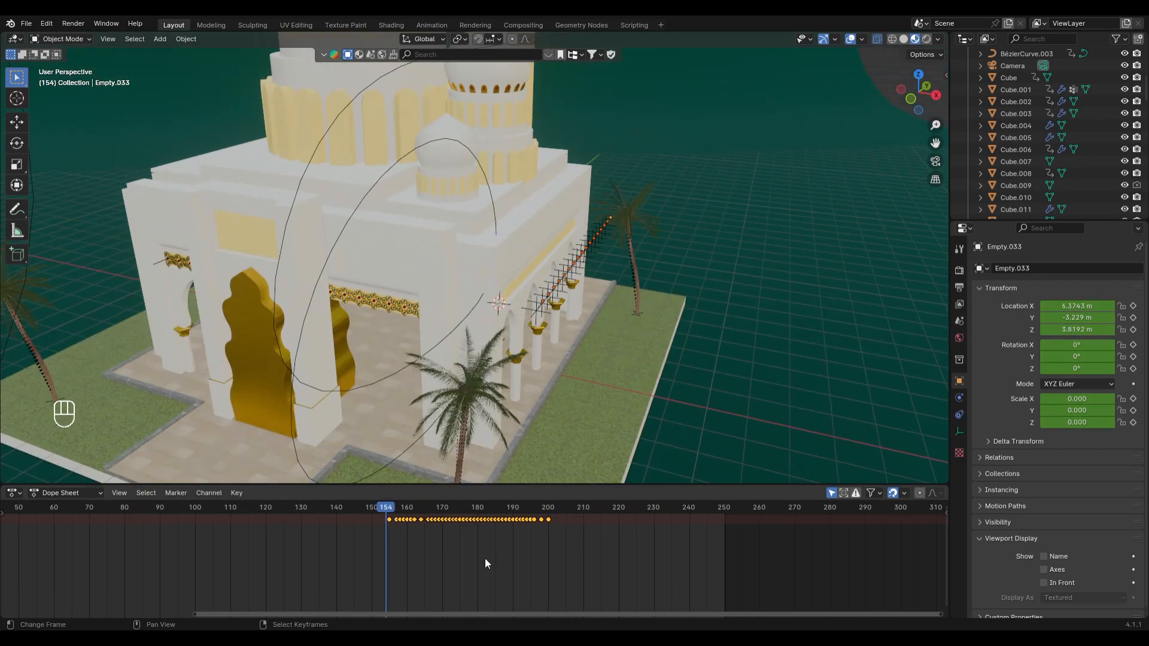
Go to frame 132 and delete the two old flower ornament strips on the front facade
drag(386, 508, 308, 507)
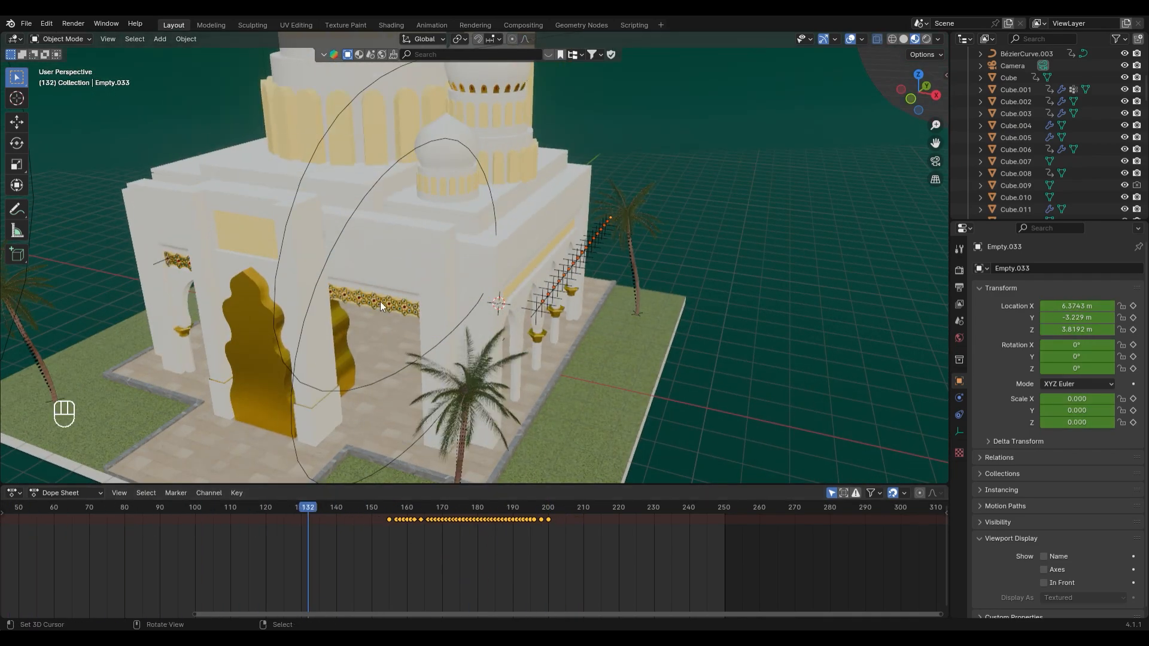
click(379, 301)
shift+click(157, 264)
key(Delete)
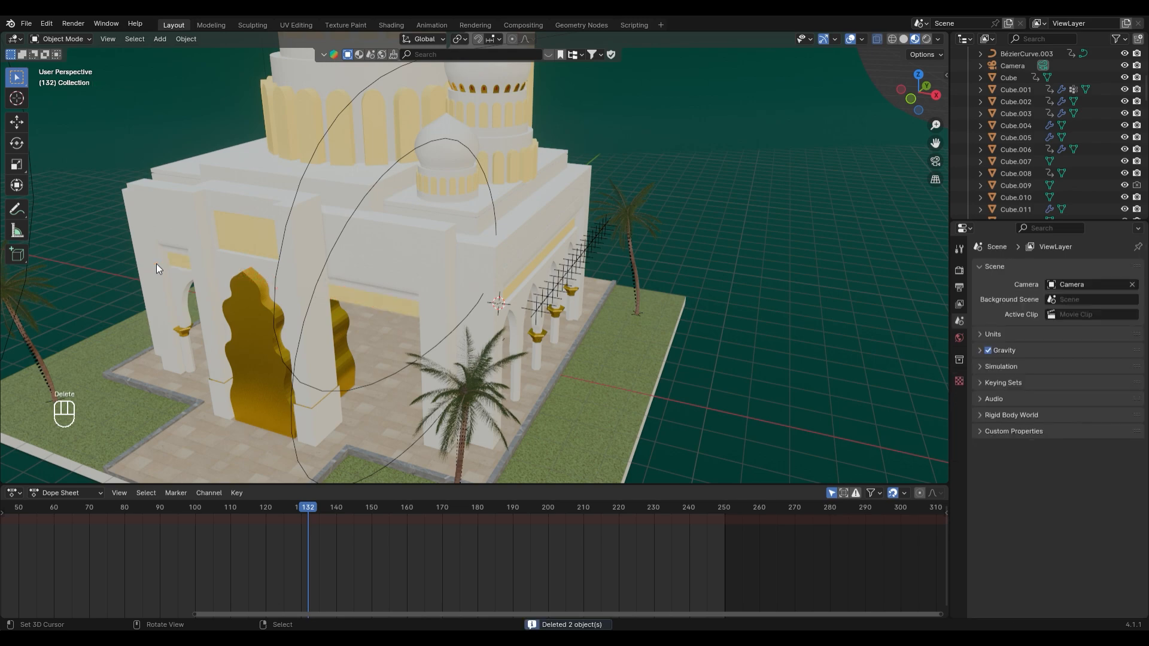
Select all the flowers and empties along the side facade, duplicate them and rotate the copies -90° about the Z axis
middle_drag(157, 263, 447, 366)
scroll(608, 271, up, 2)
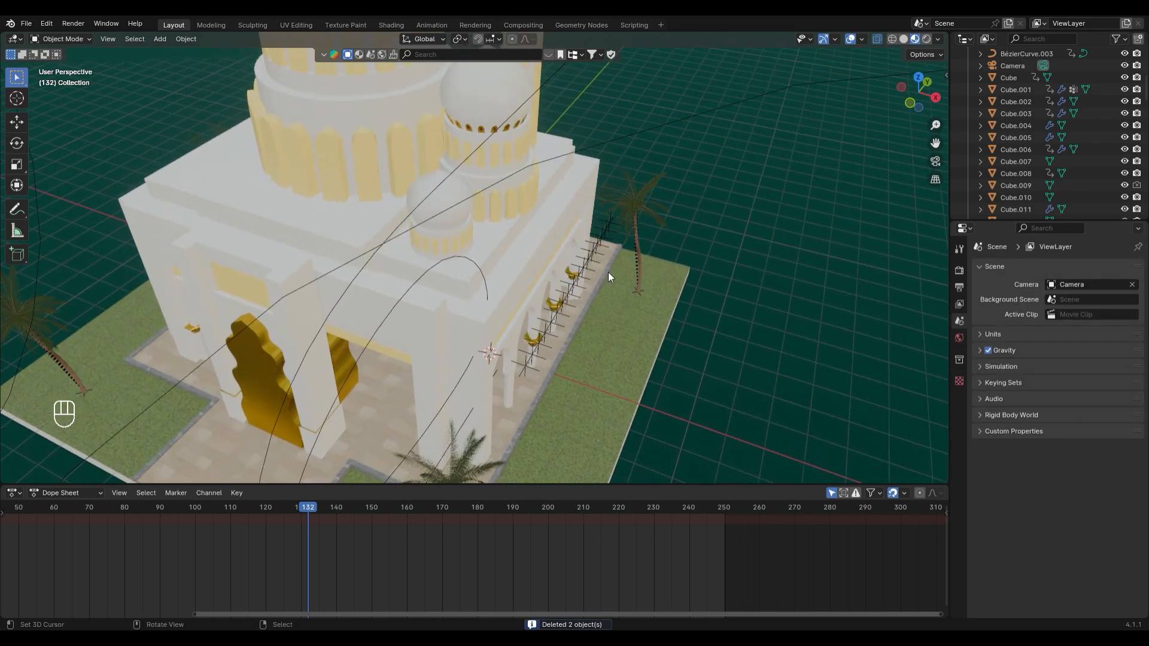
middle_drag(608, 272, 619, 275)
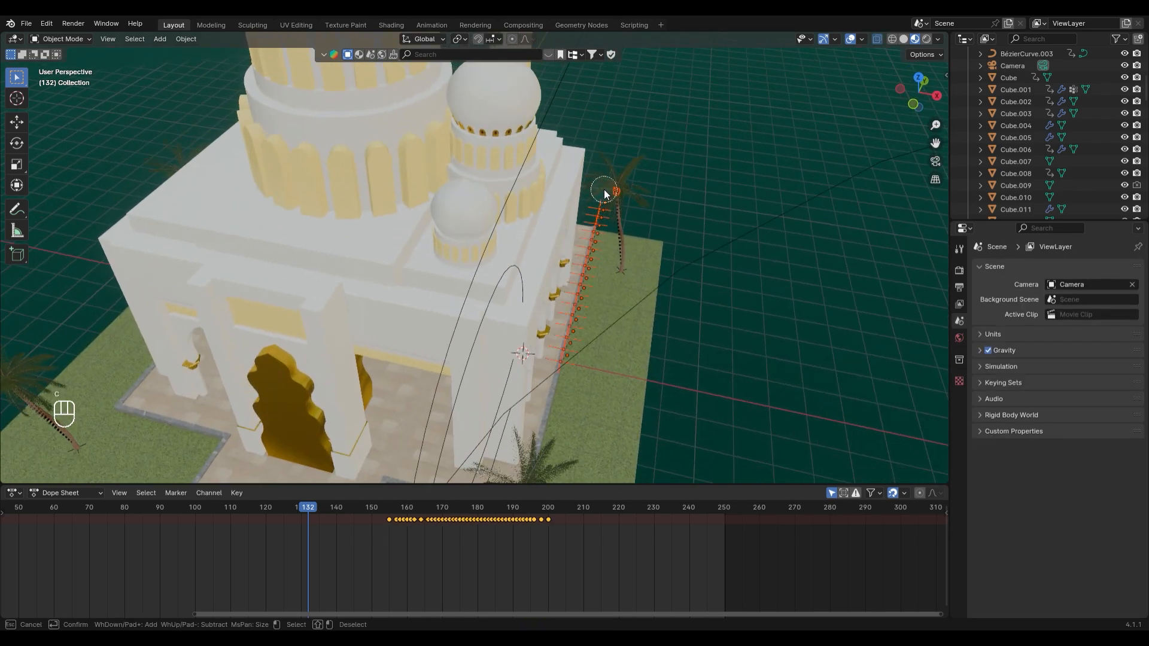
key(shift+d)
right_click(654, 292)
key(g)
right_click(807, 264)
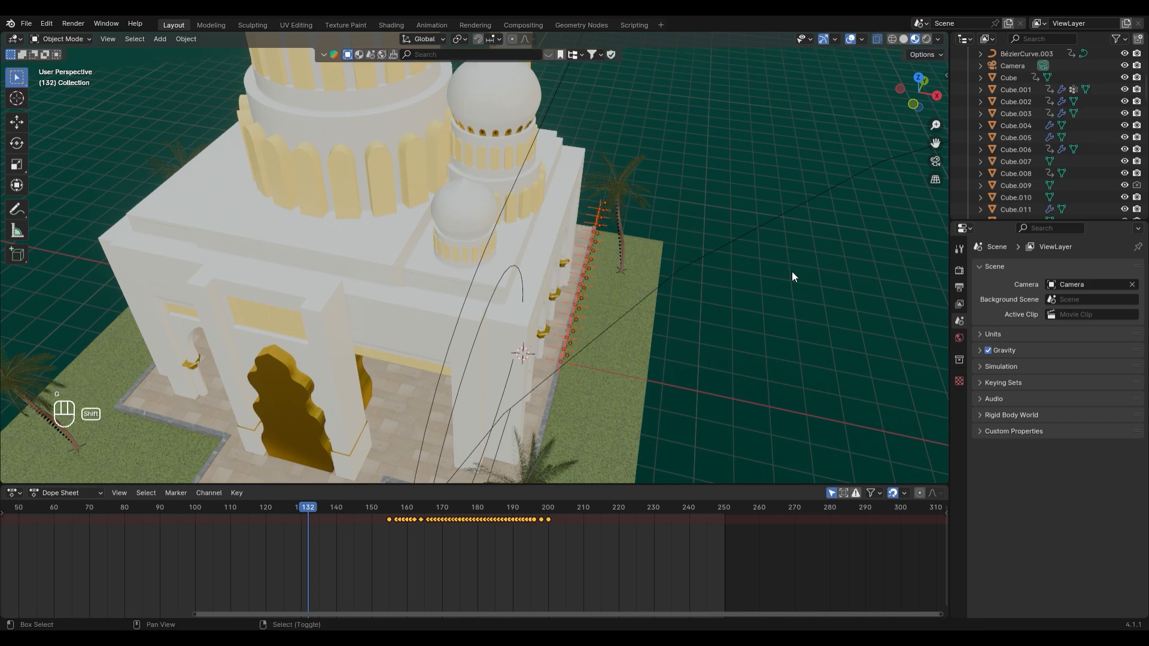
key(shift+d)
text(rz90)
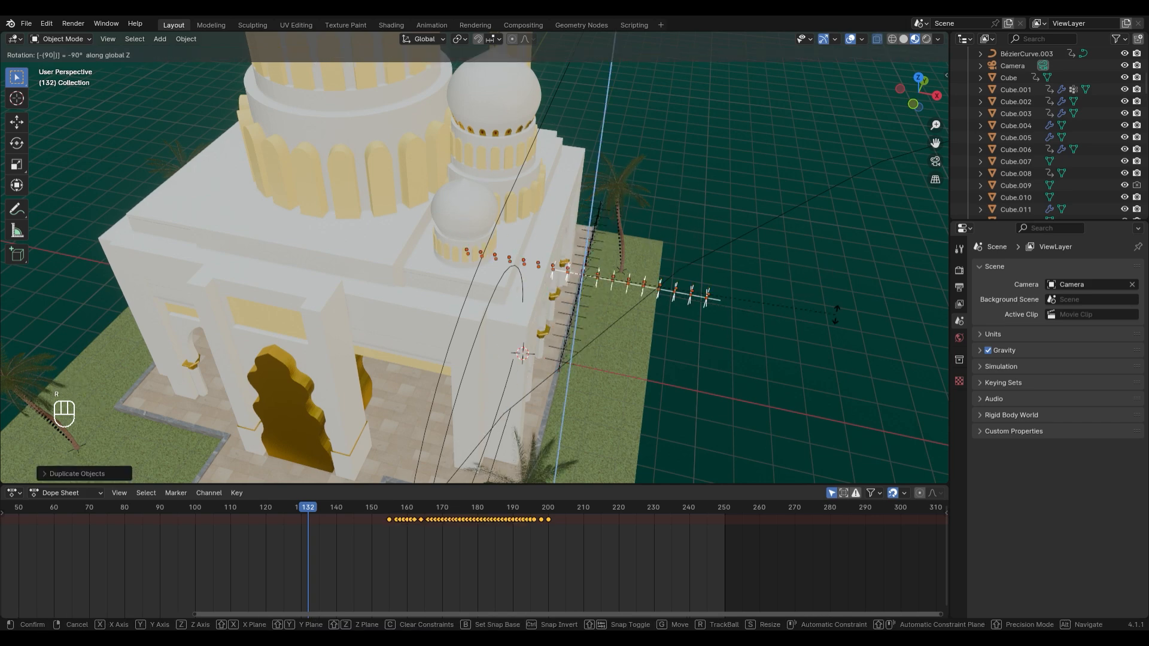
key(Return)
middle_drag(836, 311, 524, 256)
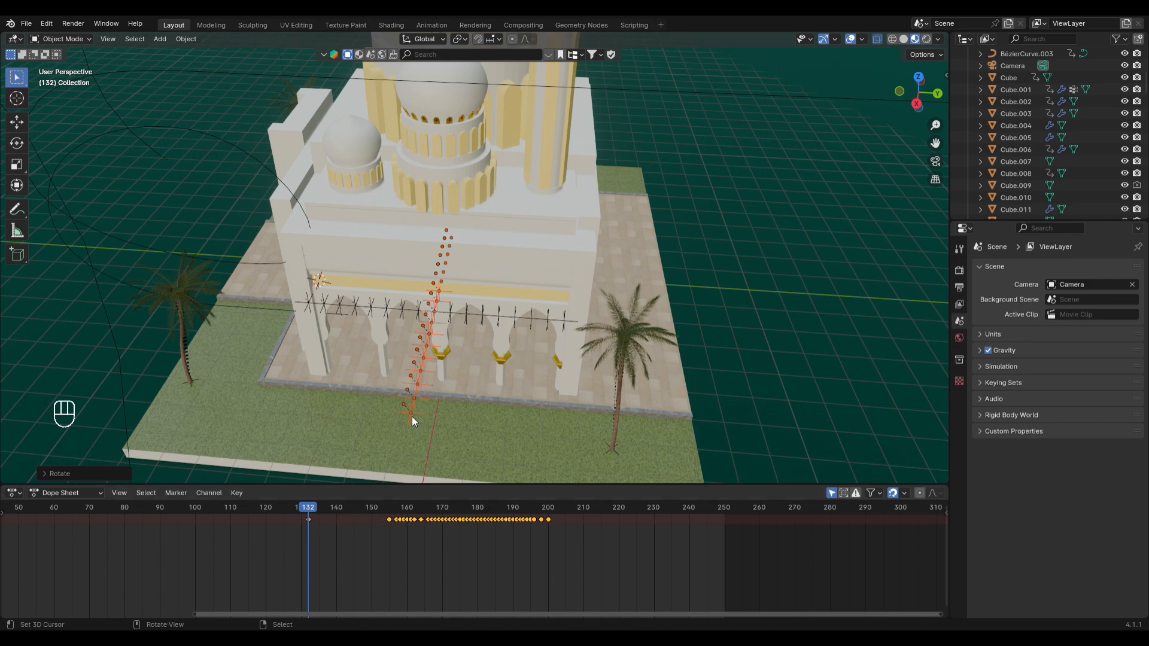
Try moving the rotated flower copies along the Y axis to the front facade, and undo the attempt
middle_drag(411, 421, 489, 365)
key(g)
key(y)
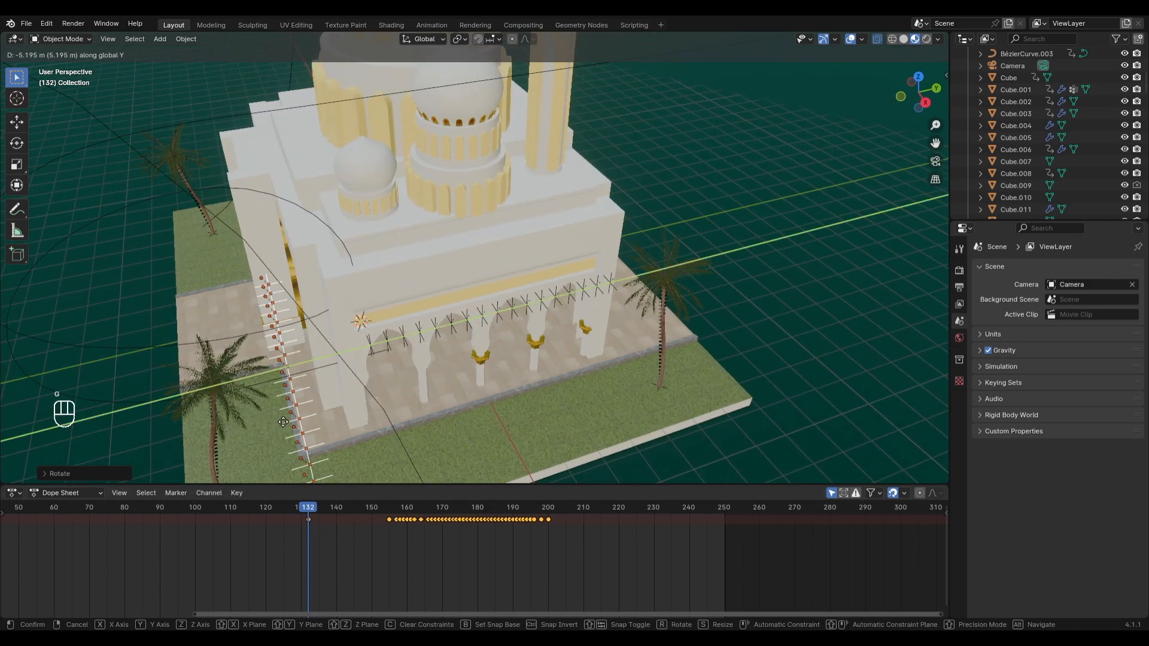
click(238, 432)
drag(318, 508, 350, 523)
key(ctrl+z)
key(ctrl+z)
key(ctrl+z)
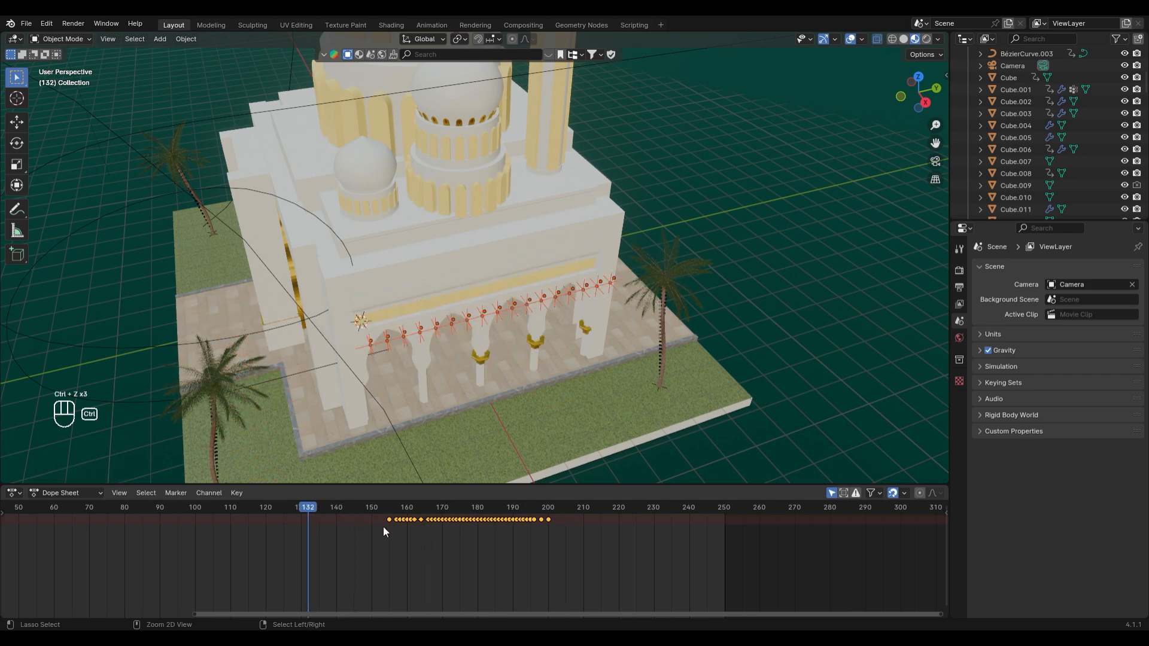
Delete the selected duplicate flowers and empties that overlap the original row on the side facade
mouse_move(408, 534)
middle_down()
mouse_move(438, 539)
mouse_move(419, 540)
middle_up()
middle_drag(450, 349, 459, 374)
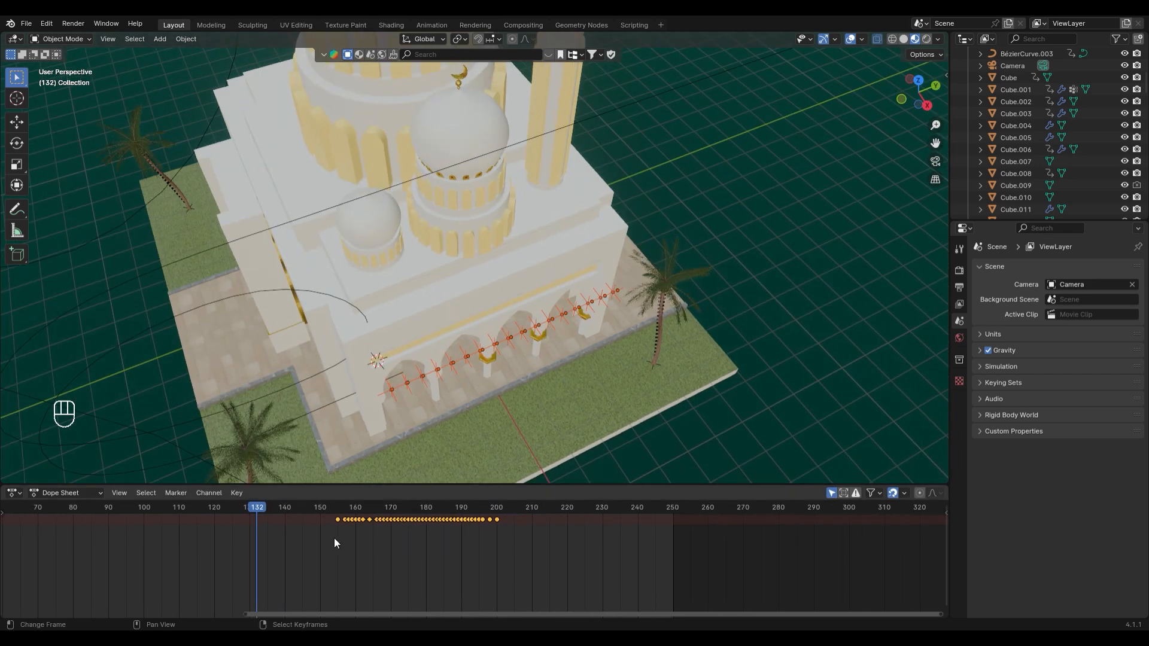
key(g)
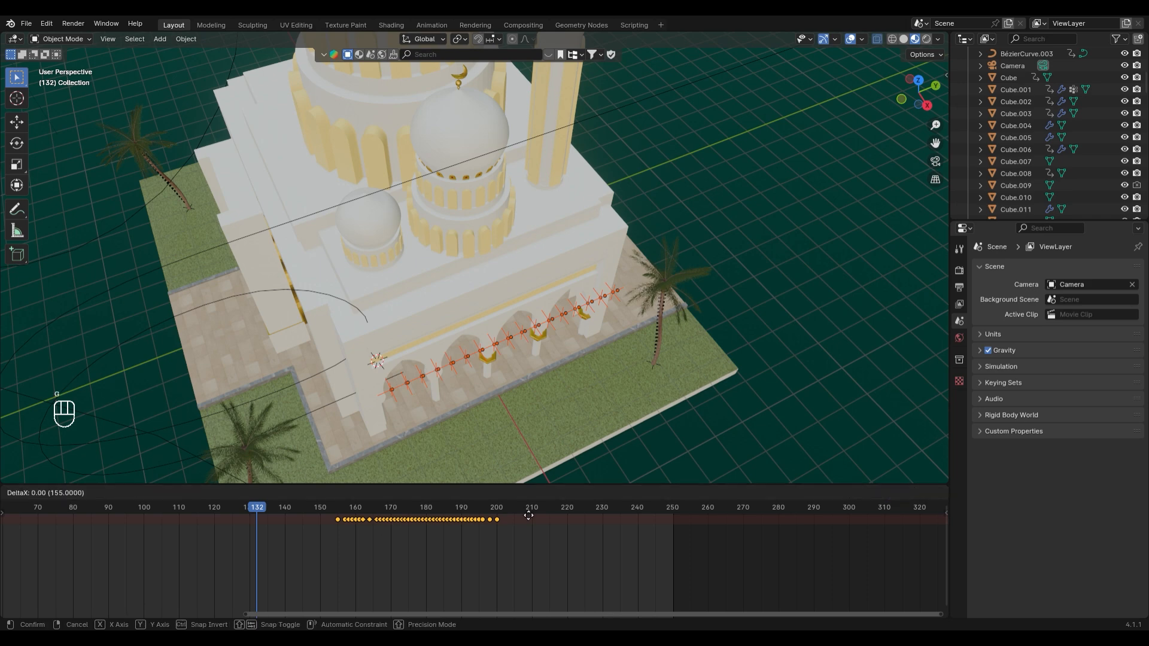
key(Delete)
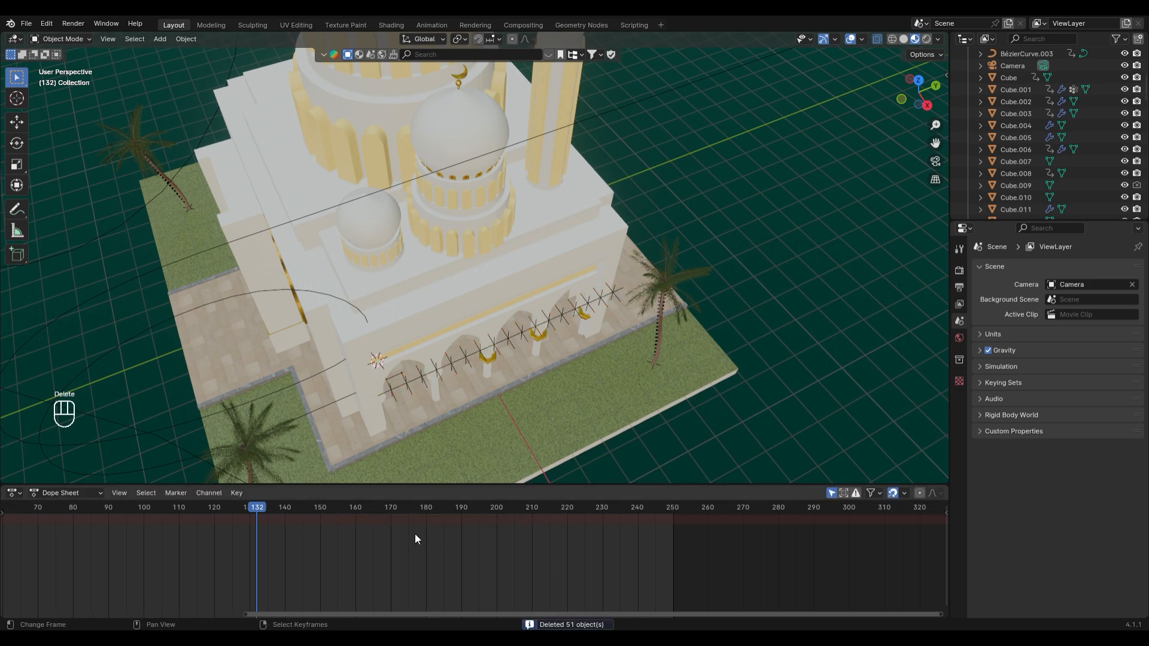
key(ctrl+z)
key(Delete)
Go to frame 217 and select the whole row of flowers with their empties on the side facade, leaving the curve unselected
drag(264, 511, 556, 500)
drag(389, 361, 535, 313)
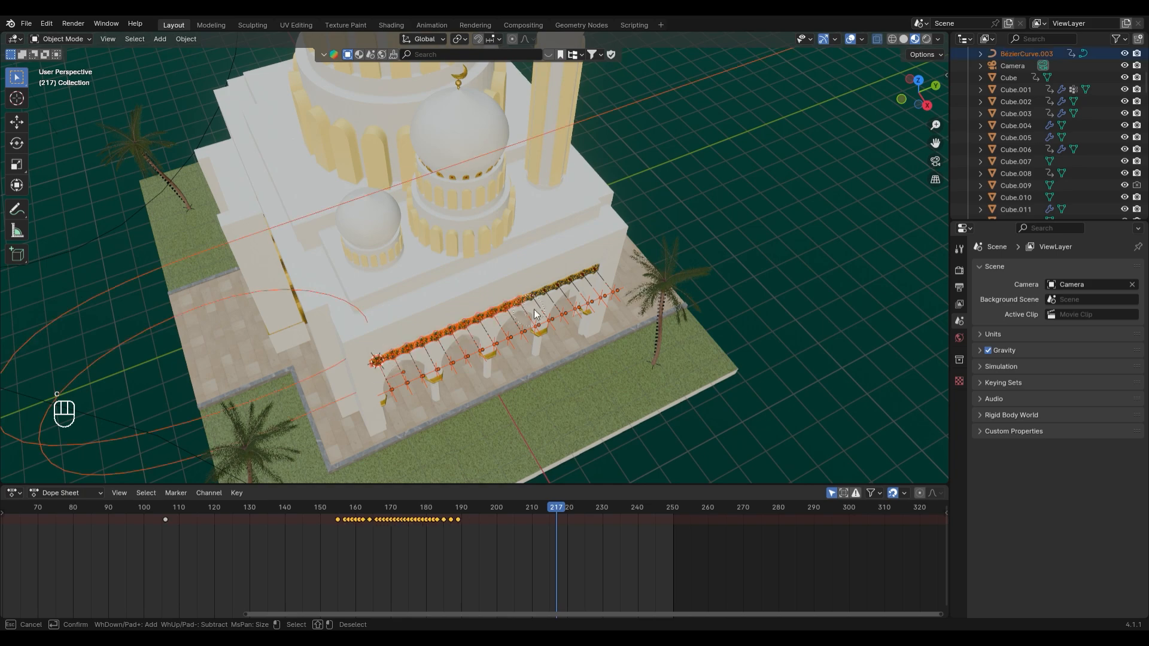
shift+drag(313, 389, 403, 382)
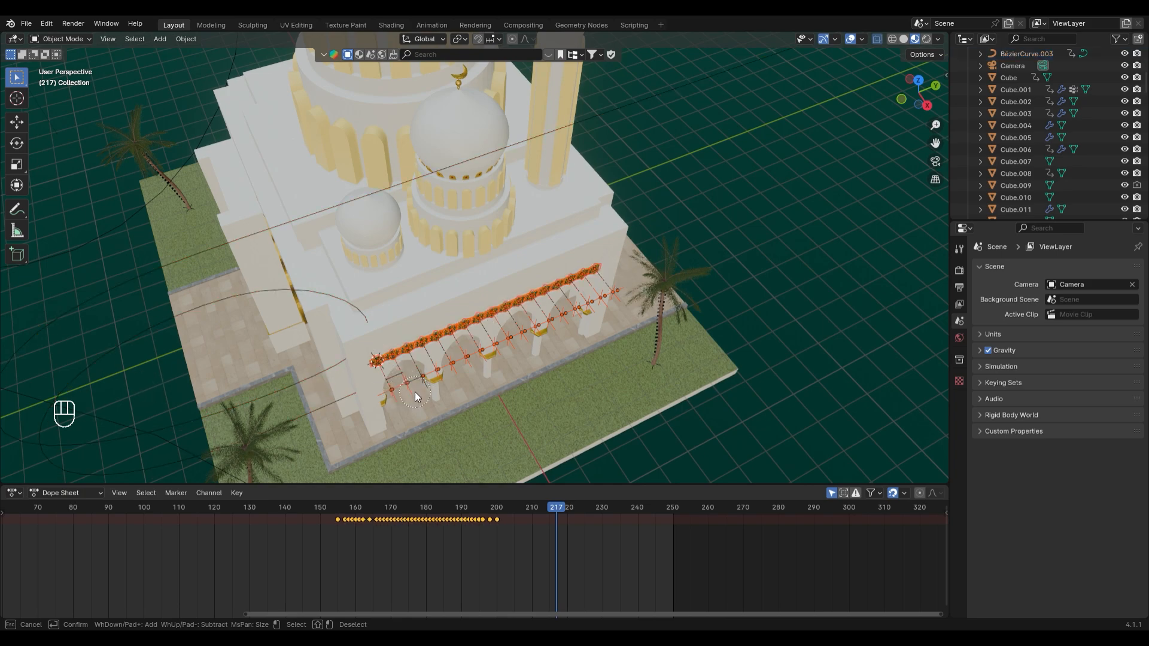
right_click(415, 393)
Try moving the selected flower row outward from the side facade, and undo the move
scroll(440, 380, down, 2)
key(g)
right_click(497, 437)
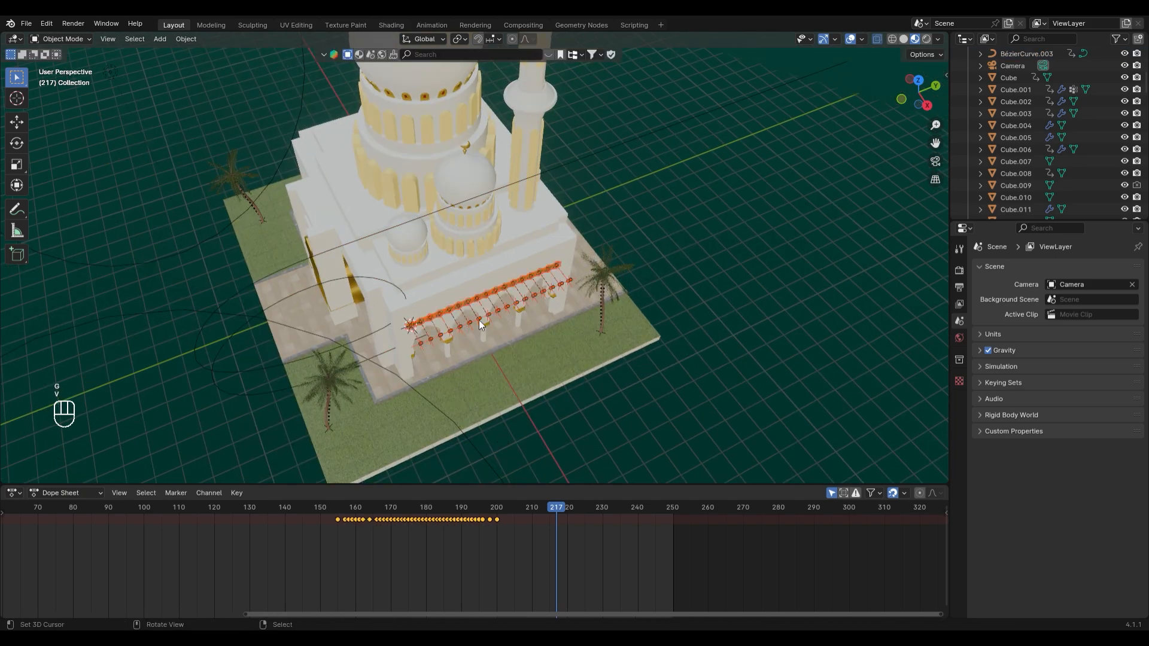
scroll(479, 320, up, 4)
middle_drag(586, 297, 620, 285)
key(g)
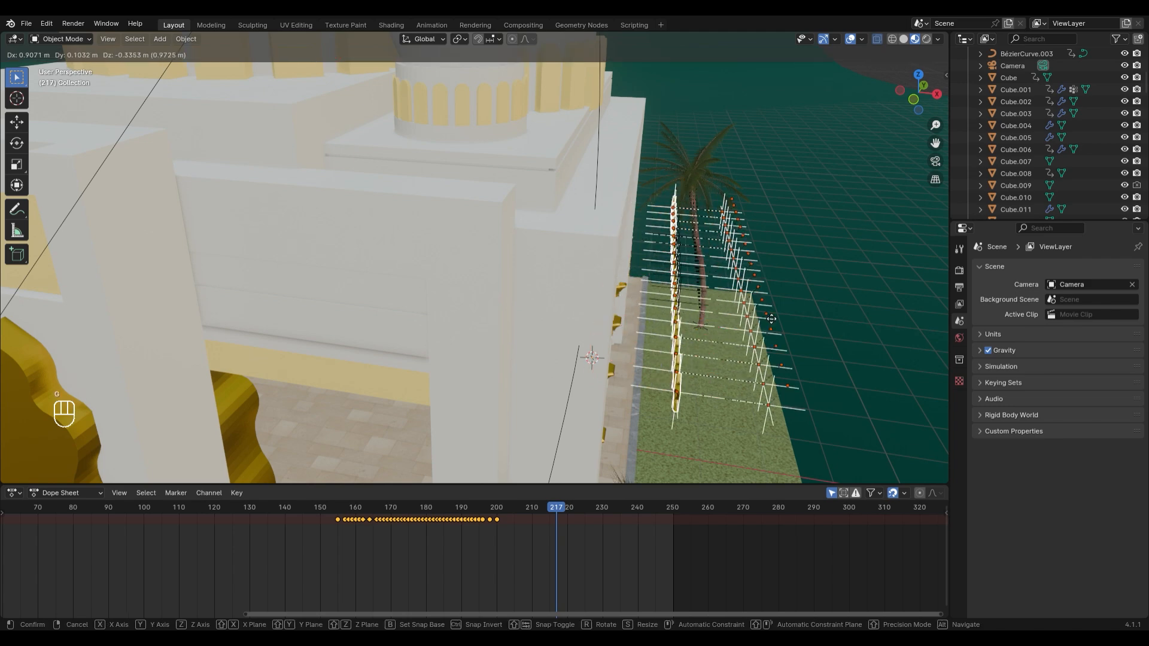
click(919, 323)
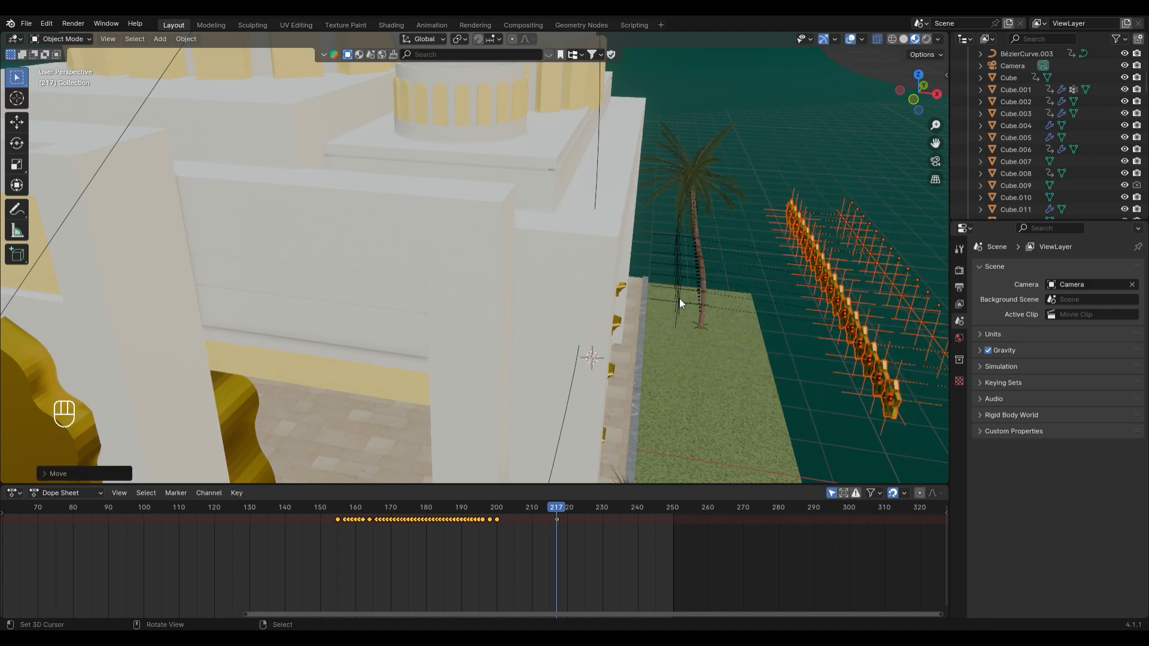
key(ctrl+z)
key(ctrl+z)
key(ctrl+z)
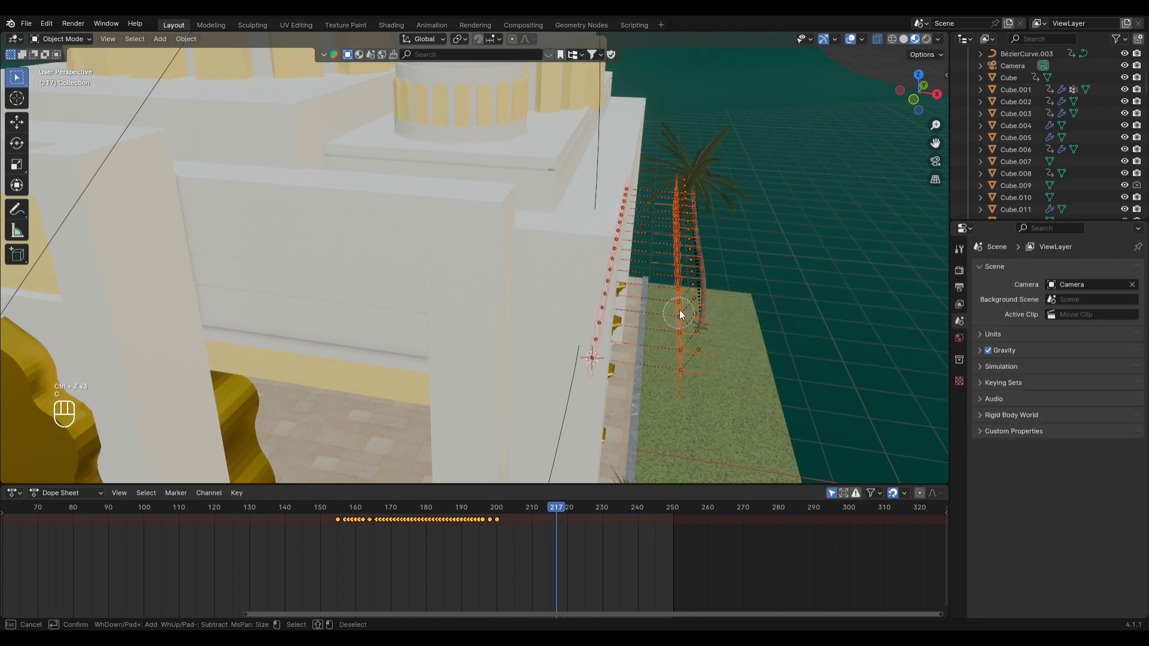
key(g)
right_click(748, 332)
scroll(748, 331, down, 5)
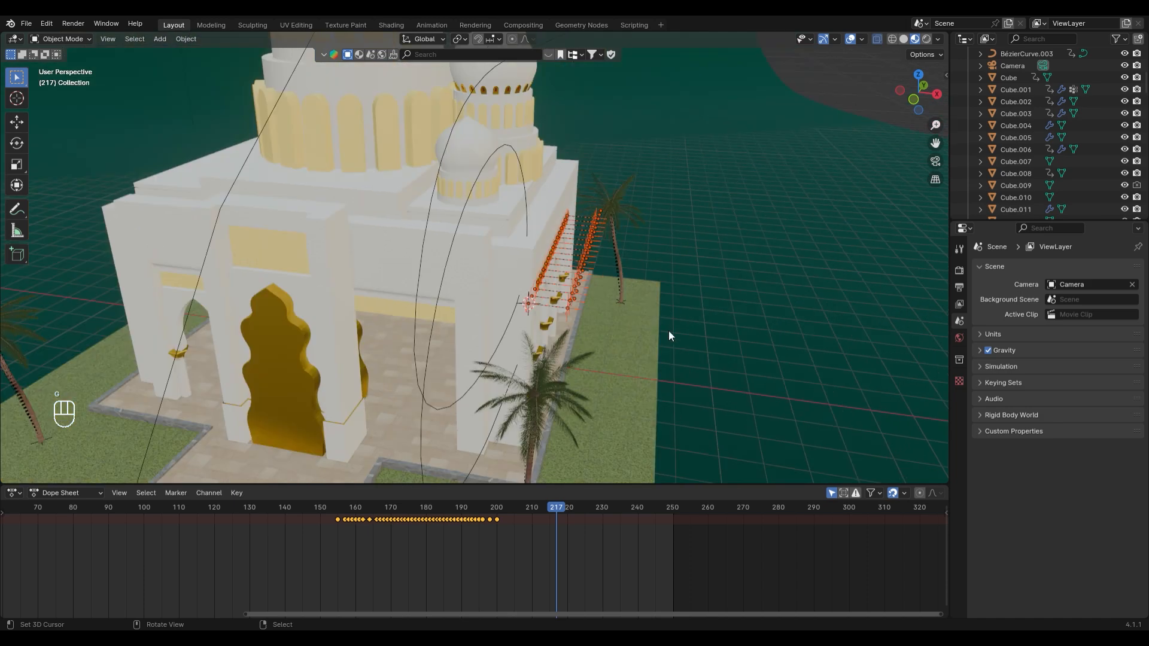
key(r)
right_click(594, 340)
key(z)
Switch the keyframe editor from the Dope Sheet to the Timeline
click(13, 493)
click(170, 387)
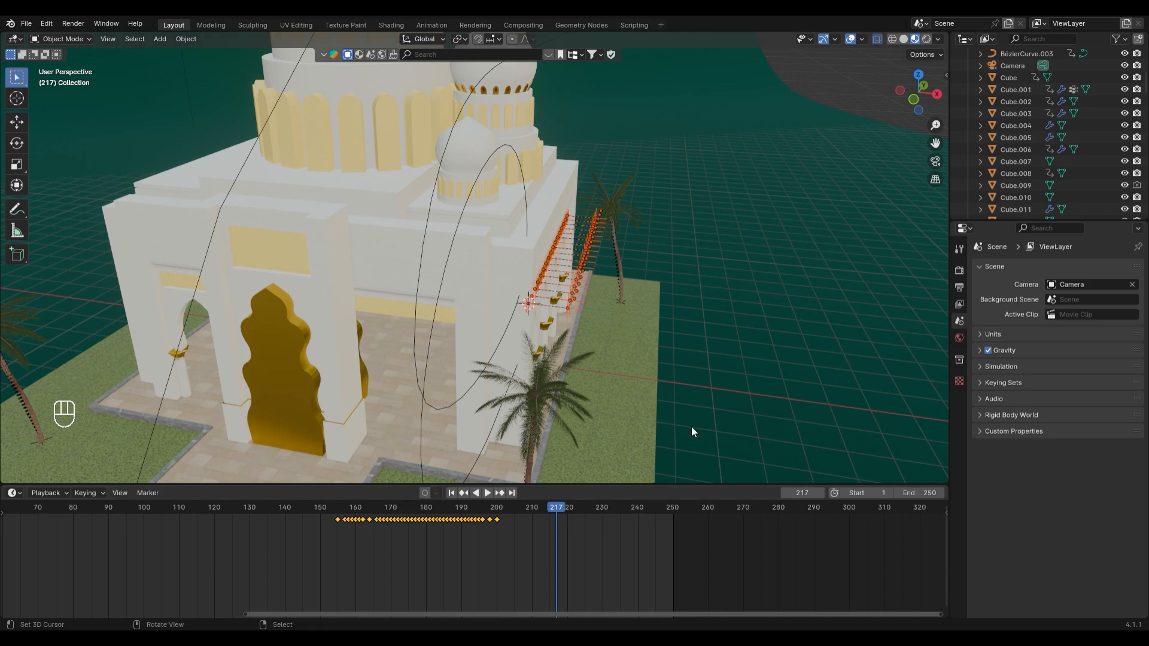
Rotate the flower row a quarter turn about Z and, in the front view, move it across to start at the front band's far-side end
key(r)
click(609, 432)
key(KP_1)
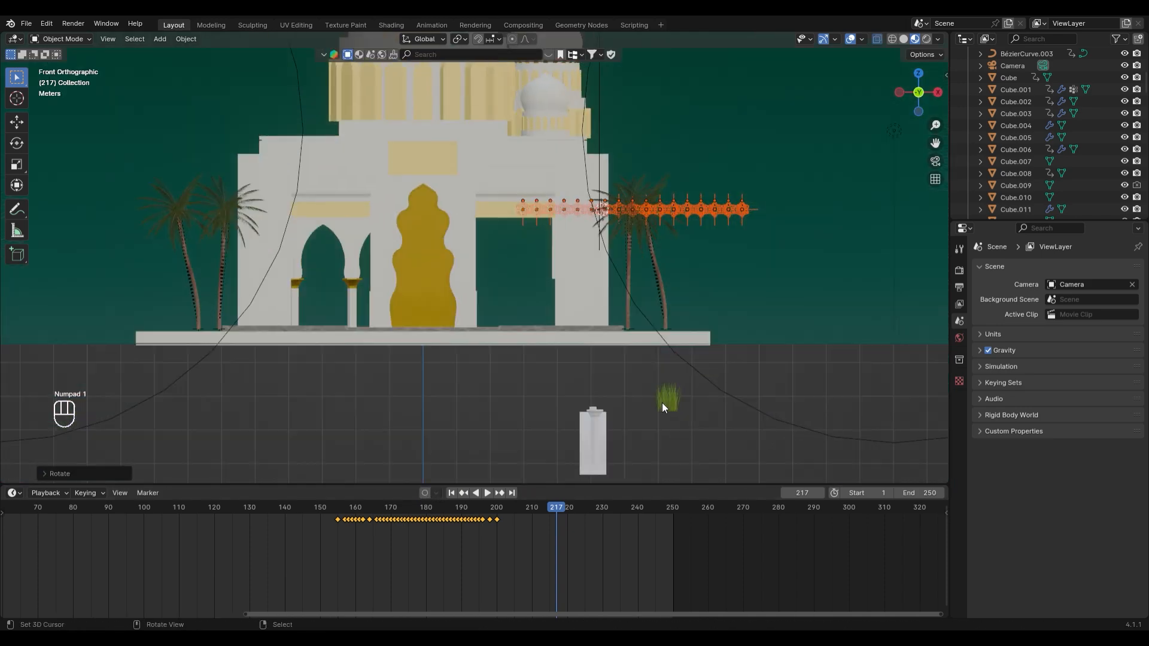
key(g)
click(403, 348)
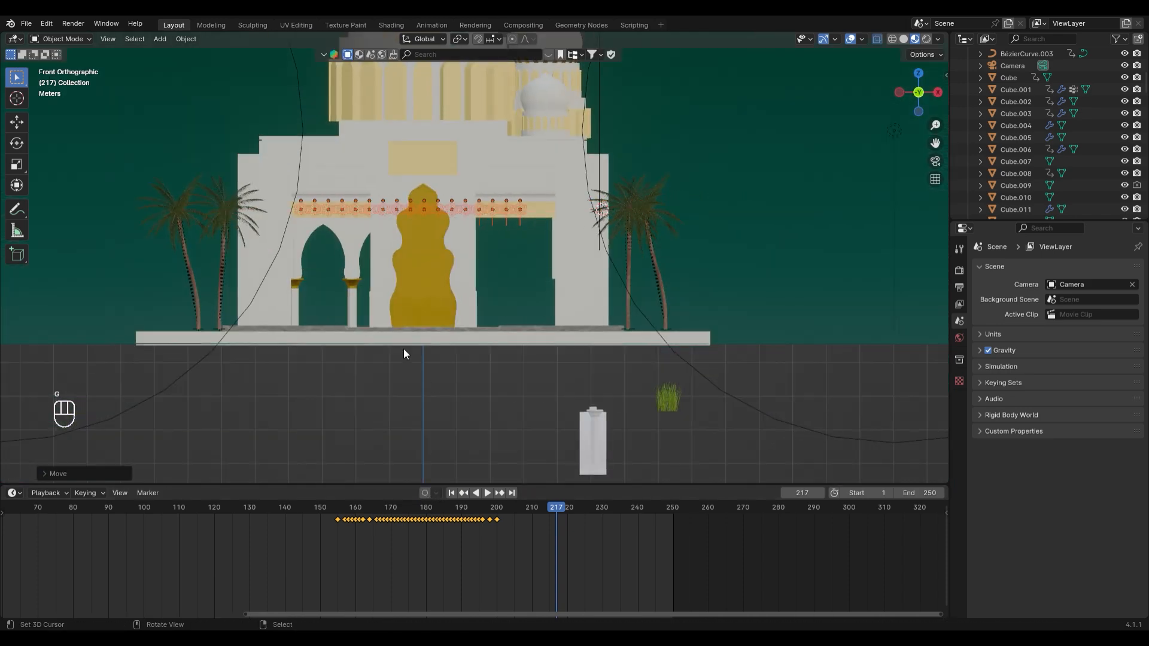
Move the flower row along the Y axis forward onto the front facade band
middle_drag(404, 348, 421, 257)
key(g)
key(y)
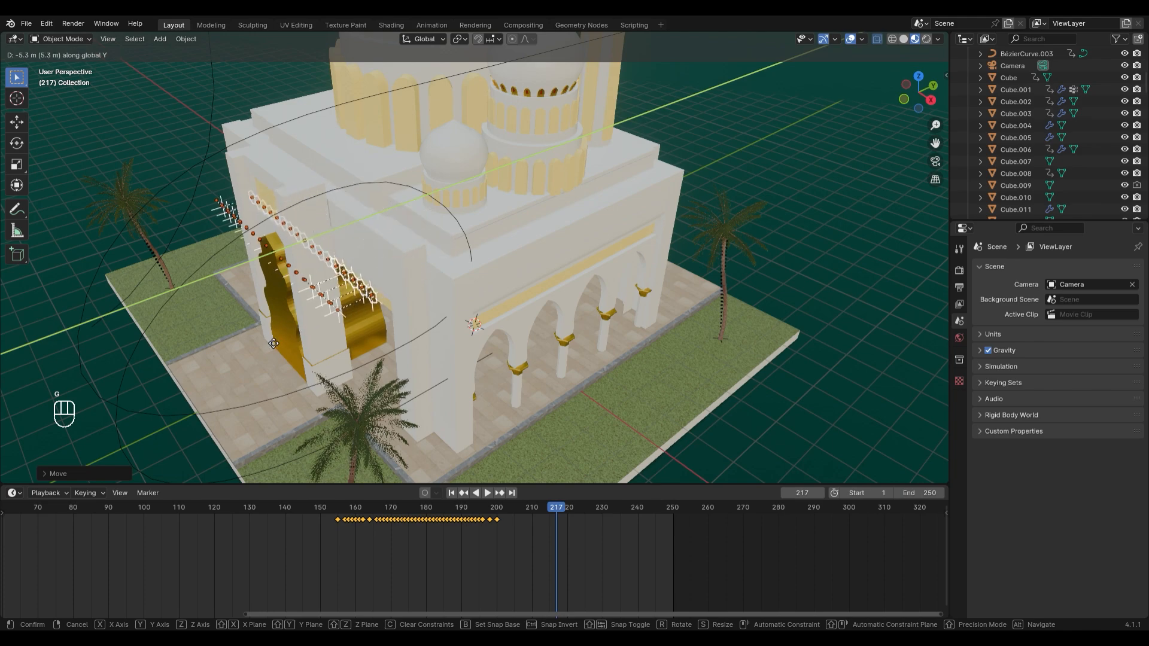
click(297, 337)
Fine-tune the flower row's position along the X axis so its first flower lines up with the end of the front facade band
scroll(297, 337, up, 4)
middle_drag(296, 338, 329, 300)
key(KP_Decimal)
scroll(329, 300, up, 5)
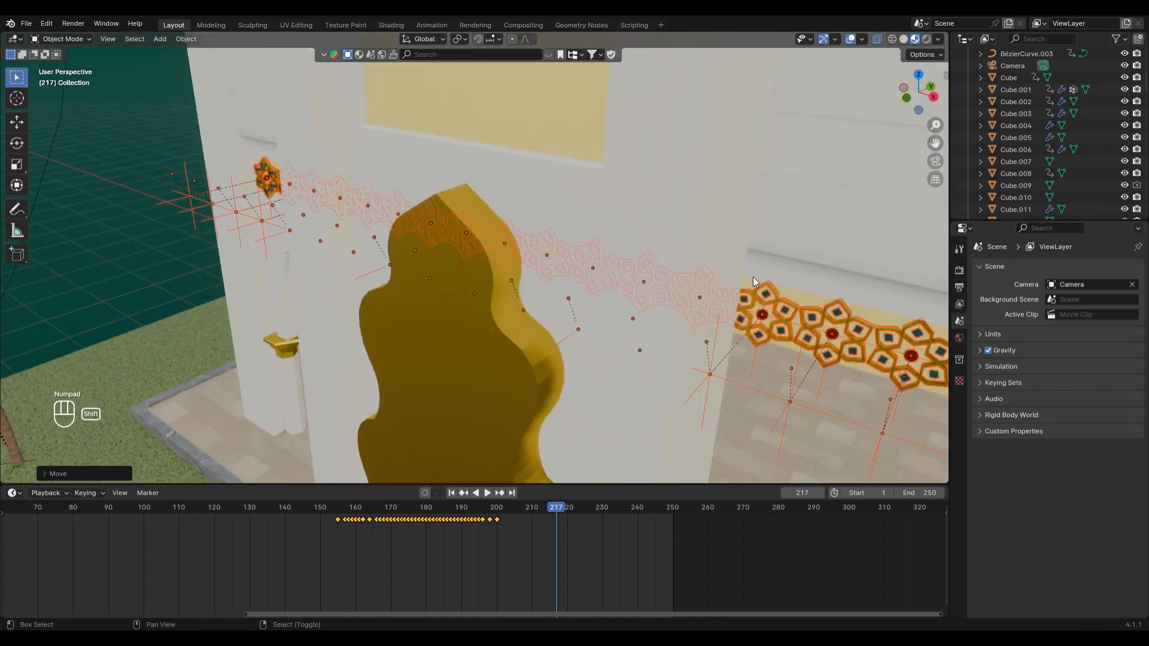
middle_drag(752, 281, 513, 220)
shift+middle_drag(176, 329, 354, 286)
scroll(354, 285, up, 2)
key(g)
key(y)
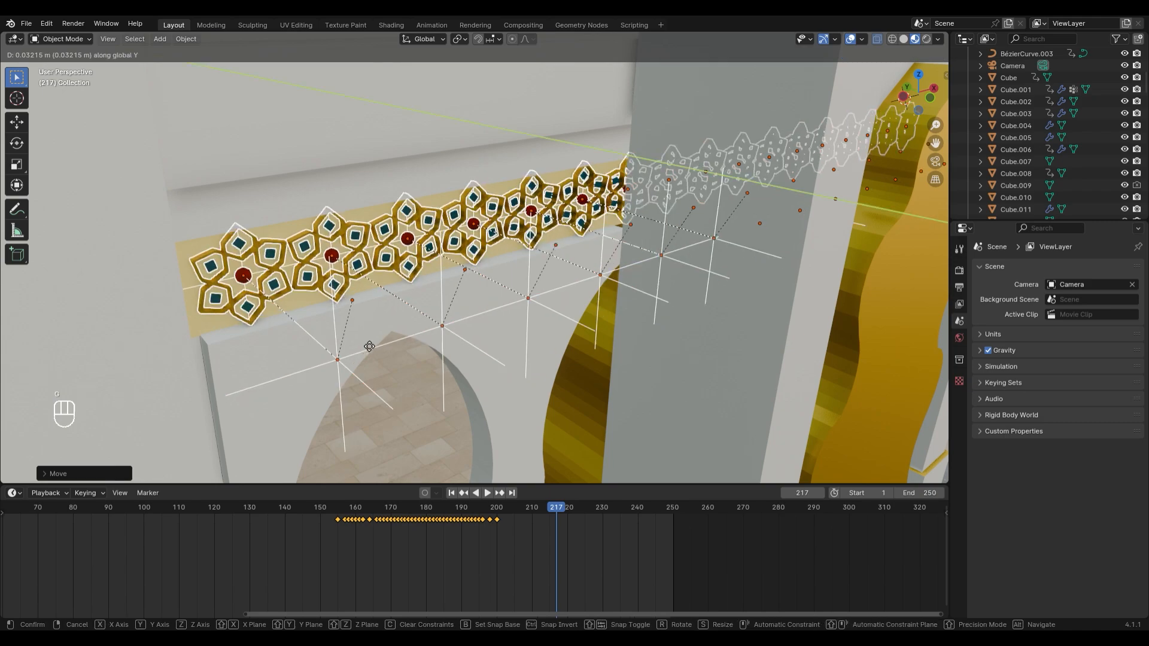
key(x)
click(293, 369)
scroll(466, 257, down, 3)
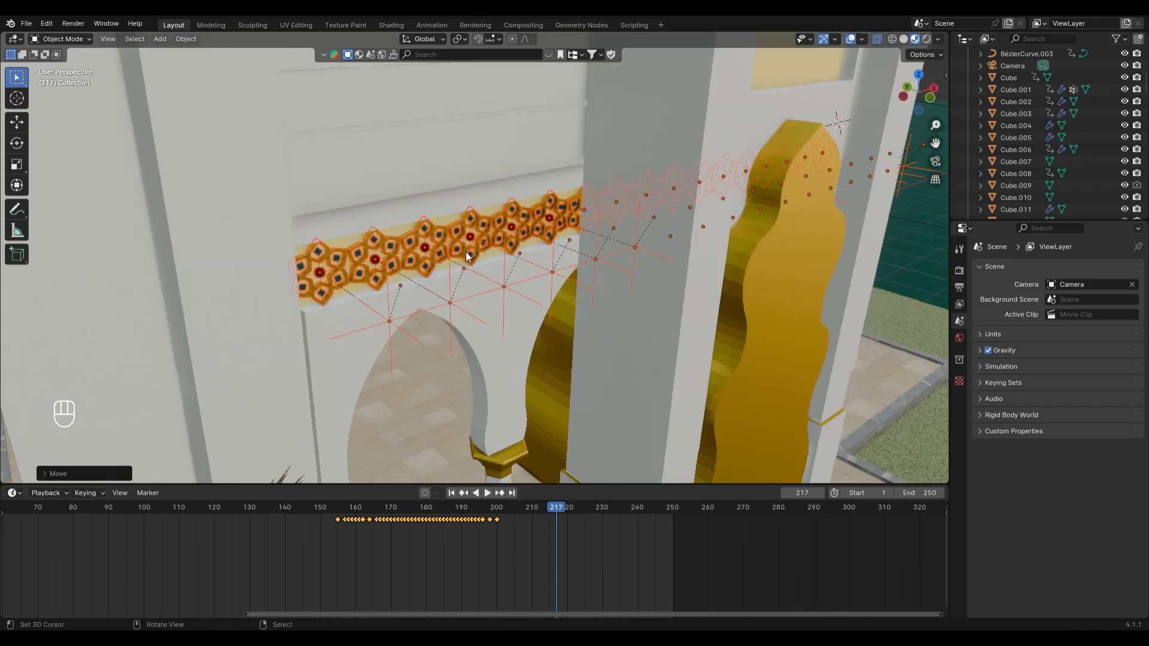
Duplicate the last two flowers of the front row and place the copies about 0.82 m along X to fill the band's end
middle_drag(787, 240, 411, 232)
scroll(508, 224, up, 3)
key(a)
key(a)
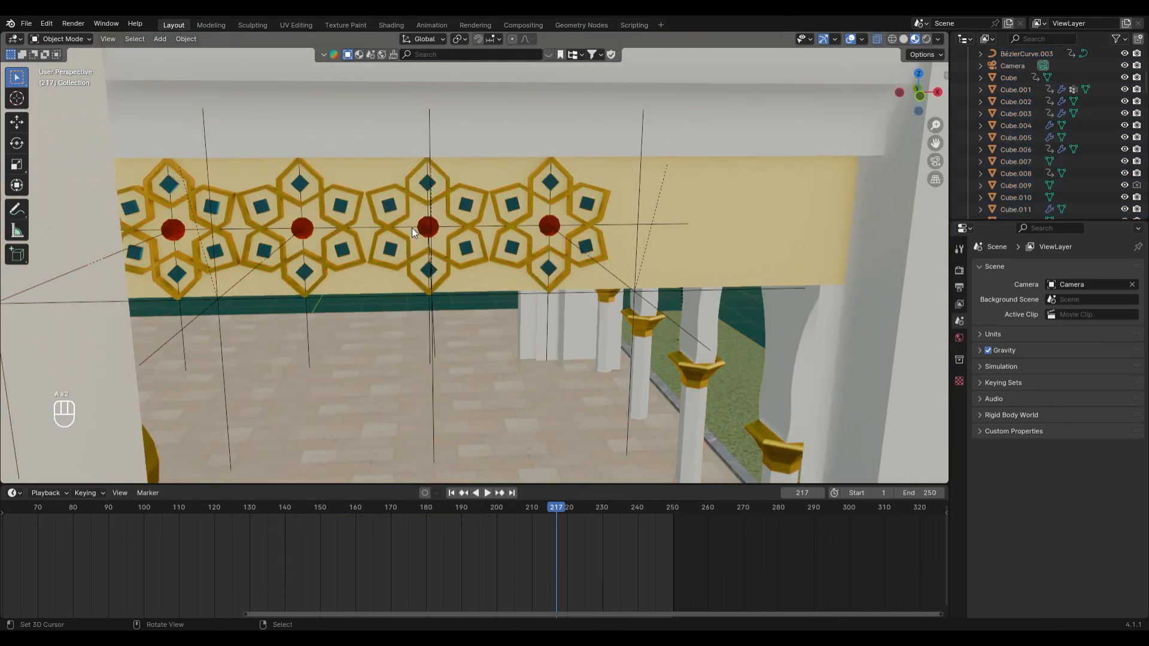
drag(418, 291, 639, 268)
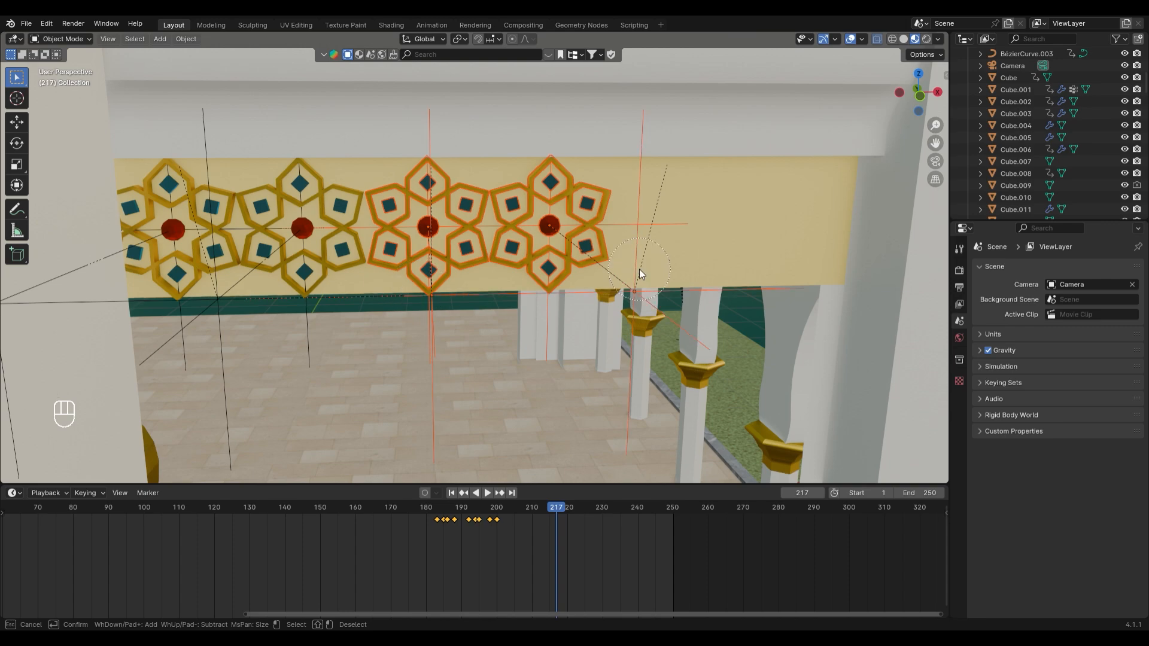
key(shift+d)
key(x)
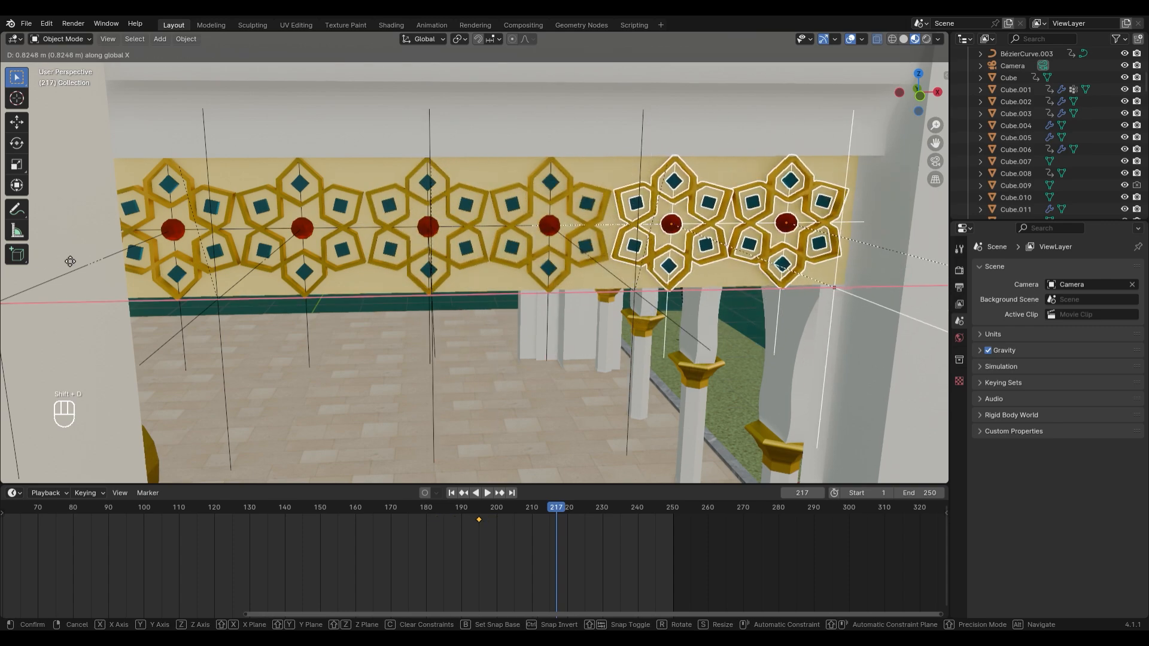
click(68, 262)
Select the whole front flower row with its empties and shift it about 0.03 m along the X axis to centre it on the band
scroll(393, 213, down, 8)
shift+middle_drag(393, 213, 441, 202)
key(KP_3)
key(c)
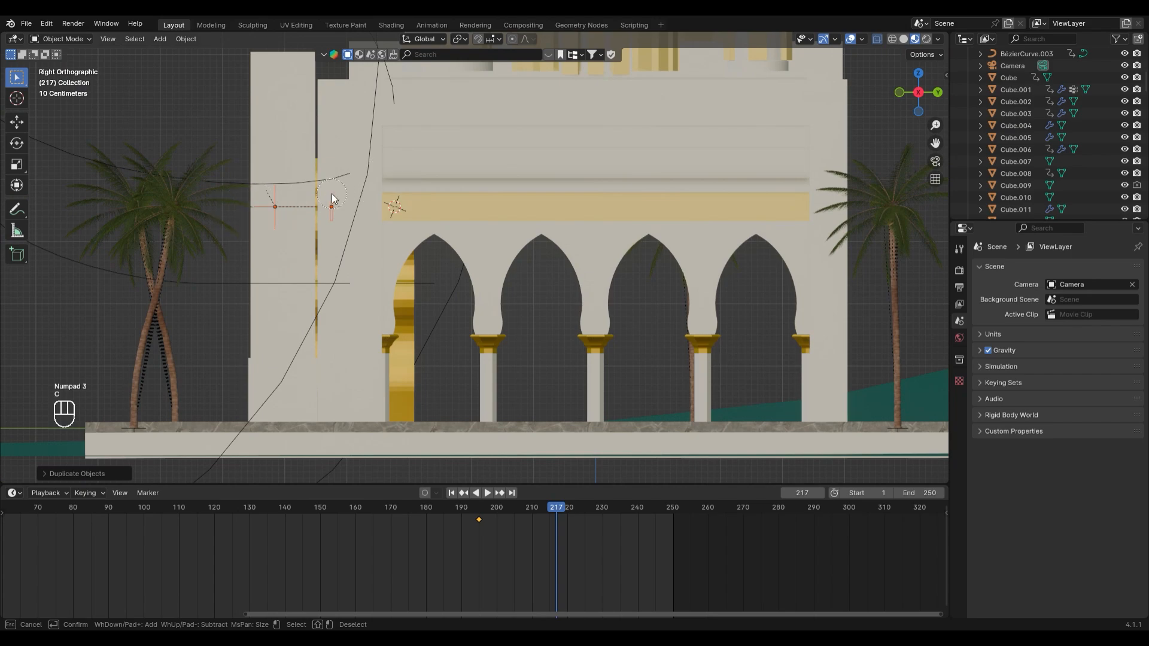
right_click(275, 205)
middle_drag(275, 205, 415, 217)
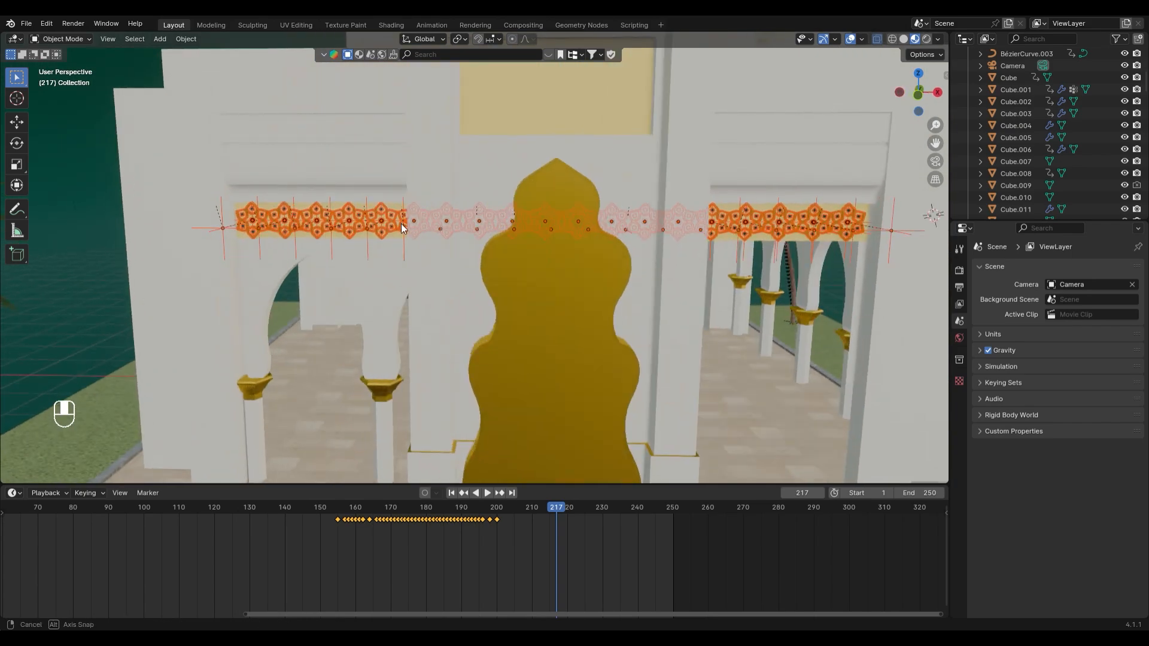
key(g)
key(x)
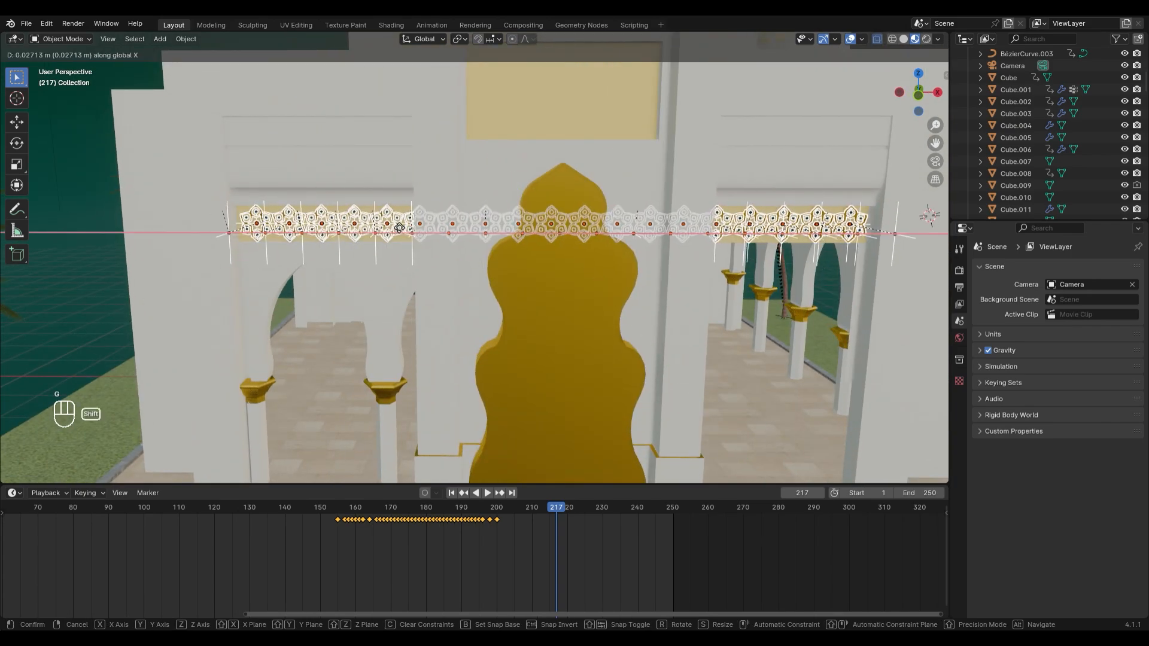
click(399, 228)
Play and scrub the animation to check how the flowers fly in on the front and side facades
scroll(399, 229, down, 5)
middle_drag(496, 235, 449, 249)
key(z)
click(483, 303)
key(a)
key(a)
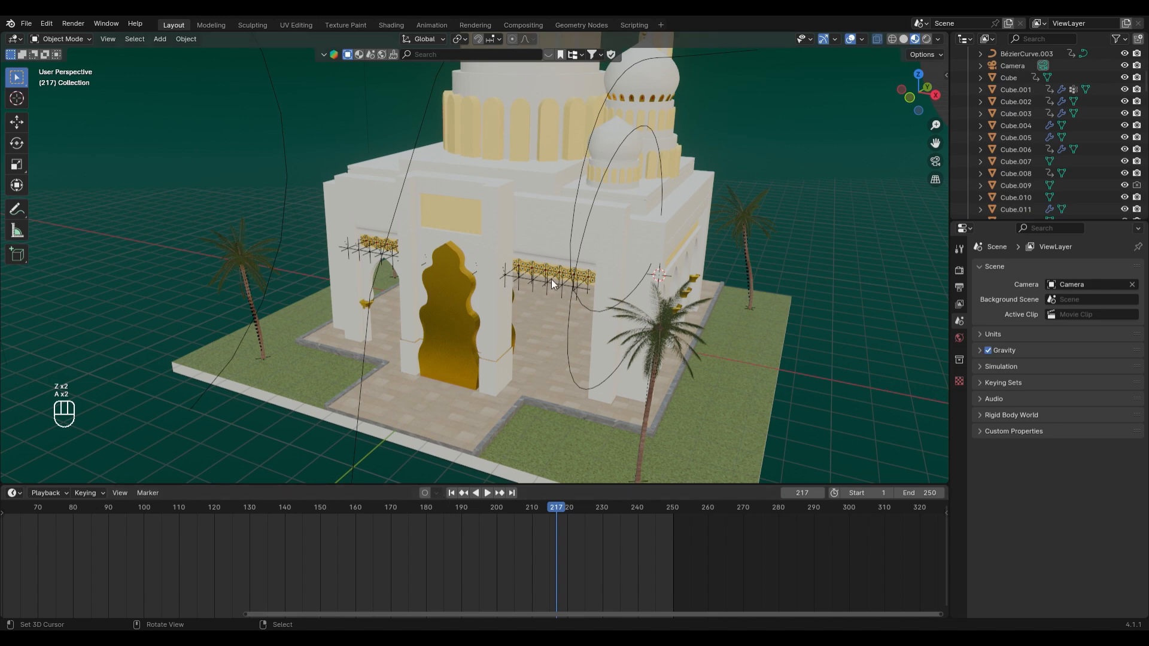
key(ctrl+z)
key(ctrl+z)
key(space)
click(279, 513)
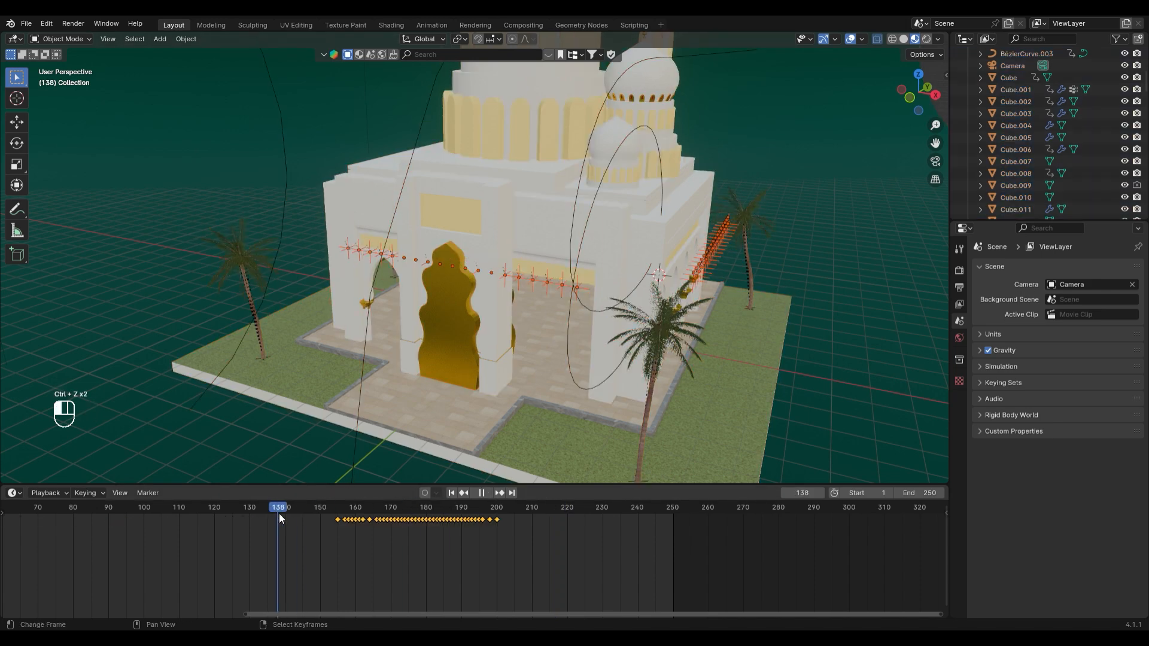
drag(606, 523, 619, 524)
middle_drag(772, 371, 655, 400)
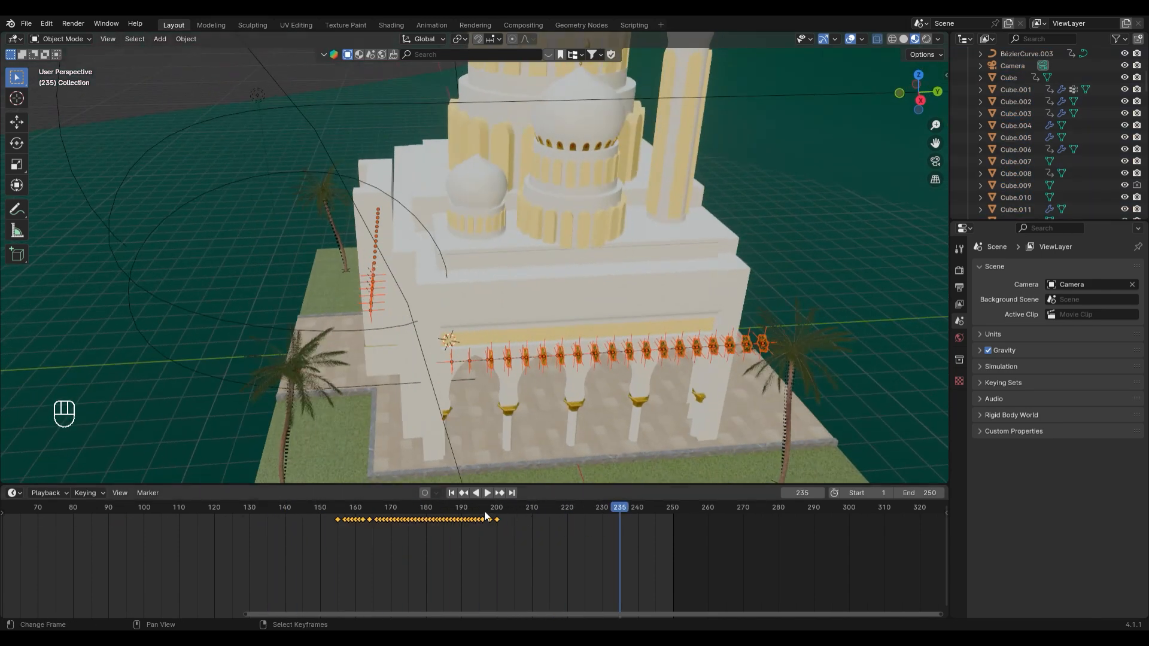
drag(479, 513, 571, 507)
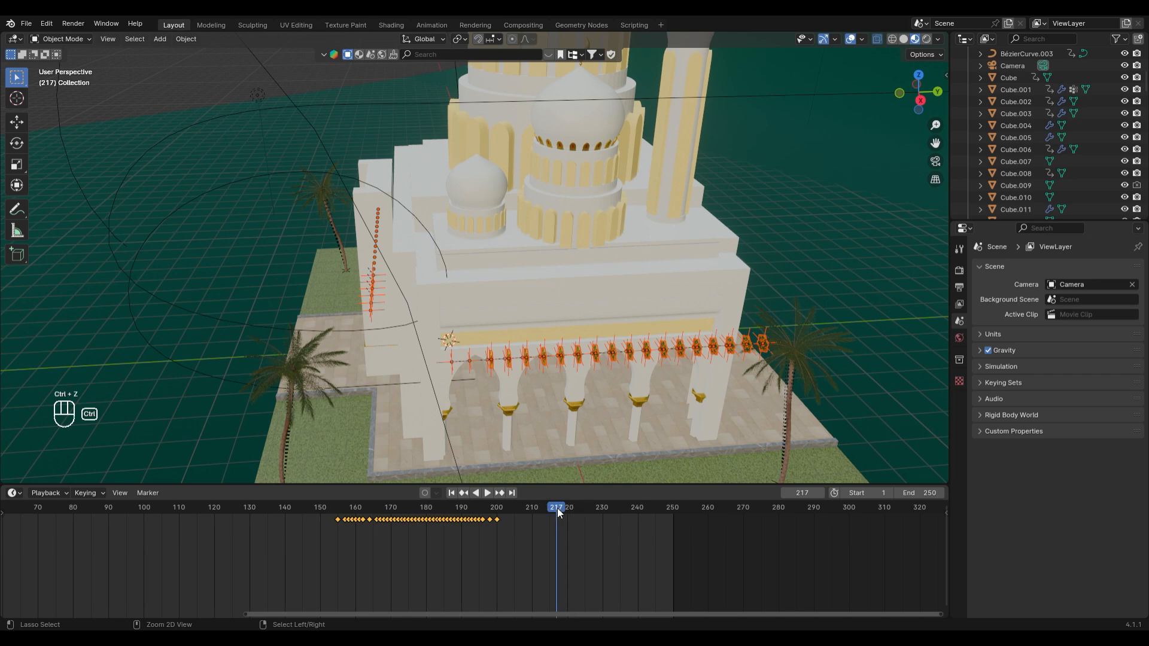
Undo the edits to the front flower row back to the original row on the side facade
key(ctrl+z)
key(ctrl+z)
key(ctrl+z)
key(ctrl+z)
key(ctrl+z)
key(ctrl+z)
key(ctrl+z)
key(ctrl+z)
key(ctrl+z)
key(ctrl+z)
key(ctrl+z)
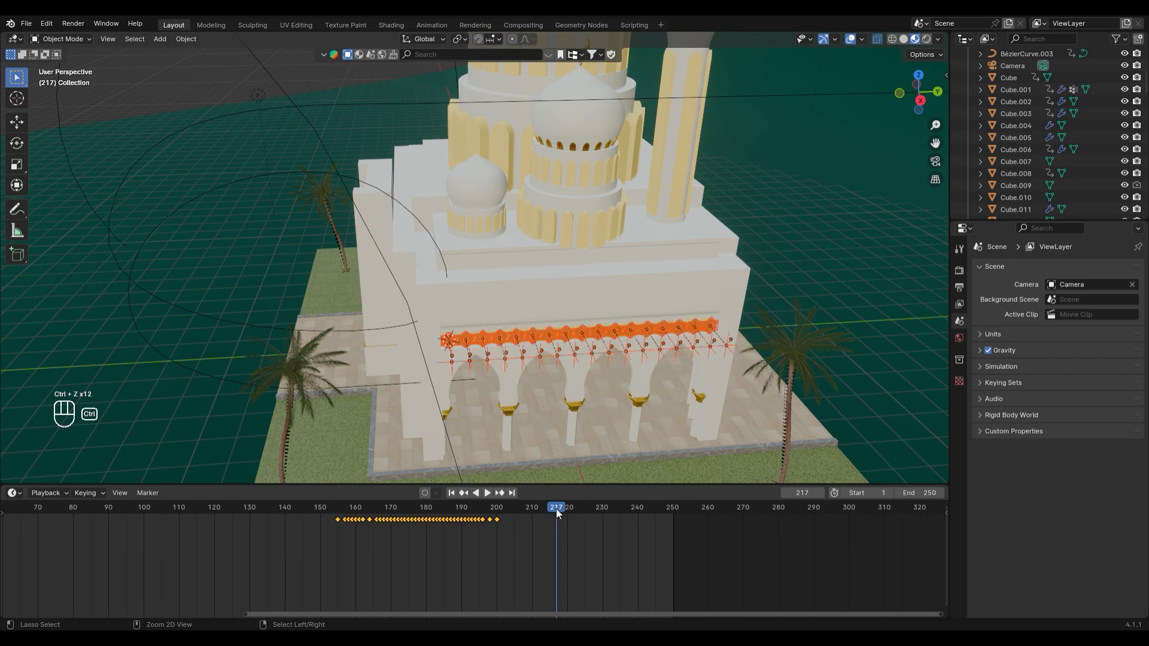
At frame 211, try duplicating the side flower row along the X axis into the palace and select the copy's keyframes
mouse_move(555, 509)
mouse_down()
mouse_move(417, 514)
mouse_move(536, 509)
mouse_up()
key(g)
right_click(574, 382)
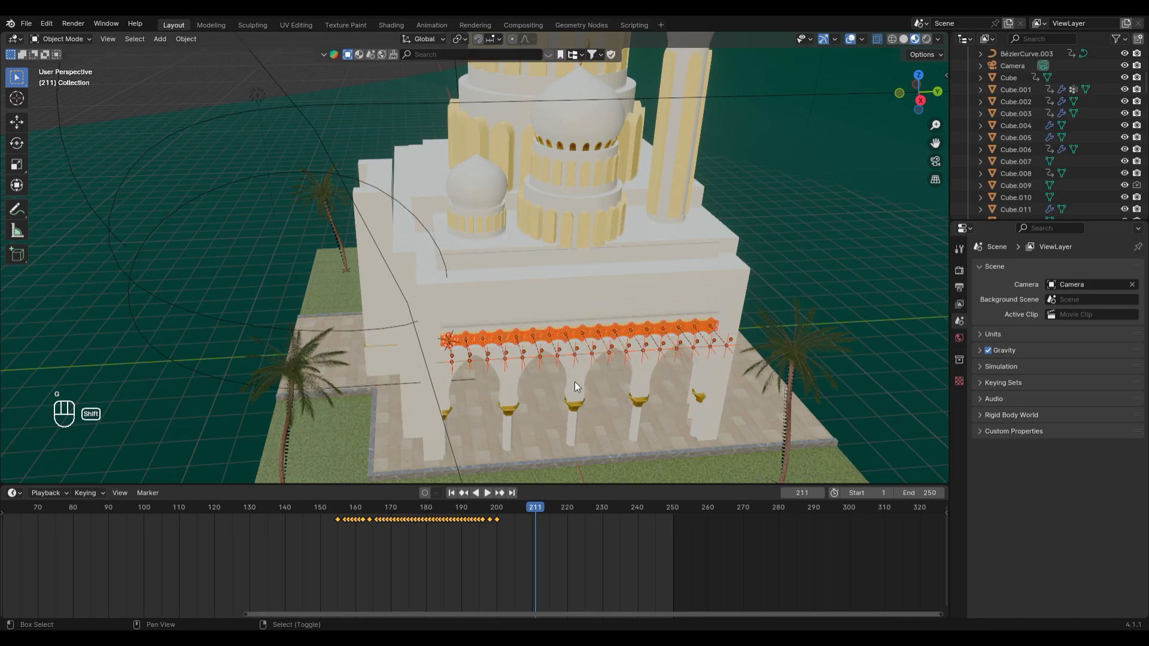
key(shift+d)
middle_click(539, 360)
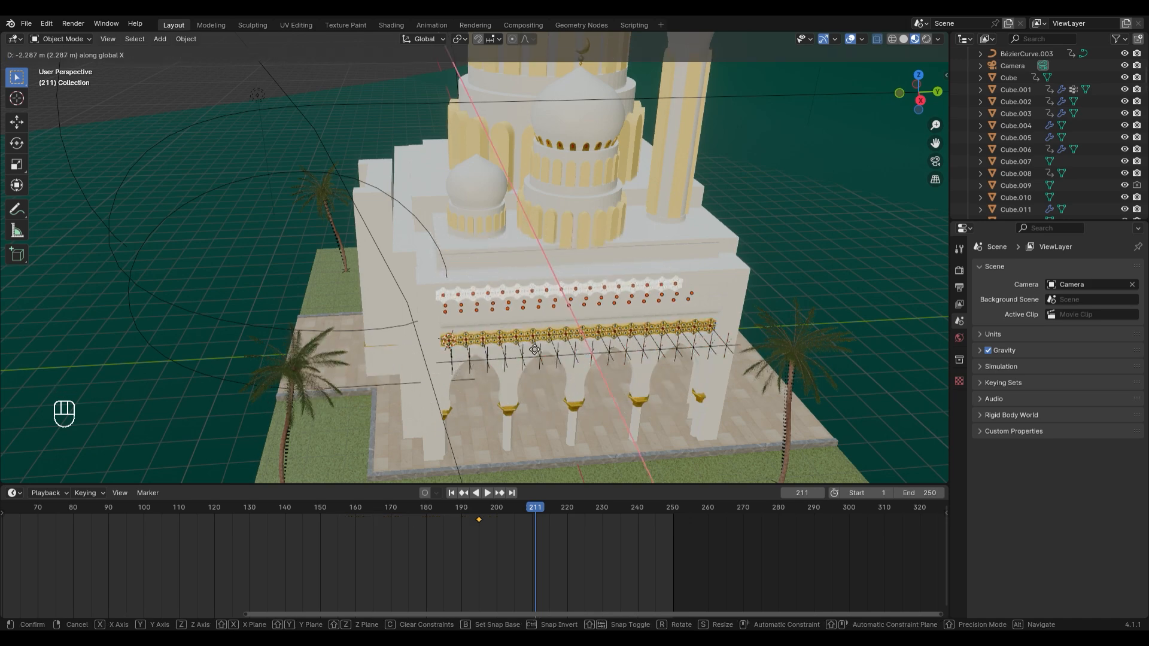
click(540, 404)
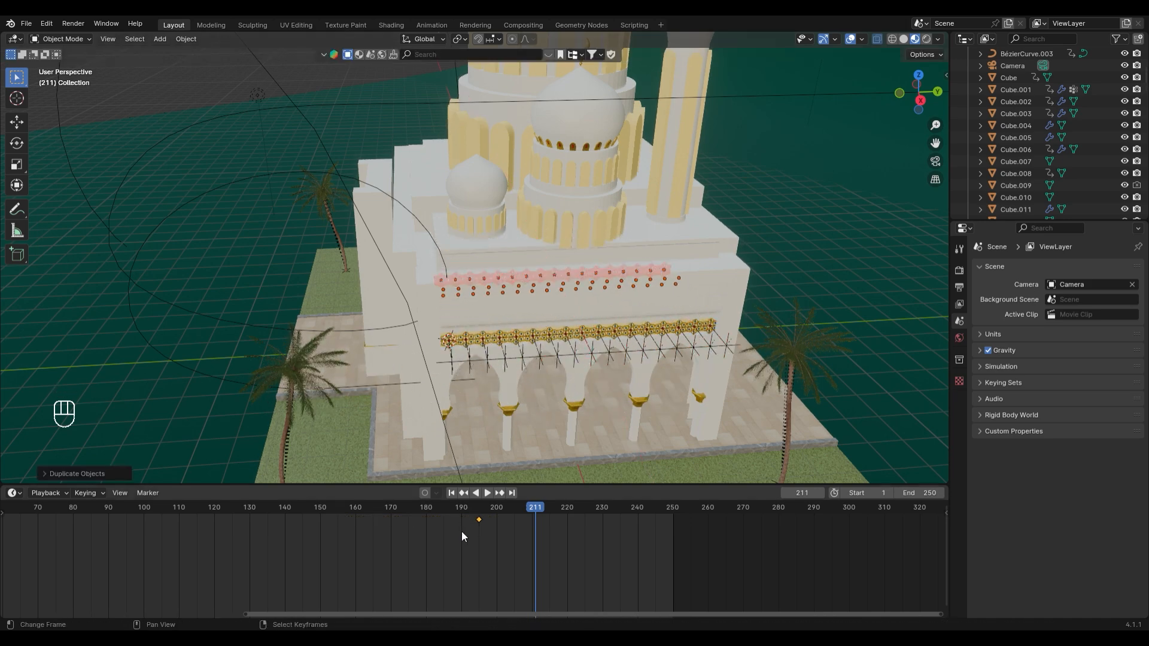
drag(431, 544, 527, 508)
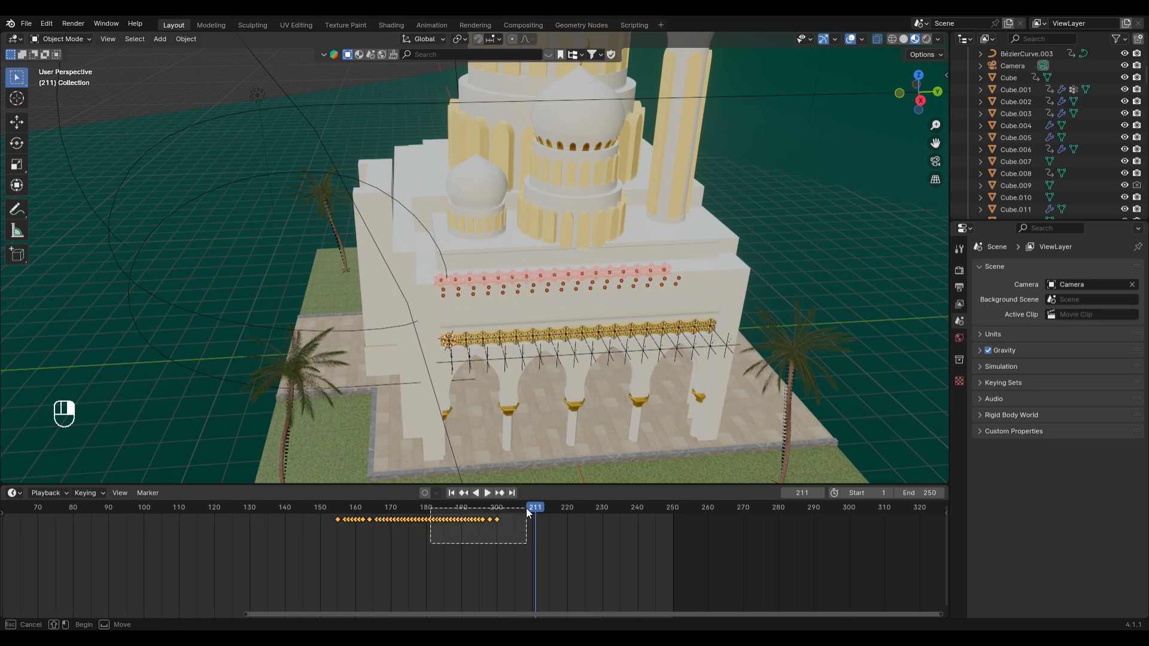
Undo the keyframe selection and the duplication of the flower row along X
key(ctrl+z)
key(ctrl+z)
key(ctrl+z)
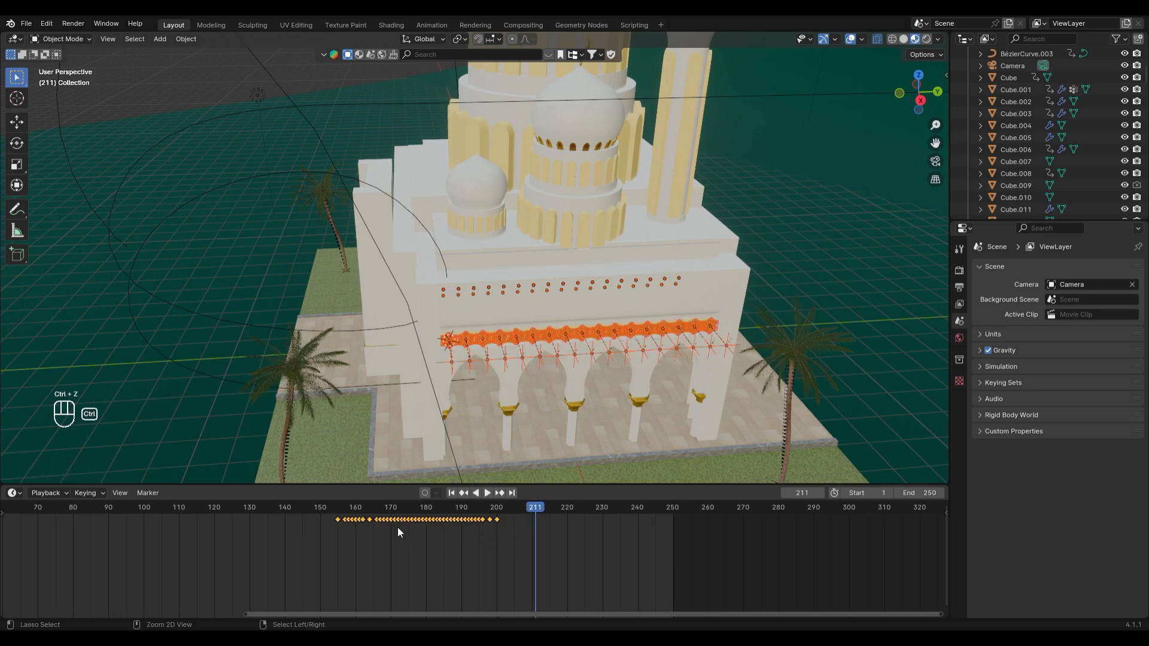
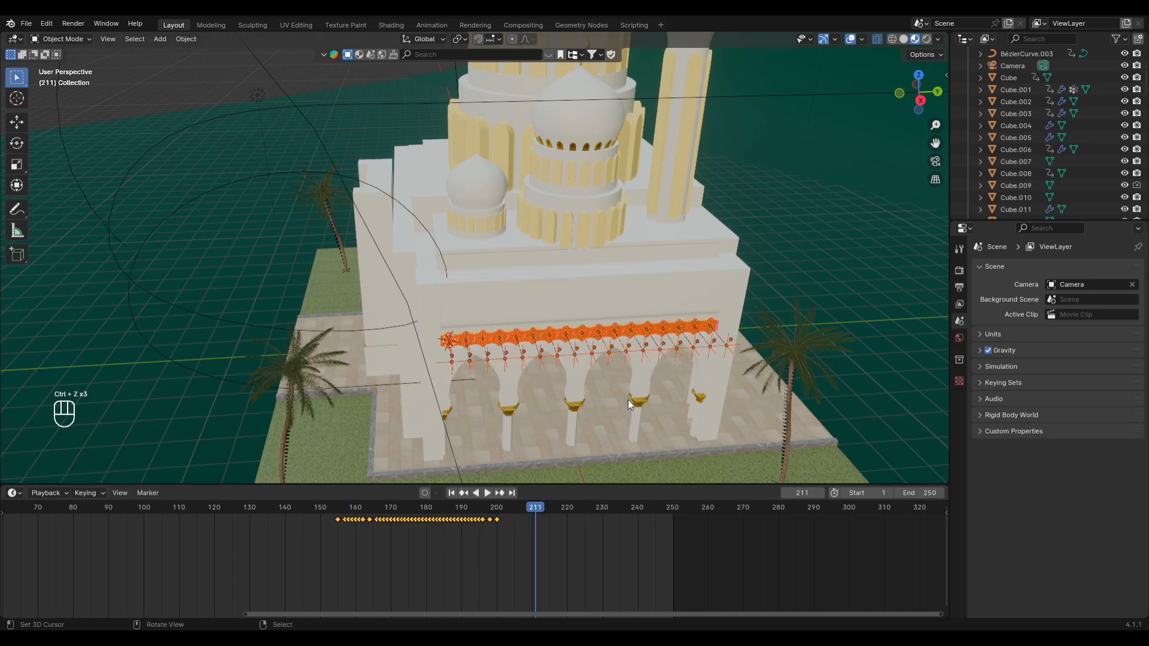
Duplicate the side flower row along the Y axis and place the copy clear of the palace, beyond the front lawn
middle_drag(627, 400, 584, 388)
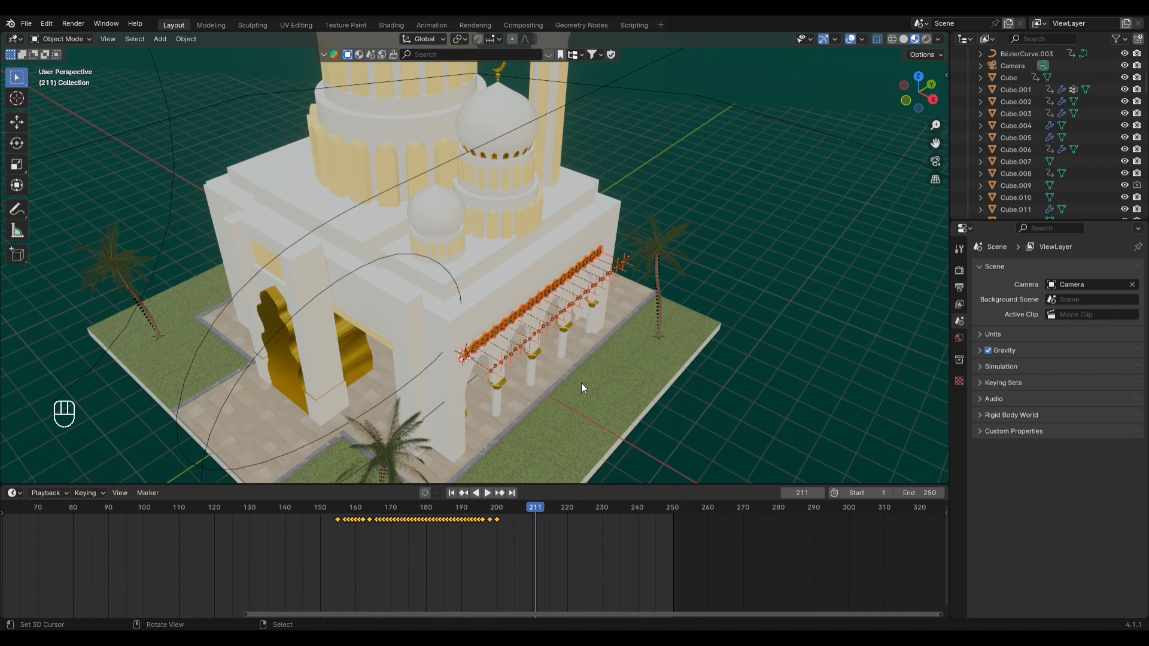
key(g)
right_click(670, 422)
key(shift+d)
key(y)
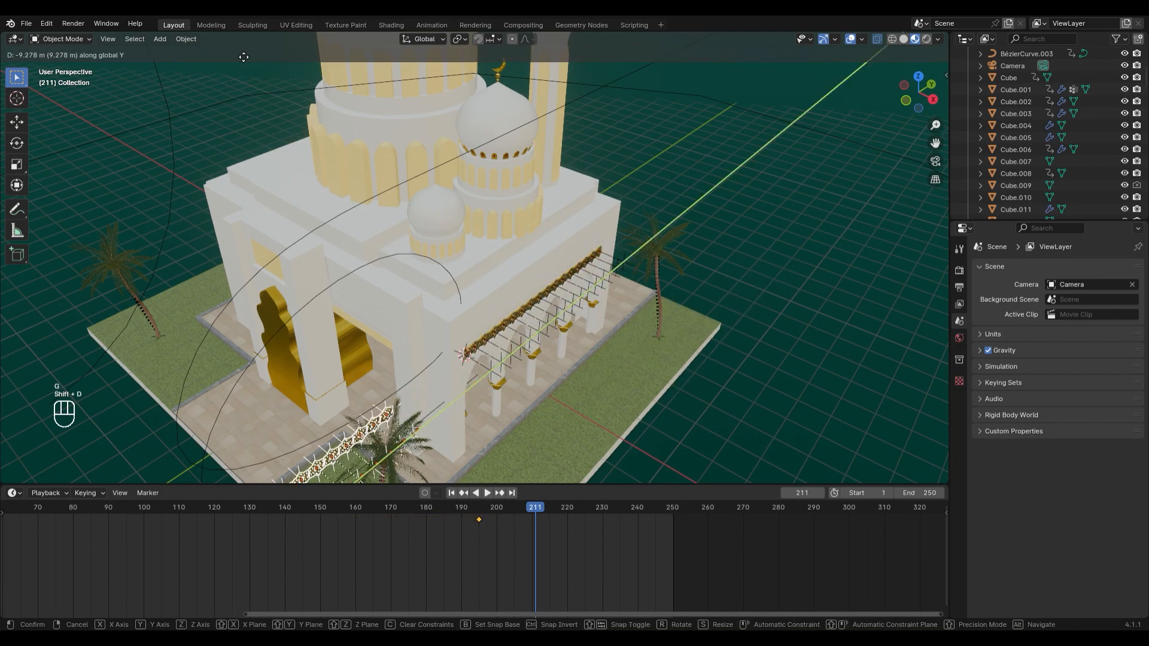
click(330, 220)
shift+middle_drag(330, 221, 482, 81)
key(KP_7)
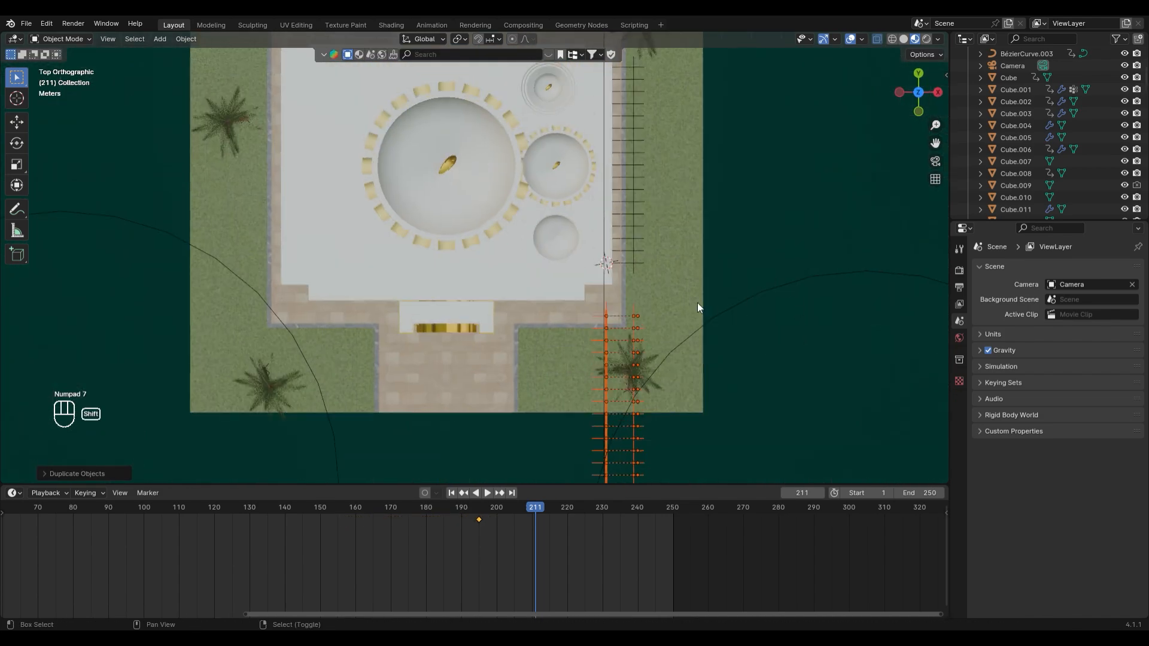
shift+middle_drag(698, 307, 505, 146)
key(g)
click(517, 225)
Select the copied row's outer line of empties and try deleting their keyframes
key(a)
key(a)
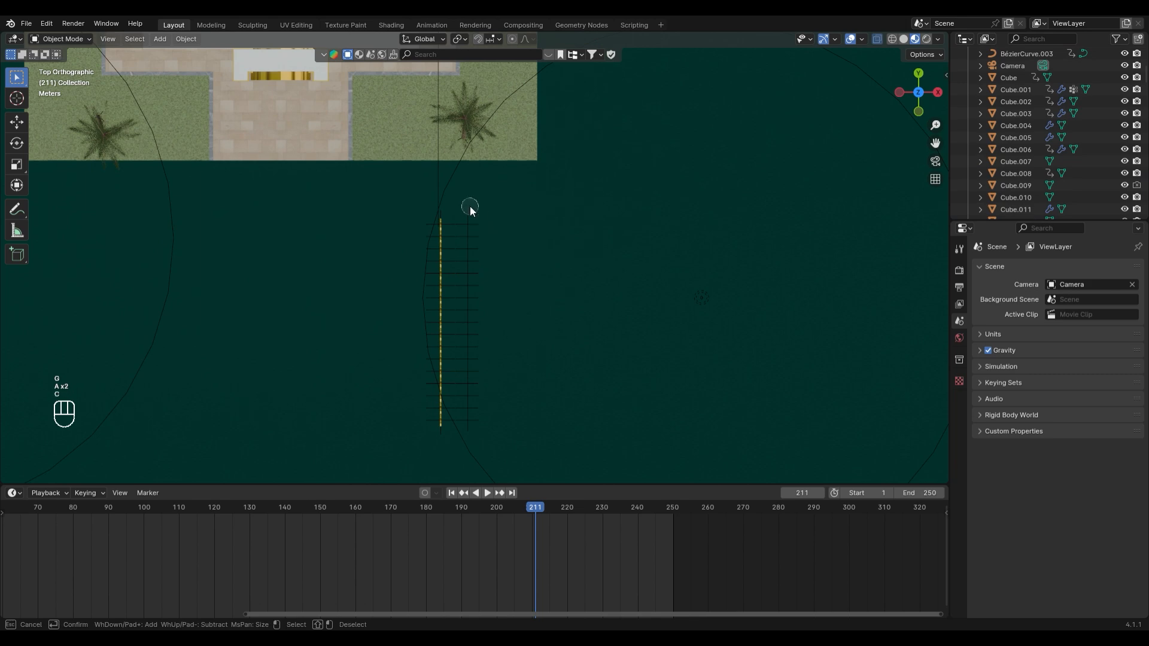
right_click(479, 571)
click(511, 506)
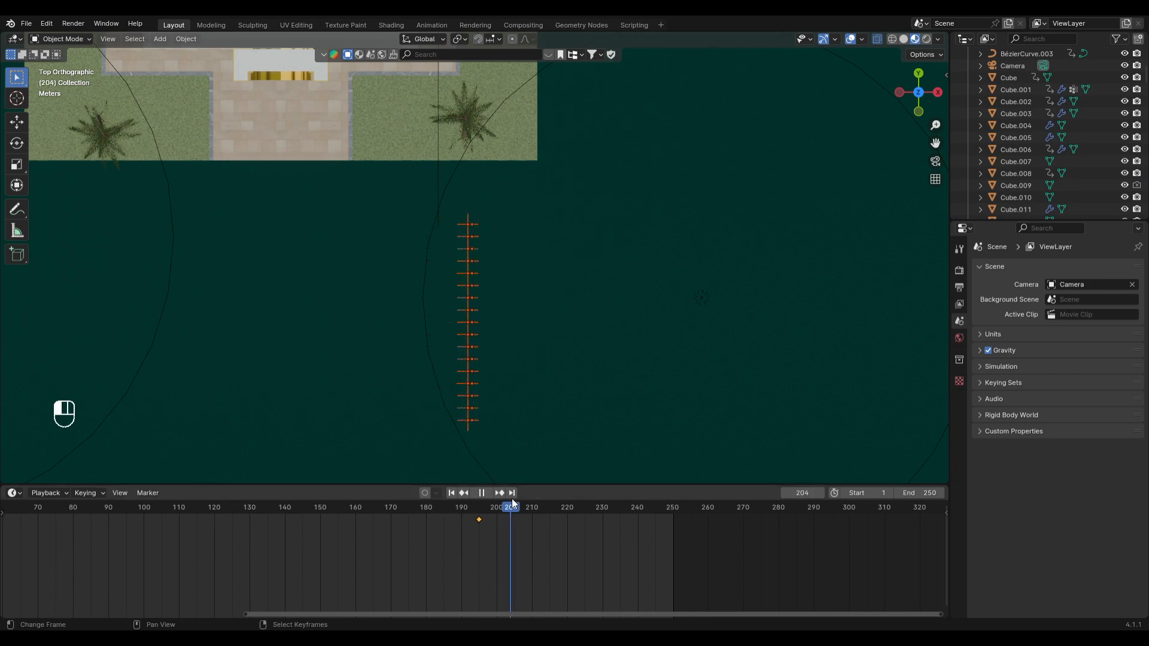
right_drag(447, 550, 520, 503)
middle_drag(548, 379, 492, 311)
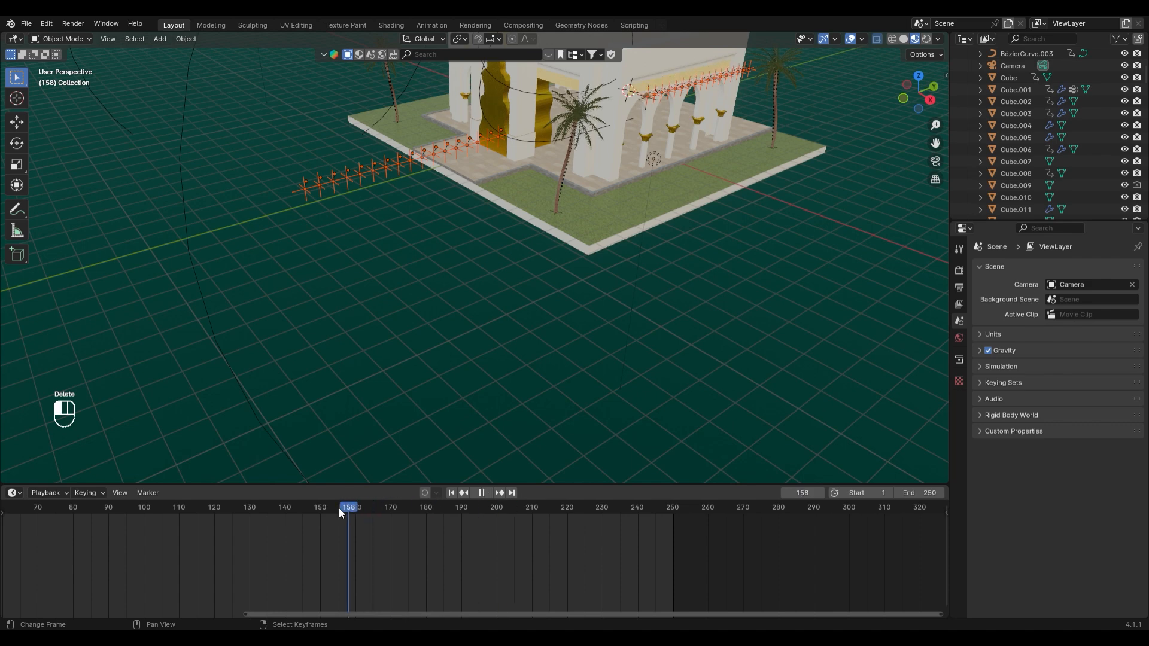
Undo the keyframe deletion on the copied row's empties
key(ctrl+z)
key(ctrl+z)
key(ctrl+z)
key(ctrl+z)
key(ctrl+z)
key(ctrl+z)
key(ctrl+z)
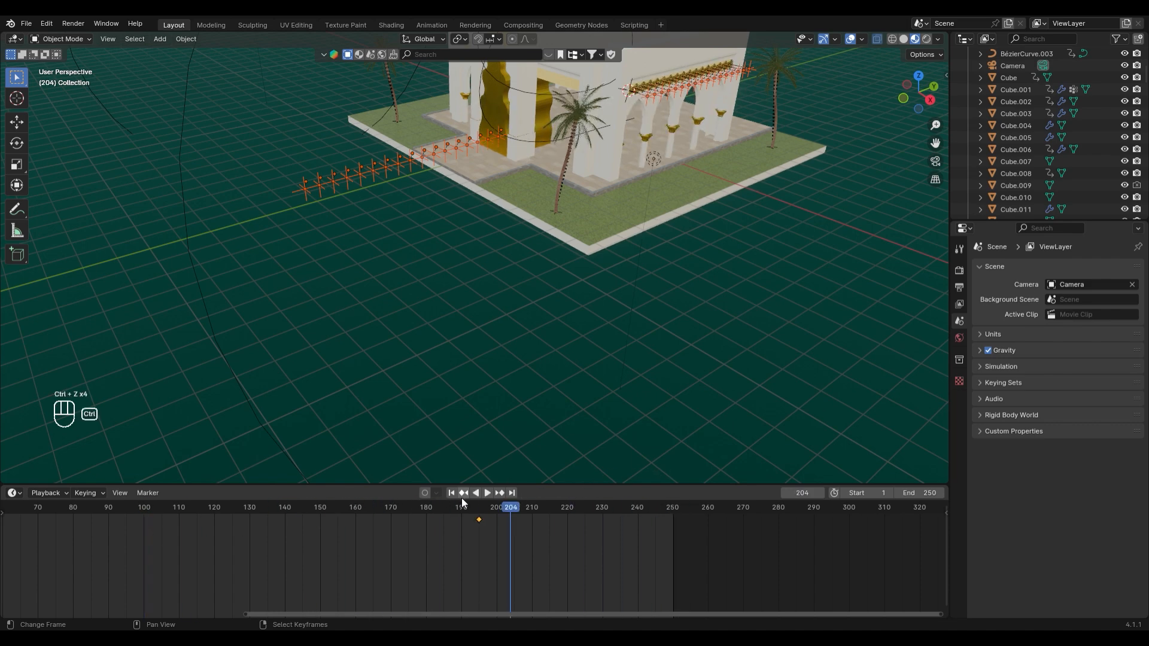
middle_drag(598, 335, 557, 304)
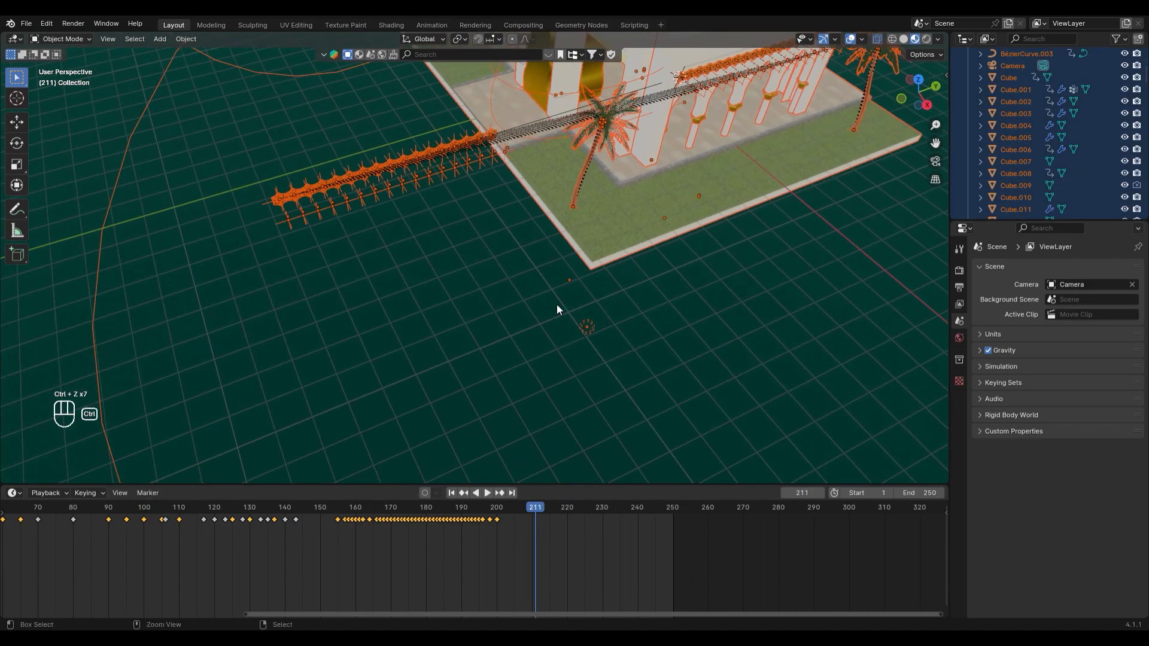
Pick individual empties in the copied flower row and examine their keyframes around frame 208
click(429, 173)
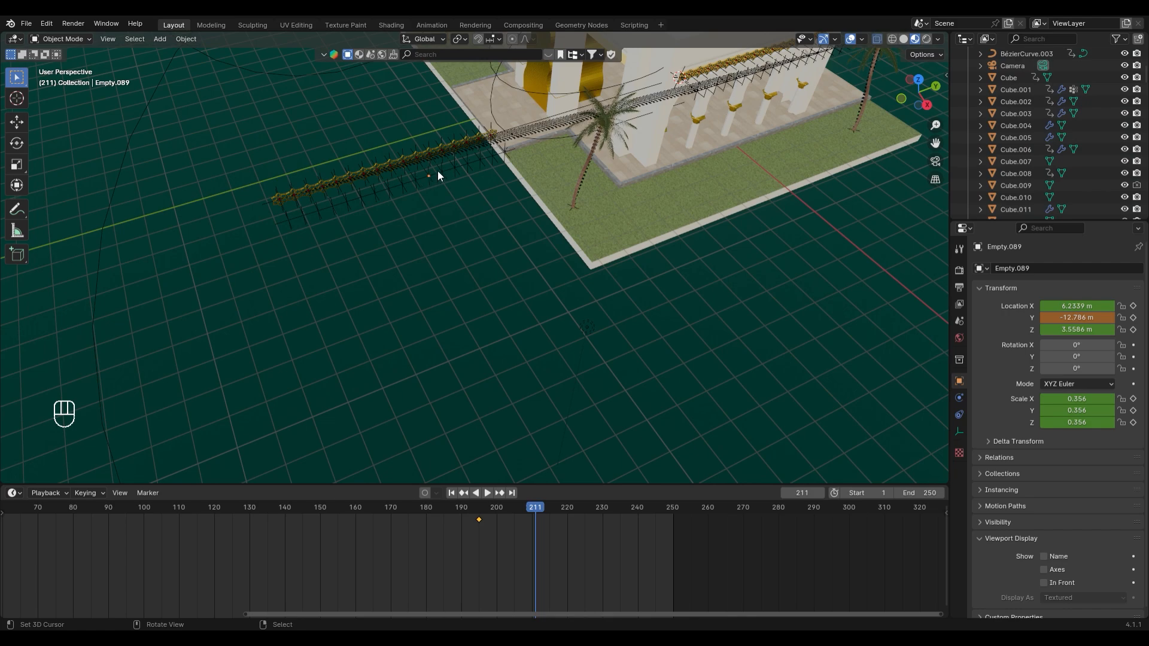
right_click(440, 171)
scroll(442, 171, up, 4)
shift+middle_drag(442, 170, 499, 251)
scroll(432, 239, up, 2)
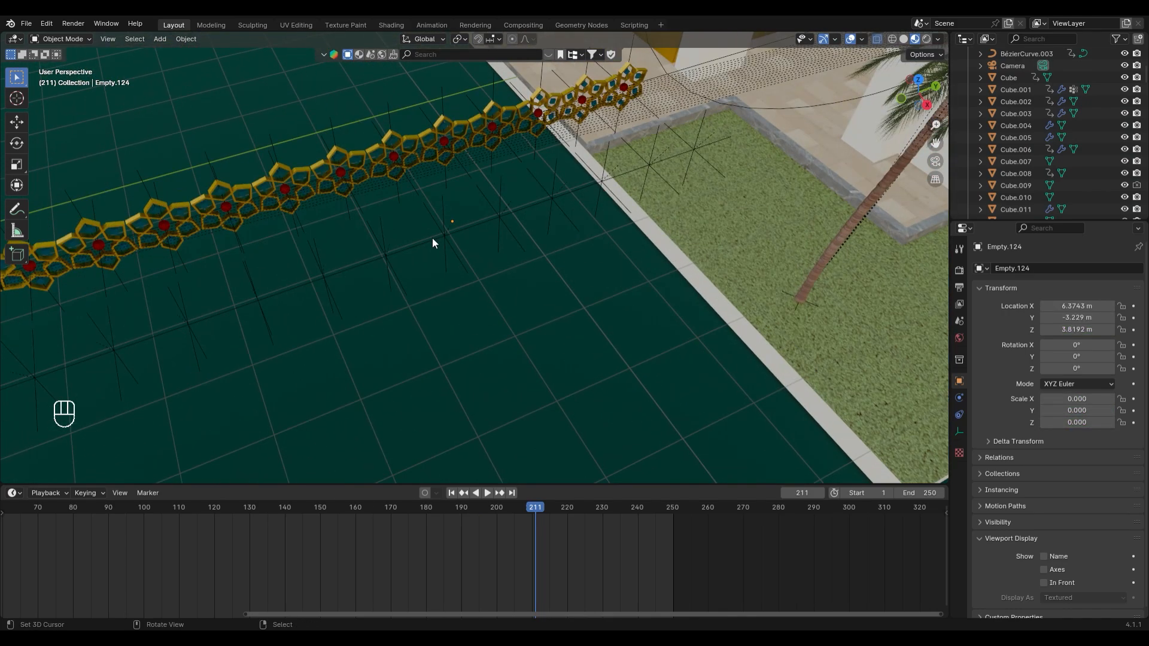
right_click(446, 240)
drag(527, 510, 510, 513)
drag(417, 527, 524, 521)
scroll(537, 341, down, 10)
scroll(537, 341, up, 7)
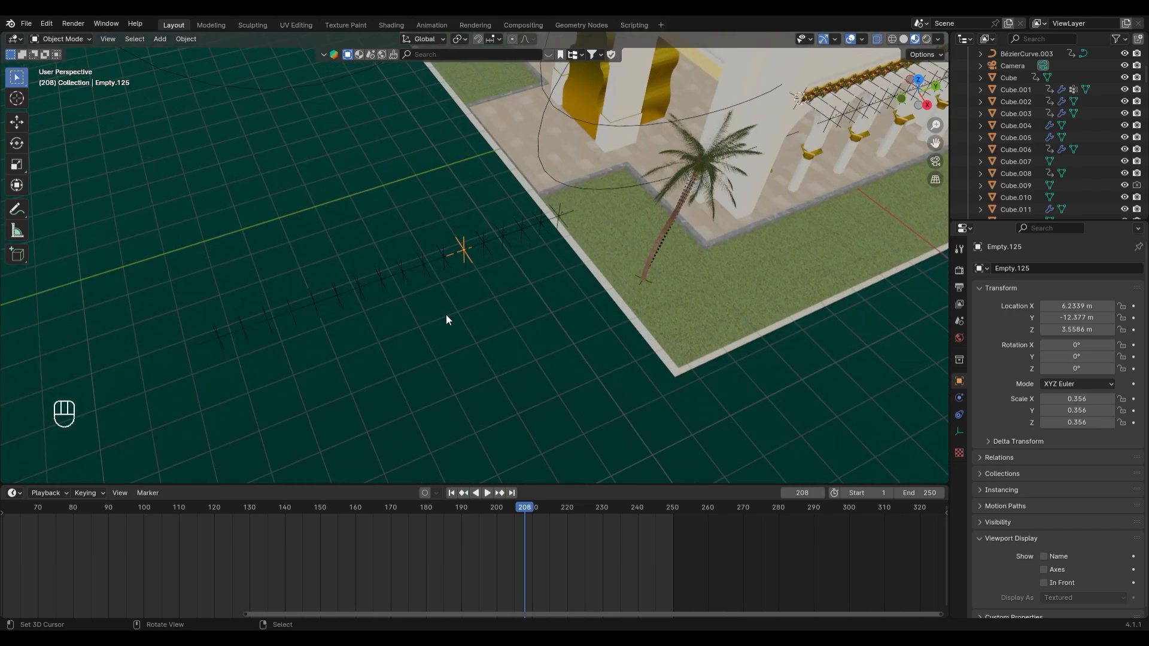
Undo the recent changes to the copied row's empties, returning to frame 211
key(ctrl+z)
key(ctrl+z)
key(ctrl+z)
key(ctrl+z)
key(ctrl+z)
middle_drag(446, 314, 343, 352)
key(ctrl+z)
key(ctrl+z)
Test-move the two overlapping empties at the copied row's outer end and delete the one that controls no flower
click(321, 378)
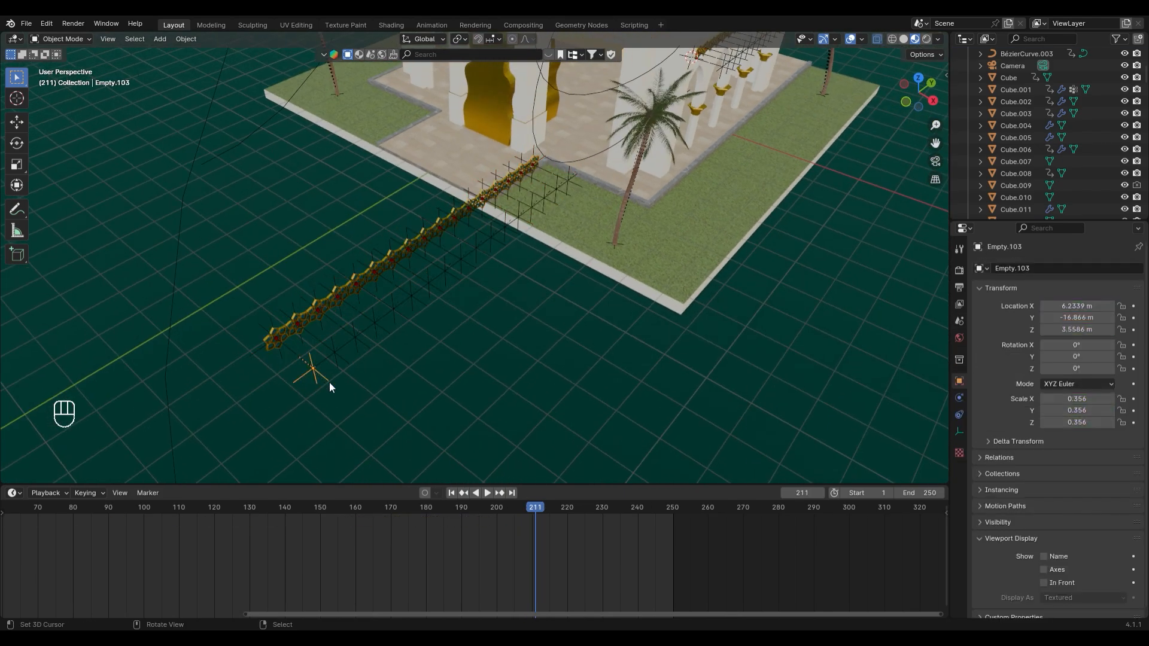
key(g)
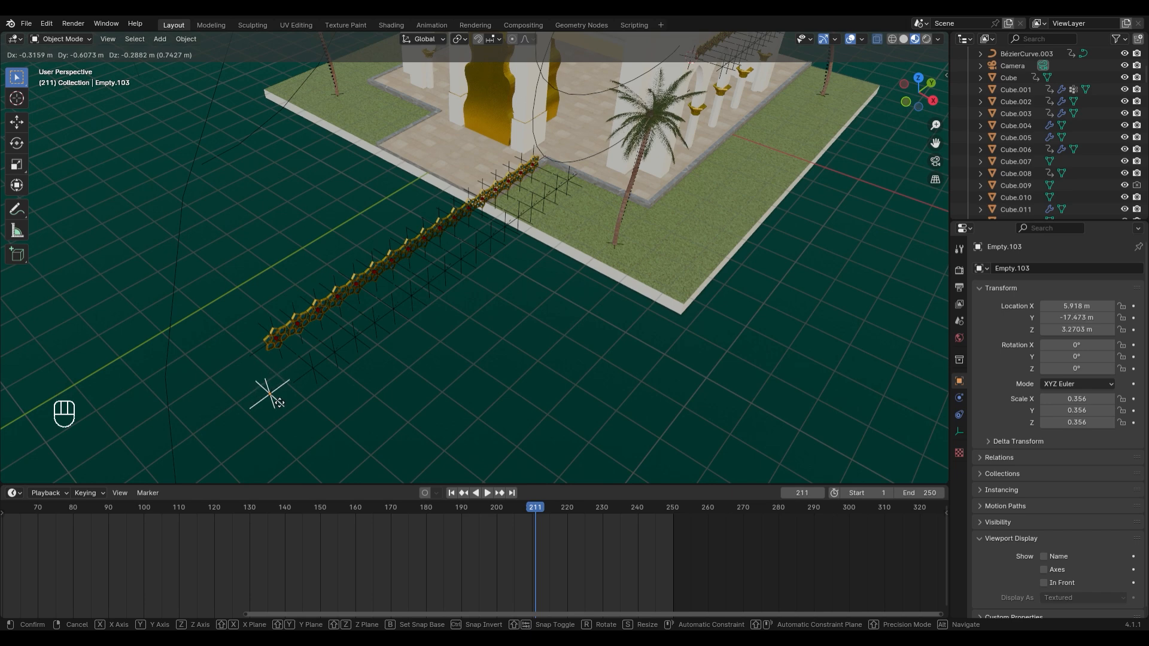
click(279, 402)
key(Delete)
click(323, 374)
key(g)
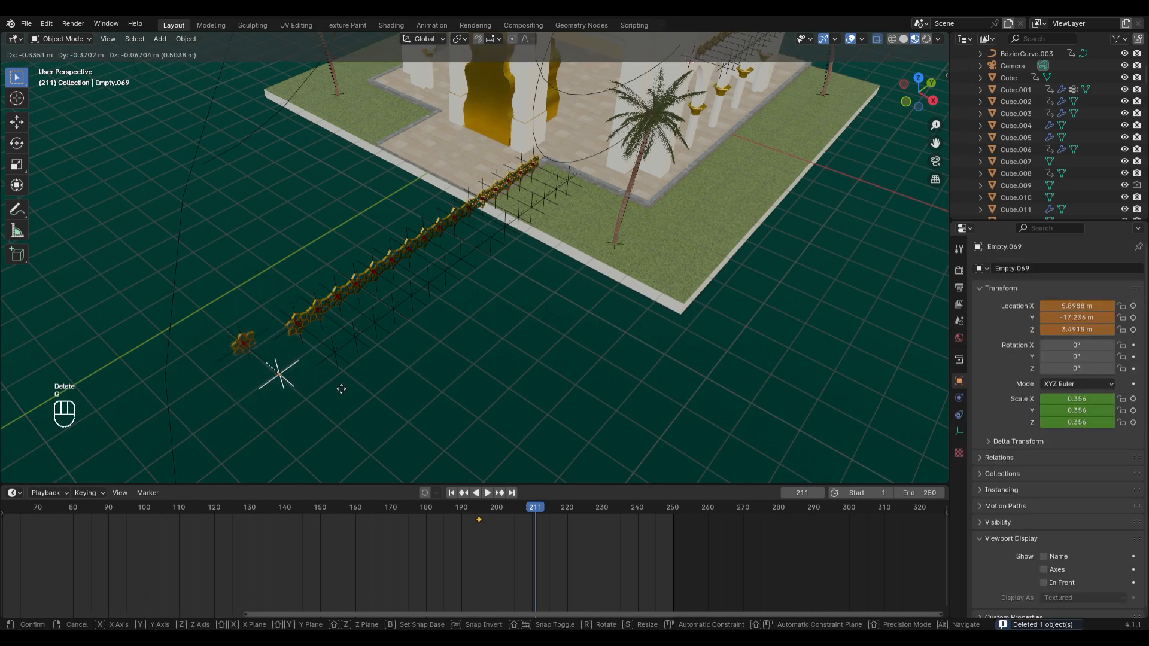
click(341, 389)
Select the copied row's outer line of empties and delete their keyframes at frame 195
middle_drag(352, 373, 340, 384)
key(c)
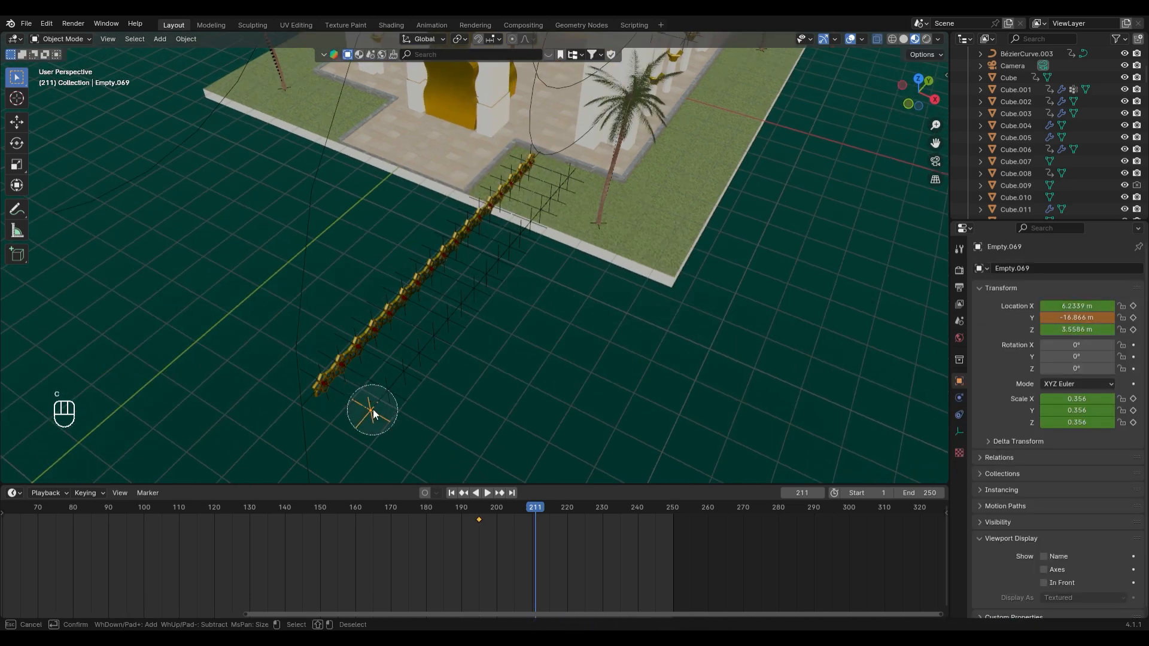
drag(372, 411, 480, 305)
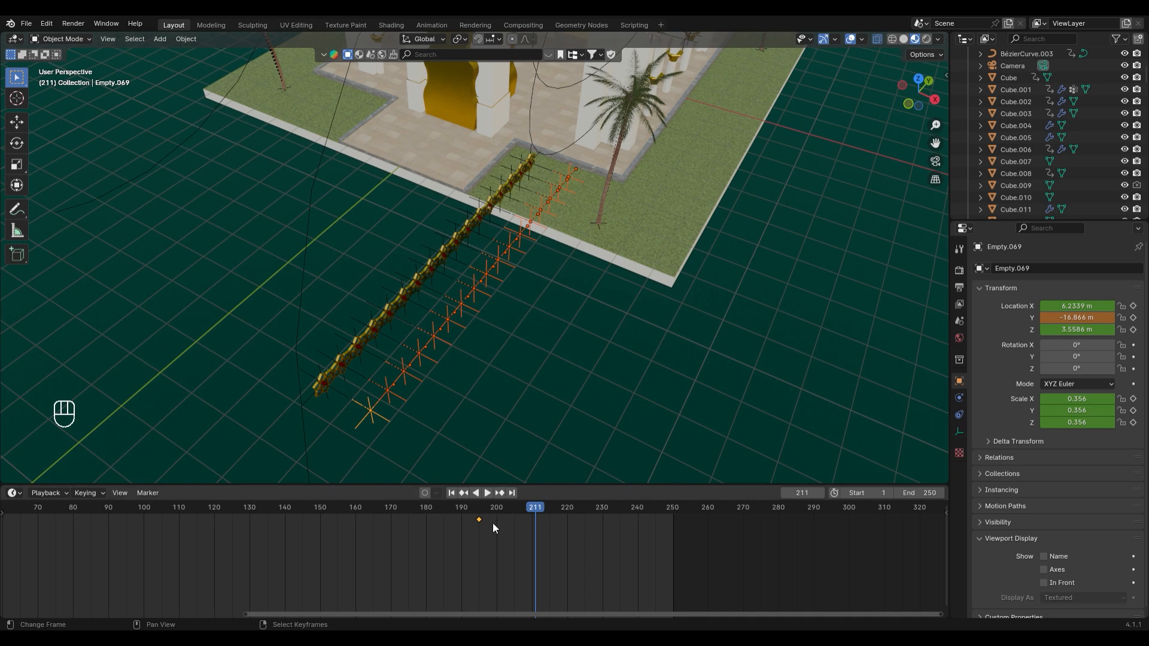
drag(501, 508, 500, 510)
key(Delete)
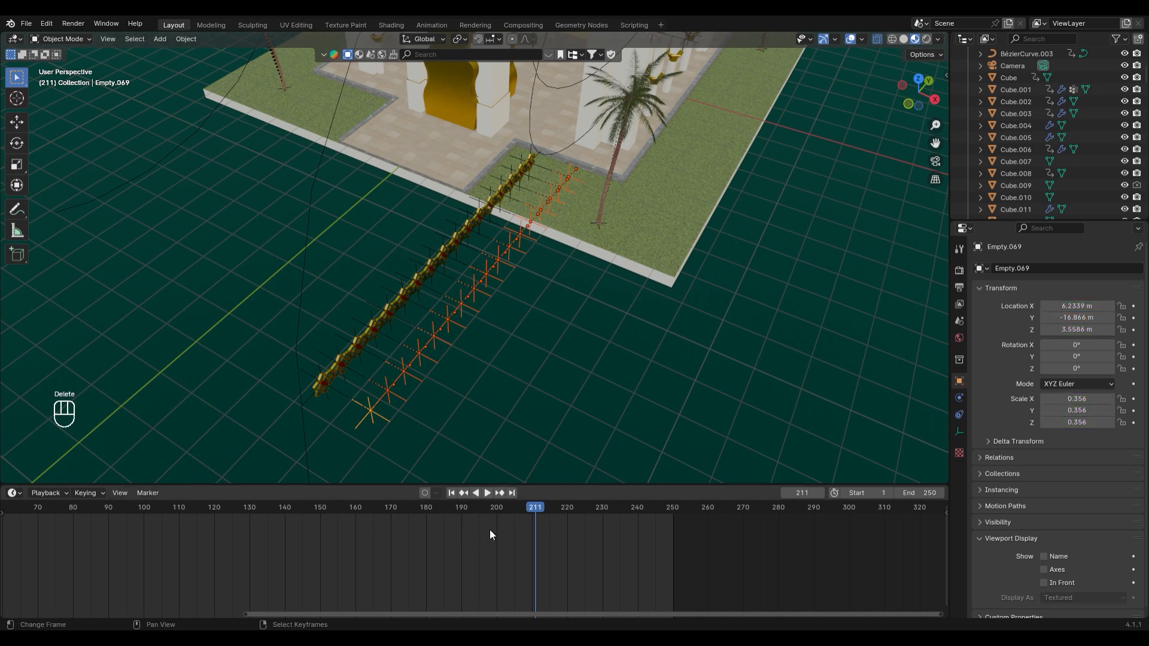
Go to frame 186 and try to move the copied row's outer line of empties
click(448, 507)
key(g)
right_drag(428, 408, 412, 405)
scroll(411, 405, up, 3)
key(ctrl+z)
shift+middle_drag(382, 453, 421, 372)
right_click(407, 368)
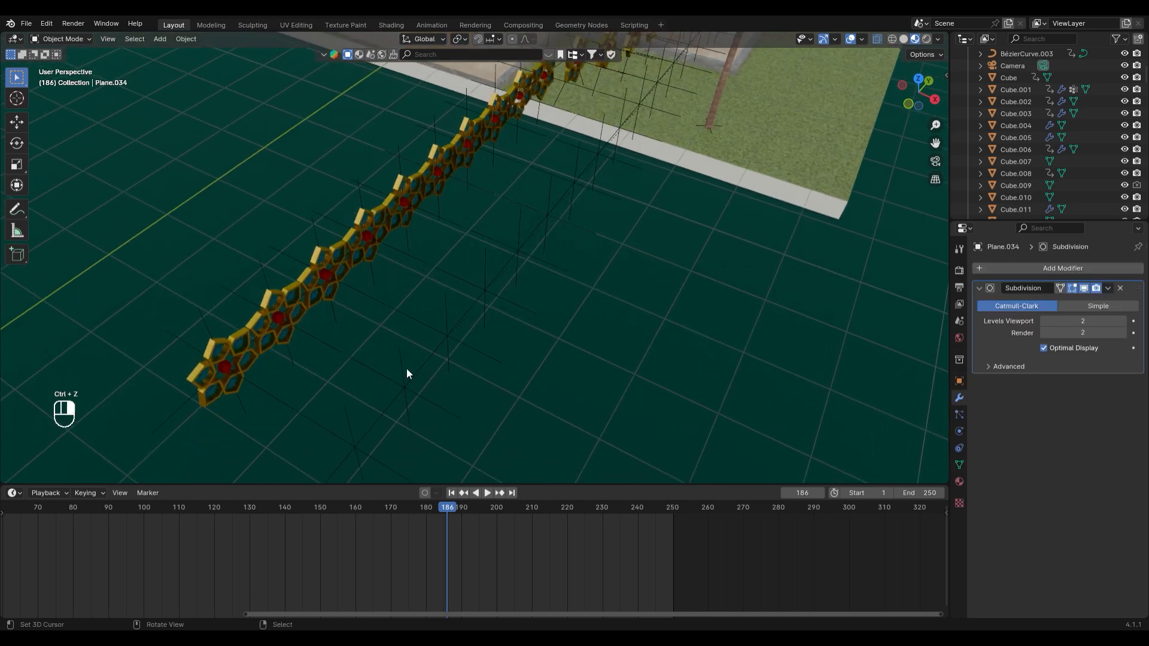
Try deleting an empty near the outer end of the copied row, and undo the deletion
right_click(441, 329)
key(Delete)
right_click(490, 342)
key(ctrl+z)
key(ctrl+z)
key(ctrl+z)
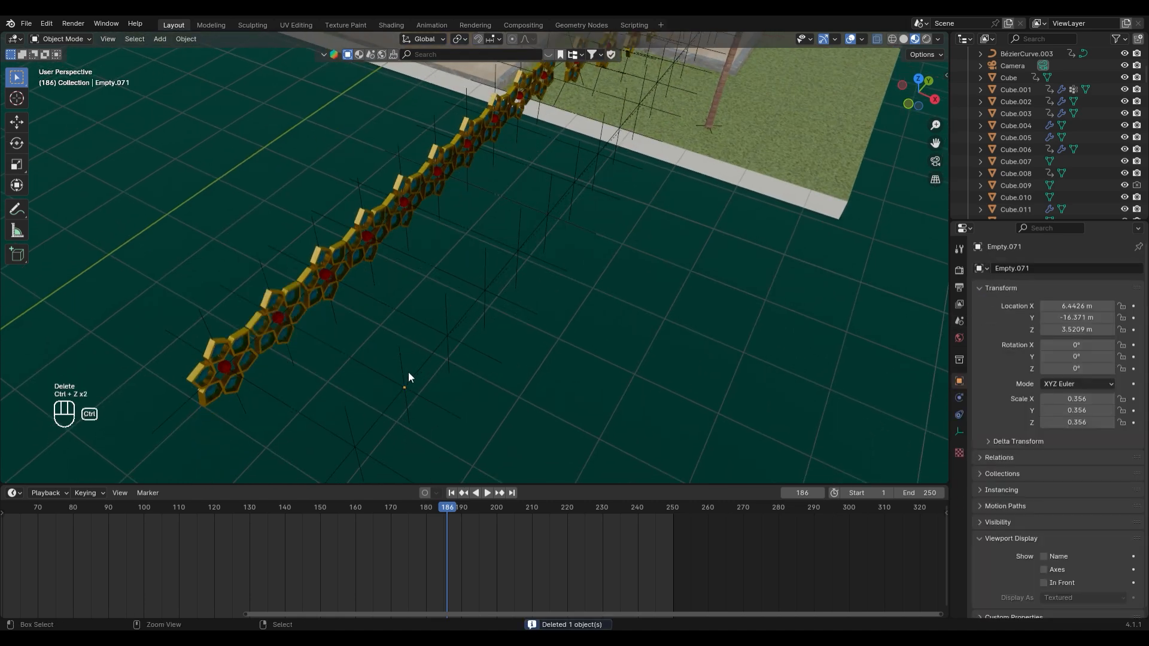
scroll(390, 384, down, 2)
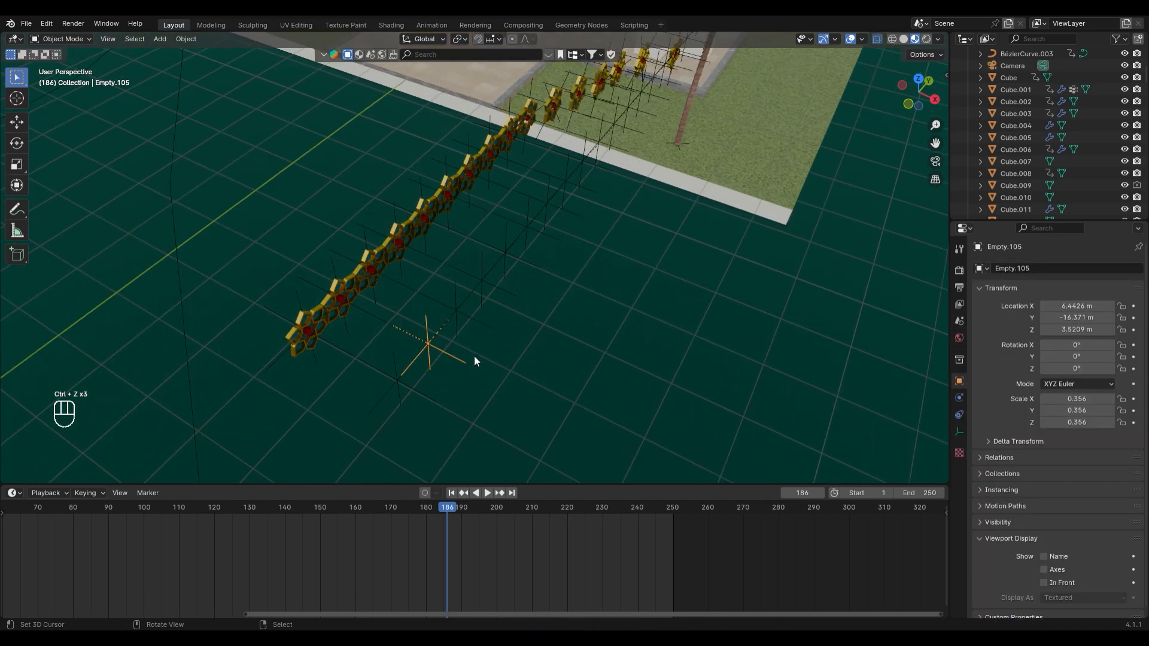
Delete the duplicate empties one by one at the outer end of the copied row, restoring the last one removed
key(Delete)
right_click(470, 319)
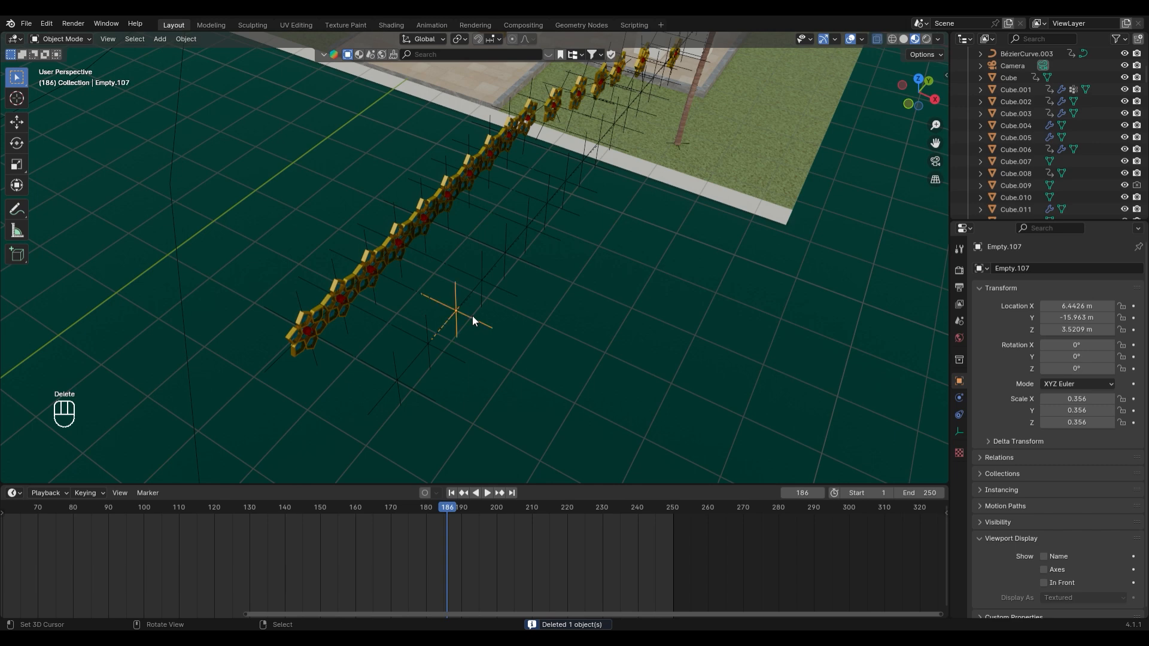
key(Delete)
right_click(502, 287)
right_click(522, 262)
key(Delete)
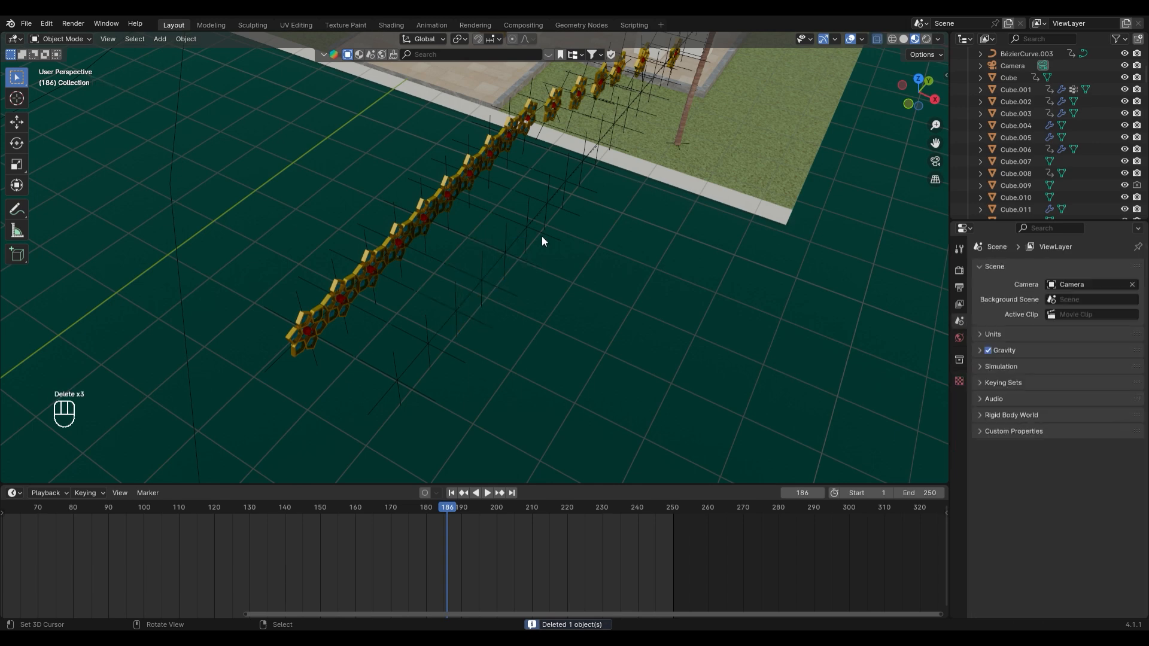
right_click(536, 231)
key(Delete)
key(ctrl+z)
Delete the duplicate empties one by one along the middle section of the copied row's outer line
shift+middle_drag(536, 231, 503, 313)
right_click(421, 388)
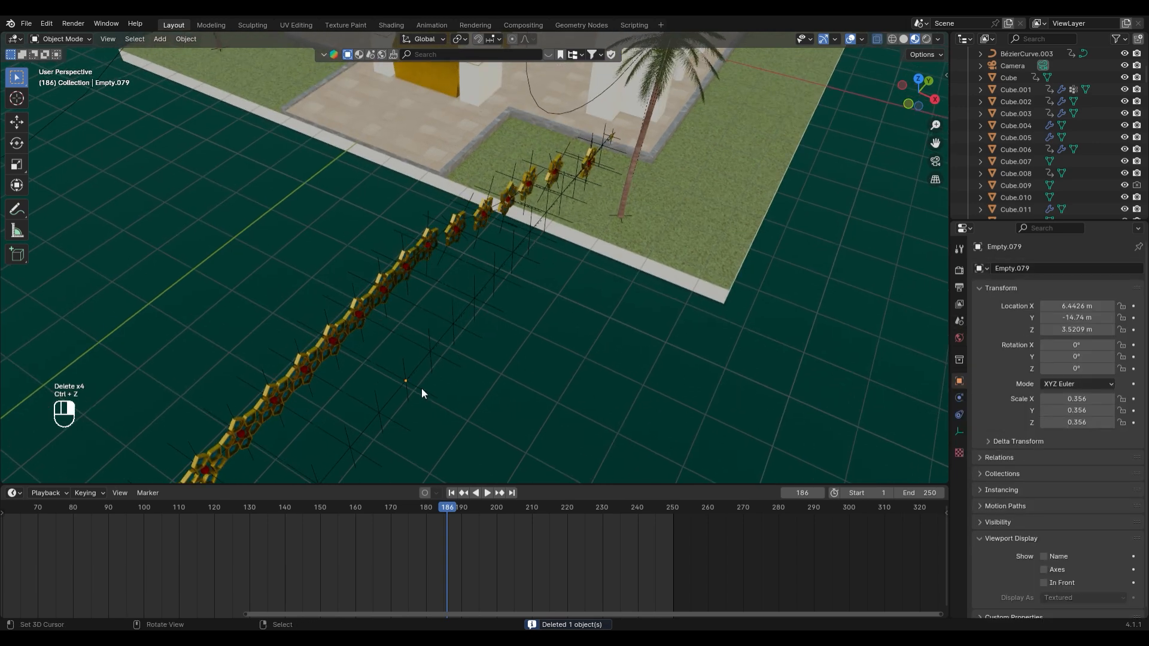
right_click(421, 388)
right_click(421, 388)
key(Delete)
right_click(437, 353)
key(Delete)
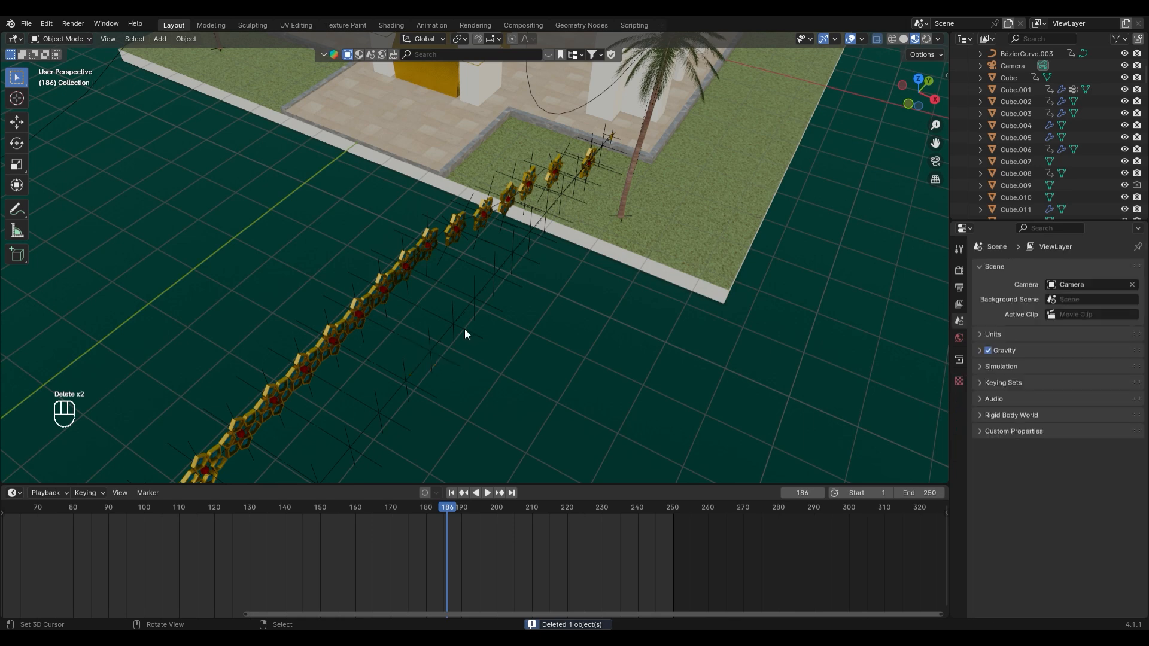
right_click(465, 327)
key(Delete)
right_click(492, 306)
key(Delete)
right_click(510, 279)
key(Delete)
right_click(523, 258)
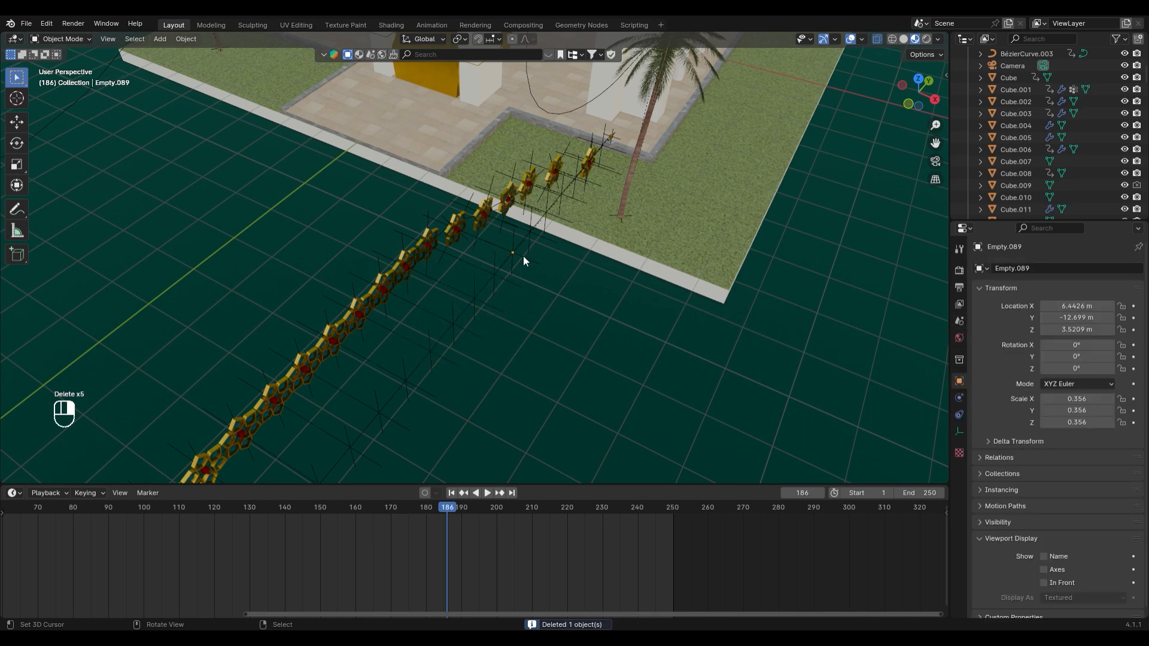
key(Delete)
Delete the remaining duplicate empties one by one towards the palace-side end of the copied row
middle_drag(608, 226, 548, 256)
right_click(450, 318)
key(Delete)
right_click(418, 325)
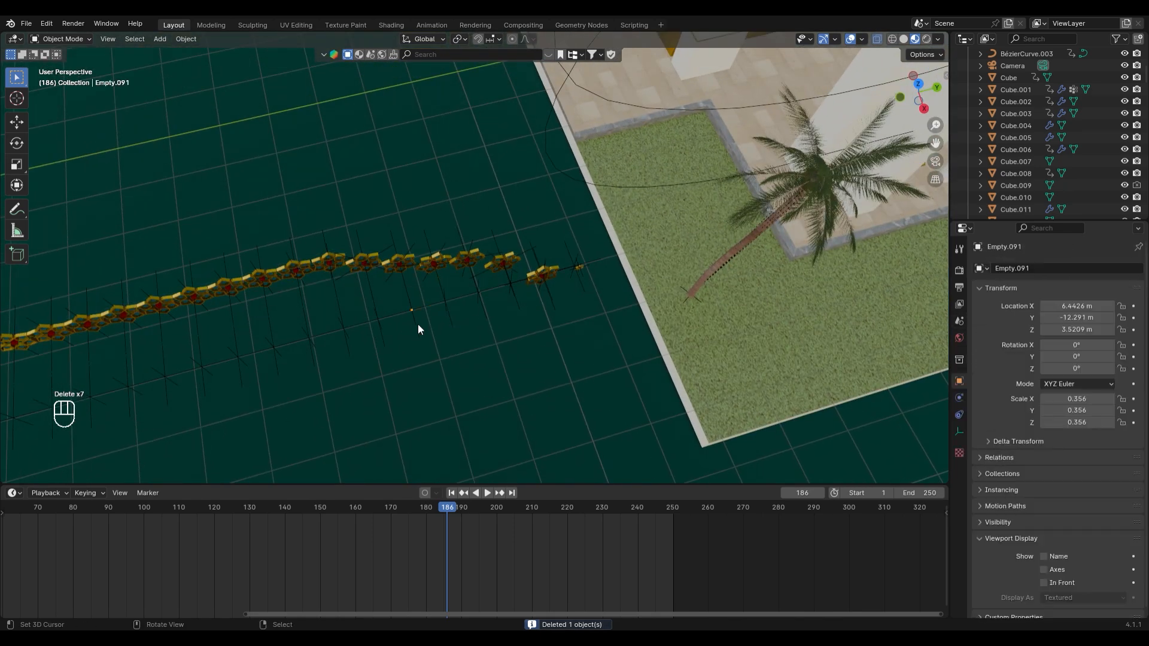
key(Delete)
right_click(381, 332)
key(Delete)
right_click(486, 314)
key(Delete)
right_click(523, 301)
key(Delete)
right_click(551, 296)
key(Delete)
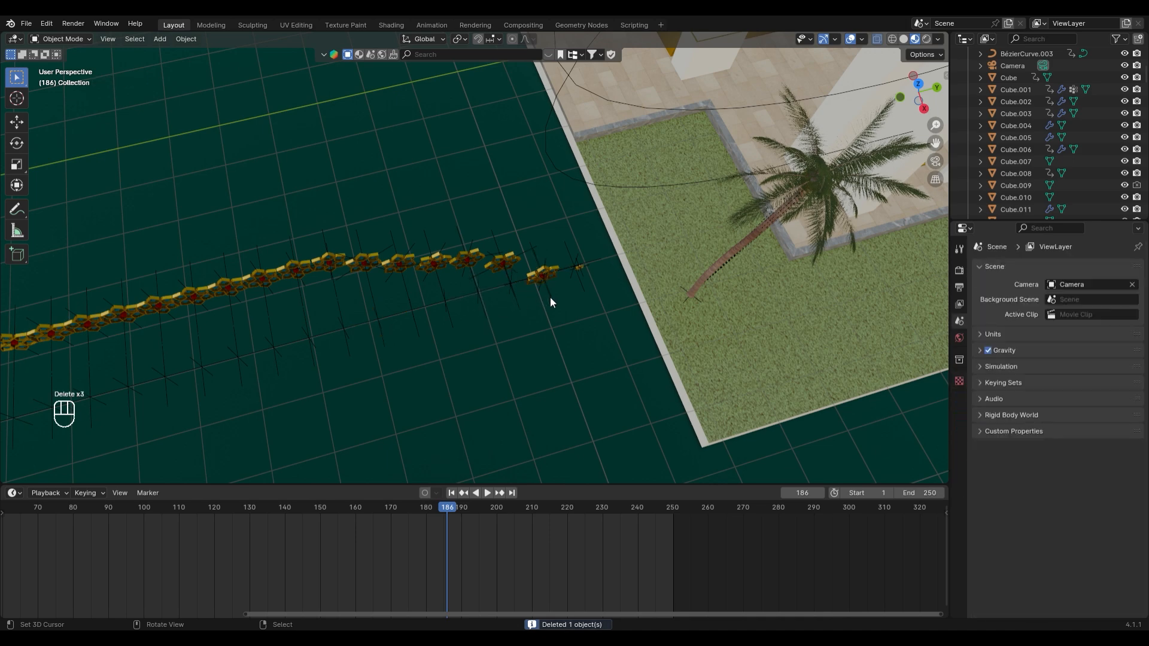
right_click(574, 288)
right_click(583, 286)
key(Delete)
At frame 216, select the whole copied flower row with its empties and rotate it -90° about the Z axis
scroll(579, 286, down, 4)
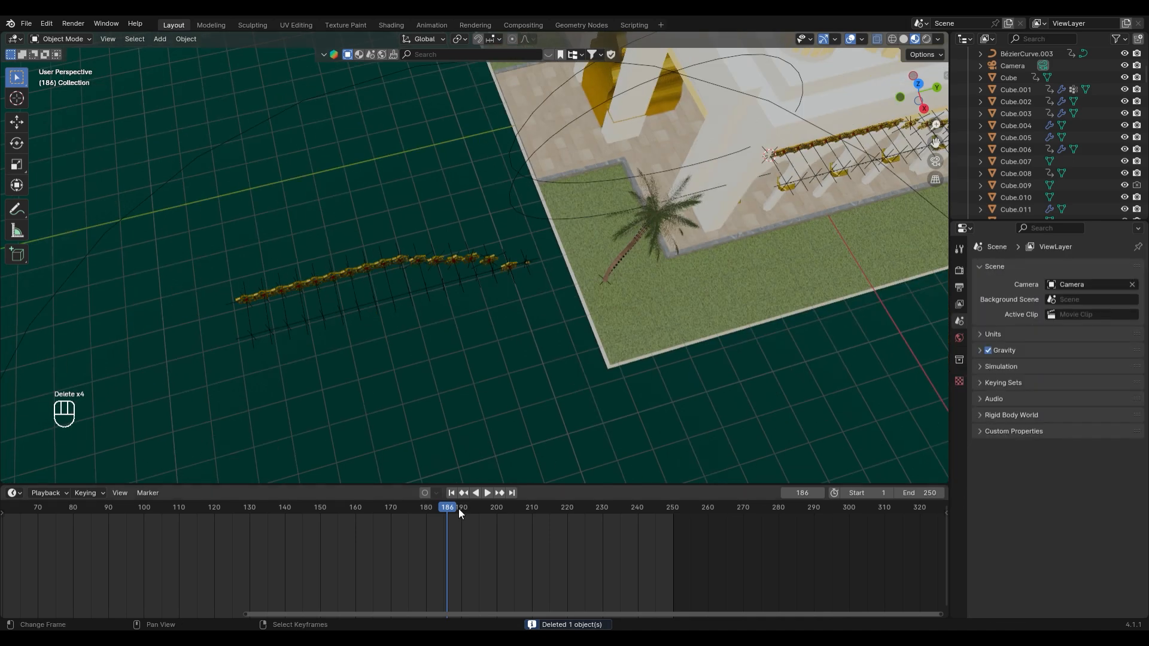
drag(459, 509, 551, 509)
key(ctrl+z)
key(a)
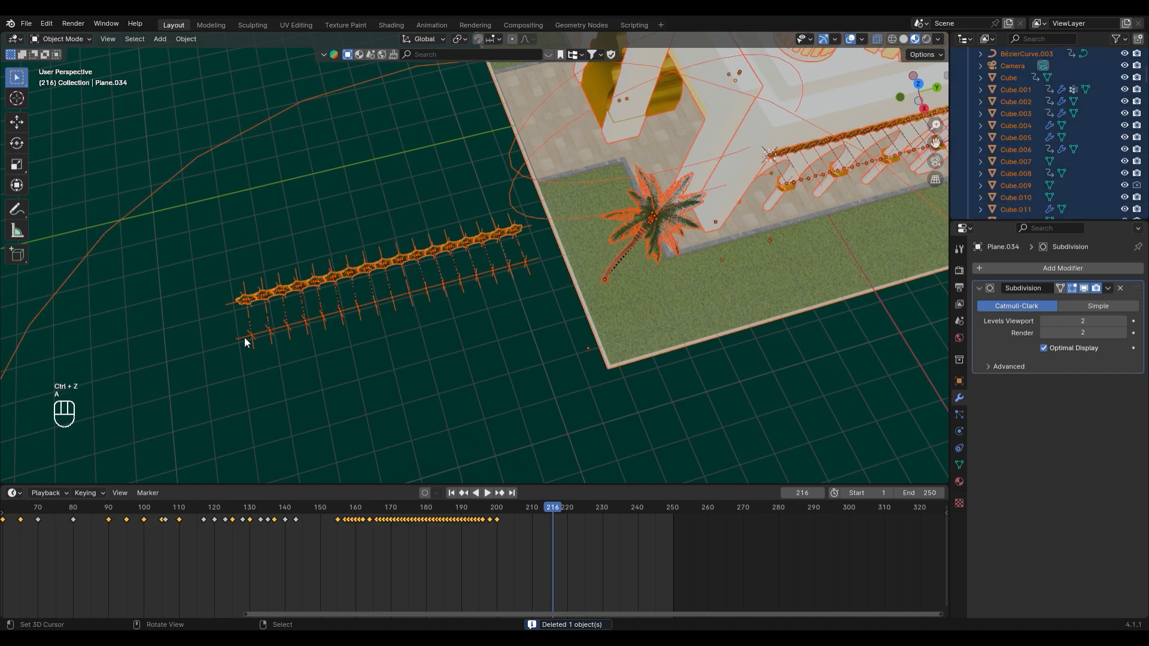
key(a)
key(c)
drag(247, 336, 517, 288)
text(rz90-)
key(Return)
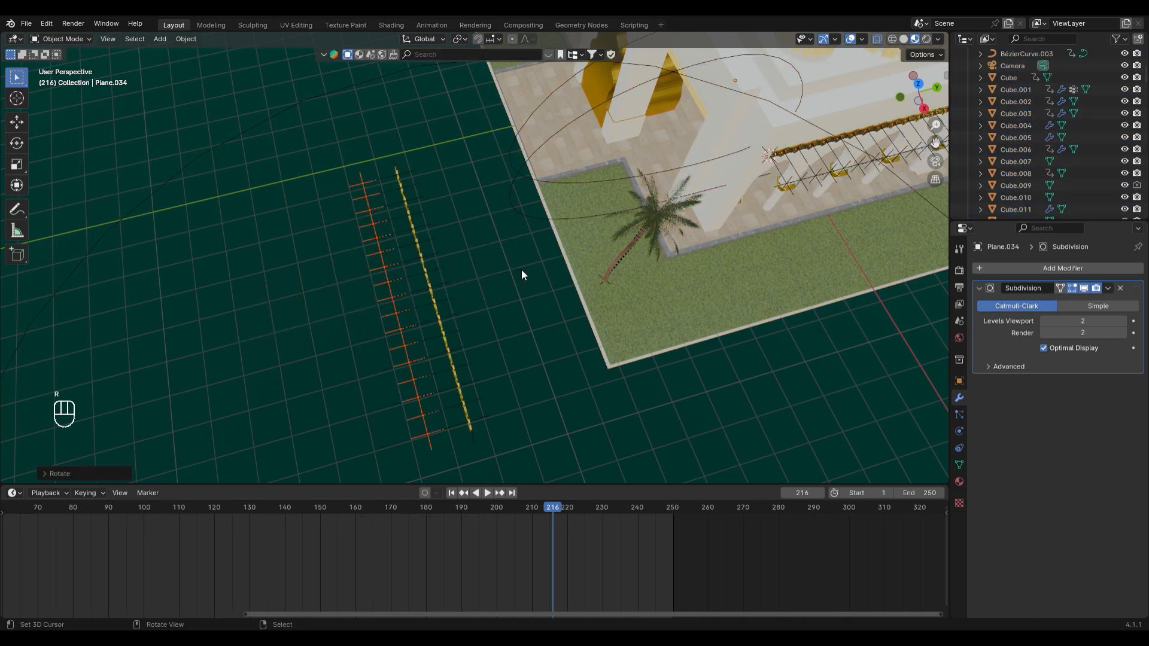
In front view, move the copied row about 7 m along negative X in front of the palace's front facade
key(KP_1)
shift+middle_drag(566, 264, 594, 276)
key(g)
key(x)
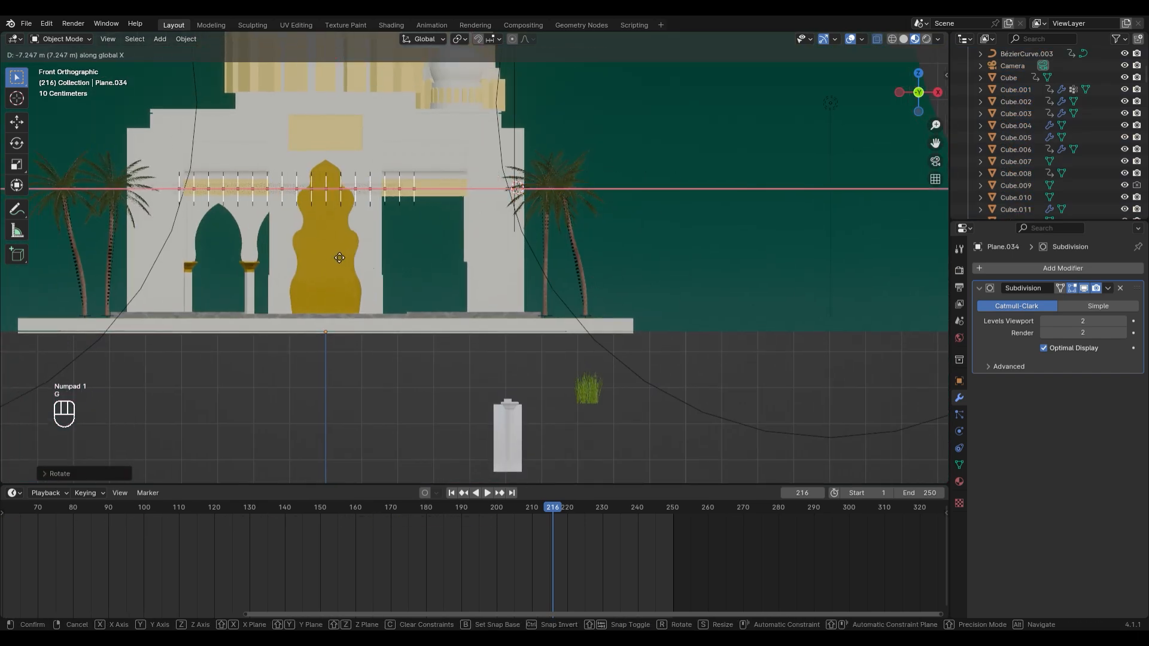
click(346, 256)
Duplicate the row's last two flowers with their empties along X to extend the row across the right-hand band
scroll(515, 141, up, 2)
scroll(467, 145, up, 6)
shift+middle_drag(406, 150, 370, 315)
shift+middle_drag(261, 335, 364, 312)
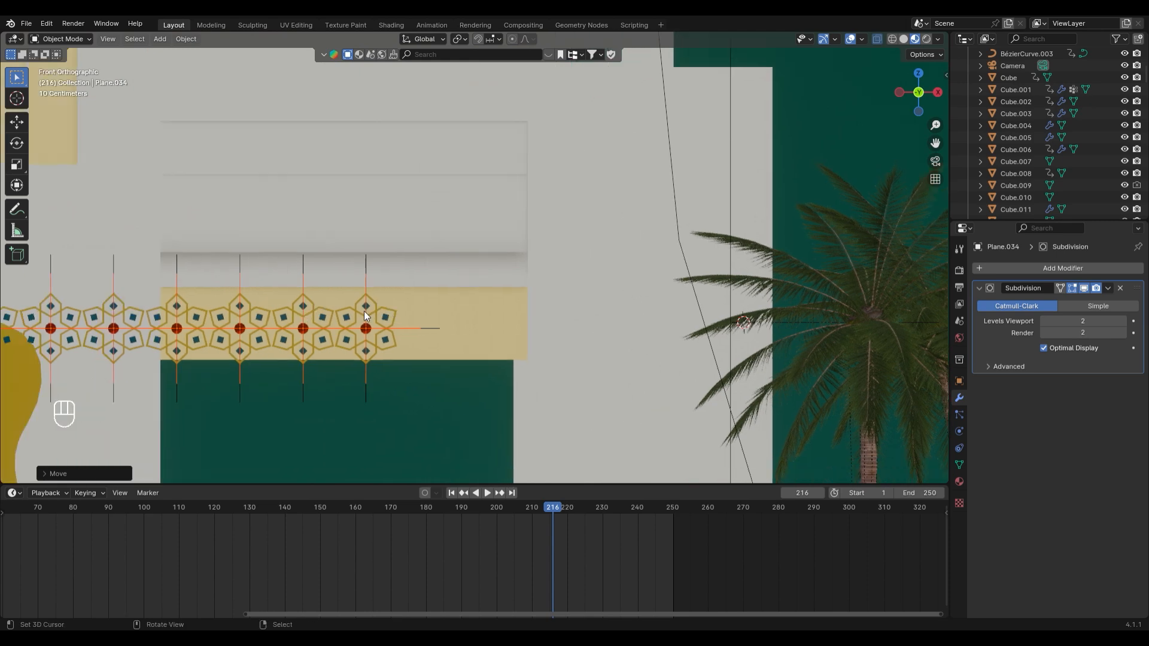
key(a)
key(a)
key(c)
key(shift+d)
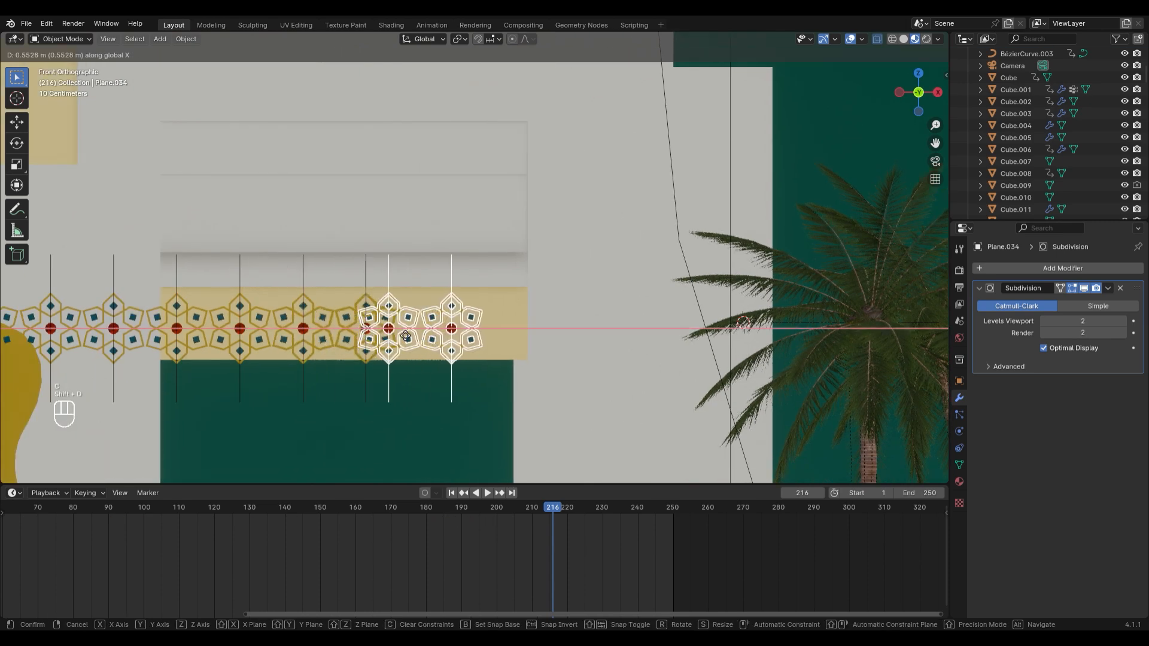
click(413, 335)
Select the entire extended flower row and move it along Z to align with the facade's yellow bands
scroll(546, 285, down, 5)
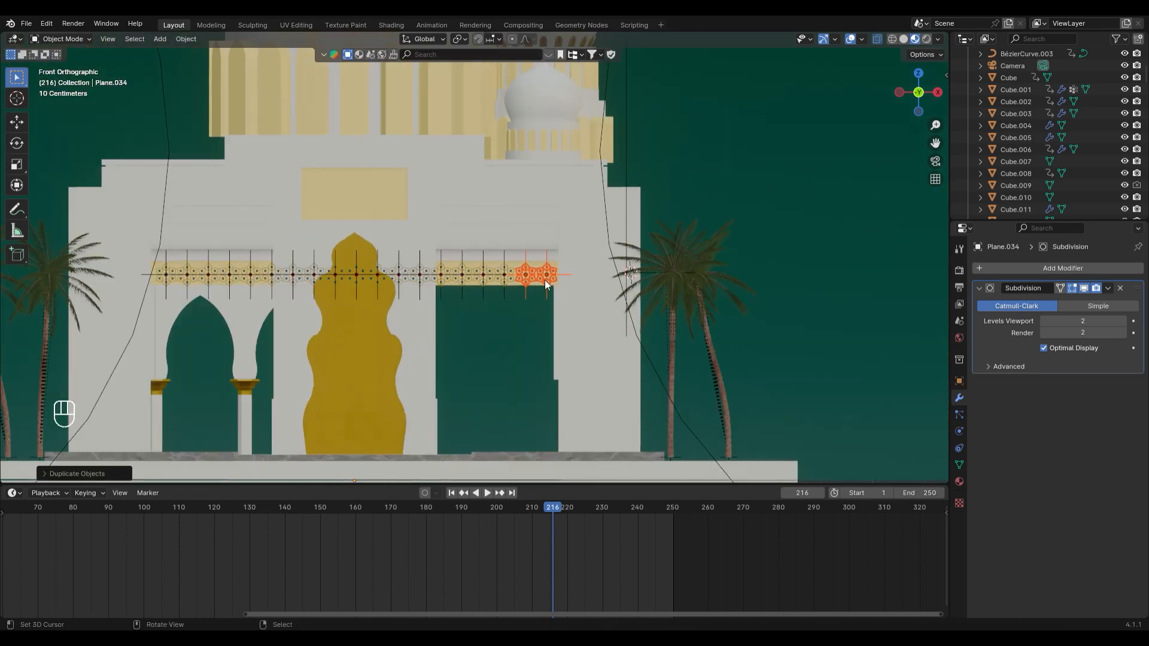
drag(527, 275, 168, 275)
right_click(168, 276)
scroll(427, 292, up, 2)
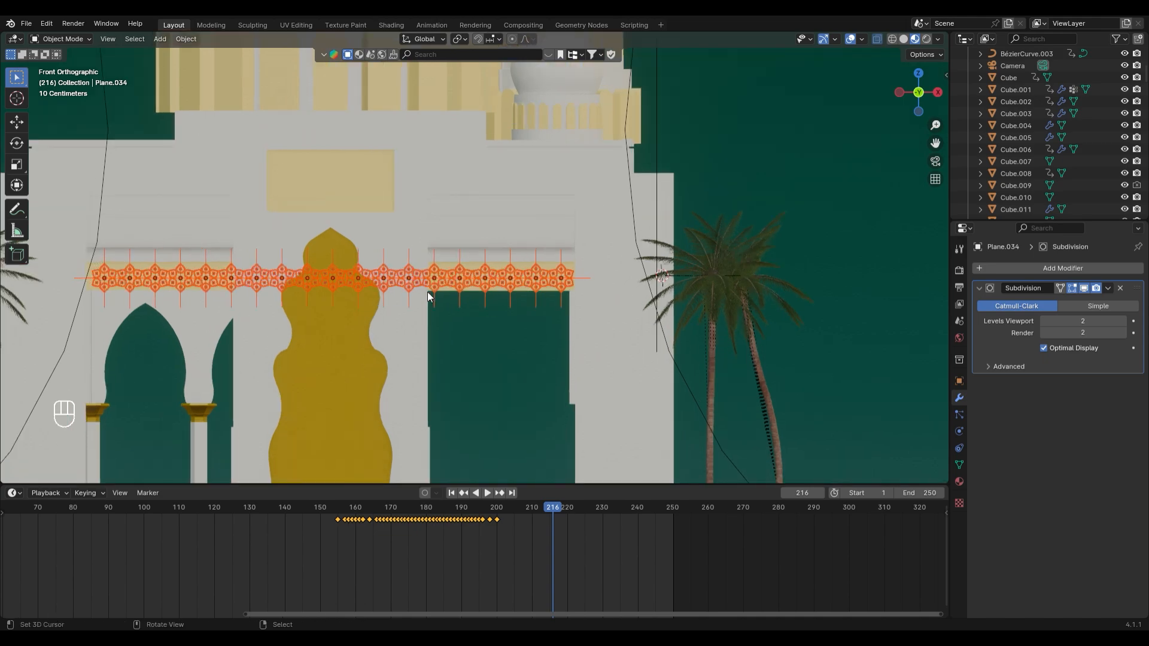
key(g)
key(z)
click(437, 275)
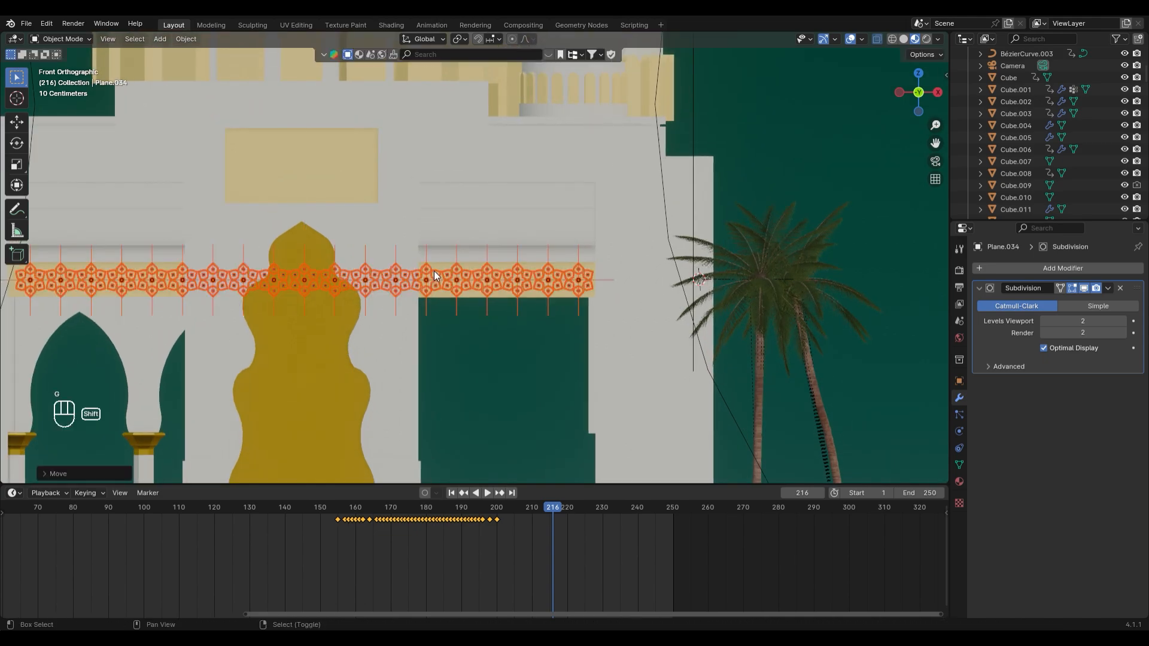
Move the extended flower row in depth until its flowers sit on the front facade's yellow bands
middle_drag(434, 273, 585, 282)
scroll(588, 287, down, 5)
key(g)
middle_click(419, 283)
click(323, 281)
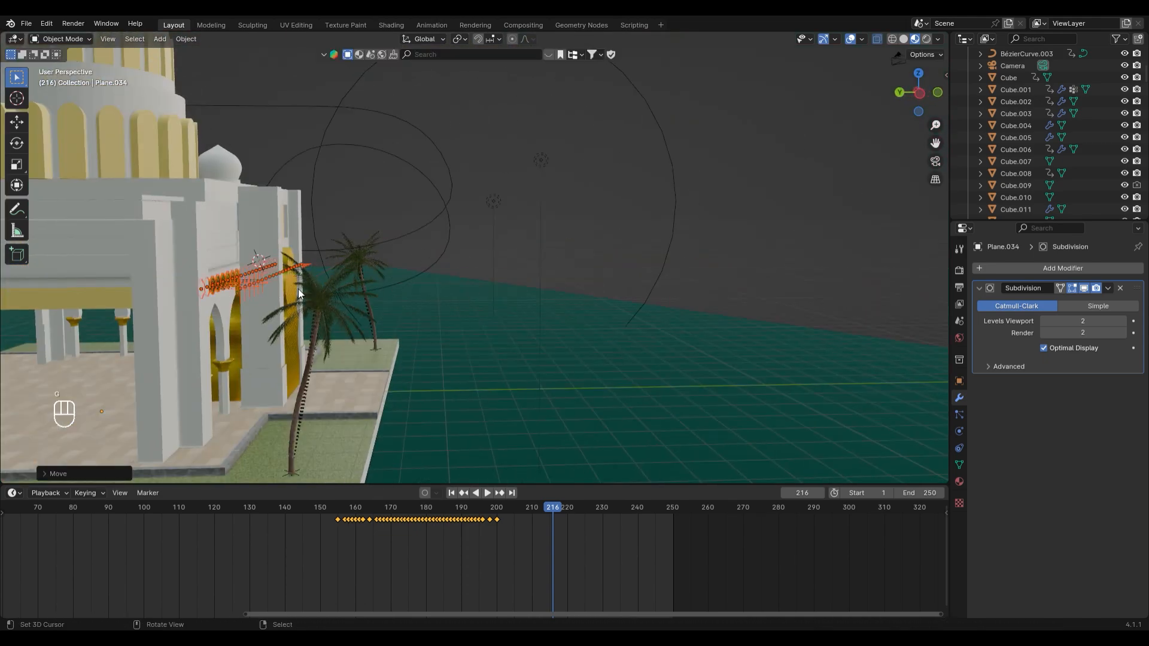
scroll(323, 281, up, 4)
shift+middle_drag(323, 281, 533, 234)
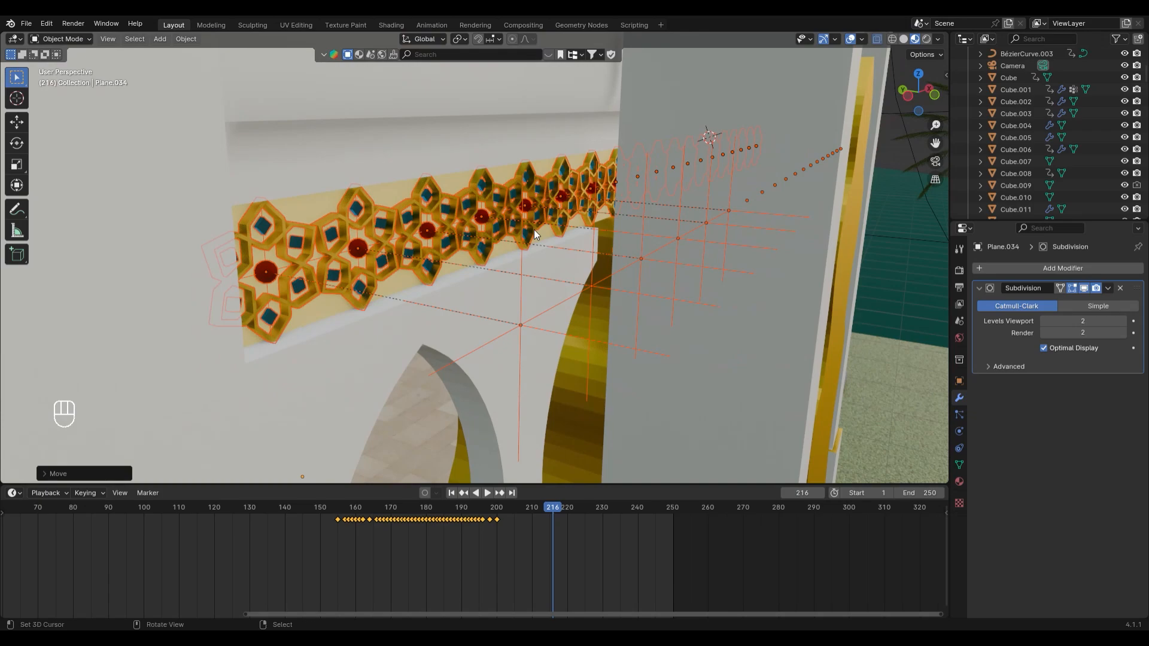
key(g)
Scrub the timeline up to frame 201 to examine the front facade flower row's animation
drag(304, 516, 511, 510)
scroll(666, 230, down, 4)
middle_drag(666, 230, 500, 426)
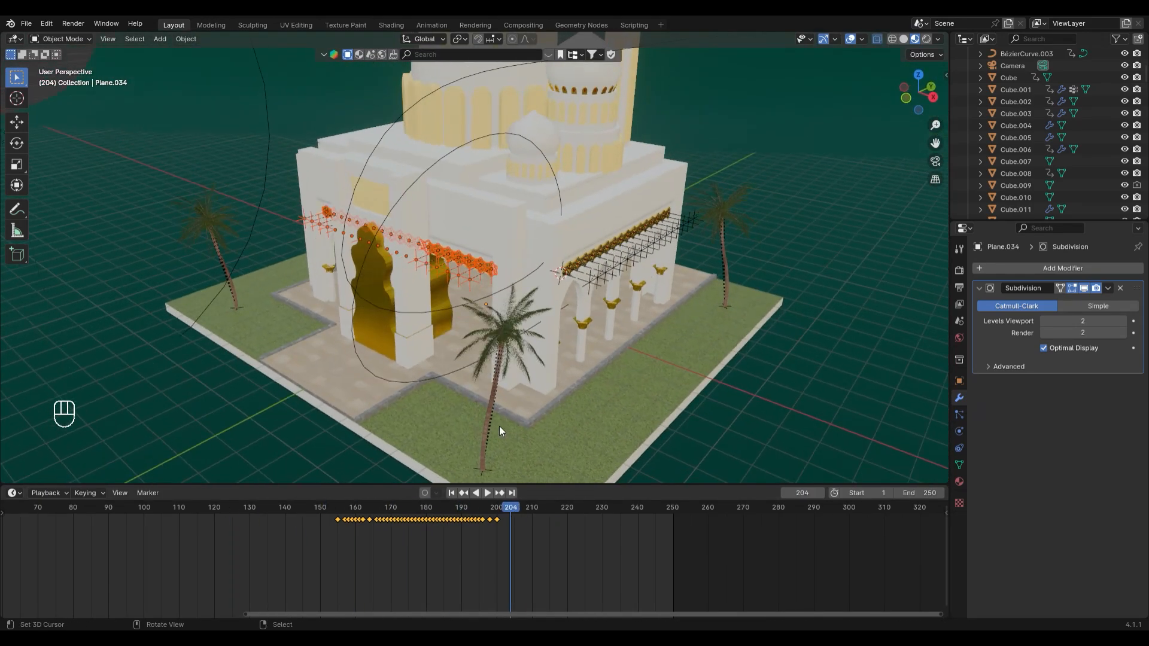
drag(413, 516, 501, 520)
middle_drag(629, 290, 646, 293)
Select the side facade's flower row with its empties and shift all its keyframes about 39 frames later
key(a)
key(a)
key(c)
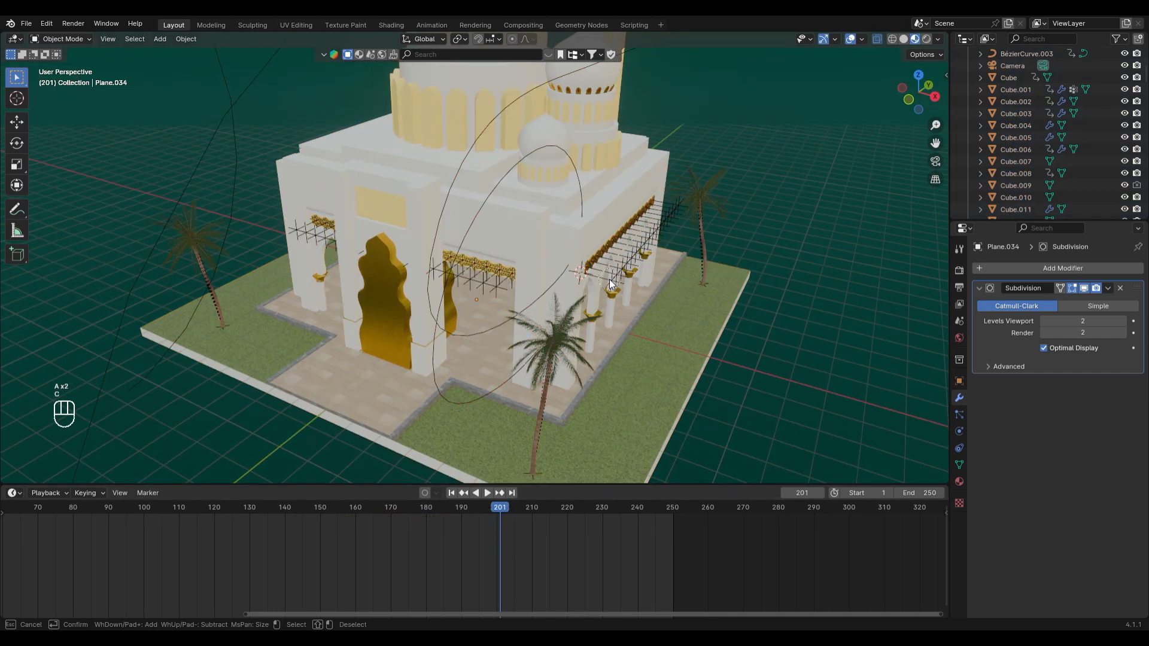
mouse_move(612, 283)
mouse_down()
mouse_move(680, 211)
mouse_move(628, 219)
mouse_move(583, 269)
mouse_move(602, 247)
mouse_up()
right_click(648, 234)
key(a)
key(a)
key(c)
right_click(666, 184)
key(g)
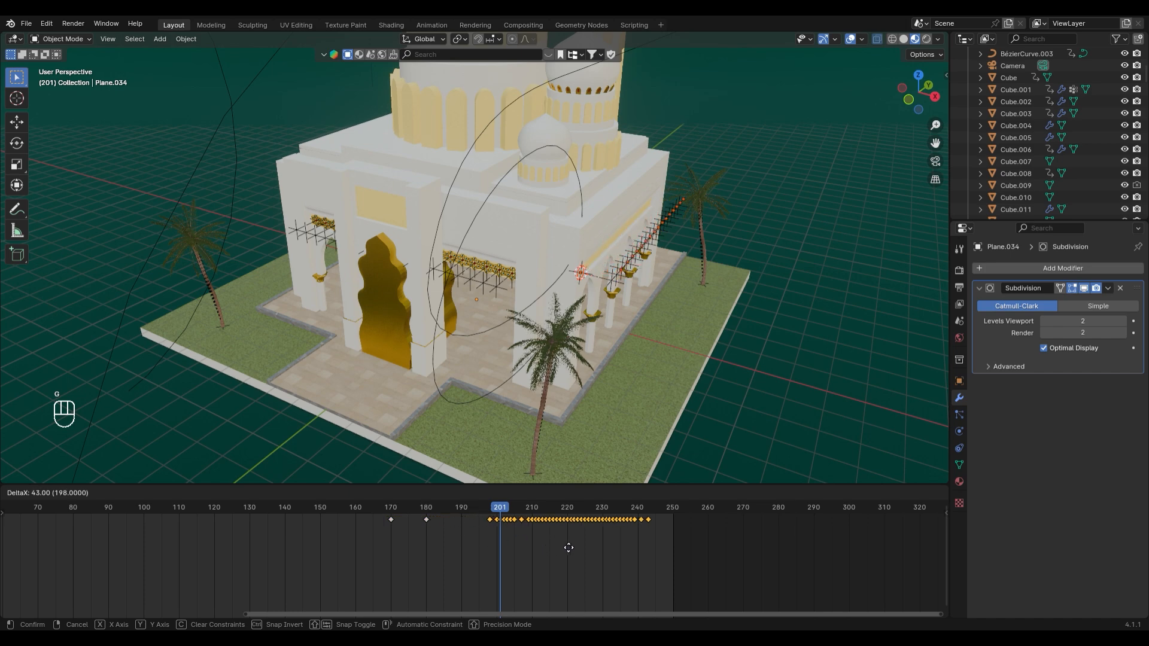
right_click(565, 547)
key(a)
key(g)
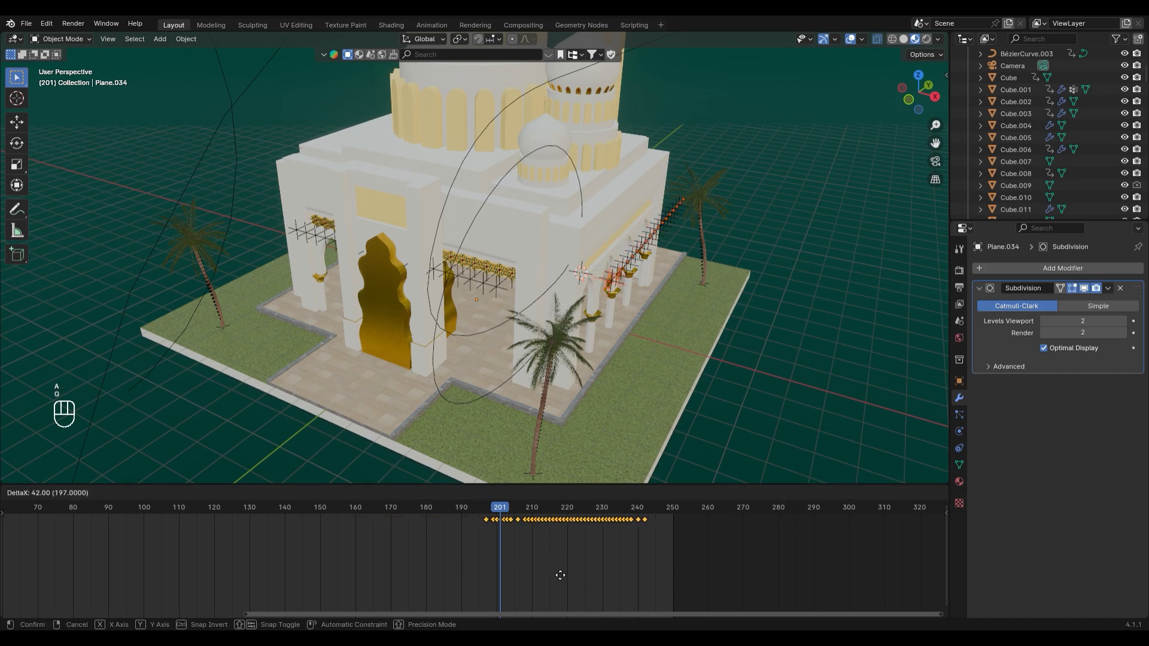
click(550, 573)
Play the animation from about frame 156 and again from about frame 82 to check the flower rows' timing
mouse_move(346, 512)
mouse_down()
mouse_move(331, 514)
mouse_move(556, 537)
mouse_move(327, 523)
mouse_up()
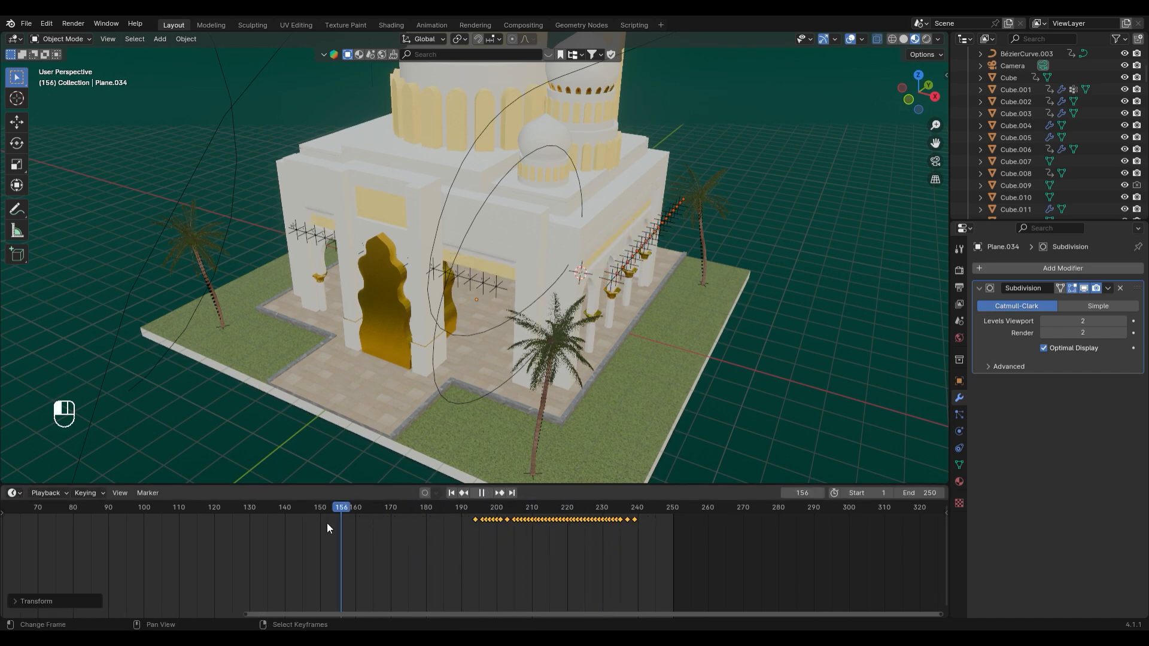
key(space)
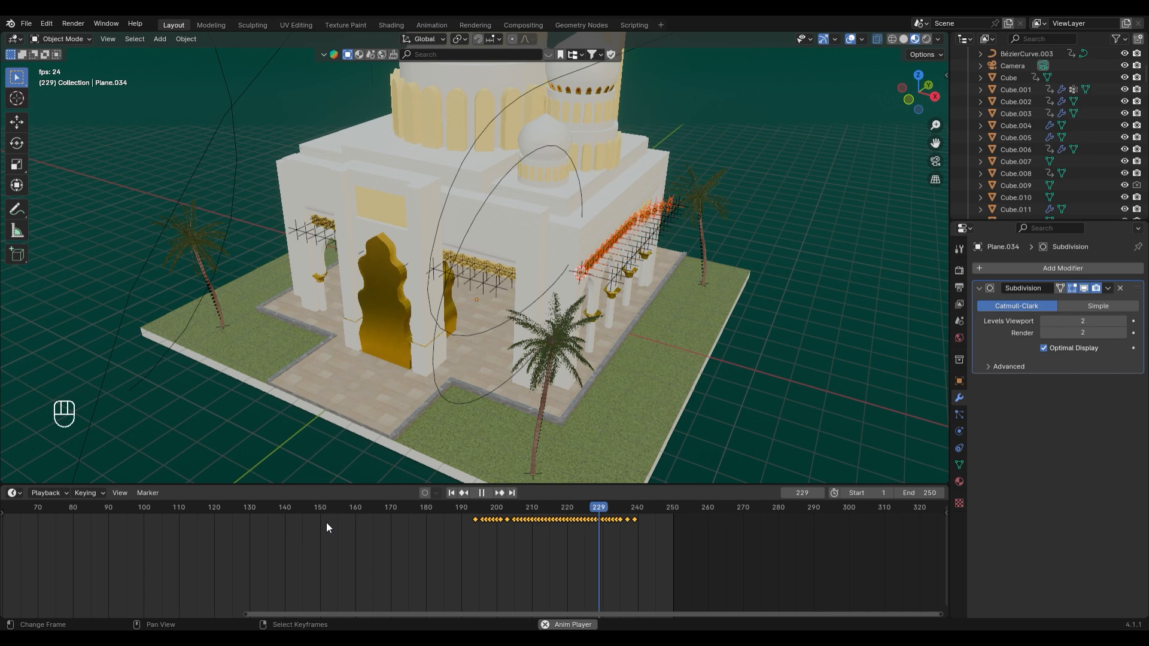
key(space)
key(space)
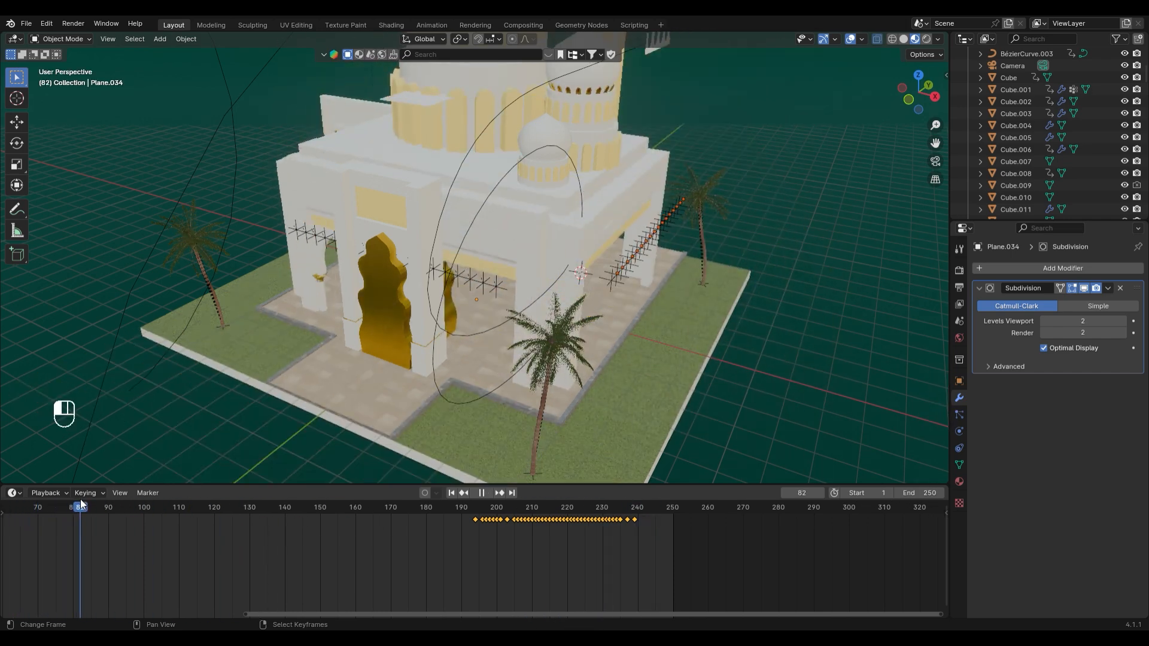
key(space)
Delete the front facade's two arrayed columns together with the arched panel above them
middle_drag(325, 311, 379, 315)
scroll(336, 369, up, 4)
right_click(300, 382)
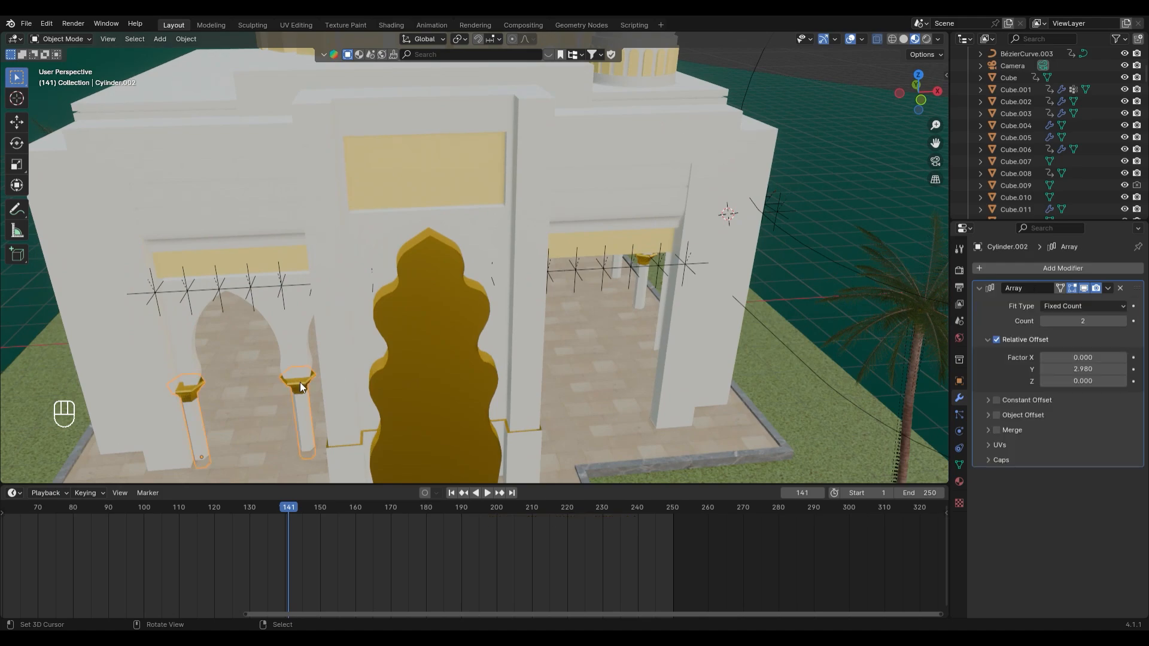
shift+right_click(295, 356)
key(Delete)
Duplicate the side arcade's arches, capitals, columns and their curve, and rotate the copies 90° about the Z axis
middle_drag(658, 353, 555, 361)
scroll(549, 317, down, 3)
right_click(584, 322)
shift+right_click(555, 374)
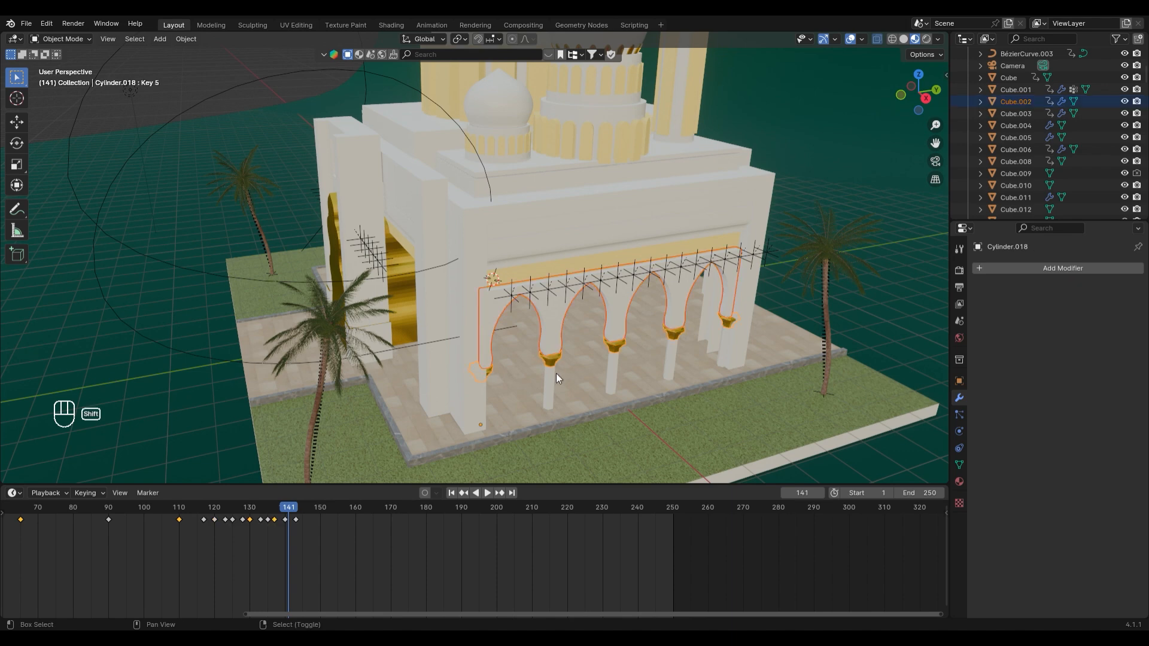
shift+right_click(550, 376)
scroll(419, 341, down, 1)
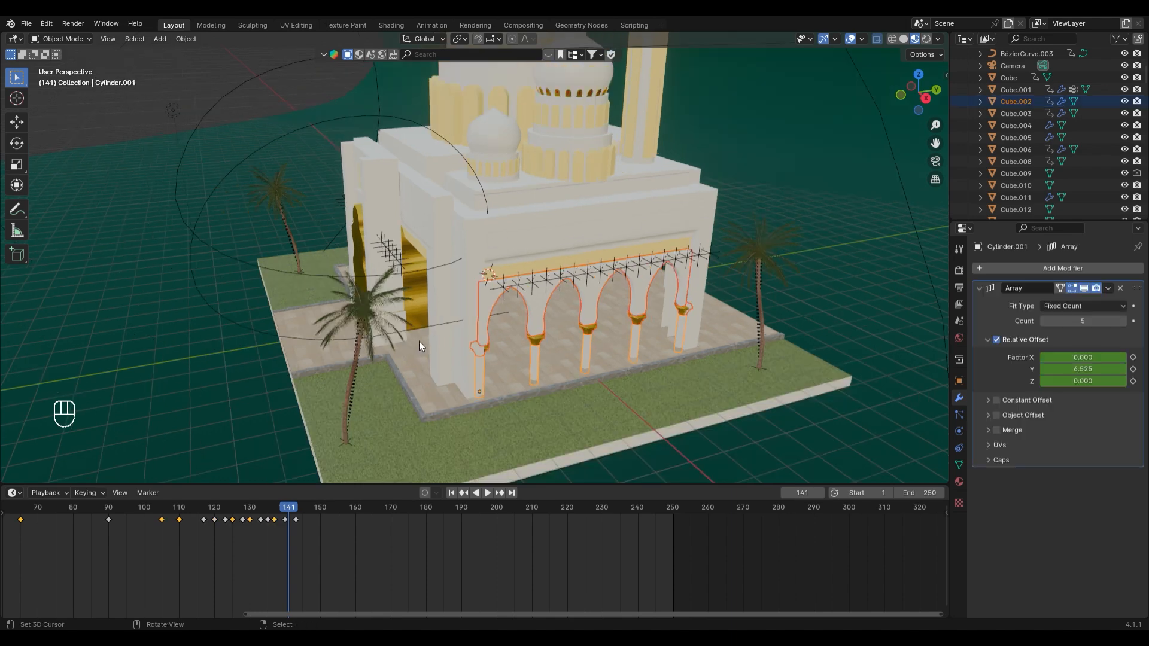
shift+right_click(257, 264)
middle_drag(377, 402, 423, 402)
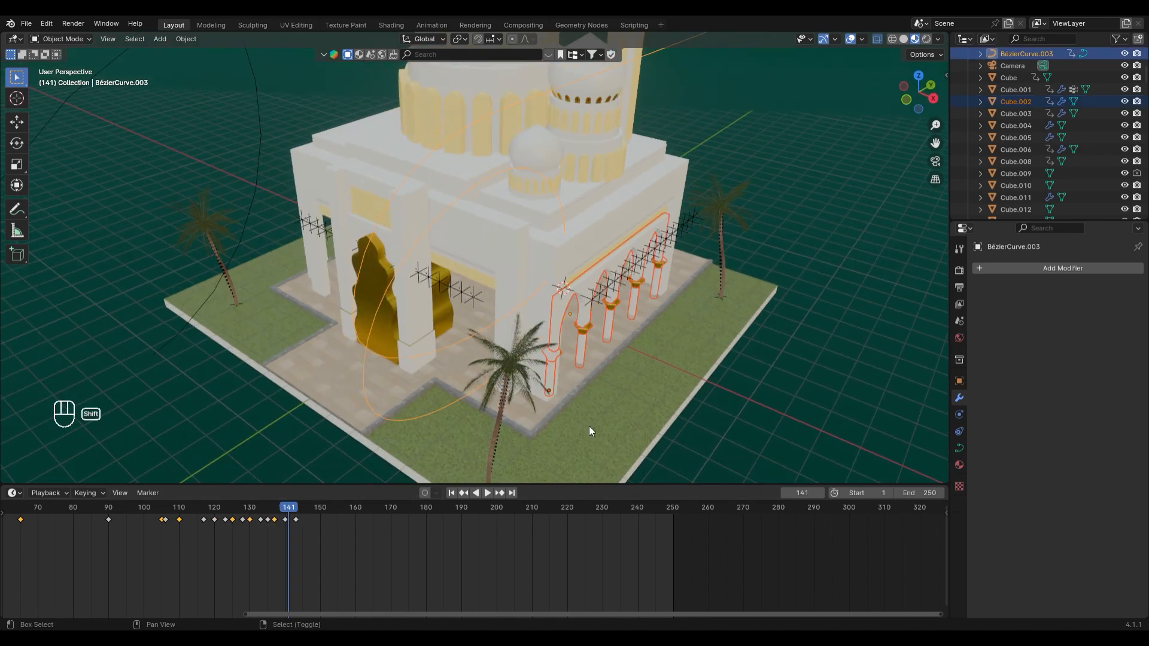
key(shift+d)
text(r)
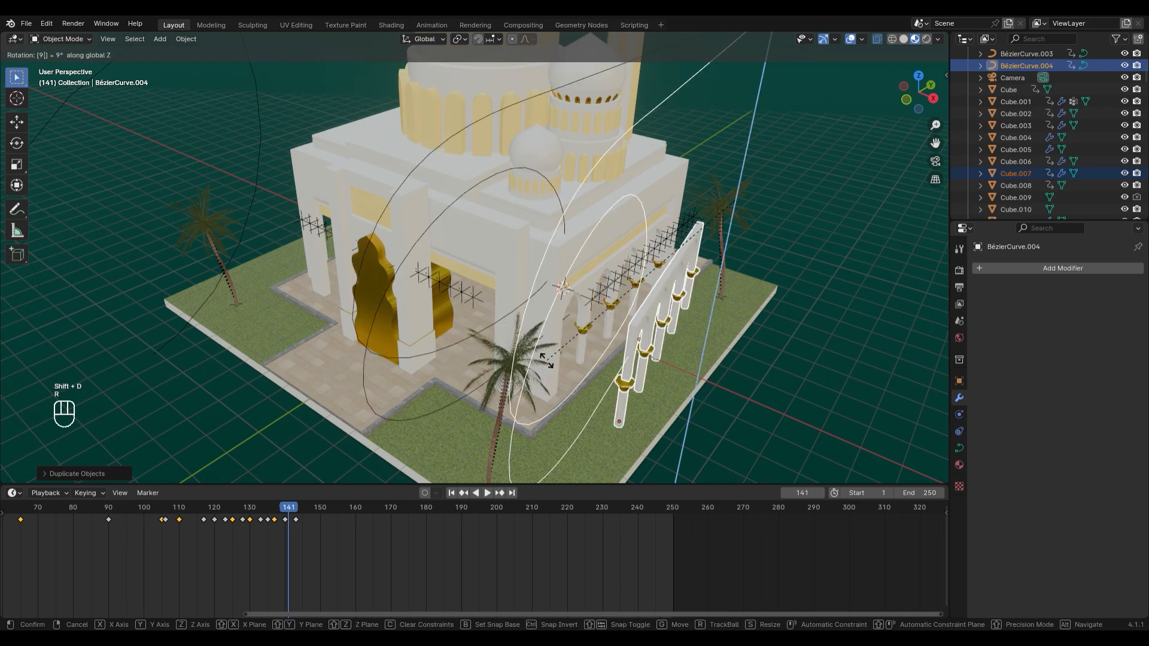
text(90)
click(547, 360)
In top view, move the duplicated arcade to the front edge of the palace, behind the entrance portal
key(KP_7)
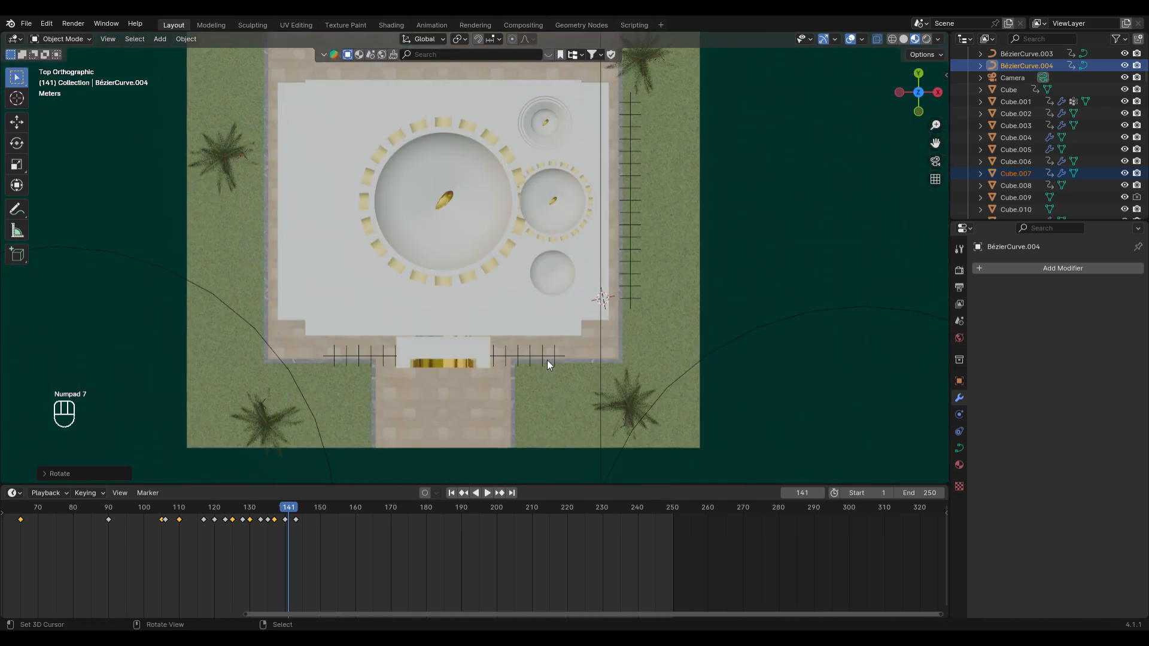
key(g)
click(650, 414)
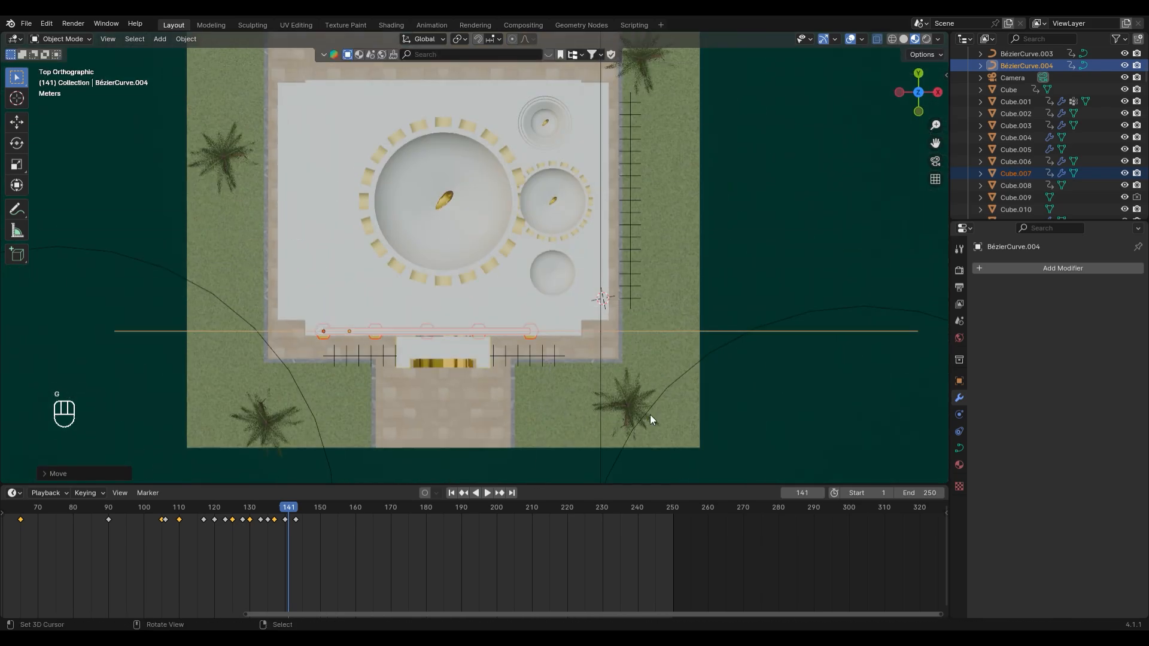
In front view, nudge the duplicated arcade along the X axis until it lines up with the edge of the front facade's opening
middle_drag(650, 414, 470, 195)
key(KP_1)
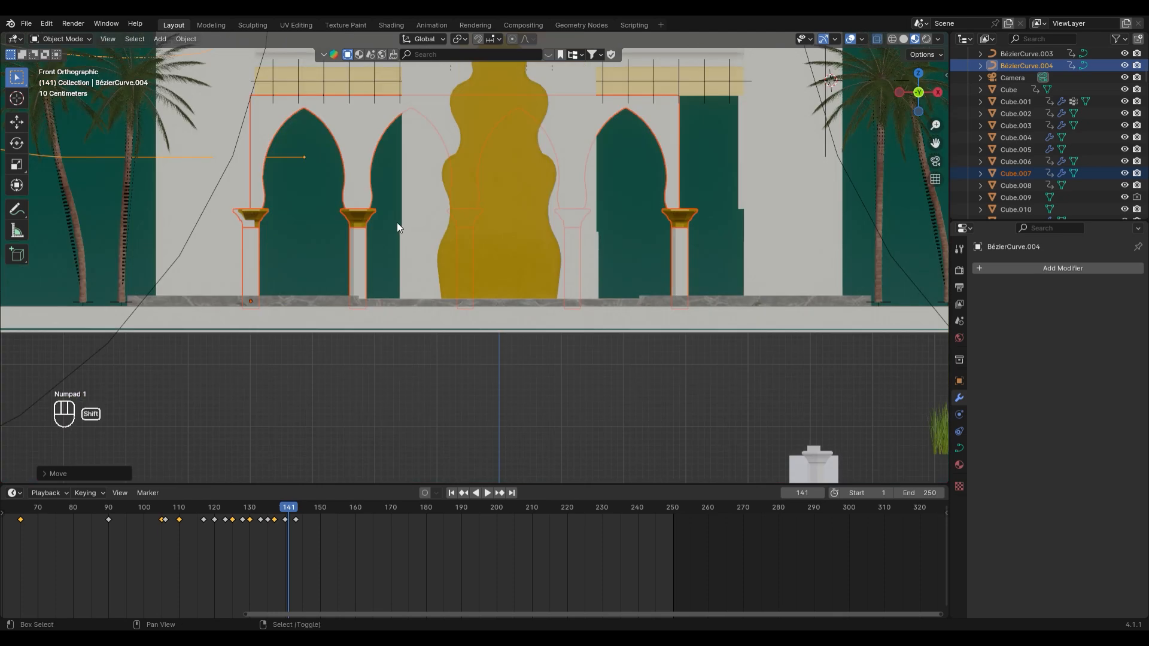
shift+middle_drag(397, 221, 424, 334)
scroll(407, 329, up, 3)
key(z)
click(327, 324)
key(g)
key(x)
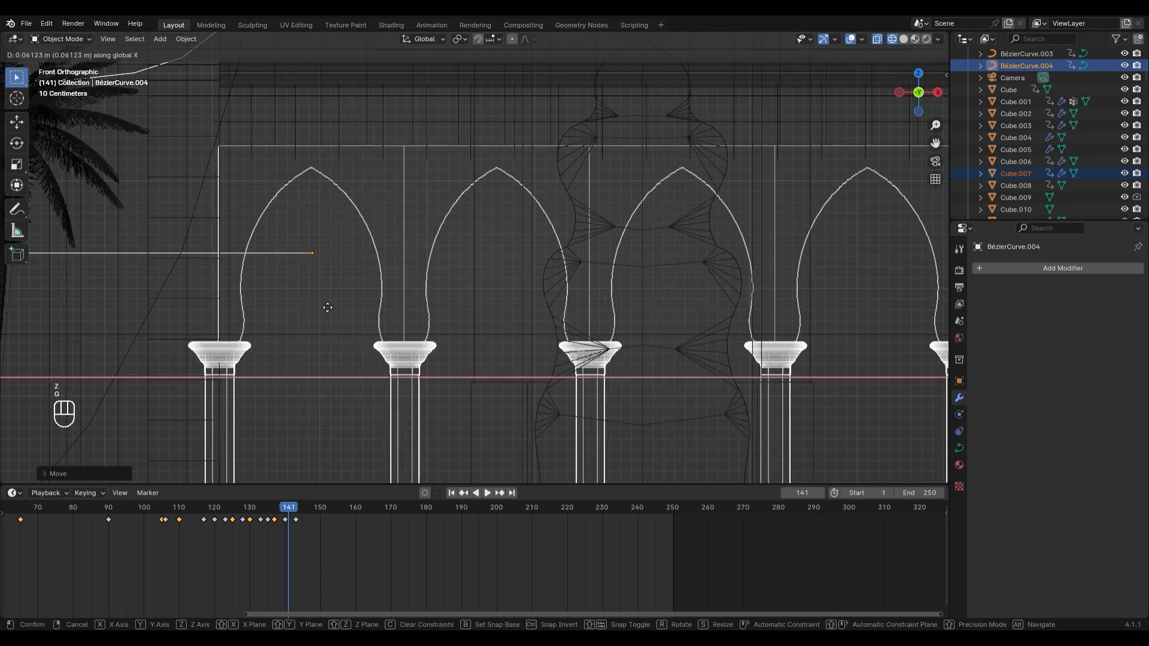
click(324, 305)
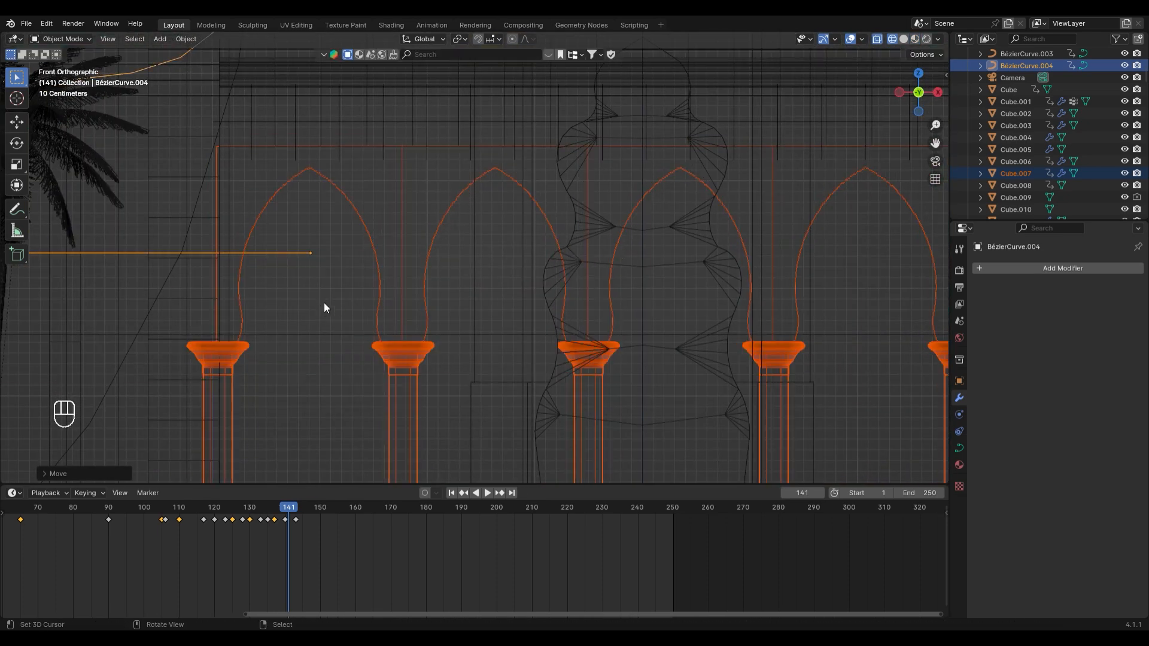
scroll(359, 297, down, 3)
key(z)
click(418, 334)
scroll(422, 334, down, 1)
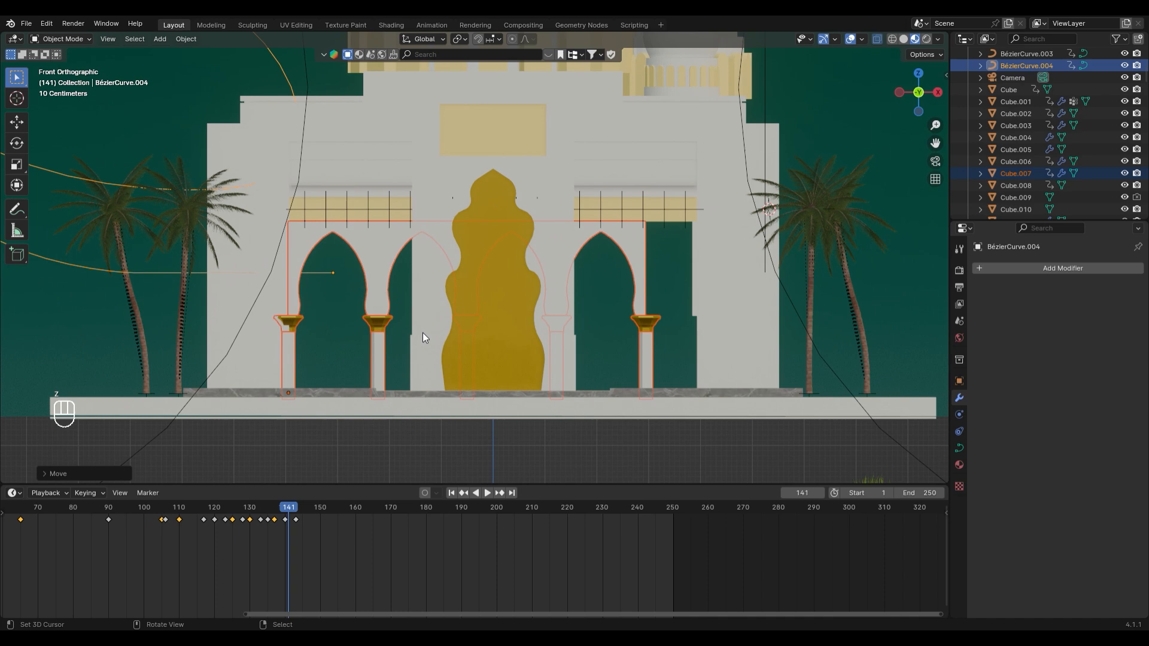
Shorten the front row of arches and delete the three capitals behind and to the right of the entrance portal
click(637, 253)
key(ctrl+z)
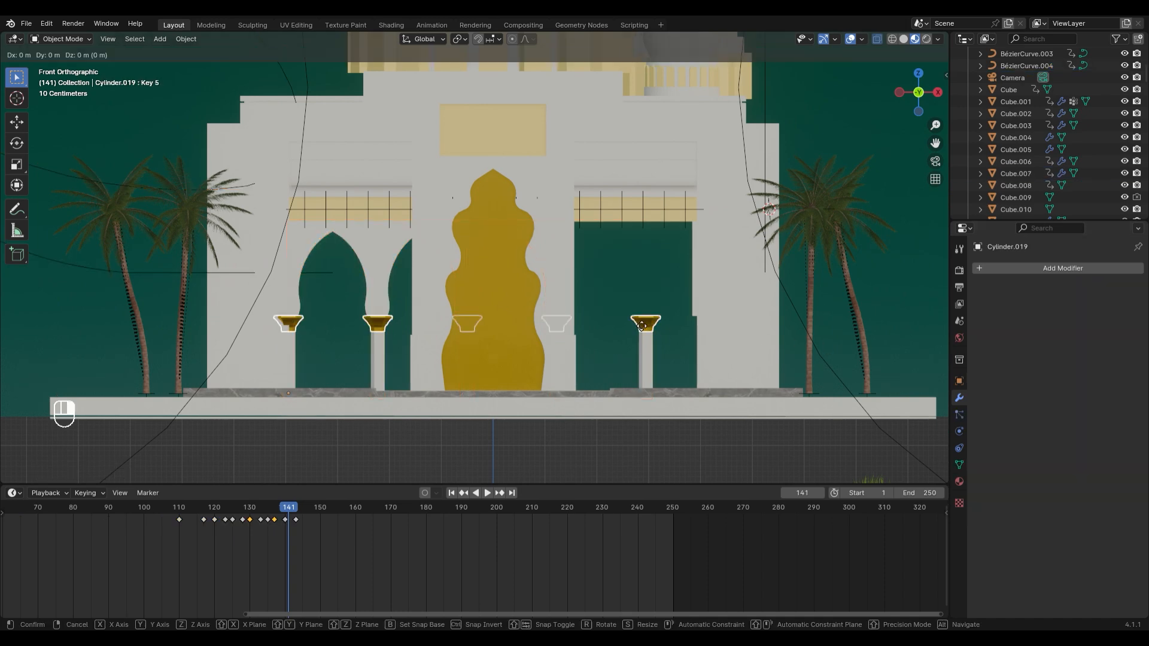
click(638, 322)
key(Tab)
key(Tab)
click(648, 327)
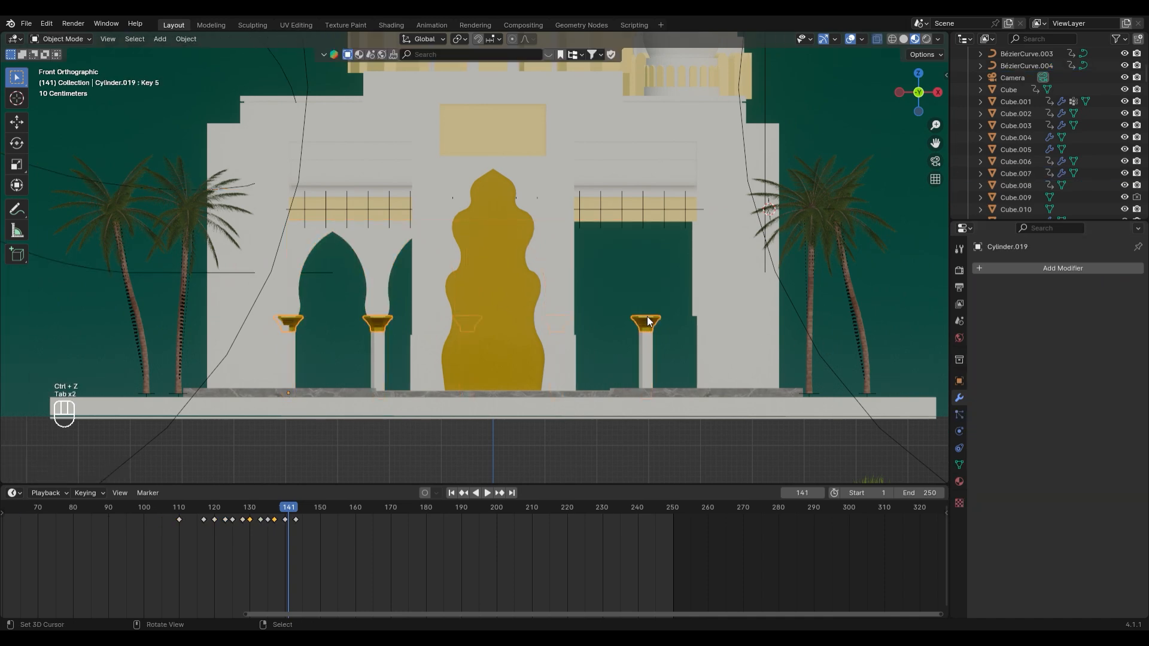
key(Tab)
drag(435, 277, 672, 348)
key(Tab)
key(Tab)
key(Delete)
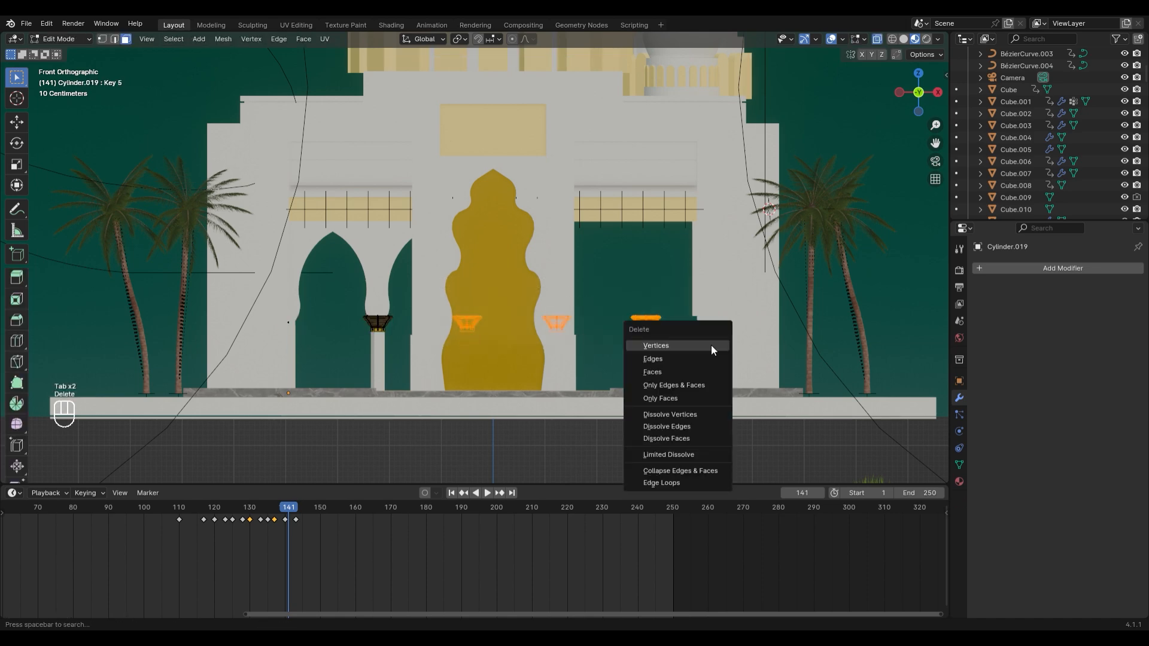
click(711, 346)
key(Tab)
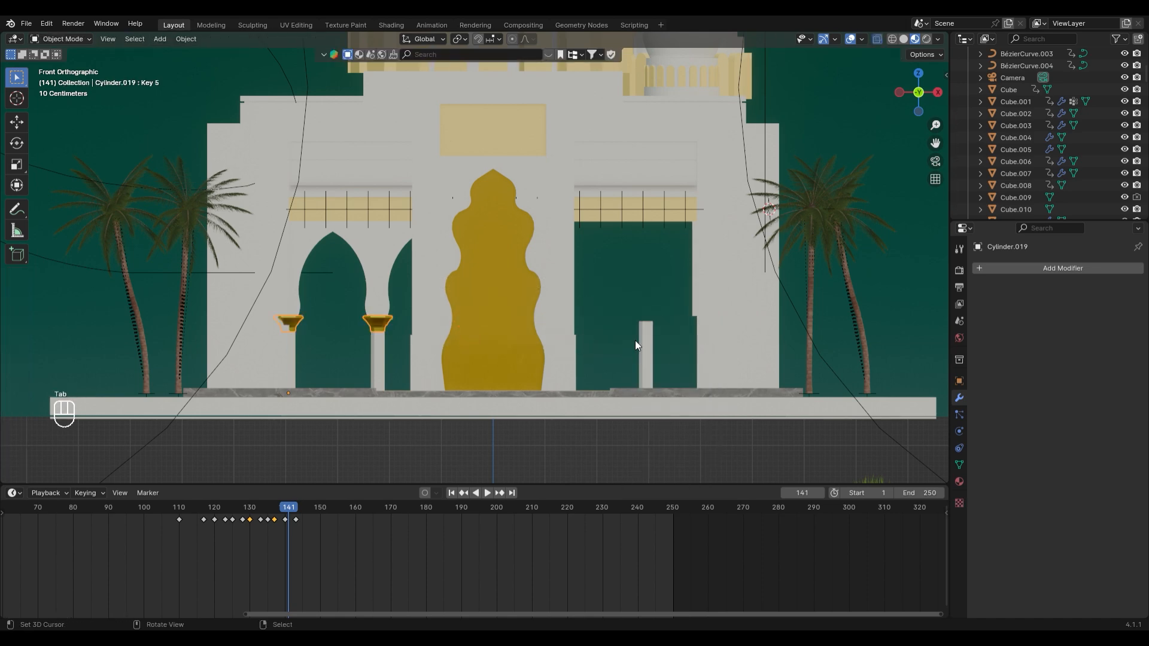
Reduce the Array count of the front facade's columns to 2
click(651, 342)
key(Tab)
key(Tab)
click(1042, 321)
click(1043, 322)
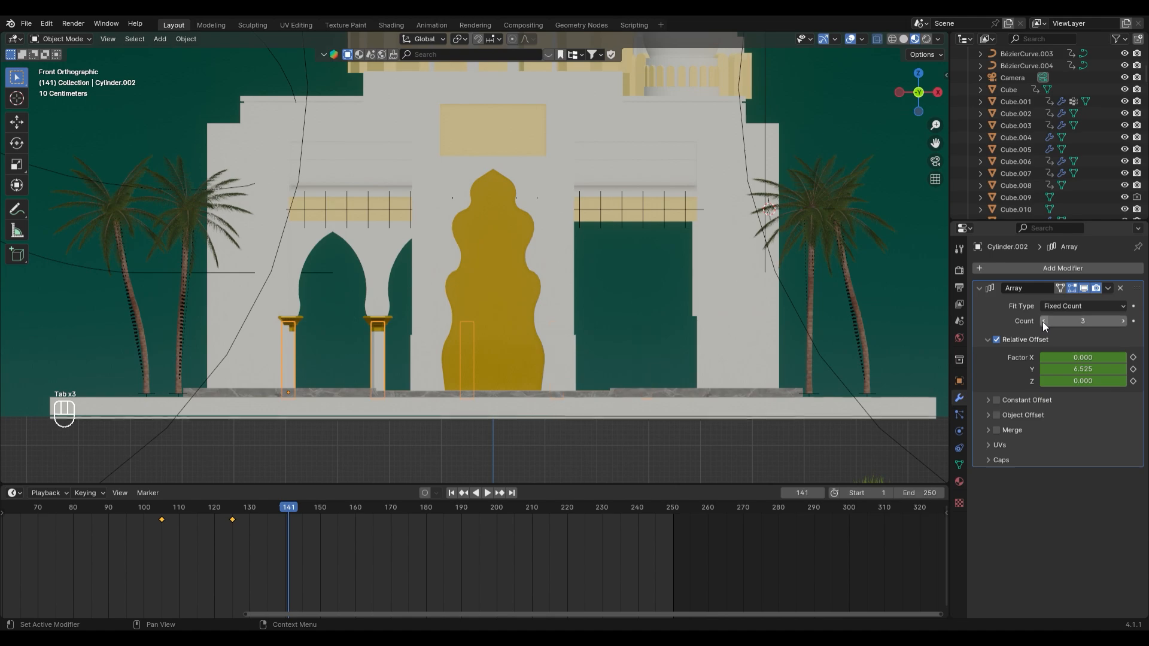
click(1042, 322)
Play the animation in front view and again from a side perspective to check how the columns appear
click(188, 507)
key(space)
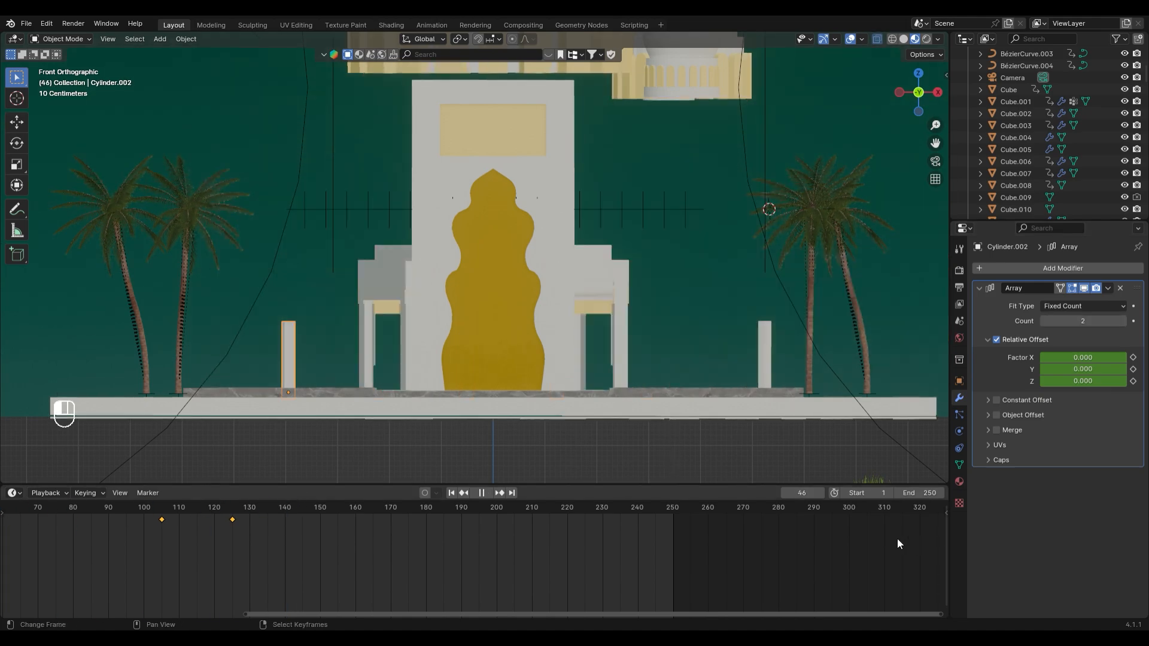
key(space)
middle_drag(643, 344, 491, 395)
scroll(554, 377, down, 4)
click(122, 526)
key(space)
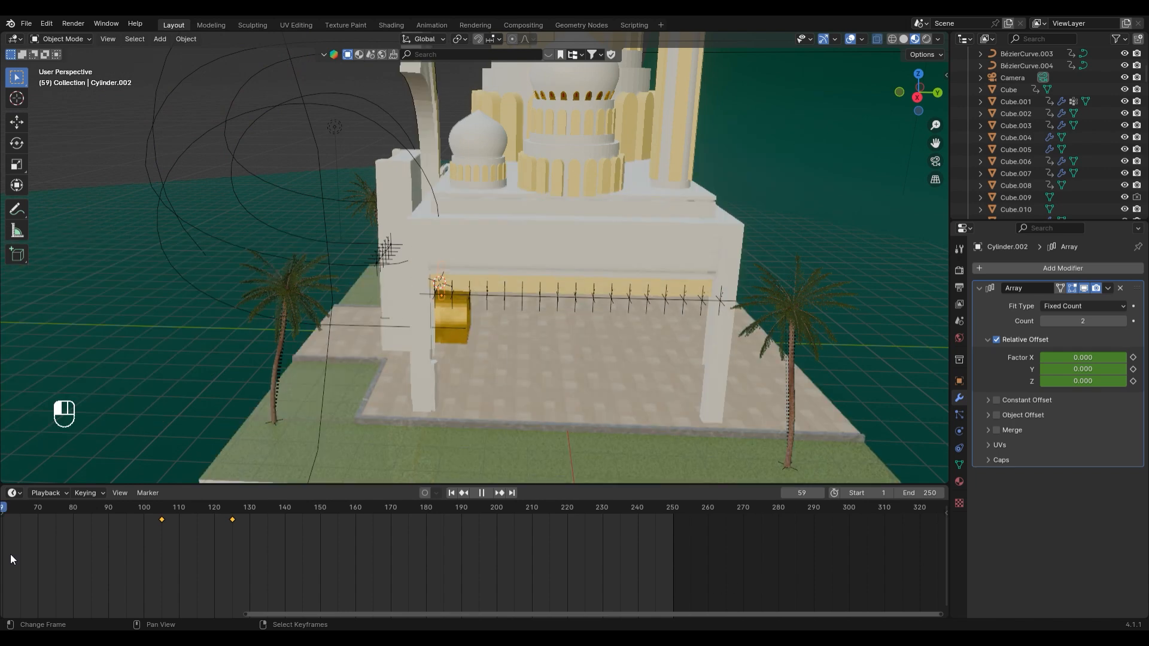
key(space)
Inspect the side and front columns at frame 105, where their array offset starts to animate
right_click(434, 390)
right_click(437, 389)
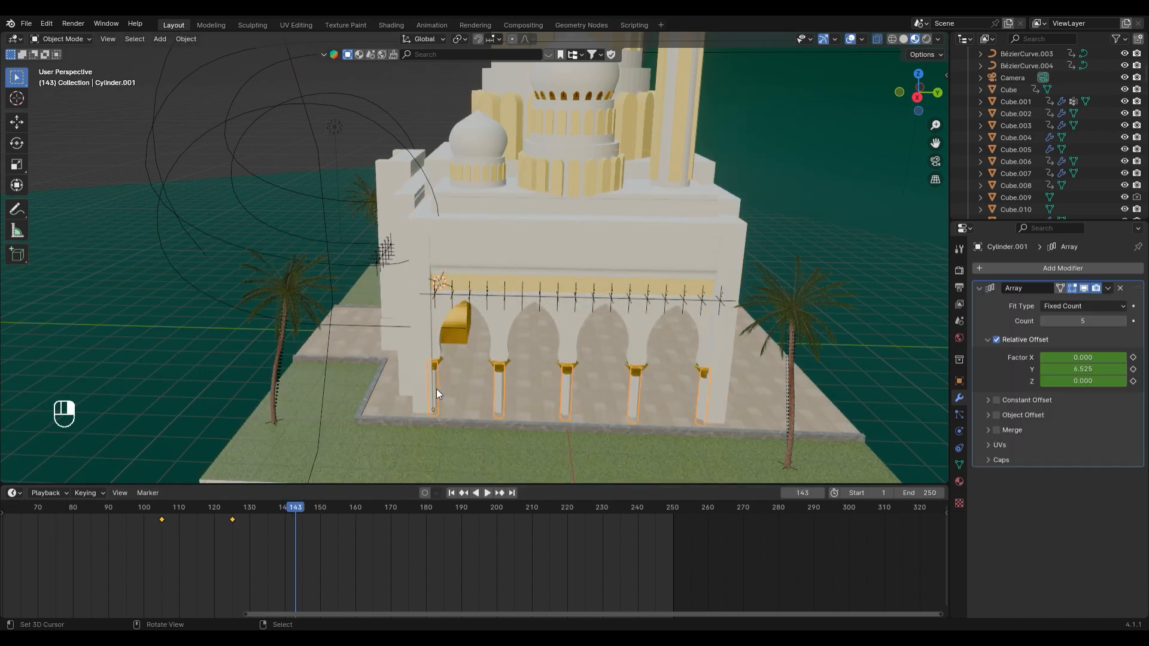
drag(216, 507, 160, 505)
middle_drag(374, 359, 496, 344)
shift+right_click(361, 321)
middle_drag(361, 321, 439, 343)
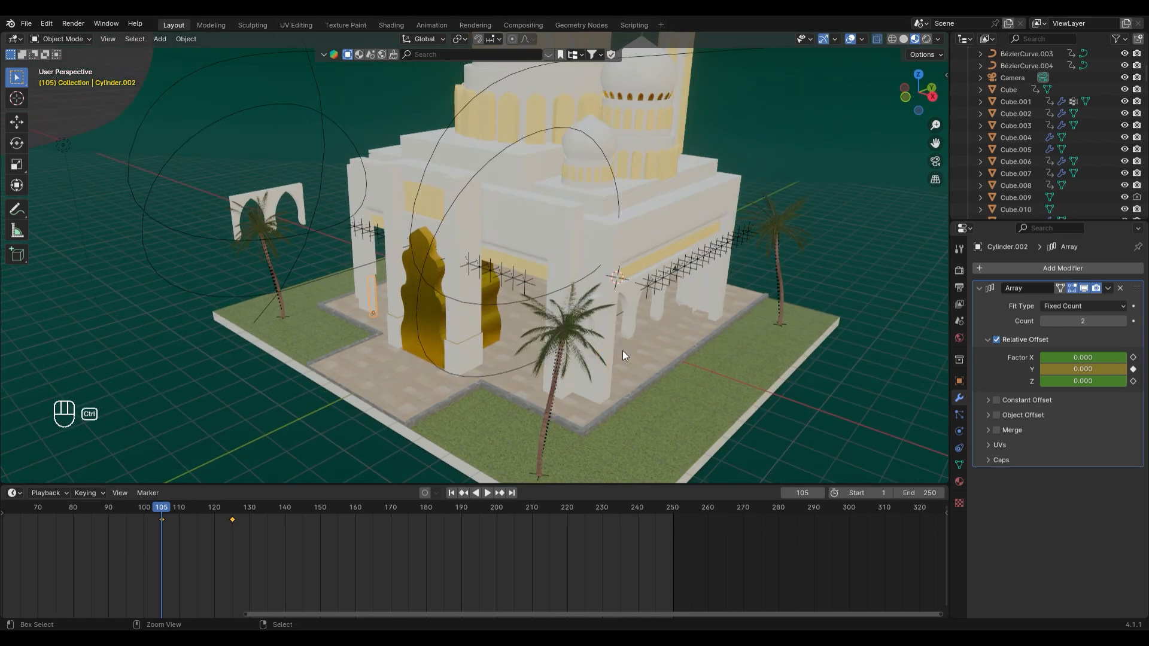
middle_drag(622, 351, 372, 303)
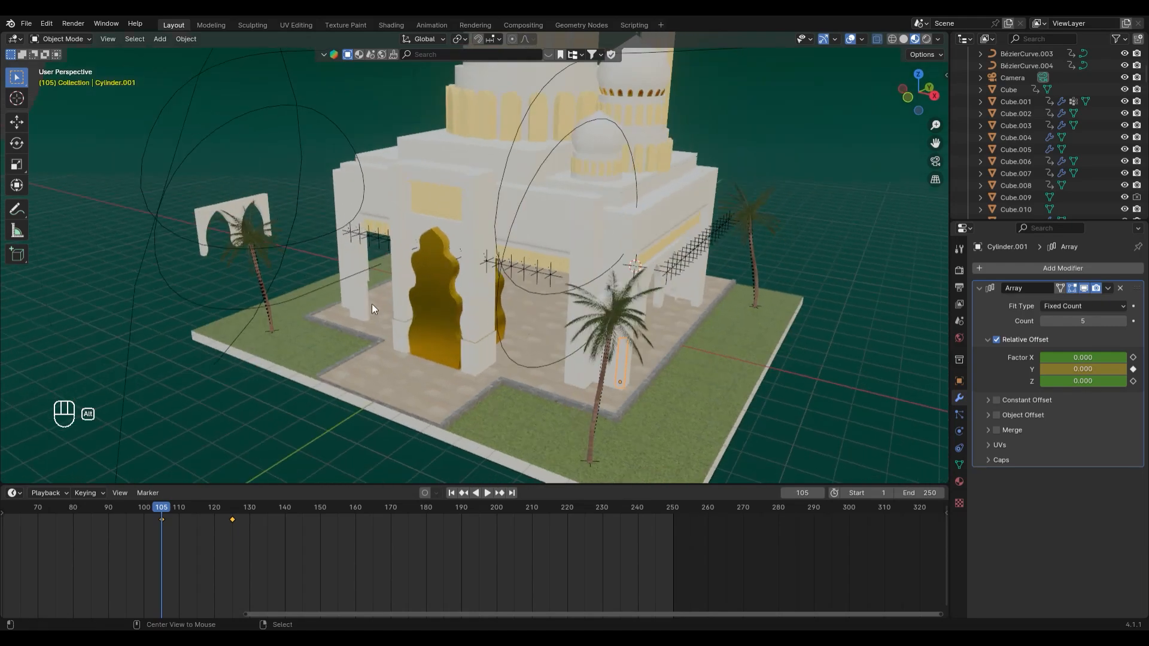
ctrl+shift+click(369, 295)
middle_drag(705, 371, 649, 350)
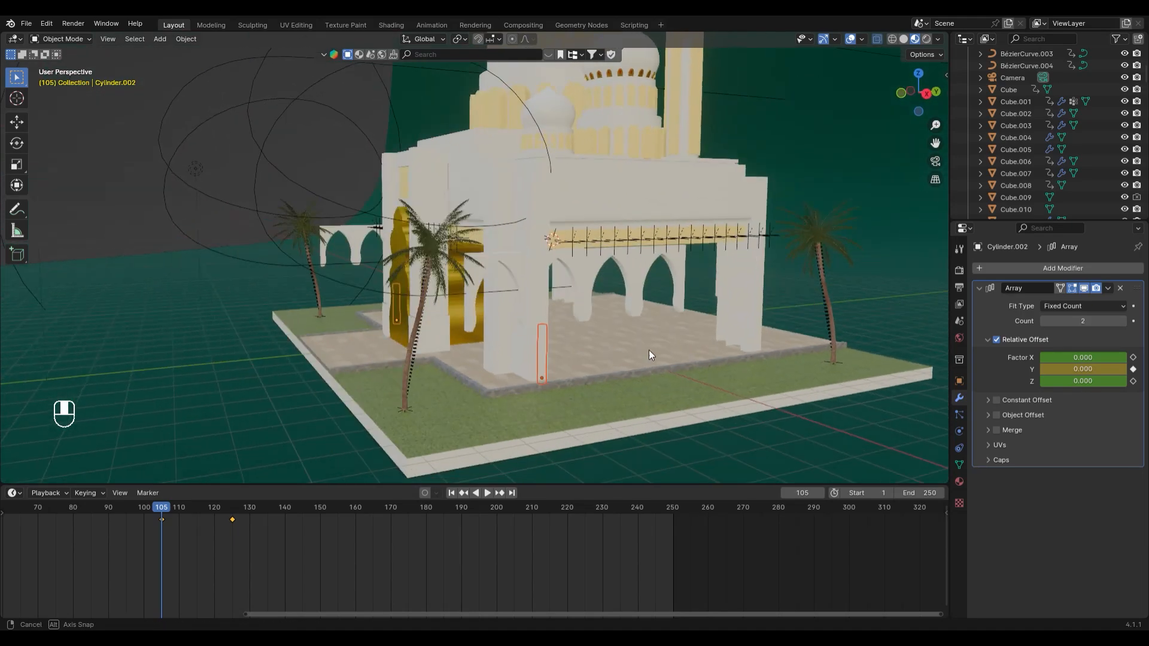
middle_drag(518, 325, 556, 331)
At frame 95, insert rotation and scale keyframes on the side column and on the front column
click(959, 381)
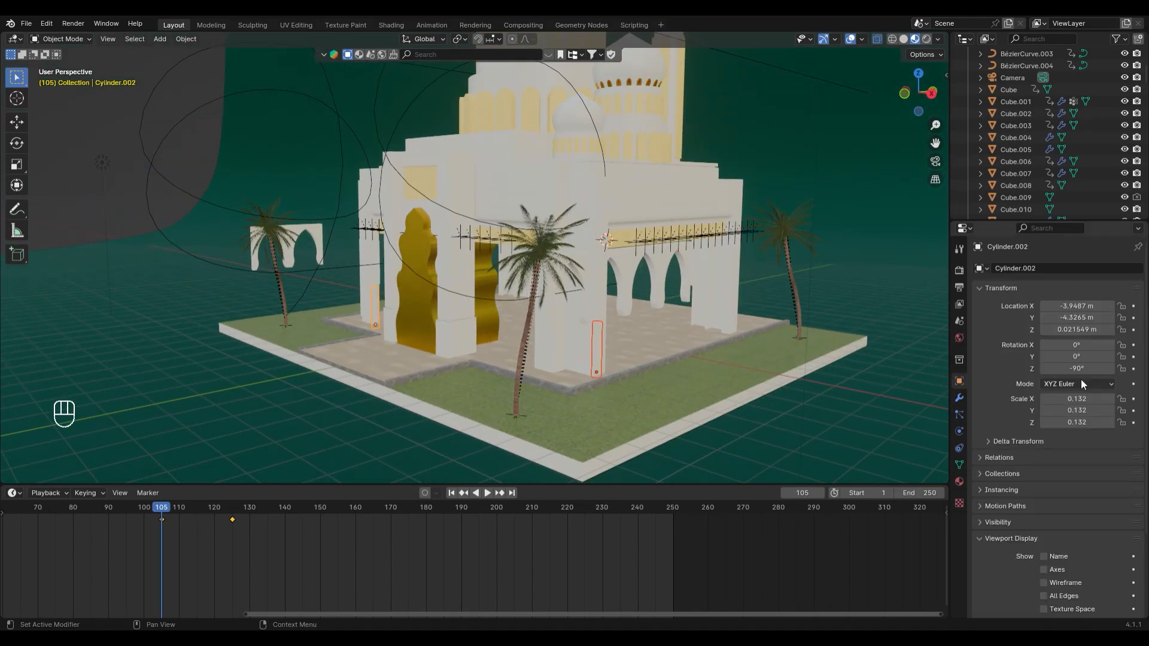
middle_drag(838, 419, 201, 498)
drag(131, 512, 127, 512)
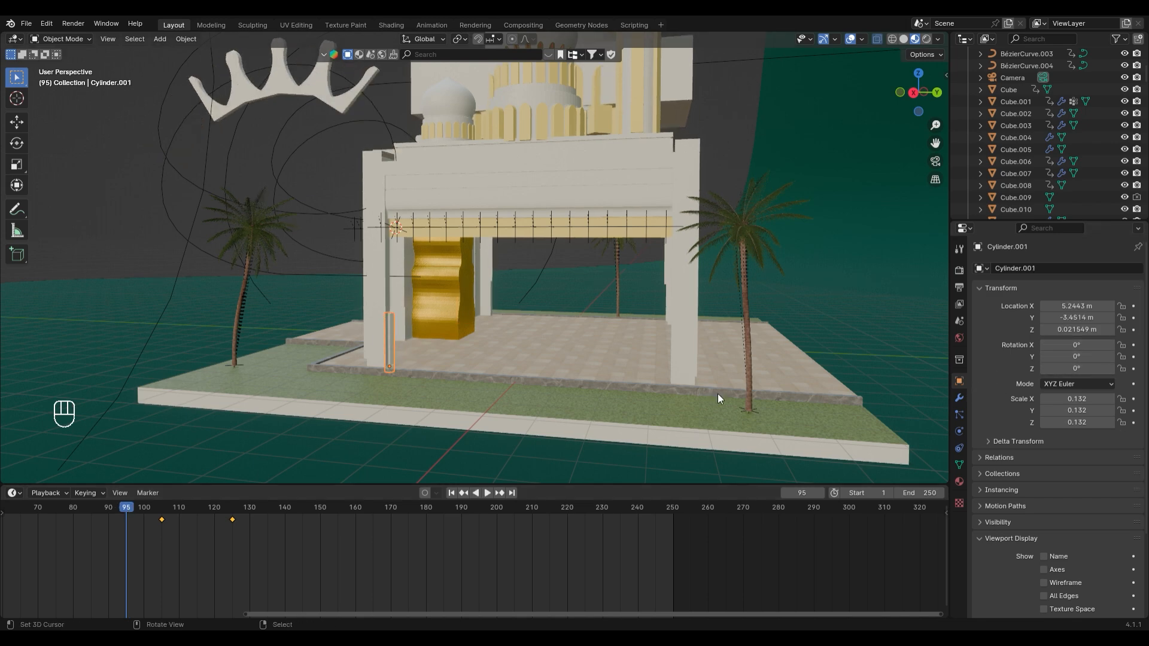
key(i)
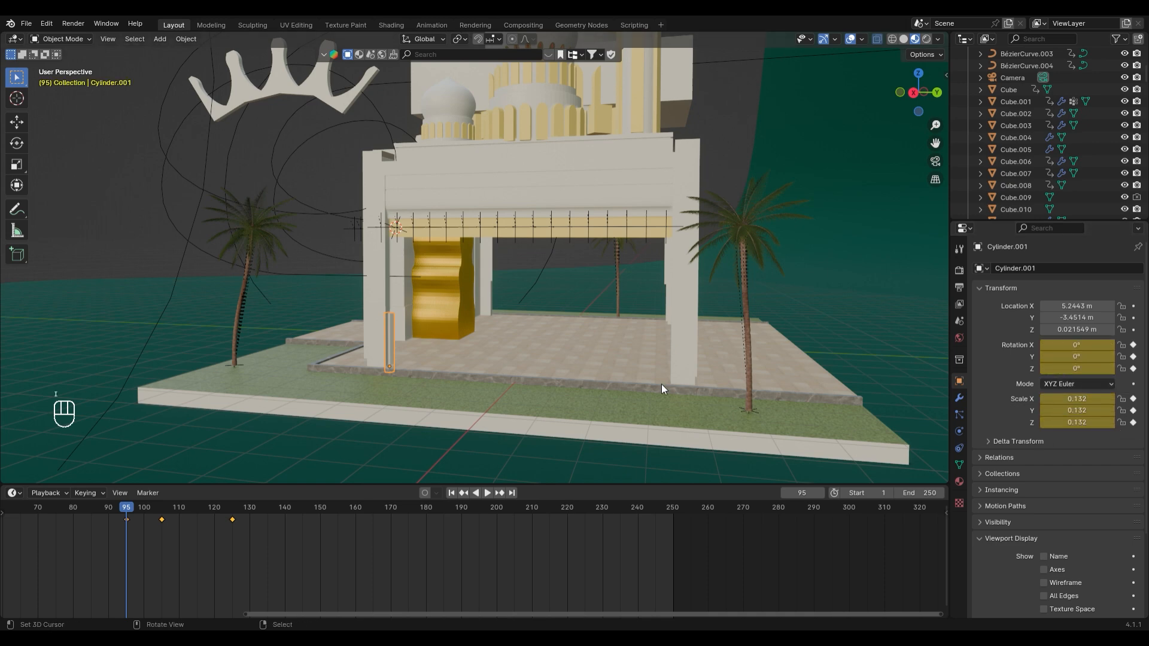
middle_drag(662, 384, 370, 303)
click(368, 302)
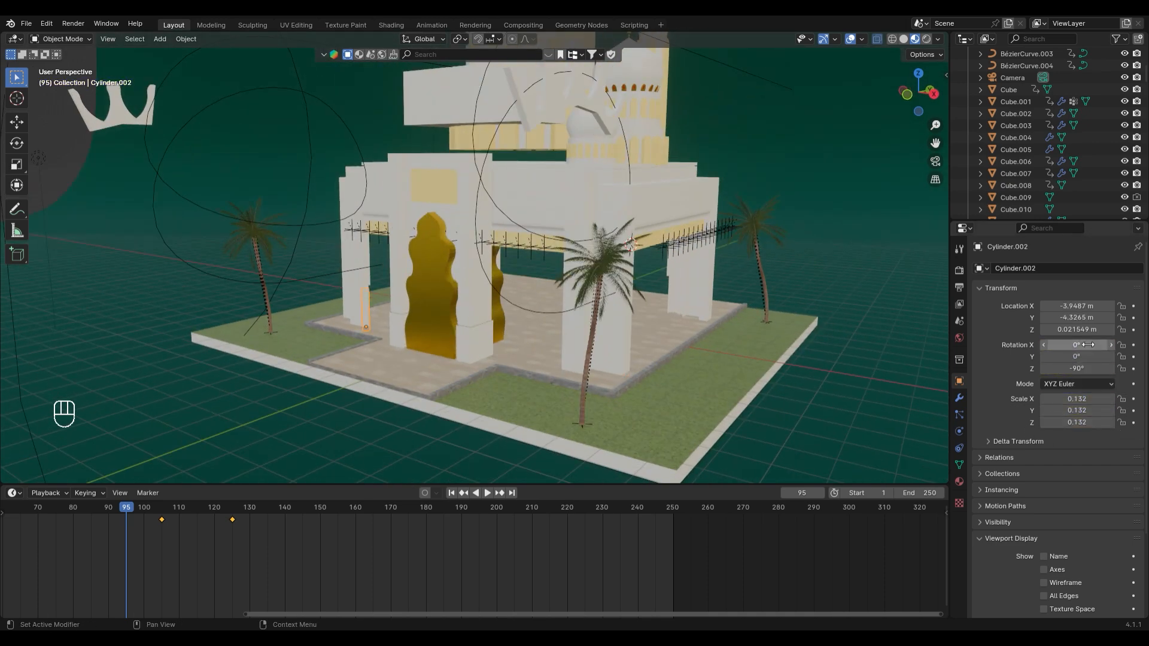
key(i)
key(i)
Select the front and side columns together and set the transform pivot point to Individual Origins
middle_drag(778, 371, 339, 350)
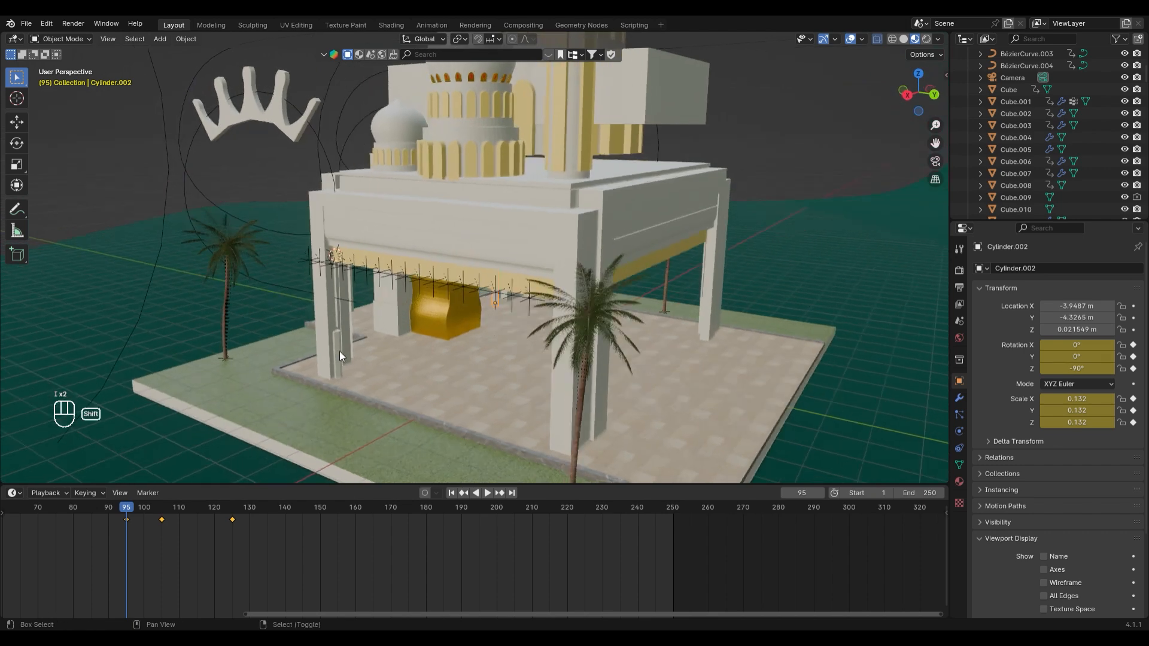
shift+click(339, 351)
middle_drag(857, 354, 879, 343)
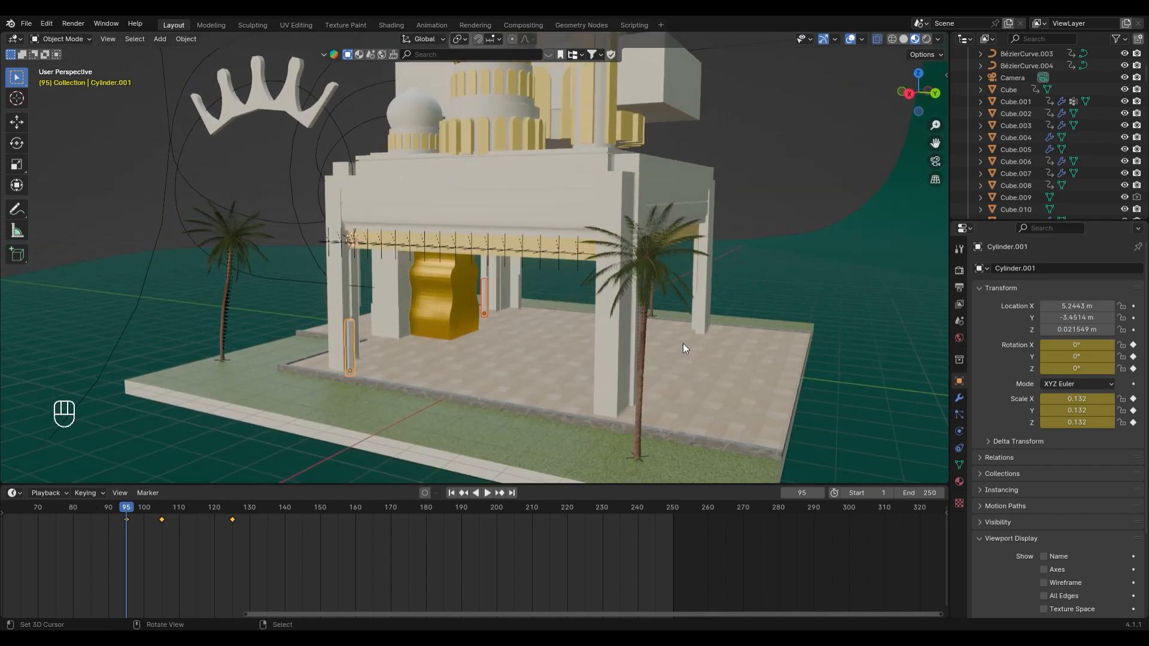
click(460, 39)
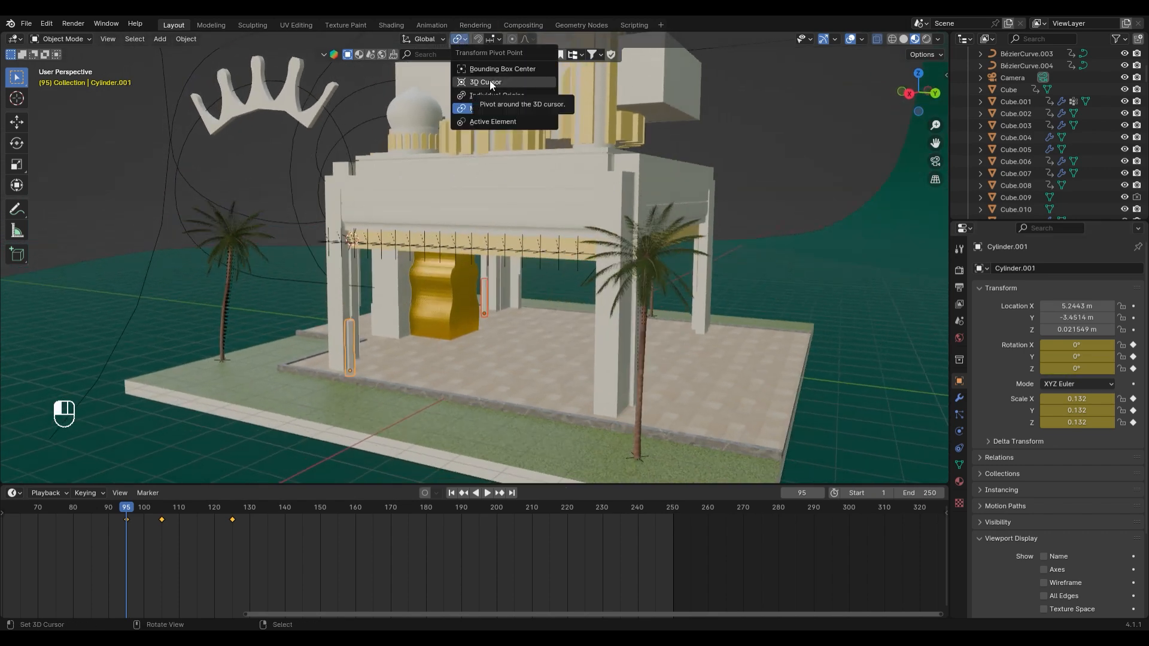
click(494, 96)
Try scaling both columns to 0 along the Z axis and keying the scale at frame 95
key(s)
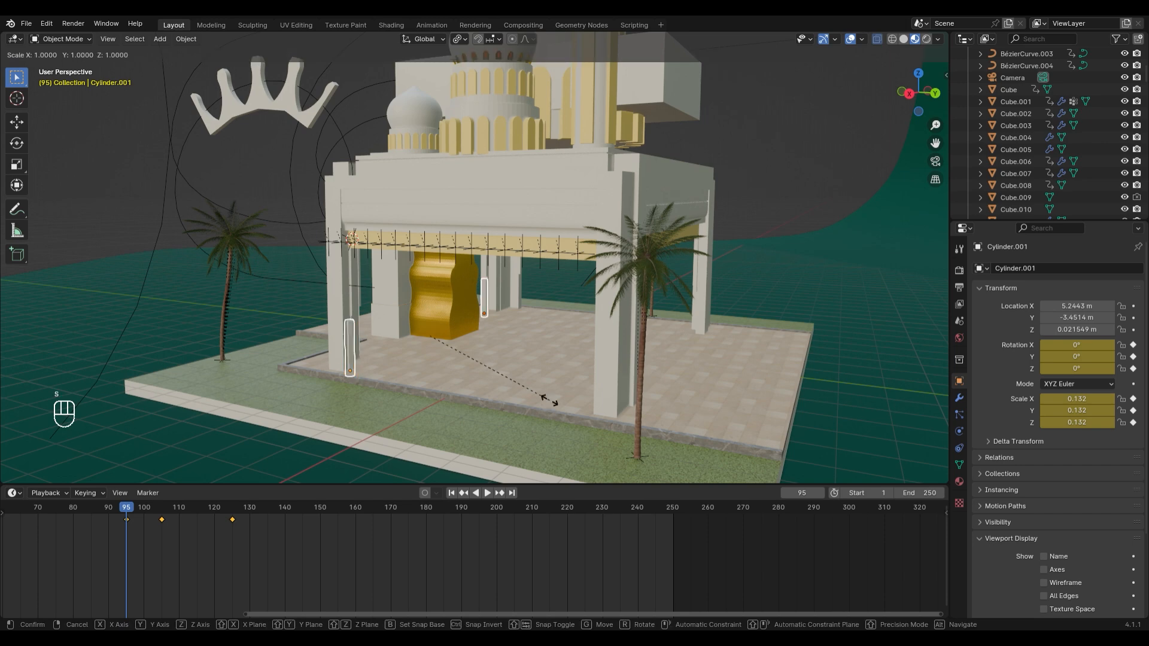
key(z)
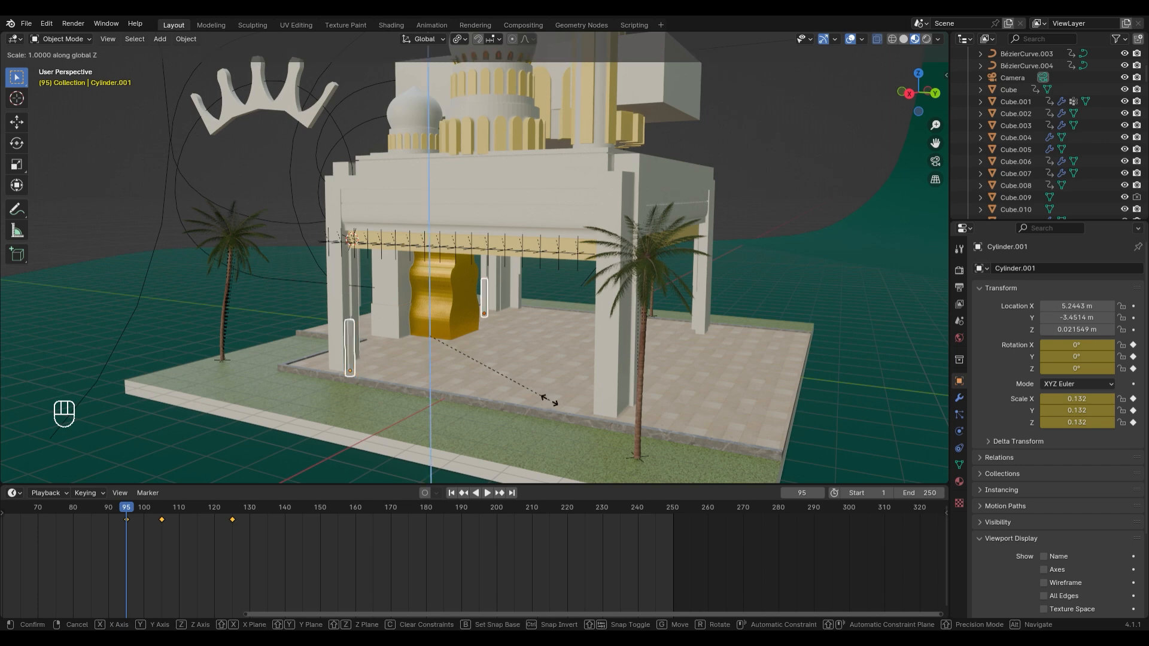
key(0)
key(Return)
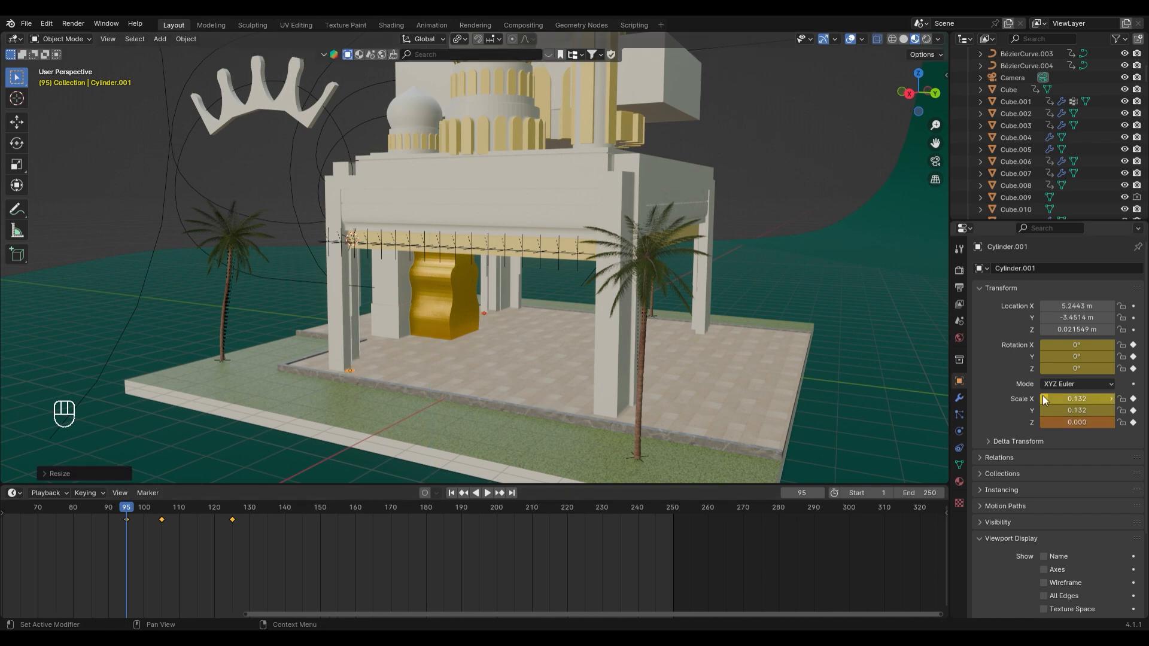
key(i)
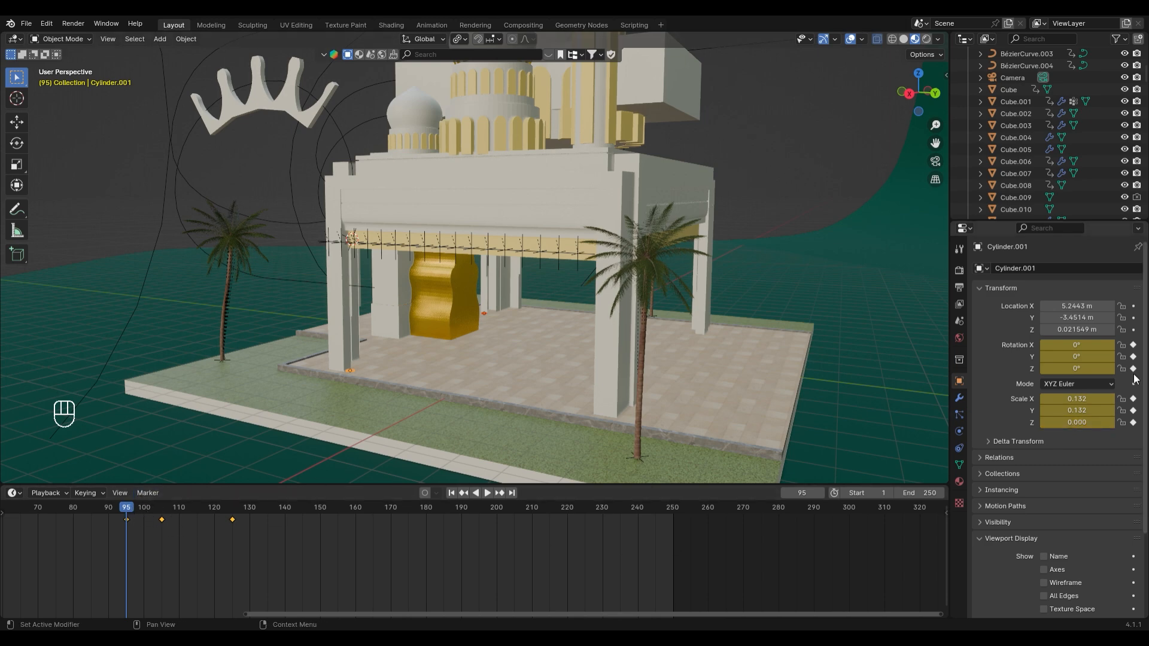
Try setting each column's Z rotation to -360° at frame 95, and play the animation
drag(1074, 372, 1095, 369)
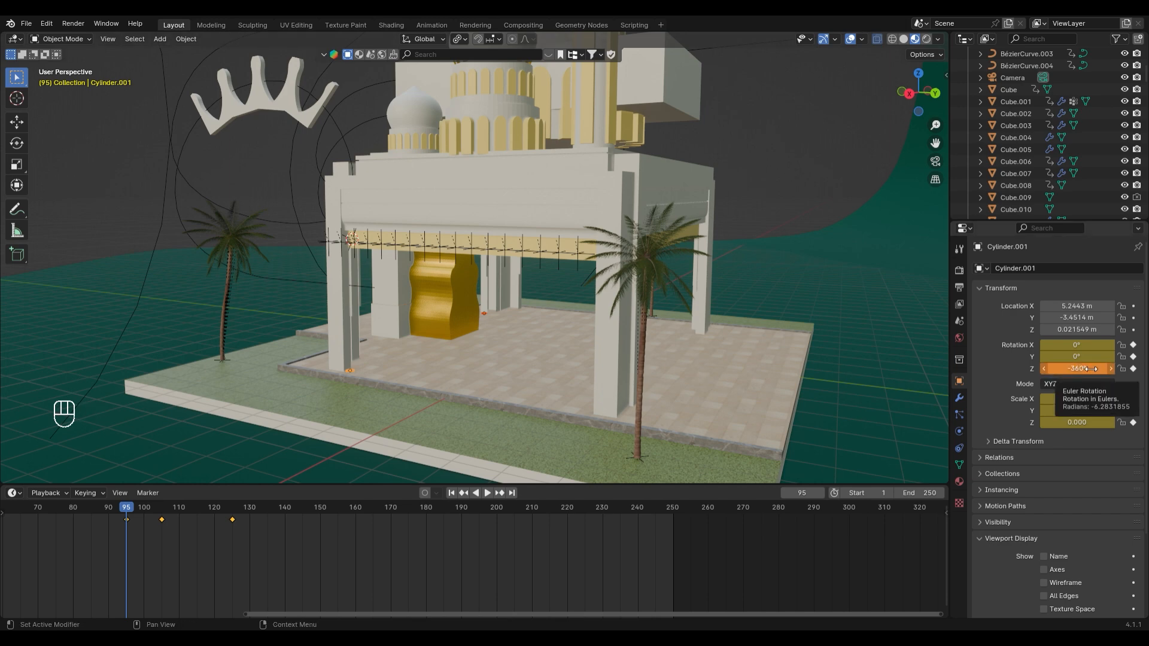
key(i)
click(483, 314)
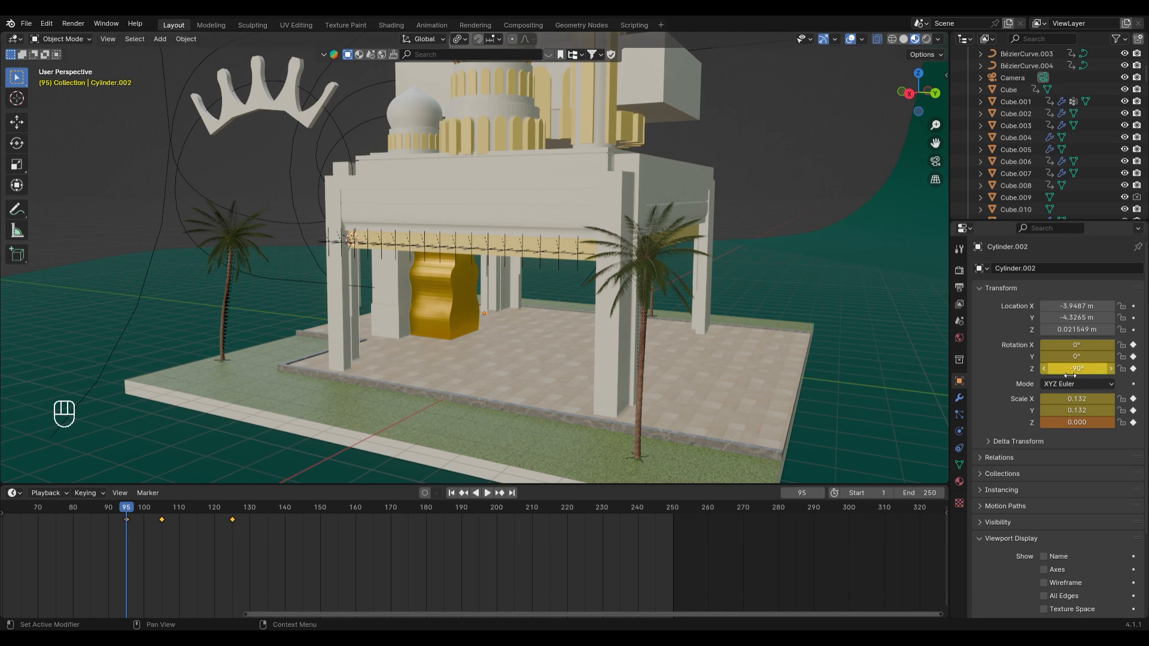
key(space)
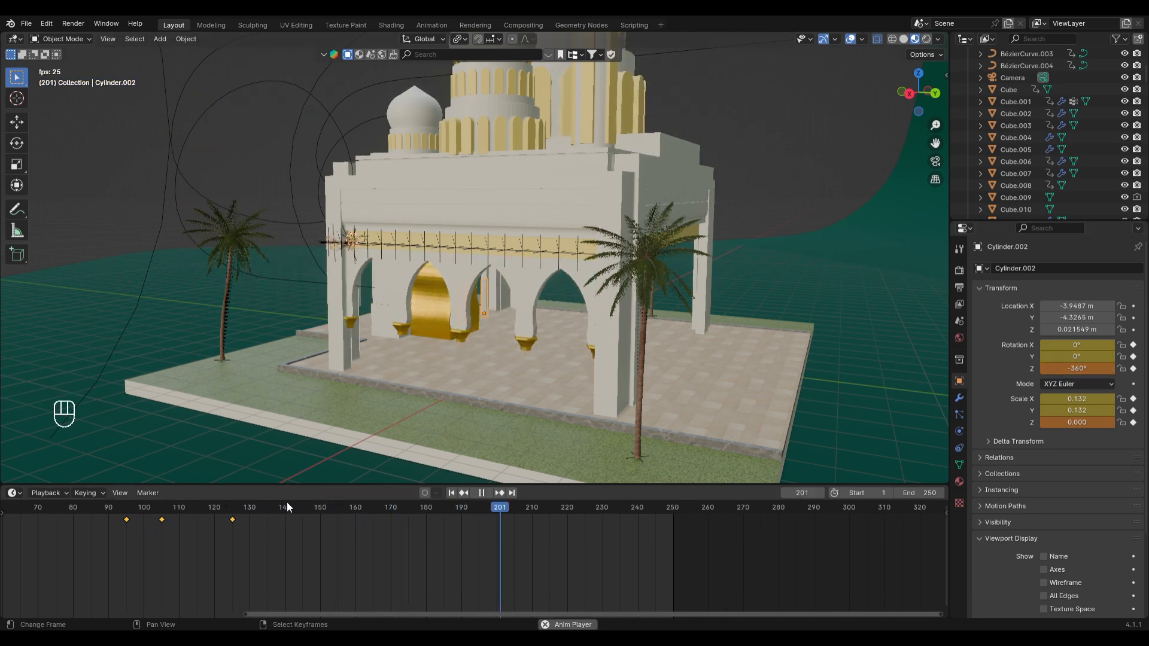
key(space)
drag(431, 513, 17, 536)
Undo the flattening and rotation of both columns, back to the frame 95 keyframes at full height
key(ctrl+z)
key(ctrl+z)
key(ctrl+z)
key(ctrl+z)
key(ctrl+z)
key(ctrl+z)
key(ctrl+z)
key(ctrl+z)
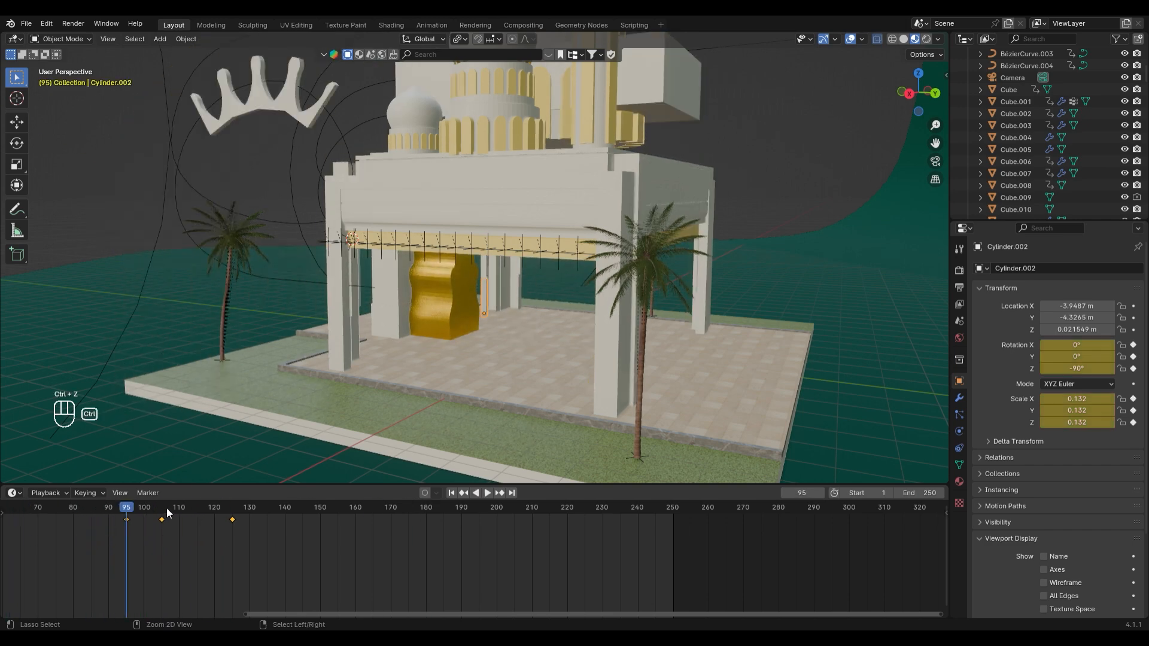
key(ctrl+z)
key(ctrl+z)
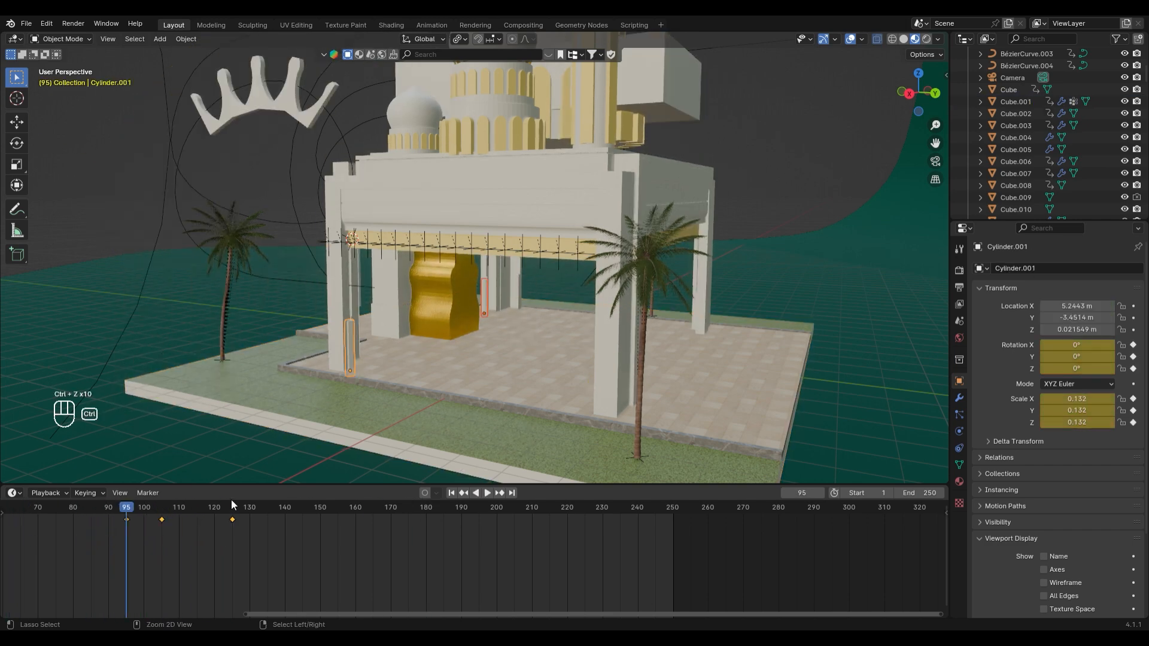
Turn on auto keying and set the side column's Z rotation to 360° at frame 95
mouse_move(132, 508)
mouse_down()
mouse_move(162, 514)
mouse_move(120, 511)
mouse_move(236, 515)
mouse_move(45, 526)
mouse_move(202, 530)
mouse_move(125, 524)
mouse_up()
click(126, 519)
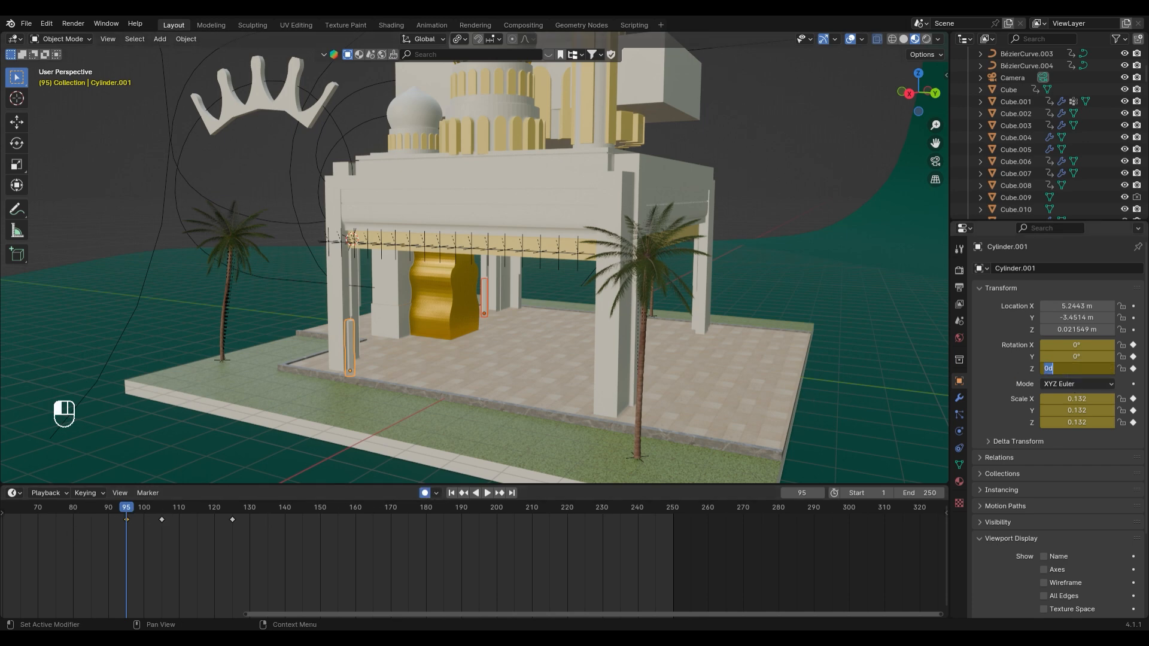
click(1077, 374)
text(360)
key(Return)
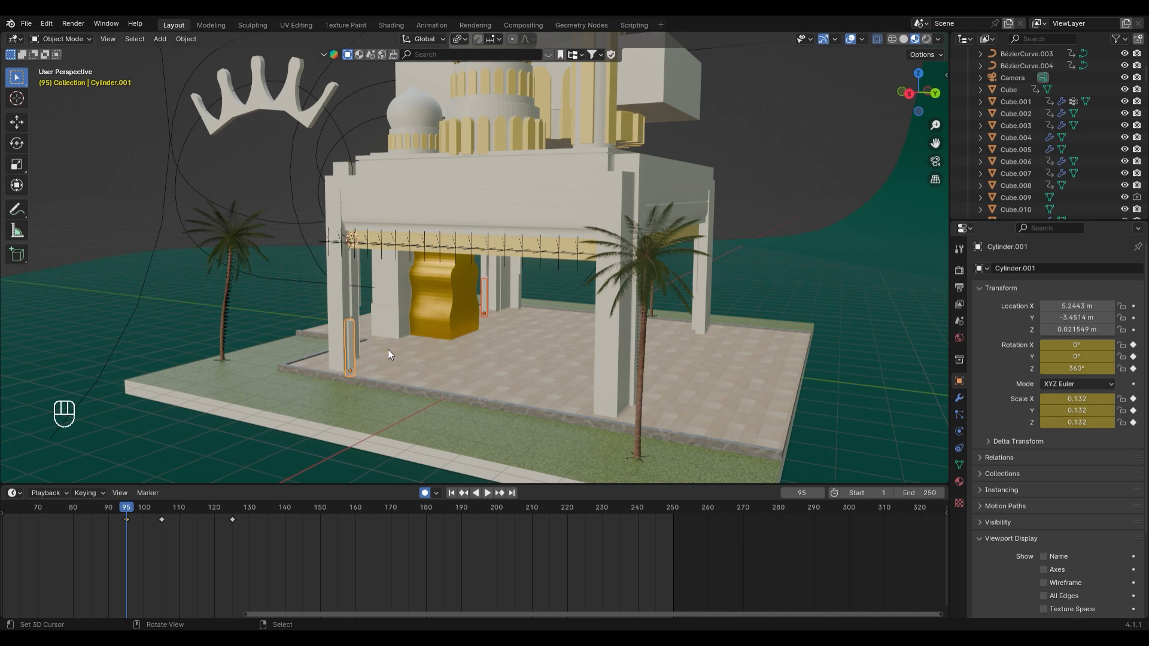
Select only the side column and scale it to 0 along the Z axis at frame 95
right_click(351, 341)
right_click(351, 341)
right_click(351, 341)
right_click(351, 341)
right_click(351, 341)
Play the animation to check the side columns' growth, and go to frame 105
key(space)
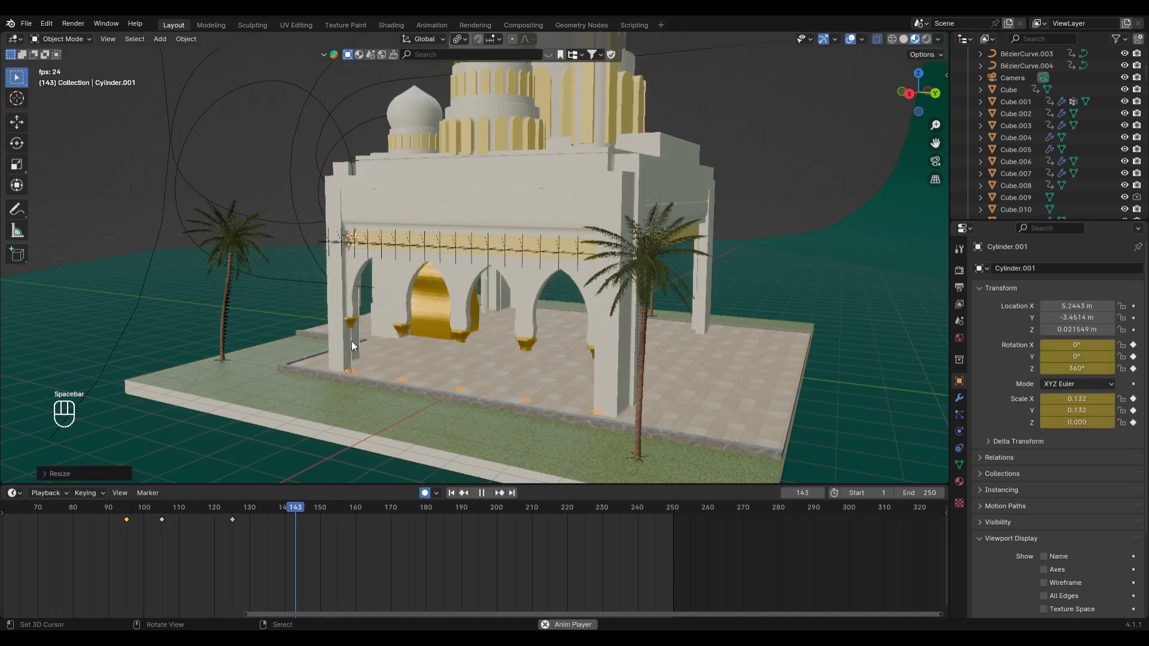
key(space)
drag(128, 518, 163, 518)
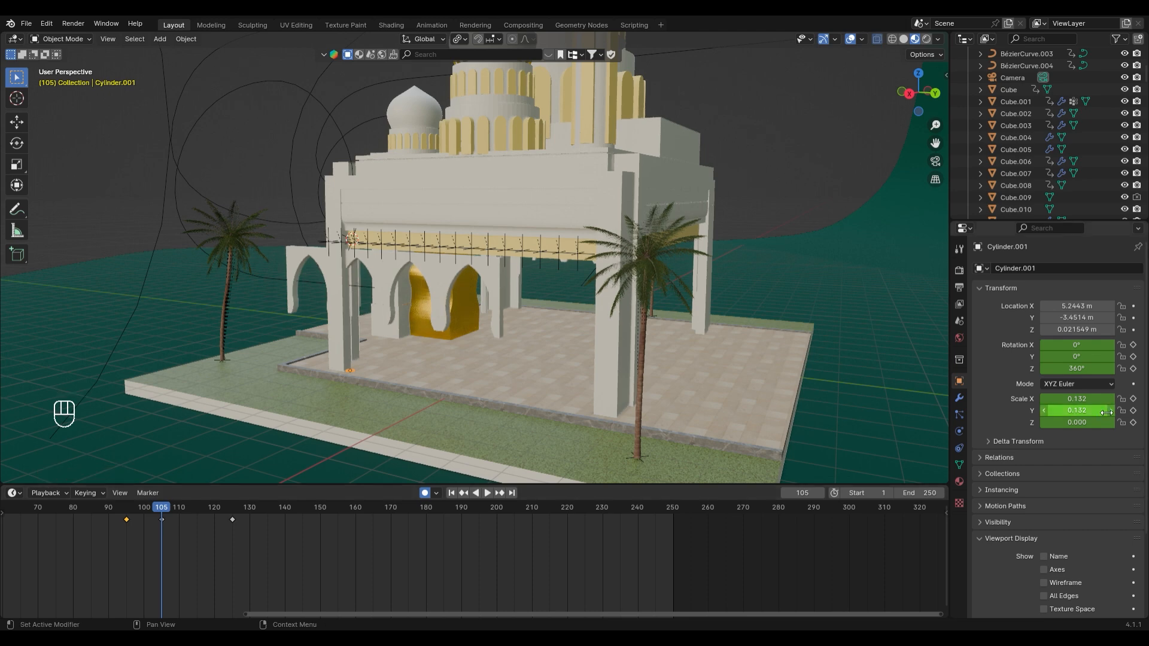
Set the side column's Z scale to 0.130 at frame 105 and play back the column growth from before frame 95
click(1085, 424)
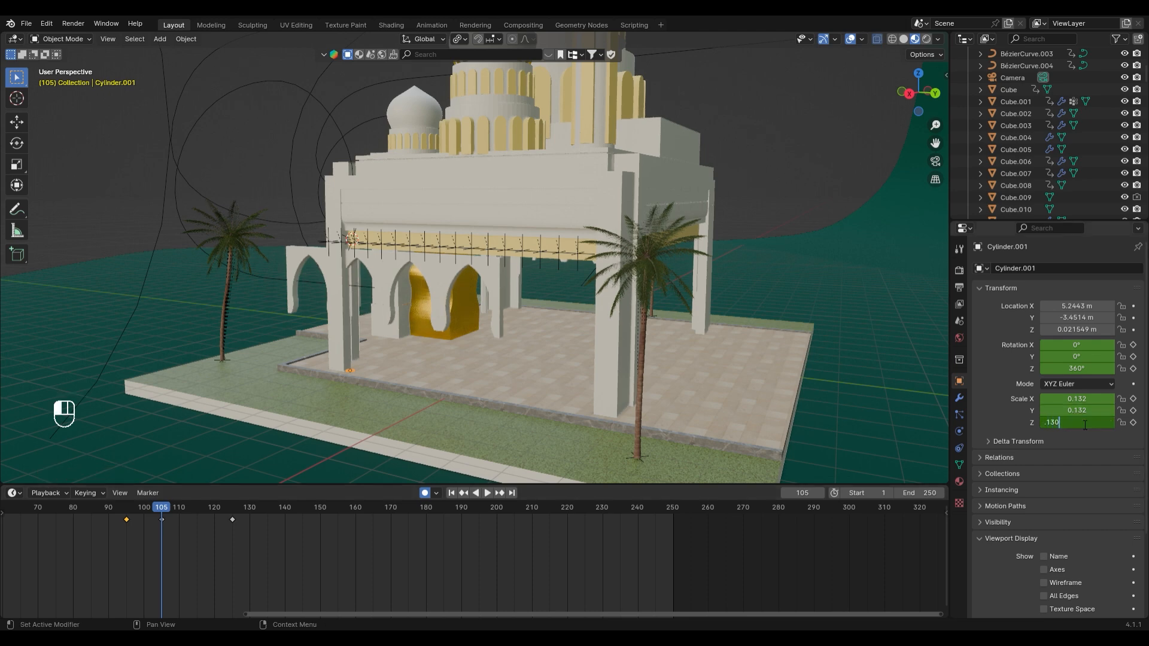
key(Return)
drag(159, 515, 106, 516)
key(space)
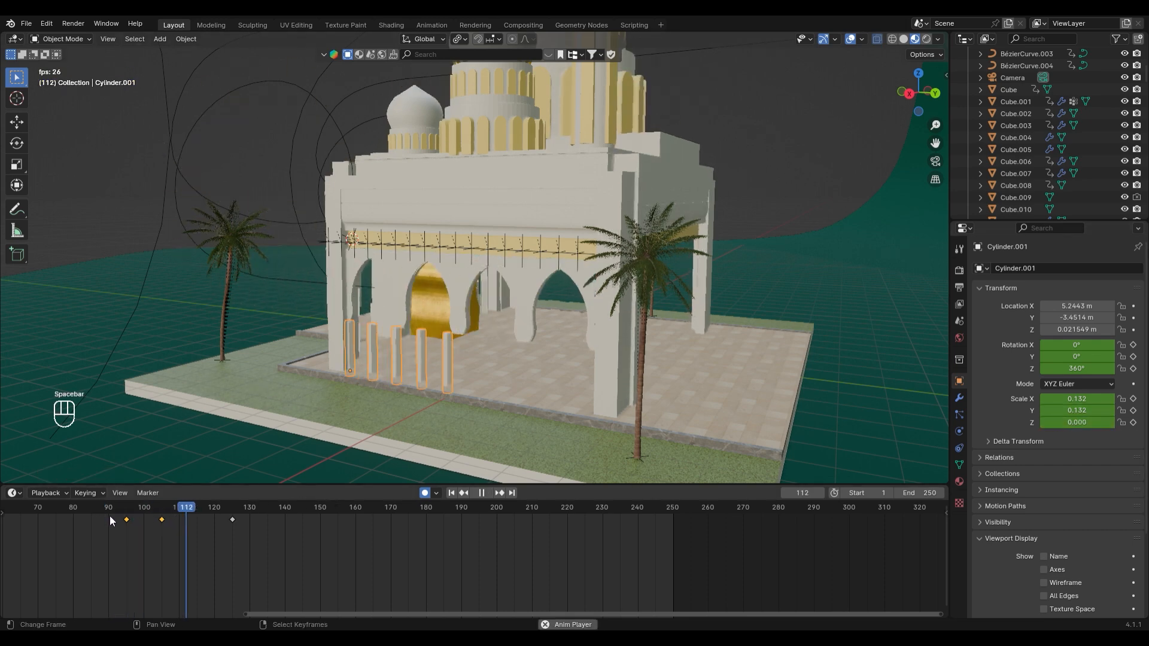
key(space)
click(162, 518)
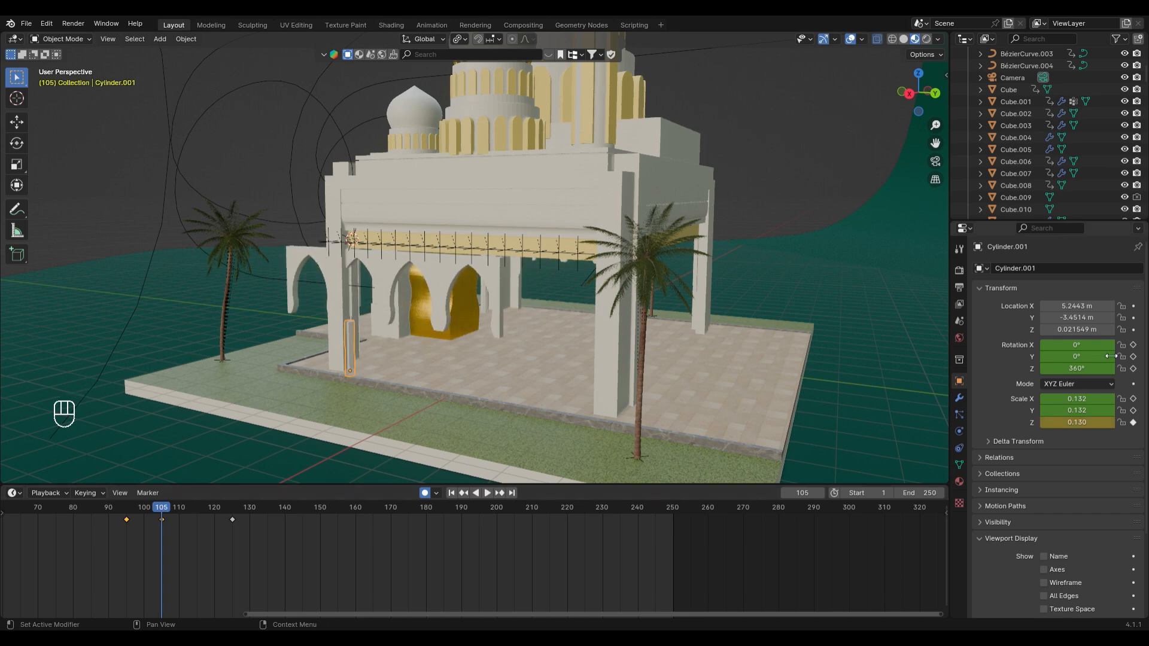
click(110, 517)
key(space)
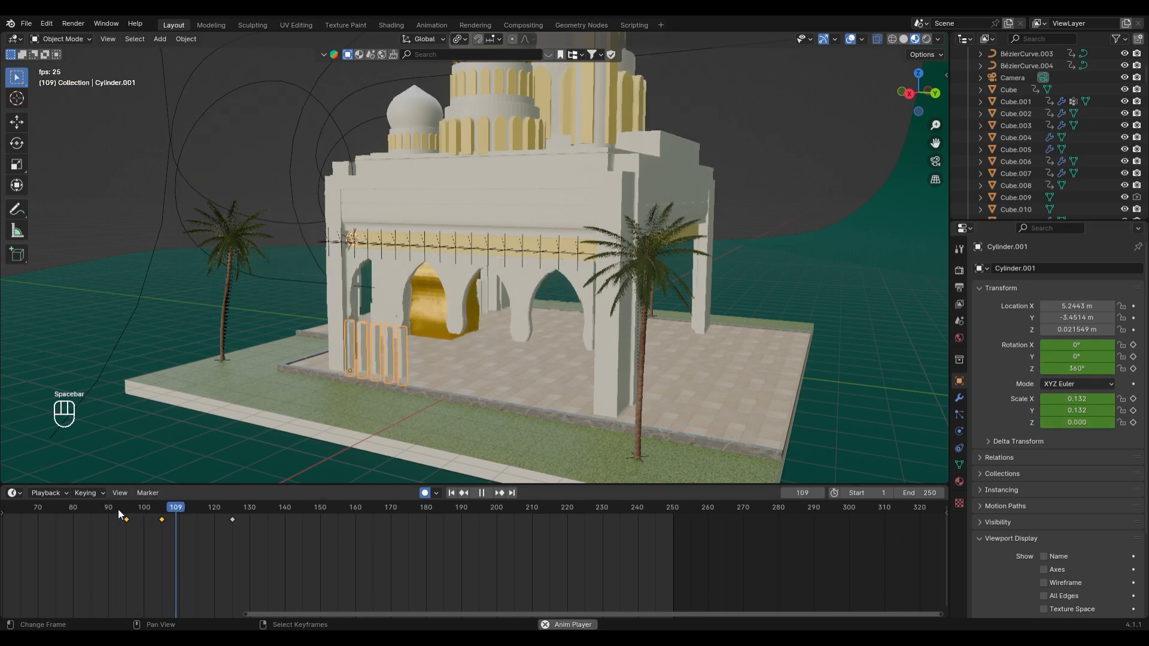
key(space)
Return to frame 95 and set the side column's Z rotation to 180°
click(160, 509)
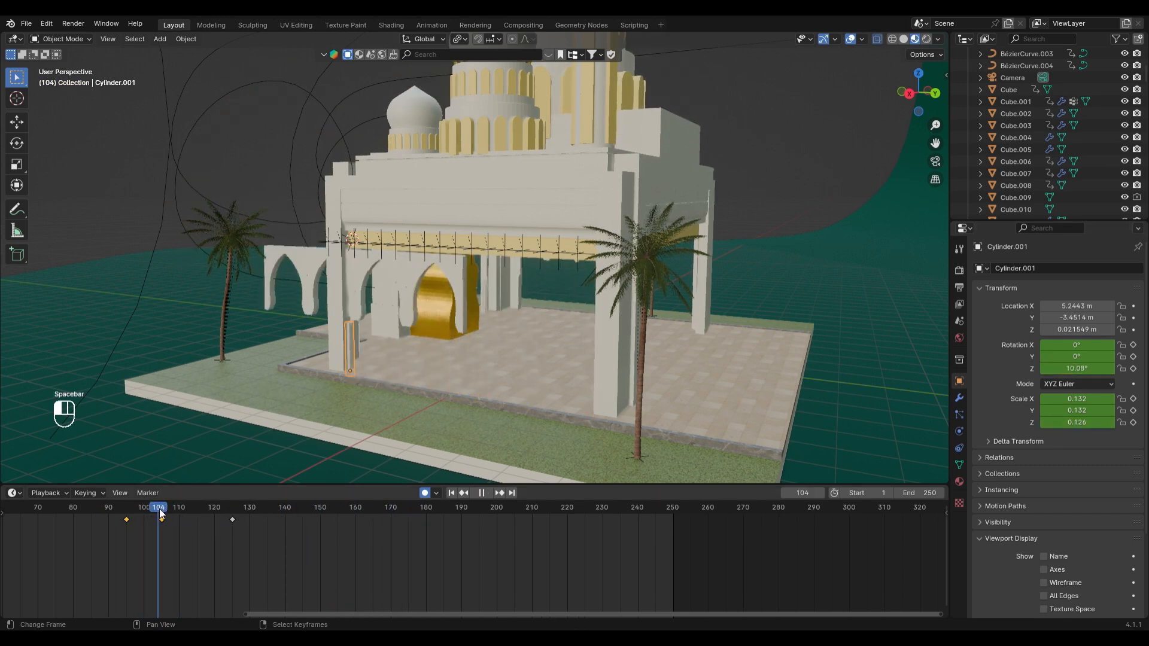
click(126, 509)
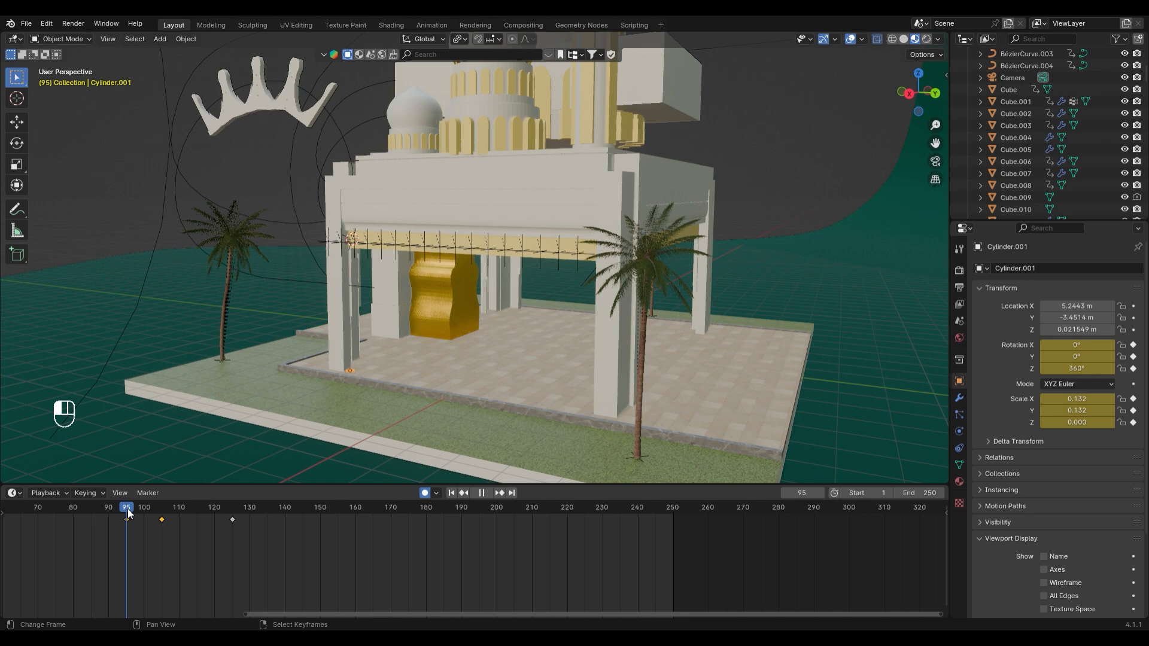
click(1090, 371)
text(180)
key(Return)
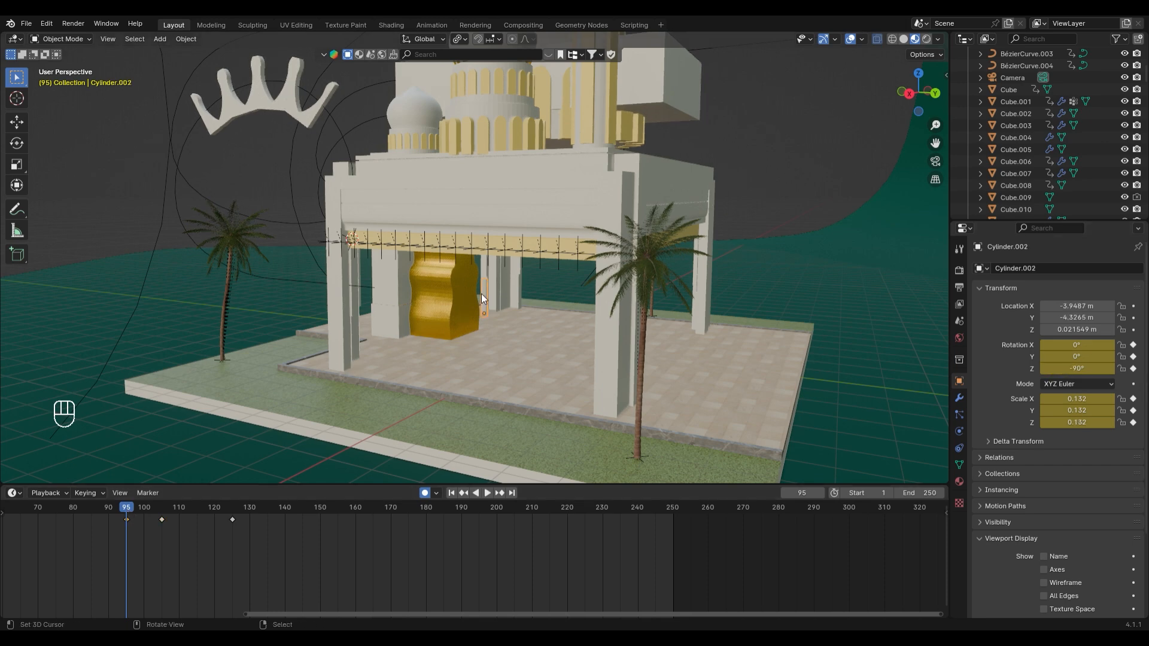
Select the front column and set its Z rotation to 180° and its Z scale to 0 at frame 95
text(0)
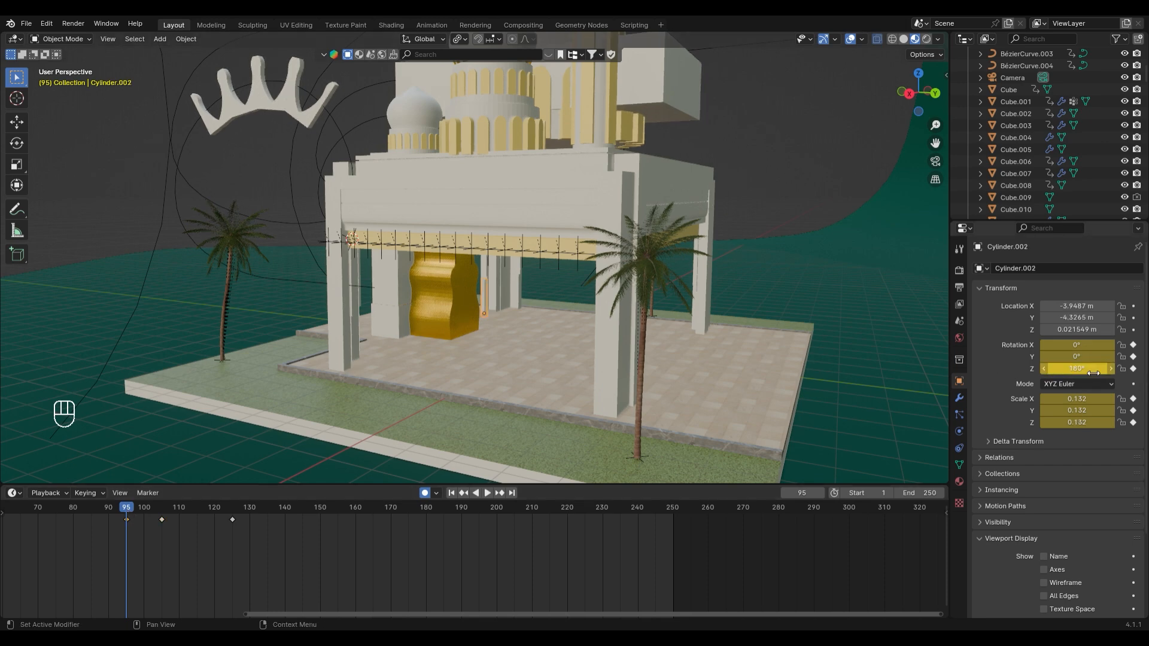
key(Return)
text(0)
key(Return)
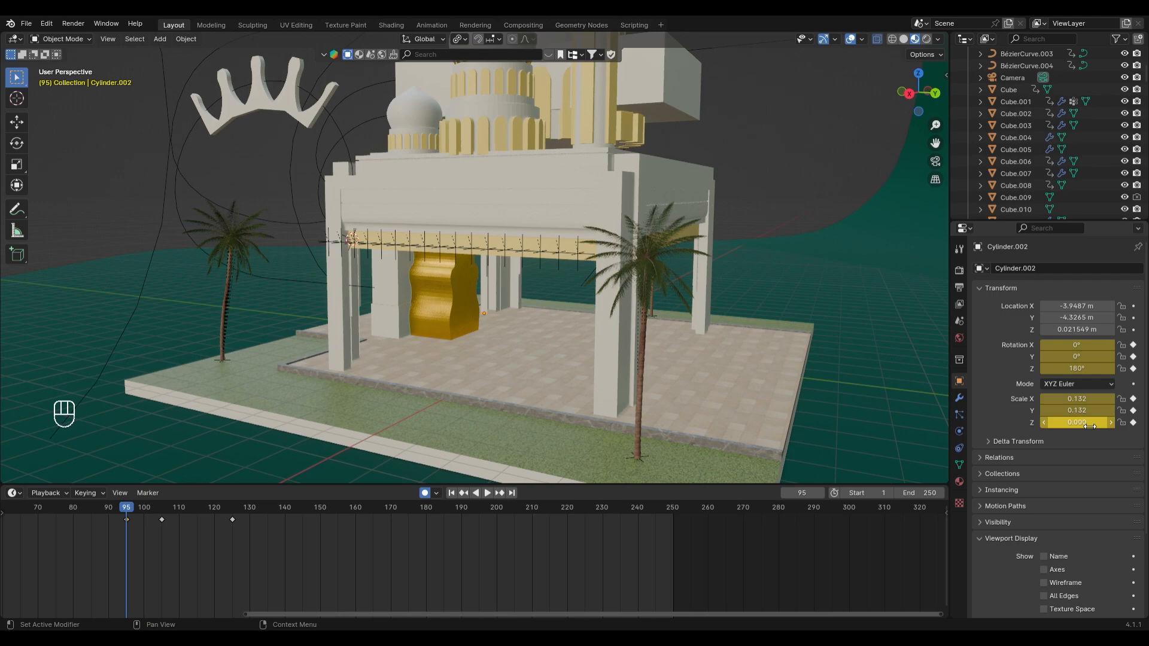
Play the animation to check the front facade, and set the front column's Z rotation to -90° at frame 105
key(space)
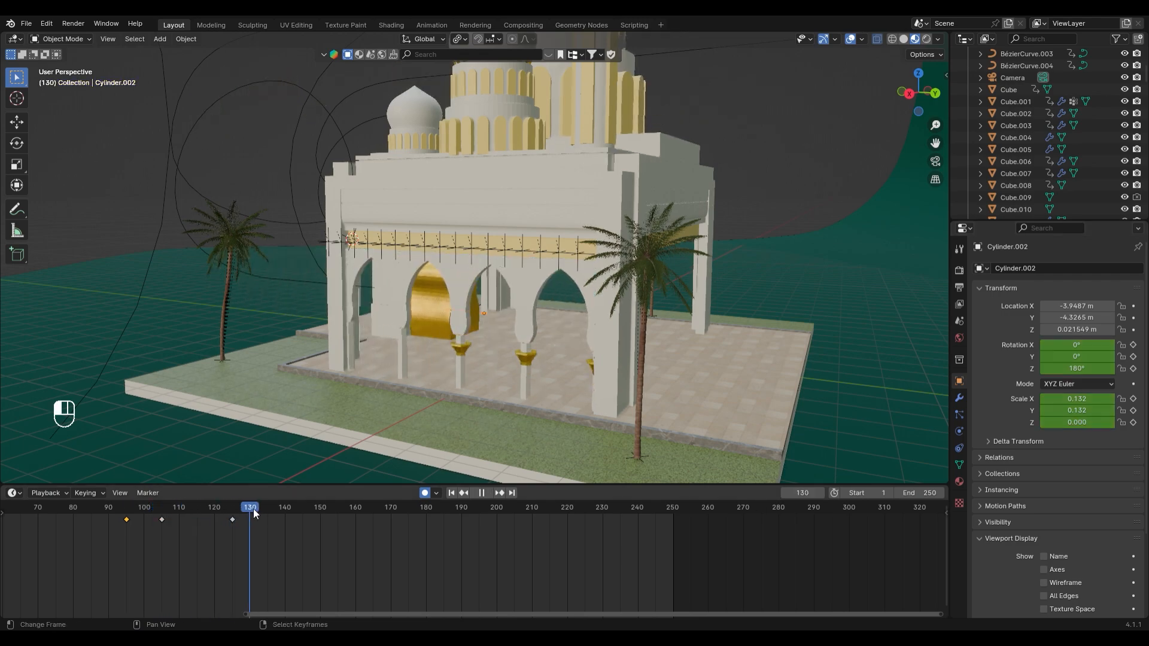
key(space)
drag(285, 509, 162, 518)
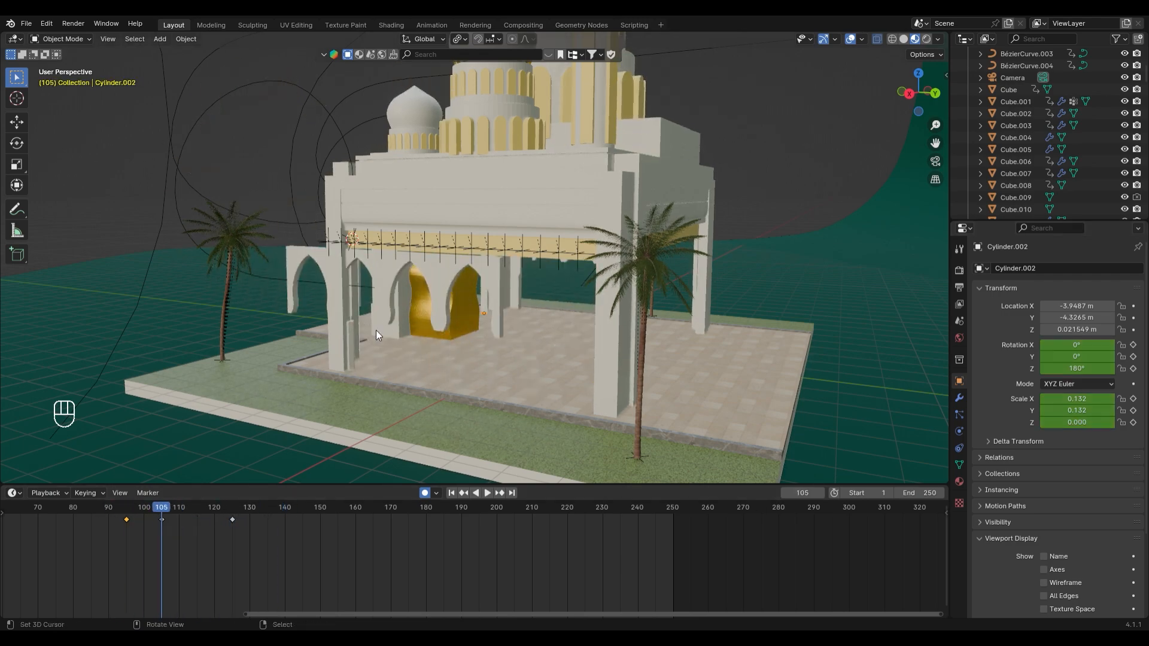
middle_drag(376, 335, 419, 419)
drag(158, 507, 200, 519)
key(space)
key(Escape)
click(1076, 369)
drag(307, 512, 163, 518)
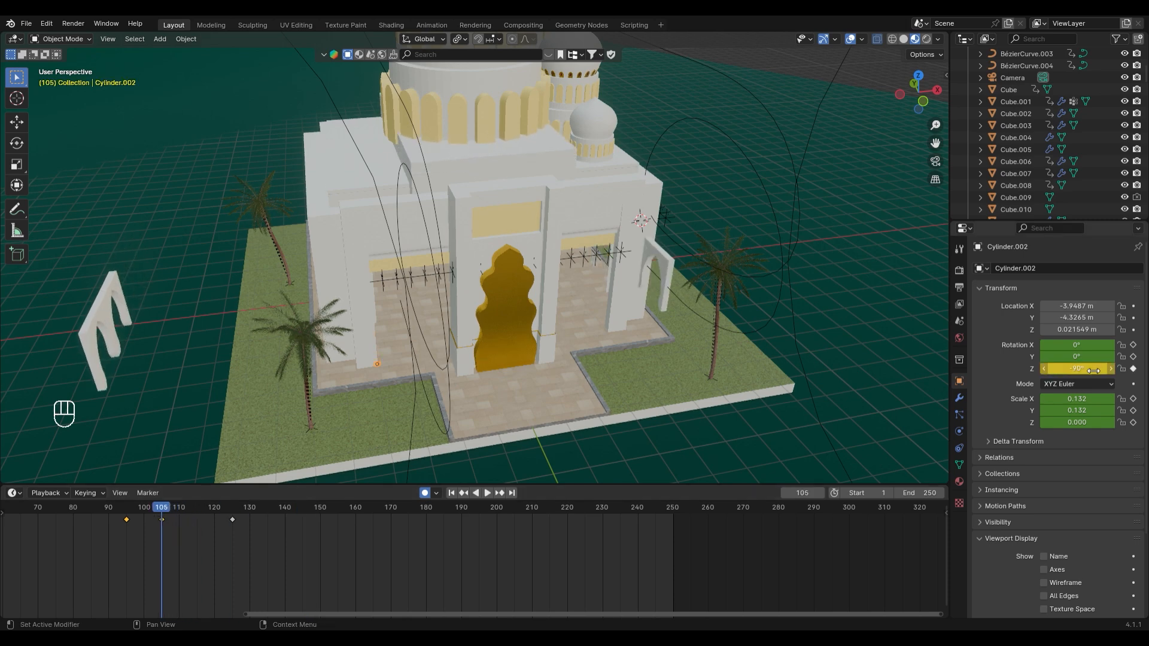
Edit the front column's Z rotation at frame 95 and play the animation to check the turn
key(Down)
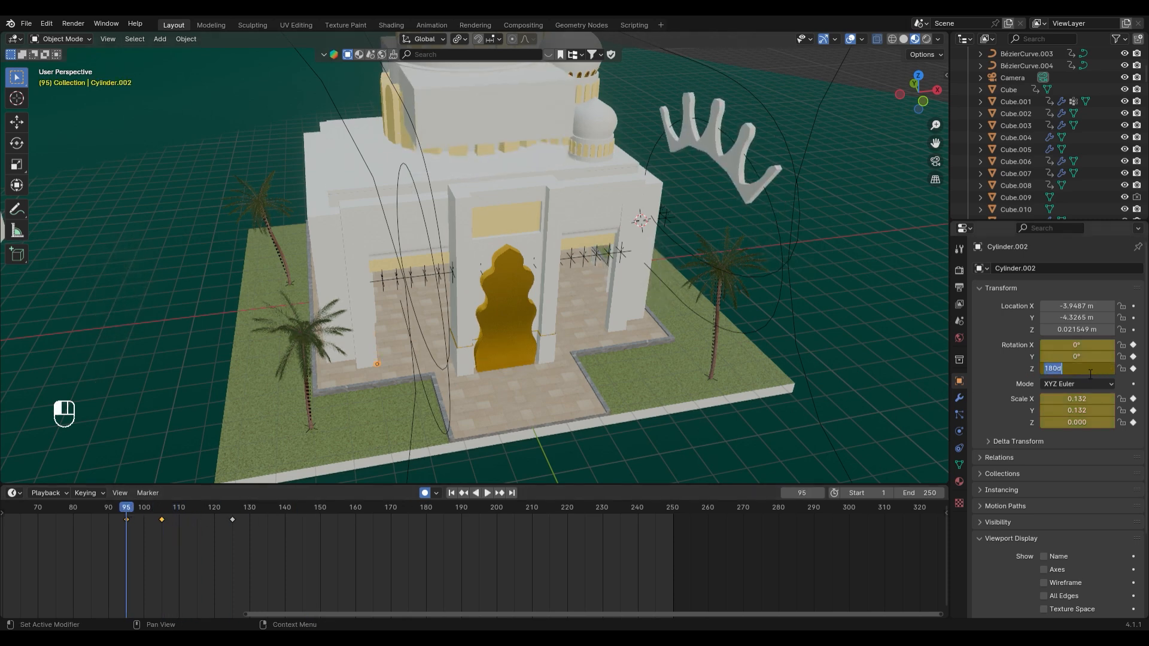
key(space)
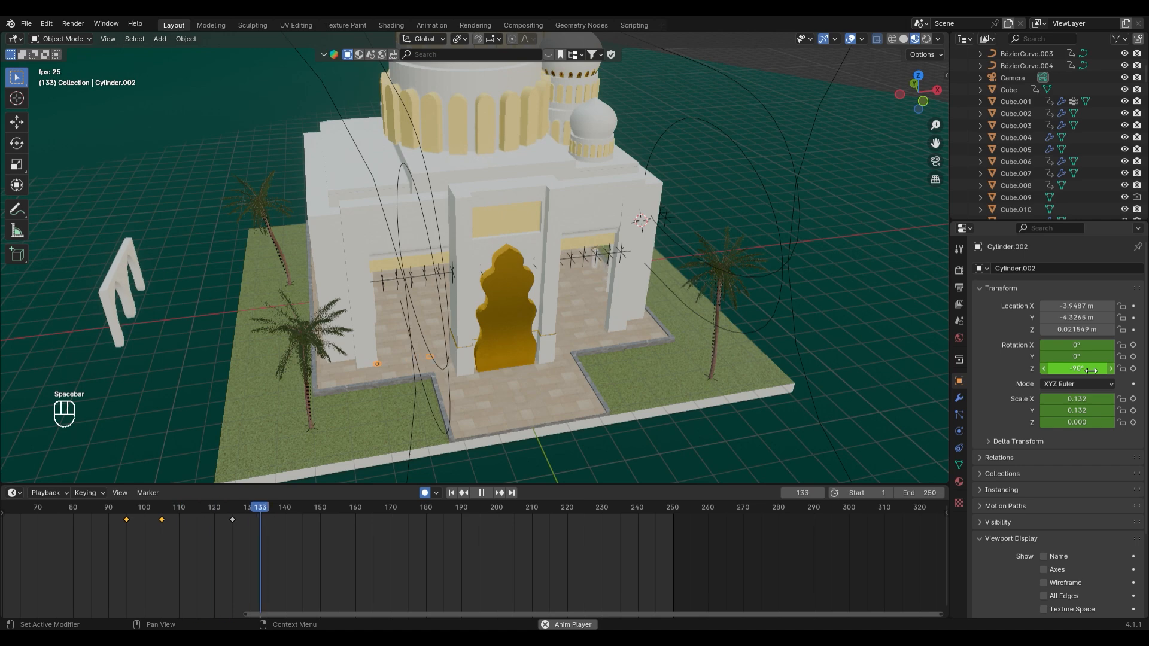
key(space)
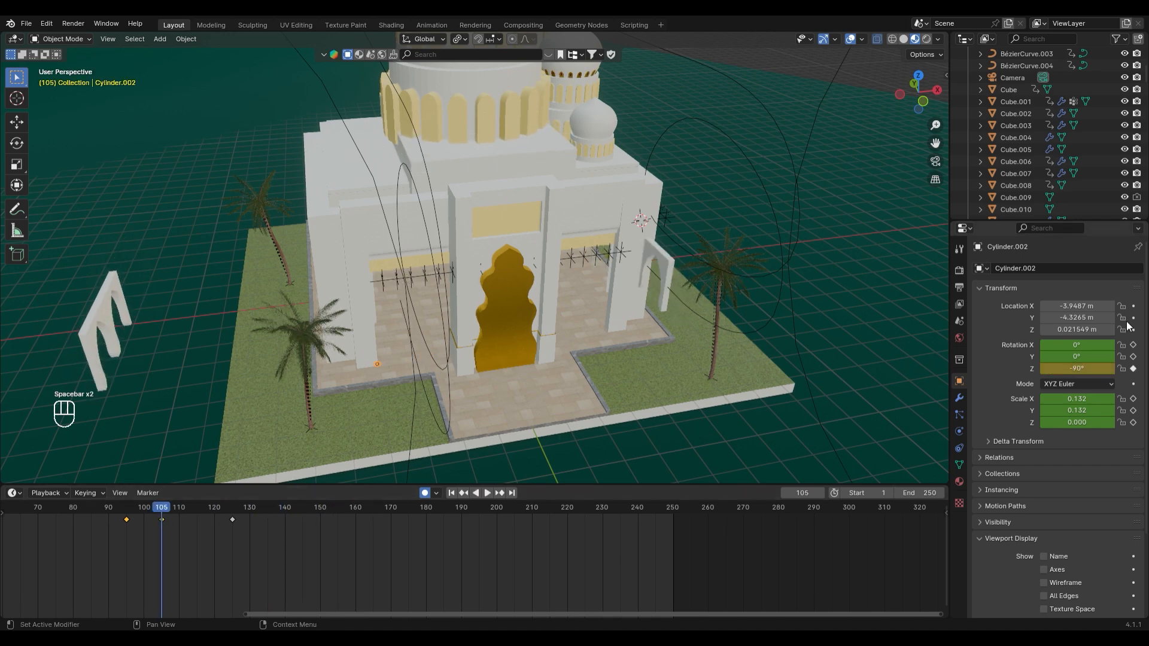
Set the front column's Z scale to 0.132 at frame 105 and play back its growth
key(Return)
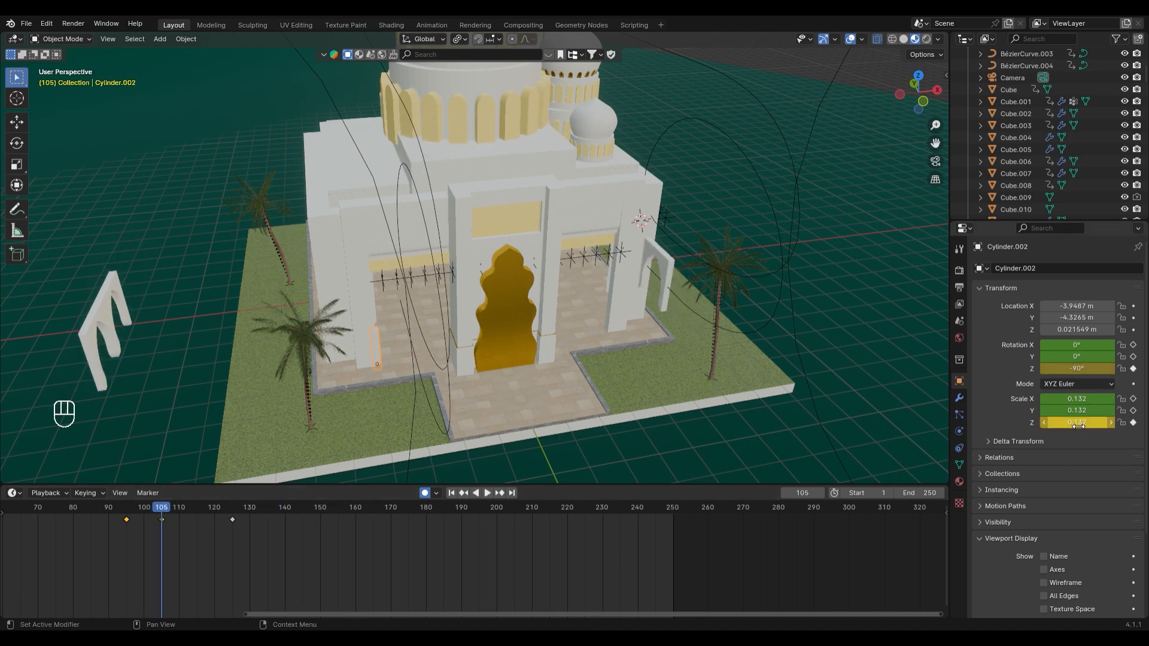
key(space)
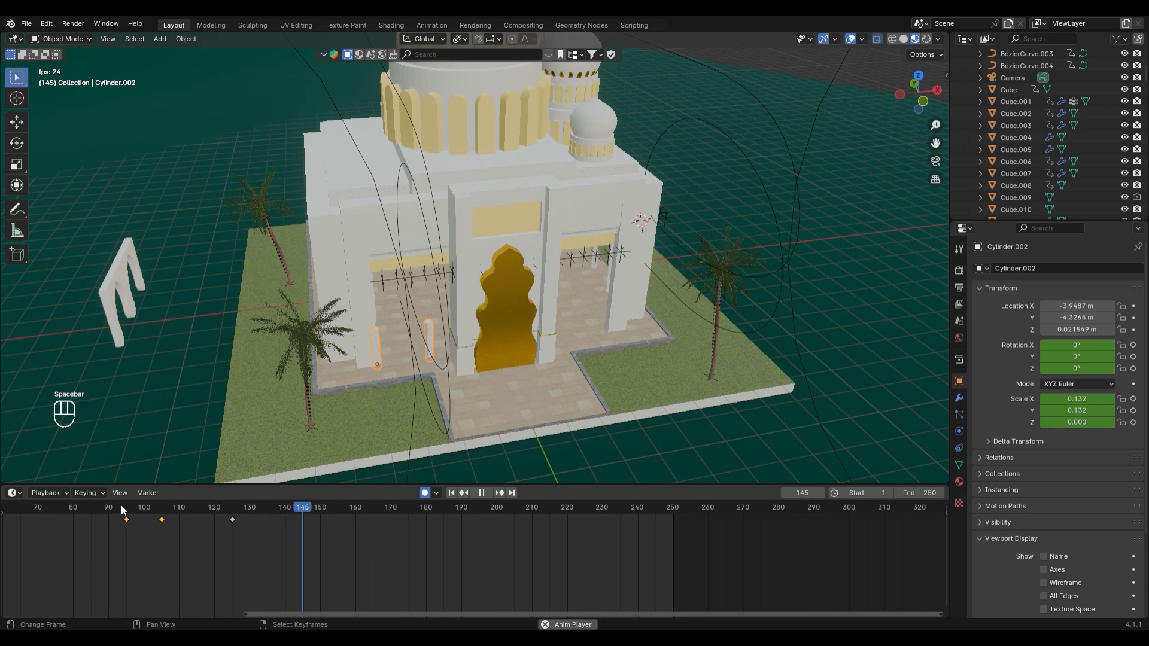
key(space)
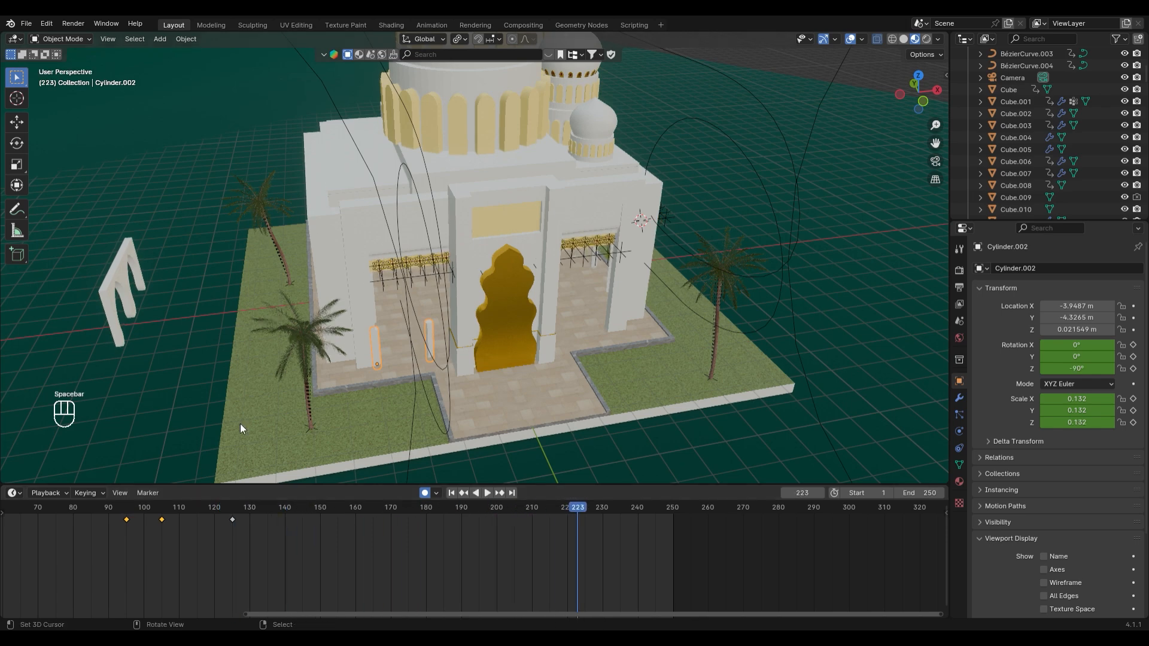
Undo the accidental move of the side arcade's path curve and scrub the timeline to review the arcade animation
scroll(548, 294, down, 4)
click(623, 244)
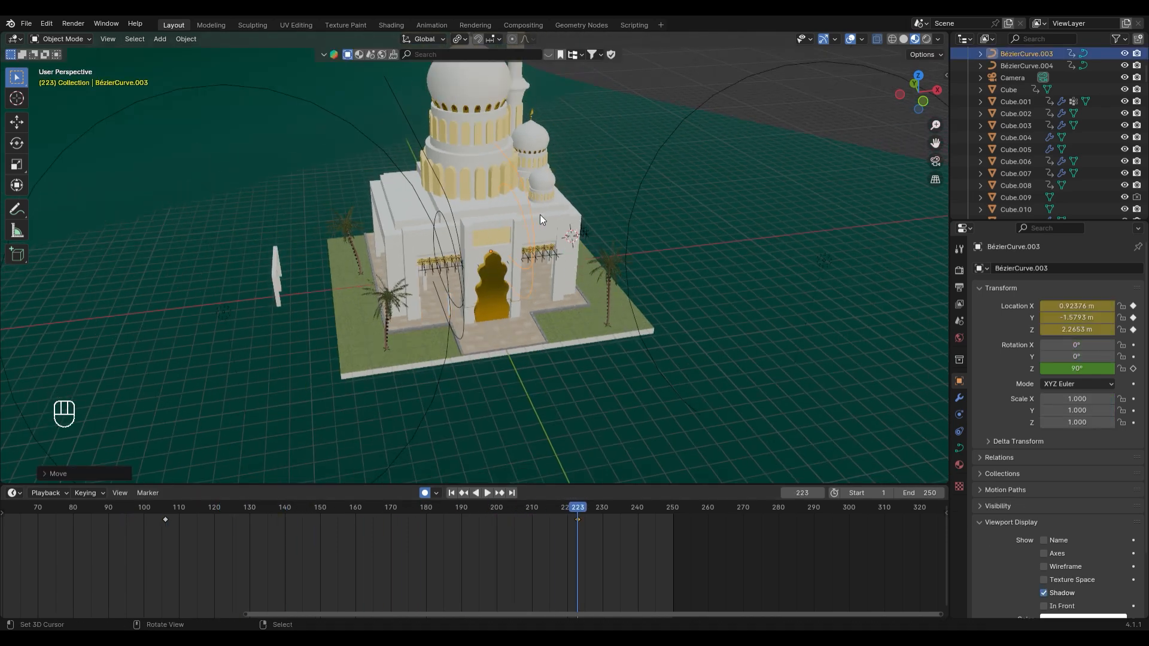
key(ctrl+z)
drag(86, 522, 196, 511)
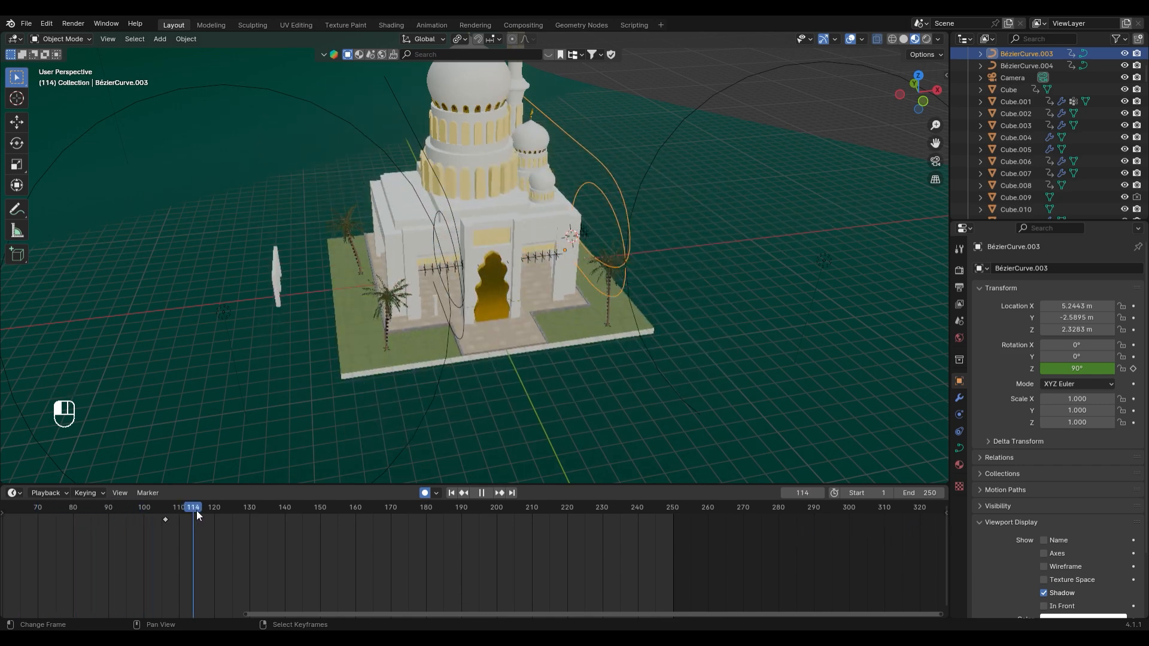
drag(112, 517, 193, 517)
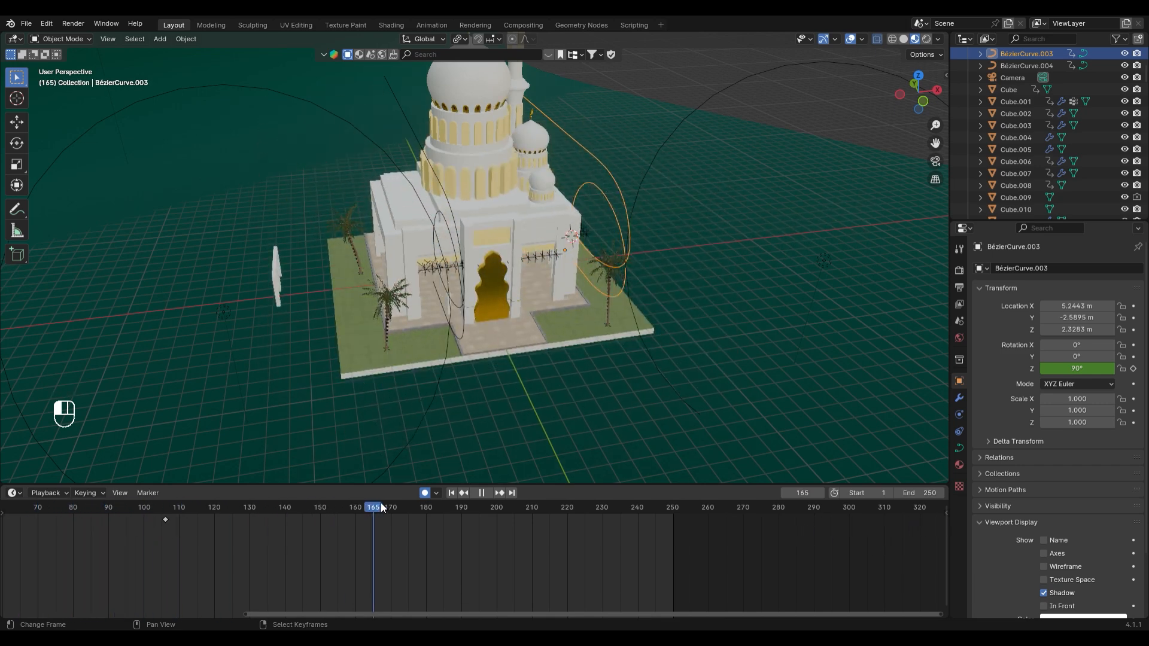
drag(382, 508, 229, 515)
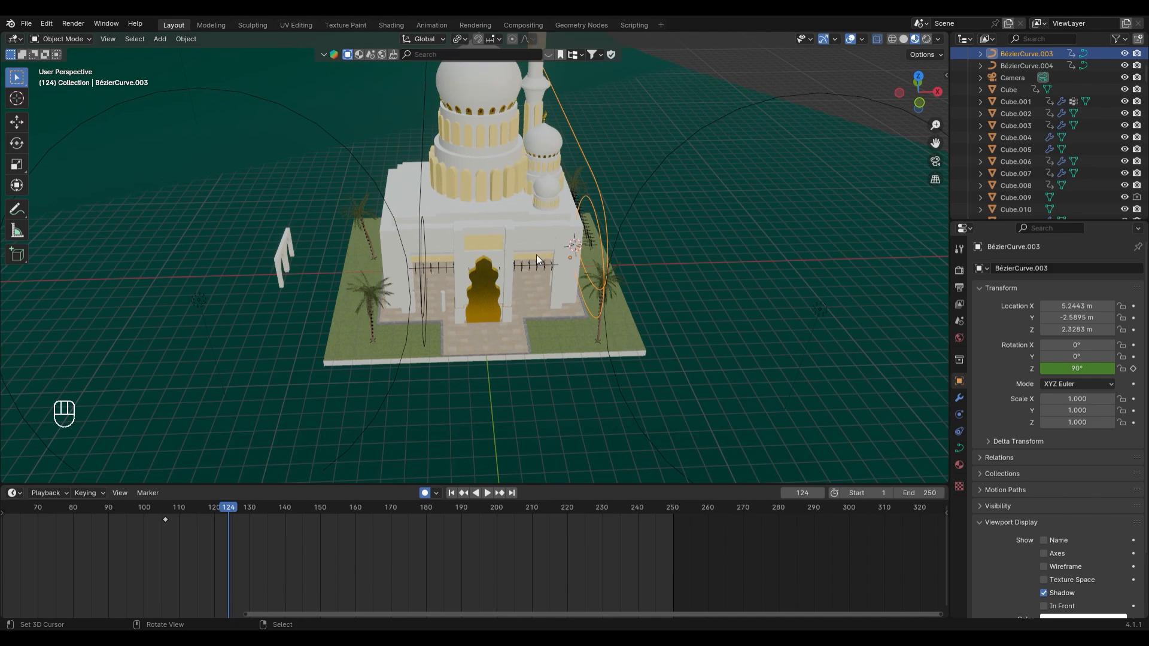
Delete the duplicated arcade made for the front facade
click(315, 246)
key(Delete)
scroll(644, 265, up, 5)
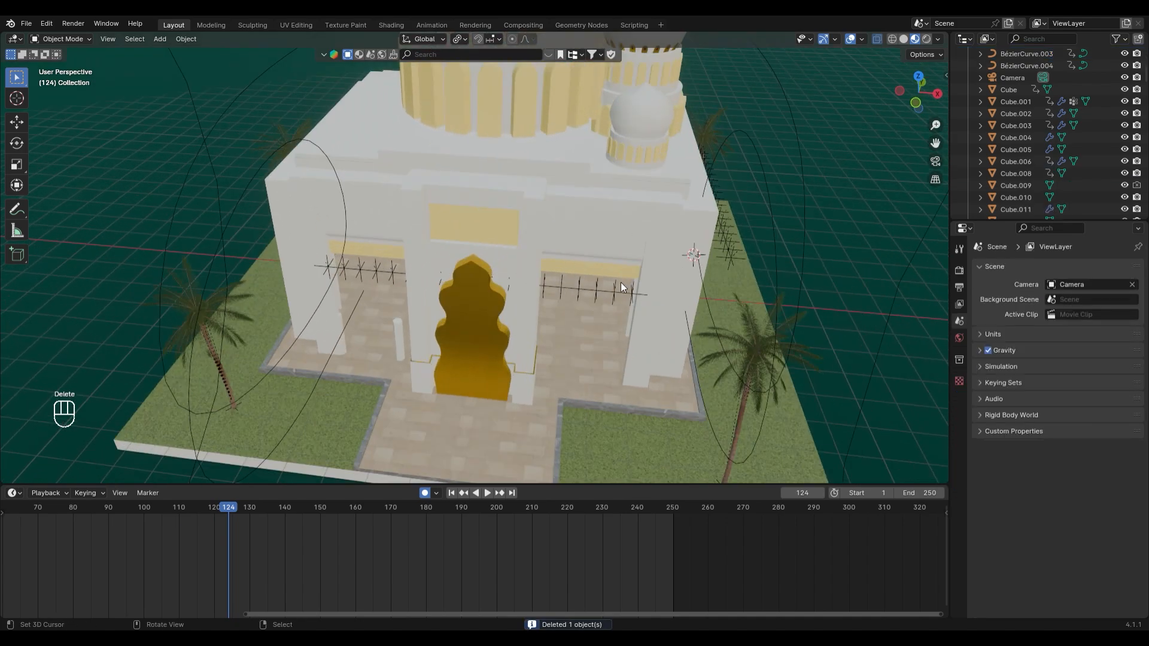
Go to frame 204, view the side facade and undo the last change to its gold column capitals
scroll(620, 282, down, 4)
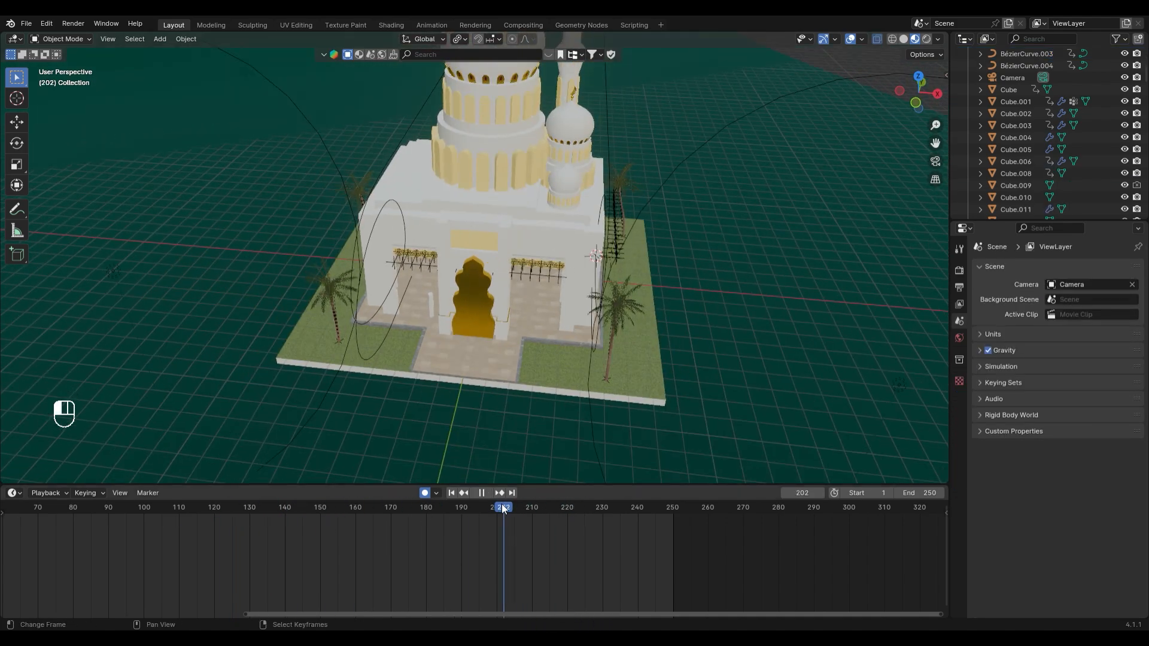
drag(502, 508, 510, 508)
middle_drag(719, 389, 566, 350)
right_drag(662, 369, 733, 410)
key(ctrl+z)
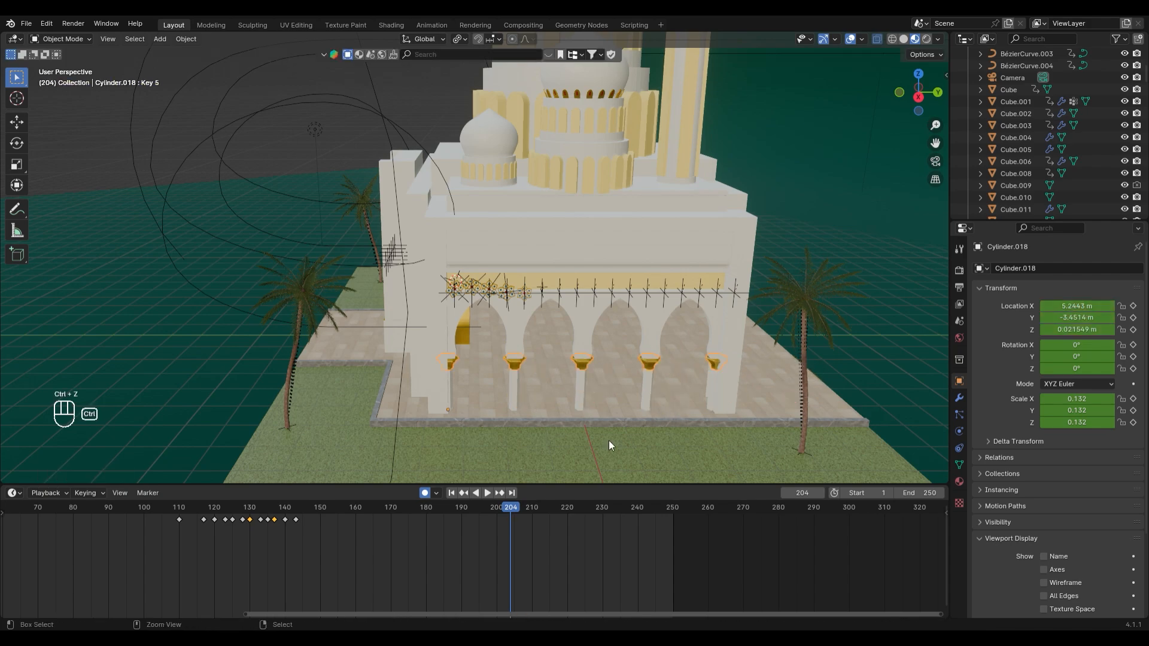
Delete the duplicated path curve BézierCurve.004 that belonged to the front arcade
middle_drag(609, 440, 463, 375)
click(613, 311)
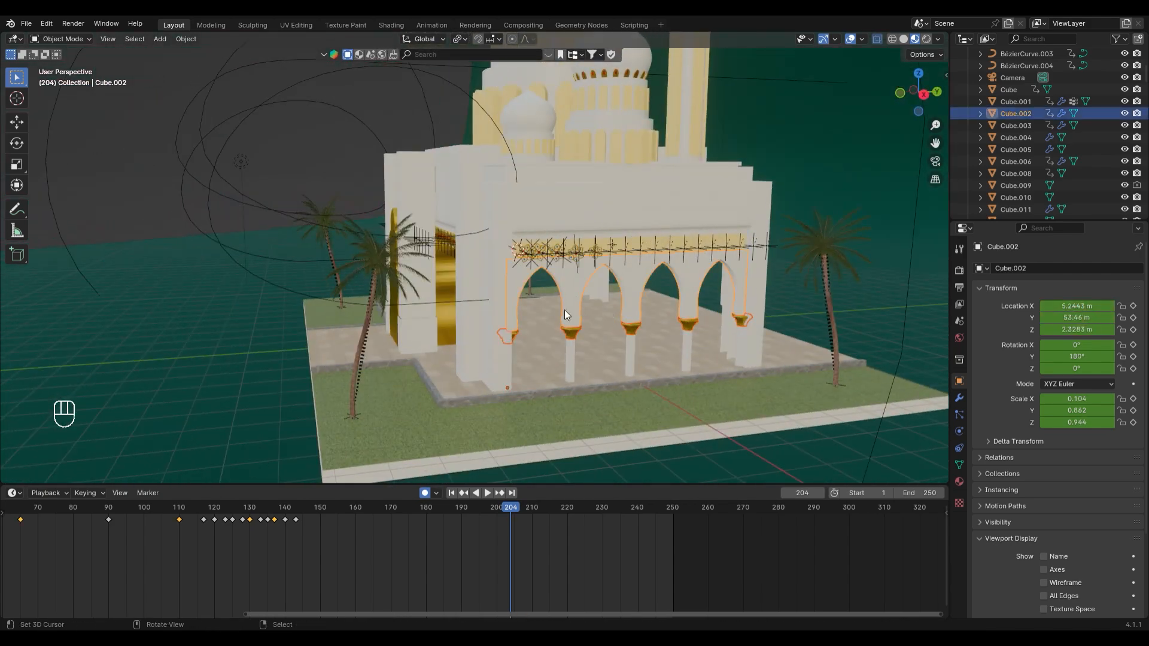
middle_drag(295, 227, 383, 178)
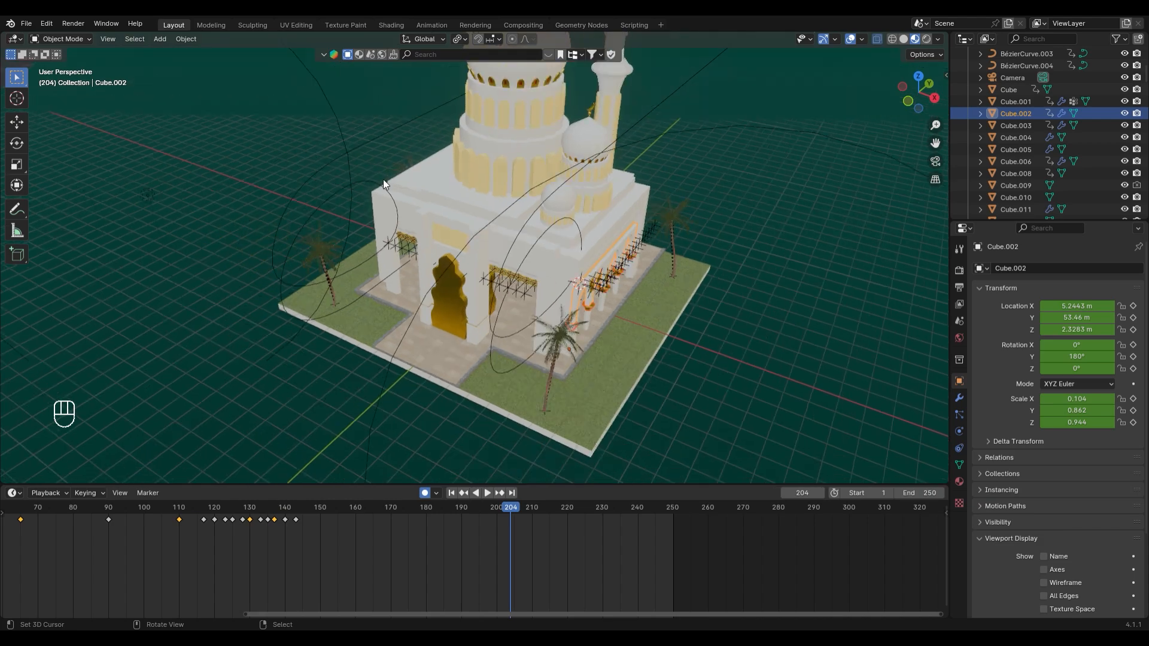
click(371, 183)
key(Delete)
Select the side arcade's path curve, the arcade itself and its gold column capitals together
scroll(577, 290, up, 3)
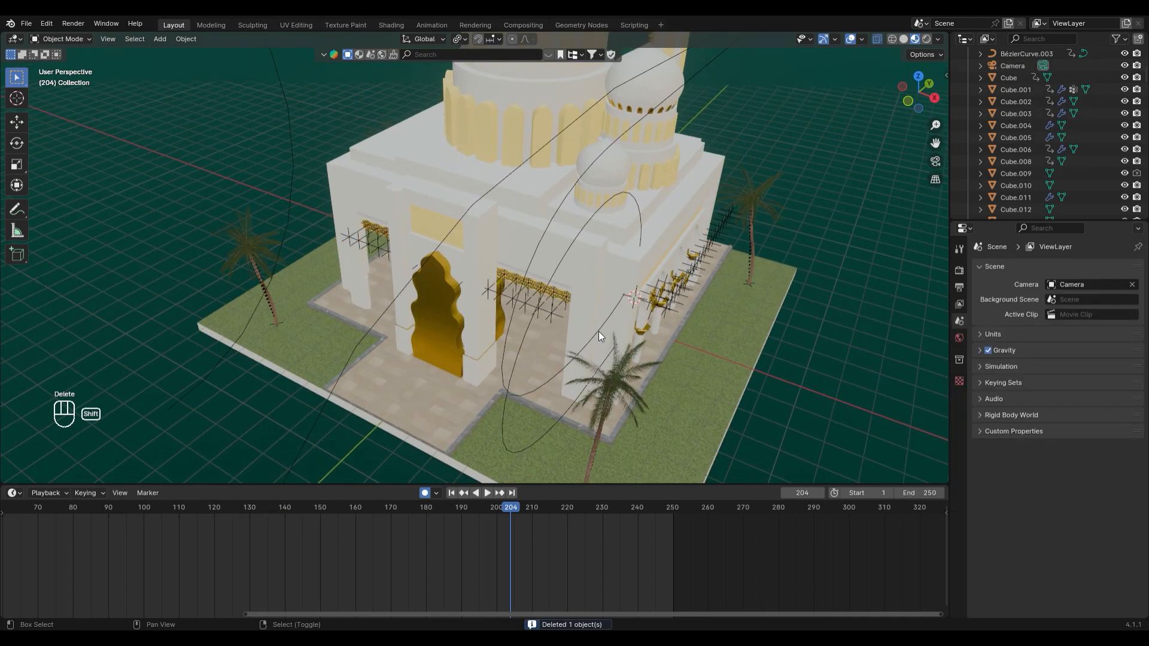
middle_drag(599, 332, 516, 299)
right_click(492, 302)
shift+right_click(584, 318)
shift+right_click(584, 351)
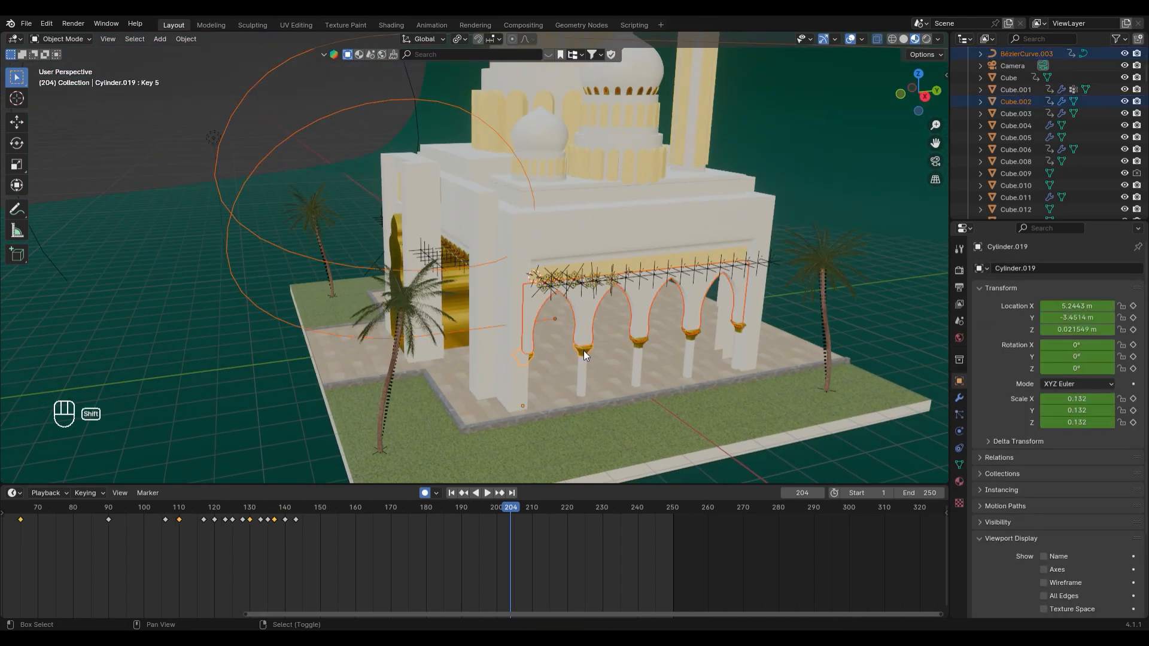
Duplicate the selected arcade, curve and capitals to the front facade and rotate the copies -90° about the Z axis
shift+middle_drag(583, 350, 597, 288)
key(shift+d)
click(482, 246)
text(rz90)
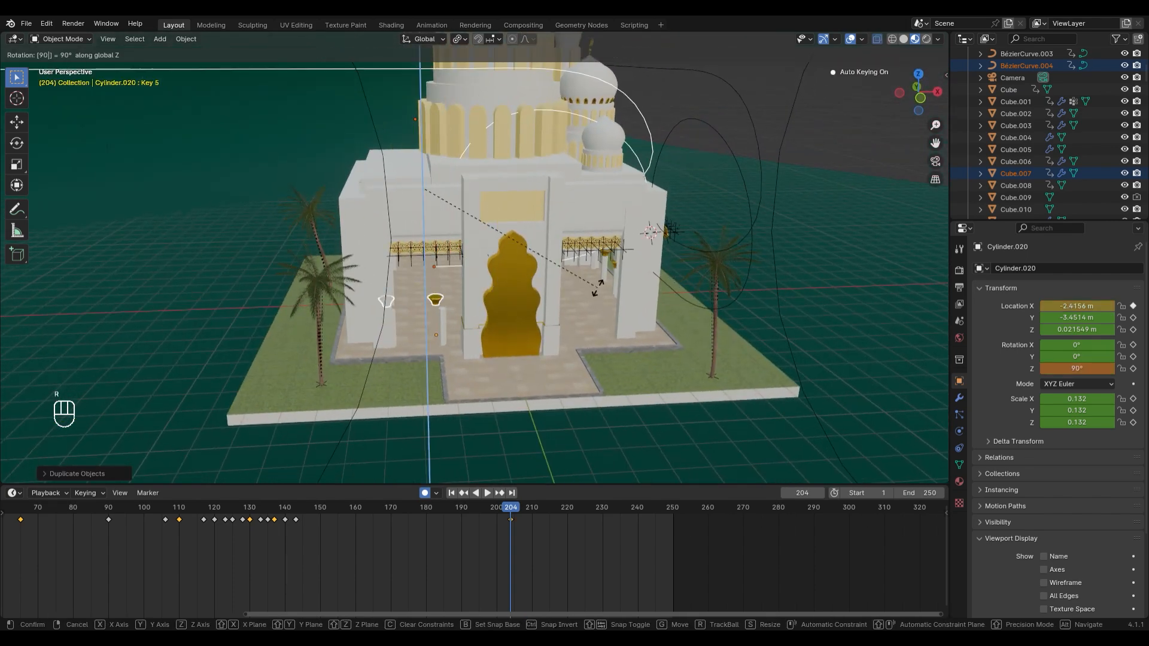
key(minus)
key(Return)
Check the rotated copies in the animation, and undo their rotation and duplication
scroll(594, 285, down, 8)
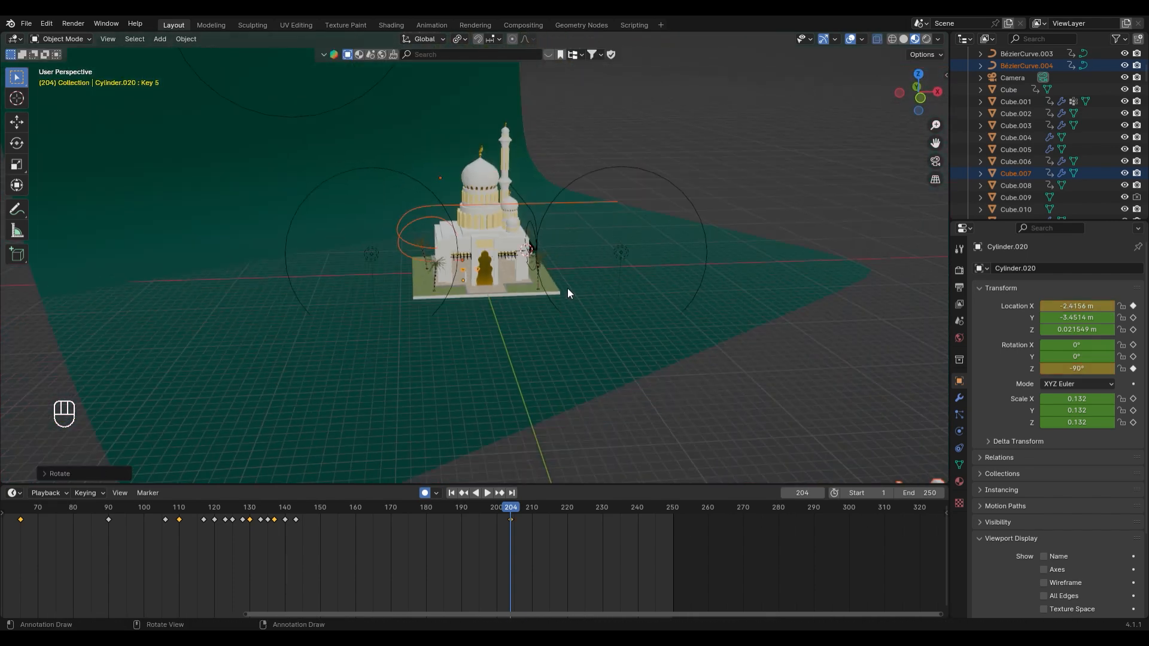
scroll(473, 247, up, 2)
key(space)
click(231, 522)
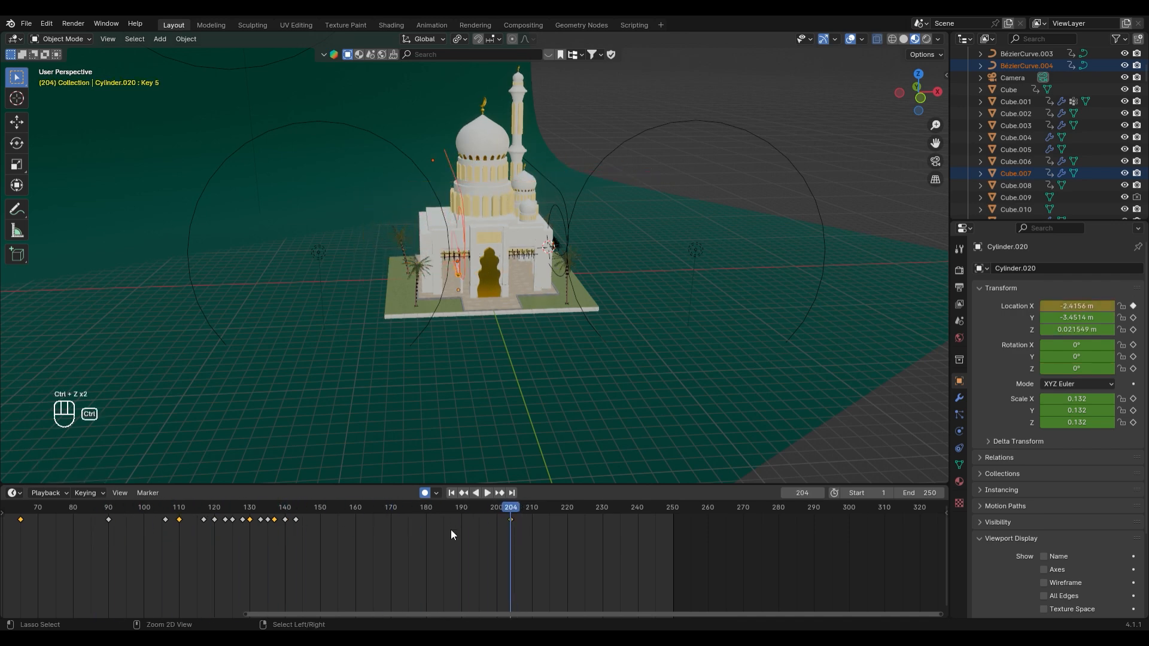
key(ctrl+z)
Turn off auto keying and rotate the selected side arcade, curve and capitals -90° about the Z axis at frame 75
click(425, 492)
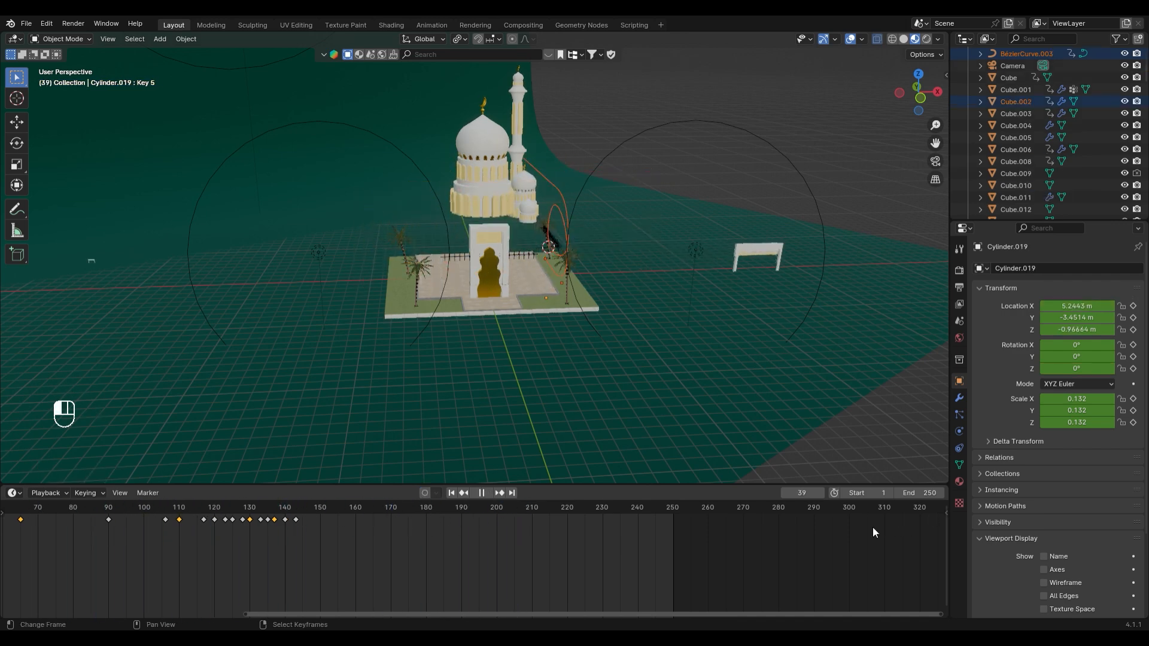
click(57, 539)
key(r)
key(z)
key(9)
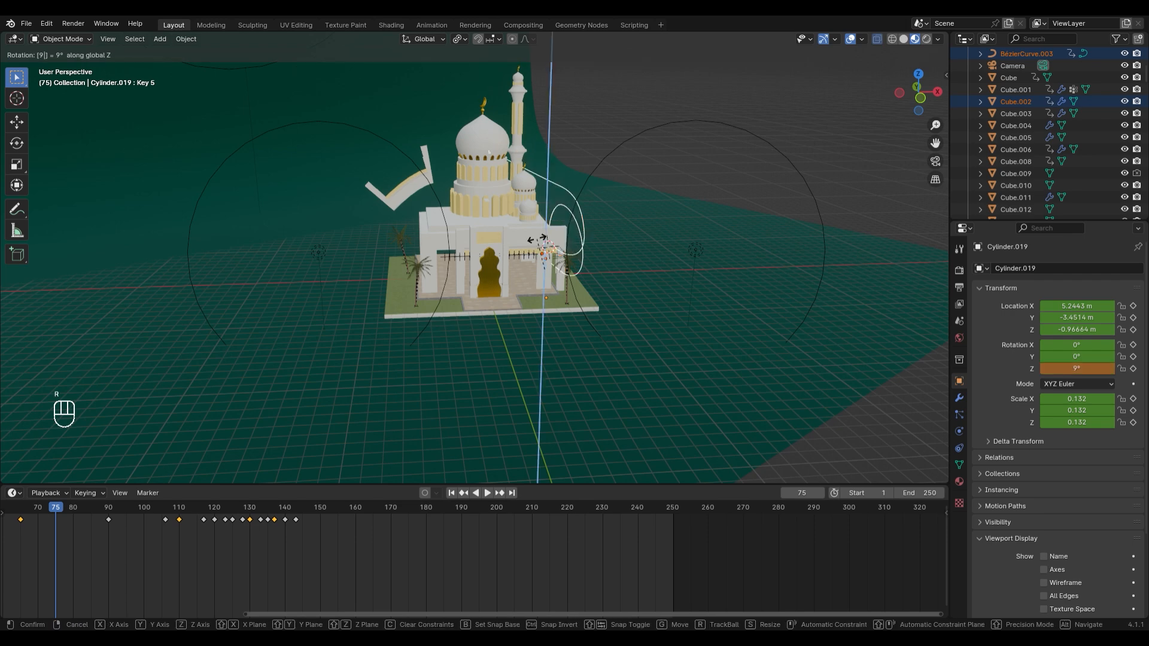
key(Return)
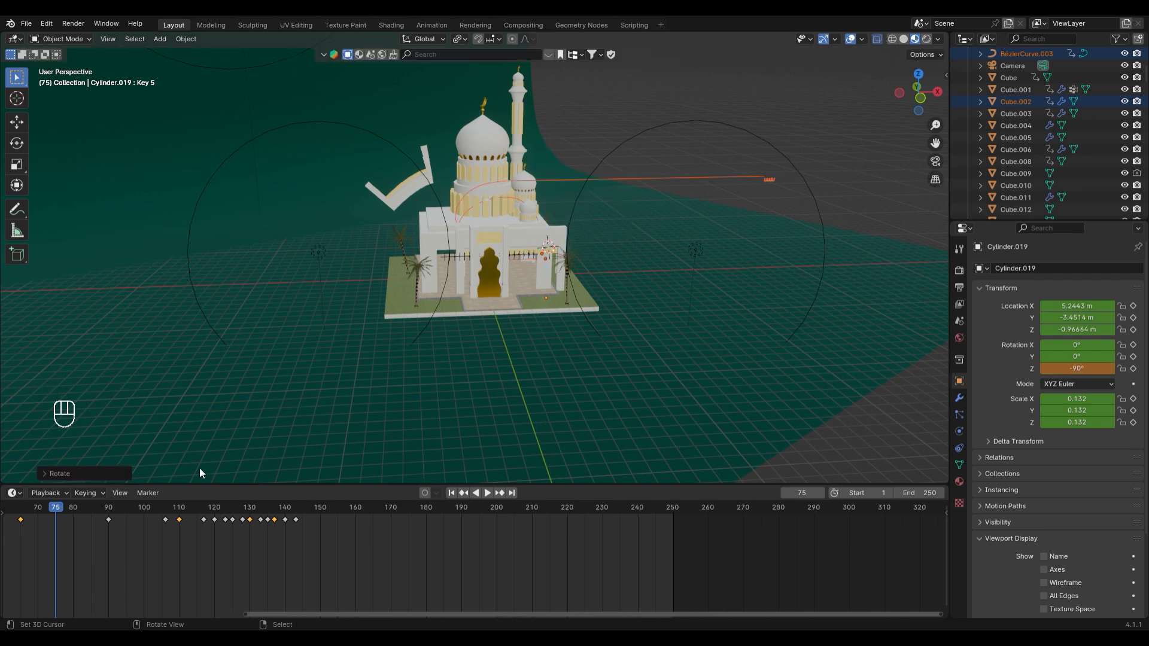
Check the rotated side arcade in the animation around frame 117, and undo its rotation
key(space)
click(164, 516)
drag(143, 518, 1, 518)
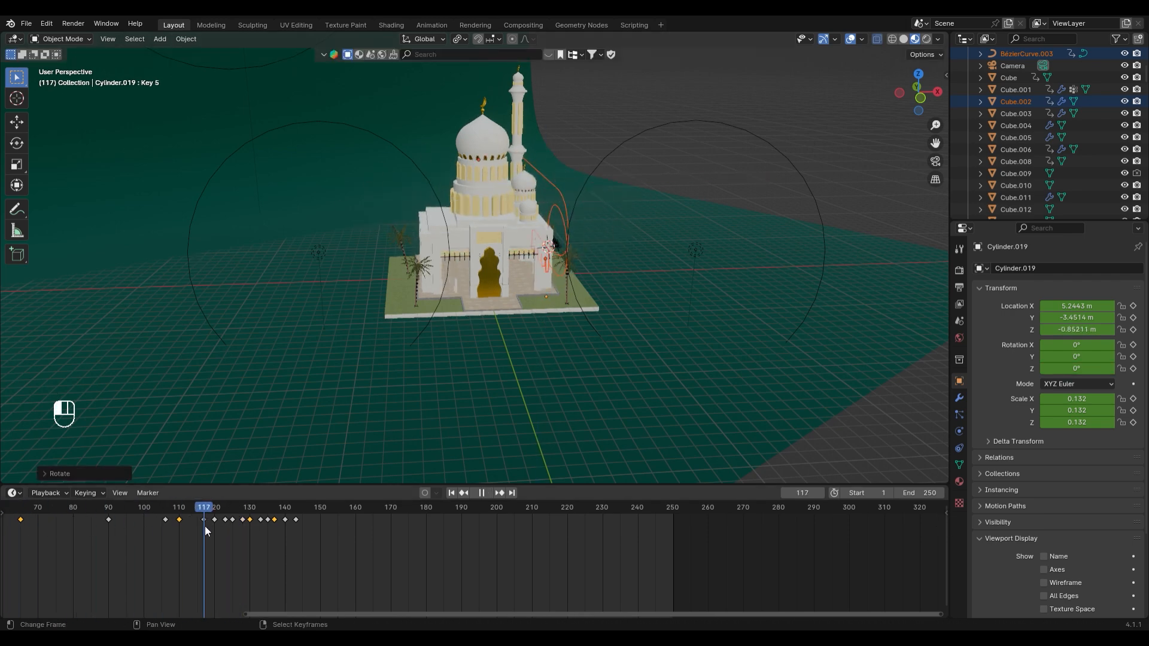
key(ctrl+z)
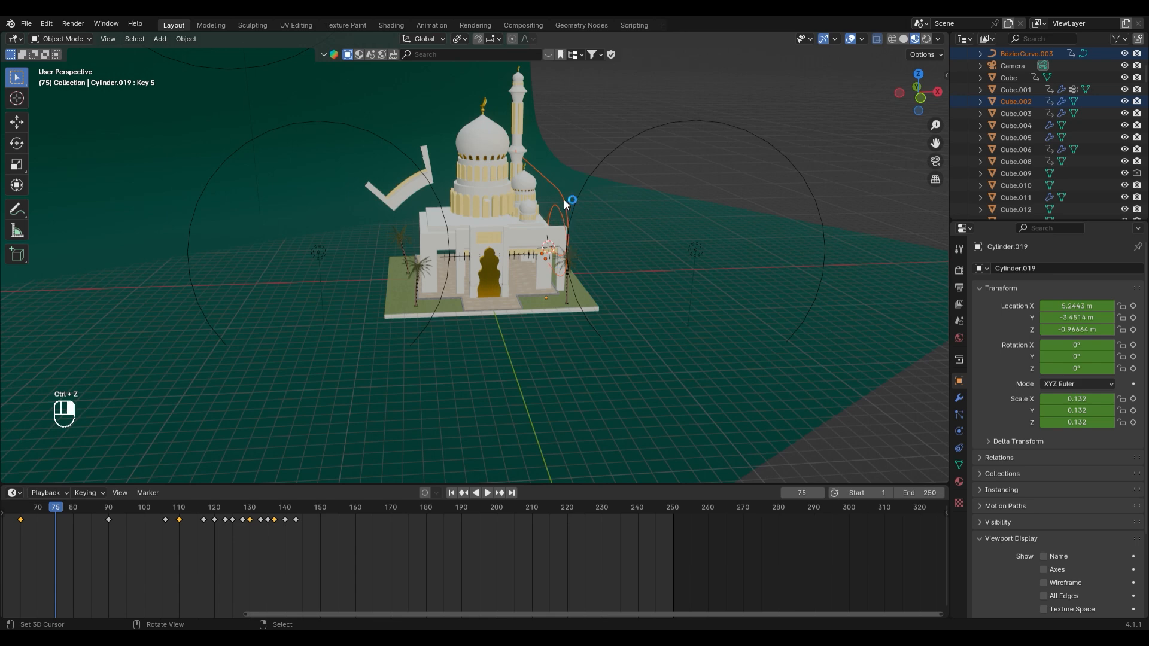
Delete the arcade path curve's rotation keyframe and rotate the curve -90° about the Z axis
click(566, 203)
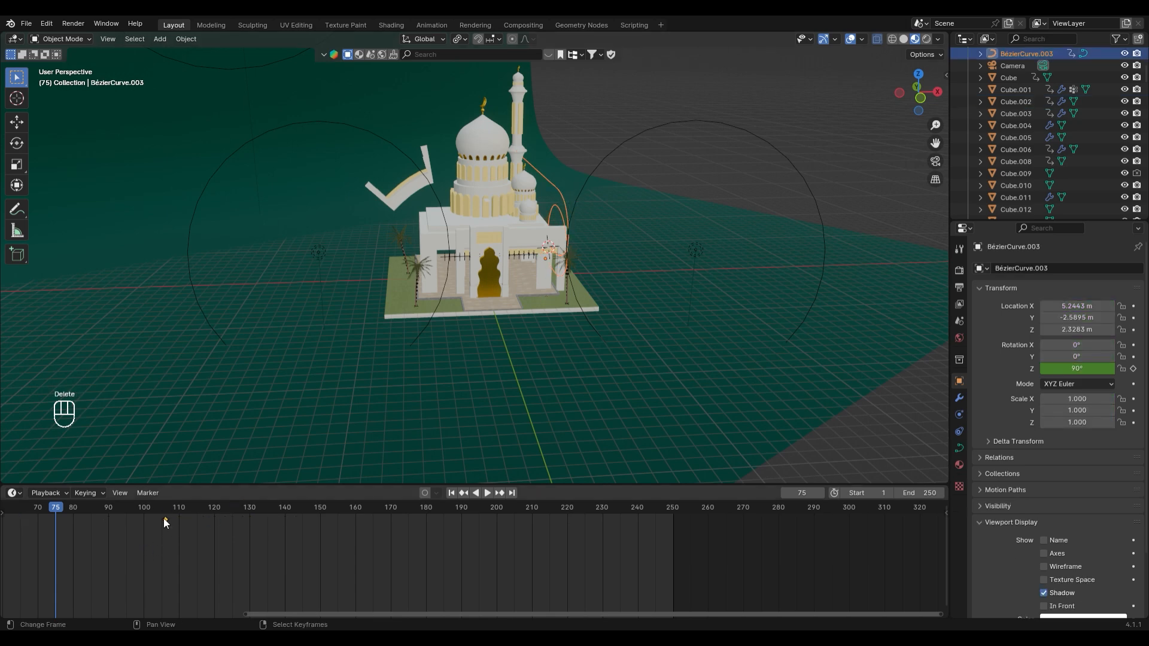
key(Delete)
key(r)
key(z)
key(9)
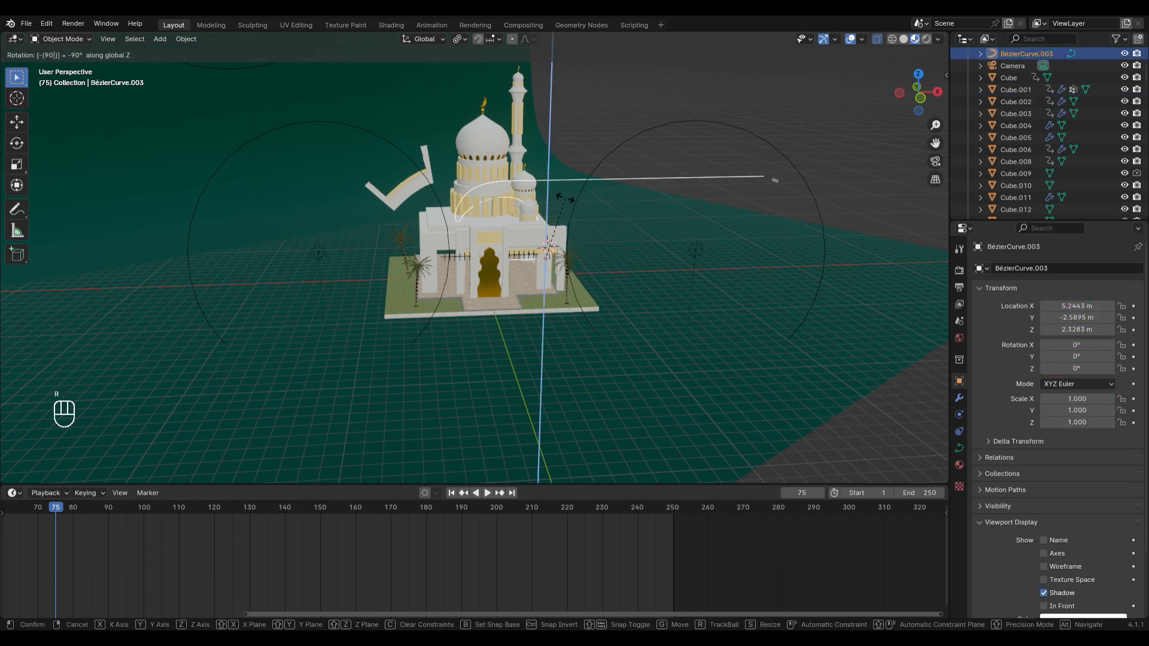
key(Return)
scroll(566, 200, up, 1)
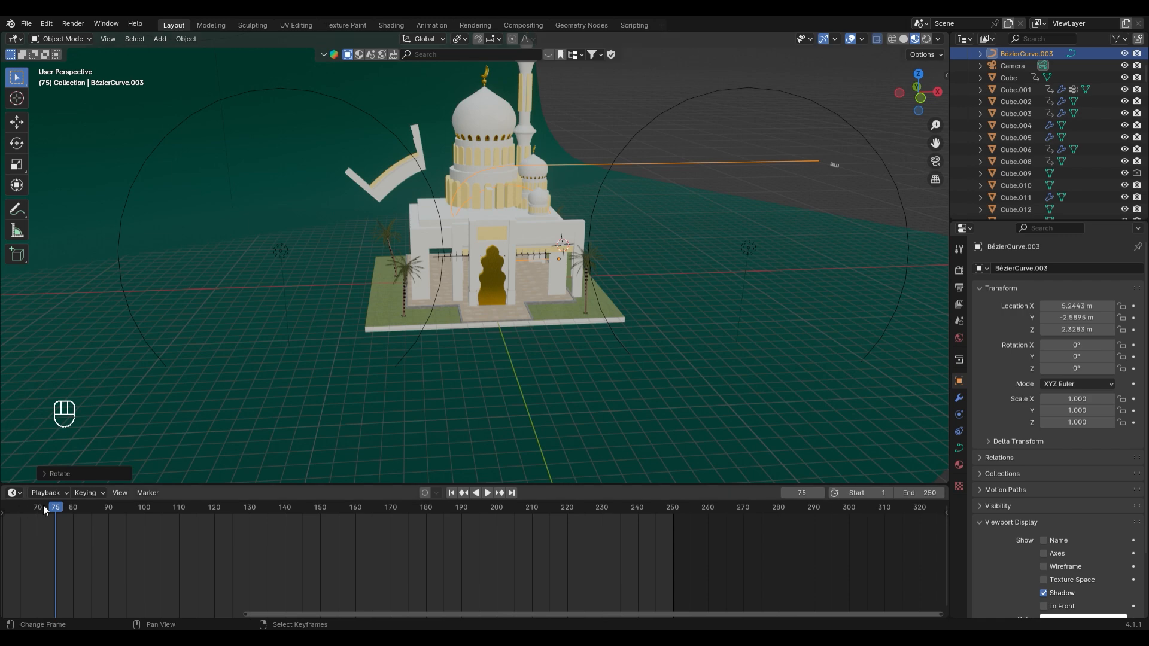
Play and scrub the animation to frame 137, and examine how the arcade follows the rotated curve
drag(44, 507, 92, 521)
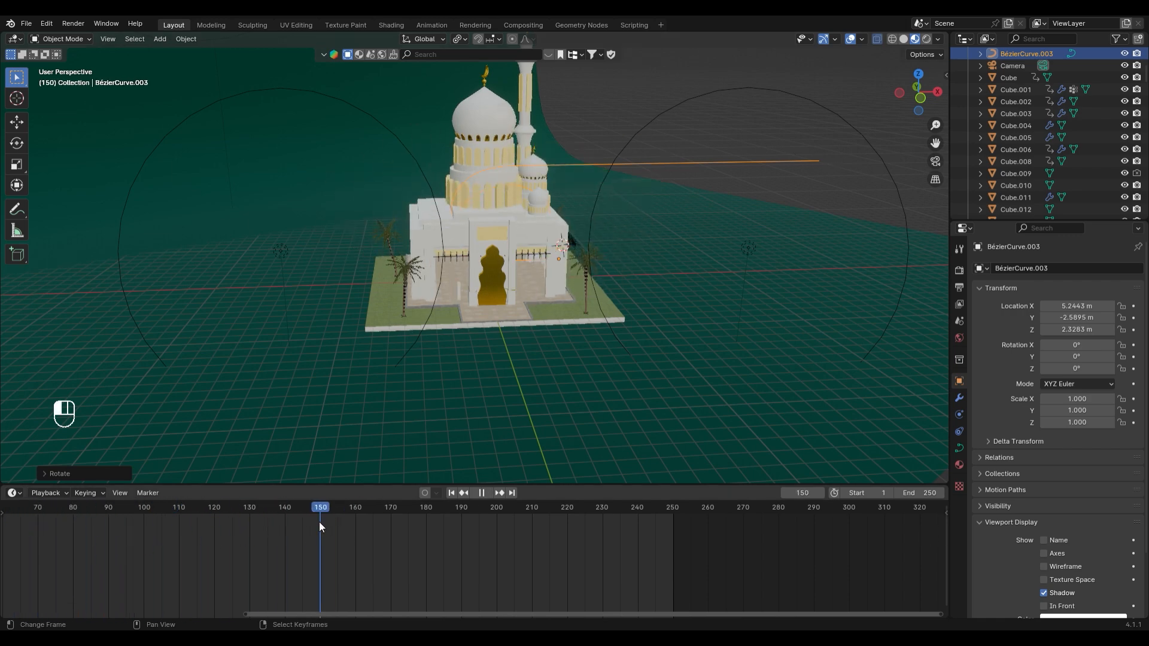
drag(319, 522, 274, 522)
key(space)
middle_drag(662, 254, 562, 301)
scroll(562, 300, down, 2)
scroll(560, 300, up, 2)
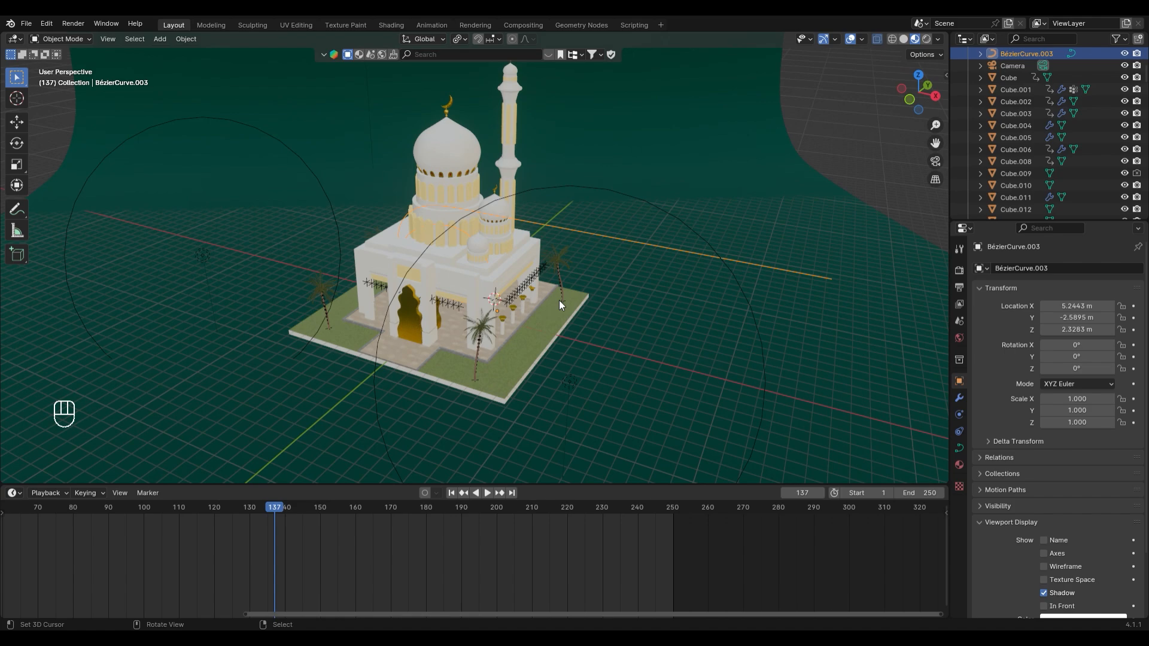
Undo the path curve's rotation and the deletion of its rotation keyframe
key(ctrl+z)
key(ctrl+z)
key(ctrl+z)
key(ctrl+z)
key(ctrl+z)
key(ctrl+z)
key(ctrl+z)
key(ctrl+z)
Select the side arcade's gold column capitals, the arcade itself and its path curve
scroll(551, 318, up, 2)
middle_drag(490, 353, 569, 322)
scroll(526, 335, up, 3)
click(552, 321)
click(602, 371)
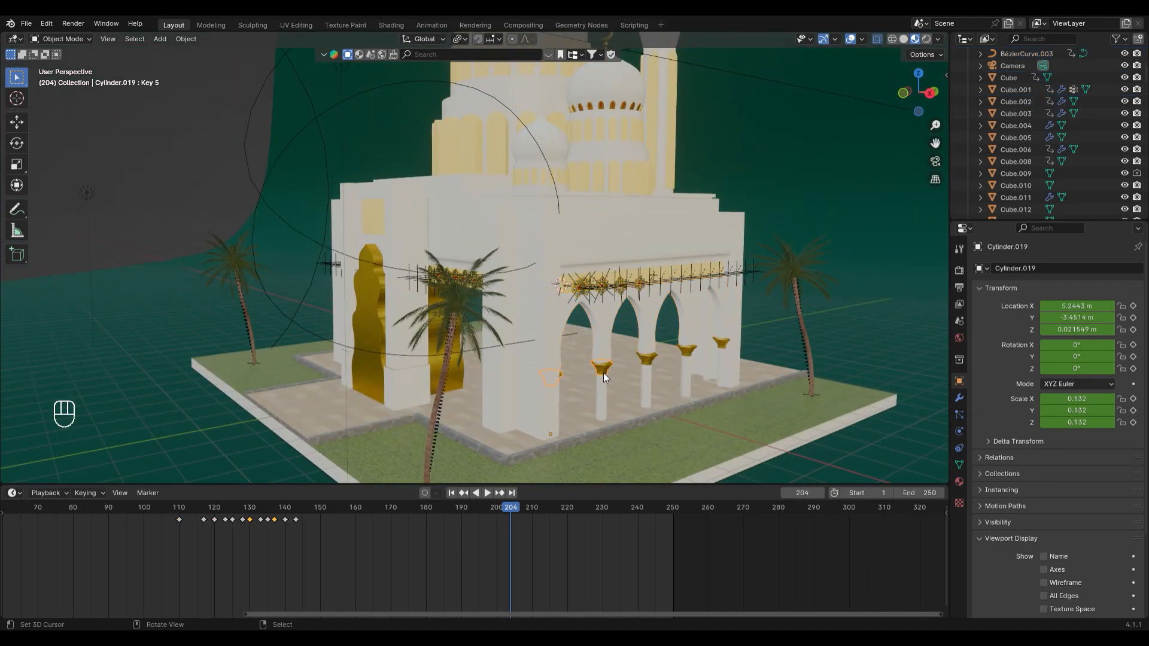
middle_drag(603, 373, 570, 387)
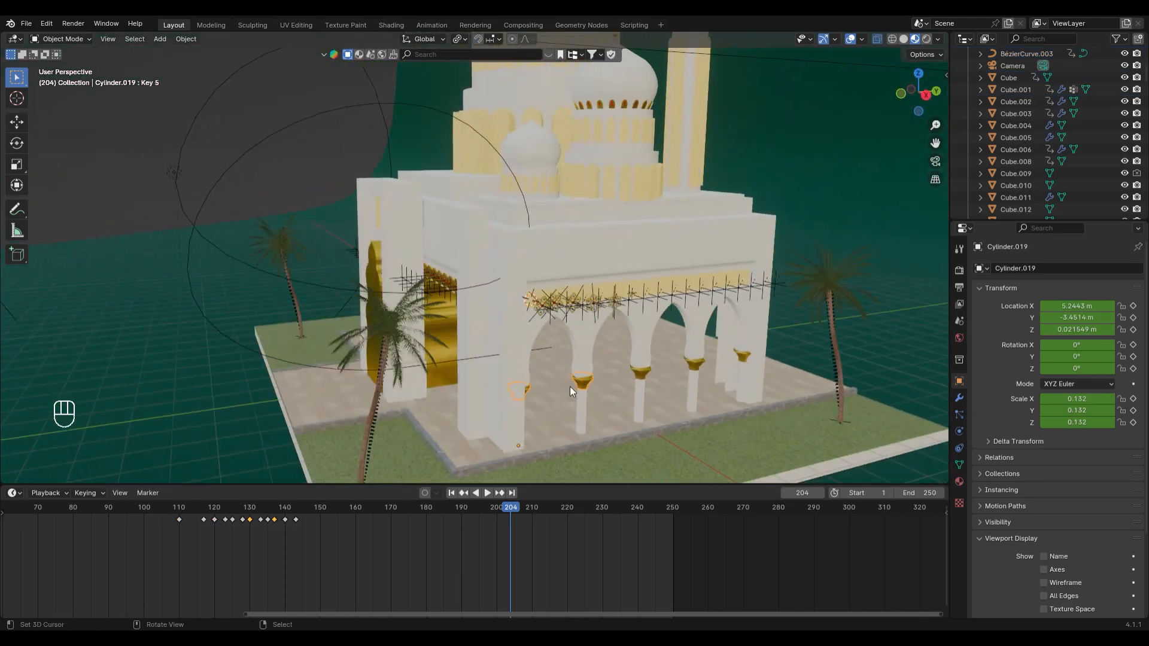
click(537, 334)
shift+click(252, 262)
Snap the 3D cursor to the arcade's path curve and add an empty at that point
key(shift+a)
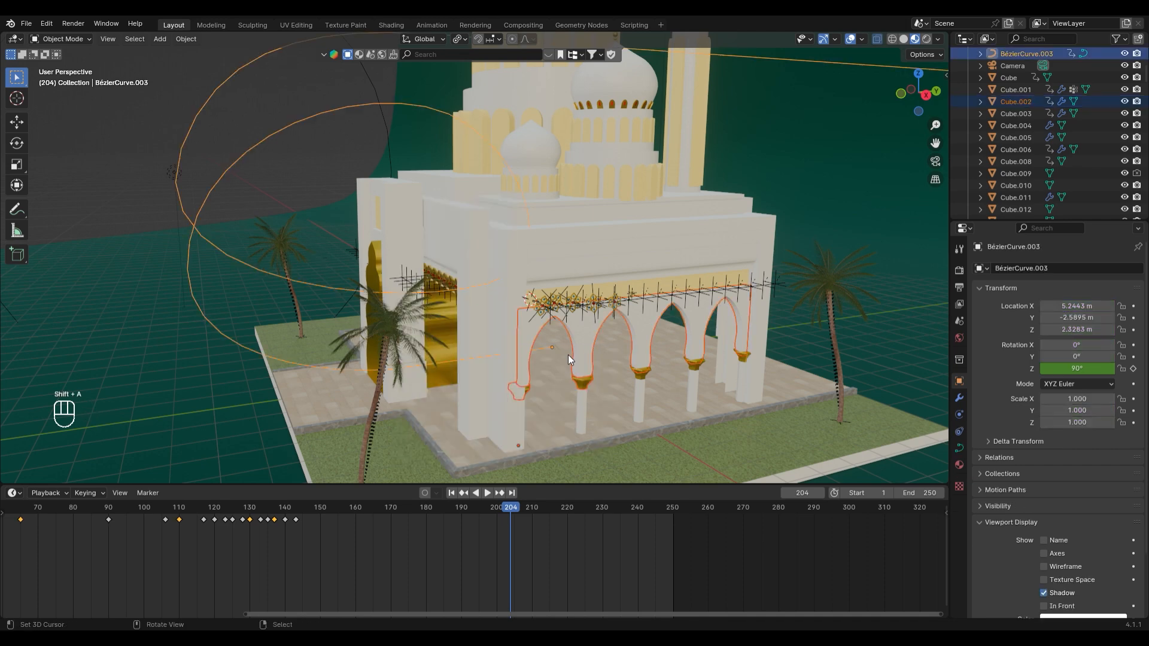
key(shift+s)
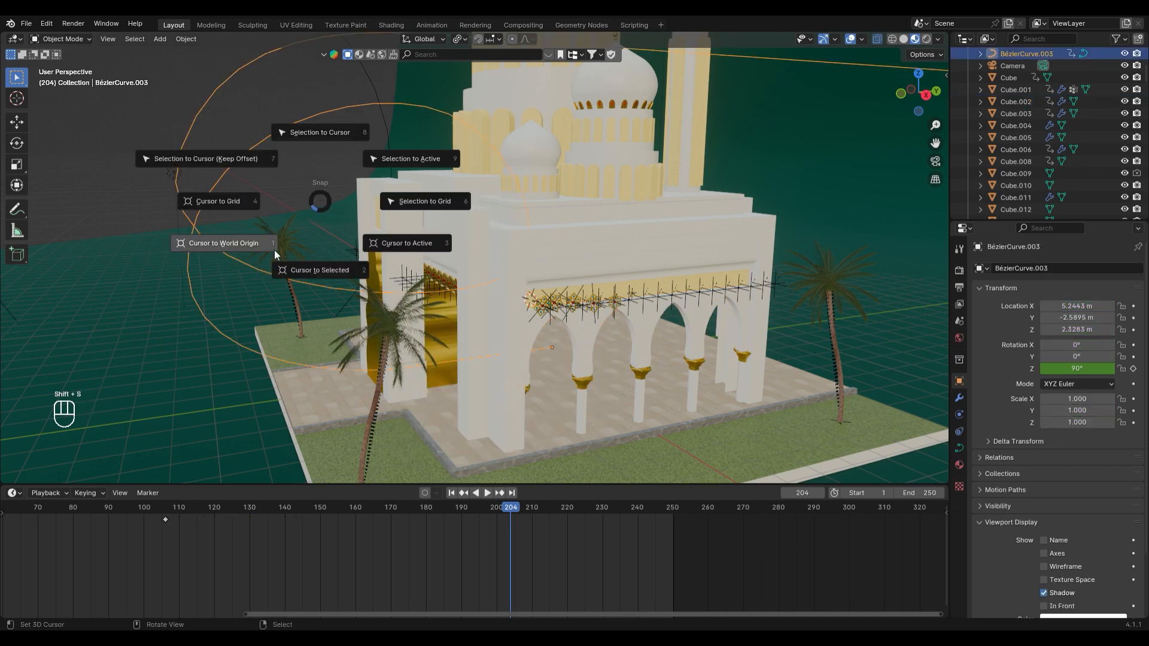
click(301, 261)
key(shift+a)
mouse_move(585, 351)
click(654, 352)
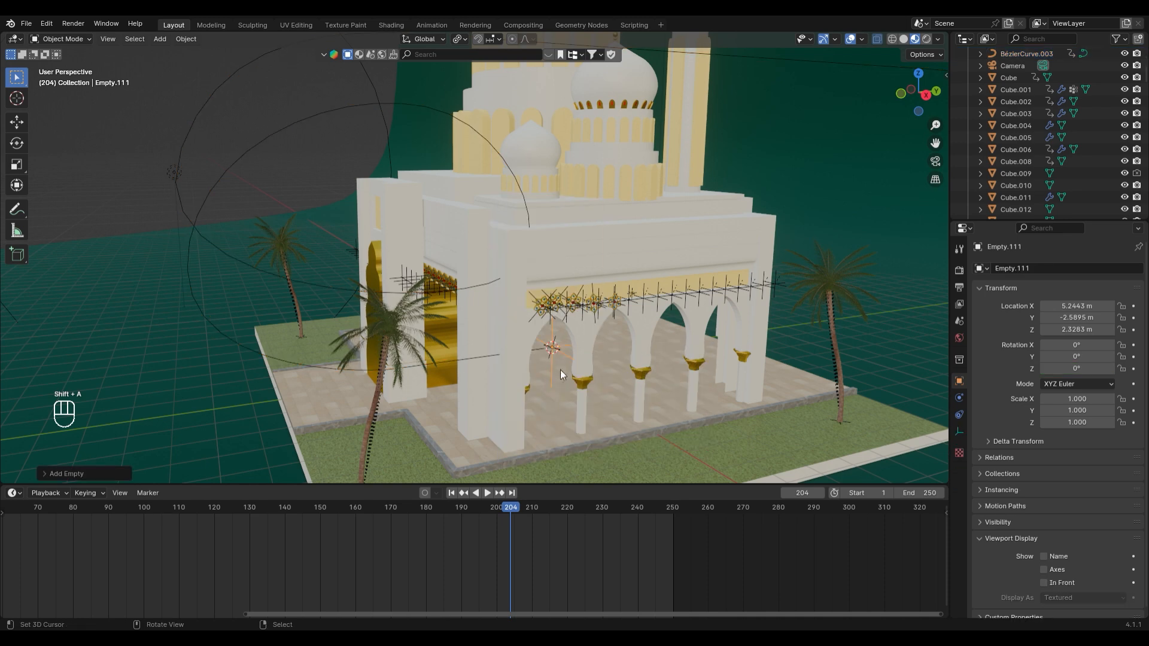
Parent the gold capitals, the arcade and its path curve to the new empty
click(562, 371)
shift+click(583, 383)
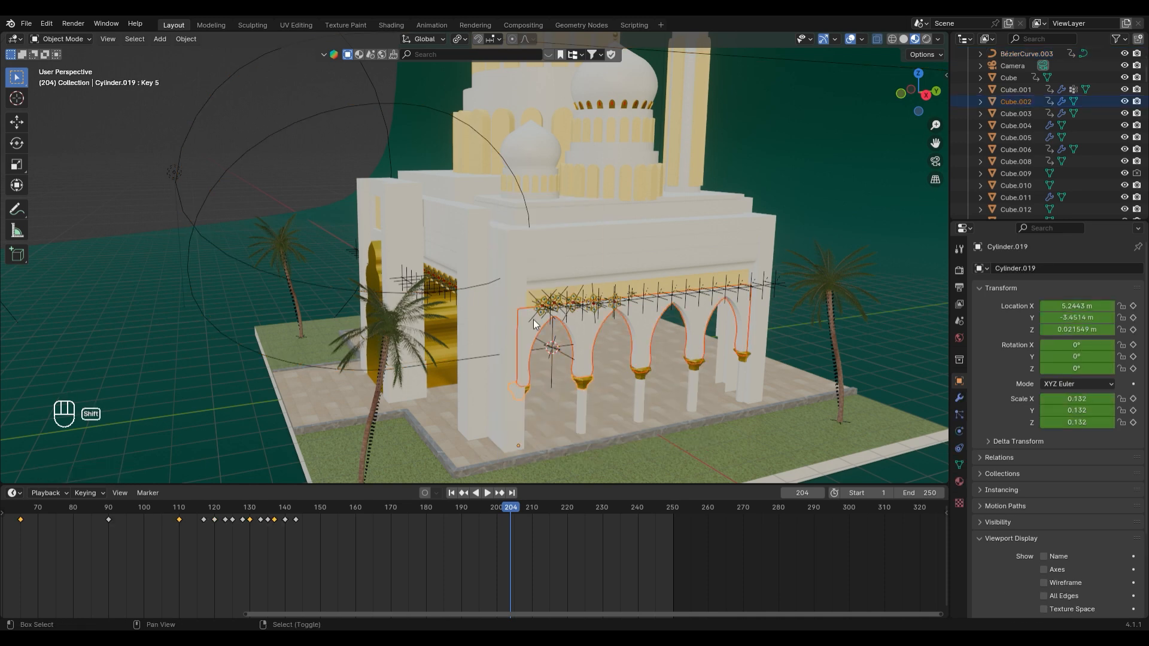
shift+click(453, 289)
shift+click(572, 360)
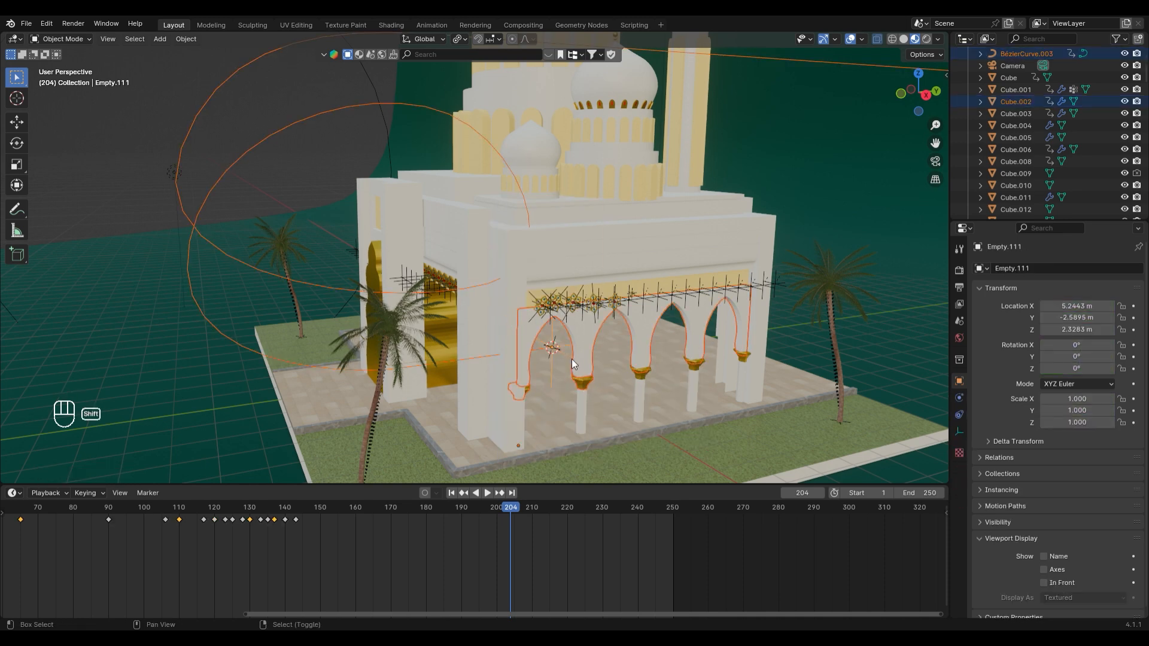
key(shift+s)
key(ctrl+p)
click(556, 344)
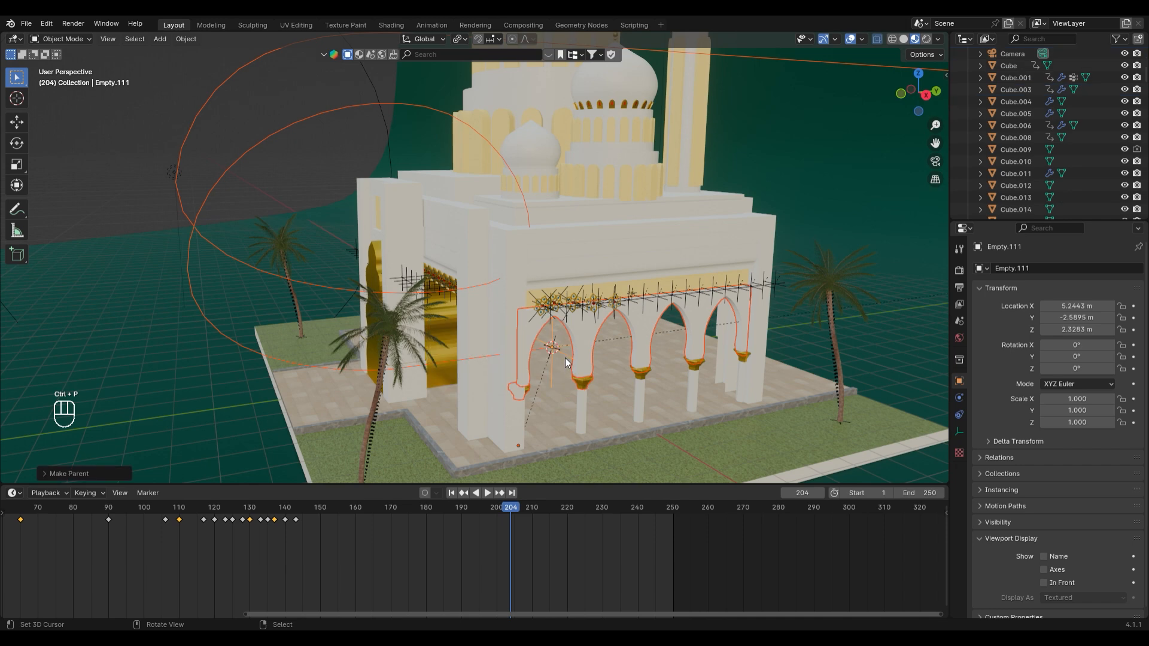
Rotate the arcade's parent empty -90° about the global Z axis
click(566, 353)
click(566, 352)
key(r)
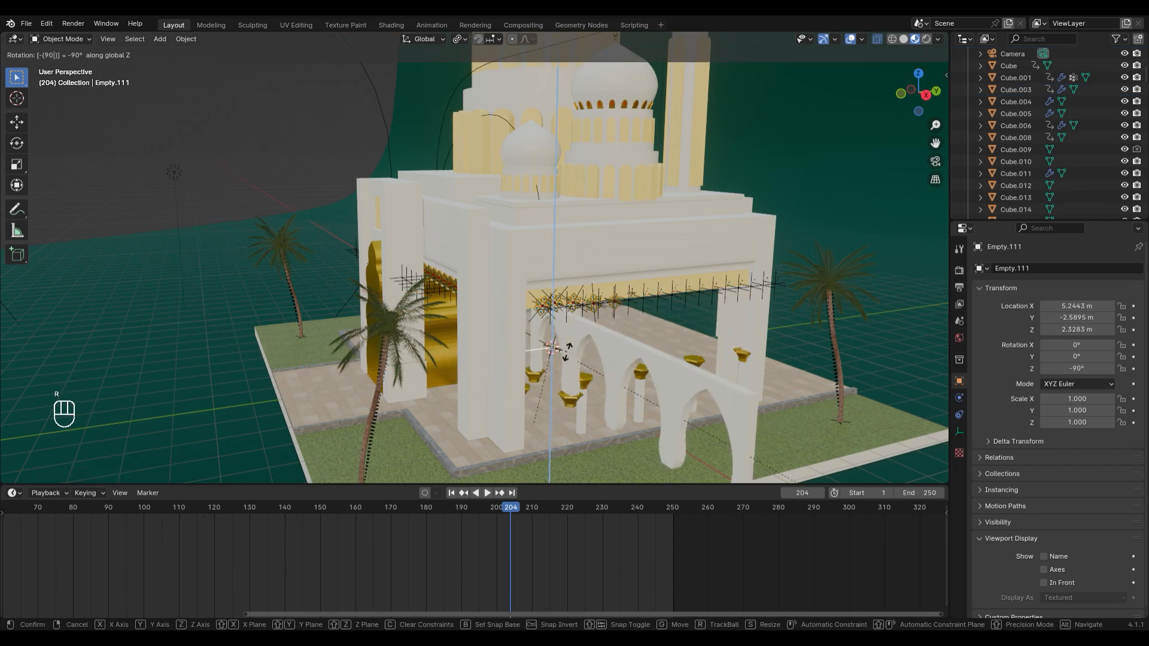
click(540, 342)
middle_drag(539, 340, 639, 339)
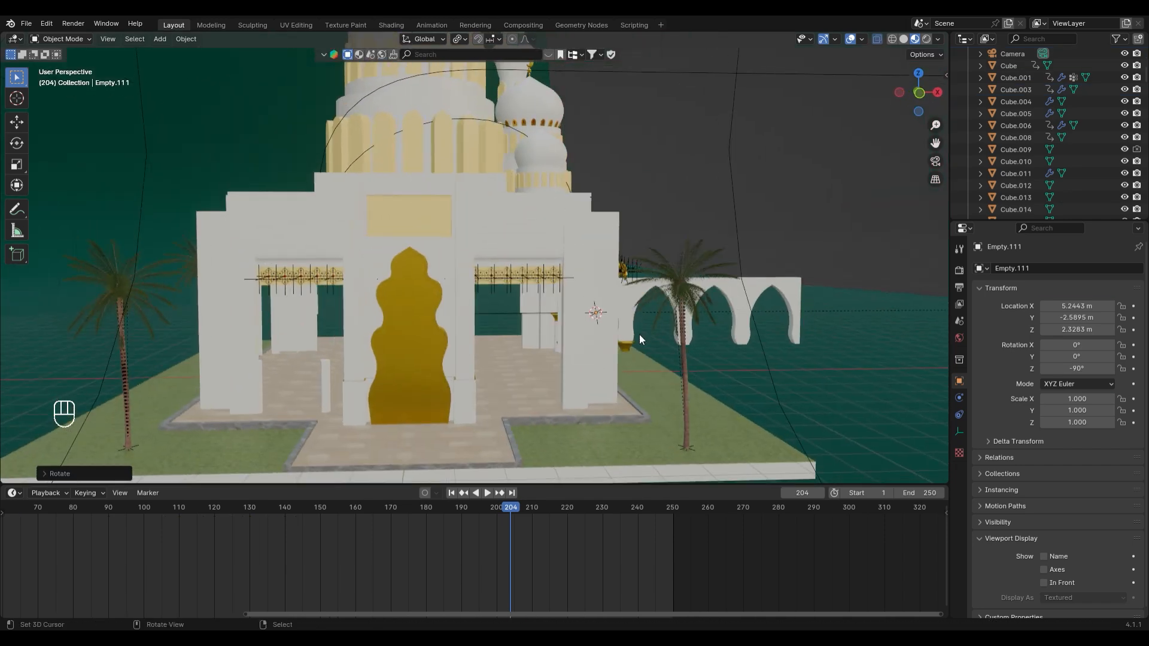
Shift the rotated arcade's empty along the Y and X axes towards the front facade, and go to frame 220
key(g)
key(y)
key(x)
right_click(352, 333)
middle_drag(655, 419, 523, 426)
mouse_move(523, 426)
right_down()
mouse_move(557, 380)
mouse_move(522, 403)
right_up()
drag(525, 516, 567, 523)
Position the arcade's empty in the front opening left of the golden door, at about X -3.14 m and Y -4.31 m
middle_drag(539, 336, 443, 231)
click(213, 273)
scroll(213, 273, up, 3)
middle_drag(584, 270, 512, 328)
key(g)
middle_click(502, 334)
click(495, 343)
key(ctrl+z)
click(408, 307)
key(g)
middle_click(426, 335)
click(454, 320)
key(KP_1)
Fine-align the arcade with the front column in front view, placing its empty at about X -3.09 m and Y -4.33 m
scroll(434, 309, up, 4)
key(f)
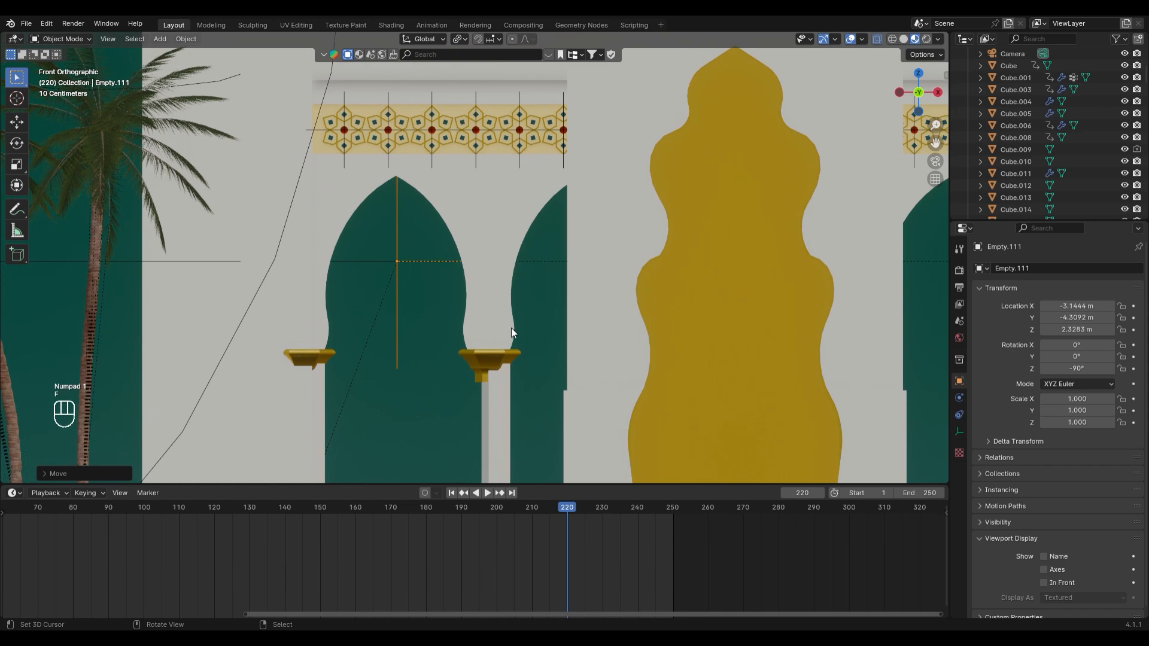
key(g)
key(y)
key(x)
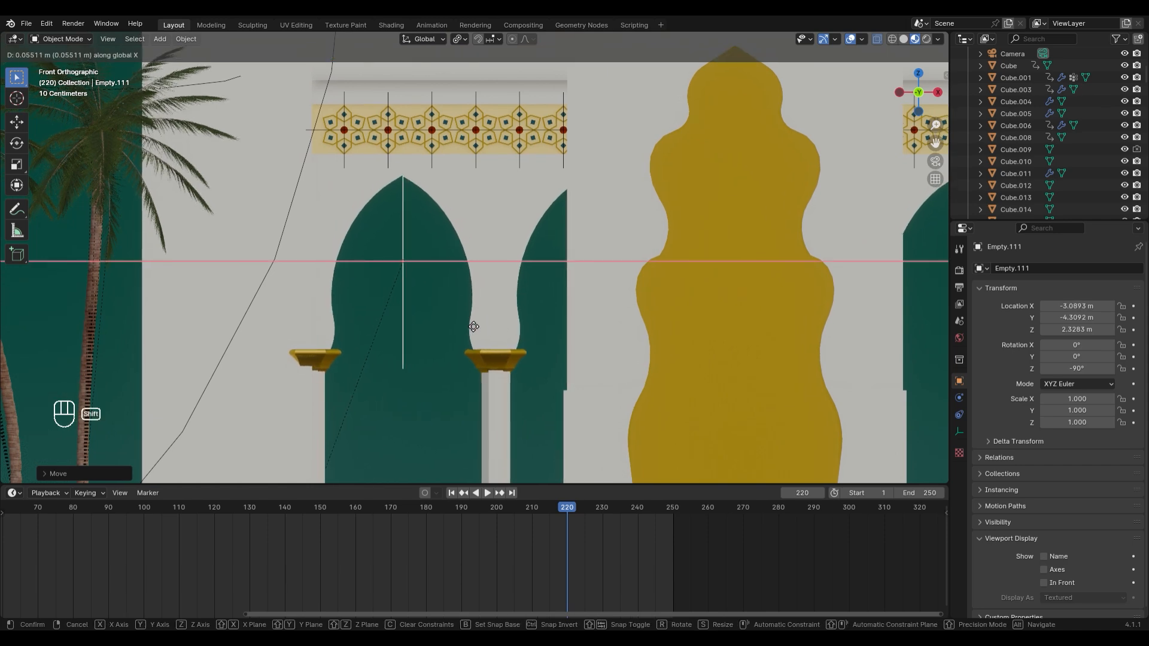
click(477, 328)
middle_drag(533, 407, 367, 402)
key(g)
middle_click(493, 416)
click(481, 423)
Set the front arcade's Array modifier count to 2
scroll(396, 359, down, 3)
mouse_move(407, 341)
middle_down()
mouse_move(389, 346)
mouse_move(398, 341)
middle_up()
right_click(415, 285)
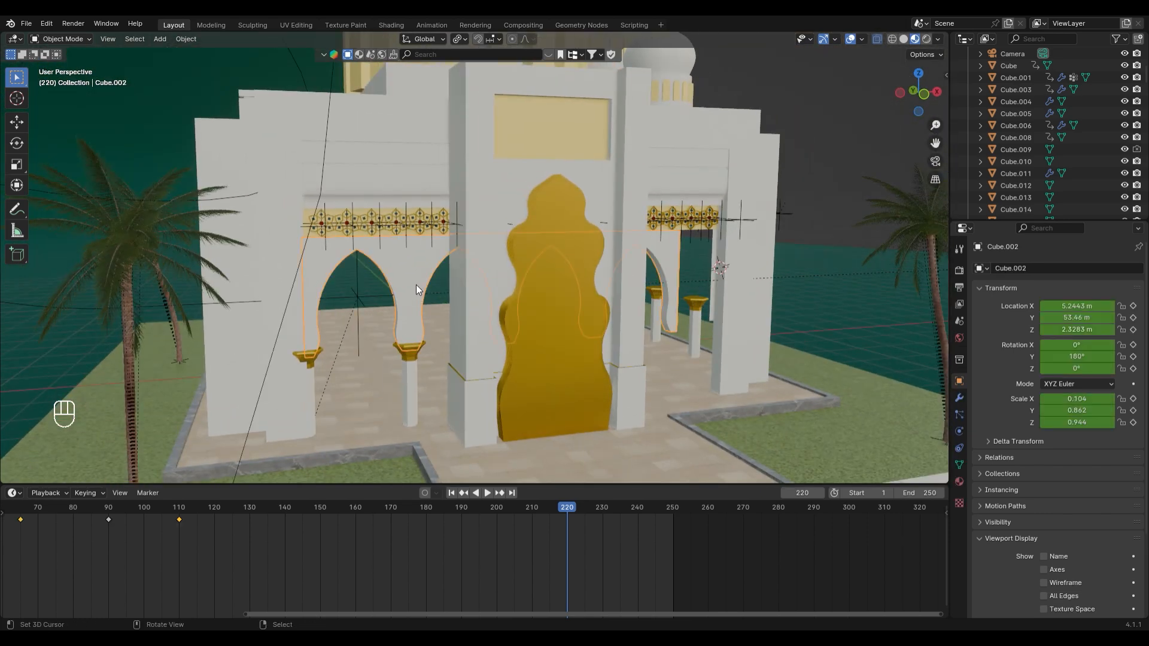
key(Tab)
key(Tab)
click(960, 398)
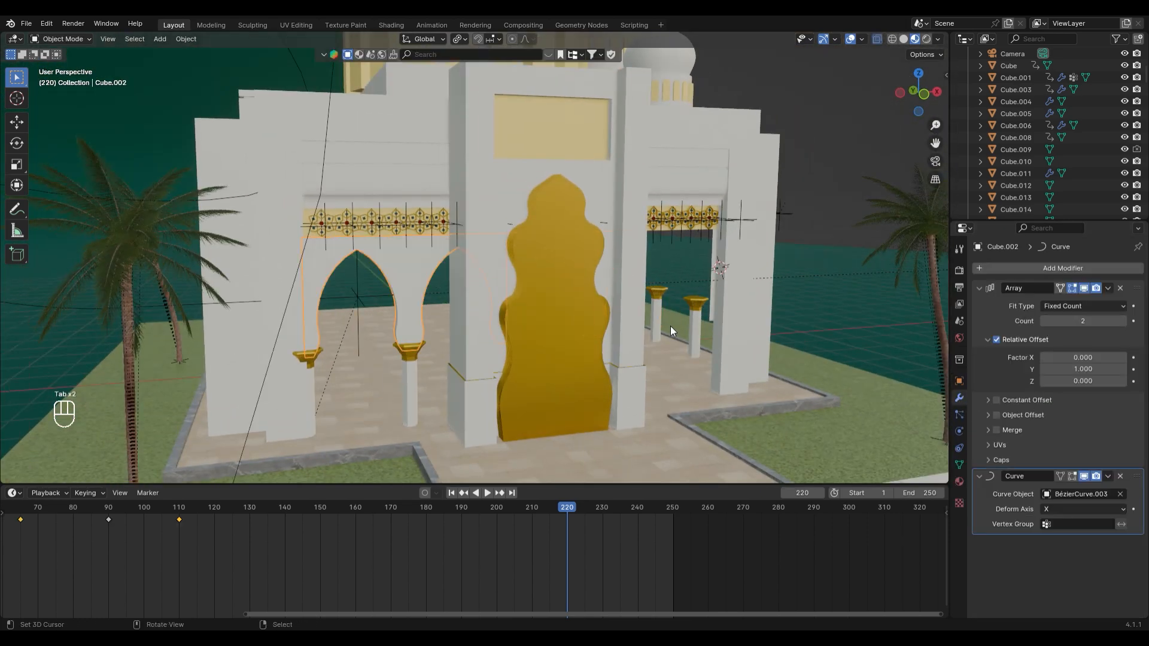
middle_drag(670, 325, 514, 312)
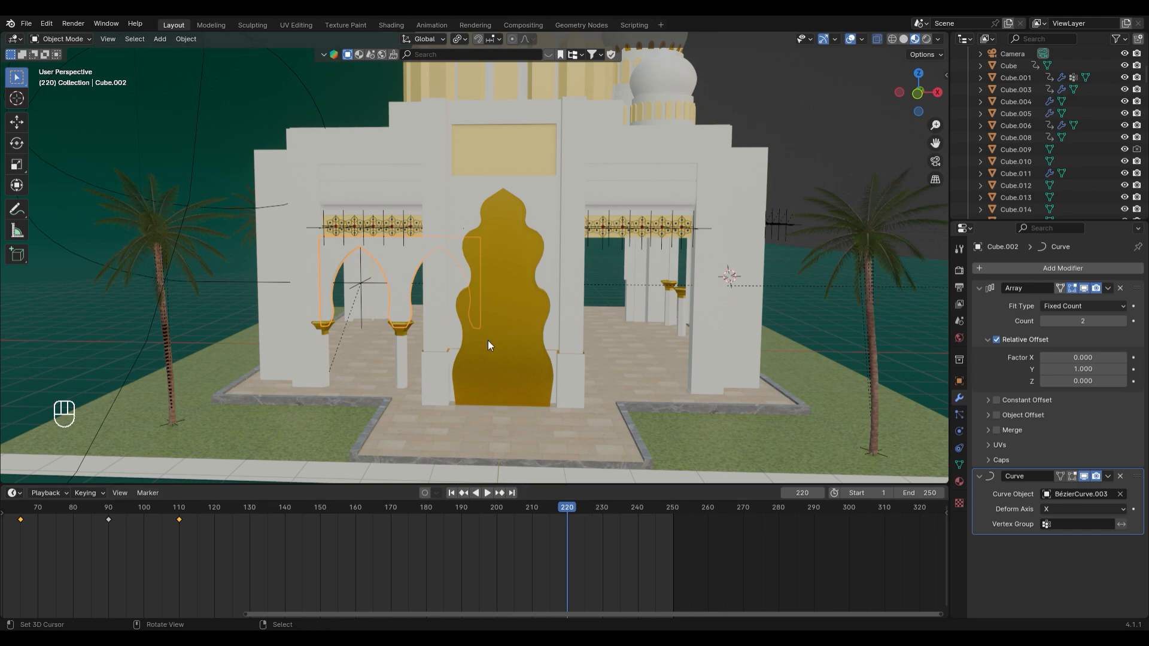
Go to frame 211 and select the front arcade with its empty, gold capitals, columns and path curve
scroll(473, 328, up, 4)
drag(471, 529, 566, 545)
middle_drag(479, 419, 383, 377)
drag(279, 508, 535, 508)
right_click(329, 299)
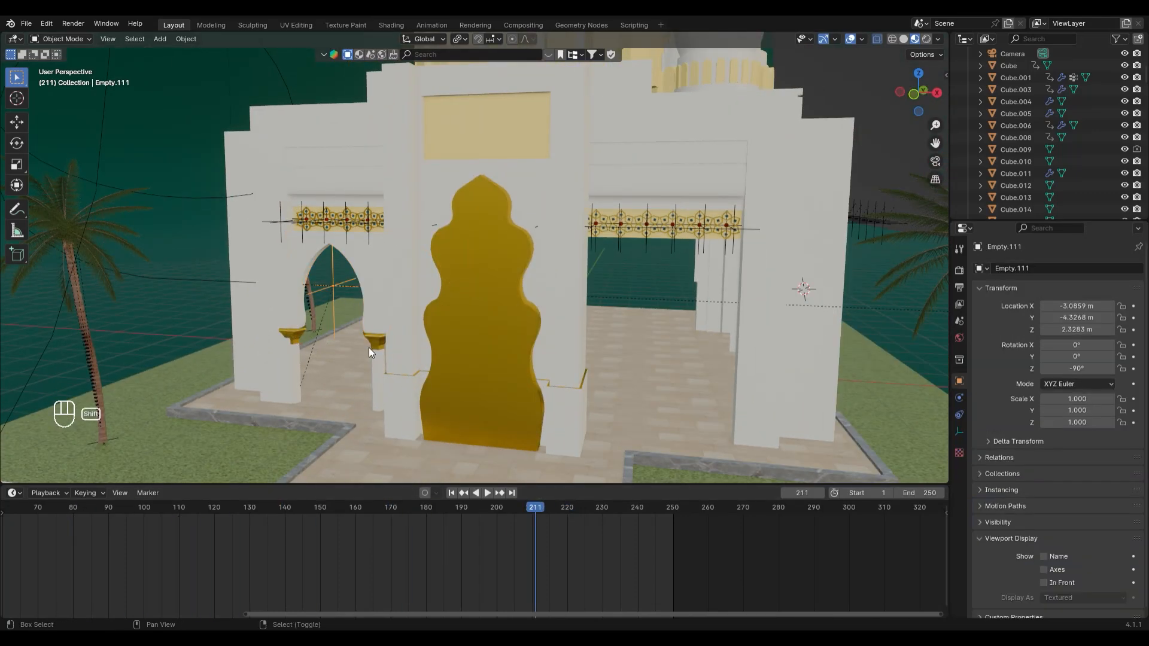
shift+right_click(370, 346)
shift+right_click(376, 361)
shift+right_click(287, 257)
scroll(299, 311, down, 3)
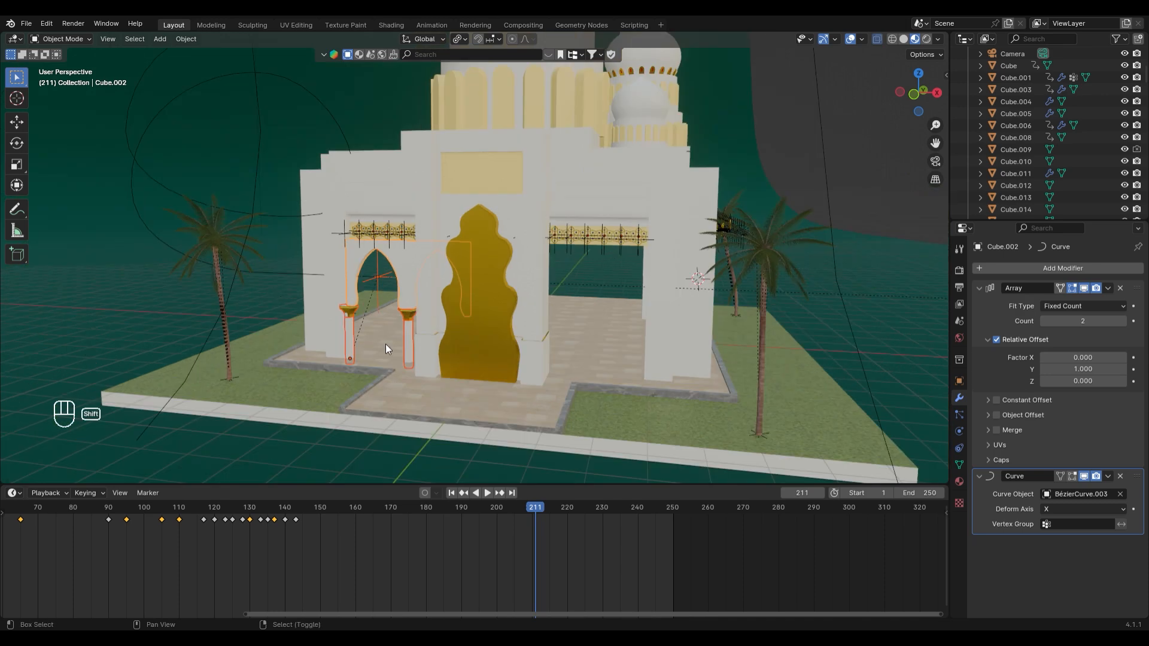
shift+right_click(264, 273)
key(ctrl+z)
shift+right_click(275, 273)
Duplicate the selected front arcade objects in place and try rotating the copies about the Z axis
key(shift+d)
key(r)
click(410, 346)
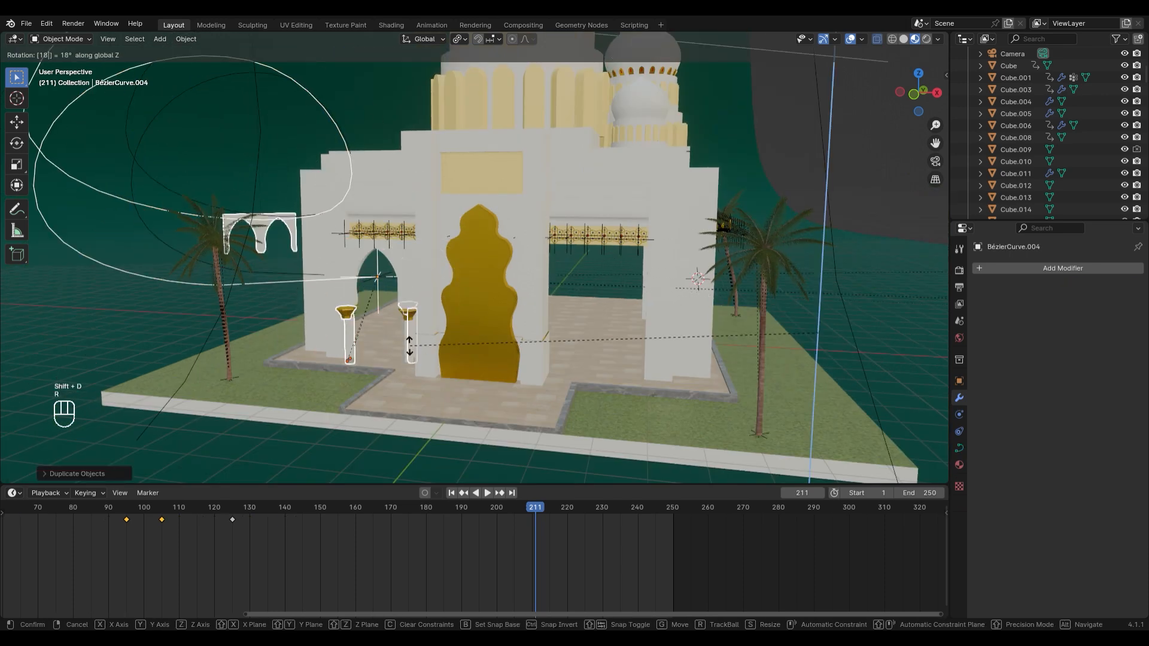
Try to rotate the duplicated empty 180° about the Z axis and move it along X, and undo the attempt
right_click(378, 300)
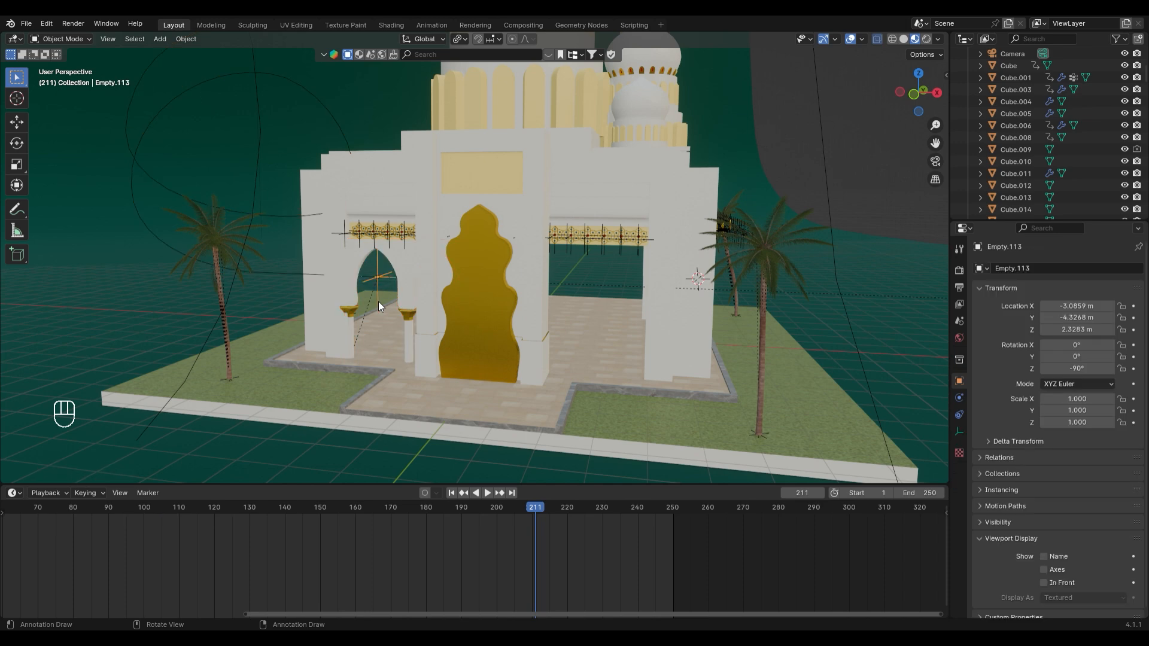
text(rz180)
key(Return)
middle_drag(378, 301, 414, 295)
key(g)
key(y)
key(x)
right_click(648, 341)
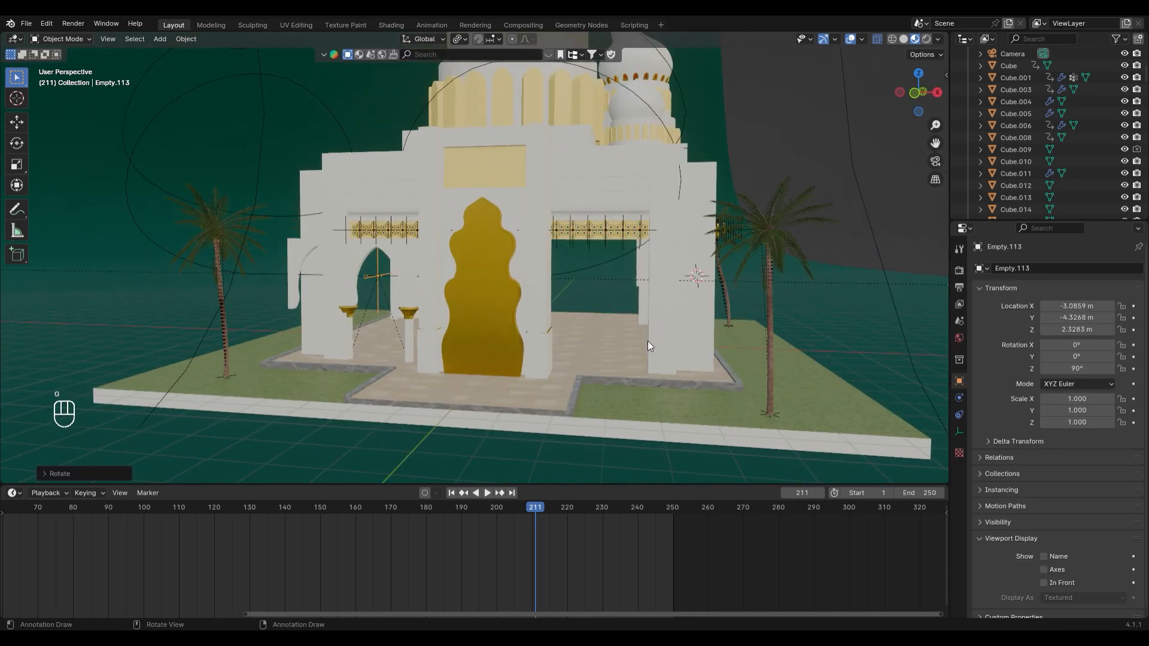
key(ctrl+z)
key(ctrl+z)
scroll(411, 347, up, 3)
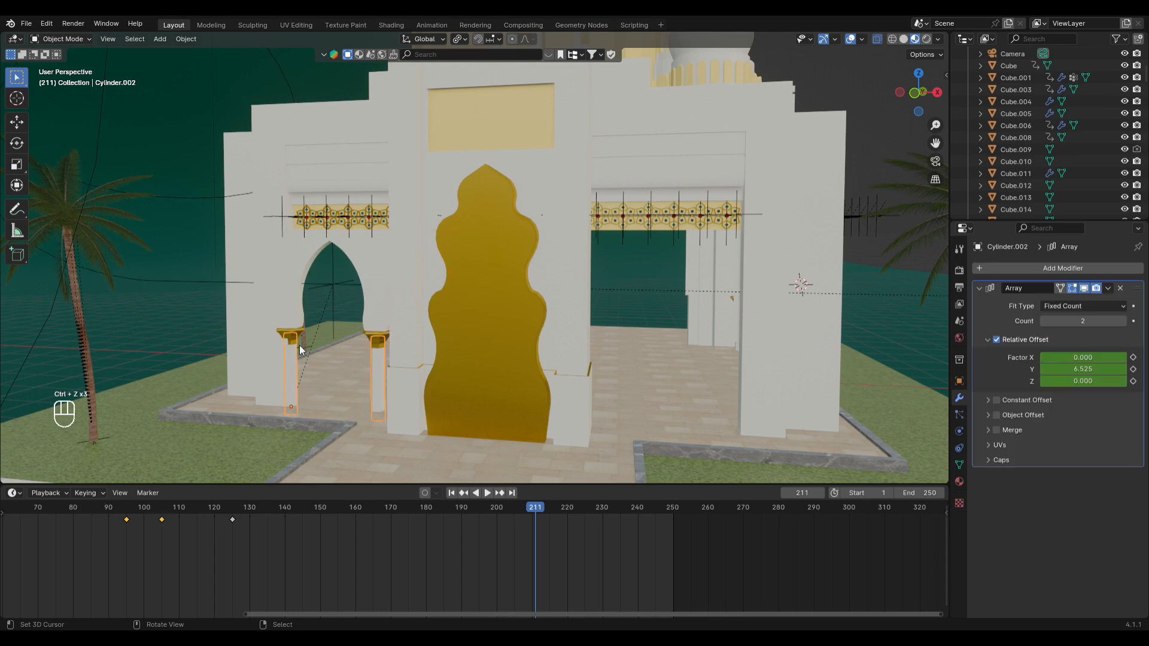
shift+click(334, 275)
key(ctrl+z)
shift+click(332, 274)
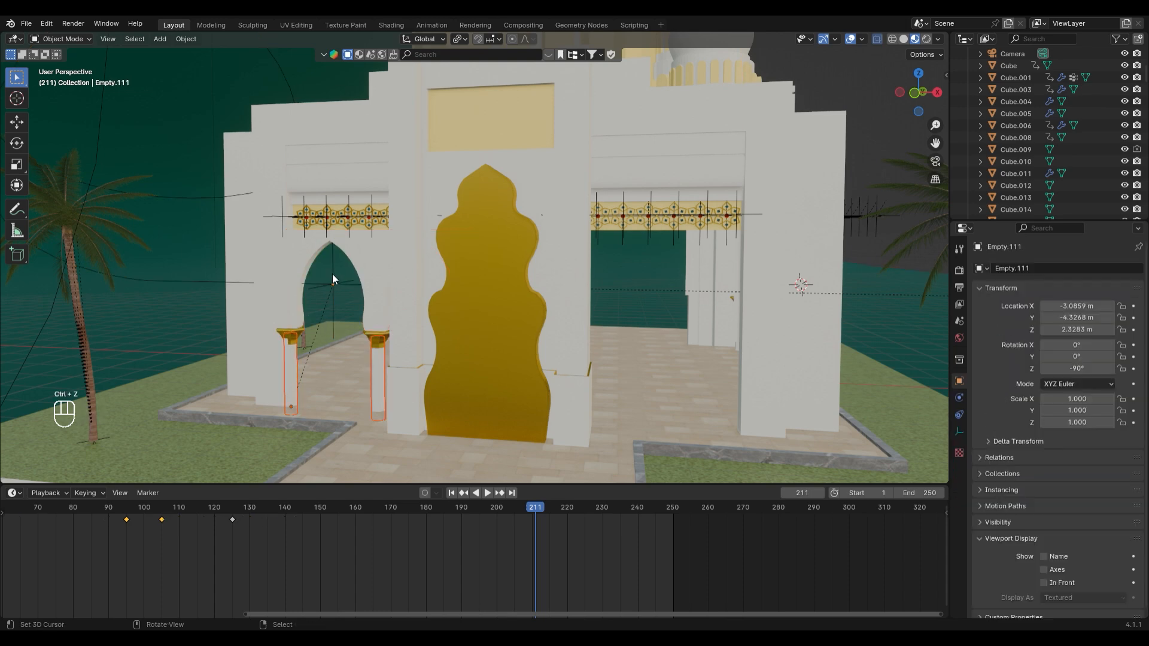
scroll(341, 286, down, 2)
key(ctrl+z)
Move the original arcade's empty along Y to about -16.4 m, clear of the building, and delete the empty
click(380, 295)
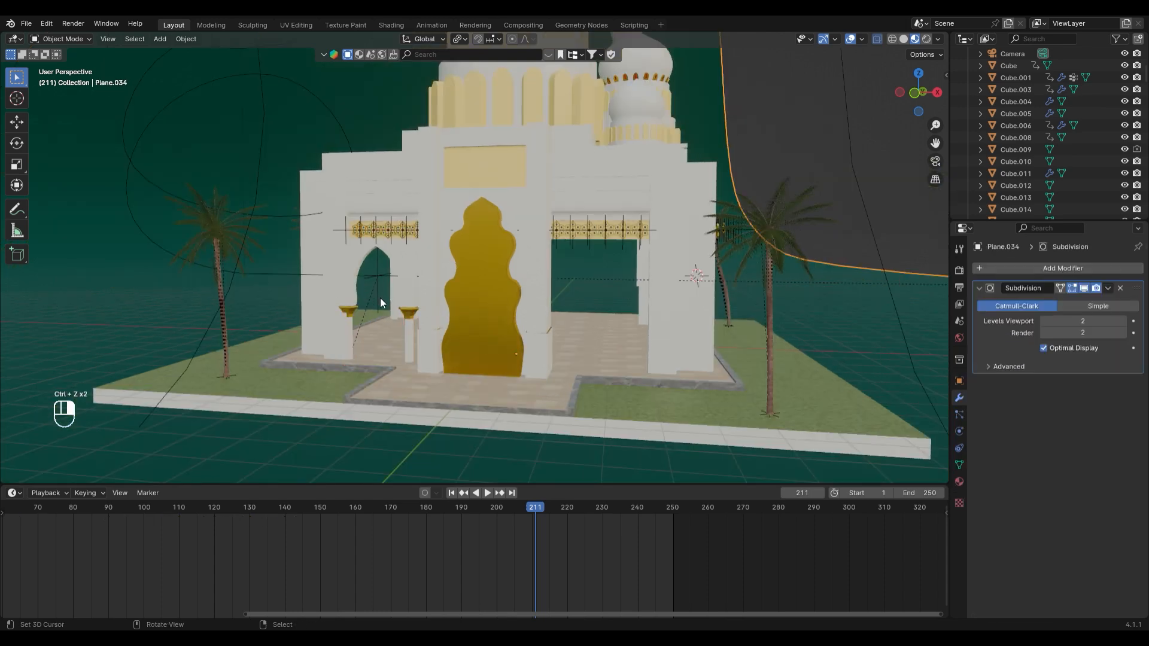
click(379, 296)
key(g)
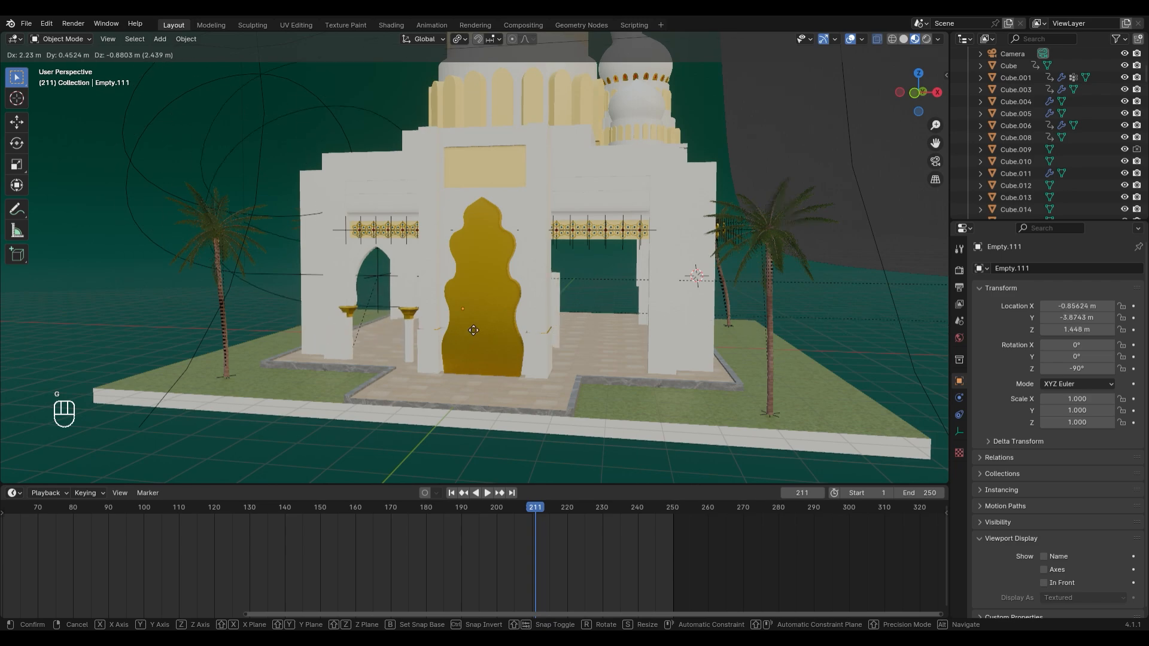
right_click(380, 296)
middle_drag(395, 299, 490, 330)
scroll(479, 325, up, 6)
scroll(512, 372, down, 6)
scroll(490, 324, down, 3)
key(g)
key(y)
click(652, 355)
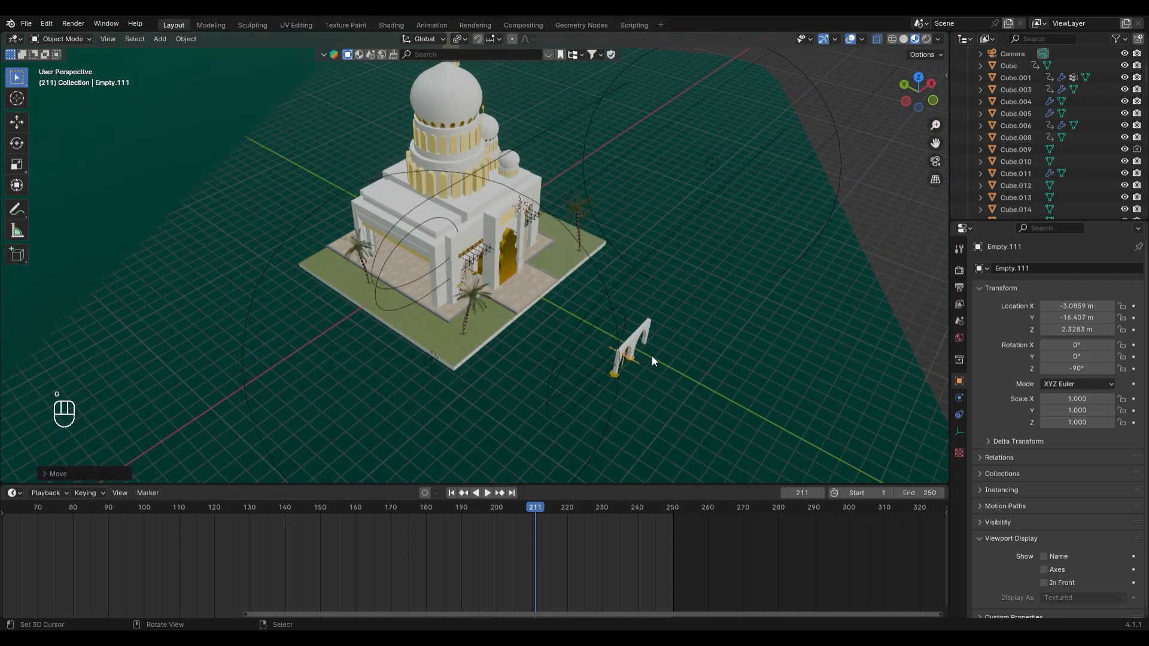
key(Delete)
scroll(498, 291, up, 6)
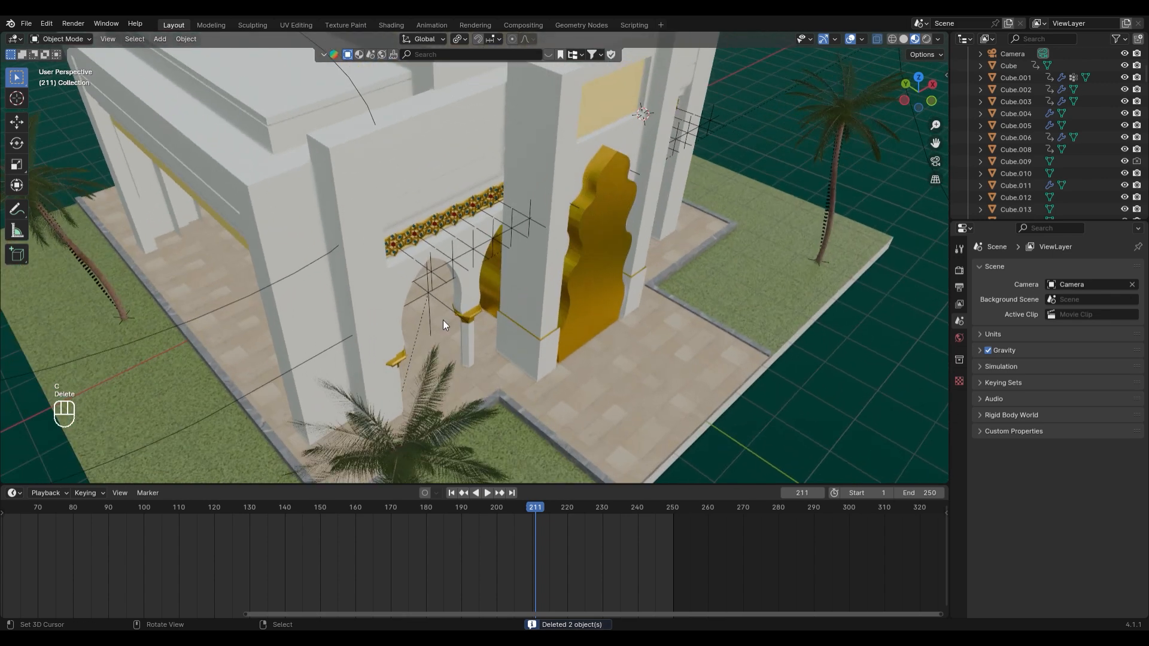
Parent the front opening's columns to the duplicated arcade's empty
key(ctrl+z)
click(462, 334)
shift+click(444, 306)
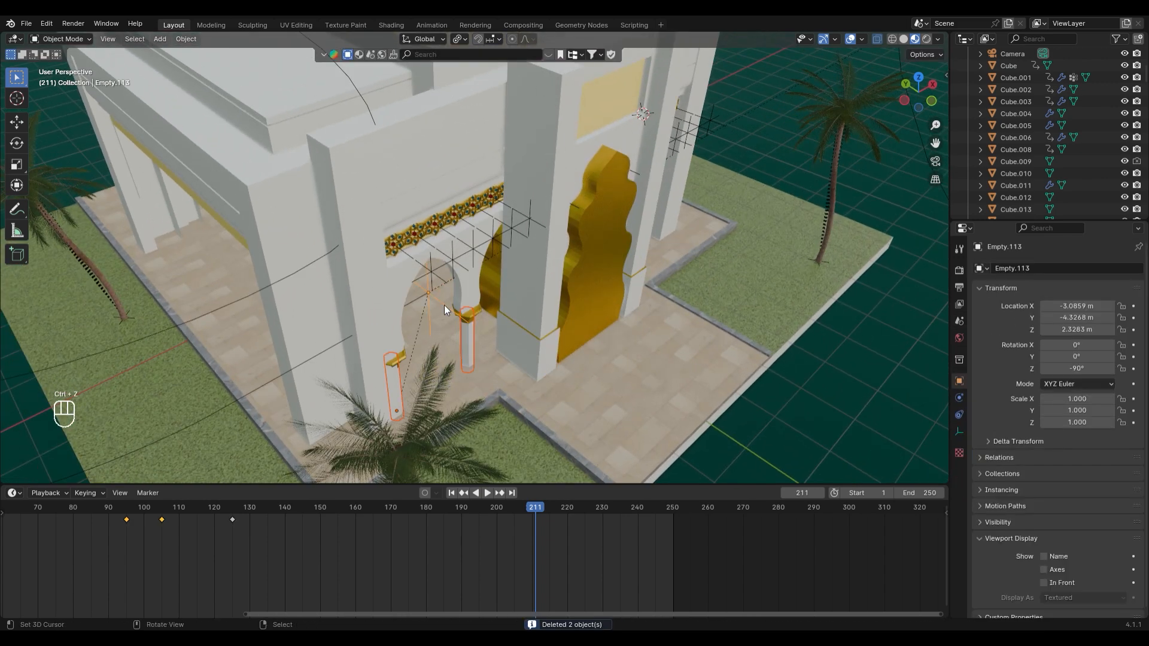
key(ctrl+p)
click(442, 301)
Duplicate the front opening's arches, capitals, columns, deform curve and parent empty in place
middle_drag(441, 302, 393, 274)
shift+click(384, 271)
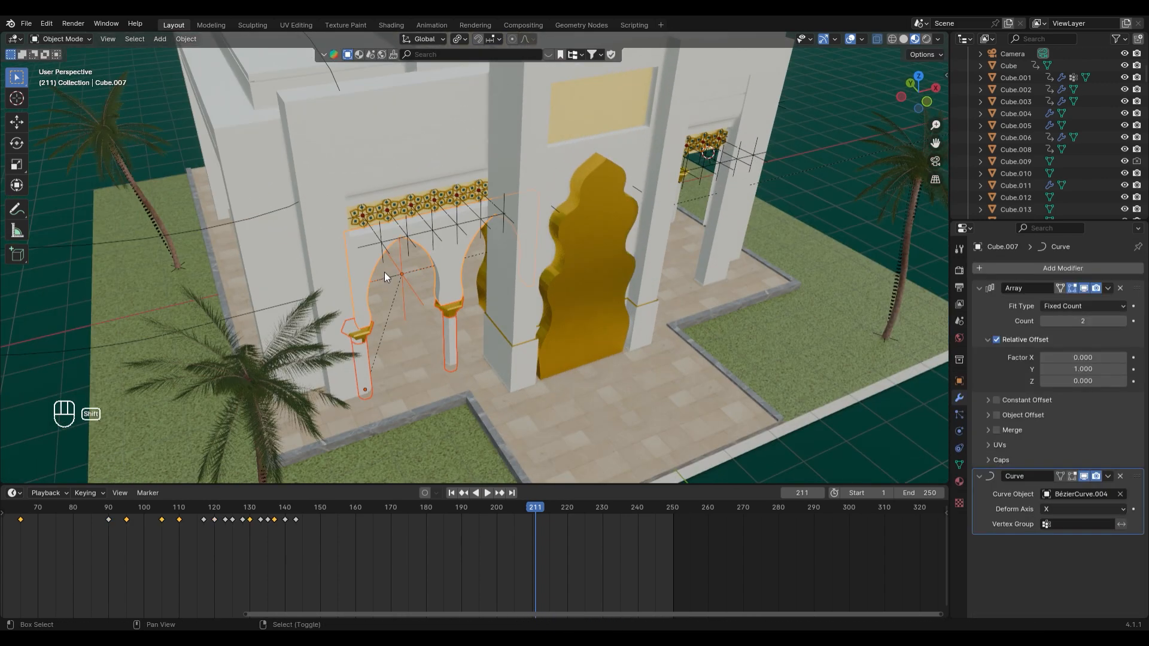
shift+click(62, 347)
key(shift+d)
text(r)
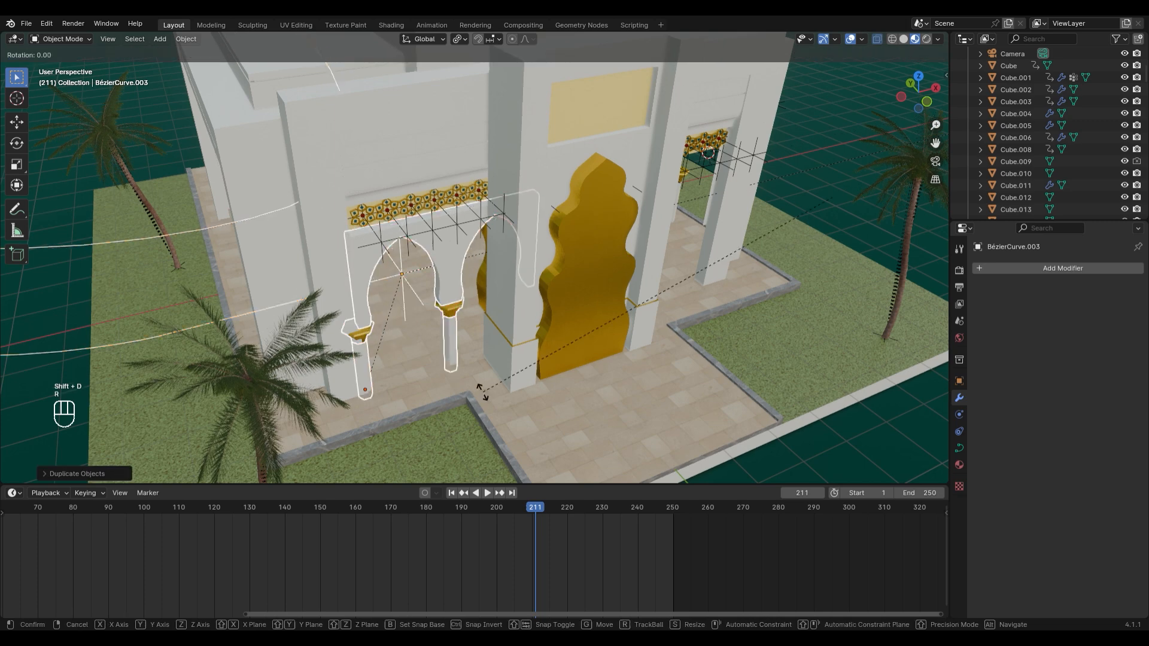
text(z180)
key(Return)
Rotate the duplicated empty 180° about the Z axis and move it along X to about 2.94 m, into the other front opening
right_click(419, 296)
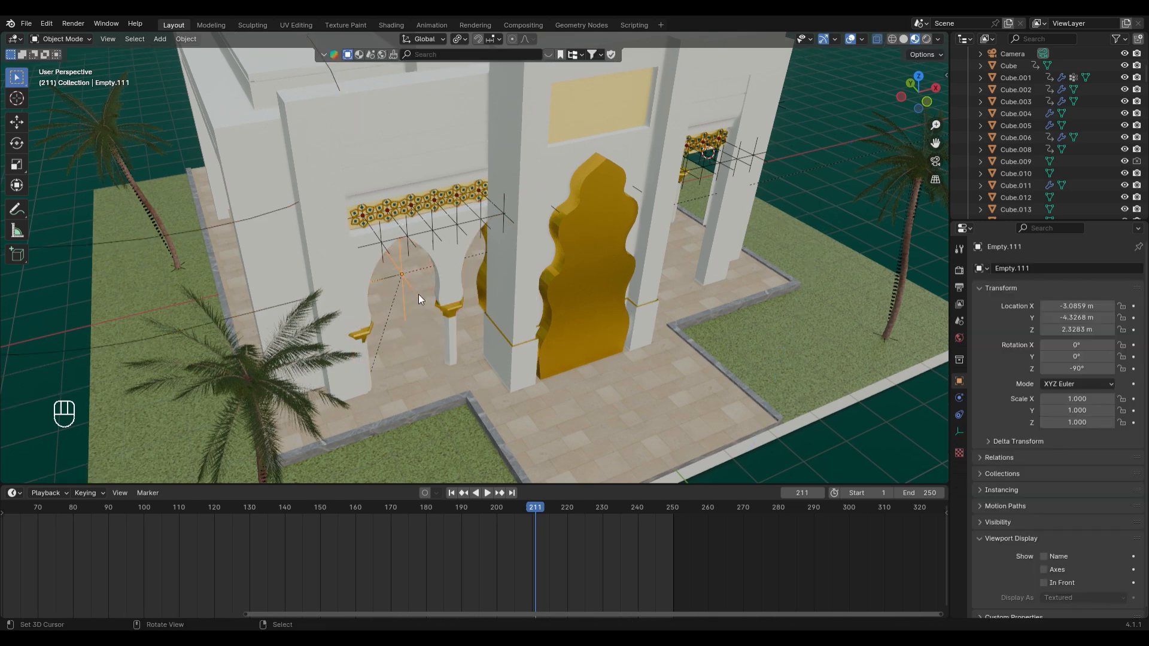
text(rz180)
key(Return)
key(g)
key(x)
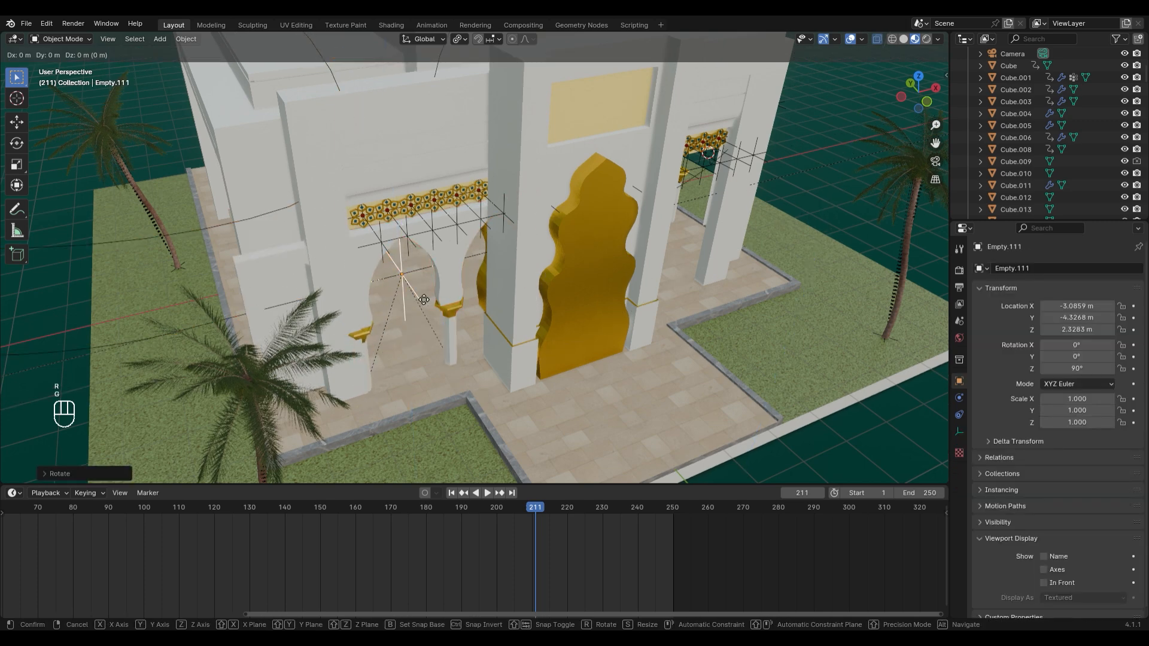
click(701, 239)
Fine-tune the duplicated empty's position along X to about 3.01 m in front view
key(KP_1)
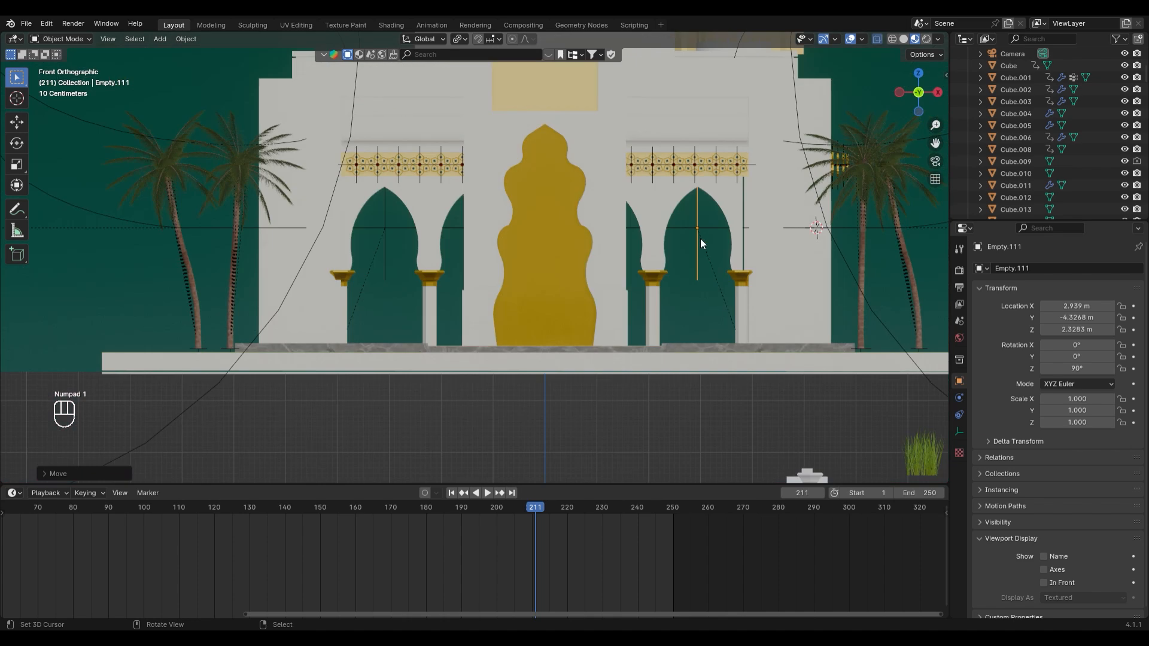
scroll(658, 249, up, 3)
key(g)
key(x)
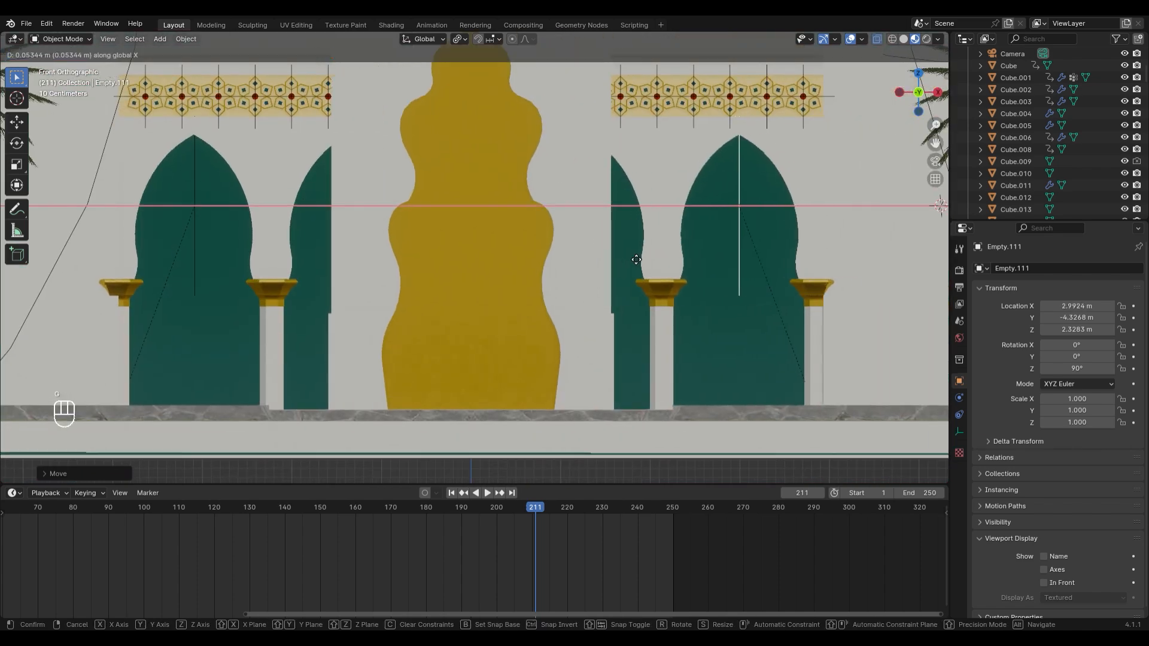
click(636, 261)
scroll(614, 411, down, 3)
Shift all keyframes of both front openings' arches, capitals and columns 15 frames later
drag(479, 514, 475, 554)
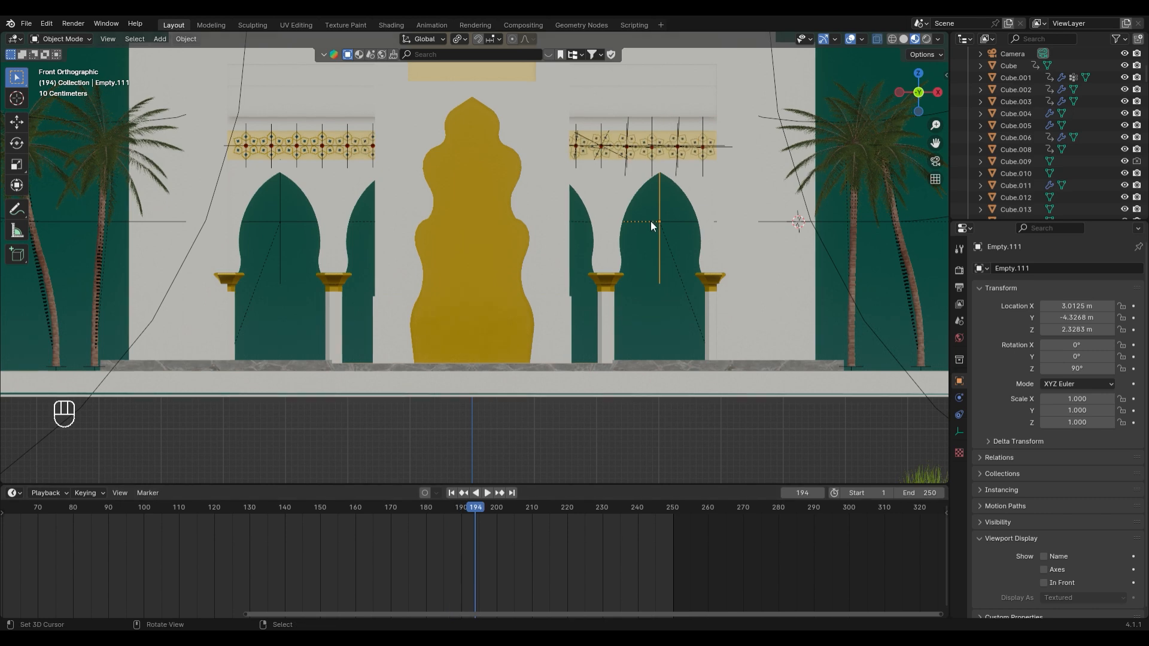
right_click(650, 221)
right_click(603, 282)
shift+right_click(607, 320)
shift+right_click(608, 247)
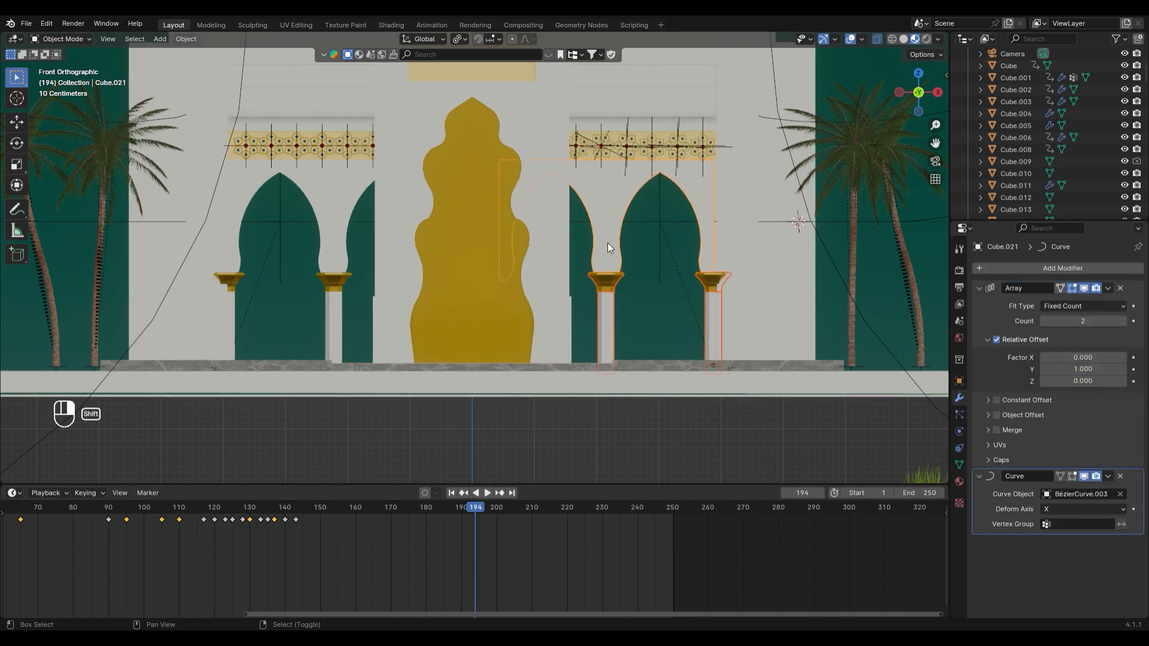
shift+right_click(339, 311)
shift+right_click(336, 280)
shift+right_click(338, 242)
shift+middle_drag(258, 546, 424, 547)
key(a)
key(g)
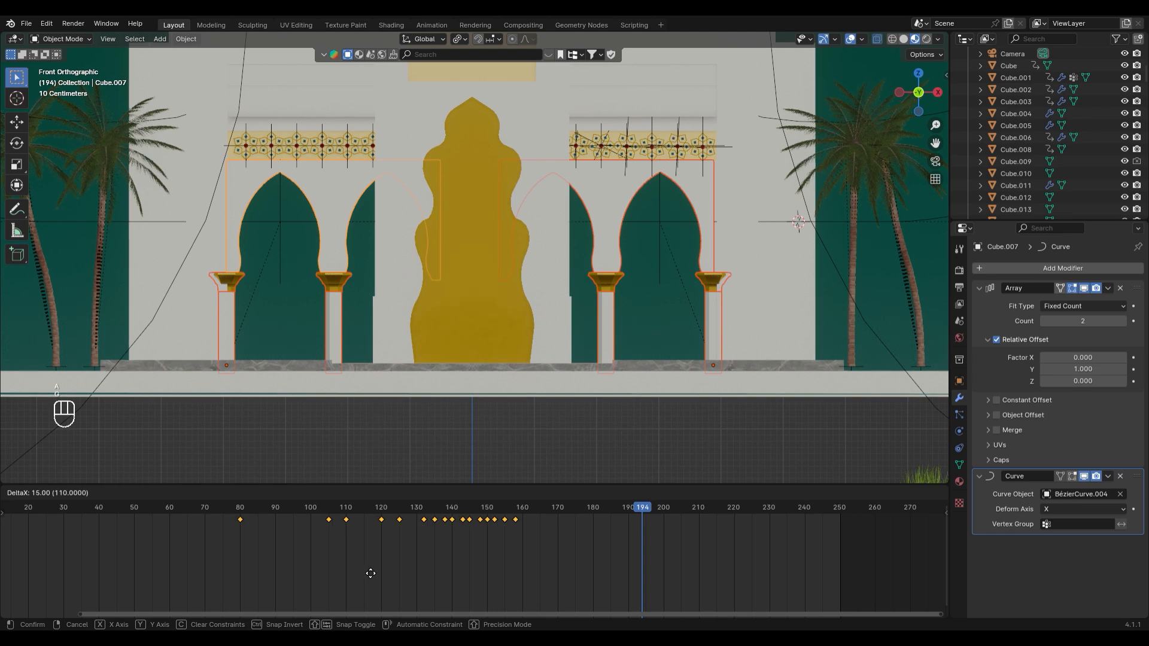
click(372, 570)
Shift all keyframes of the duplicated opening's arches, capitals and columns another 20 frames later
right_click(616, 286)
shift+right_click(610, 310)
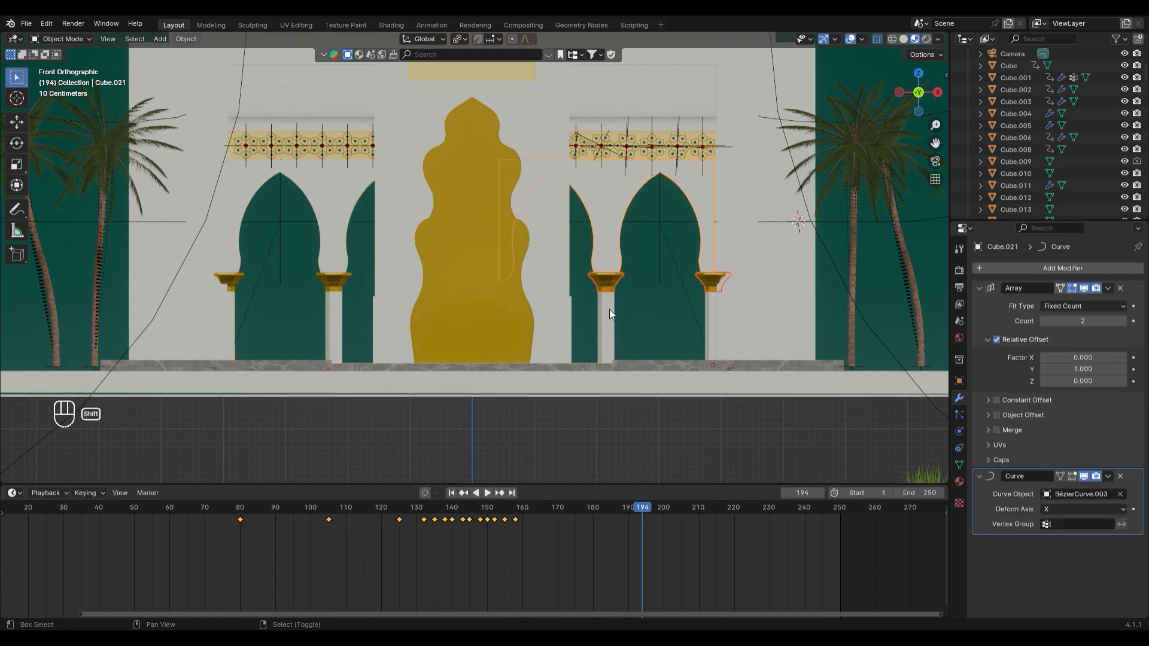
key(g)
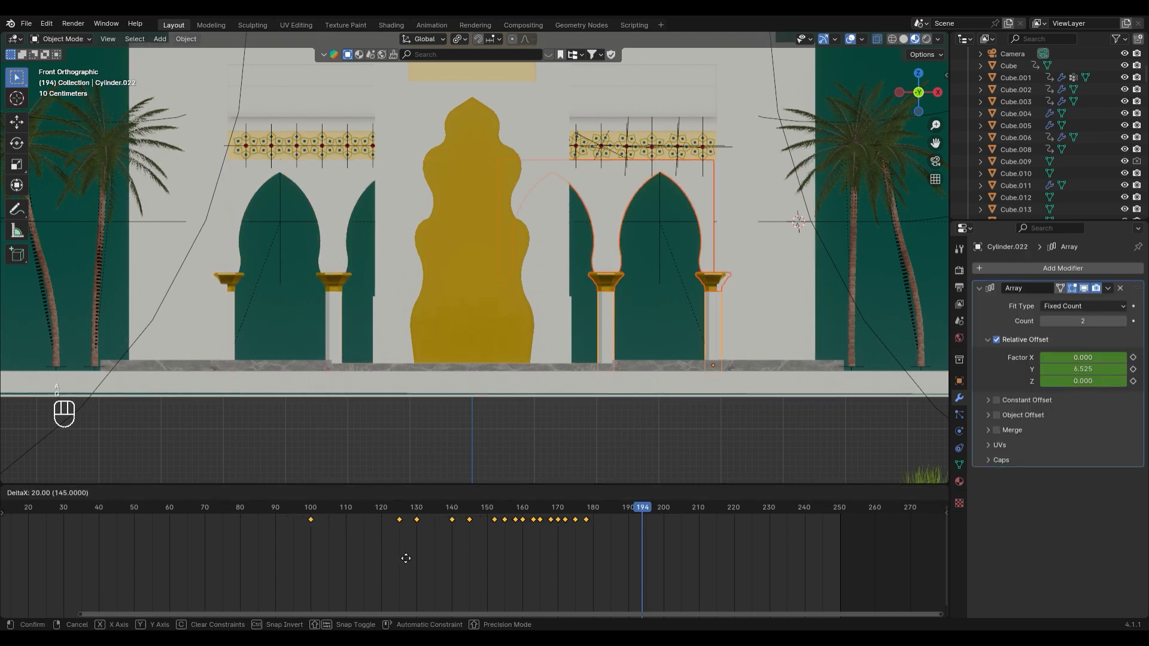
click(405, 558)
Play and scrub the animation to check how both front openings' arcades build up, and save the file
drag(179, 507, 75, 508)
key(space)
middle_drag(764, 171, 692, 246)
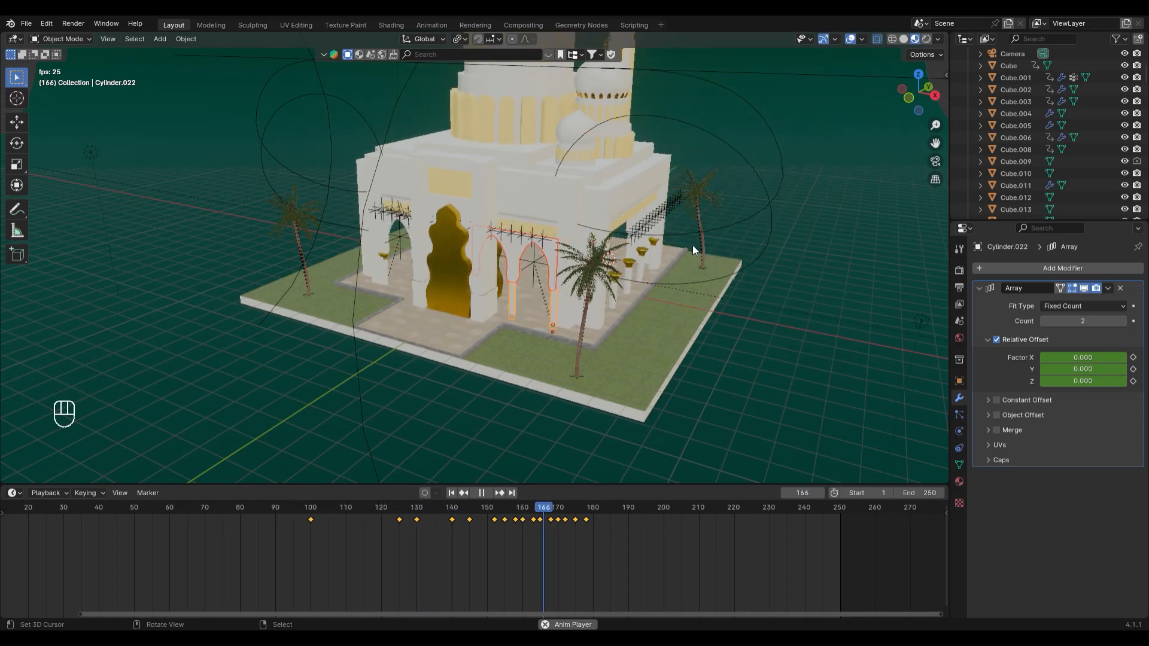
key(space)
click(397, 516)
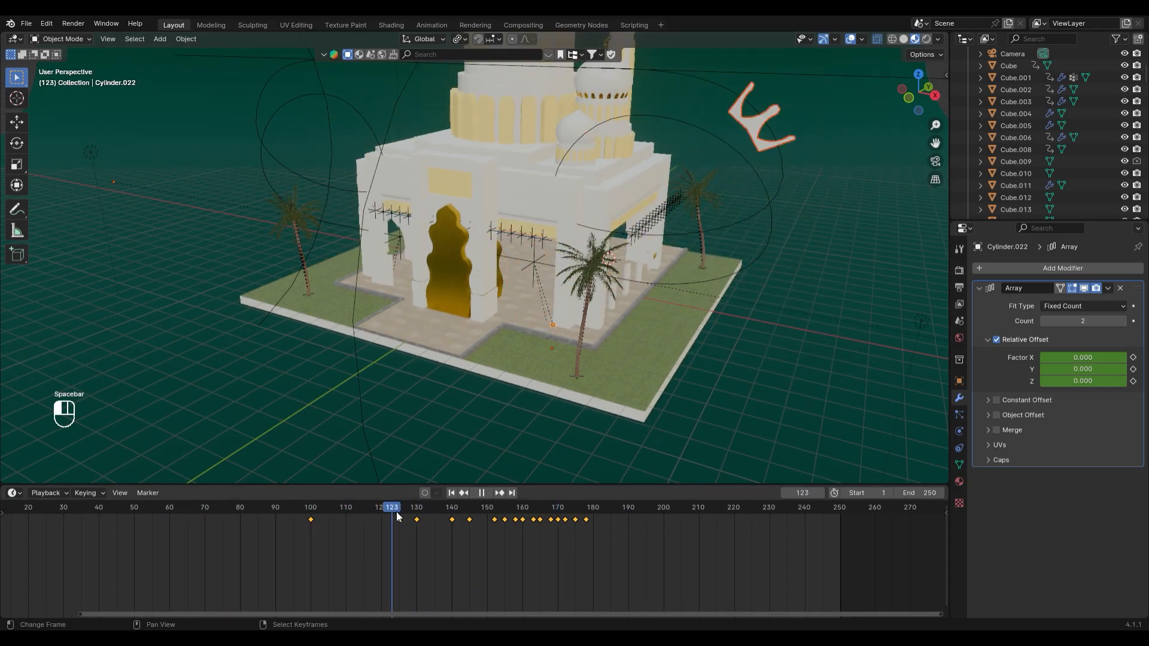
drag(397, 516, 545, 530)
middle_drag(401, 270, 468, 269)
scroll(468, 268, up, 3)
scroll(508, 278, down, 4)
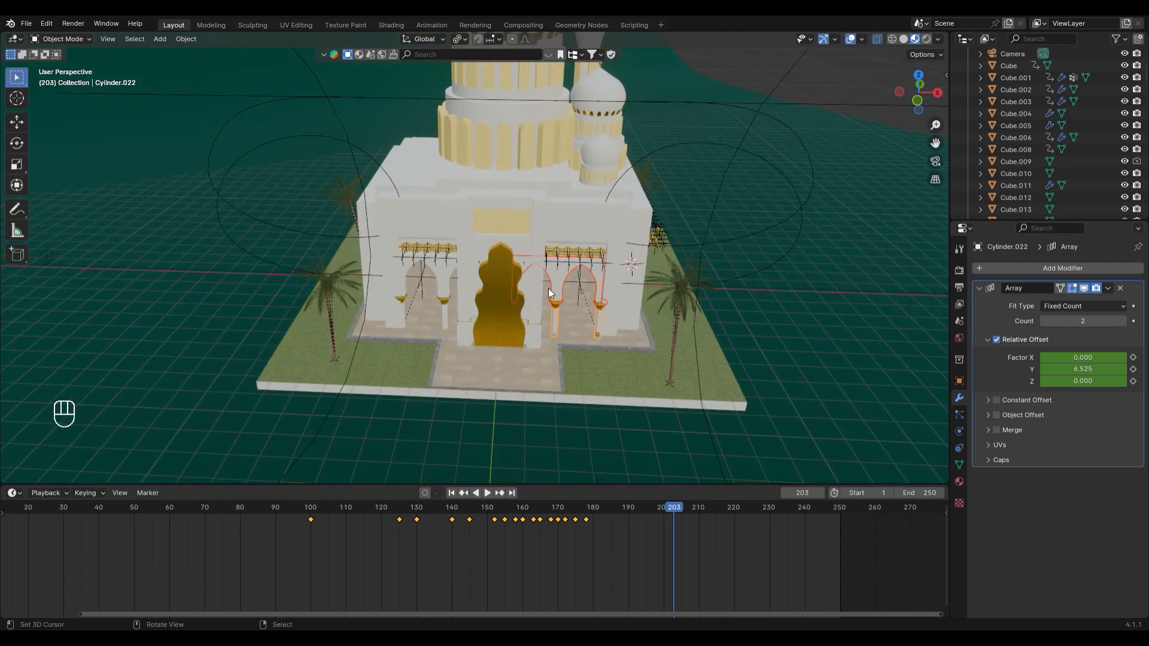
middle_drag(548, 289, 460, 279)
click(460, 279)
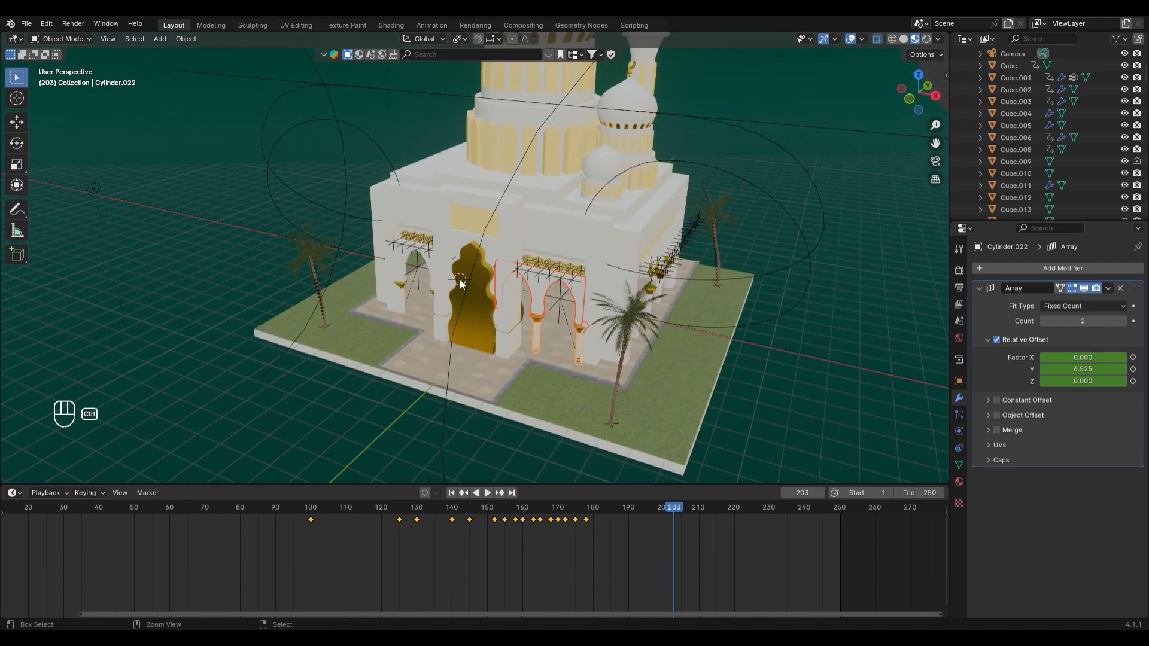
mouse_move(642, 309)
middle_down()
mouse_move(503, 275)
mouse_move(622, 305)
middle_up()
scroll(421, 294, up, 3)
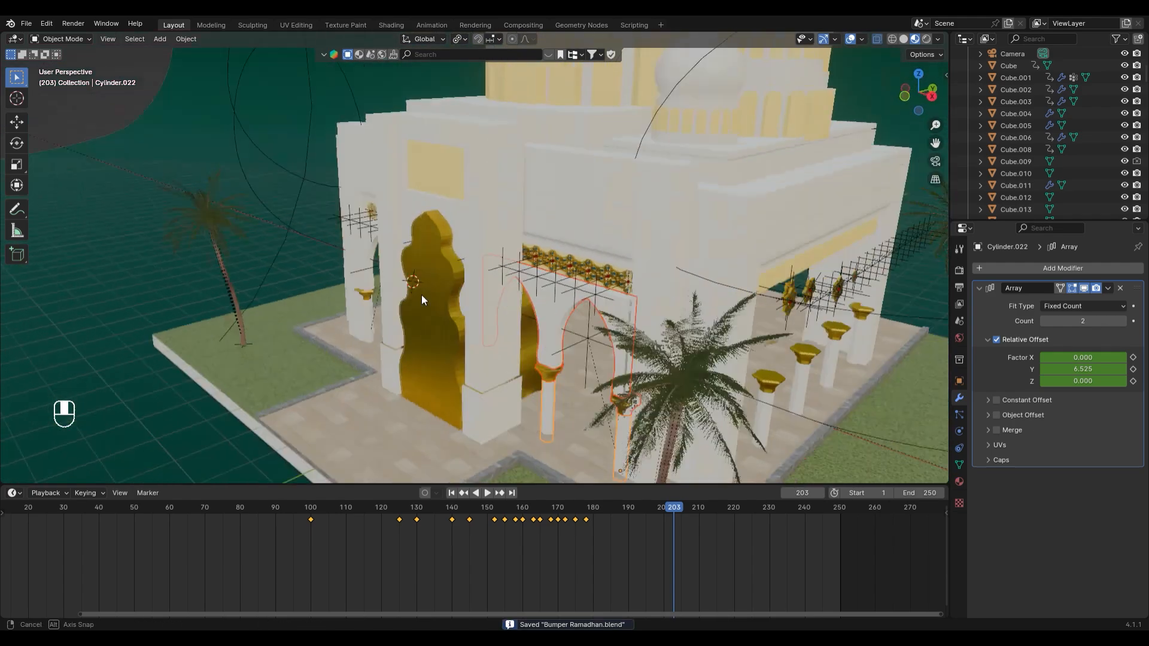
Move the back faces of the central portal block along Y toward the building in edit mode
middle_drag(422, 295, 526, 301)
shift+click(544, 339)
middle_drag(526, 300, 507, 256)
click(425, 208)
key(Tab)
key(KP_7)
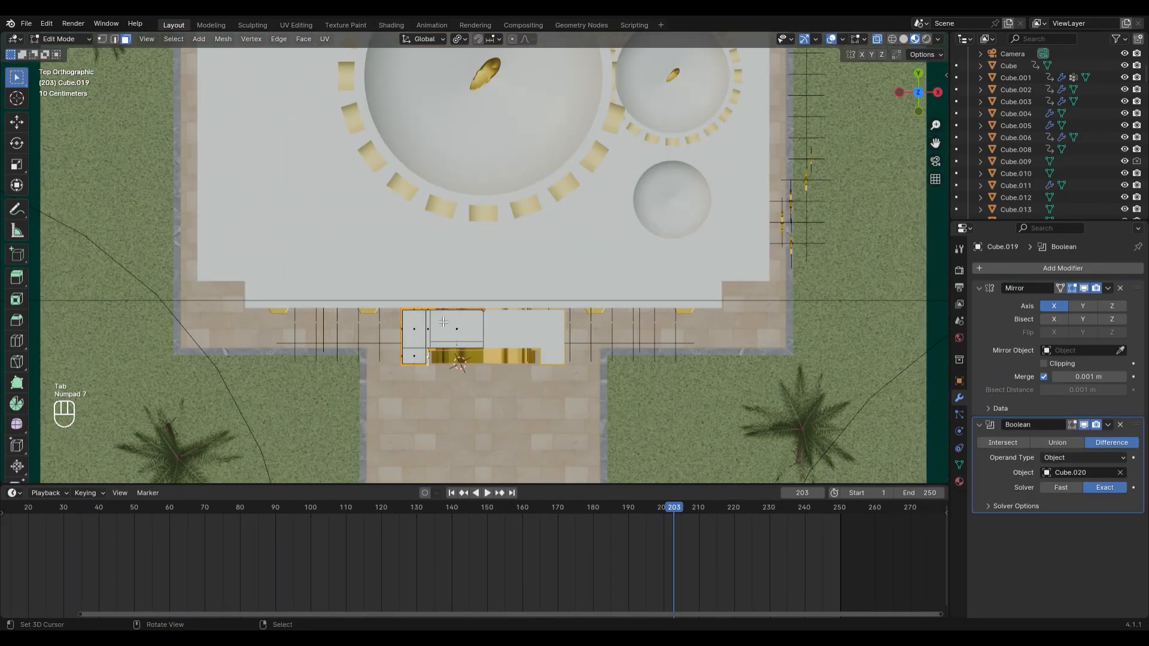
key(h)
key(u)
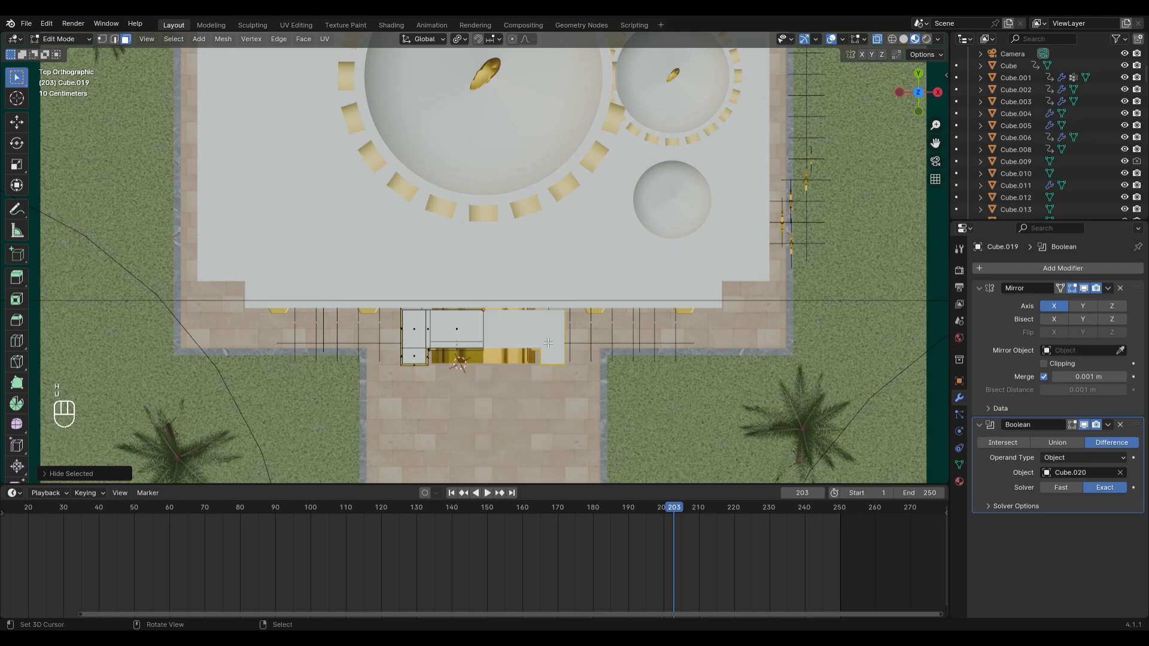
key(g)
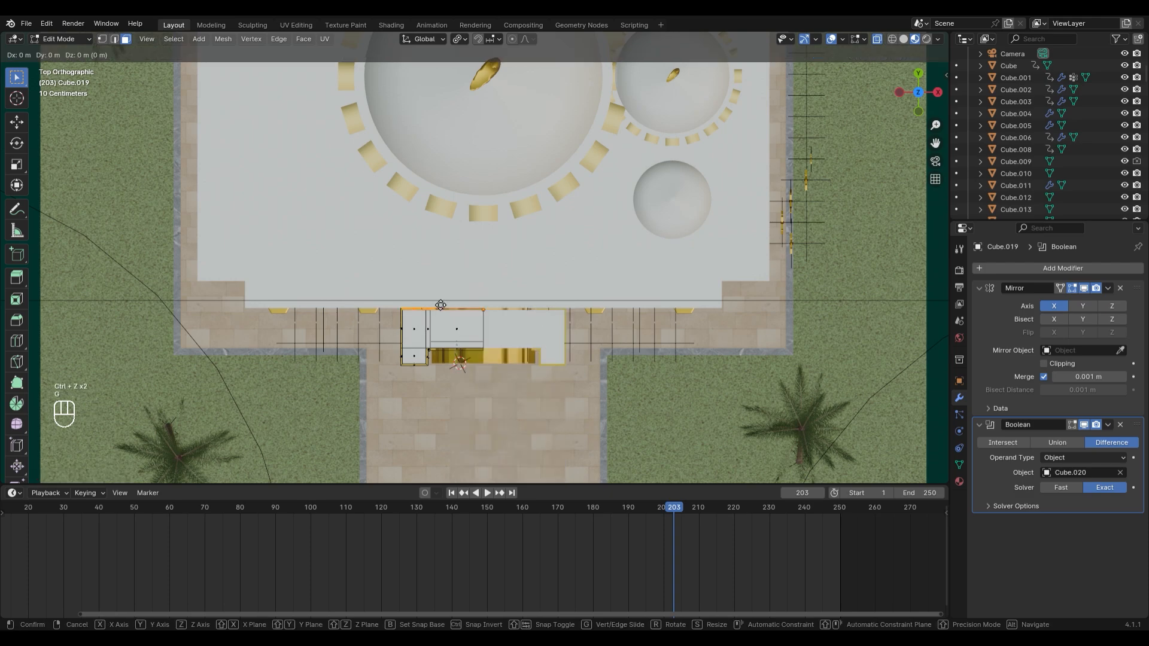
key(y)
click(443, 275)
middle_drag(443, 275, 593, 229)
middle_drag(459, 232, 529, 213)
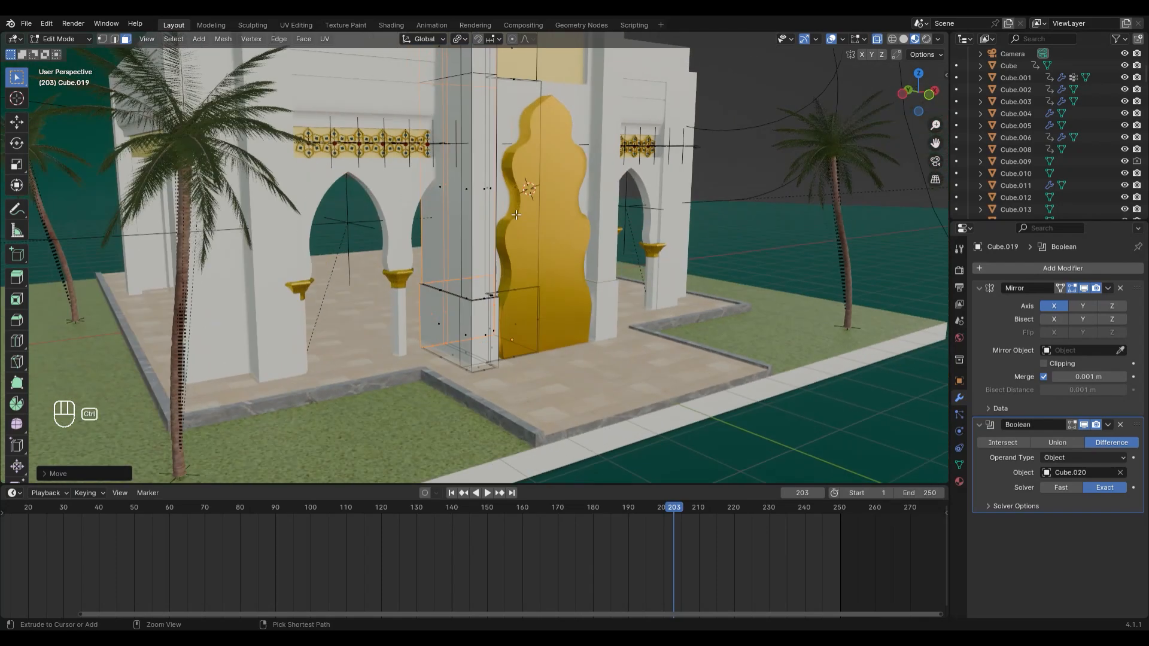
Add evenly spaced horizontal loop cuts through the middle, base and upper sections of the portal block
key(ctrl+r)
scroll(506, 197, up, 6)
click(506, 197)
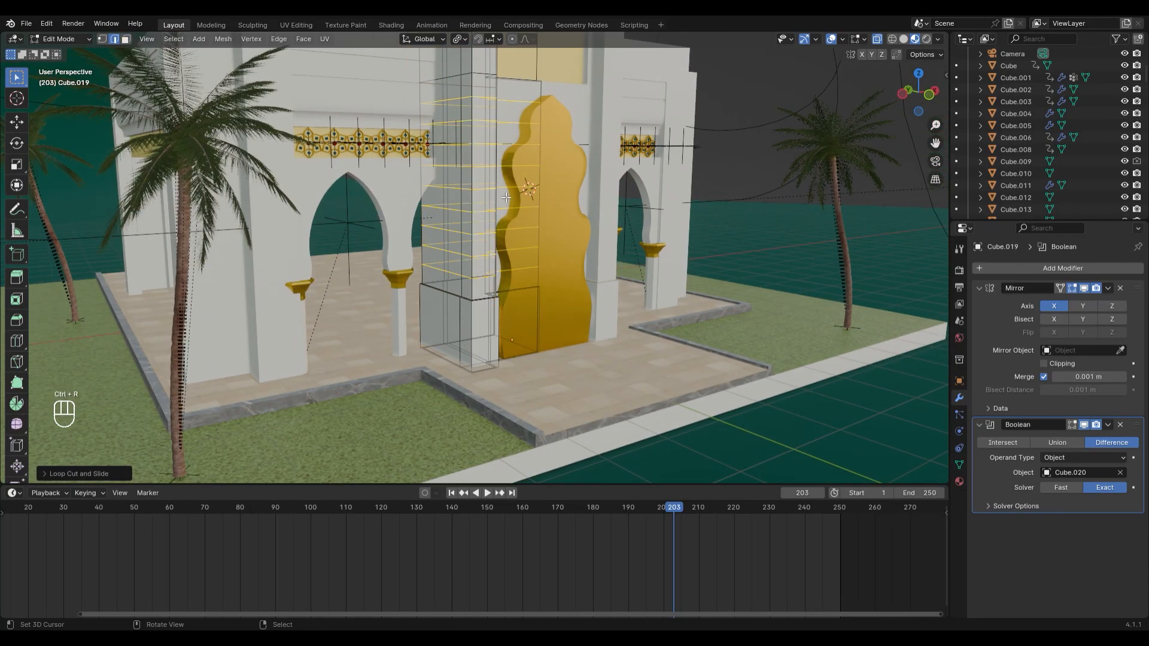
right_click(506, 197)
key(ctrl+r)
scroll(509, 336, down, 4)
click(509, 337)
right_click(509, 336)
shift+middle_drag(509, 336, 489, 479)
key(ctrl+r)
scroll(511, 173, up, 2)
click(511, 170)
right_click(511, 170)
key(Tab)
middle_drag(510, 170, 545, 246)
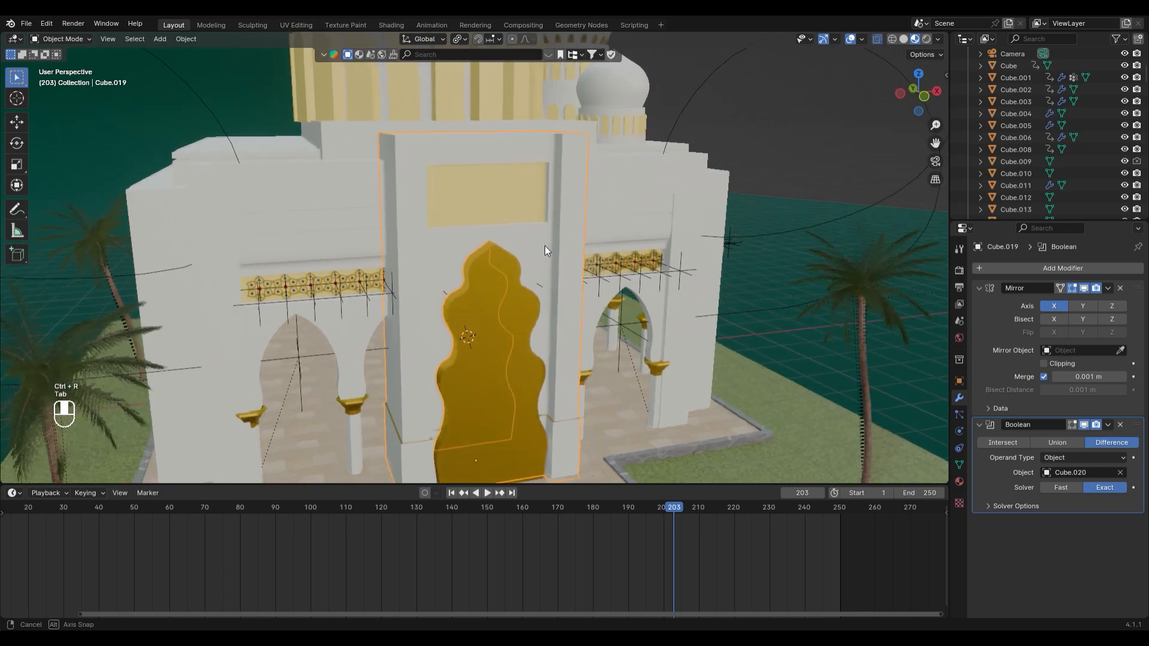
Snap the 3D cursor to the selected golden door and portal block, and add an empty there
scroll(545, 246, up, 3)
middle_drag(608, 314, 422, 267)
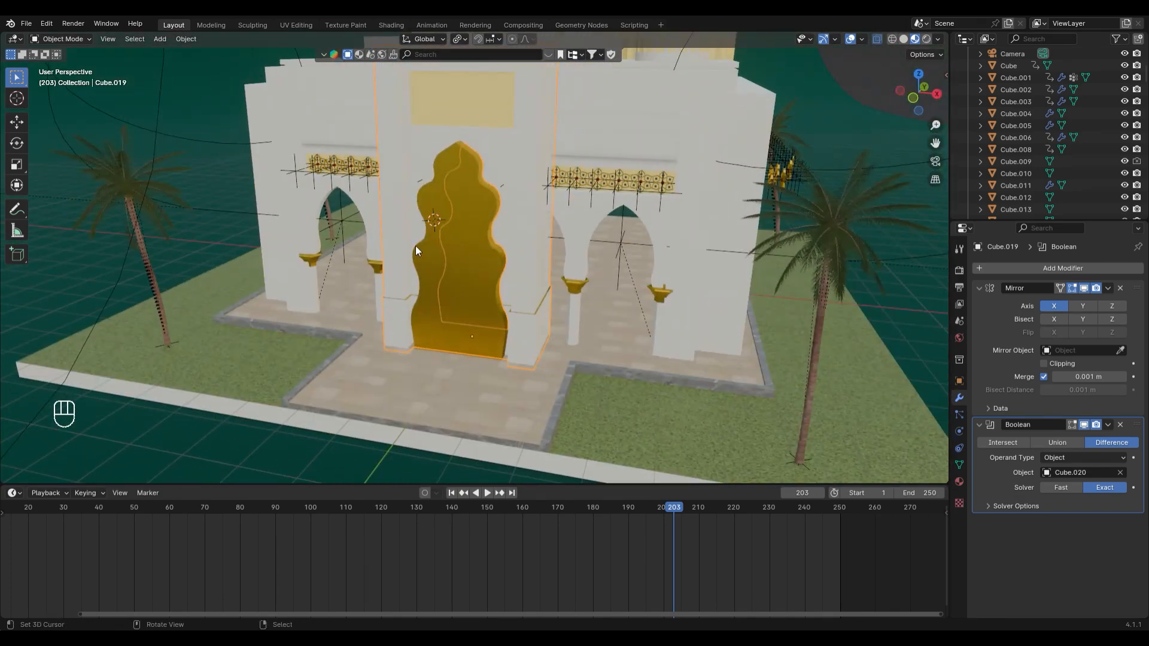
click(417, 247)
shift+click(530, 339)
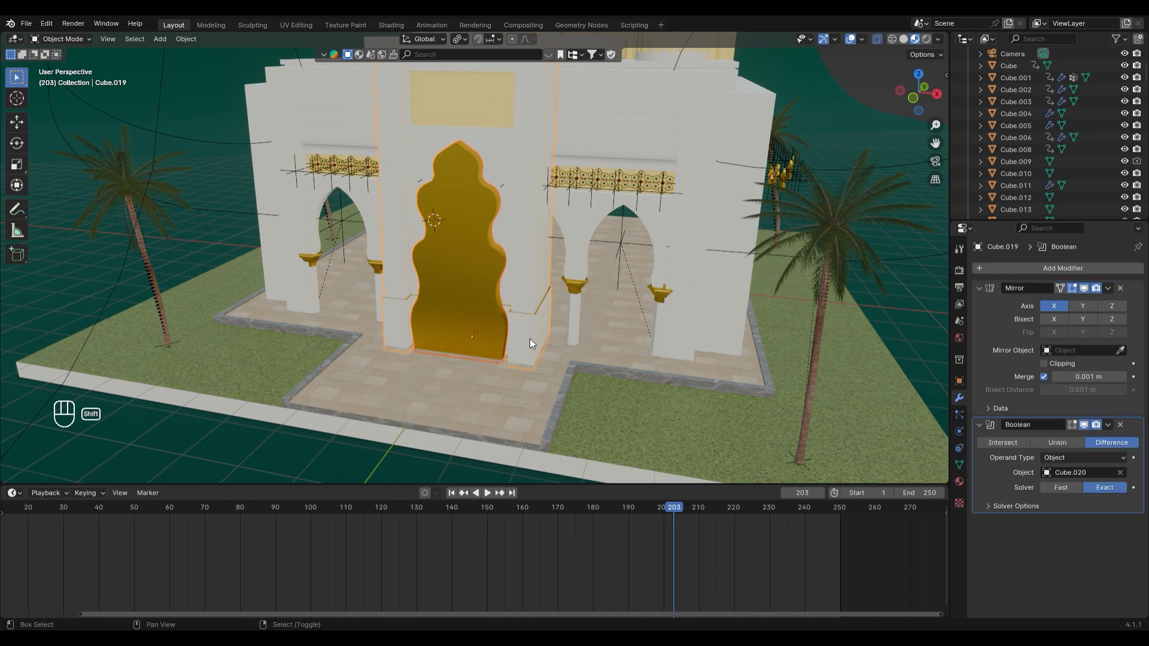
middle_drag(597, 292, 498, 332)
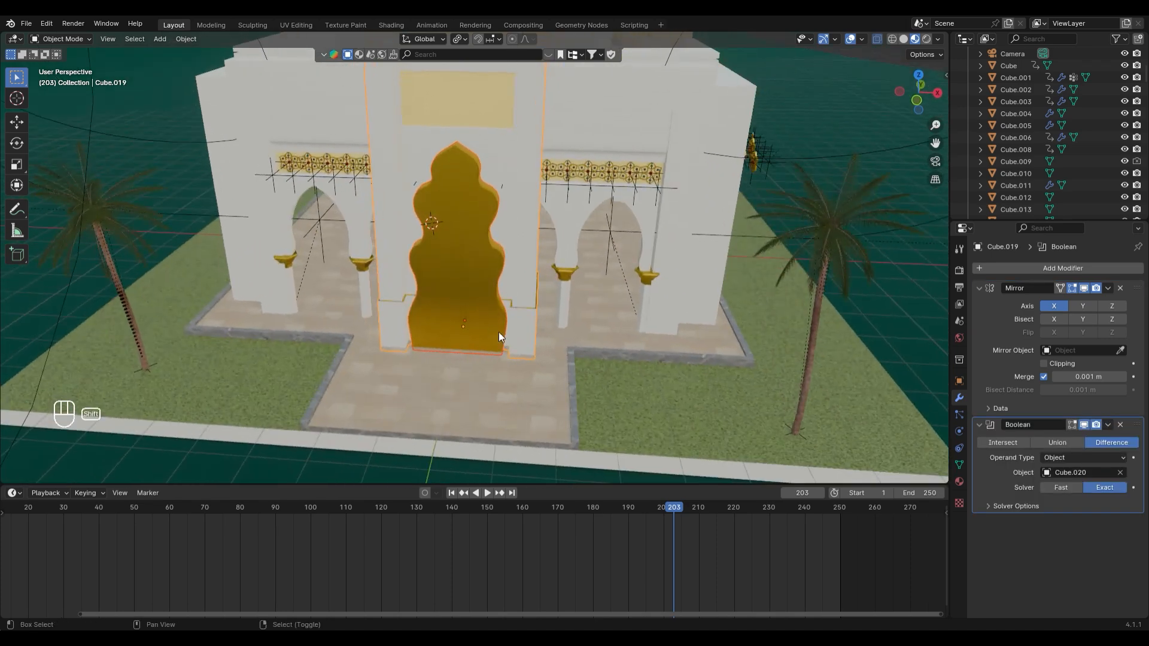
key(shift+s)
click(482, 389)
key(shift+a)
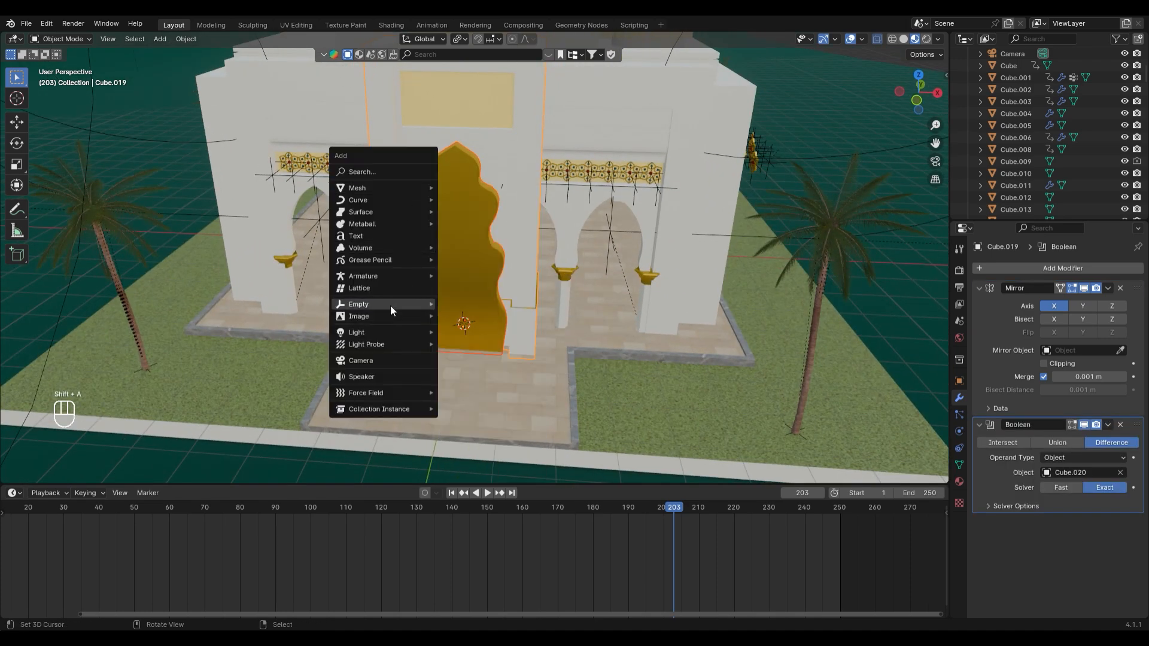
click(455, 304)
Scale the new portal empty to about 4.2
key(s)
right_click(385, 377)
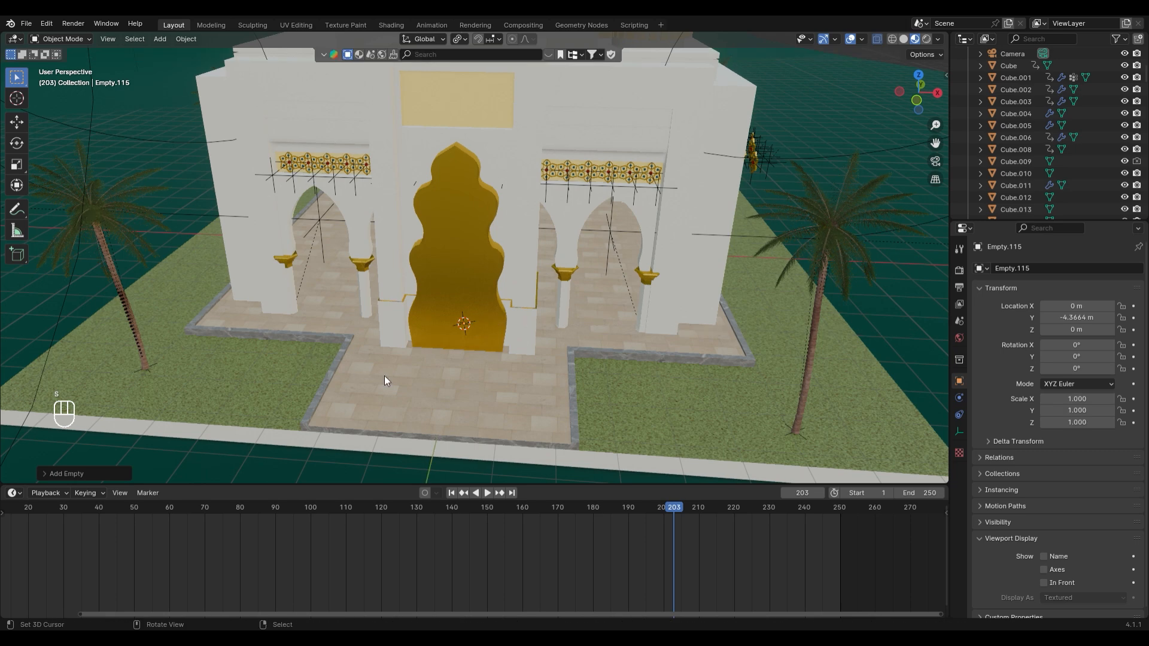
middle_drag(589, 359, 521, 341)
key(s)
click(636, 350)
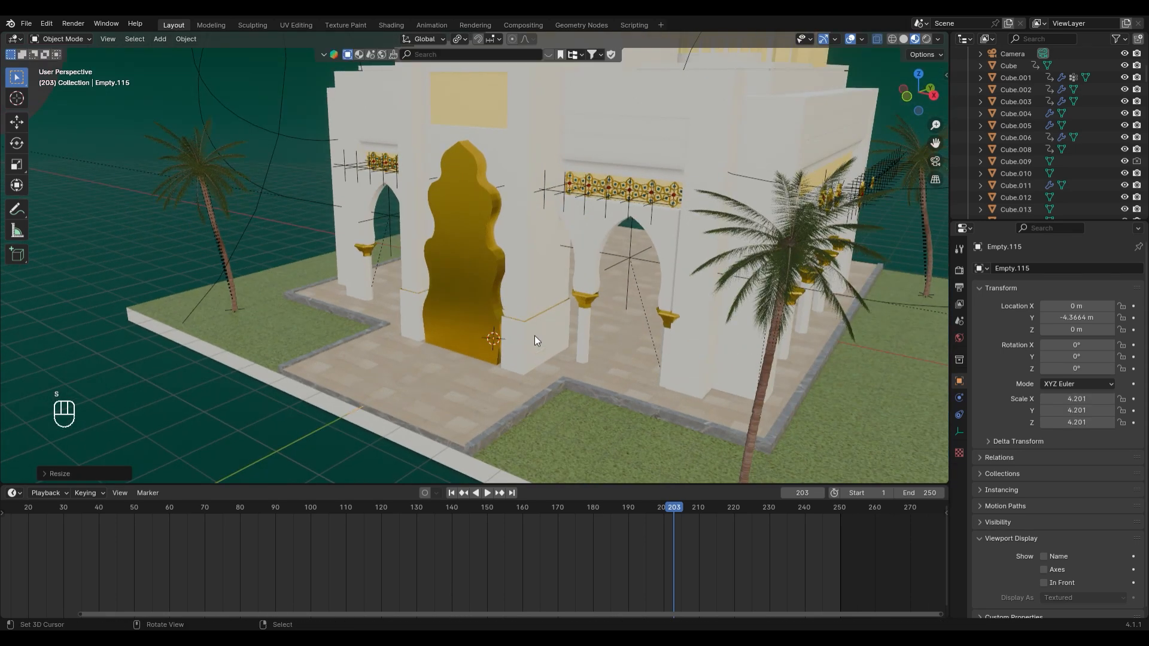
Parent the golden door and the portal block to the new empty
click(470, 317)
shift+click(509, 296)
shift+click(350, 411)
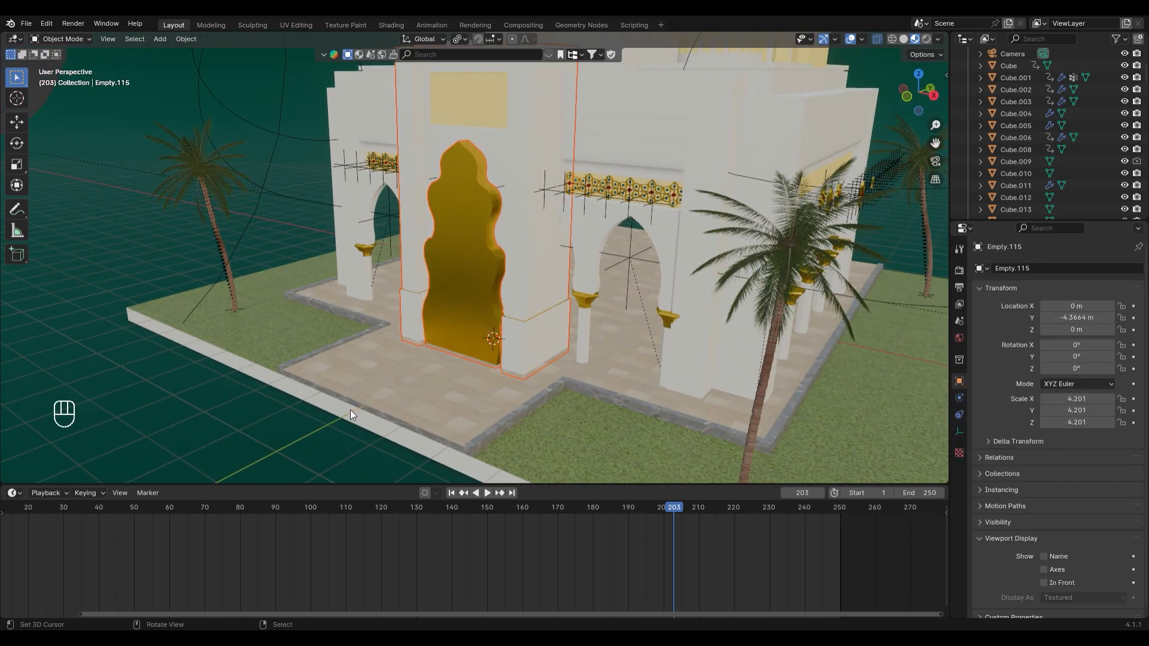
key(ctrl+p)
click(349, 411)
Try lowering the portal's empty below the ground to about -7.56 m on Z at frame 189, and undo the move
drag(274, 527, 624, 527)
key(g)
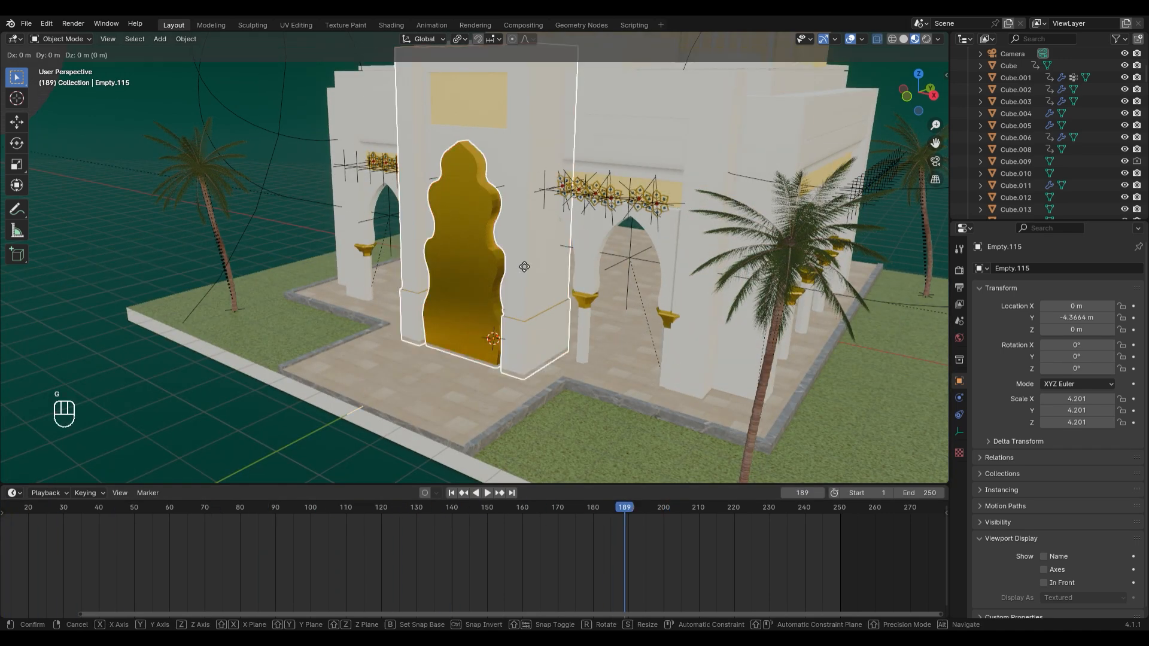
click(536, 100)
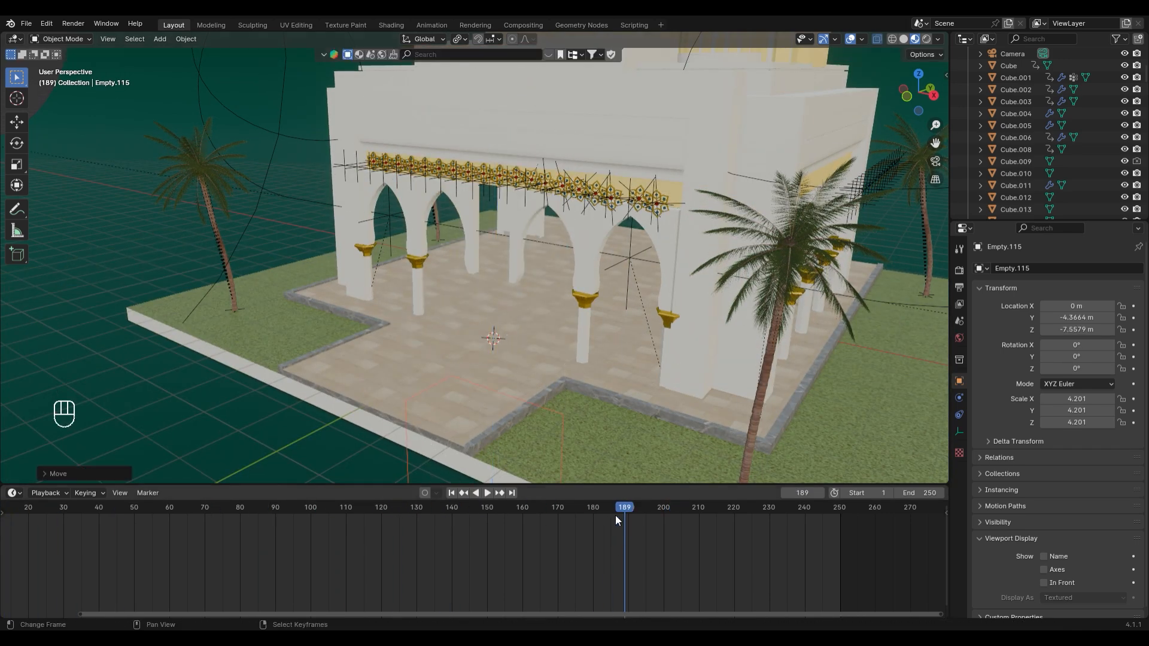
drag(616, 516, 595, 521)
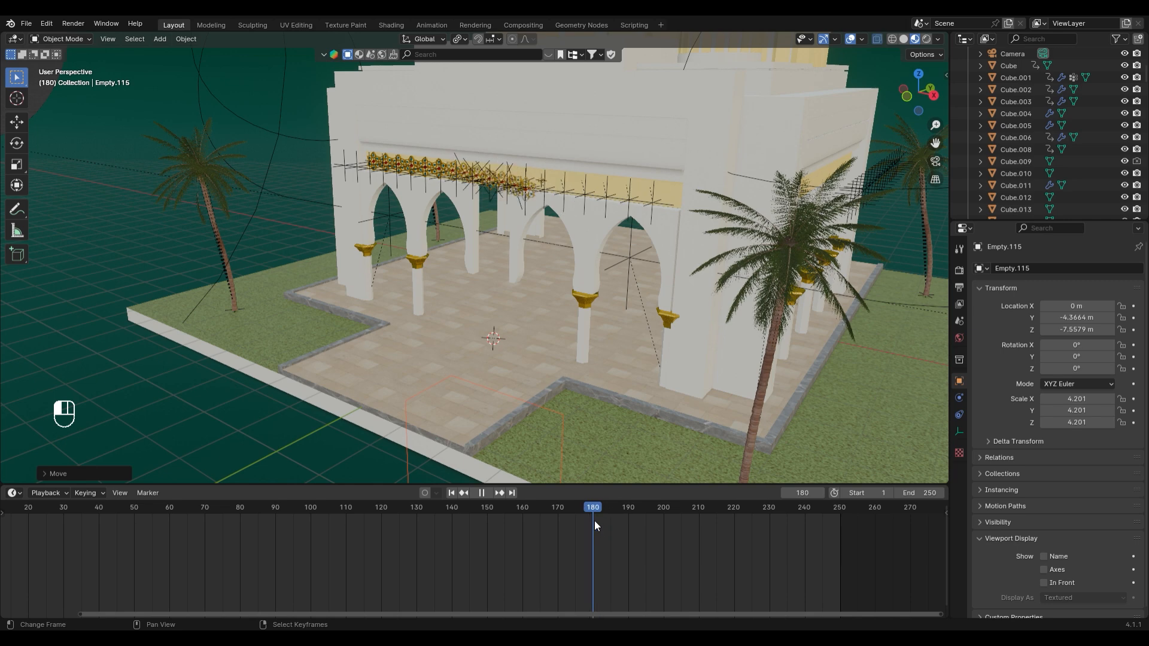
key(ctrl+z)
key(ctrl+z)
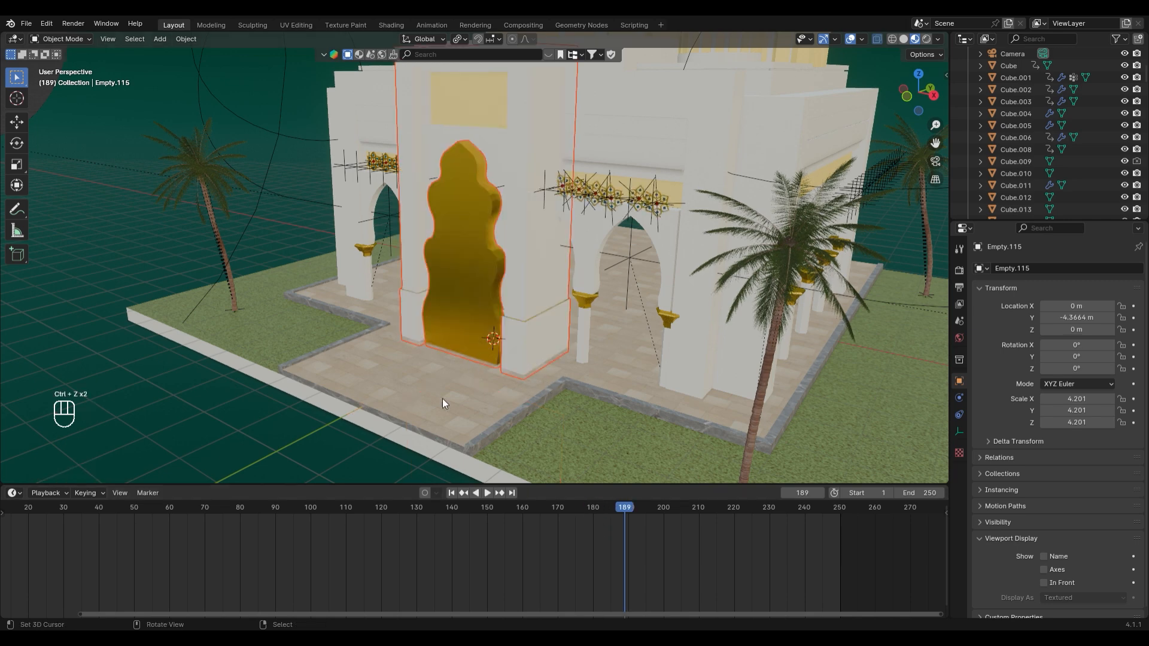
click(351, 414)
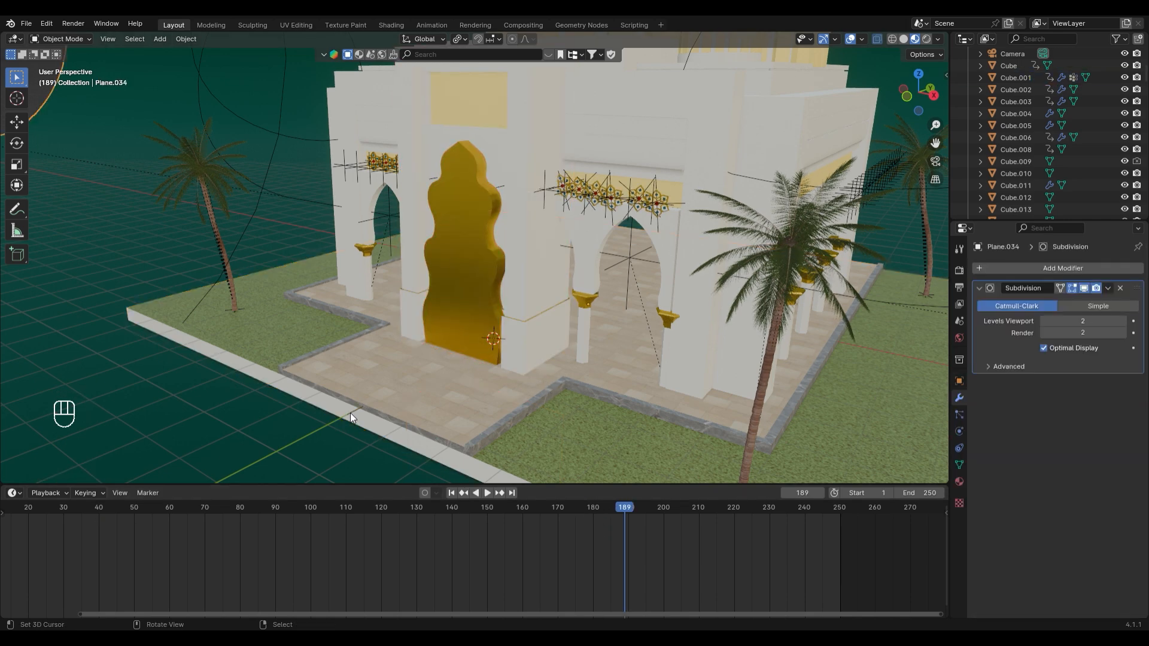
key(ctrl+z)
Key the portal empty's location, rotation and scale, and place the keyframe at frame 200
key(i)
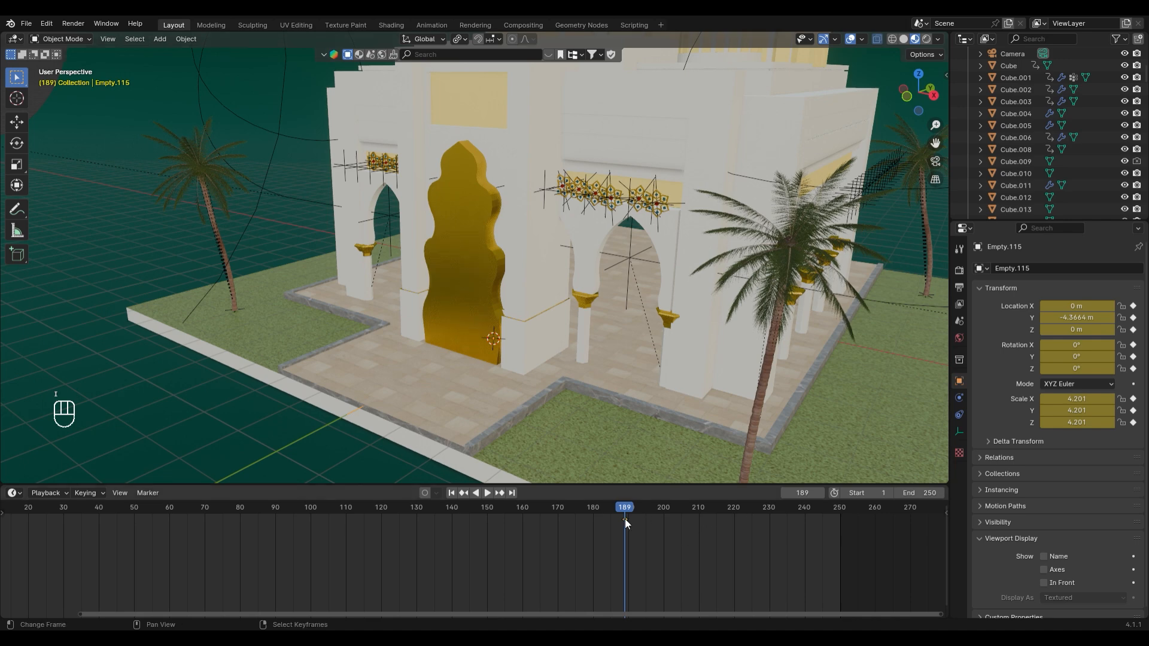
key(g)
click(661, 529)
Lower the portal's empty along Z to about -6.25 m at frame 180 and key it
drag(661, 530, 594, 513)
key(g)
key(z)
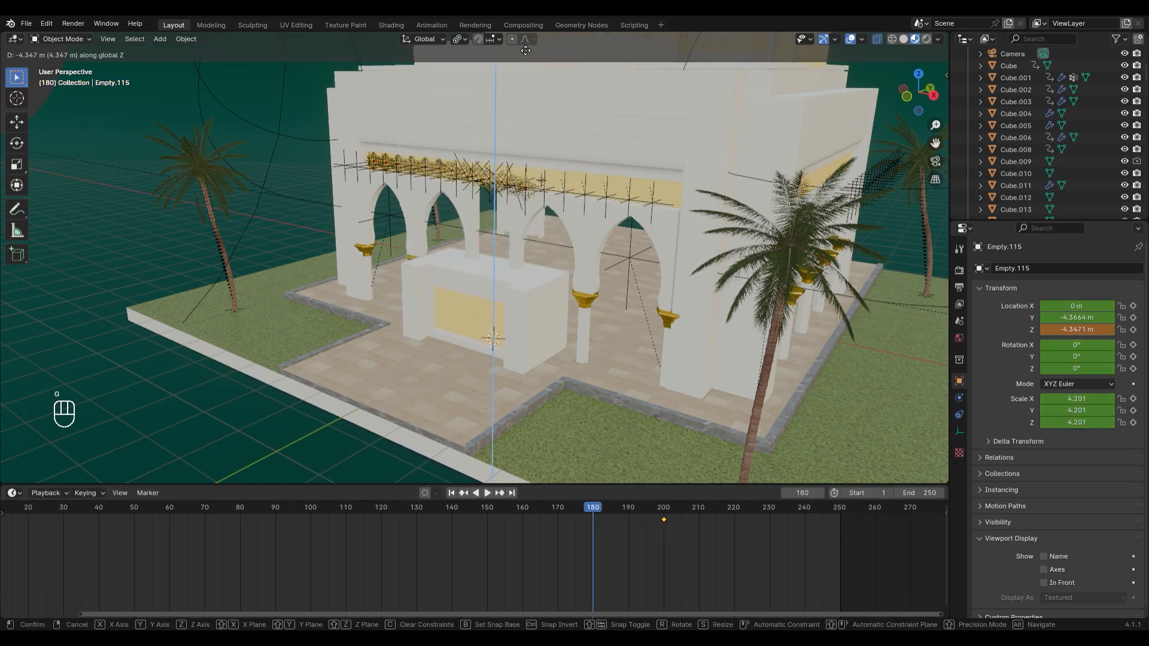
click(474, 241)
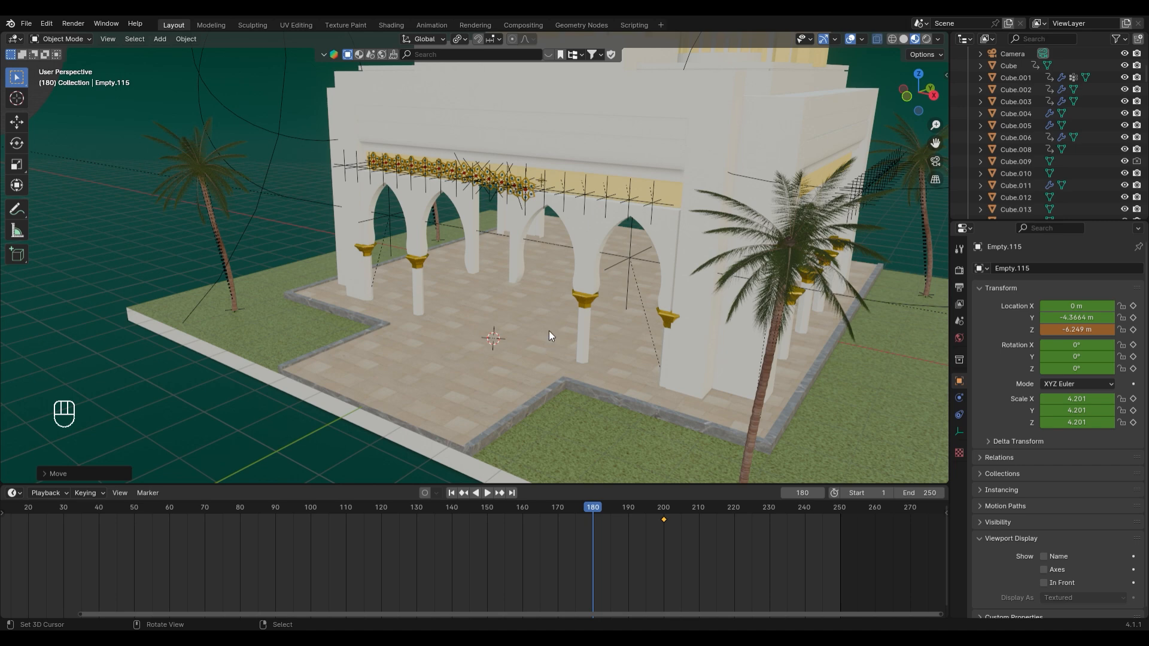
key(i)
Set the portal empty's Z rotation to 360° at frame 200
drag(592, 511, 666, 512)
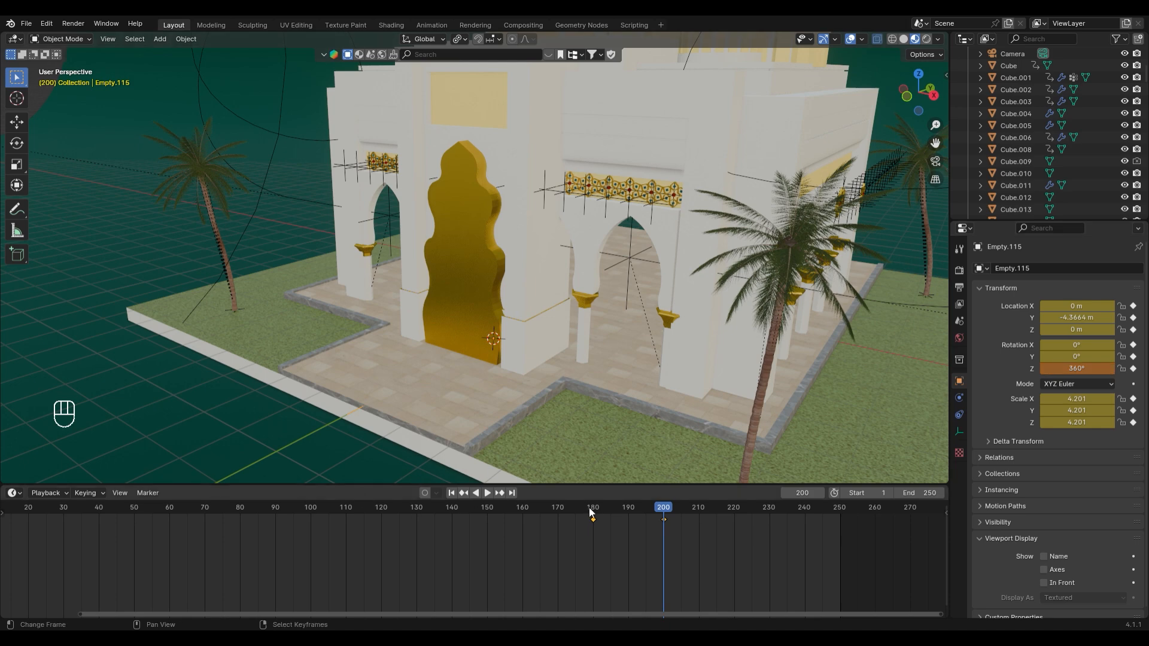
Play back the animation from about frame 167 to check the central entrance block's rise and rotation
click(547, 508)
key(space)
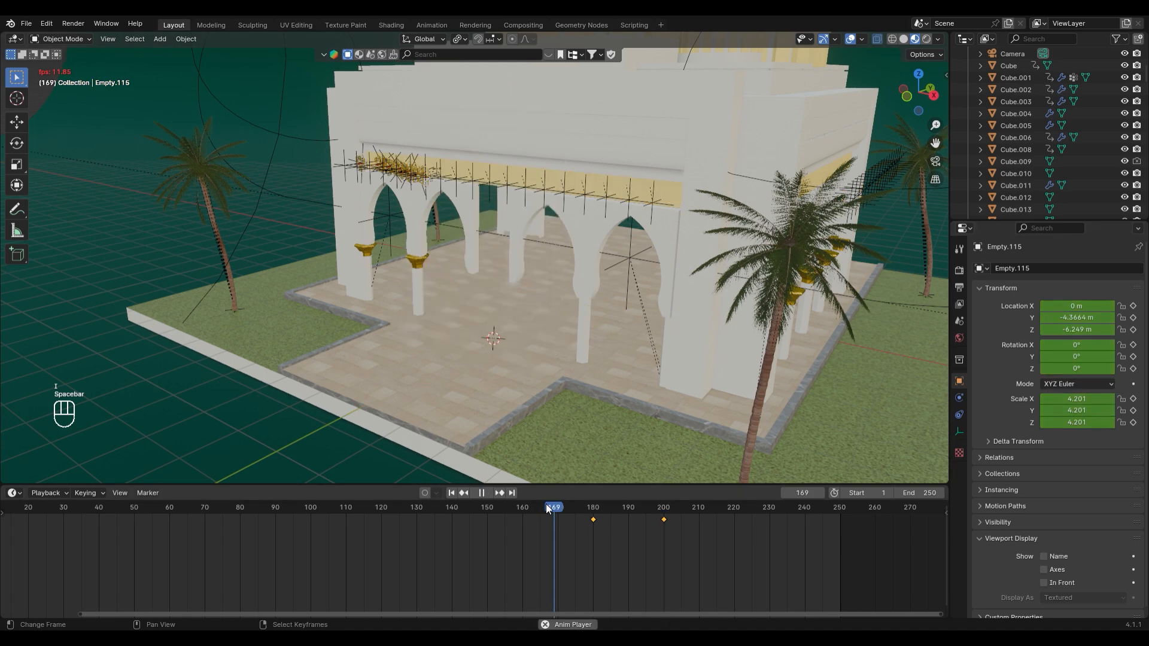
key(space)
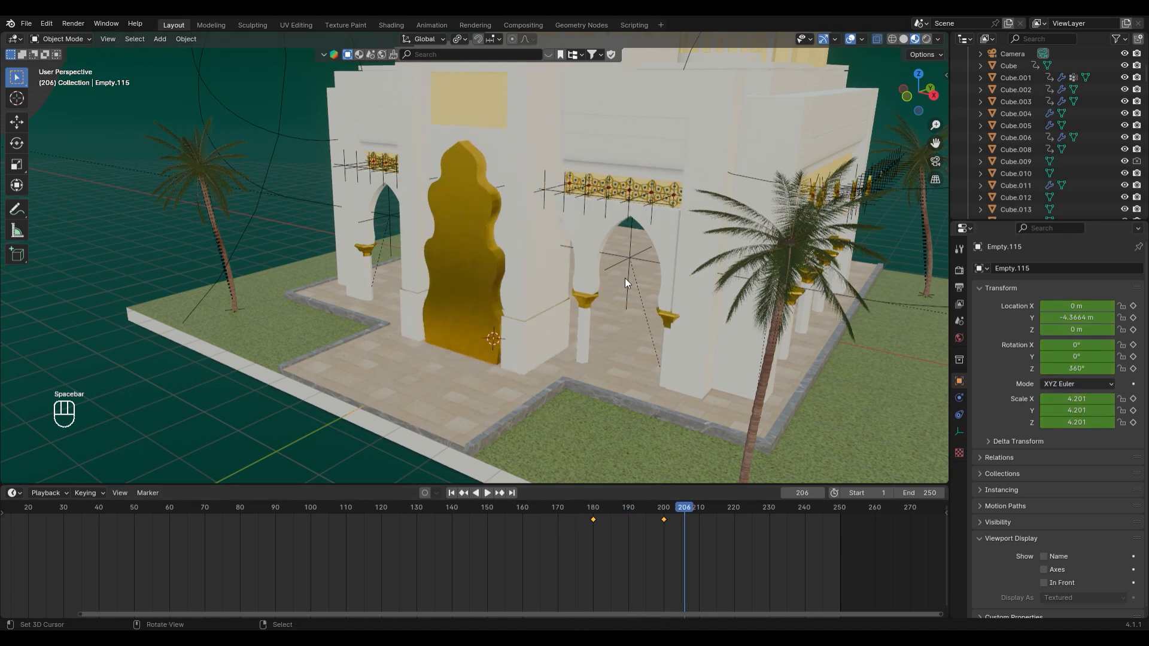
Examine the gold doorway shape's Gold material, including its Surface, Volume, Displacement and Settings sections
click(444, 242)
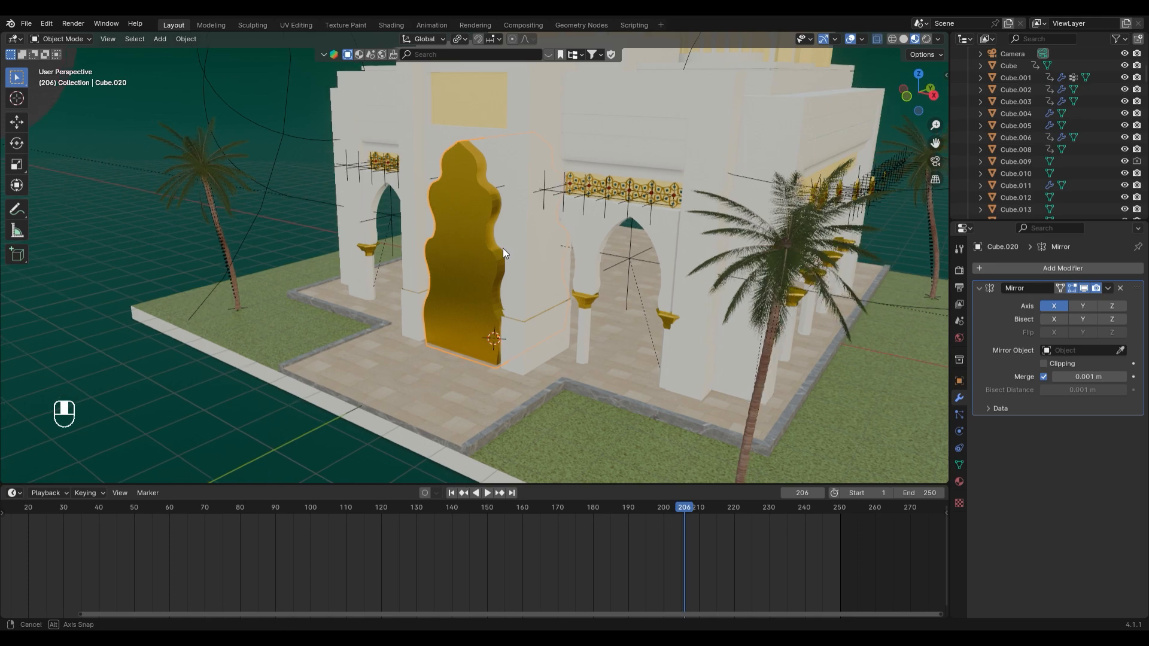
scroll(503, 248, up, 5)
middle_drag(633, 330, 664, 344)
click(959, 482)
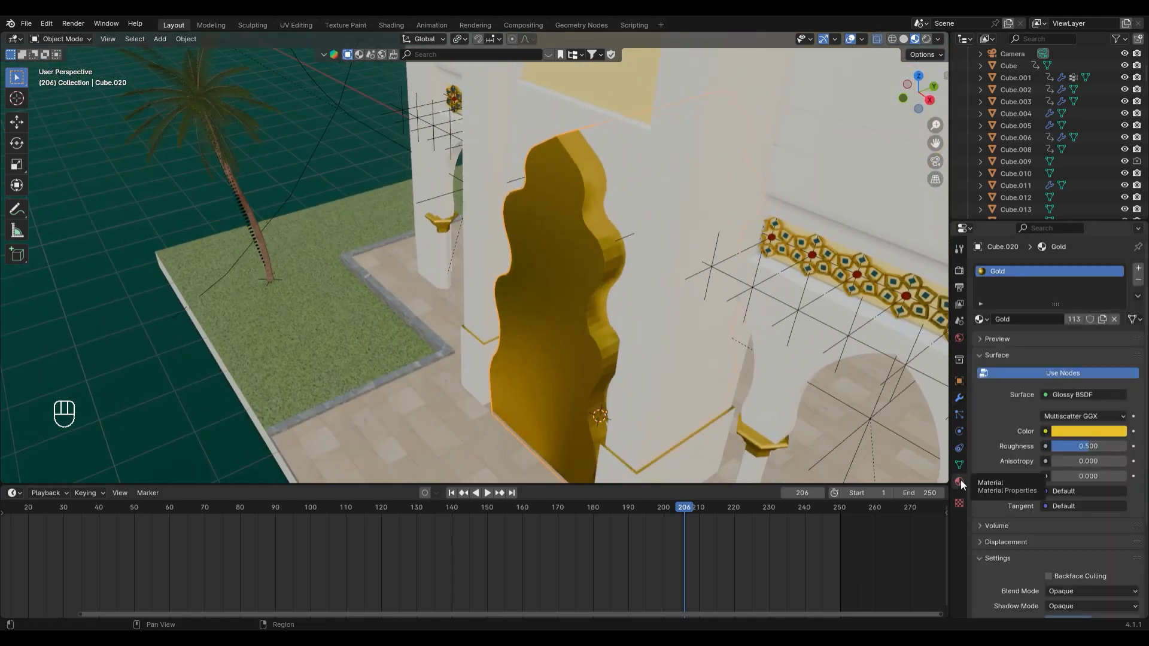
scroll(1056, 538, down, 5)
scroll(1026, 443, up, 5)
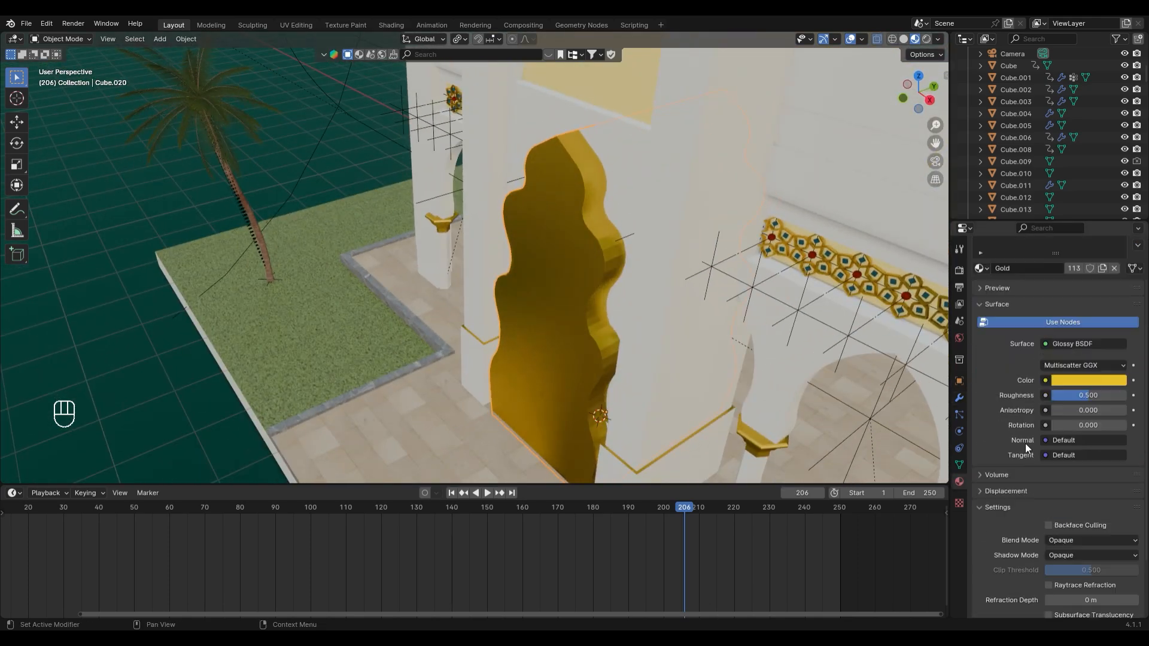
scroll(1025, 444, down, 5)
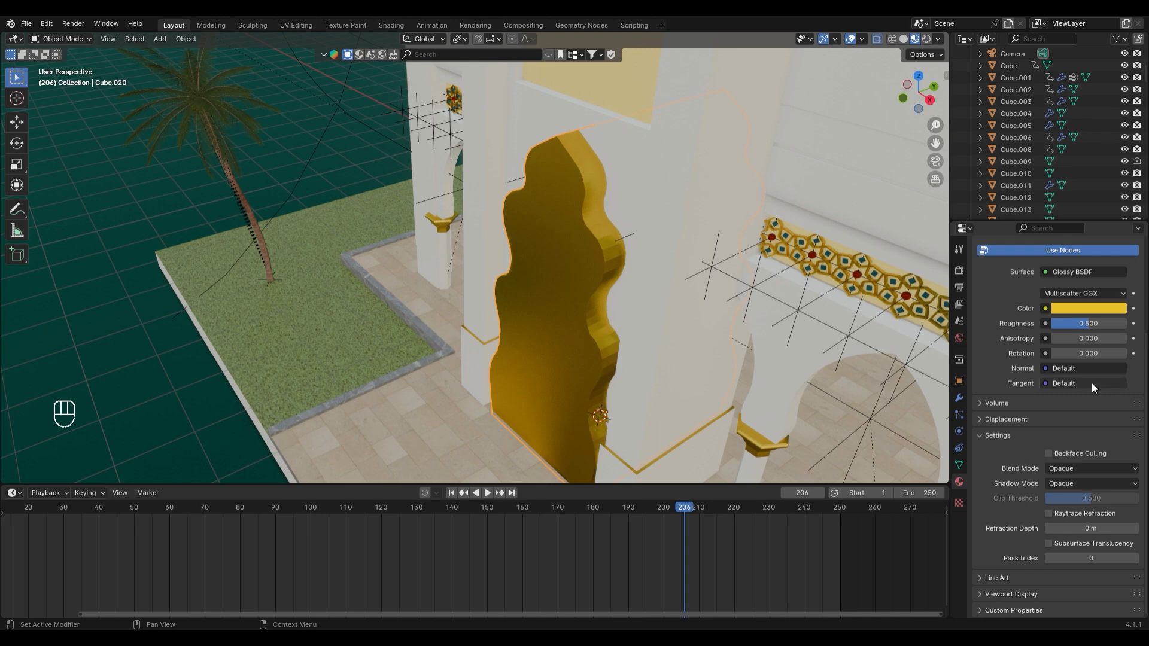
scroll(1020, 366, up, 5)
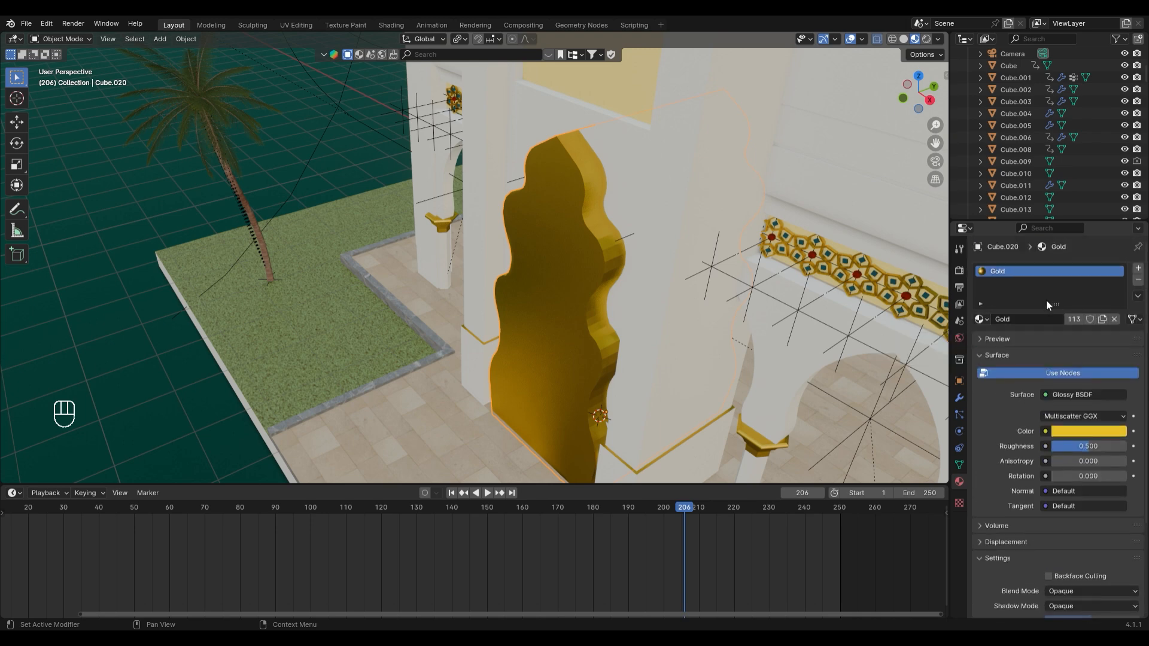
scroll(1000, 468, down, 5)
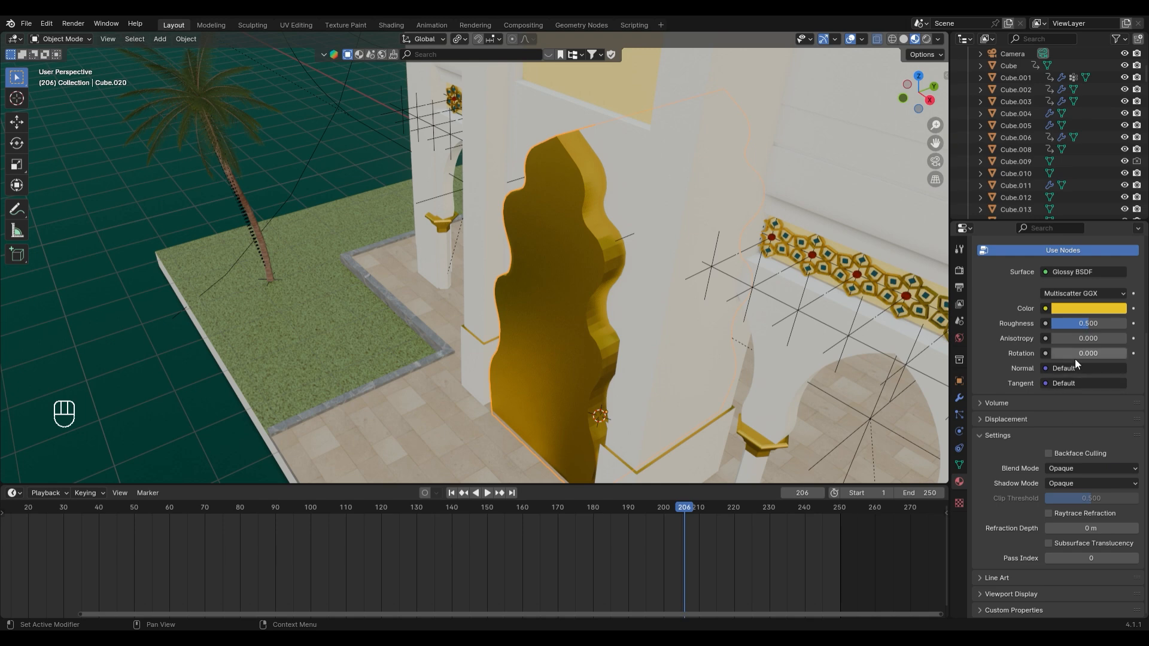
scroll(1075, 358, up, 2)
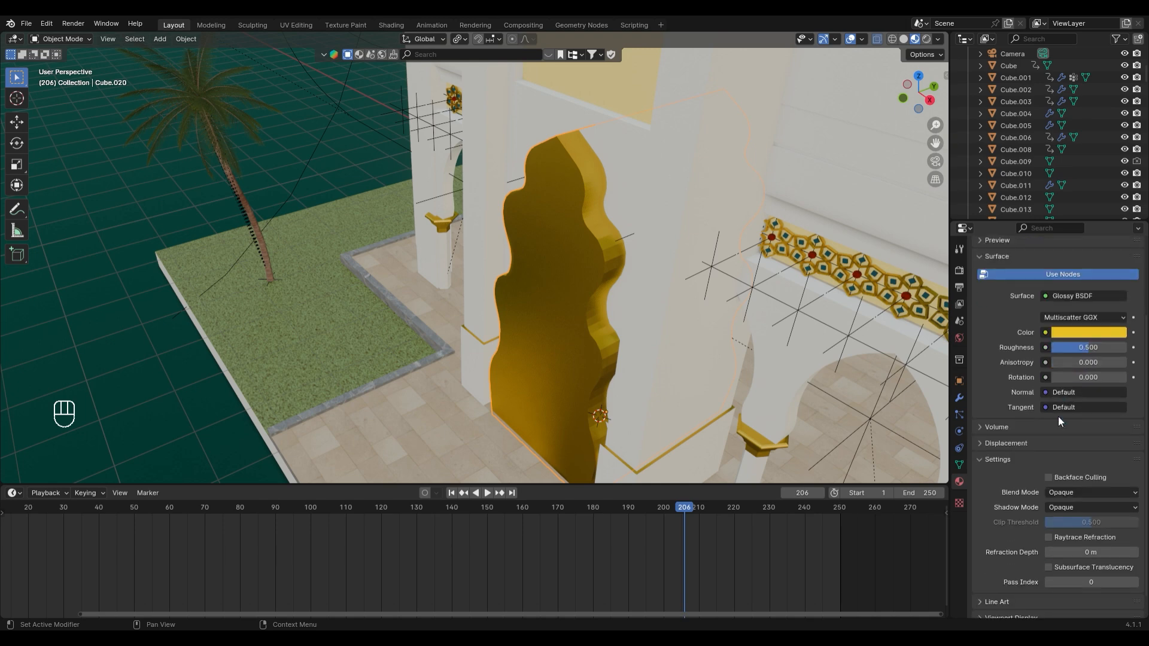
click(992, 427)
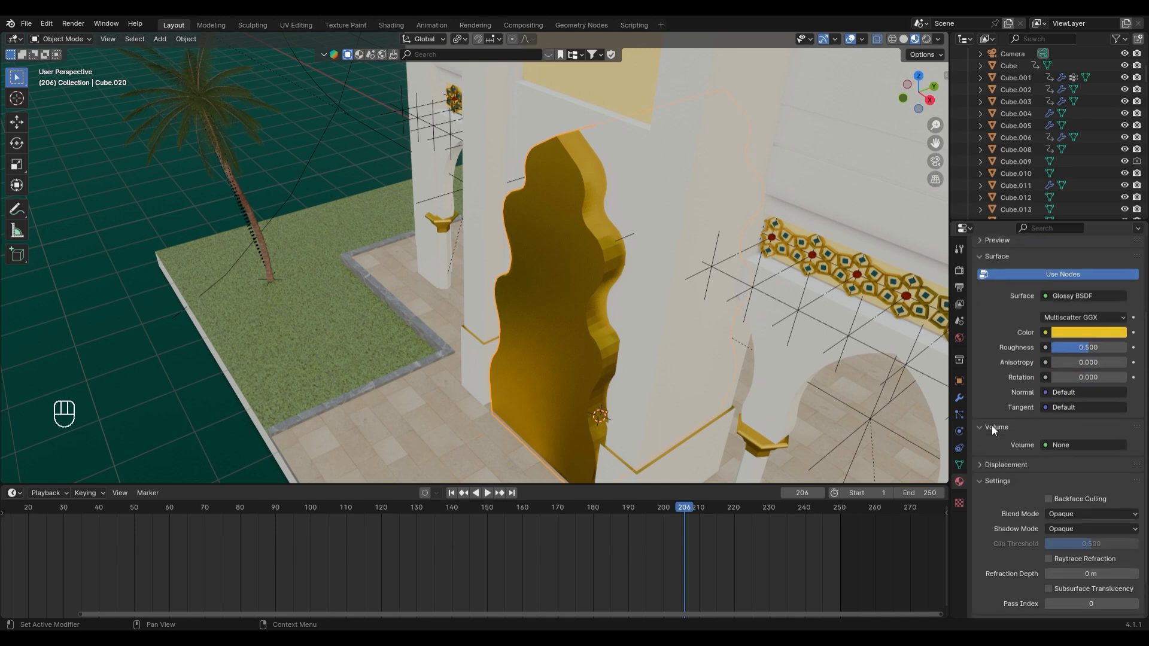
click(992, 427)
click(1000, 443)
click(1000, 443)
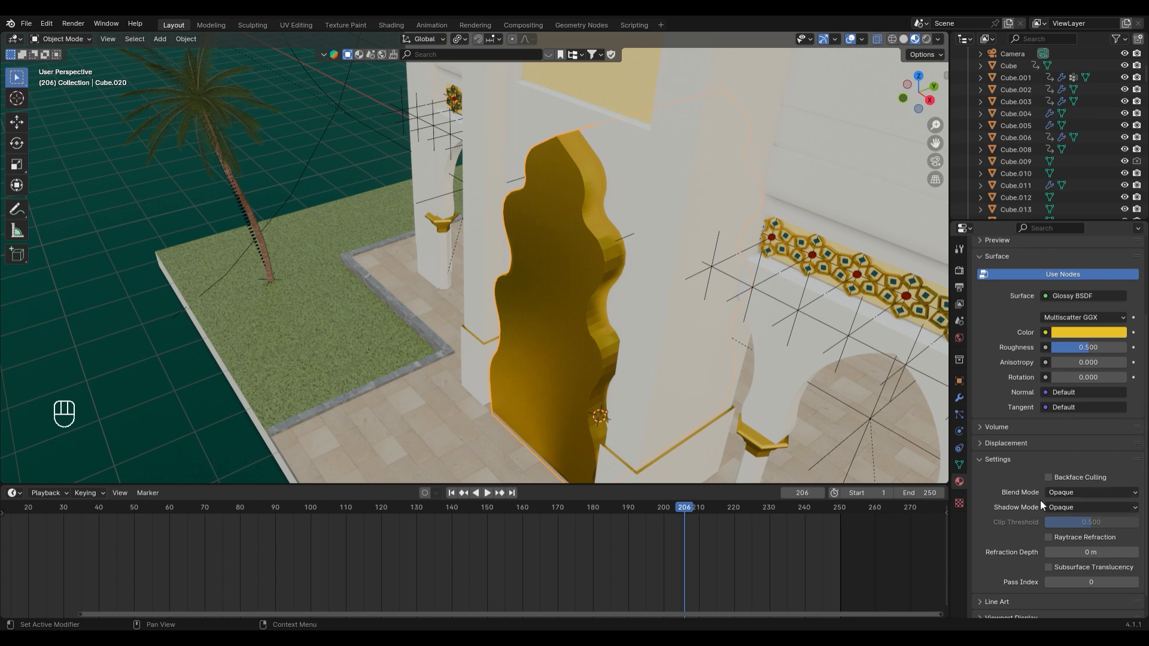
Set both the Blend Mode and the Shadow Mode of the Gold material to Alpha Hashed
click(1055, 493)
click(1071, 537)
click(1085, 506)
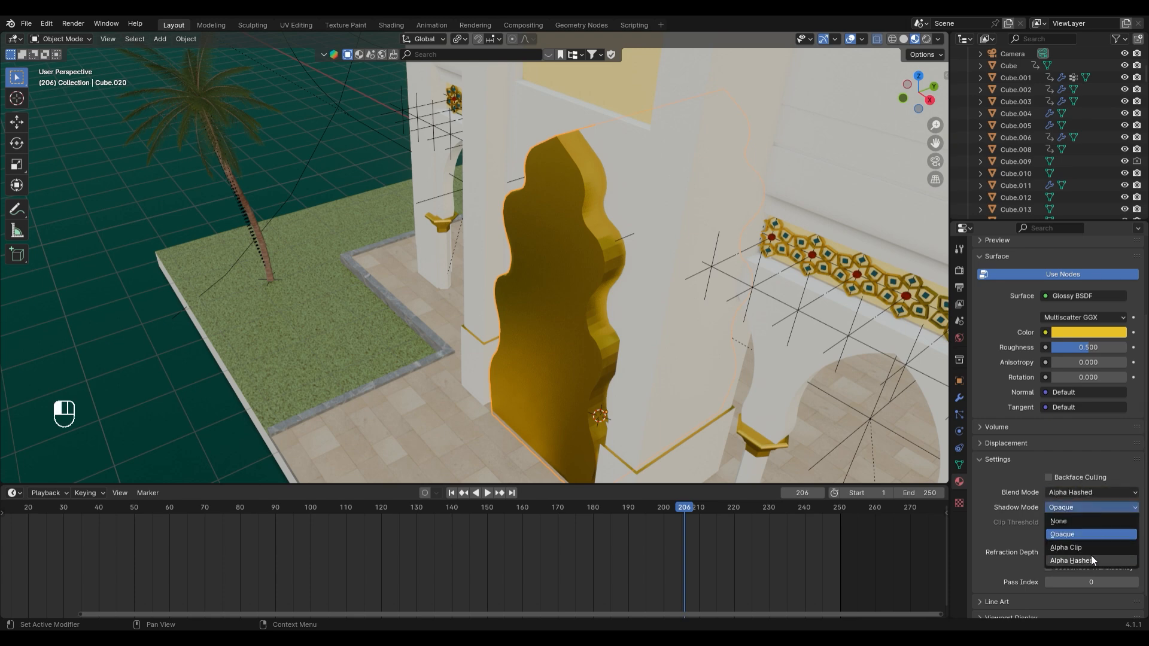
click(1091, 555)
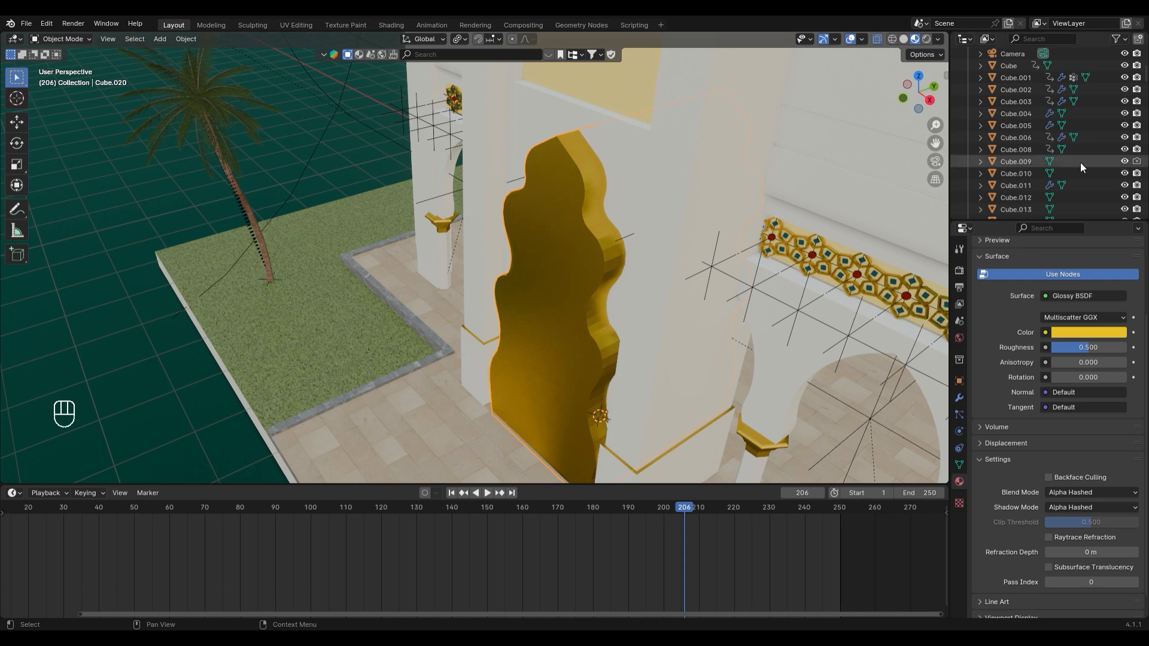
Disable Cube.020 in renders and check it in Rendered shading before returning to Material Preview
key(KP_Decimal)
click(1136, 127)
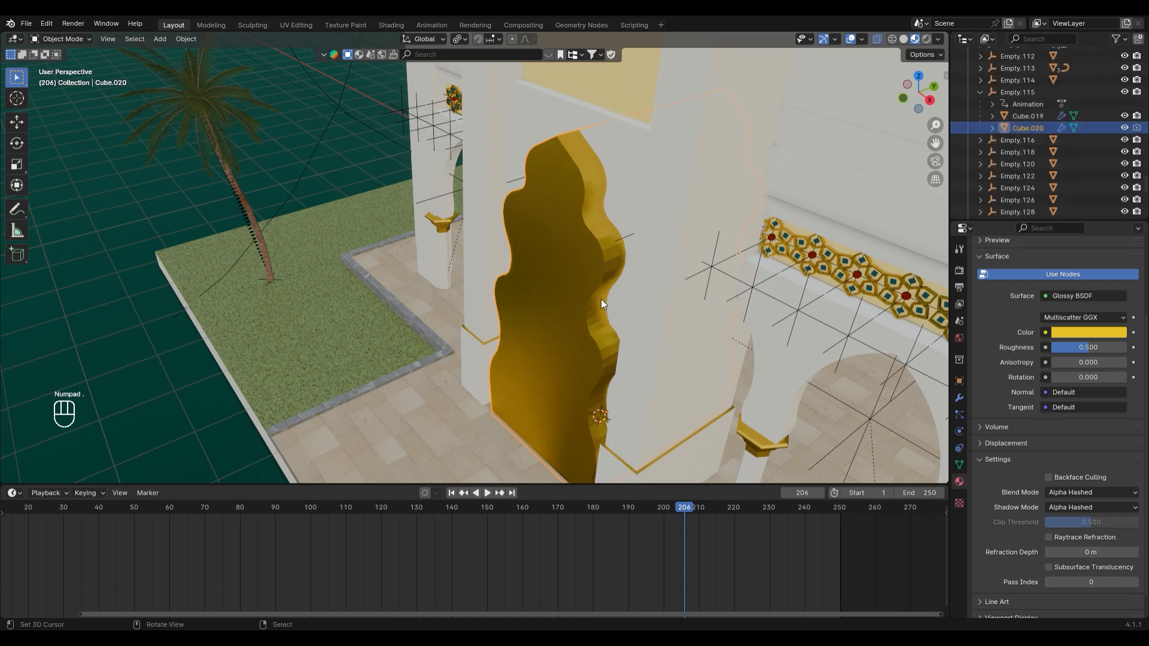
key(z)
click(593, 228)
key(z)
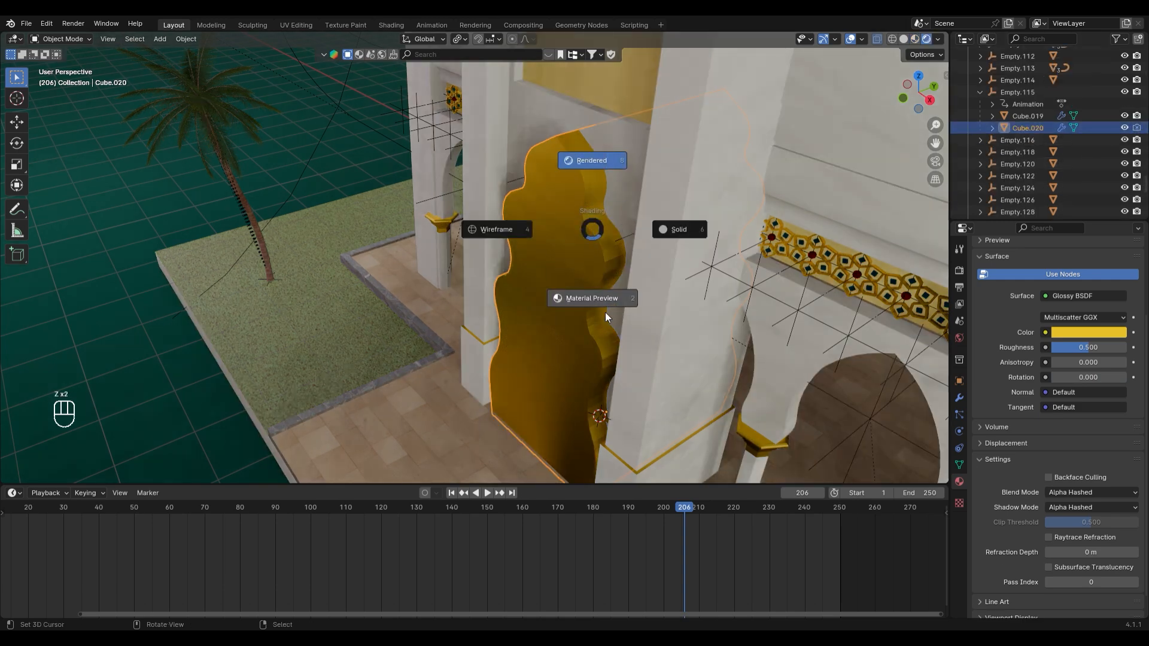
click(592, 302)
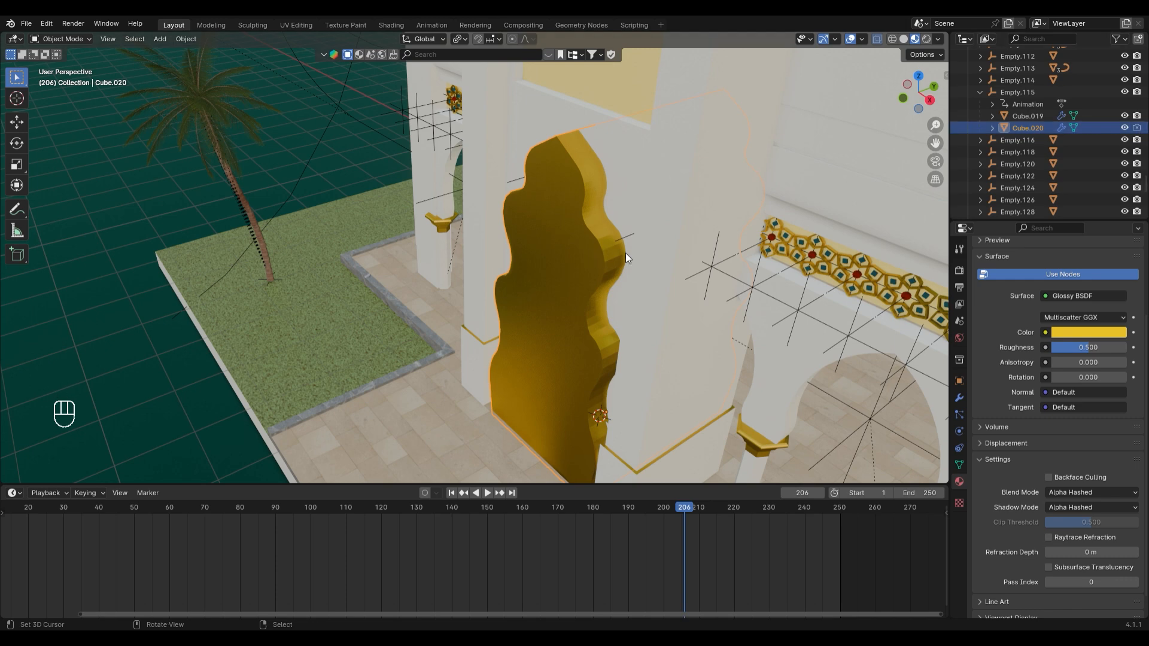
Snap the 3D cursor to the bottom front edge of the gold doorway shape, Cube.020
middle_drag(644, 252, 533, 384)
key(Tab)
click(519, 388)
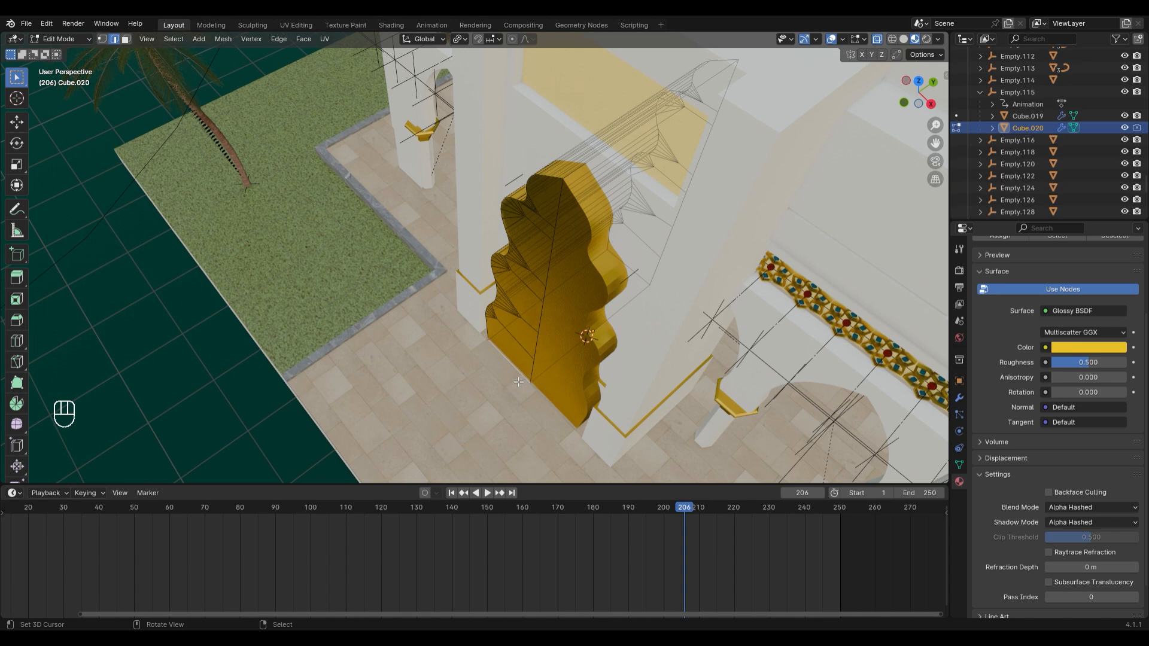
key(shift+s)
click(530, 441)
key(Tab)
middle_drag(573, 343, 563, 363)
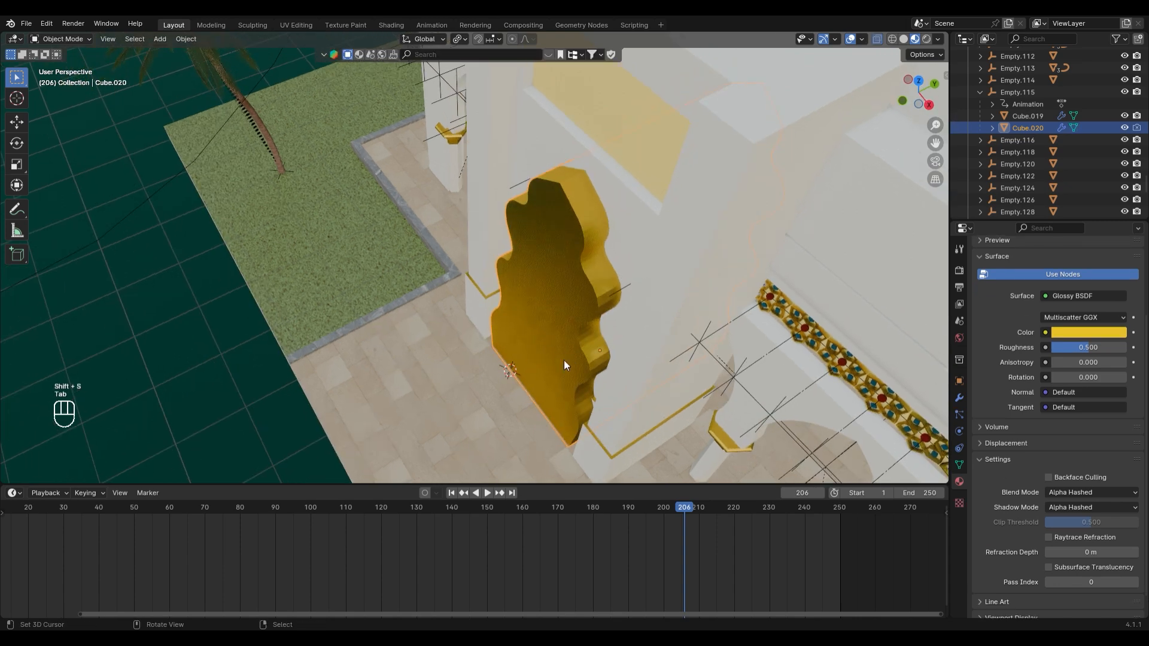
Move the current frame to 205
mouse_move(675, 508)
mouse_down()
mouse_move(579, 508)
mouse_move(680, 504)
mouse_up()
key(space)
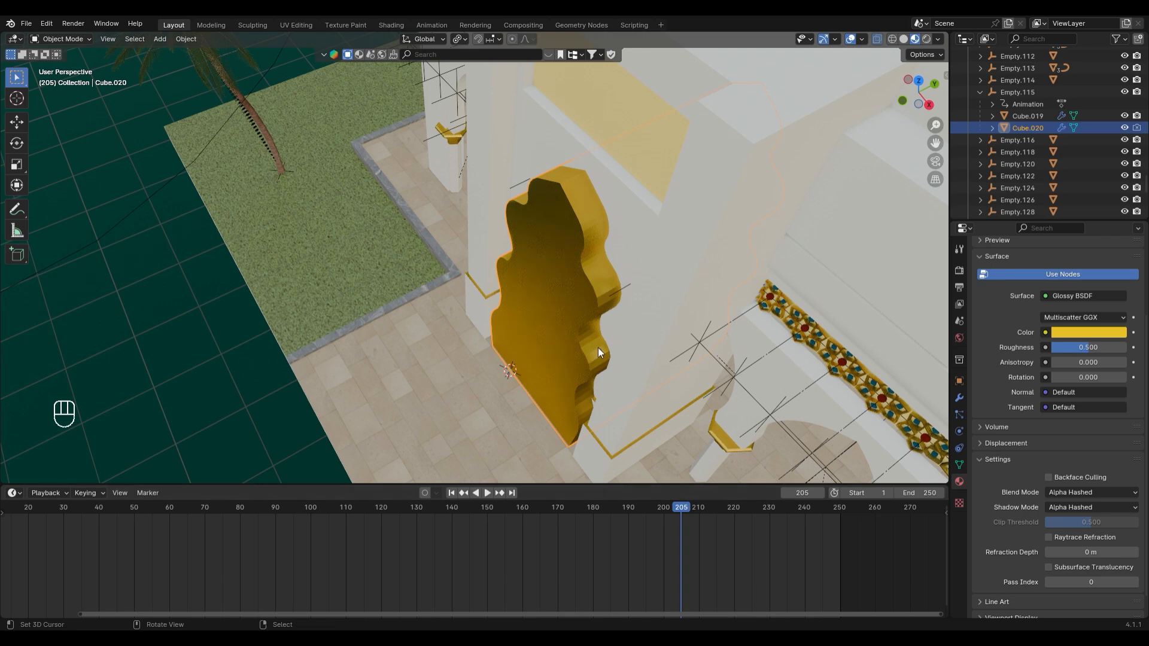
key(s)
key(y)
right_click(595, 352)
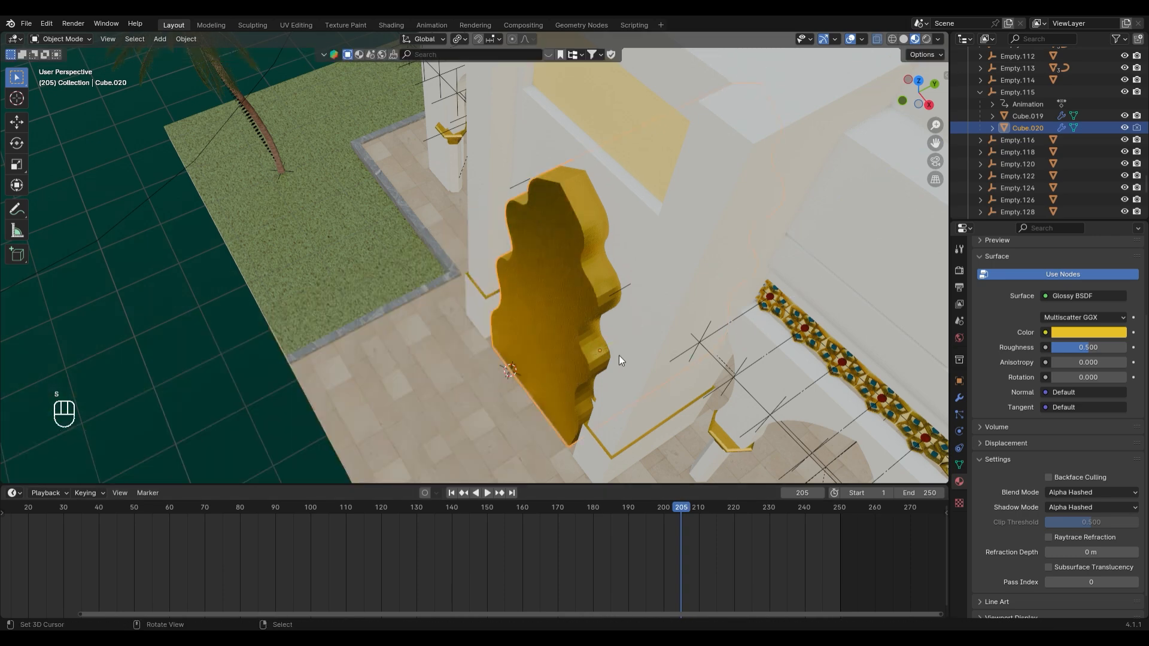
Flatten Cube.020 along global Y to a thin slab, using the 3D Cursor as pivot point, and keyframe it at frame 205
click(461, 39)
click(481, 84)
key(s)
key(y)
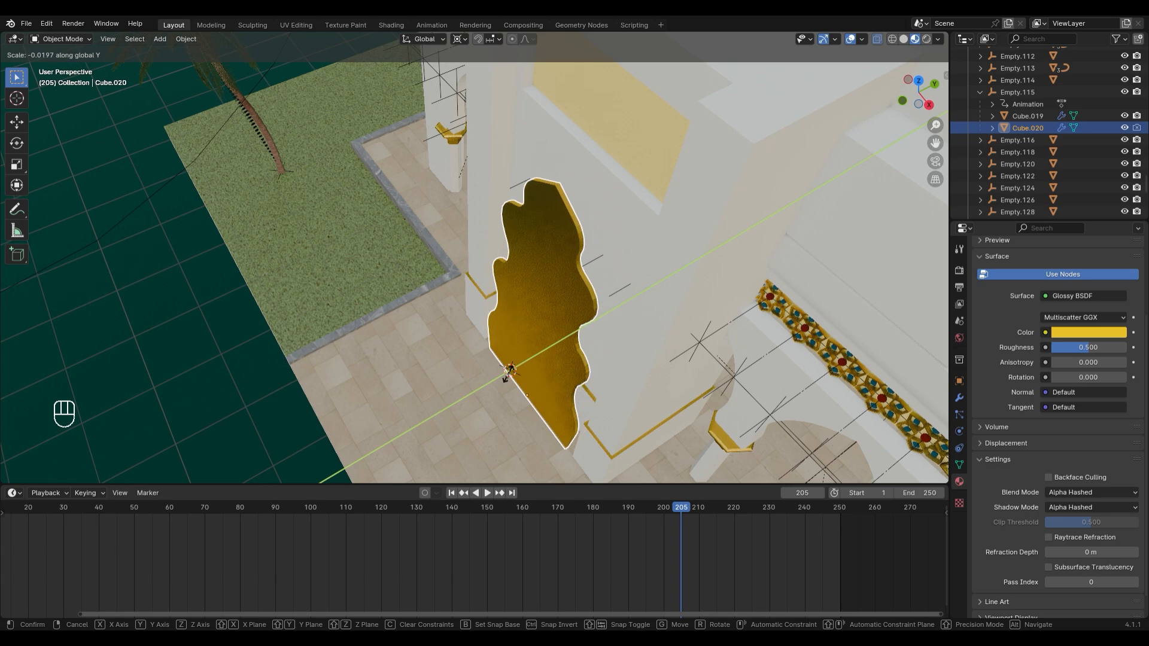
click(518, 378)
middle_drag(598, 340, 585, 298)
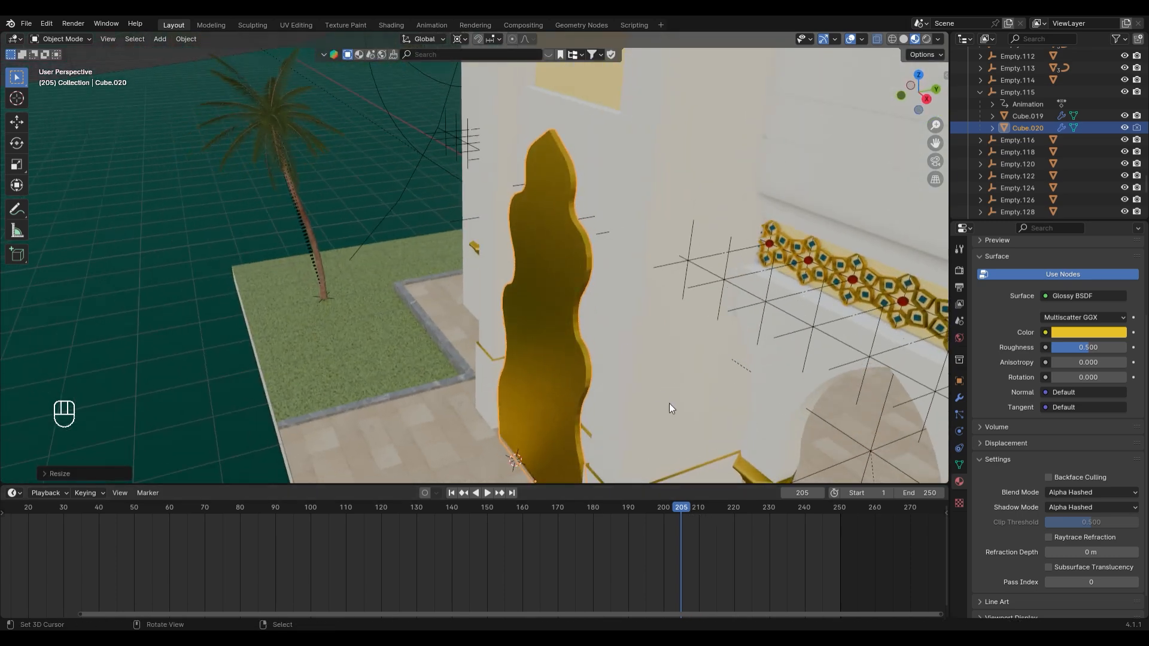
key(i)
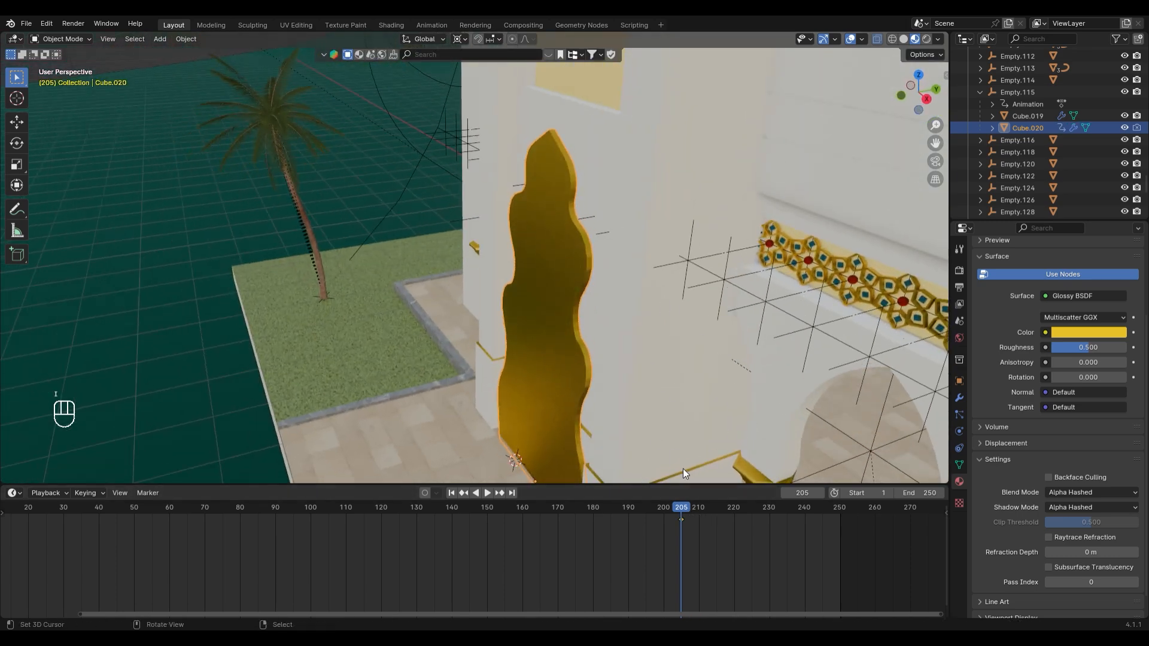
Scale the doorway shape Cube.020 deeper into the wall along Y at frame 220
drag(683, 512, 730, 524)
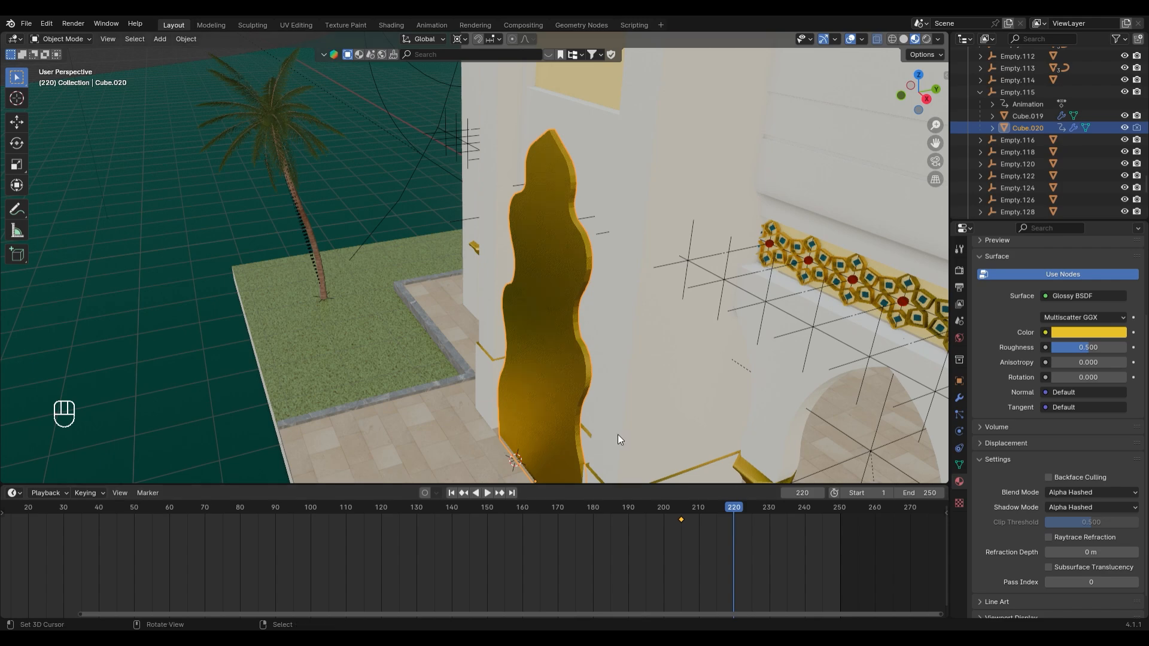
key(s)
click(636, 191)
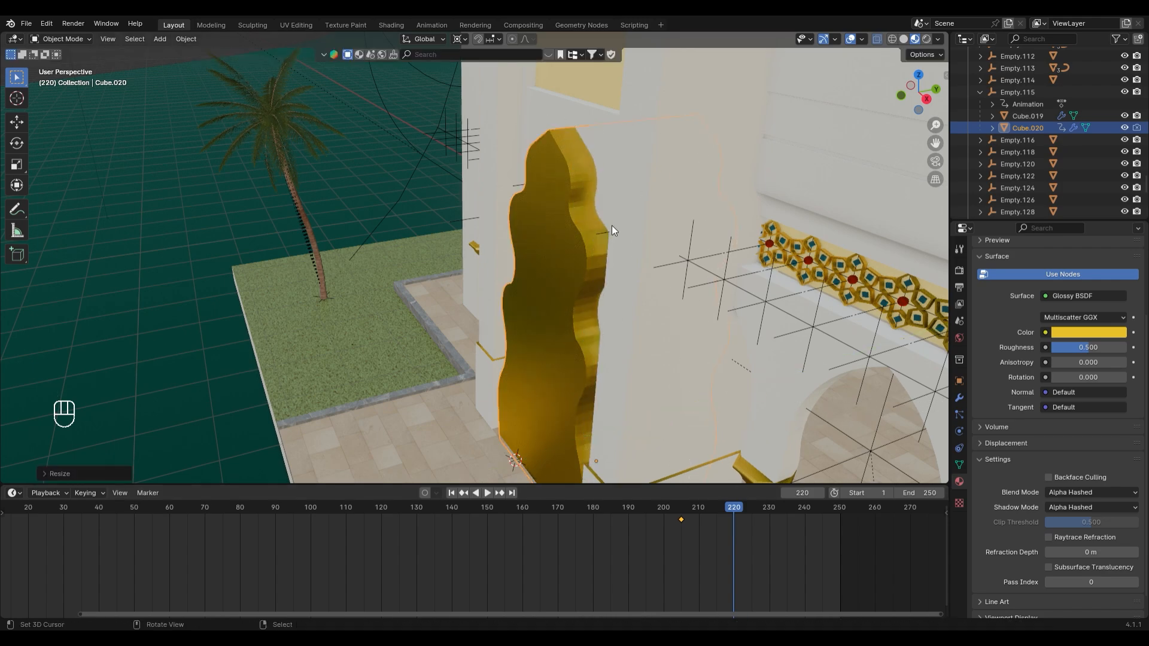
middle_drag(613, 231, 759, 265)
scroll(759, 264, up, 3)
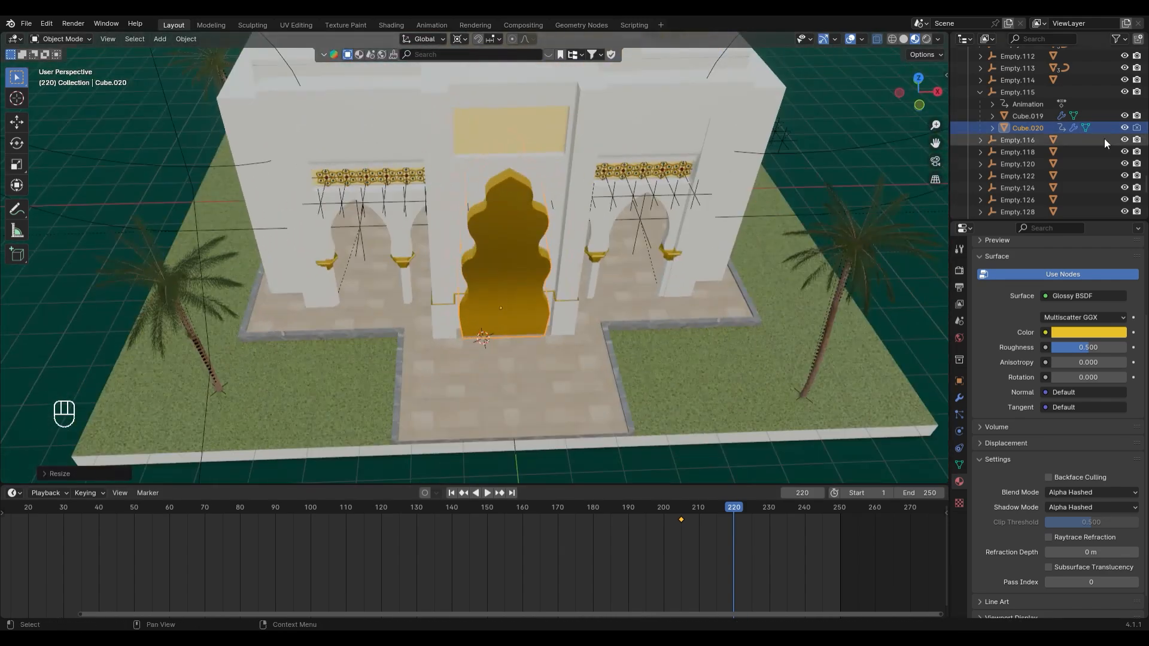
Toggle the viewport visibility of Cube.020 around frame 220 to inspect the wall behind it
click(1124, 128)
drag(724, 515, 811, 511)
key(Escape)
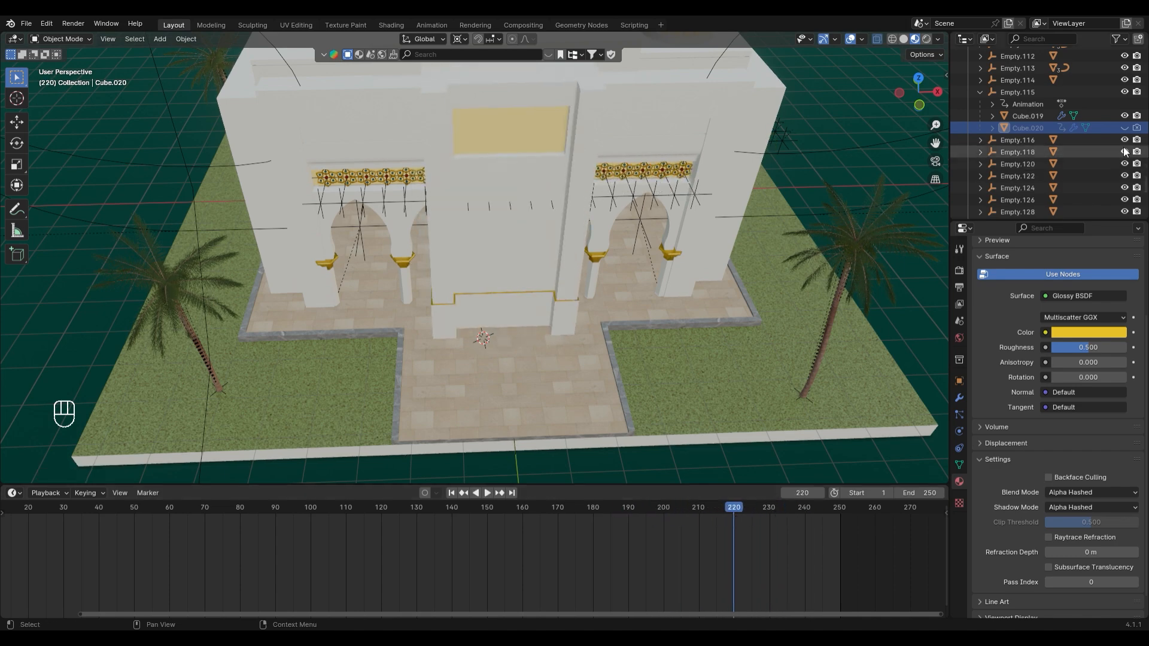
click(1124, 127)
key(h)
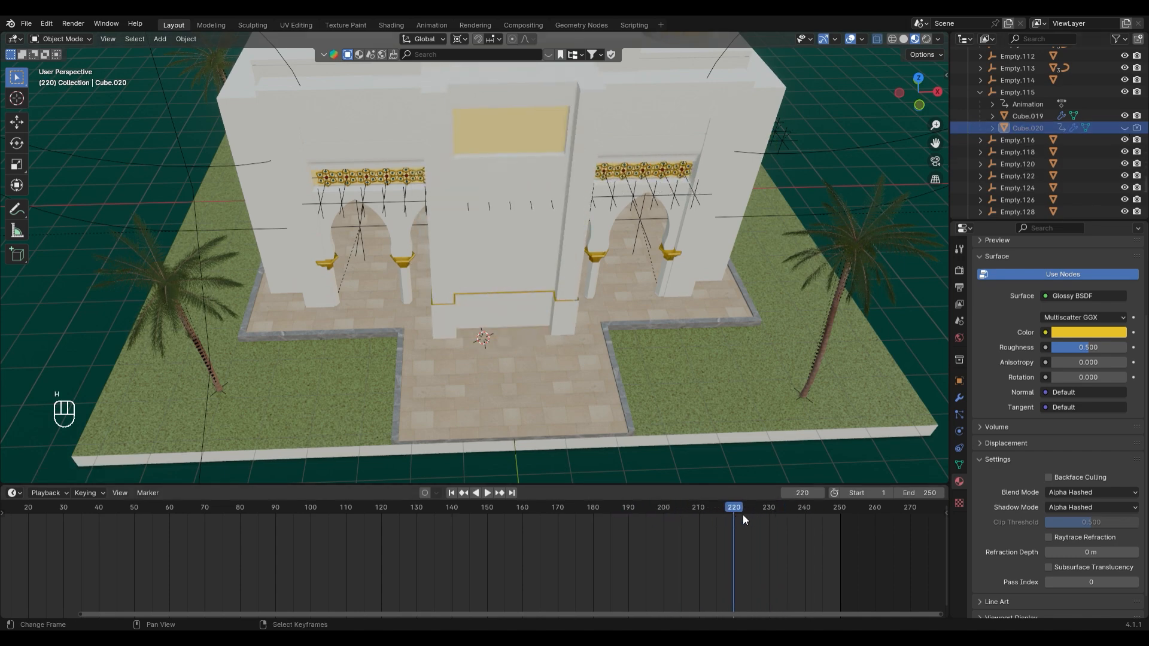
mouse_move(742, 515)
mouse_down()
mouse_move(662, 513)
mouse_move(759, 509)
mouse_up()
key(space)
key(alt+h)
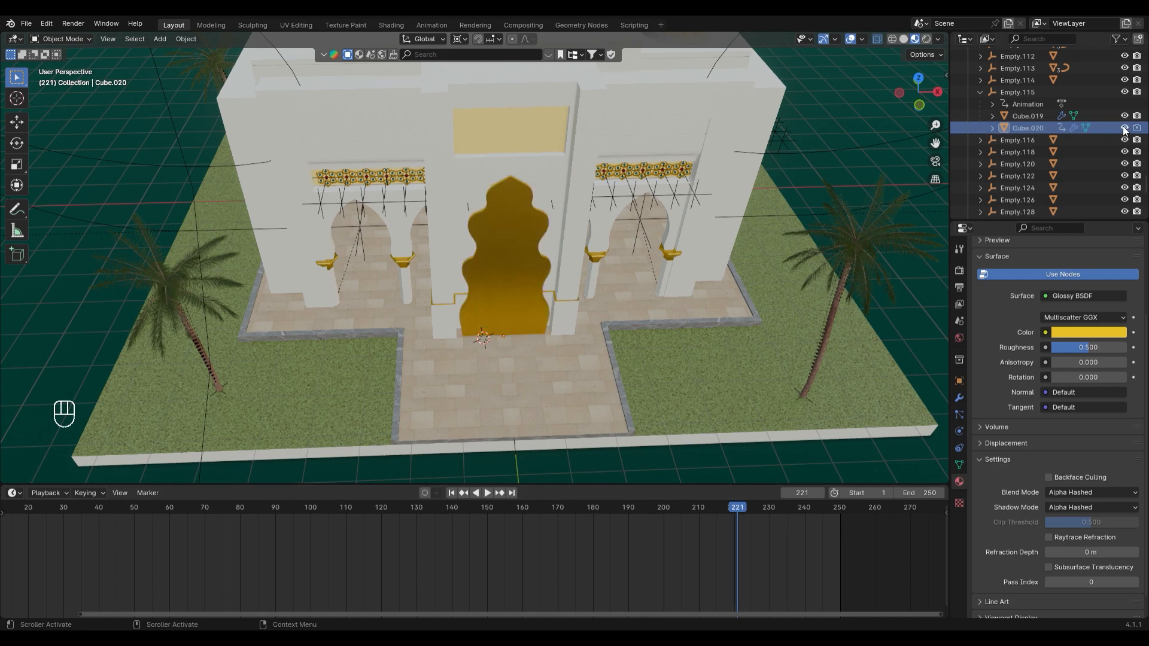
Move the Boolean modifier above the Mirror modifier on the central entrance block, Cube.019
click(588, 216)
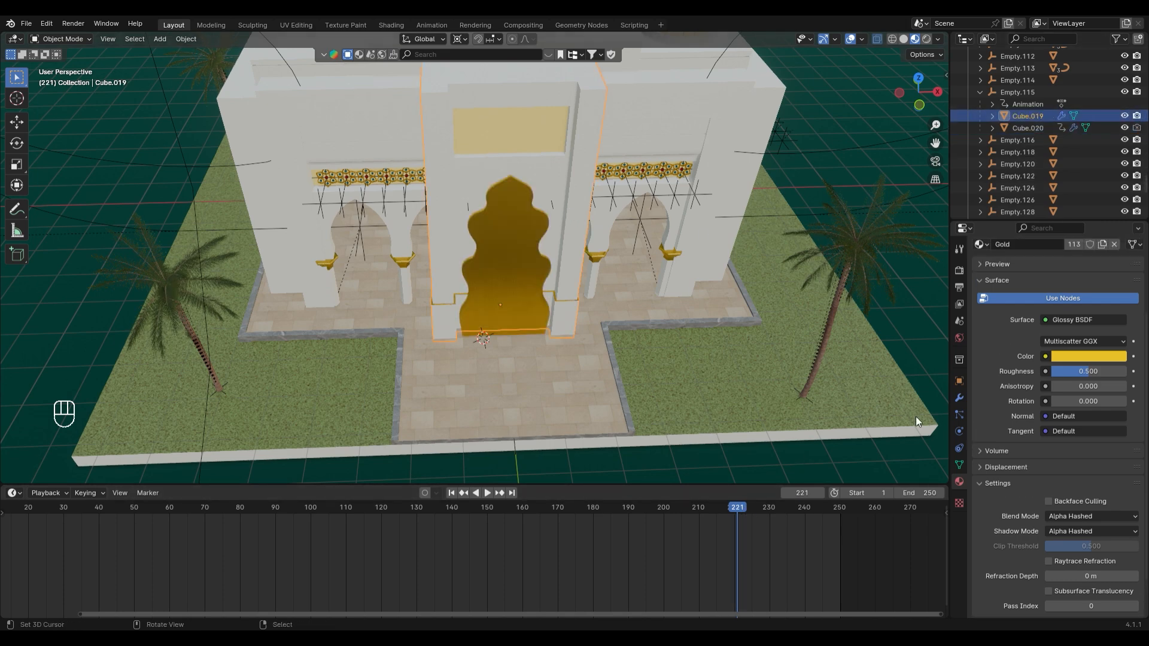
click(959, 399)
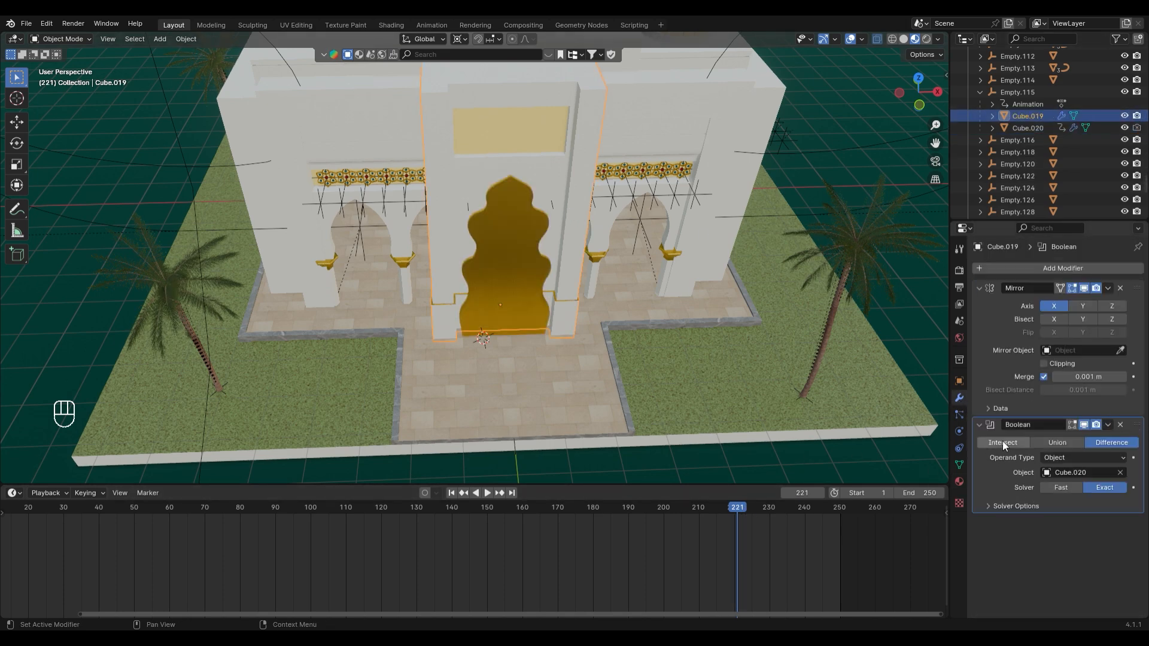
drag(1136, 431, 1135, 281)
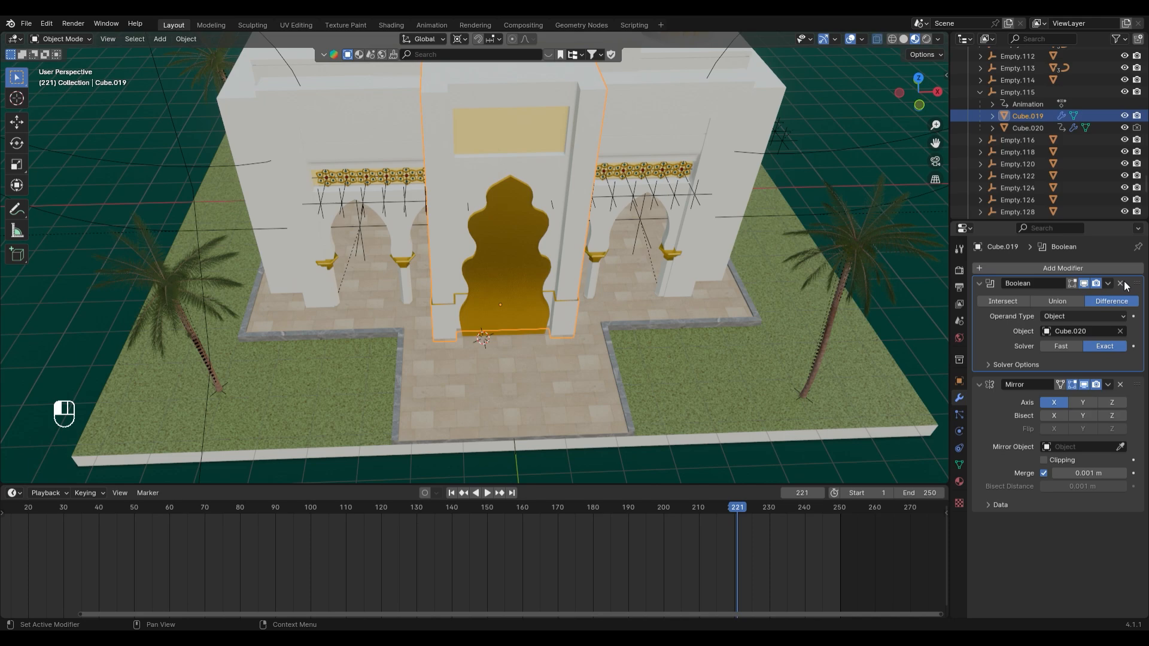
Scale Cube.020 deeper into the wall along Y at frame 220, keyframe it, and scrub back to frame 213
click(503, 267)
middle_drag(599, 359, 630, 418)
drag(736, 508, 735, 508)
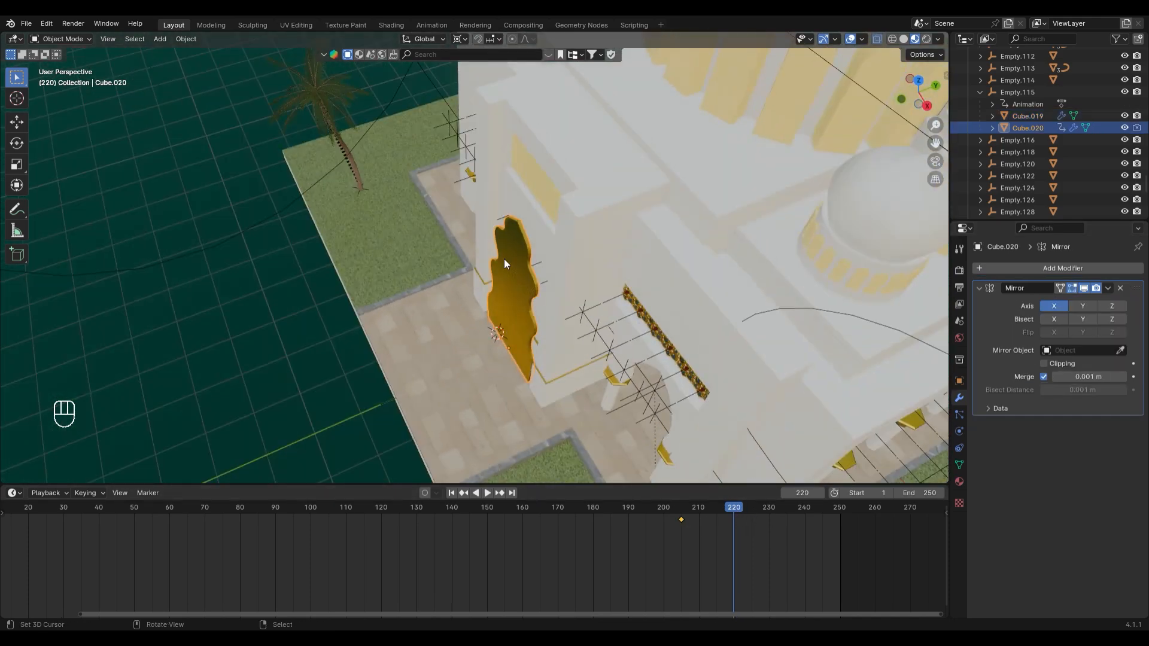
key(s)
key(y)
click(495, 306)
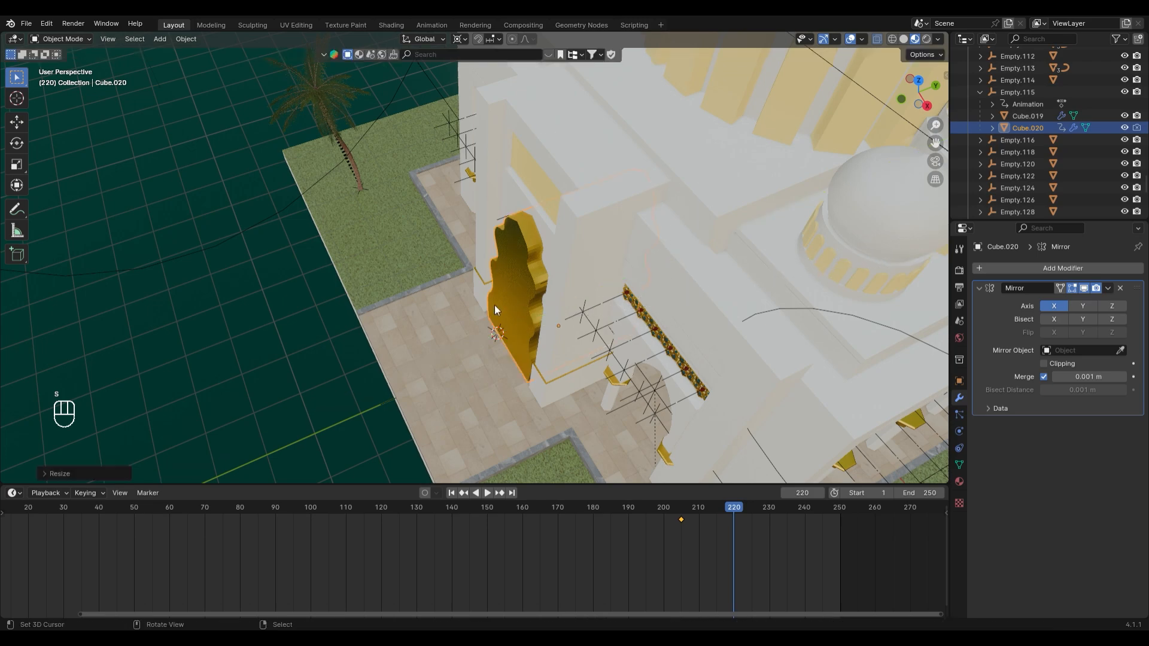
key(i)
mouse_move(697, 512)
mouse_down()
mouse_move(653, 519)
mouse_move(709, 519)
mouse_up()
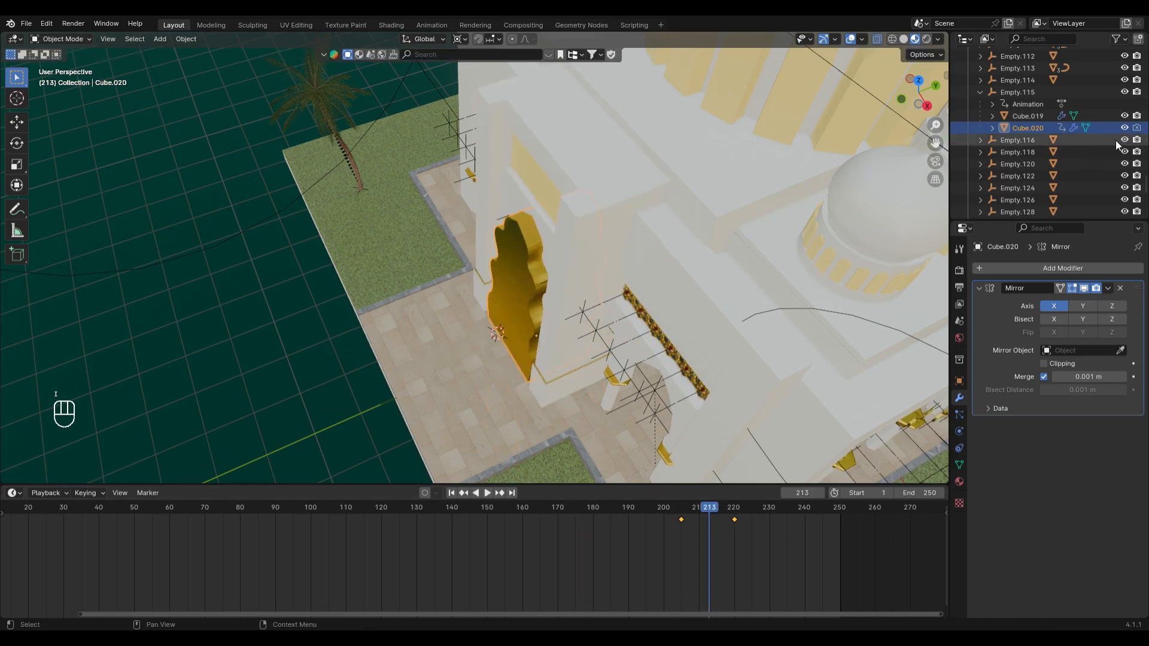
Hide Cube.020 in the viewport and move the Boolean modifier below the Mirror modifier on the entrance block, Cube.019
click(1124, 128)
middle_drag(560, 341, 749, 375)
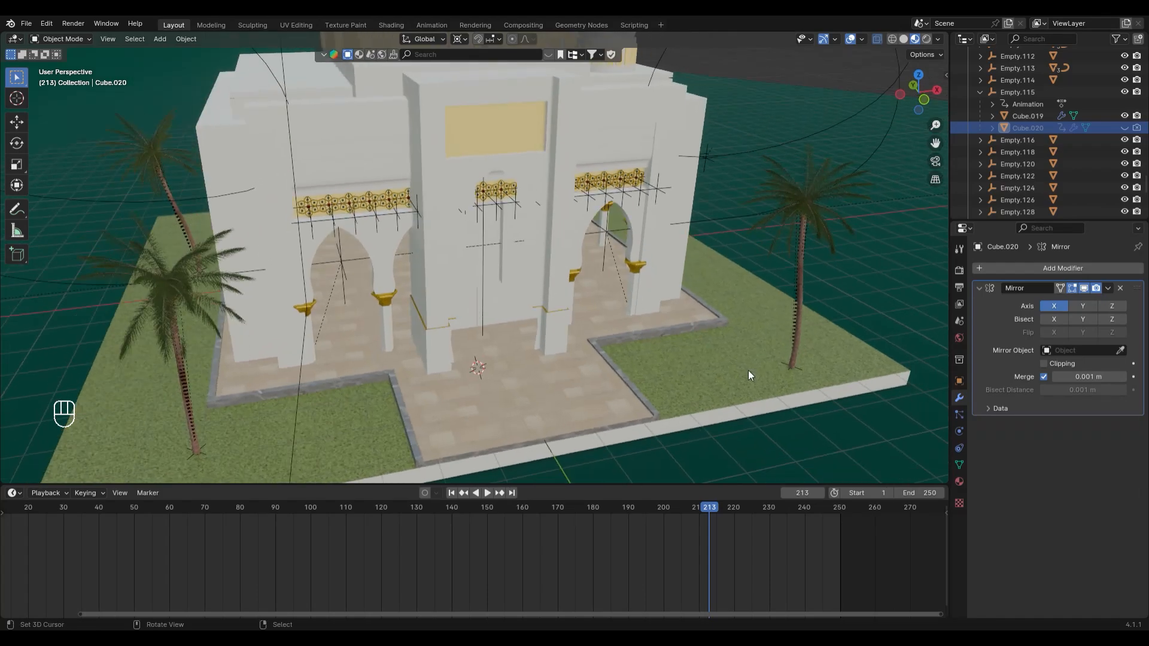
right_click(569, 227)
drag(1136, 288, 1126, 490)
middle_drag(684, 426, 568, 383)
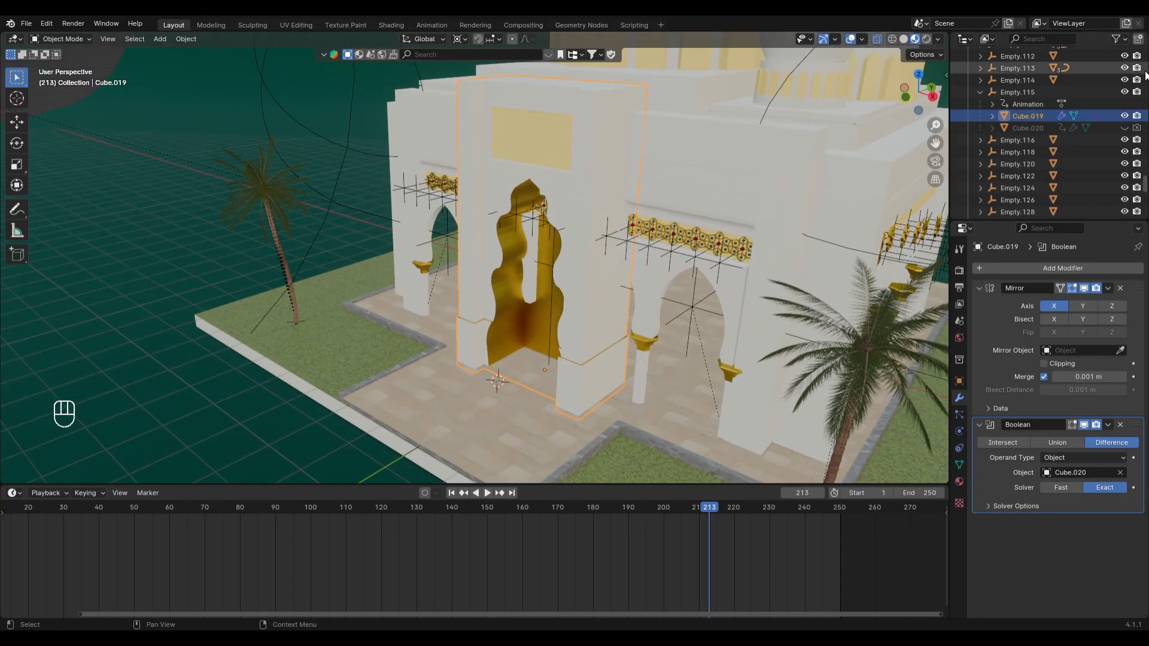
Inspect the doorway cut from inside and outside with Cube.020 shown and hidden, scrubbing through to frame 220
click(1124, 127)
right_click(554, 306)
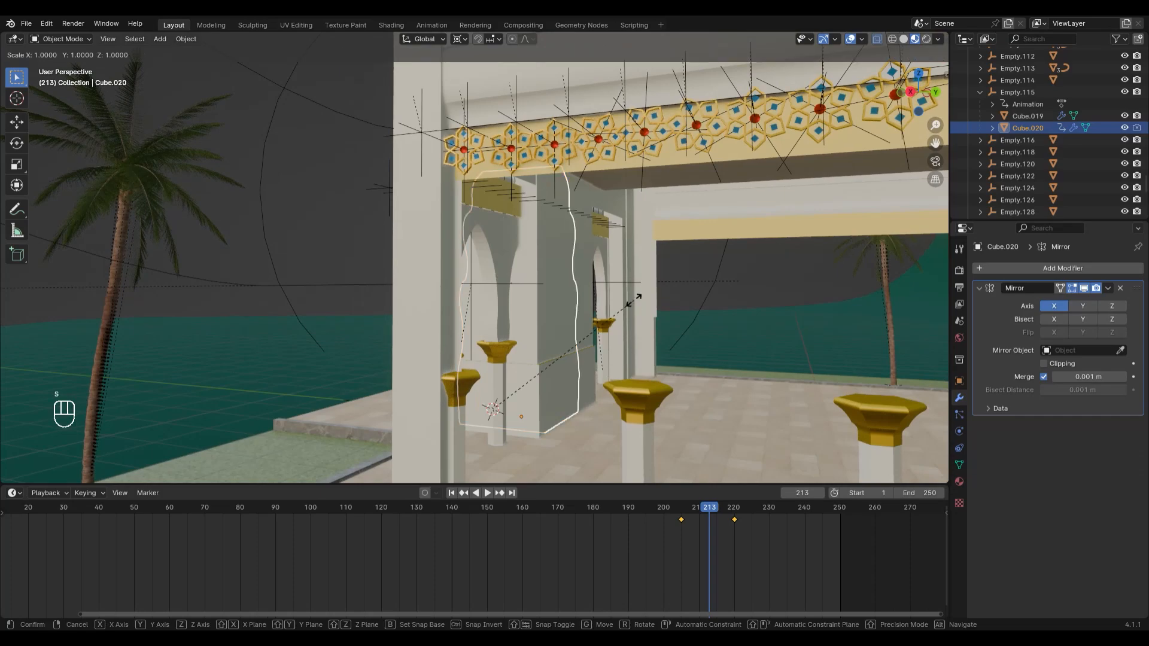
mouse_move(712, 508)
mouse_down()
mouse_move(735, 510)
mouse_move(671, 511)
mouse_move(713, 512)
mouse_up()
middle_drag(607, 267, 545, 372)
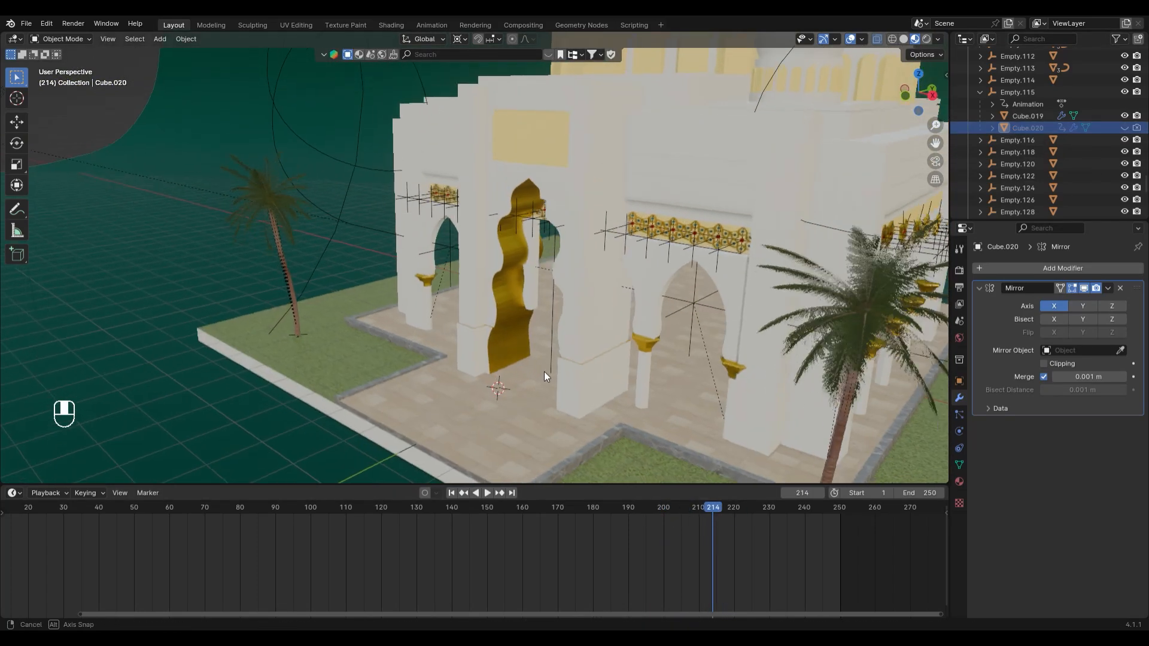
key(shift+ctrl+space)
drag(634, 516, 734, 502)
Add a Boolean modifier set to Difference with Cube.020 as its object to the arcade arch Cube.021, and save the file
click(645, 274)
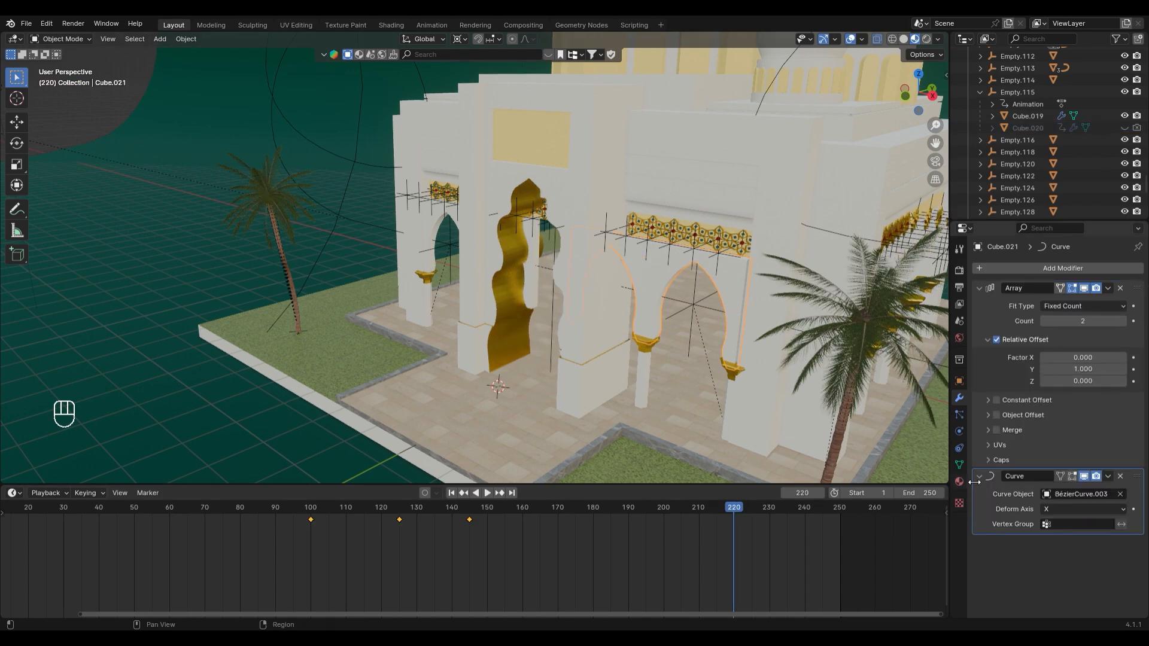
click(1100, 268)
mouse_move(1047, 257)
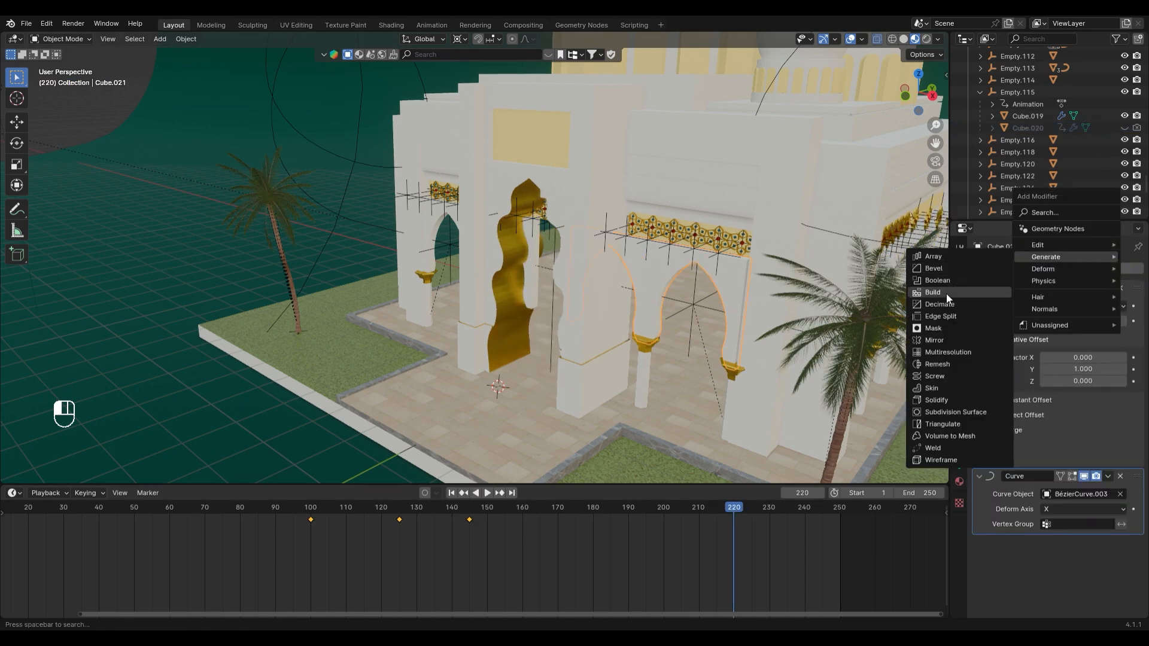
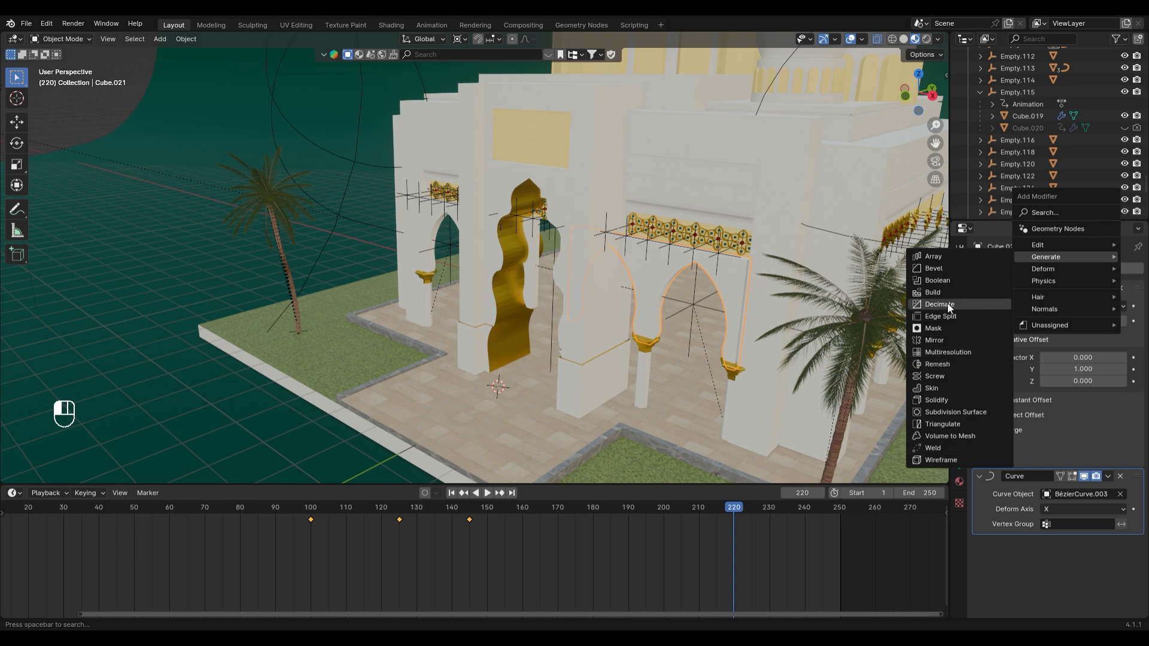
click(942, 281)
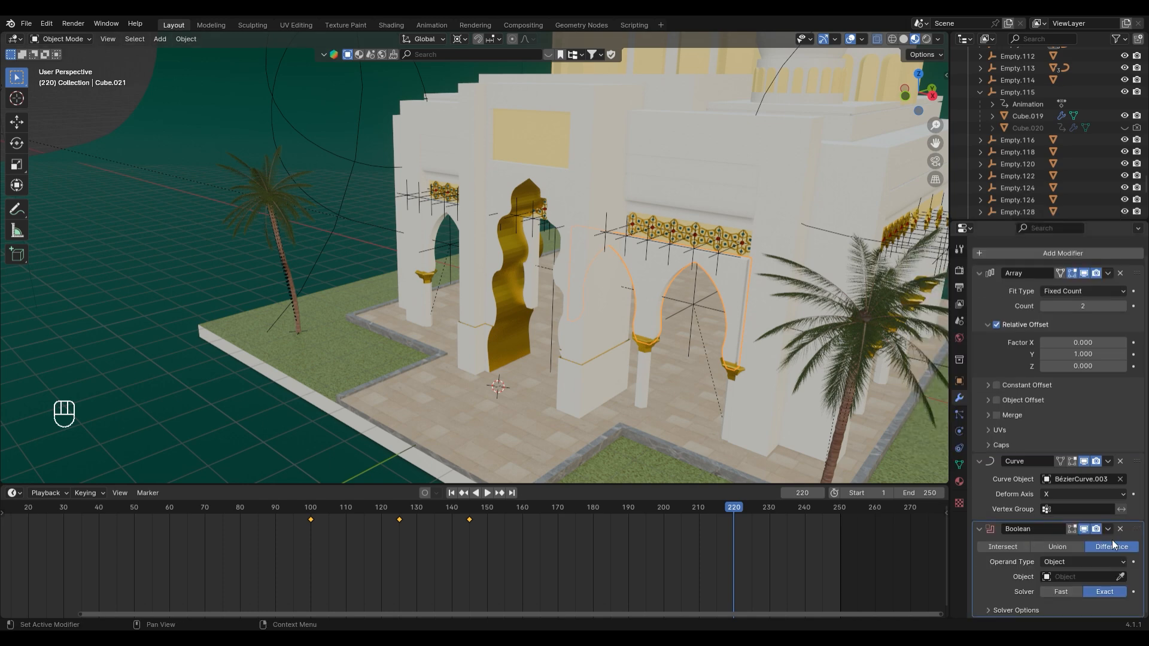
click(1030, 131)
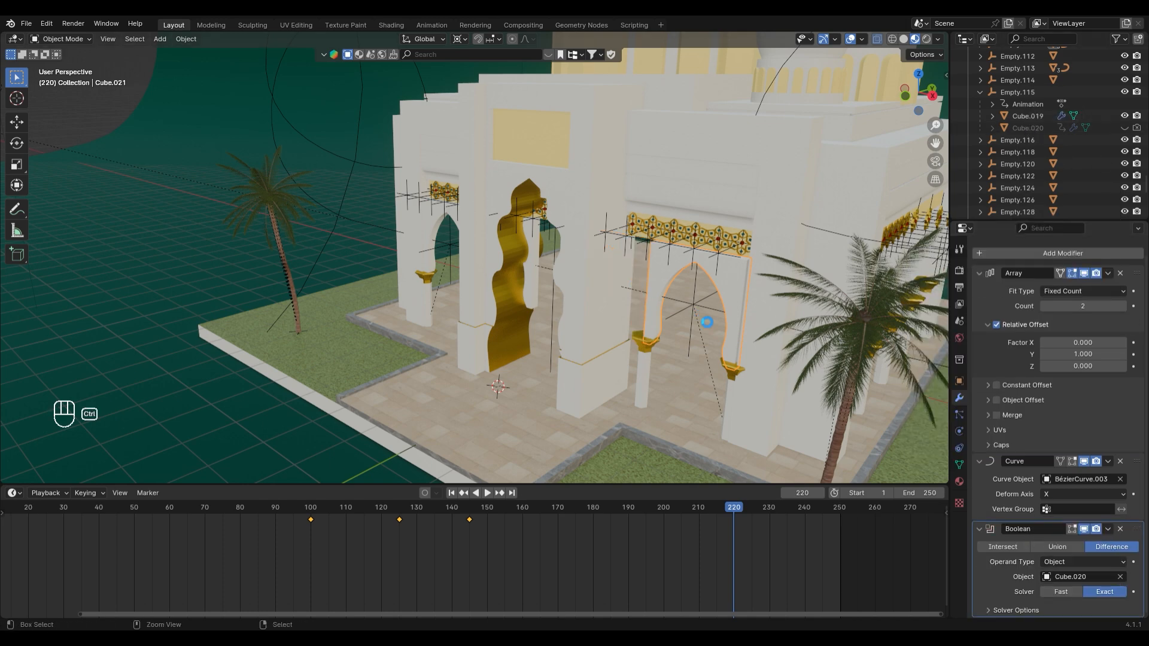
key(ctrl+s)
Undo the choice of Boolean object on Cube.021 and apply its Array modifier
middle_drag(512, 349, 1022, 343)
key(ctrl+z)
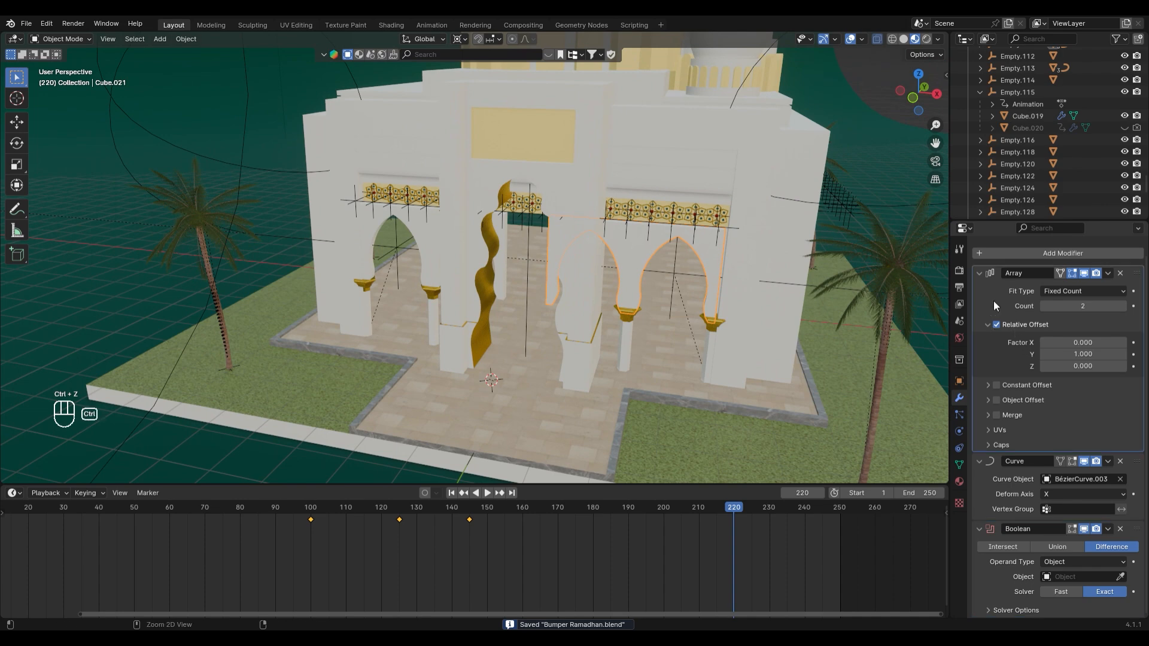
key(ctrl+a)
middle_drag(461, 293, 401, 292)
Show Cube.020, pick it as the Boolean object on Cube.021, and switch the solver to Fast
click(1124, 128)
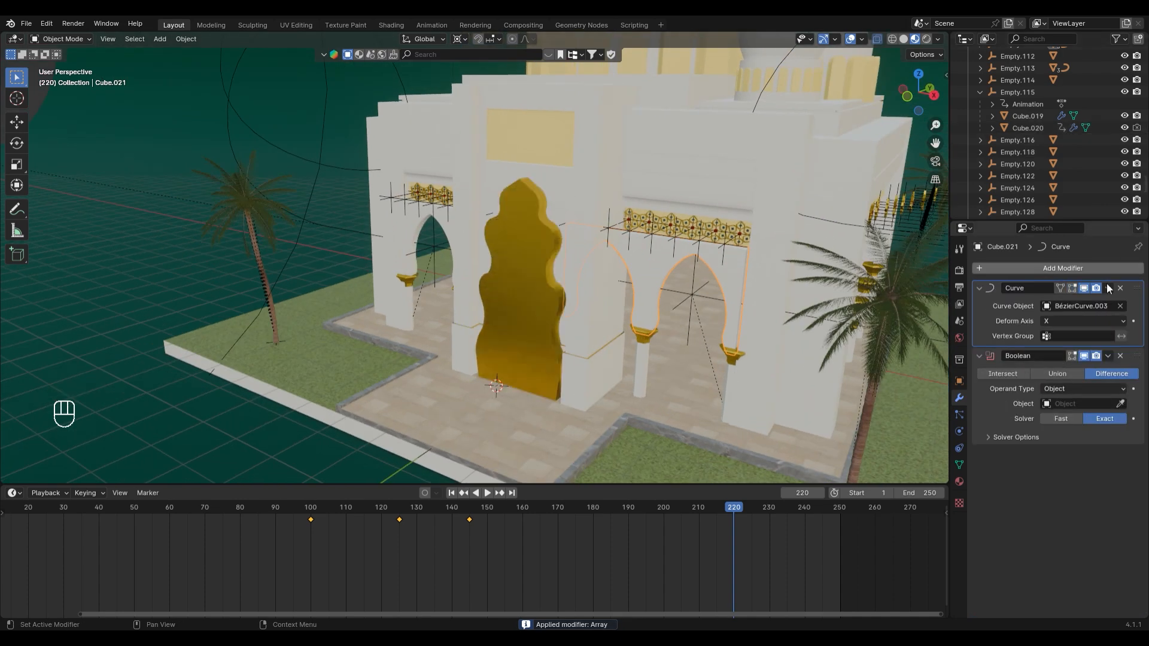
click(1120, 403)
click(530, 310)
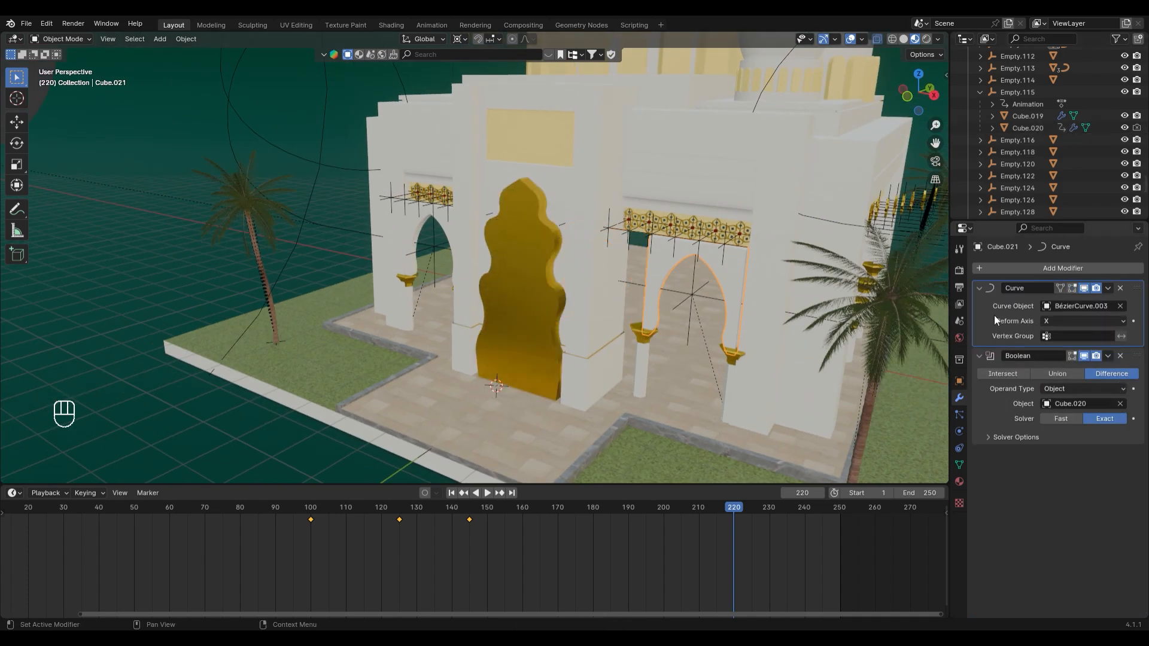
click(1061, 418)
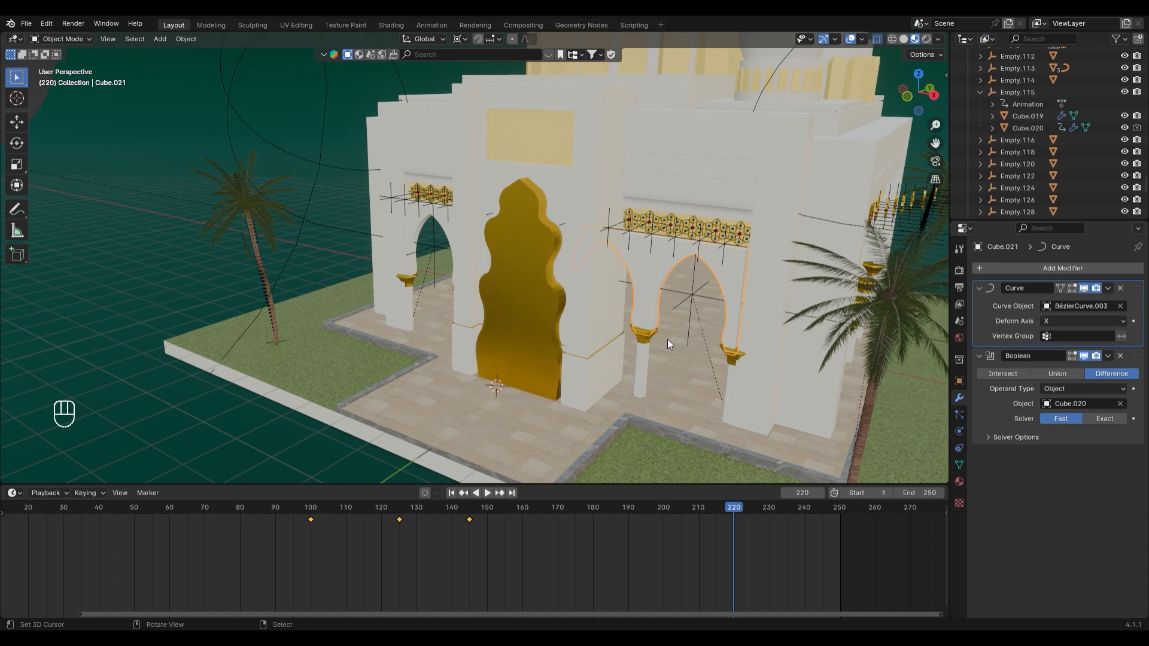
Apply the Array modifier on the opposite arcade arch, Cube.007
middle_drag(667, 339, 486, 277)
click(486, 274)
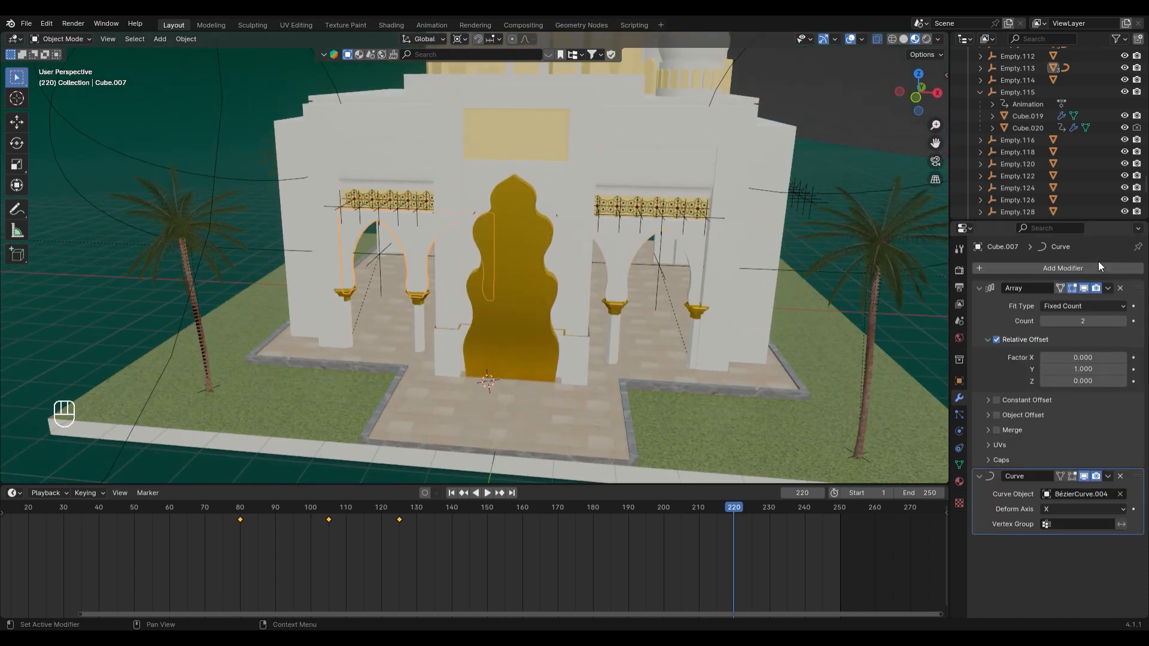
key(ctrl+a)
Undo the applied Array modifiers and the Boolean settings on Cube.007 and Cube.021
key(ctrl+z)
key(ctrl+z)
key(ctrl+z)
key(ctrl+z)
key(ctrl+z)
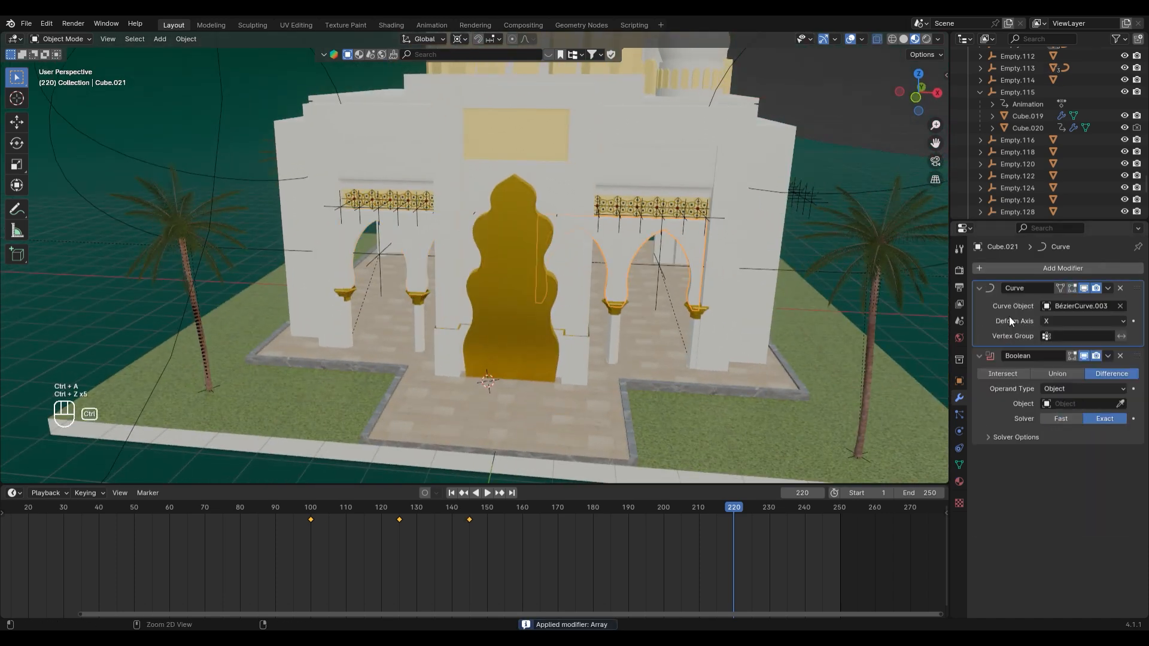
key(ctrl+z)
key(ctrl+z)
key(ctrl+z)
Show Cube.020 and set the Boolean on Cube.021 to the Fast solver with Cube.020 as its object
scroll(1046, 462, down, 1)
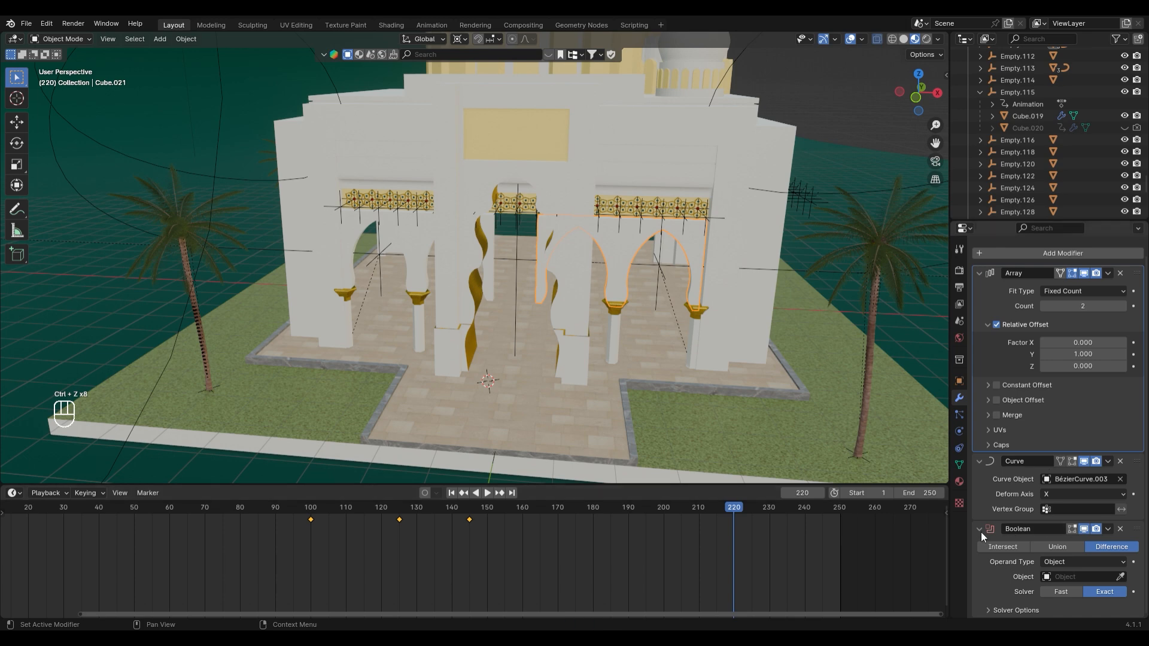
click(1125, 128)
drag(450, 519, 682, 516)
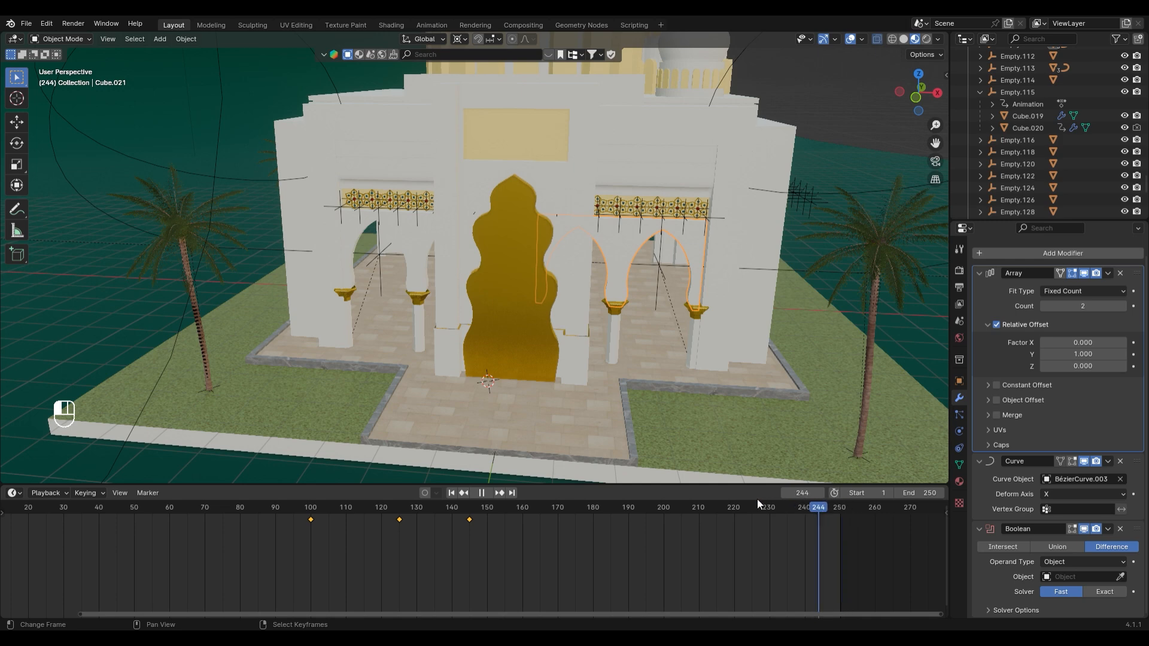
click(530, 309)
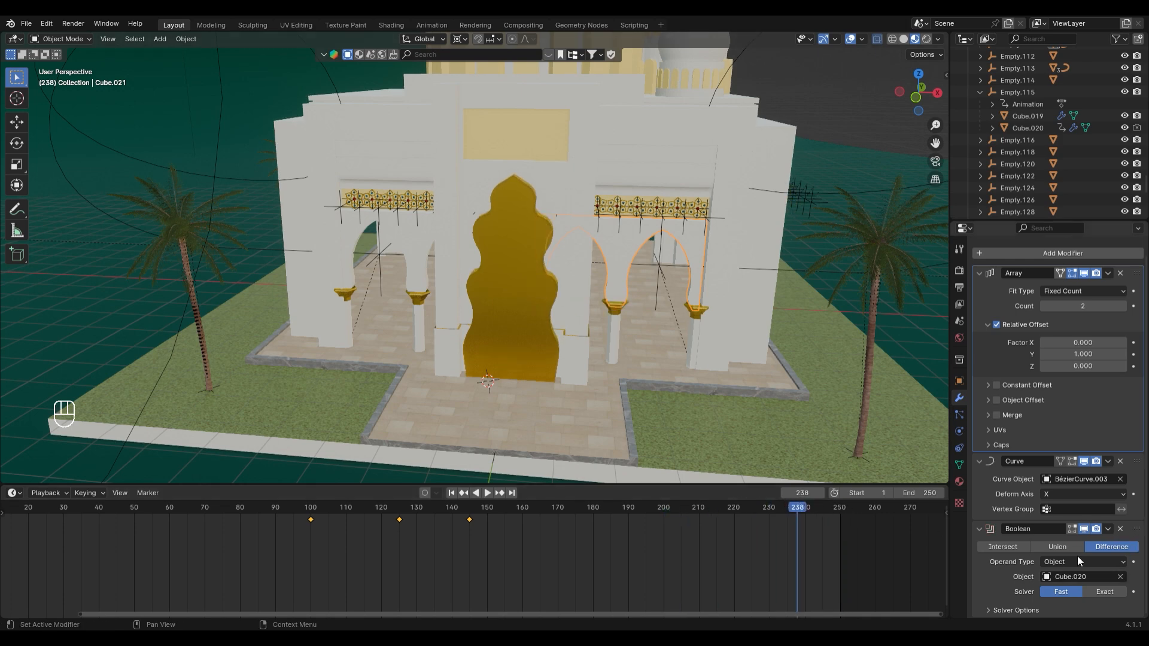
Add a Boolean Difference modifier to the arcade arch Cube.007, using Cube.020 as its object and the Fast solver
click(503, 257)
click(1094, 268)
mouse_move(1060, 265)
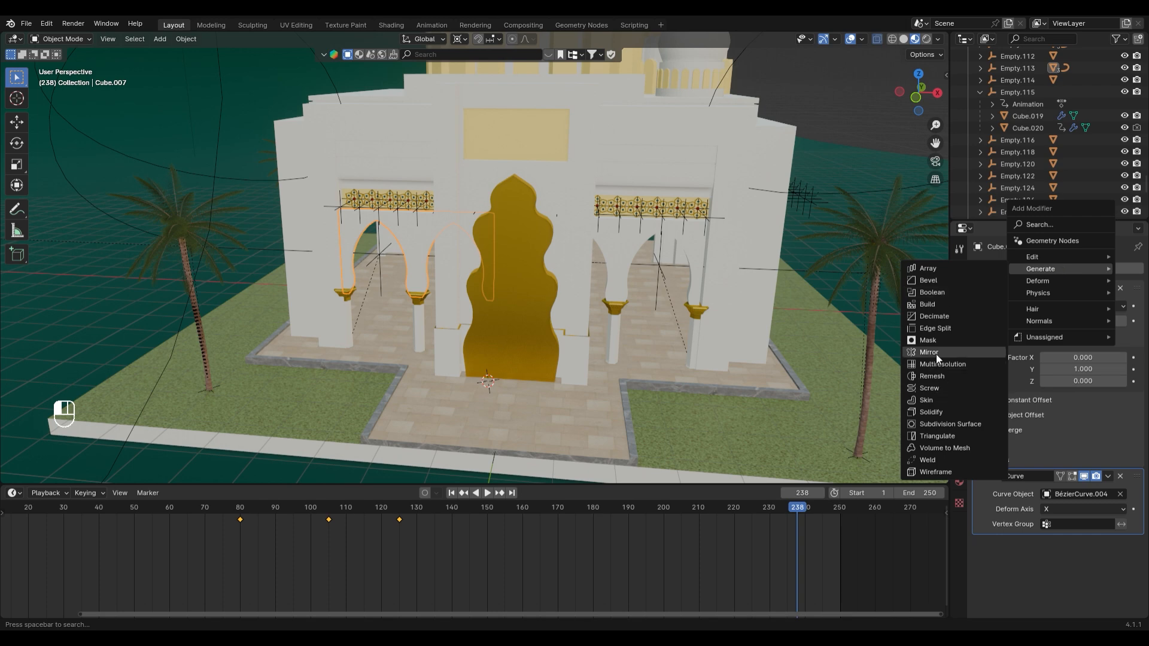
click(935, 293)
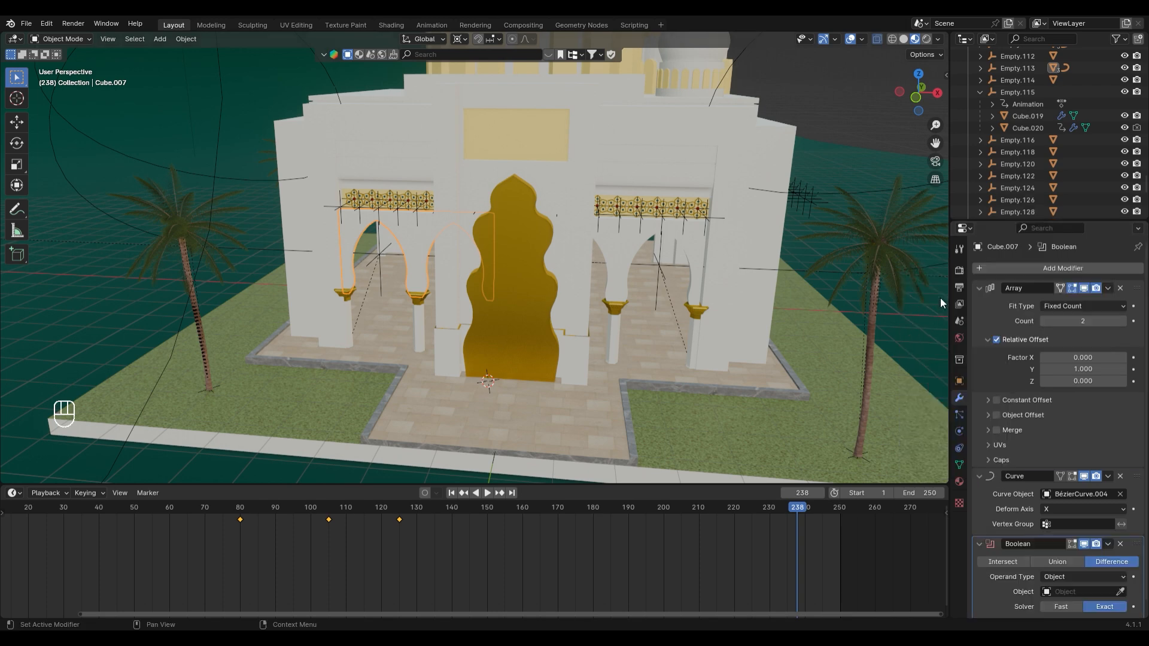
click(537, 357)
scroll(1066, 586, down, 1)
click(1057, 590)
middle_drag(539, 336, 688, 359)
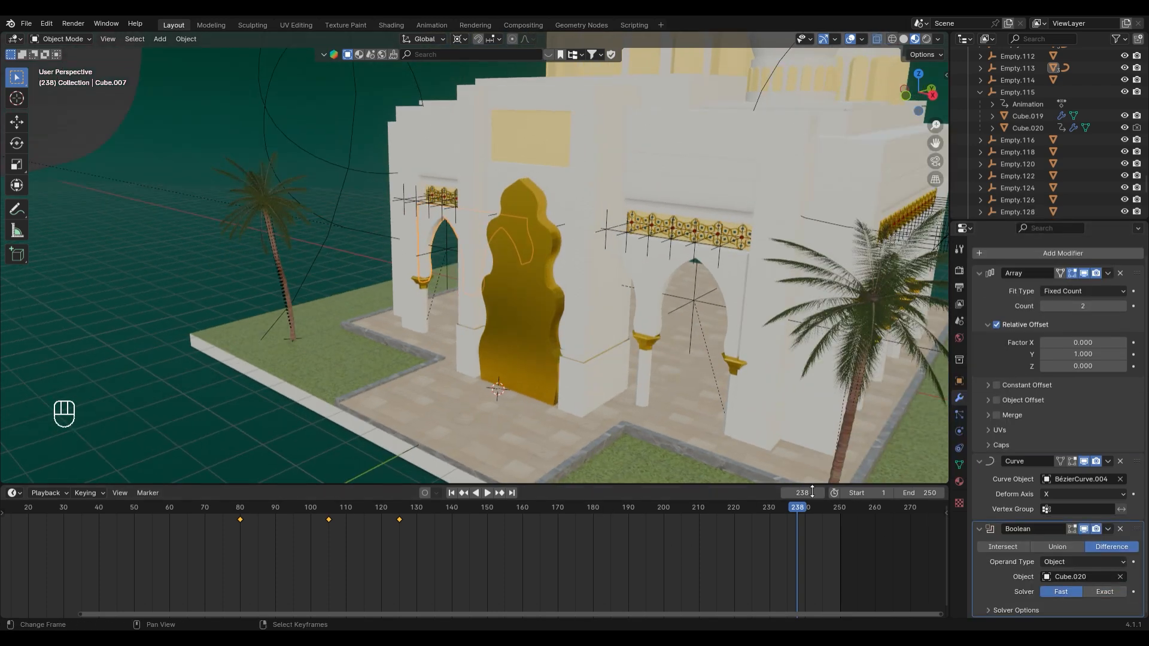
Hide Cube.020 in the viewport and play back the doorway opening around frame 216
click(1124, 128)
drag(790, 516, 737, 560)
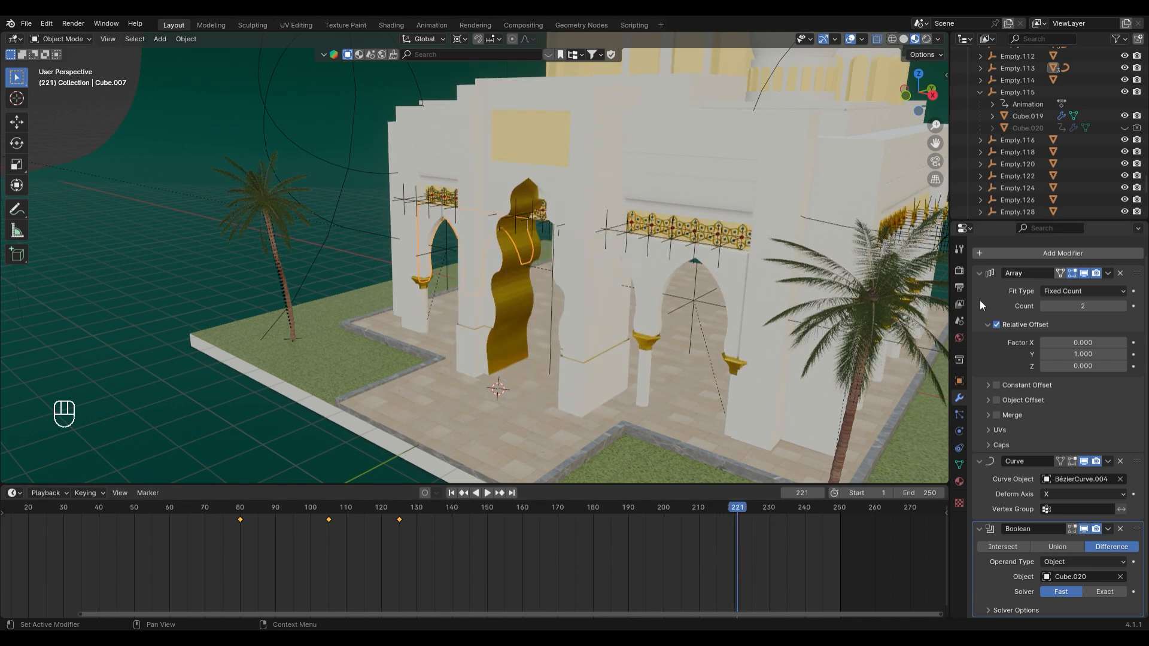
drag(668, 510, 630, 505)
key(space)
key(space)
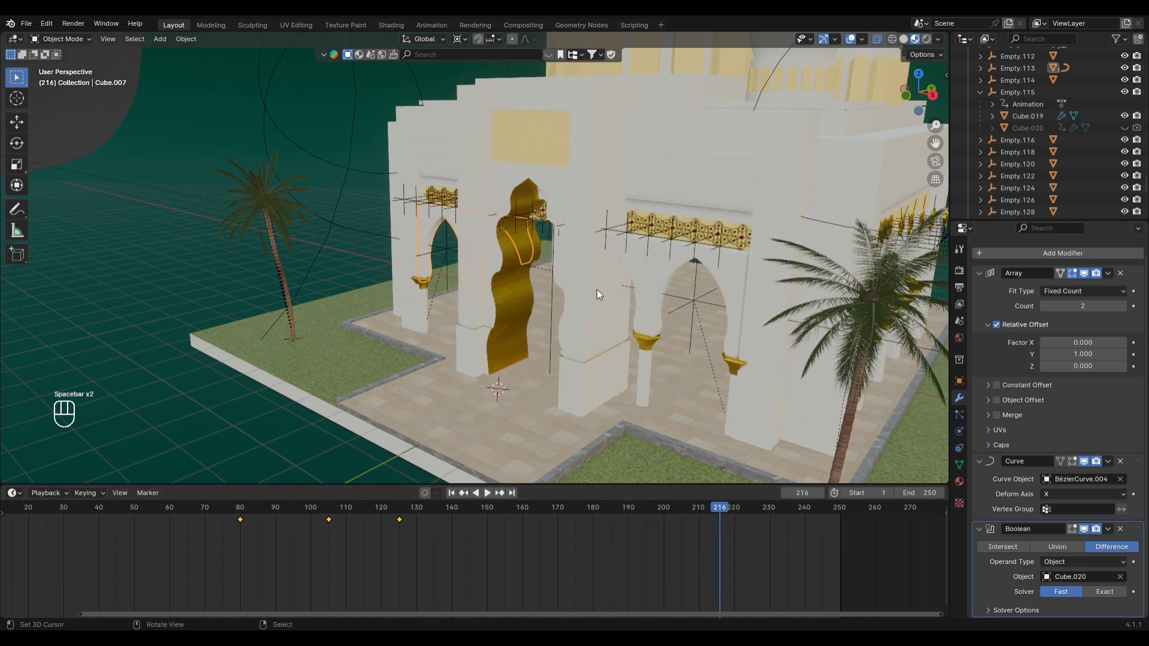
Select the entrance block's parent, Empty.115, and switch the timeline to the Graph Editor, framing its keyframes
click(597, 290)
scroll(723, 536, down, 3)
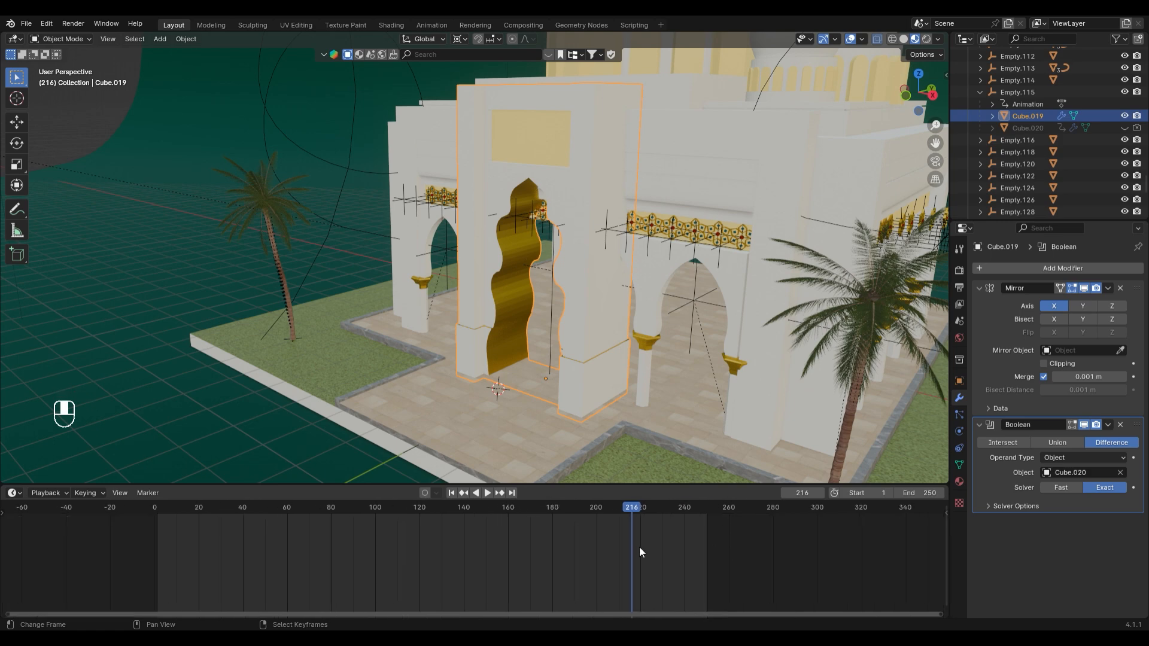
right_click(406, 456)
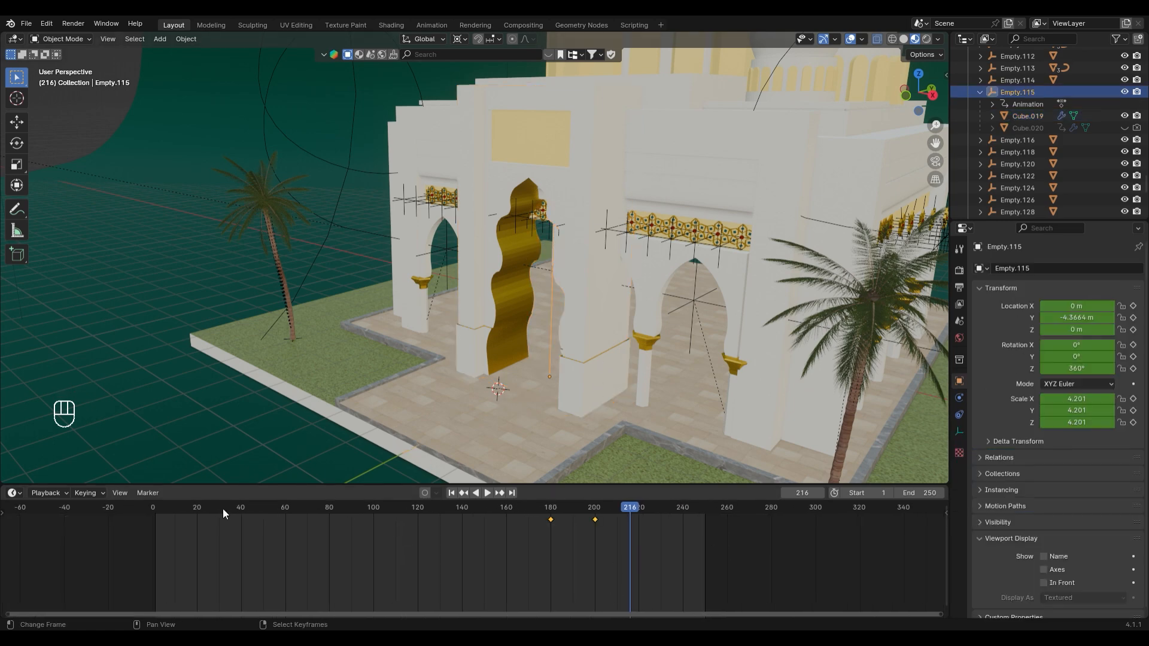
click(14, 495)
click(179, 399)
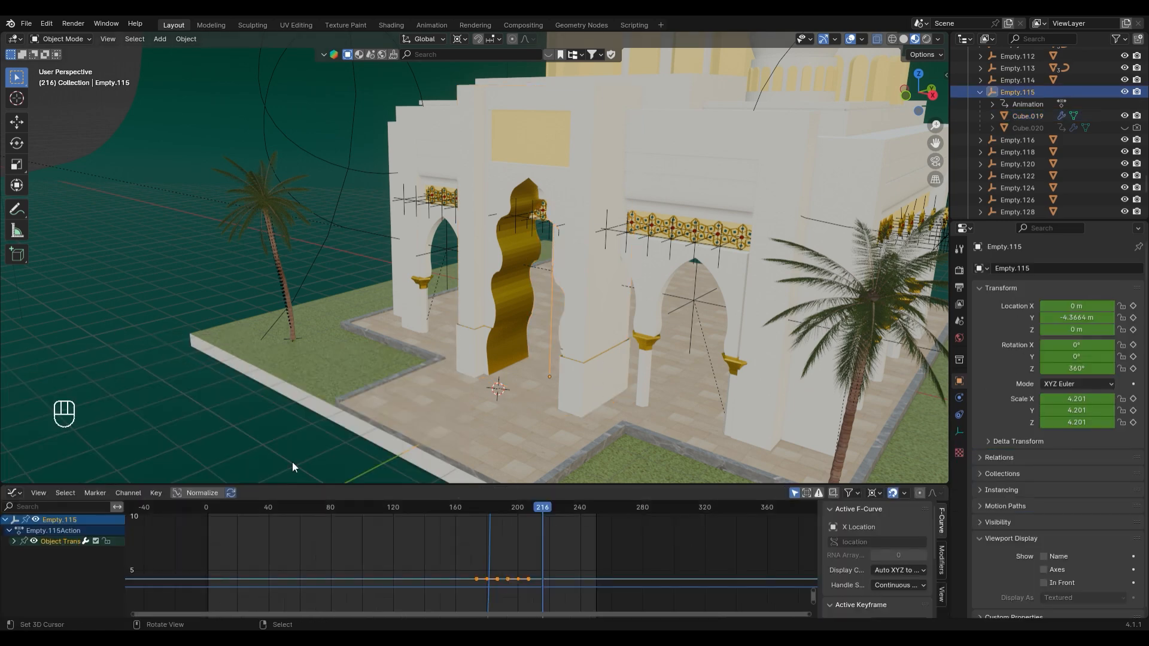
ctrl+middle_drag(555, 534, 519, 588)
scroll(533, 569, up, 16)
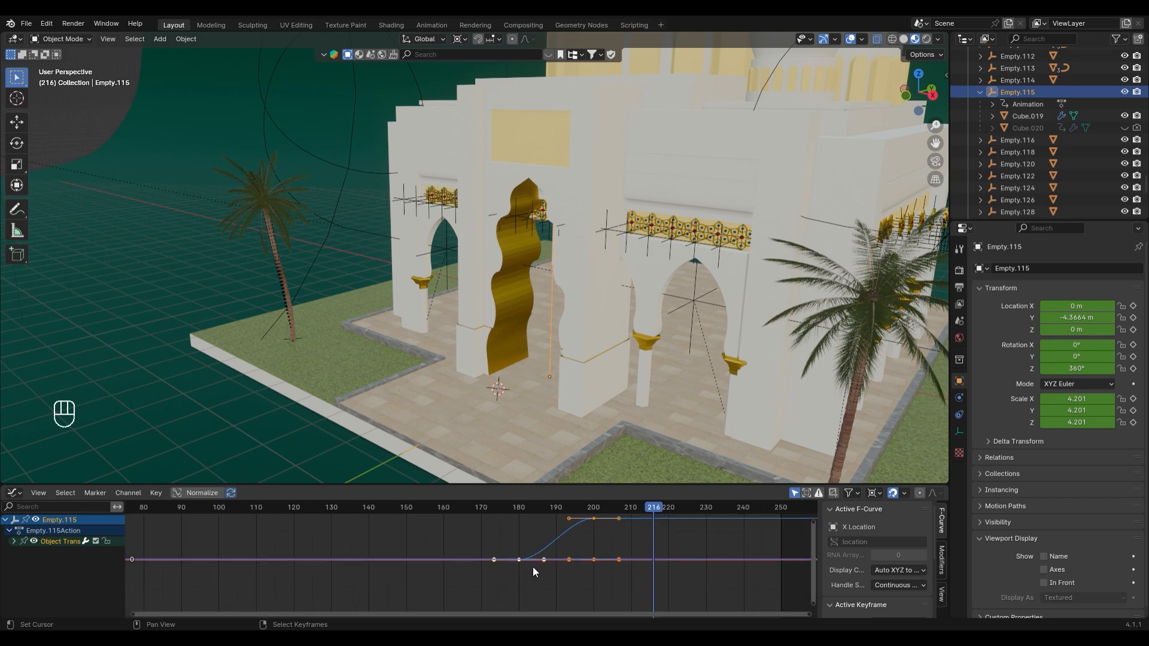
shift+middle_drag(581, 555, 538, 554)
Expand Empty.115's transform channels and show only the Z Location and Z Euler Rotation curves
click(13, 542)
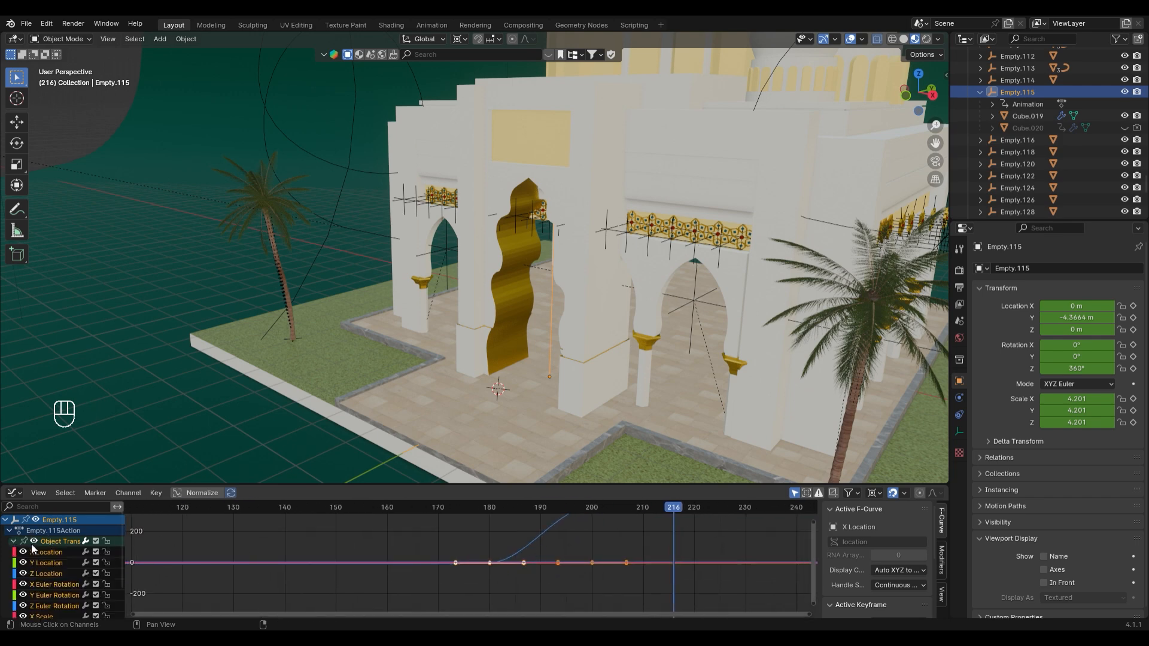
click(32, 542)
click(23, 573)
scroll(48, 592, down, 2)
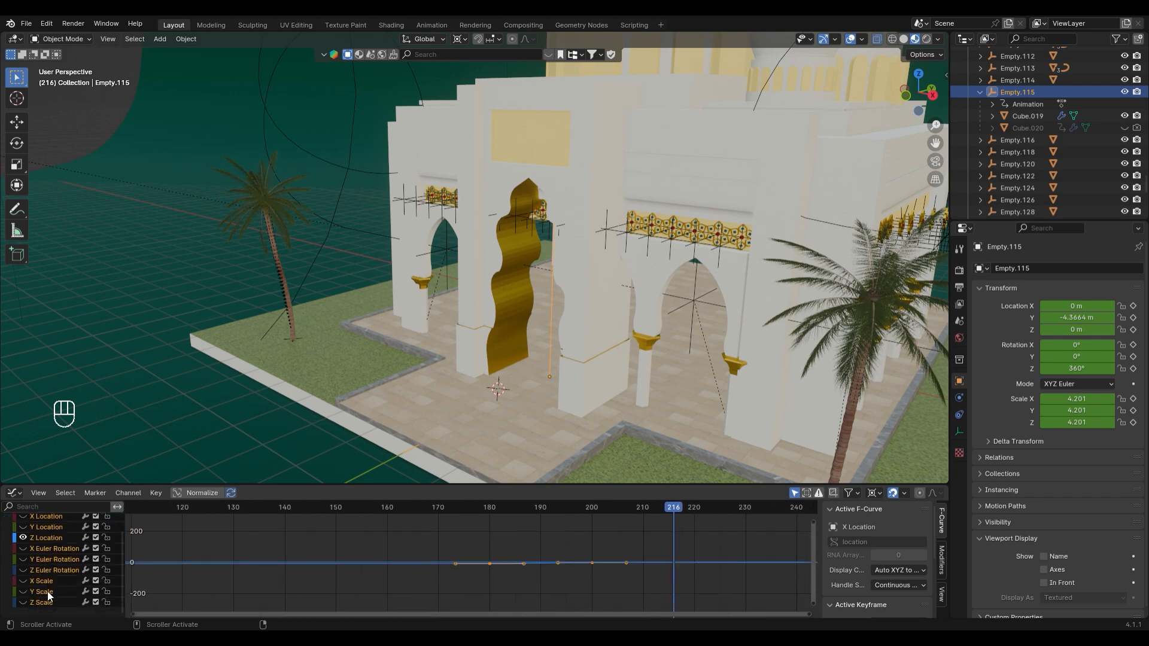
click(23, 569)
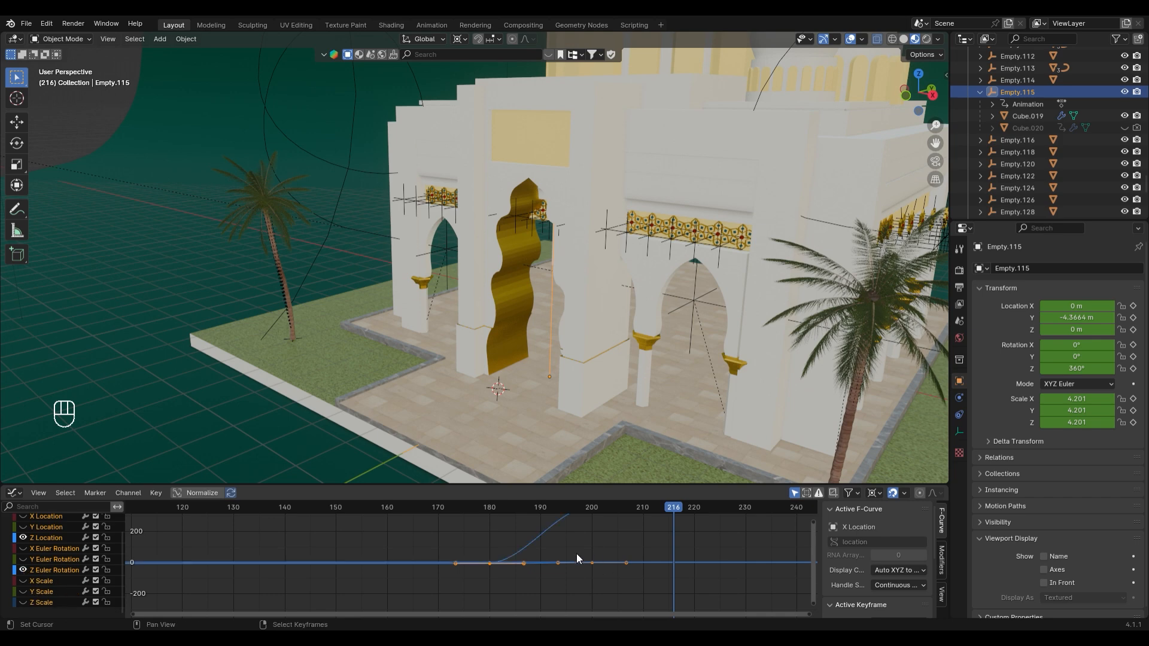
scroll(527, 547, down, 2)
Select the end keyframes of Empty.115's Z curves and stretch their handles along X about frame 200
drag(464, 548, 492, 562)
right_drag(574, 524, 611, 589)
key(s)
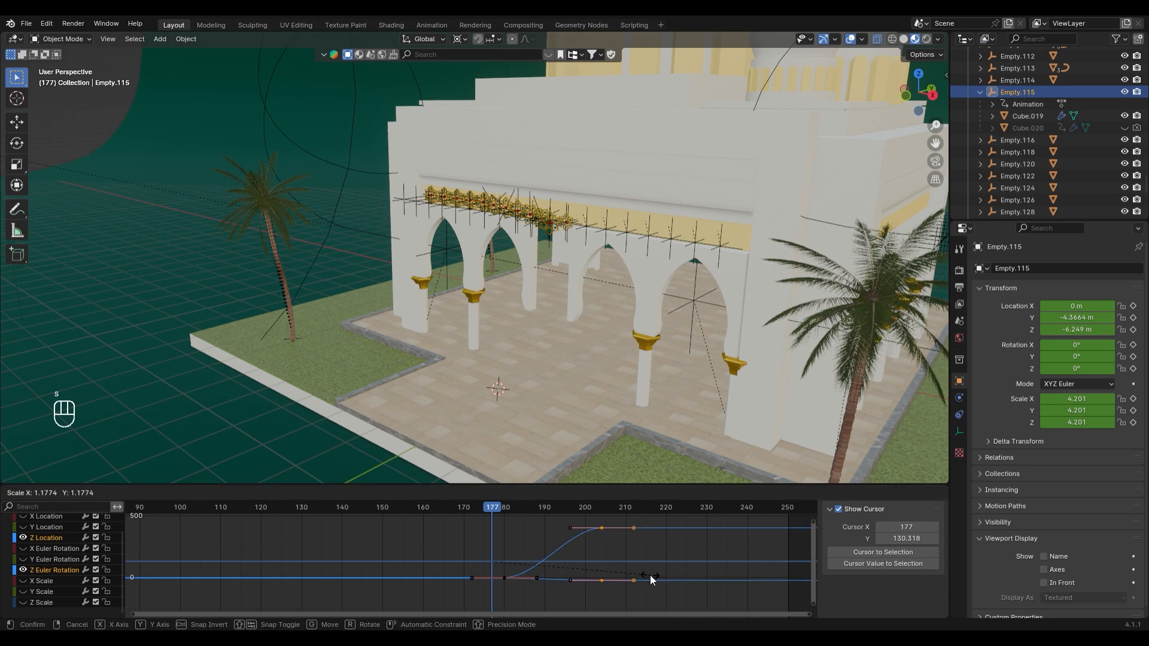
right_click(652, 580)
drag(576, 508, 589, 511)
key(s)
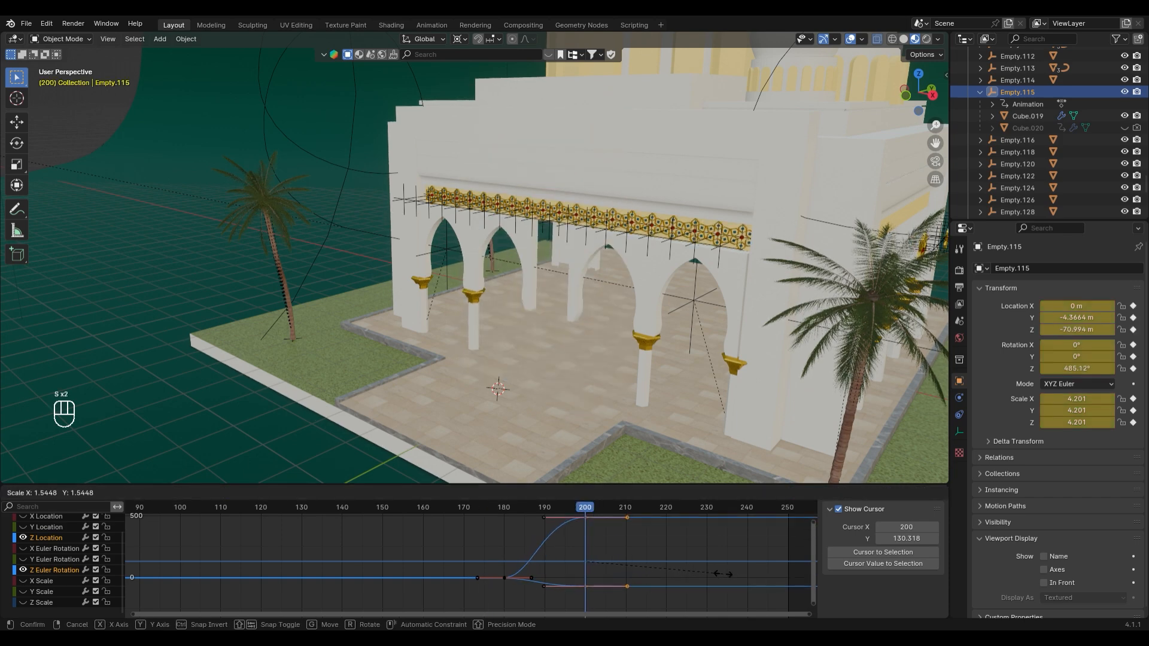
key(x)
click(776, 566)
Play back the entrance block's animation from frame 168 to check the new easing
click(456, 508)
key(space)
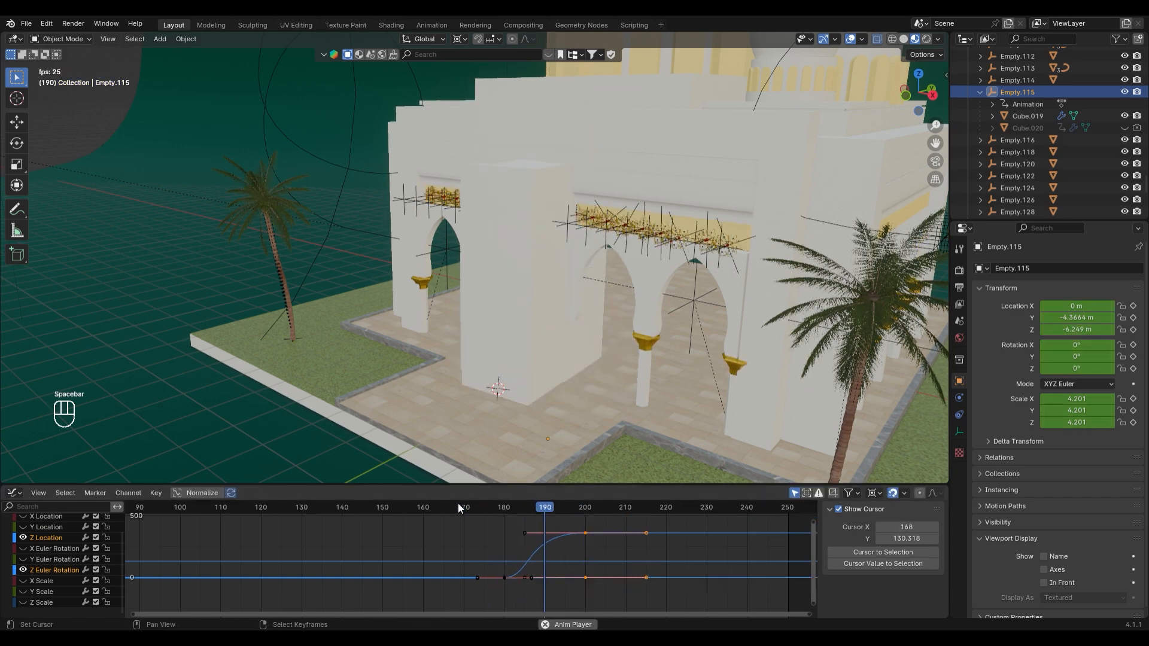
key(space)
key(s)
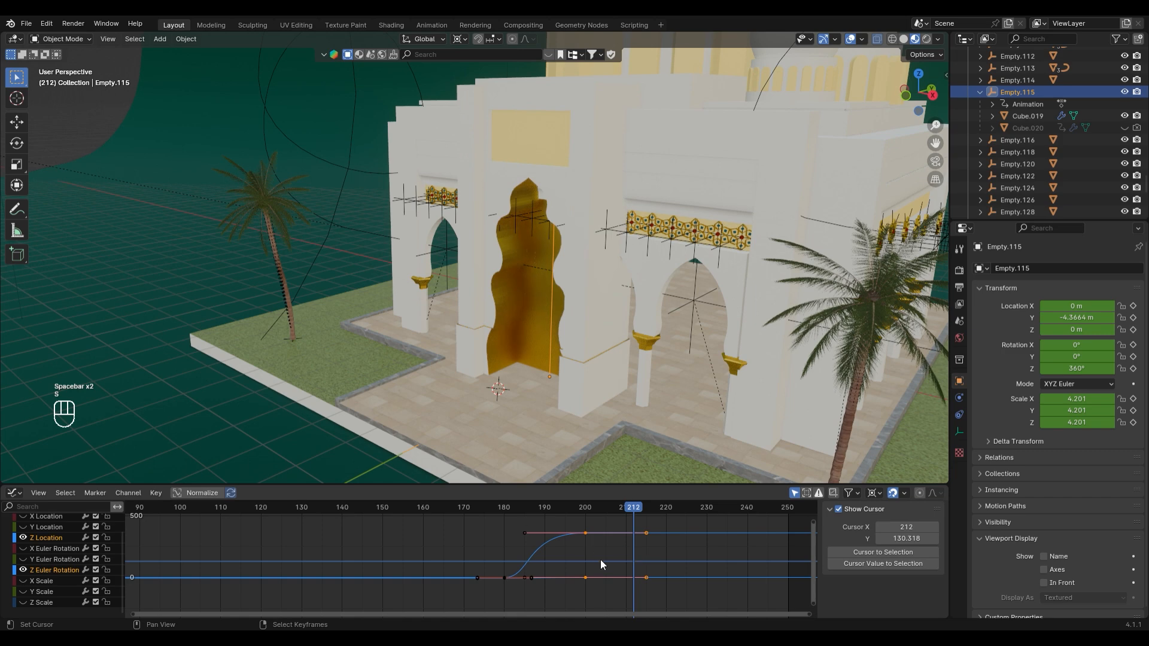
key(s)
right_click(642, 562)
drag(581, 506, 585, 508)
key(s)
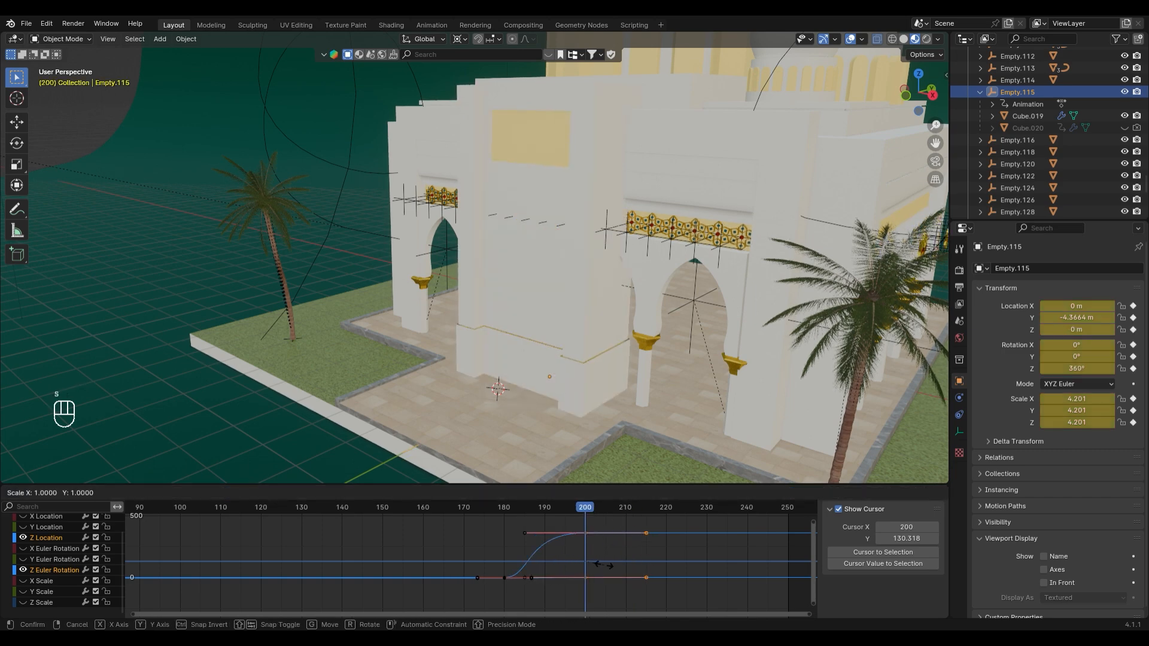
key(x)
right_click(606, 564)
Select the start keyframes of Empty.115's Z curves, shorten their handles along X about frame 180, and play back the motion
right_drag(485, 555, 522, 592)
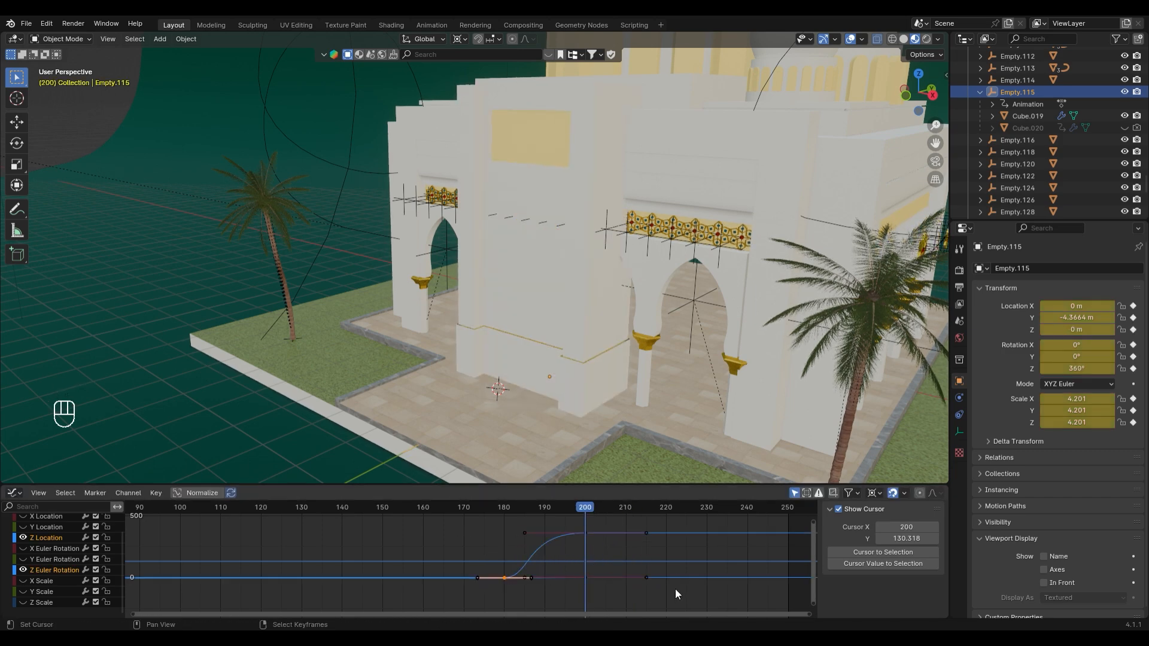
key(s)
right_click(633, 585)
click(504, 508)
key(s)
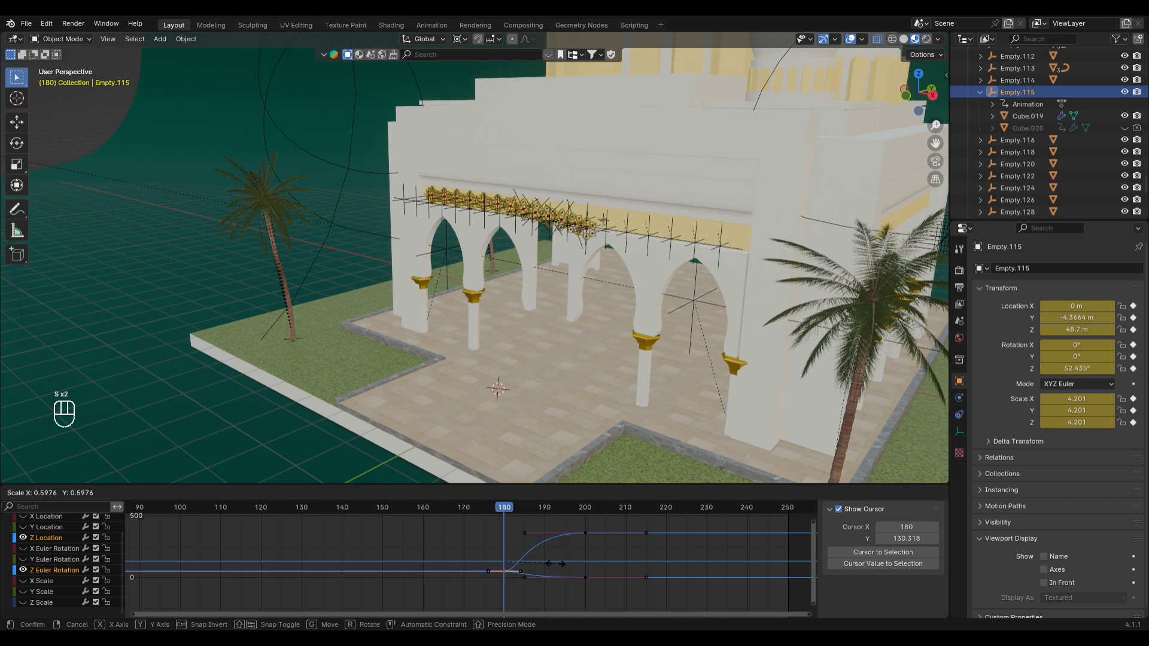
right_click(555, 564)
key(s)
middle_click(545, 563)
click(527, 563)
key(space)
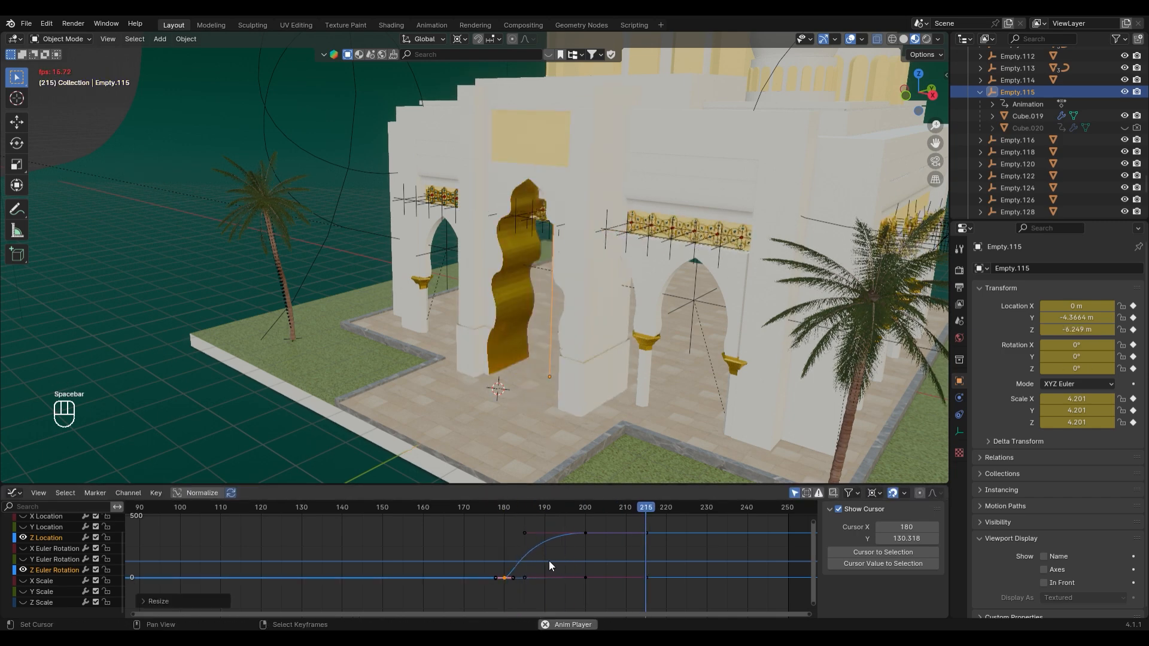
key(Escape)
Select the end keyframes of Empty.115's Z curves and lengthen their handles along X about frame 200
right_drag(582, 523, 603, 579)
key(s)
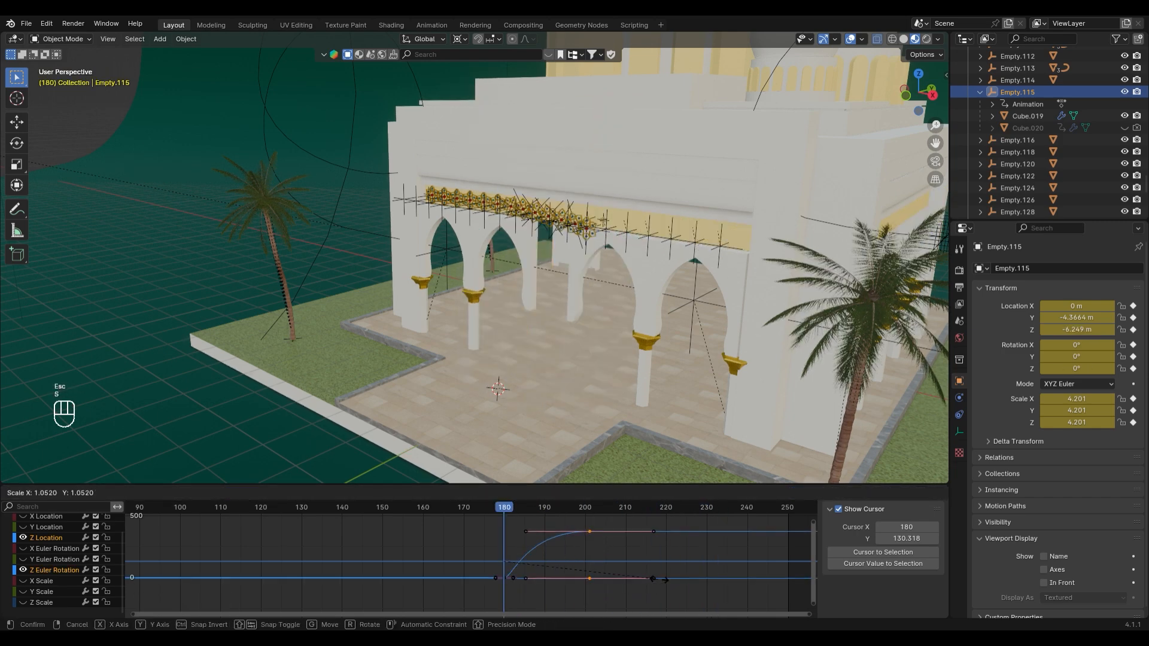
right_click(654, 580)
key(s)
middle_click(644, 562)
right_click(605, 533)
click(584, 509)
key(s)
middle_click(611, 564)
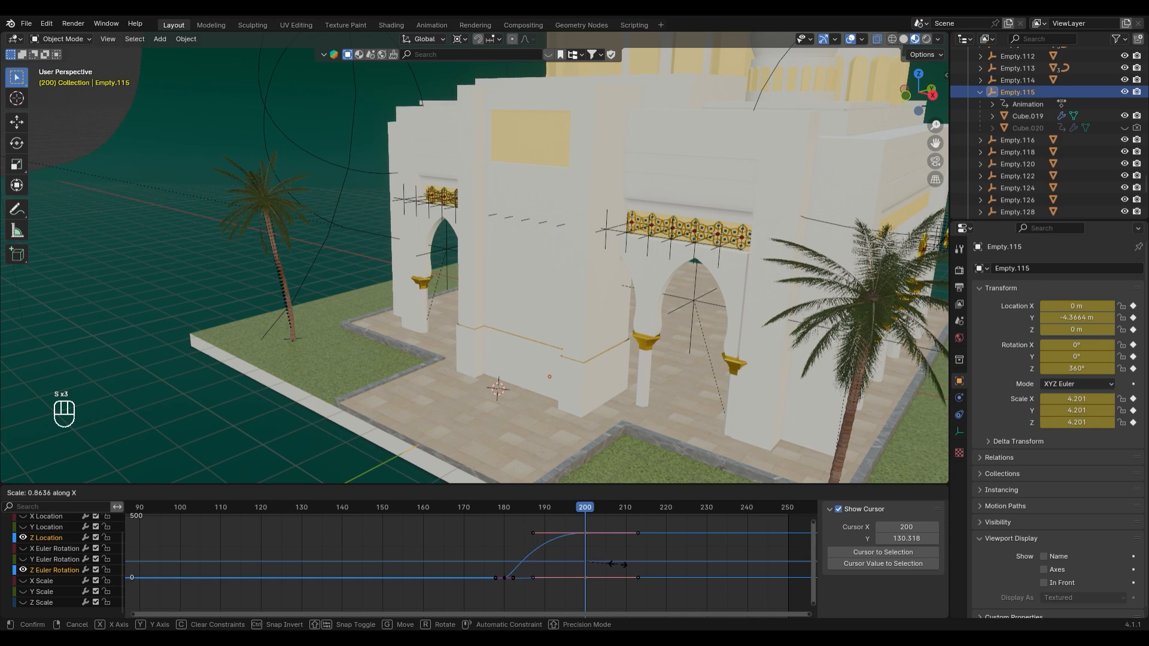
click(629, 566)
Shorten the handles of Empty.115's start keyframes further along X about frame 180, and play back the motion
right_drag(501, 555, 513, 592)
key(s)
right_click(569, 590)
click(505, 508)
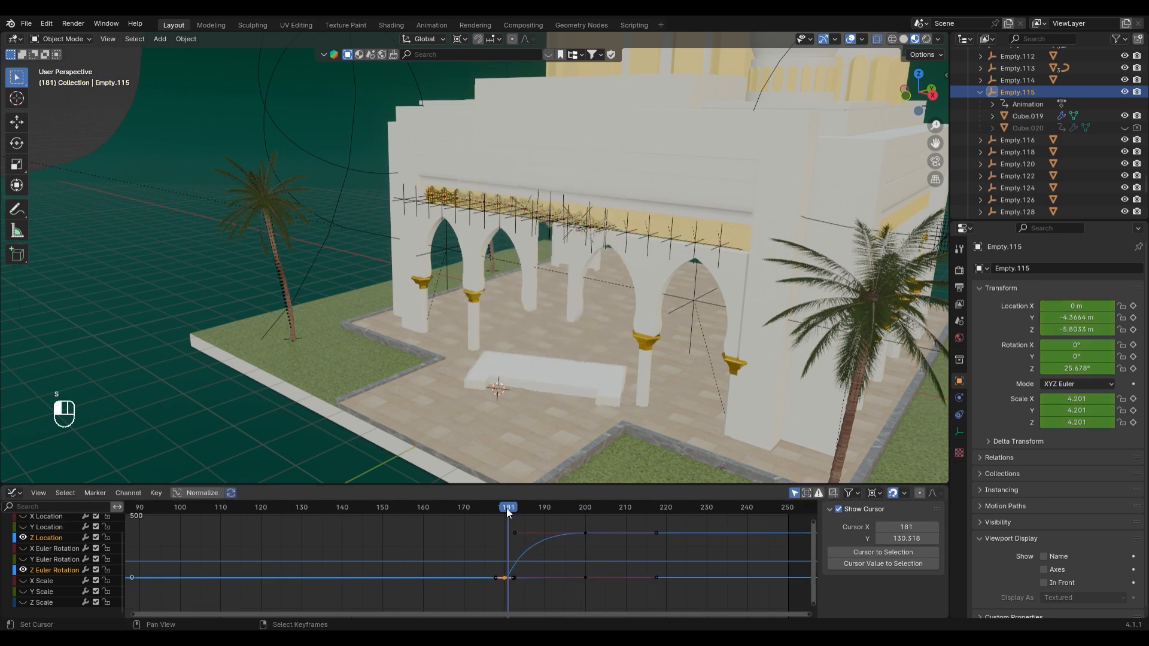
key(s)
middle_click(568, 576)
click(533, 569)
key(space)
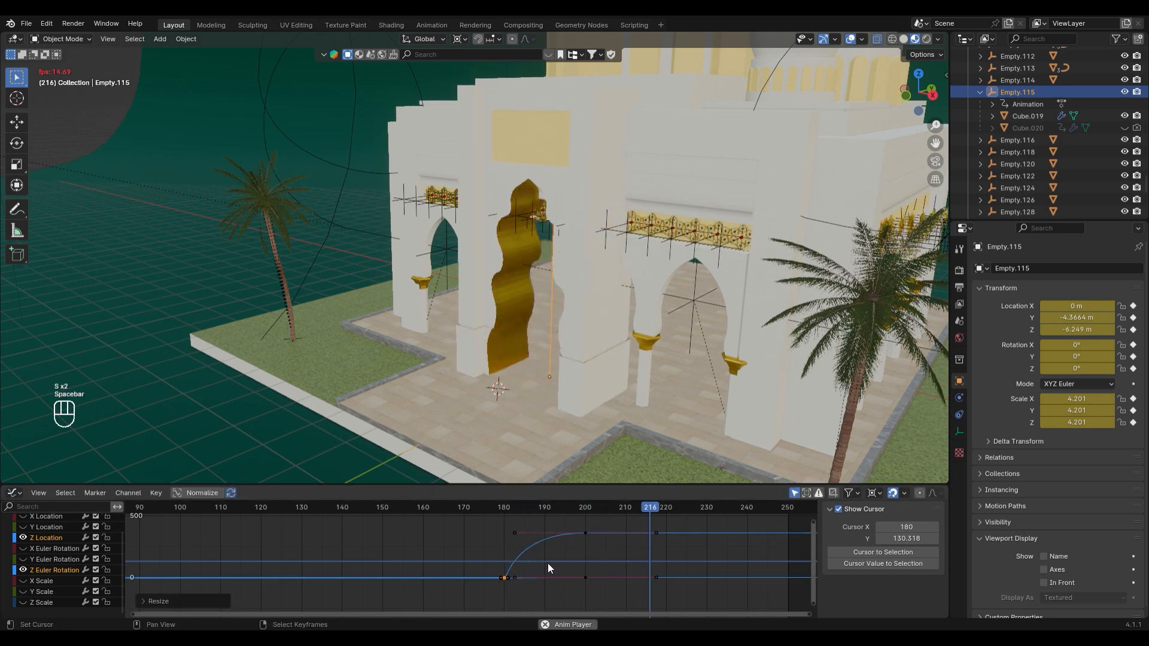
key(space)
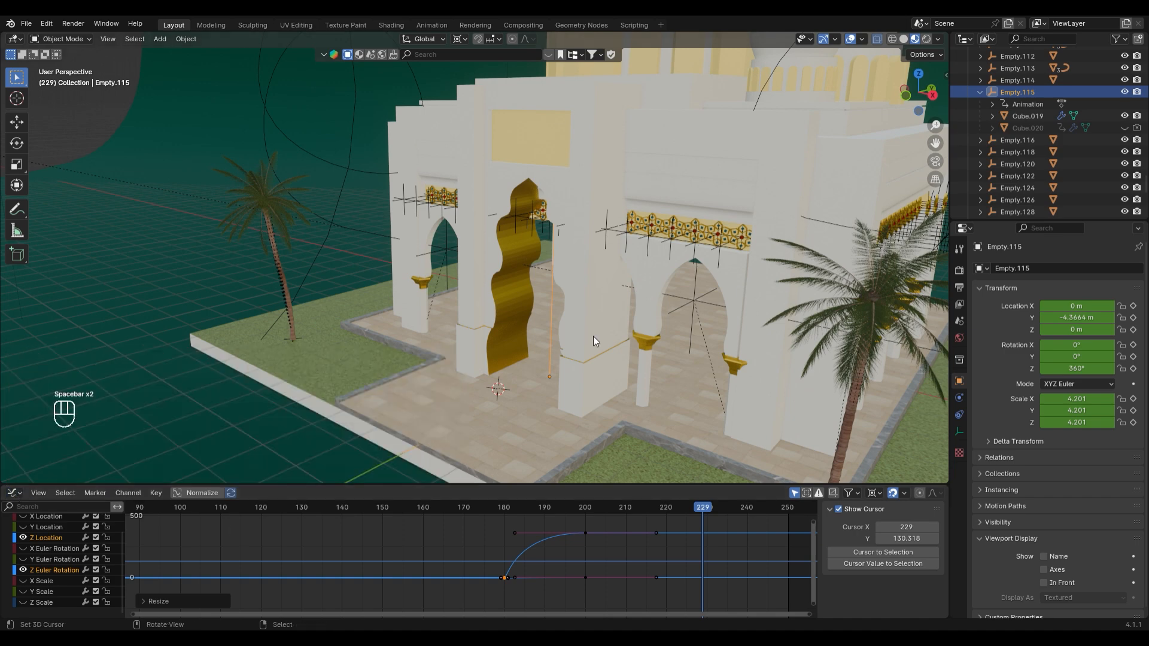
Select the hidden doorway cutter Cube.020 and unhide it in the viewport, with the playhead at frame 196
click(1037, 127)
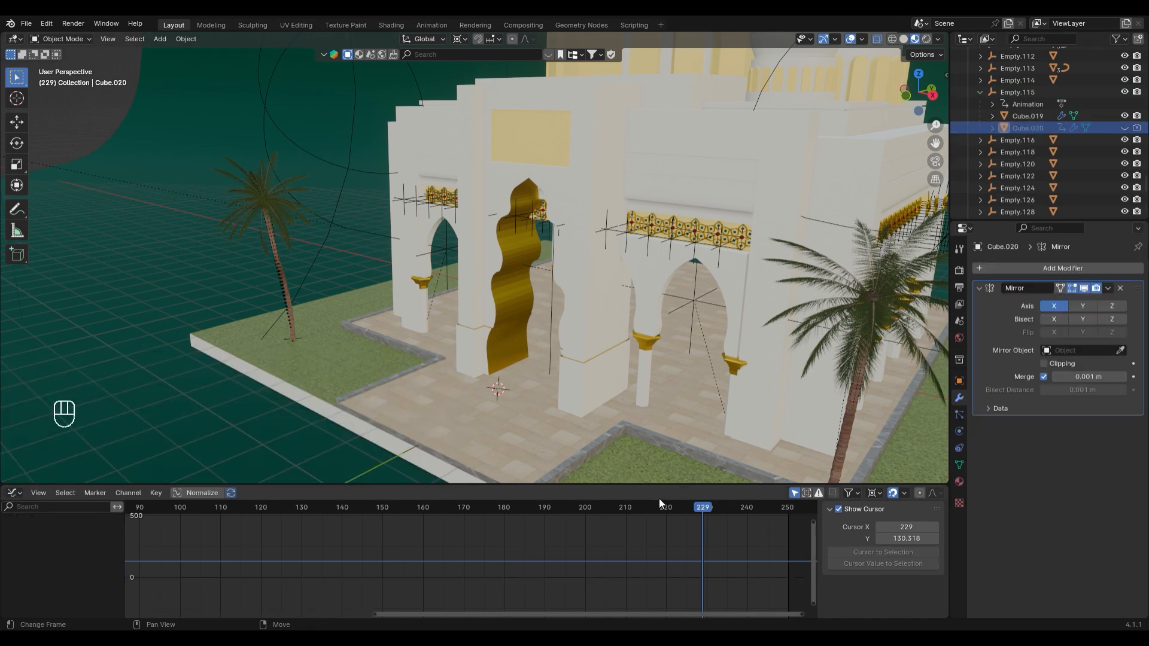
drag(736, 507, 569, 507)
scroll(603, 564, down, 1)
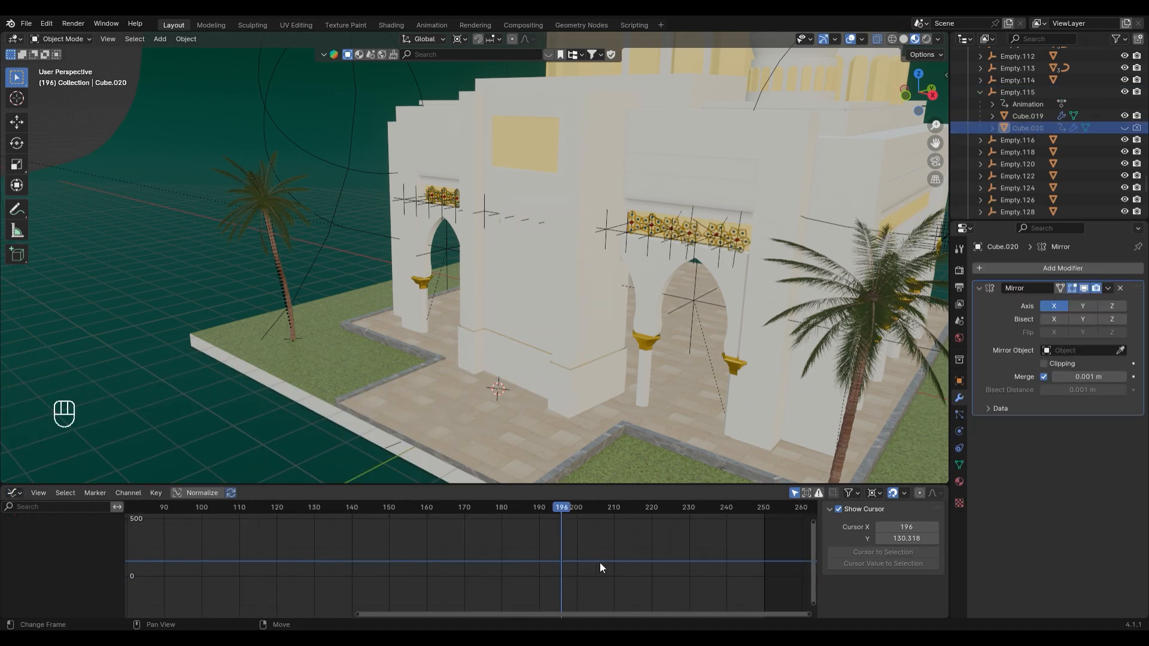
click(508, 303)
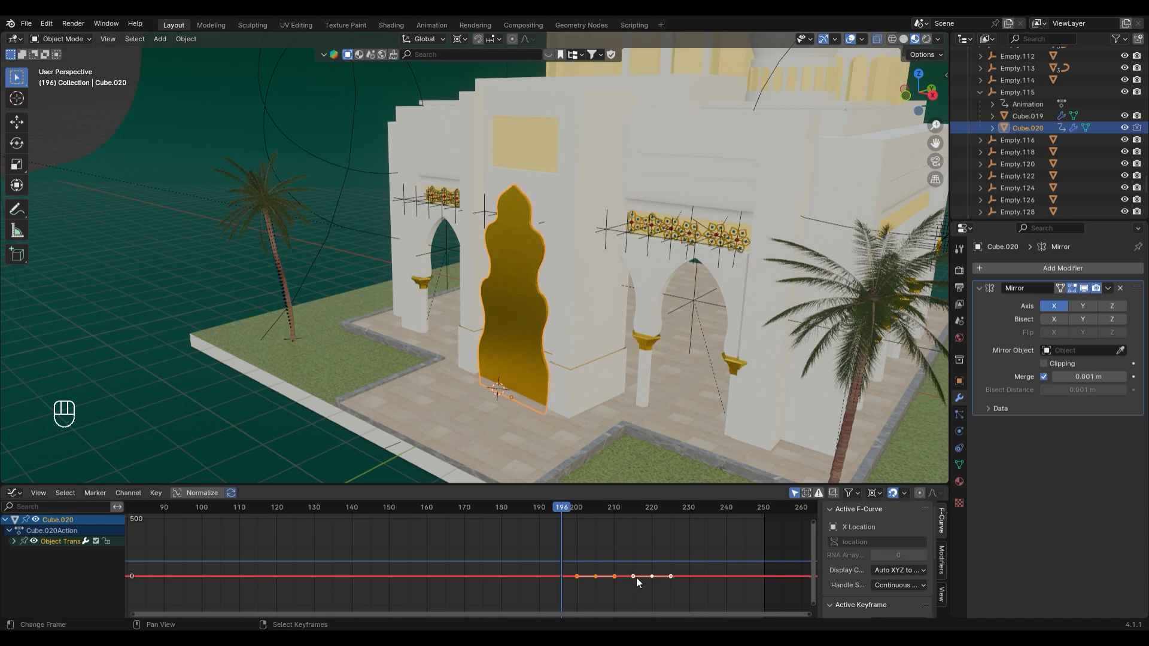
Expand Cube.020's object transform channels, show only the X Scale curve and frame it
click(14, 541)
scroll(41, 580, down, 2)
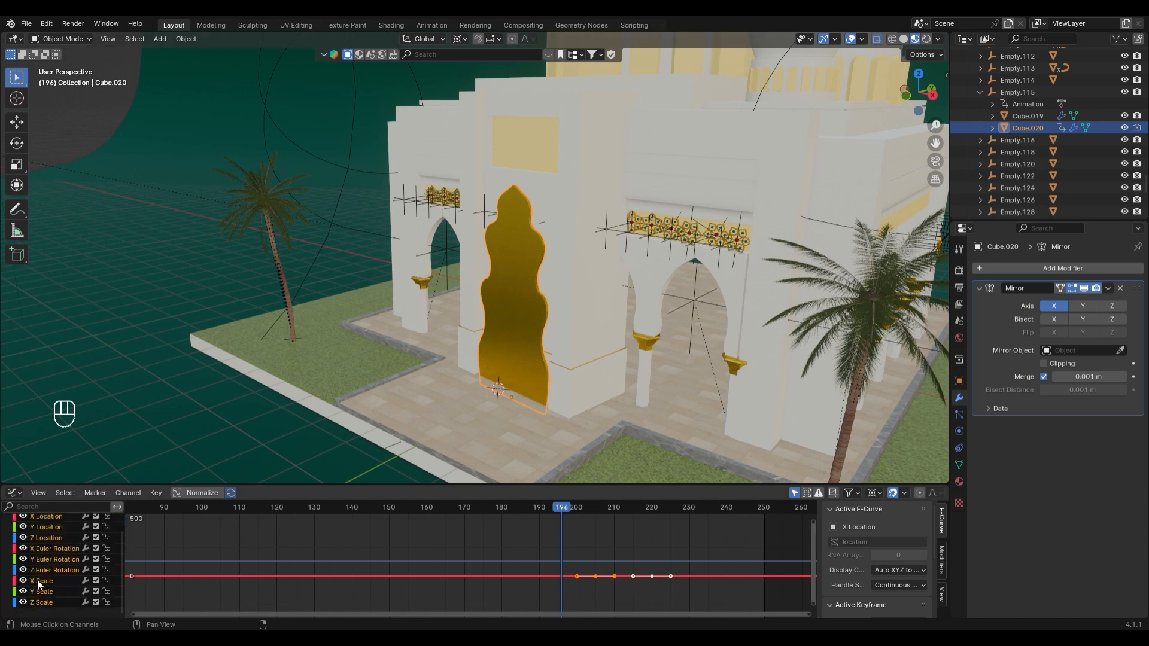
click(38, 580)
scroll(24, 542, up, 2)
click(33, 541)
scroll(42, 579, down, 2)
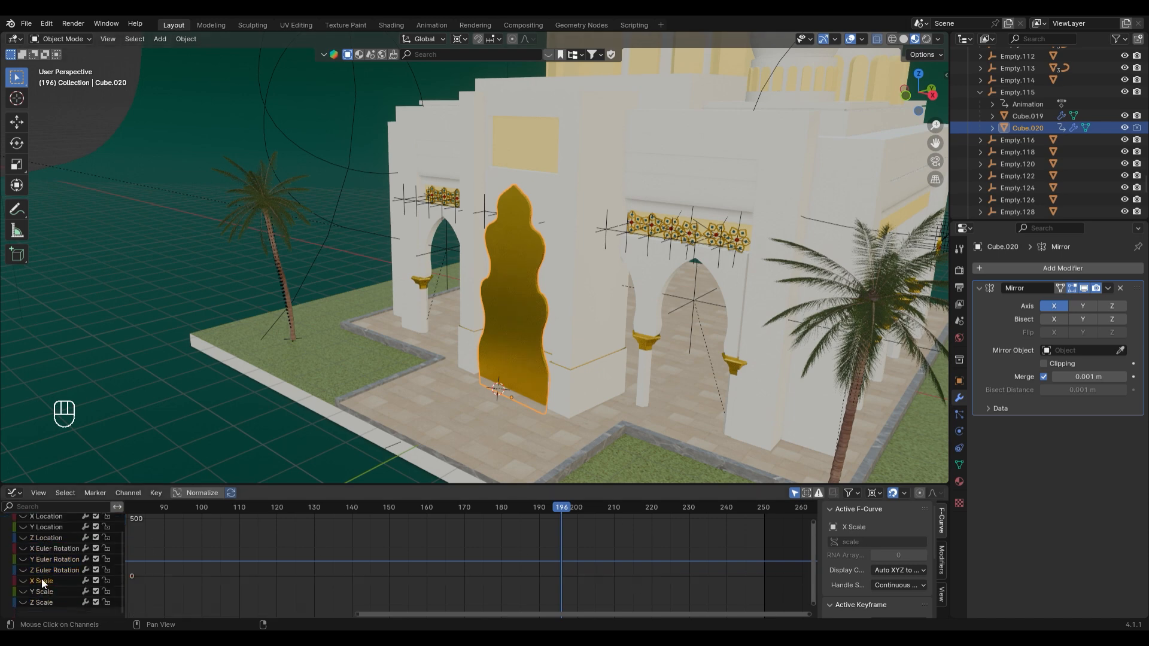
click(25, 580)
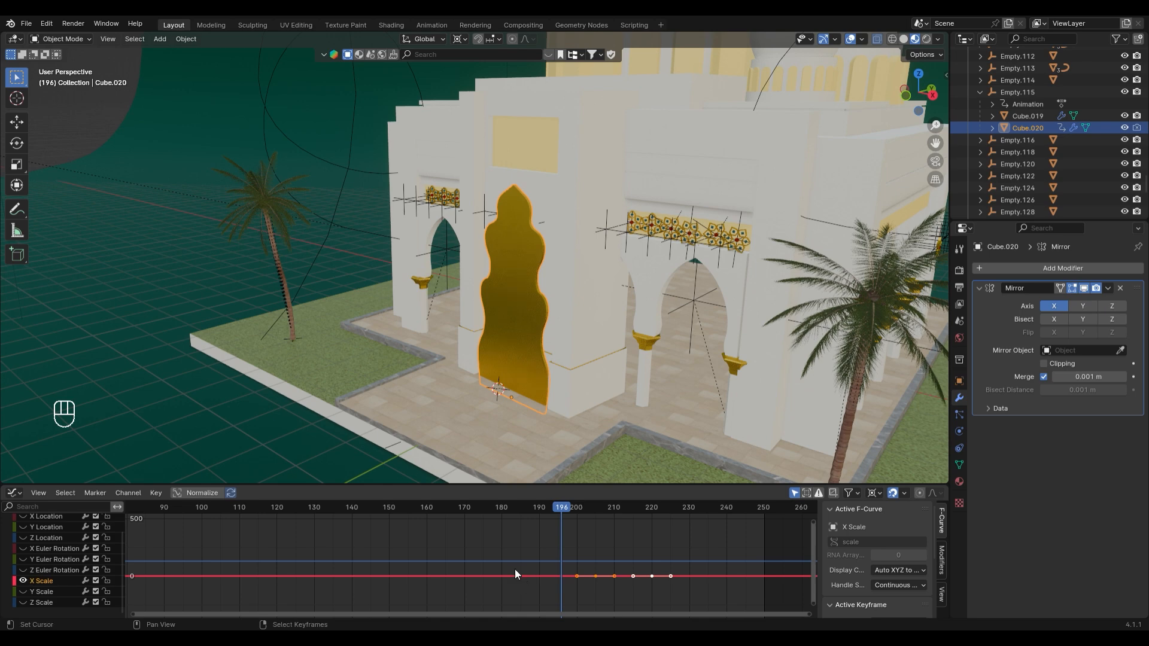
key(KP_Decimal)
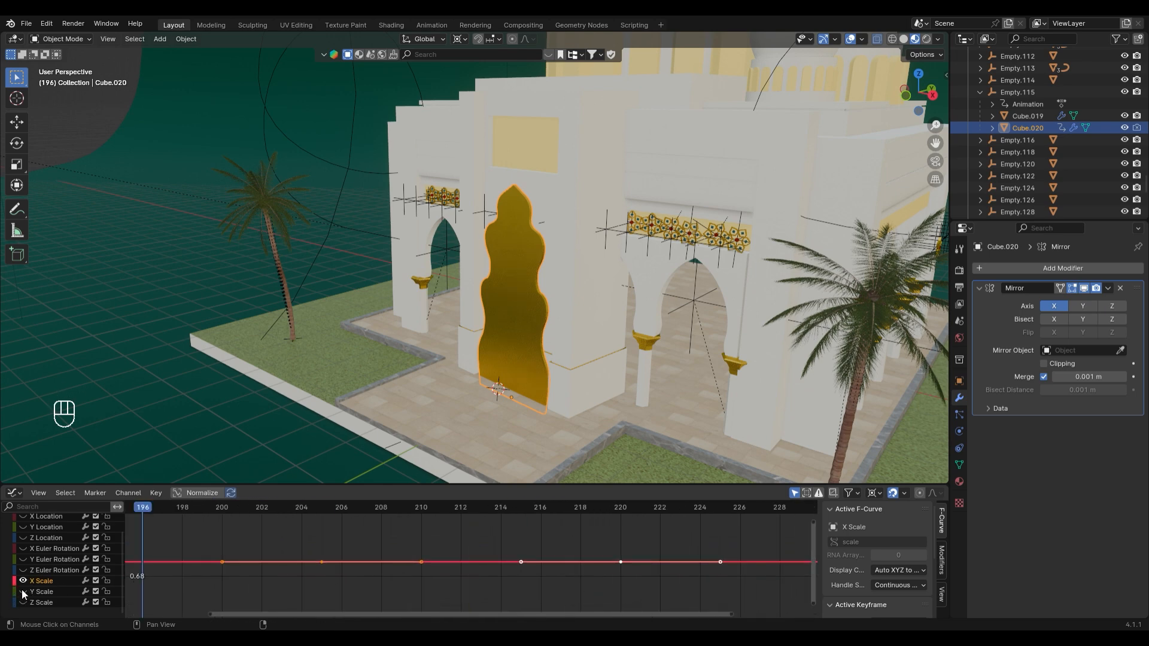
Display Cube.020's object properties, go to frame 213, and show and frame only its Y Scale curve
click(960, 381)
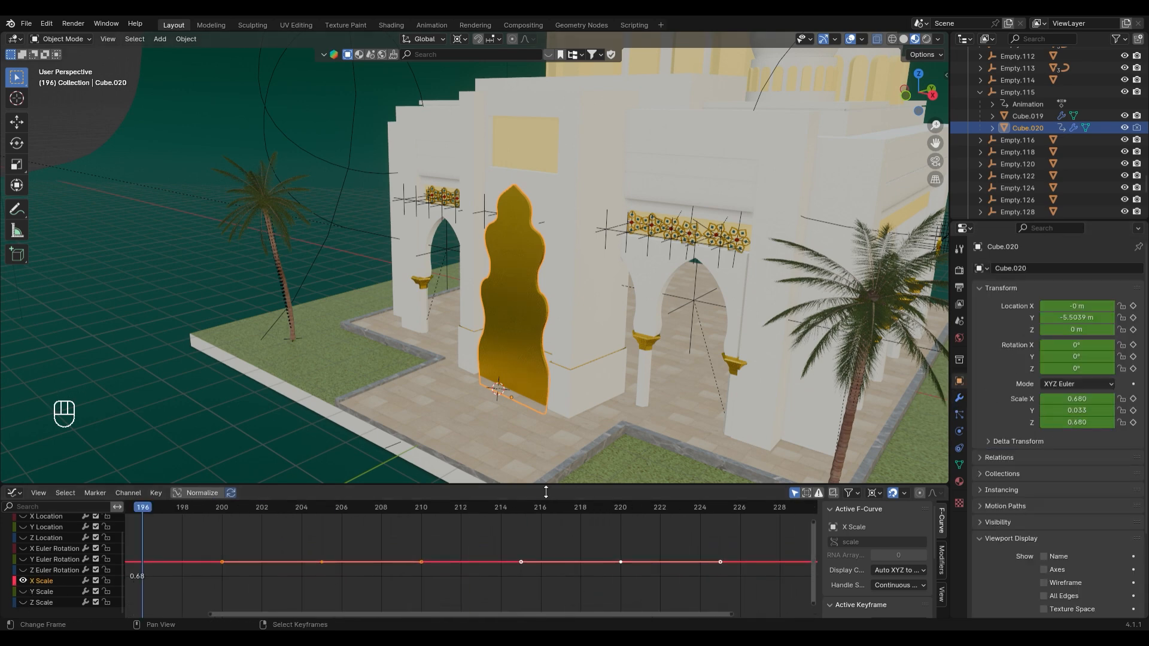
mouse_move(492, 508)
mouse_down()
mouse_move(483, 507)
mouse_move(662, 507)
mouse_move(481, 508)
mouse_up()
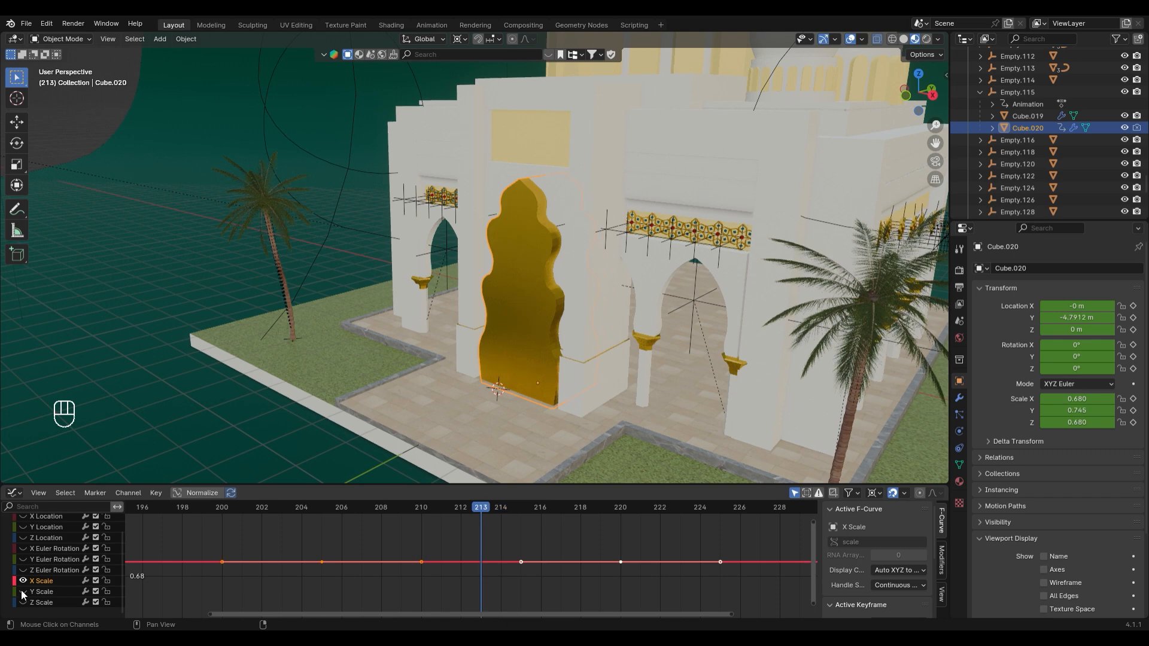
ctrl+click(23, 592)
ctrl+middle_drag(573, 562, 569, 565)
key(a)
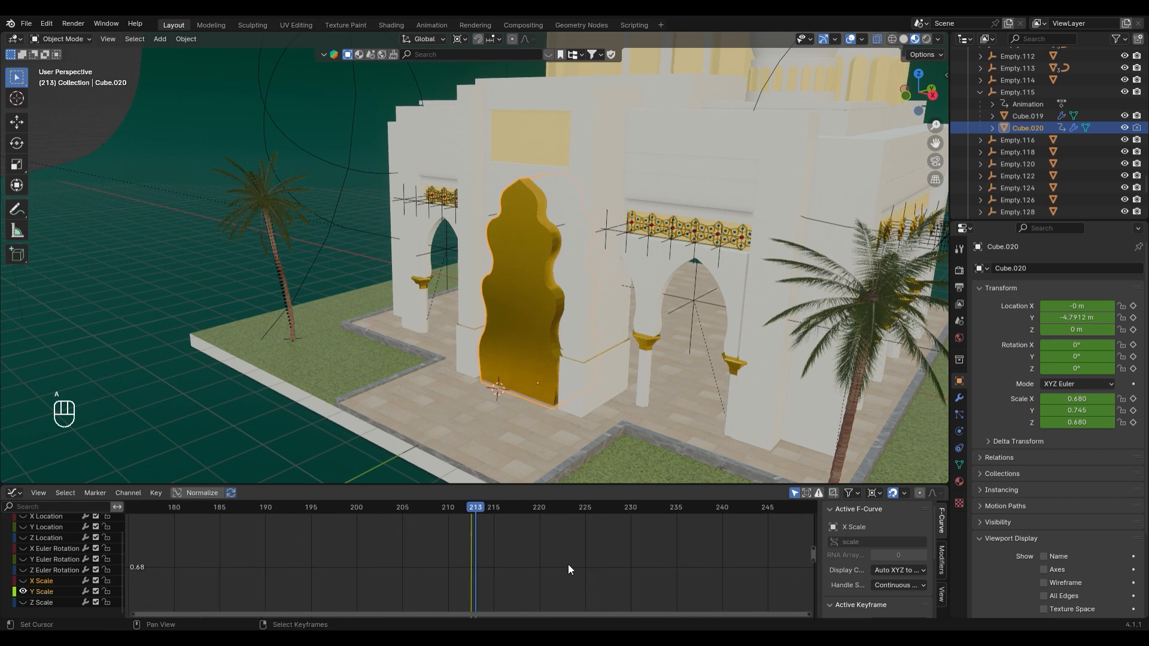
key(KP_Decimal)
Try moving the end keyframe of Cube.020's Y Scale curve along X to frame 230
drag(558, 530, 615, 556)
key(g)
key(x)
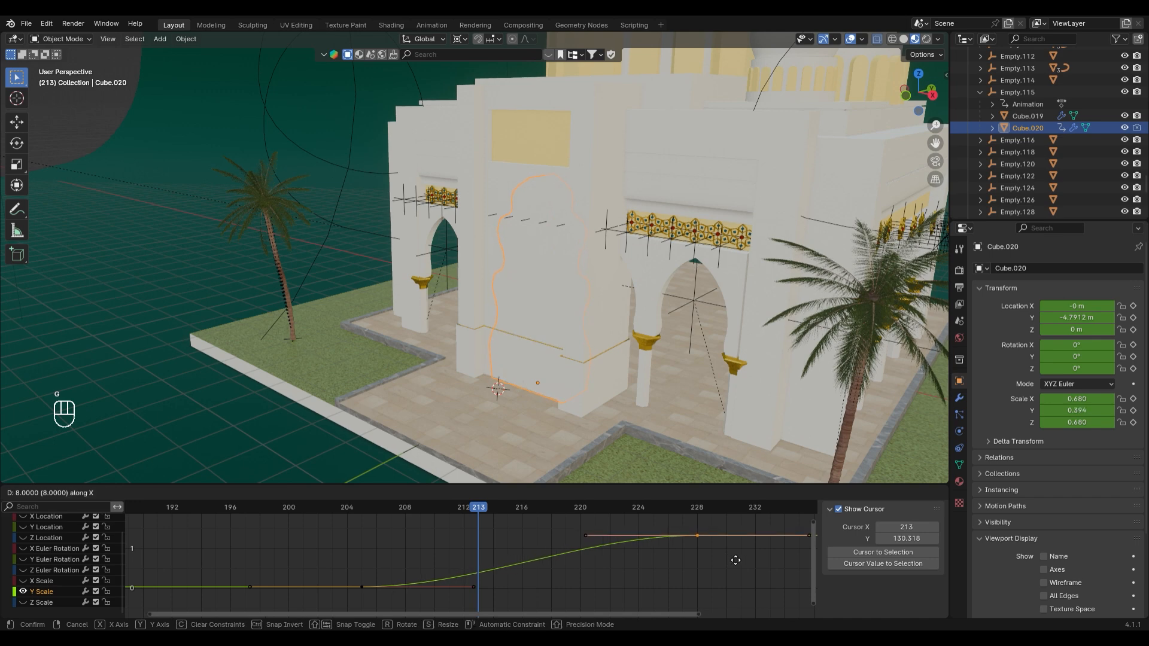
click(769, 561)
scroll(509, 555, down, 3)
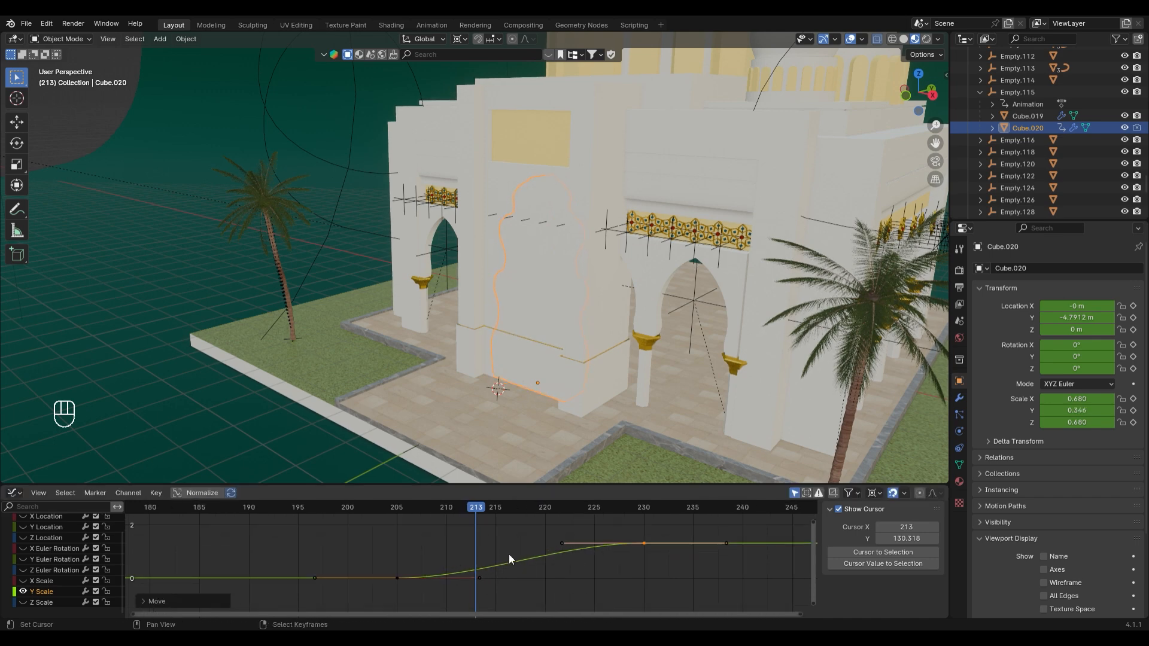
Select the start and end keyframes of the Y Scale curve and try a different easing type
drag(351, 515, 640, 582)
right_click(612, 529)
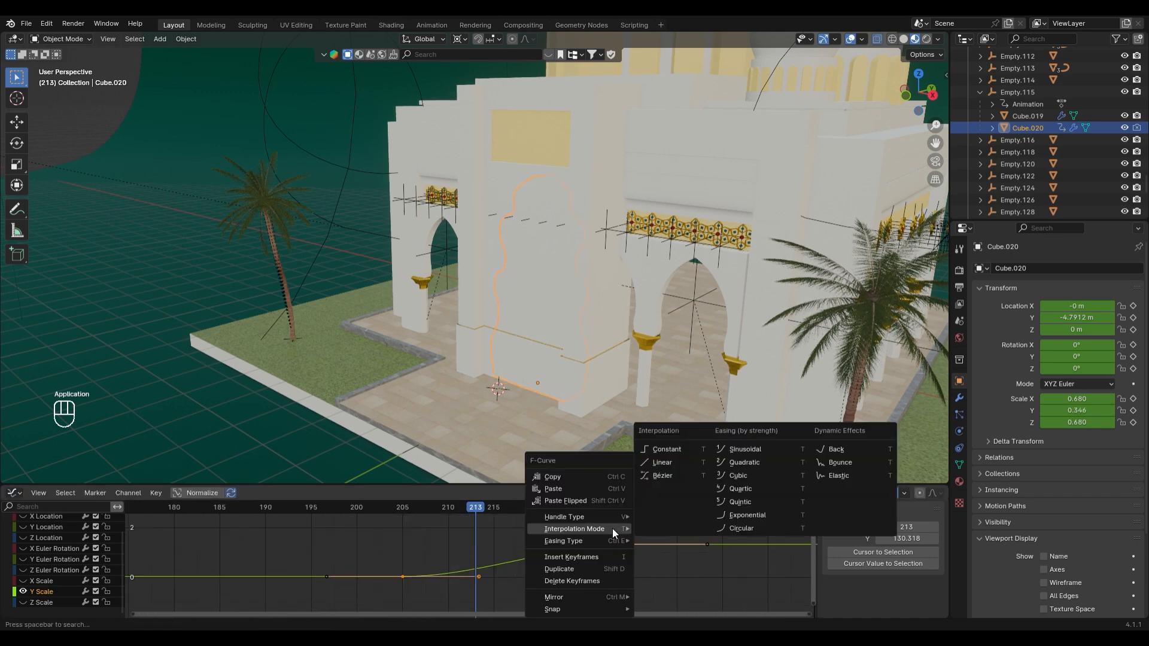
click(712, 553)
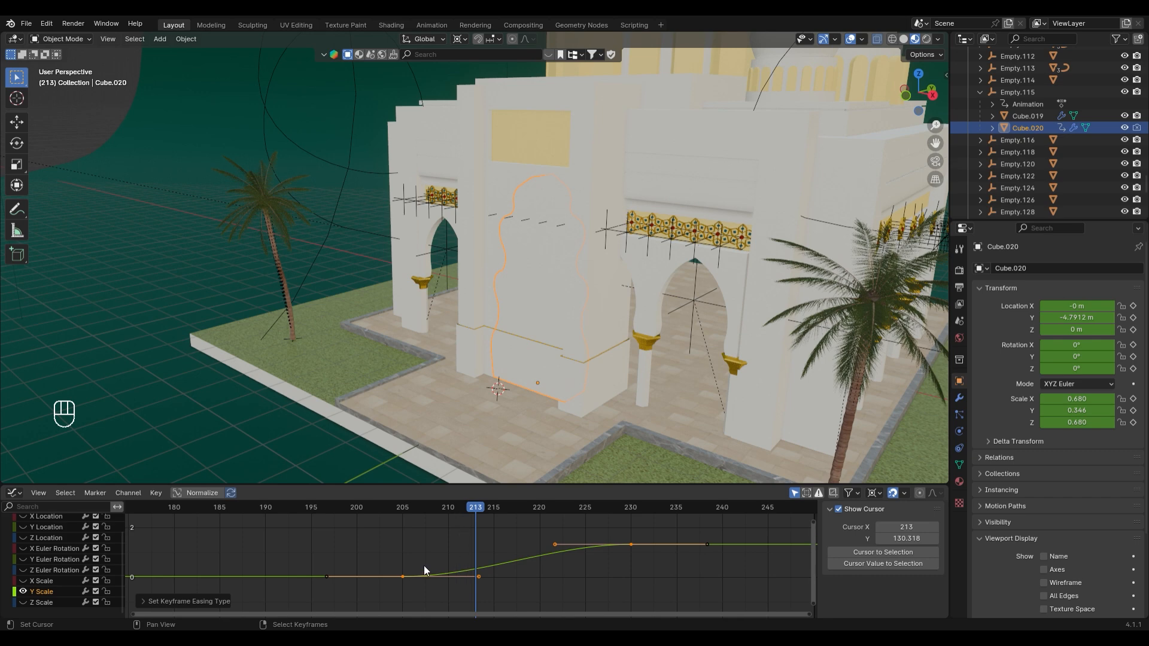
Try shortening the Y Scale start keyframe's handles about frame 205, play back from frame 200, and undo the handle change
right_click(403, 576)
key(s)
right_click(413, 530)
click(402, 508)
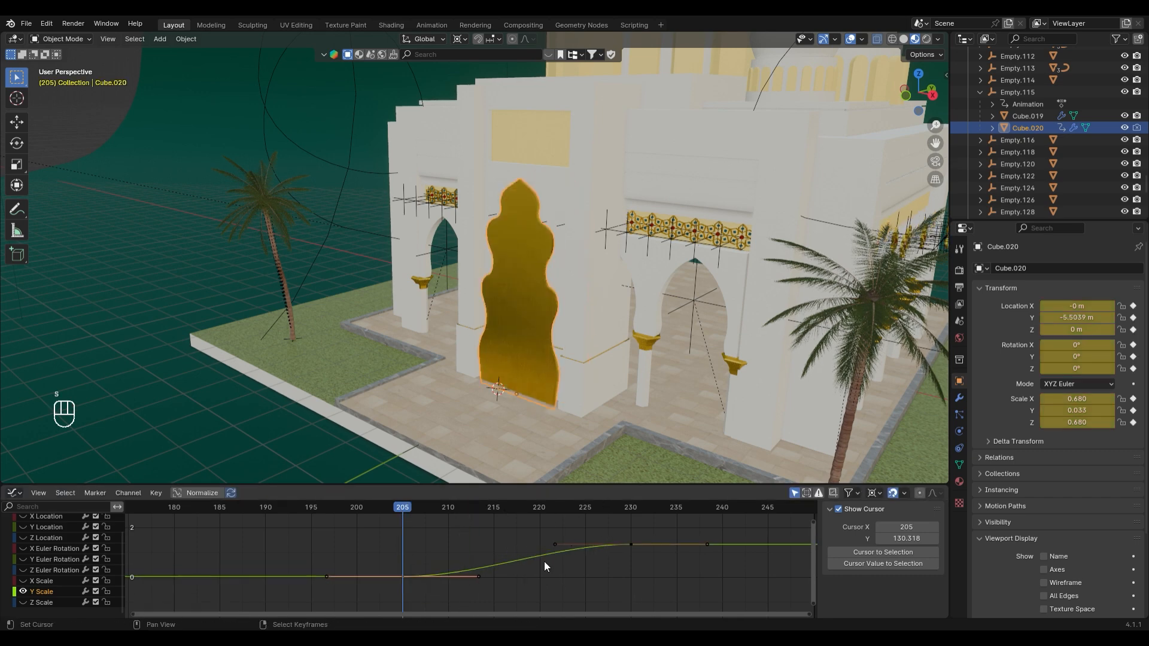
click(903, 549)
key(s)
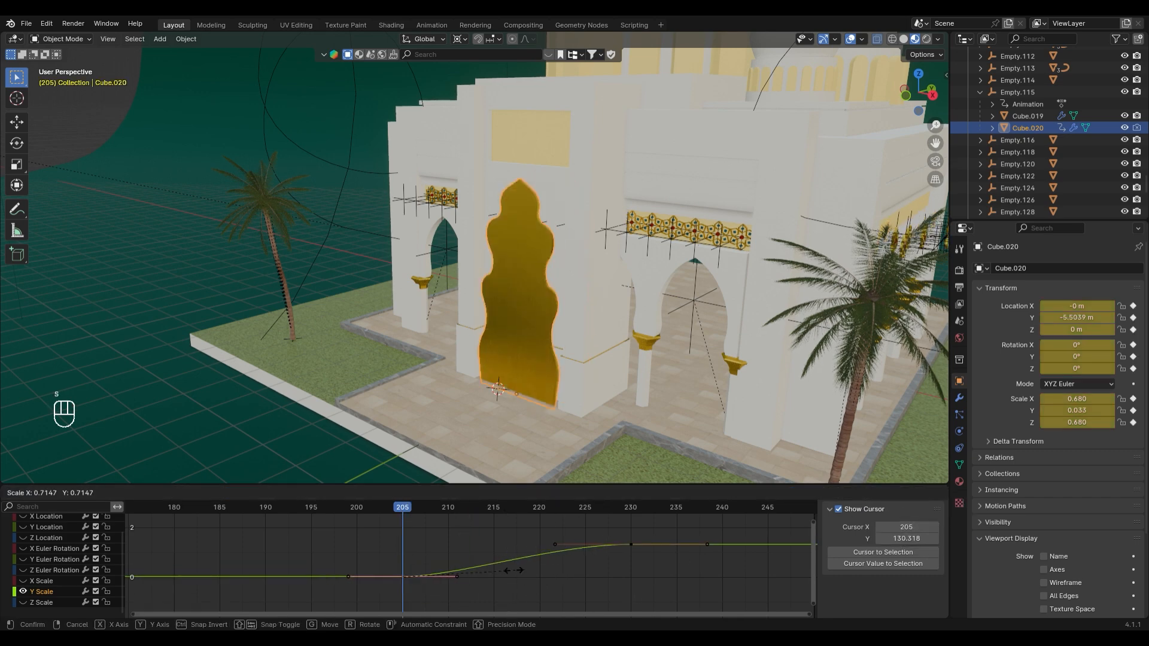
click(358, 507)
key(space)
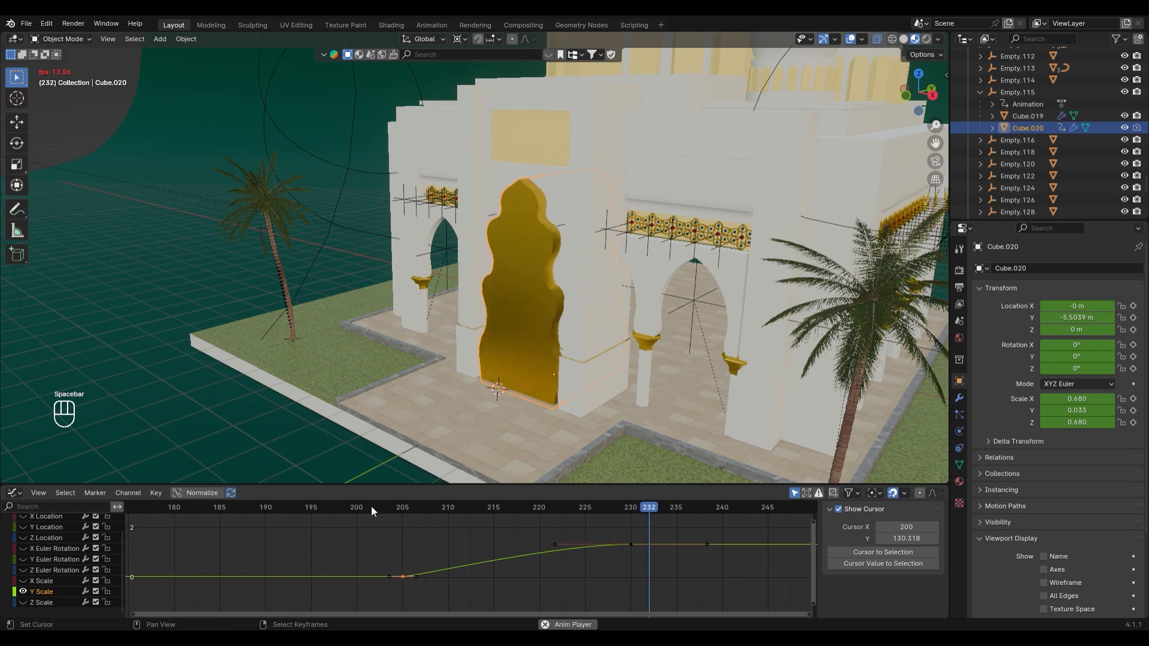
key(space)
key(ctrl+z)
key(ctrl+z)
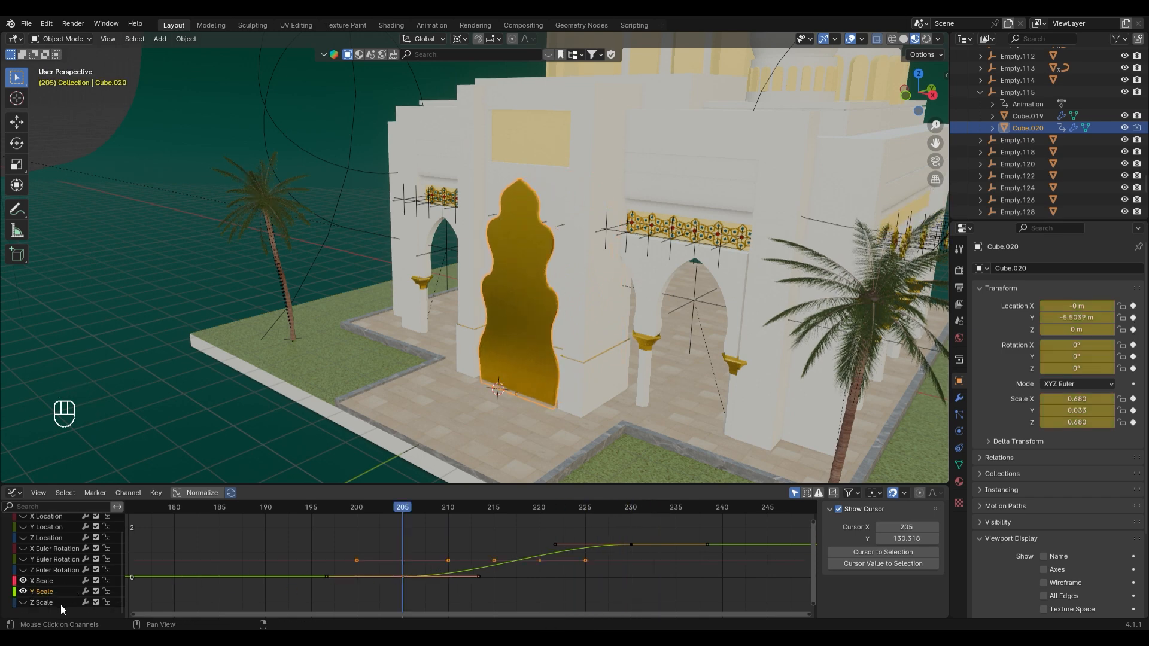
Show Cube.020's X and Z Scale curves too and try moving their keyframes at frame 220 along X to frame 230
click(539, 565)
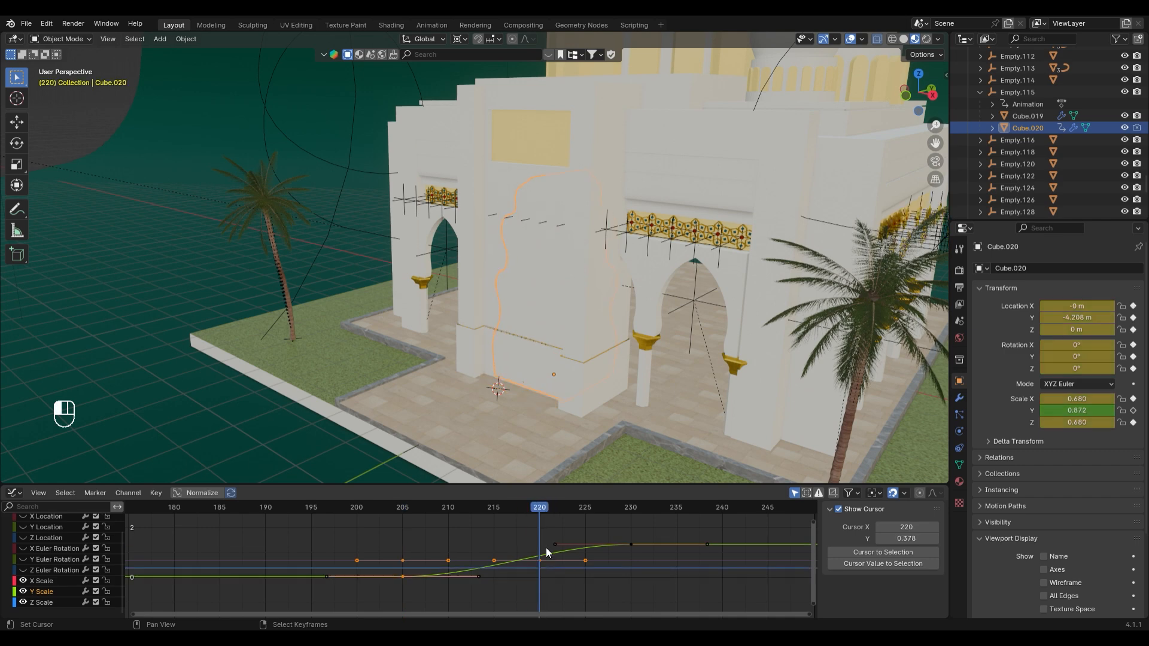
right_drag(518, 533, 544, 575)
key(g)
click(589, 585)
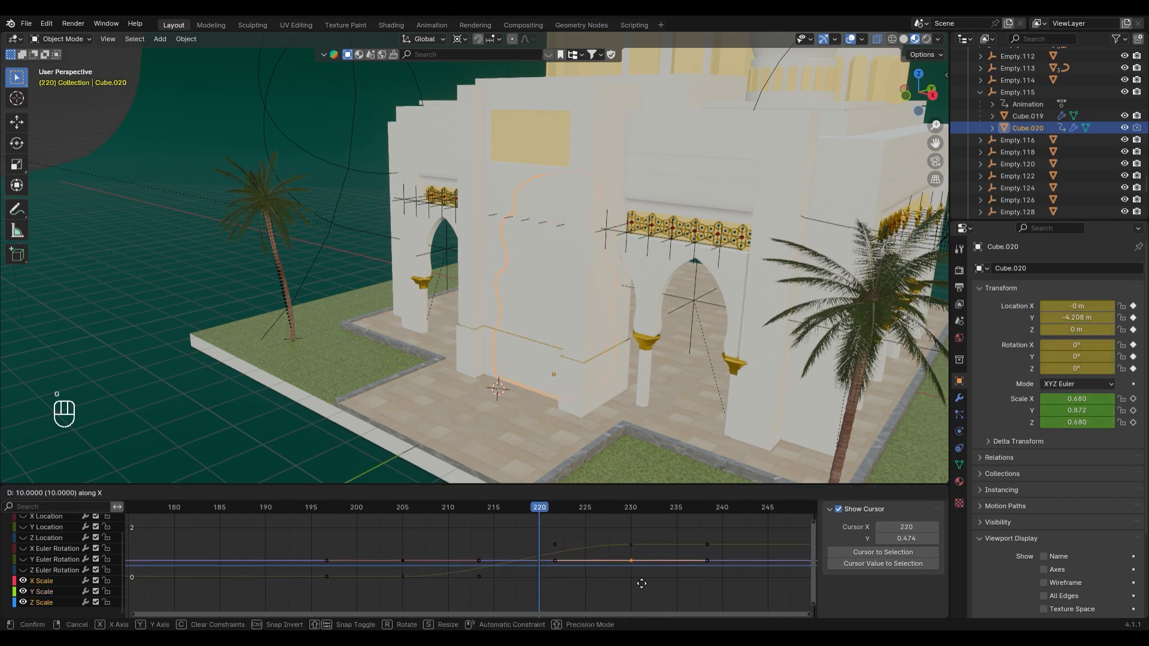
drag(503, 518, 335, 517)
Undo the keyframe edits on Cube.020's scale curves back to the original end keyframe at frame 220
key(ctrl+z)
key(ctrl+z)
key(ctrl+z)
key(ctrl+z)
key(ctrl+z)
key(ctrl+z)
key(ctrl+z)
key(ctrl+z)
key(ctrl+z)
key(ctrl+z)
key(ctrl+z)
key(ctrl+z)
key(ctrl+z)
key(ctrl+z)
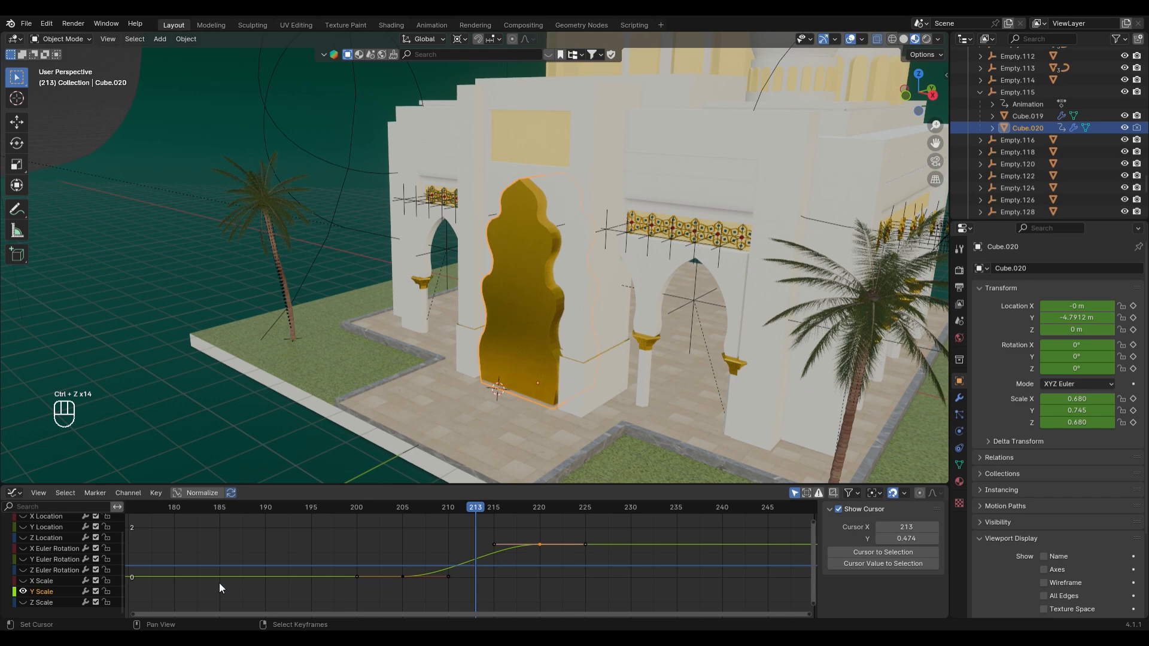
Show the X, Y and Z Scale curves together and try moving their end keyframes along X to frame 230
click(24, 581)
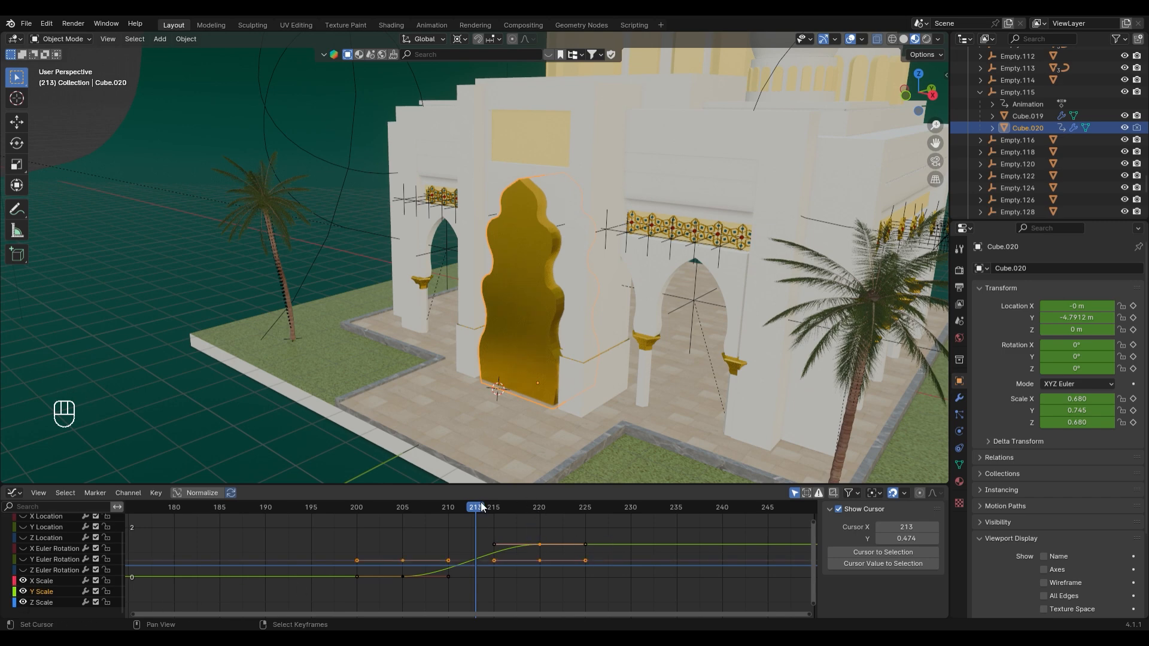
drag(482, 508, 562, 569)
key(g)
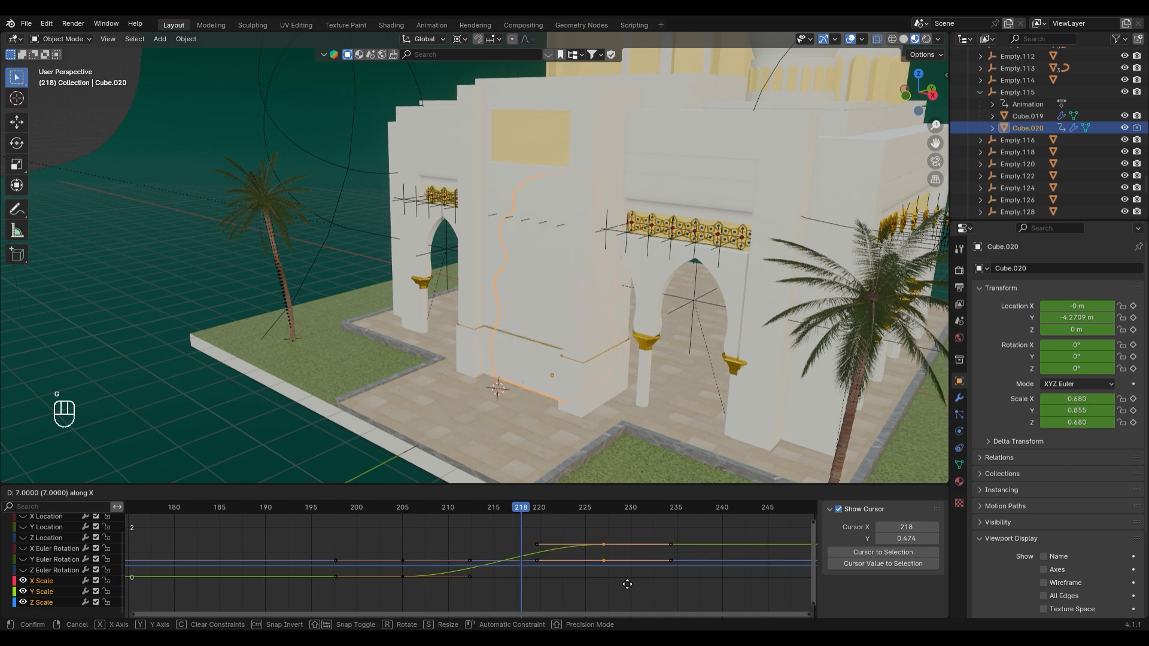
click(655, 582)
drag(361, 508, 531, 532)
Undo the move of the scale end keyframes and show only Cube.020's Y Scale curve
key(ctrl+z)
key(ctrl+z)
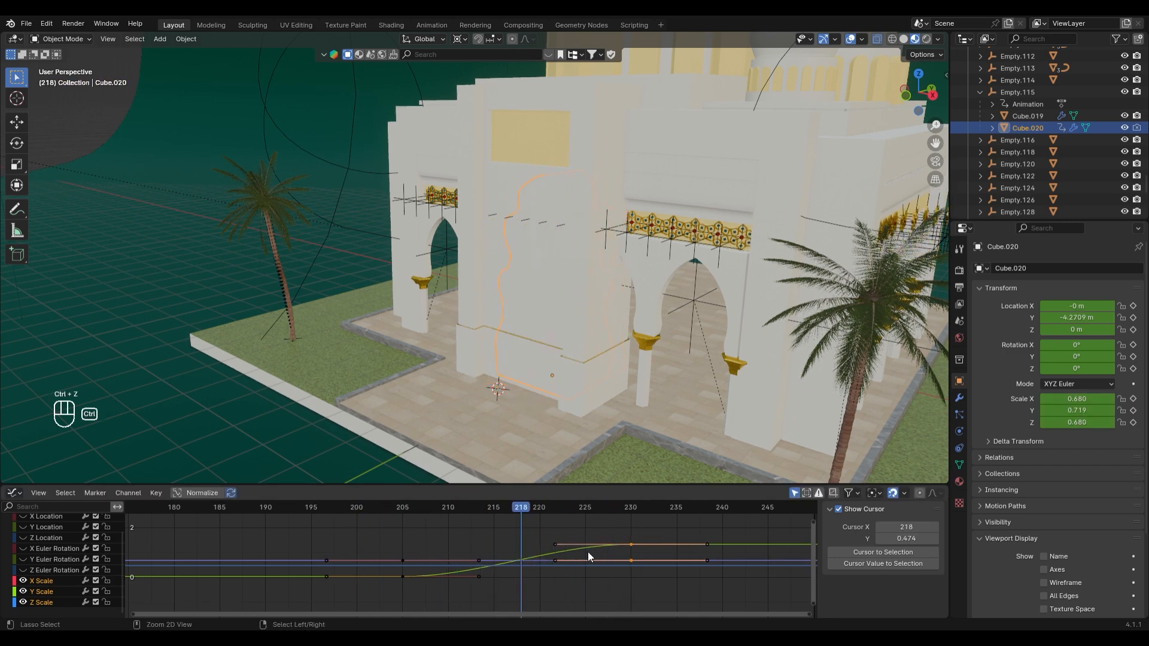
click(22, 592)
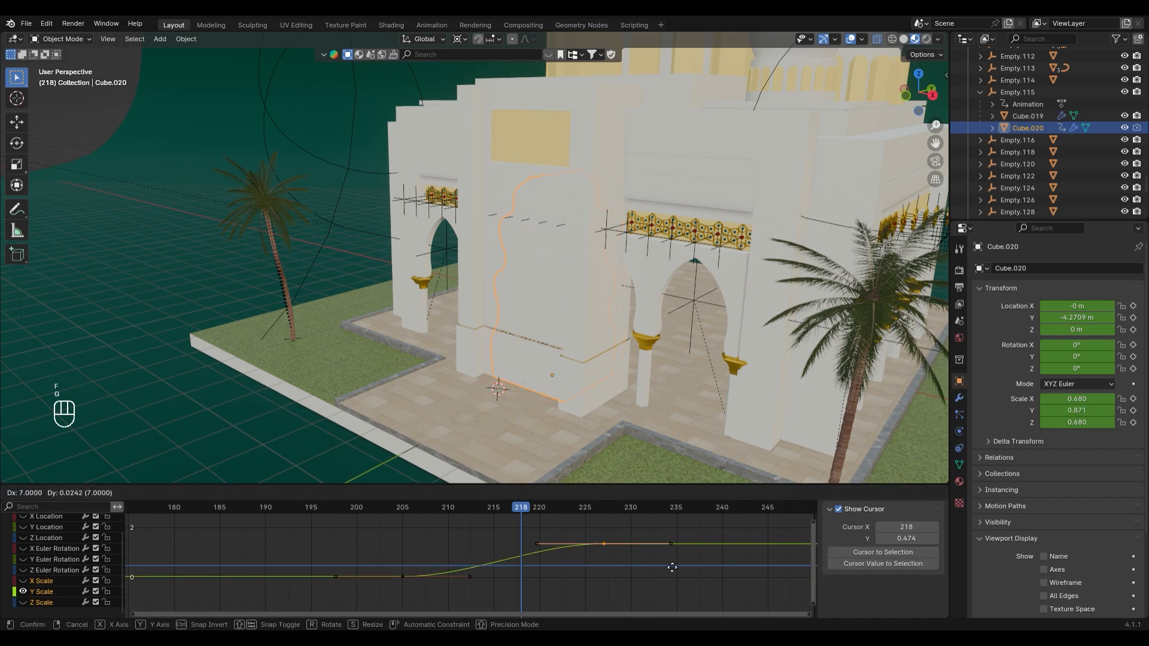
Switch to the Dope Sheet, move Cube.020's end keyframe to frame 230 and play back the result
click(65, 492)
click(13, 492)
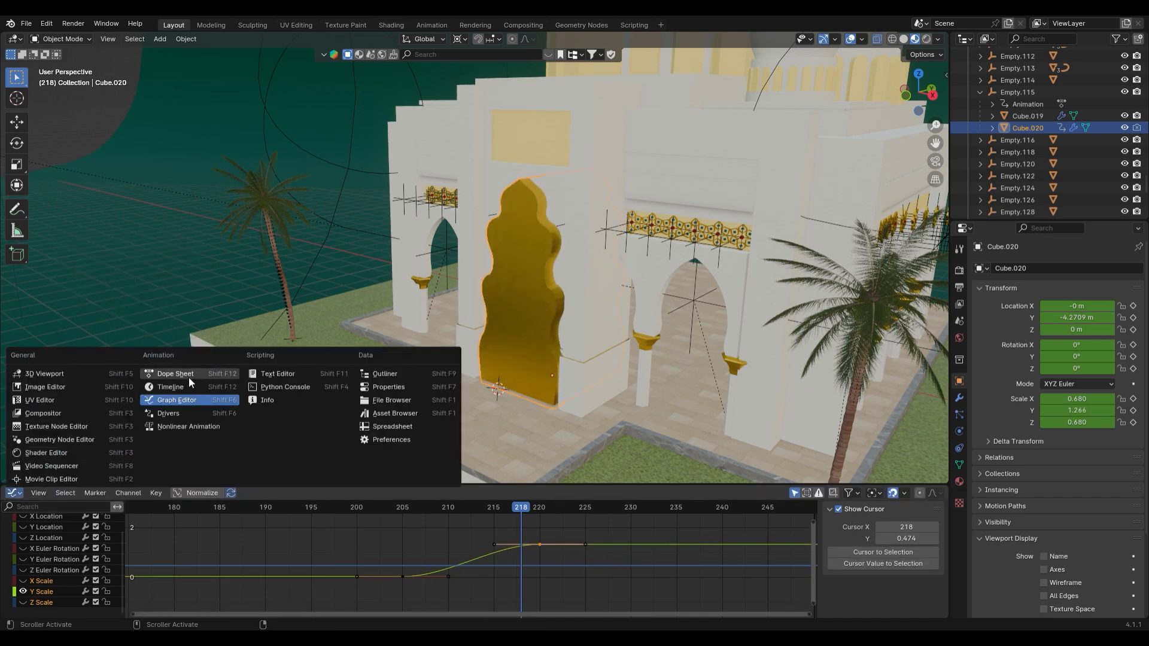
click(169, 373)
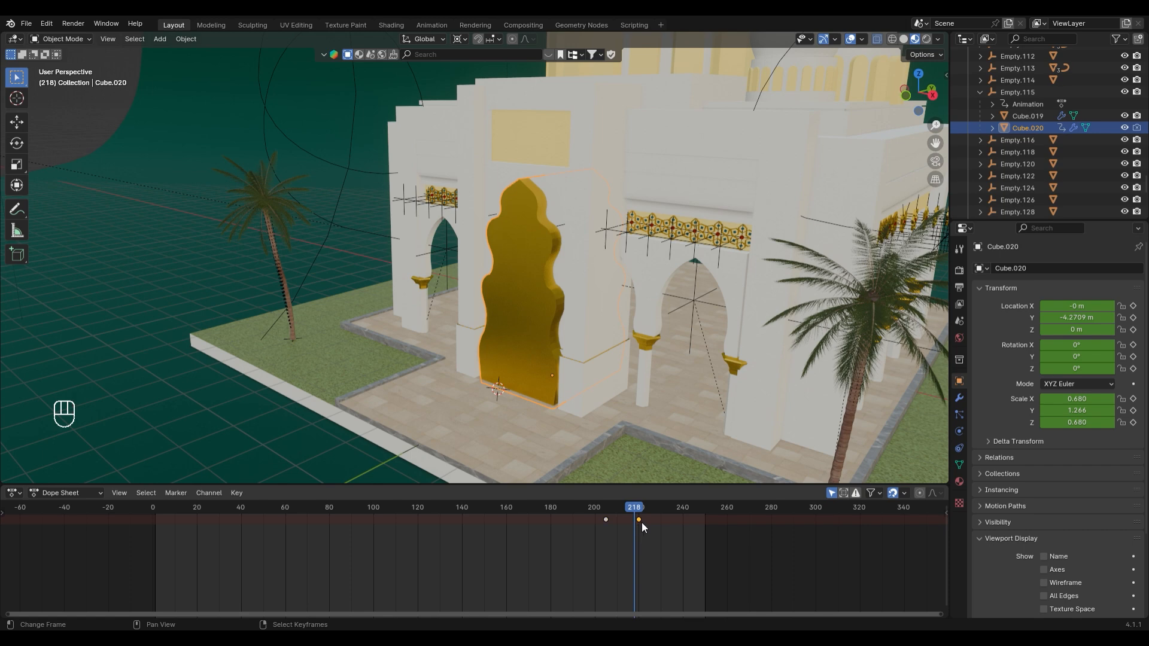
key(g)
click(669, 532)
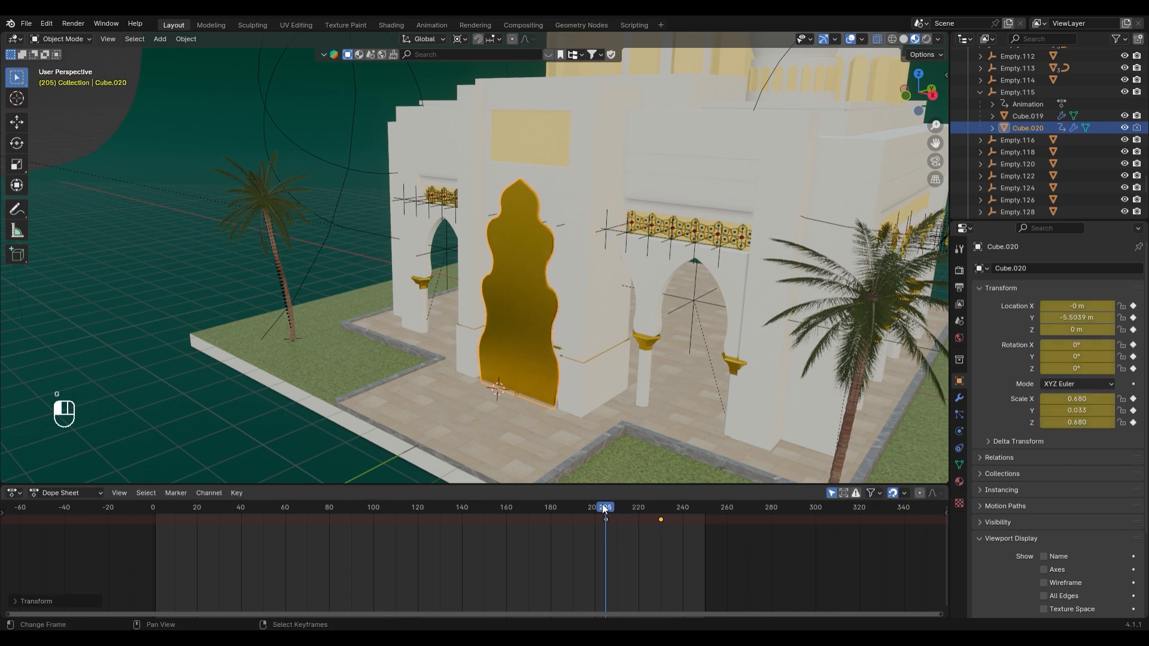
key(space)
key(space)
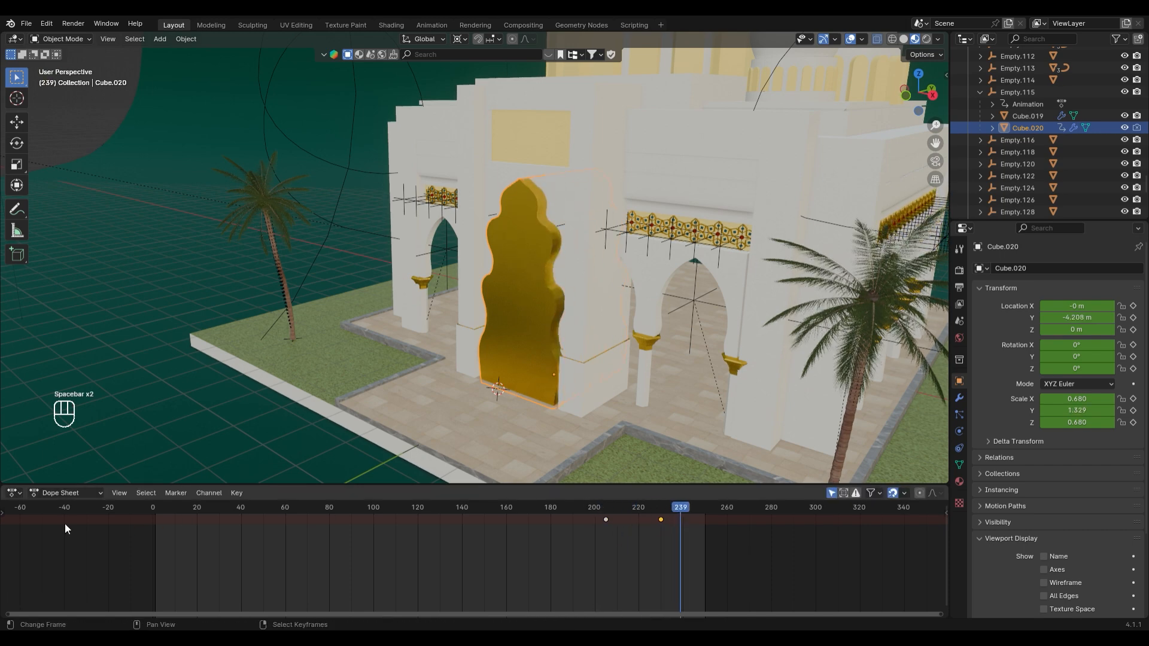
In the Graph Editor, shorten the handles of Cube.020's Y Scale keyframe at frame 205 and play the animation
click(14, 493)
click(179, 395)
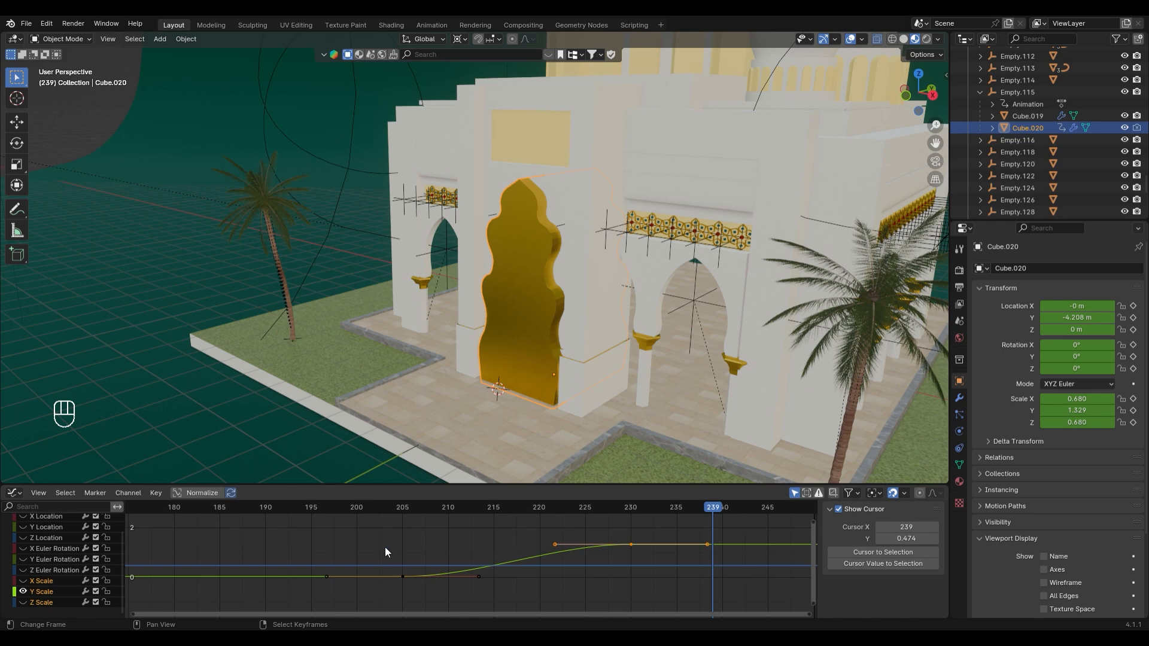
click(403, 577)
key(s)
click(422, 583)
key(space)
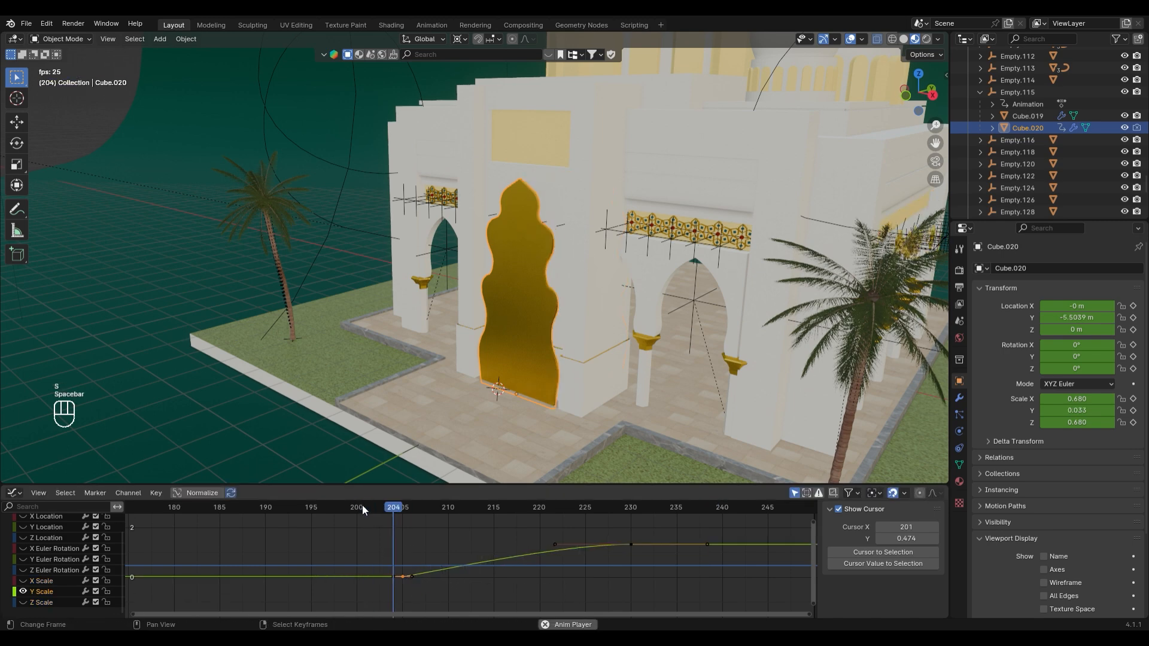
key(space)
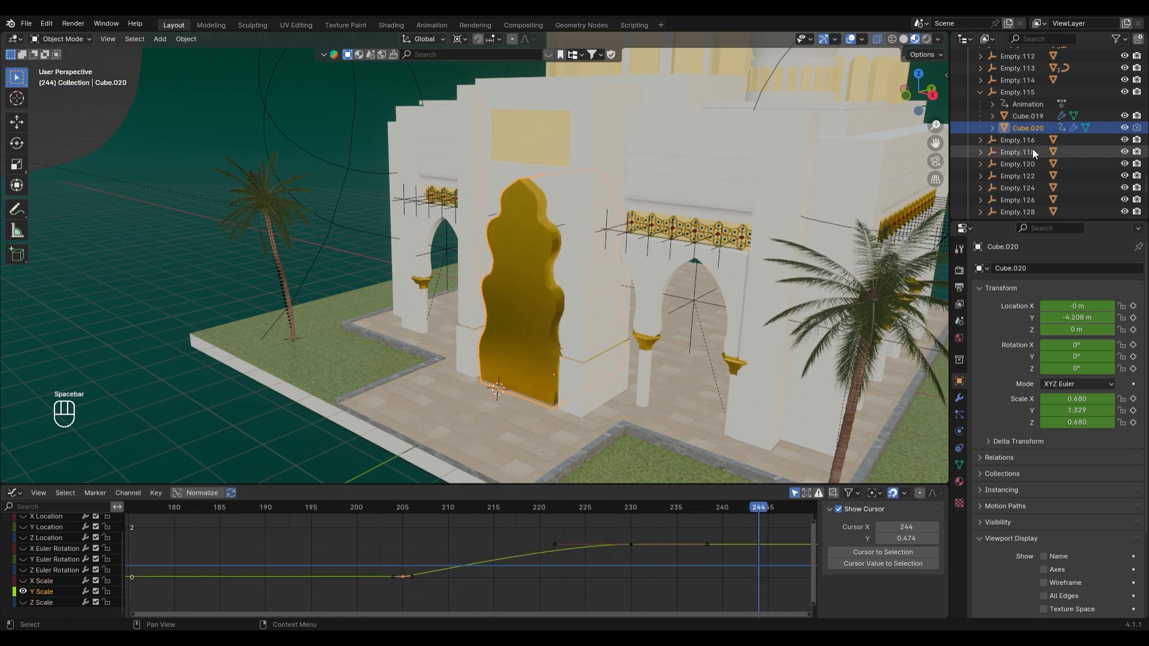
Hide Cube.020 in the viewport and play back the doorway-cutting animation
click(1124, 127)
click(468, 509)
key(space)
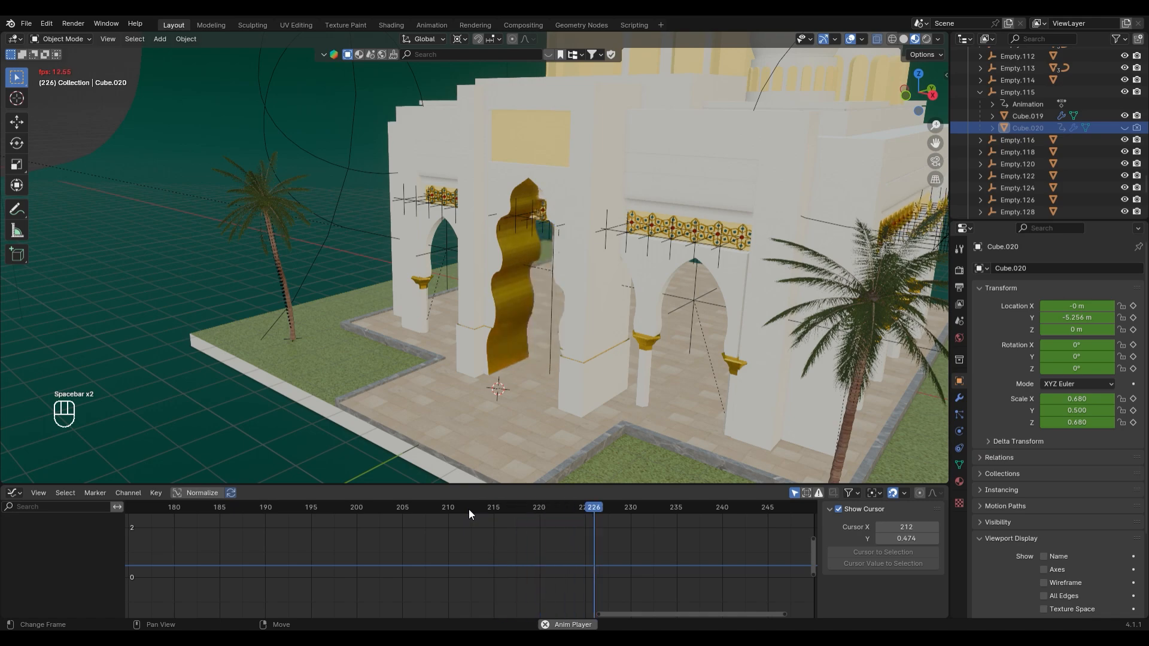
key(space)
middle_drag(570, 234, 580, 323)
scroll(598, 300, down, 3)
scroll(580, 323, up, 5)
scroll(573, 323, down, 5)
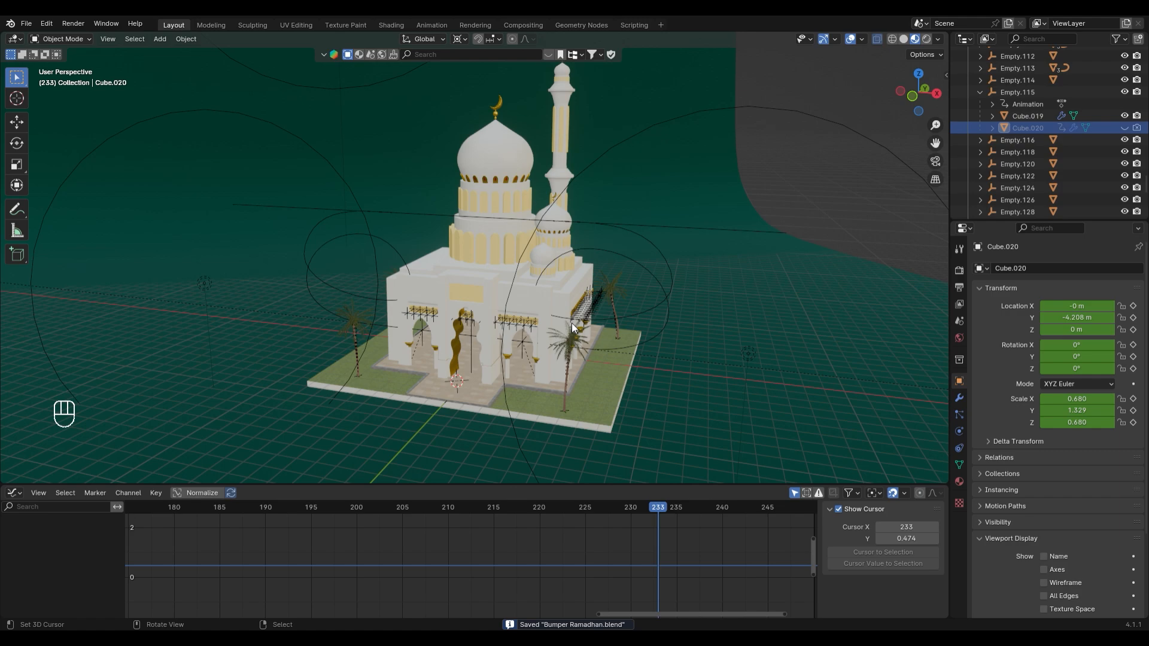
Select the lowest ring of arched panels beneath the main dome and snap the 3D cursor to it
scroll(497, 240, up, 6)
right_click(514, 279)
middle_drag(482, 241, 486, 326)
scroll(469, 275, down, 3)
scroll(486, 327, up, 2)
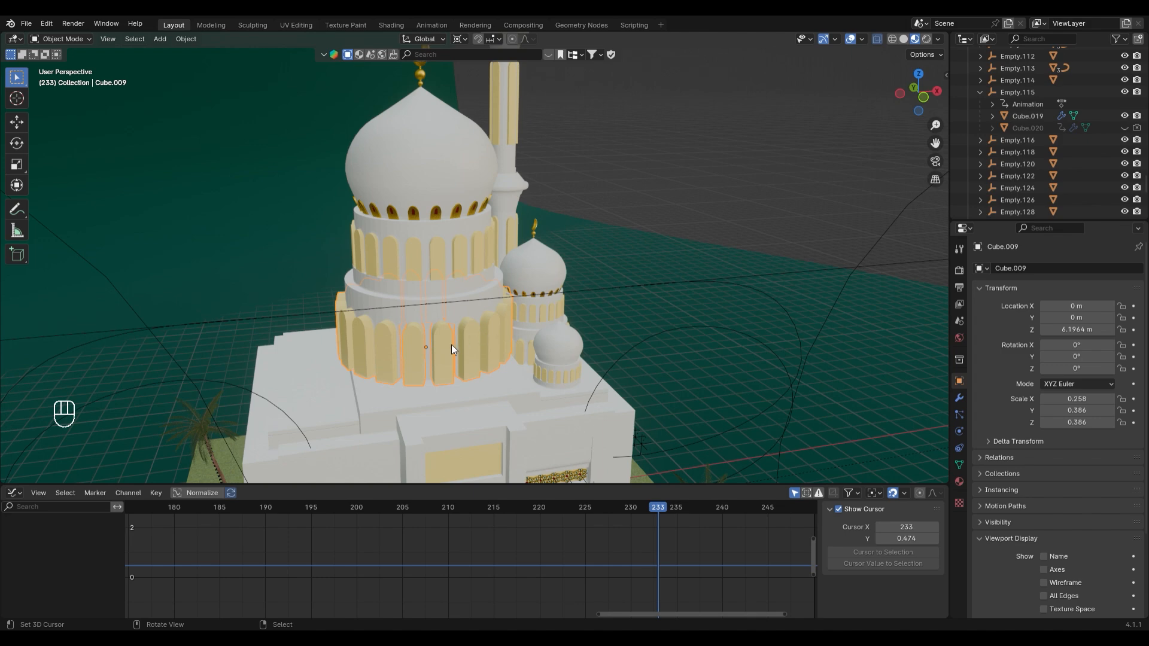
key(shift+s)
click(451, 418)
Add an empty at the 3D cursor and scale it up to about 4.455
scroll(451, 417, up, 4)
key(shift+a)
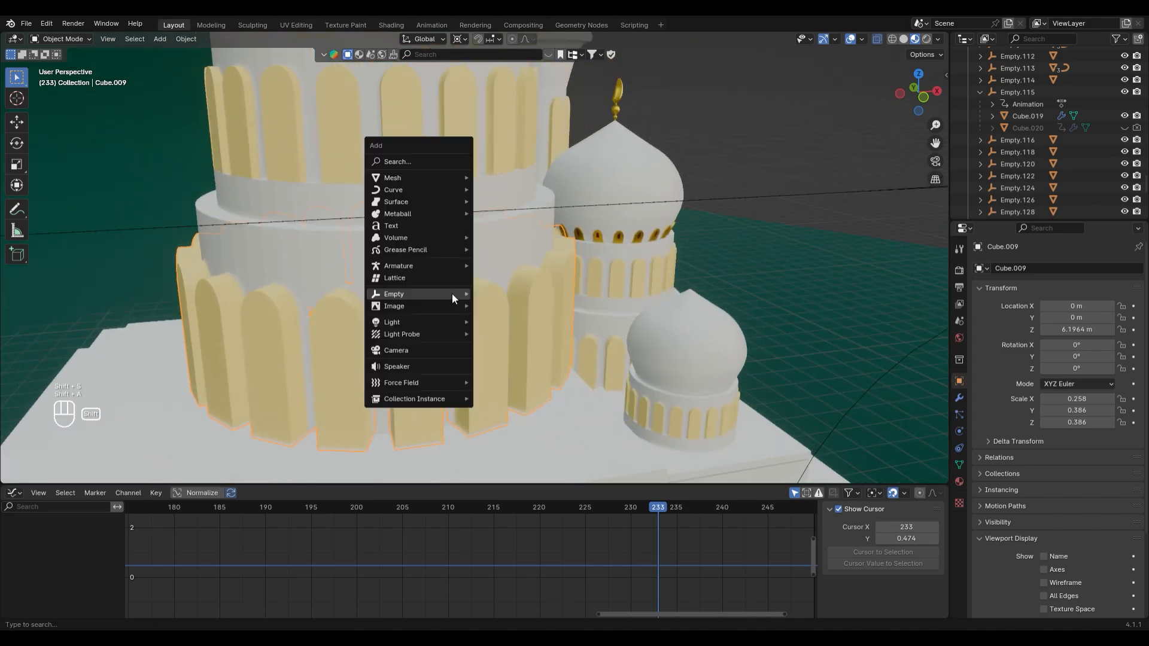
mouse_move(452, 294)
click(525, 294)
scroll(527, 298, down, 3)
key(s)
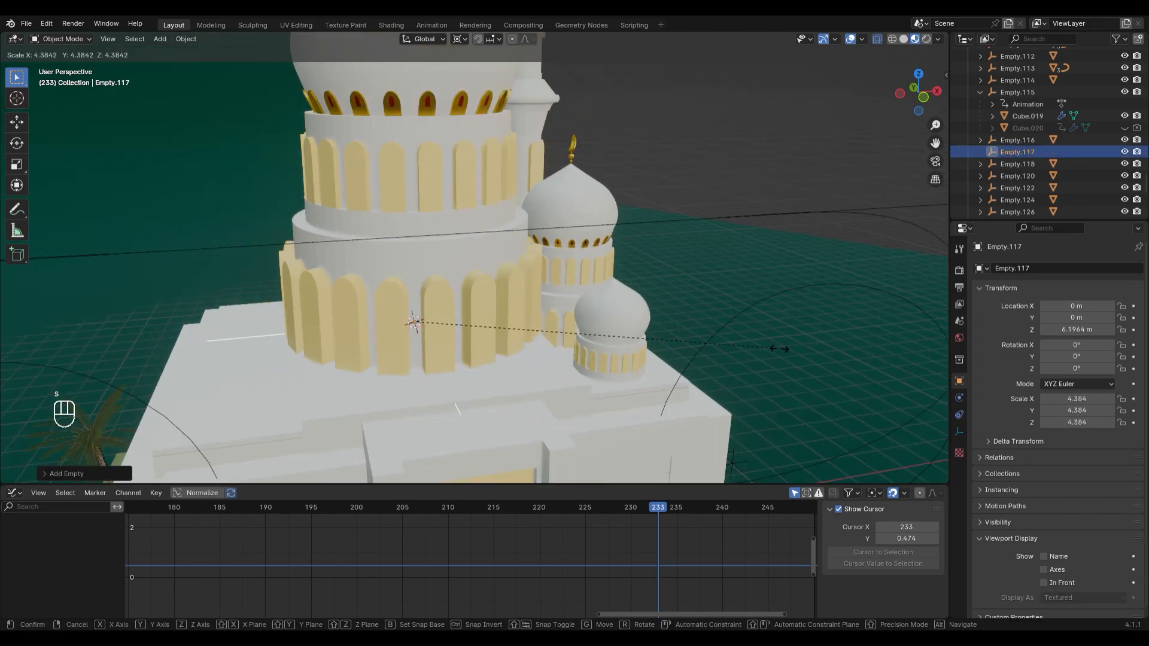
click(786, 344)
Parent the lowest ring of arched panels and its drum cylinder to the new empty
click(442, 334)
shift+click(368, 257)
shift+click(231, 339)
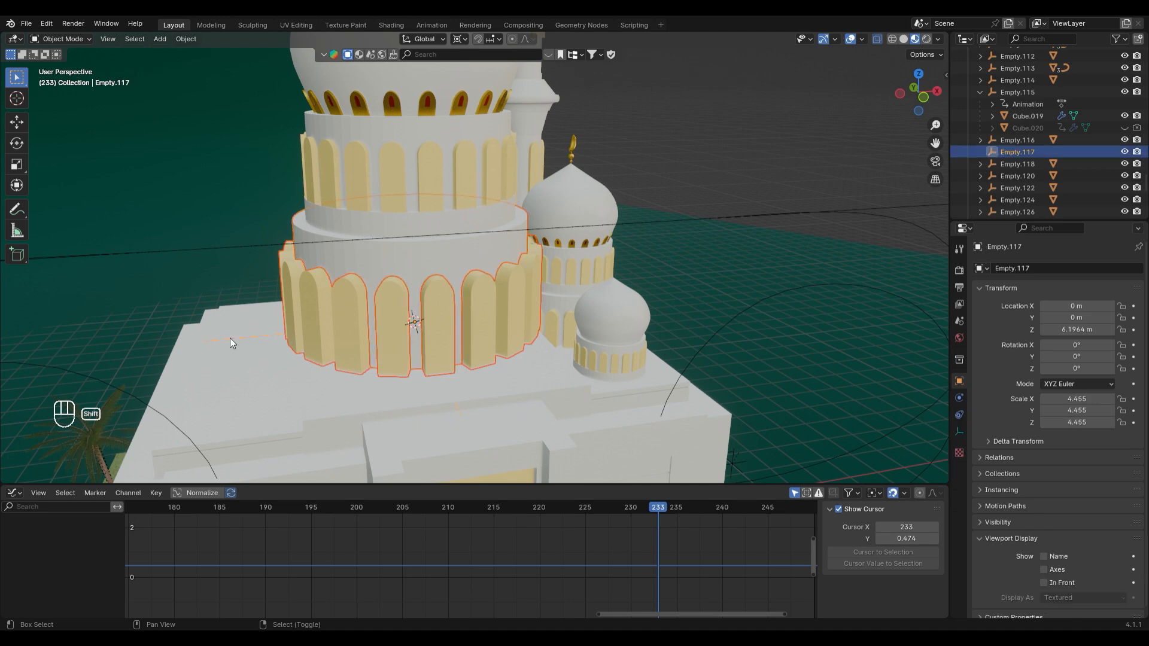
key(ctrl+p)
click(229, 338)
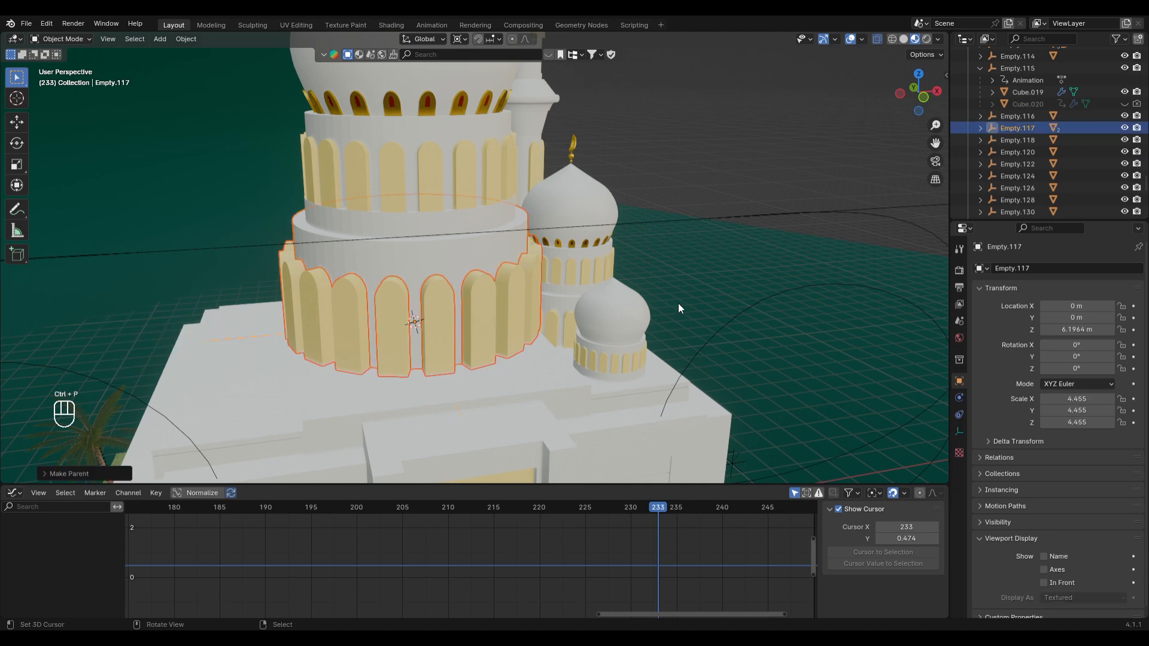
Select only Empty.117, show the Dope Sheet and set the current frame to 180
click(235, 339)
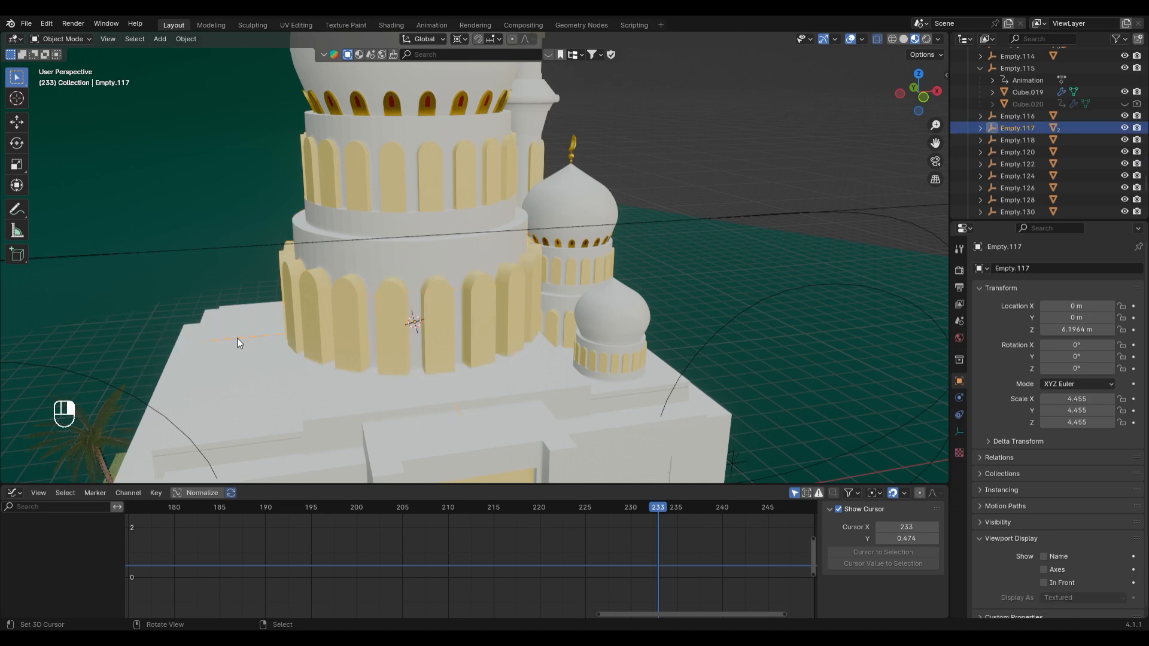
click(13, 492)
click(13, 492)
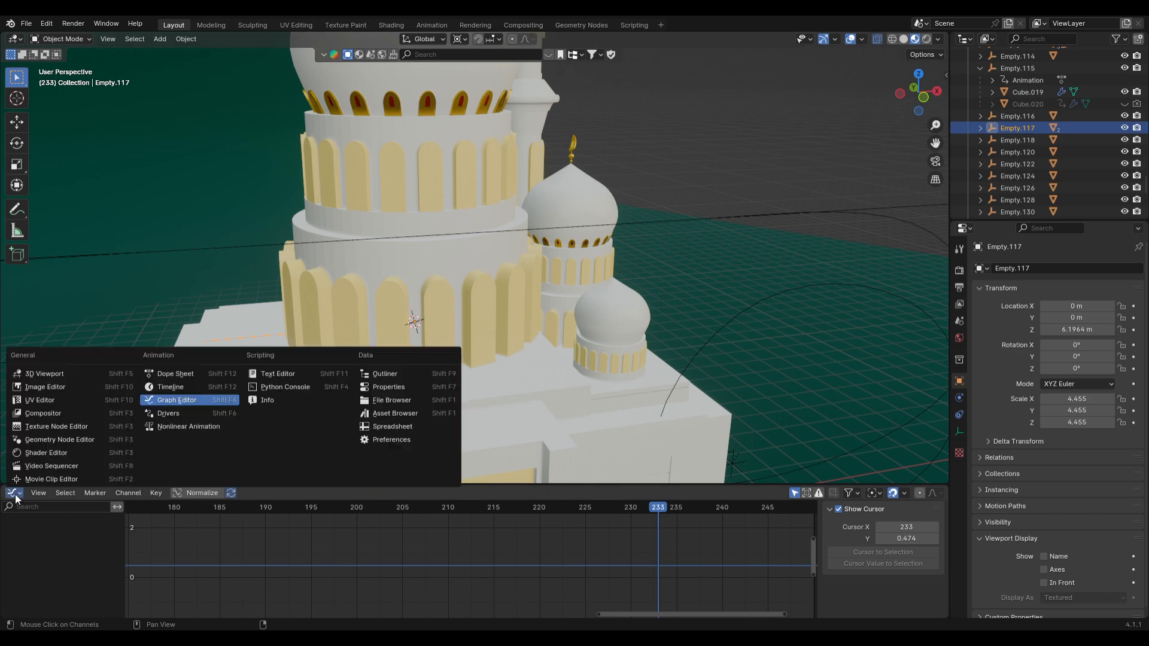
click(13, 493)
click(175, 374)
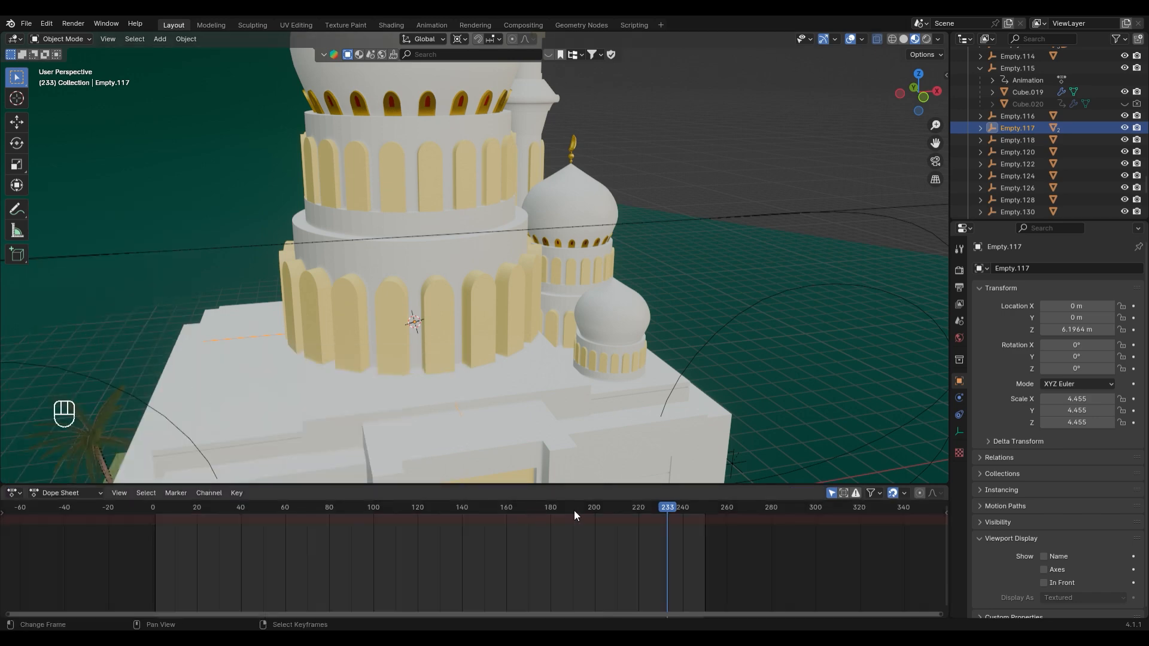
drag(573, 511, 526, 519)
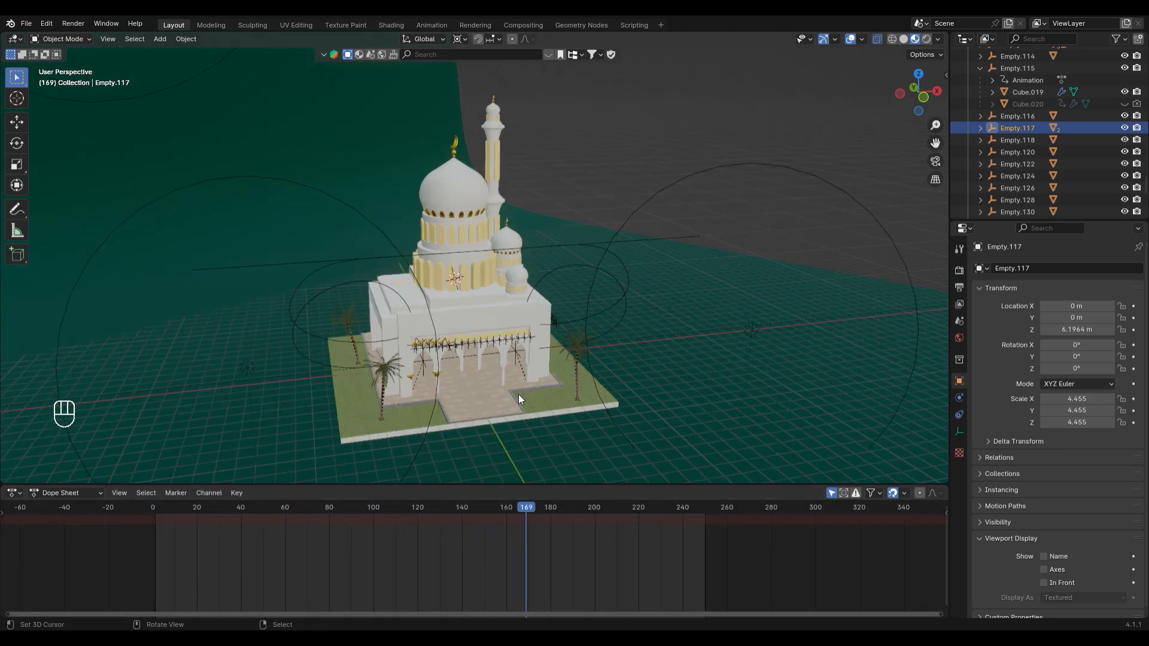
drag(377, 509, 550, 536)
scroll(517, 311, up, 6)
shift+middle_drag(417, 313, 454, 301)
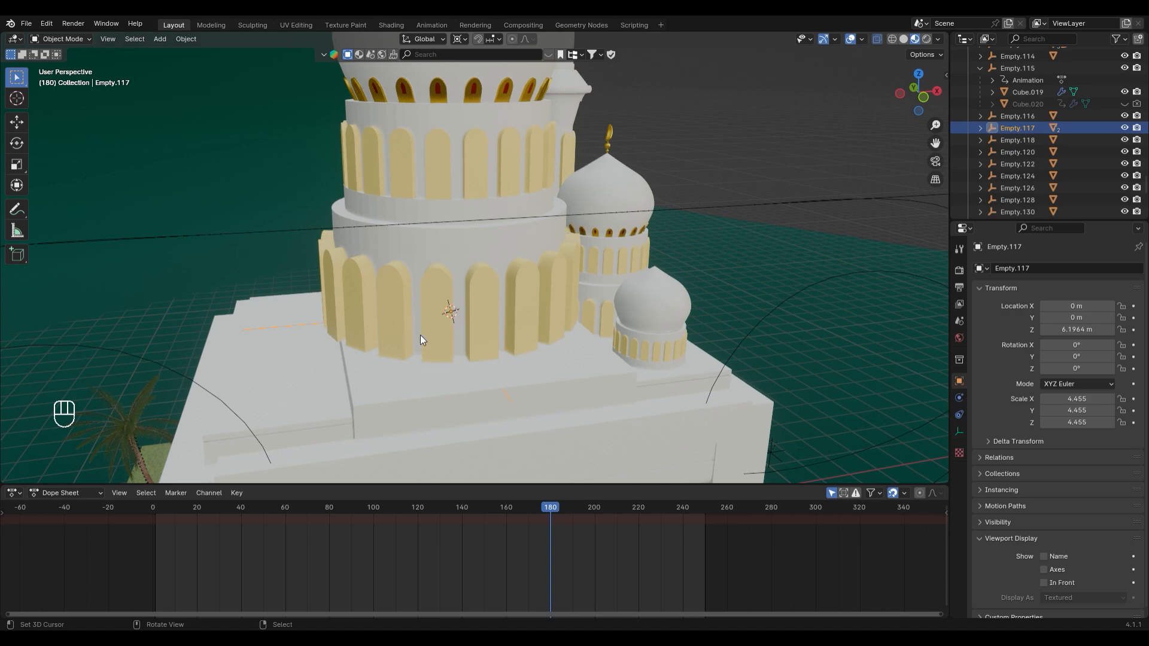
Switch to the Timeline, keyframe Empty.117's location, rotation and scale, and move that keyframe to frame 200
click(13, 492)
click(13, 493)
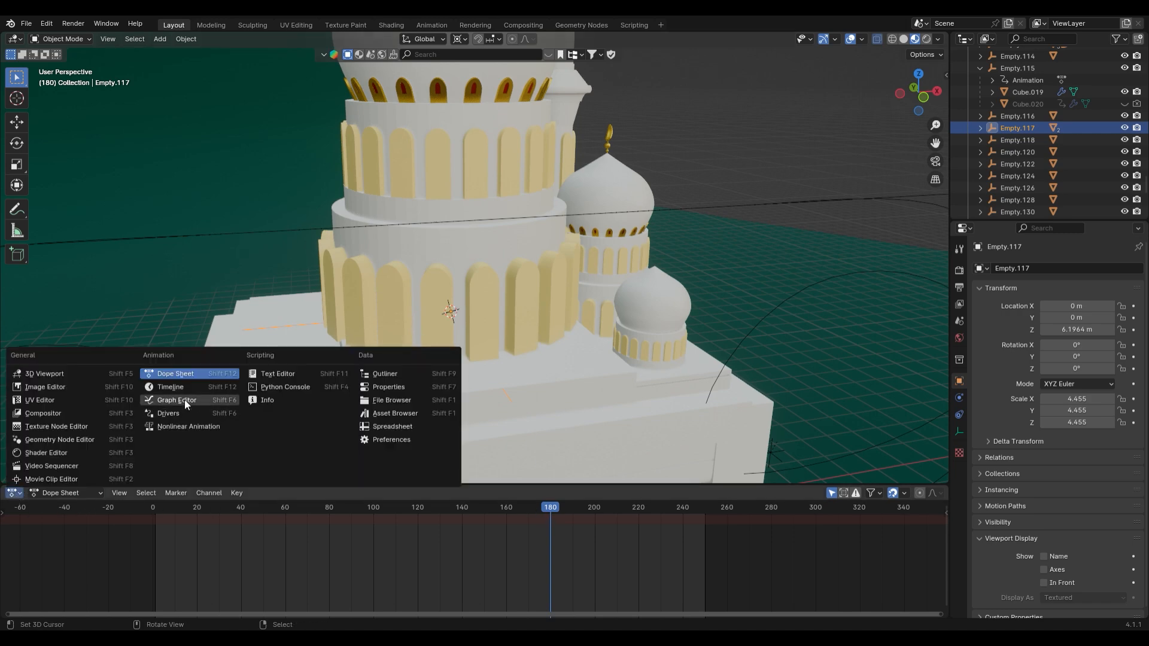
click(184, 400)
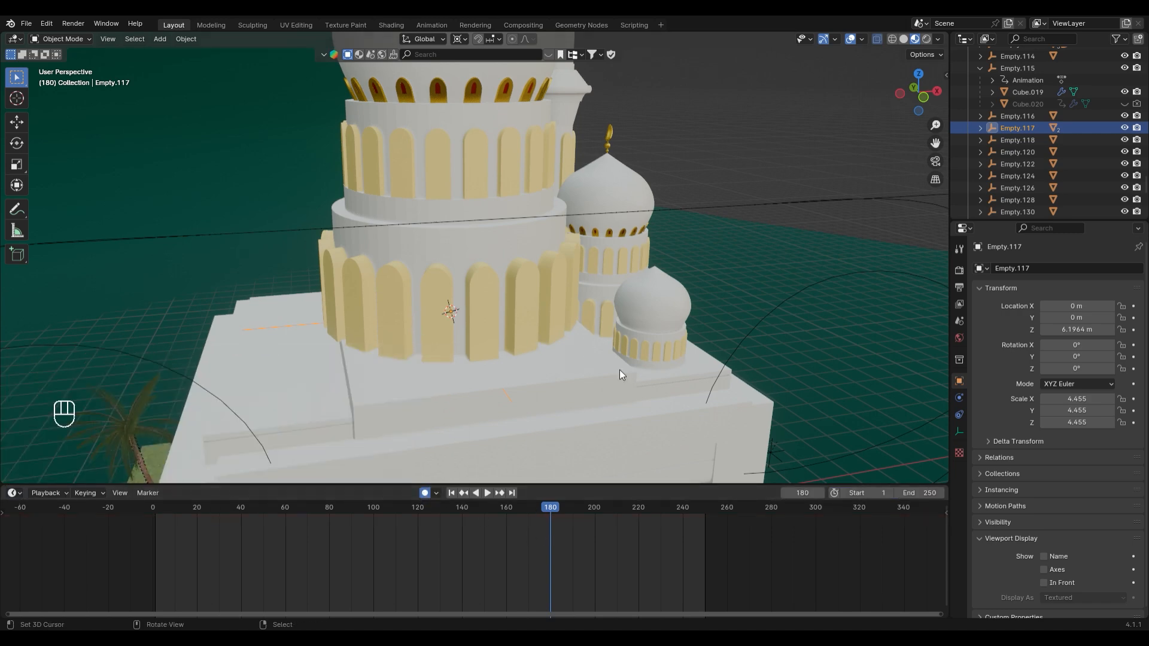
key(i)
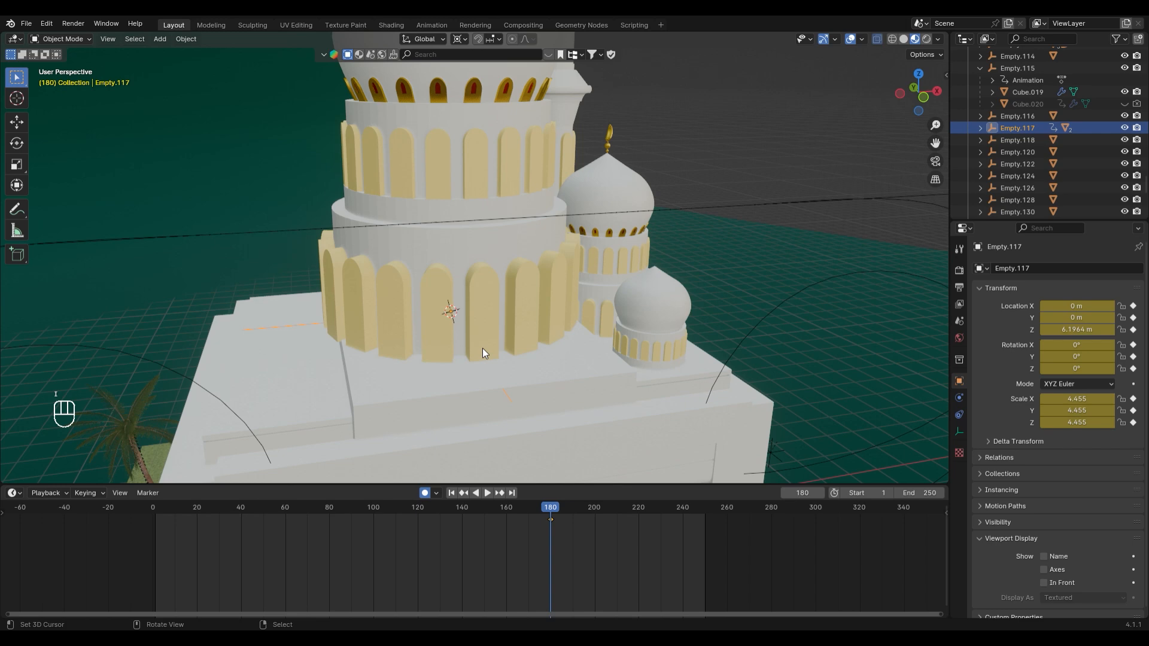
drag(551, 509, 602, 525)
click(551, 510)
scroll(611, 526, up, 3)
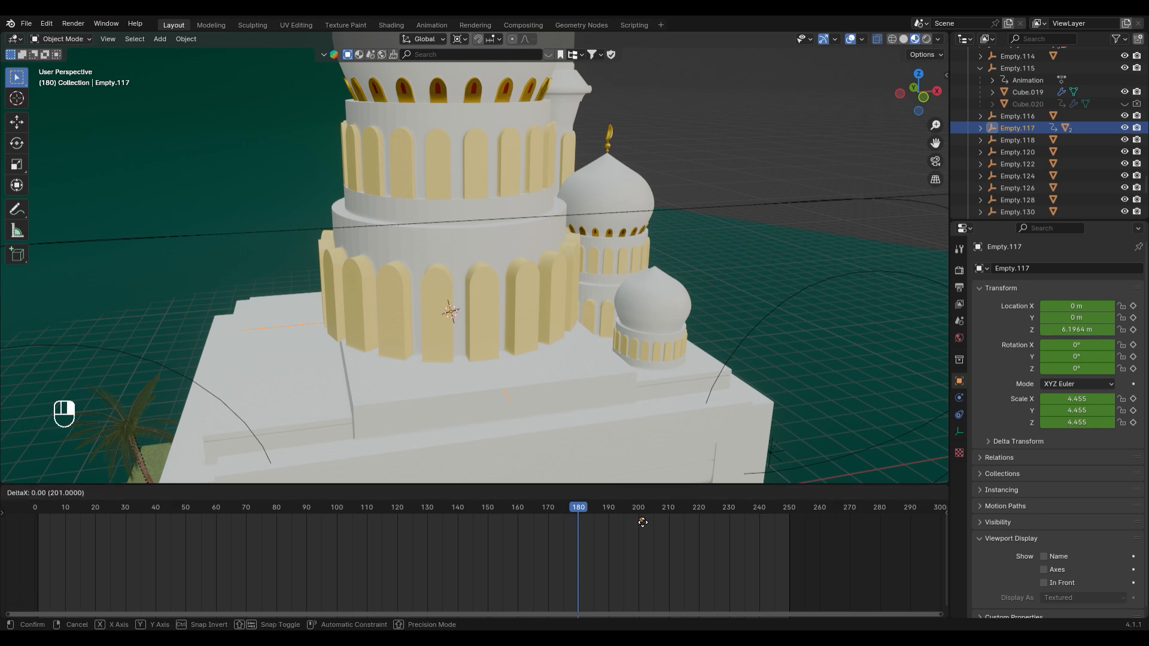
click(641, 539)
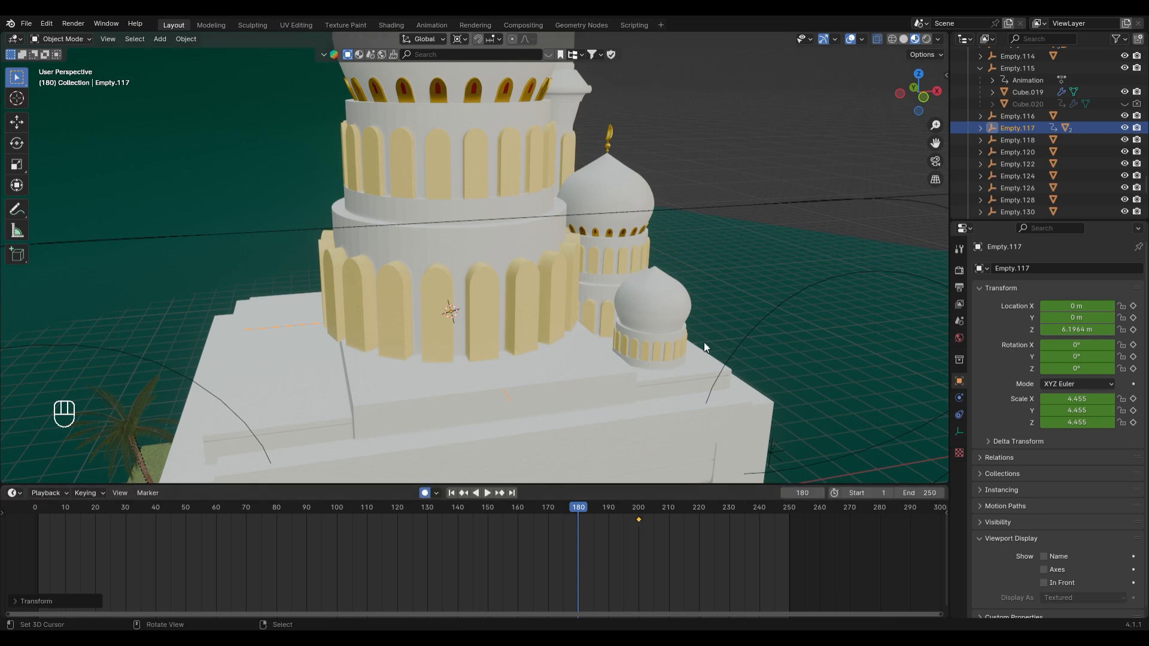
Scale Empty.117 to 0 at frame 180
key(s)
key(0)
key(Return)
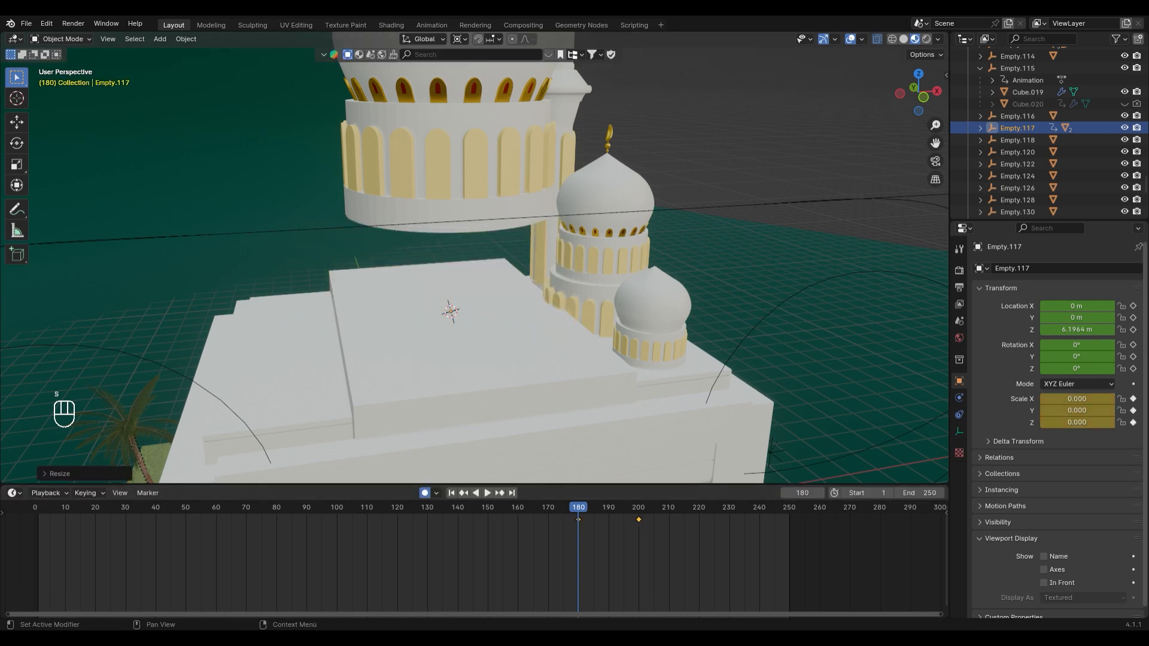
Try a Z rotation of -360° on Empty.117 at frame 180 and play back the spin
click(1083, 369)
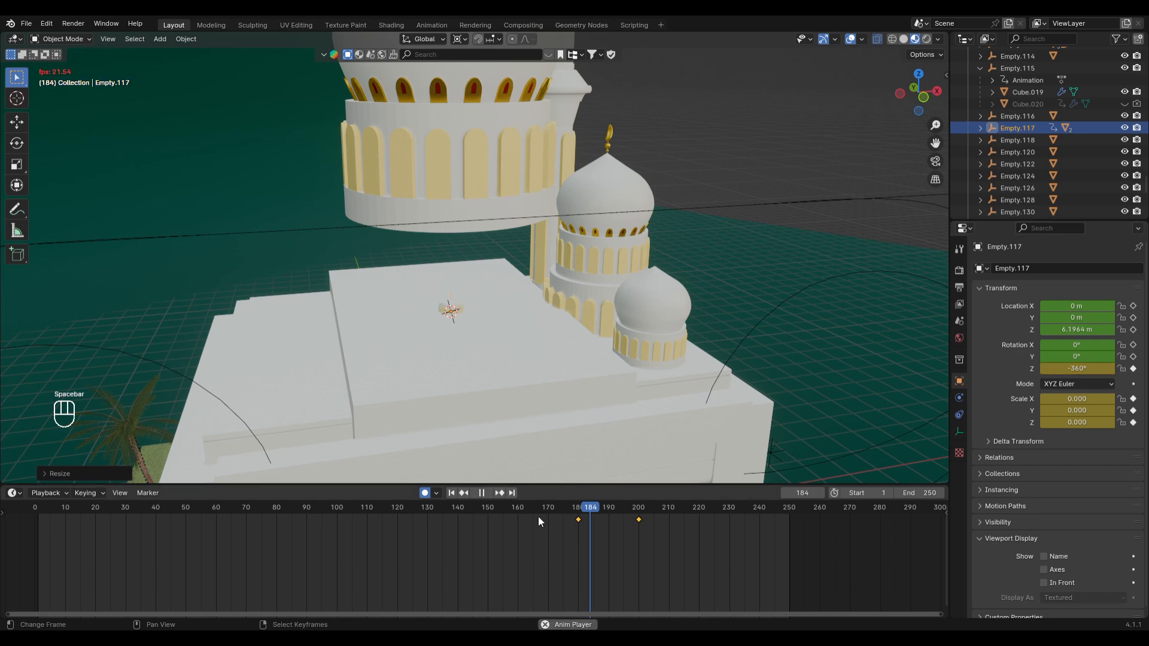
key(space)
key(space)
key(space)
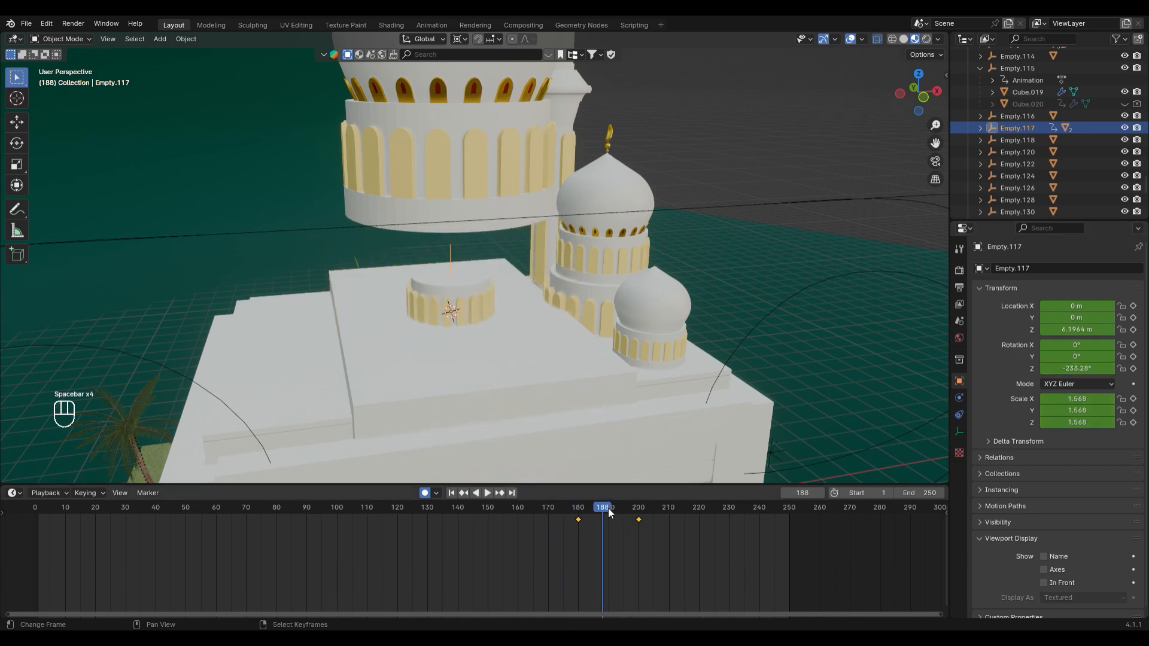
Return to frame 180, set Empty.117's Z rotation to -180° and play back the animation
drag(608, 508, 579, 523)
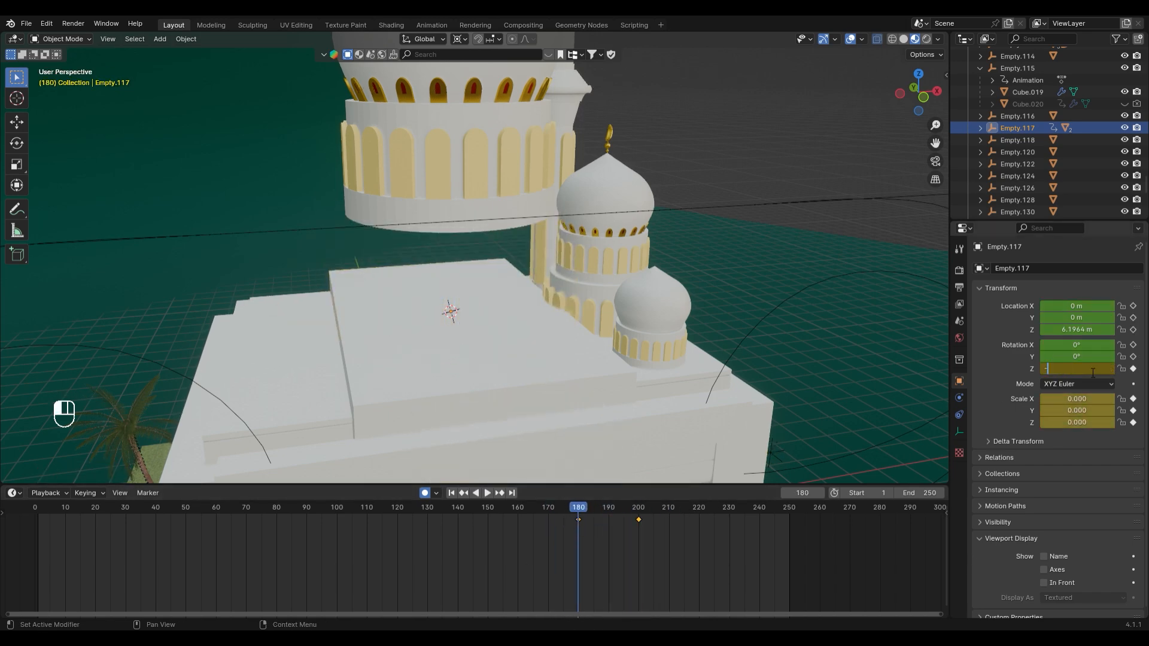
key(space)
key(space)
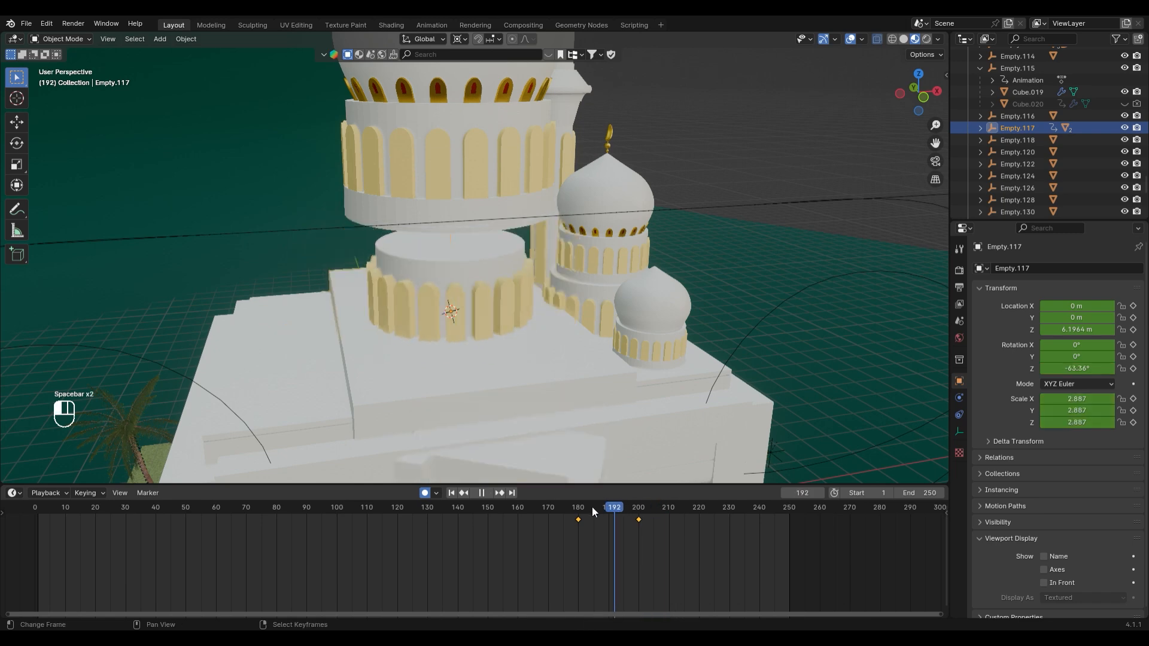
key(space)
key(space)
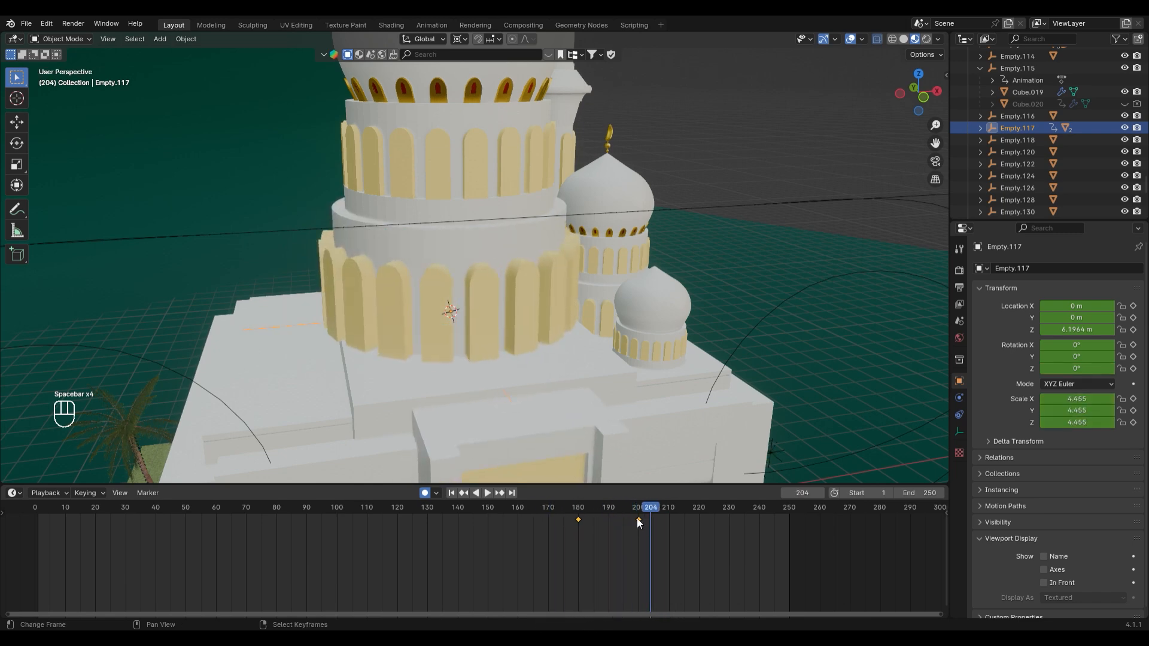
Move Empty.117's end keyframe to frame 220 and play back the slower growth of the lower drum
drag(639, 519, 699, 519)
click(548, 516)
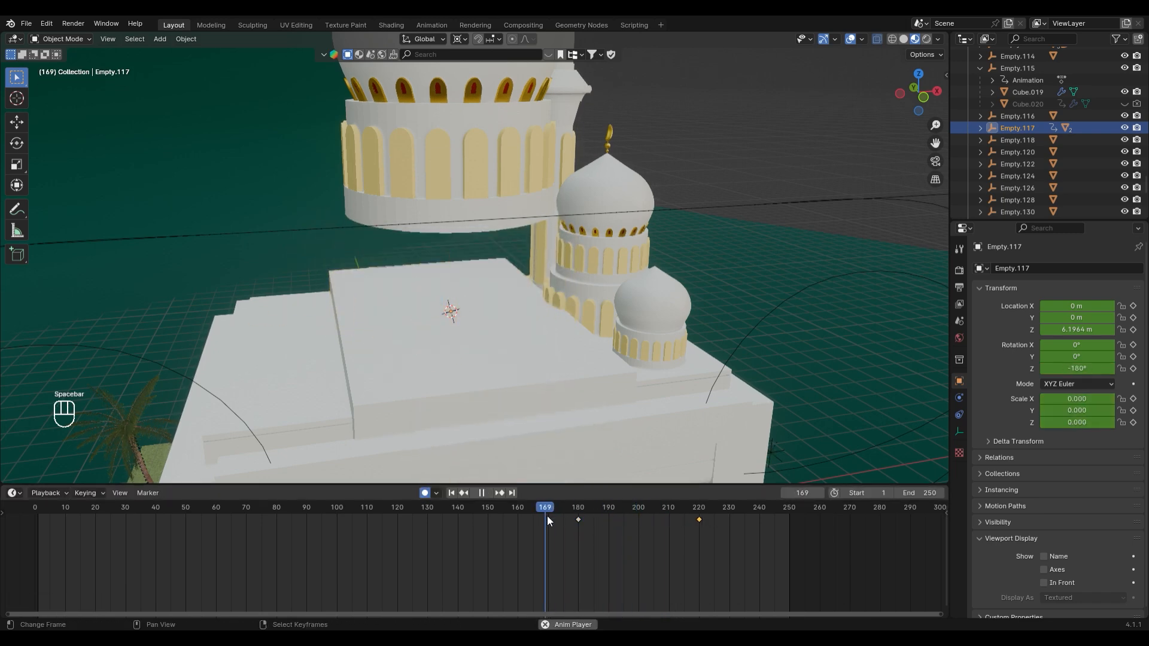
key(space)
key(space)
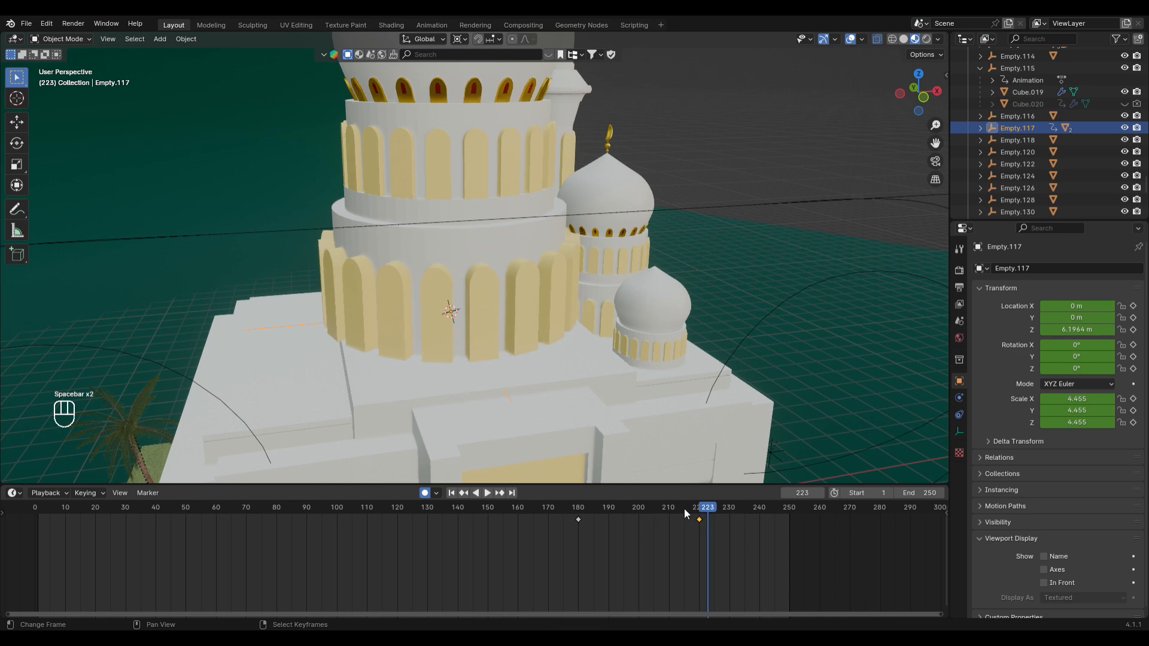
click(704, 525)
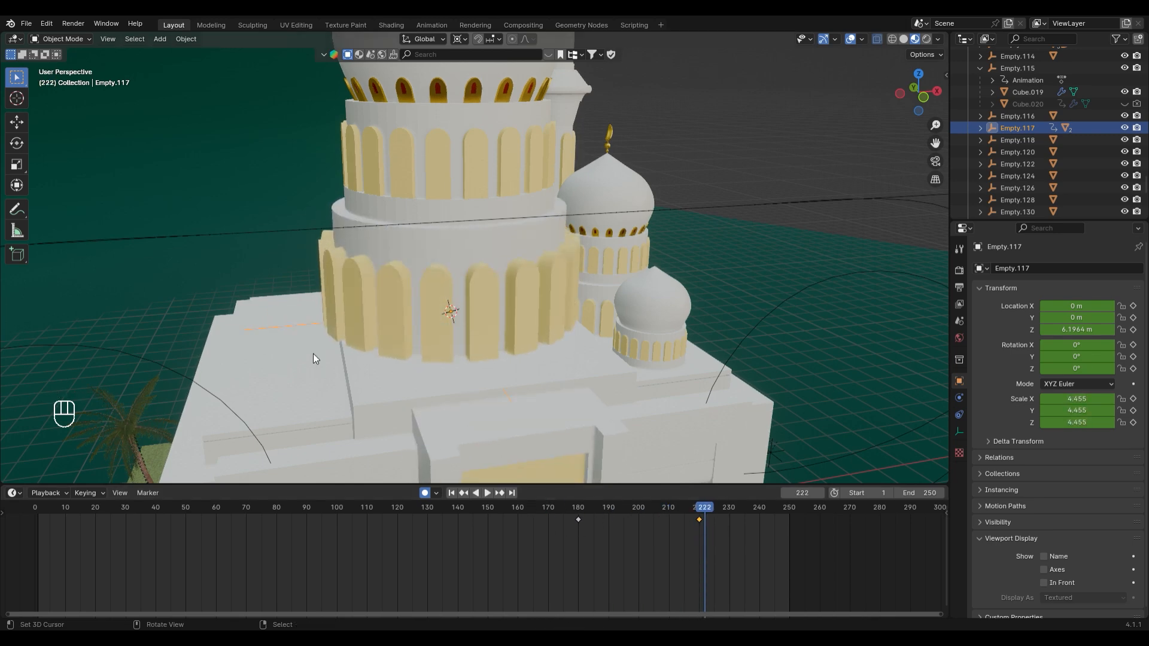
Try duplicating the upper drum's cylinder, undo the duplicate and reselect Empty.117
click(290, 328)
click(443, 201)
key(shift+d)
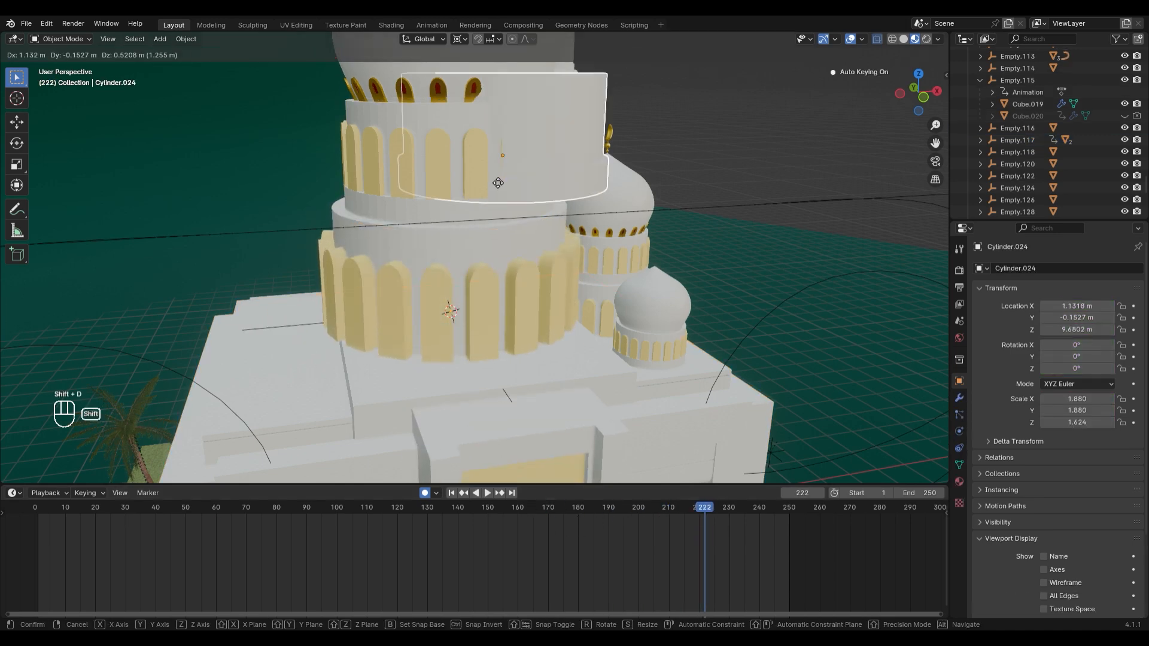
key(ctrl+z)
click(291, 329)
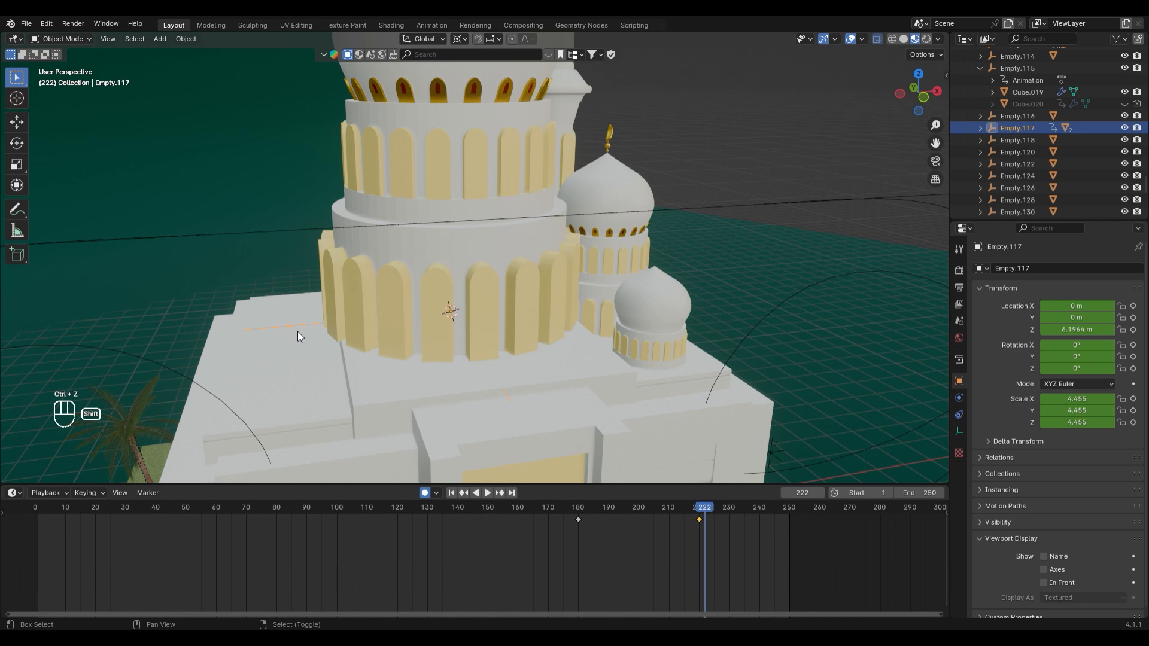
Snap the 3D cursor to the upper drum's cylinder and reselect the lower drum's parent, Empty.117
click(458, 214)
key(shift+s)
click(463, 309)
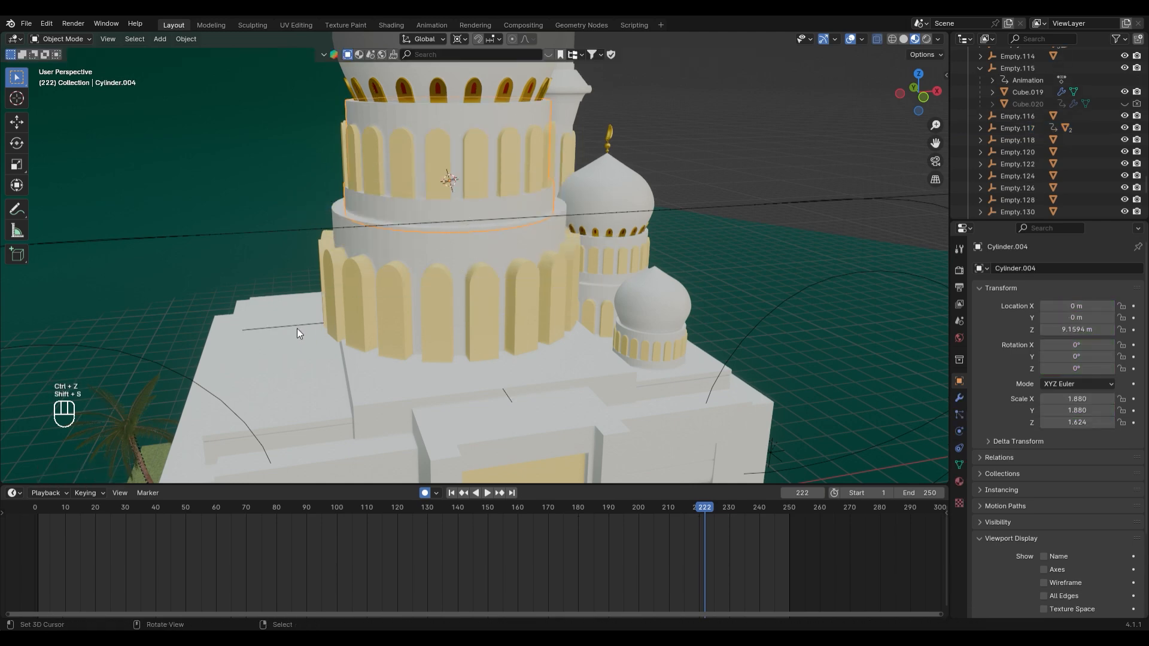
click(297, 330)
Try snapping Empty.117 to the 3D cursor with its offset kept, and undo the snap
key(shift+s)
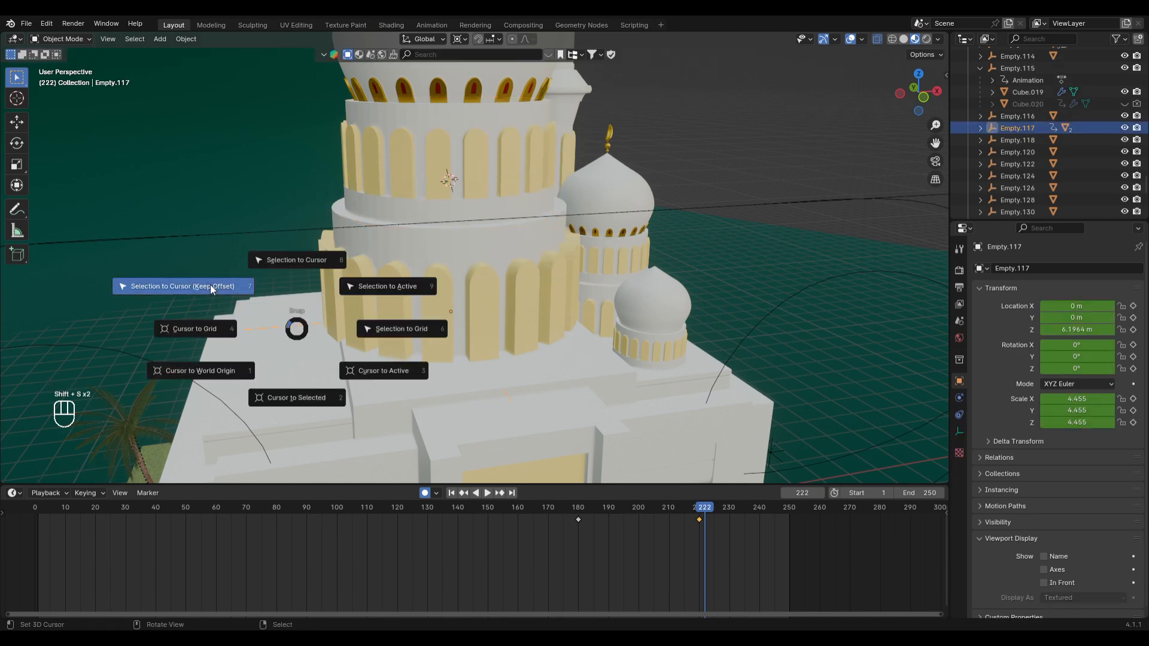
click(210, 286)
key(ctrl+z)
Duplicate Empty.117 in place and snap the copy to the 3D cursor at the upper drum
key(shift+d)
right_click(280, 281)
key(shift+s)
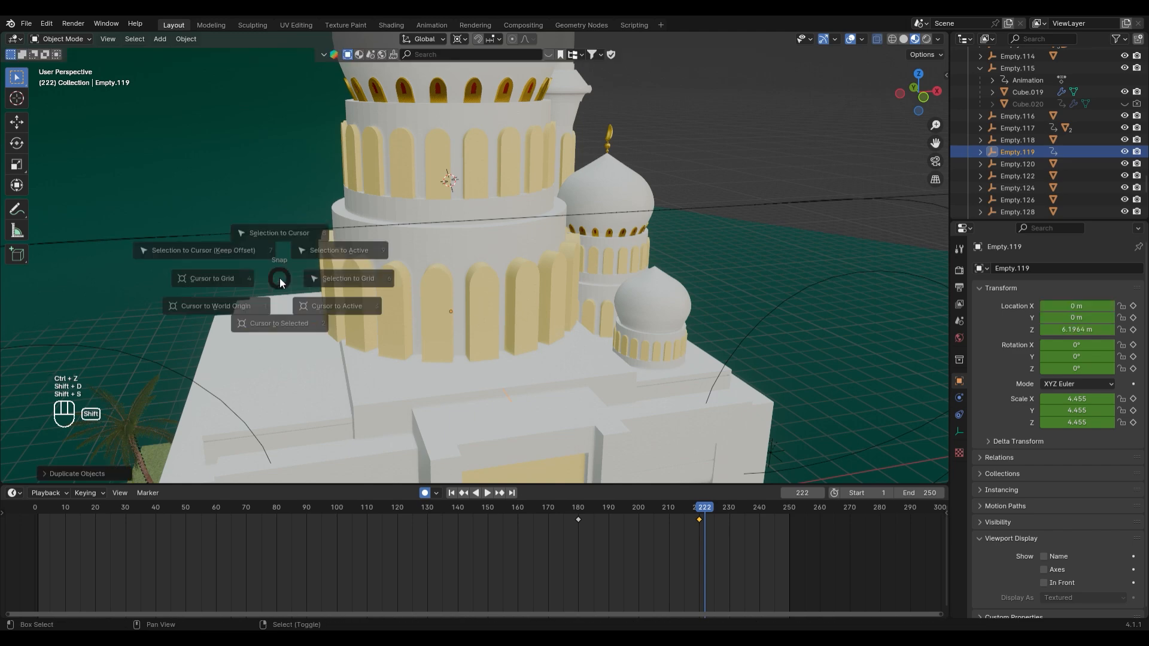
click(279, 233)
Parent the upper drum's cylinder and its ring of arches to the duplicated empty
right_click(430, 174)
shift+right_click(464, 196)
shift+middle_drag(464, 196, 468, 323)
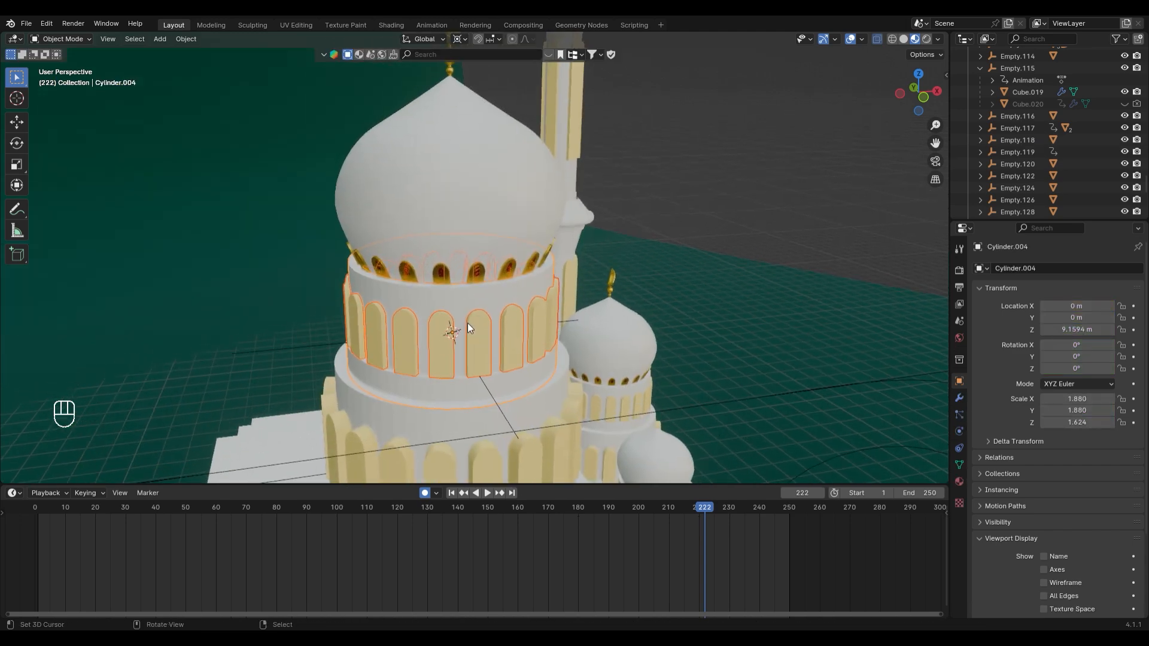
shift+click(296, 350)
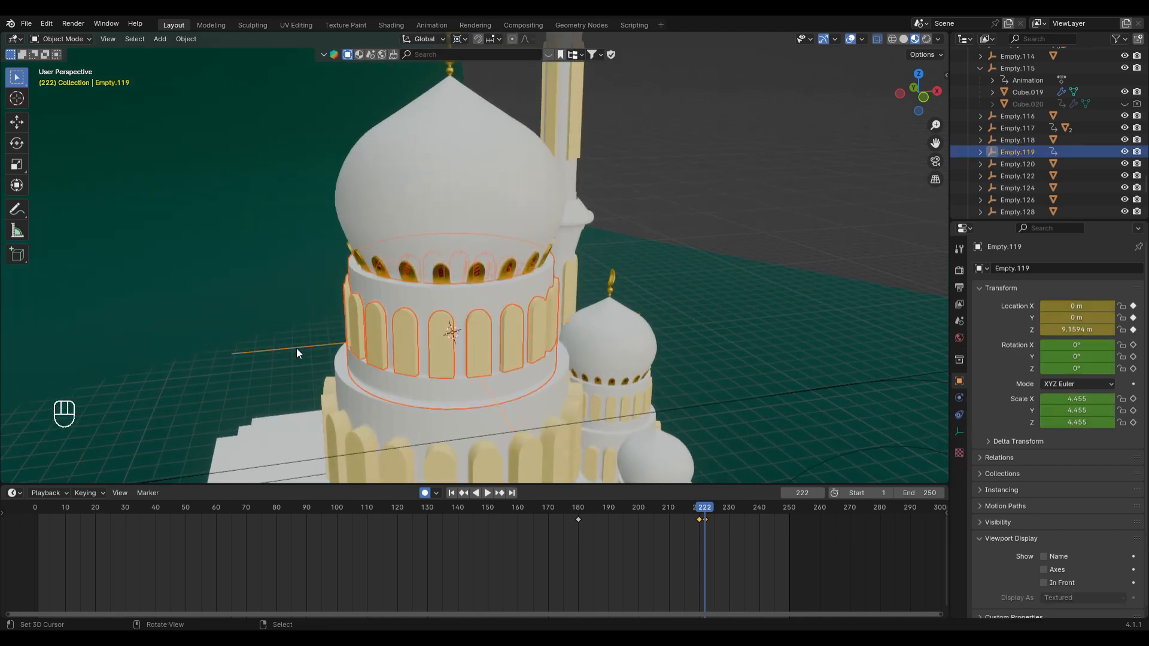
key(ctrl+p)
click(296, 347)
At frame 220, raise Empty.119 about 3.06 m along Z to bring the upper drum to its place above the lower one
middle_drag(423, 361, 496, 319)
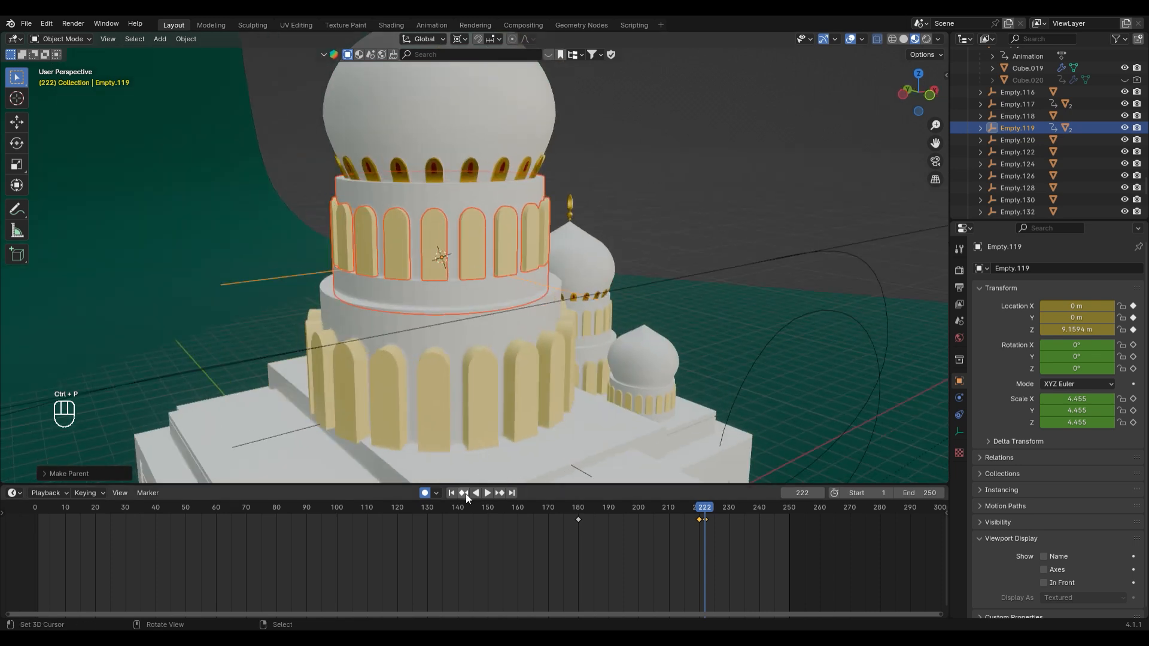
drag(704, 508, 692, 533)
drag(604, 508, 699, 526)
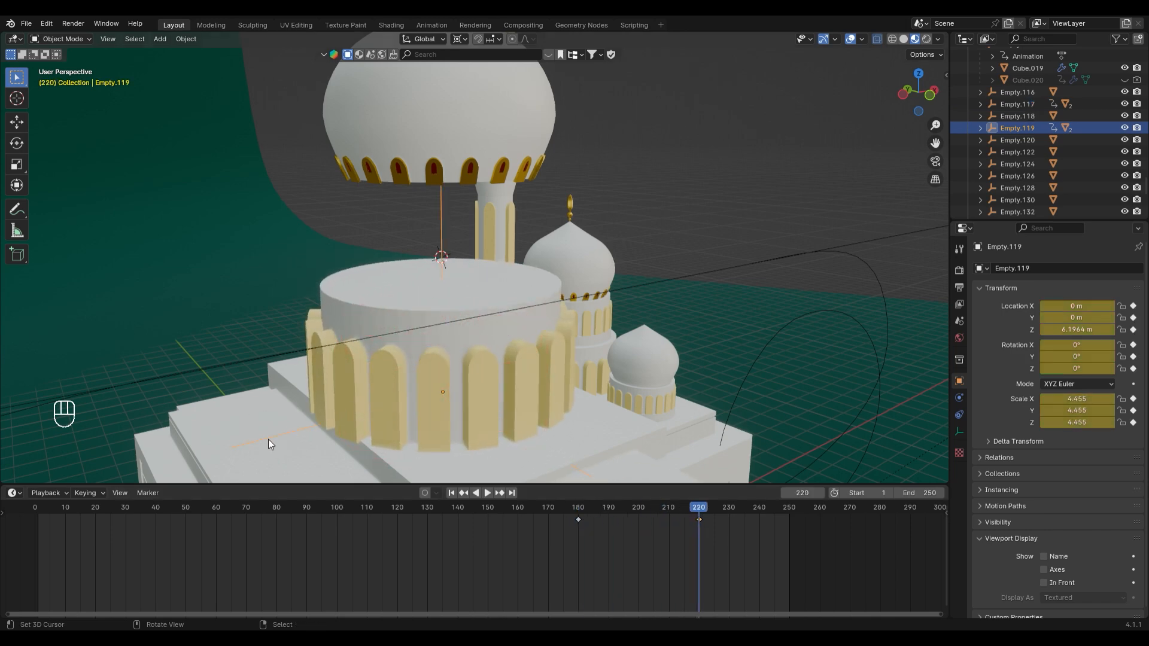
key(g)
key(z)
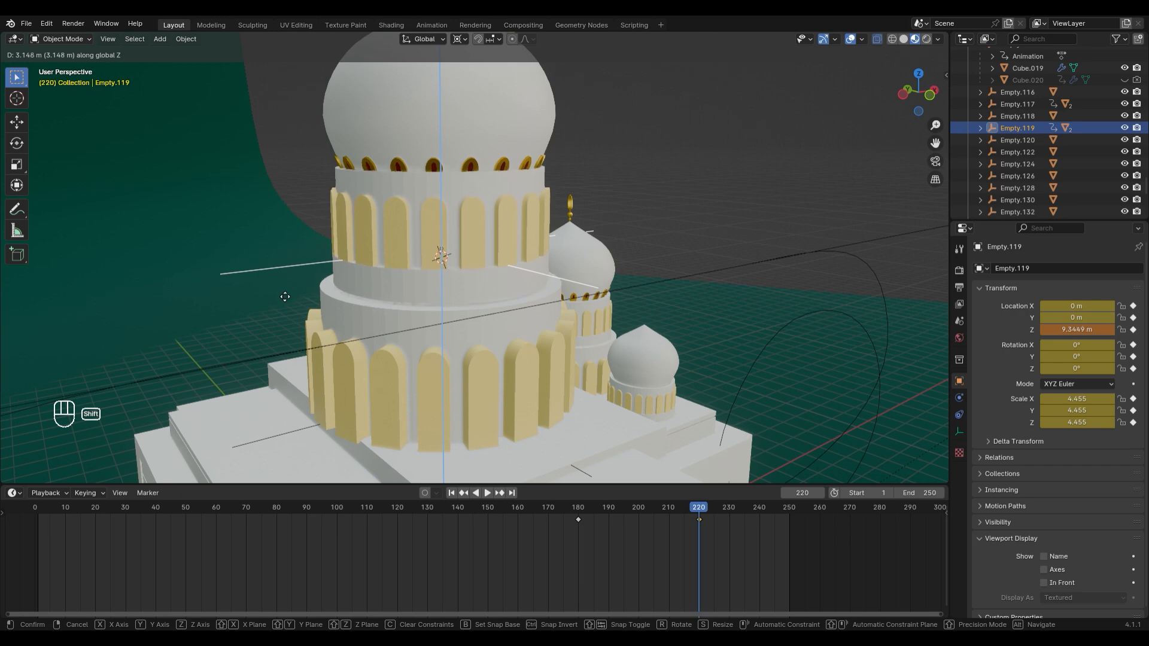
click(309, 331)
Lower Empty.119 to a Z location of about 9.16 m, keyframe it at frame 220 and play back the upper drum's growth
middle_drag(604, 268, 557, 264)
scroll(508, 286, up, 1)
middle_drag(449, 304, 467, 313)
key(g)
key(z)
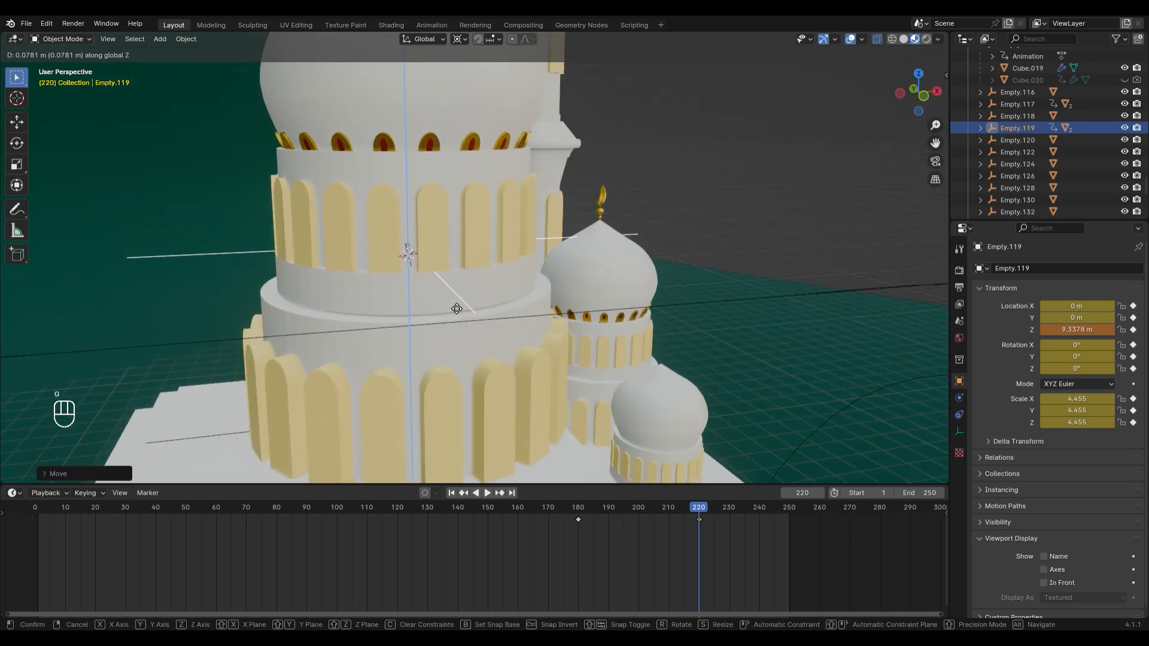
click(448, 318)
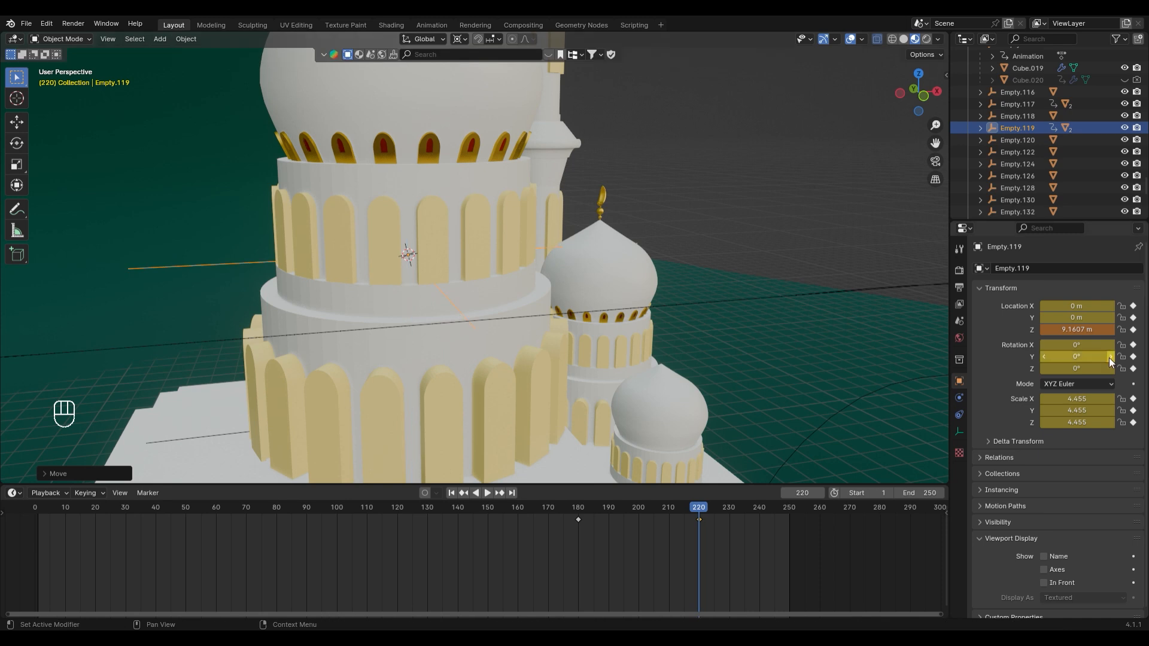
click(586, 514)
key(space)
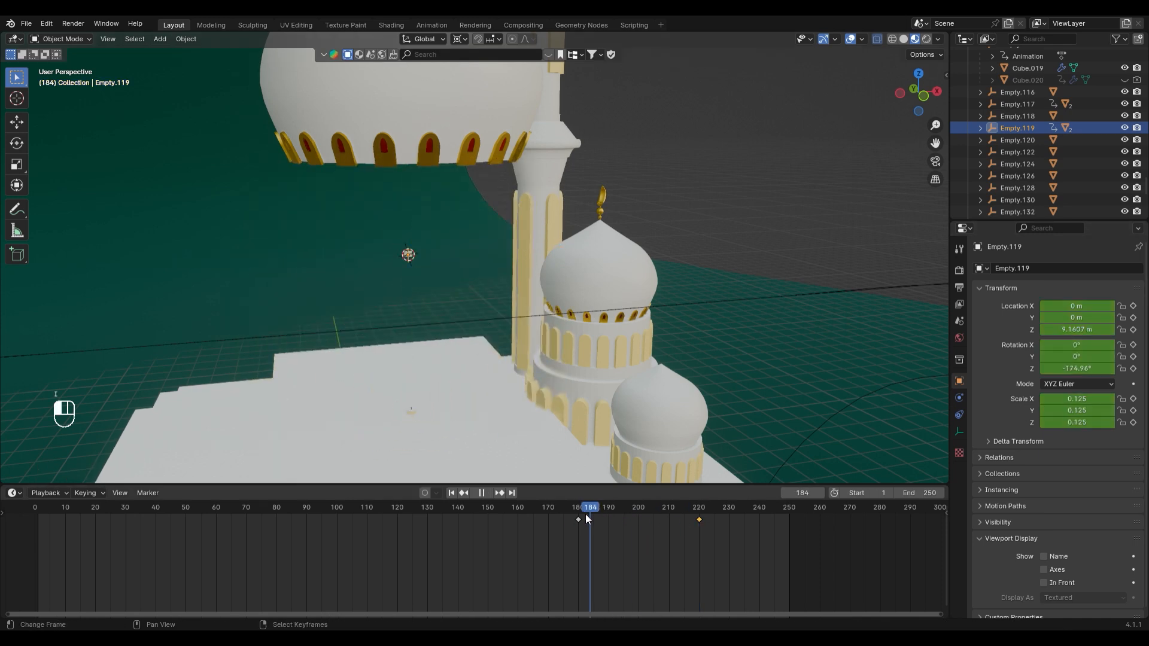
key(space)
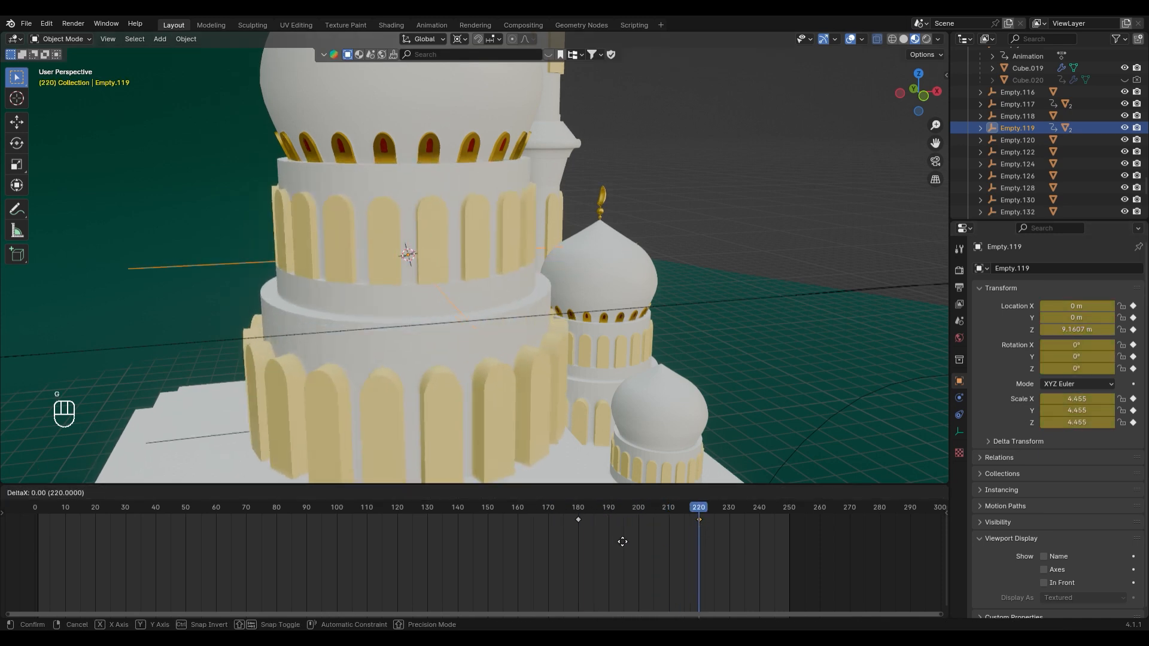
Shift Empty.119's two keyframes 20 frames later, to frames 200 and 240, and play back the staggered growth
drag(541, 544, 738, 510)
right_drag(738, 510, 738, 510)
key(g)
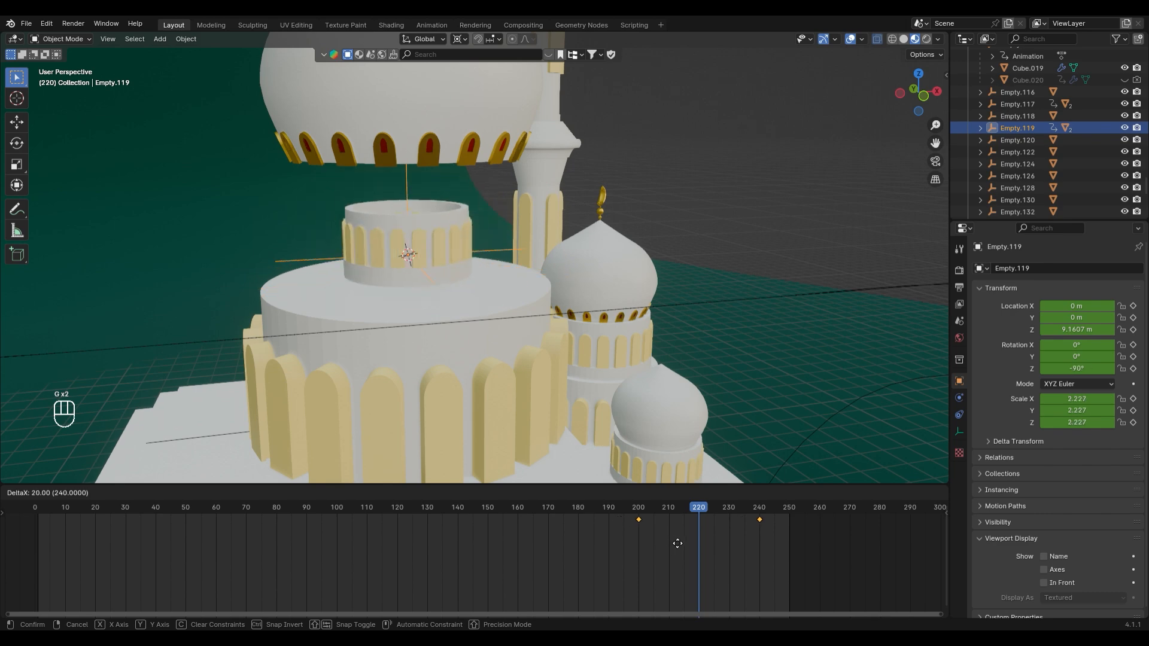
click(678, 542)
click(562, 509)
key(space)
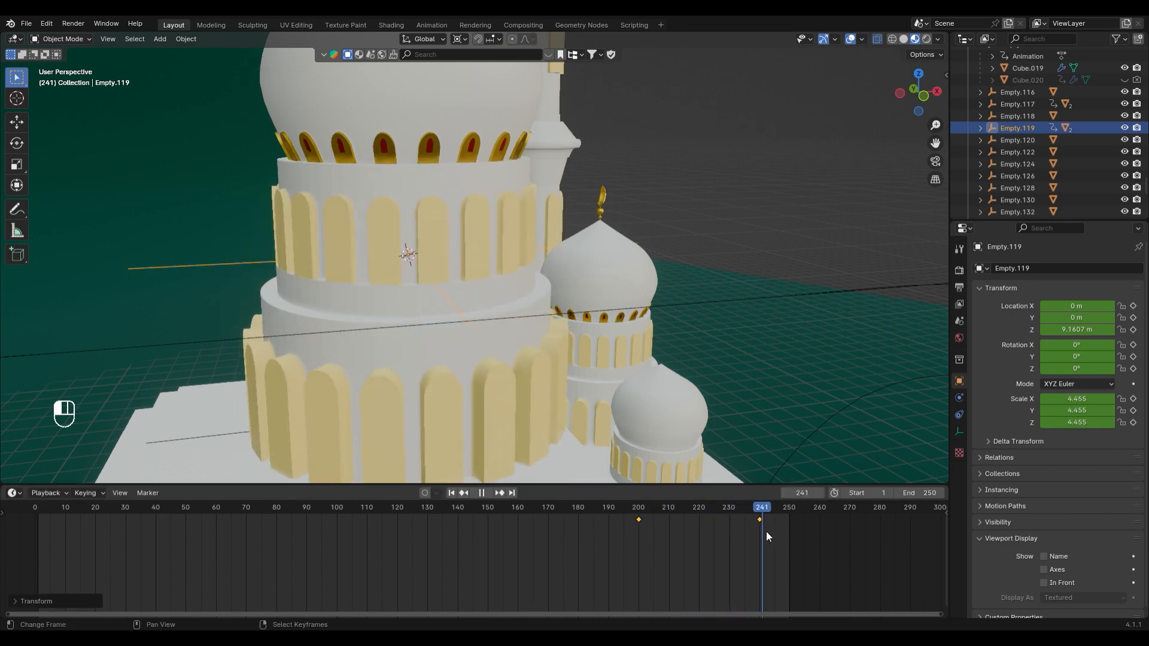
key(space)
Select the lower drum's ring of arches, Cube.009, add a Basis shape key and enter Edit Mode
shift+middle_drag(490, 291, 610, 372)
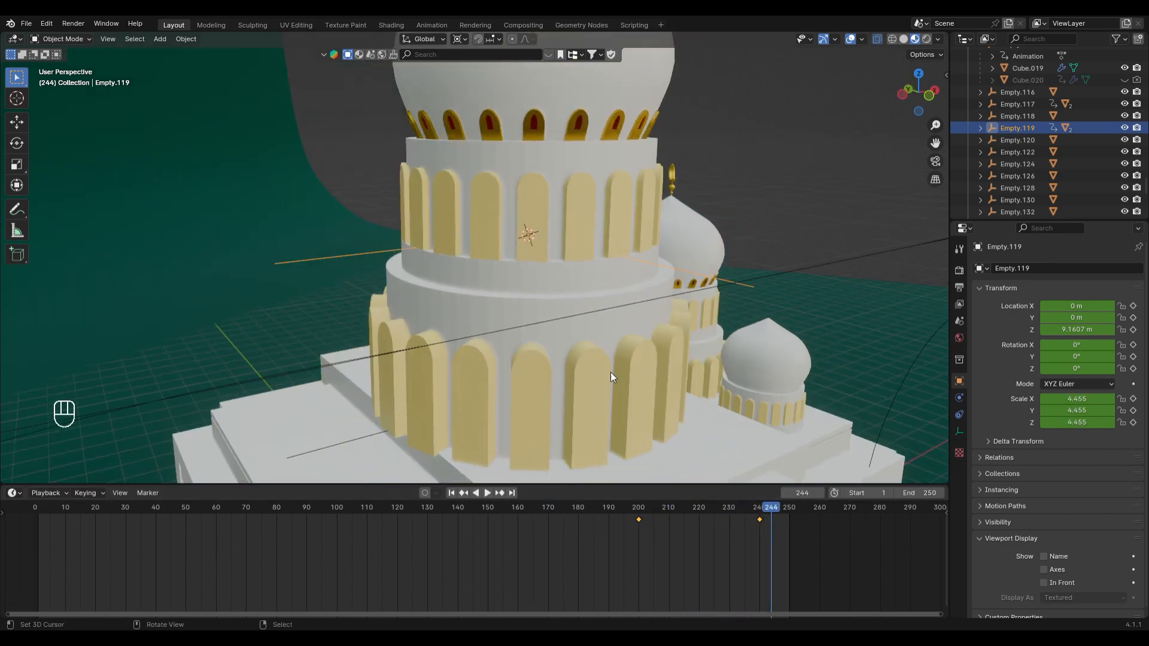
click(611, 374)
middle_drag(694, 376, 721, 398)
scroll(551, 335, down, 2)
middle_drag(551, 336, 570, 371)
click(960, 481)
click(960, 465)
click(1134, 379)
key(Tab)
scroll(1104, 140, down, 2)
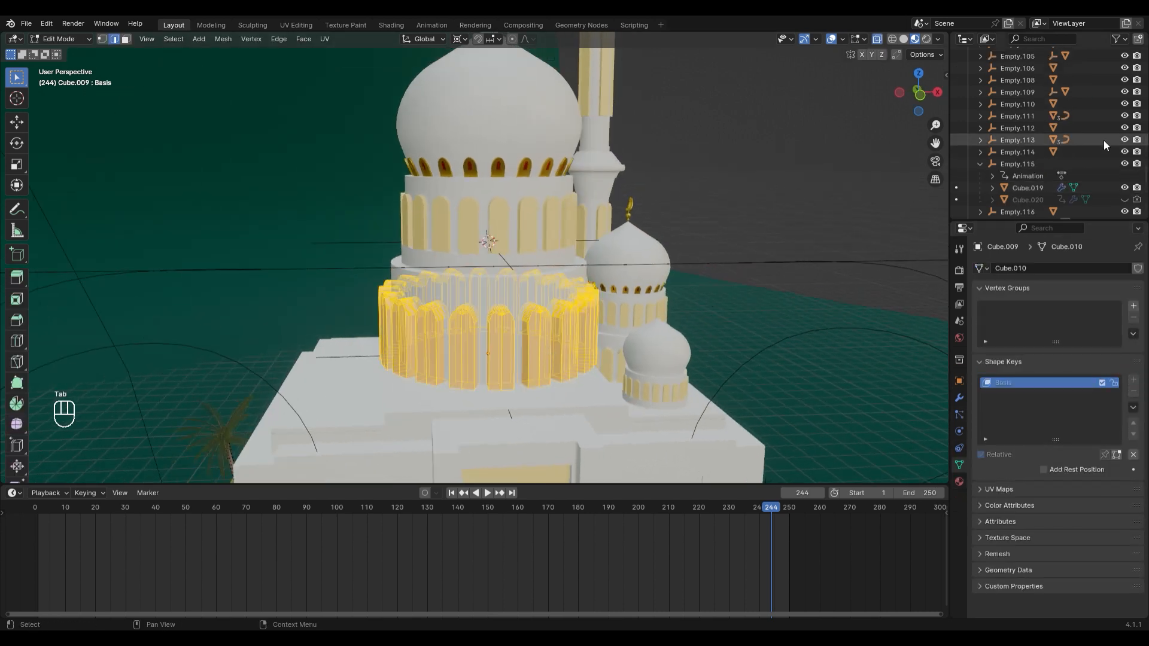
Locate Cube.009 in the object hierarchy and briefly hide it to check the arches cut into the lower drum
key(KP_Decimal)
click(1124, 128)
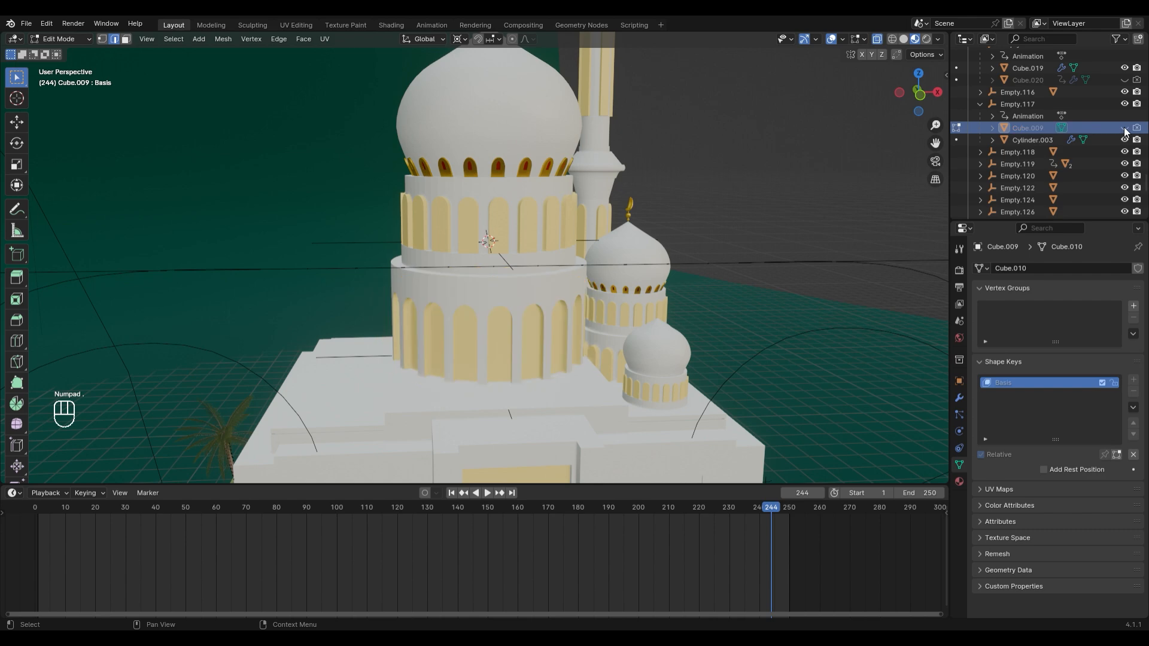
click(1125, 128)
Try snapping the 3D cursor to the centre of the lower arch ring from both Edit Mode and Object Mode
middle_drag(730, 288, 698, 297)
scroll(659, 323, up, 3)
middle_drag(622, 342, 552, 262)
key(shift+s)
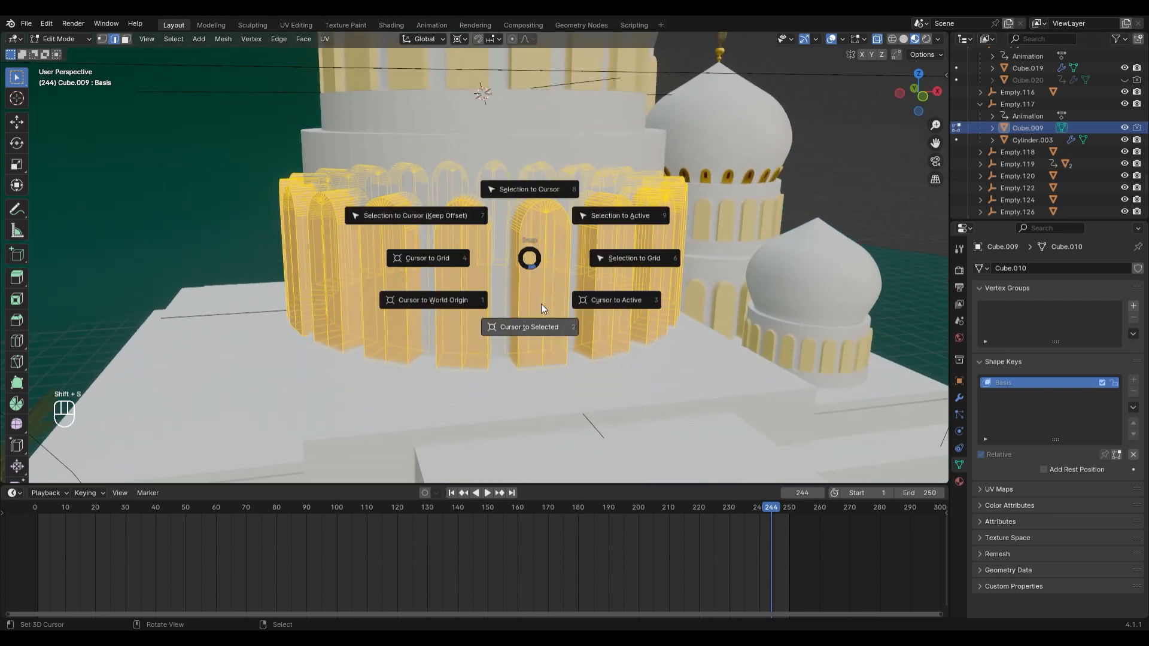
click(539, 311)
key(Tab)
key(shift+s)
click(523, 319)
key(Tab)
key(Tab)
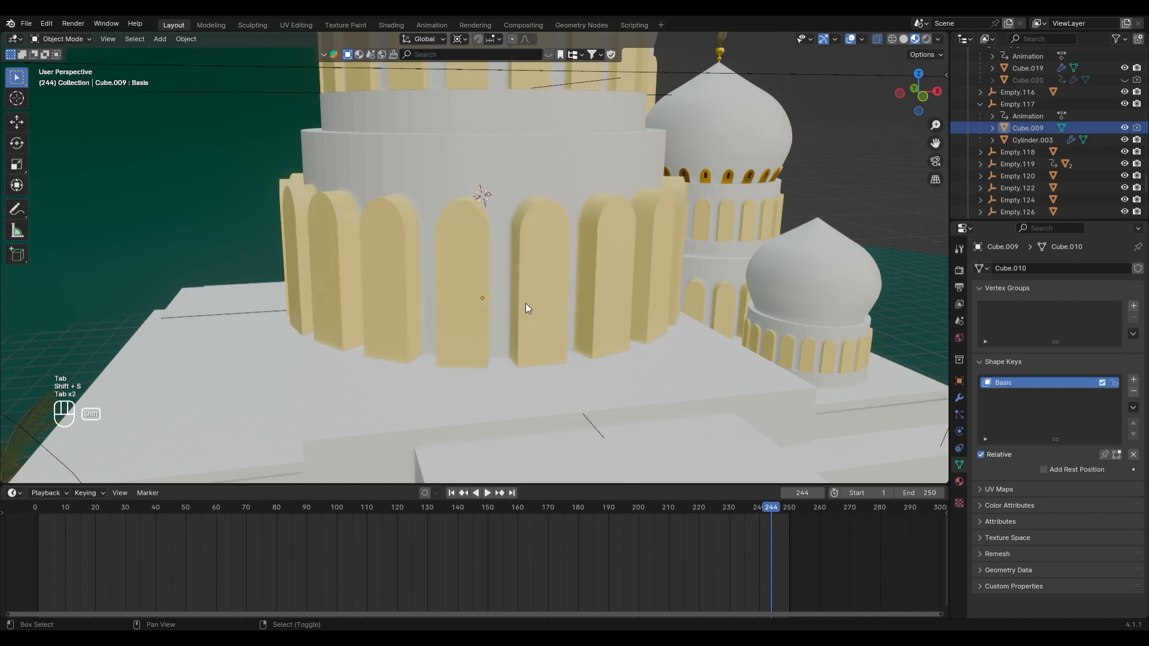
key(shift+s)
click(515, 376)
Snap the 3D cursor to the origin of the lower arch ring in Object Mode and reselect the ring for mesh editing
middle_drag(498, 261, 536, 293)
key(Tab)
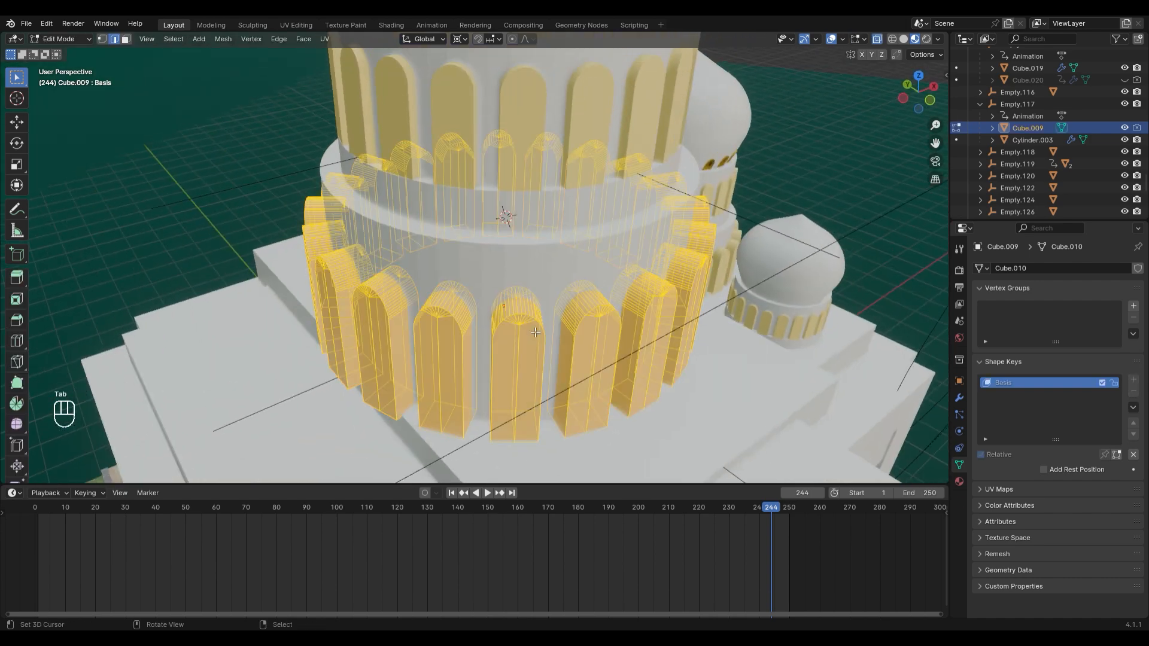
key(Tab)
key(shift+s)
click(531, 392)
middle_drag(590, 400, 546, 389)
right_click(546, 388)
key(Tab)
key(Tab)
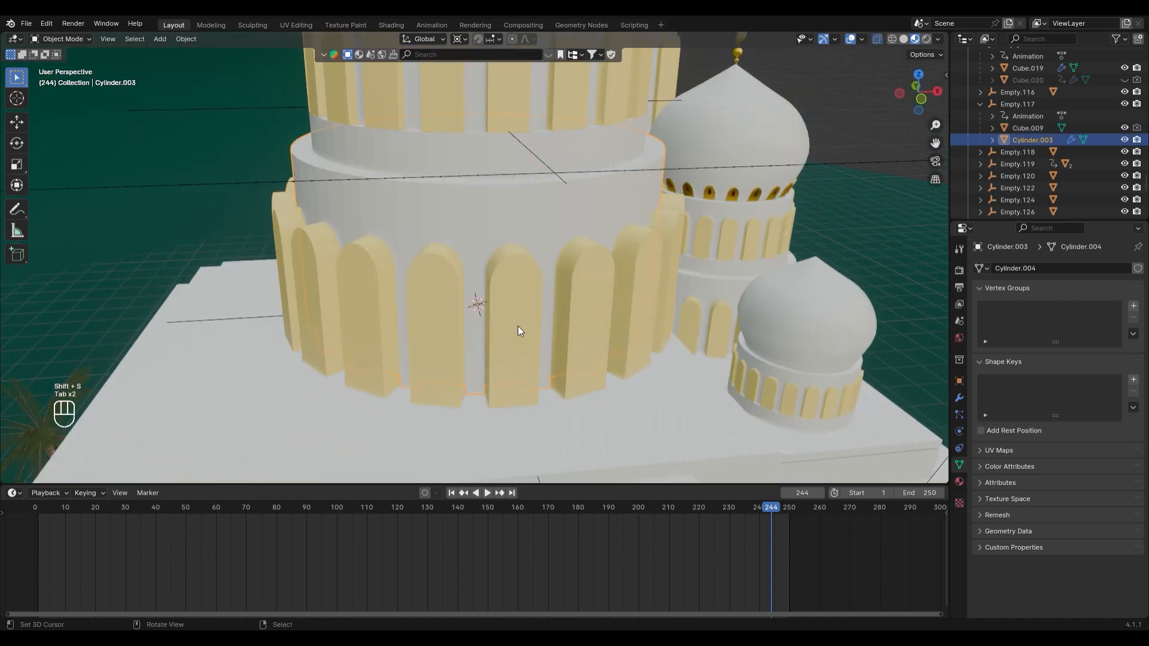
right_click(520, 327)
key(Tab)
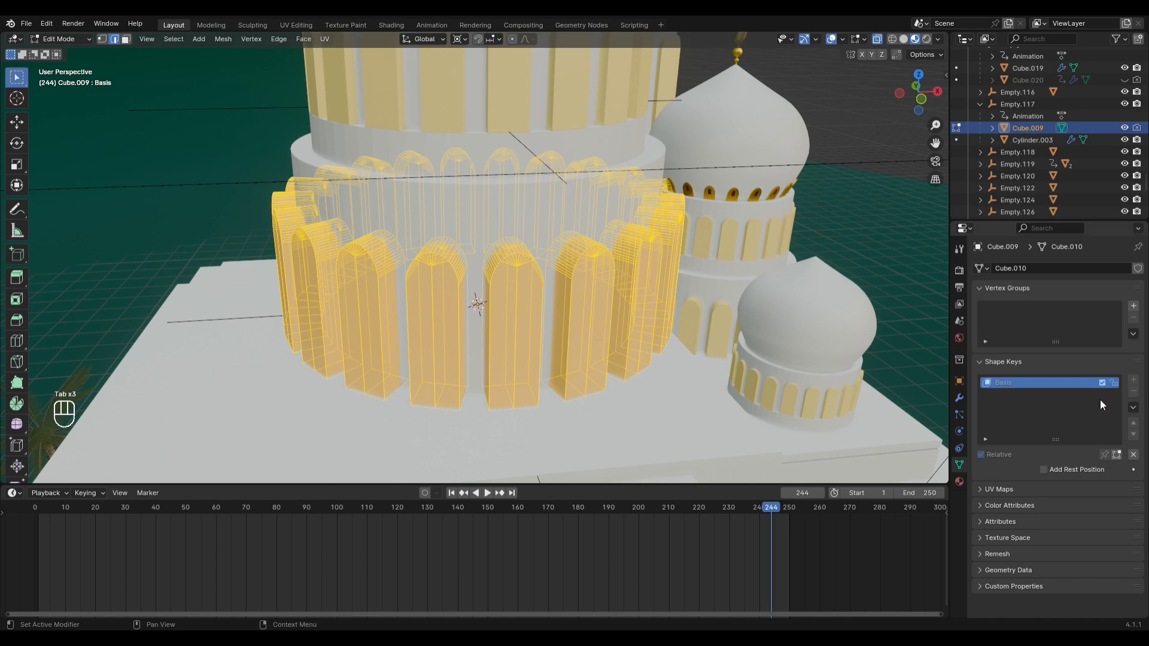
Add a second shape key to Cube.009 and scale the arch ring down uniformly so it sits deep inside the lower drum
key(Tab)
click(1134, 379)
key(Tab)
key(s)
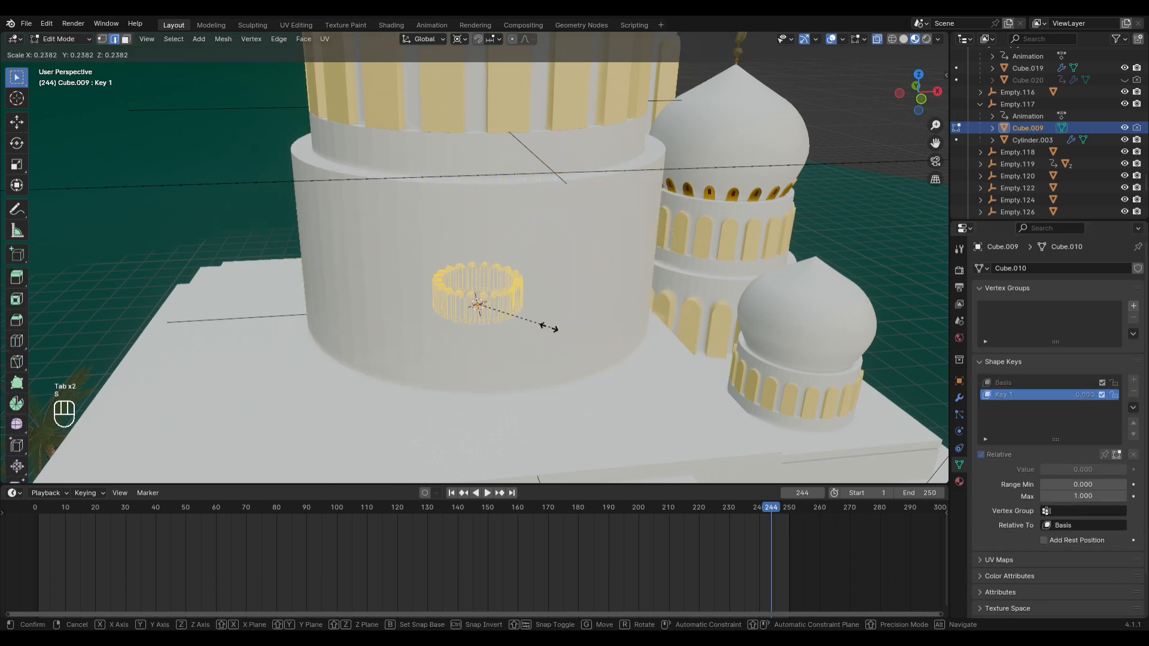
click(515, 324)
key(Tab)
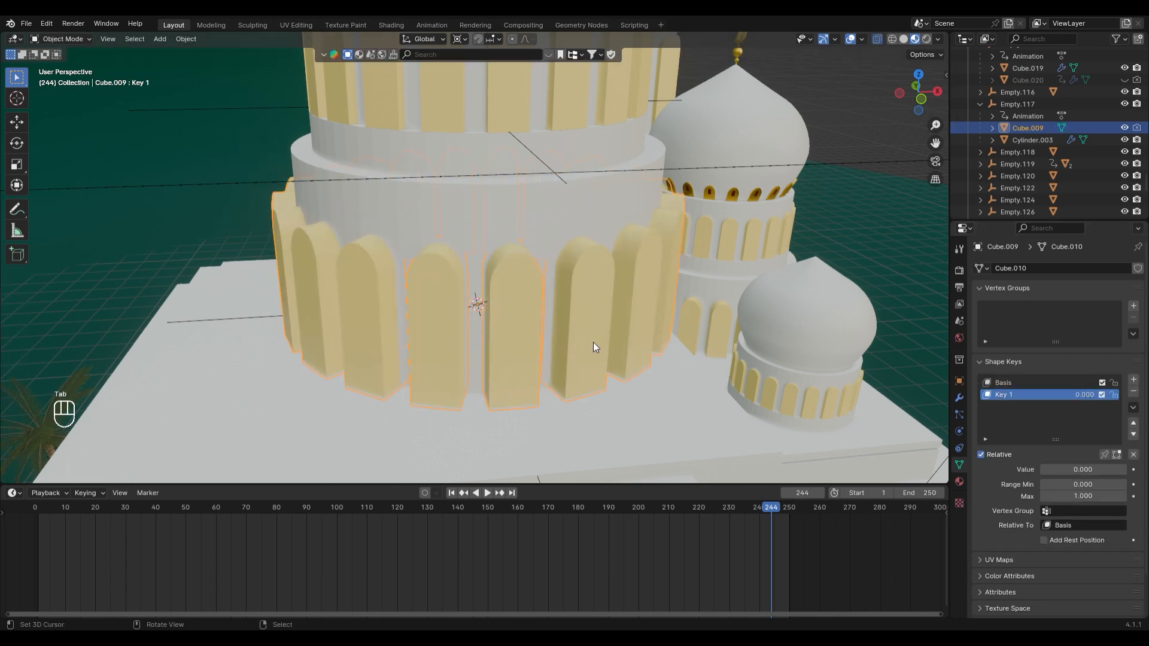
Keyframe Cube.009's Key 1 value at 0 on frame 202 and at 1 on frame 220
drag(754, 508, 644, 530)
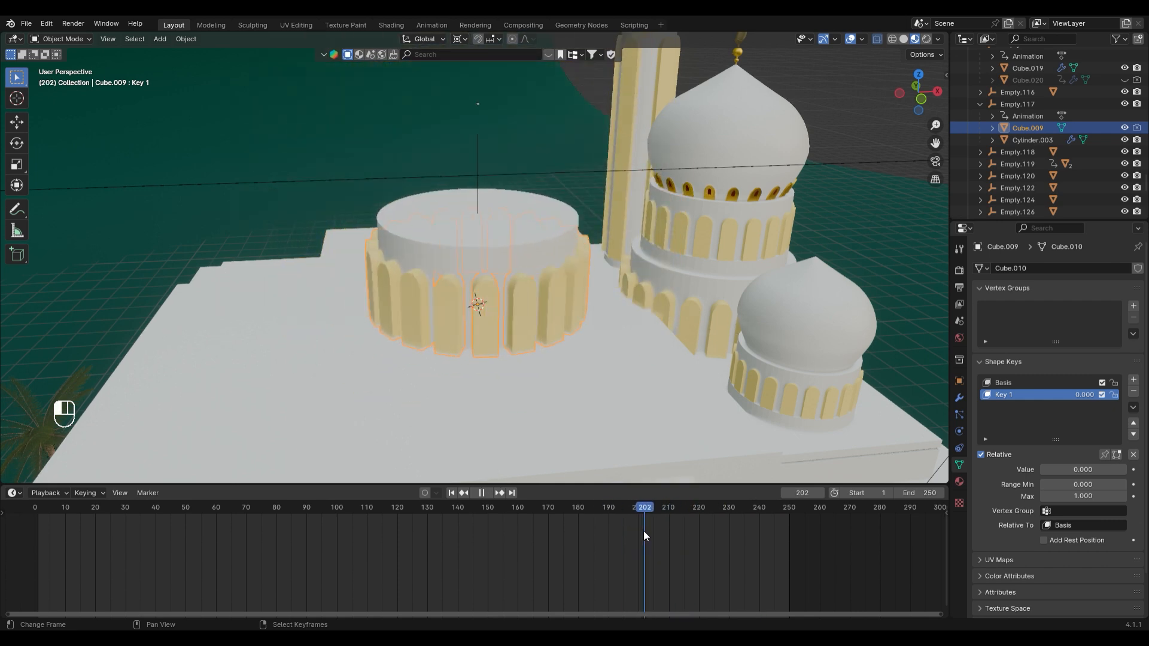
key(i)
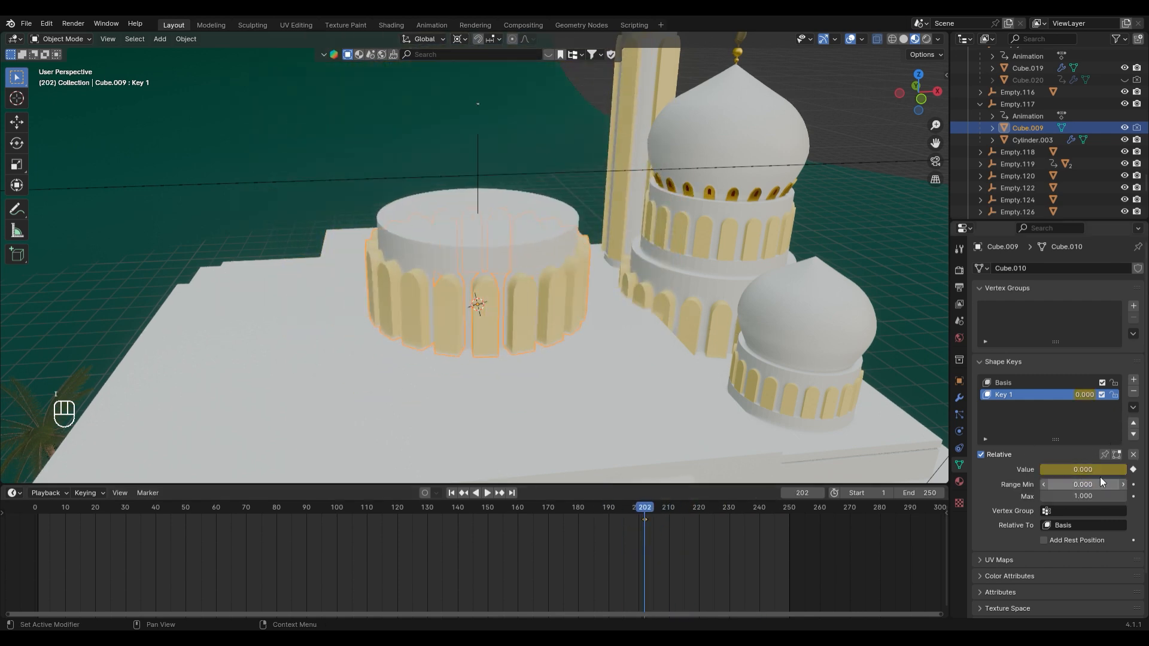
key(space)
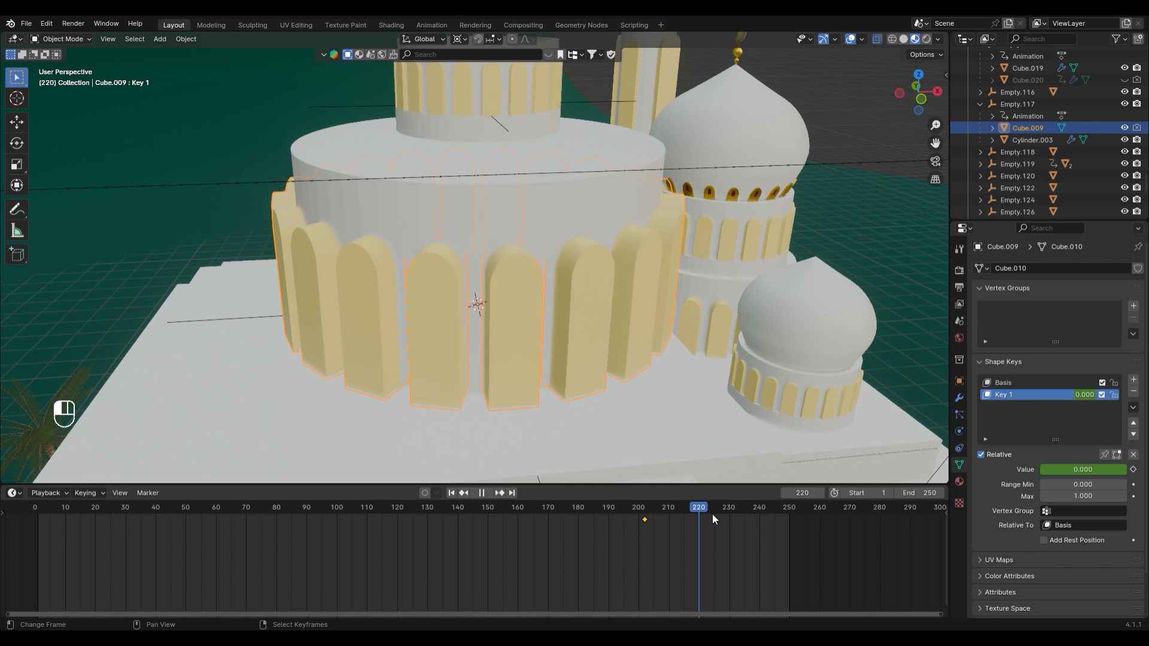
key(space)
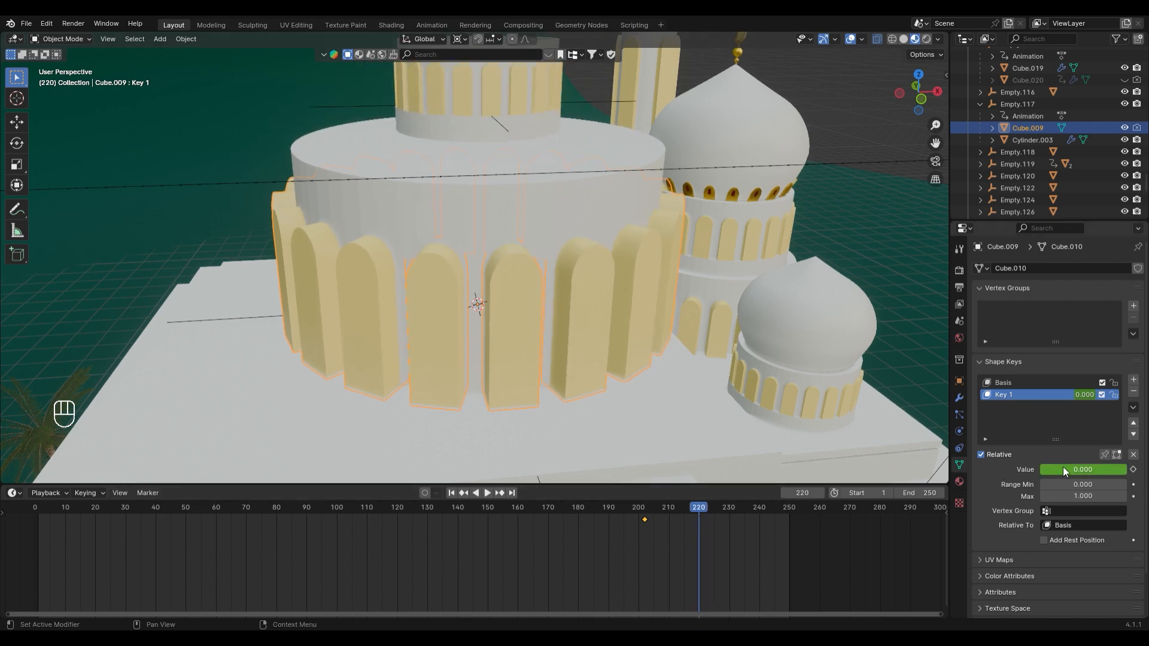
text(1)
key(Return)
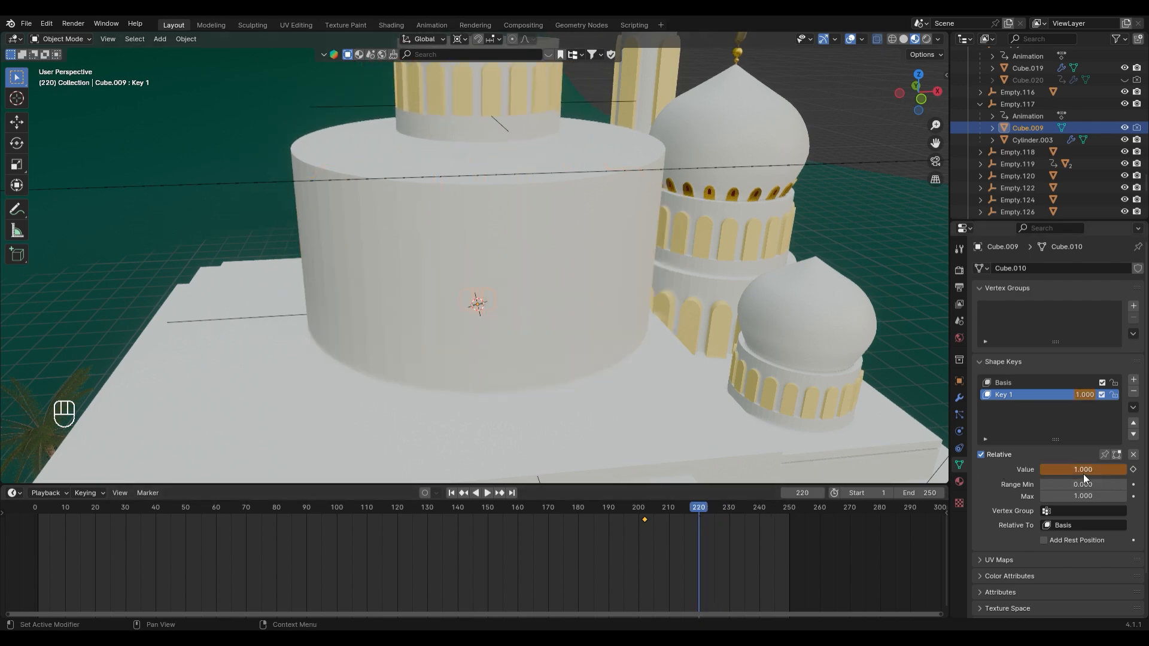
key(i)
Reverse the Key 1 animation by keyframing its value at 1 on frame 202 and at 0 on frame 220
key(Down)
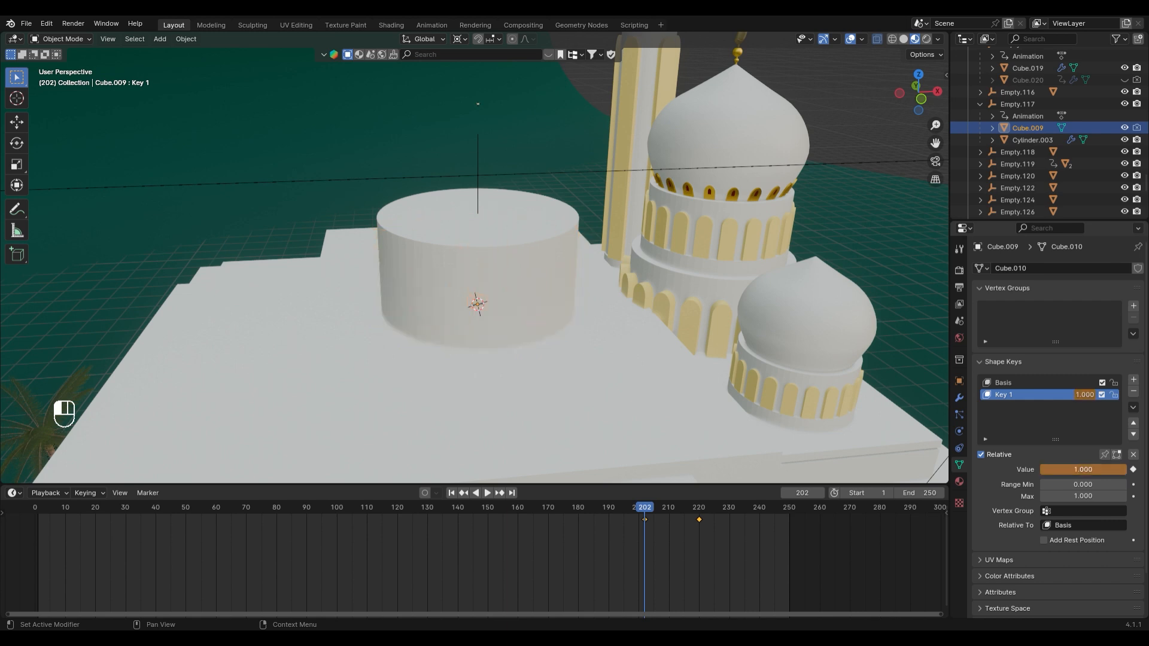
key(space)
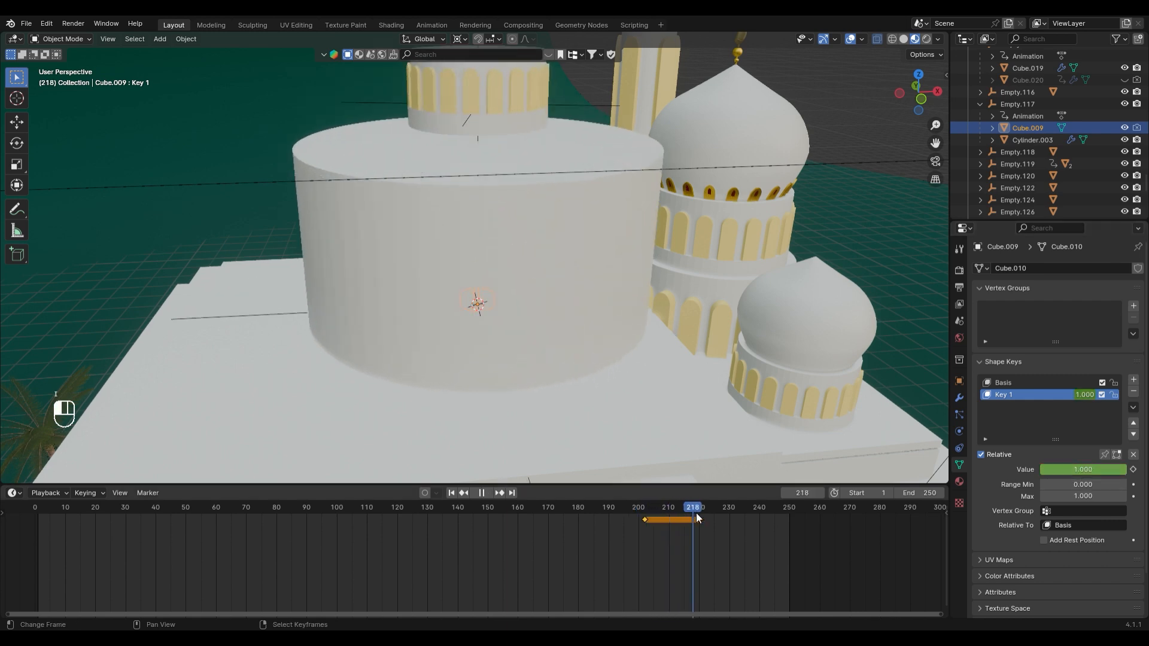
click(699, 515)
click(1082, 470)
text(0)
key(Return)
key(i)
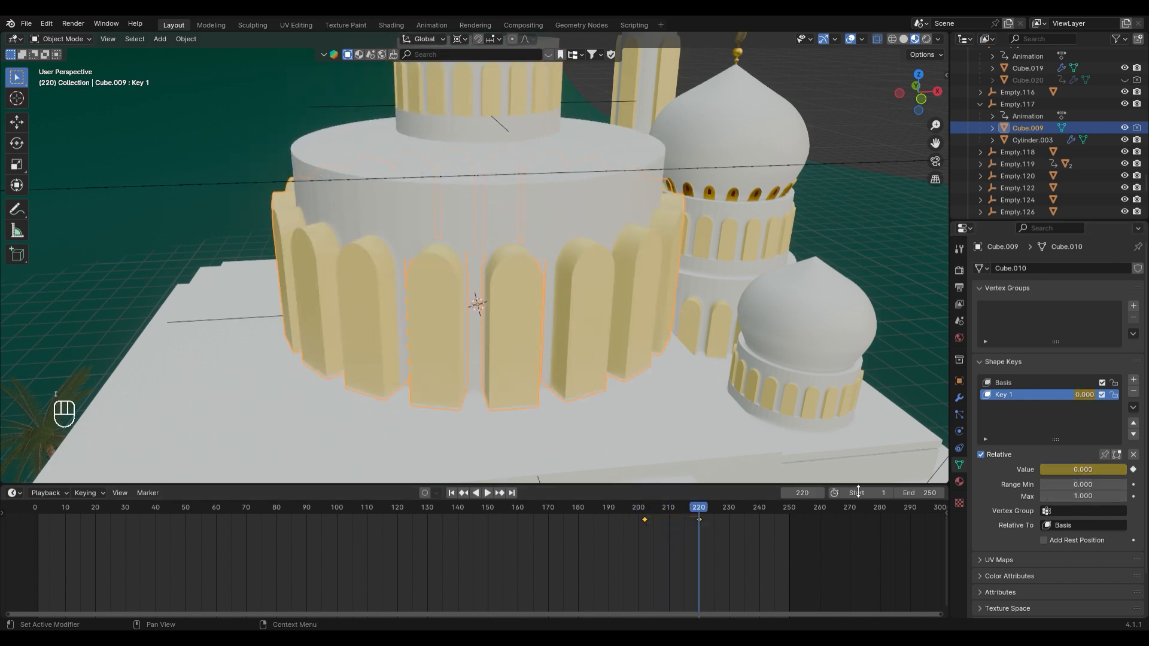
Scrub the arch-cutting animation up to frame 218, toggling Cube.009's visibility to inspect the recesses in the lower drum
drag(604, 513, 699, 537)
click(1123, 128)
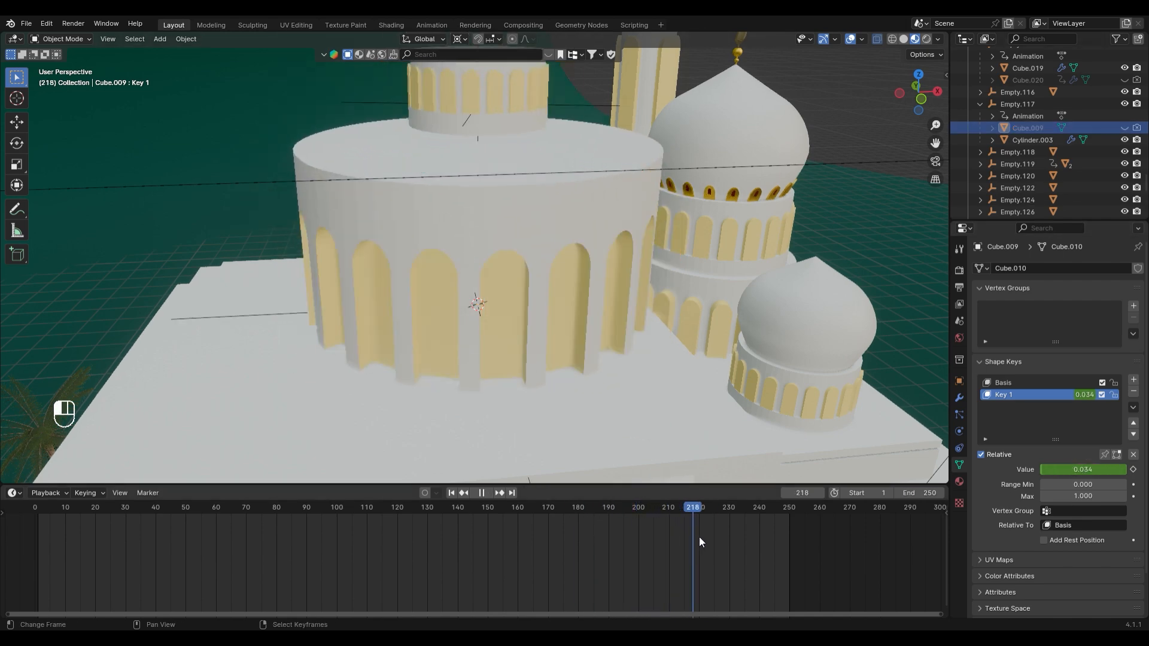
key(space)
key(Escape)
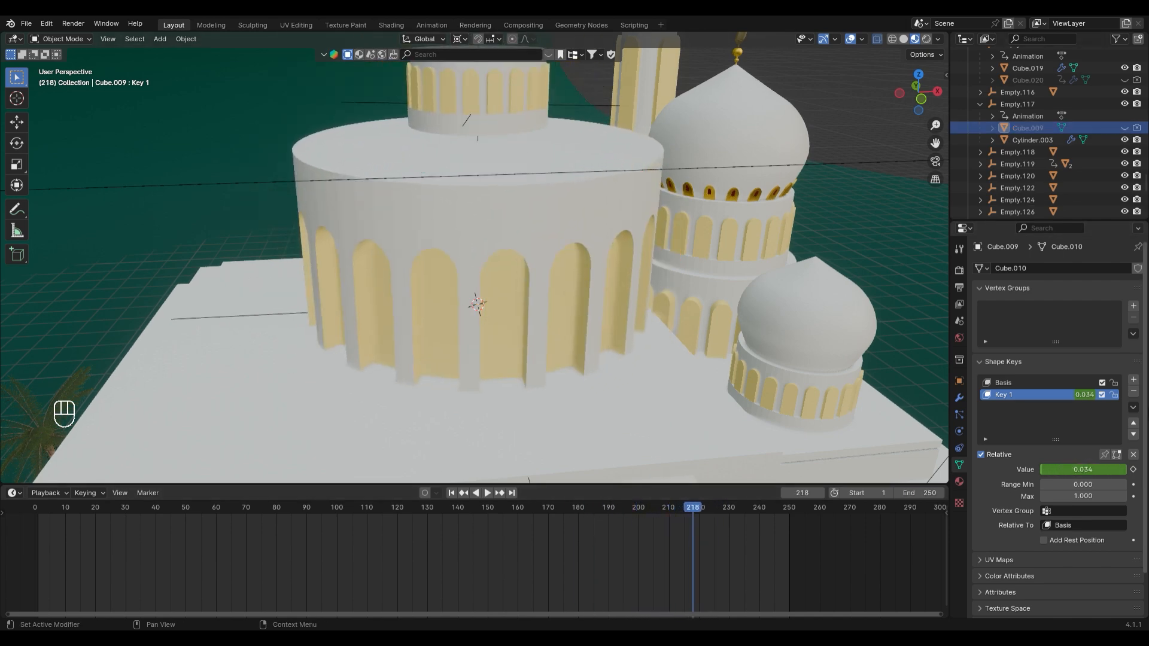
click(1124, 128)
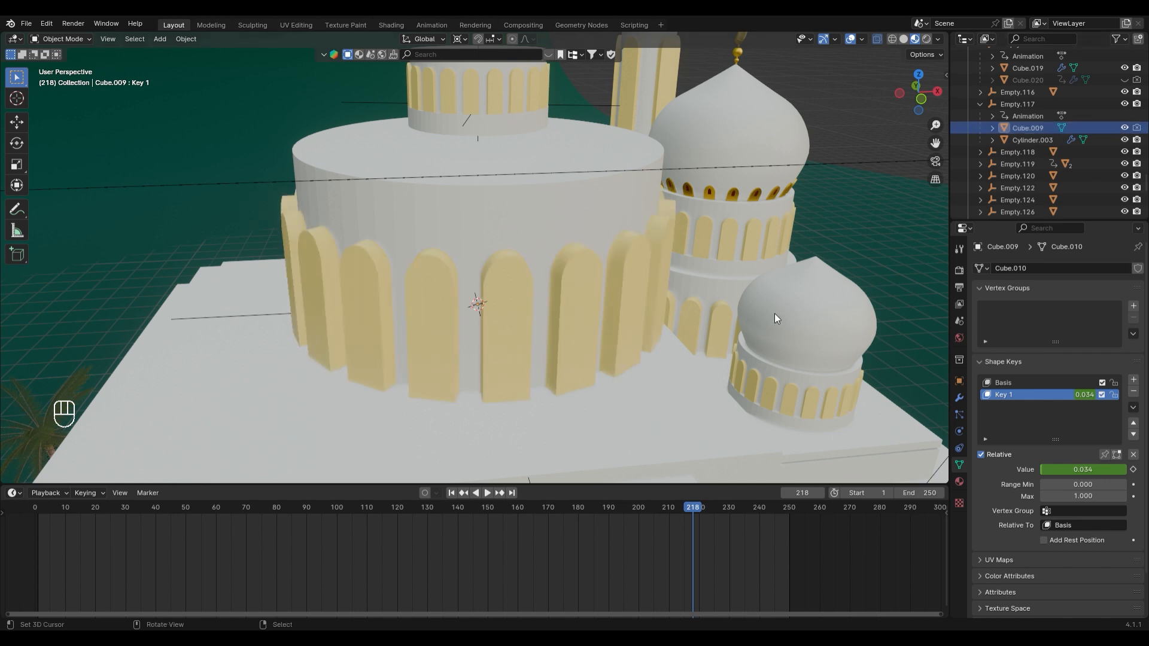
Move Cube.009's ending Key 1 keyframe to frame 240 and play back the arch-cutting animation
drag(699, 519, 759, 519)
click(605, 516)
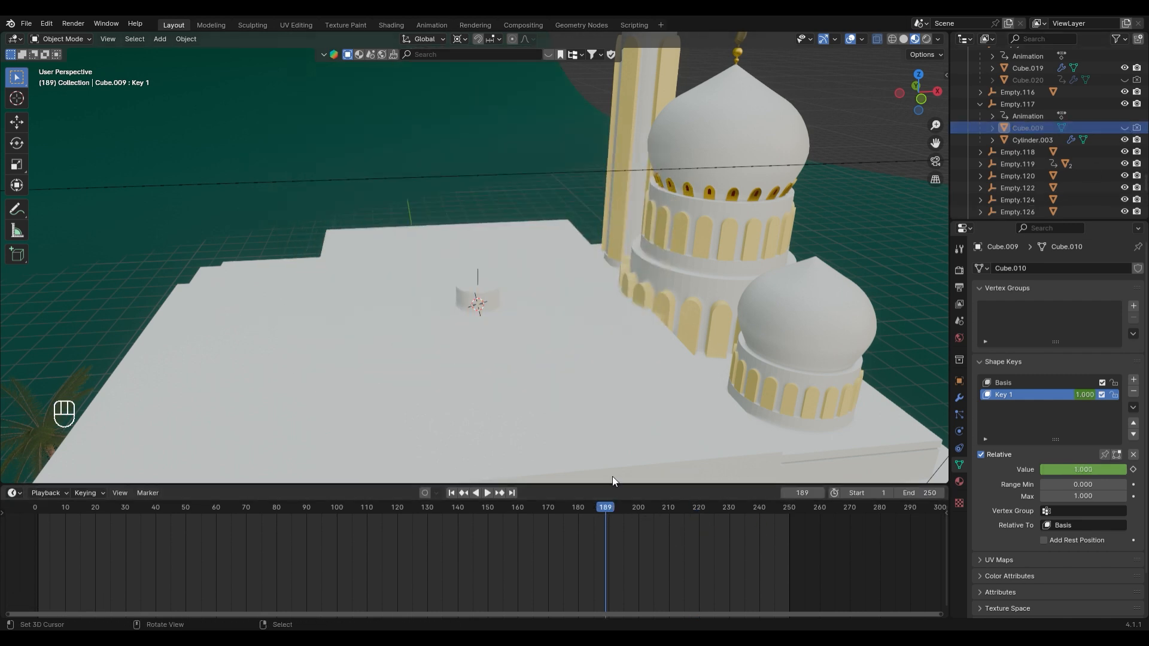
key(space)
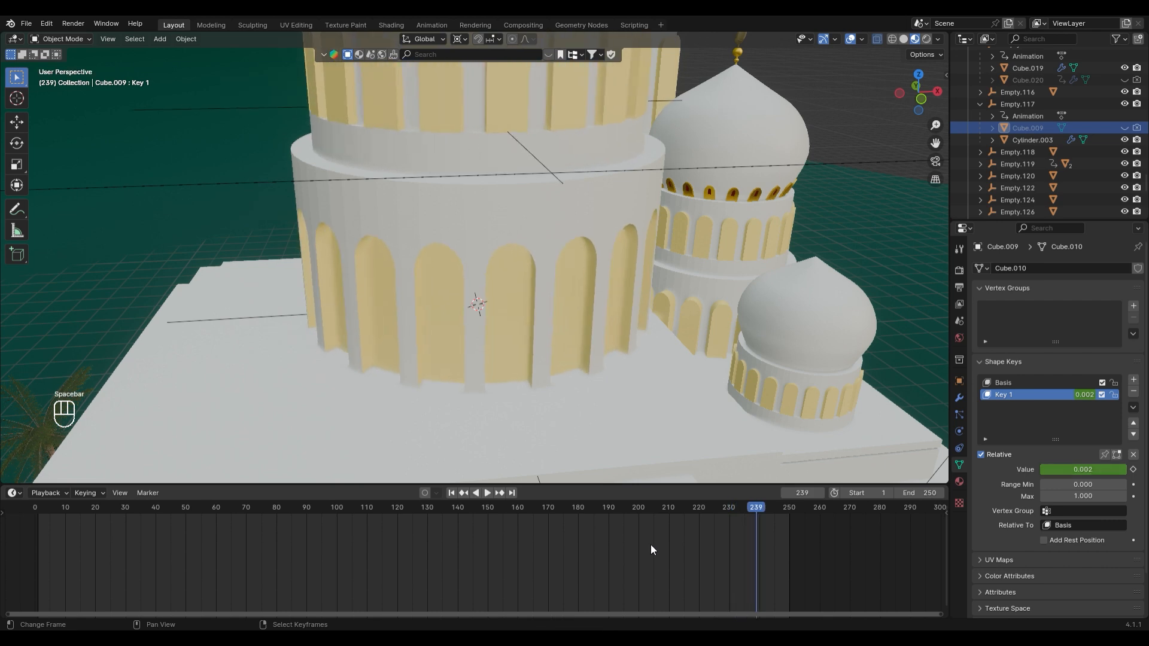
drag(733, 508, 691, 525)
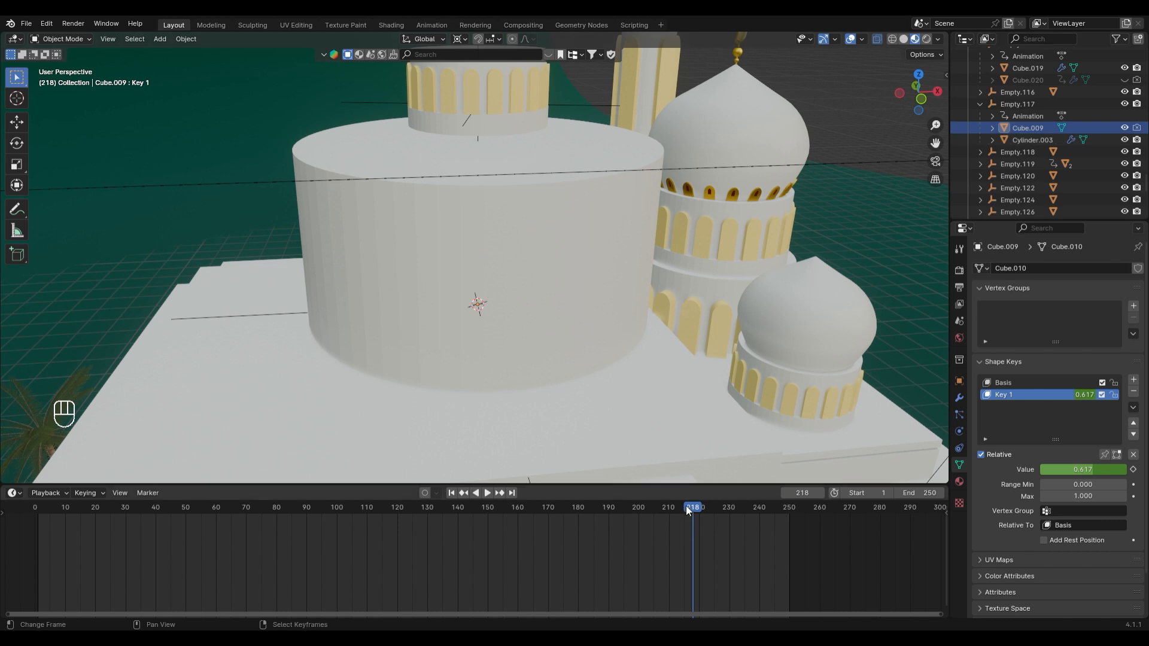
Move Cube.009's starting Key 1 keyframe to frame 220, key its value there at 0.129, and play back the result
drag(748, 514, 744, 516)
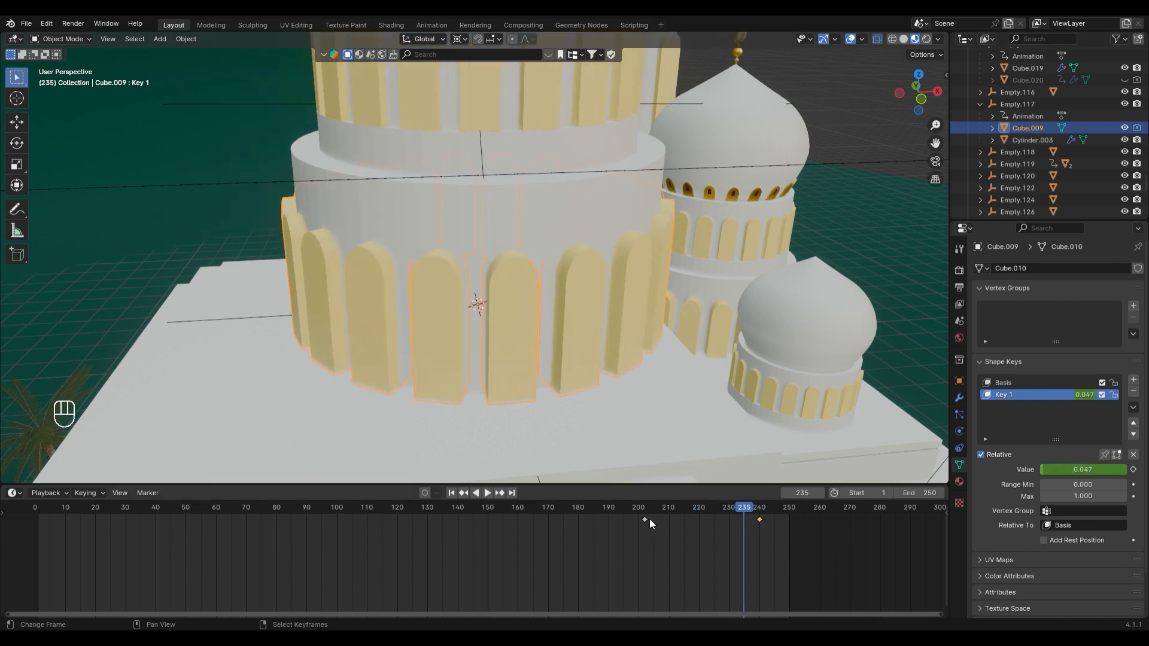
drag(647, 520, 711, 550)
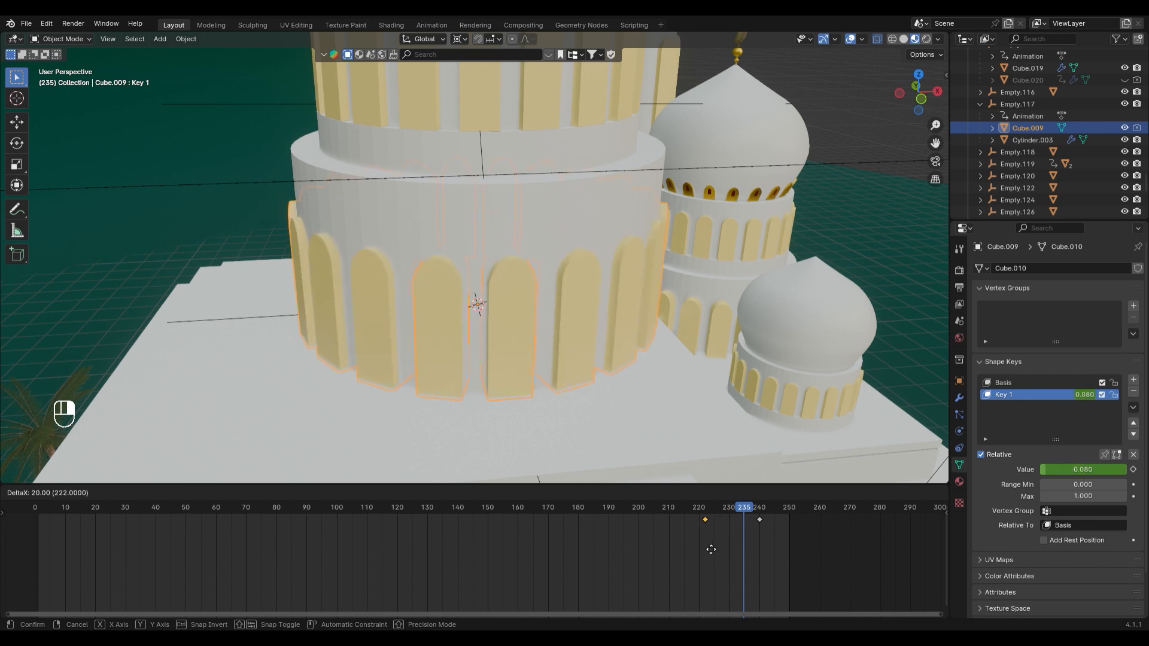
mouse_move(712, 549)
right_down()
mouse_move(734, 549)
mouse_move(674, 549)
mouse_move(707, 552)
right_up()
drag(706, 514, 698, 513)
drag(1084, 469, 1053, 469)
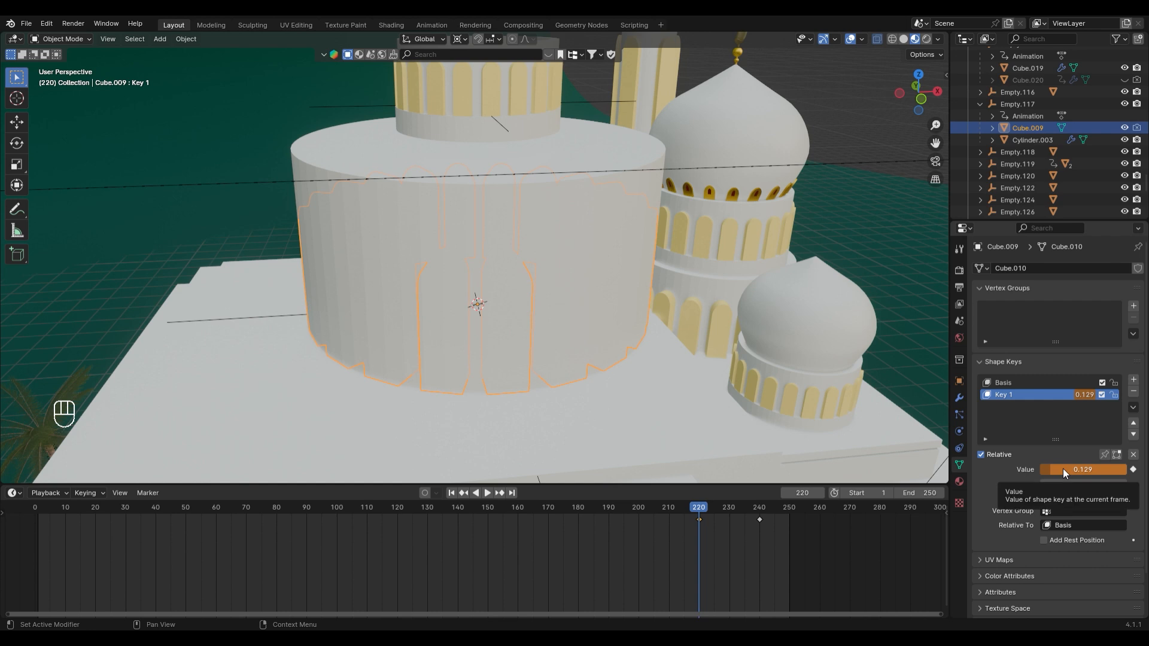
key(i)
key(space)
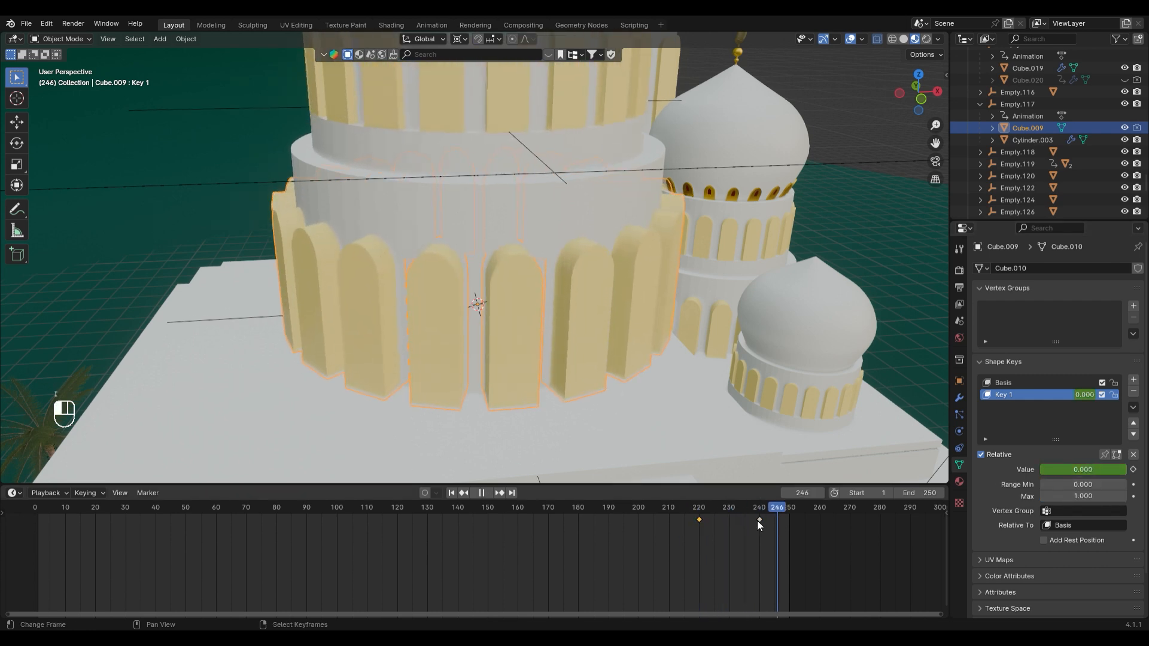
click(663, 523)
key(space)
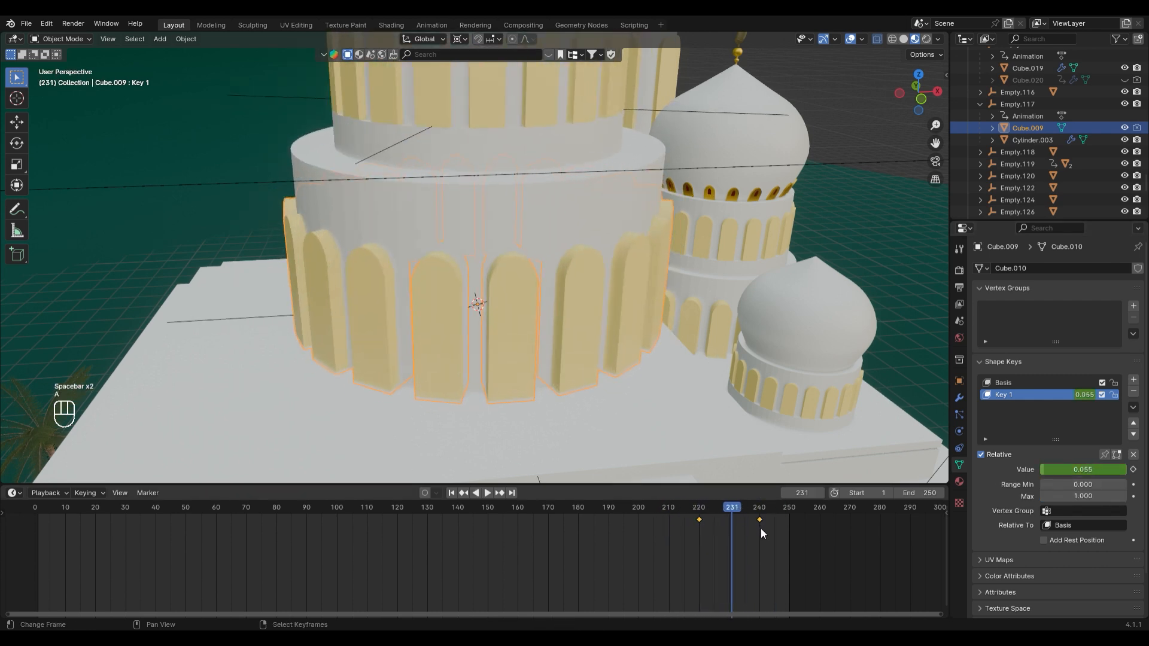
Shift both of Cube.009's Key 1 keyframes earlier to frames 210 and 230 and play back the arch cutting
drag(760, 529, 731, 533)
click(626, 515)
key(space)
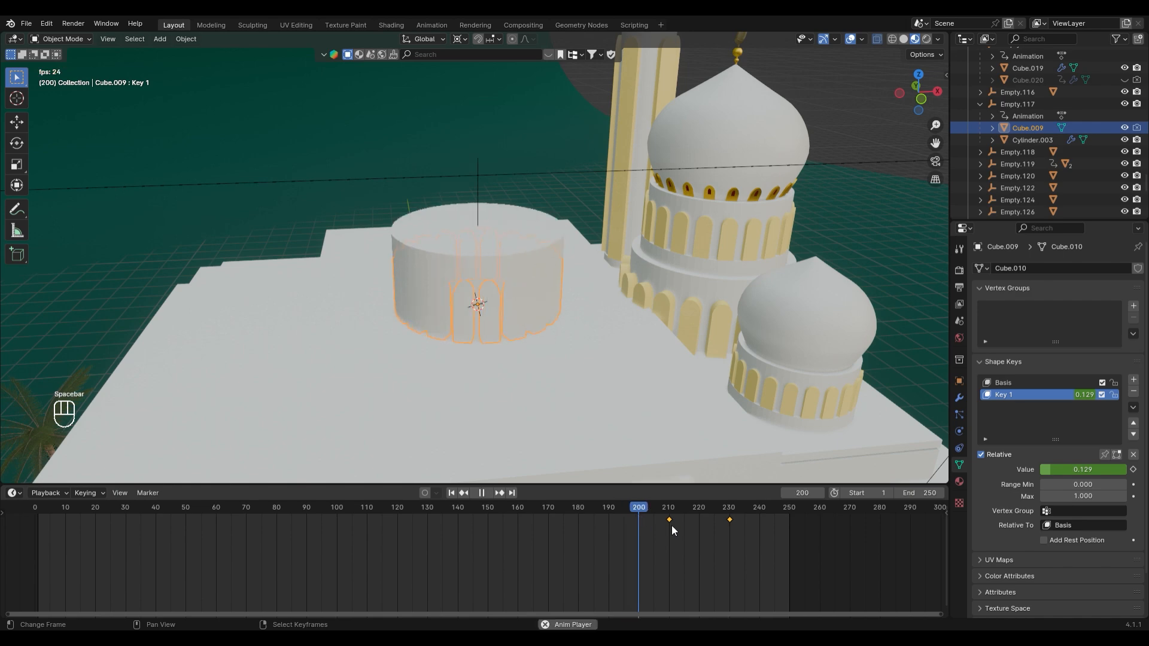
key(space)
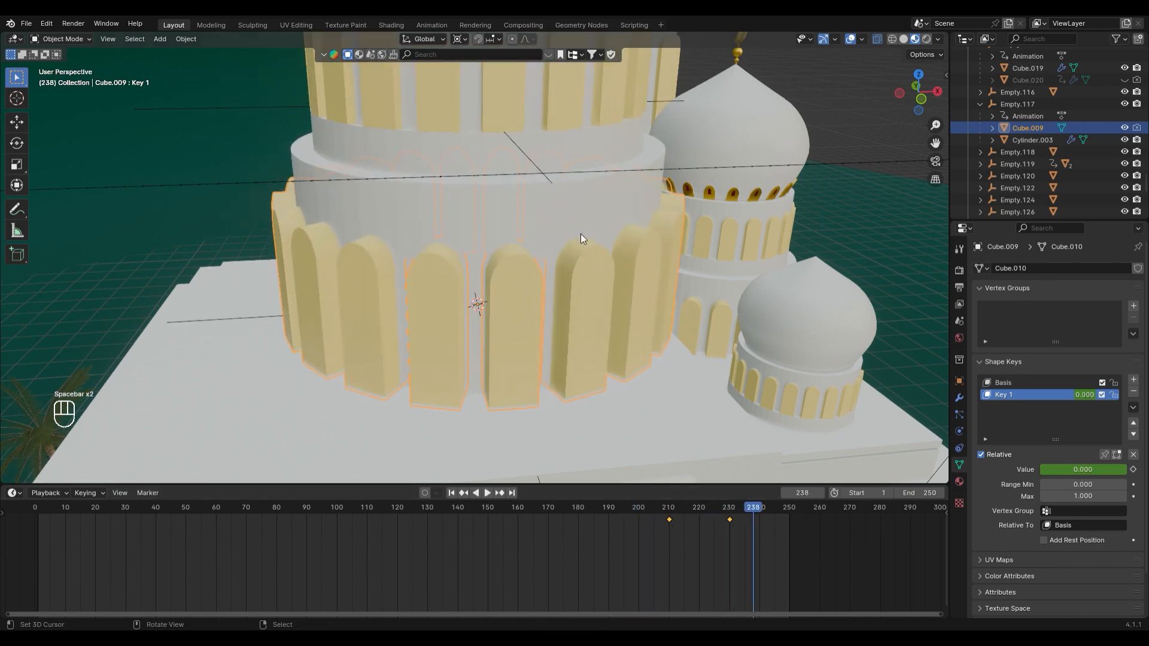
key(space)
drag(684, 516, 668, 513)
Check the main dome above the drums near frame 245 and set the scene's end frame to 400
middle_drag(692, 380, 670, 377)
scroll(665, 338, down, 4)
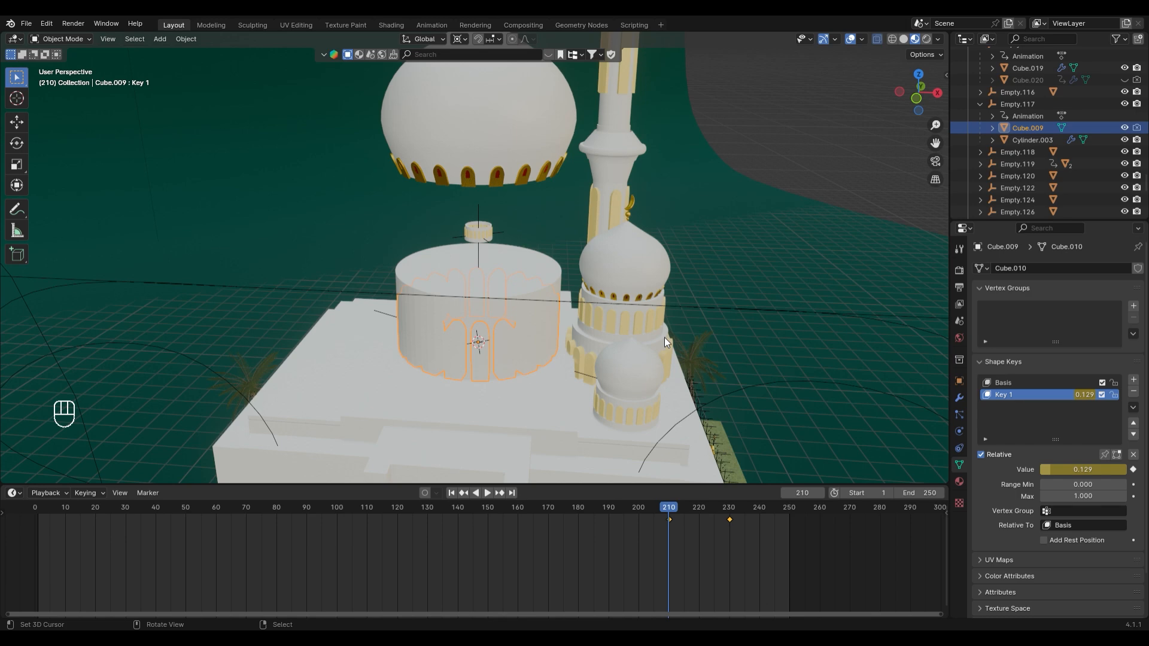
scroll(515, 252, up, 2)
shift+middle_drag(495, 211, 515, 314)
drag(661, 507, 774, 533)
shift+middle_drag(501, 154, 523, 249)
scroll(526, 246, down, 1)
right_click(526, 246)
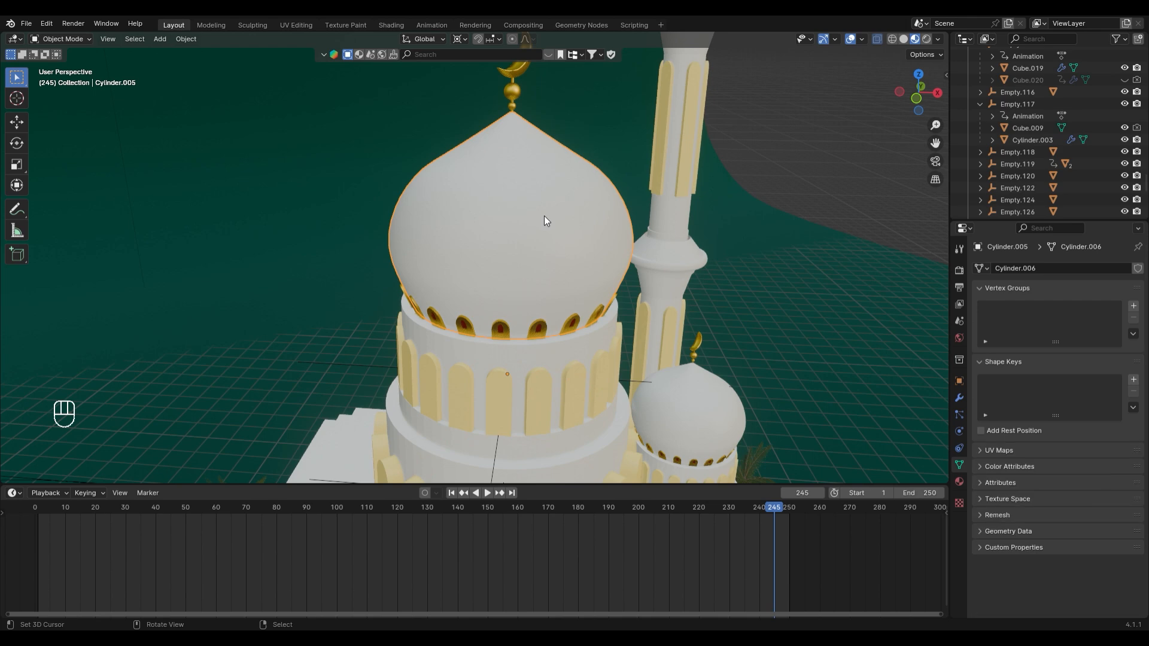
mouse_move(749, 511)
mouse_down()
mouse_move(742, 526)
mouse_move(759, 521)
mouse_up()
click(919, 496)
text(400)
key(Return)
middle_drag(795, 555, 293, 533)
At frame 230, duplicate Empty.119 upward along Z to the main dome's base and delete the copy's keyframes
drag(255, 516, 228, 515)
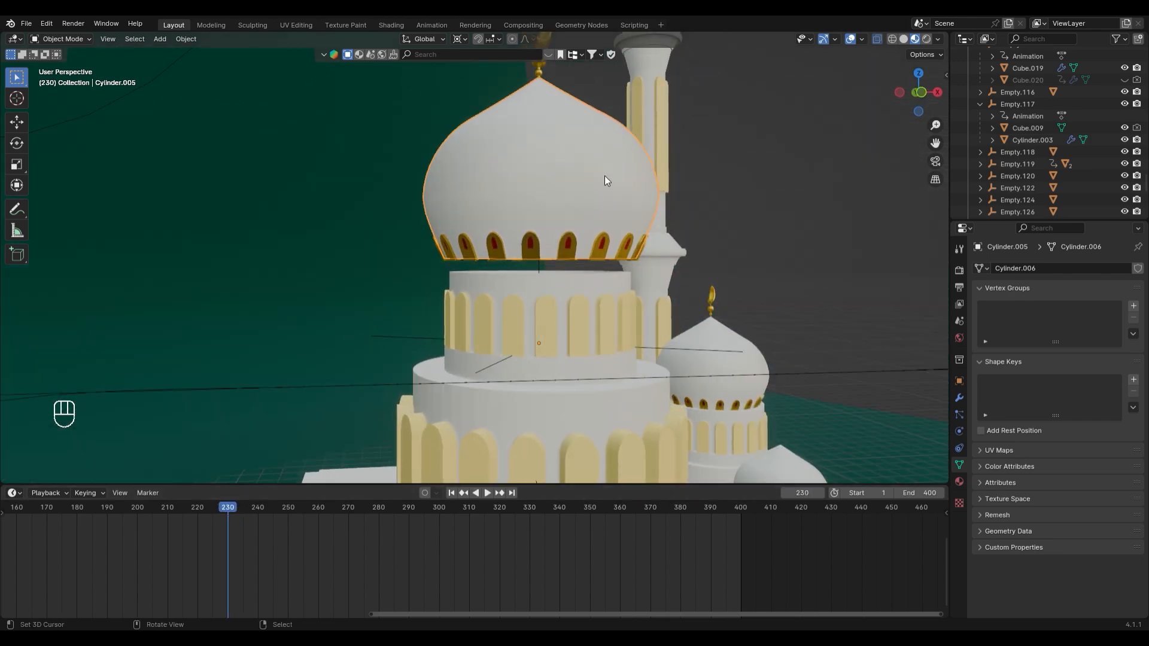
middle_drag(604, 175, 572, 261)
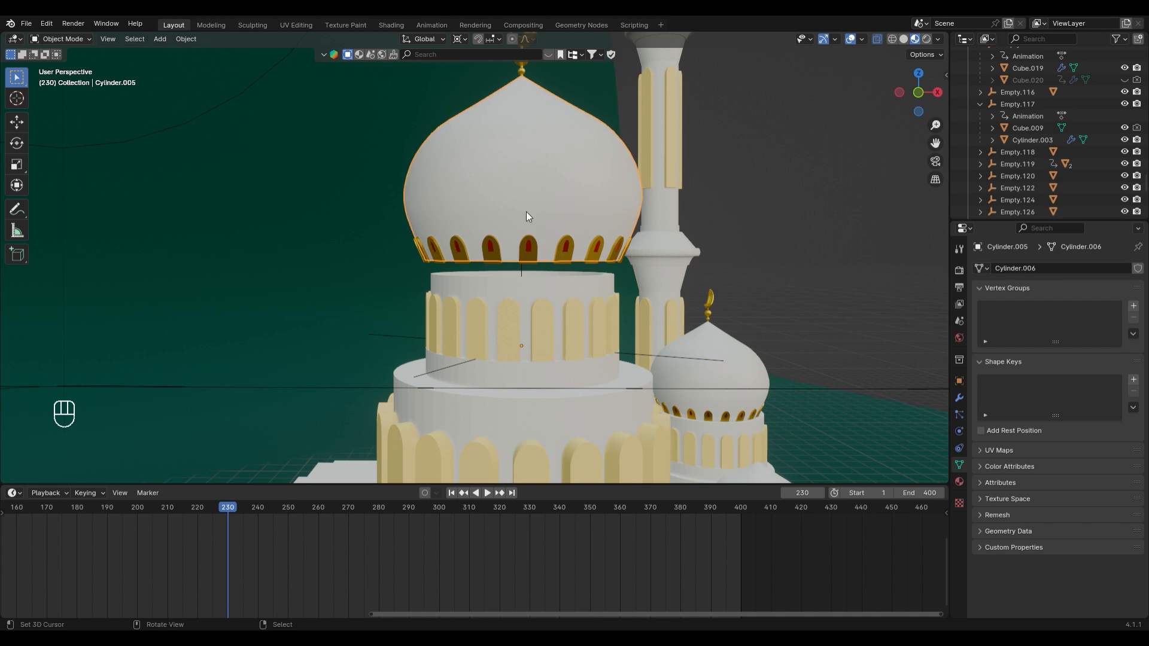
right_click(443, 369)
scroll(289, 565, down, 10)
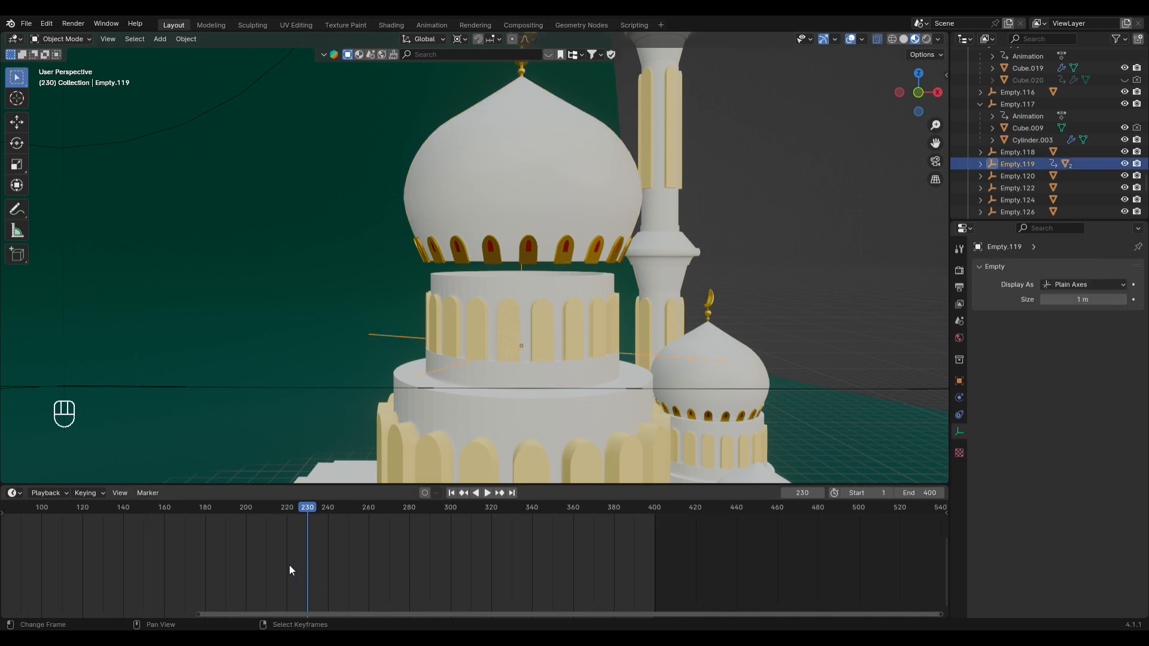
middle_drag(294, 536, 281, 534)
scroll(499, 347, up, 3)
scroll(523, 429, down, 2)
key(shift+d)
key(z)
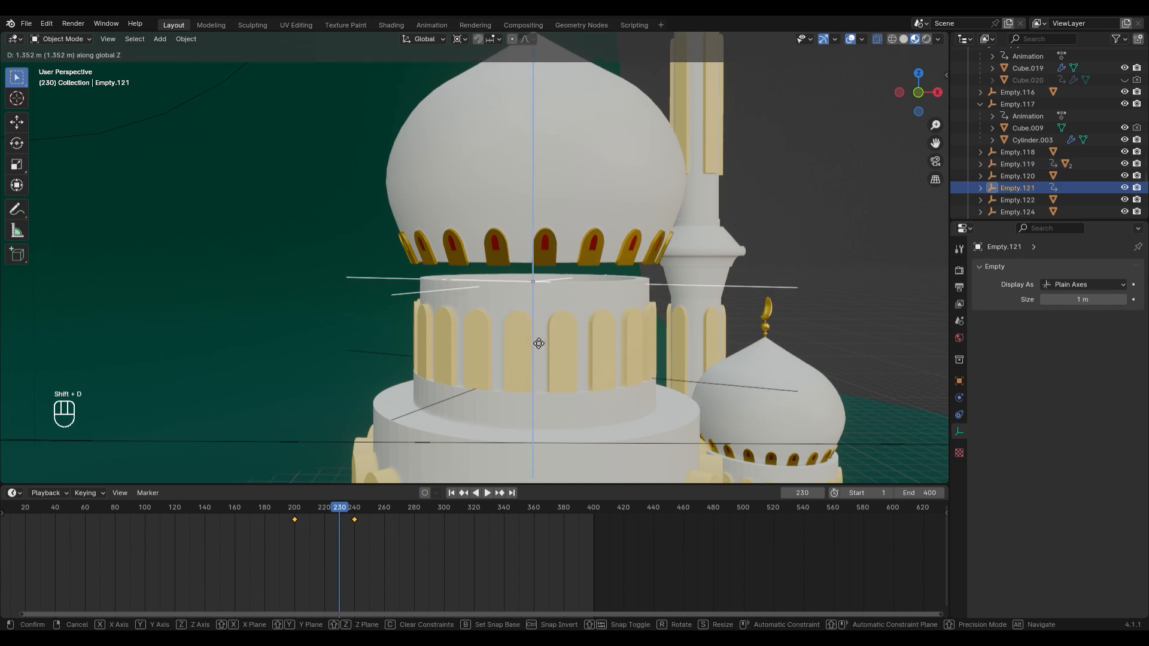
click(539, 339)
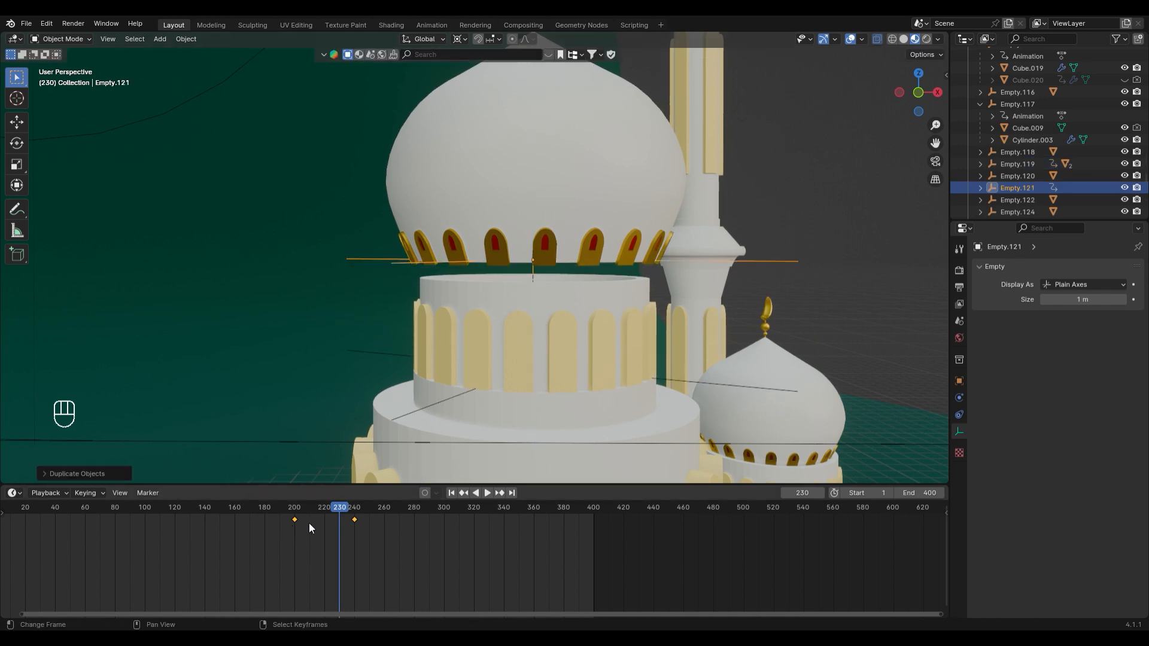
key(ctrl+x)
Parent the main dome Cylinder.005 to Empty.121 using the Object option
click(594, 177)
shift+click(719, 261)
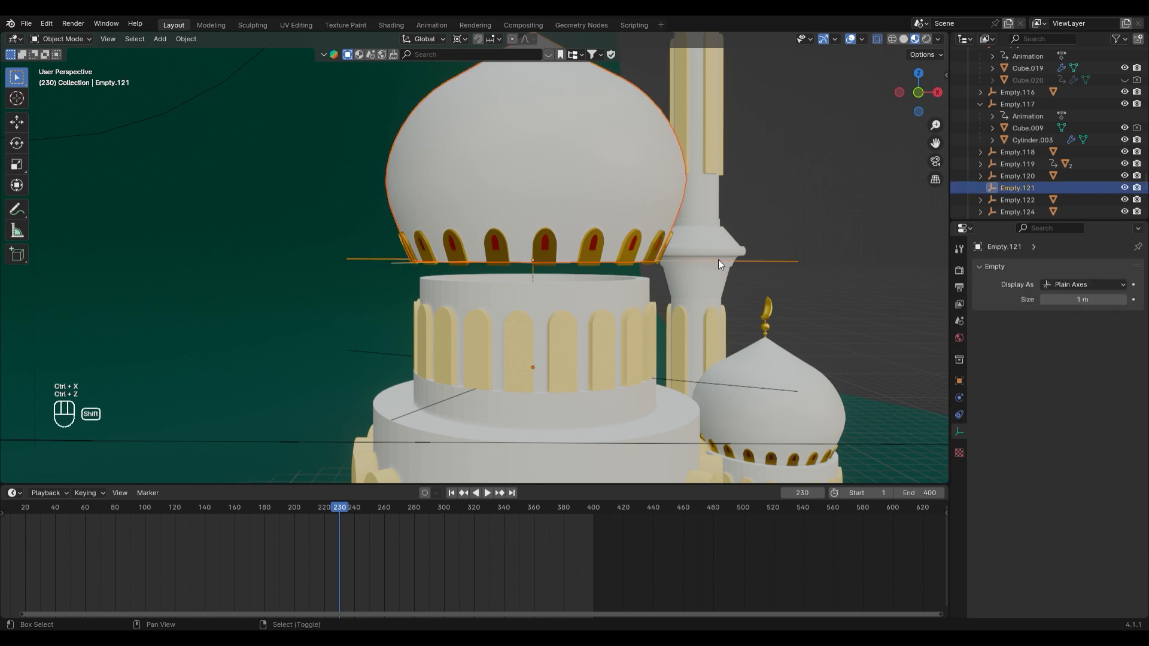
key(ctrl+p)
click(718, 260)
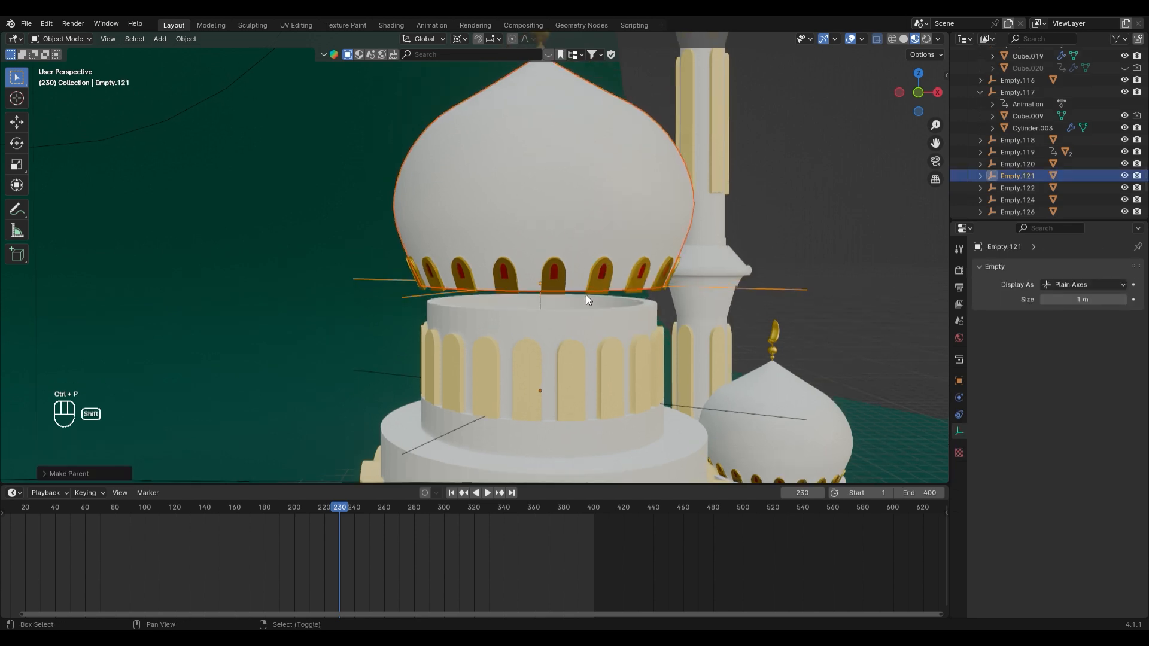
click(555, 278)
scroll(512, 268, up, 2)
middle_drag(513, 268, 540, 258)
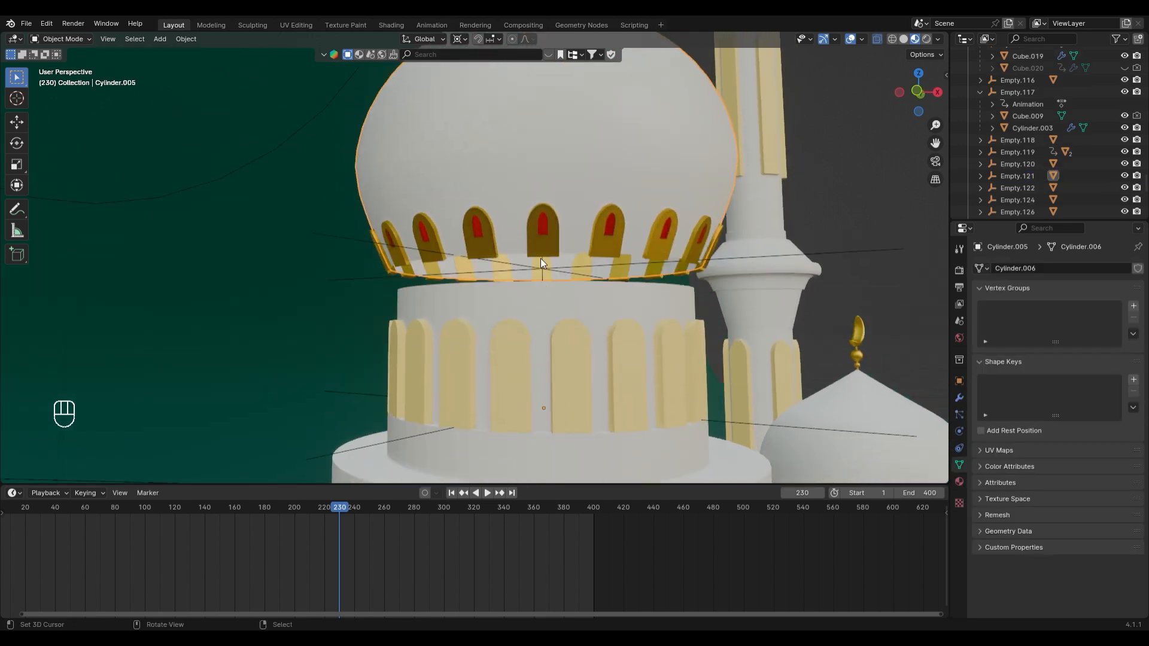
shift+click(562, 269)
key(ctrl+p)
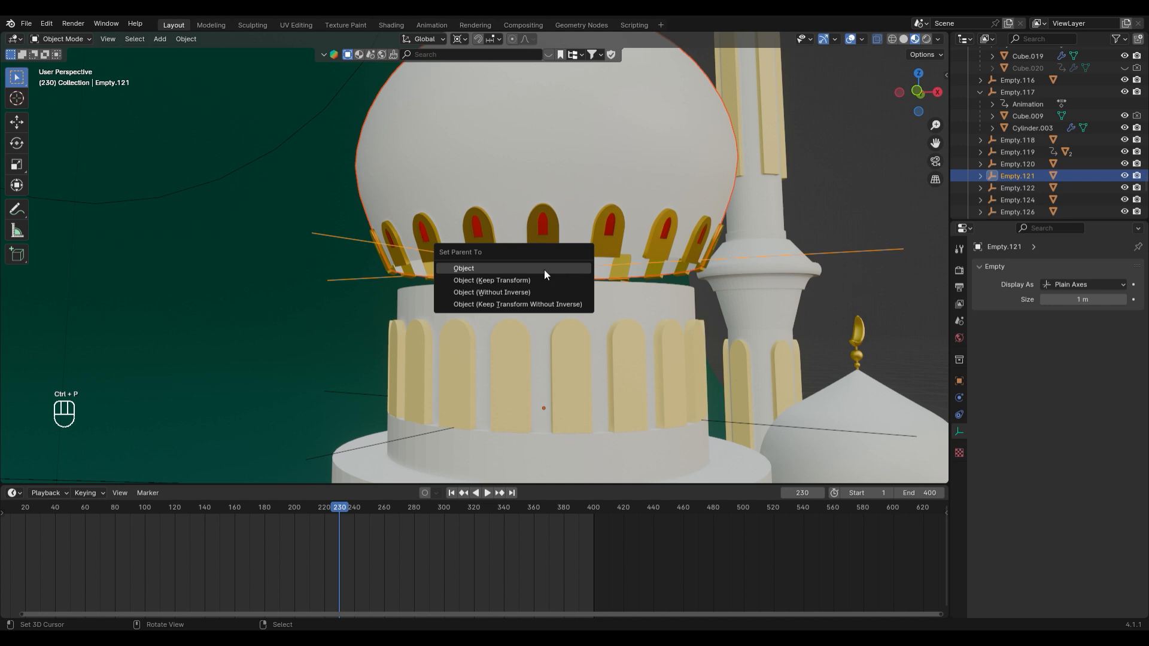
click(544, 270)
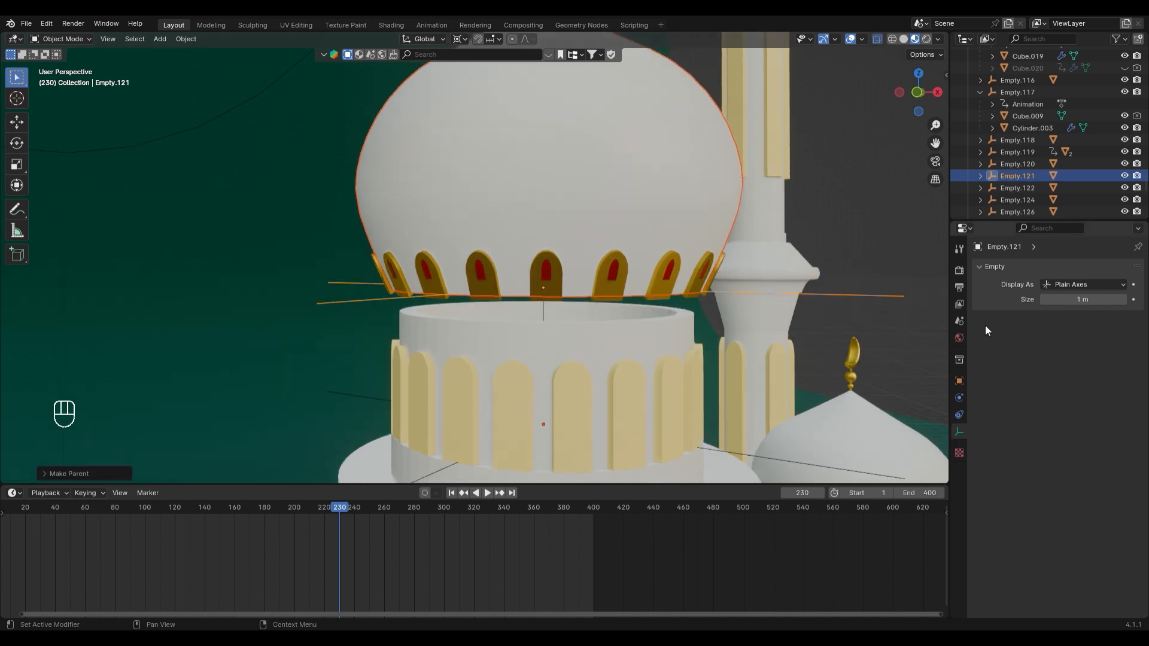
Change the transform pivot point and try scaling Empty.121 down together with its dome
key(s)
right_click(664, 309)
click(459, 39)
click(478, 67)
scroll(721, 309, down, 1)
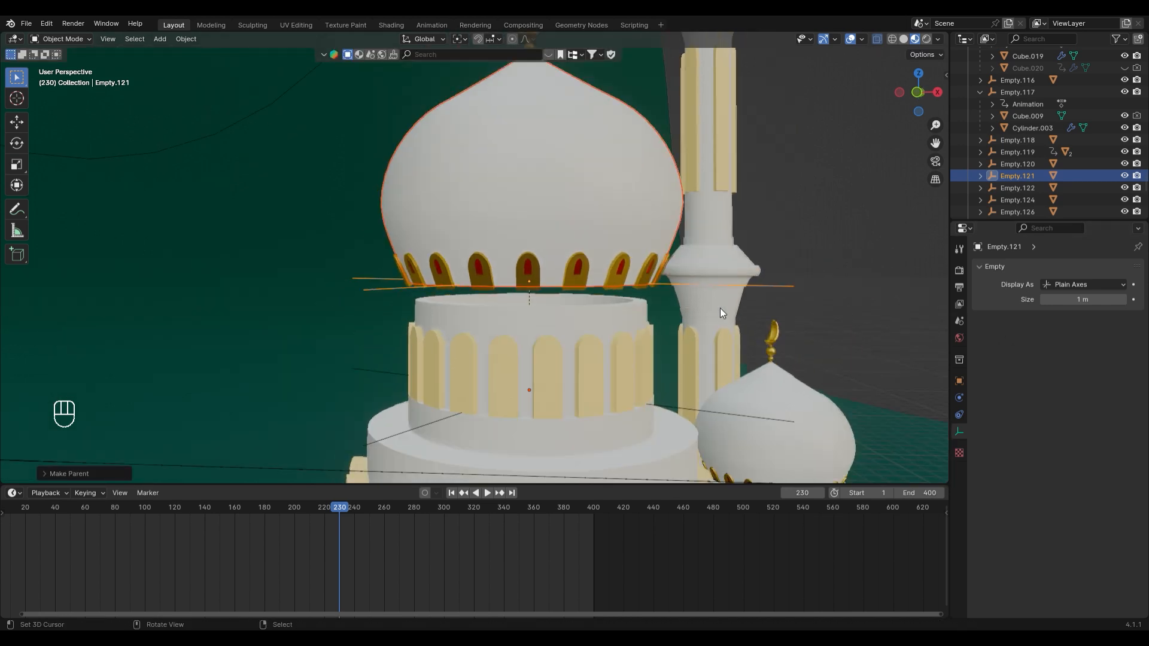
click(460, 39)
click(479, 96)
key(s)
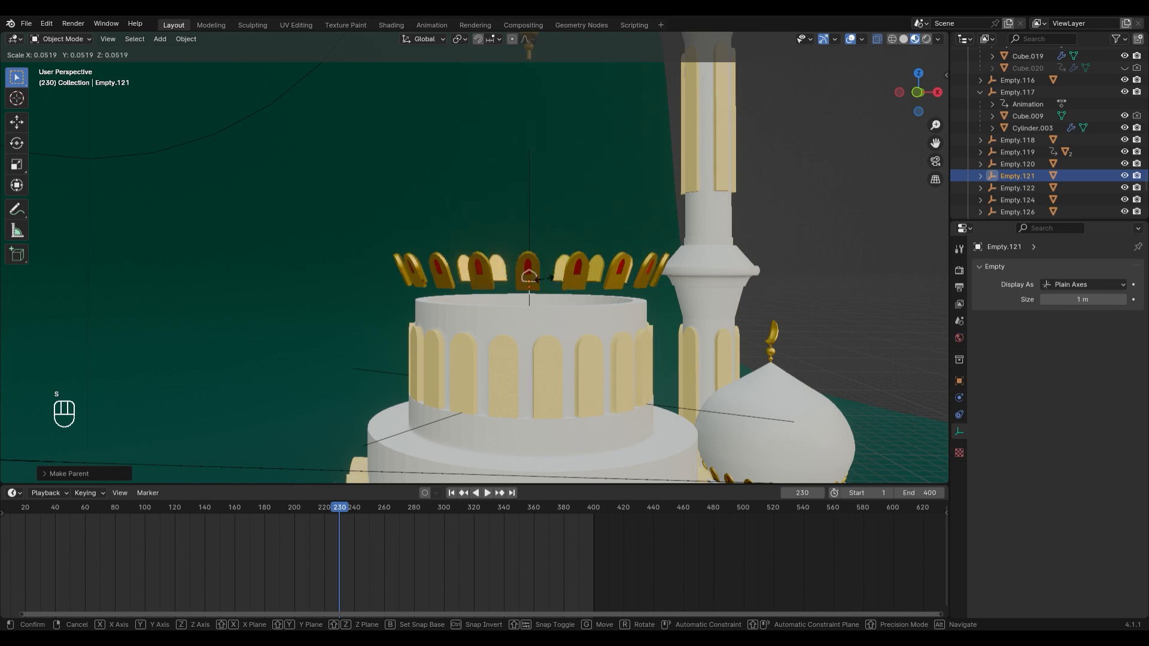
right_click(423, 526)
Keyframe Empty.121's full scale of 3.759 on all axes at frame 280
click(414, 509)
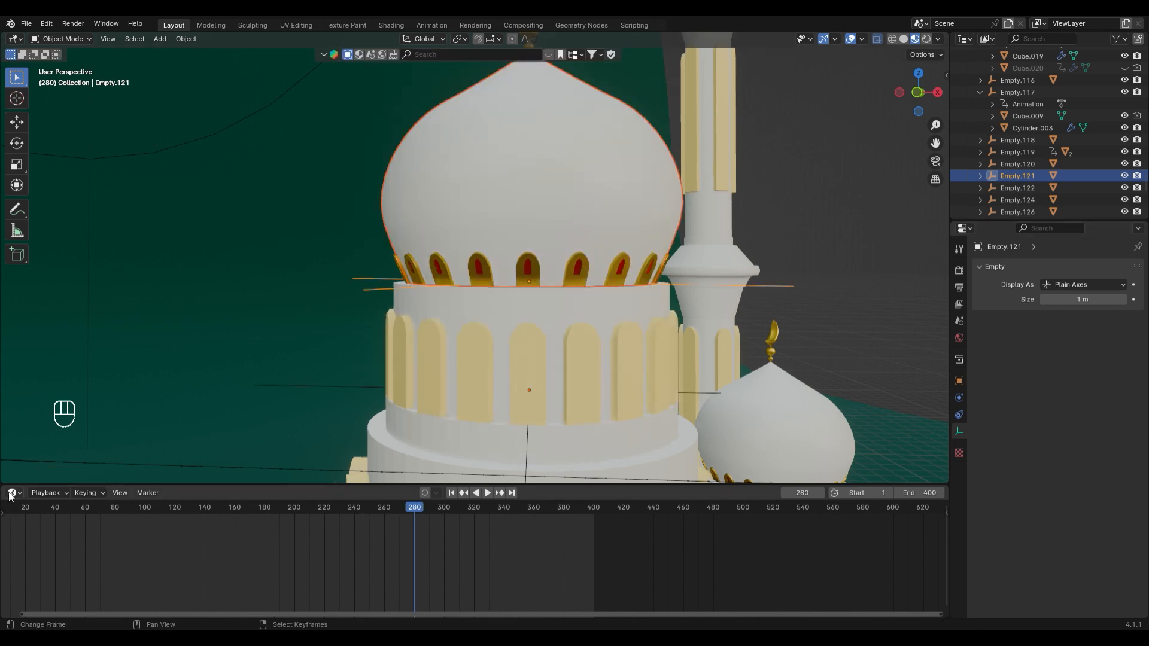
click(960, 381)
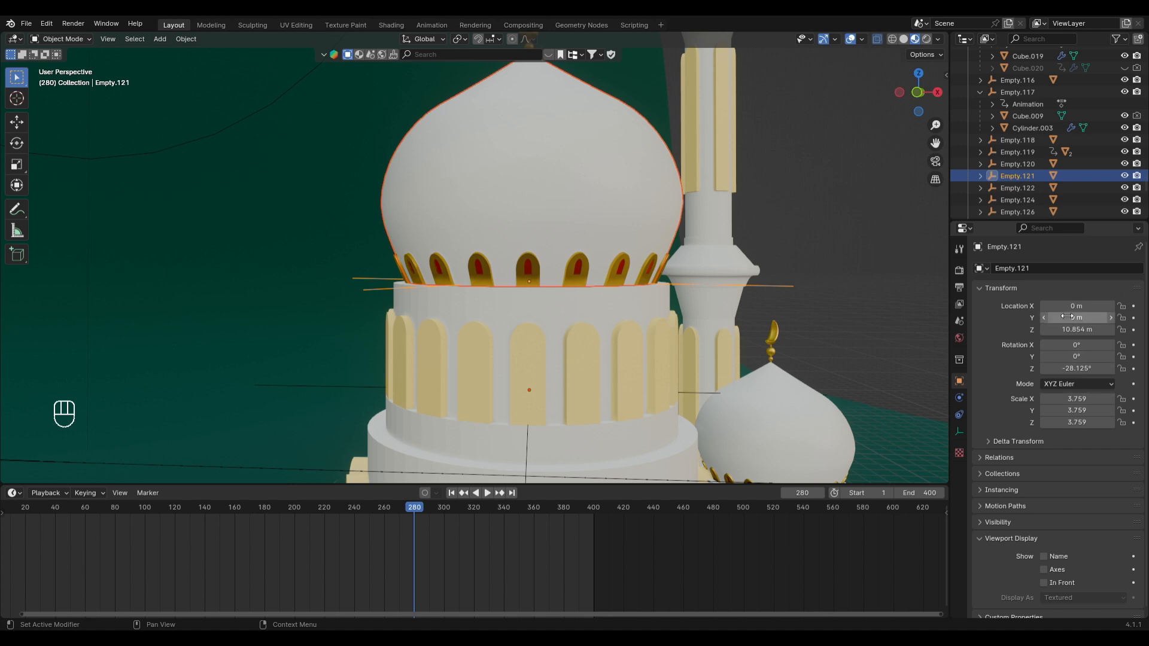
key(i)
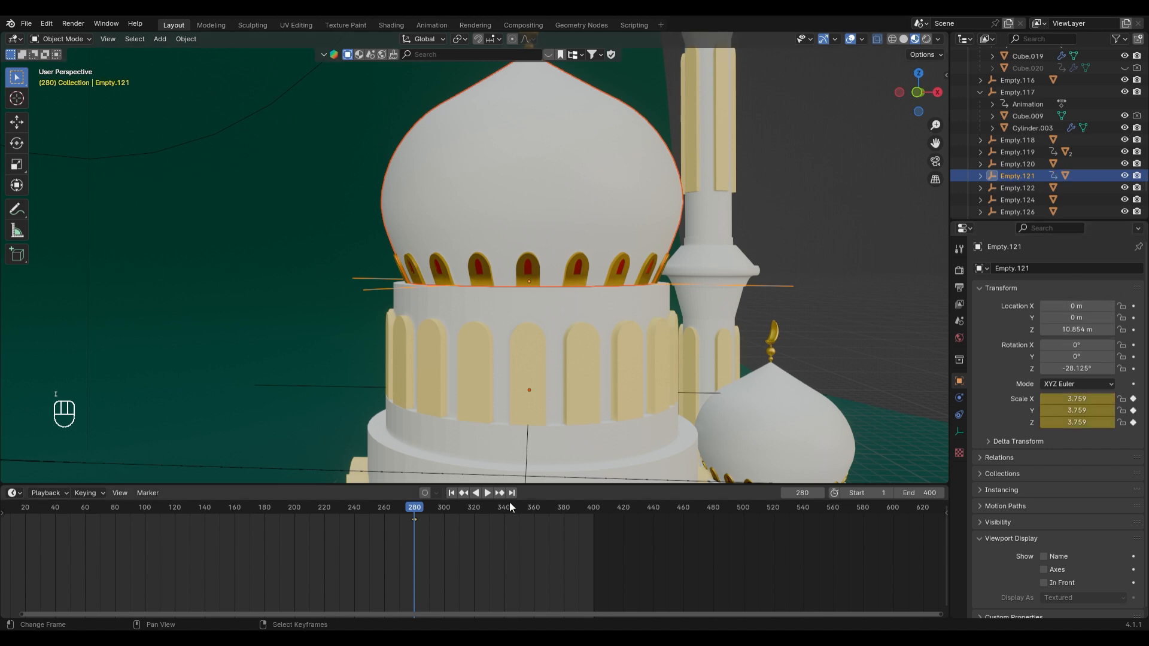
Scale Empty.121 to 0 at frame 230 and keyframe its scale there
mouse_move(349, 512)
mouse_down()
mouse_move(325, 517)
mouse_move(355, 518)
mouse_move(340, 518)
mouse_up()
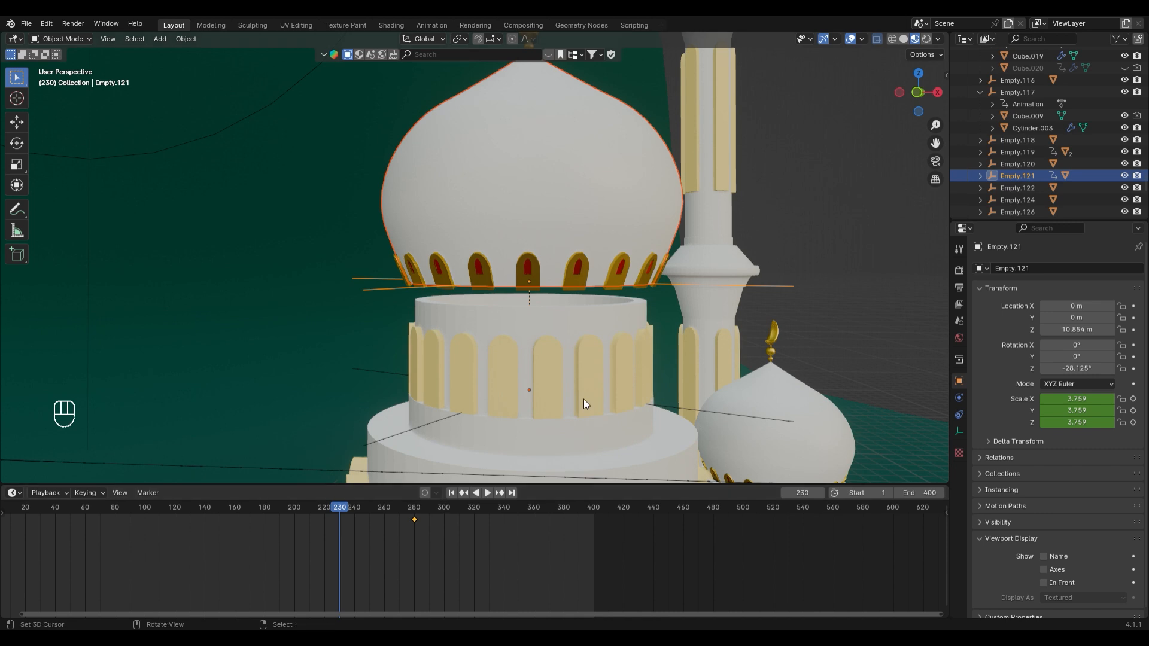
key(s)
key(0)
key(Return)
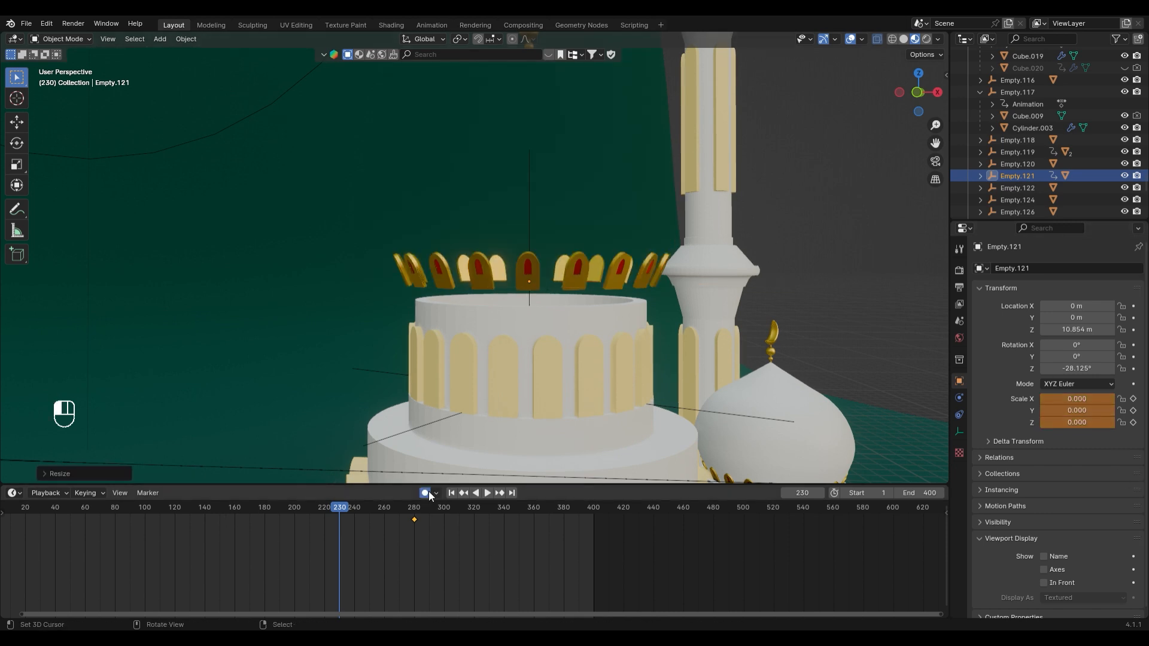
key(i)
Move Empty.121's ending scale keyframe to about frame 251 and play back the dome's growth
key(space)
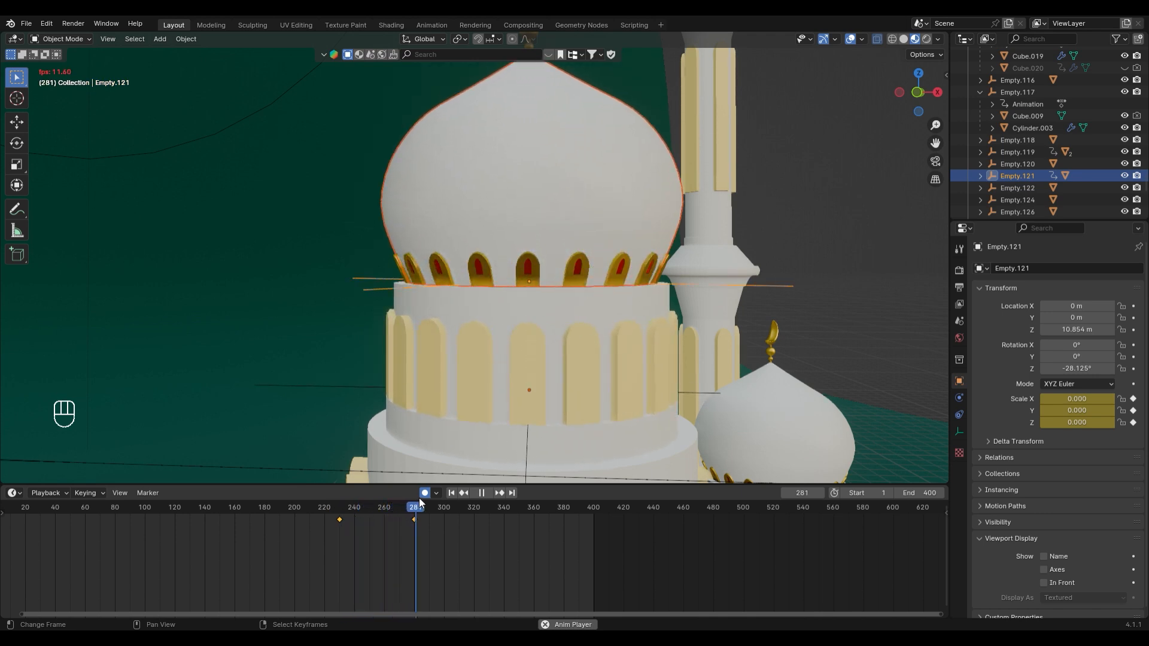
key(space)
click(329, 513)
drag(416, 519, 366, 526)
key(space)
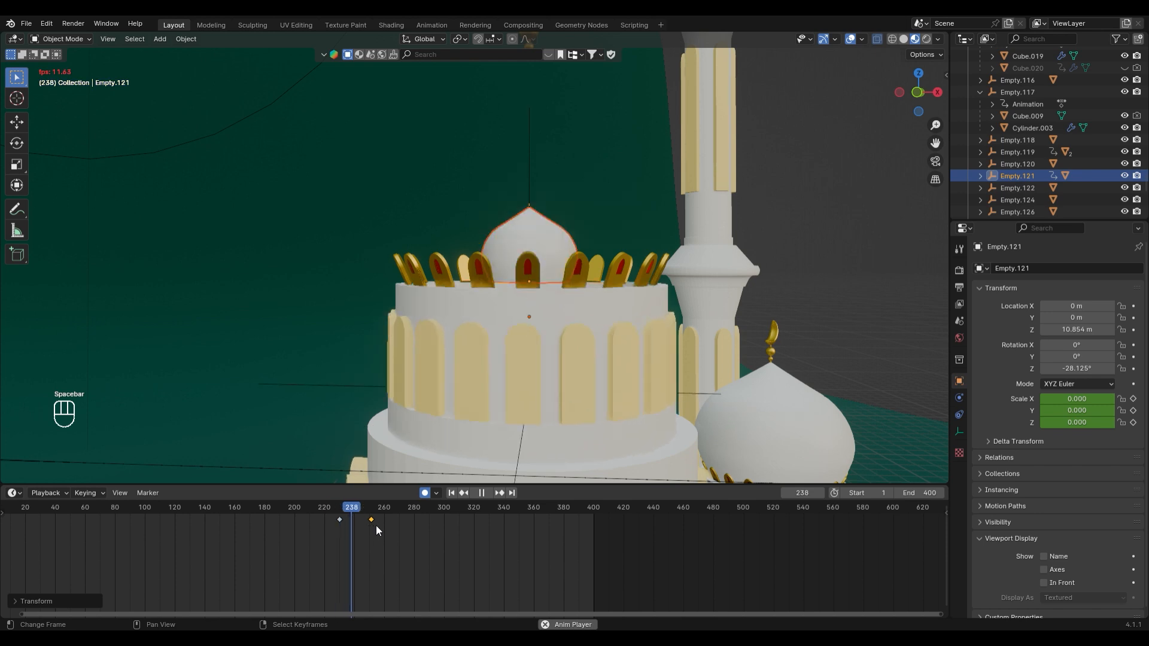
key(space)
Select the upper drum's arch ring Cube.010, locate it in the object hierarchy, and disable it in renders
middle_drag(485, 449, 511, 317)
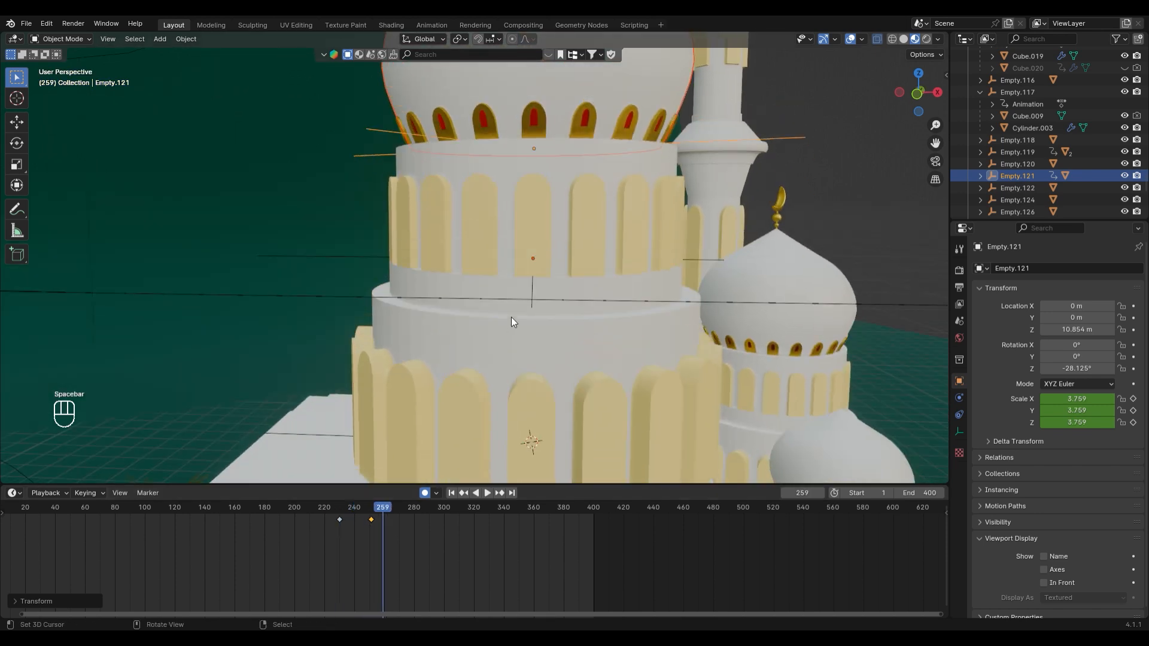
click(525, 234)
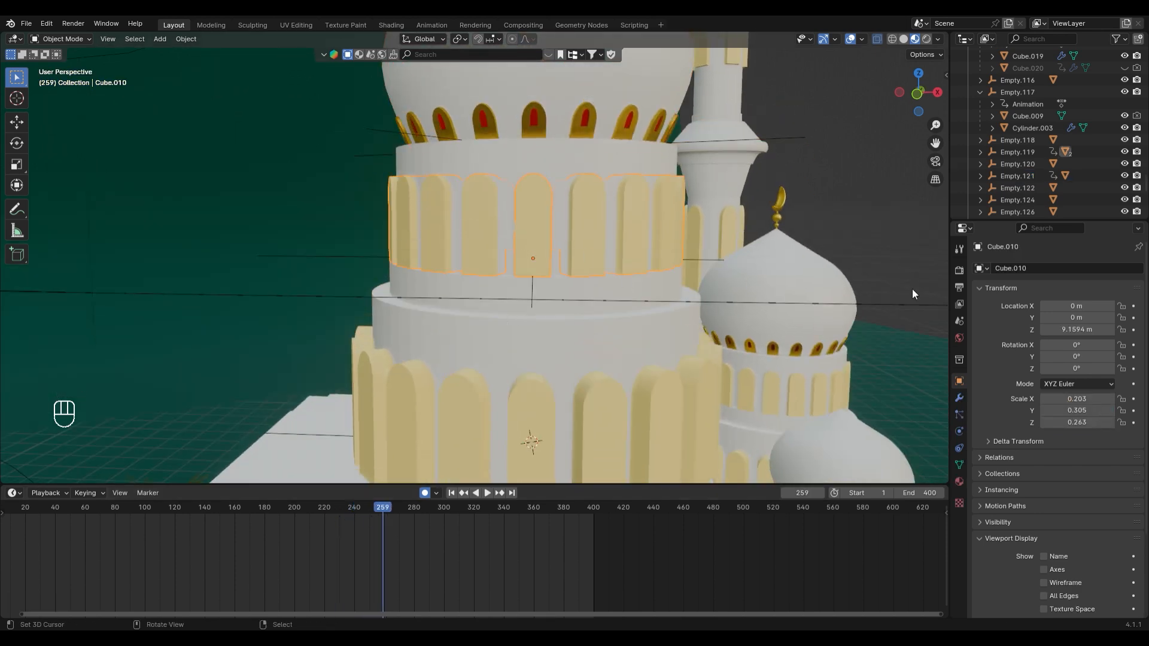
key(KP_Decimal)
key(KP_Decimal)
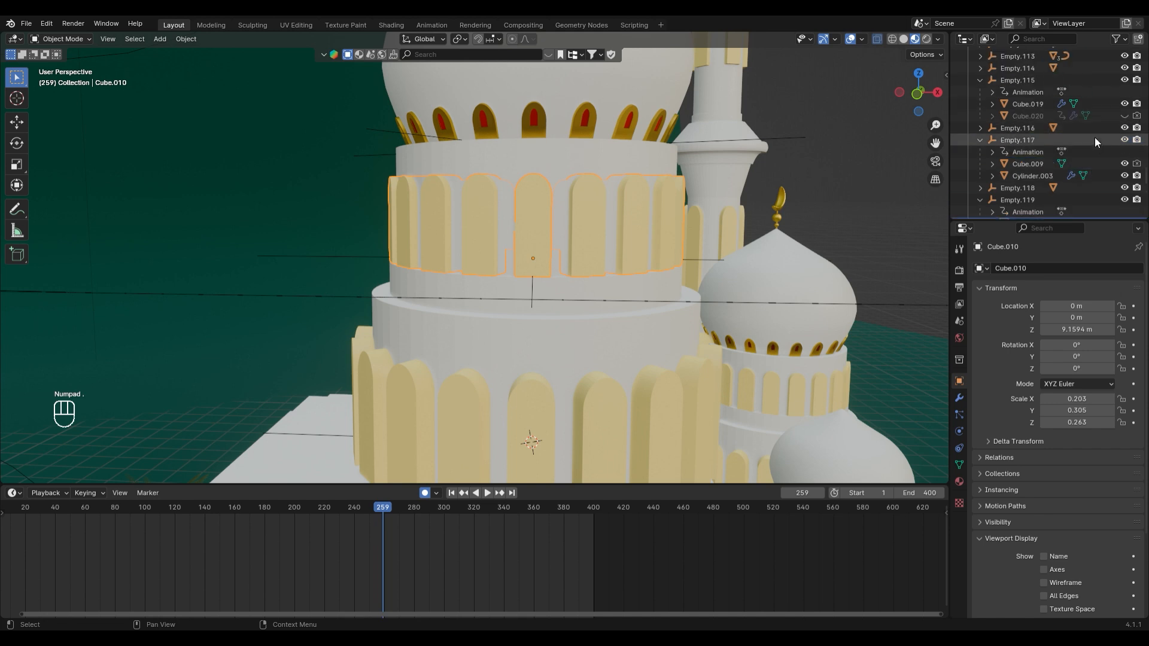
click(1137, 127)
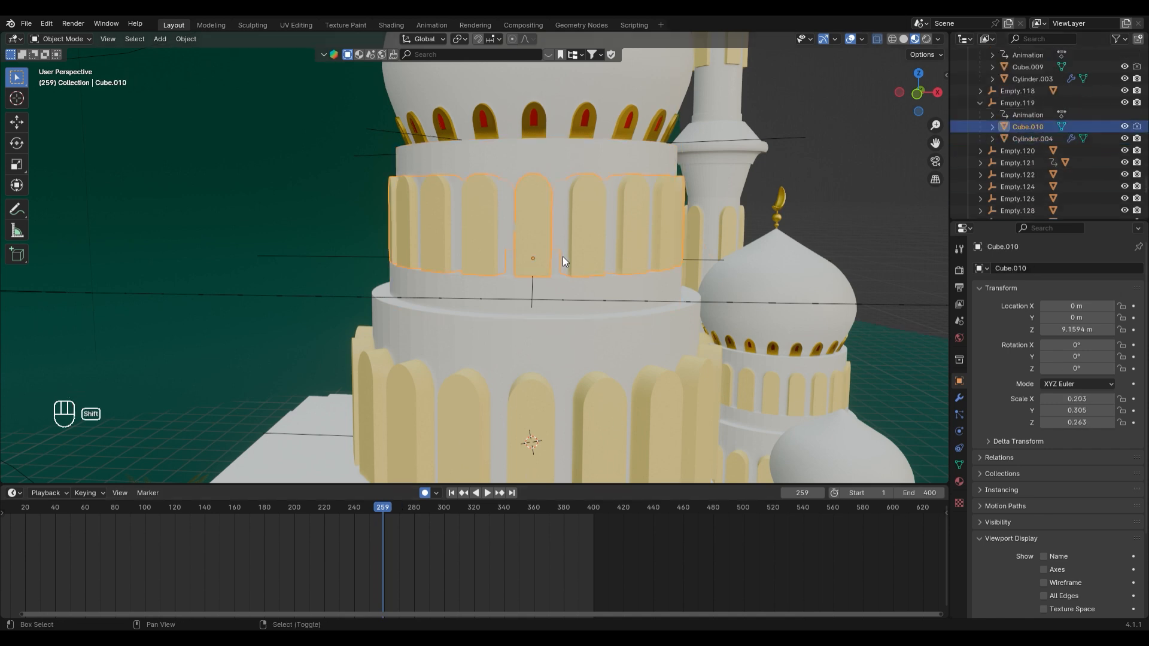
Snap the 3D cursor to the upper drum's arch ring Cube.010 and, at frame 229, add a basis shape key plus one more
key(shift+s)
click(550, 323)
drag(318, 510, 338, 509)
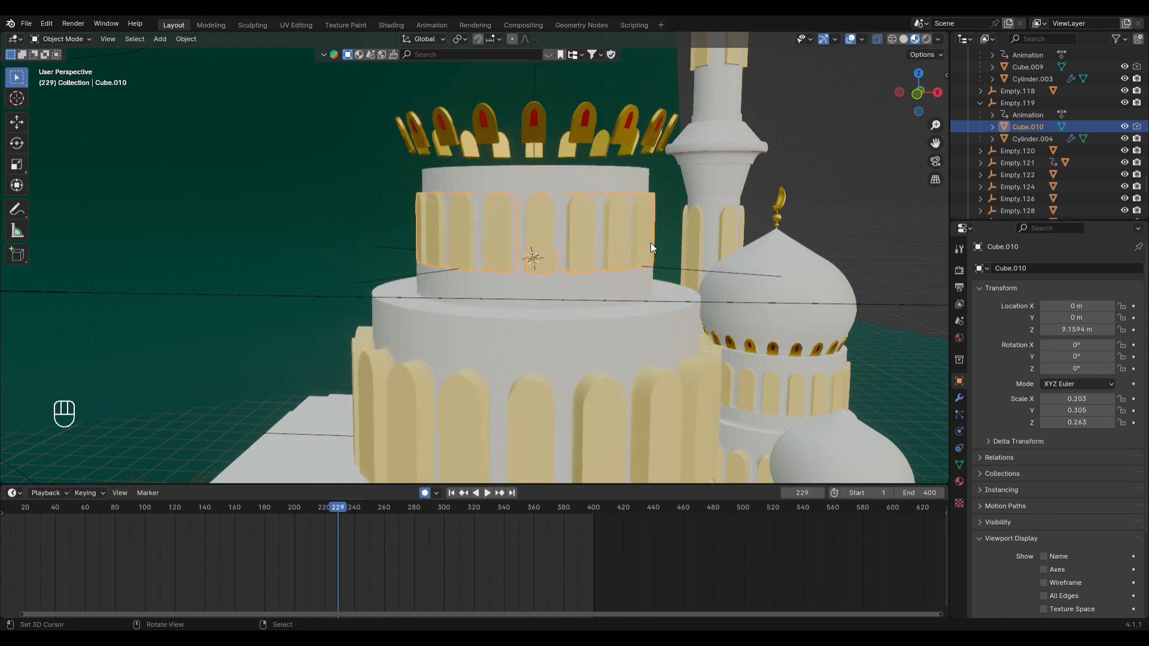
click(960, 482)
click(960, 465)
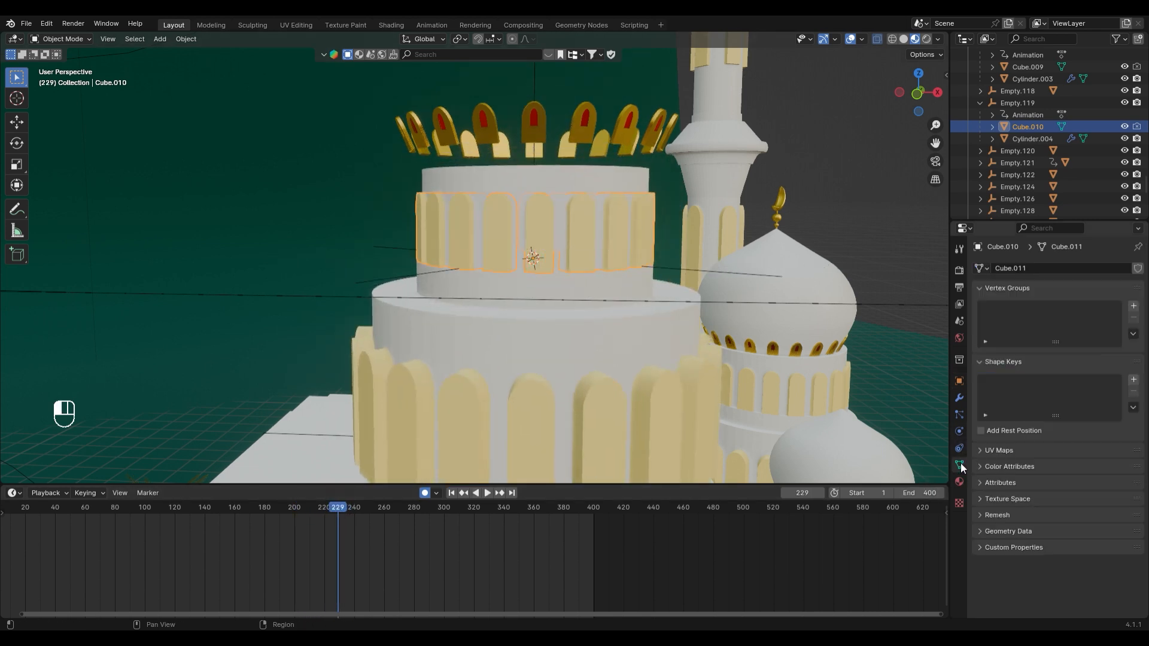
click(1133, 381)
click(1133, 381)
In the new shape key, scale all of Cube.010's geometry to about 0.94 around the 3D cursor, sinking the arches into the drum
key(Tab)
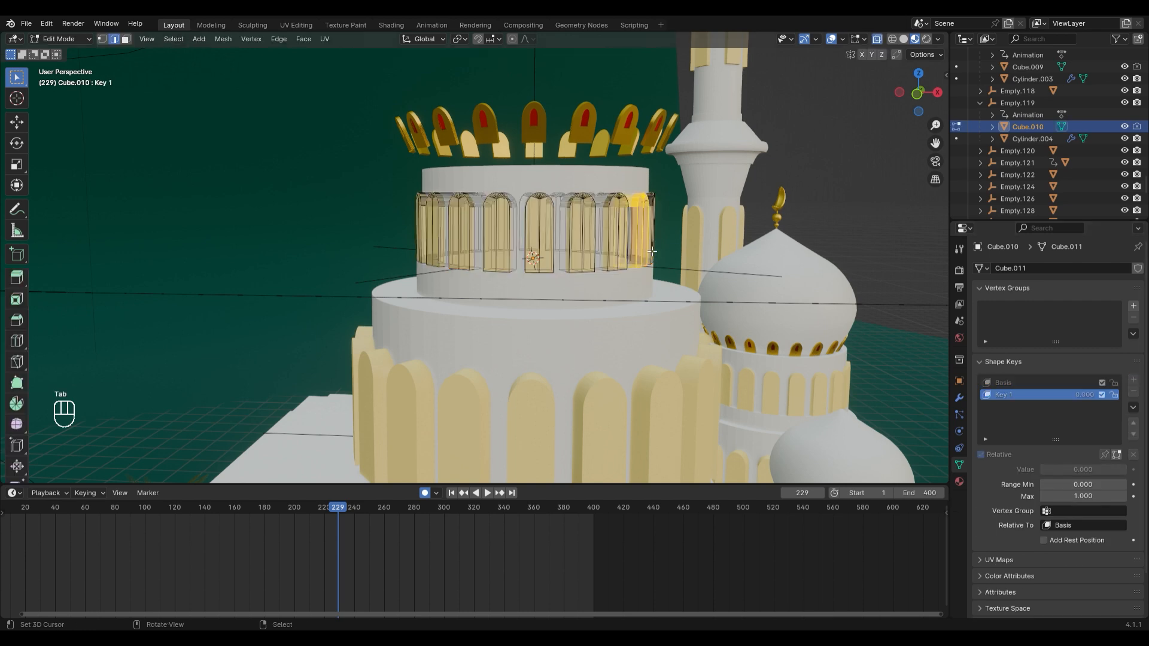
key(a)
key(s)
right_click(520, 48)
click(525, 39)
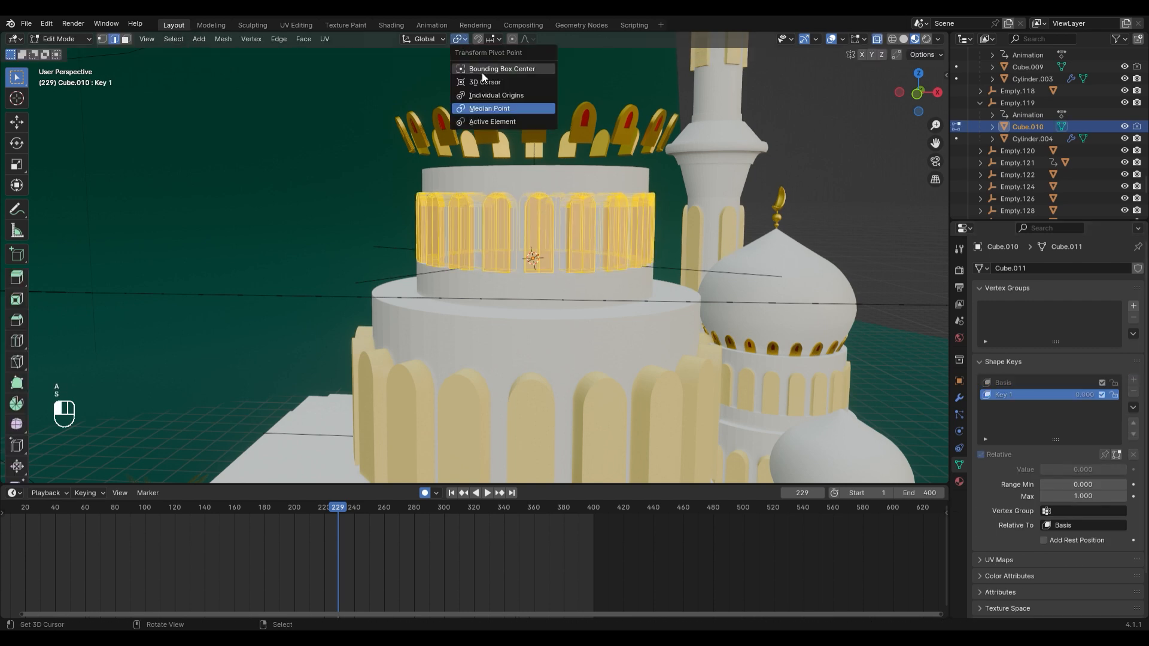
key(s)
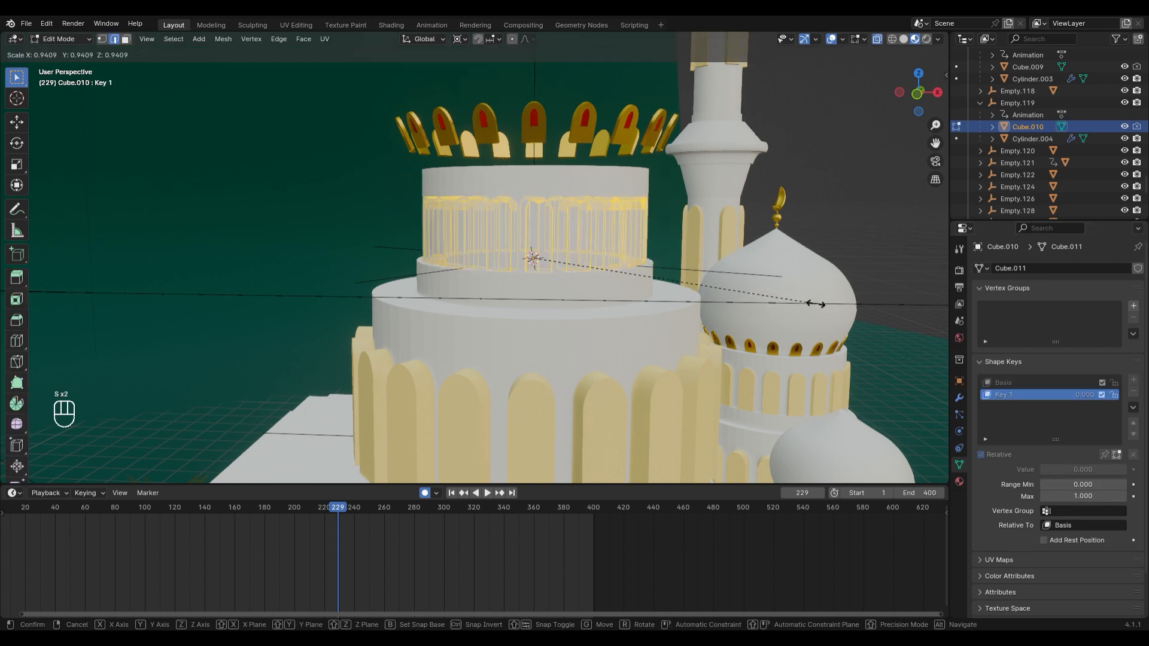
click(707, 330)
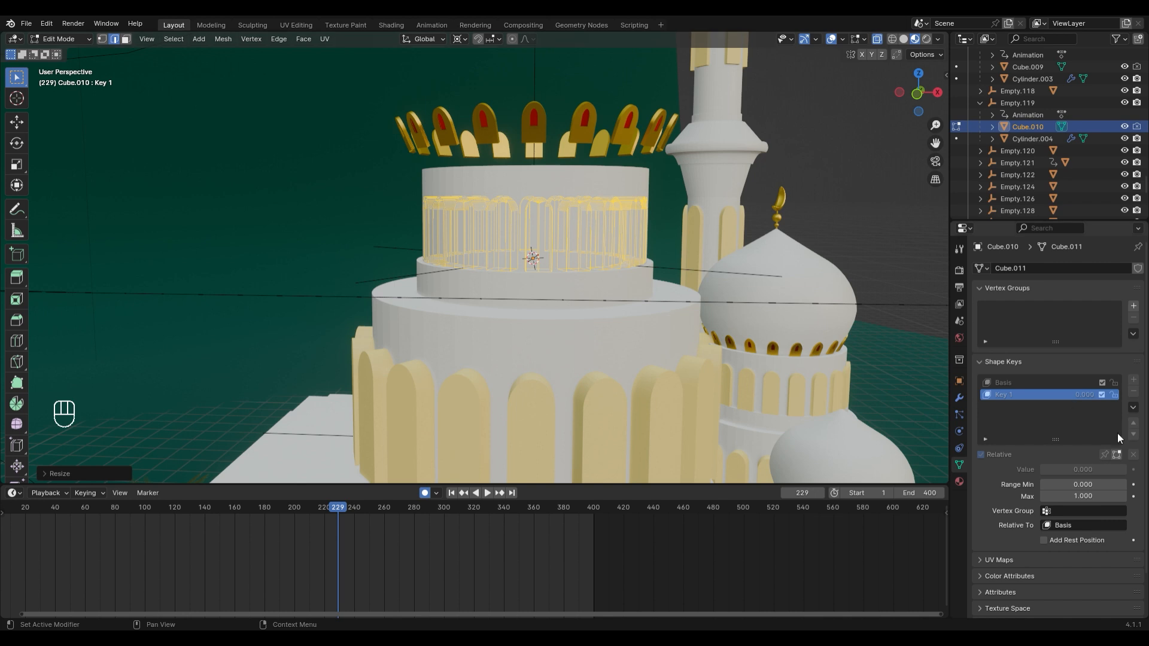
key(Tab)
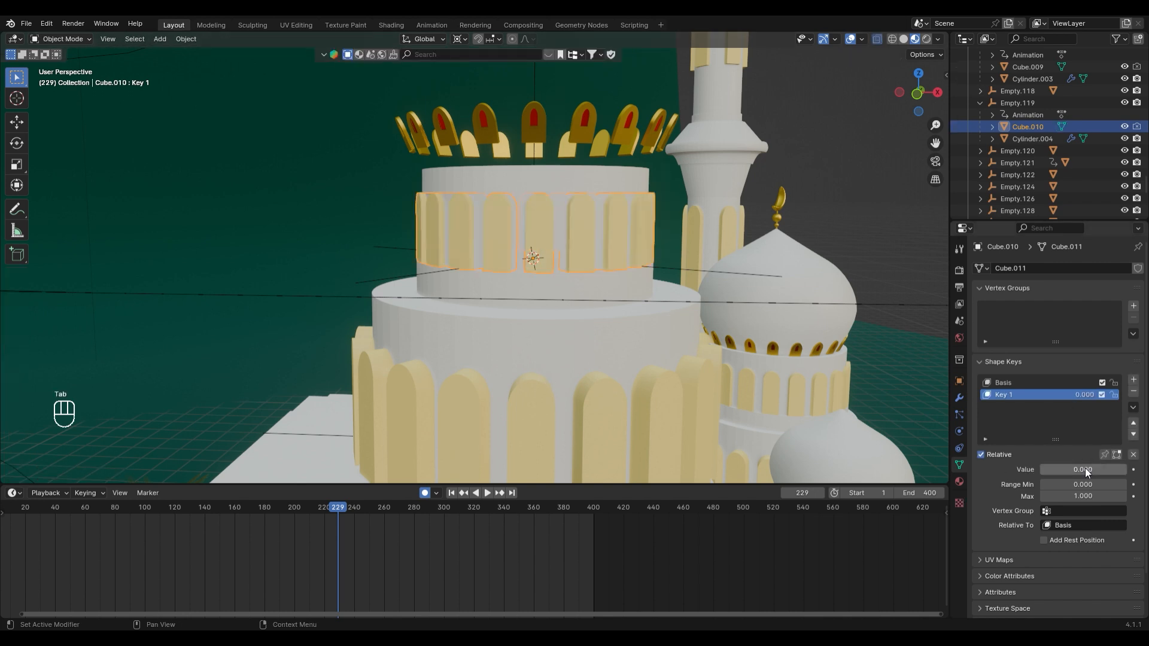
Keyframe Cube.010's Key 1 value at 1.000 on frame 230 and at 0.000 on frame 261
key(i)
key(space)
mouse_move(351, 507)
mouse_down()
mouse_move(363, 508)
mouse_move(330, 508)
mouse_move(340, 513)
mouse_up()
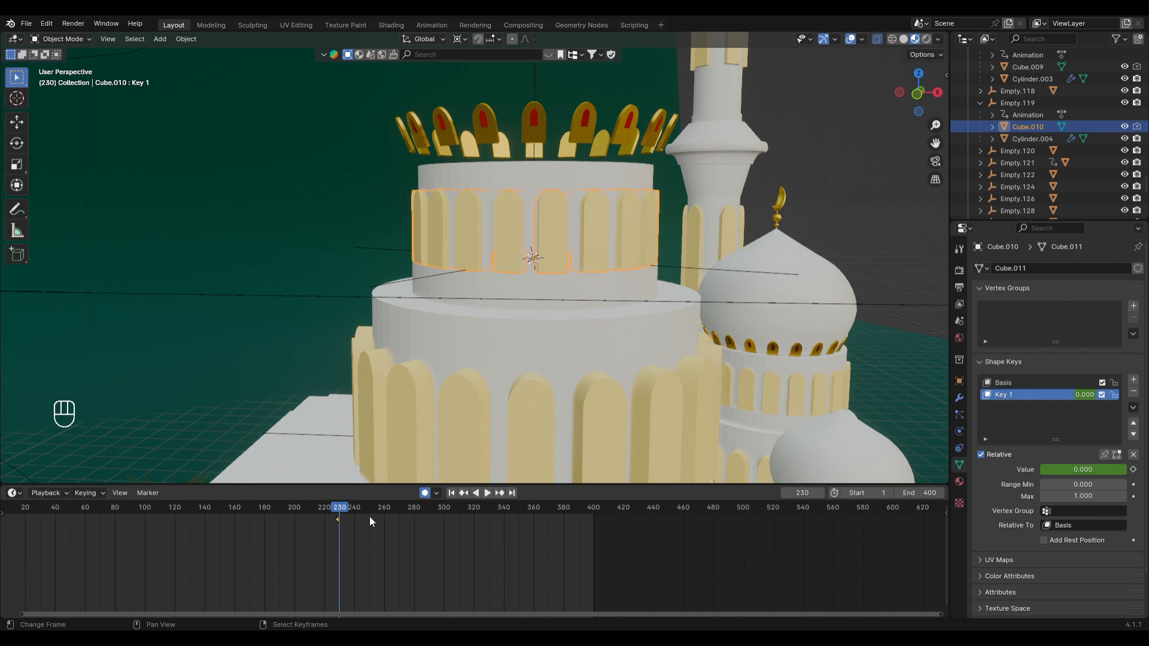
drag(1067, 470, 1126, 470)
key(ctrl+z)
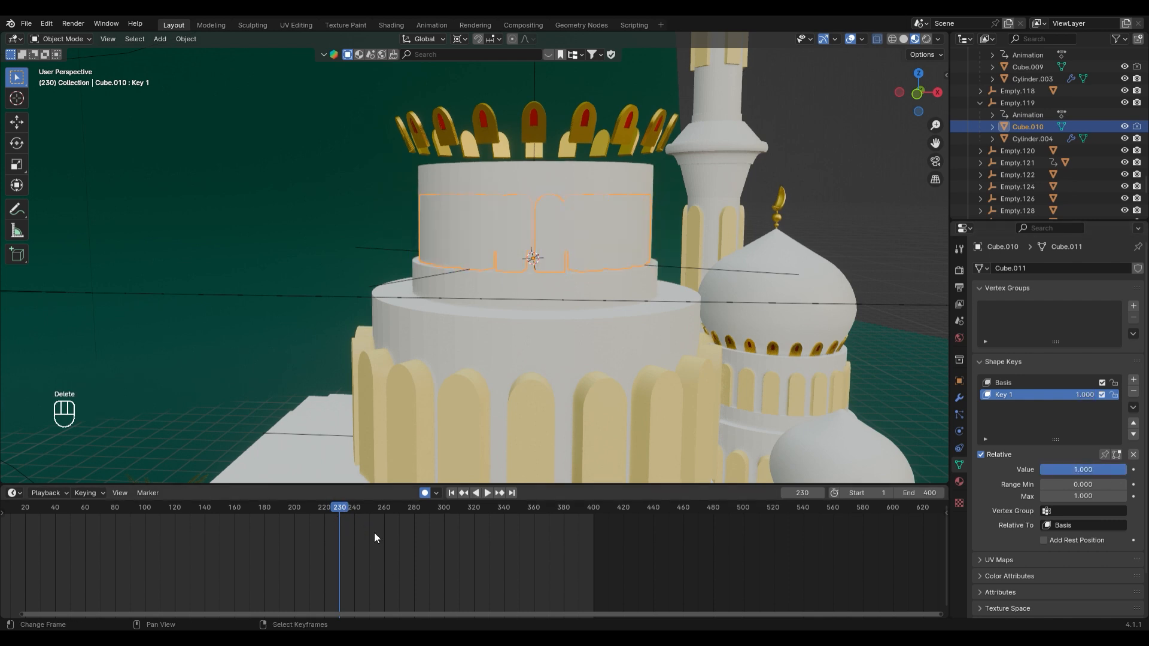
key(space)
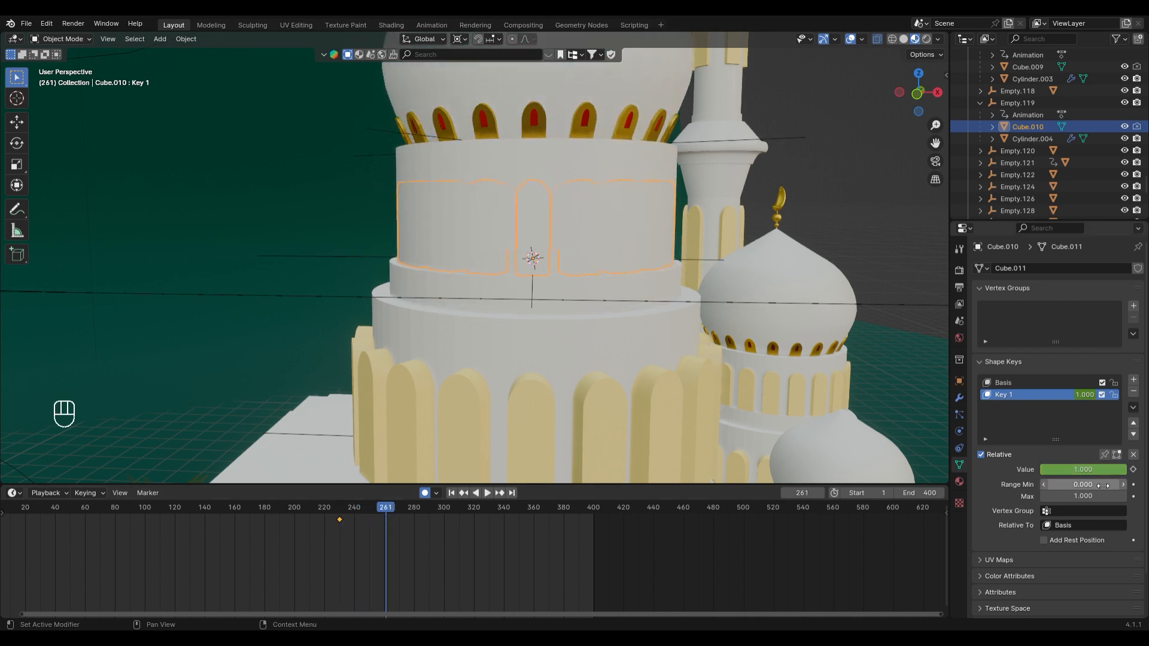
drag(1103, 469, 1015, 470)
Scrub the animation to frame 339 and examine the main dome Cylinder.005 up to its crescent finial
shift+middle_drag(558, 71, 570, 185)
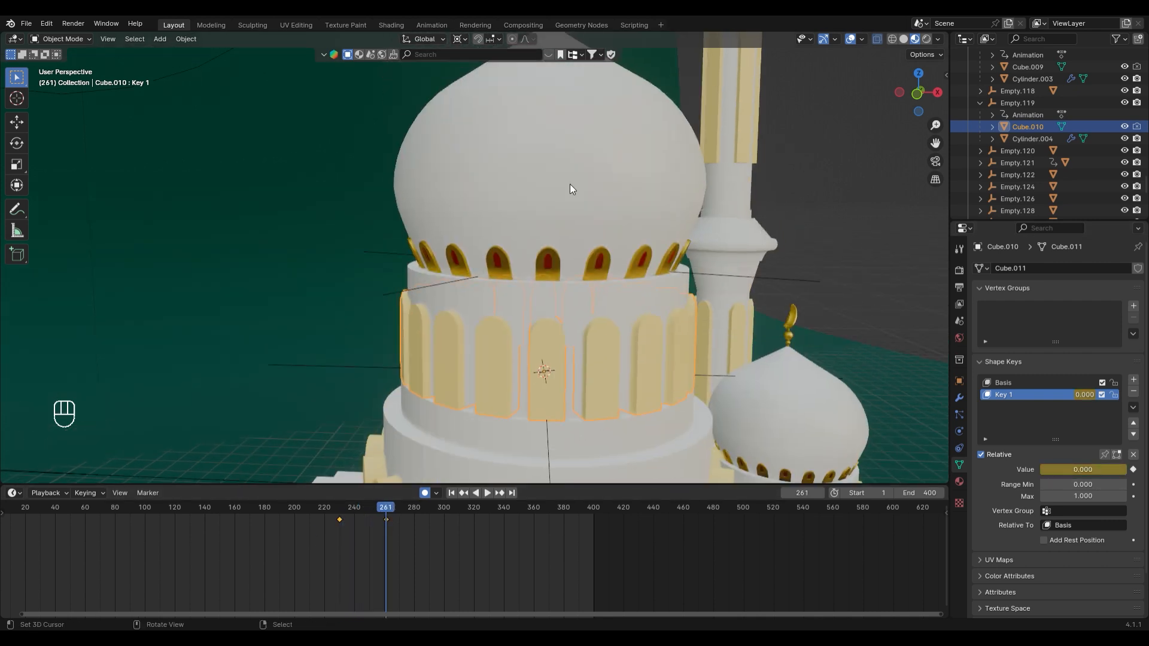
click(570, 184)
drag(287, 525, 425, 523)
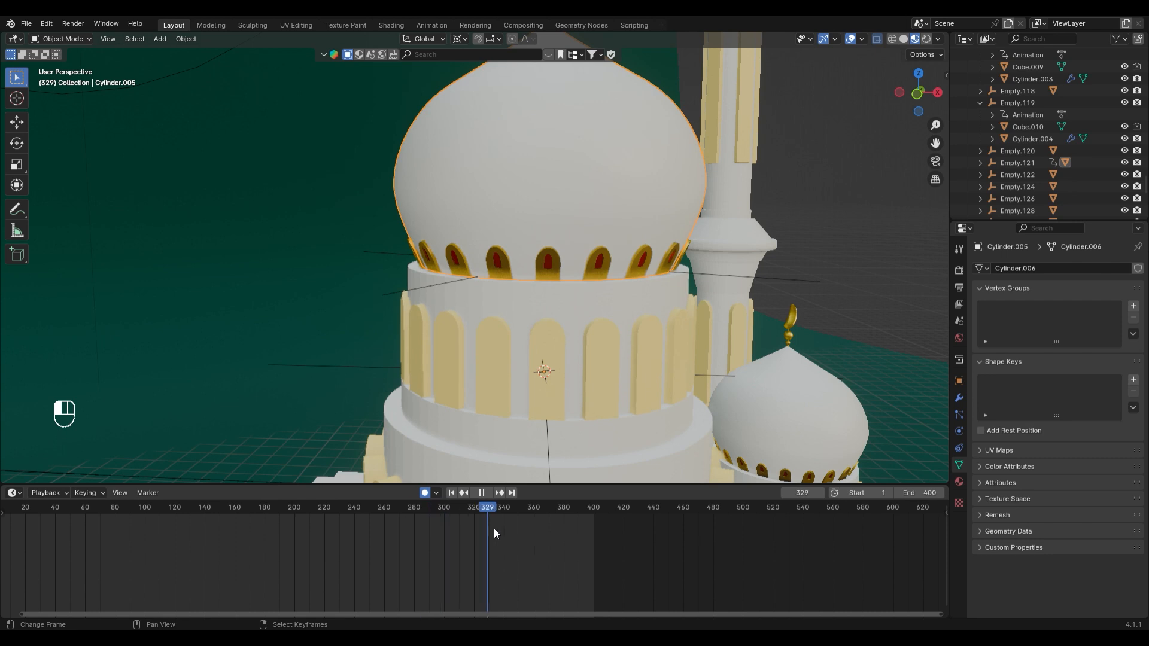
shift+middle_drag(500, 247, 429, 332)
middle_drag(509, 356, 532, 314)
shift+middle_drag(561, 60, 467, 228)
right_click(465, 228)
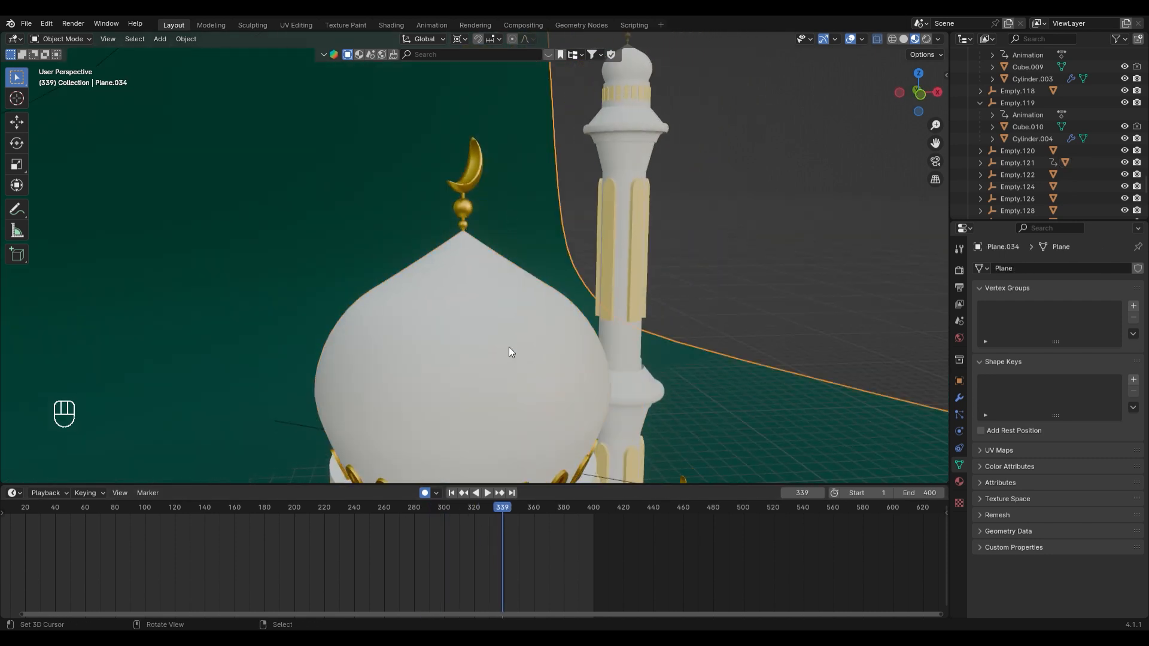
right_click(509, 346)
Switch the animation editor to the Graph Editor and show only the X Scale curve of the dome's parent Empty.121
click(90, 493)
click(13, 492)
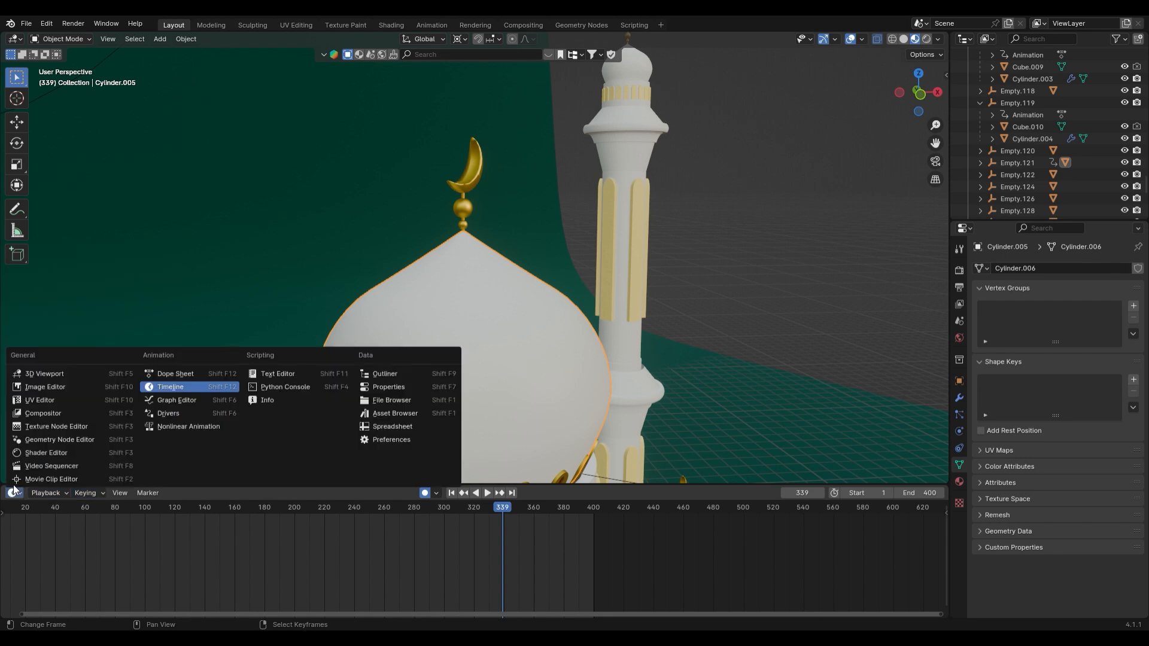
click(180, 403)
scroll(424, 335, down, 1)
right_click(412, 457)
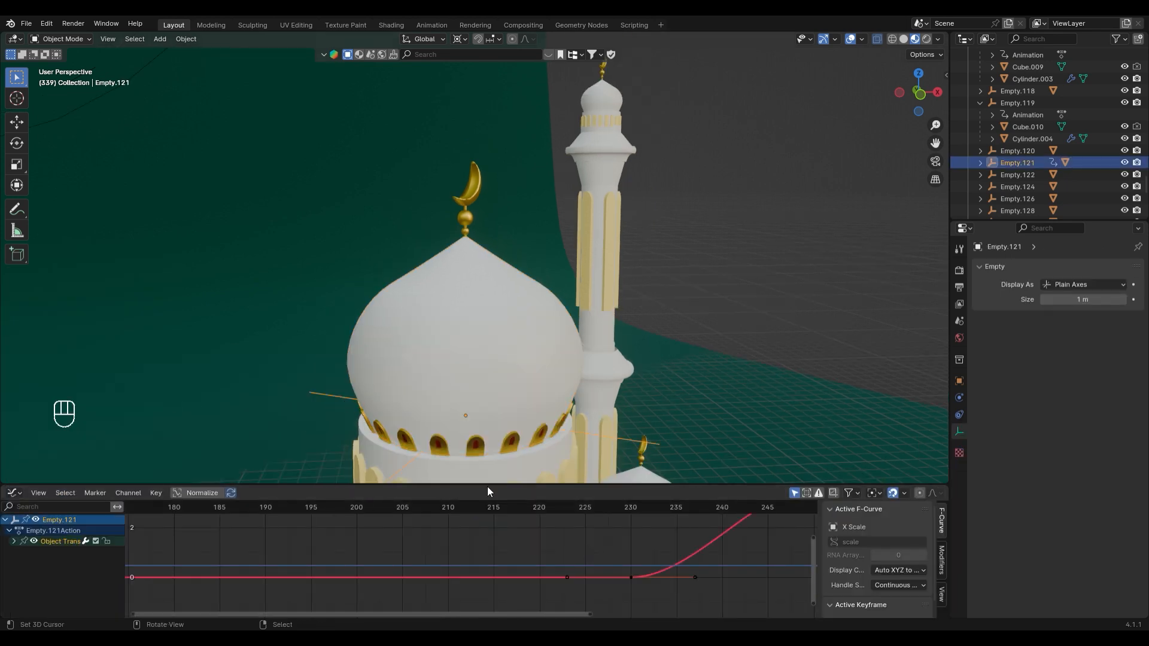
scroll(653, 566, down, 4)
middle_drag(657, 580, 613, 606)
right_click(544, 600)
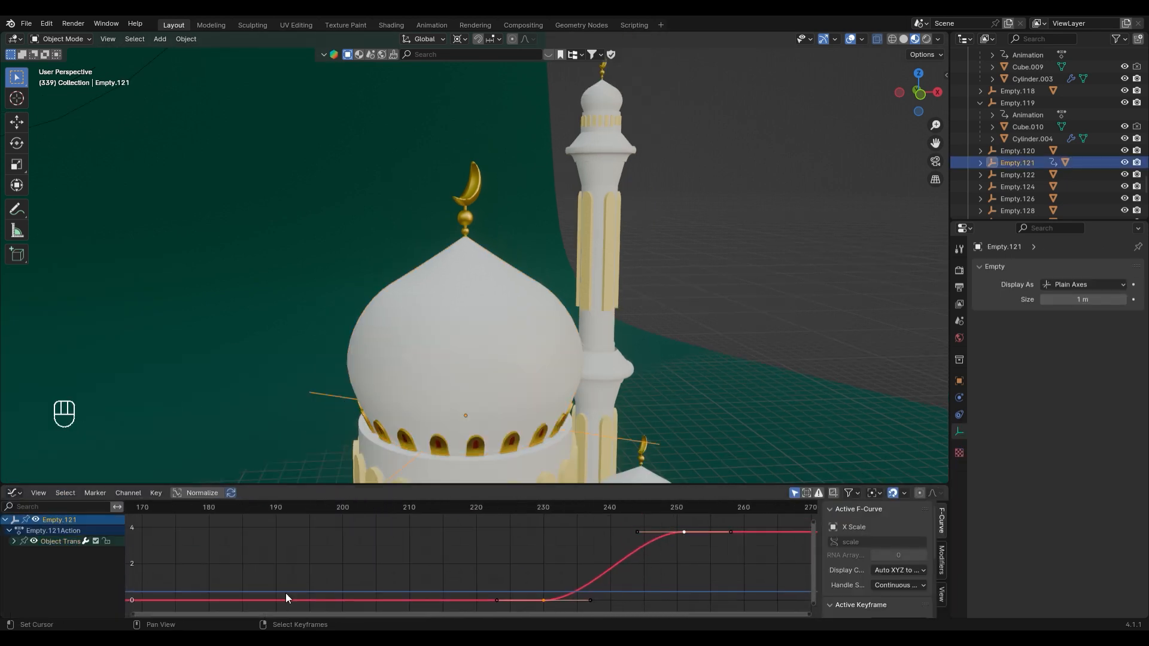
click(13, 541)
ctrl+click(23, 552)
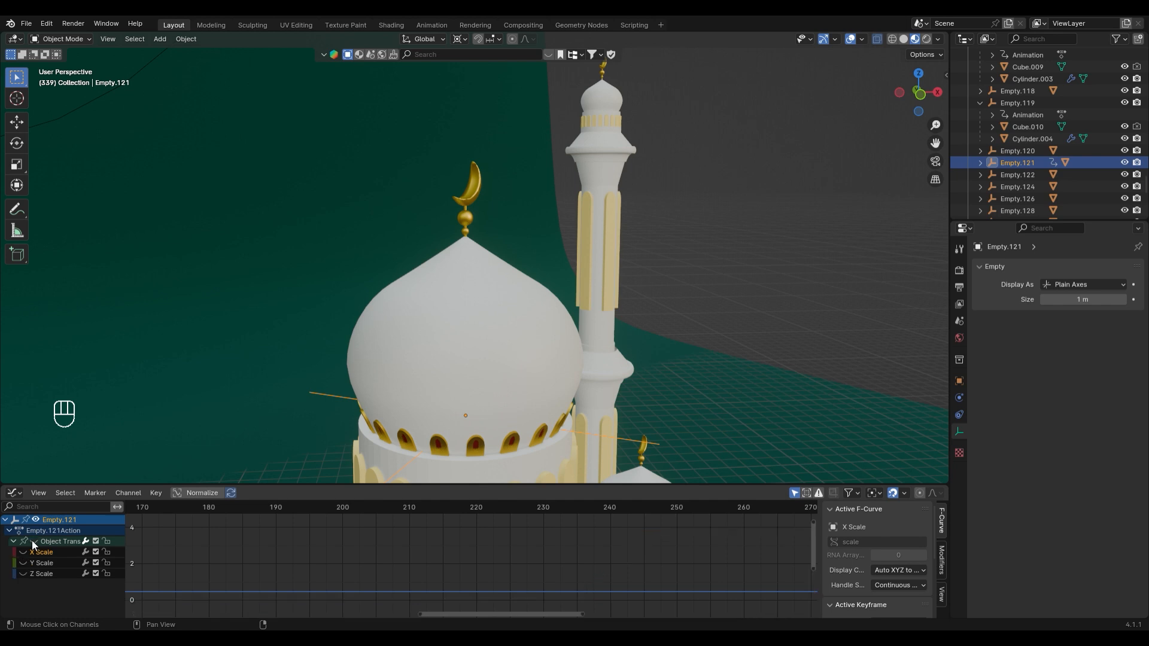
Try Bounce interpolation on Empty.121's X Scale keyframes, playing back the dome's growth, and save the file
key(Menu)
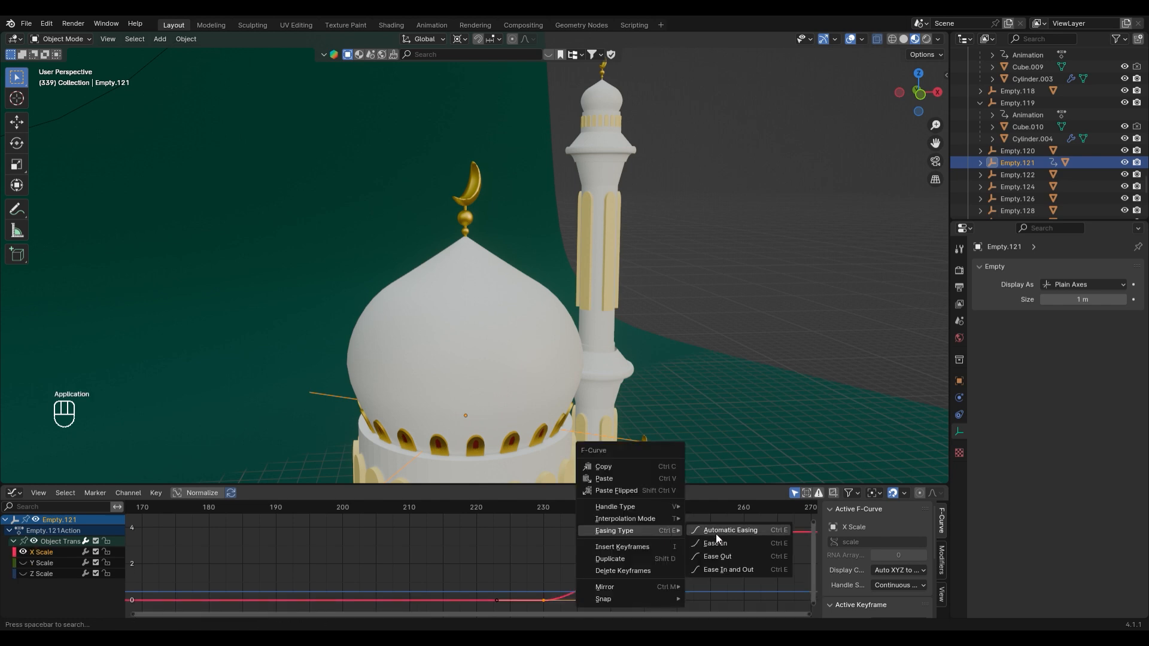
mouse_move(658, 519)
click(890, 453)
key(space)
key(space)
key(space)
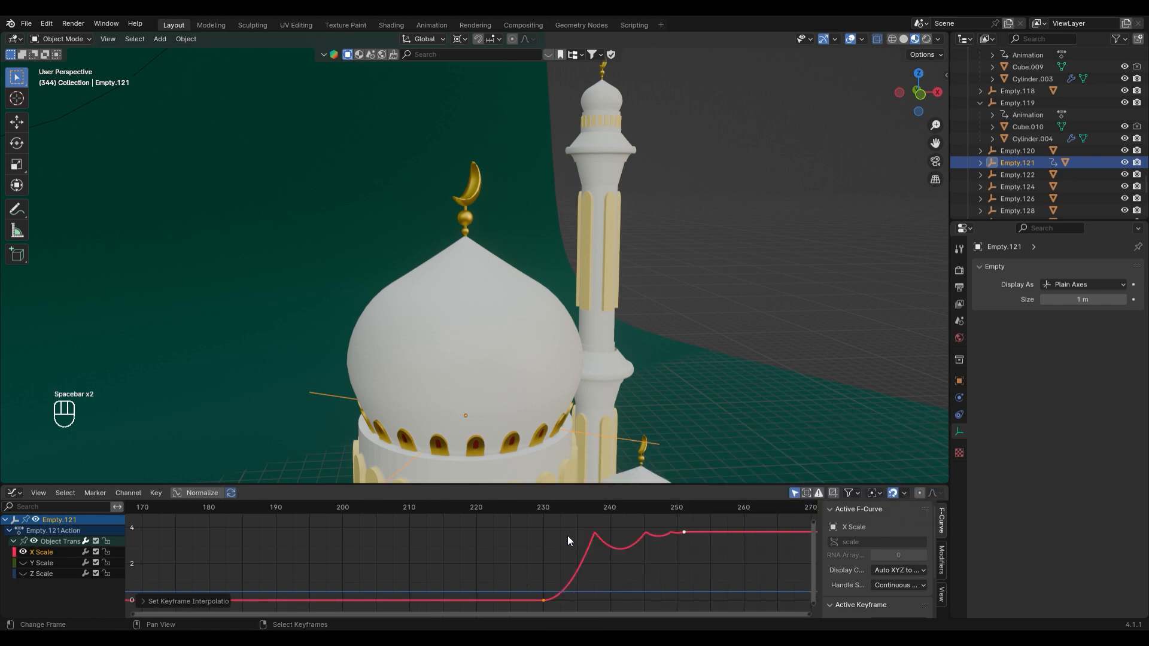
key(space)
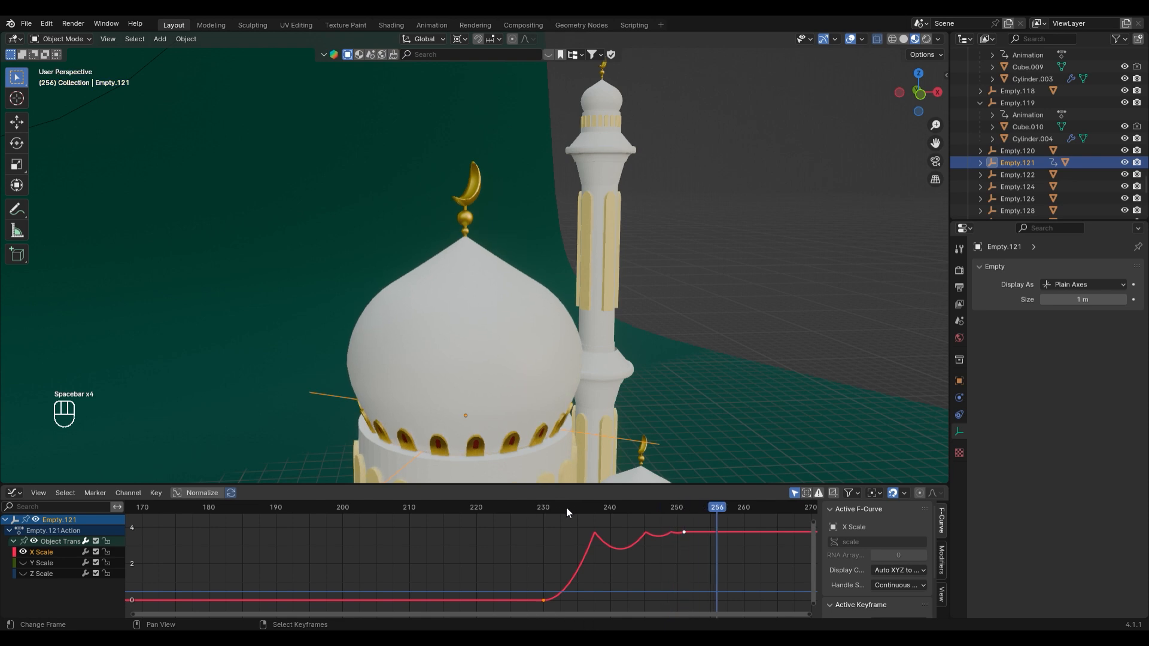
click(523, 511)
key(space)
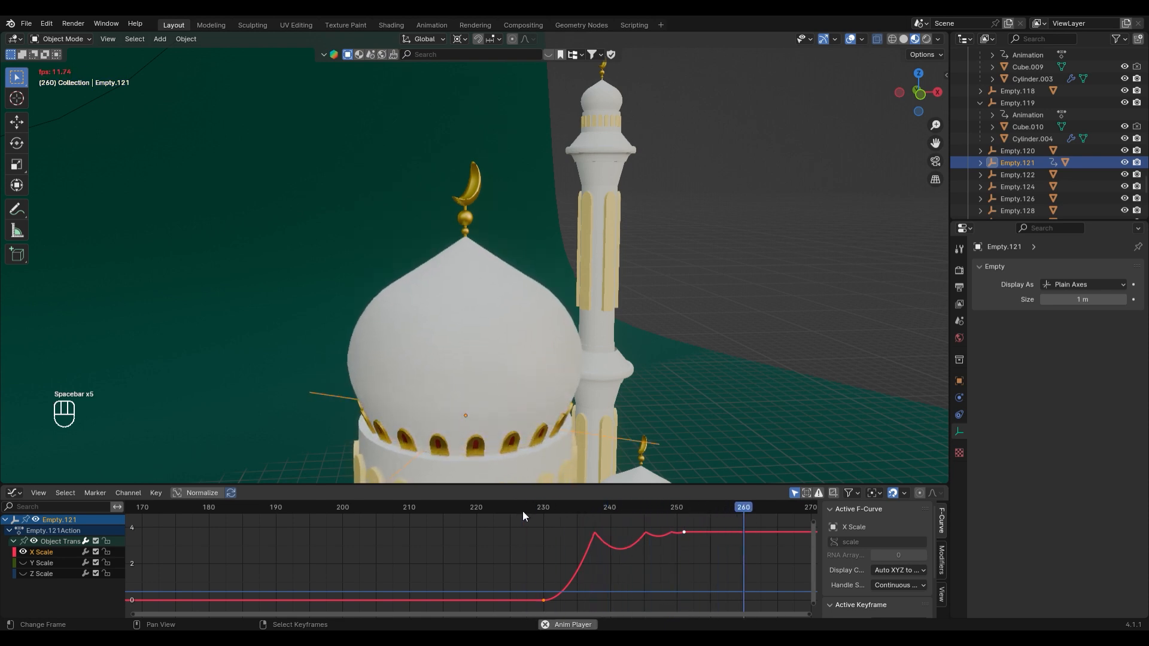
key(space)
key(ctrl+s)
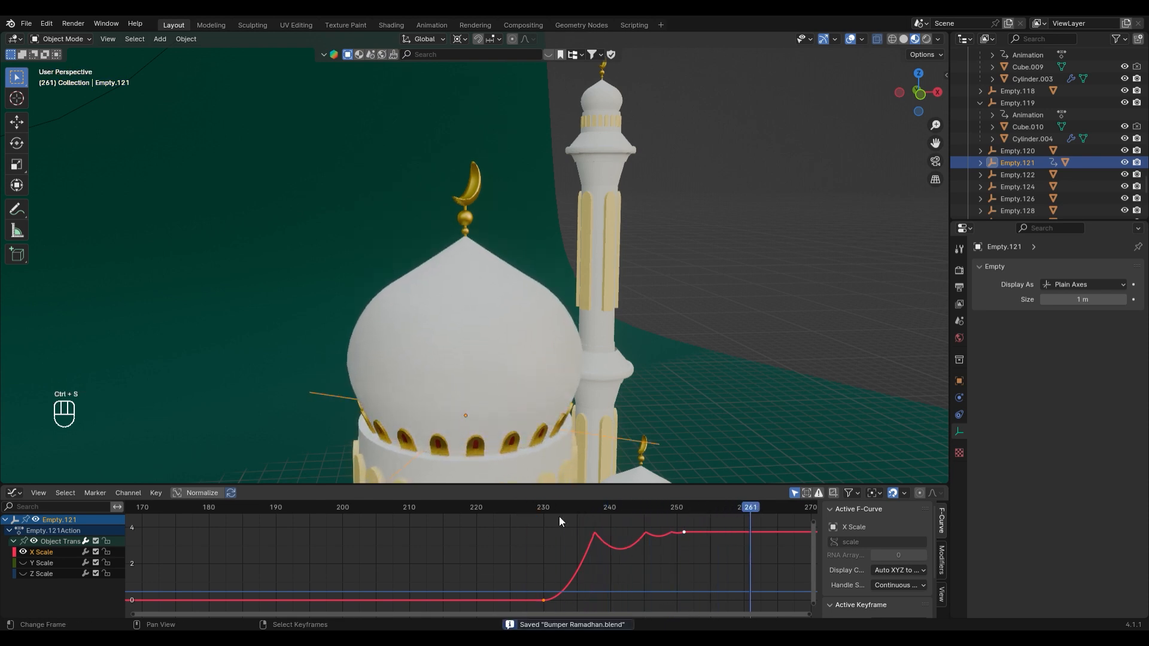
Scrub through the dome's growth to frame 249 and undo the Bounce interpolation
drag(541, 508, 673, 513)
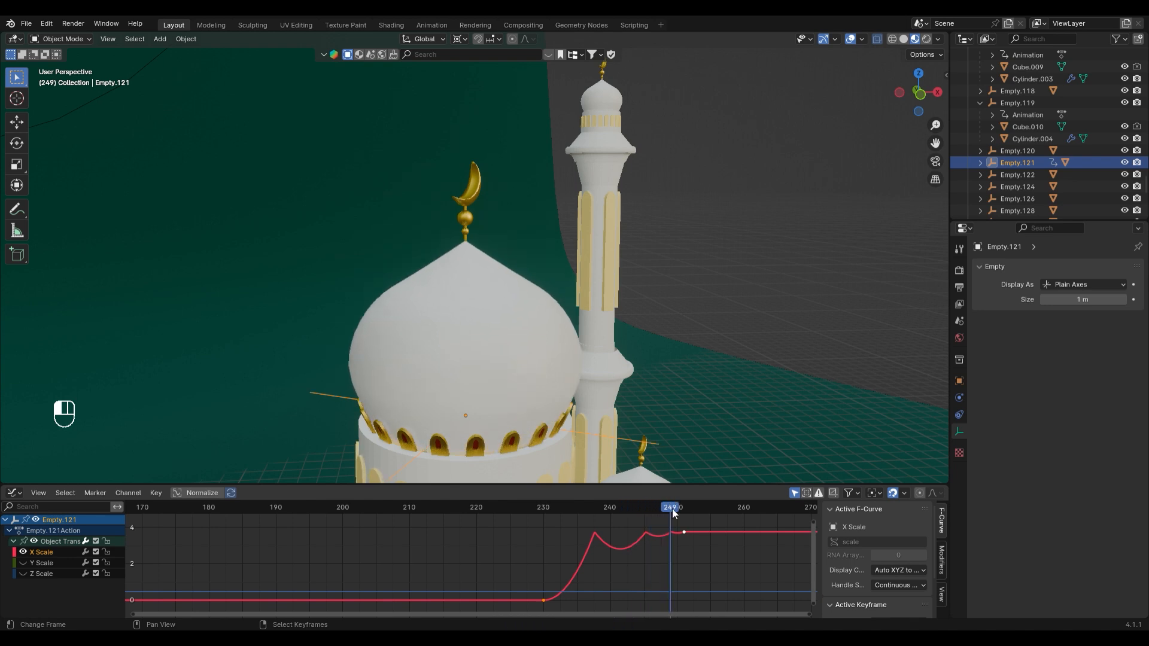
key(ctrl+z)
key(ctrl+z)
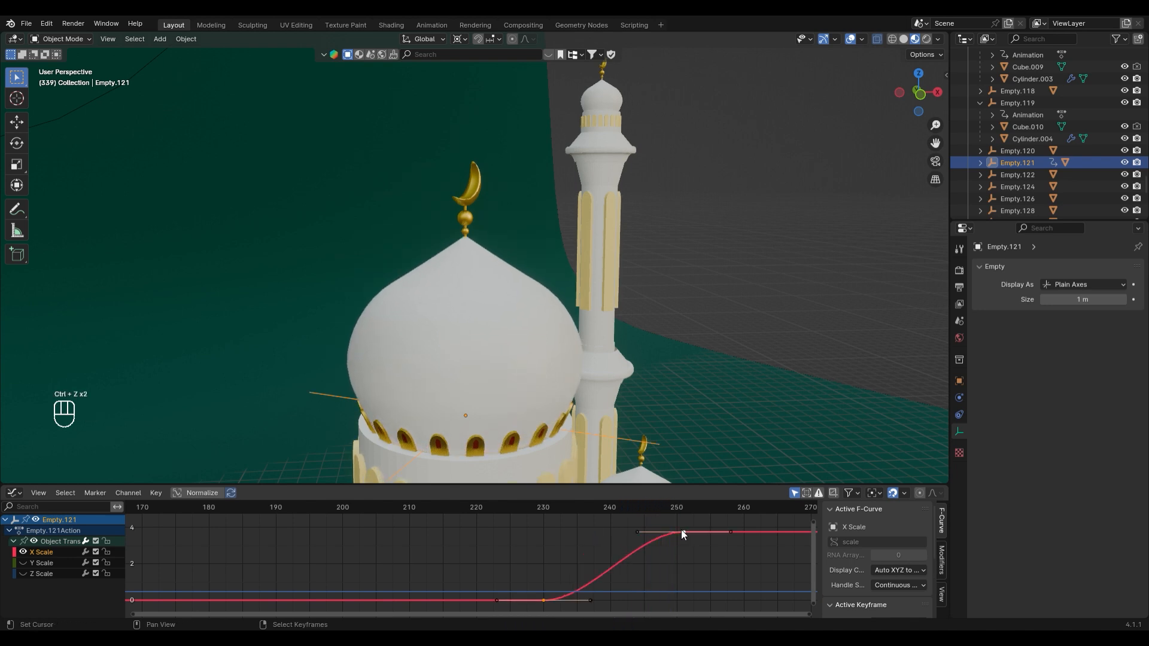
Try Back interpolation on Empty.121's X Scale keyframes, play back the dome's growth, and undo the change
right_click(681, 530)
mouse_move(702, 531)
click(906, 451)
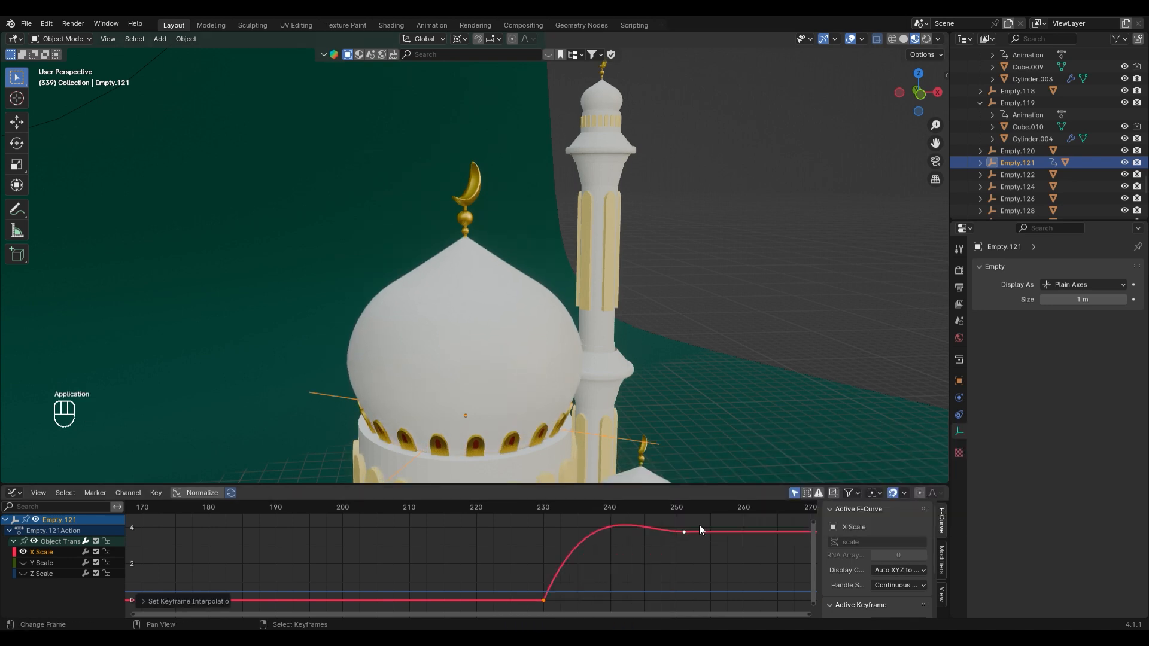
key(space)
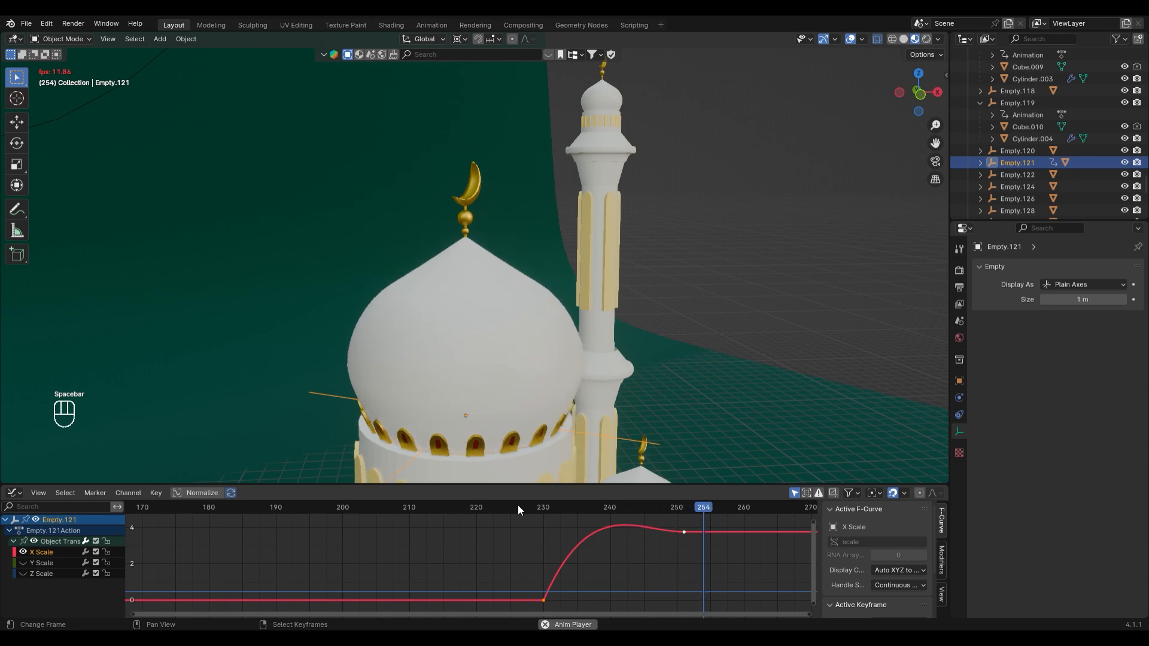
key(space)
key(ctrl+z)
key(ctrl+z)
Set Empty.121's X Scale keyframes to Elastic interpolation and play back the dome's growth
right_click(603, 536)
mouse_move(603, 536)
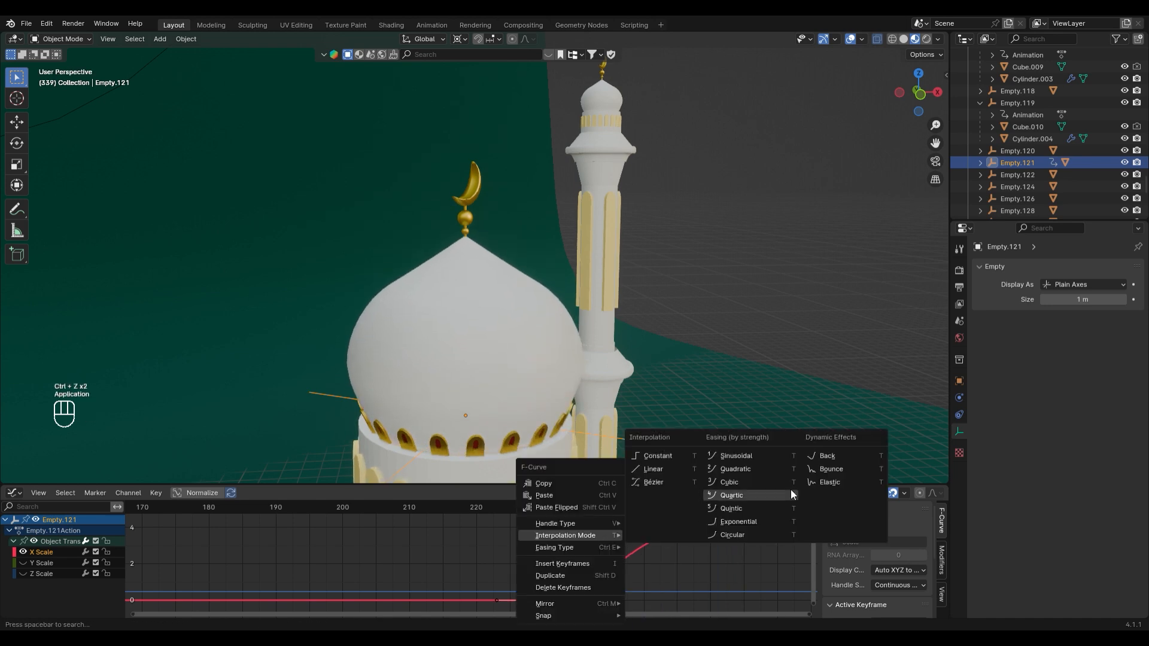
click(855, 481)
key(space)
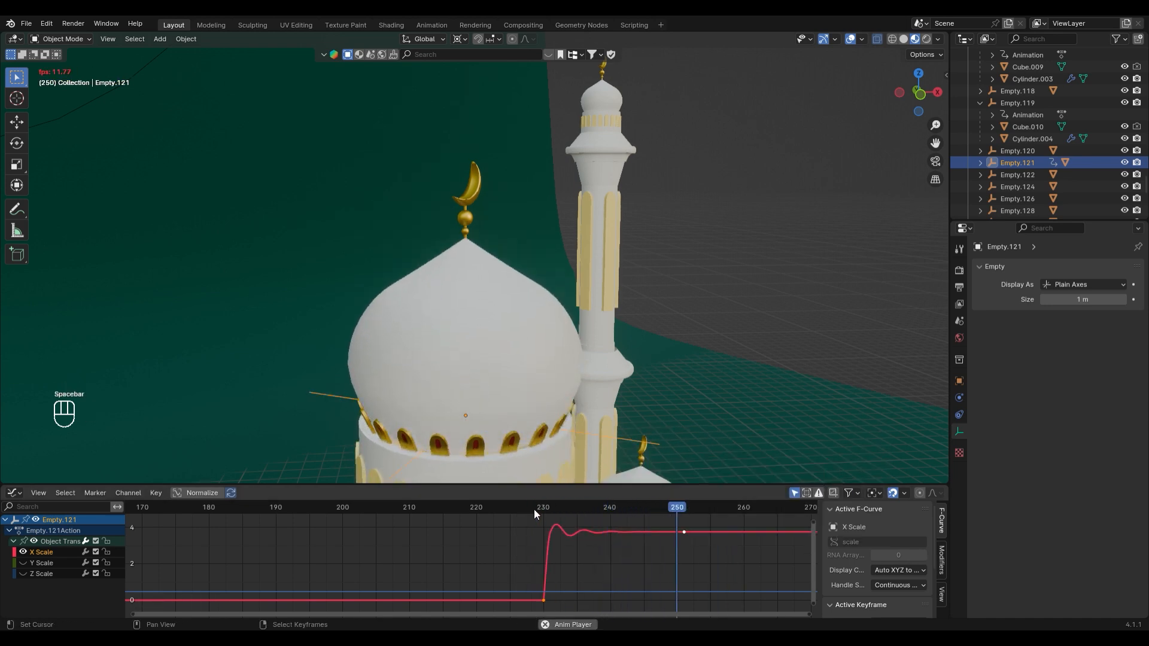
key(space)
key(space)
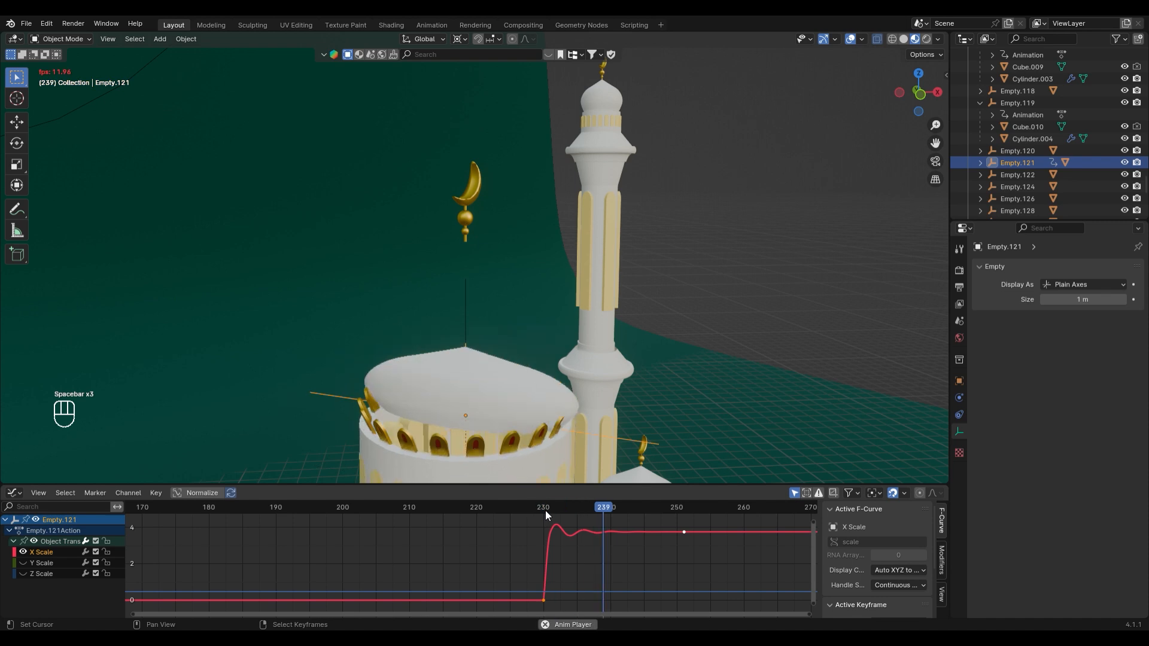
key(space)
Select the main dome Cylinder.005, review its material and Boolean modifier, and scrub to frame 252
middle_drag(530, 455, 522, 352)
click(521, 352)
click(959, 482)
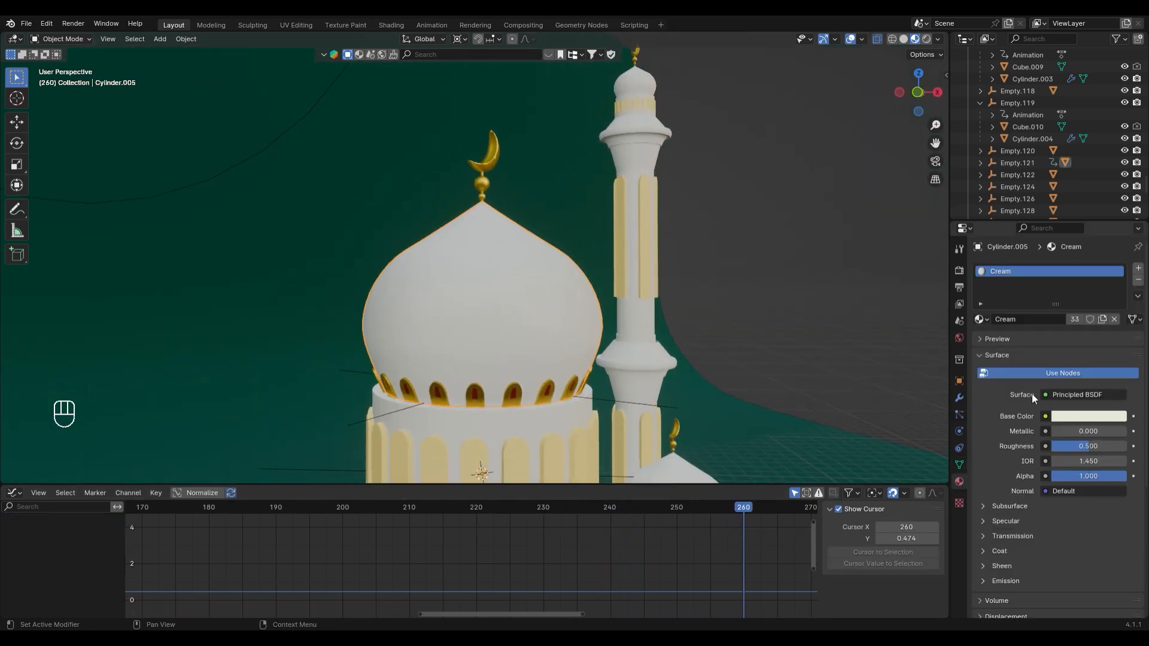
click(959, 398)
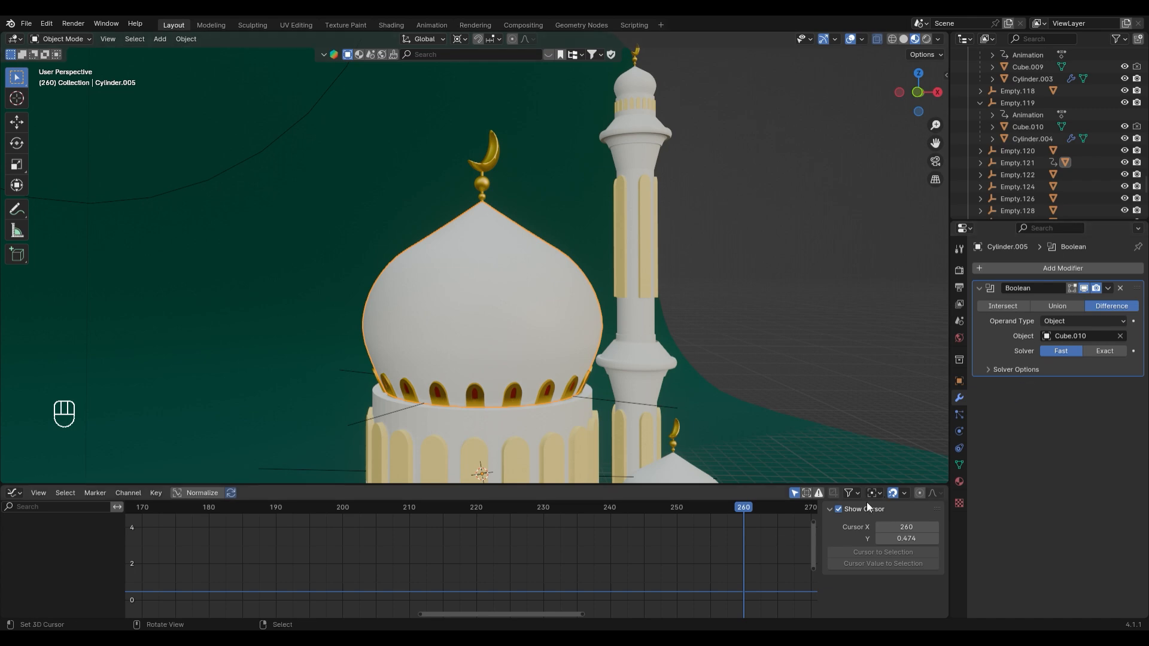
right_click(539, 315)
right_click(526, 310)
drag(667, 523, 691, 542)
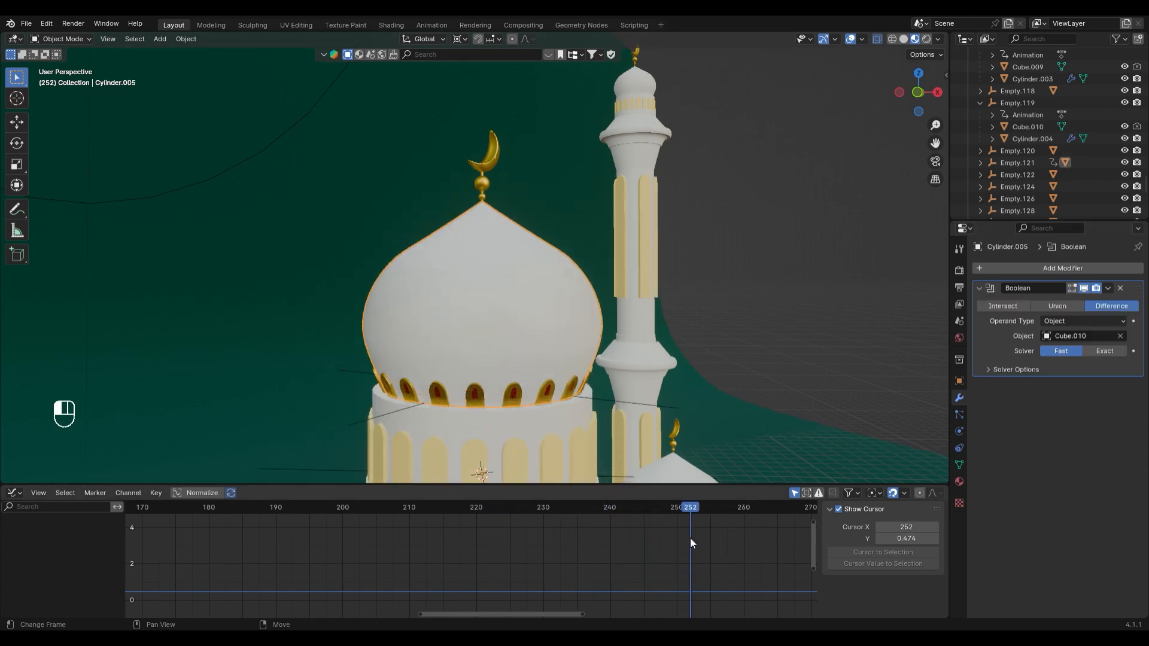
Select the dome's gold window ring Cube.011, switch the animation editor to the Dope Sheet, and go to frame 247
right_click(511, 398)
middle_drag(511, 398, 562, 324)
scroll(658, 329, up, 3)
scroll(531, 315, down, 5)
click(15, 493)
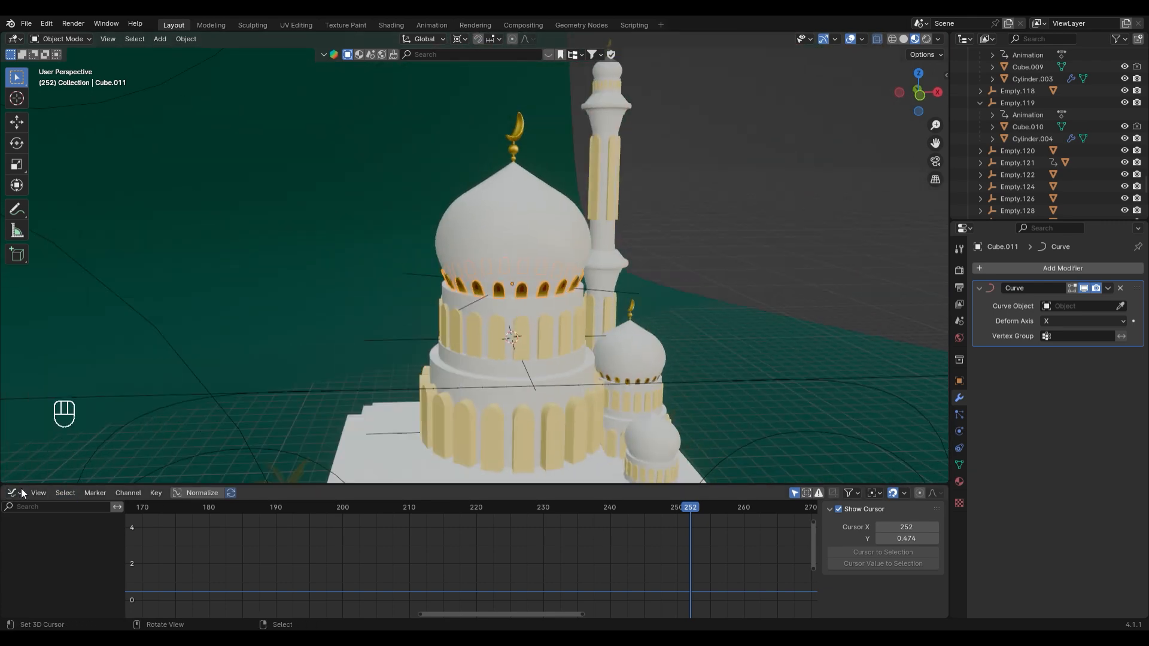
click(14, 492)
click(193, 374)
mouse_move(365, 514)
mouse_down()
mouse_move(308, 515)
mouse_move(379, 516)
mouse_move(347, 517)
mouse_move(364, 519)
mouse_up()
Snap the 3D cursor to the origin of the dome's gold window ring Cube.011
scroll(483, 349, up, 5)
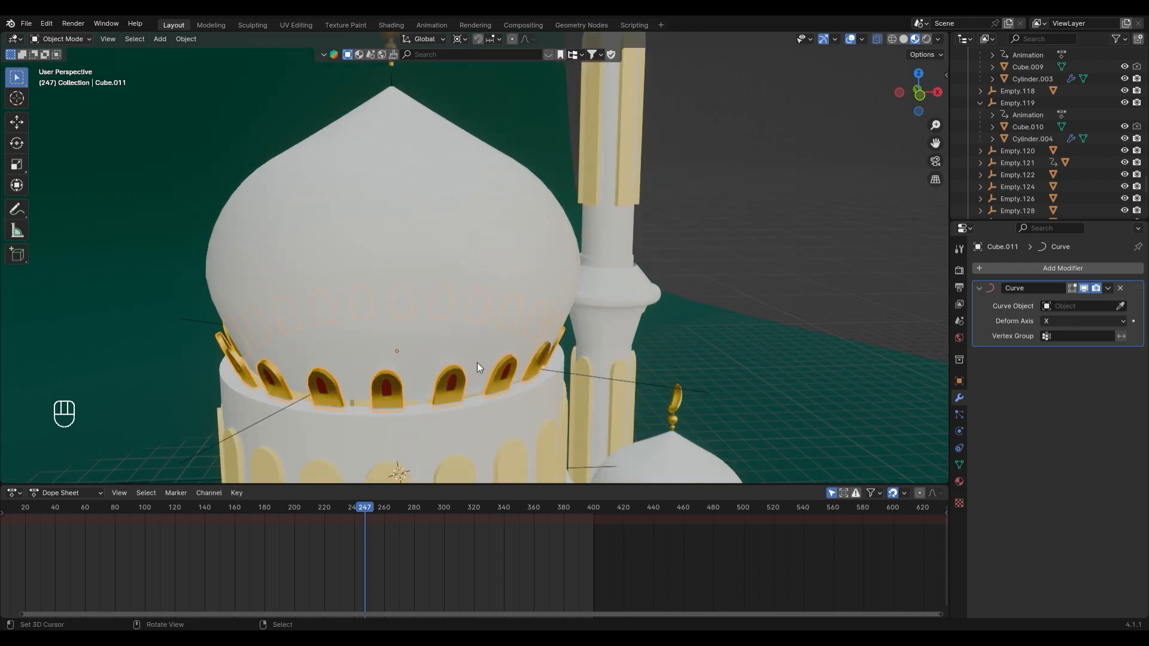
right_click(457, 383)
right_click(457, 383)
right_click(457, 383)
right_click(443, 387)
middle_drag(444, 387, 476, 407)
key(shift+s)
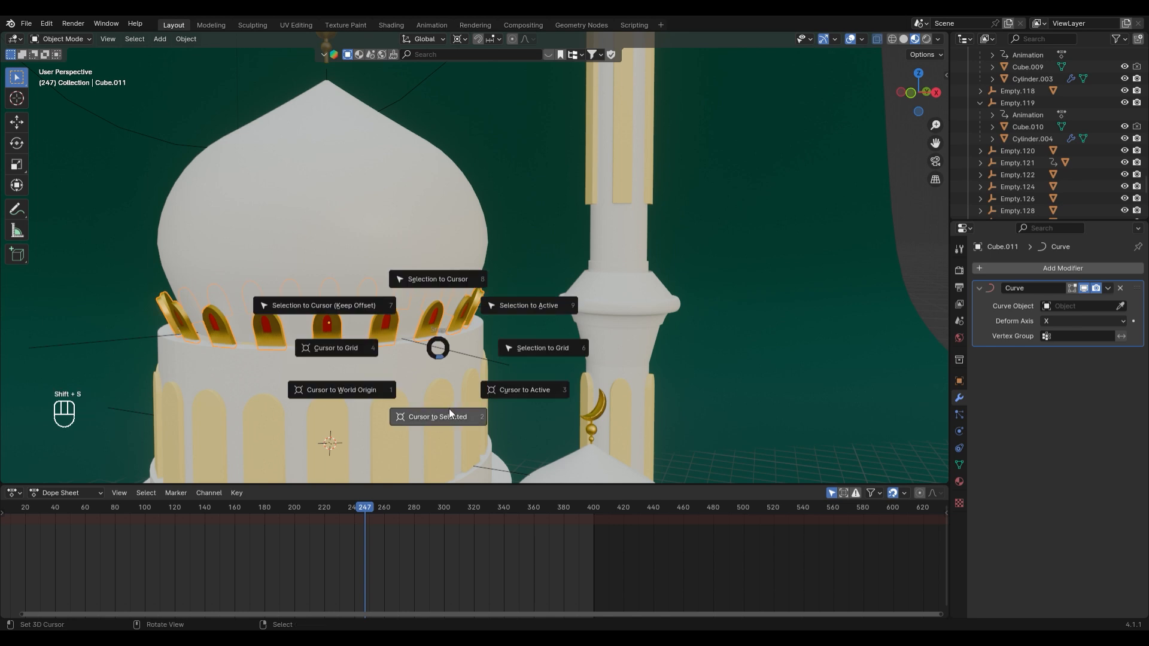
click(449, 413)
Add a Bézier circle at the 3D cursor and scale it to match the rim of the drum beneath the dome
key(shift+a)
mouse_move(341, 312)
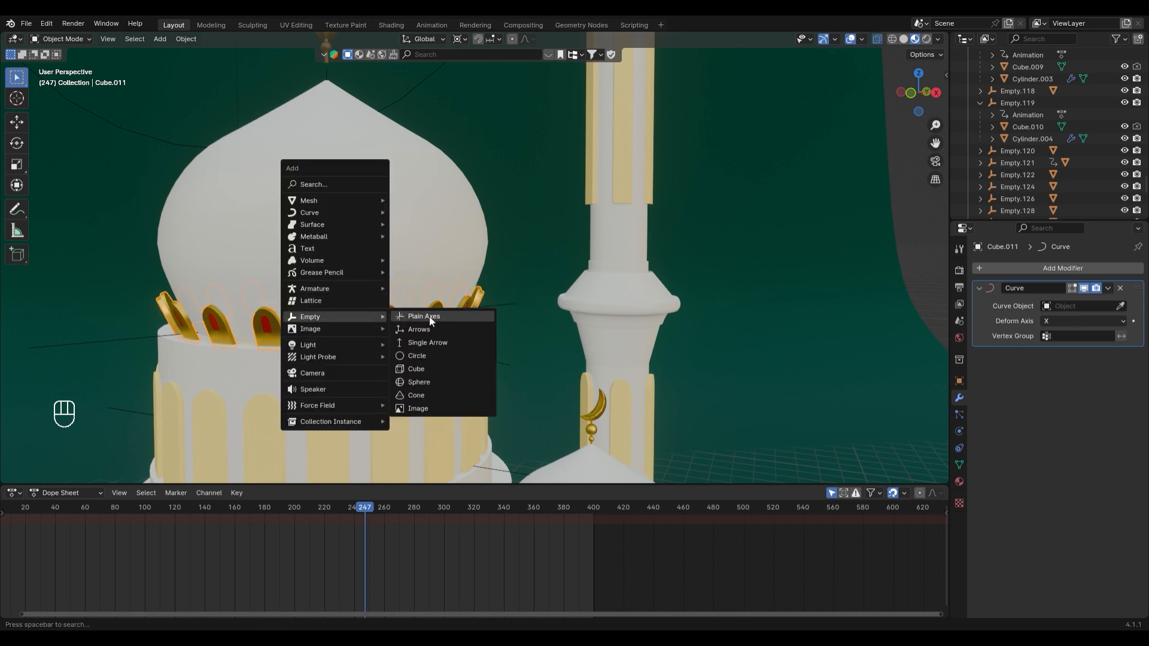
mouse_move(339, 211)
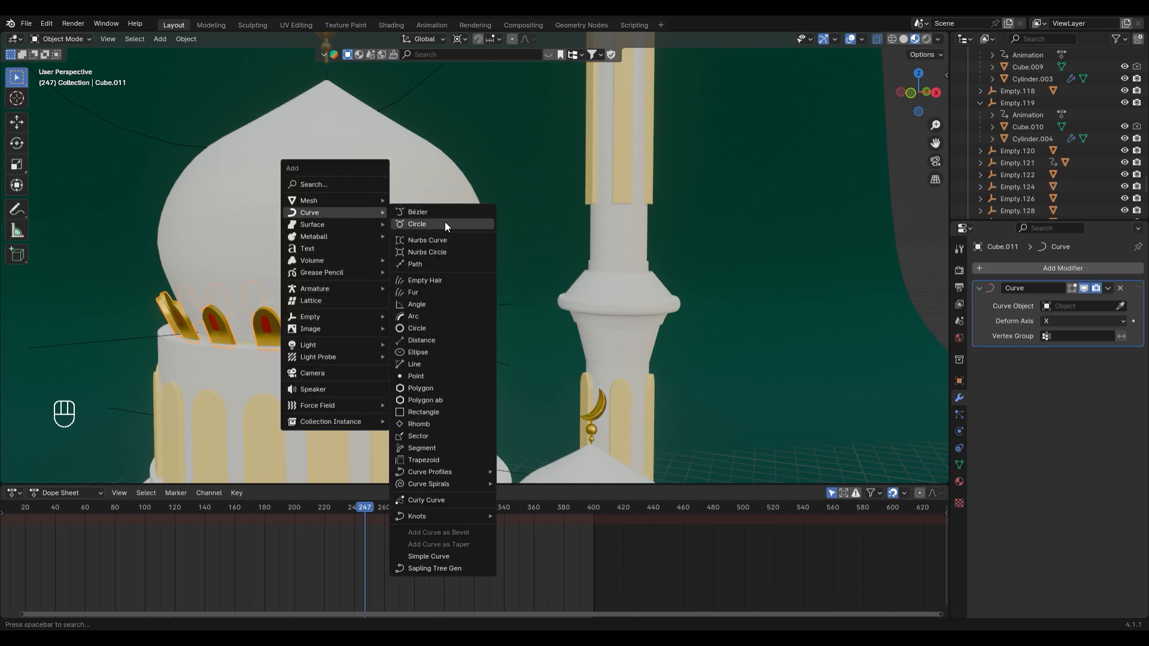
click(444, 221)
key(s)
click(622, 389)
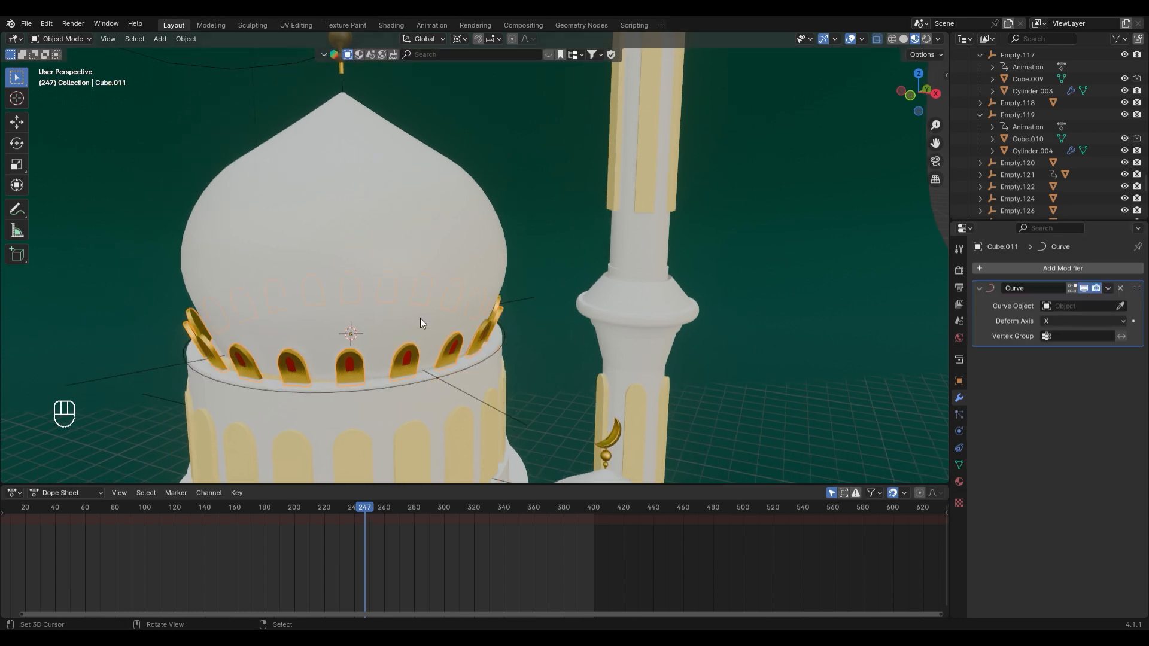
Delete every window in Cube.011's mesh except a single one, working from the right orthographic view
key(Tab)
key(KP_3)
key(a)
key(ctrl+z)
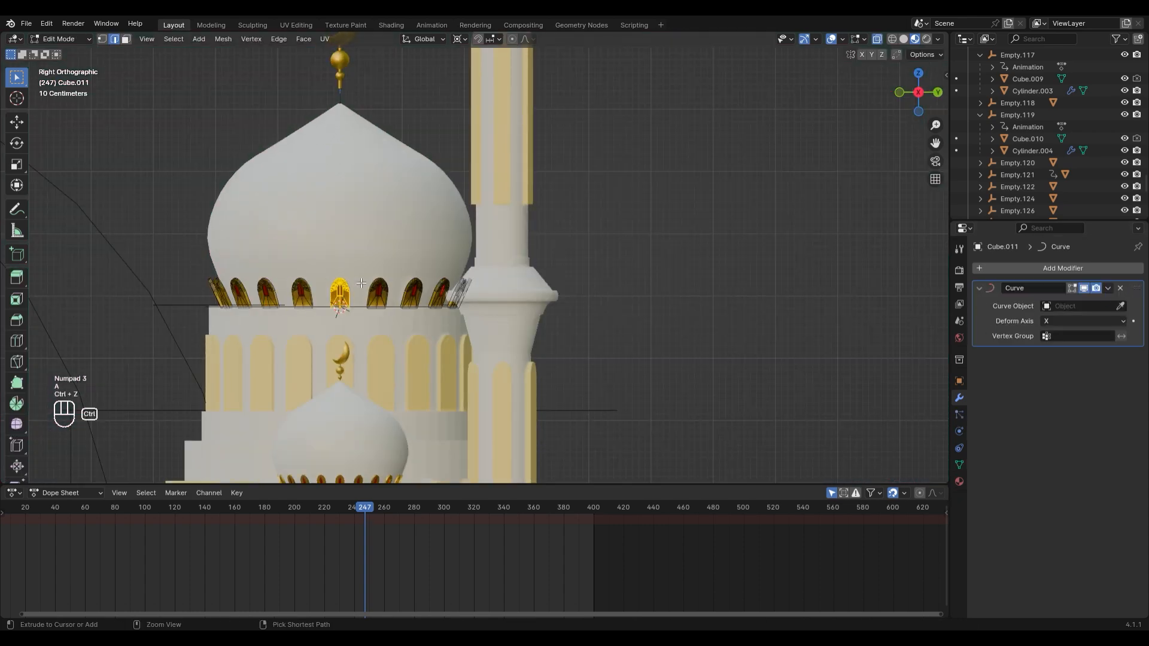
key(ctrl+i)
key(Delete)
click(357, 278)
key(Tab)
middle_drag(357, 278, 419, 335)
scroll(483, 379, up, 3)
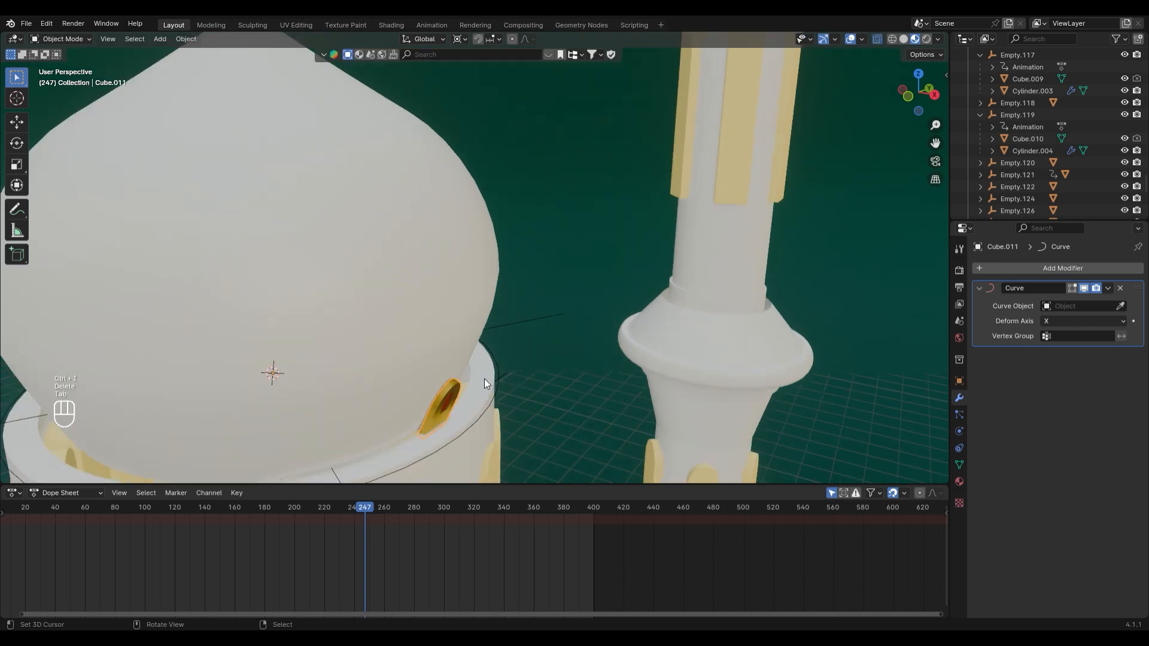
Add an Array modifier to Cube.011, set the Curve modifier's object to BézierCircle, and place the Array above the Curve
key(Tab)
click(1013, 269)
mouse_move(963, 265)
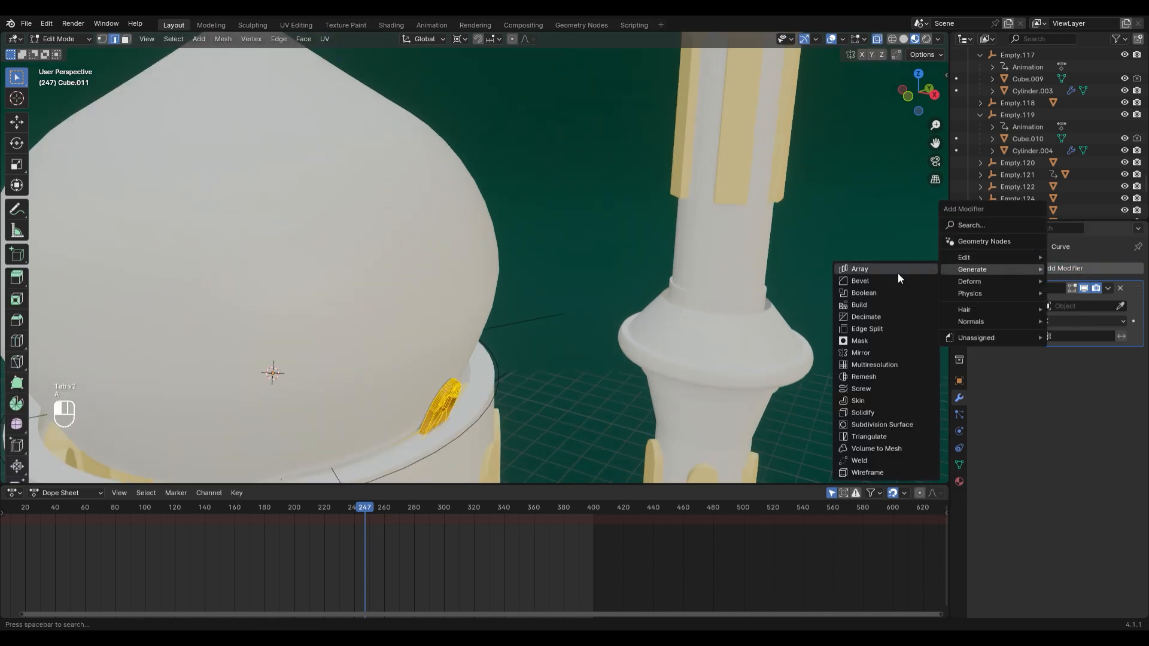
click(892, 273)
middle_drag(531, 314, 635, 347)
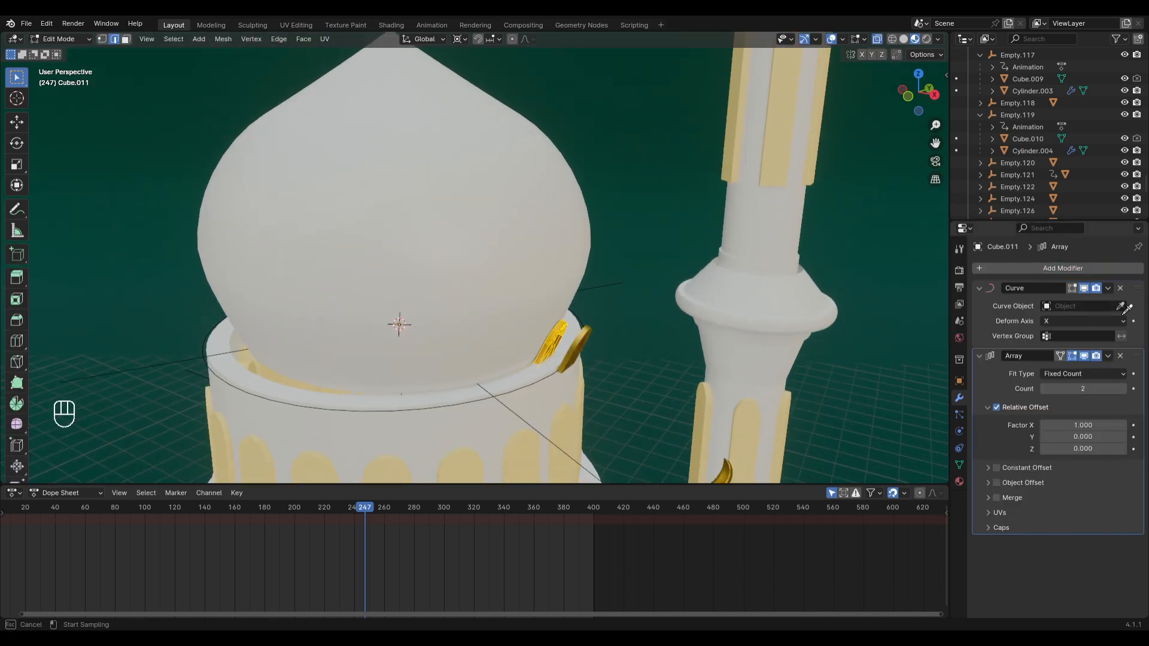
click(517, 400)
drag(1135, 356, 1125, 281)
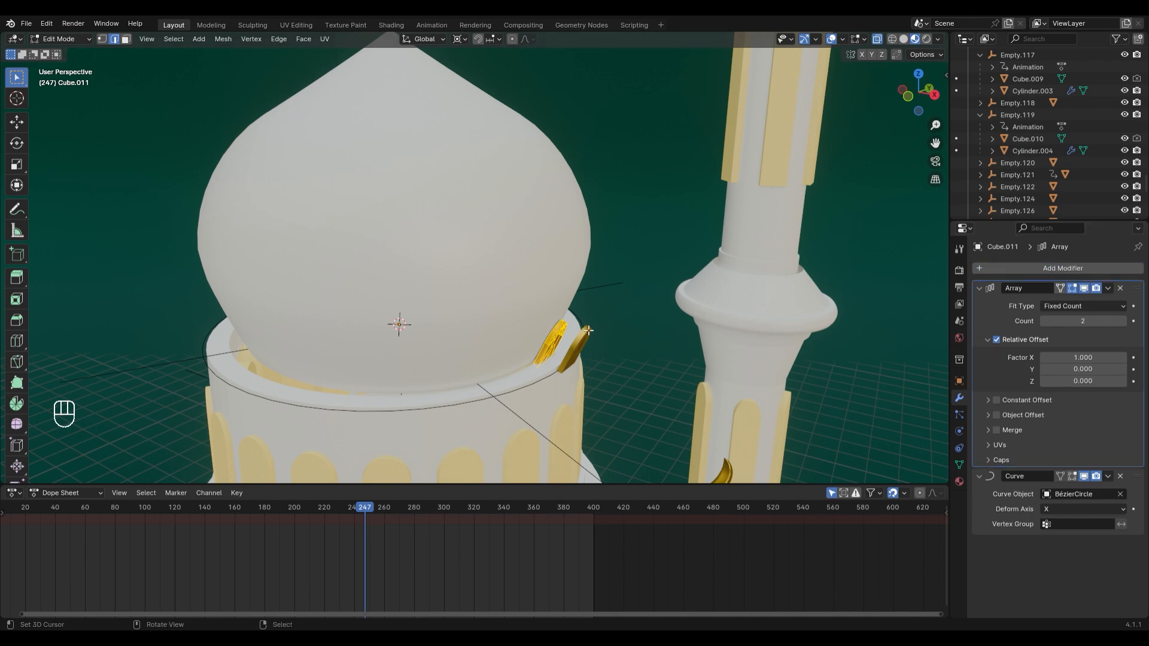
Try to rotate the remaining window's mesh about the Z axis around the 3D cursor
key(Tab)
middle_drag(365, 364, 646, 392)
key(Tab)
key(r)
key(z)
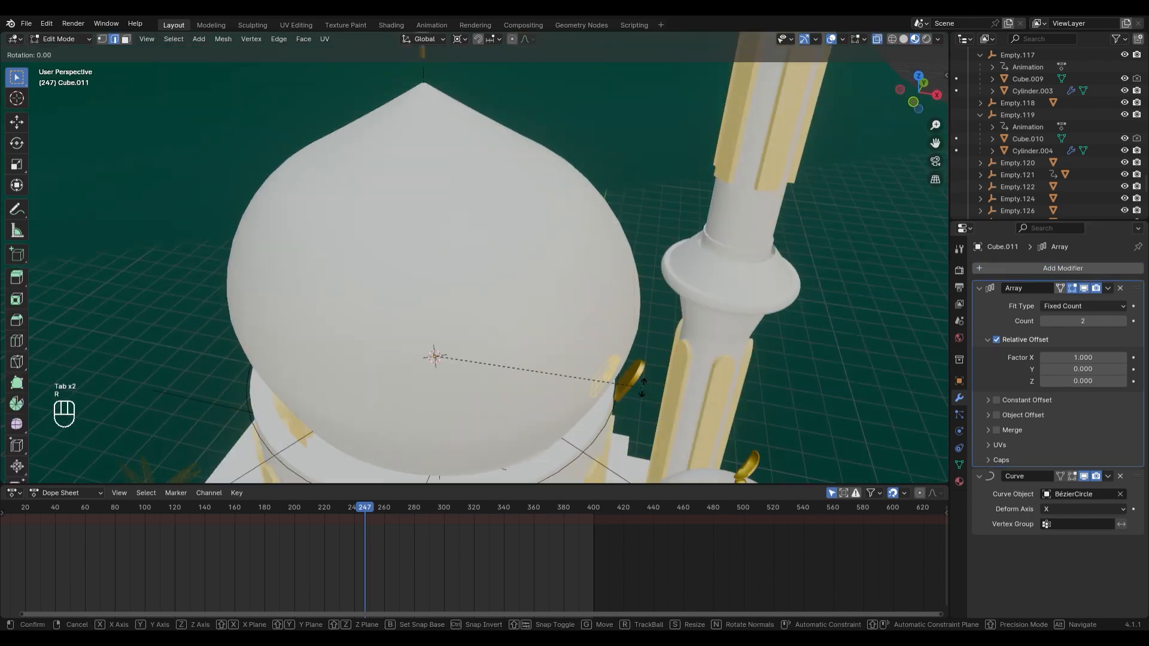
key(9)
click(643, 386)
Change the transform pivot point and rotate the window's mesh about global Z around its own centre to follow the circle
shift+middle_drag(769, 402, 489, 383)
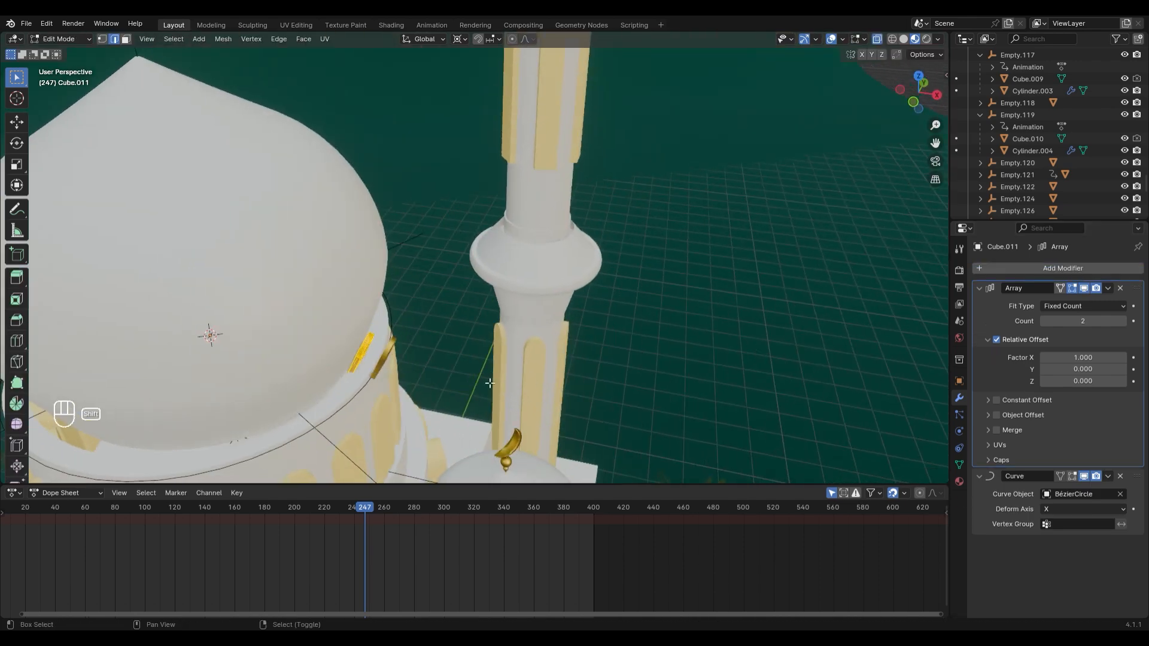
click(458, 39)
click(483, 109)
key(r)
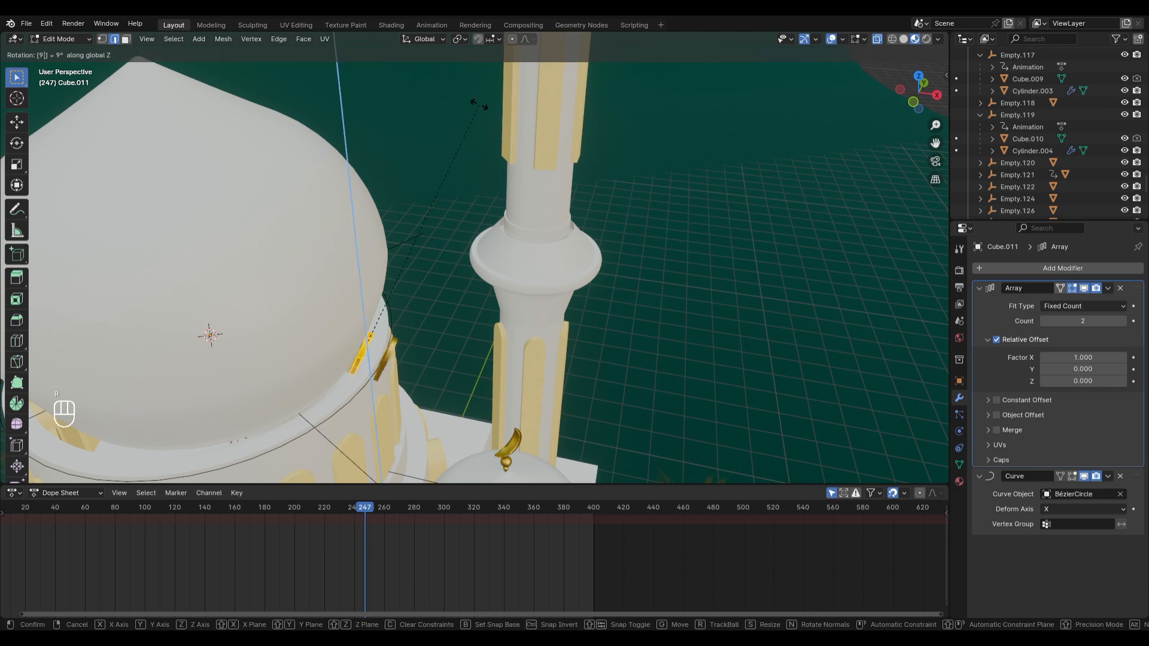
click(484, 109)
key(Tab)
Set the window array's count to 20 and its relative X offset factor to 2.220
middle_drag(299, 135, 479, 101)
scroll(533, 231, down, 3)
shift+middle_drag(532, 231, 462, 180)
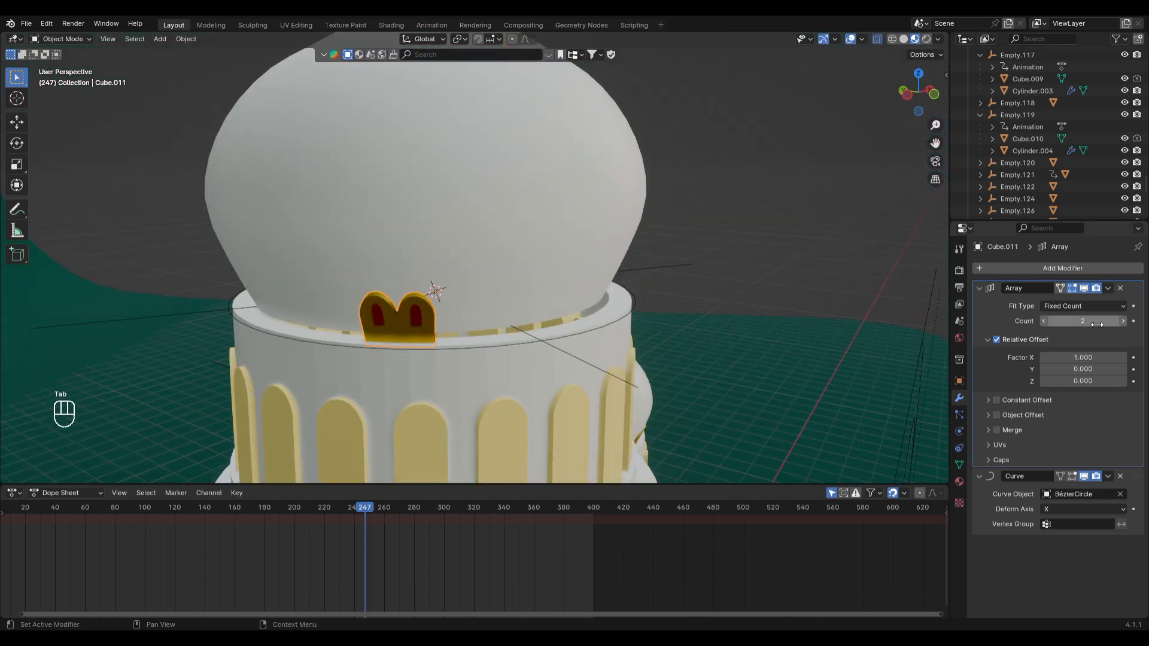
text(0)
key(Return)
shift+drag(1084, 357, 1114, 357)
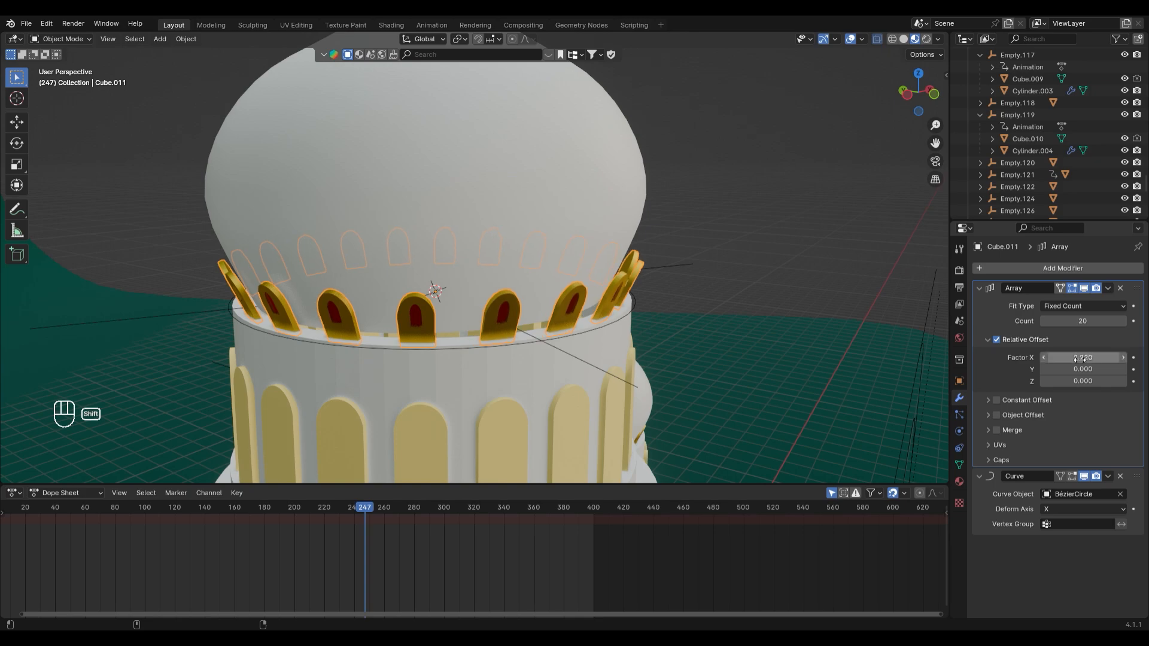
Check the window ring around the drum, then select the BézierCircle with the windows and rotate them slightly around the dome
middle_drag(796, 304, 631, 304)
scroll(631, 304, down, 4)
scroll(476, 307, up, 3)
middle_drag(433, 306, 658, 311)
middle_drag(523, 370, 500, 308)
click(495, 302)
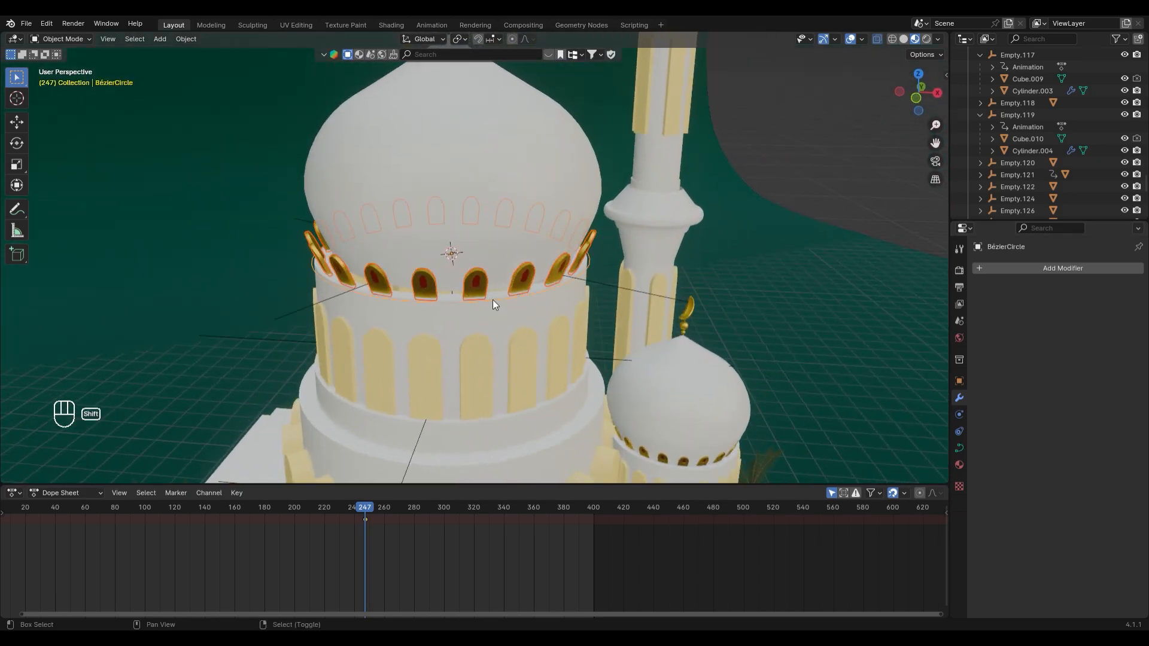
key(r)
click(432, 484)
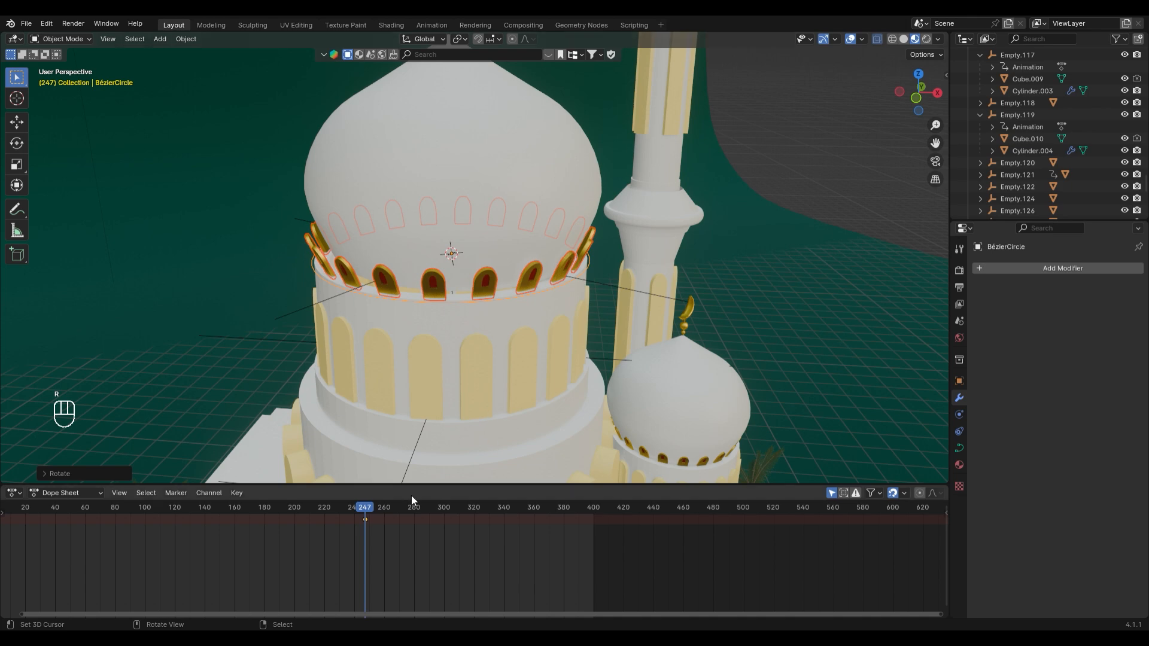
middle_drag(822, 338, 701, 307)
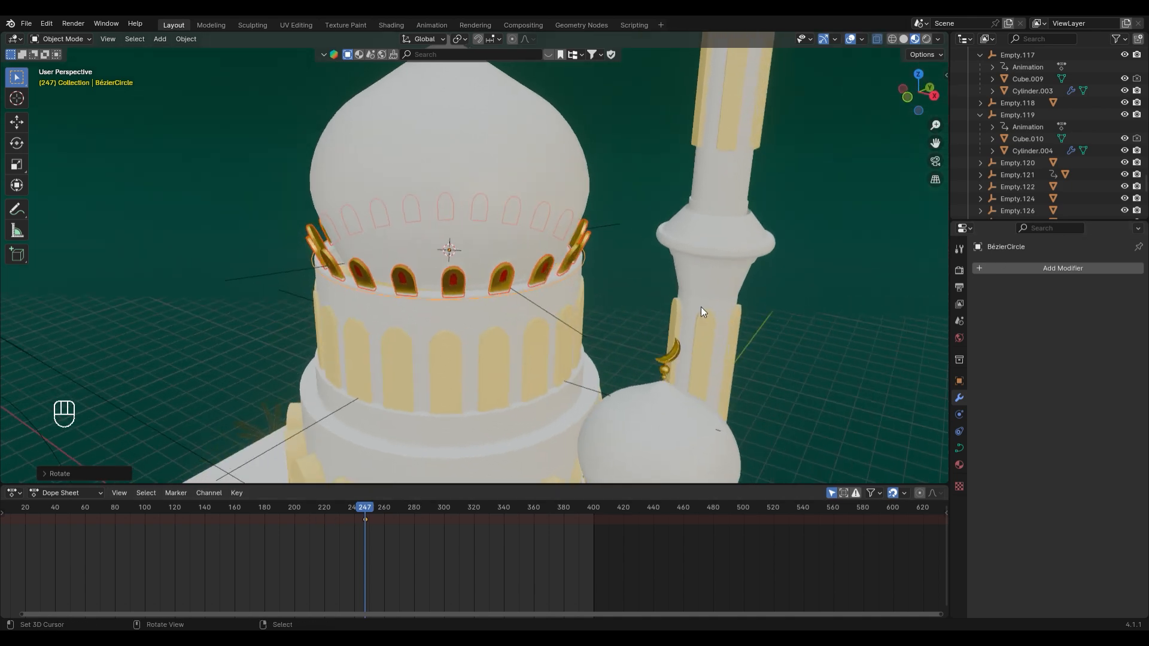
Try raising Cube.011's relative X offset factor to about 4.02
click(544, 272)
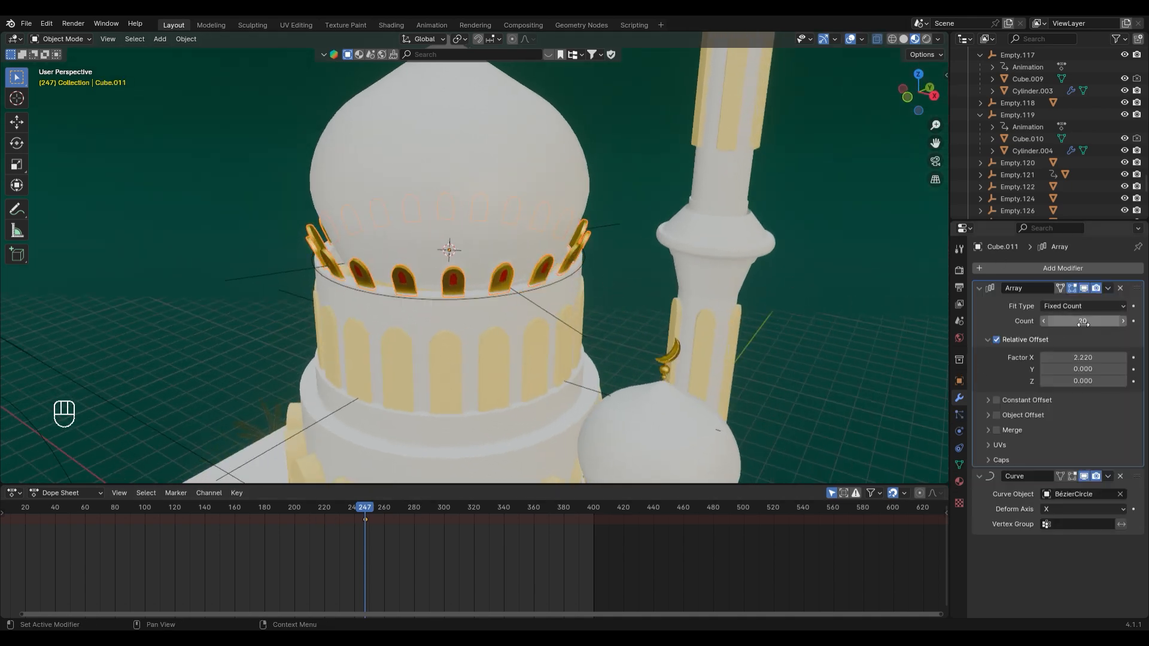
drag(1104, 357, 1024, 357)
key(Escape)
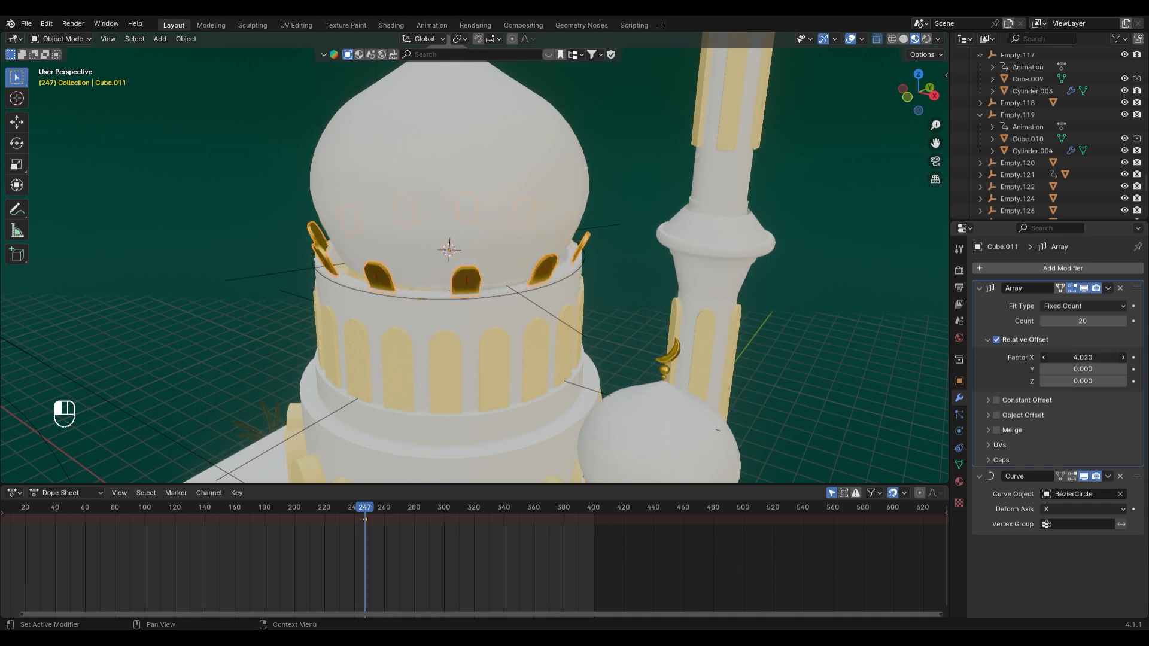
middle_drag(584, 280, 504, 292)
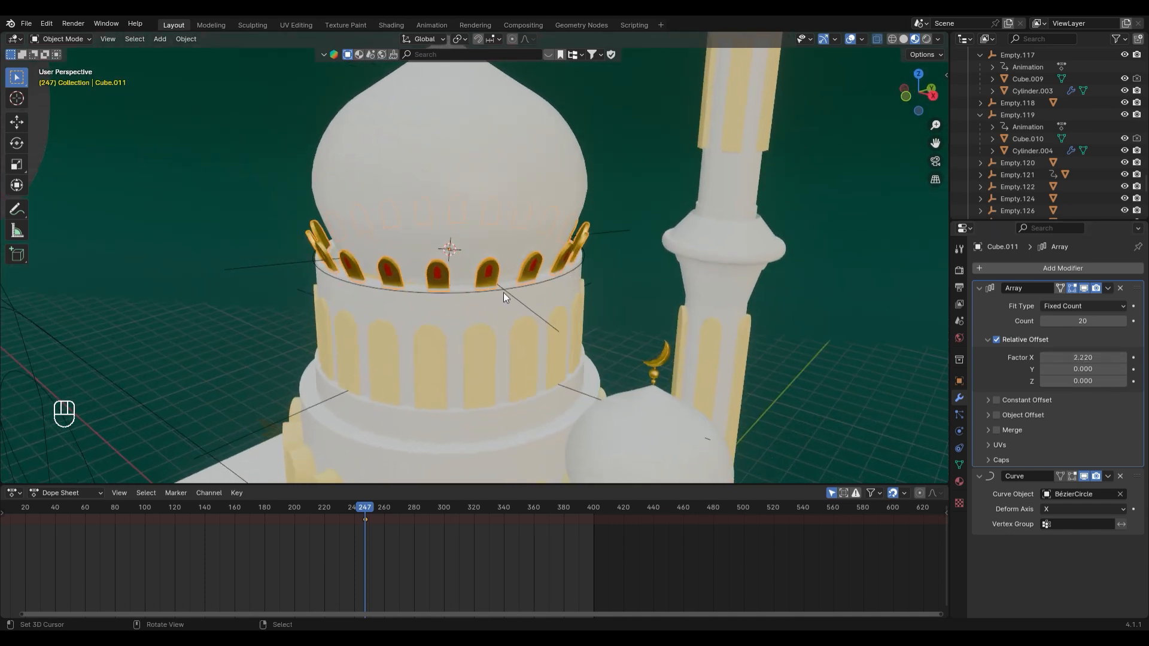
Go to frame 220 and try scaling down the BézierCircle that carries the windows
drag(355, 506, 324, 515)
shift+right_click(527, 290)
right_click(526, 289)
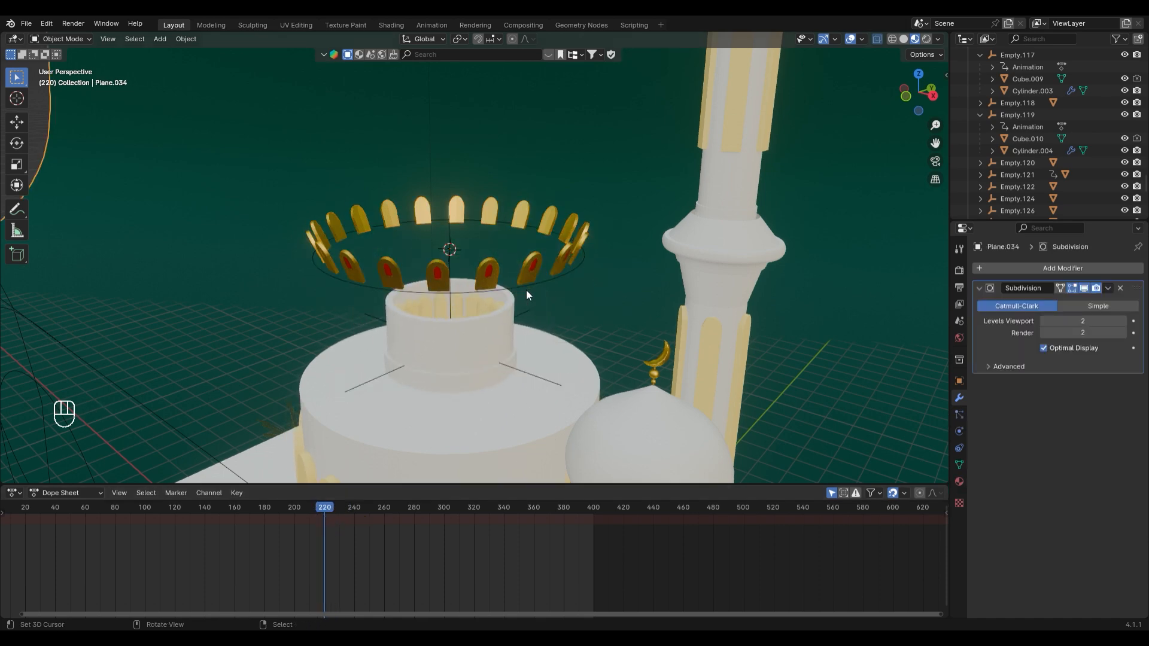
key(s)
right_click(559, 285)
right_click(544, 281)
key(s)
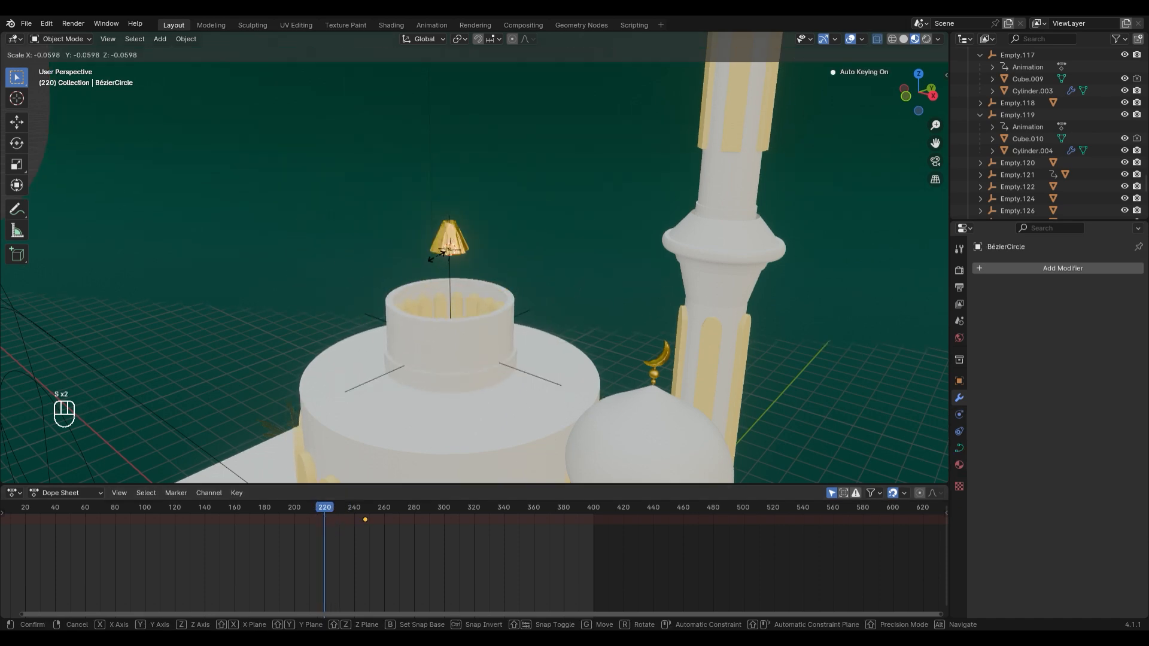
key(Escape)
Keyframe Cube.011's scale at full size on frame 247 and at 0 on frame 220, and play back the growth
right_click(494, 269)
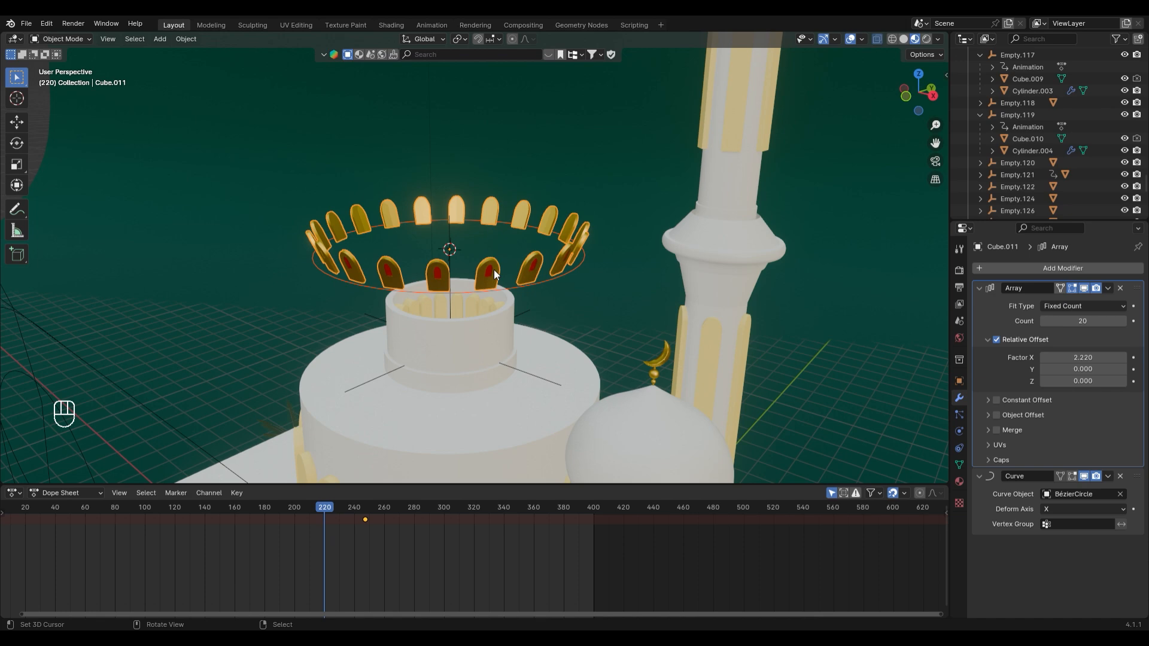
key(KP_0)
key(KP_Decimal)
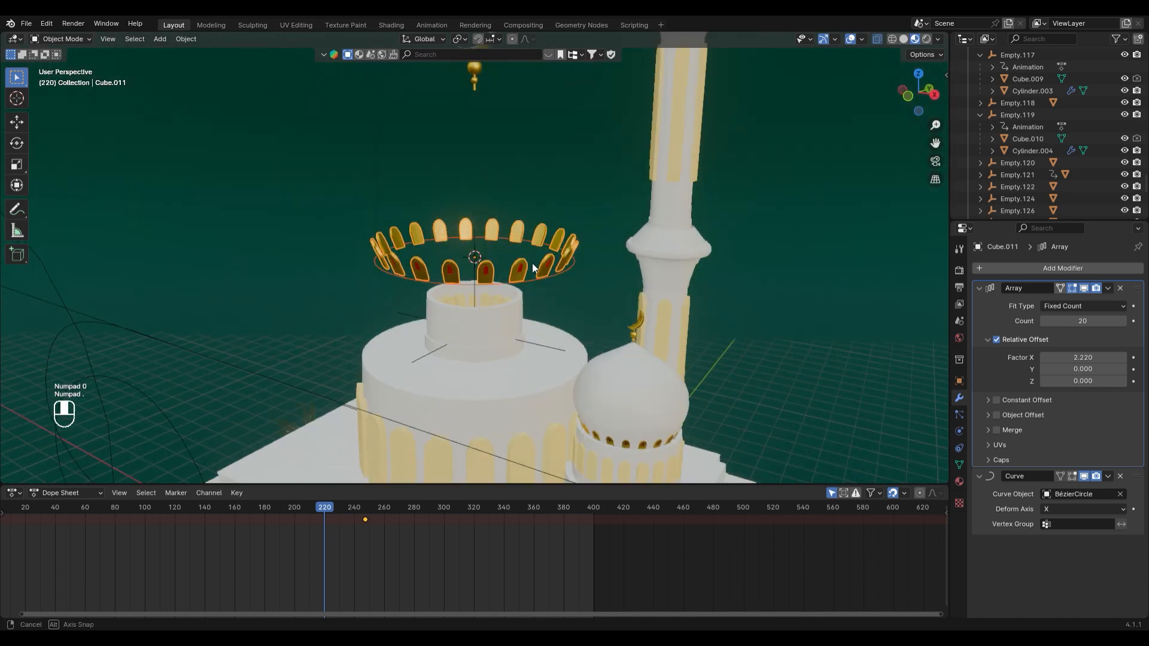
click(960, 381)
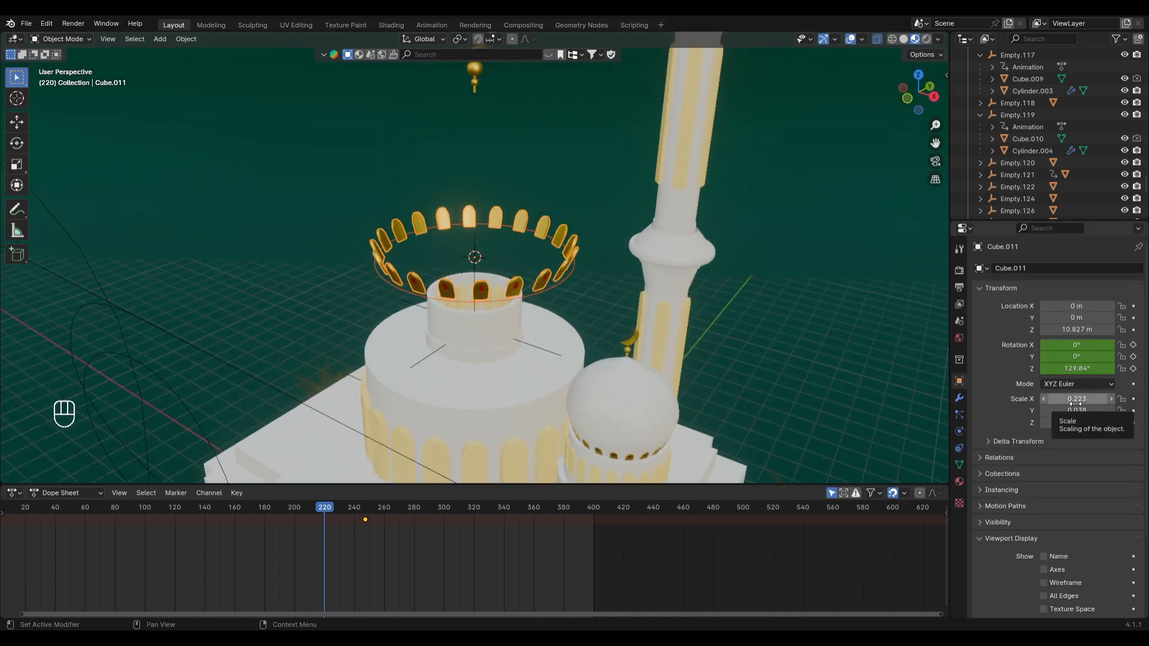
key(i)
click(367, 512)
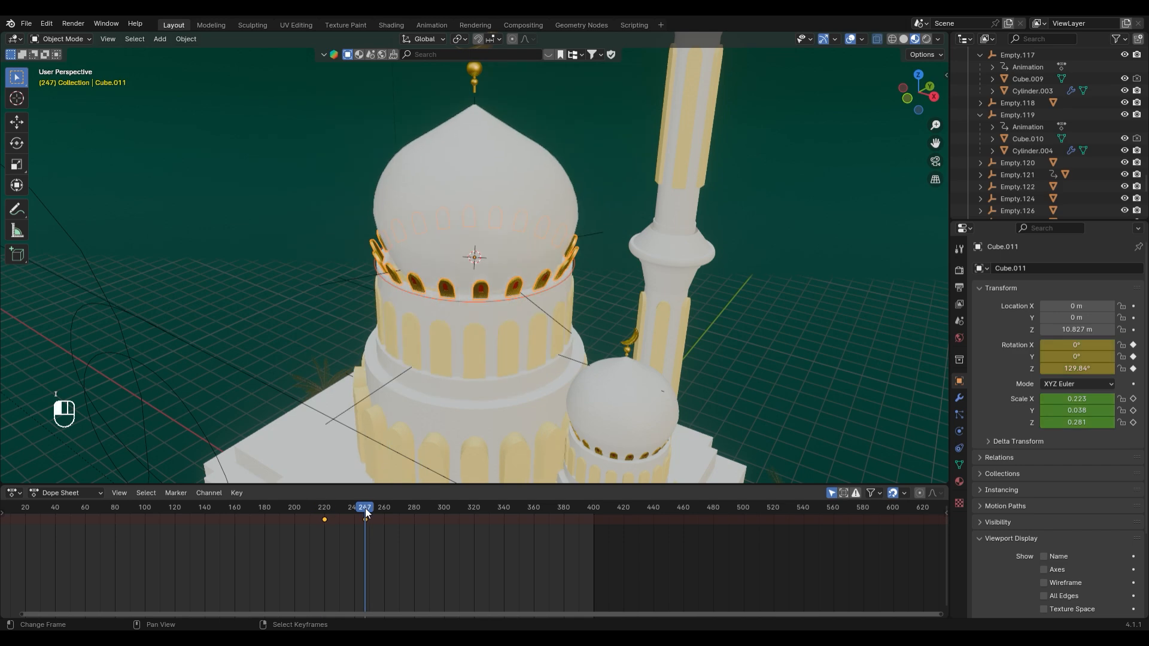
click(325, 508)
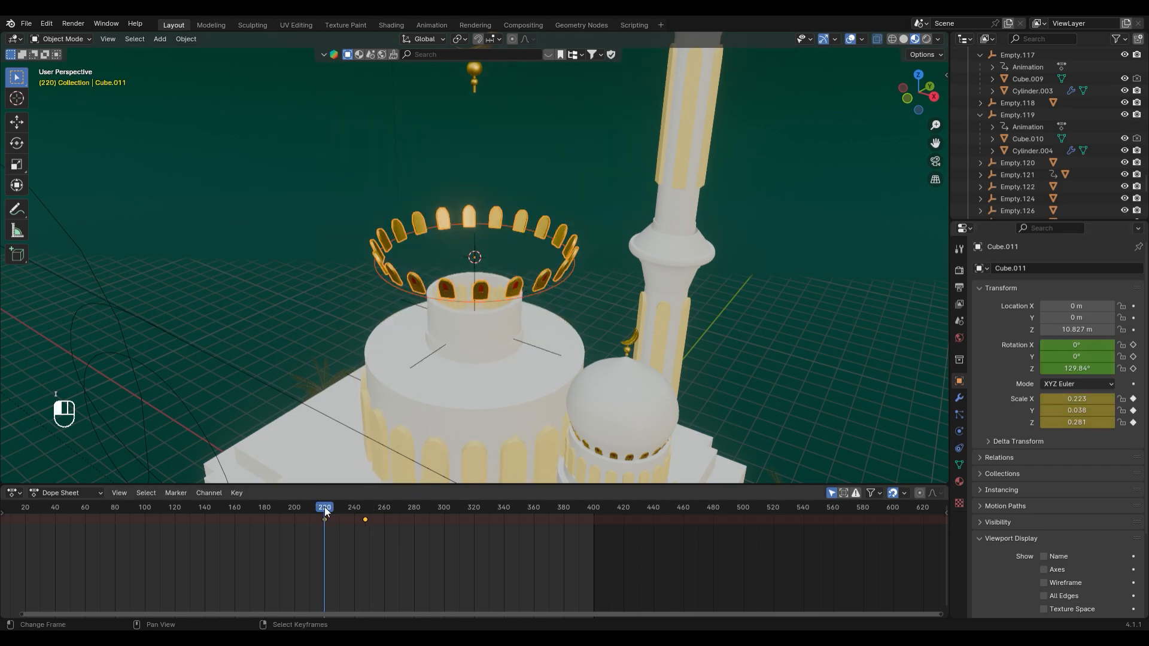
key(space)
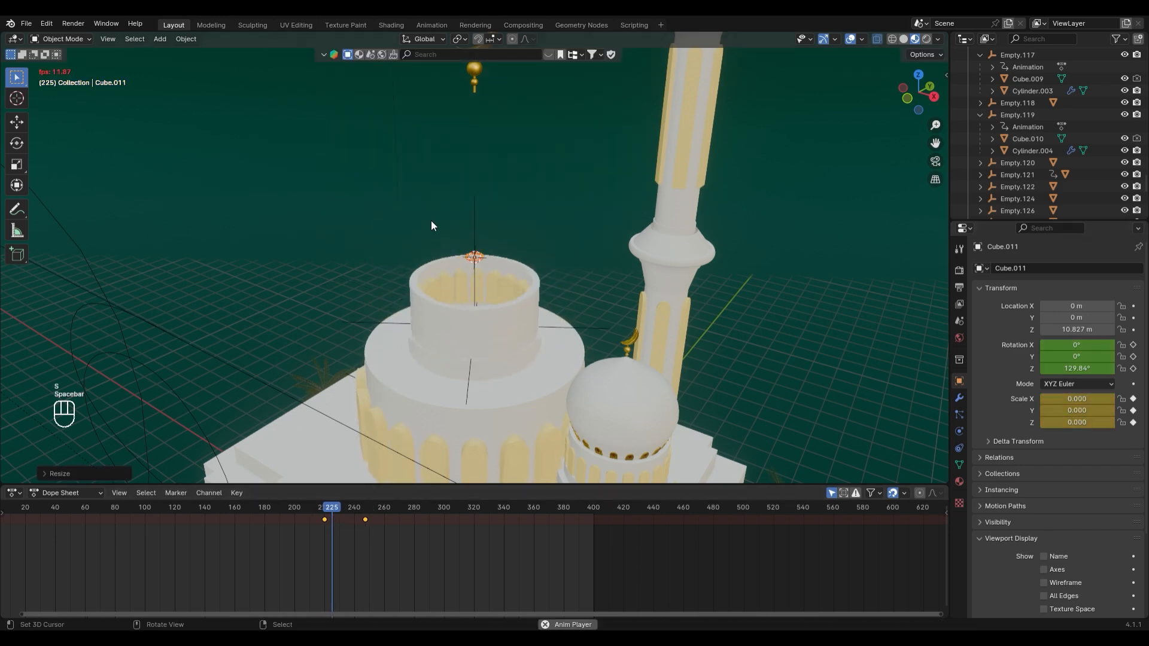
middle_drag(559, 281, 538, 277)
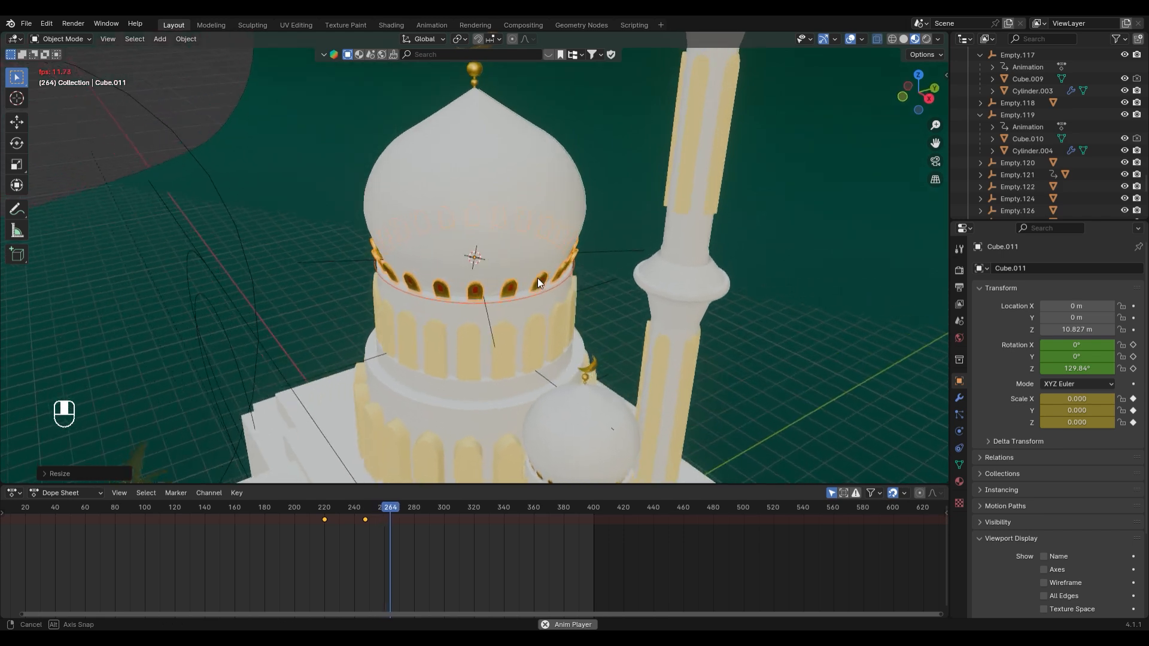
key(Escape)
Keyframe Cube.011's Array count of 20 on frames 220 and 247, then return to frame 220
drag(320, 507, 365, 522)
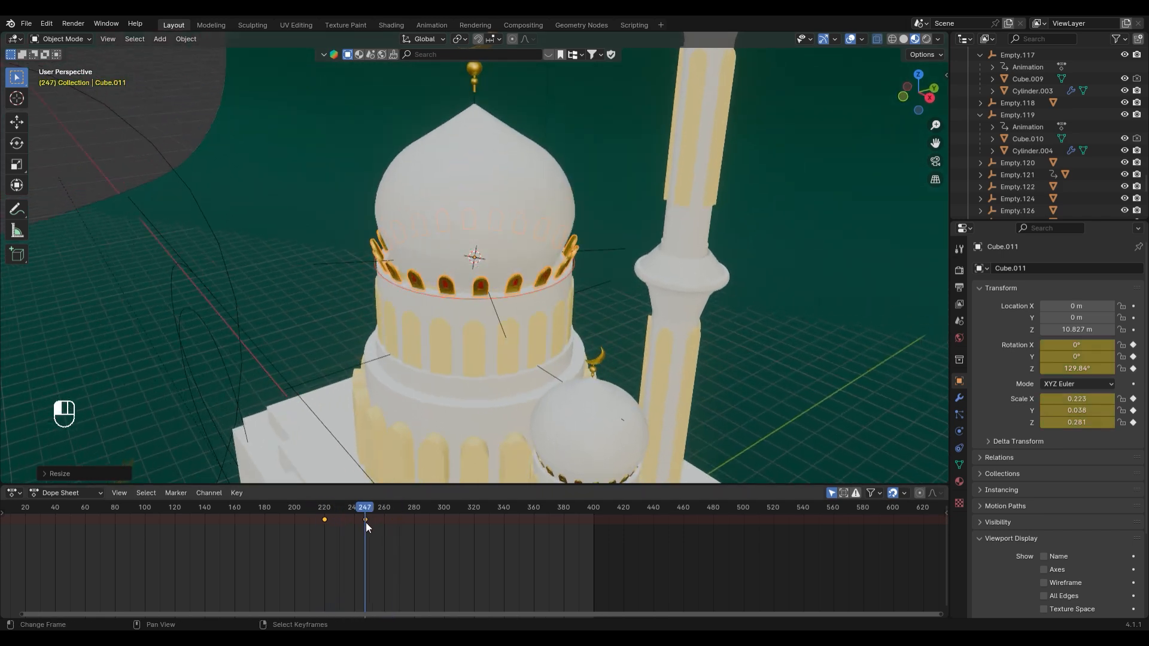
click(543, 275)
click(544, 275)
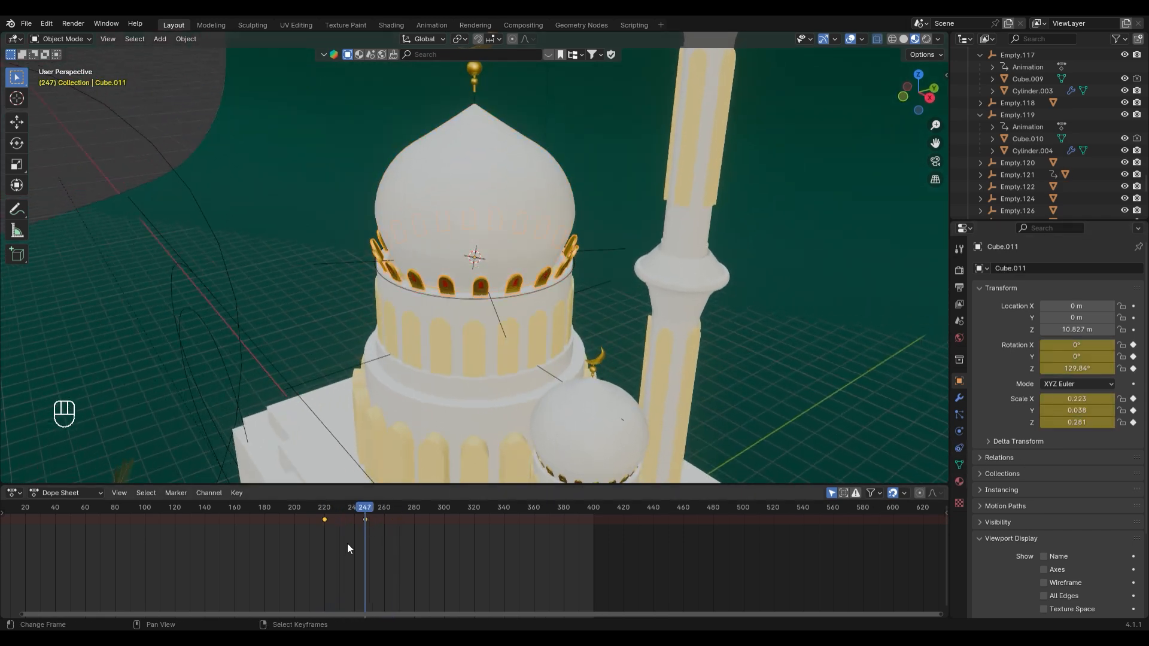
click(324, 508)
click(959, 398)
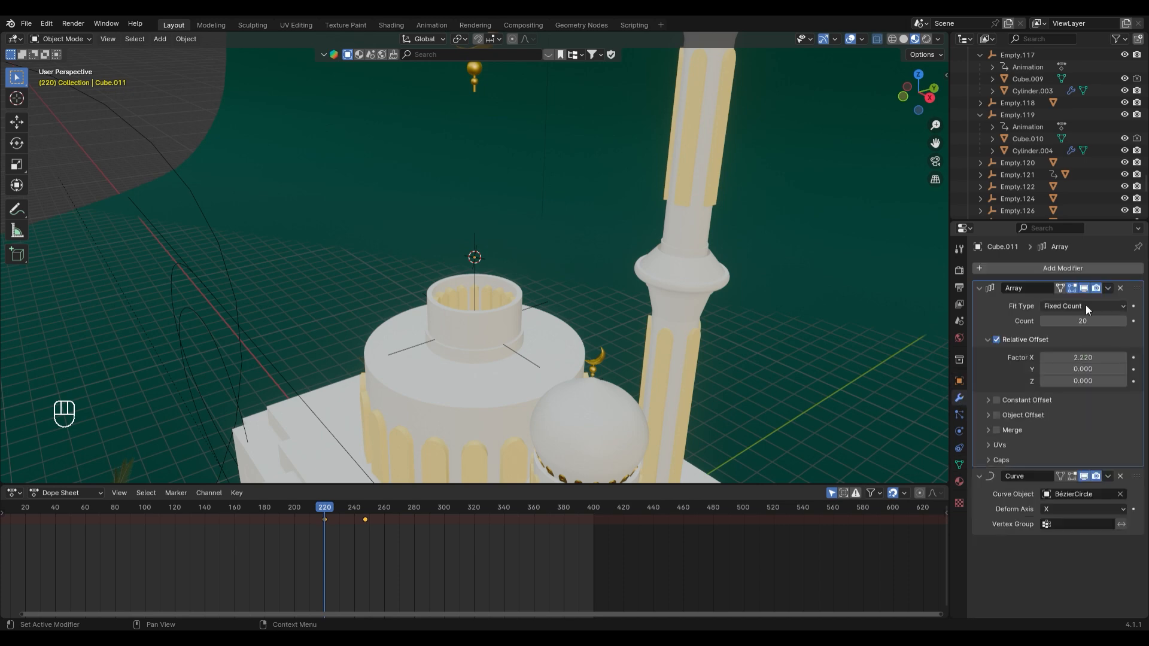
key(i)
click(366, 510)
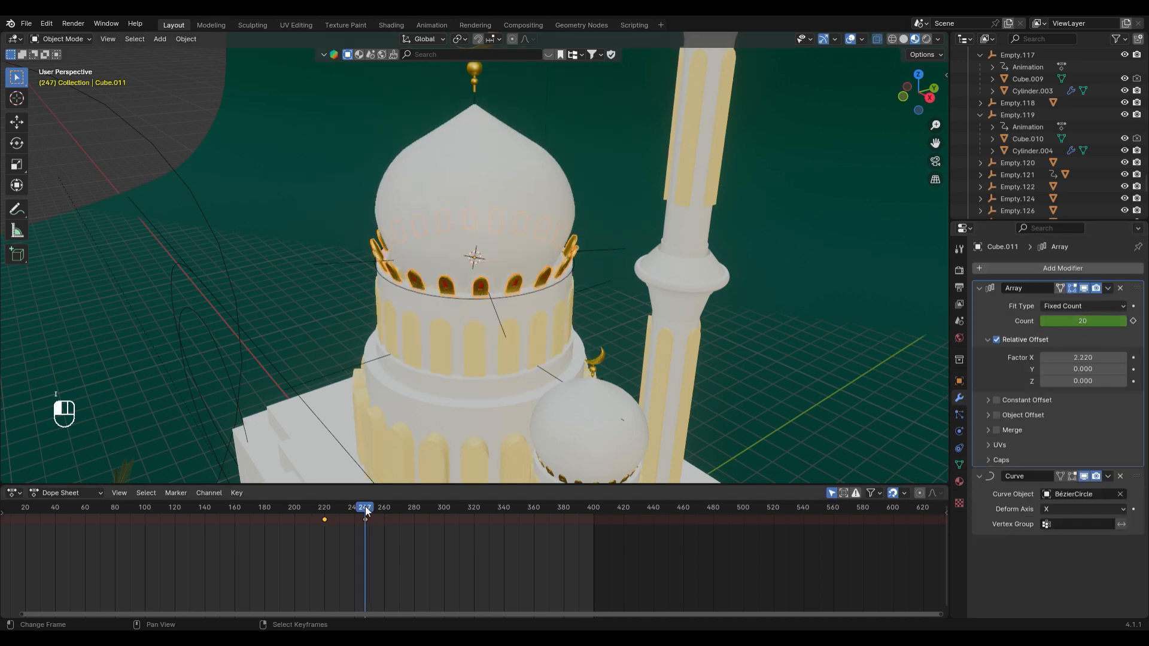
click(326, 509)
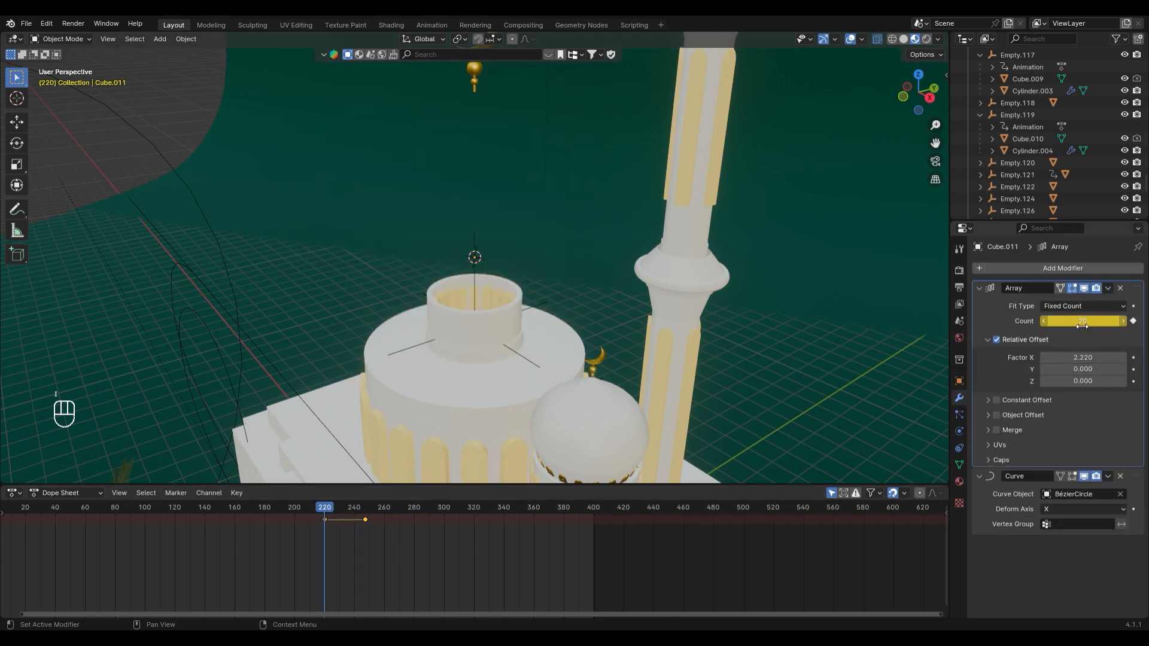
Play back the dome windows' growth and undo the latest keyframing of Cube.011's Array count
key(space)
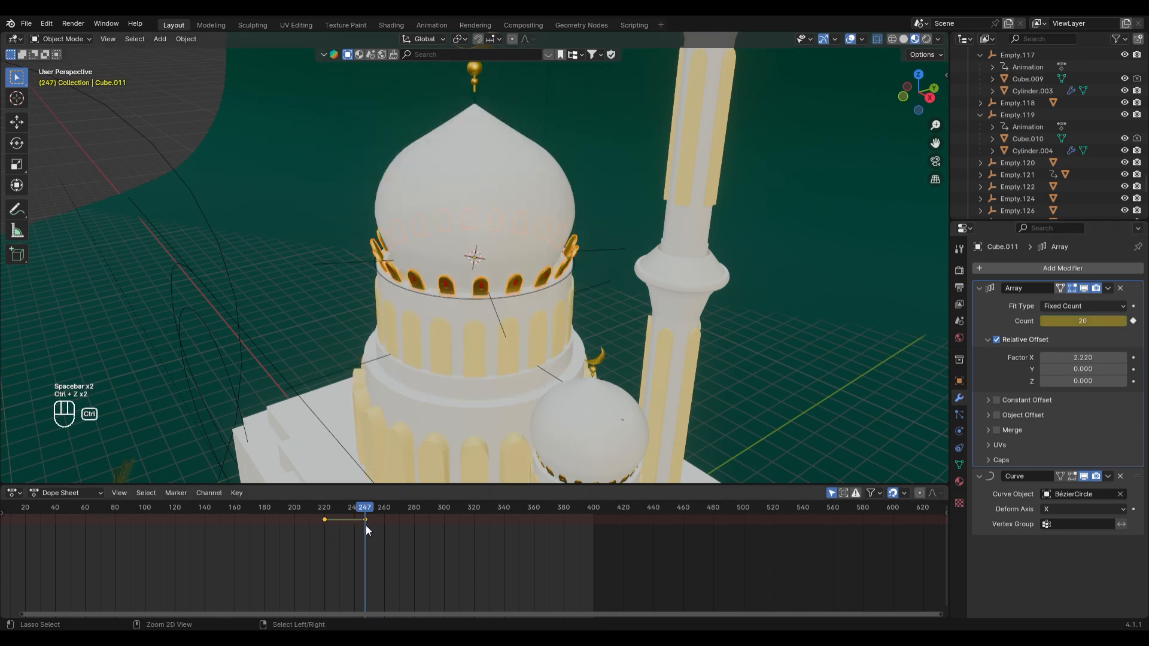
key(ctrl+z)
key(ctrl+z)
key(ctrl+z)
Keyframe Cube.011's Array count at 1 on frame 242 and delete its keyframes on frames 220 and 247
drag(356, 505, 357, 530)
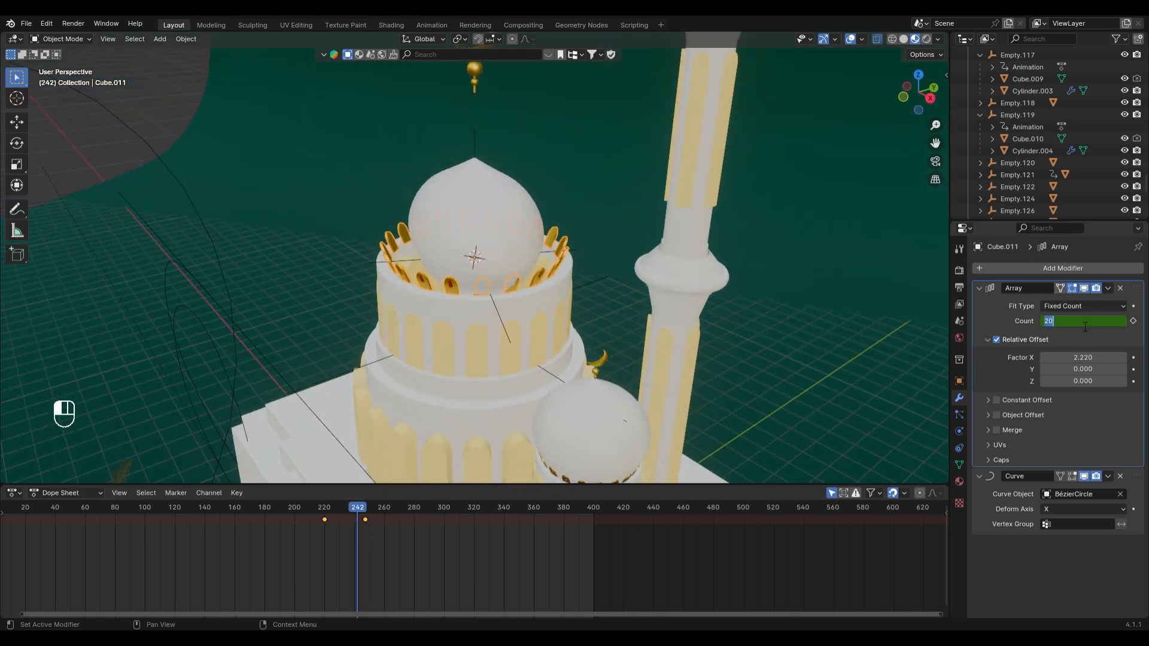
key(Return)
key(i)
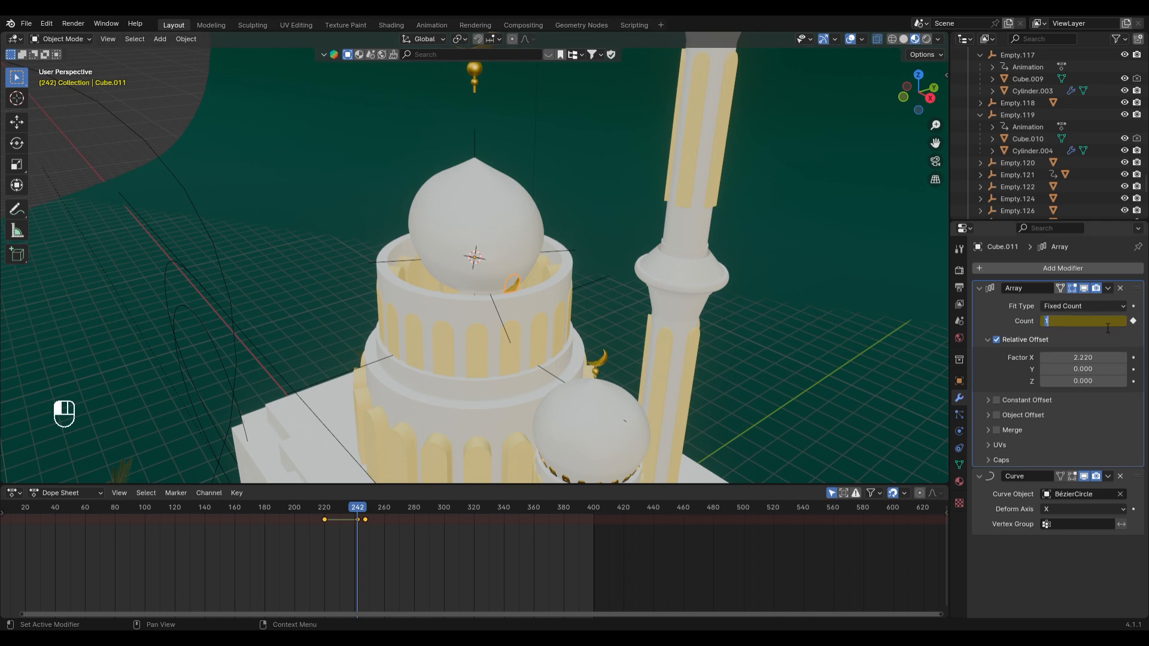
drag(358, 519, 329, 535)
key(Delete)
Keyframe Cube.011's Array count at 20, play back the windows, and shift that last keyframe to about frame 260
click(1091, 326)
text(20)
key(Return)
key(space)
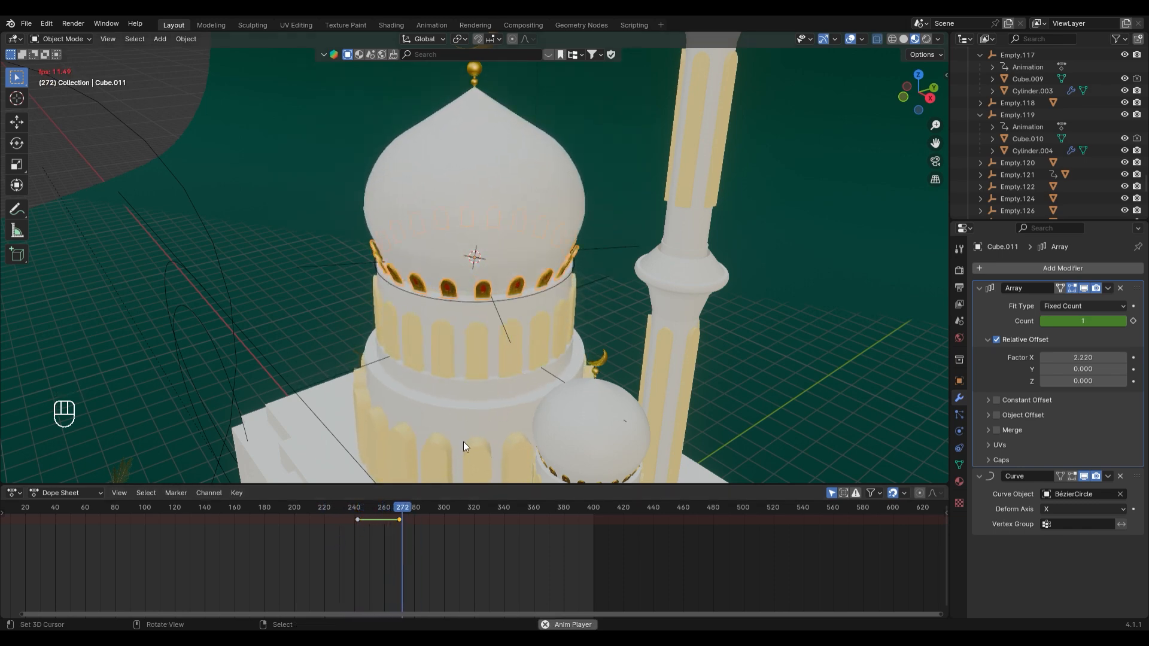
key(space)
right_drag(397, 518, 382, 521)
drag(368, 512, 347, 508)
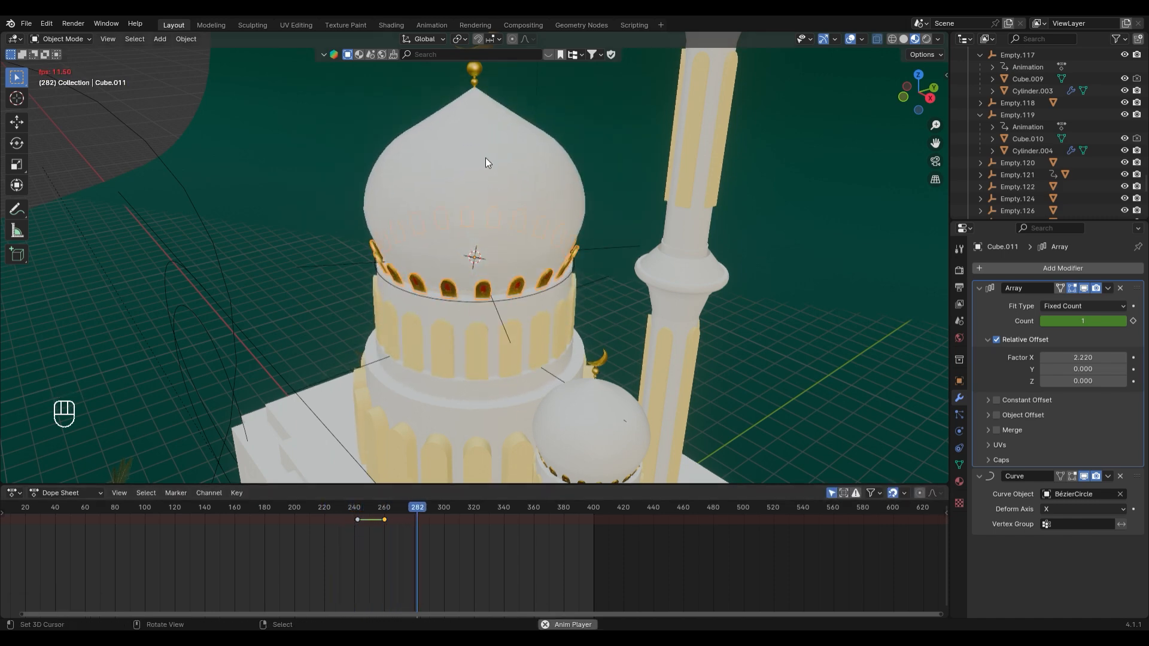
Examine the main dome up close and identify the separate parts of its golden crescent finial
right_click(486, 156)
key(Escape)
right_click(486, 157)
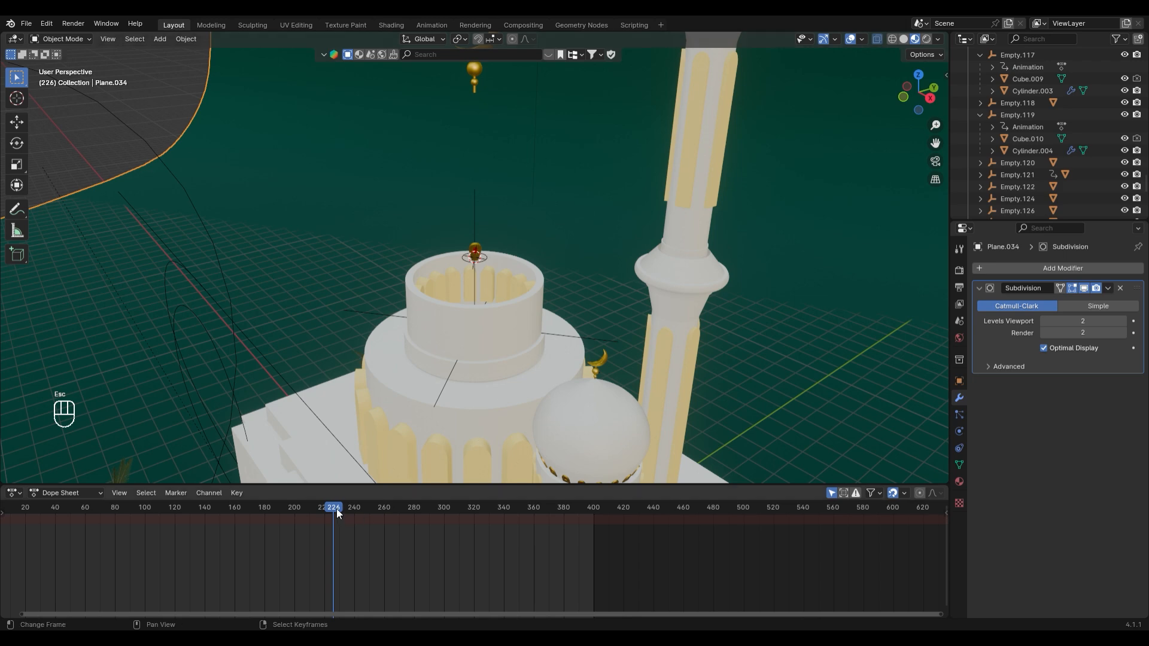
drag(336, 508, 419, 508)
right_click(536, 236)
scroll(487, 285, down, 5)
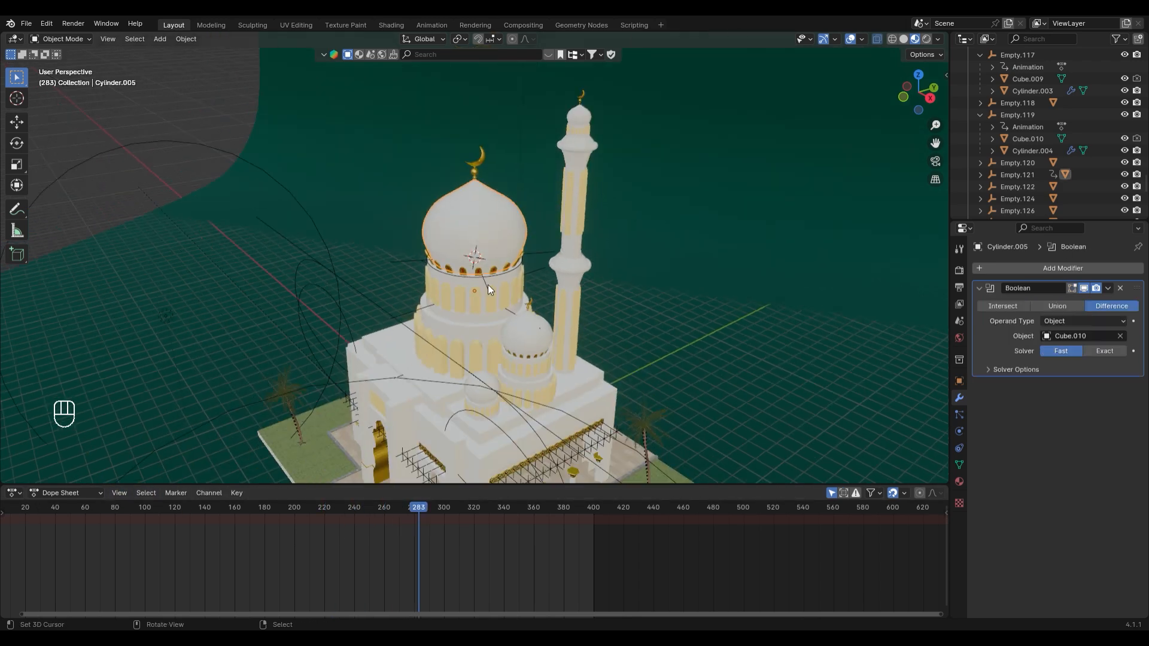
middle_drag(431, 311, 493, 292)
scroll(466, 236, up, 8)
shift+middle_drag(438, 179, 539, 296)
right_click(518, 334)
right_click(518, 228)
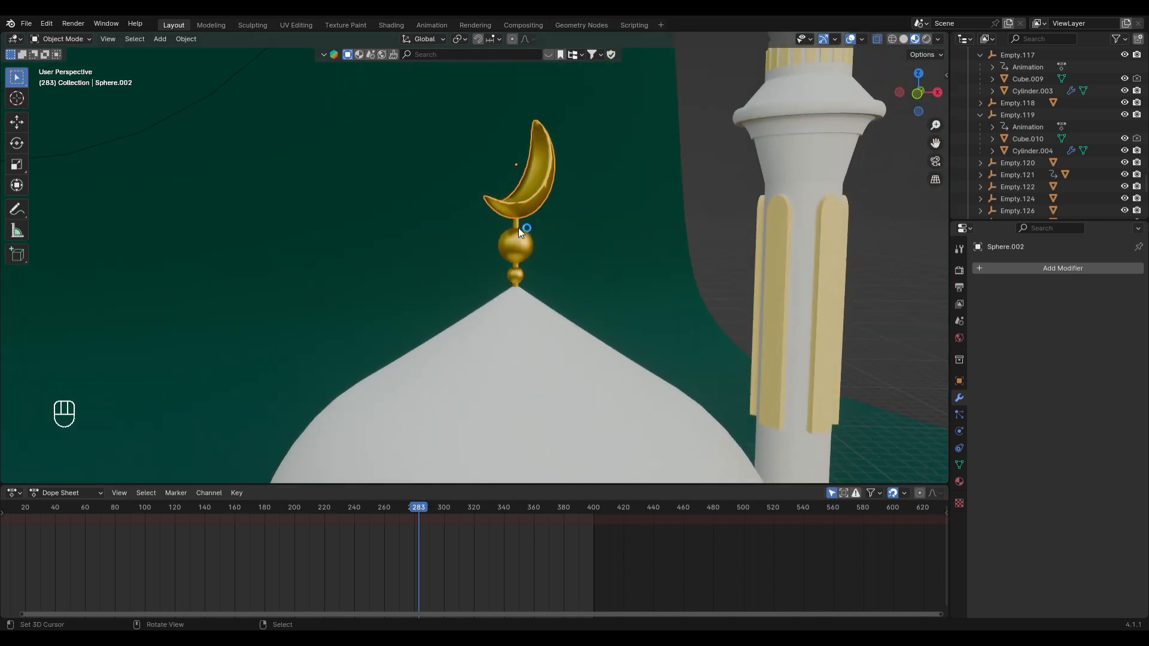
right_click(519, 227)
Try scaling the finial's rod down along Z on frame 245
drag(399, 520, 362, 526)
right_click(564, 341)
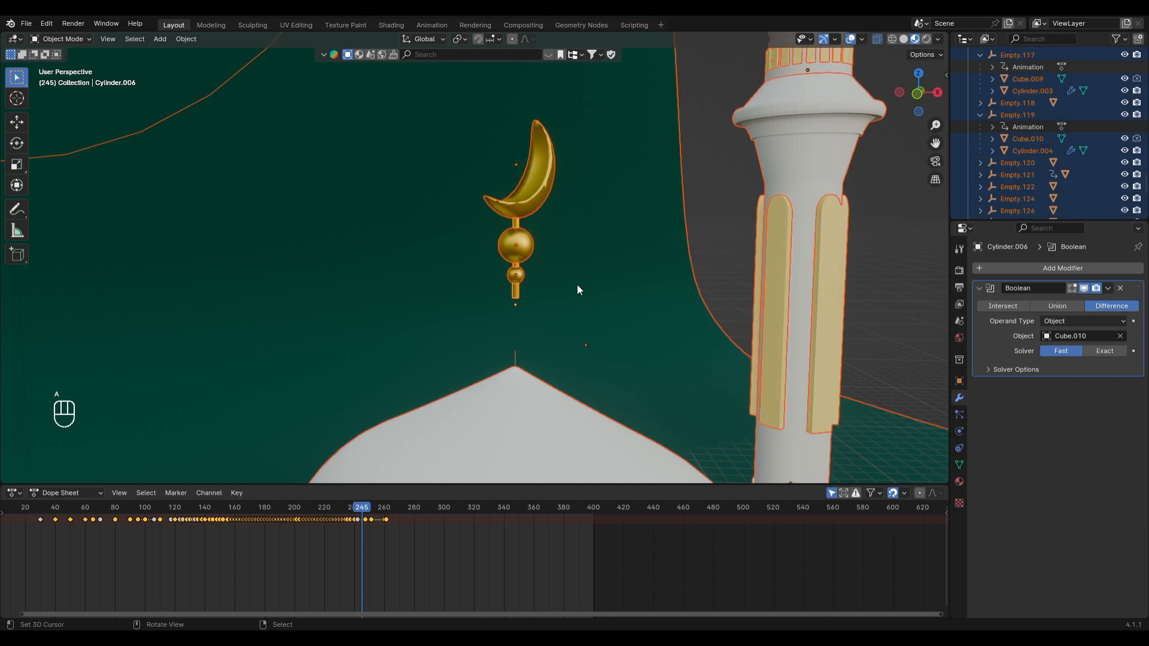
right_click(514, 292)
key(s)
key(z)
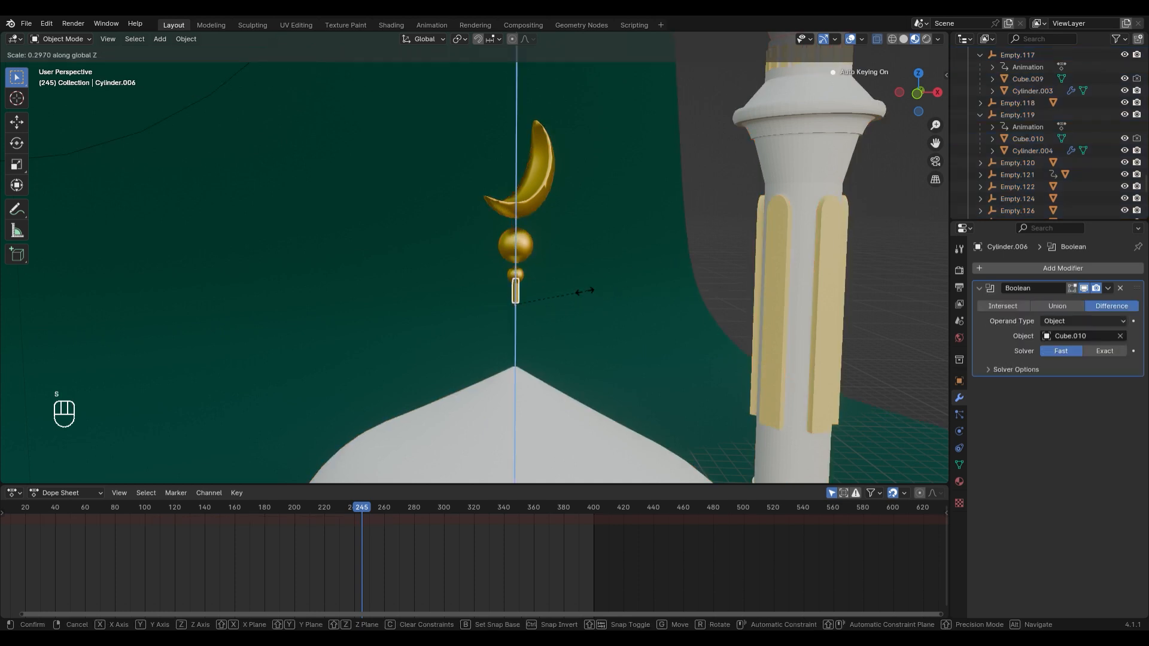
click(614, 299)
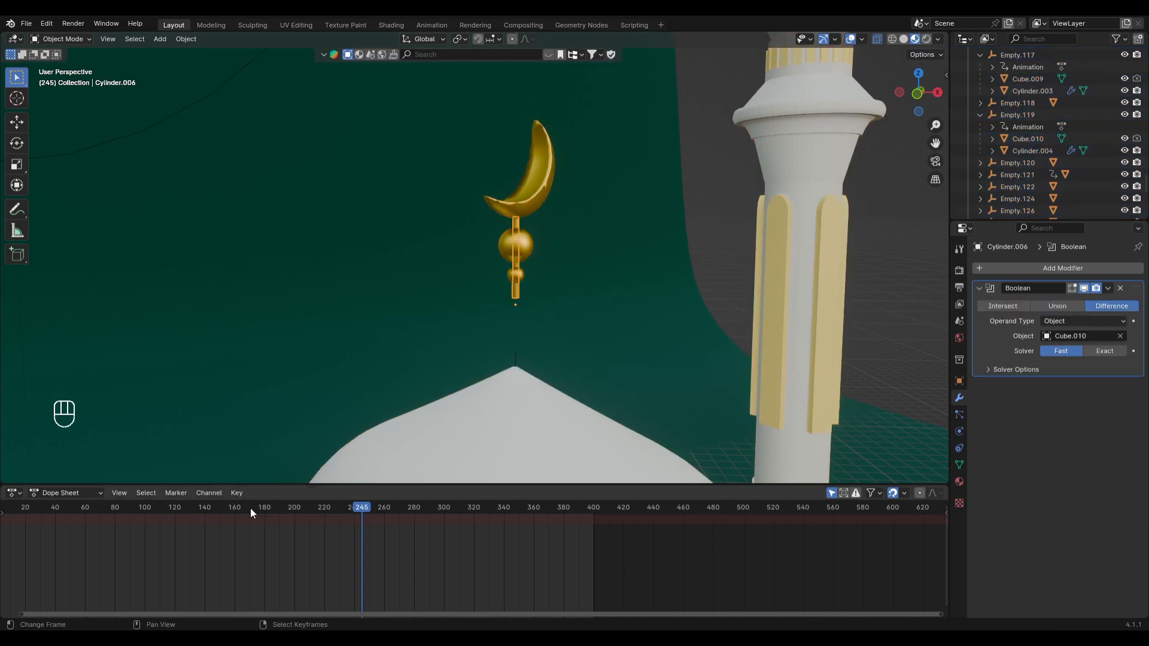
Keyframe the scale of the finial's rod, Cylinder.006, at full size on frame 249
click(340, 511)
drag(355, 518, 368, 519)
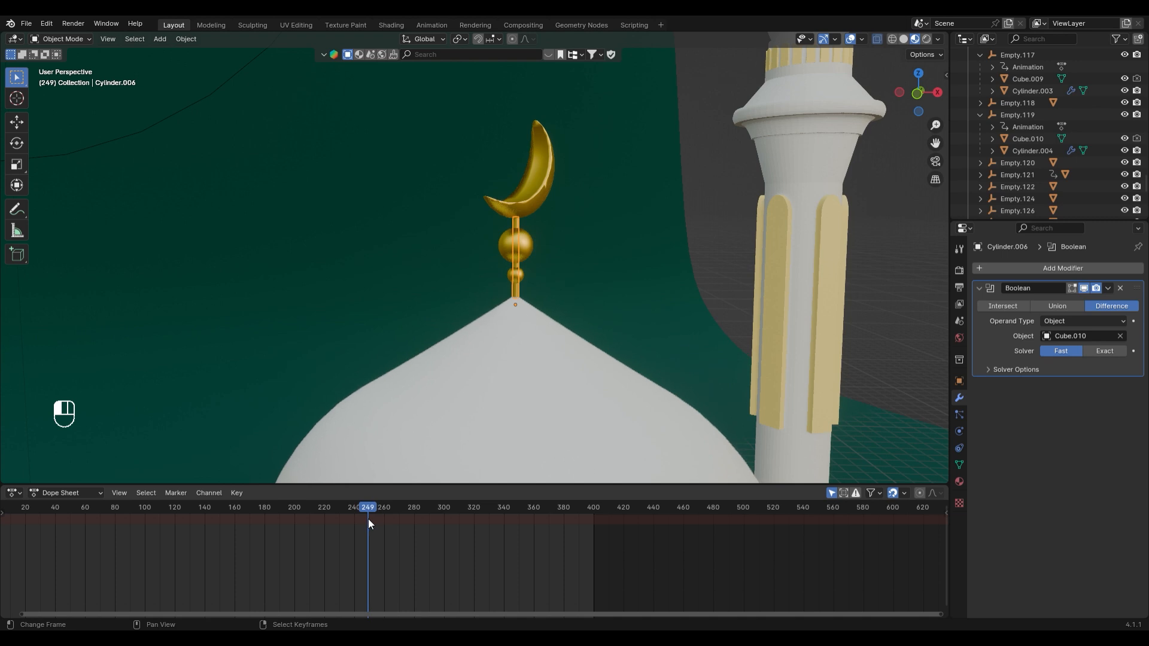
key(s)
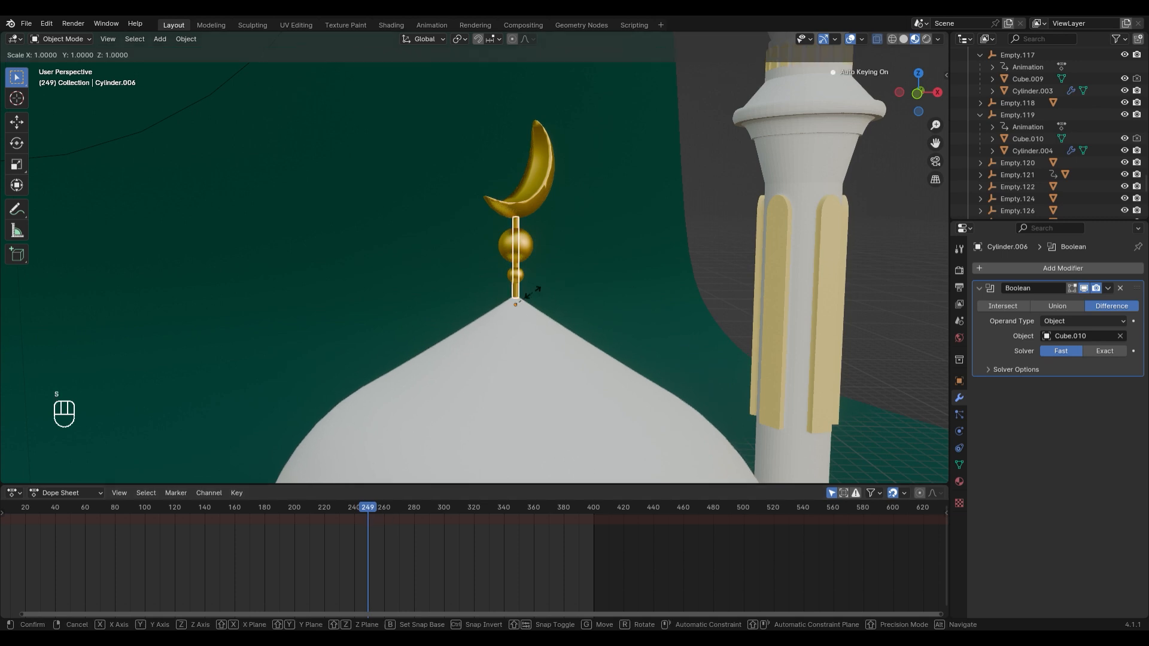
click(531, 293)
click(960, 381)
key(i)
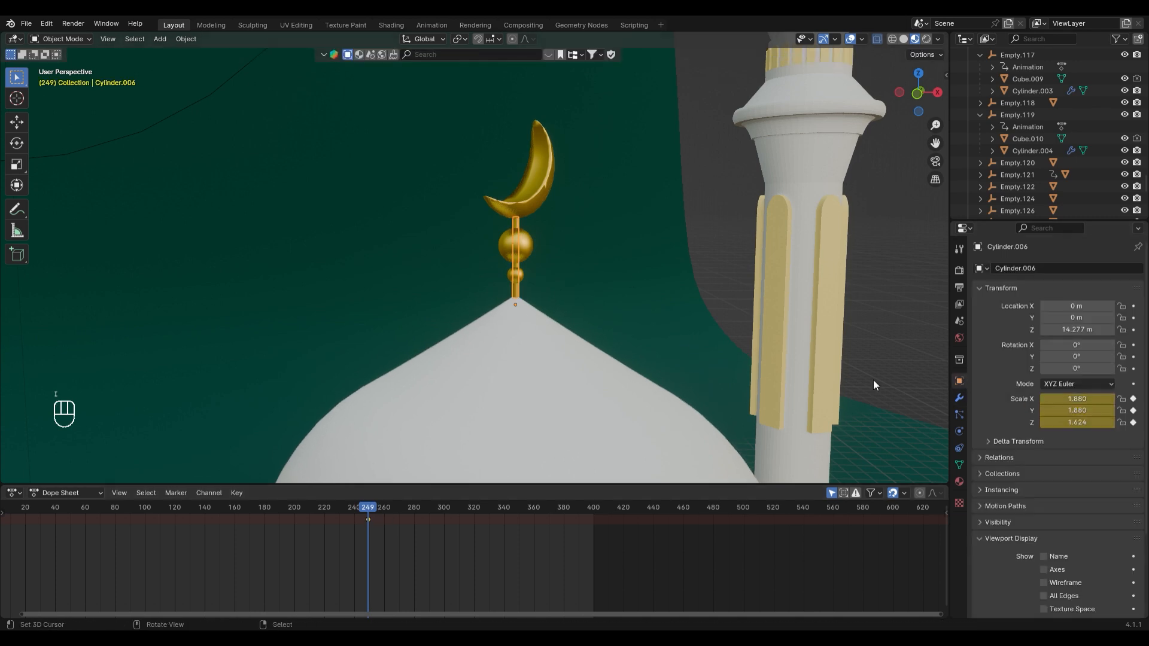
Try scaling the finial's rod to 0 along Z on frame 249
key(s)
key(z)
key(0)
click(508, 299)
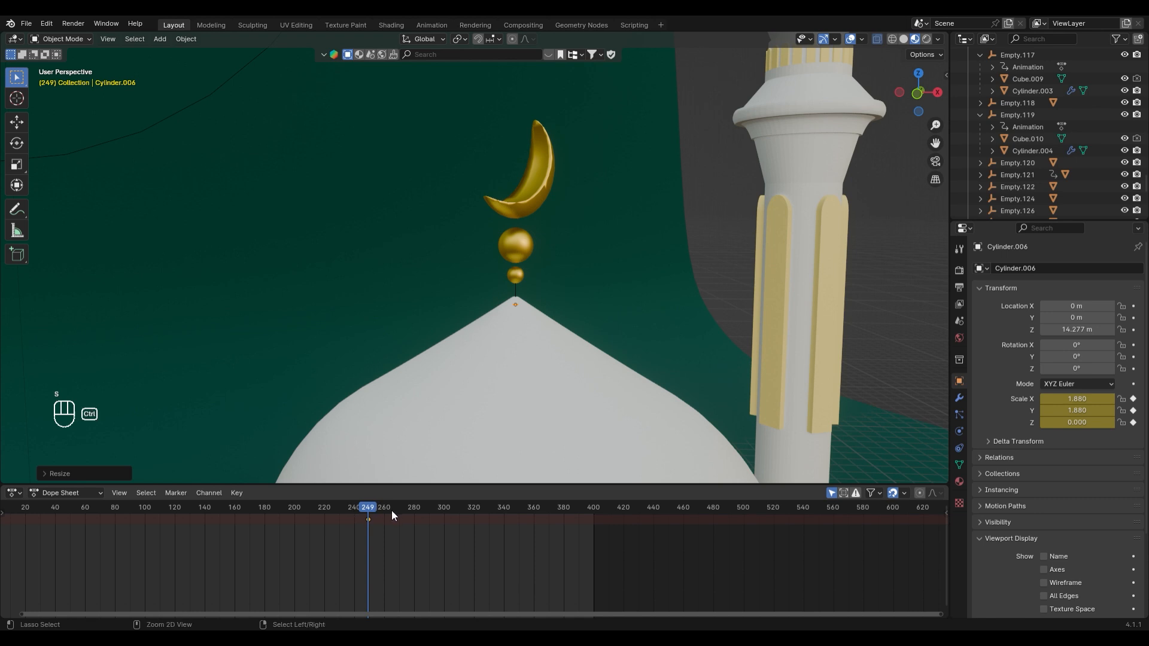
key(ctrl+z)
key(ctrl+z)
Move the rod's full-size keyframe to about frame 271, scale the rod to 0 along Z on frame 249, and play back its growth
drag(373, 518, 411, 530)
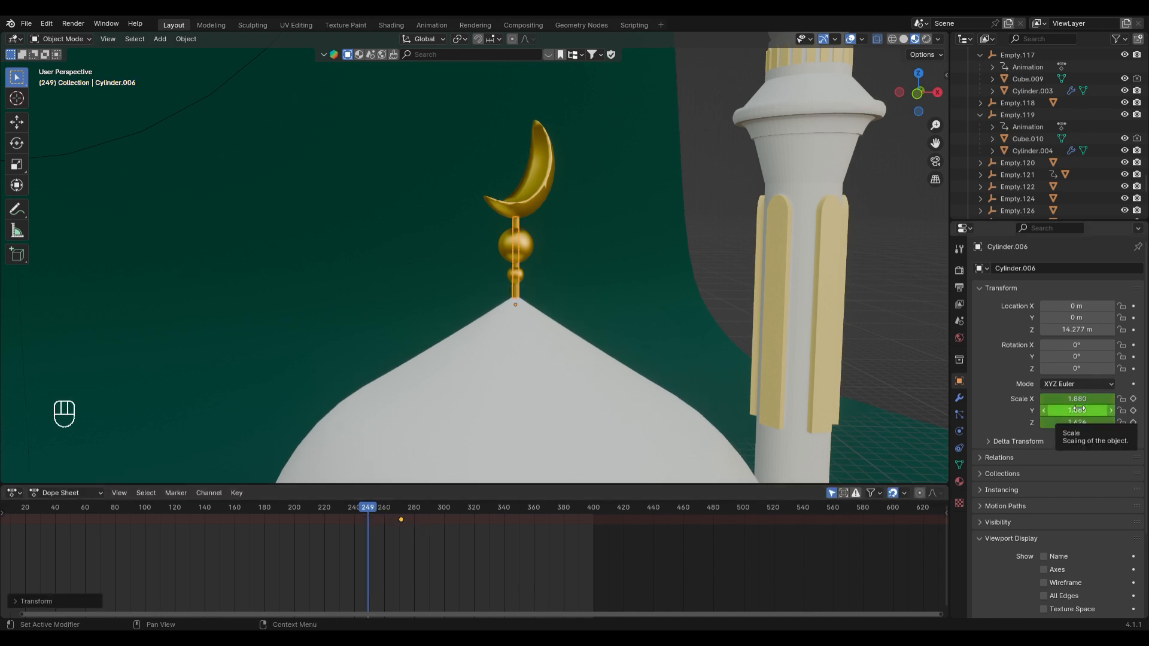
key(s)
click(540, 347)
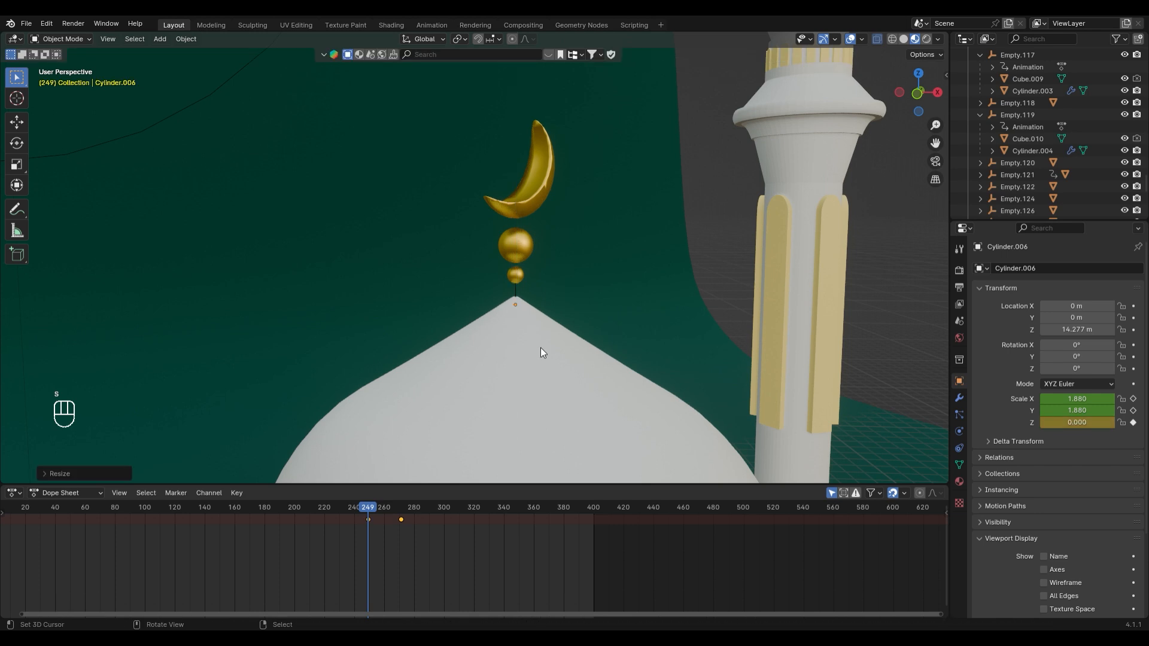
key(space)
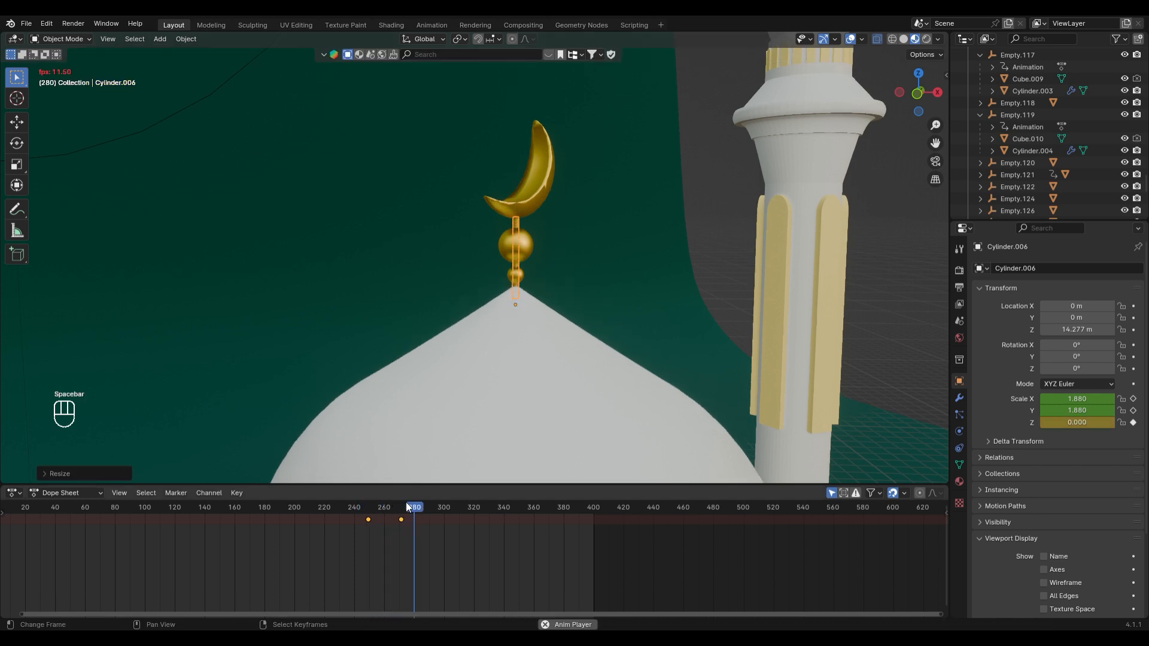
key(space)
Keyframe the small finial ball on frame 256 and bring the rod's last keyframe forward to about frame 261
scroll(509, 256, up, 4)
mouse_move(395, 508)
mouse_down()
mouse_move(381, 509)
mouse_move(392, 520)
mouse_move(379, 515)
mouse_up()
click(507, 313)
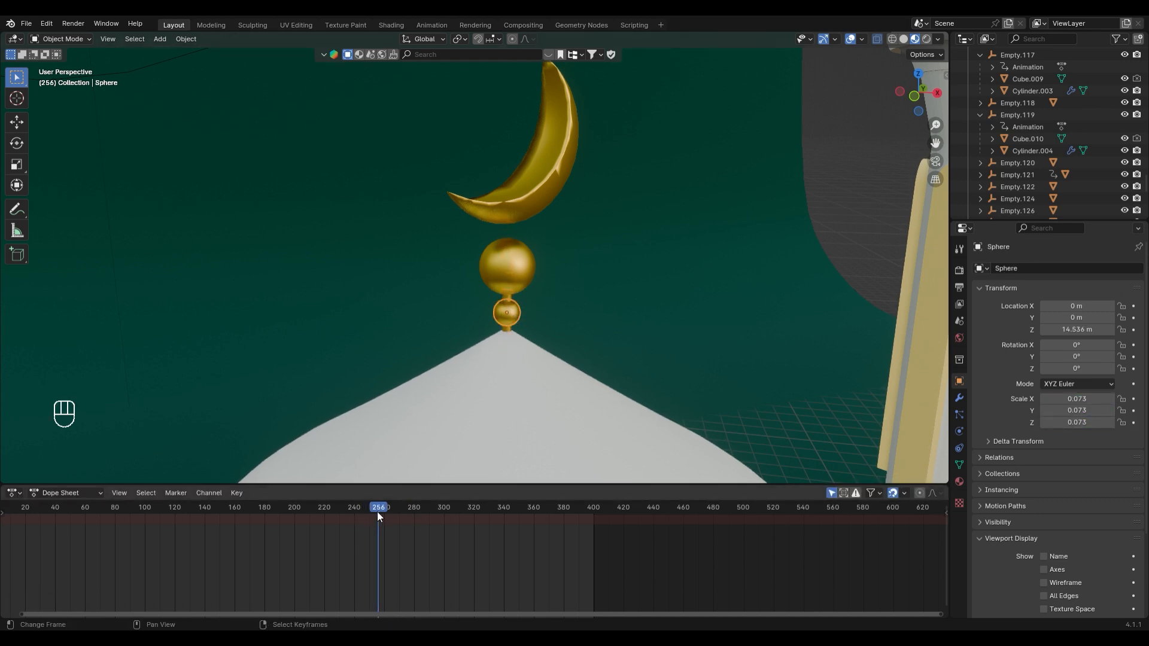
click(509, 329)
drag(404, 509, 396, 516)
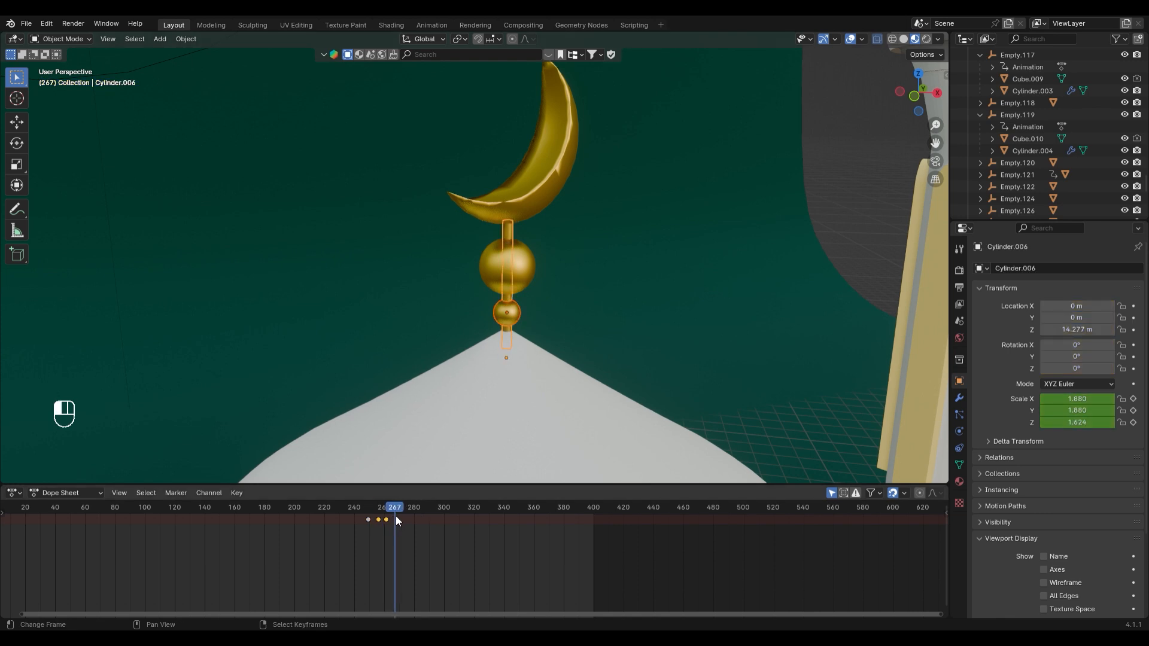
Keyframe the small finial ball at full size on frame 267 and scale it to 0 on frame 256
click(512, 312)
click(511, 311)
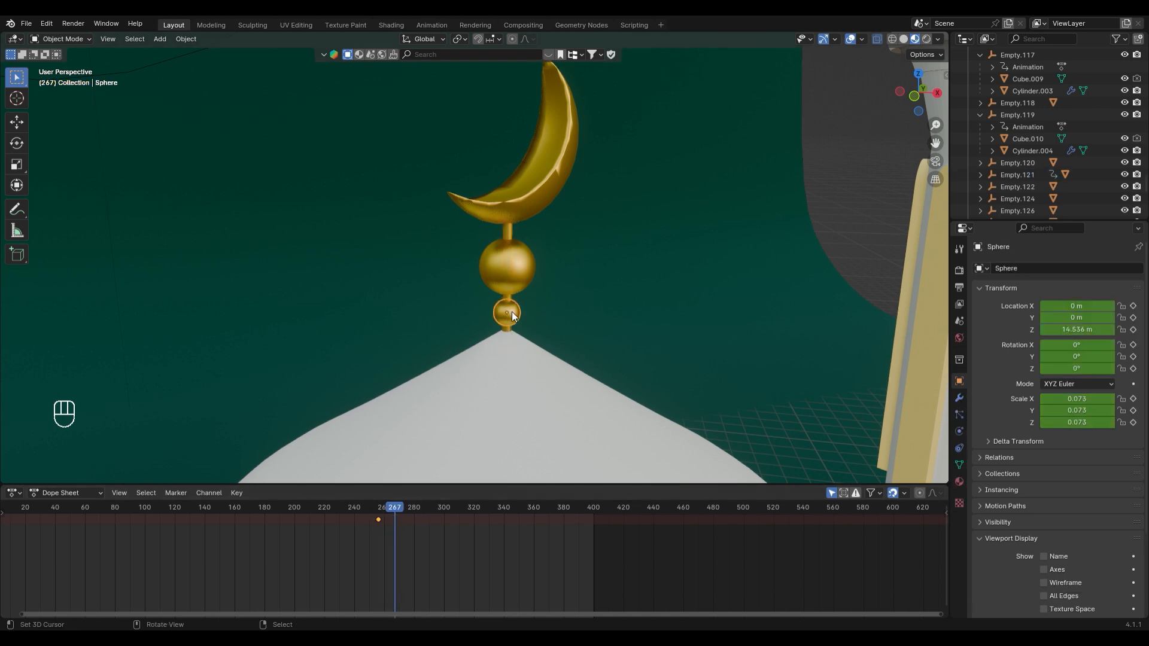
key(i)
key(Down)
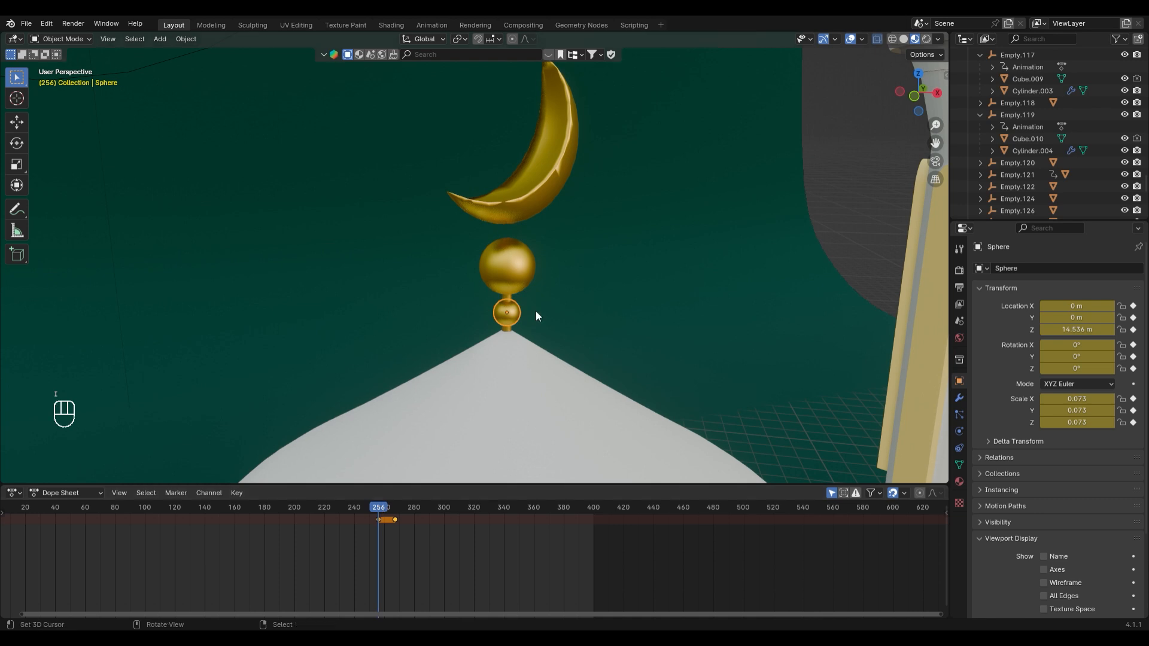
text(s0)
click(489, 312)
Keyframe the larger finial ball at full size on frame 279 and scaled to 0 on frame 267
click(515, 262)
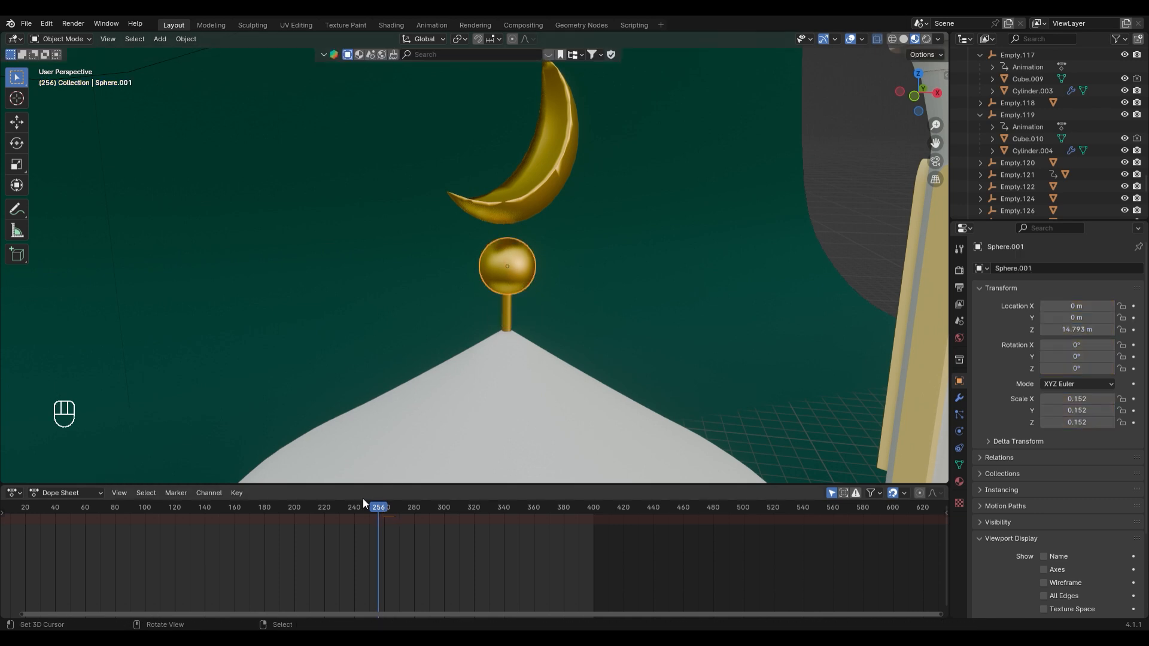
drag(376, 511, 394, 516)
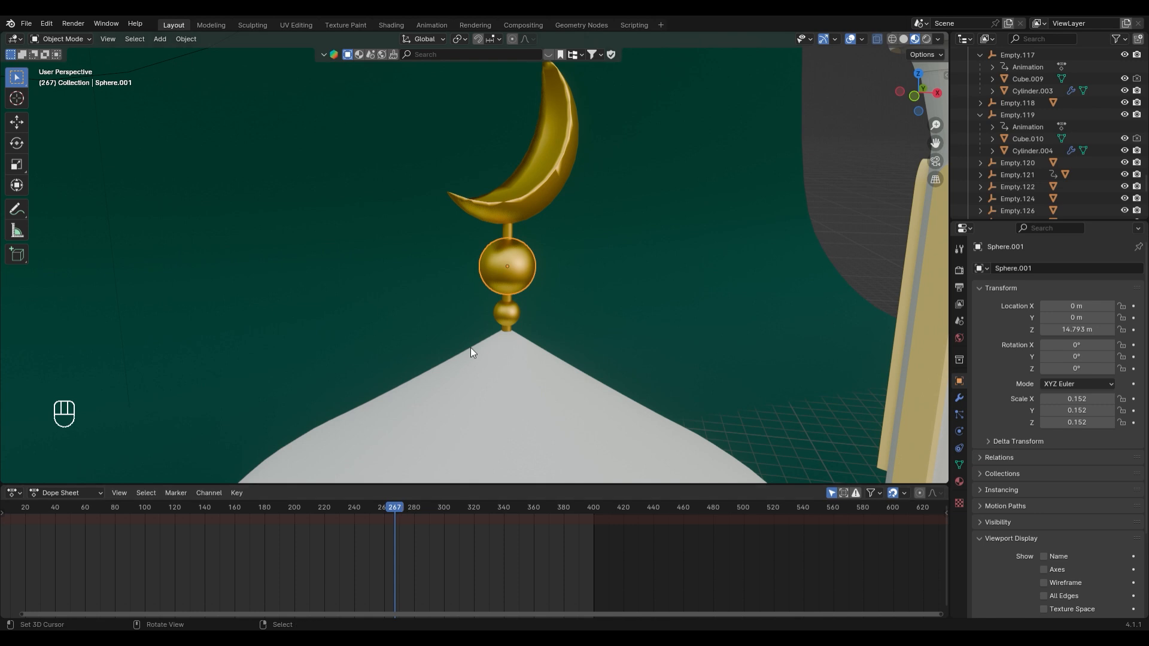
key(i)
click(405, 515)
drag(410, 514, 413, 512)
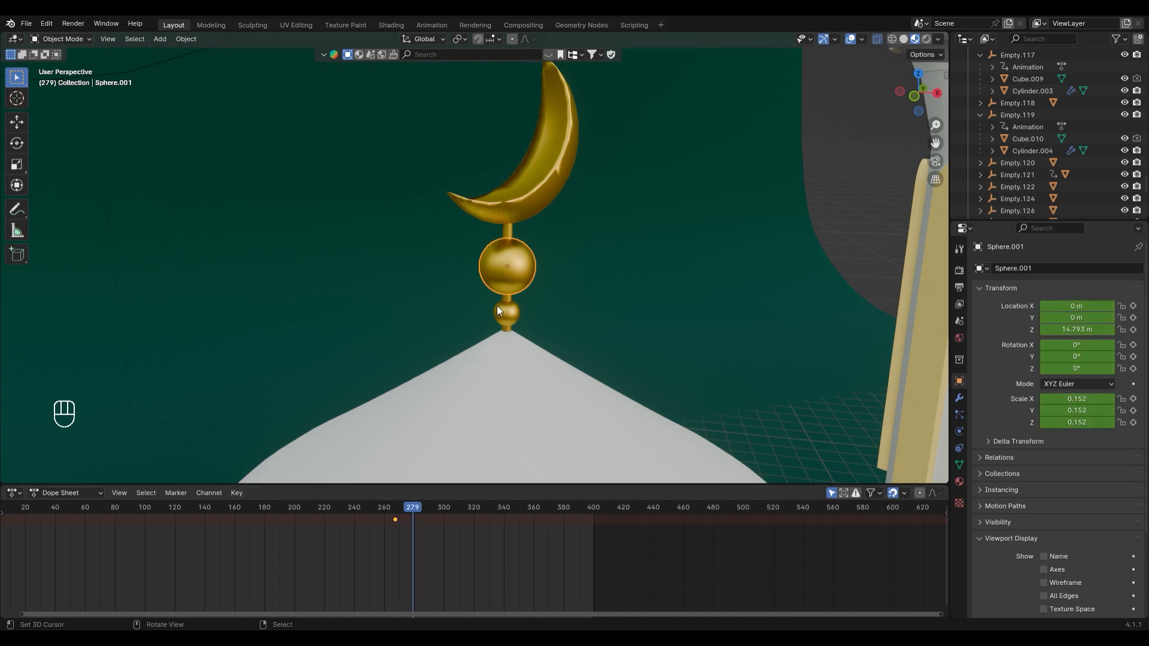
key(i)
click(395, 515)
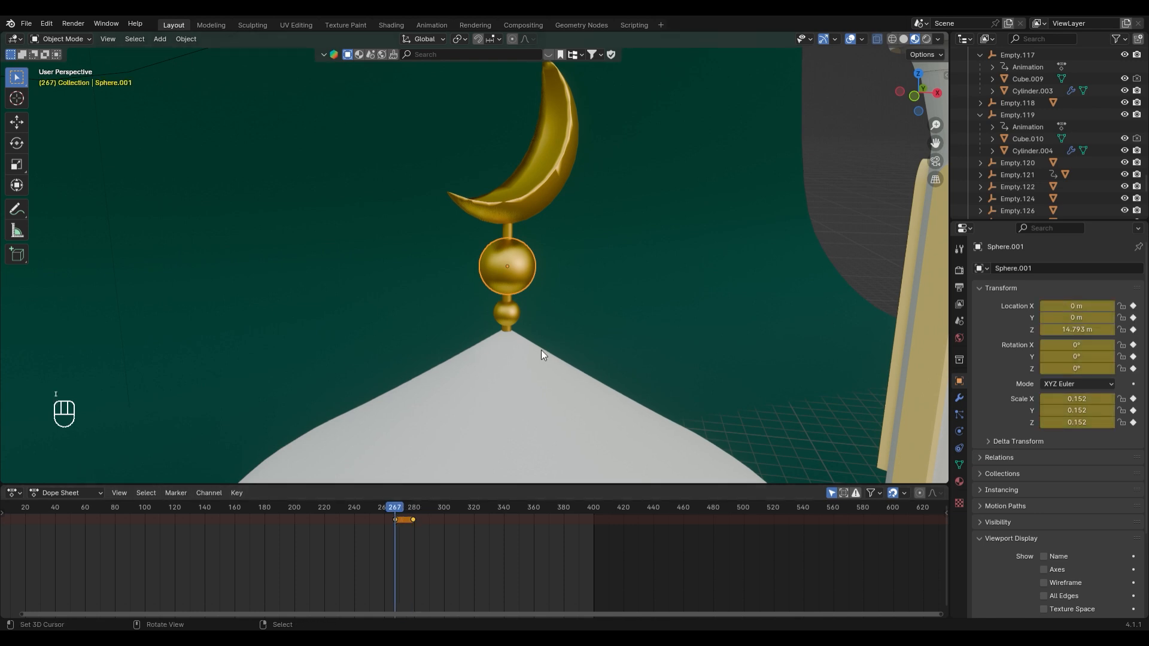
text(s0)
key(Return)
Keyframe the crescent at full size on about frame 286 and scaled to 0 on frame 276, and play back its growth
click(545, 184)
mouse_move(401, 514)
mouse_down()
mouse_move(422, 512)
mouse_move(410, 513)
mouse_up()
key(i)
key(i)
key(Left)
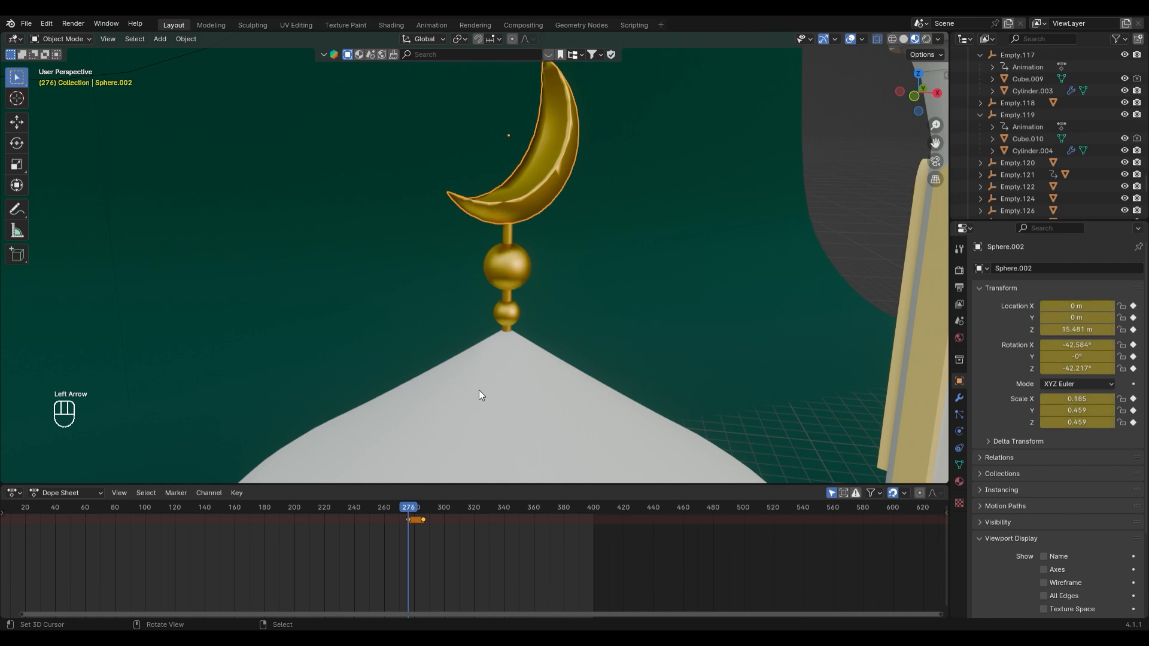
key(s)
key(0)
key(Return)
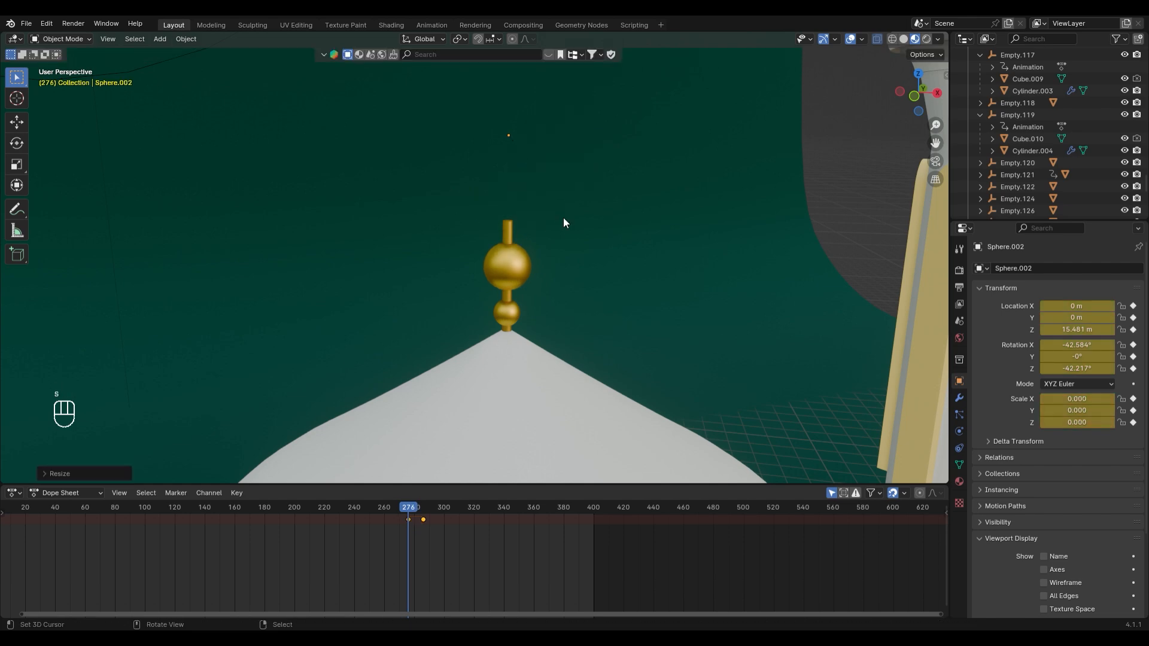
key(space)
key(space)
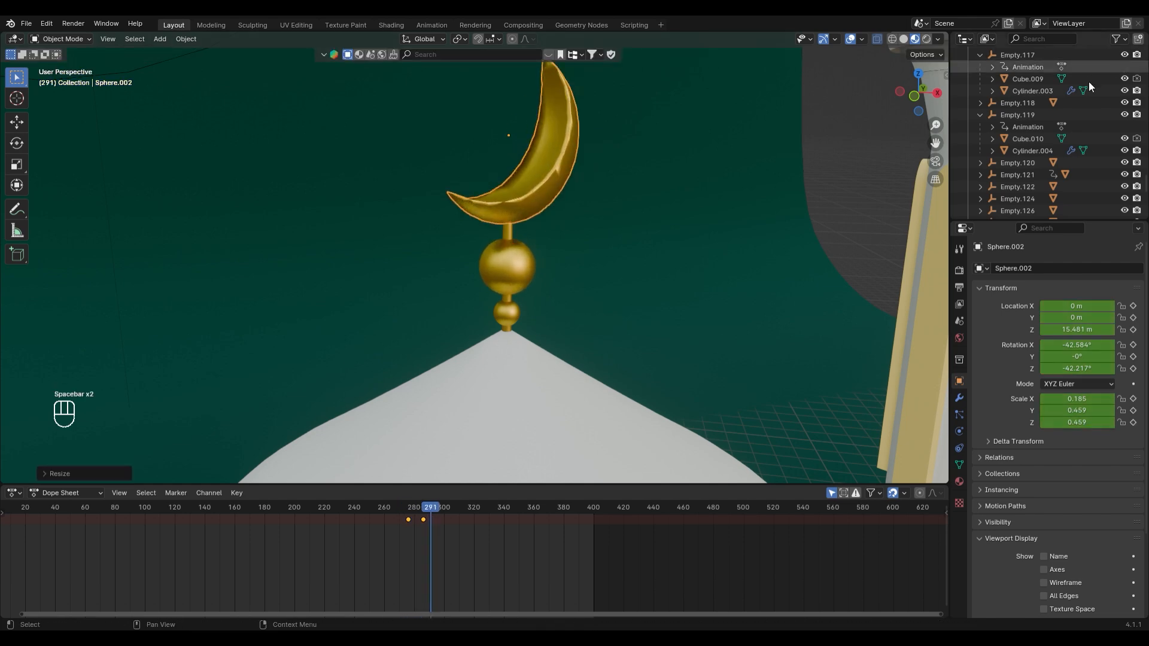
Play the whole mosque animation from the beginning through the camera to review how the building grows in
scroll(690, 258, down, 10)
key(KP_0)
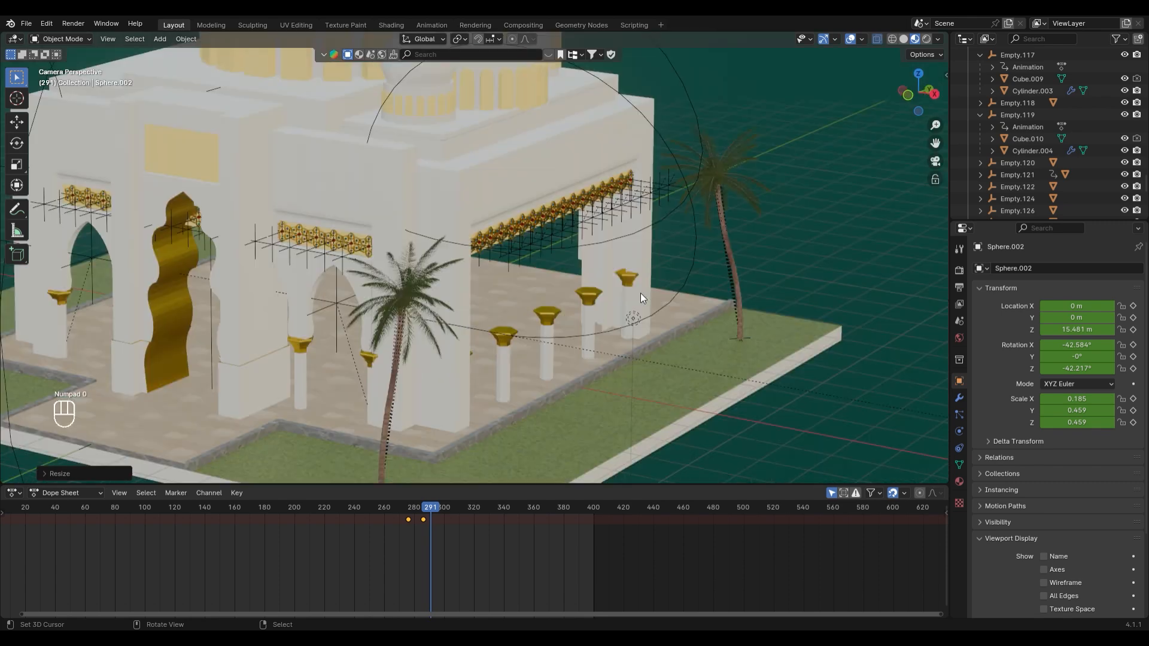
key(space)
key(Escape)
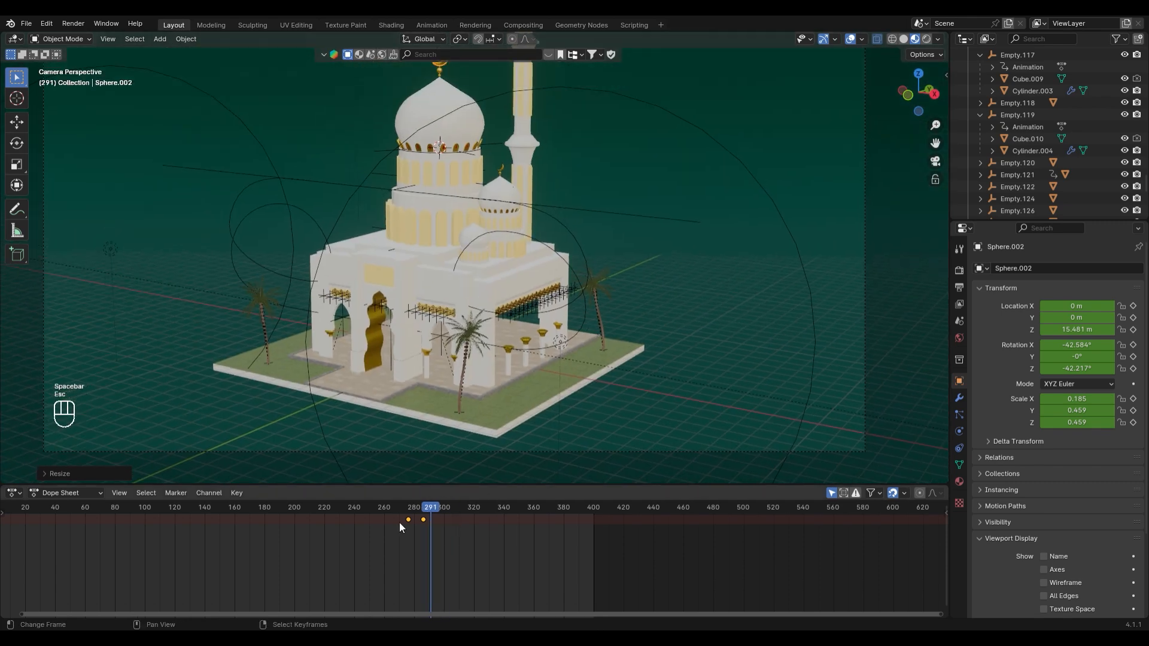
drag(408, 612, 246, 533)
click(242, 509)
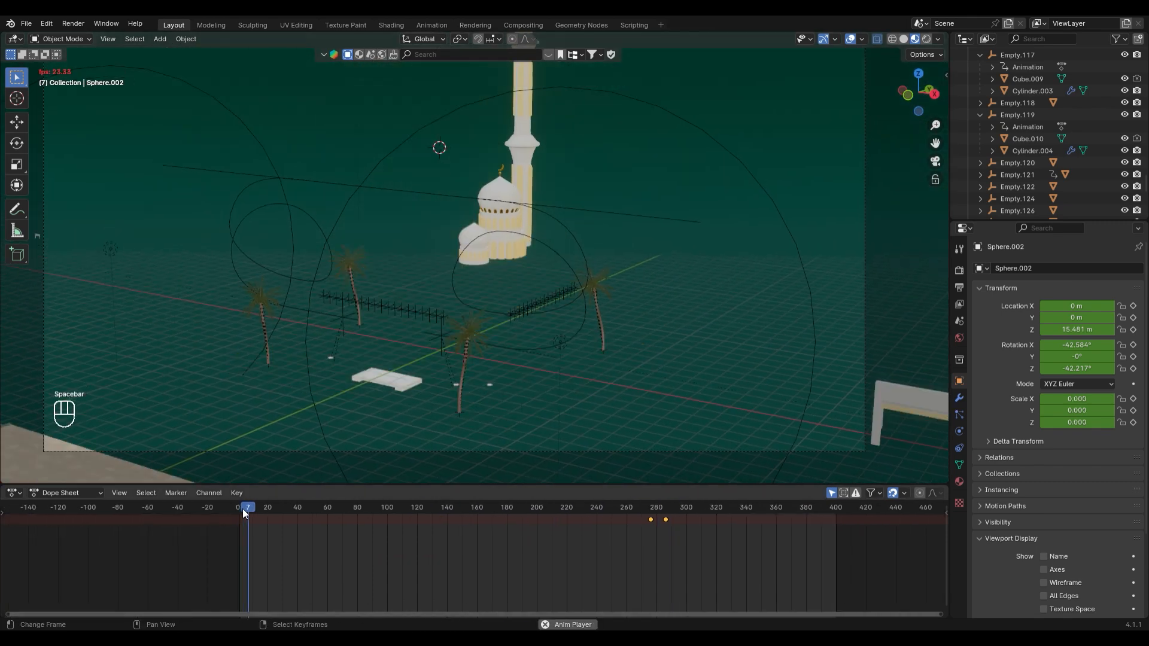
key(space)
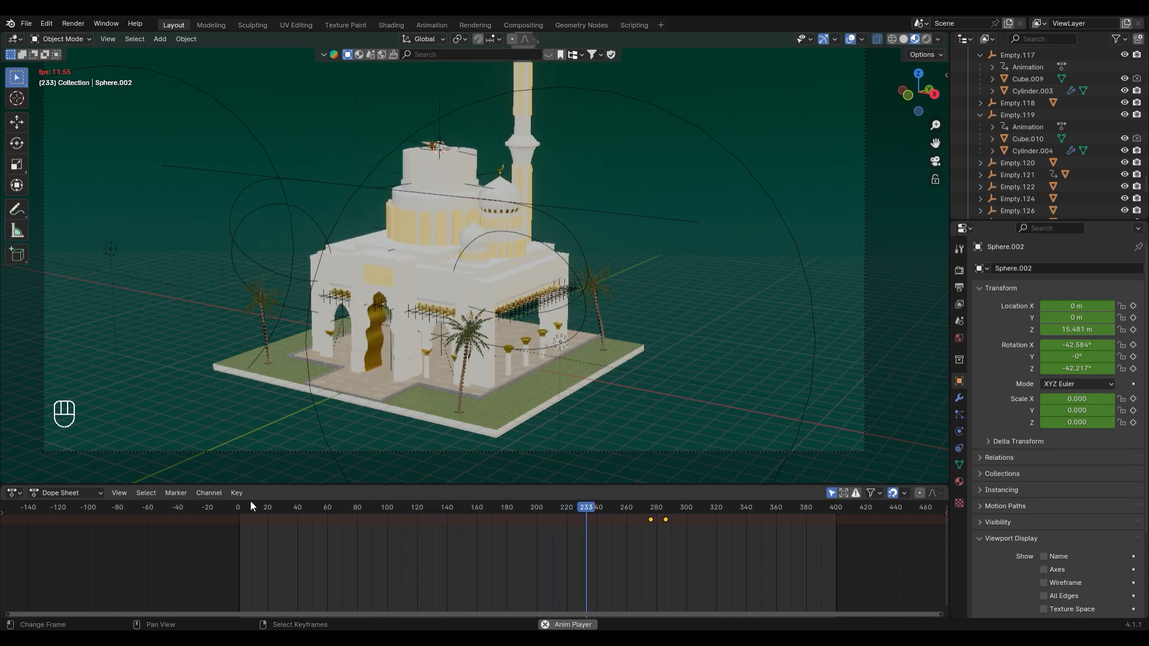
key(space)
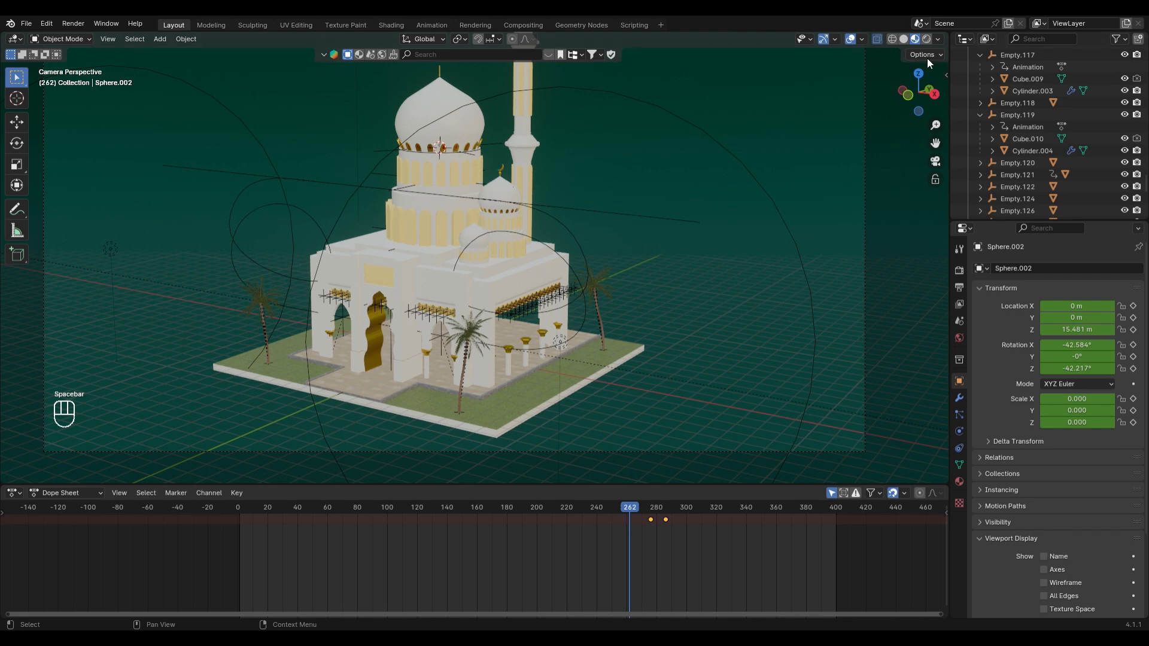
scroll(580, 227, down, 2)
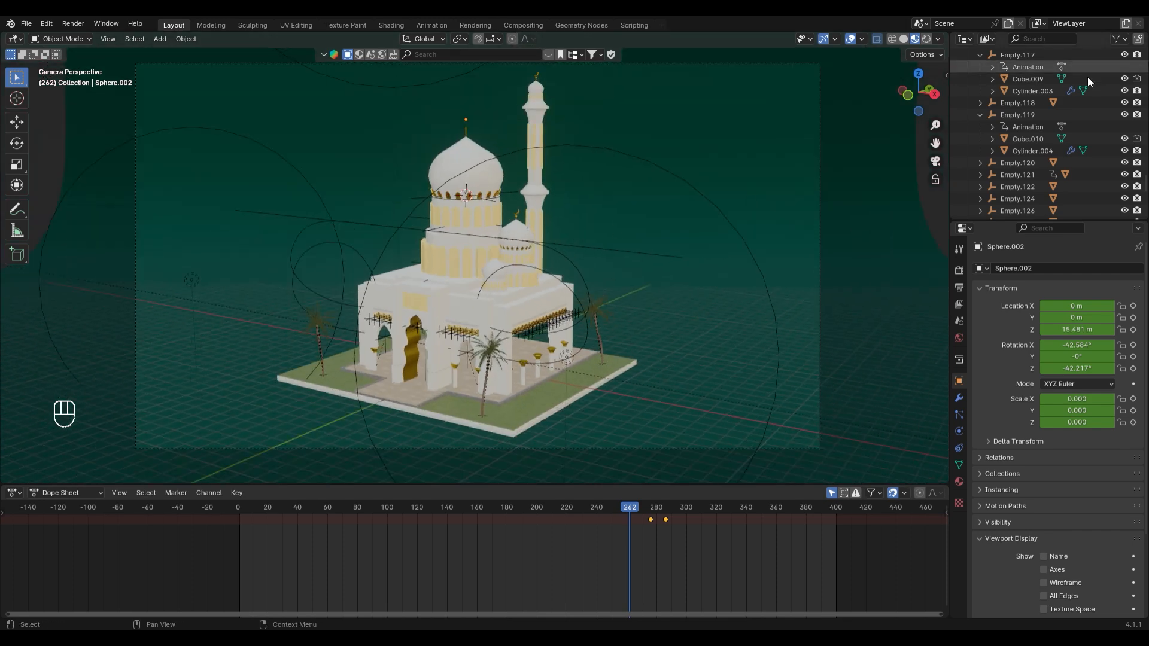